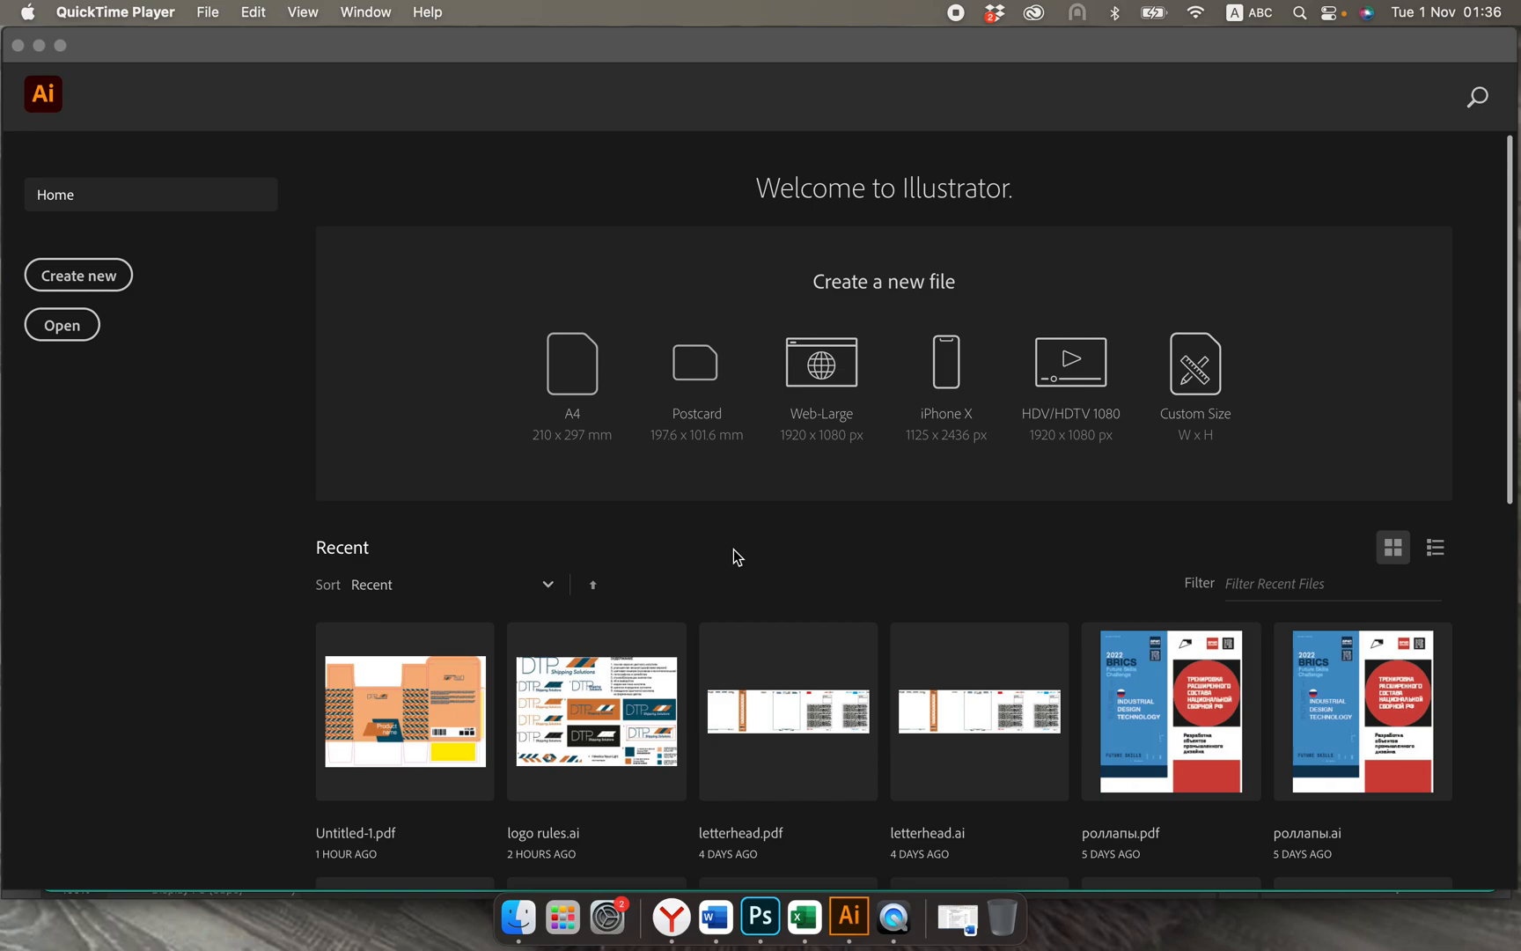
# Step: Read the logo design brief in Yandex, and create a print document in Illustrator with the A4 preset, 210 x 297 mm
pyautogui.click(682, 918)
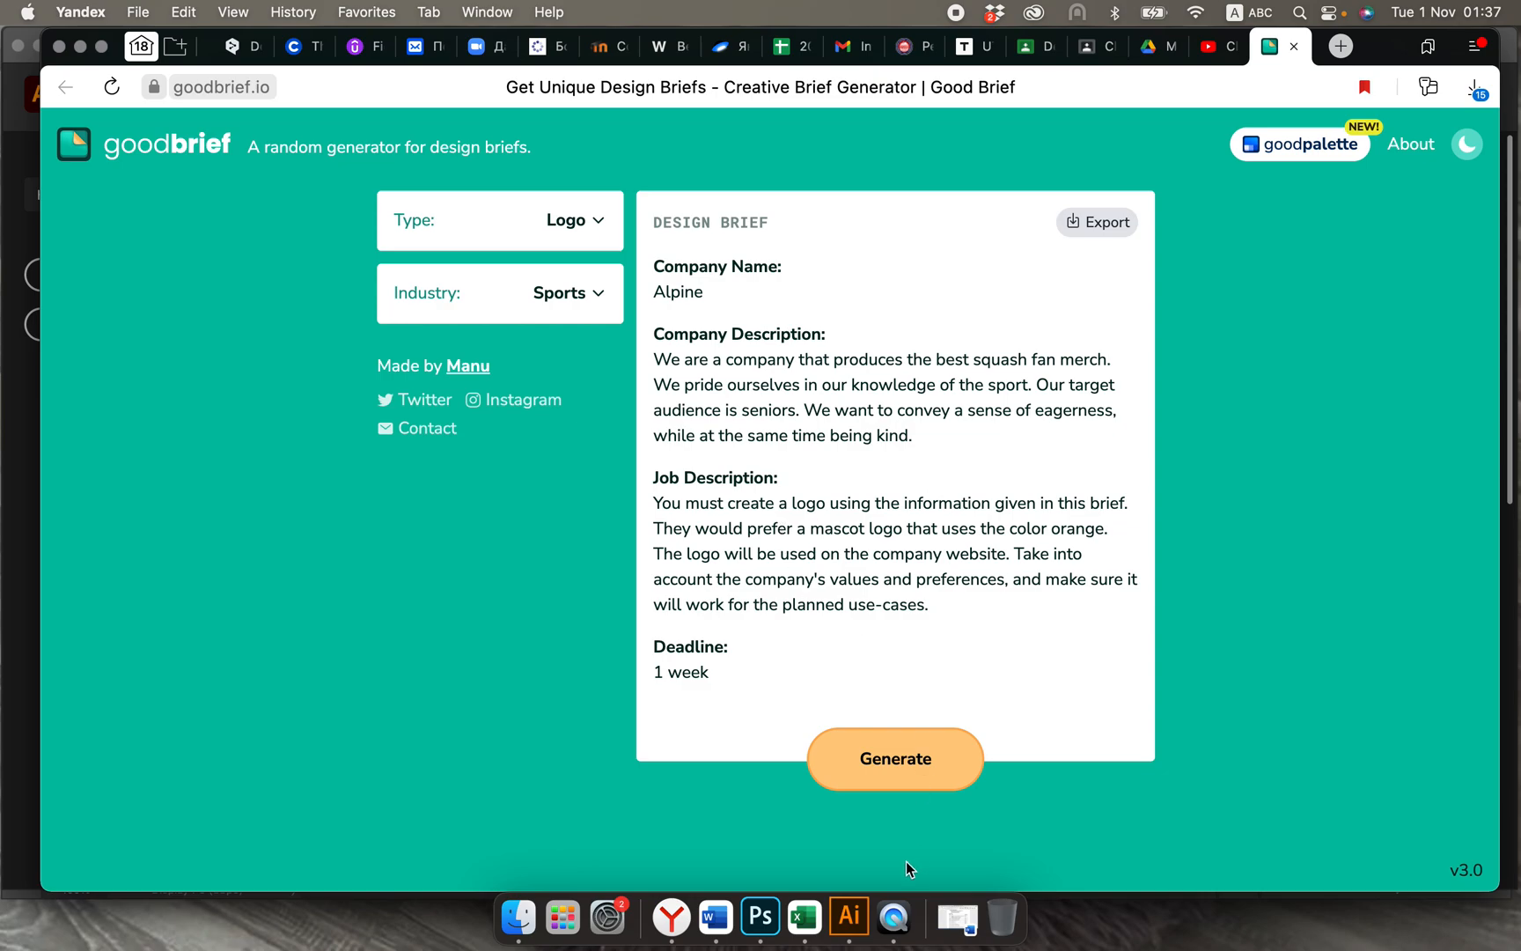
pyautogui.click(848, 916)
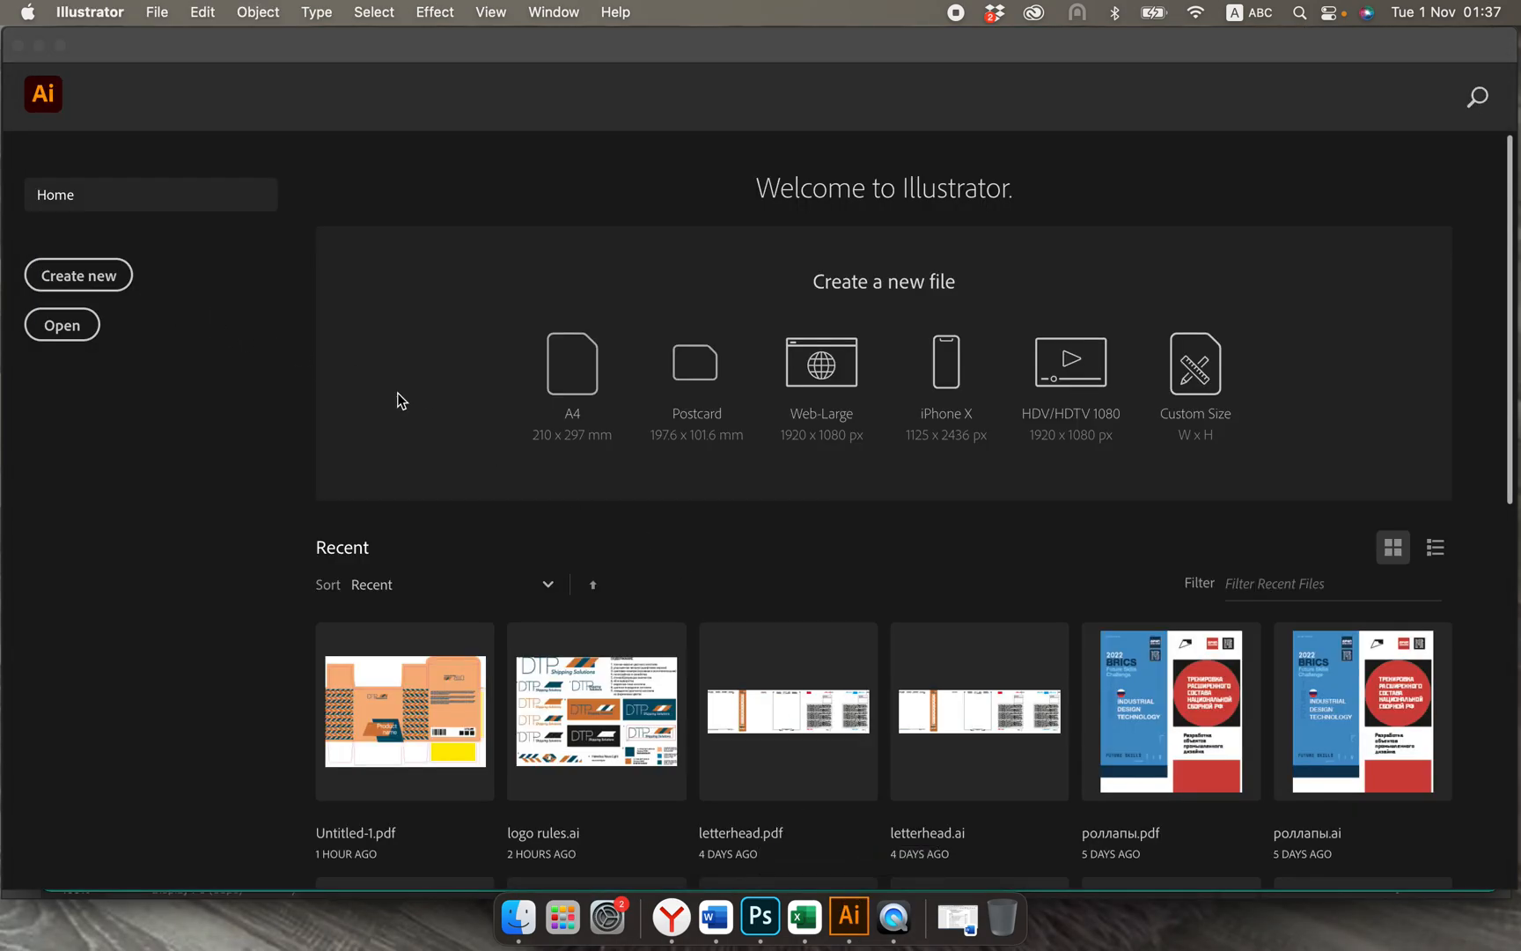
pyautogui.click(651, 377)
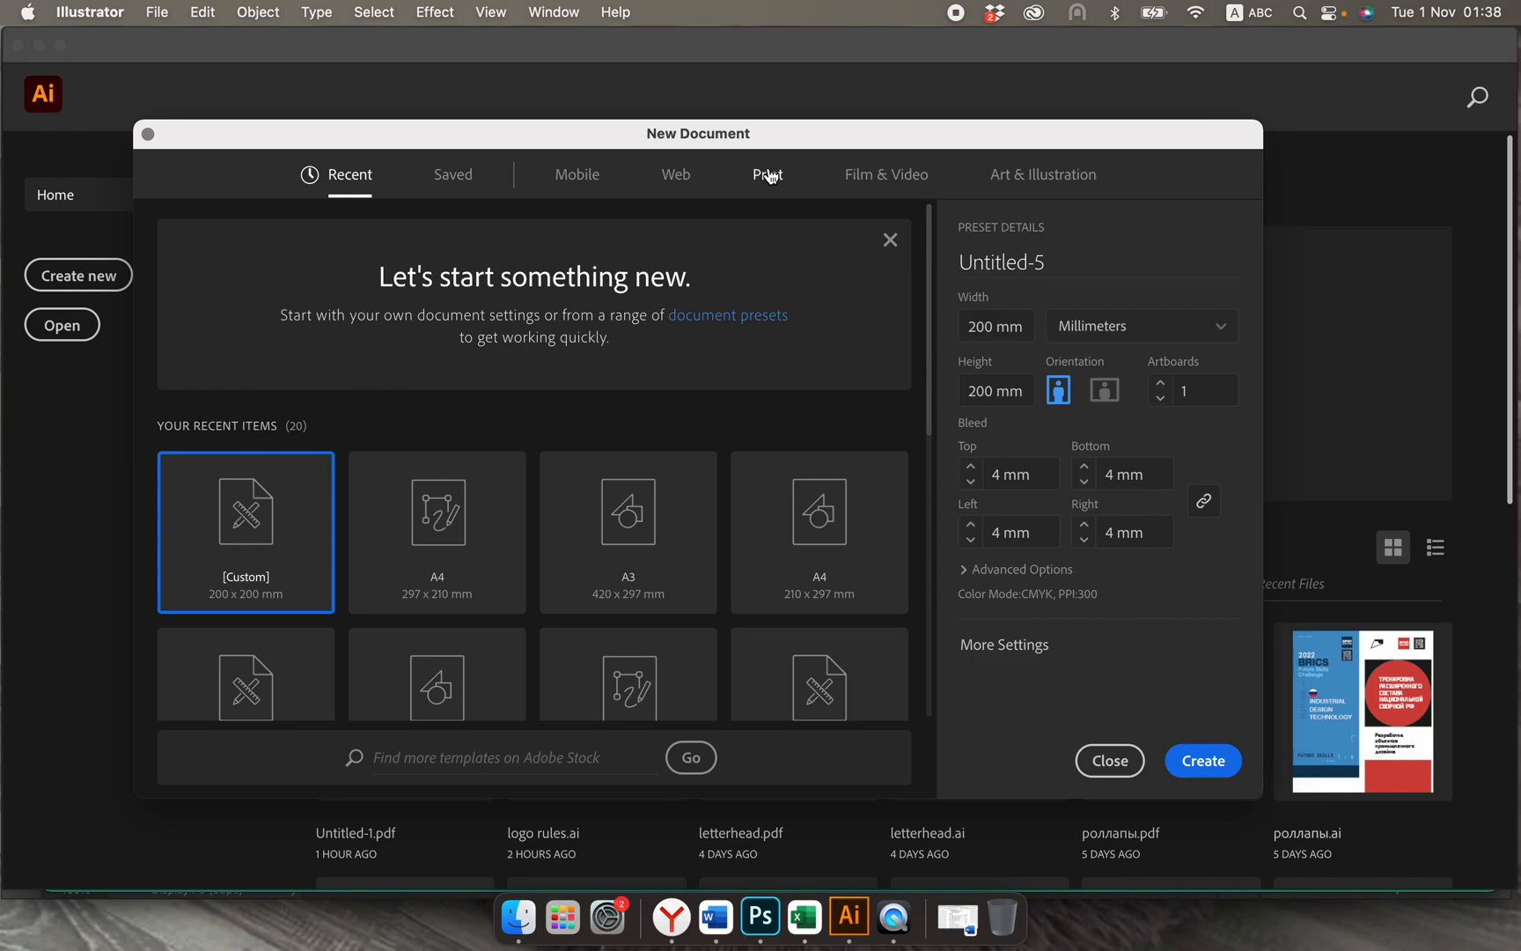
pyautogui.click(768, 176)
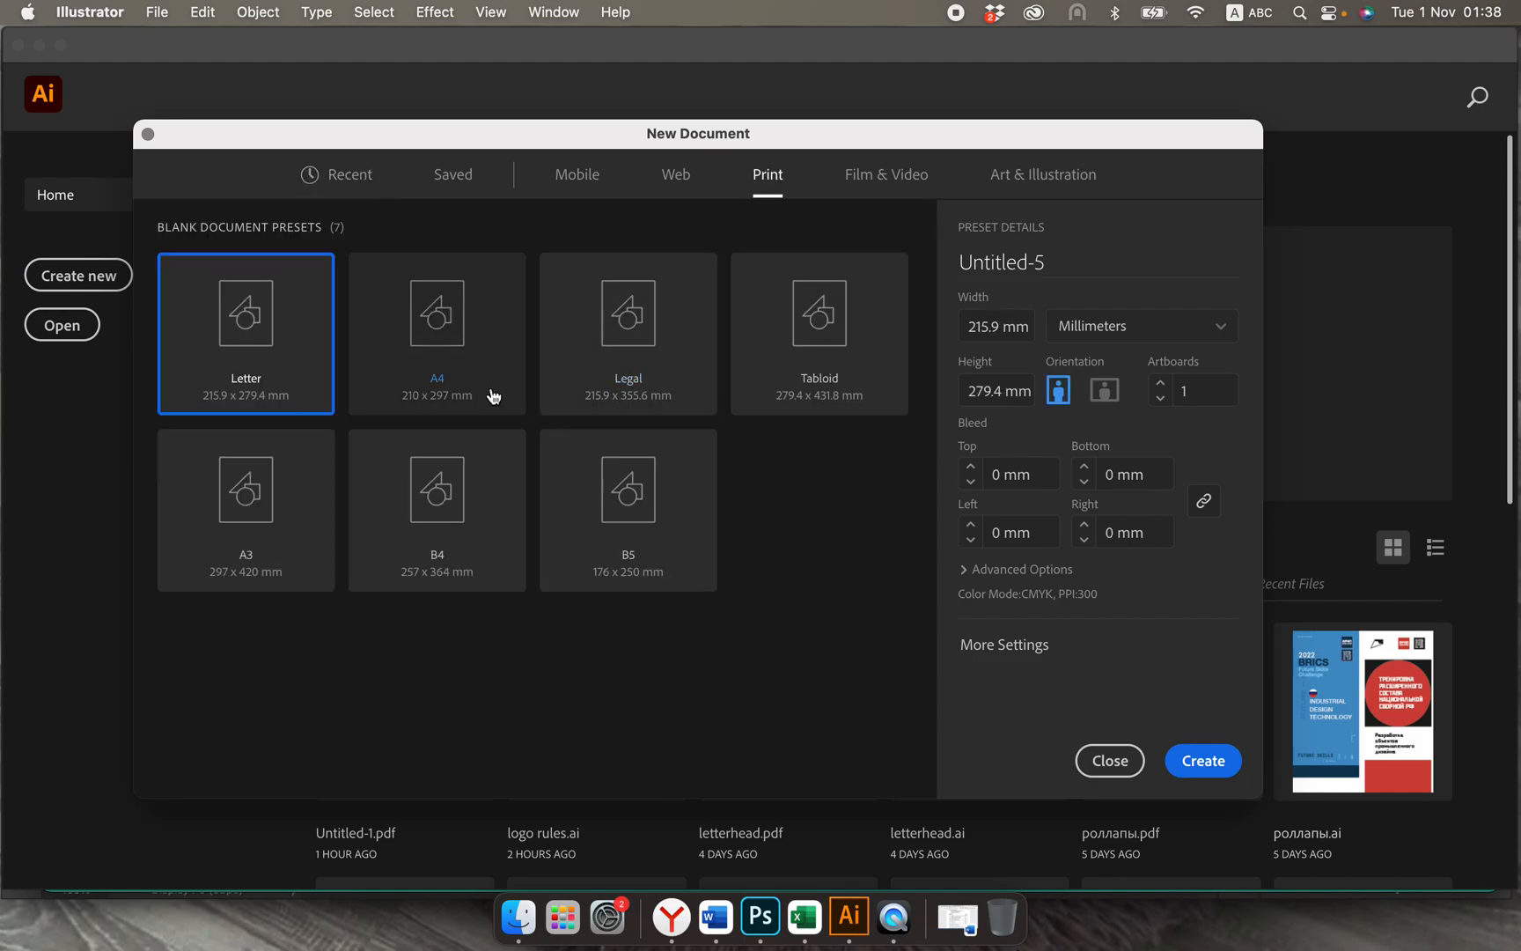
pyautogui.click(489, 393)
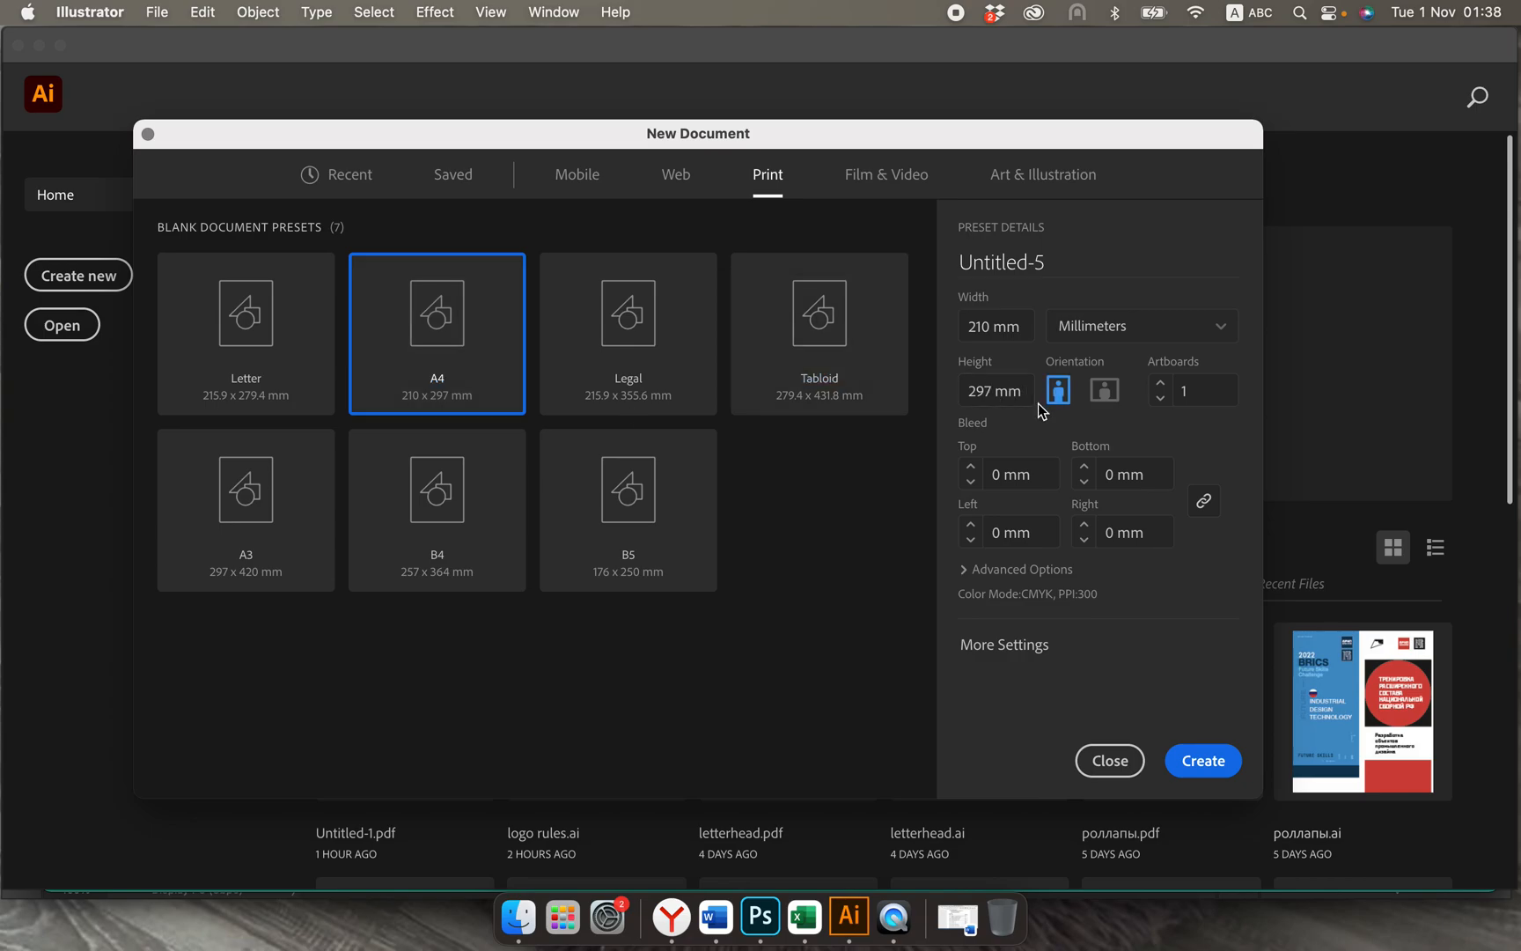
pyautogui.click(1200, 761)
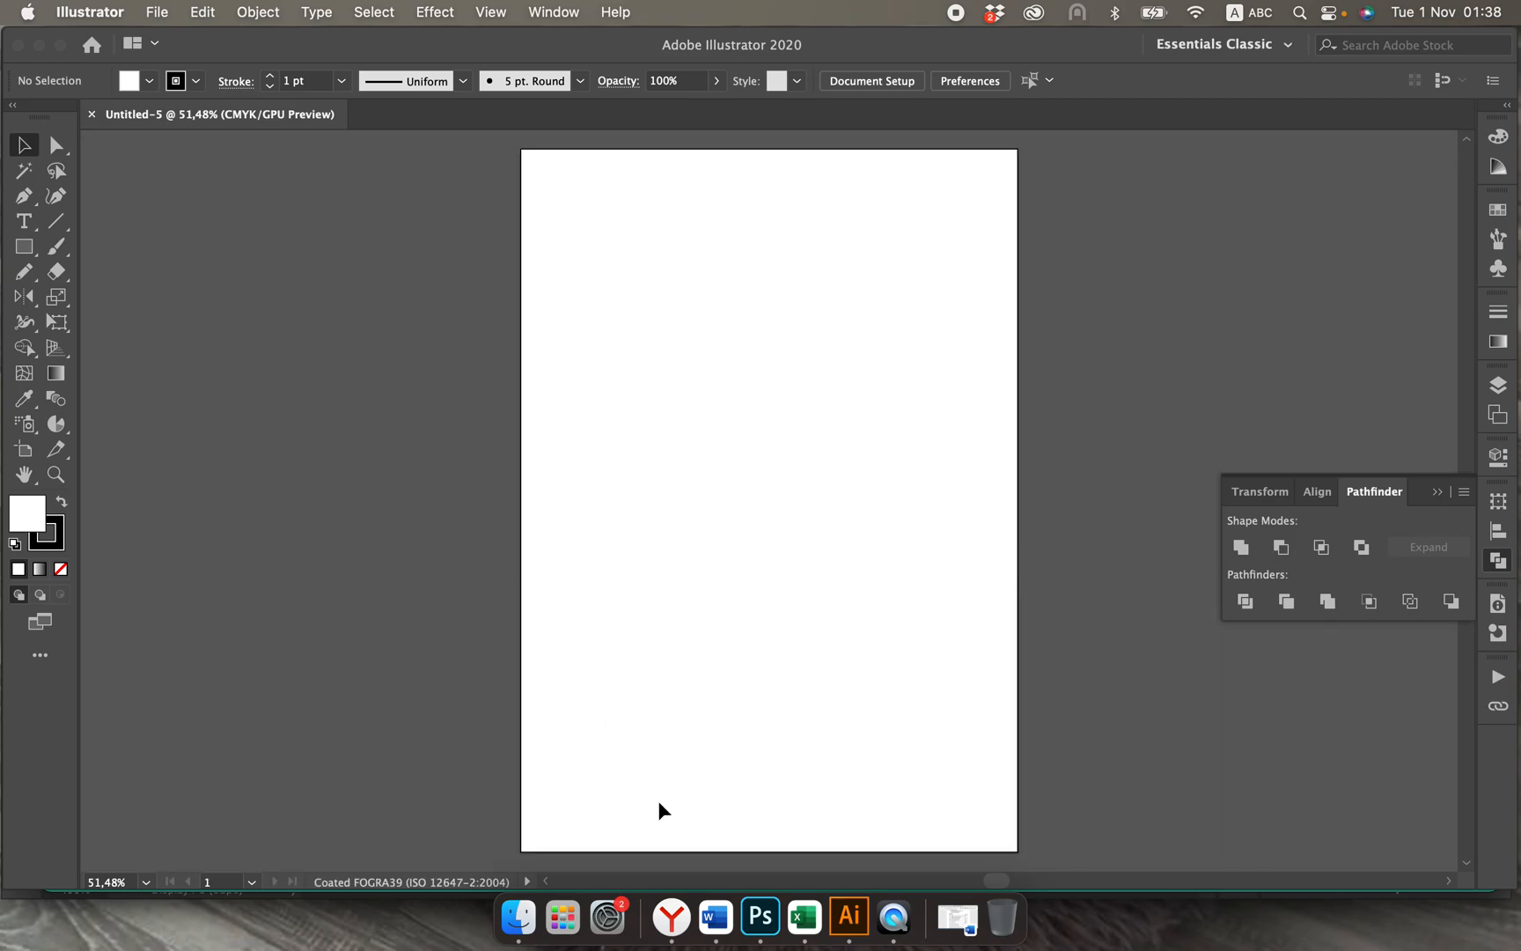
# Step: Look up the company name in the brief in Yandex and add it as the text "Alpine" on the Illustrator artboard
pyautogui.click(671, 916)
pyautogui.moveTo(705, 298); pyautogui.dragTo(651, 298)
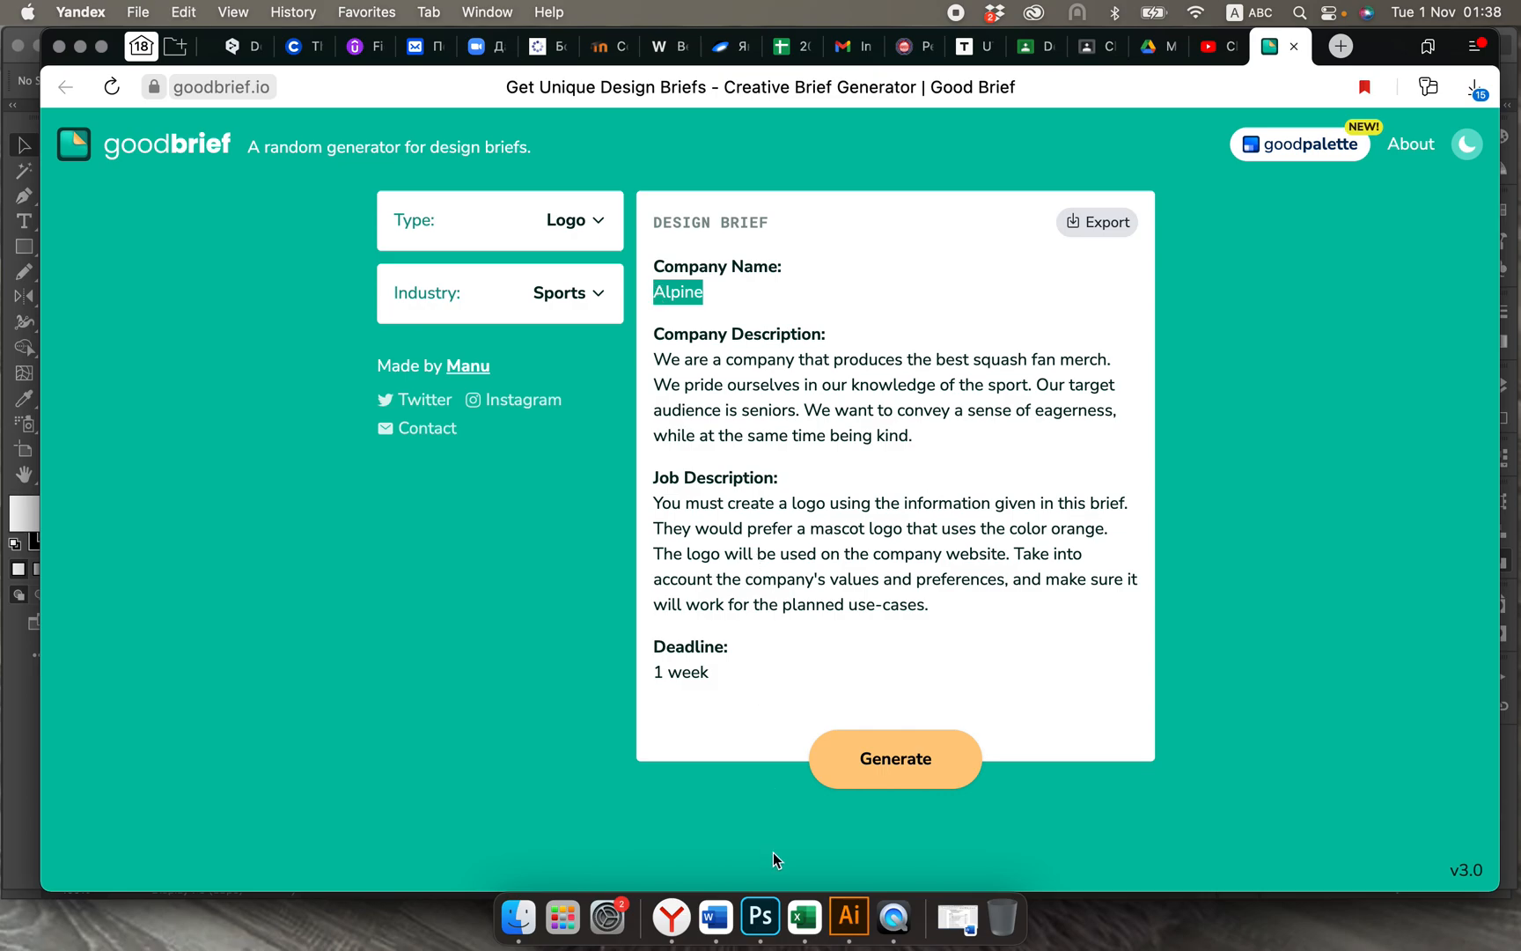
pyautogui.click(858, 925)
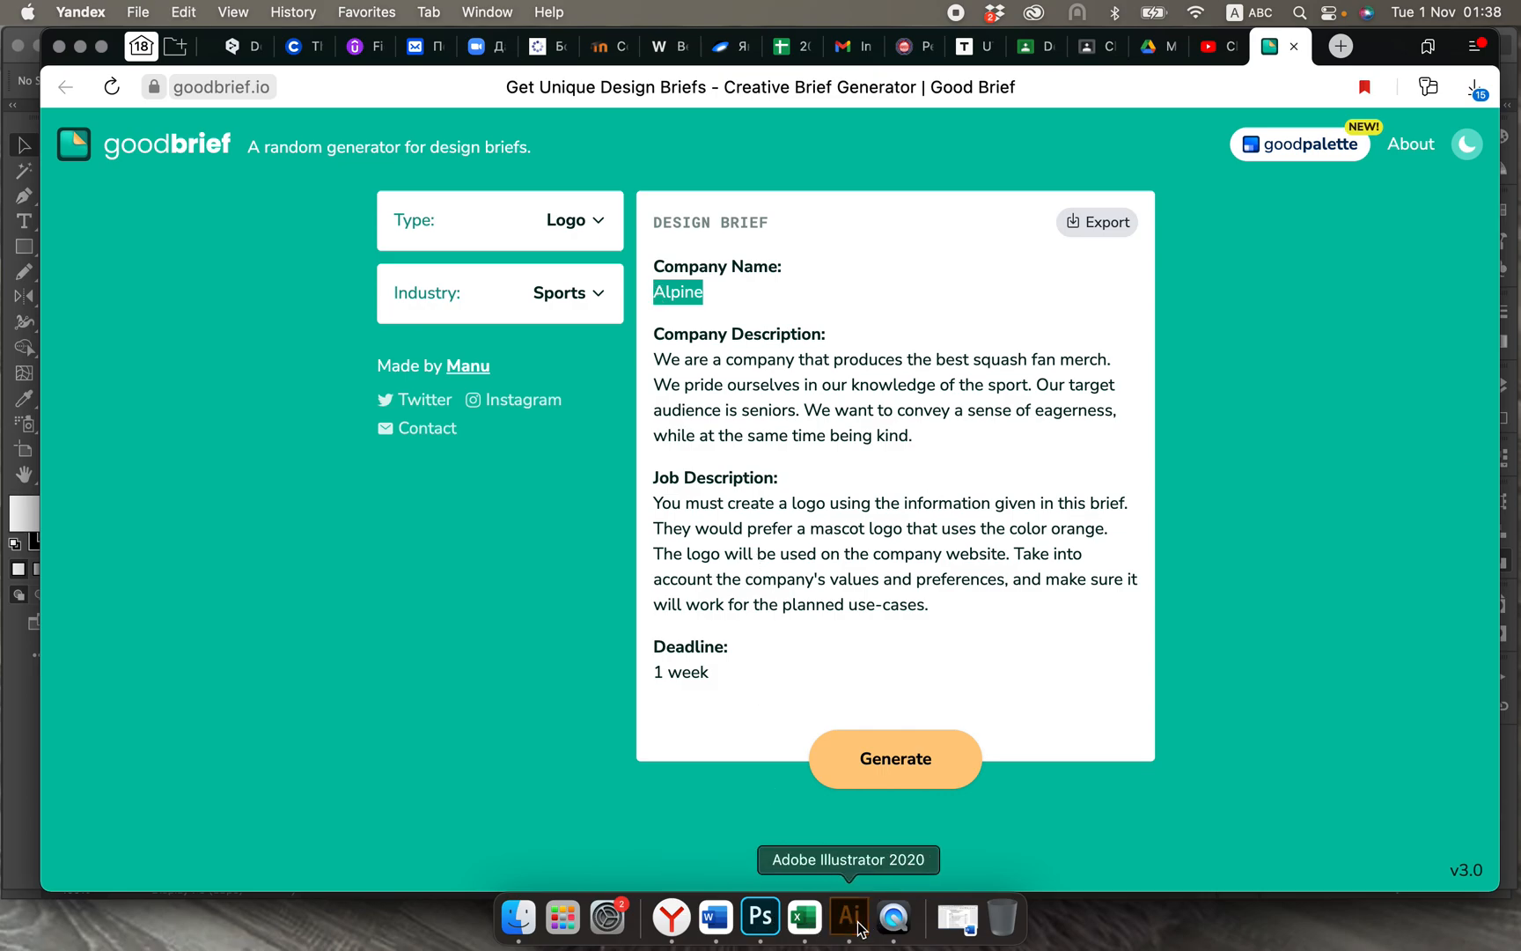
pyautogui.click(27, 223)
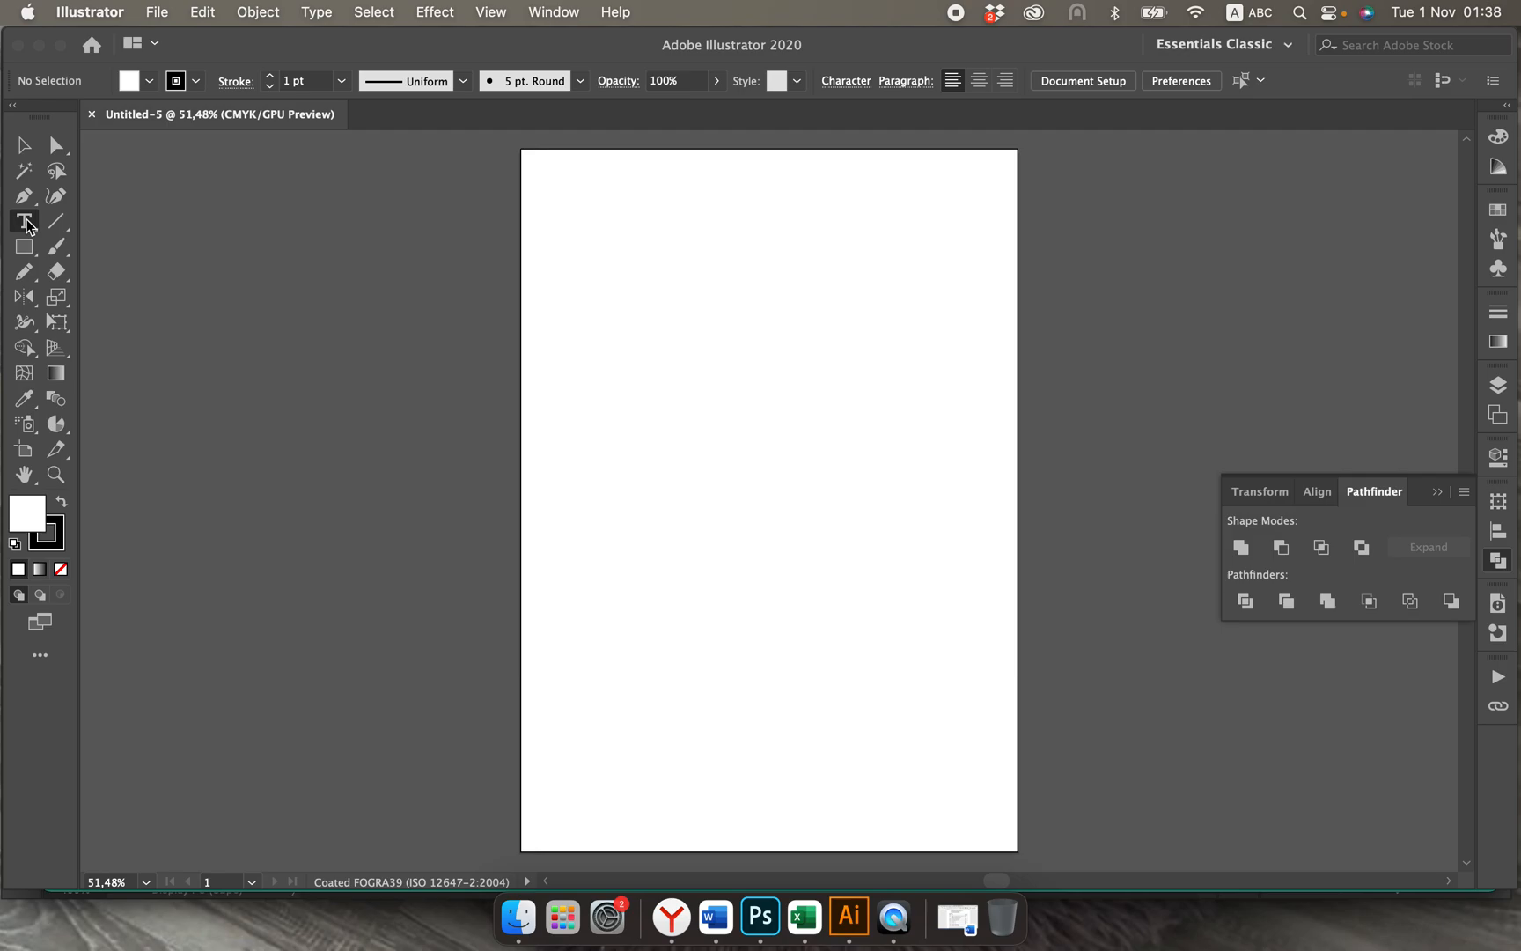
pyautogui.click(610, 319)
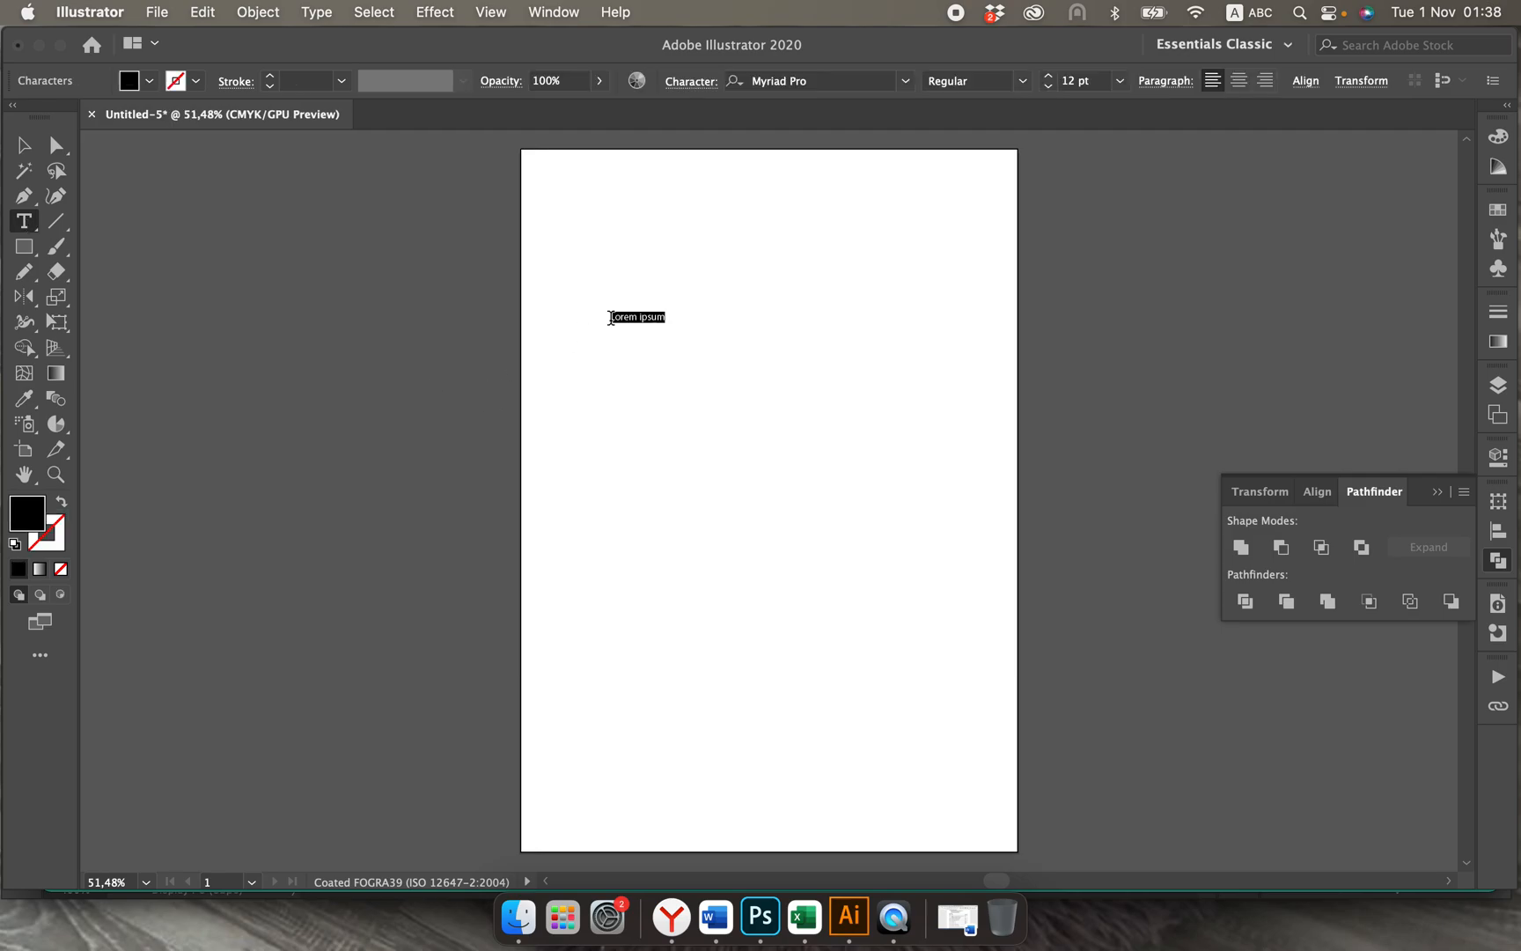
pyautogui.write('Alpine')
pyautogui.click(24, 144)
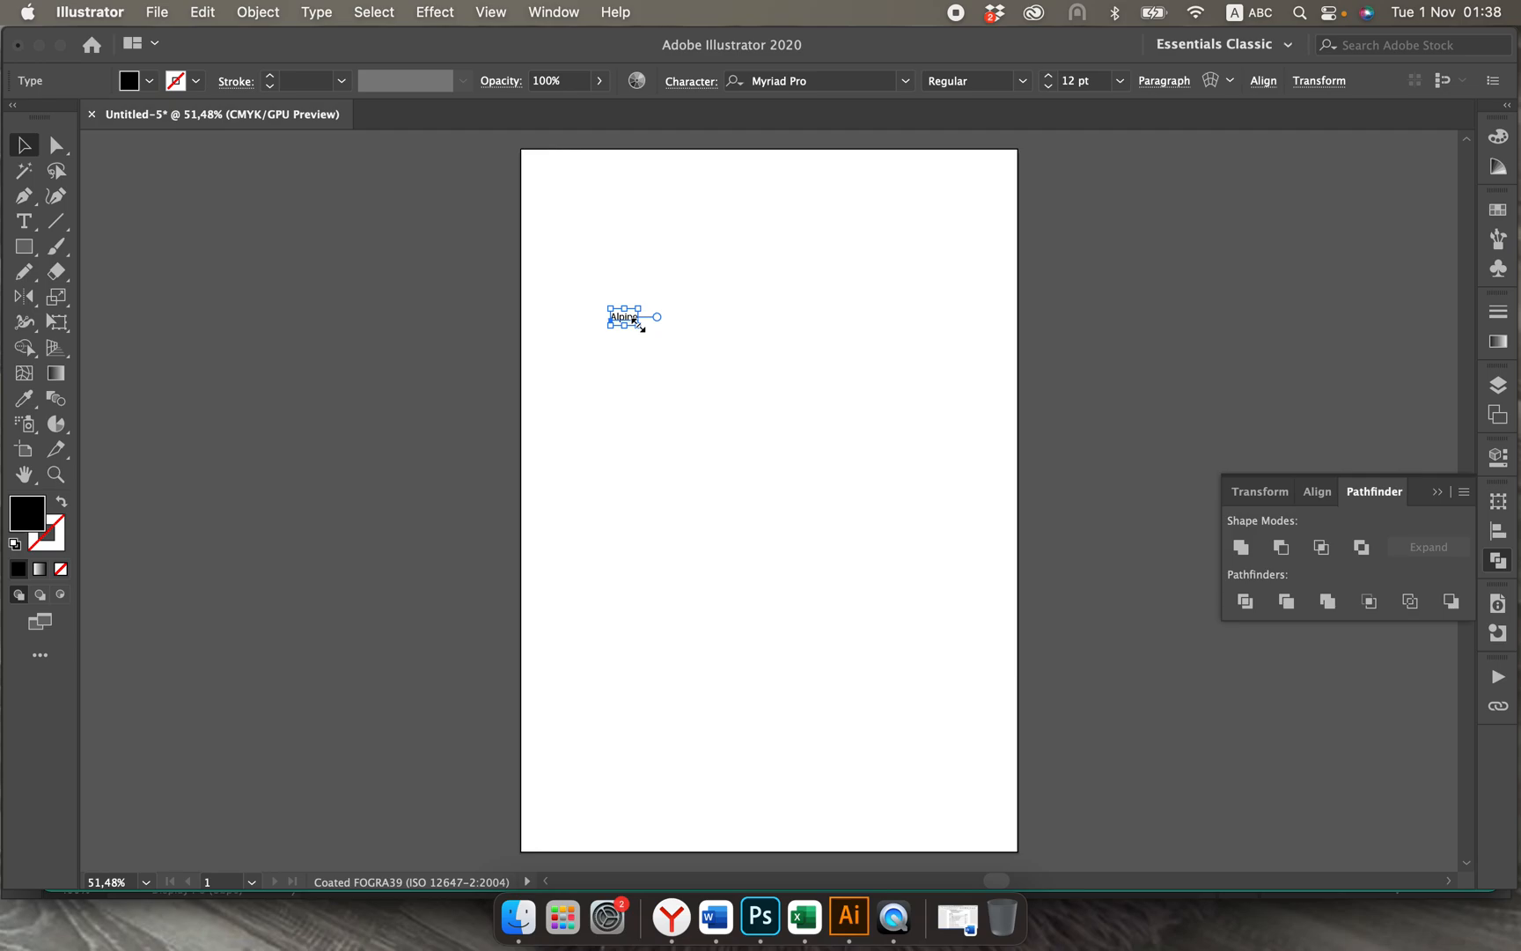
# Step: Enlarge the Alpine text to about 101 pt and duplicate it into a vertical column of five words on the artboard
pyautogui.moveTo(639, 327); pyautogui.dragTo(921, 454)
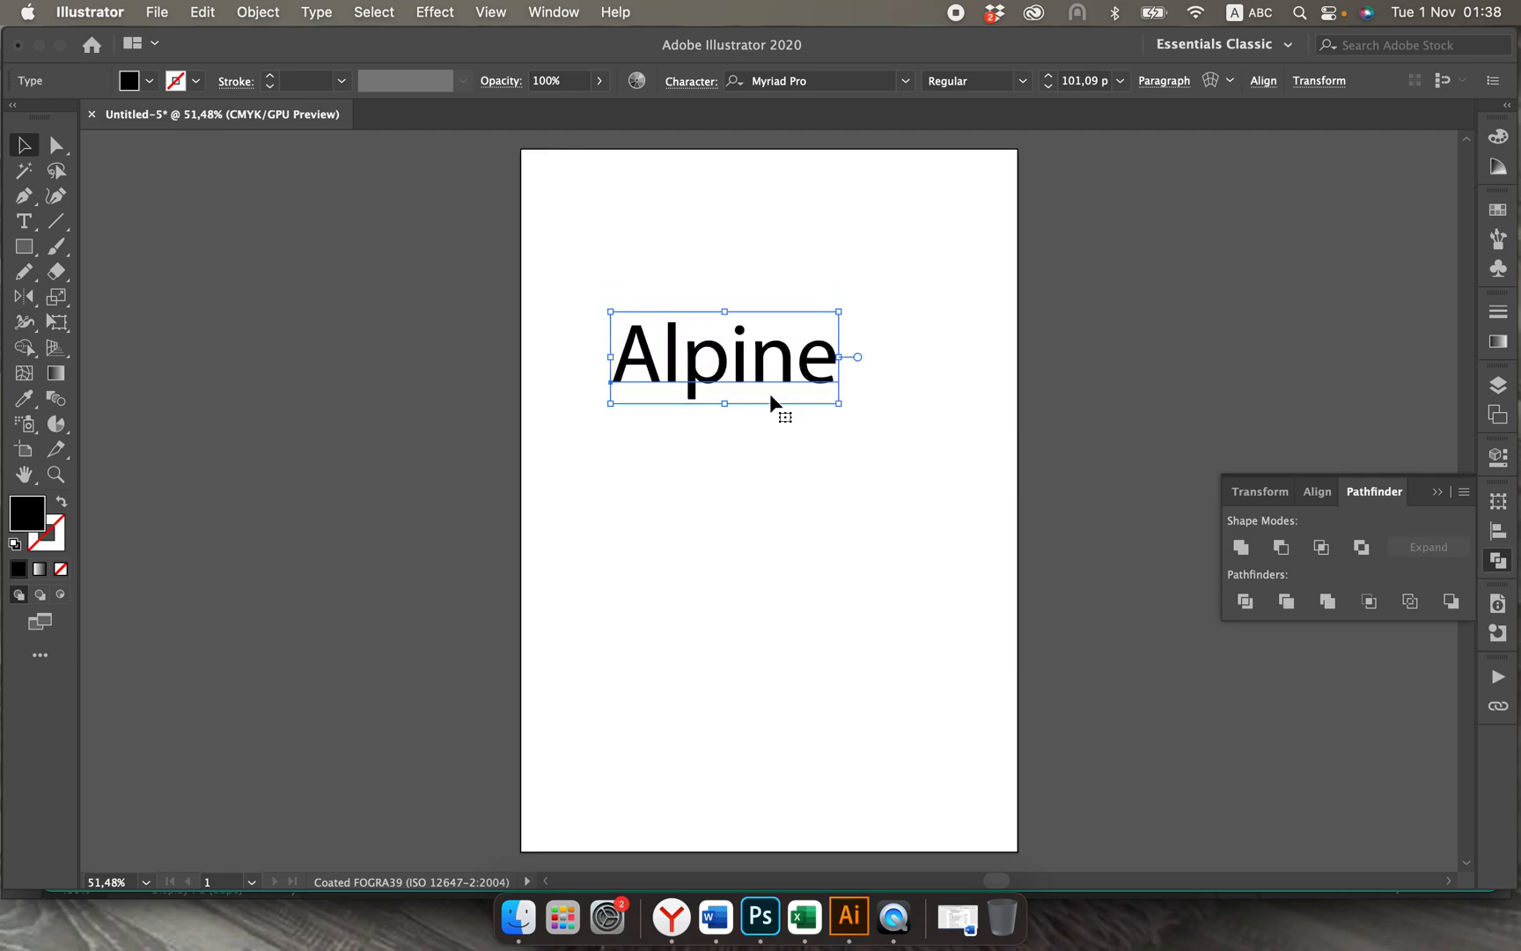
pyautogui.moveTo(762, 363); pyautogui.dragTo(791, 713)
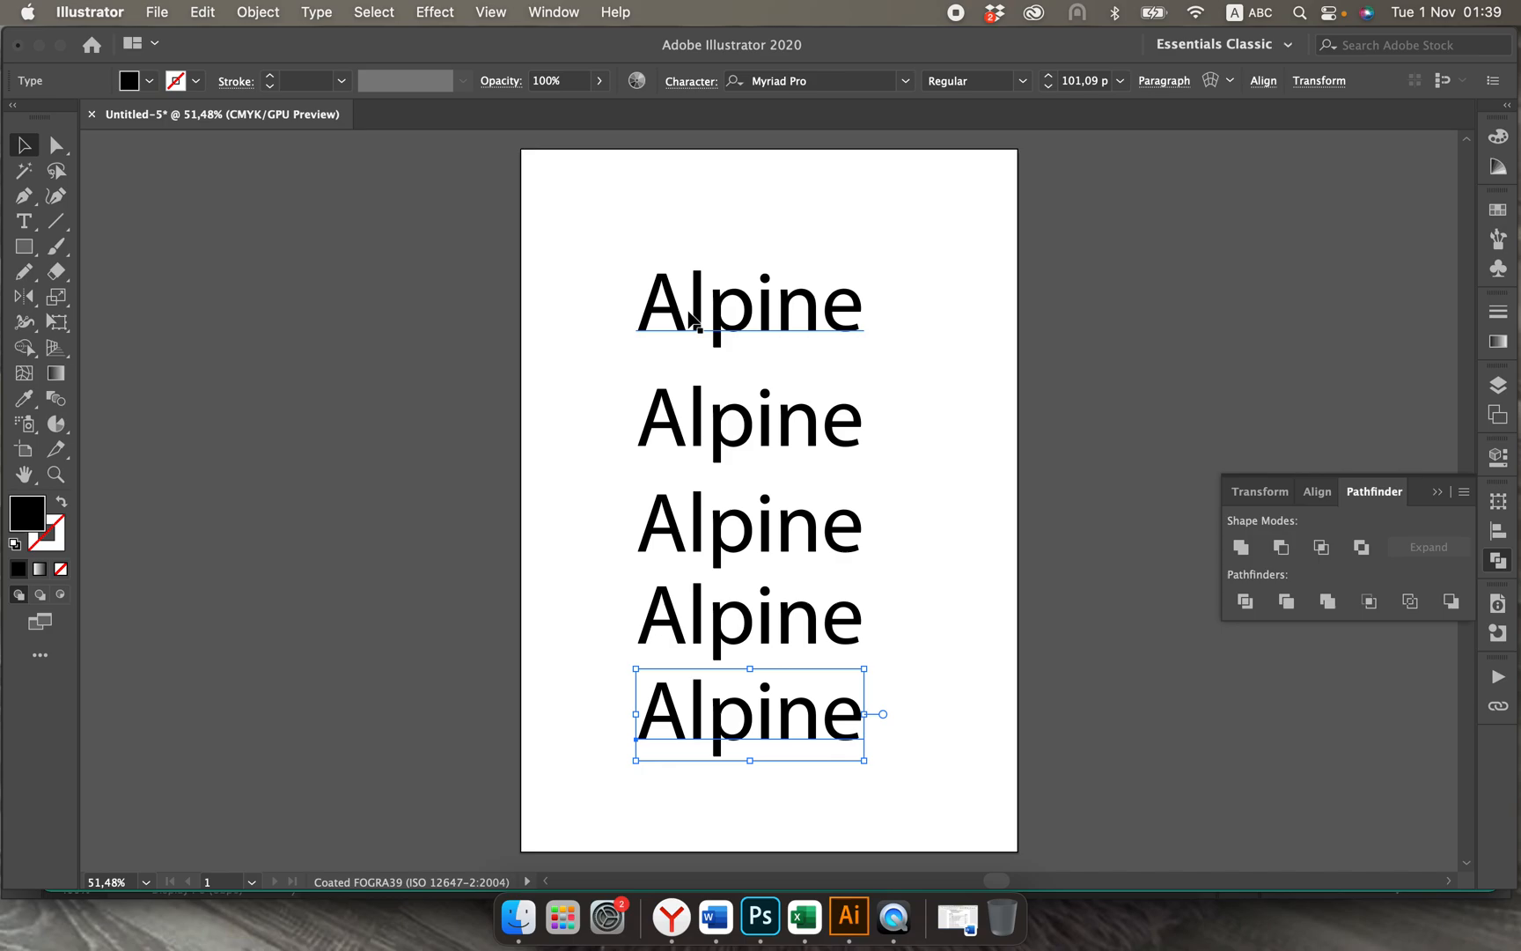
# Step: Set the topmost Alpine text to the Futura PT font in the Light style
pyautogui.click(726, 308)
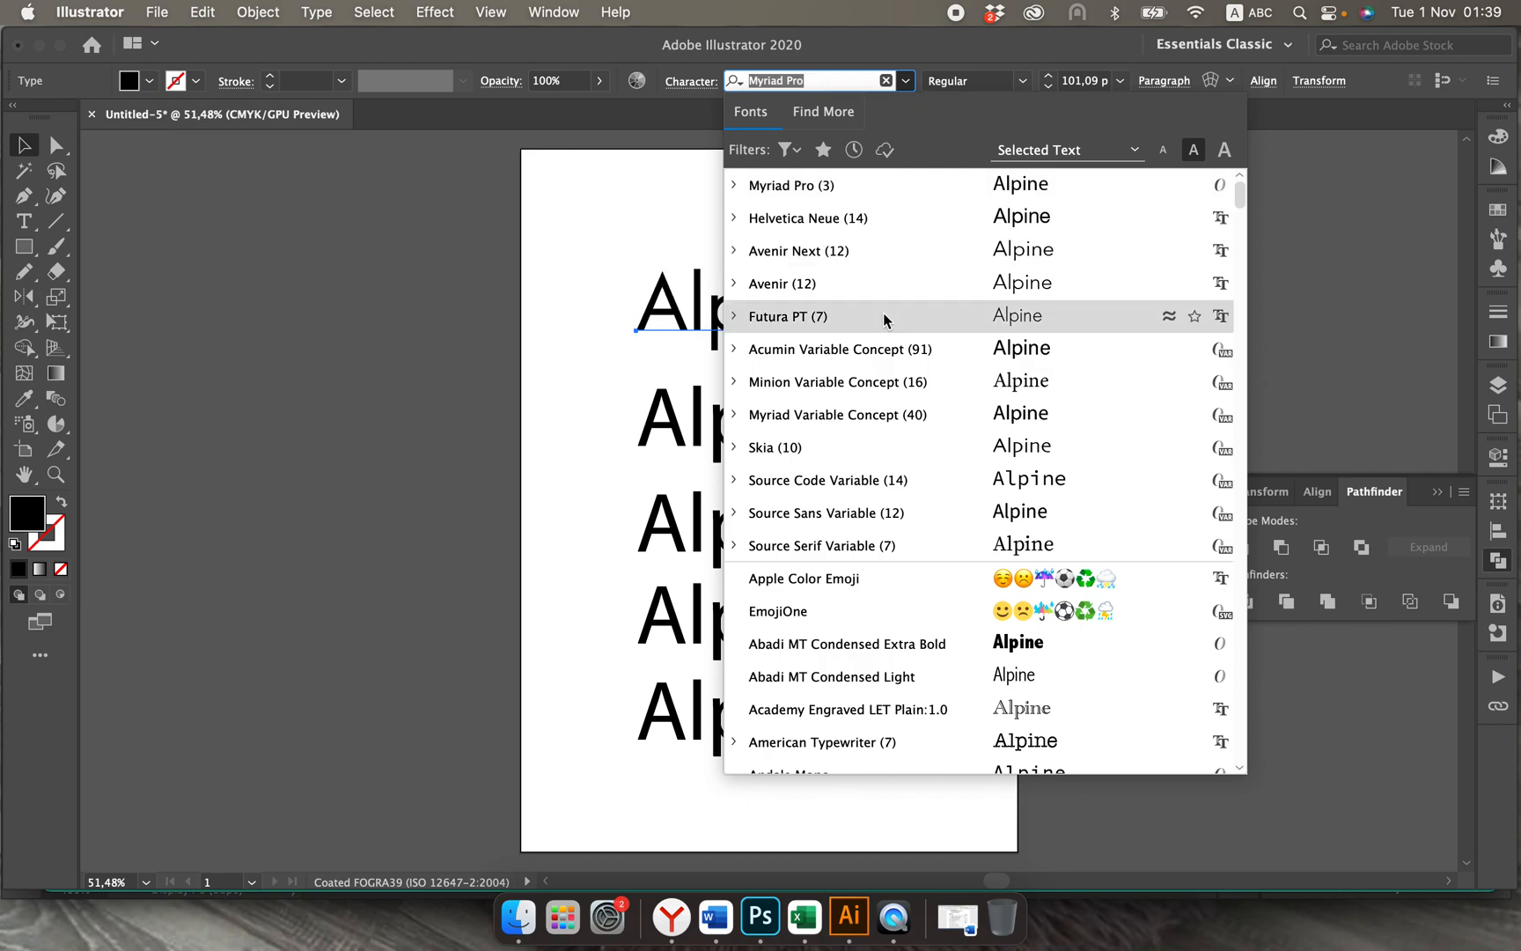
pyautogui.click(880, 312)
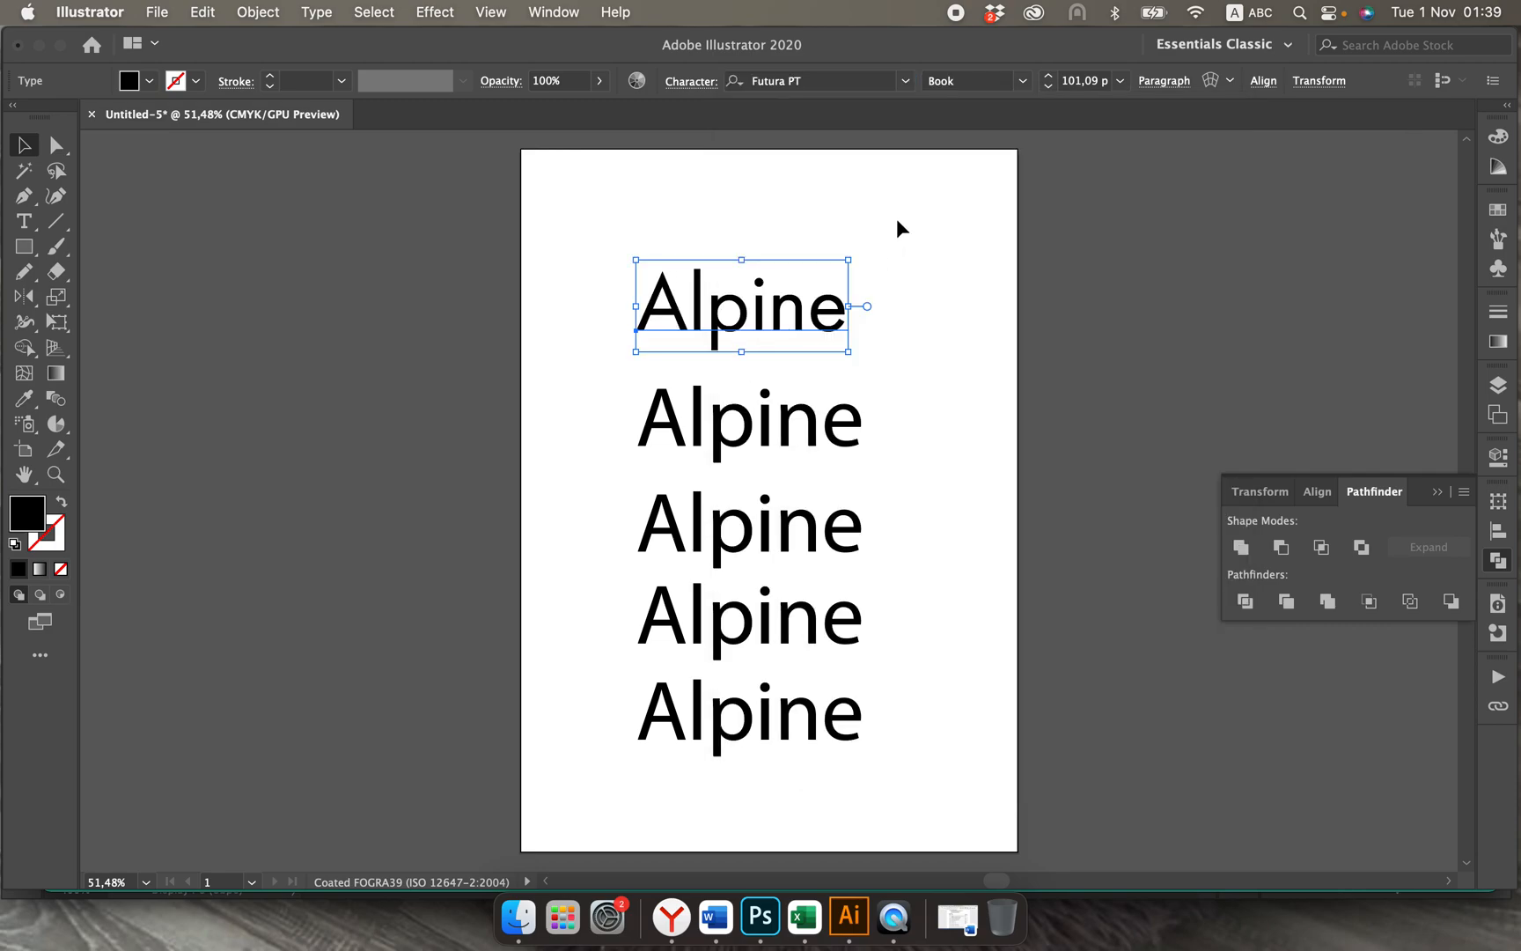
pyautogui.click(1022, 81)
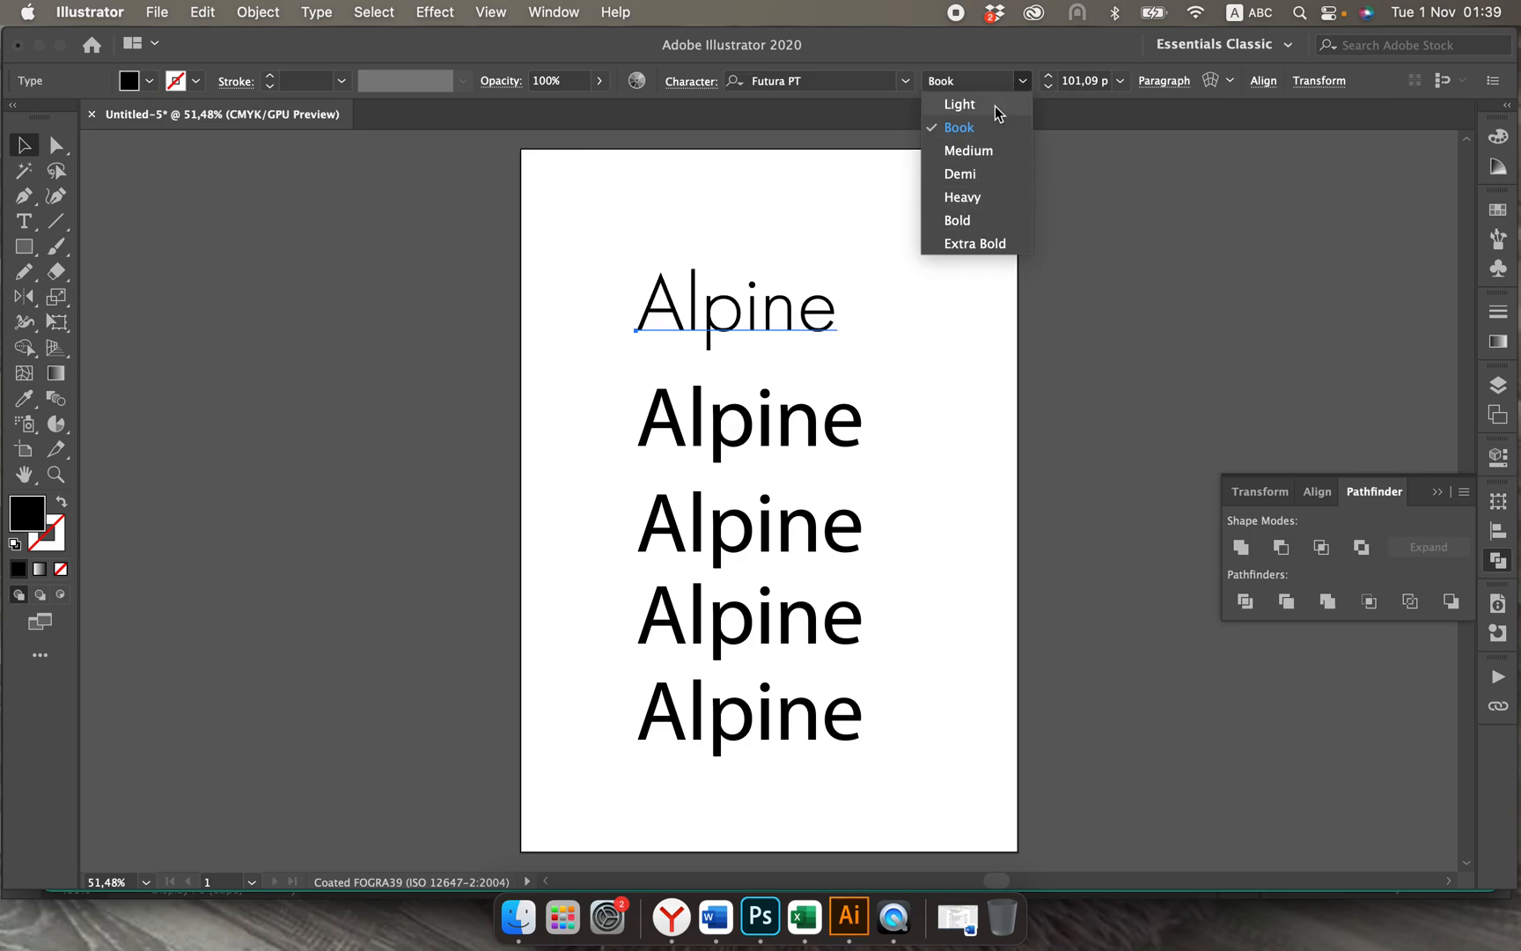
pyautogui.click(994, 105)
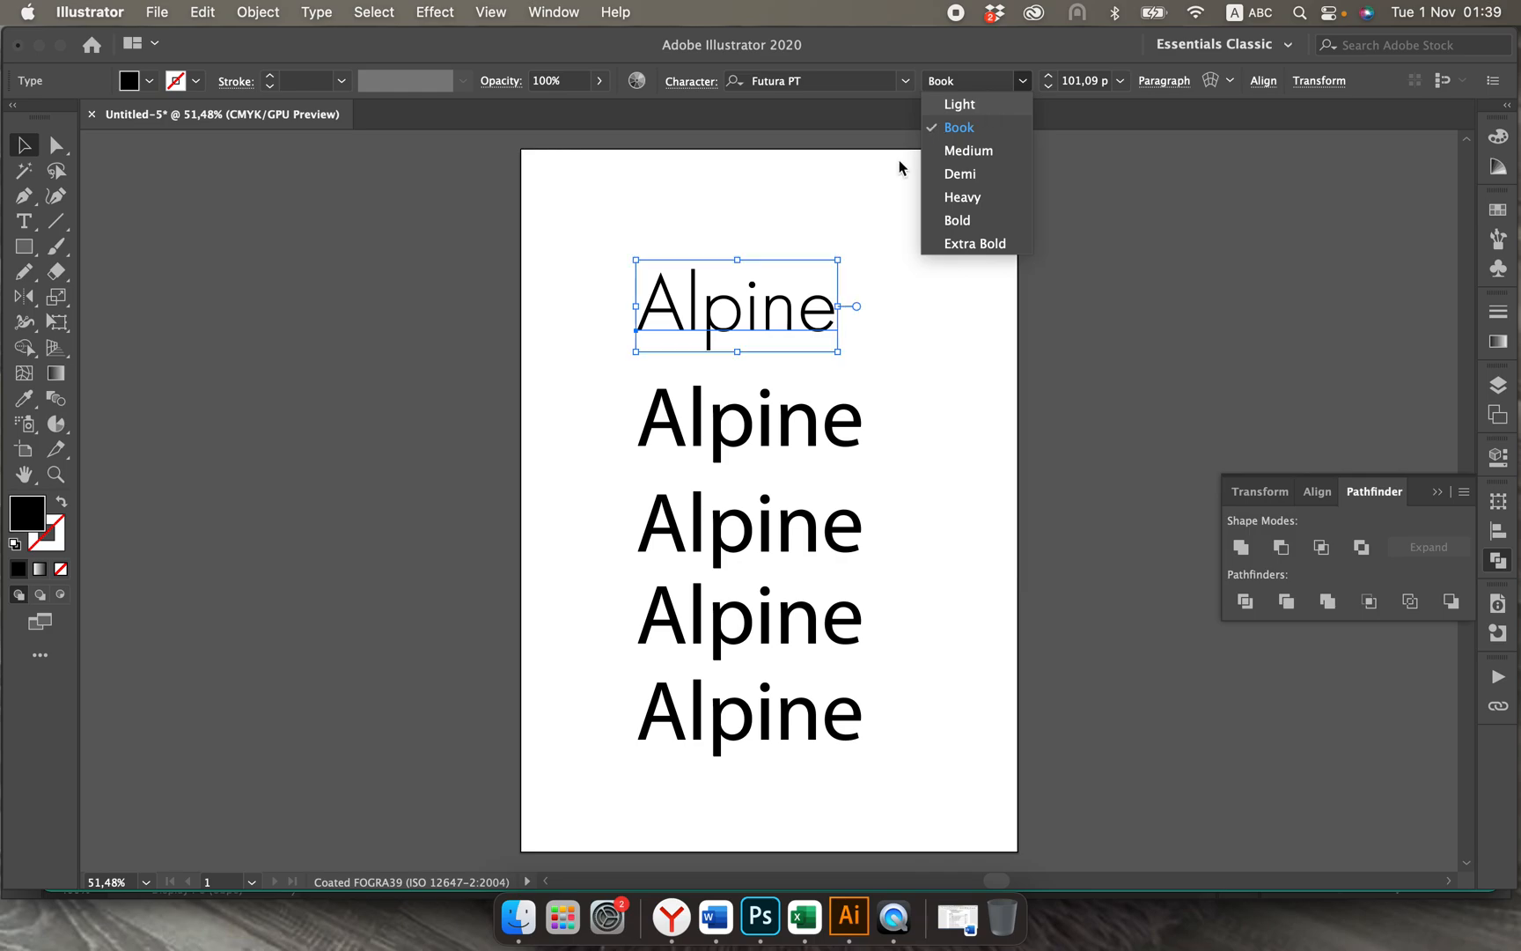
# Step: Set the second Alpine text to the Helvetica Neue font in the Light Italic style and deselect it
pyautogui.click(764, 417)
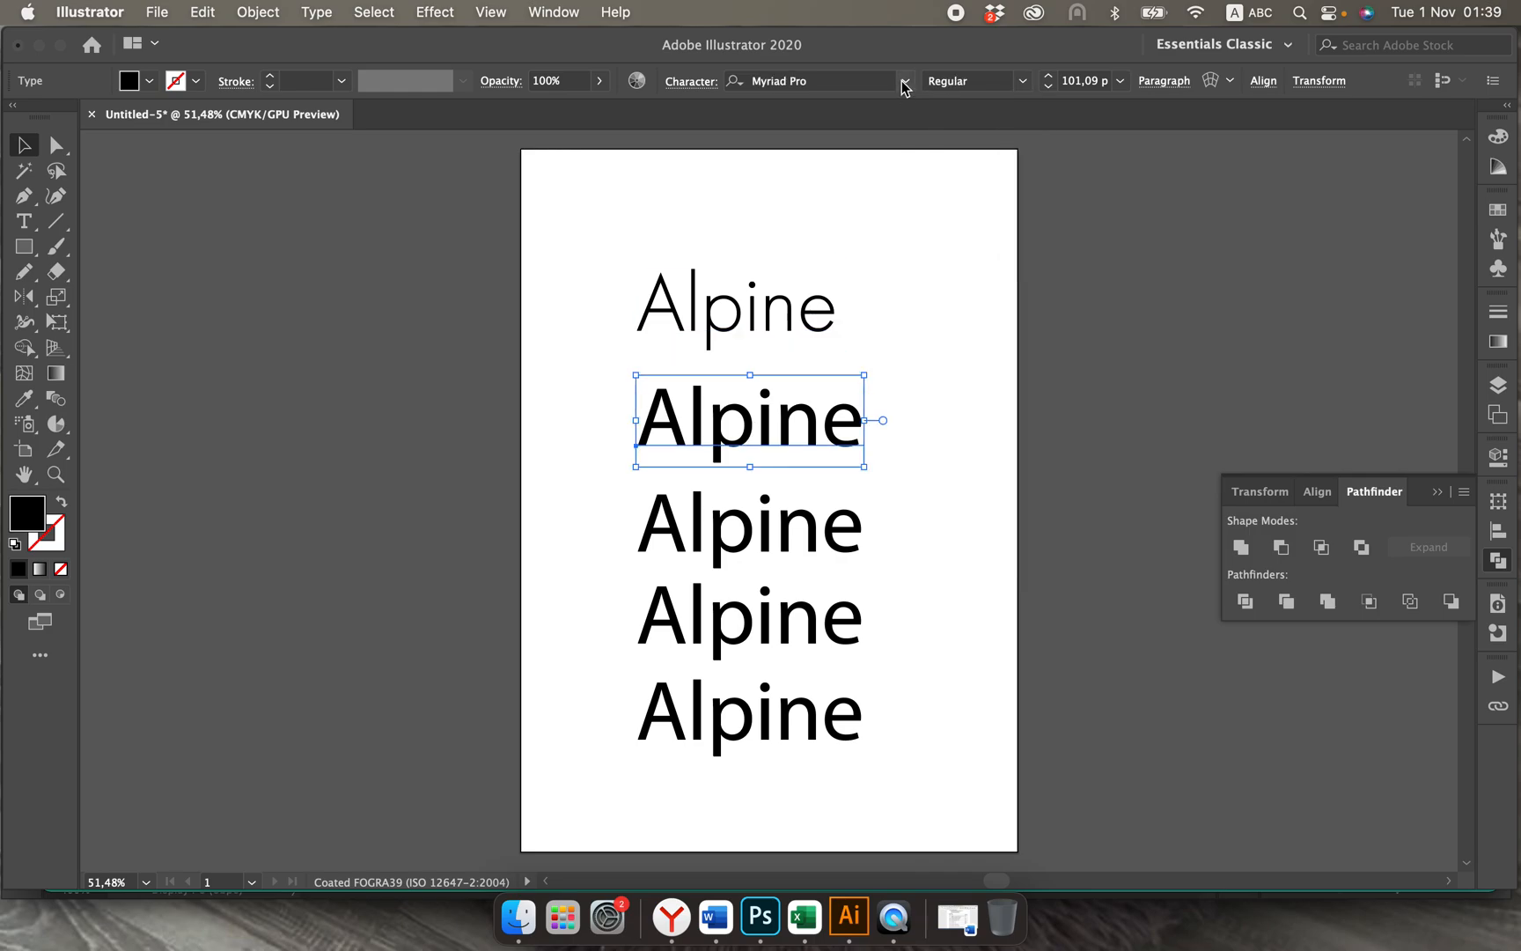
pyautogui.click(905, 81)
pyautogui.click(858, 252)
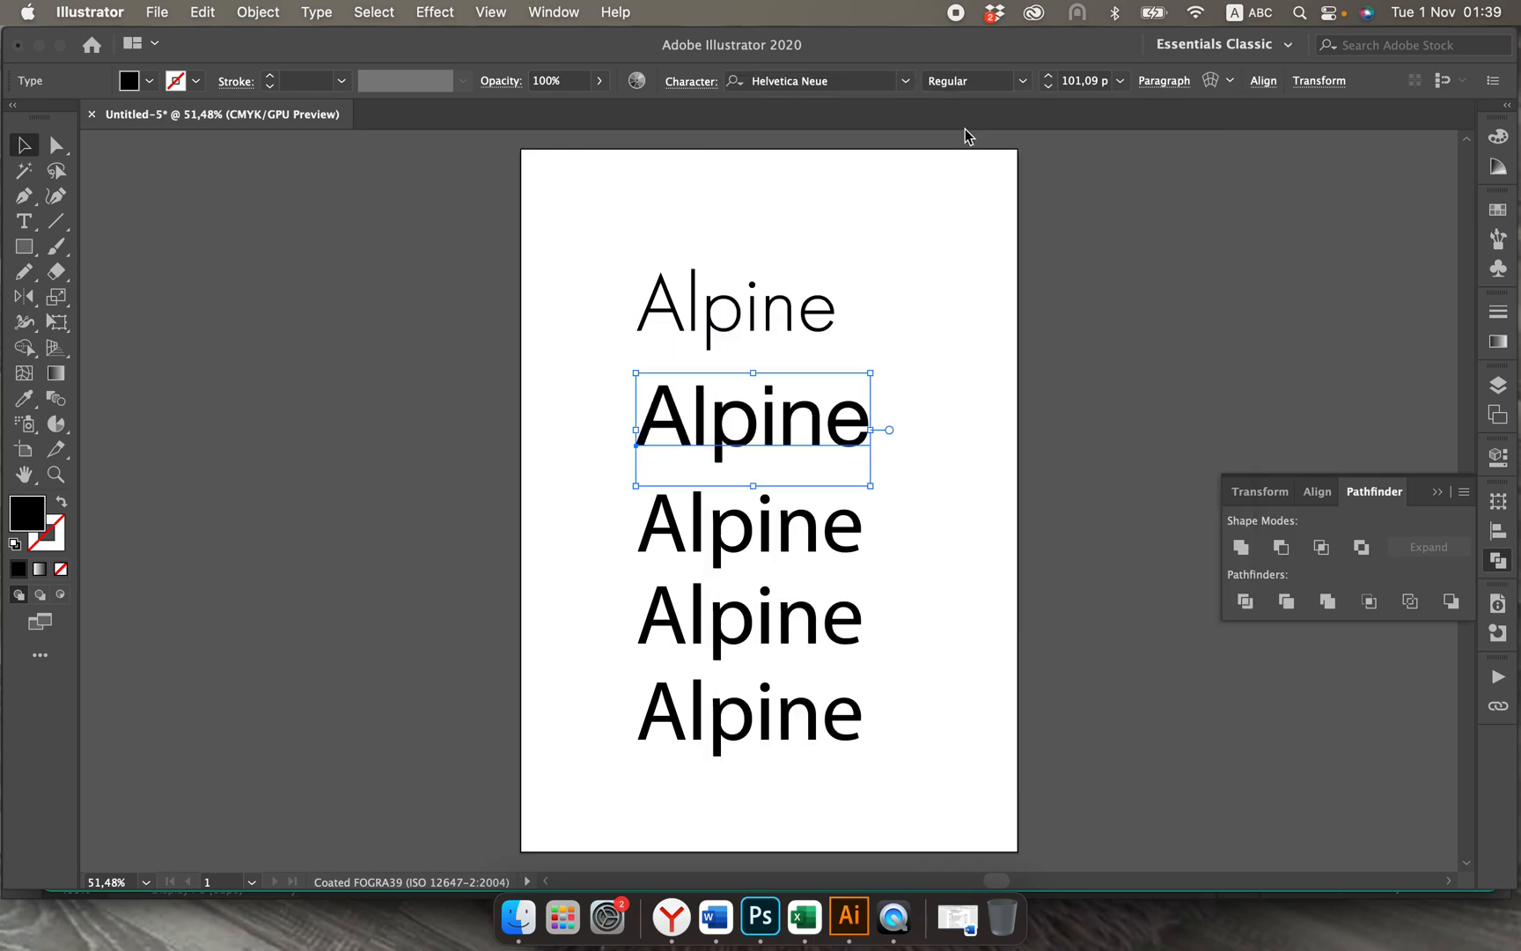
pyautogui.click(1023, 81)
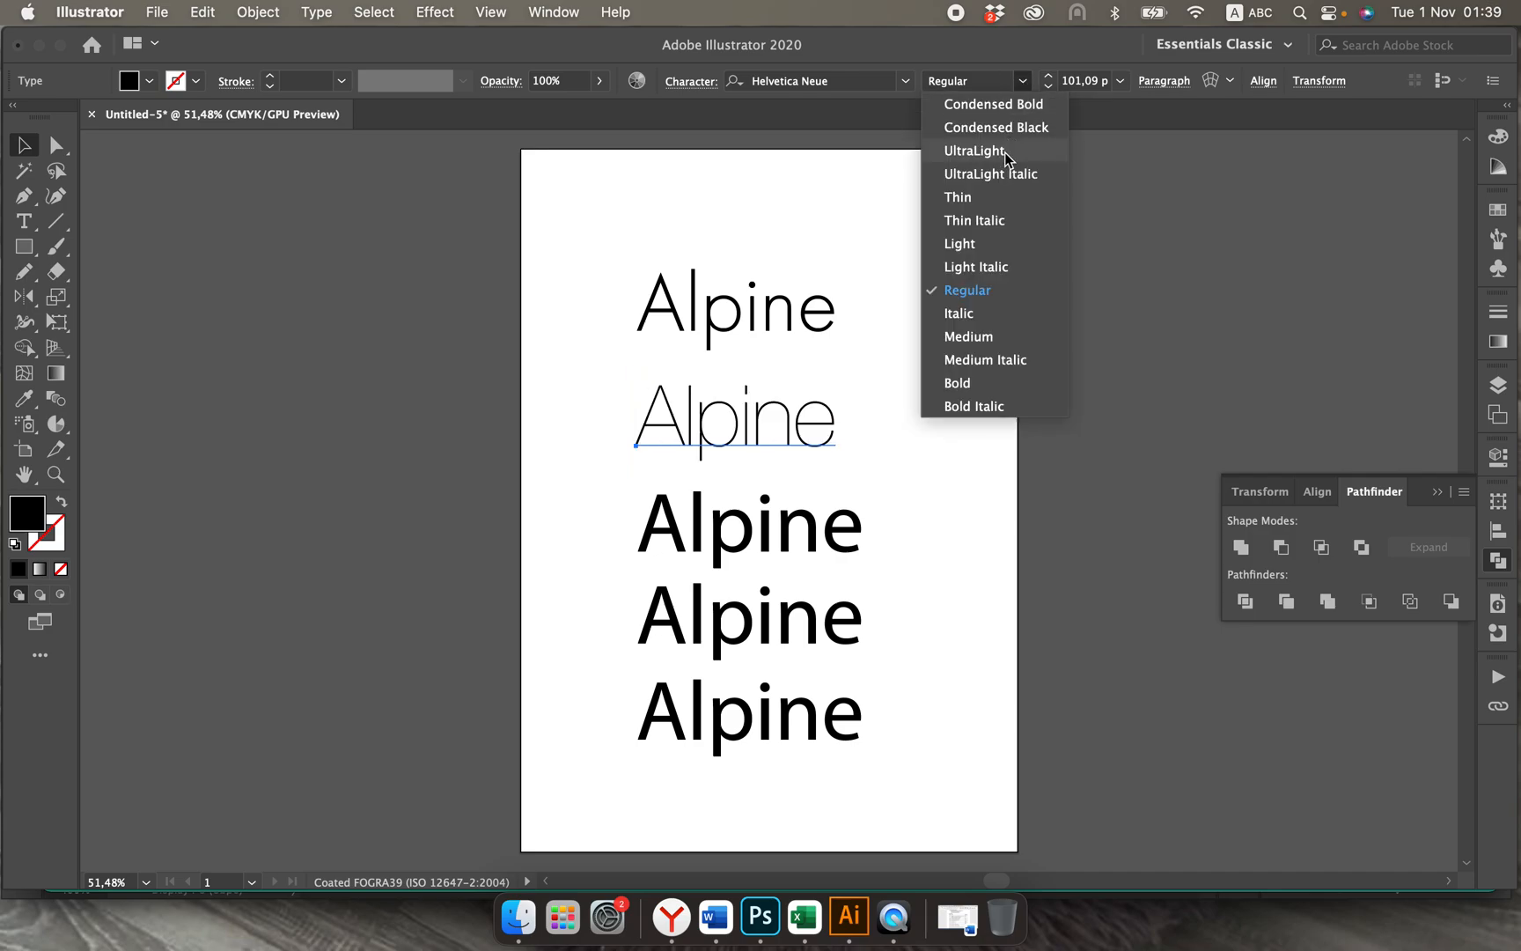
pyautogui.click(983, 266)
pyautogui.click(912, 483)
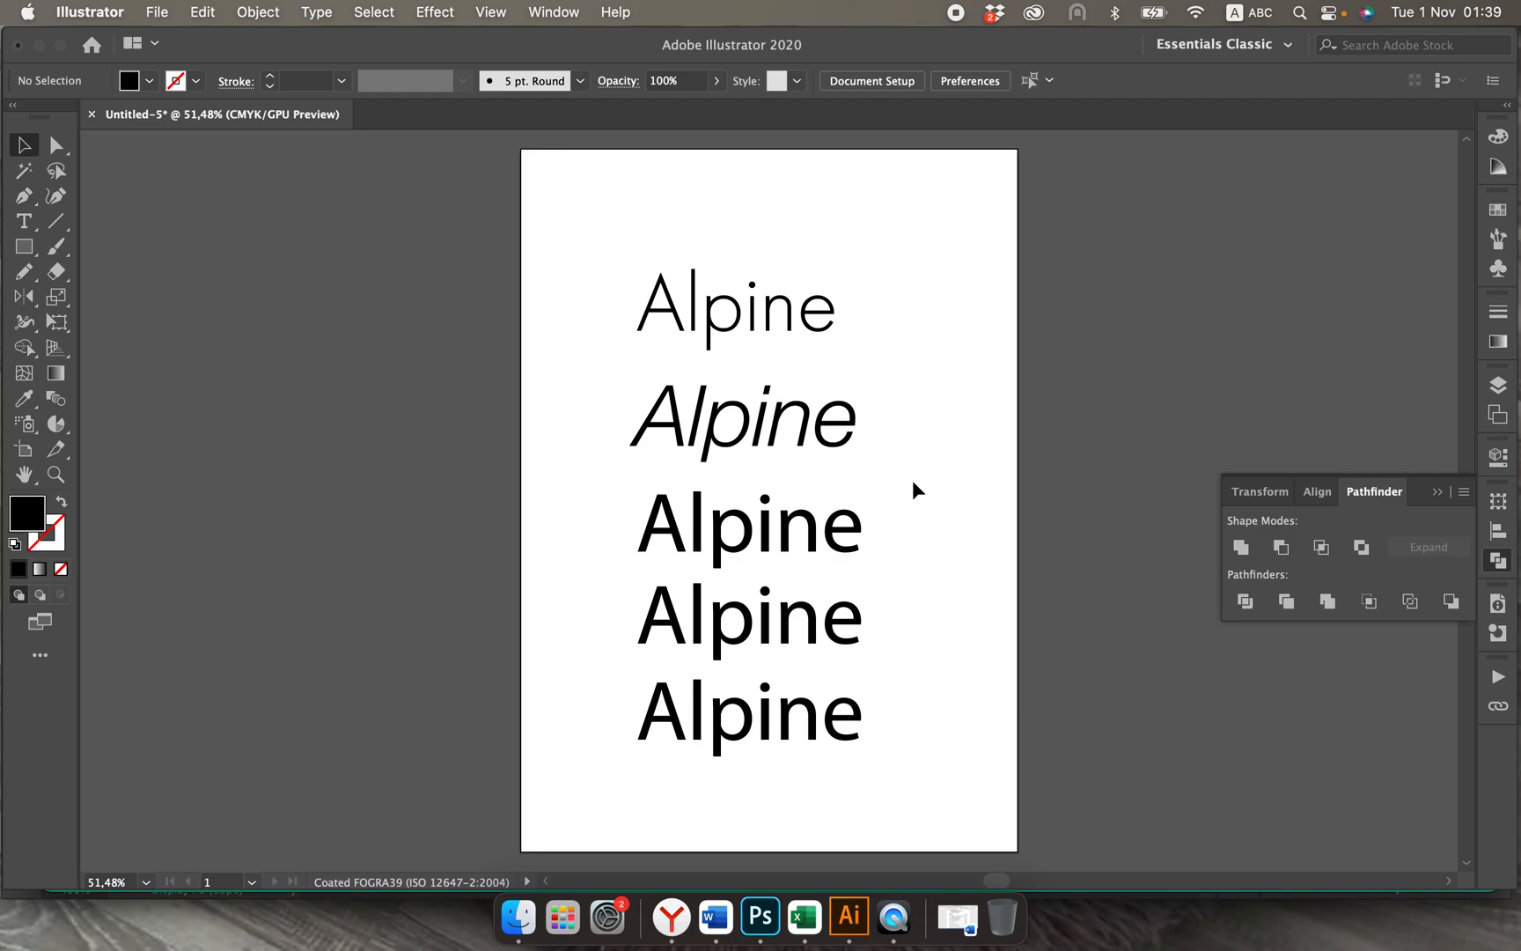
# Step: Replace the capital A of the third Alpine text with a lowercase letter so it reads "alpine"
pyautogui.click(727, 547)
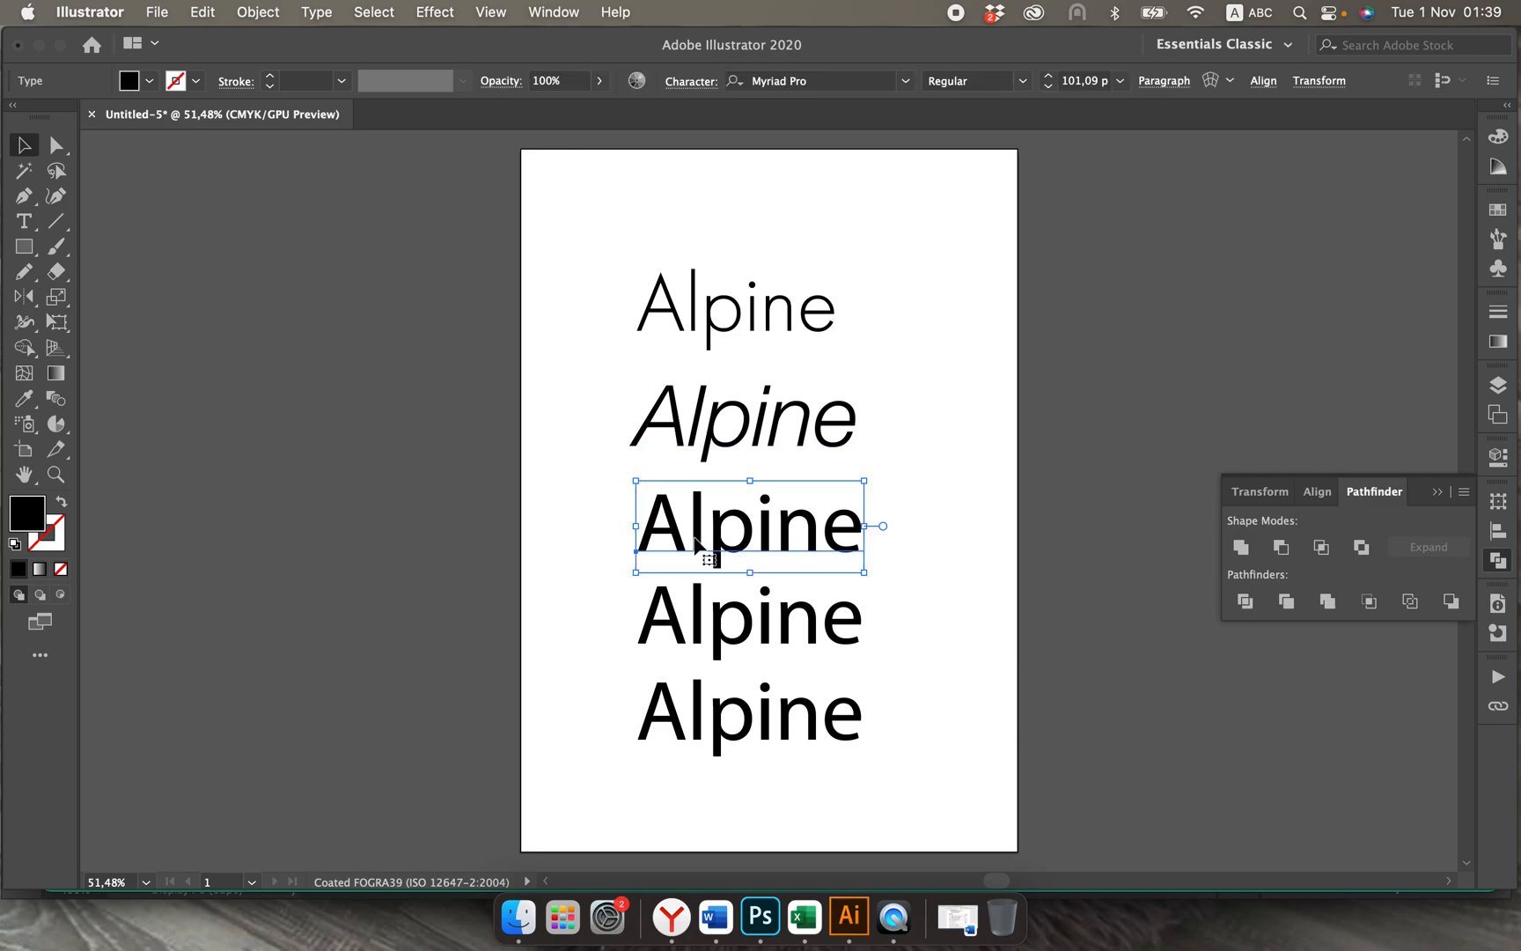
pyautogui.doubleClick(695, 537)
pyautogui.press('BackSpace')
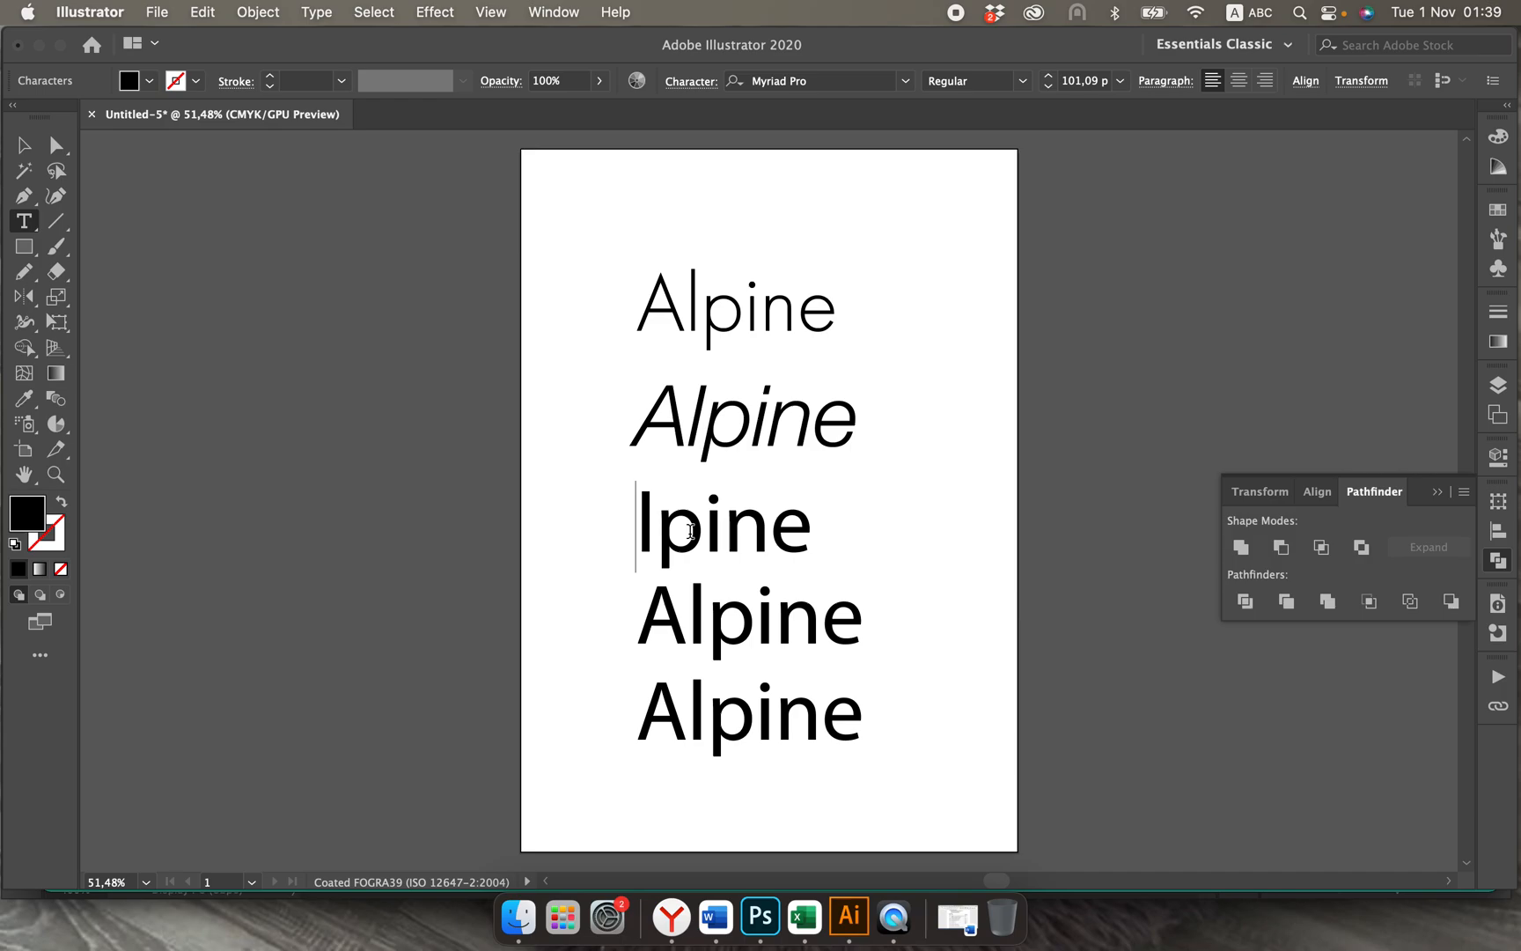
pyautogui.write('a')
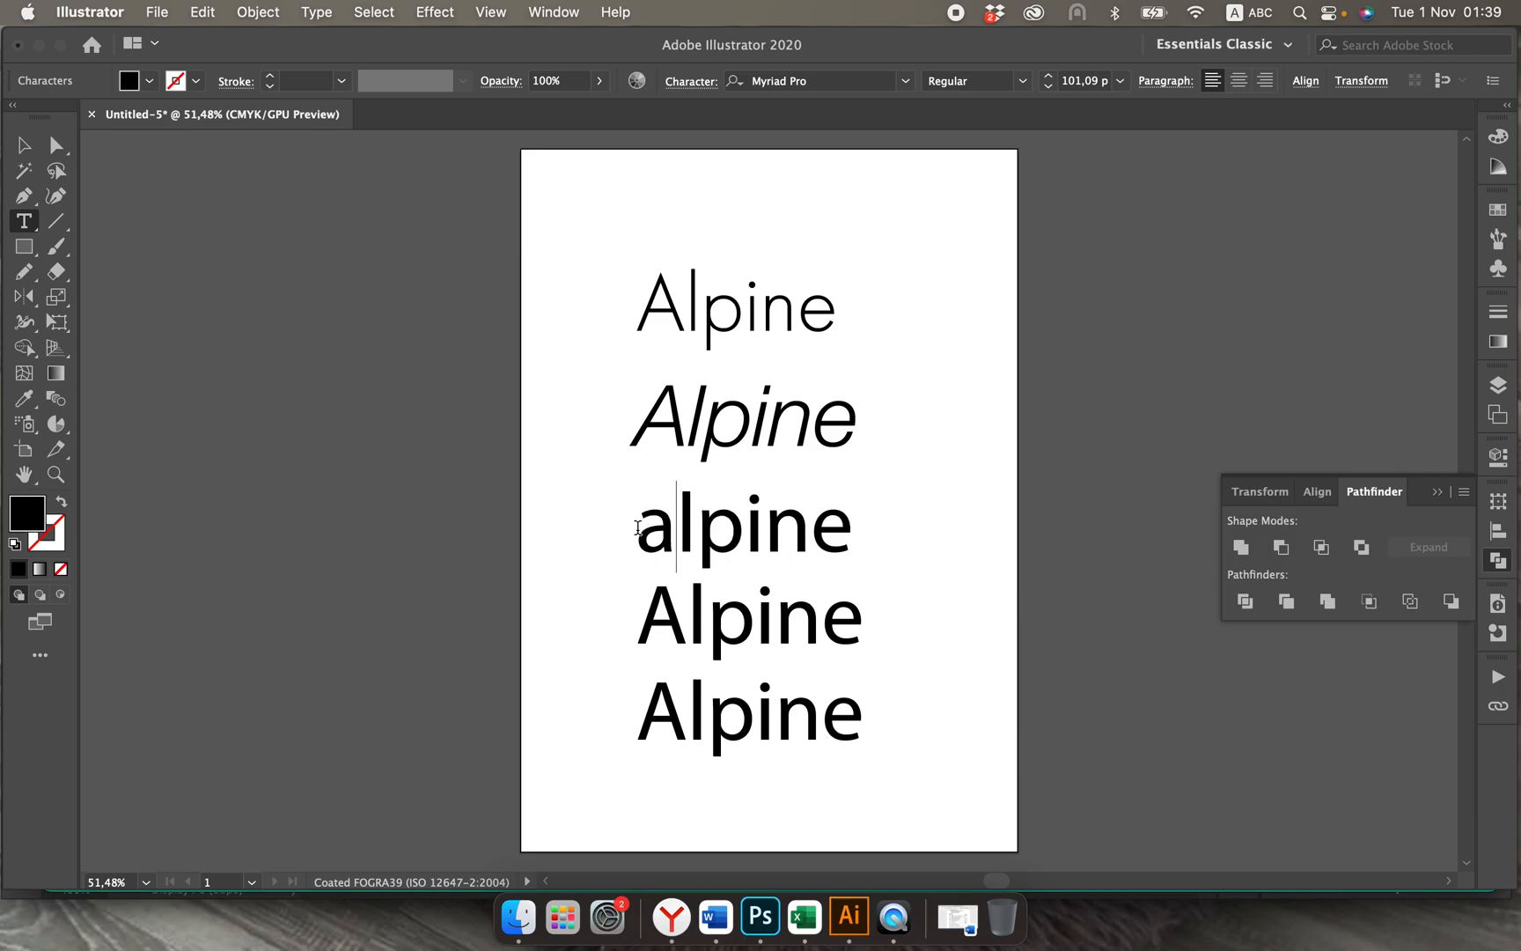
# Step: Set the whole lowercase alpine text to the Bauhaus 93 font and leave text editing
pyautogui.moveTo(637, 528); pyautogui.dragTo(845, 539)
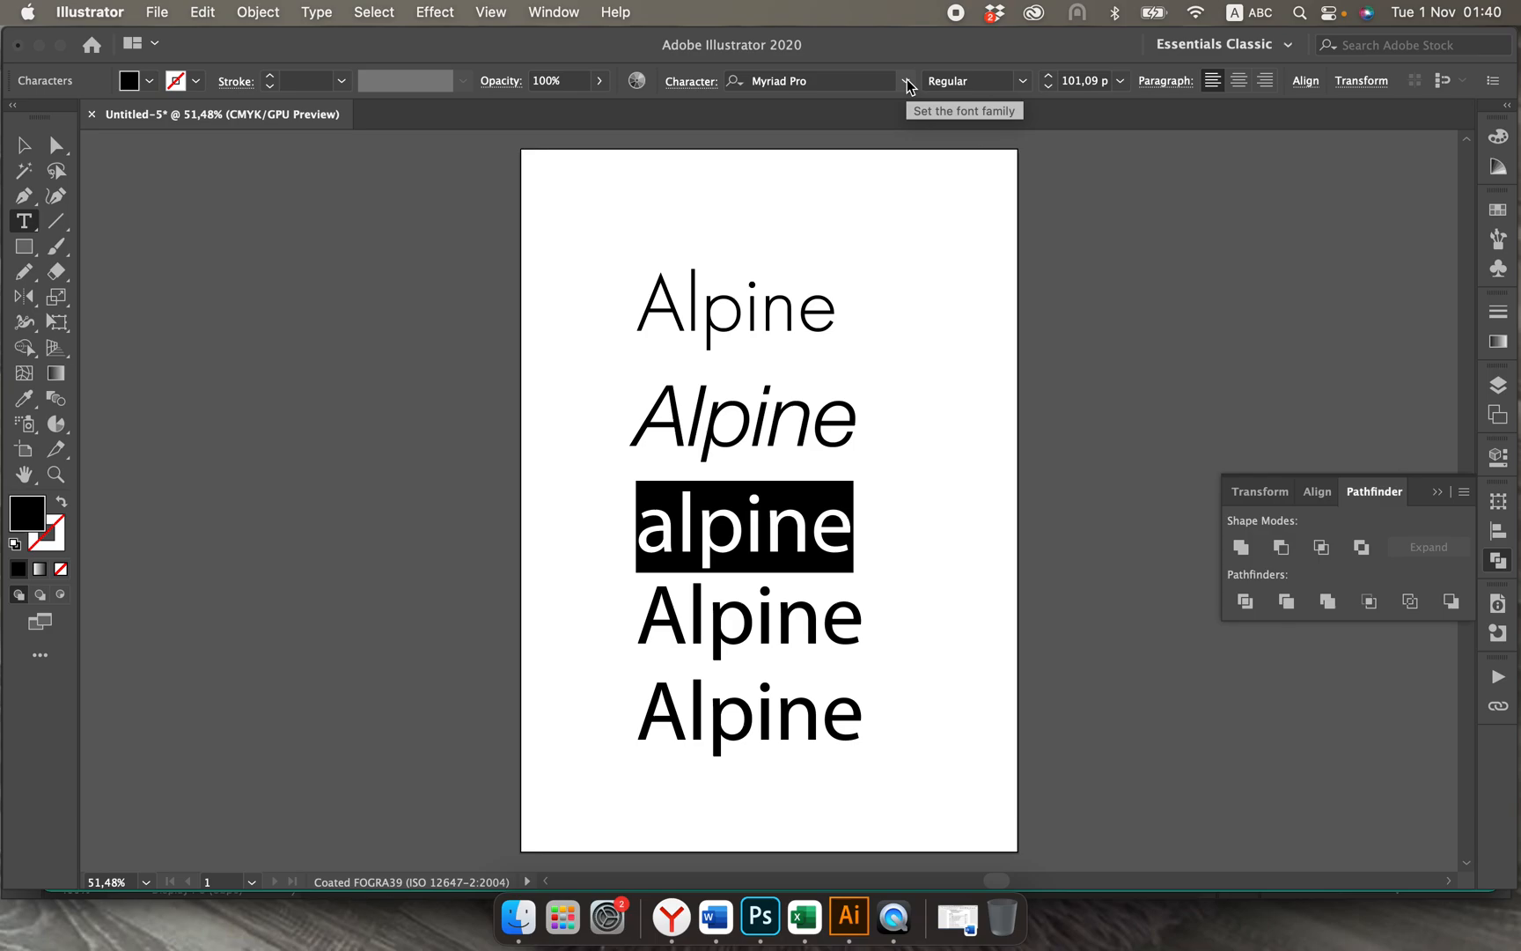
pyautogui.click(907, 82)
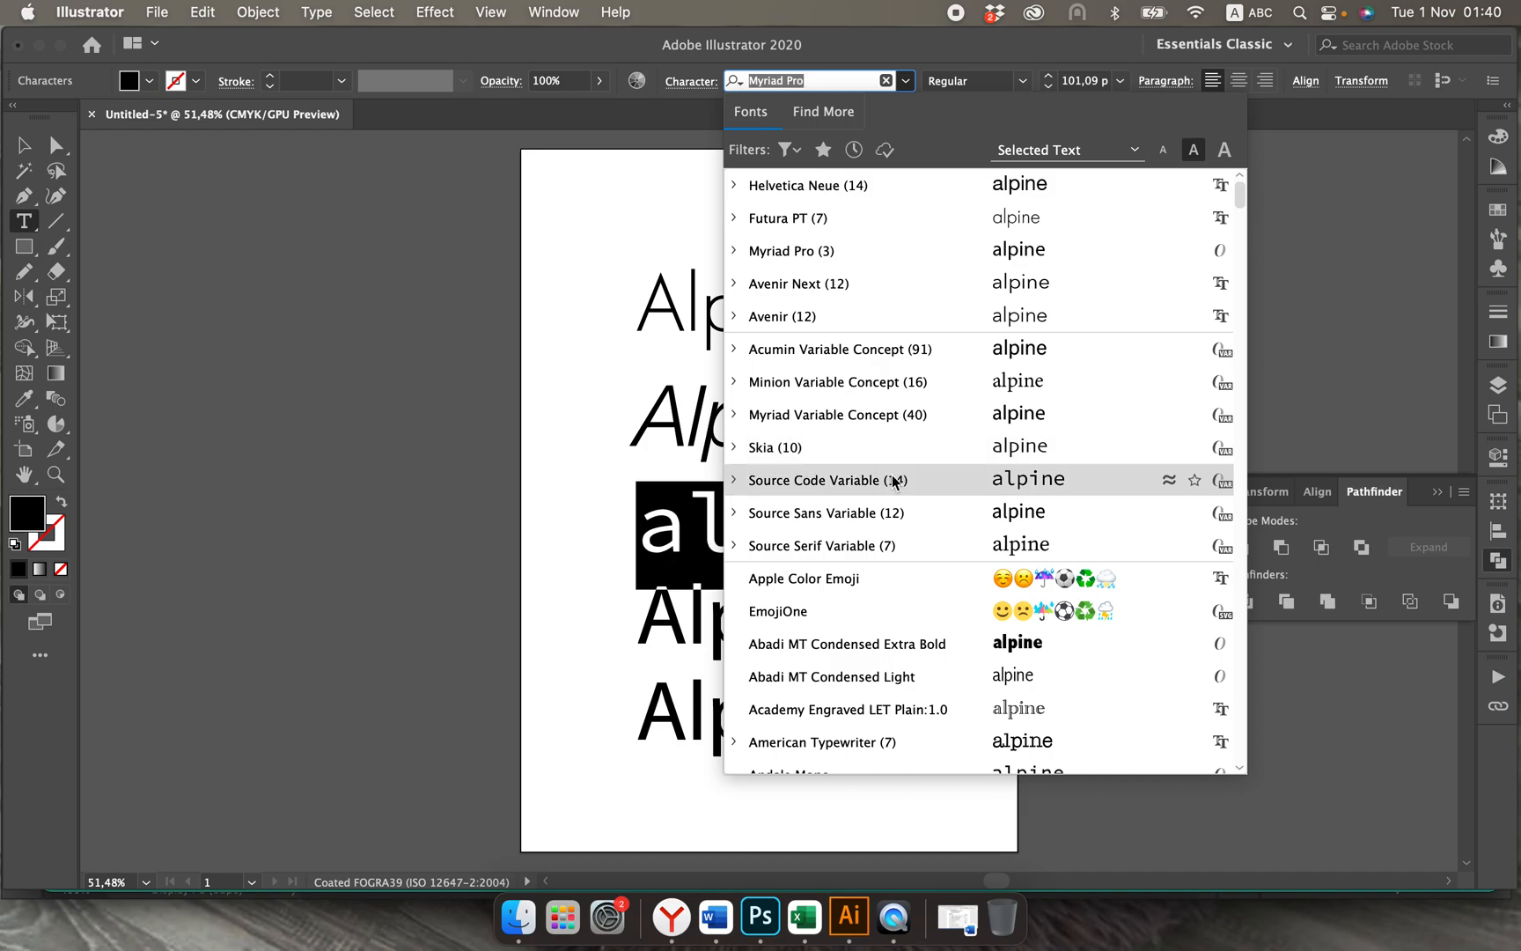
pyautogui.scroll(-6, 894, 512)
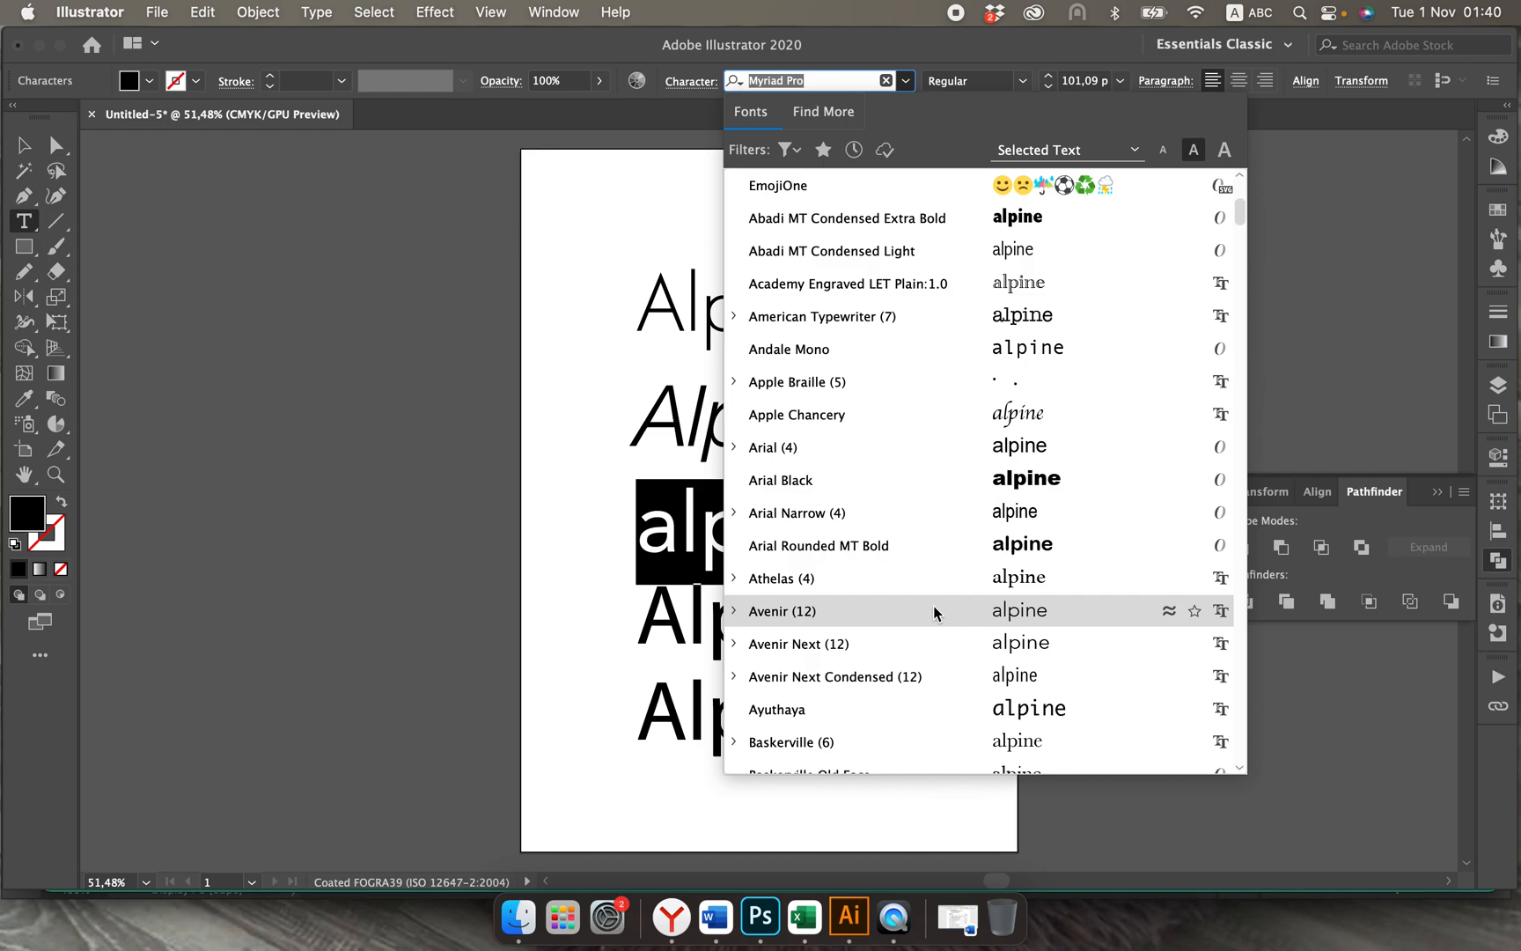
pyautogui.scroll(-5, 935, 661)
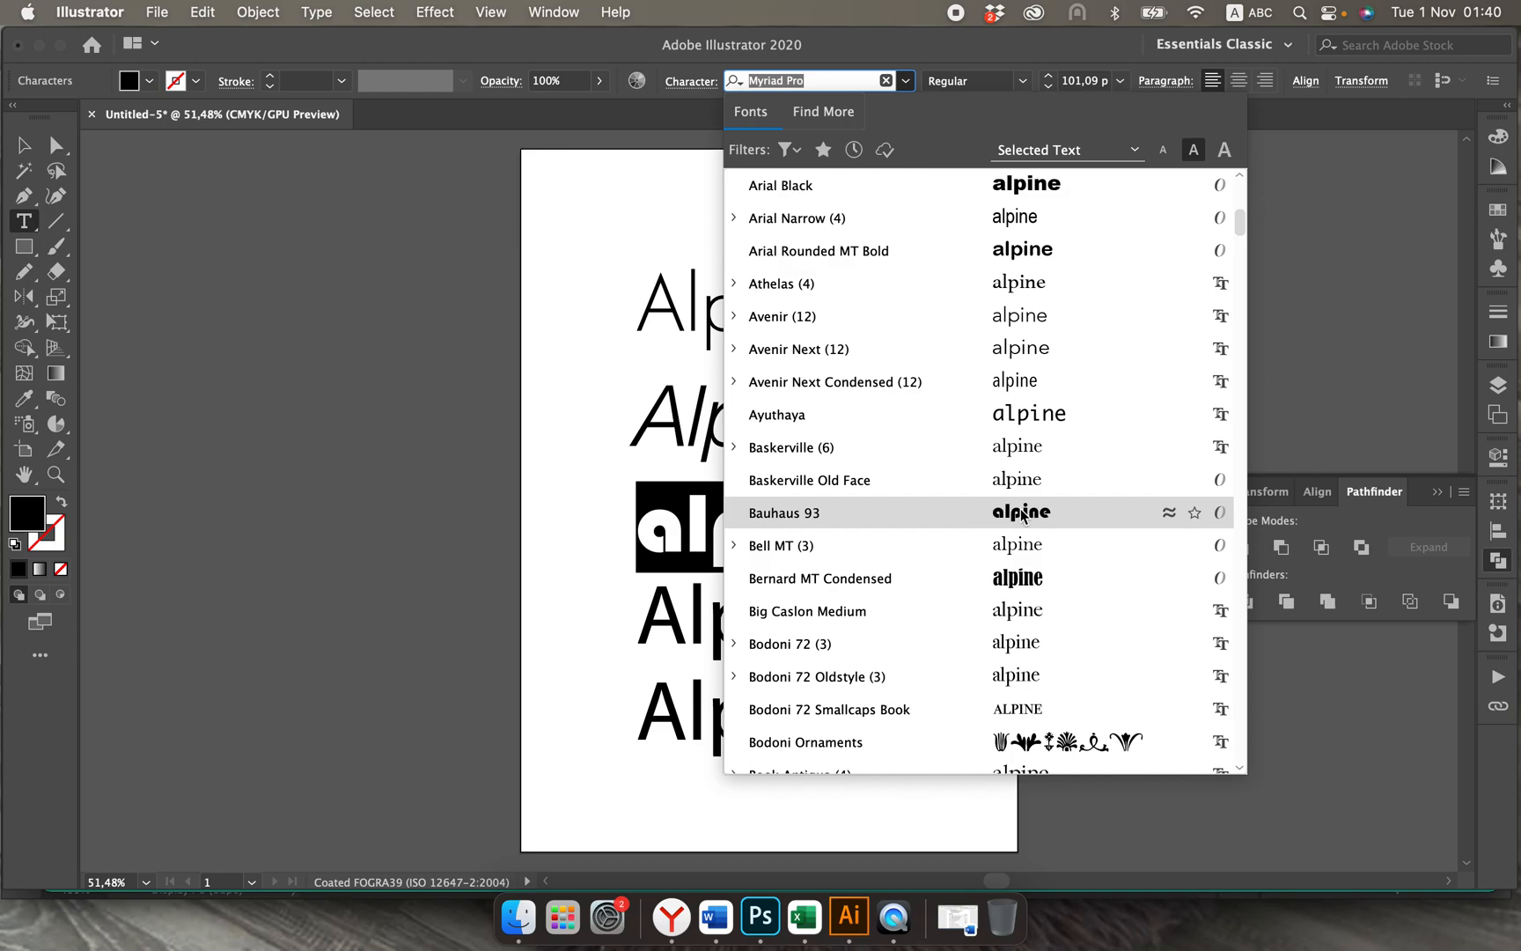
pyautogui.click(982, 514)
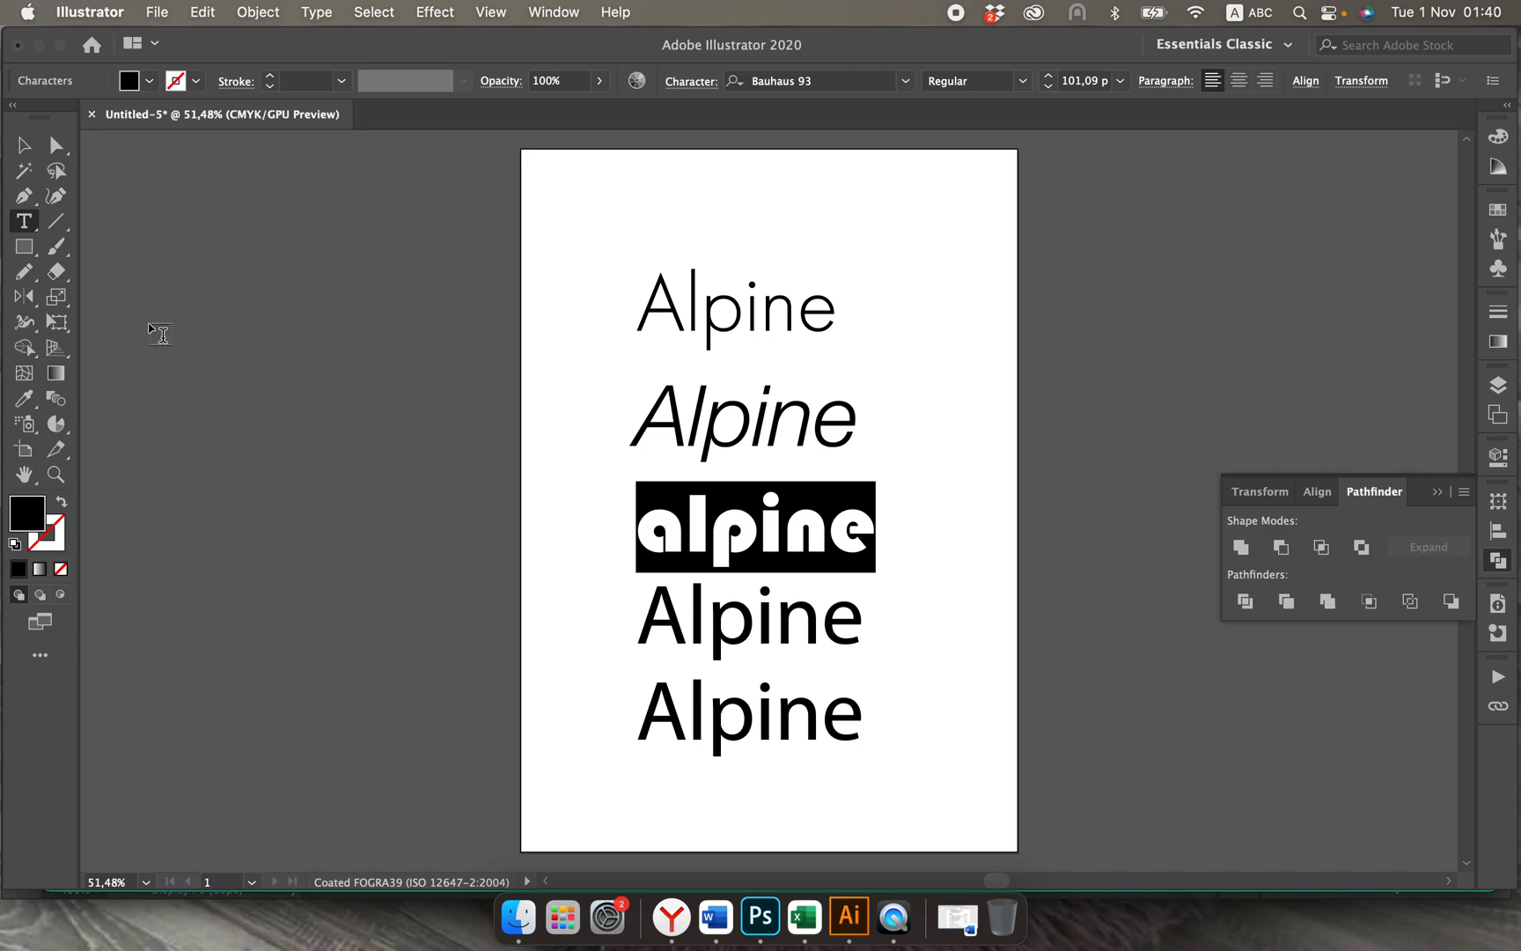
pyautogui.click(24, 144)
# Step: Set the fourth Alpine text to the Bernard MT Condensed font
pyautogui.click(714, 617)
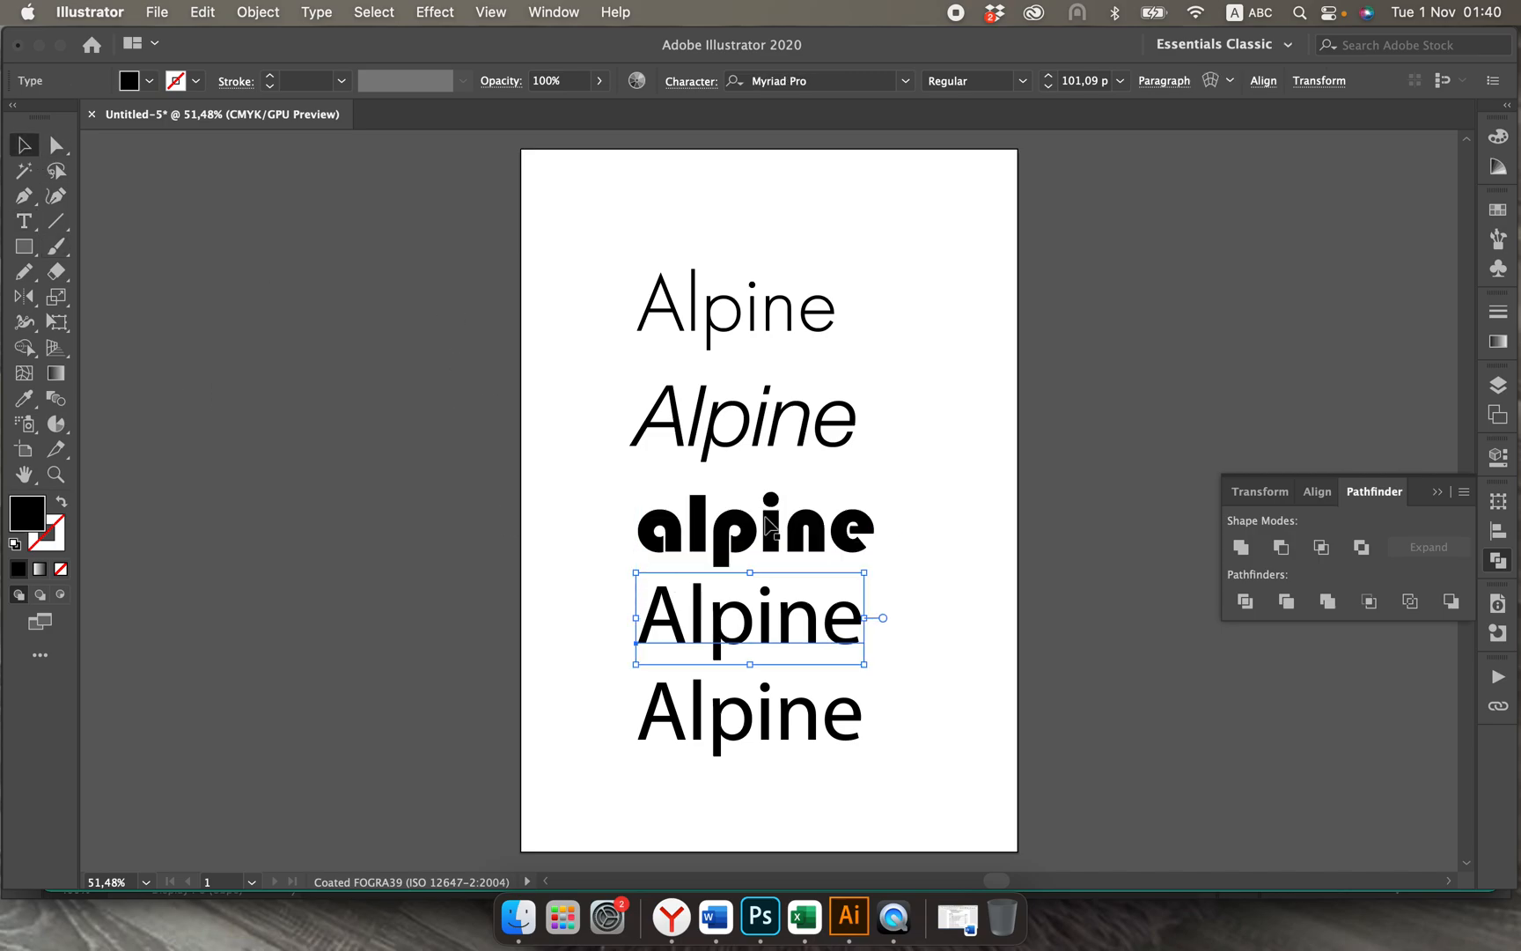
pyautogui.click(905, 81)
pyautogui.scroll(-10, 906, 350)
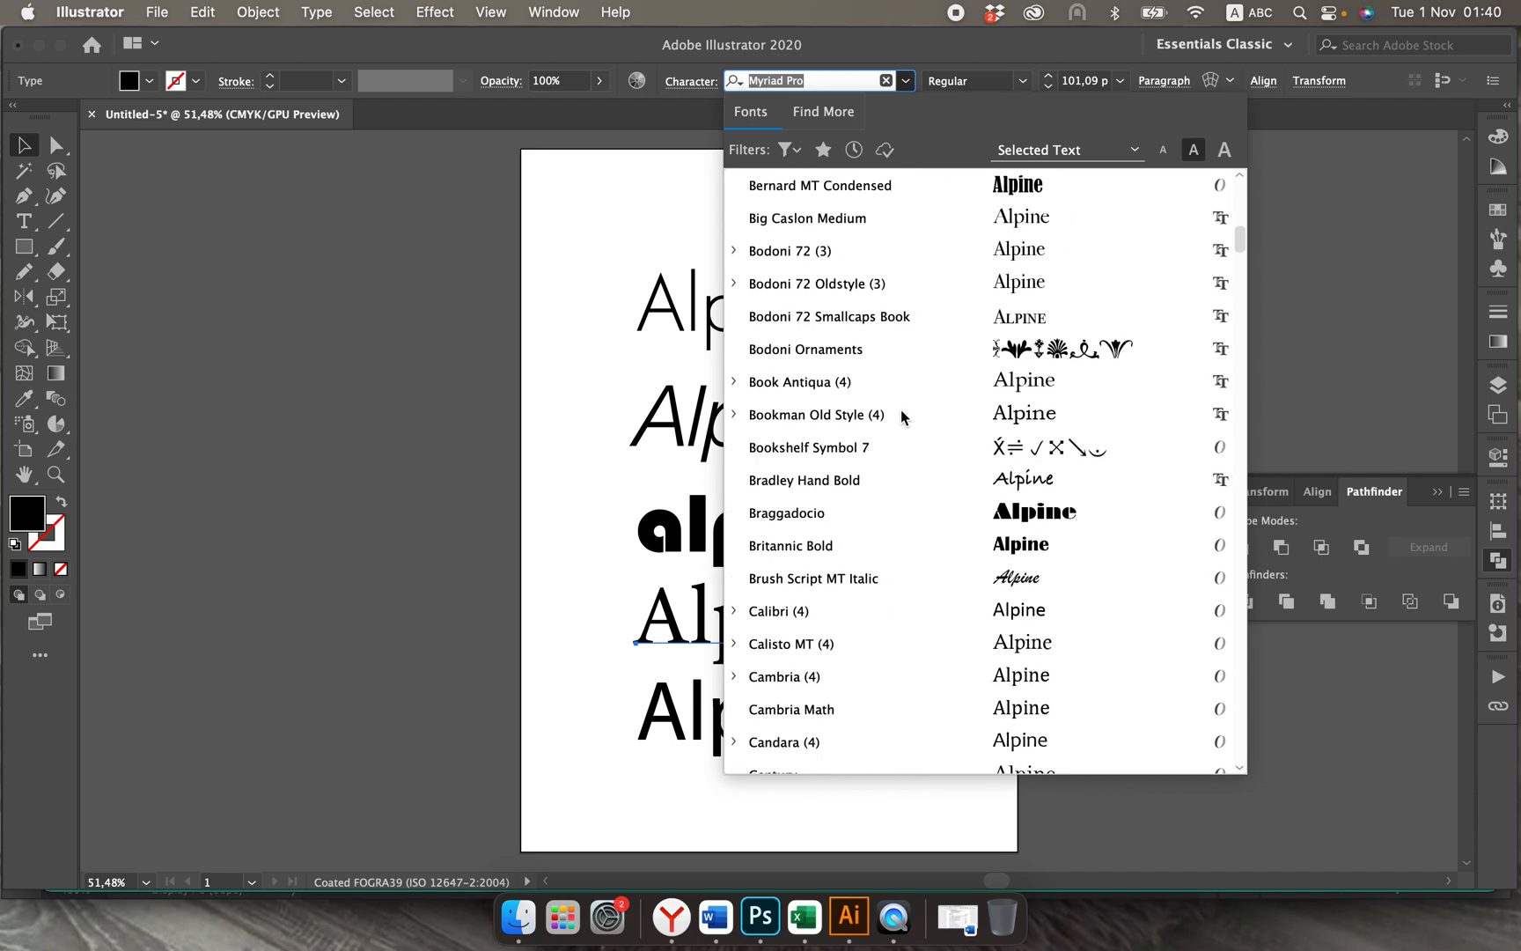
pyautogui.scroll(3, 897, 352)
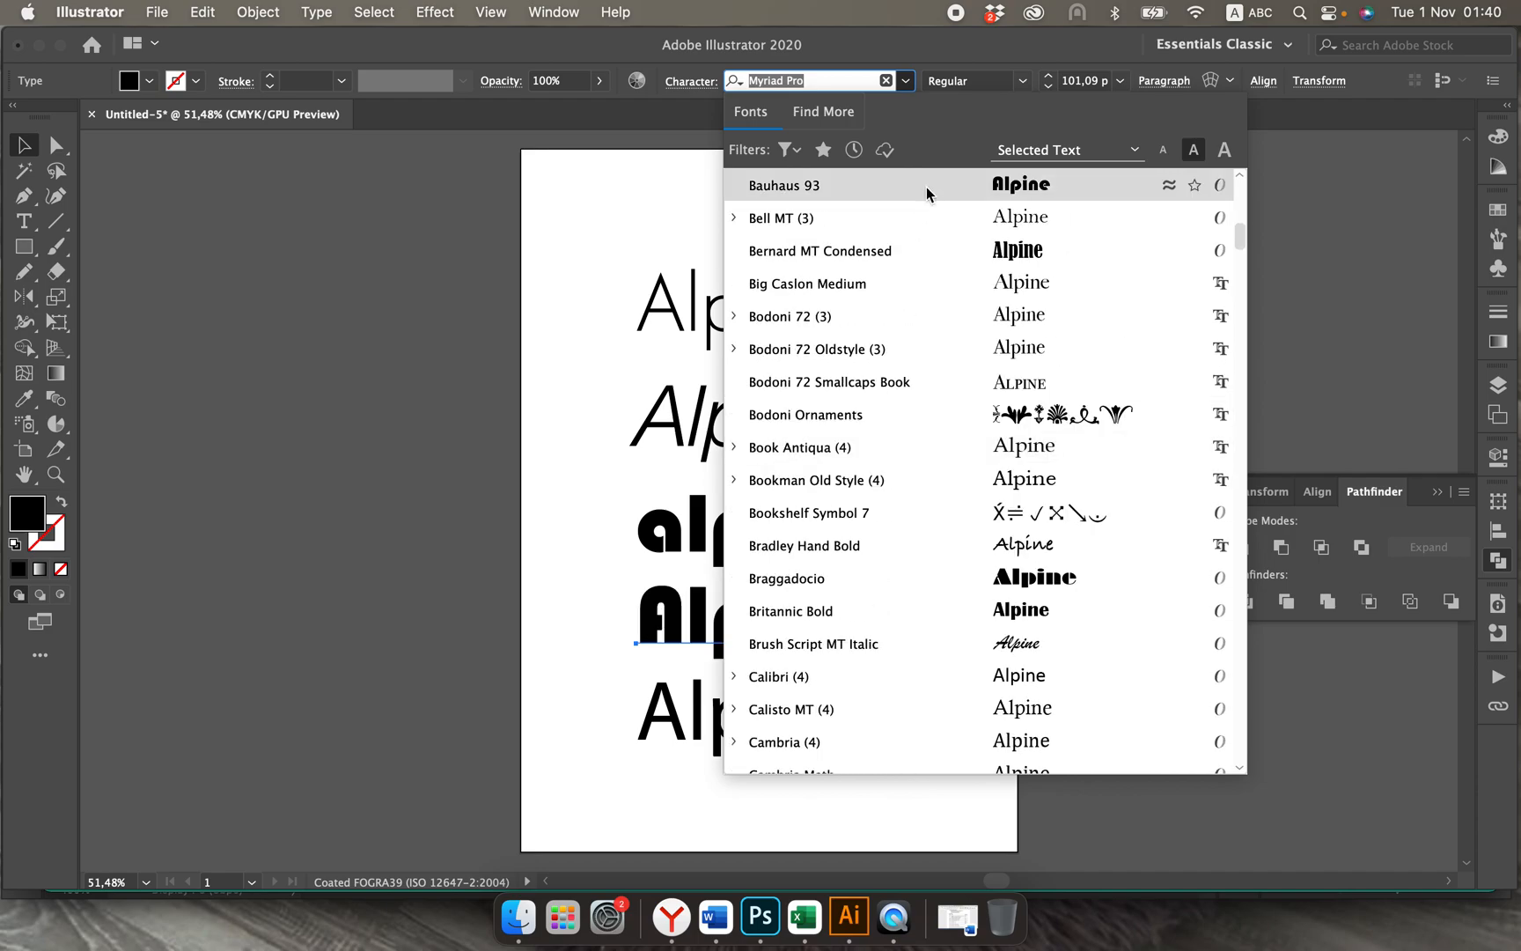
pyautogui.click(923, 255)
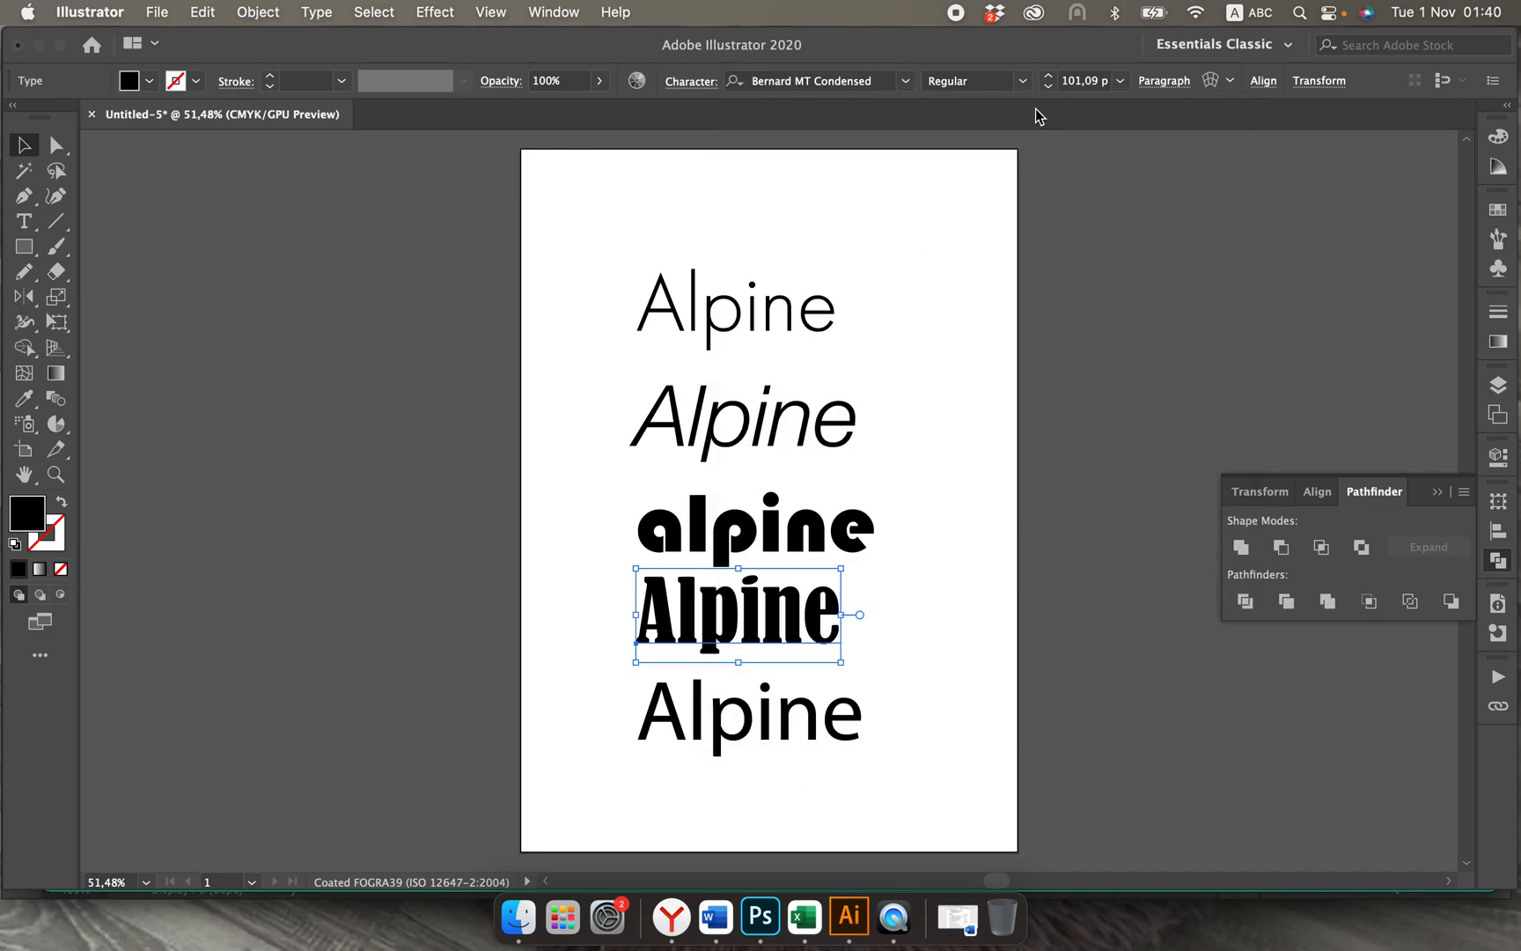
# Step: Set the fourth Alpine text to the Century Gothic font in the Italic style
pyautogui.click(1023, 81)
pyautogui.click(1025, 87)
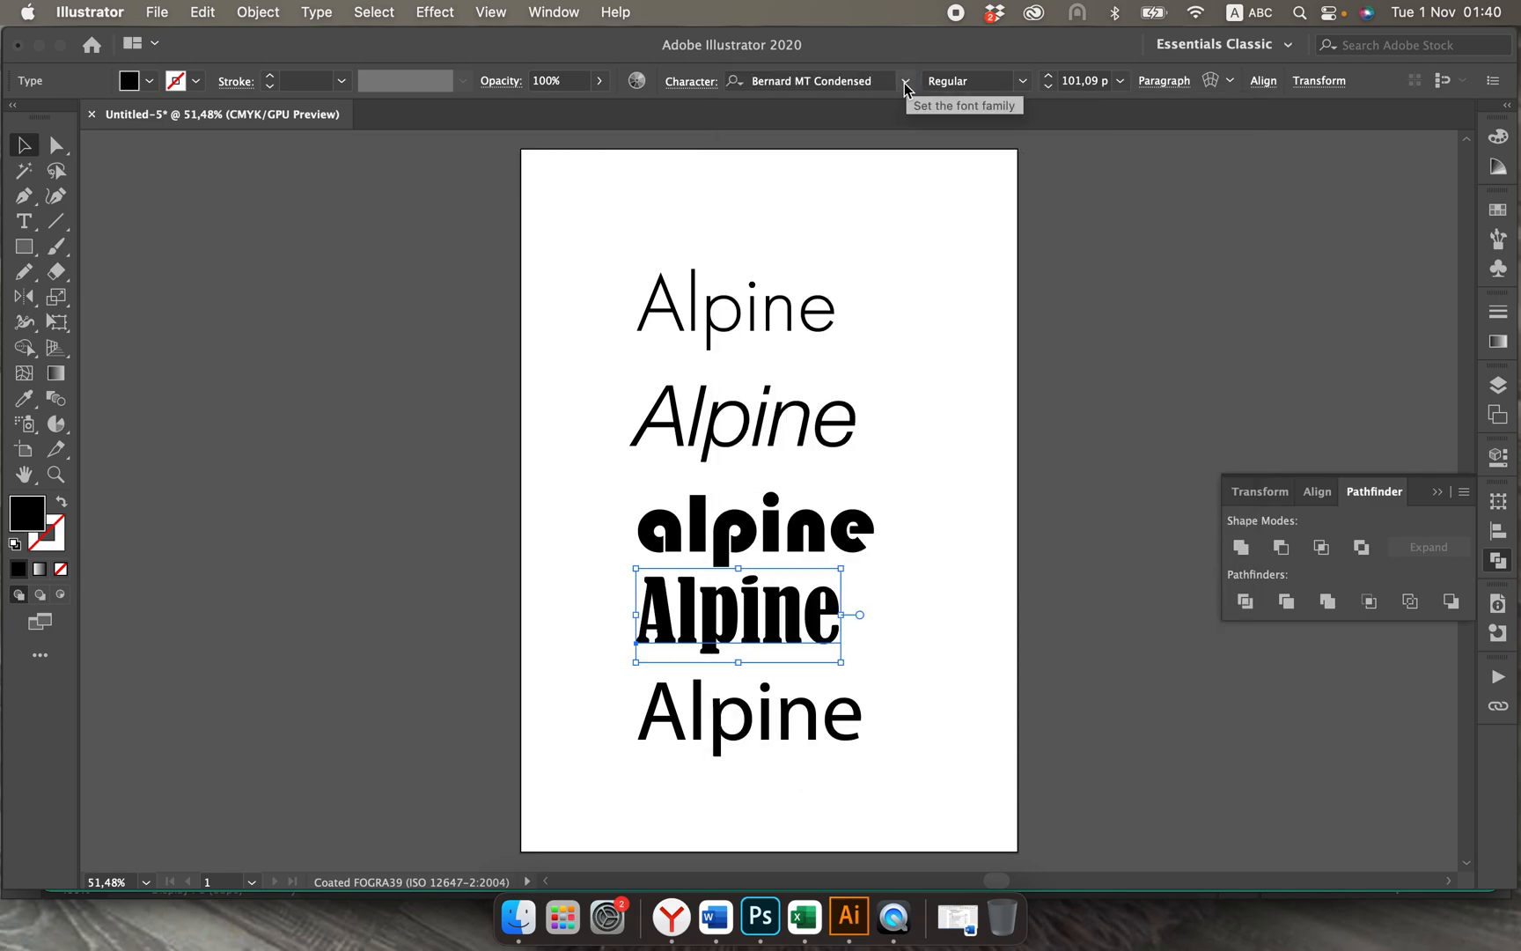
pyautogui.click(905, 81)
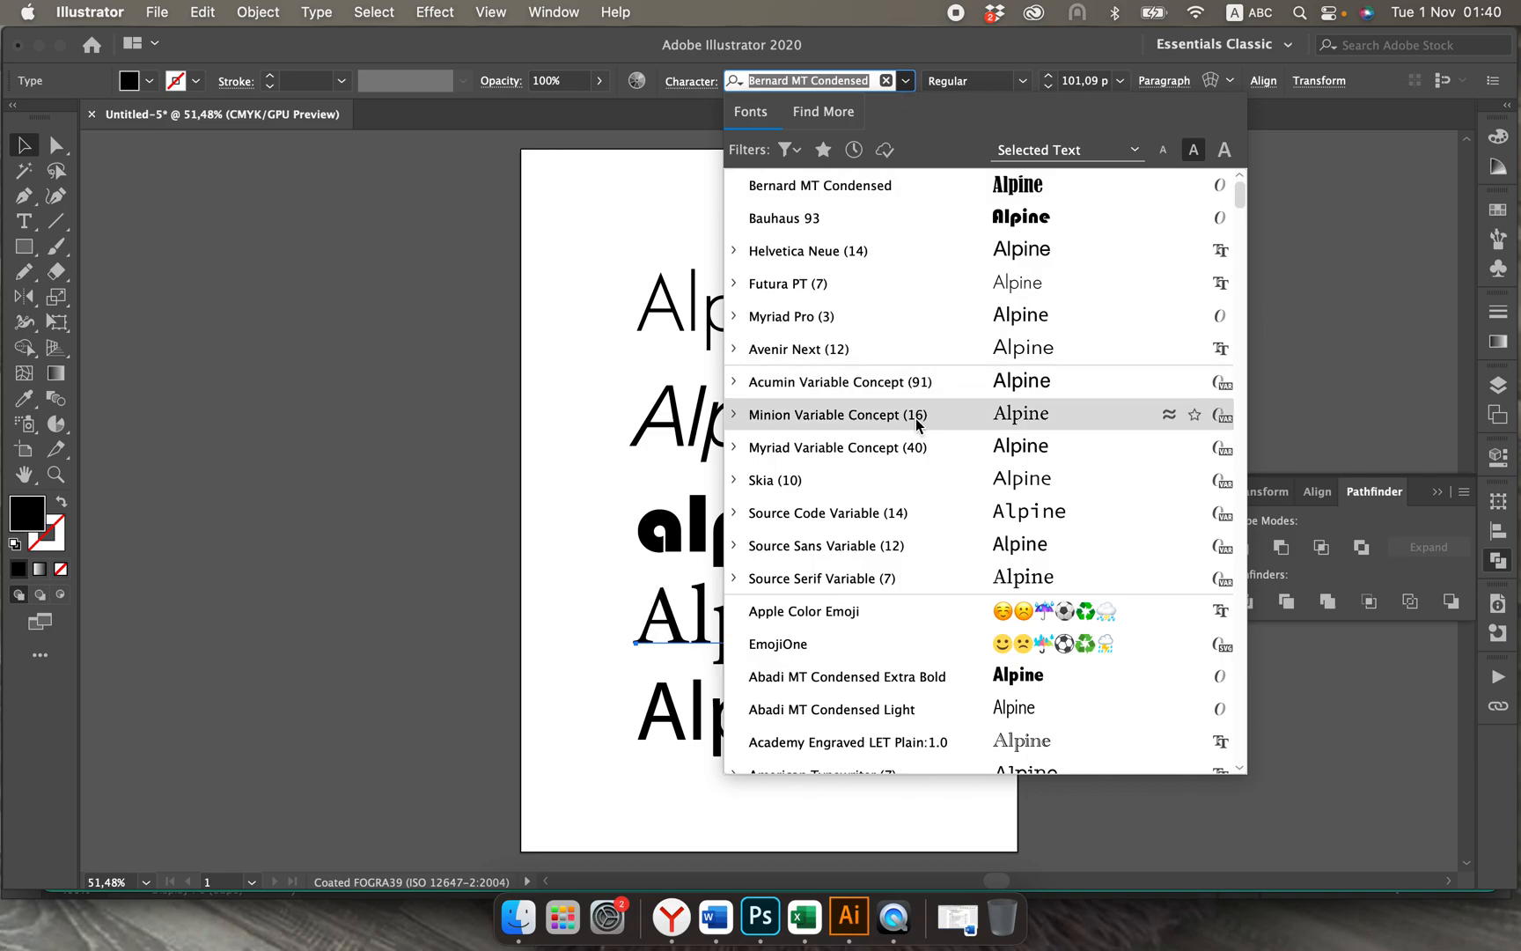
pyautogui.scroll(-15, 918, 573)
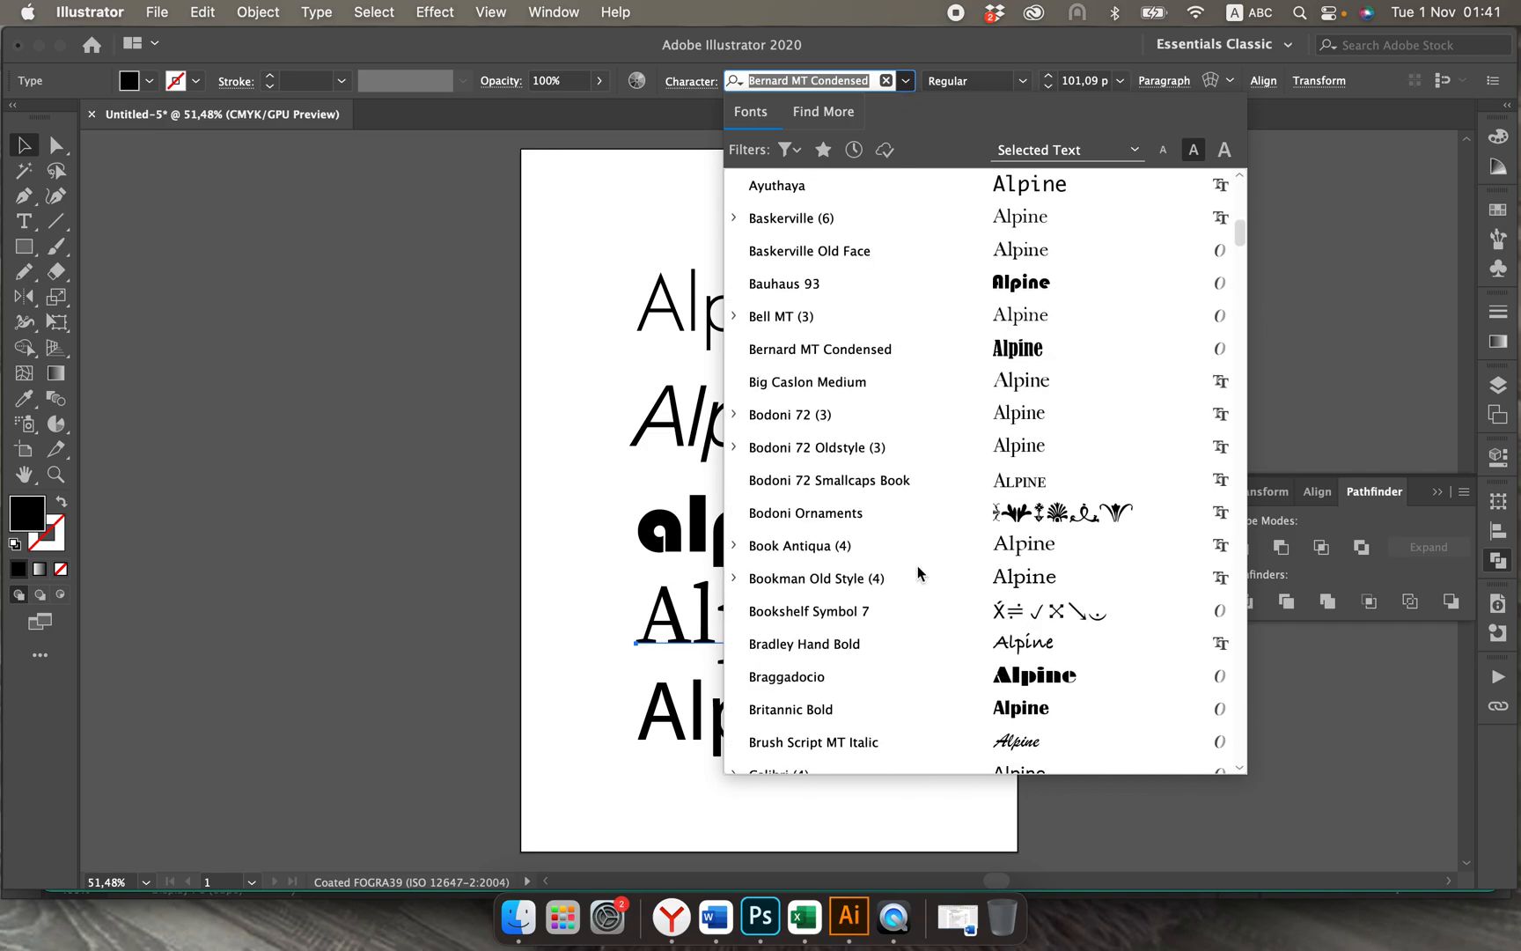
pyautogui.scroll(-5, 917, 570)
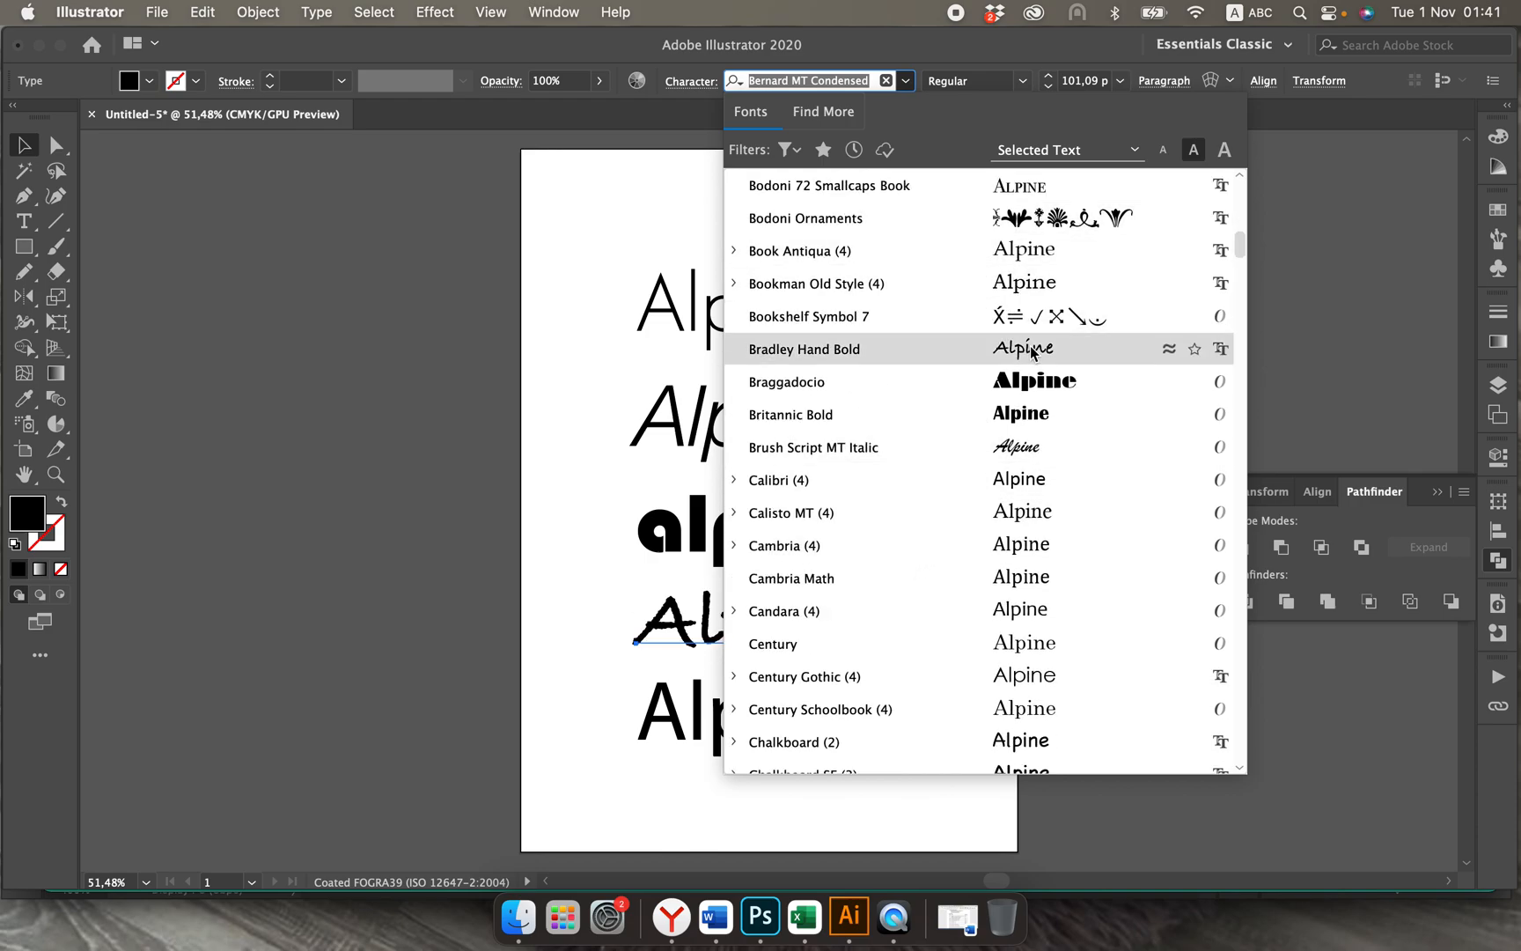
pyautogui.scroll(-5, 1043, 519)
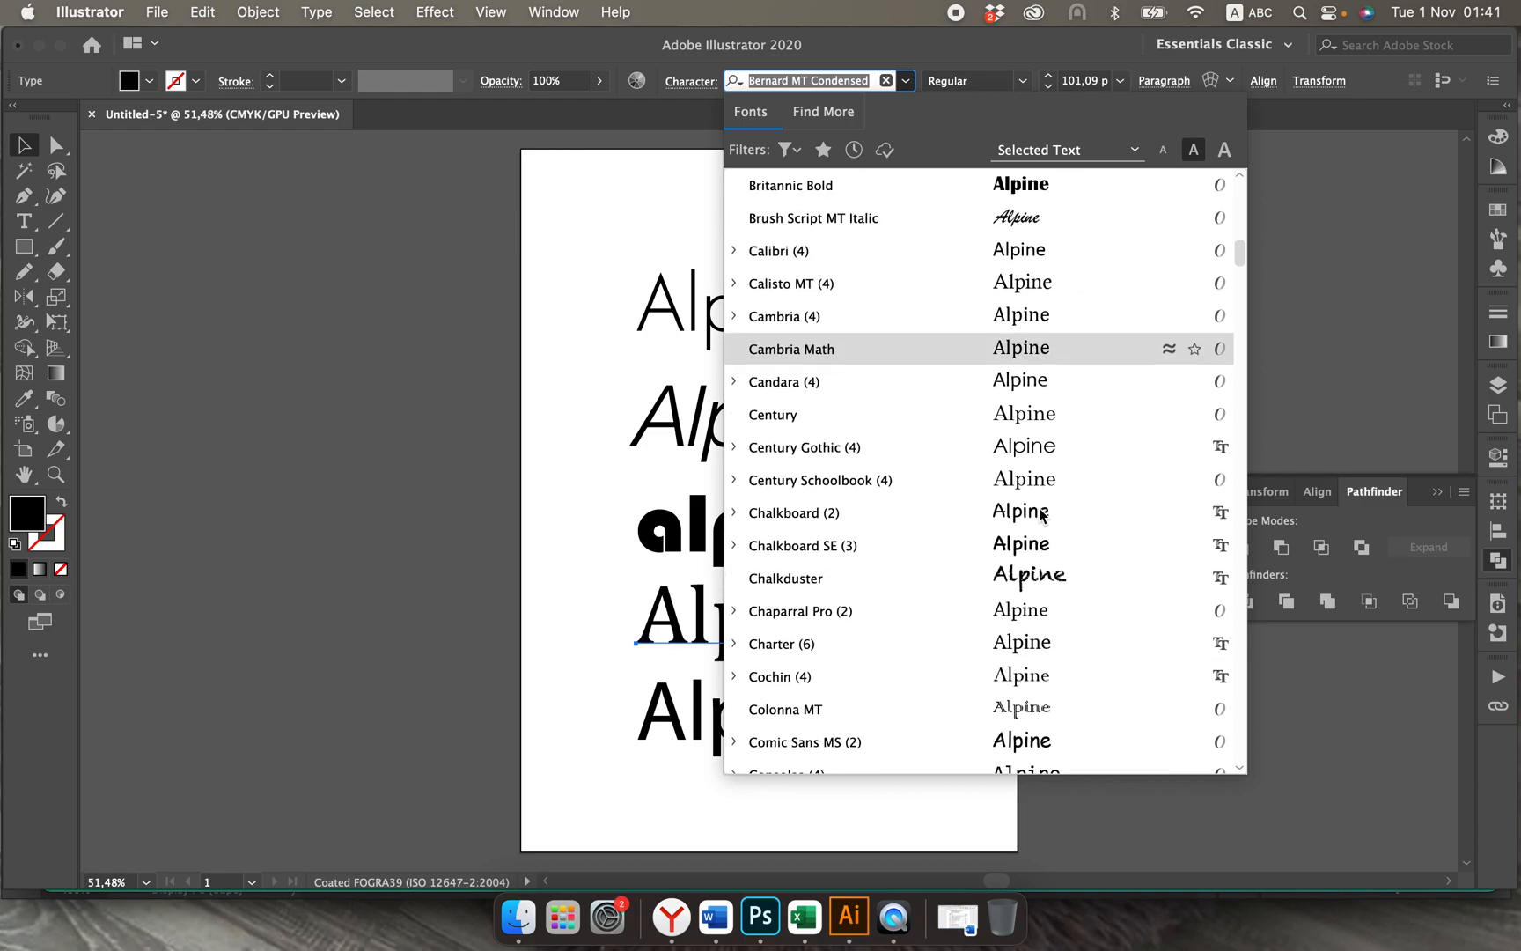
pyautogui.click(1043, 447)
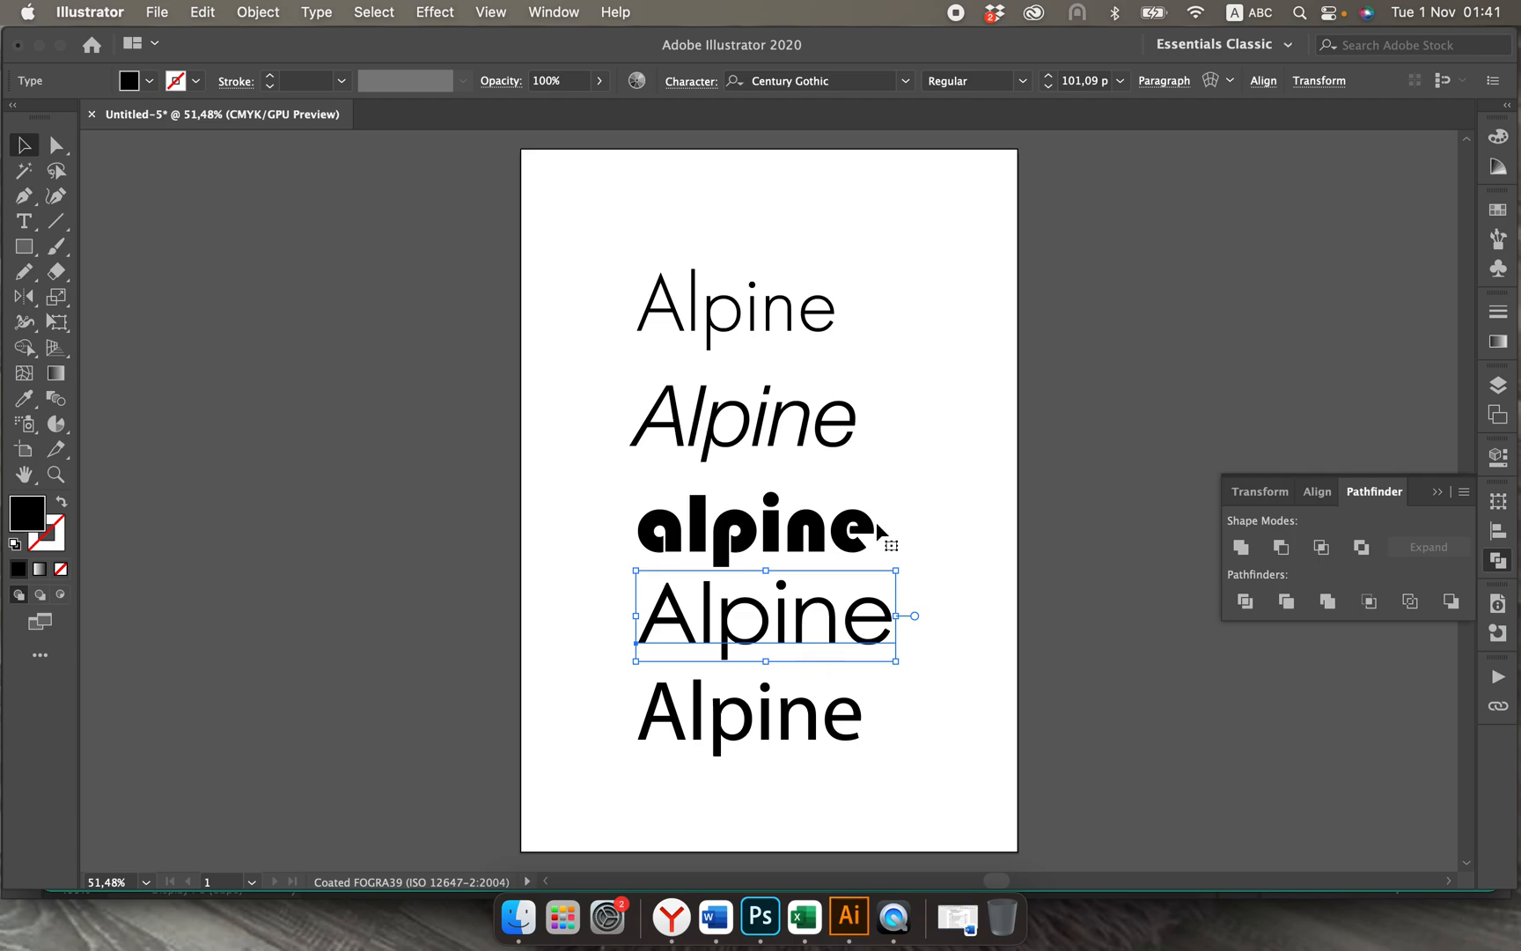
pyautogui.click(1022, 80)
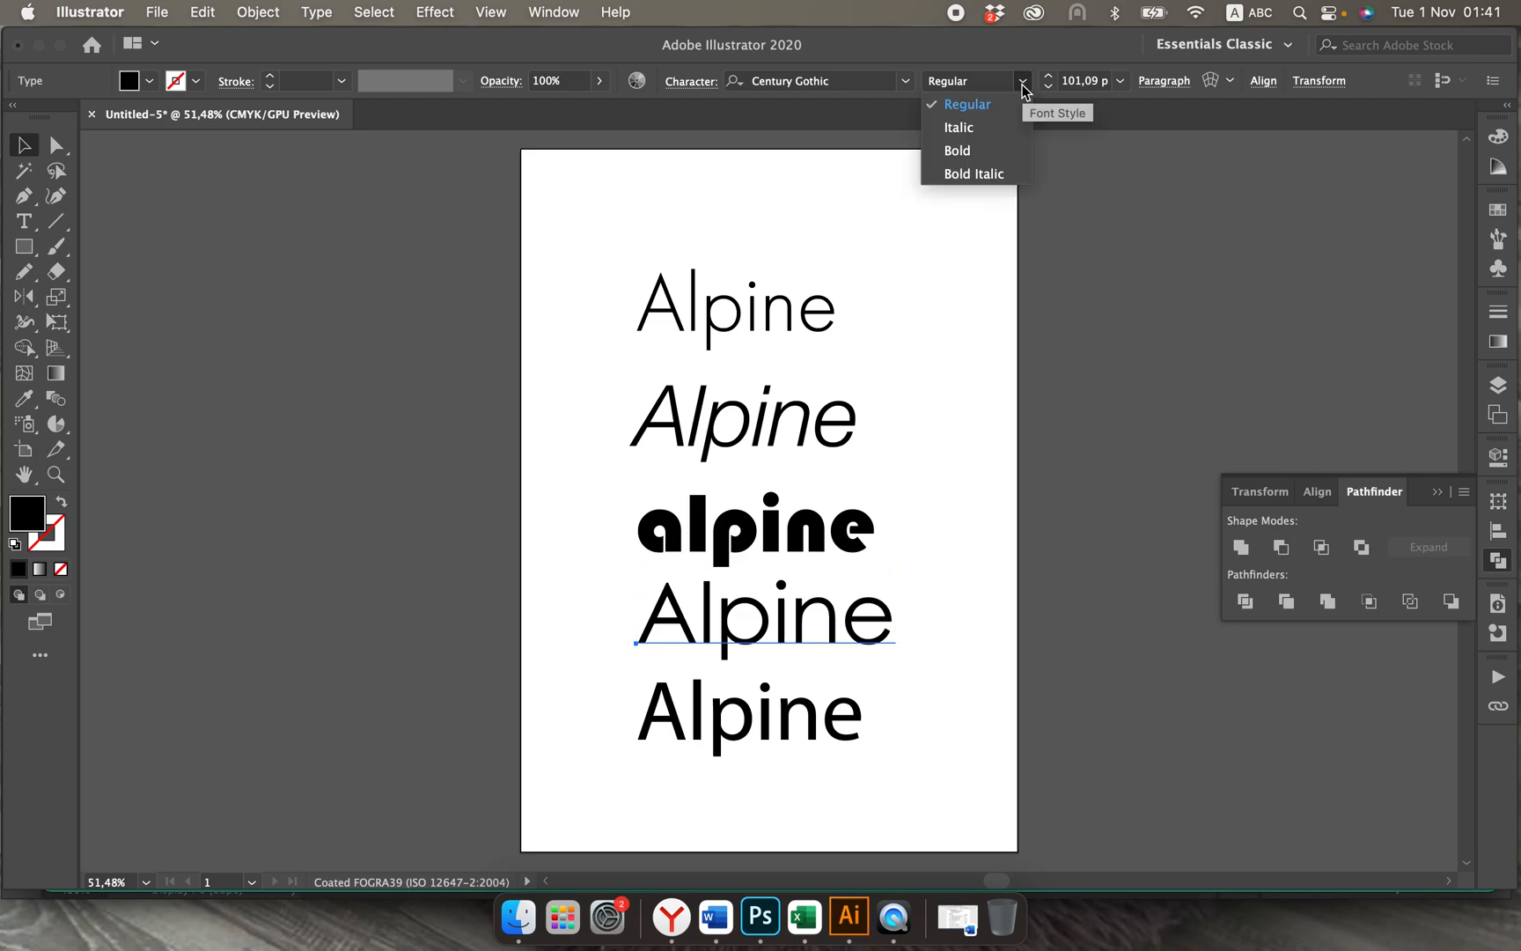
pyautogui.click(981, 129)
# Step: Set the fifth Alpine text to the Century Gothic font and deselect it
pyautogui.click(827, 722)
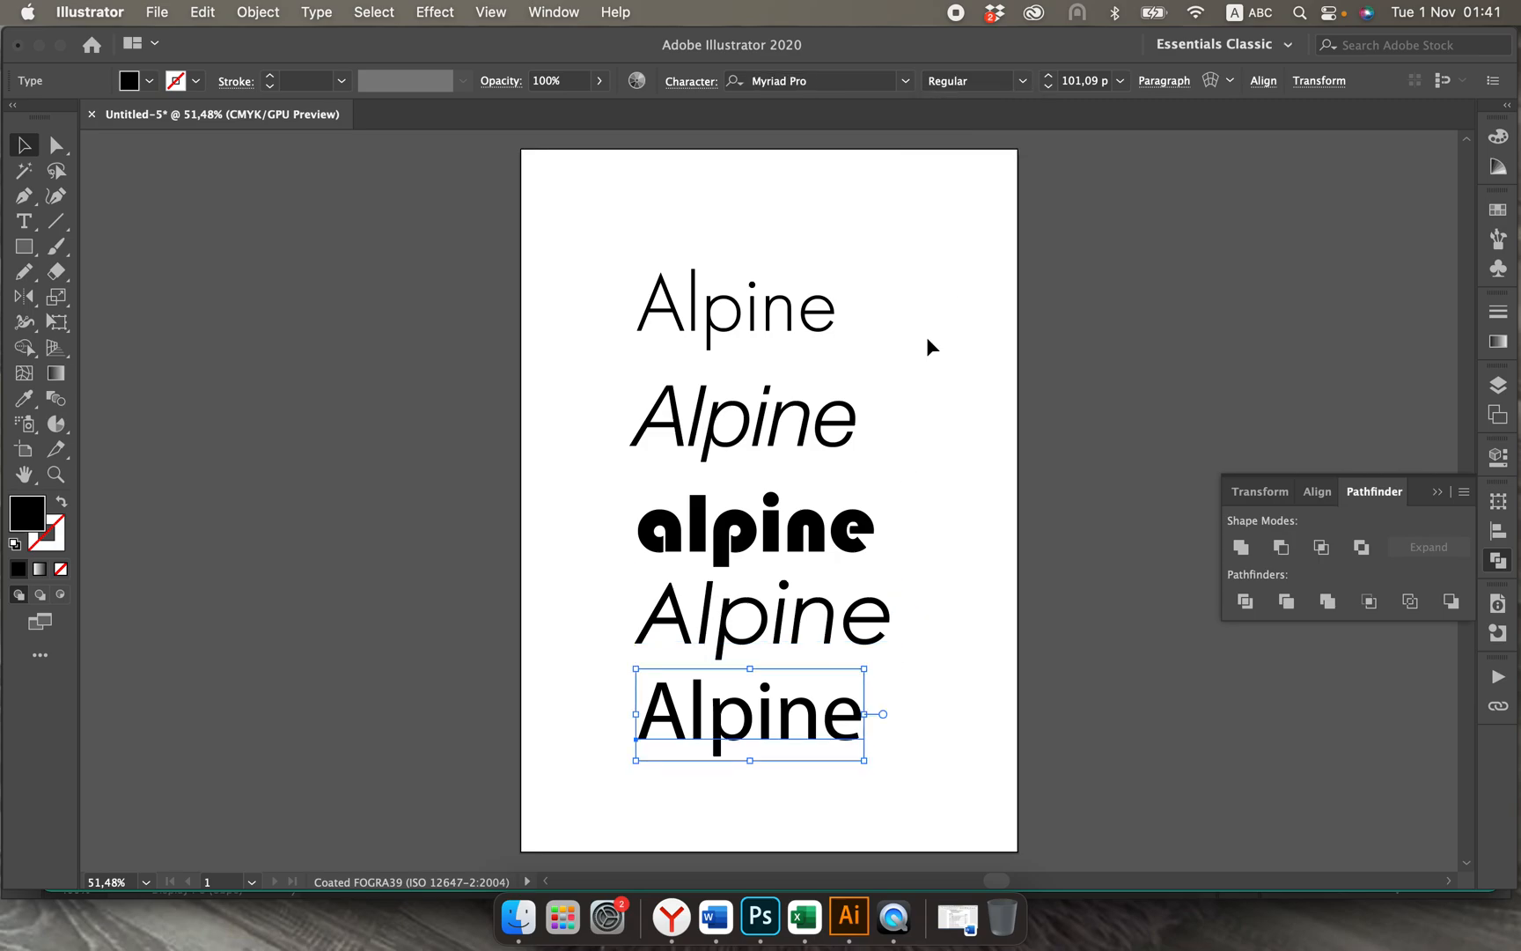
pyautogui.click(905, 80)
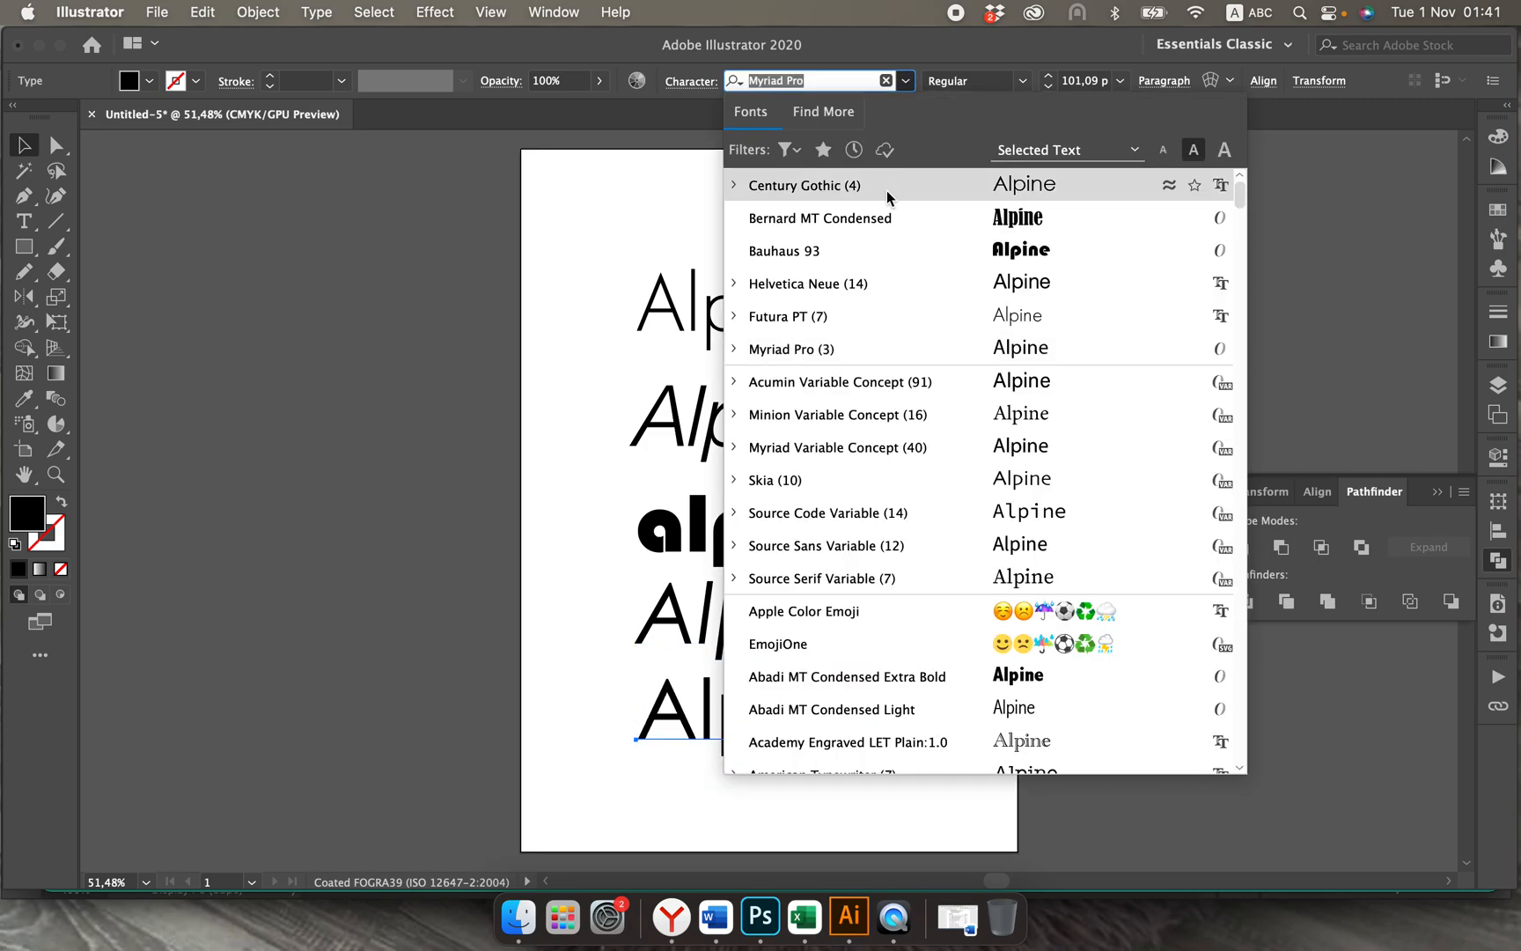
pyautogui.click(866, 190)
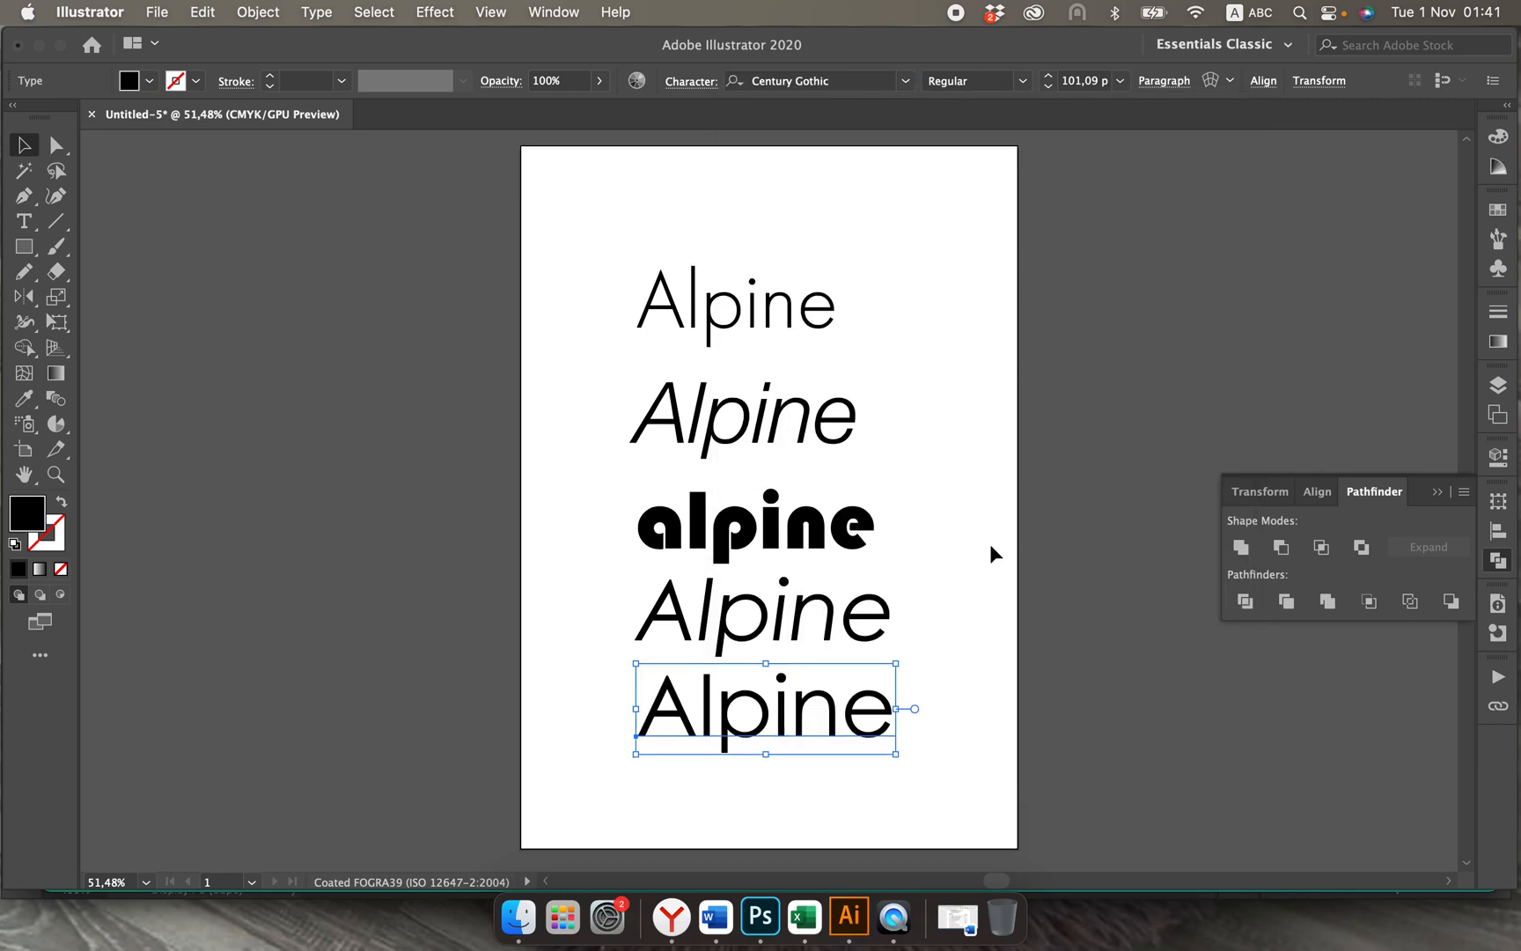
pyautogui.scroll(-2, 990, 543)
pyautogui.press('super+minus')
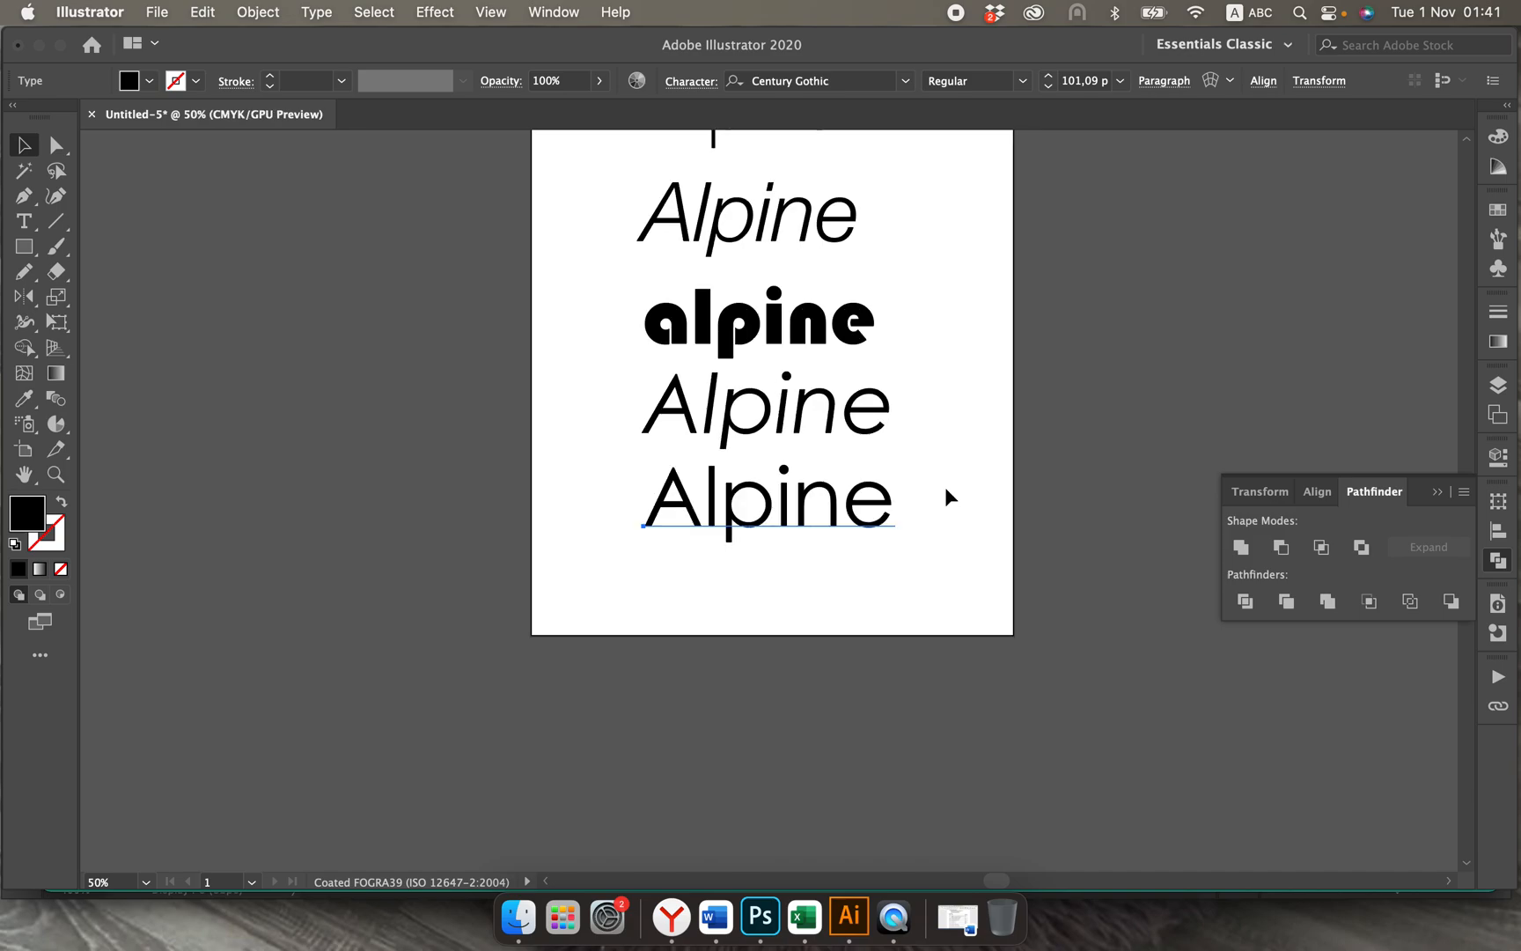
pyautogui.scroll(5, 944, 488)
pyautogui.scroll(2, 944, 488)
pyautogui.hscroll(2, 944, 488)
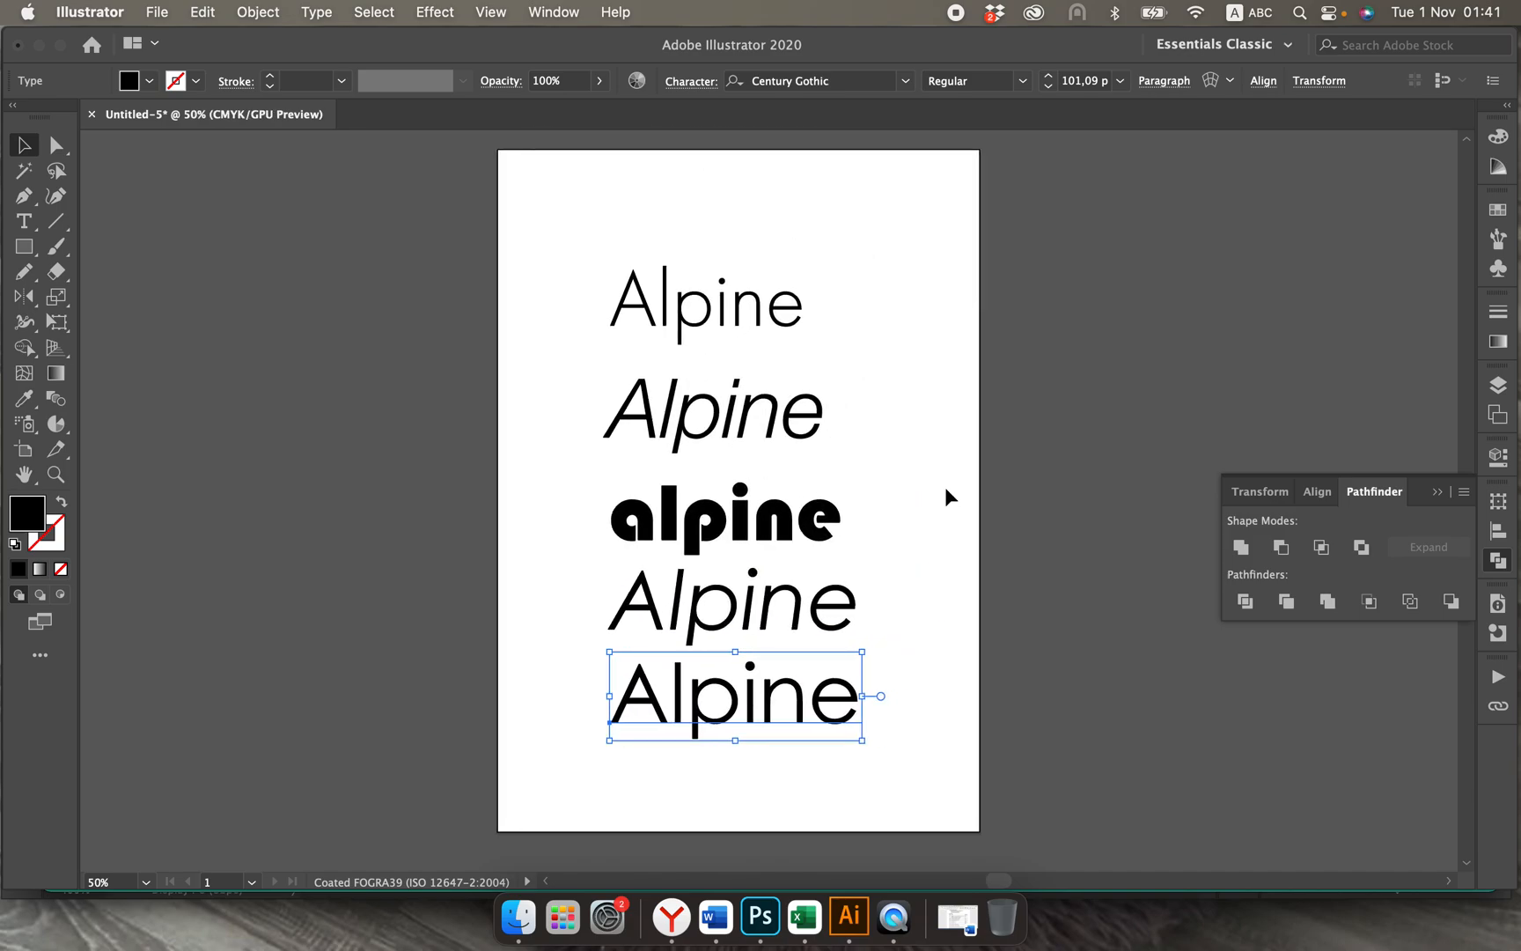
pyautogui.click(945, 487)
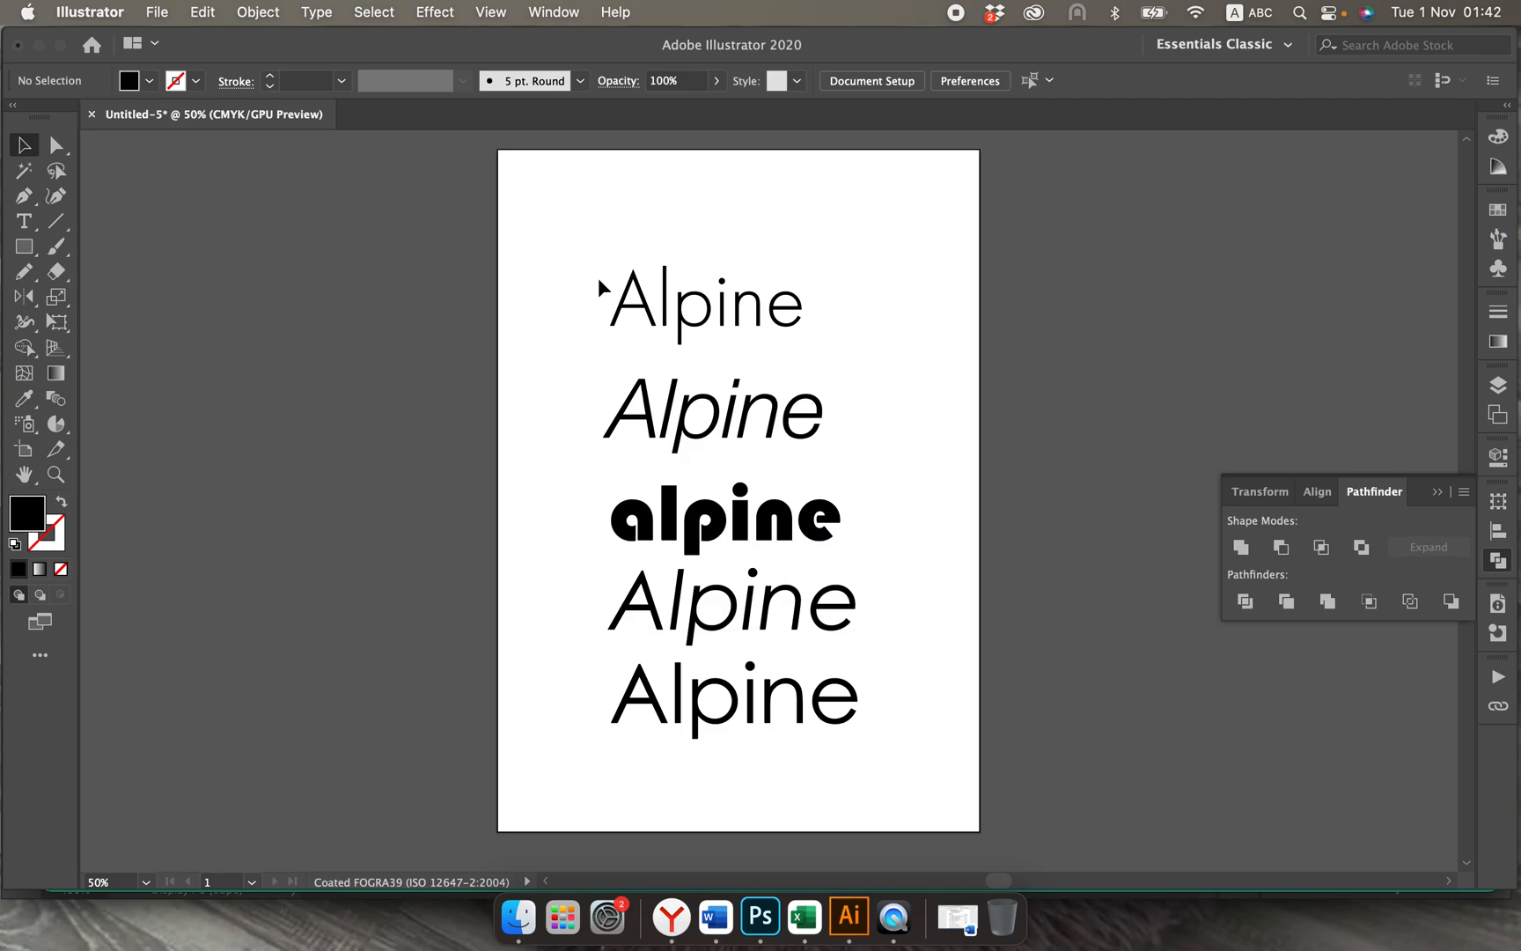
# Step: Delete the first Alpine text and move the upright Century Gothic one from the end of the column into its place
pyautogui.moveTo(595, 273); pyautogui.dragTo(820, 341)
pyautogui.press('Delete')
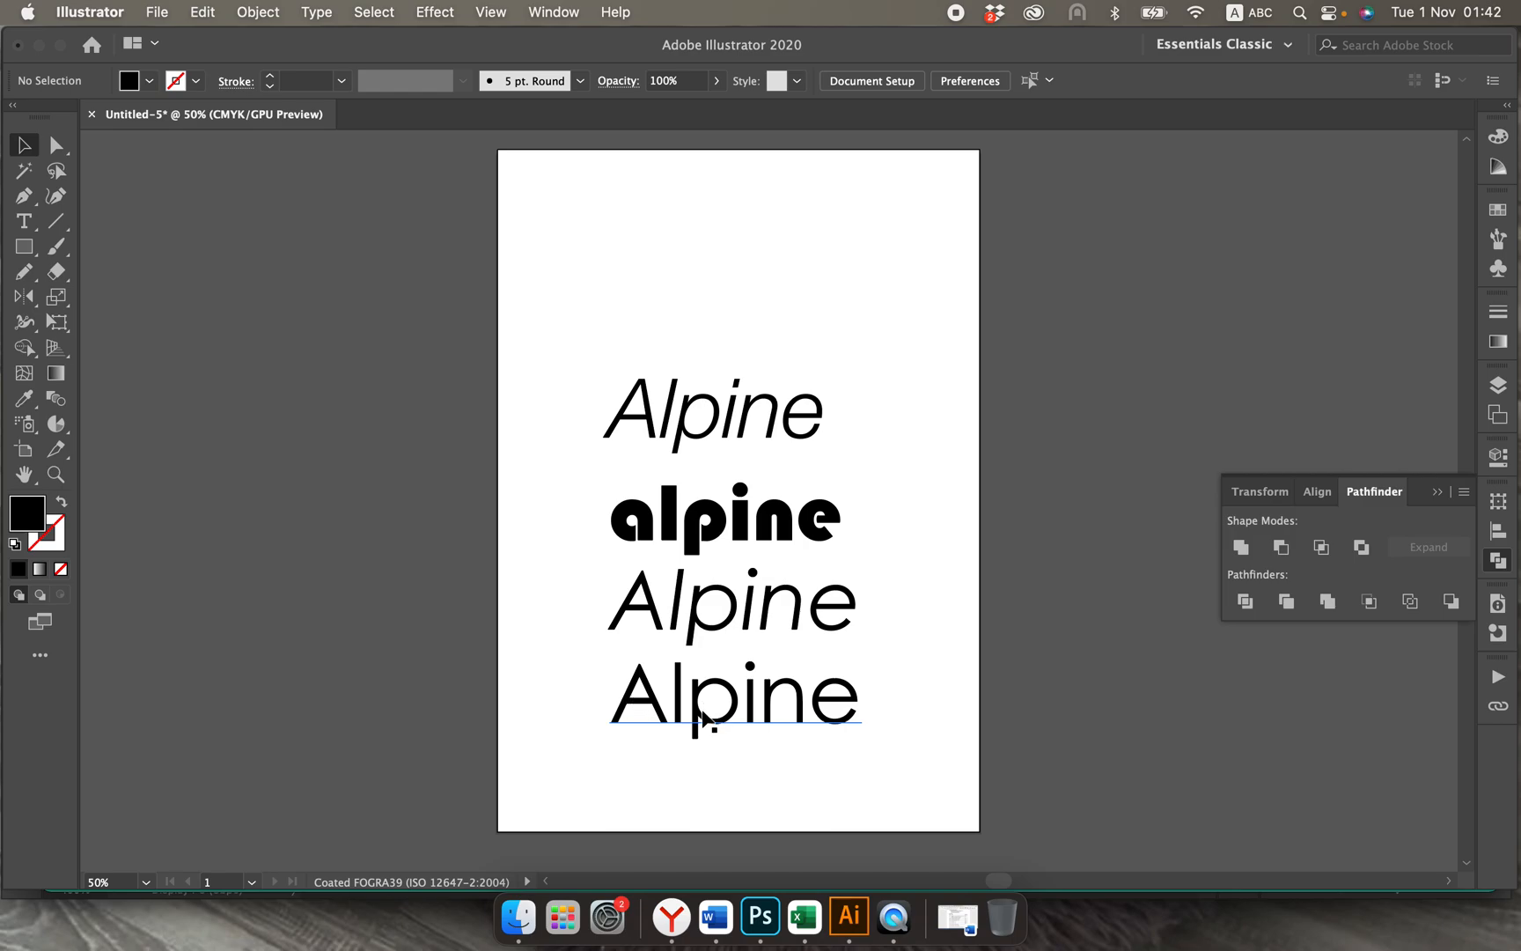
pyautogui.moveTo(699, 715); pyautogui.dragTo(704, 323)
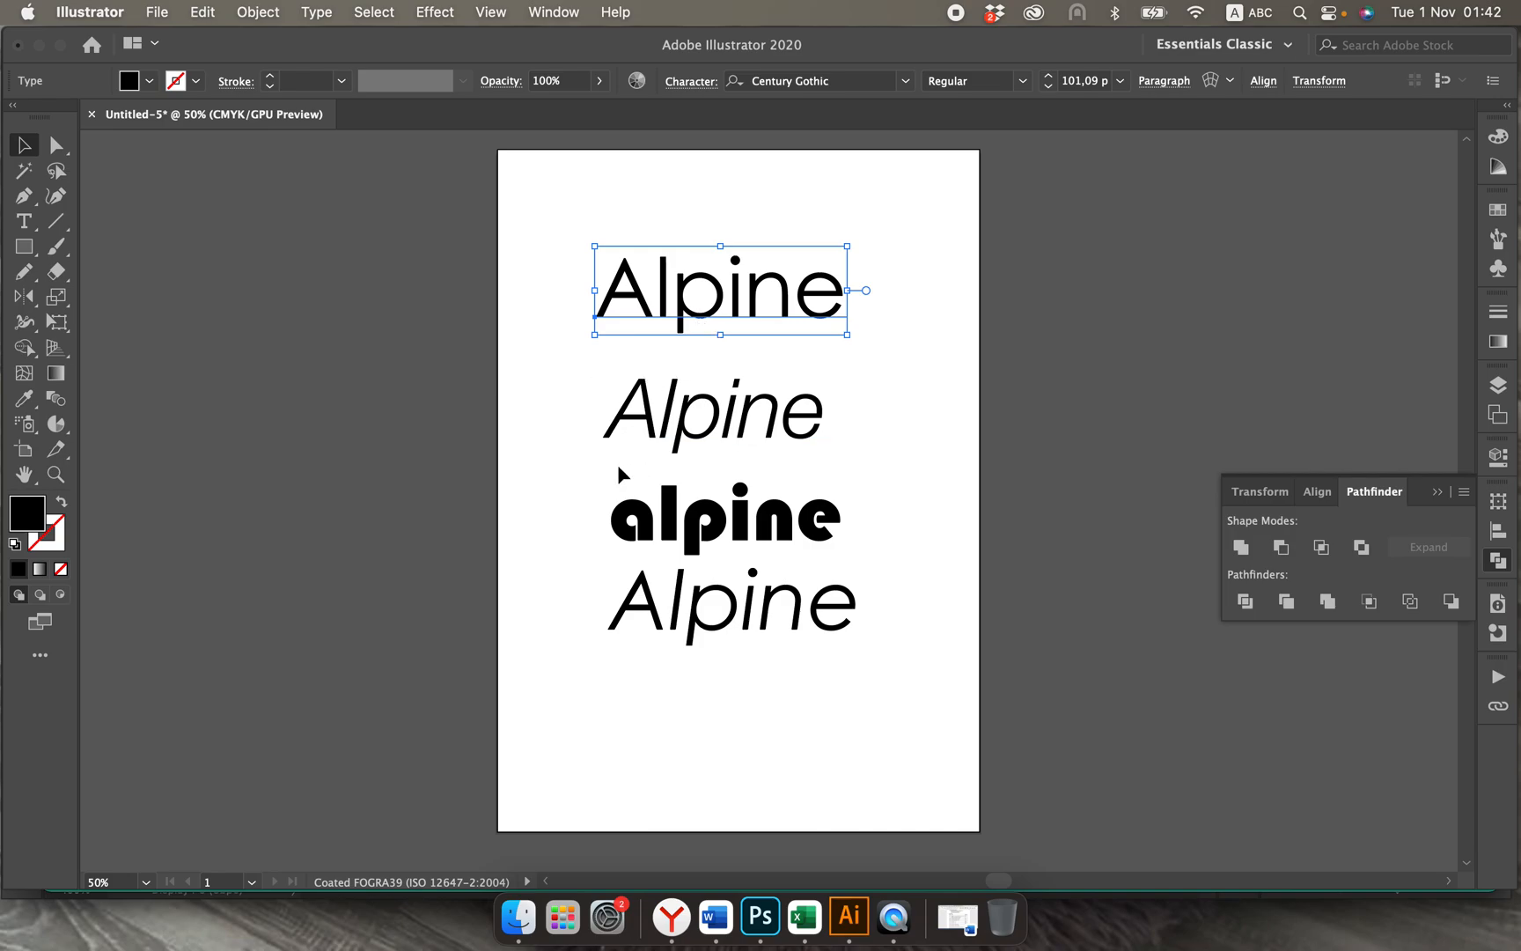
# Step: Check the design brief in the Yandex browser, and delete the Bauhaus 93 text and both italic Alpine texts in Illustrator
pyautogui.click(851, 536)
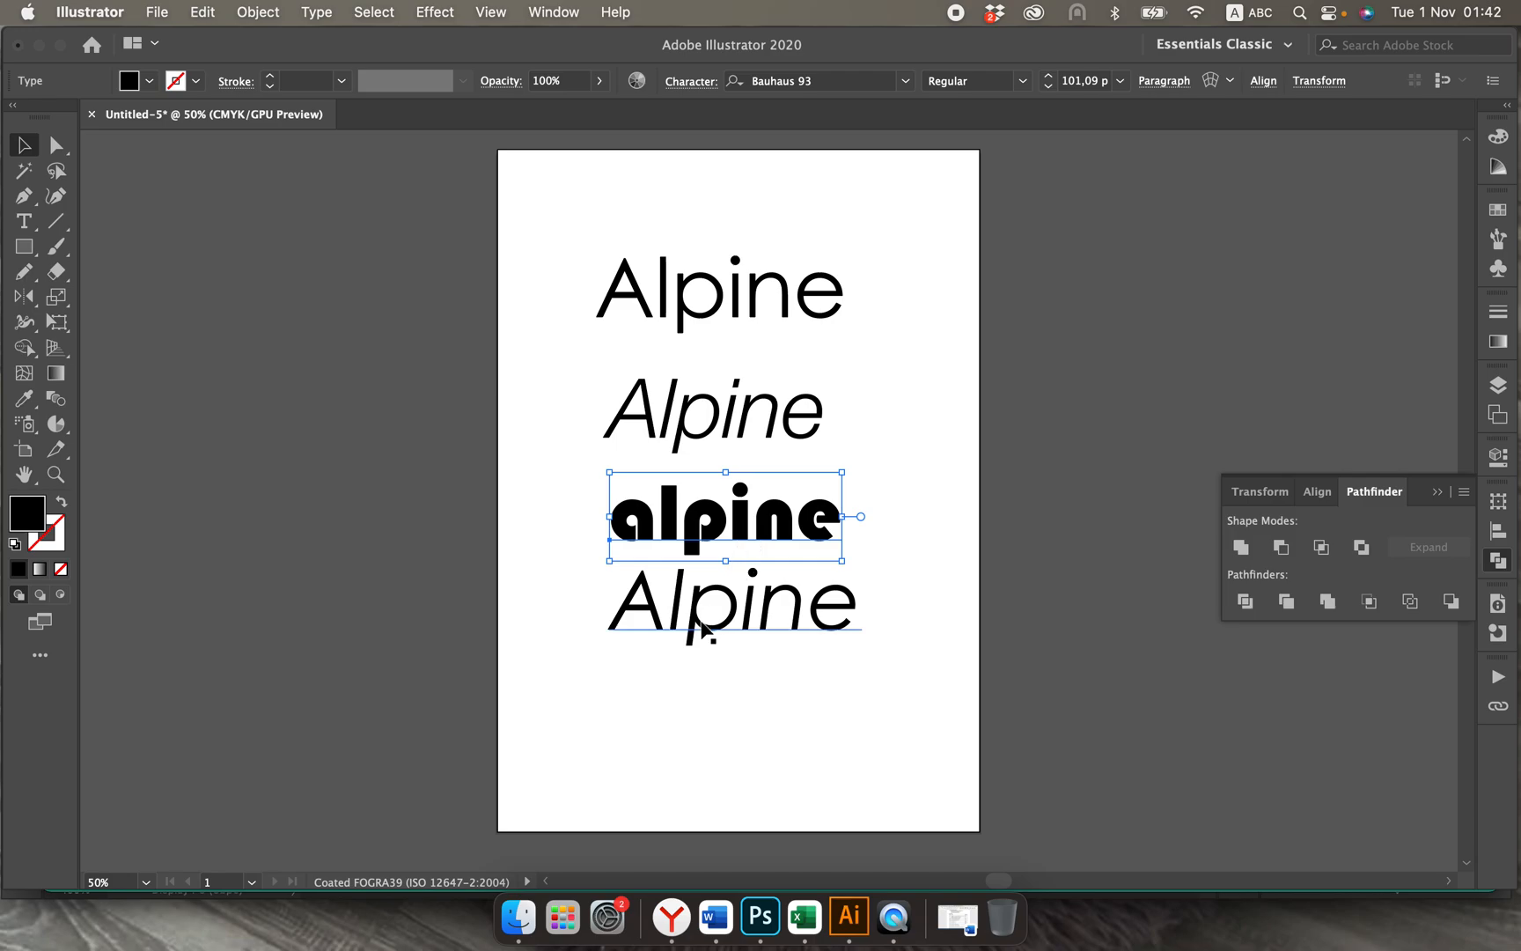
pyautogui.click(671, 917)
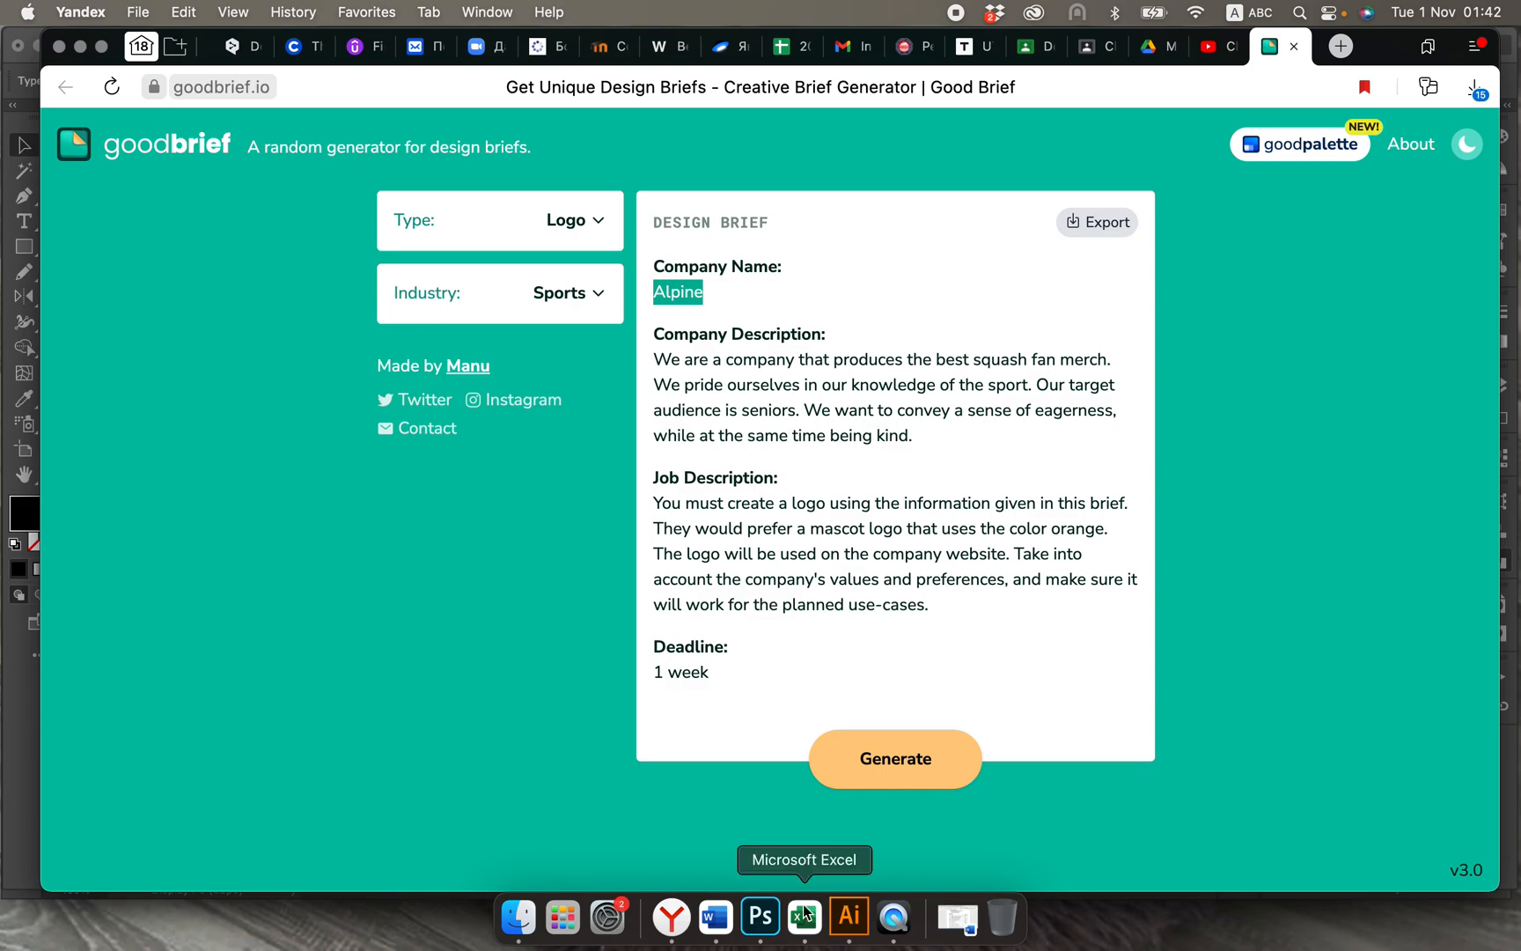
pyautogui.click(850, 925)
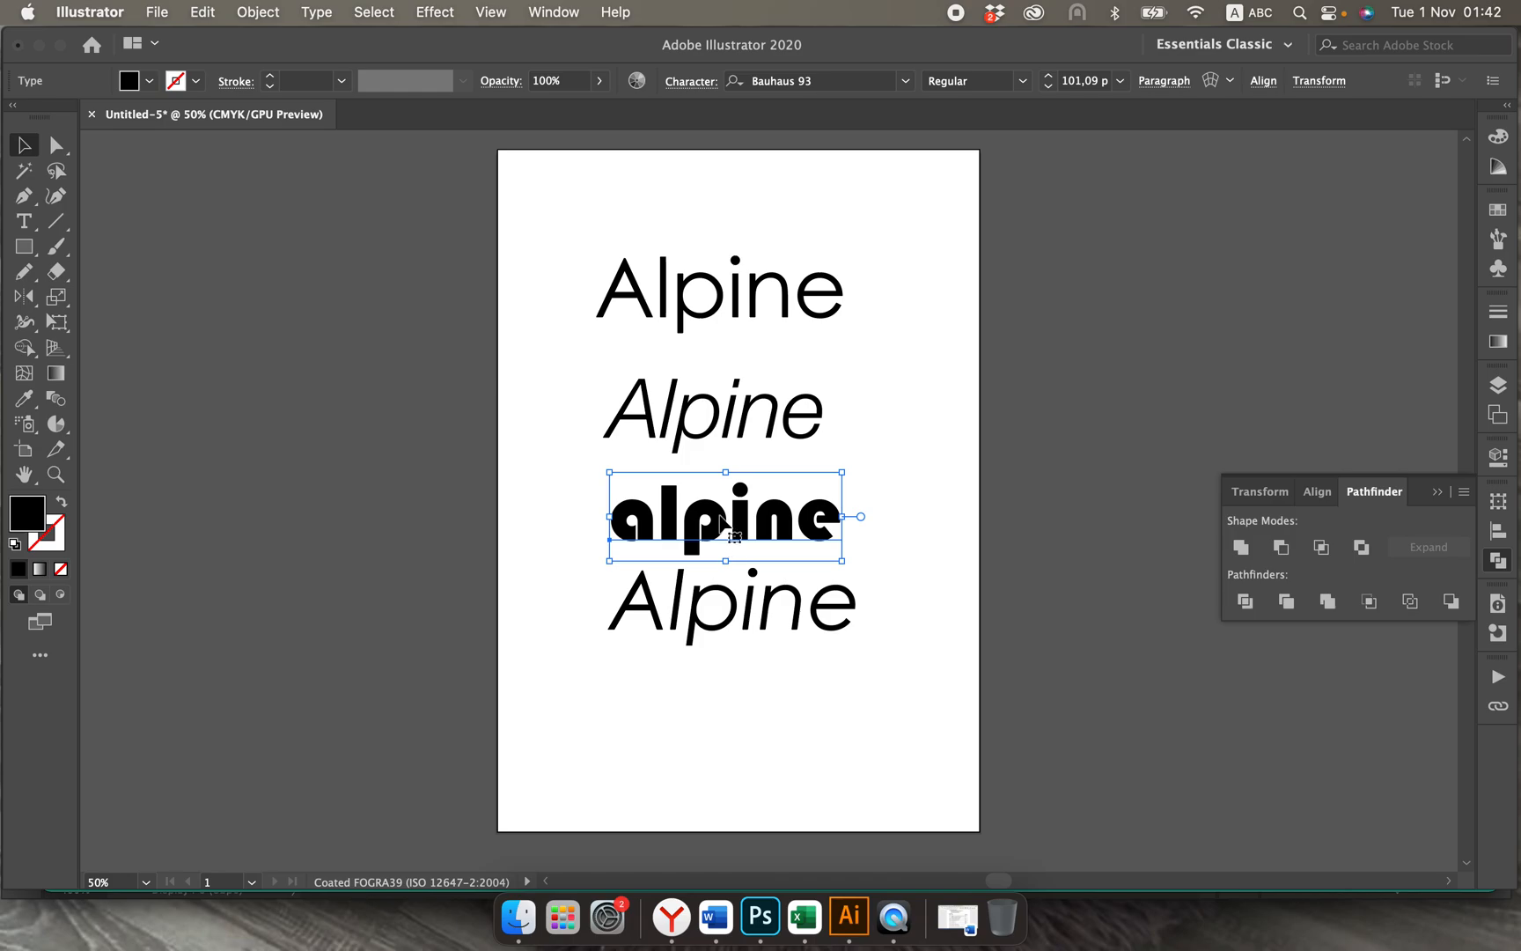
pyautogui.press('Delete')
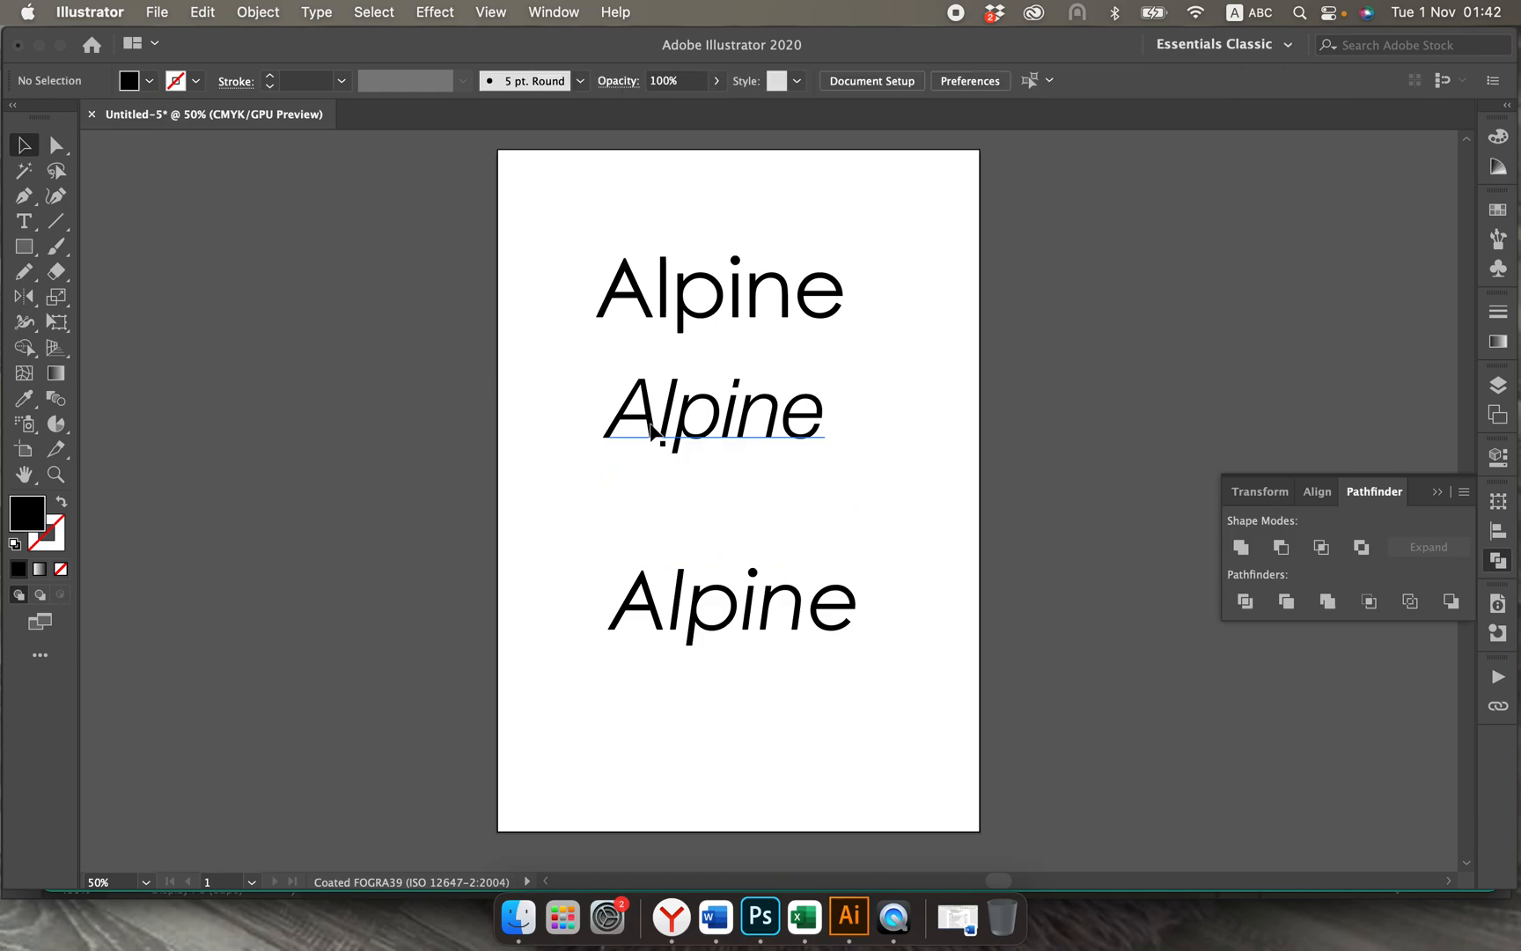
pyautogui.moveTo(581, 364); pyautogui.dragTo(900, 657)
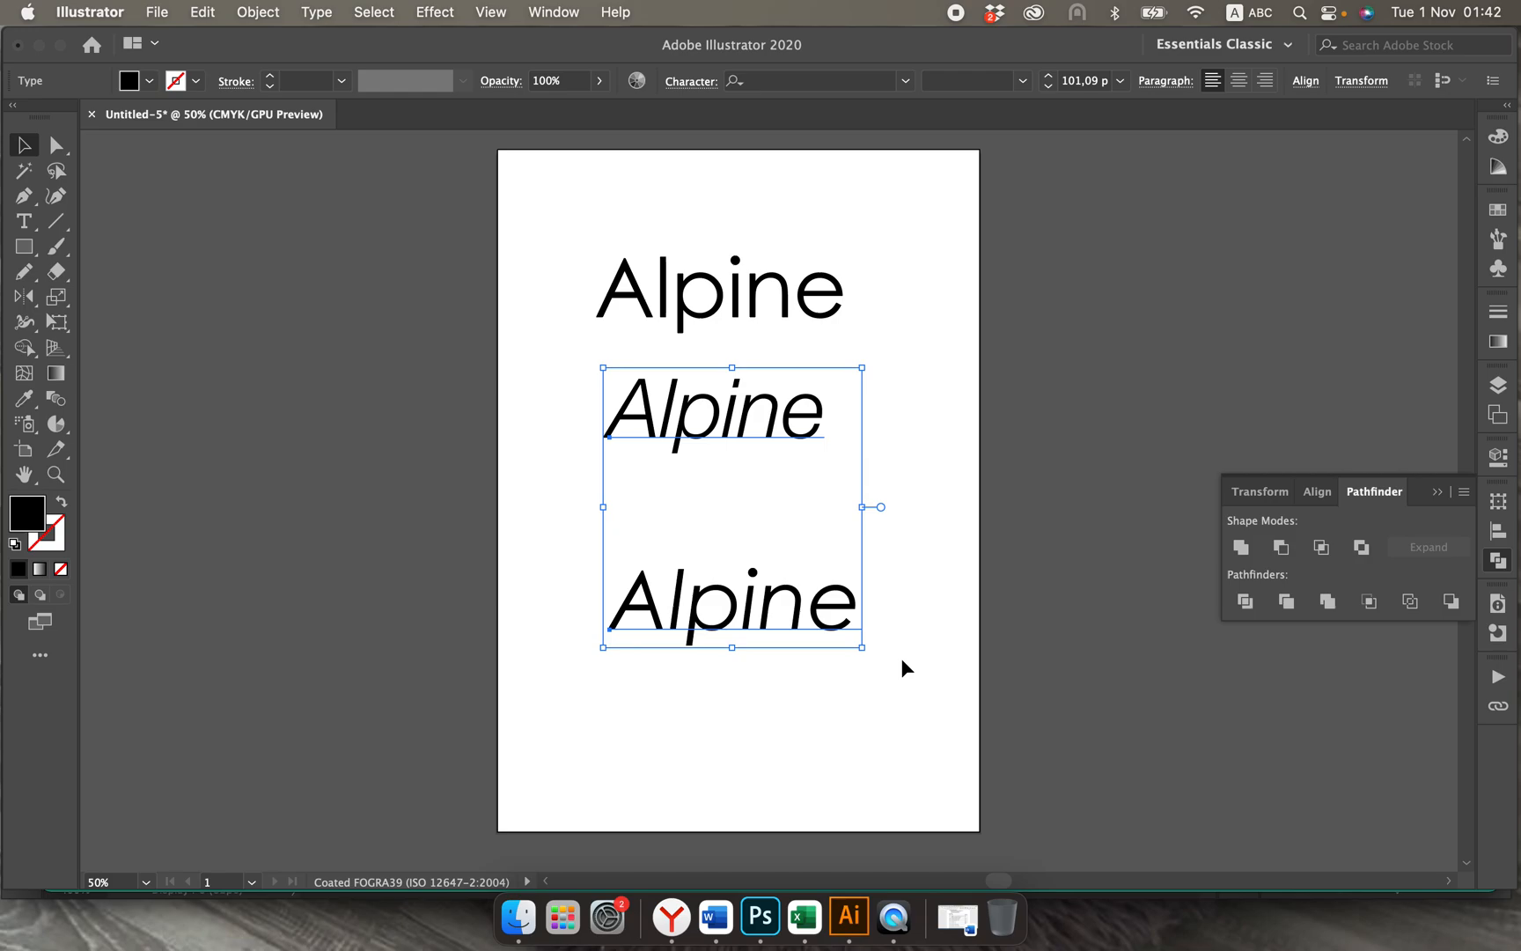
pyautogui.press('Delete')
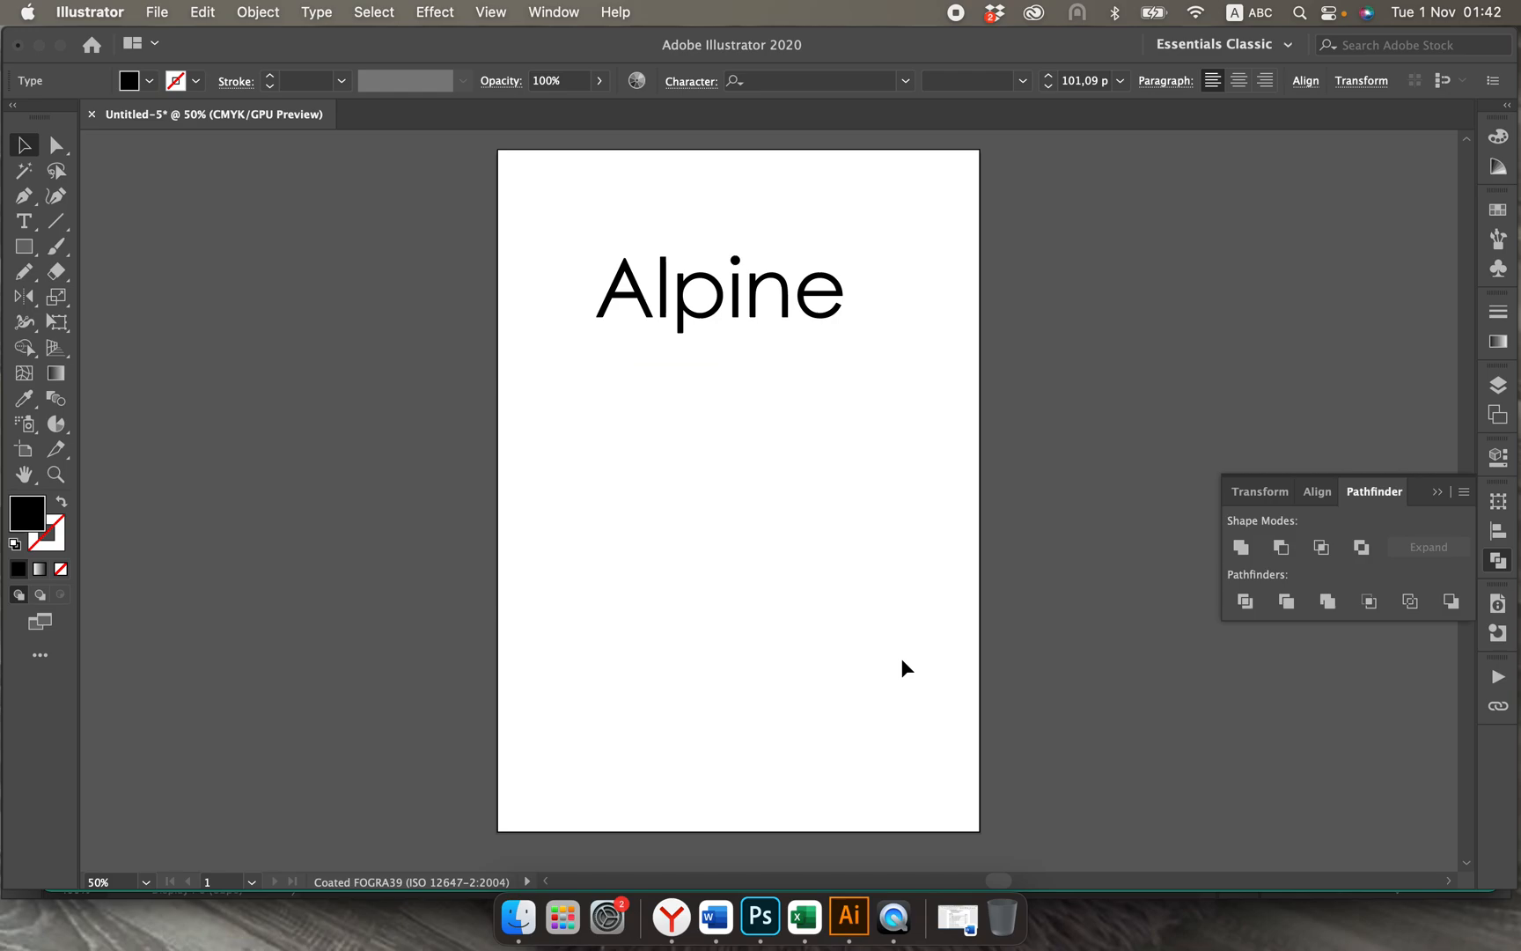
# Step: Move the remaining Alpine text to the middle of the artboard and change its capital A so it reads "alpine"
pyautogui.click(829, 314)
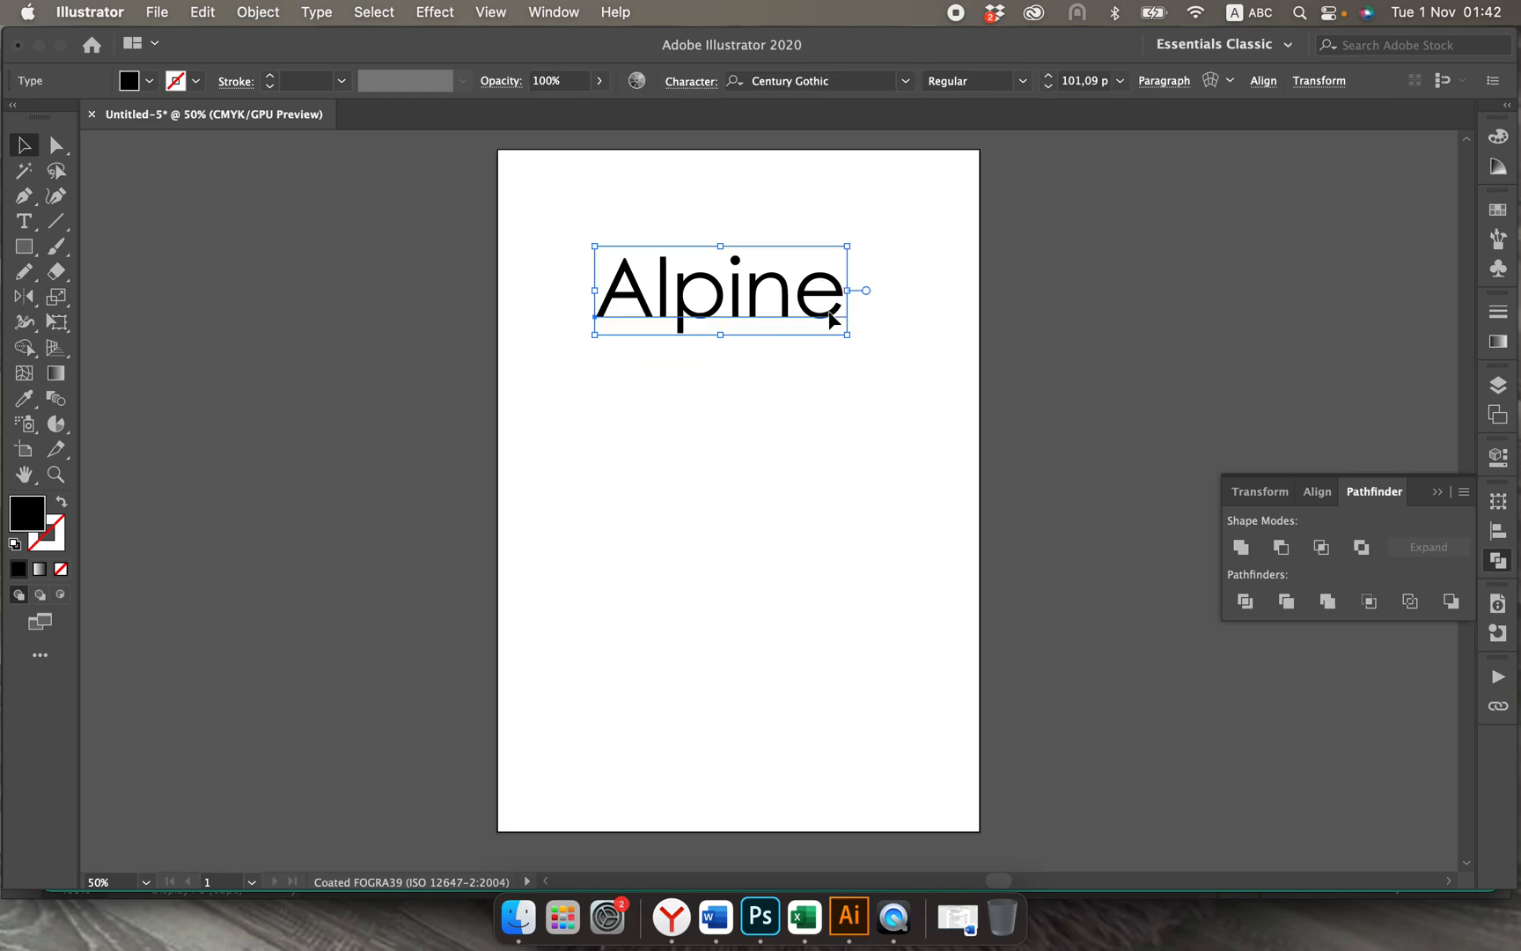
pyautogui.moveTo(753, 303); pyautogui.dragTo(774, 467)
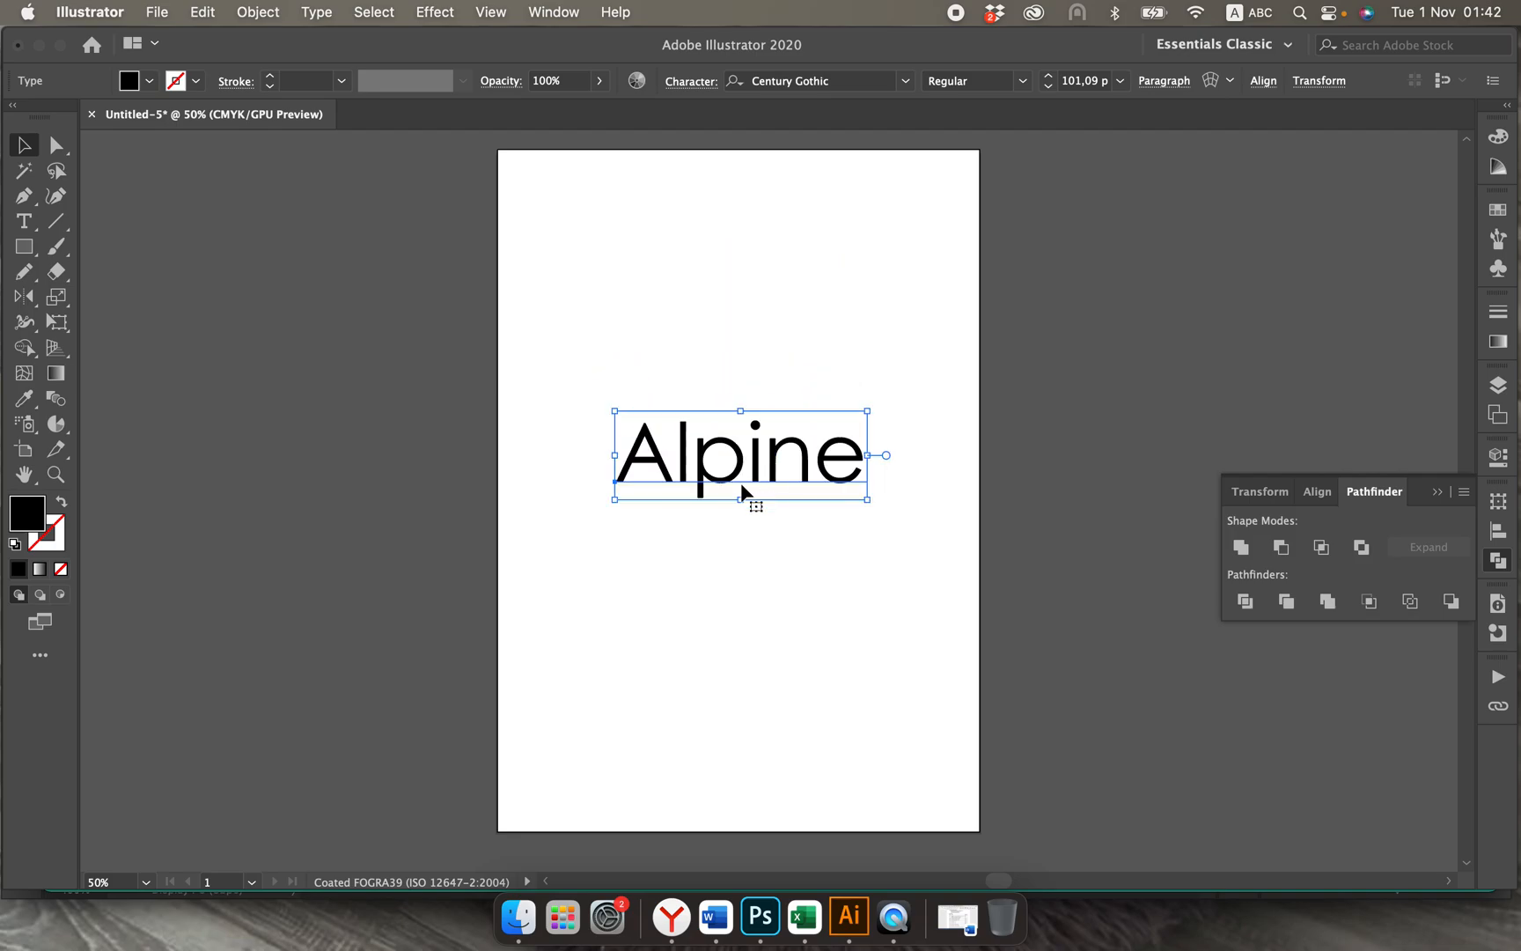
pyautogui.doubleClick(674, 453)
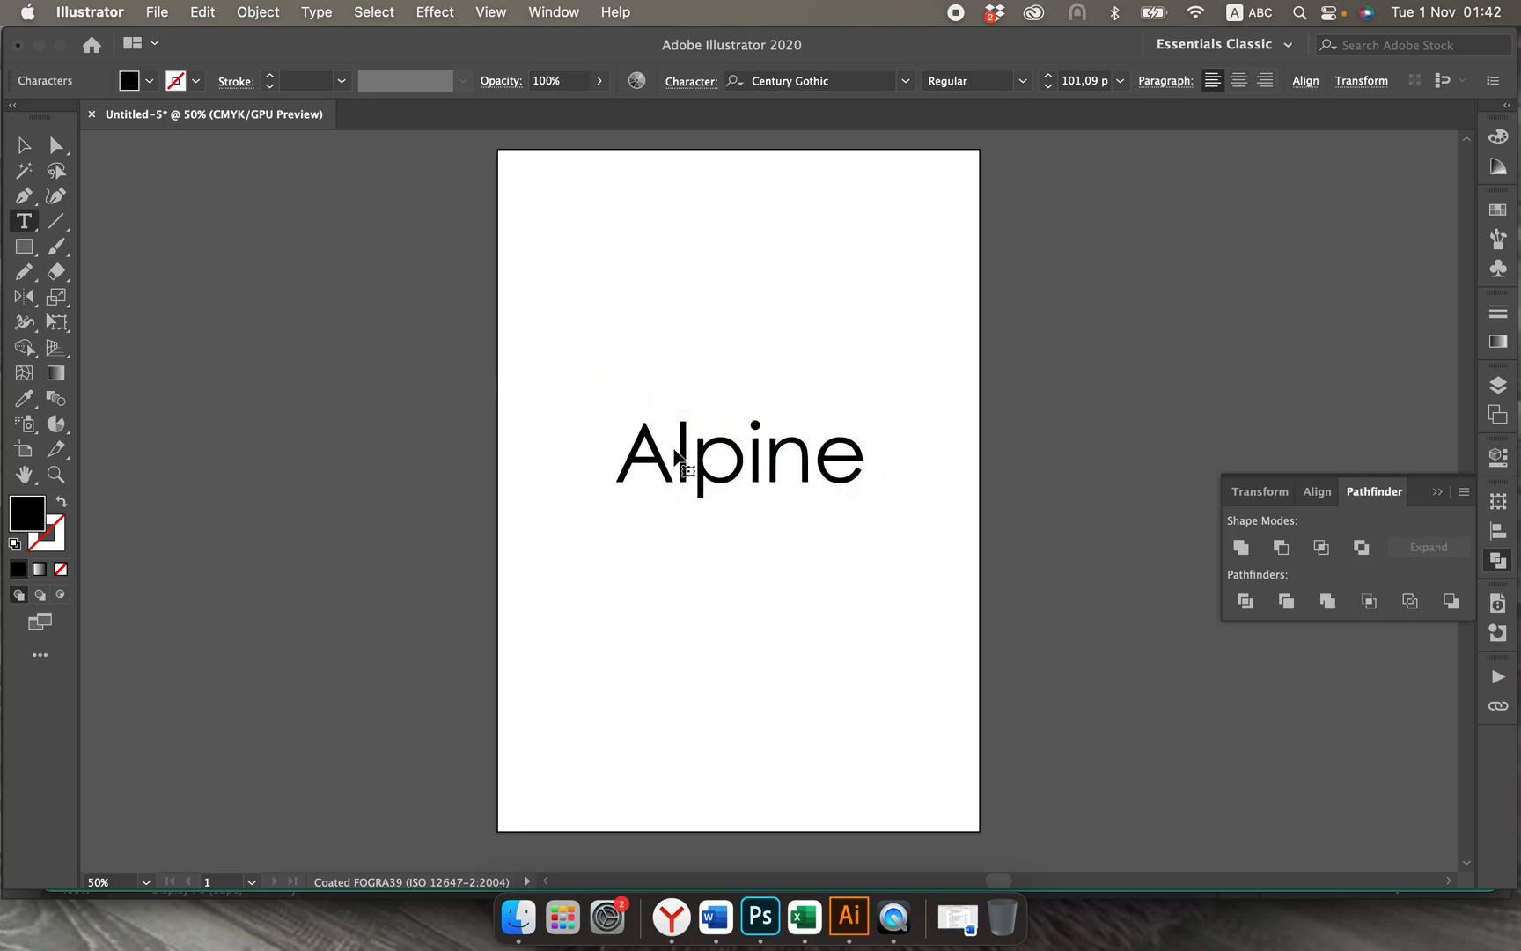
pyautogui.press('BackSpace')
pyautogui.write('a')
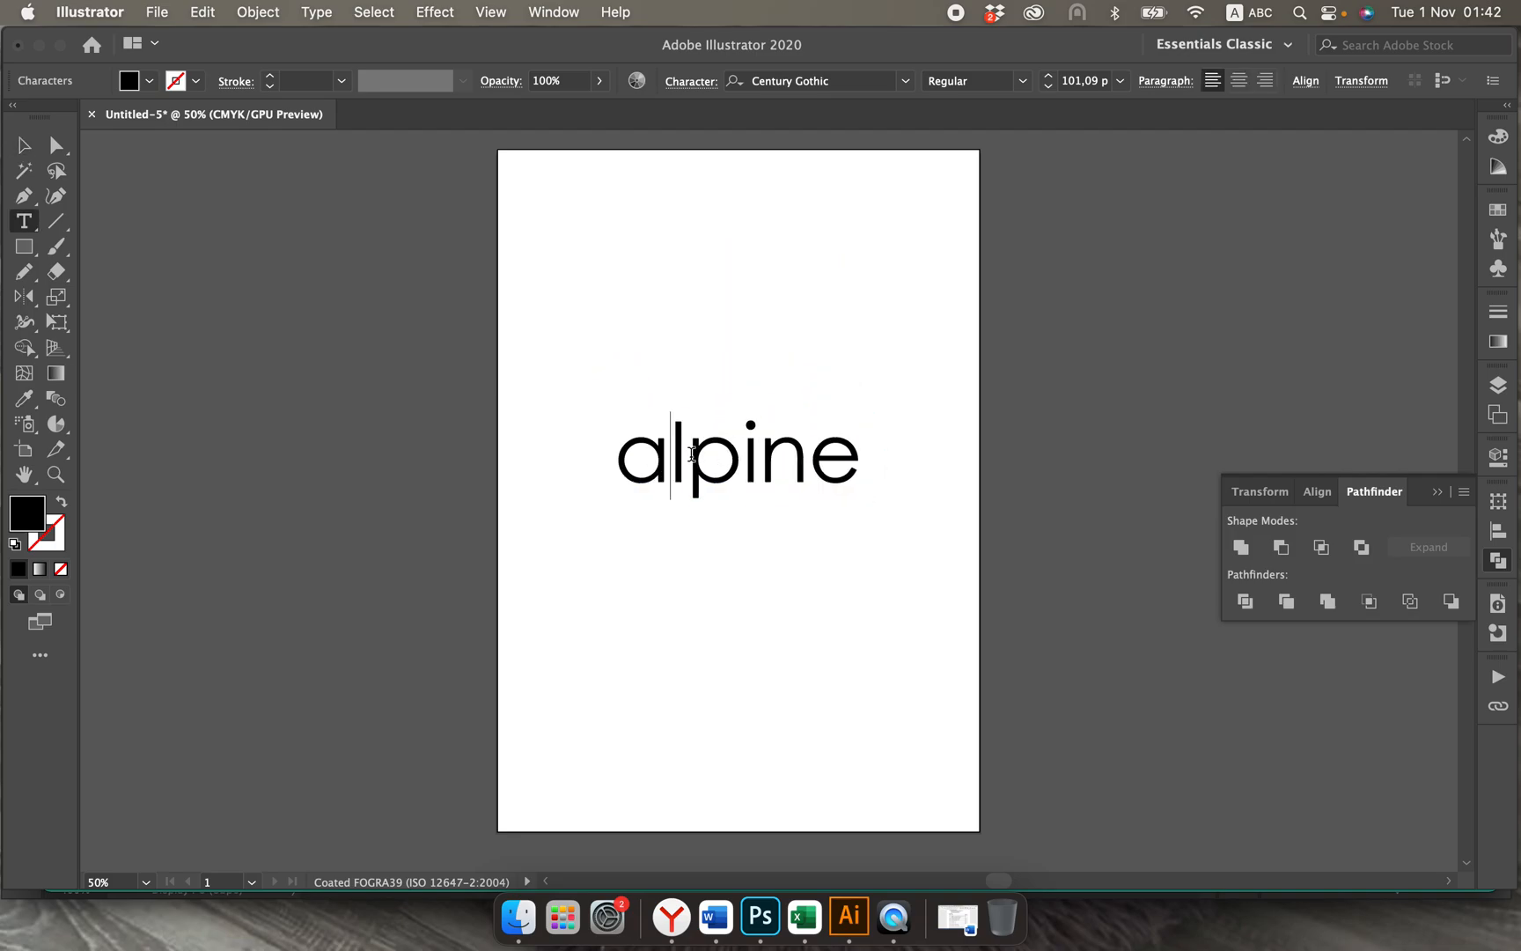
pyautogui.click(24, 145)
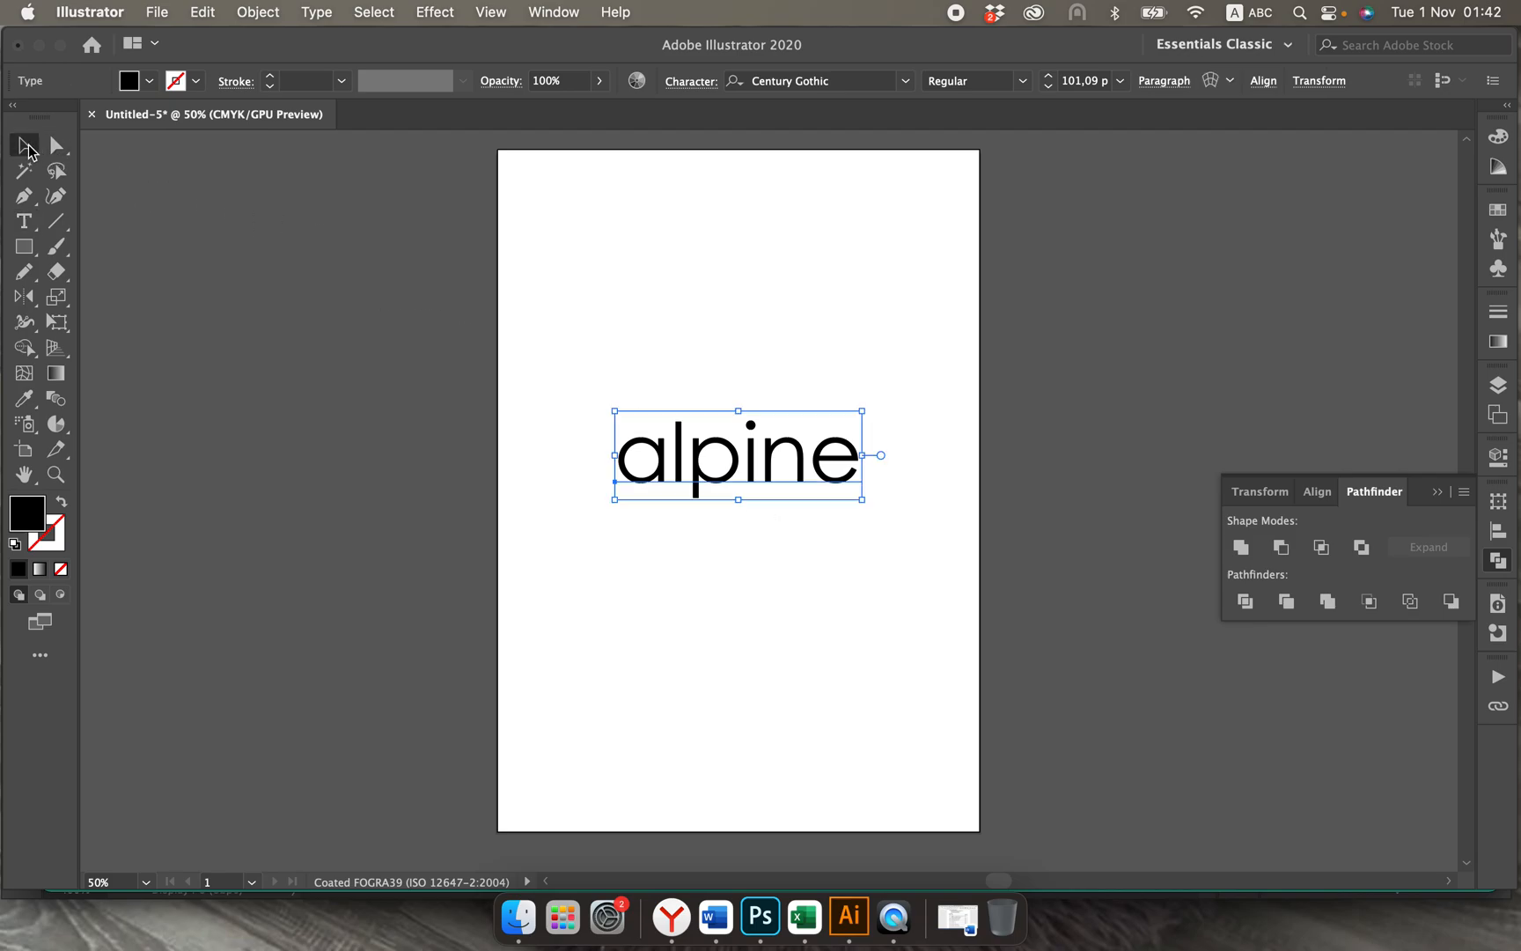
pyautogui.click(575, 327)
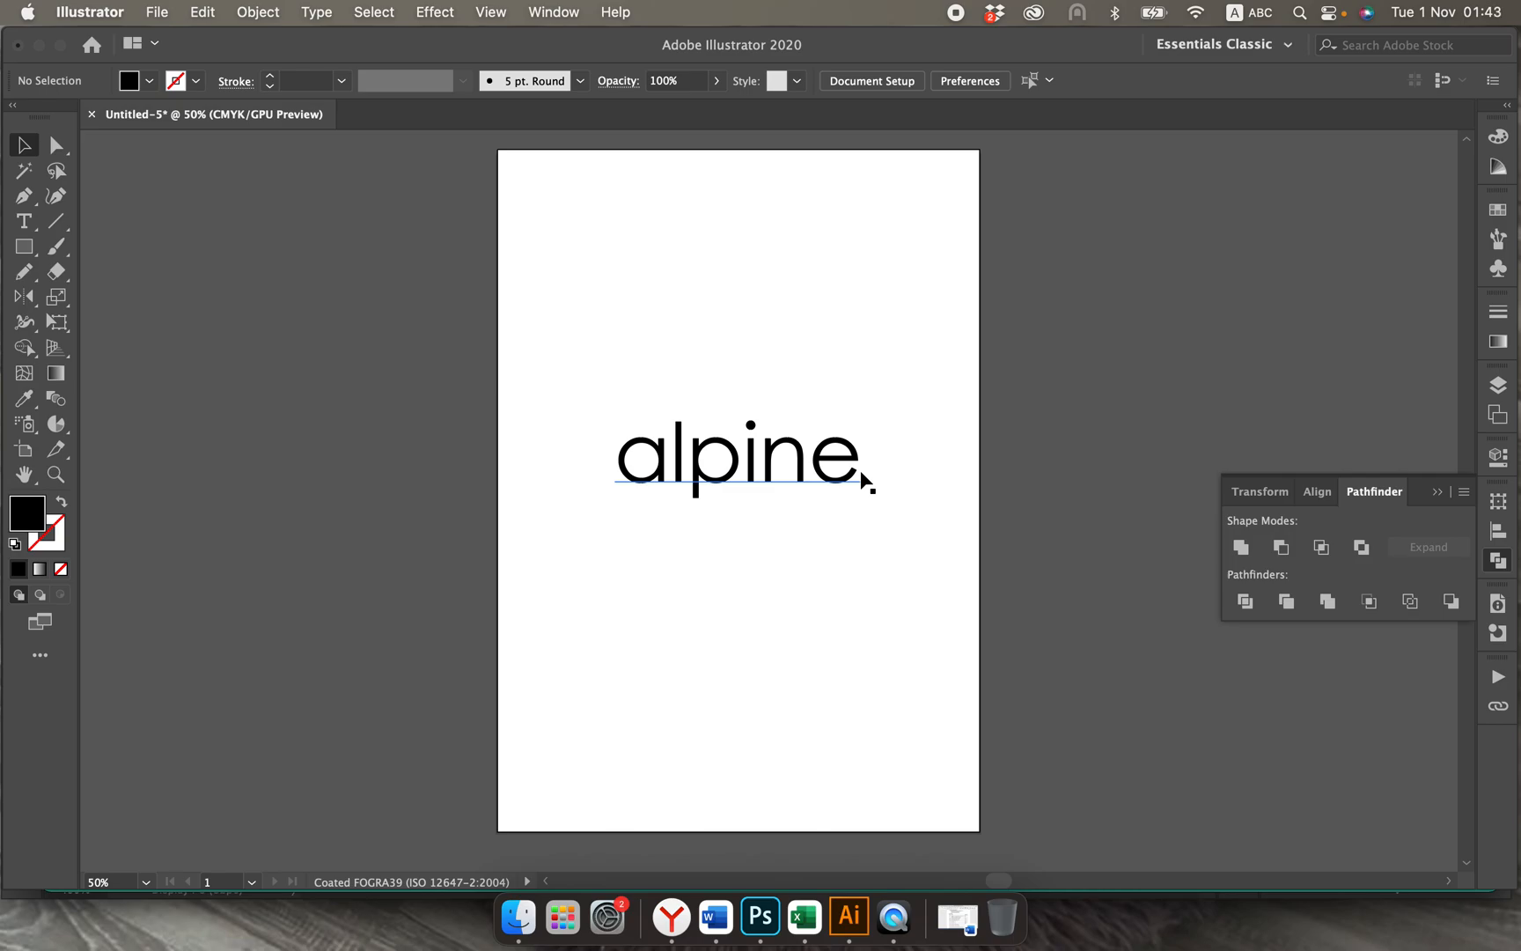
# Step: Try an all-caps duplicate of the alpine text below the original and delete that duplicate
pyautogui.moveTo(802, 465); pyautogui.dragTo(797, 632)
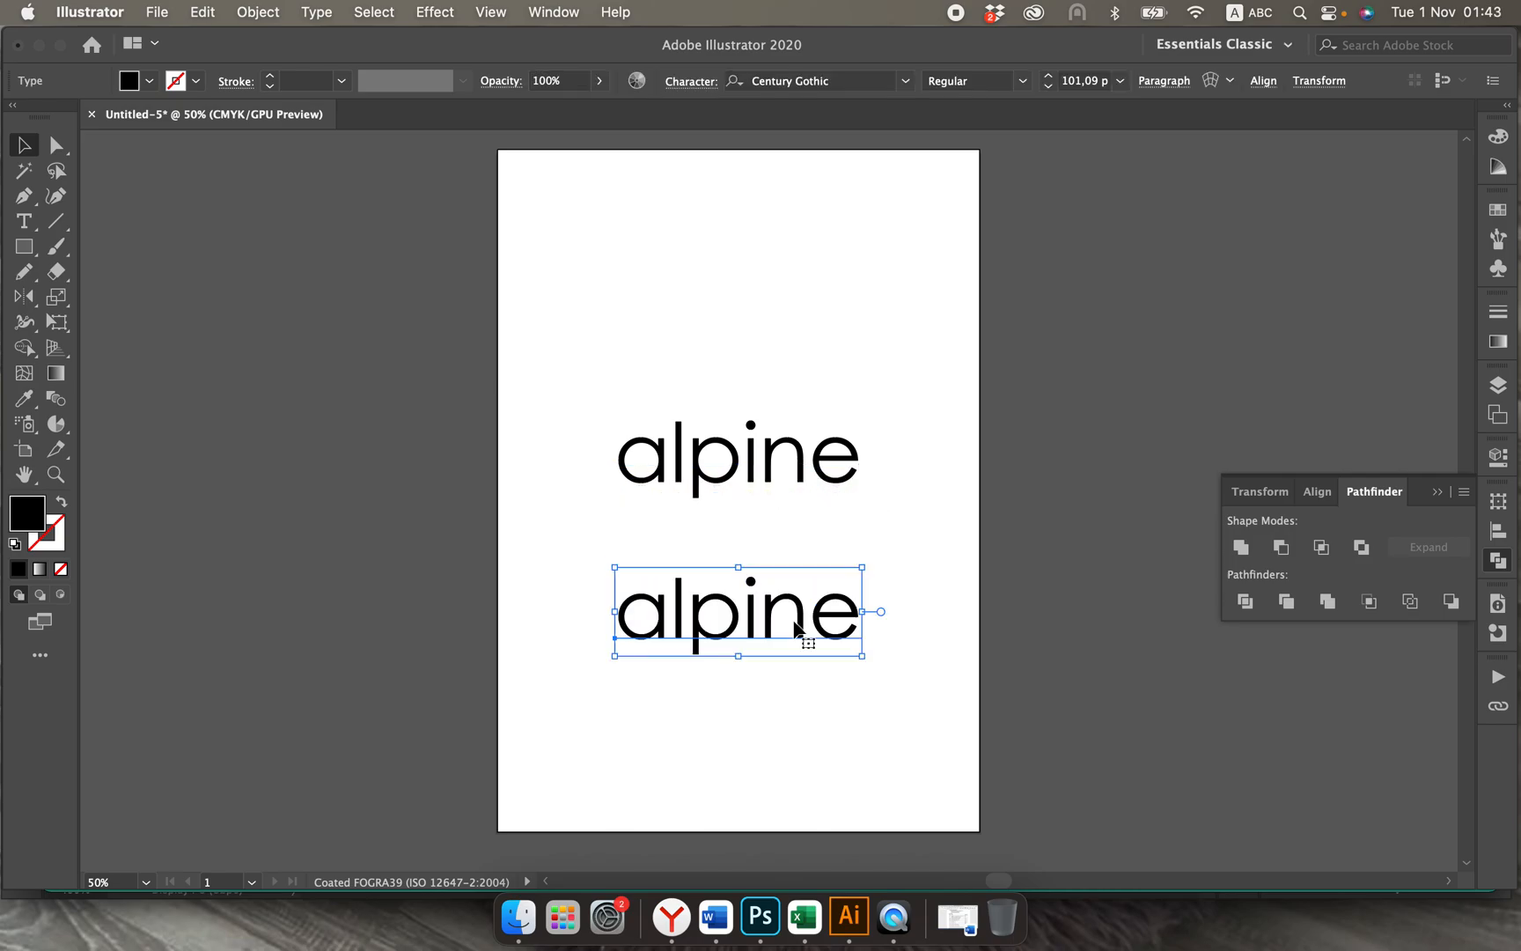
pyautogui.click(697, 82)
pyautogui.click(483, 300)
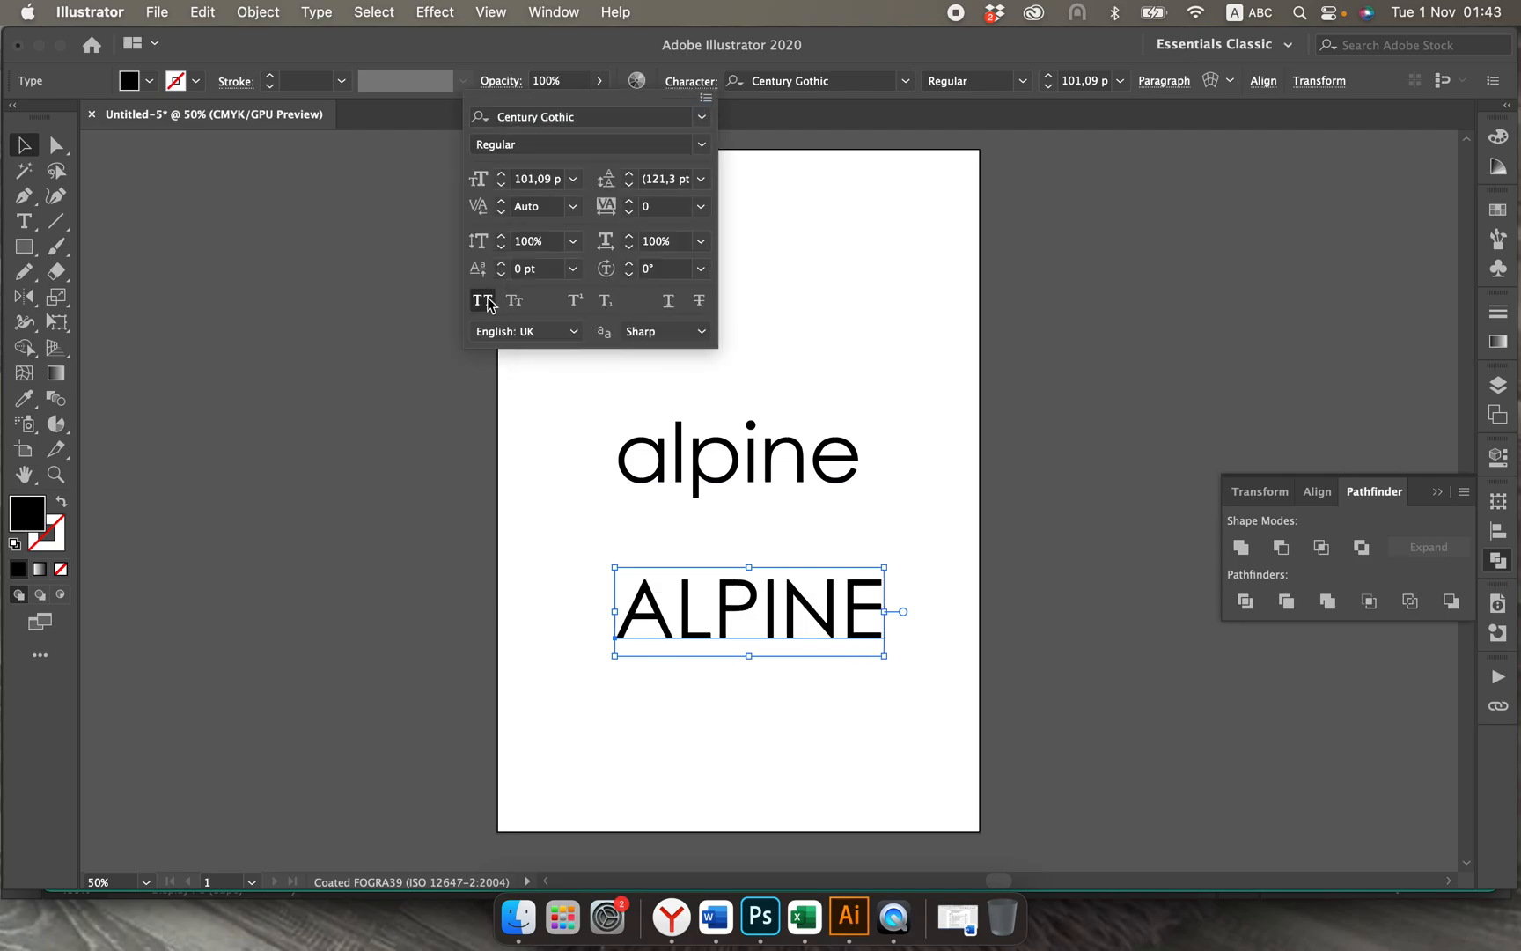
pyautogui.click(28, 147)
pyautogui.click(286, 281)
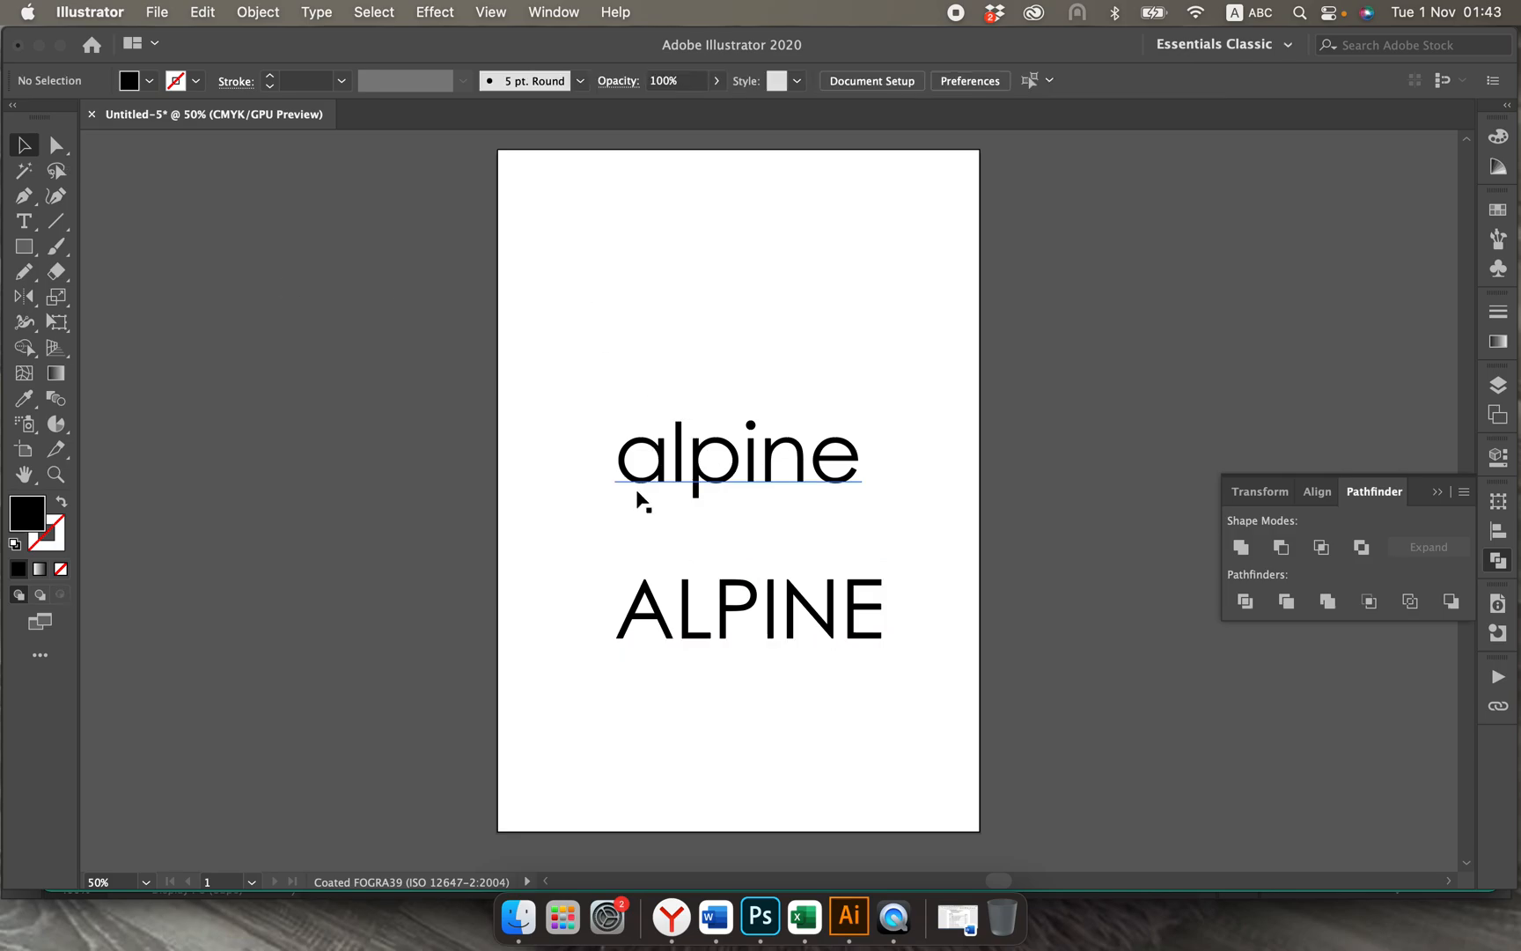
pyautogui.click(790, 627)
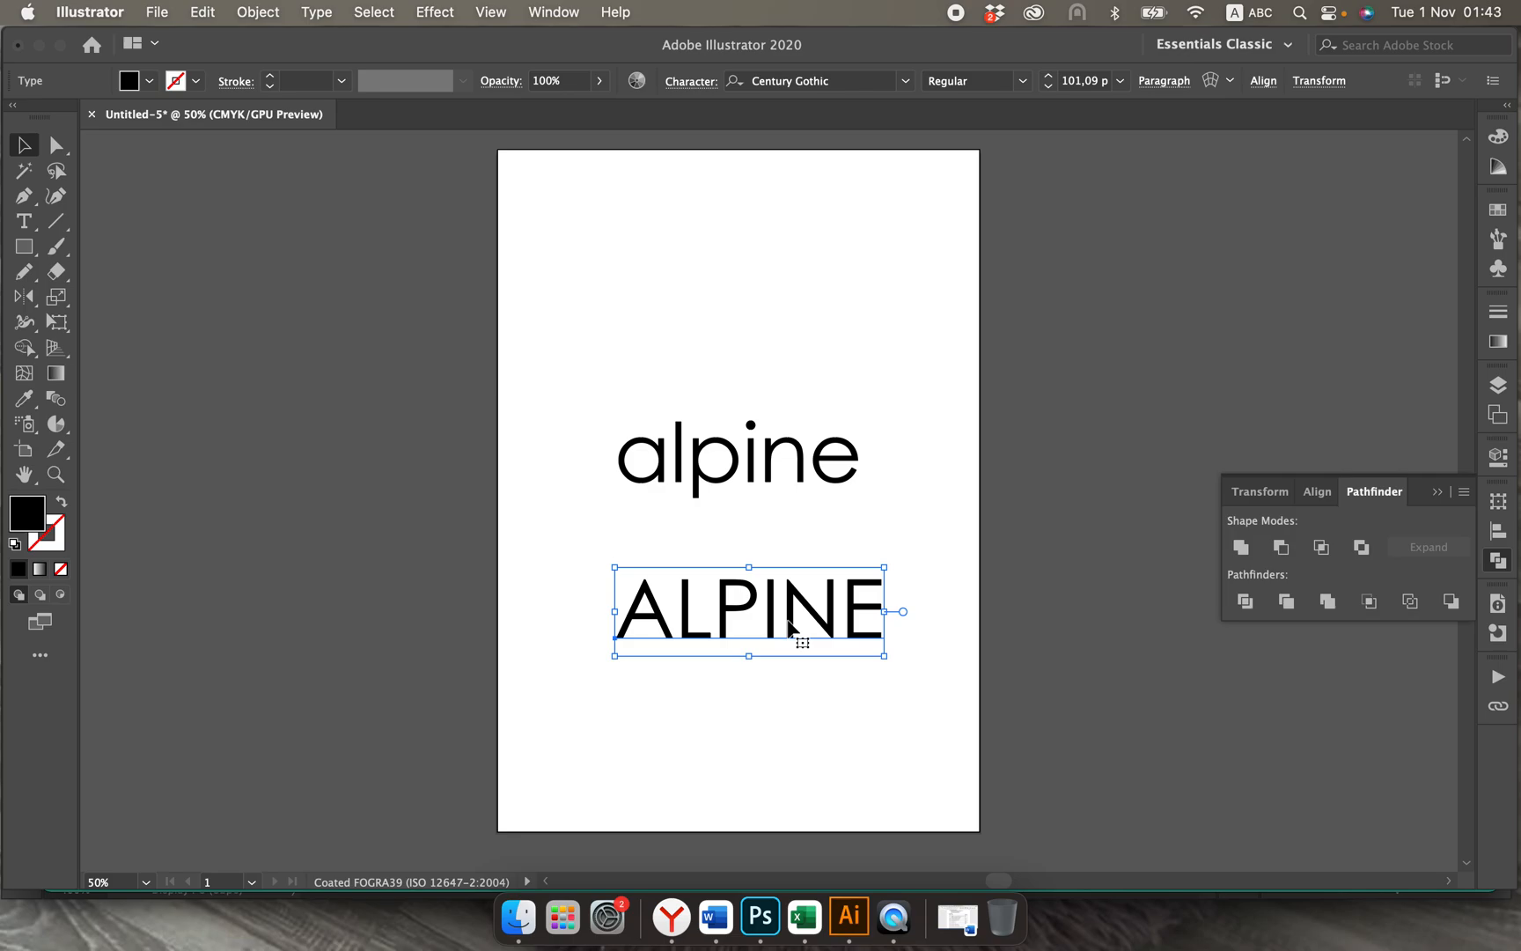
pyautogui.press('Delete')
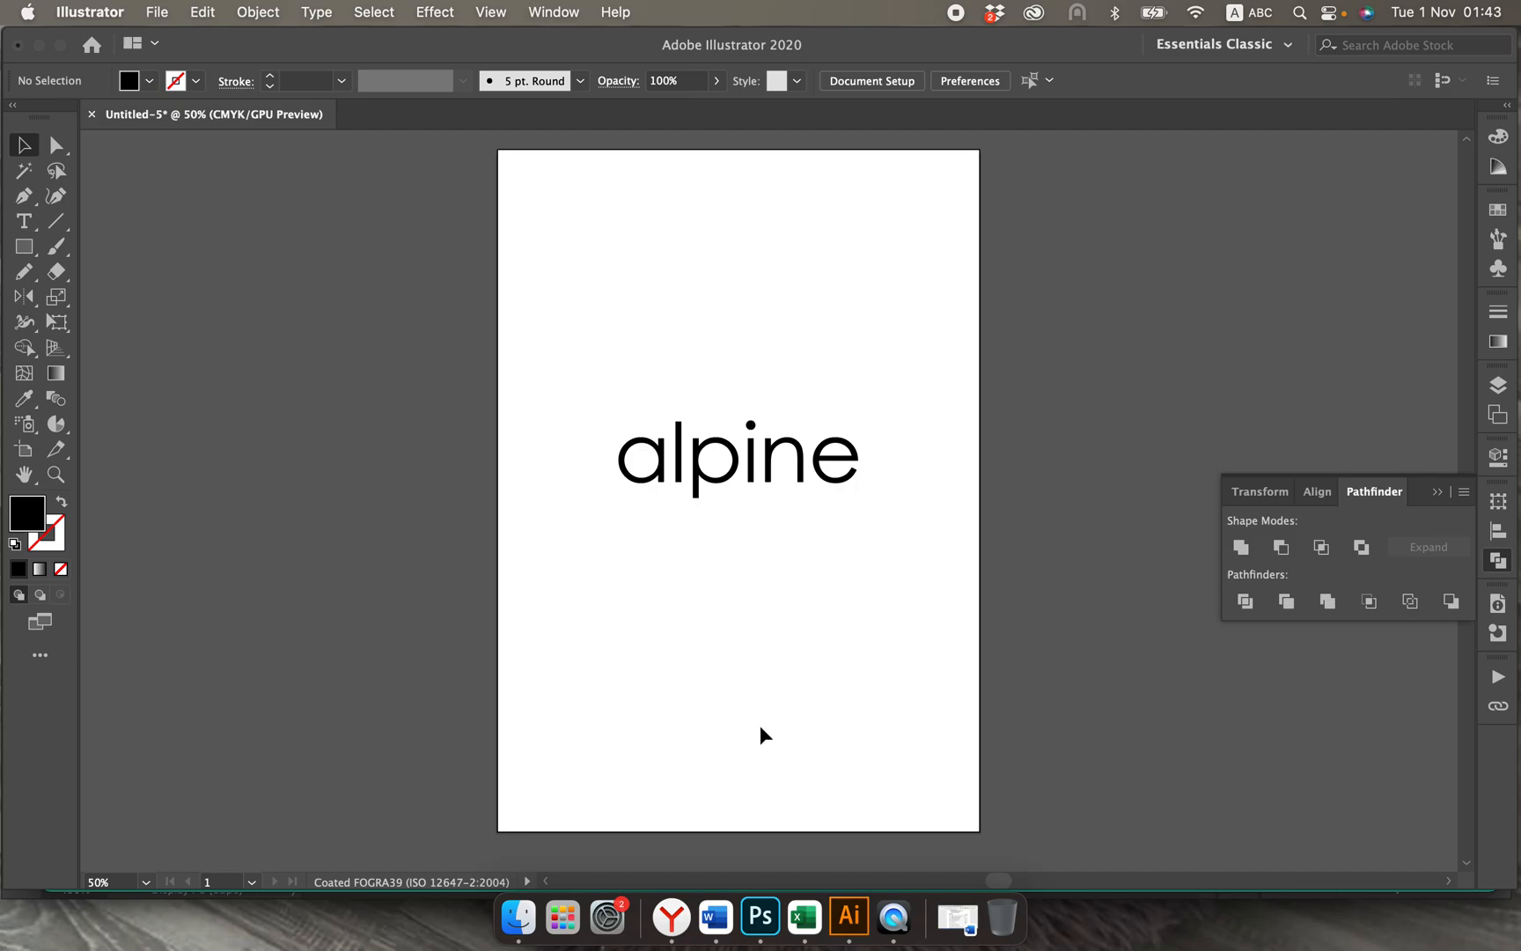
# Step: Add a point text line below the alpine wordmark, set it to Century Gothic Italic and turn off All Caps
pyautogui.press('t')
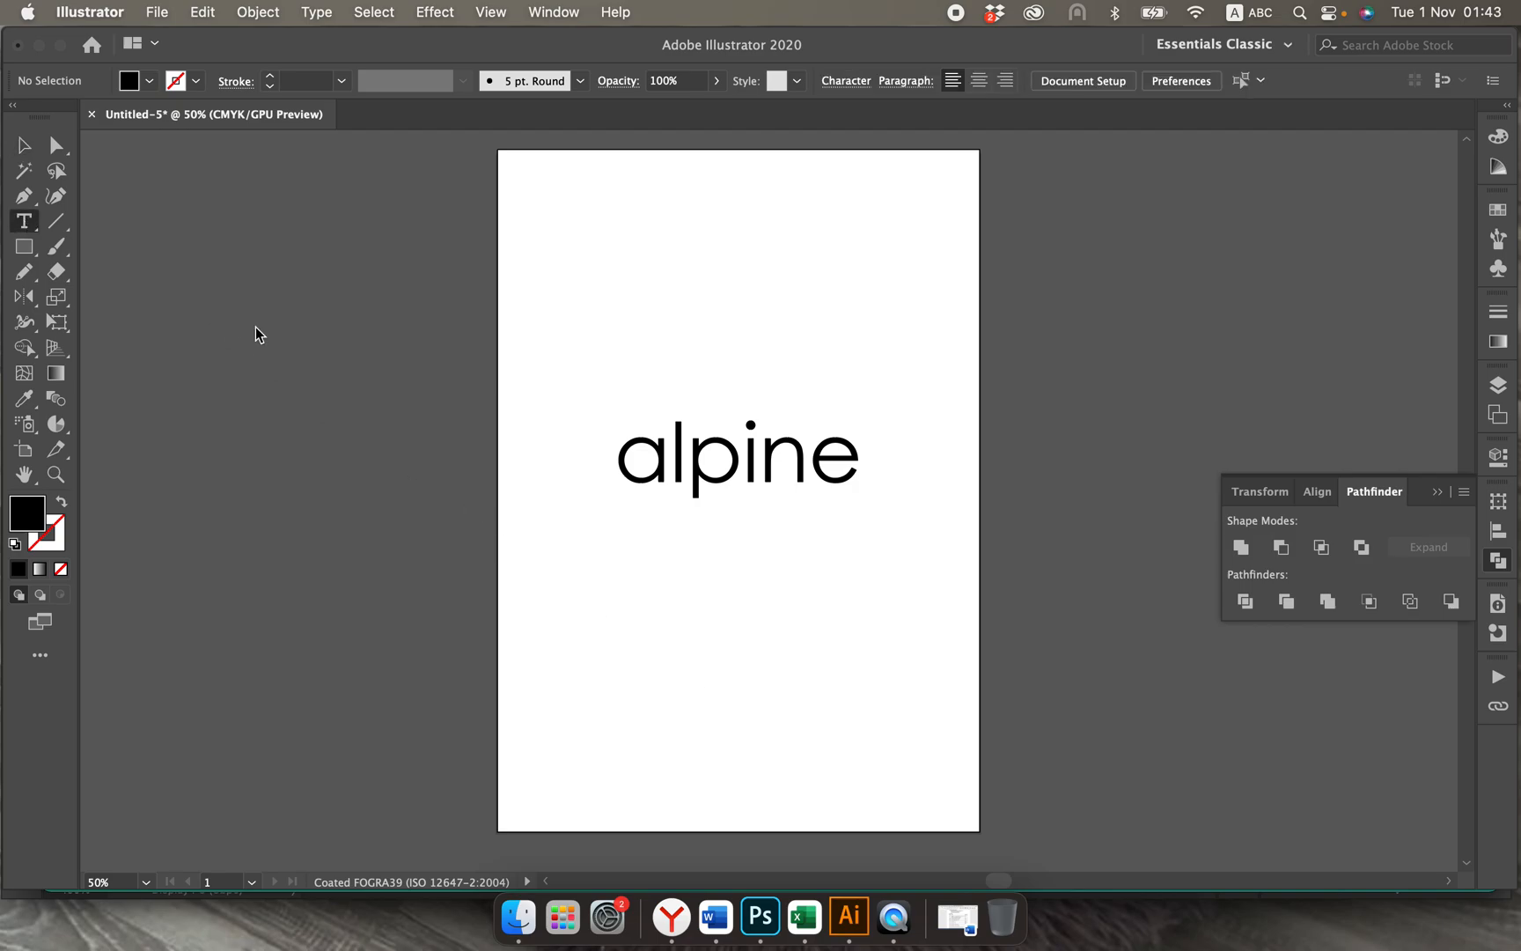
pyautogui.click(640, 606)
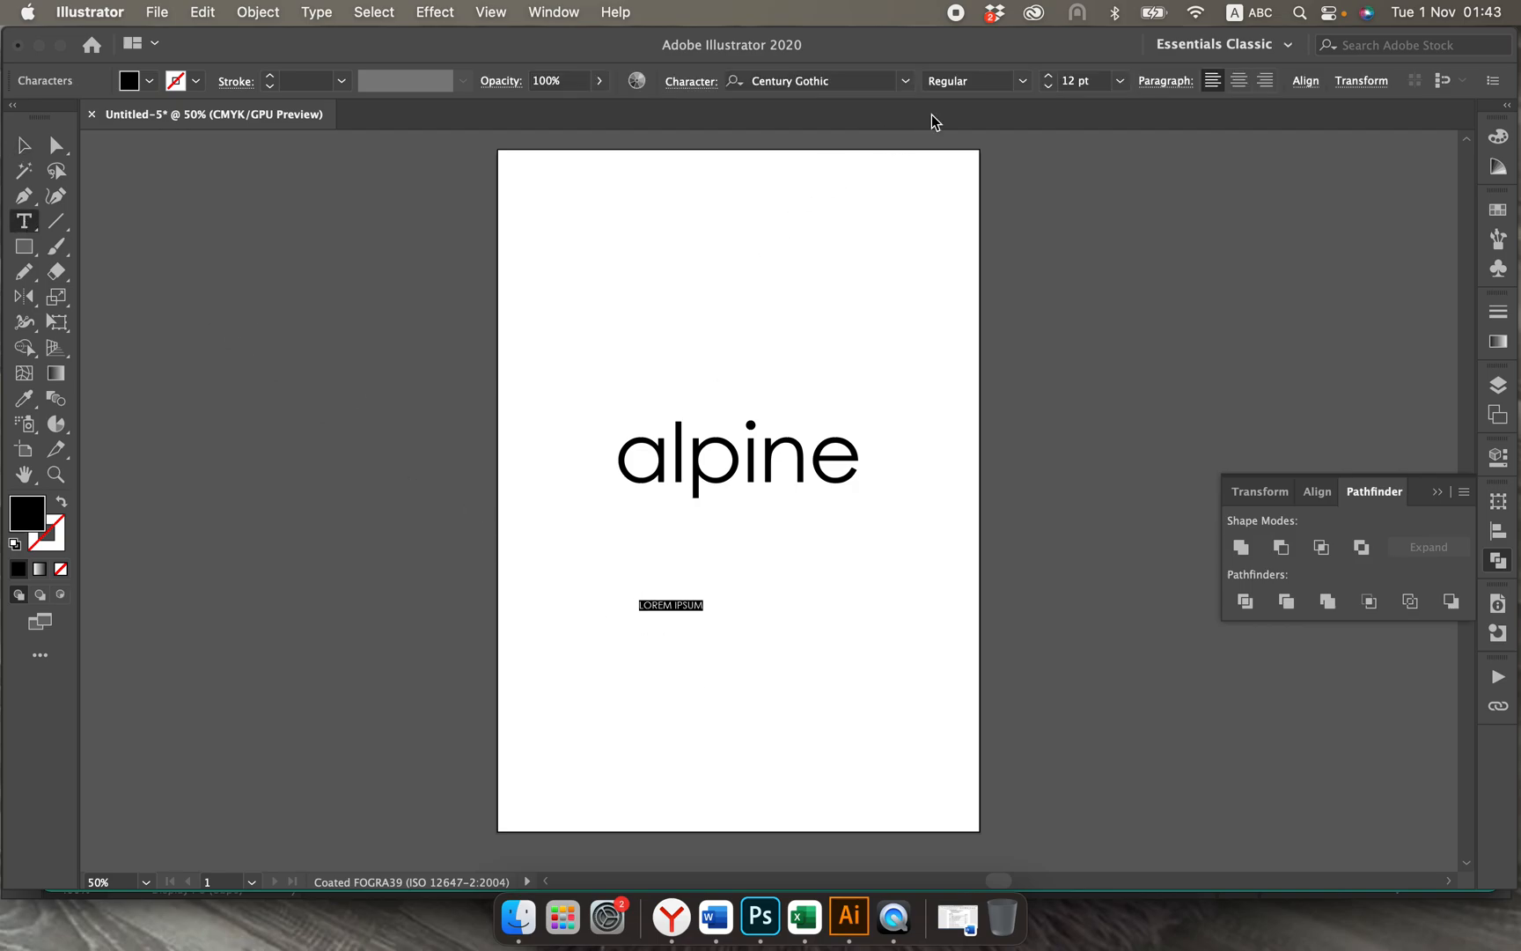
pyautogui.click(1022, 82)
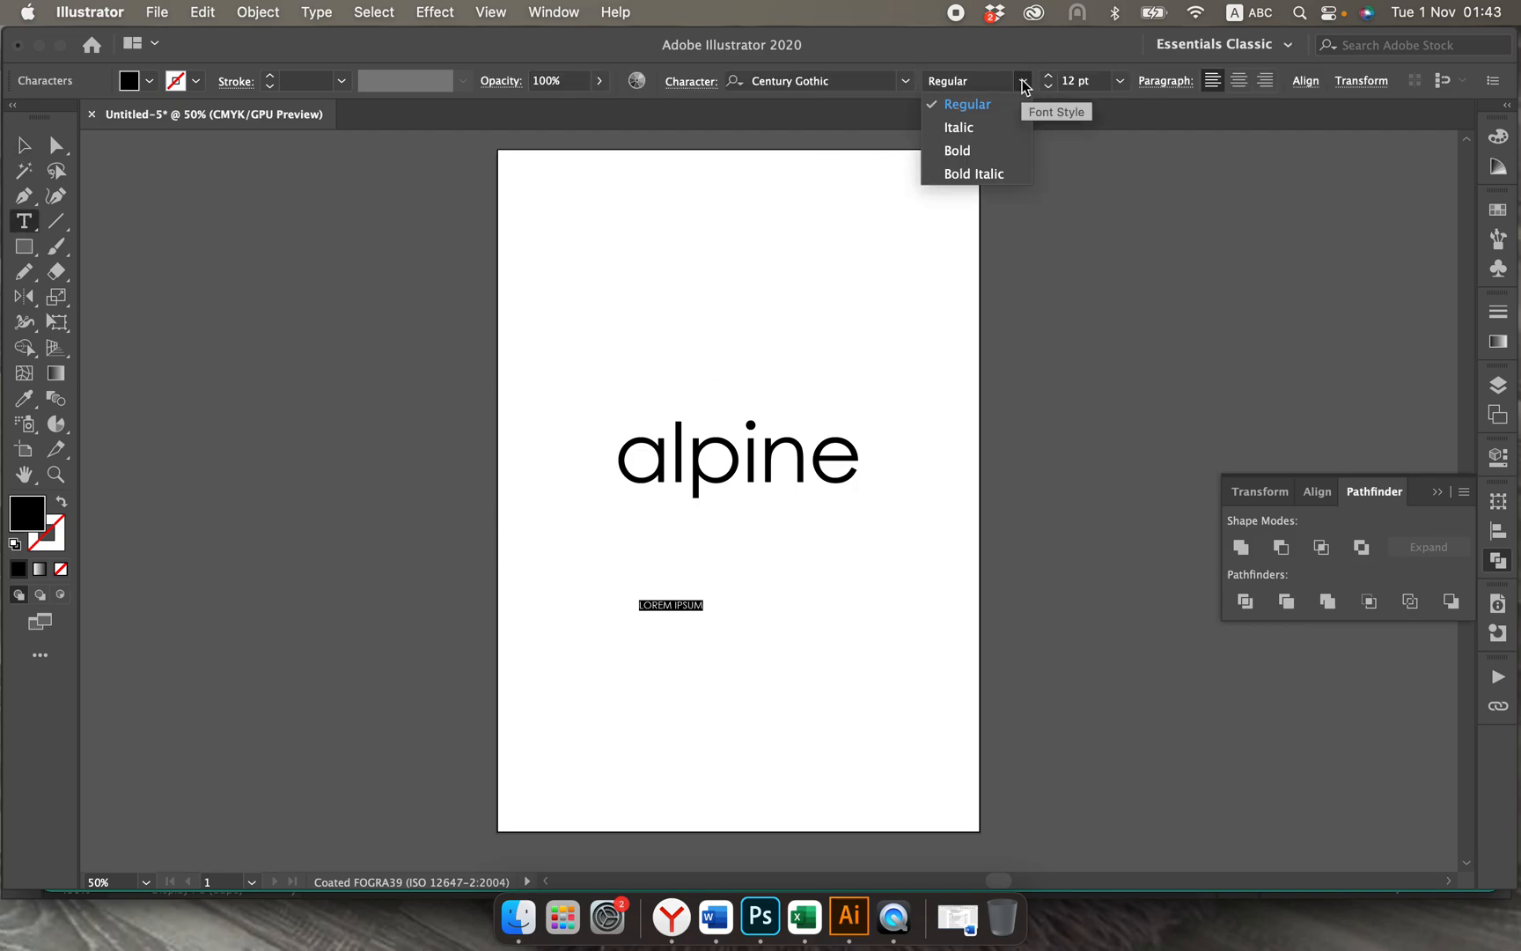
pyautogui.click(971, 128)
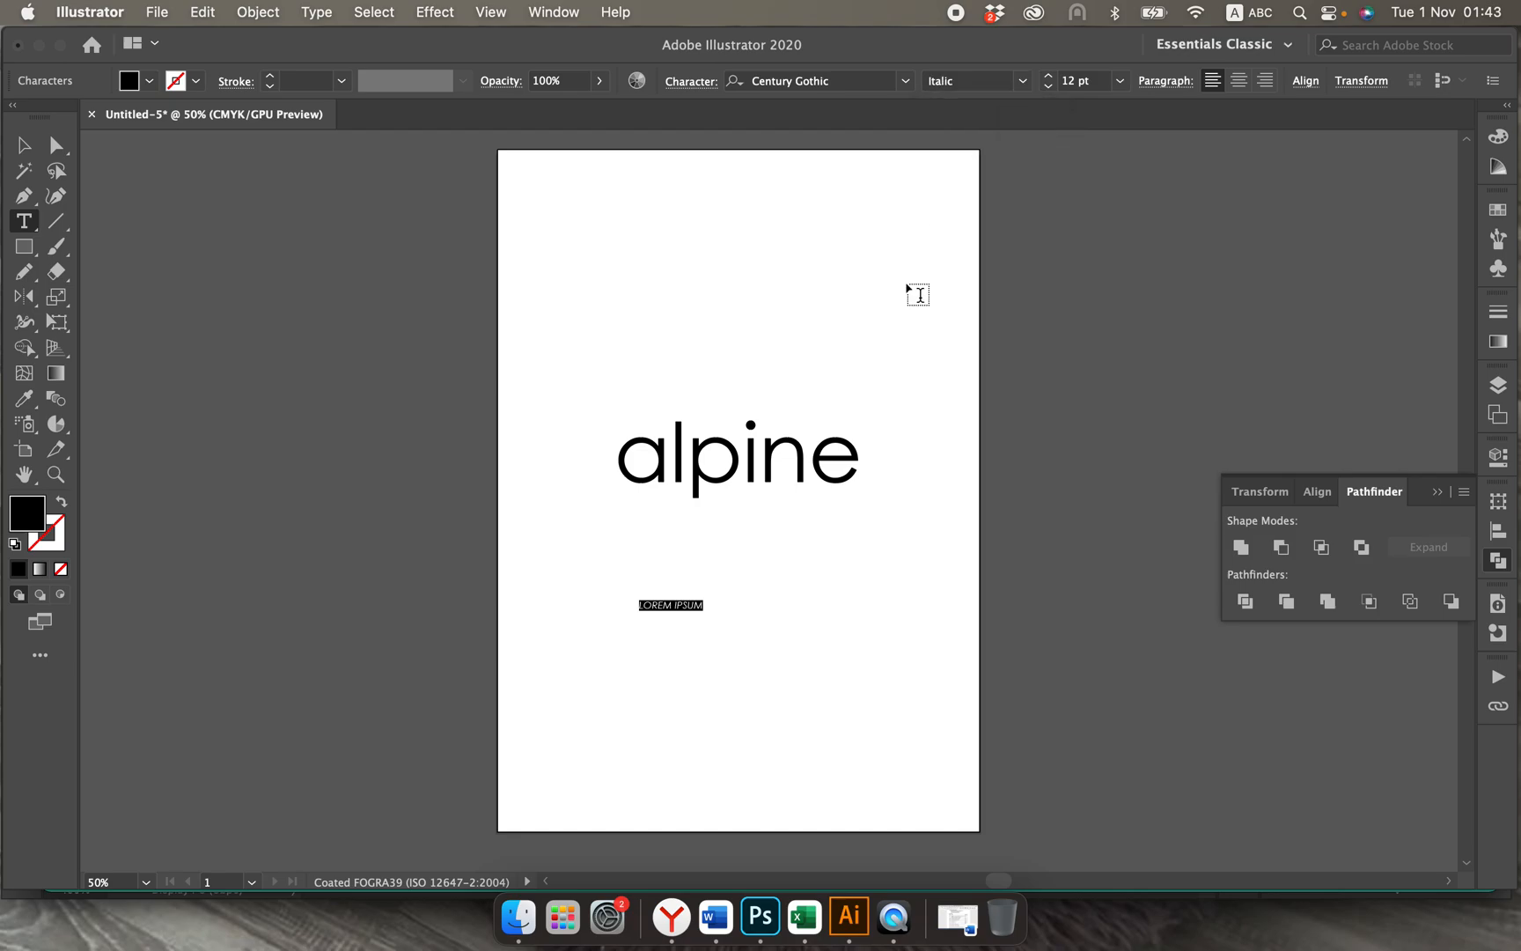
pyautogui.click(690, 81)
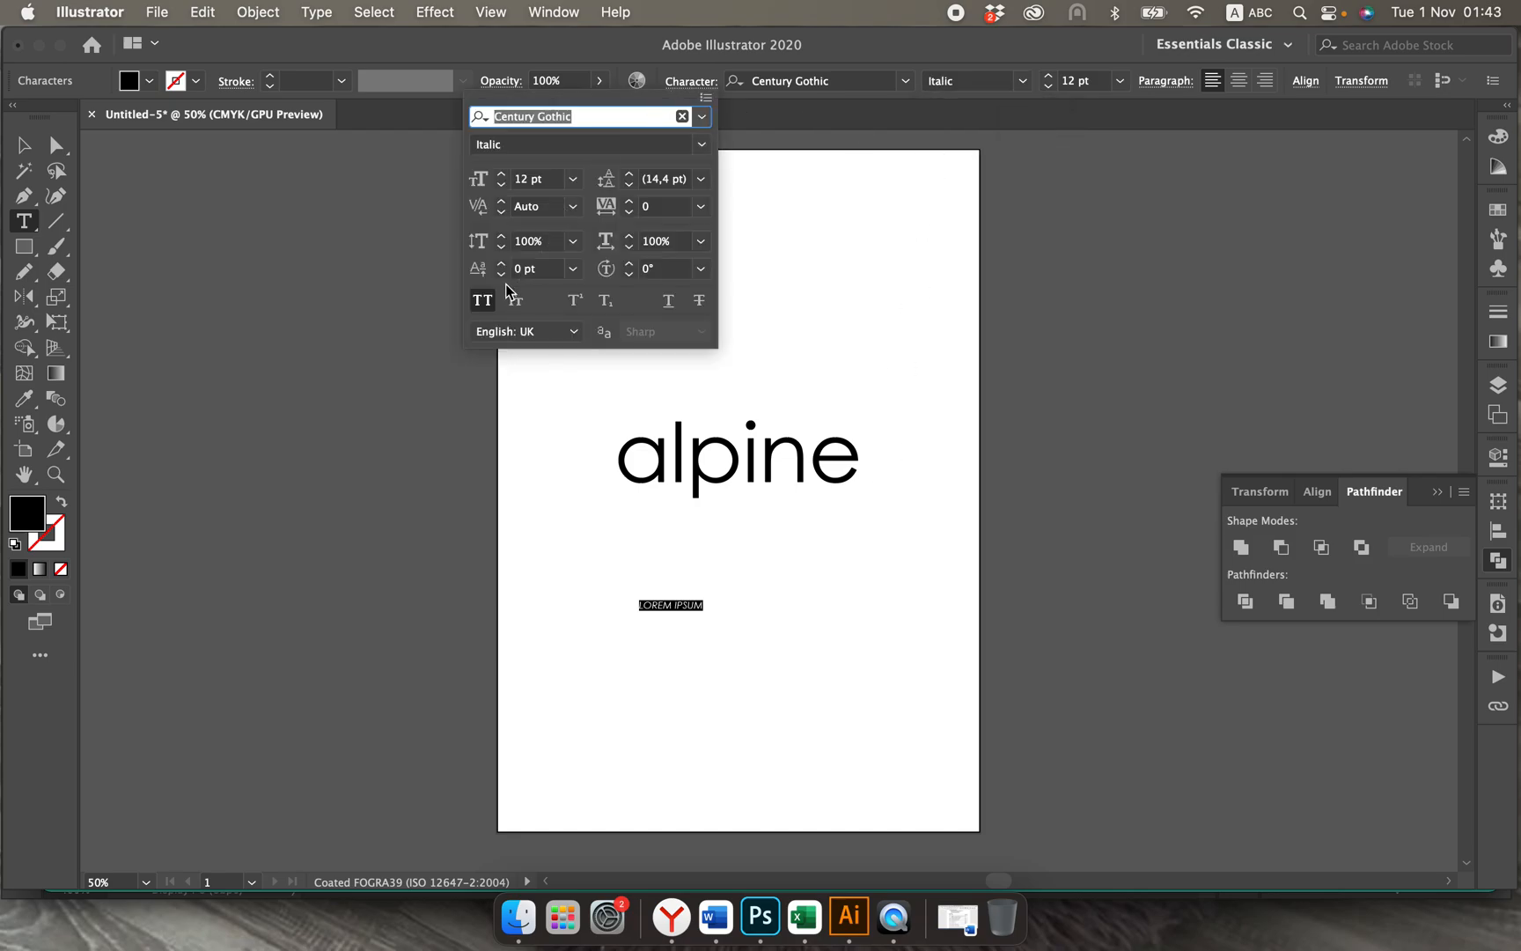
pyautogui.click(482, 301)
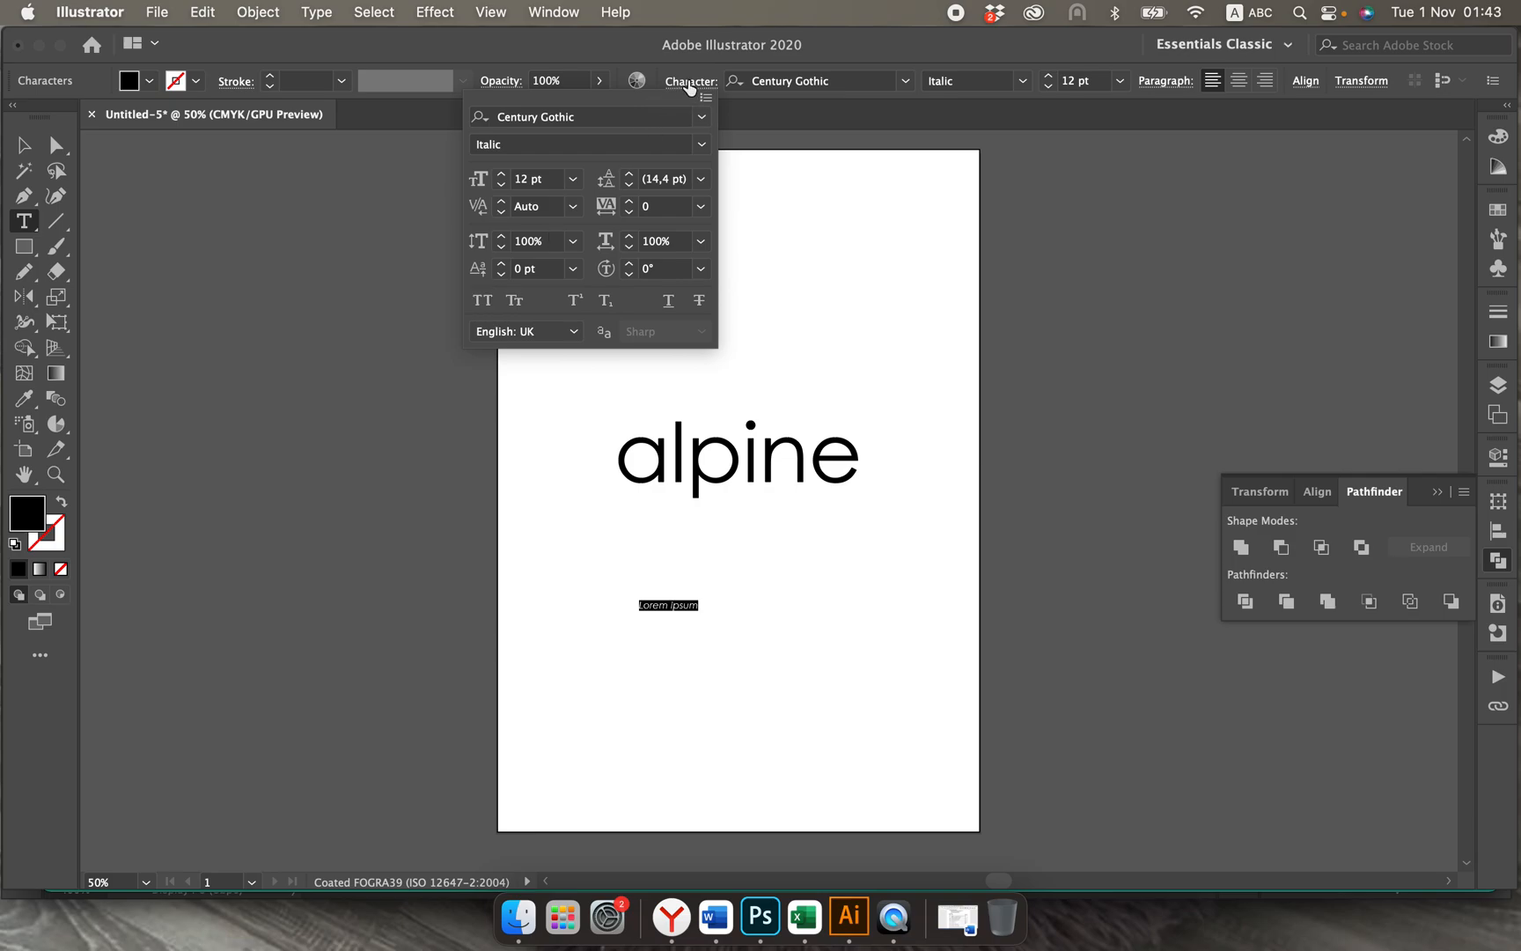
pyautogui.click(688, 88)
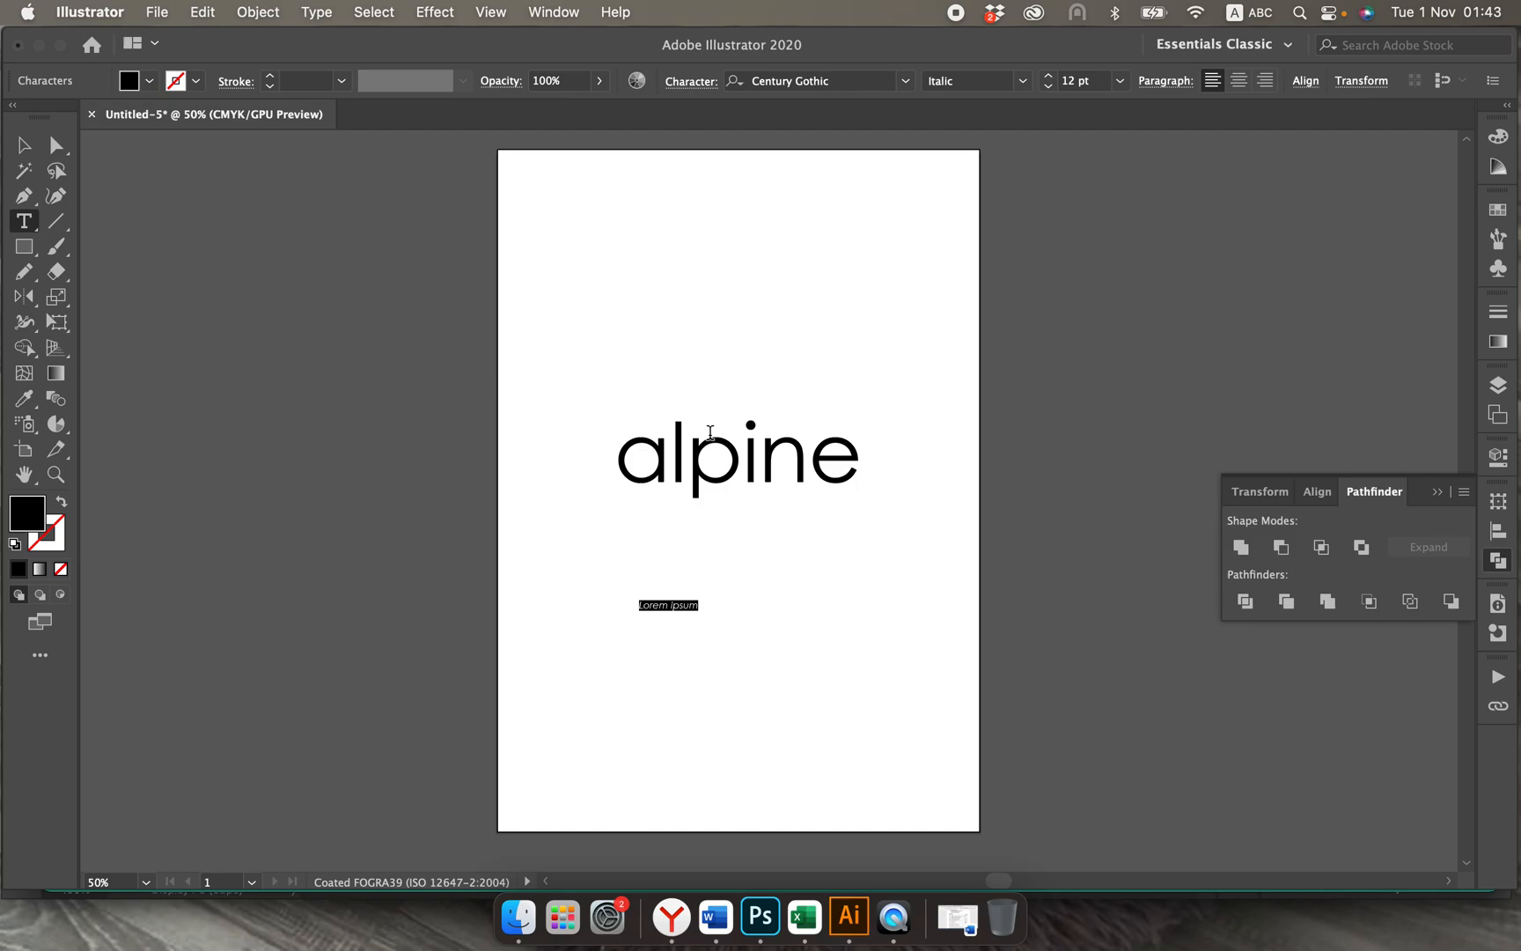
# Step: Copy "squash fan merch" from the company description in the Yandex browser and paste it over the placeholder text in Illustrator
pyautogui.click(671, 920)
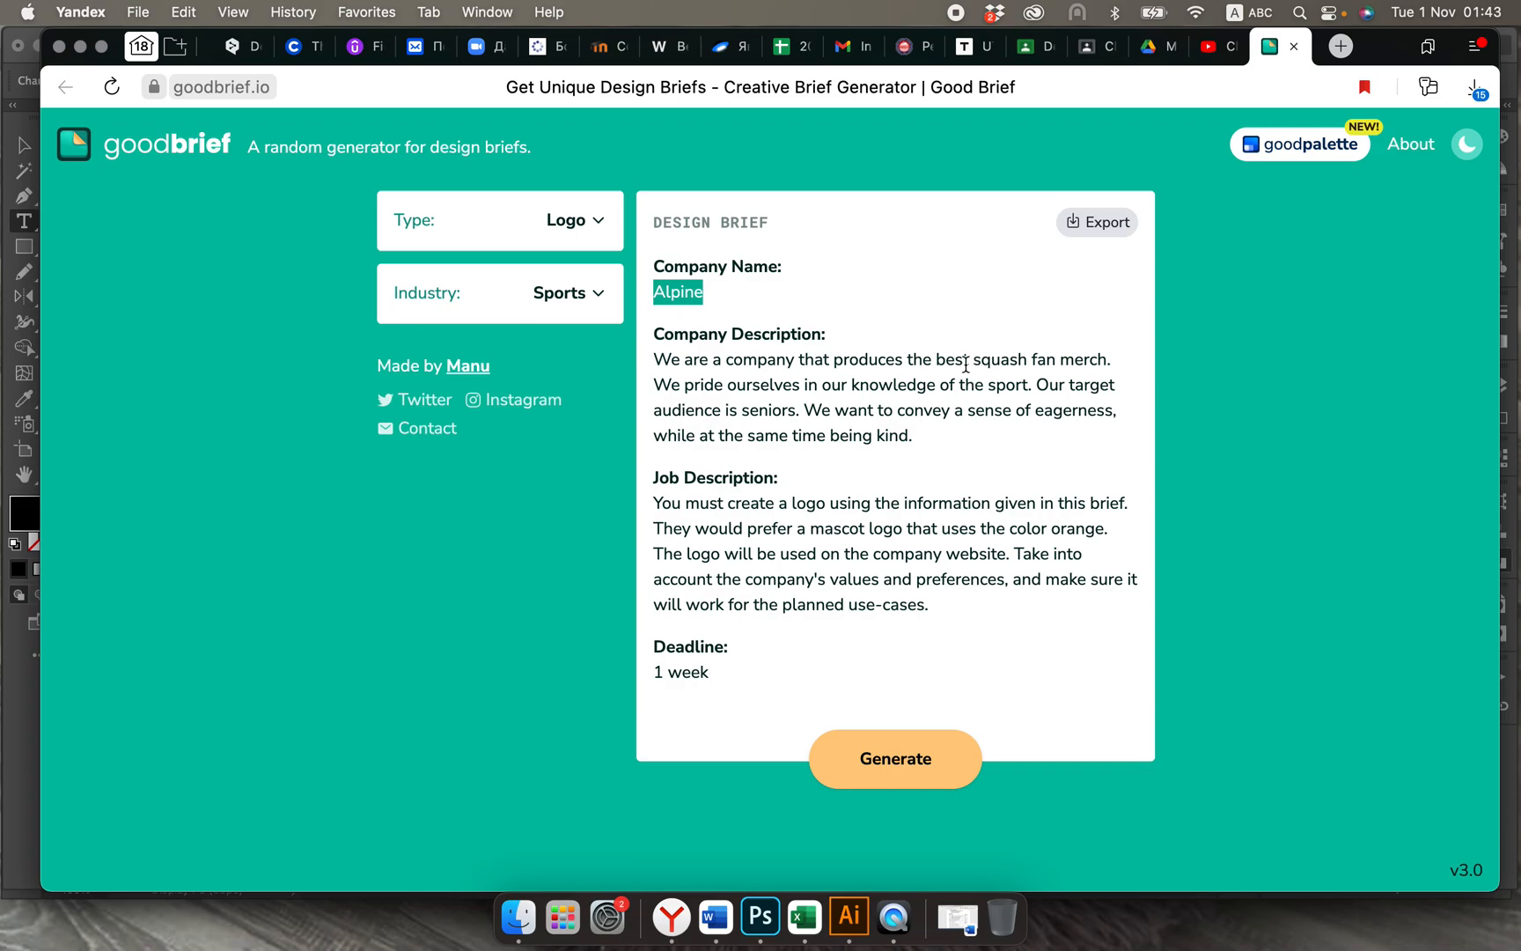
pyautogui.moveTo(973, 360); pyautogui.dragTo(1100, 358)
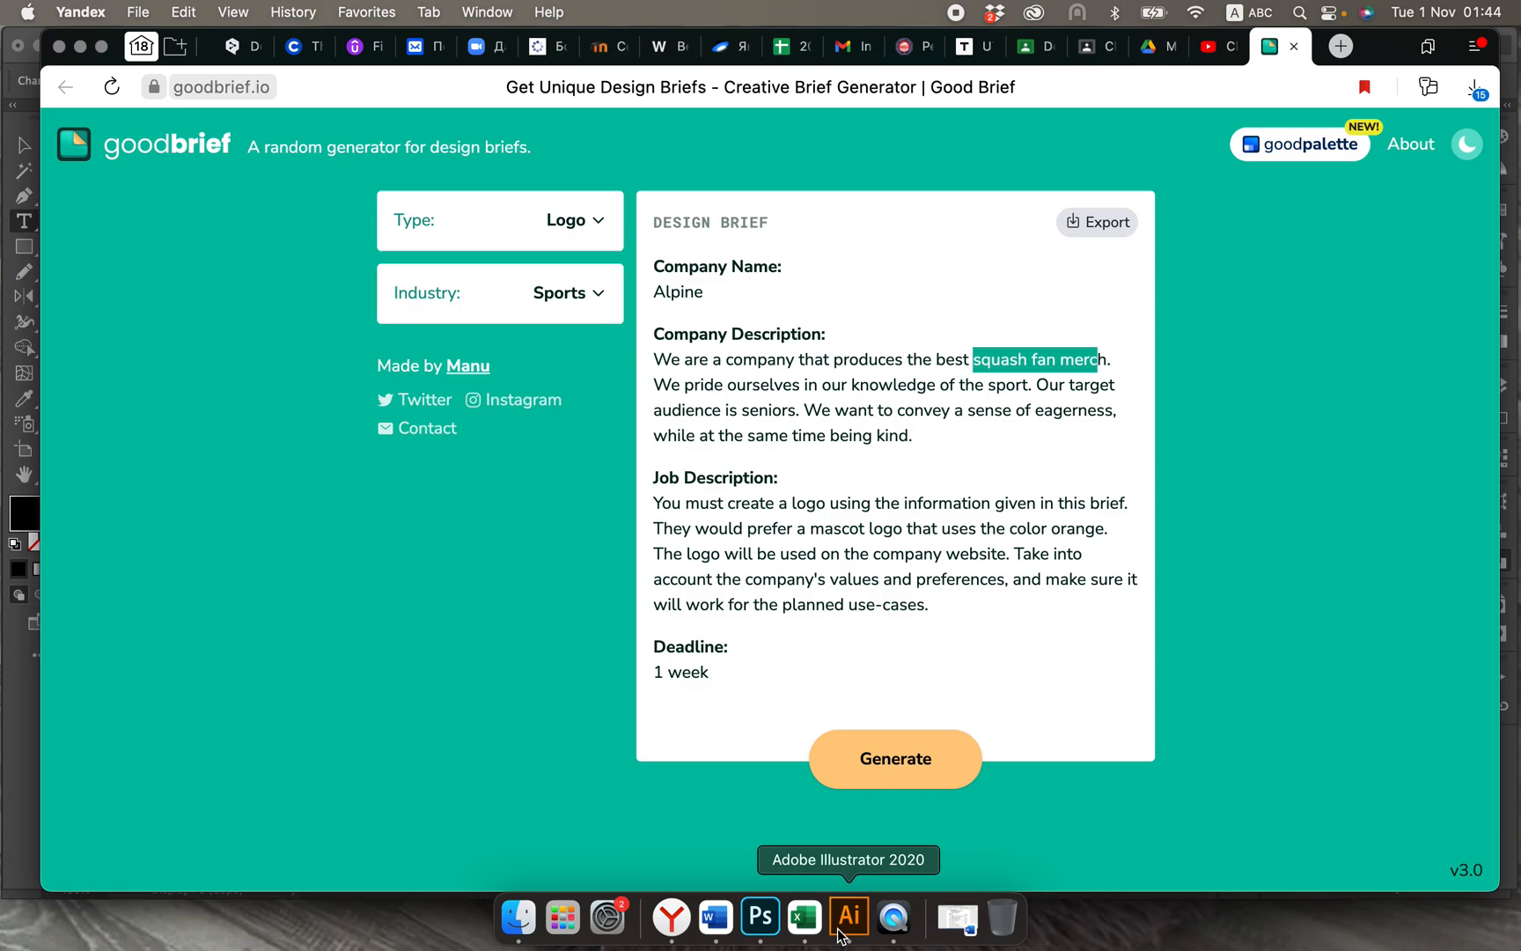
pyautogui.click(1009, 364)
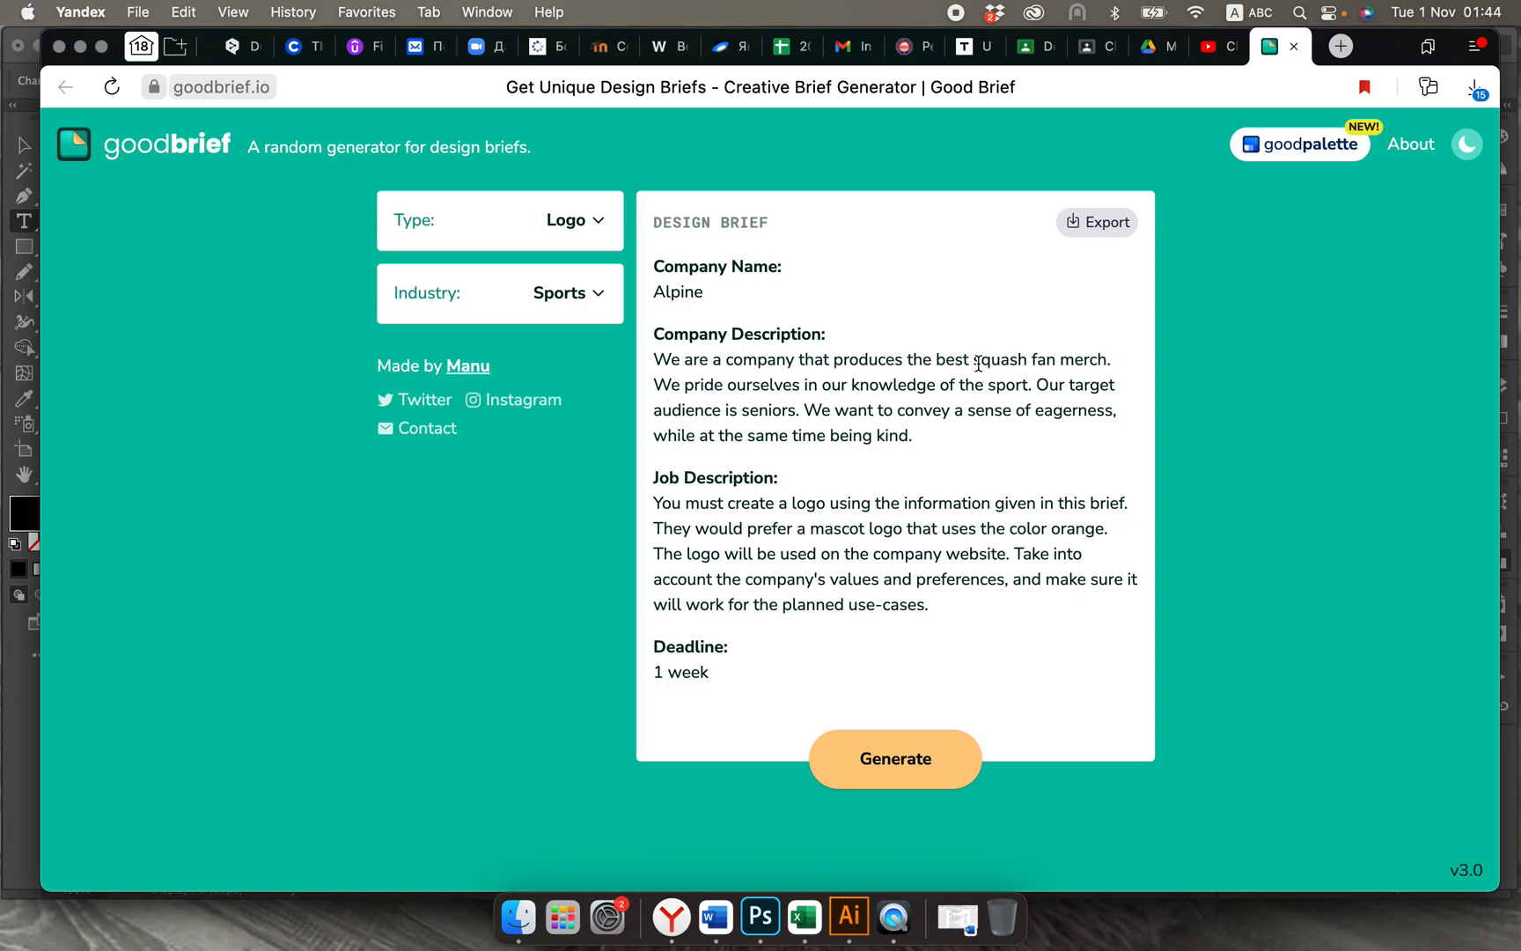
pyautogui.moveTo(974, 362); pyautogui.dragTo(1107, 361)
pyautogui.press('super+c')
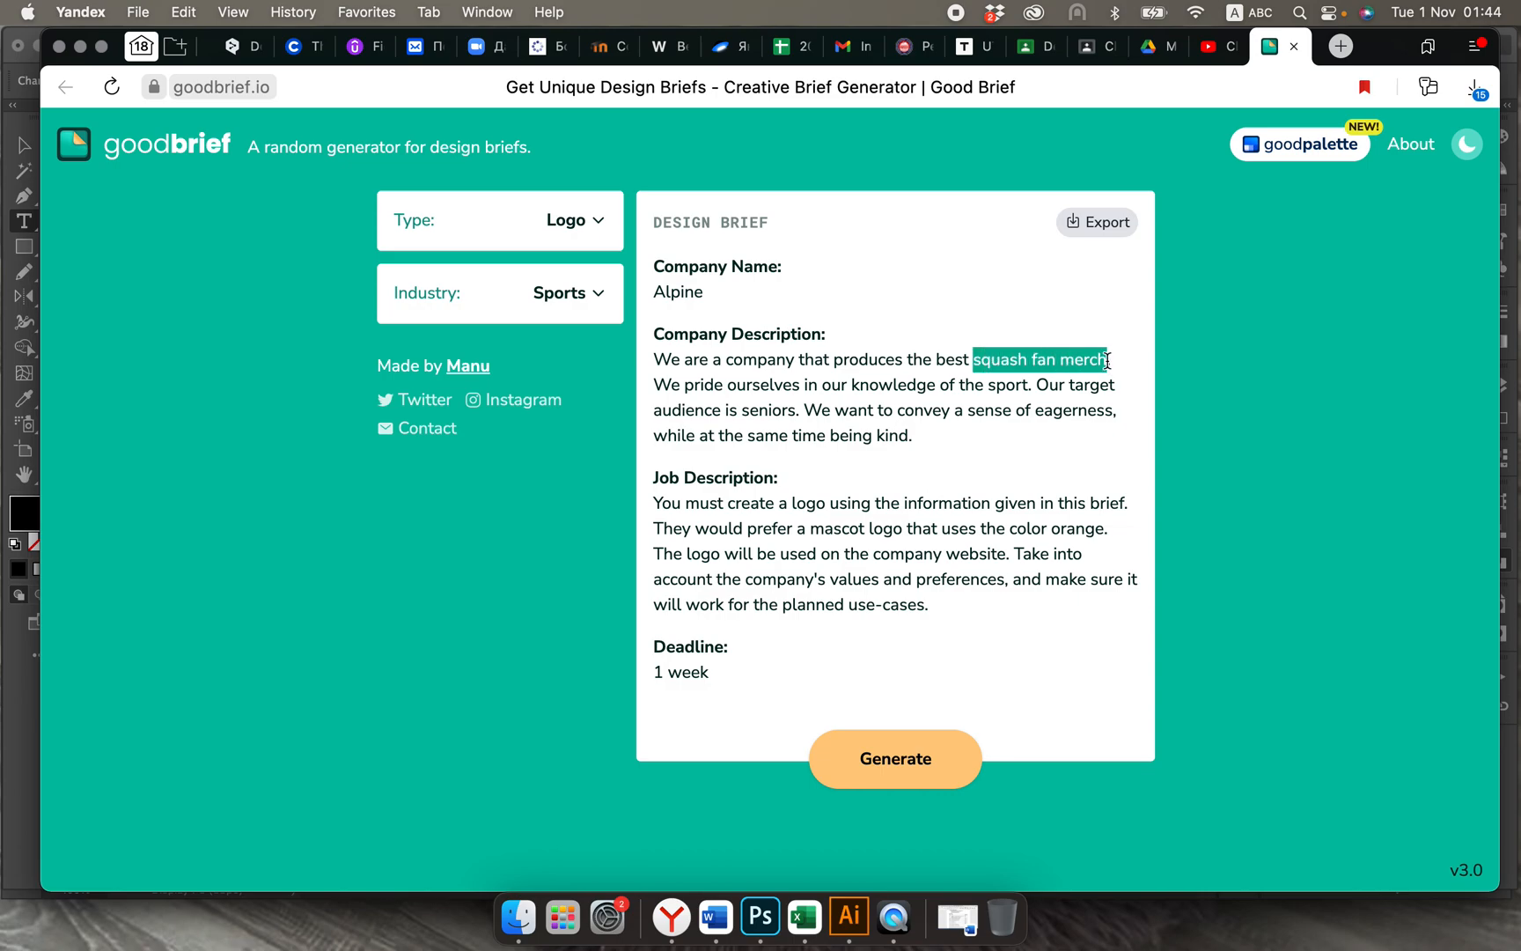
pyautogui.click(849, 918)
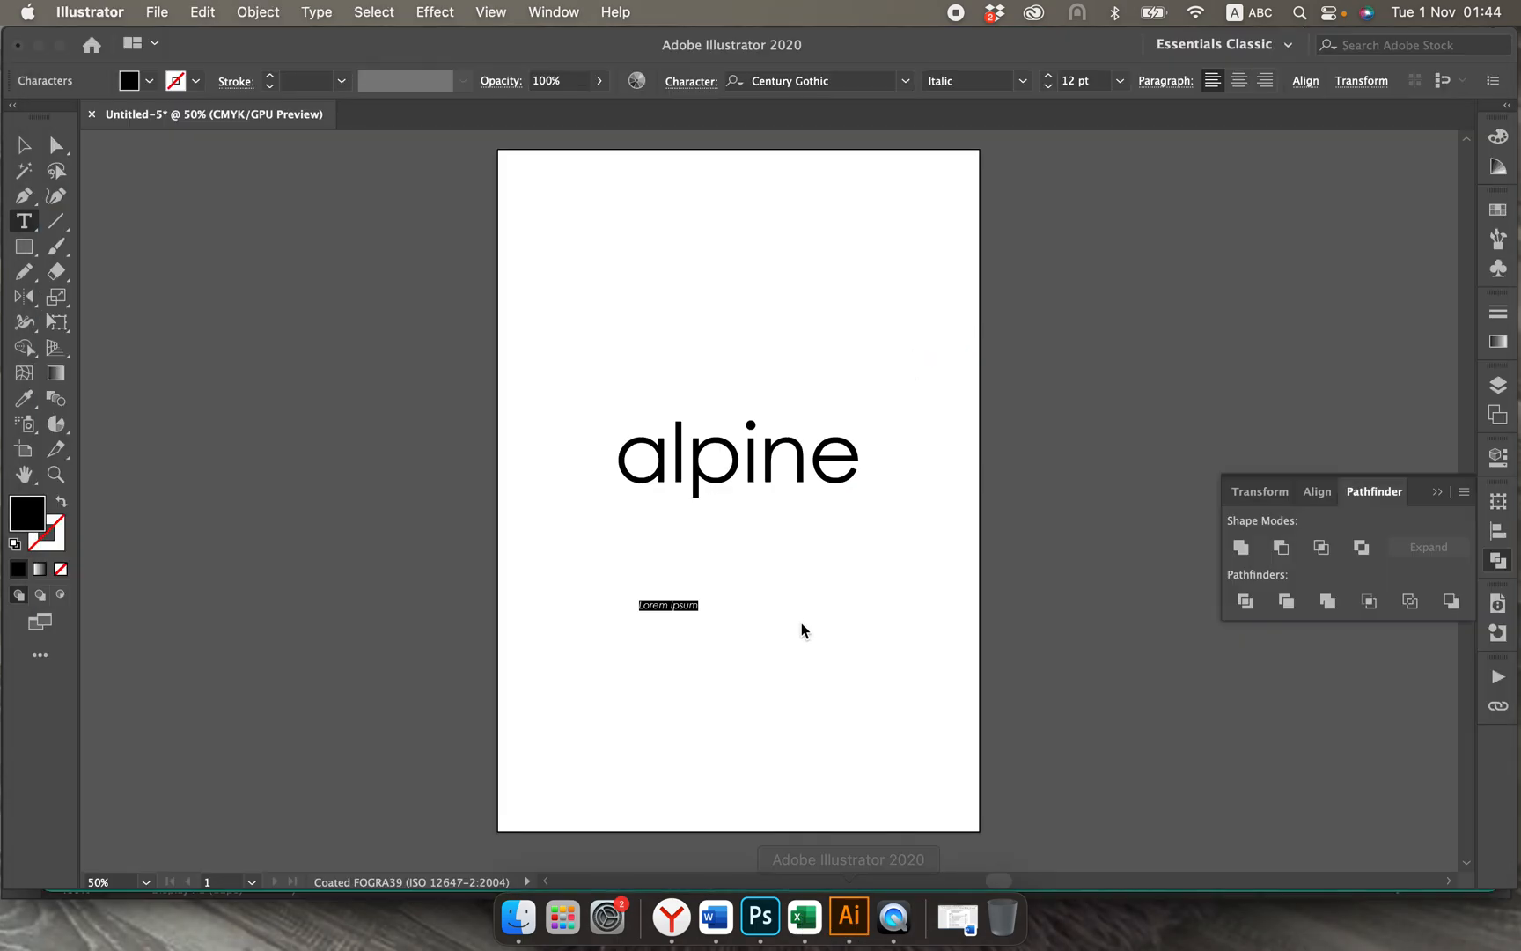
pyautogui.press('super+v')
pyautogui.click(20, 145)
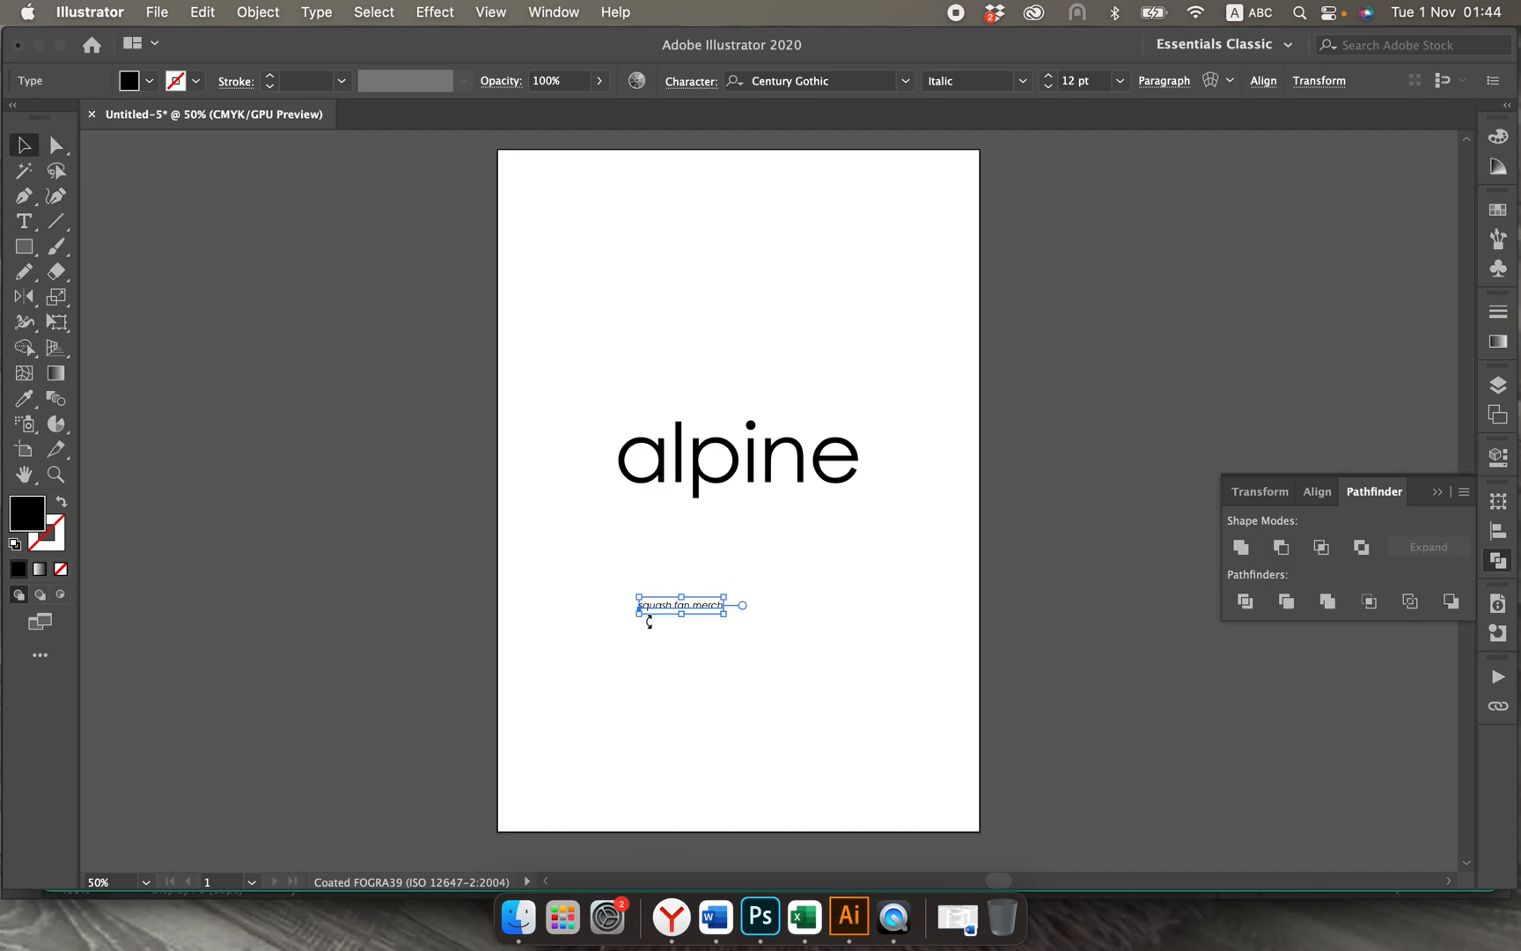
# Step: Enlarge the squash fan merch text to about 21.34 pt and place it under "alpine", between the p's descender and the e's outer edge
pyautogui.moveTo(703, 606); pyautogui.dragTo(866, 518)
pyautogui.click(850, 602)
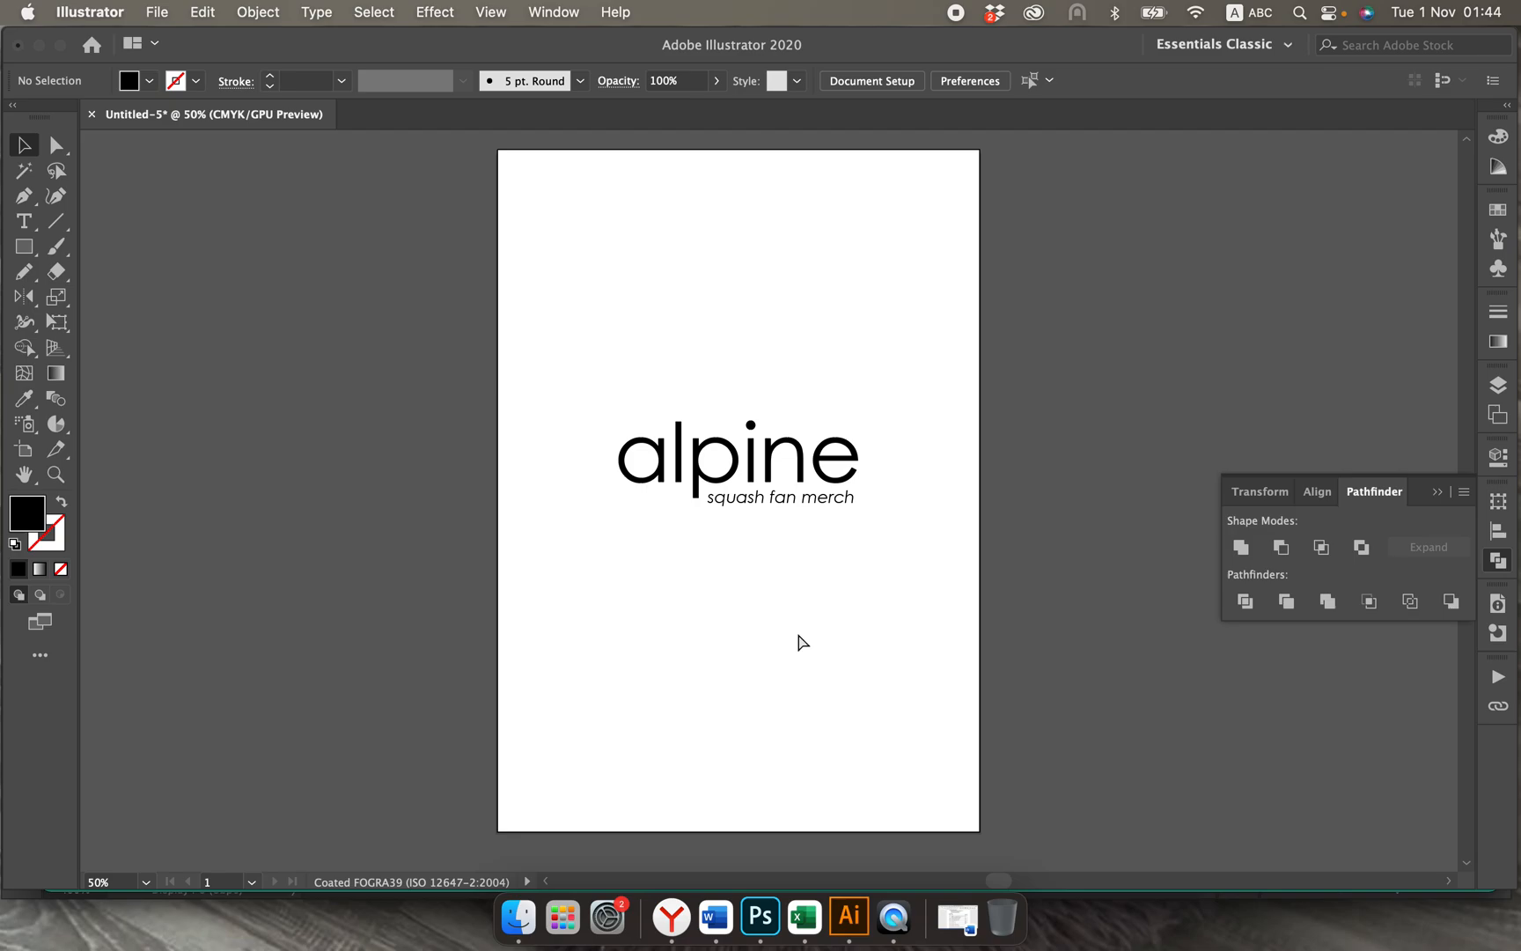
pyautogui.press('super+equal')
pyautogui.press('super+equal')
pyautogui.press('super+equal')
pyautogui.press('super+equal')
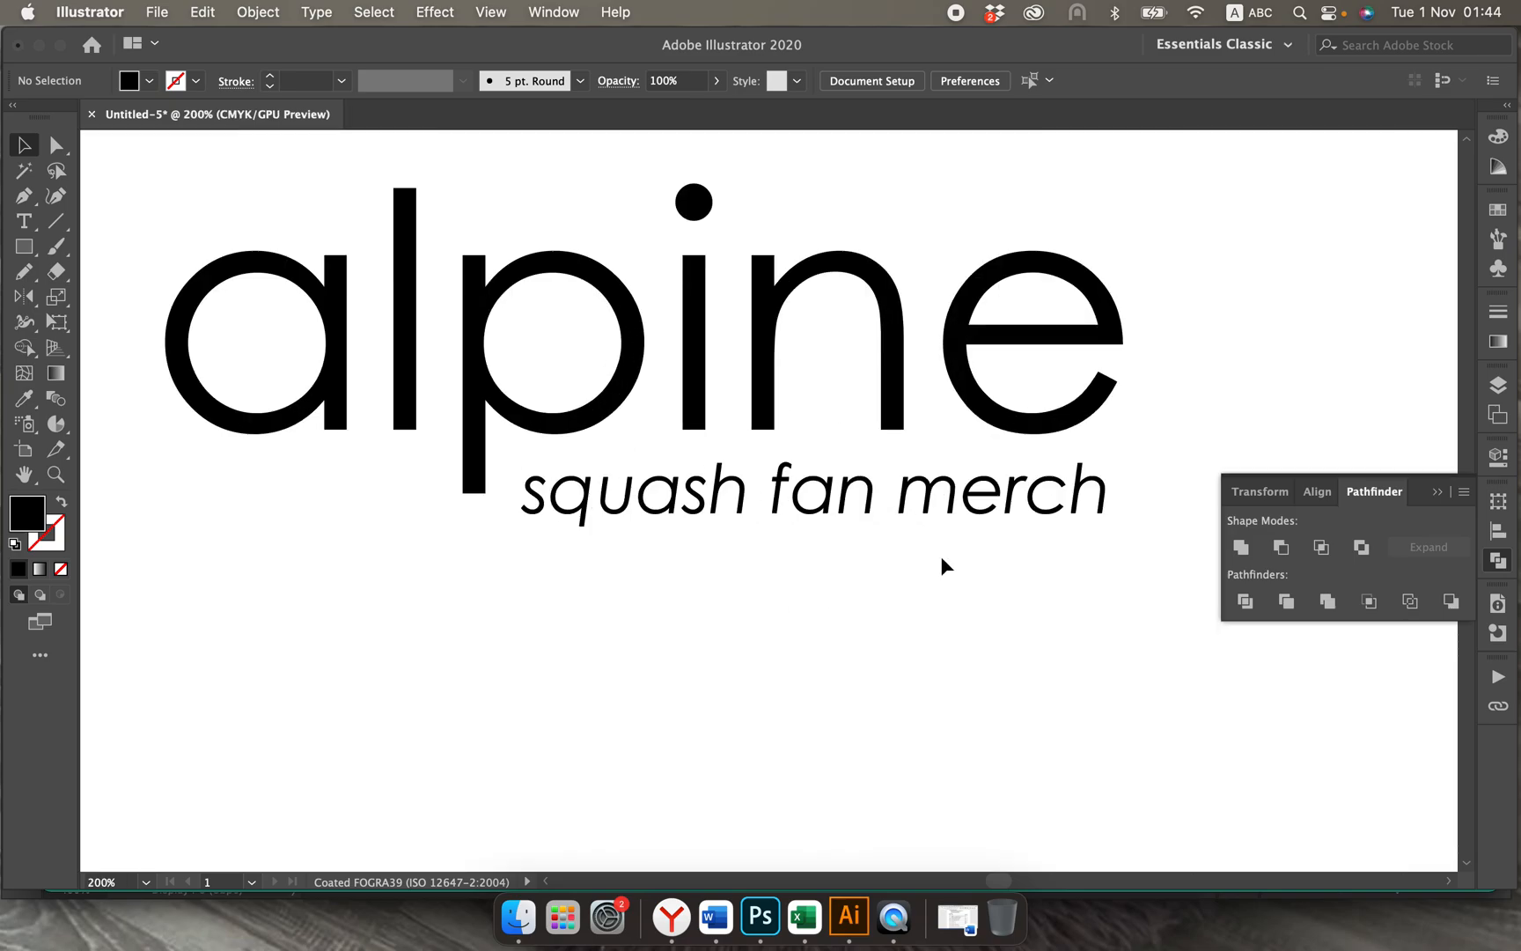
pyautogui.click(948, 500)
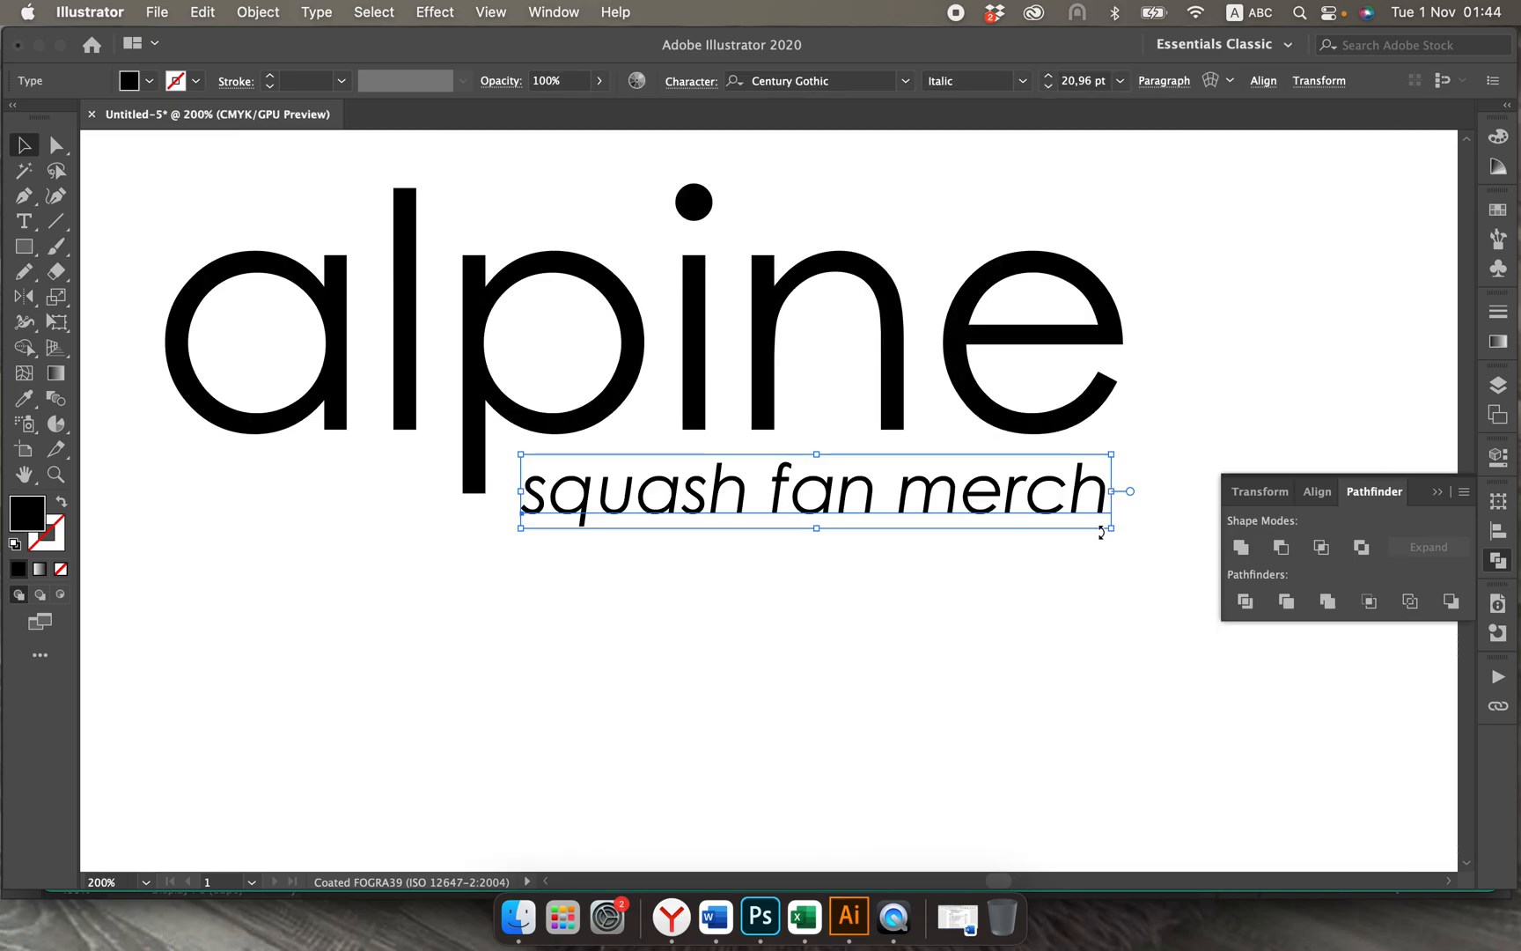
pyautogui.moveTo(1113, 531); pyautogui.dragTo(1122, 531)
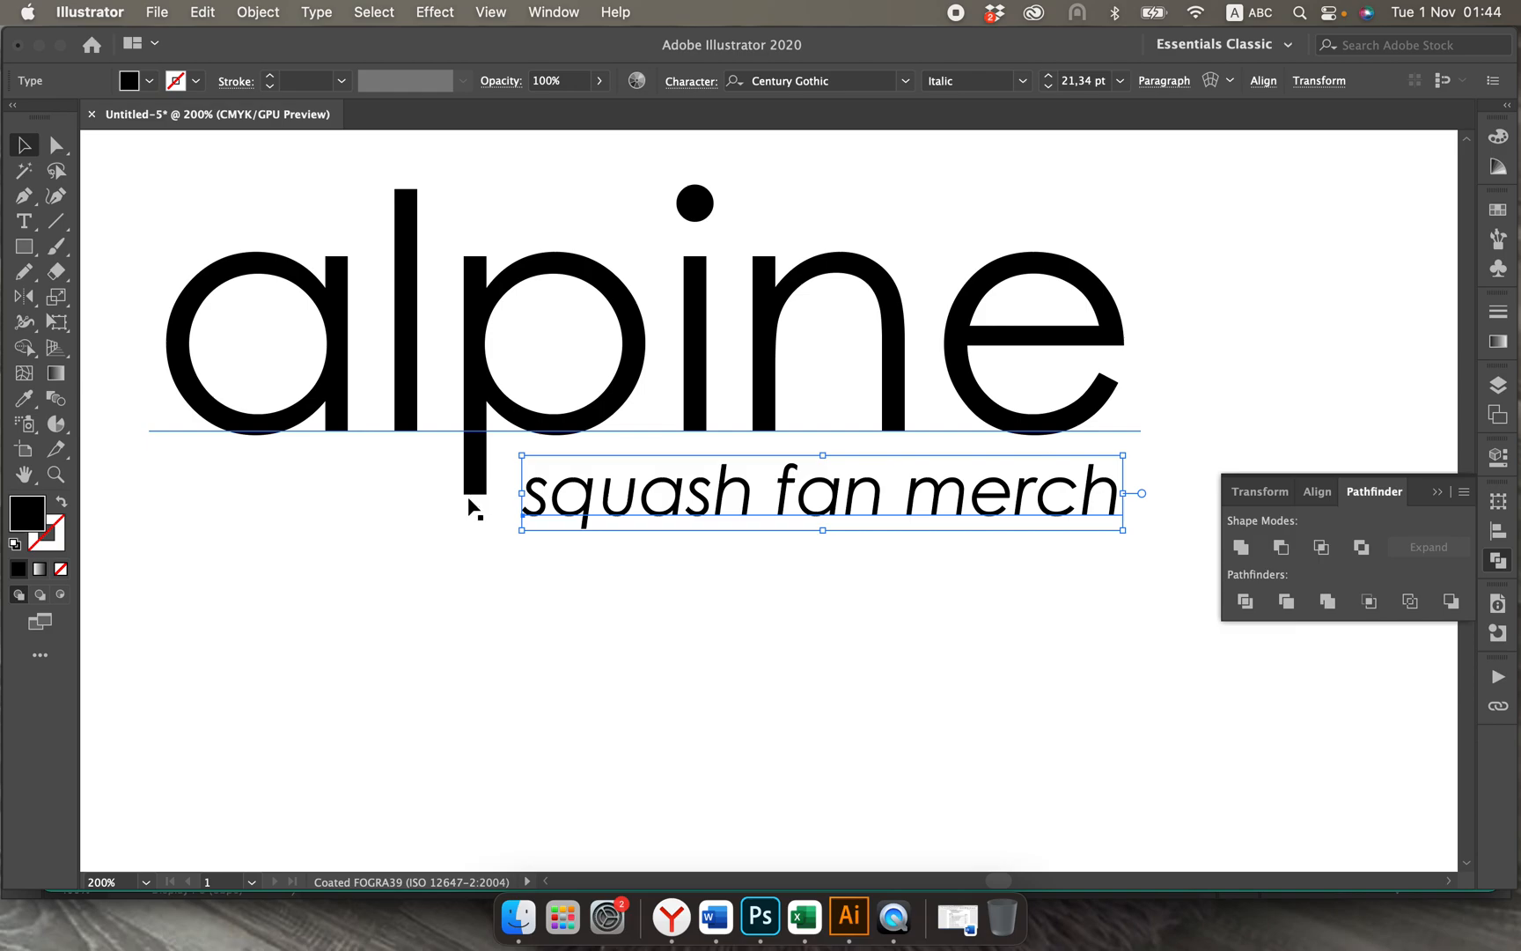
pyautogui.click(383, 558)
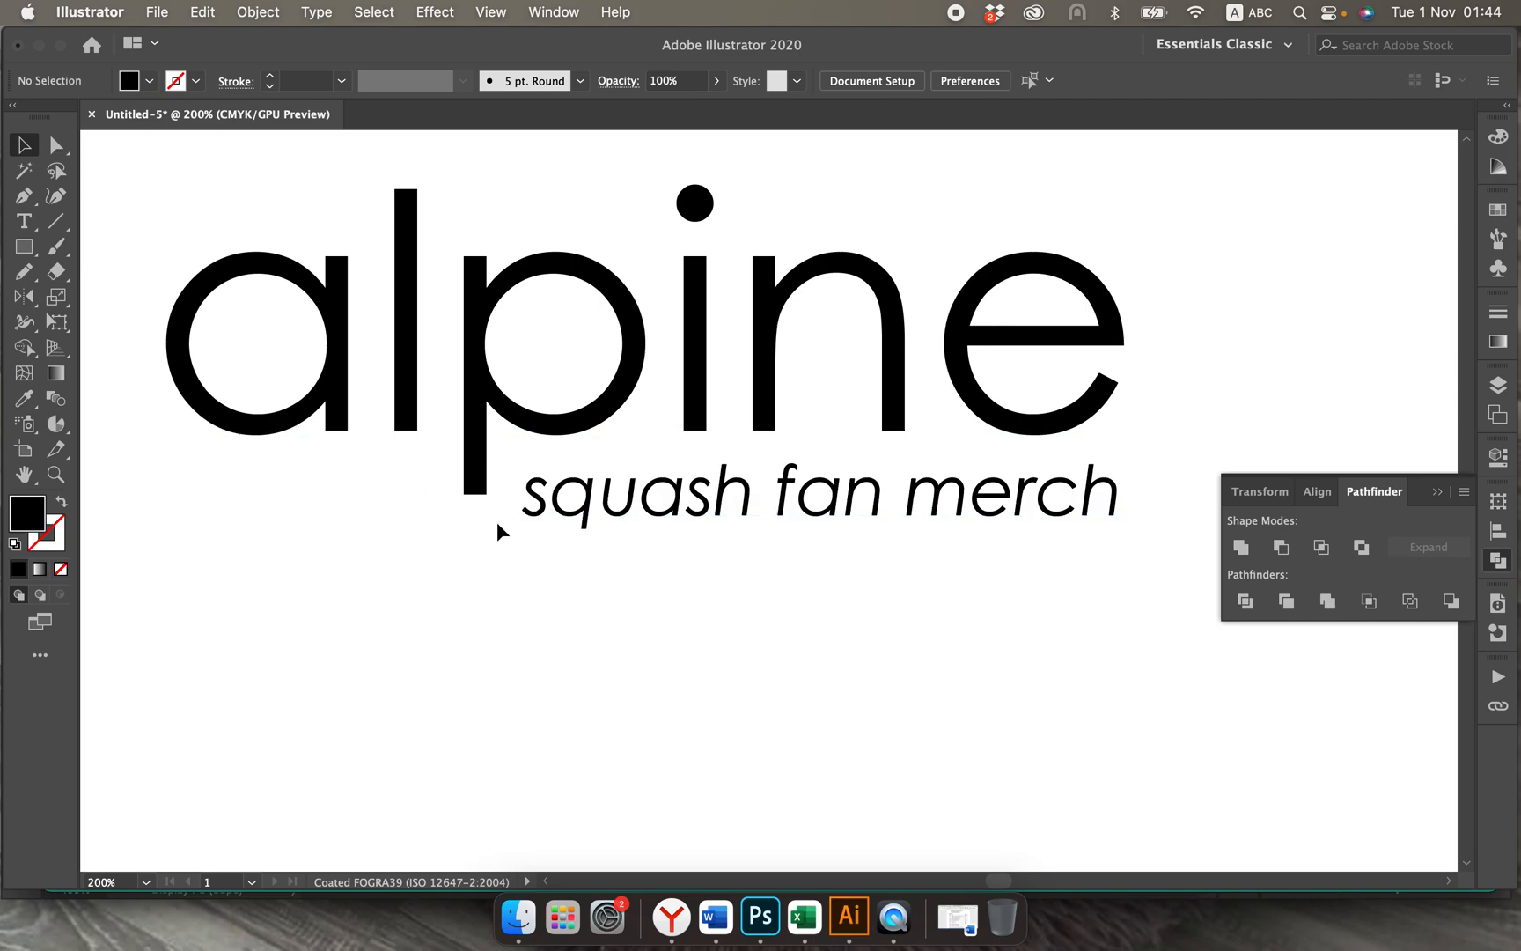
# Step: Try moving the squash fan merch text slightly up toward the alpine wordmark, and undo the move
pyautogui.scroll(1, 497, 522)
pyautogui.hscroll(-1, 497, 522)
pyautogui.click(622, 509)
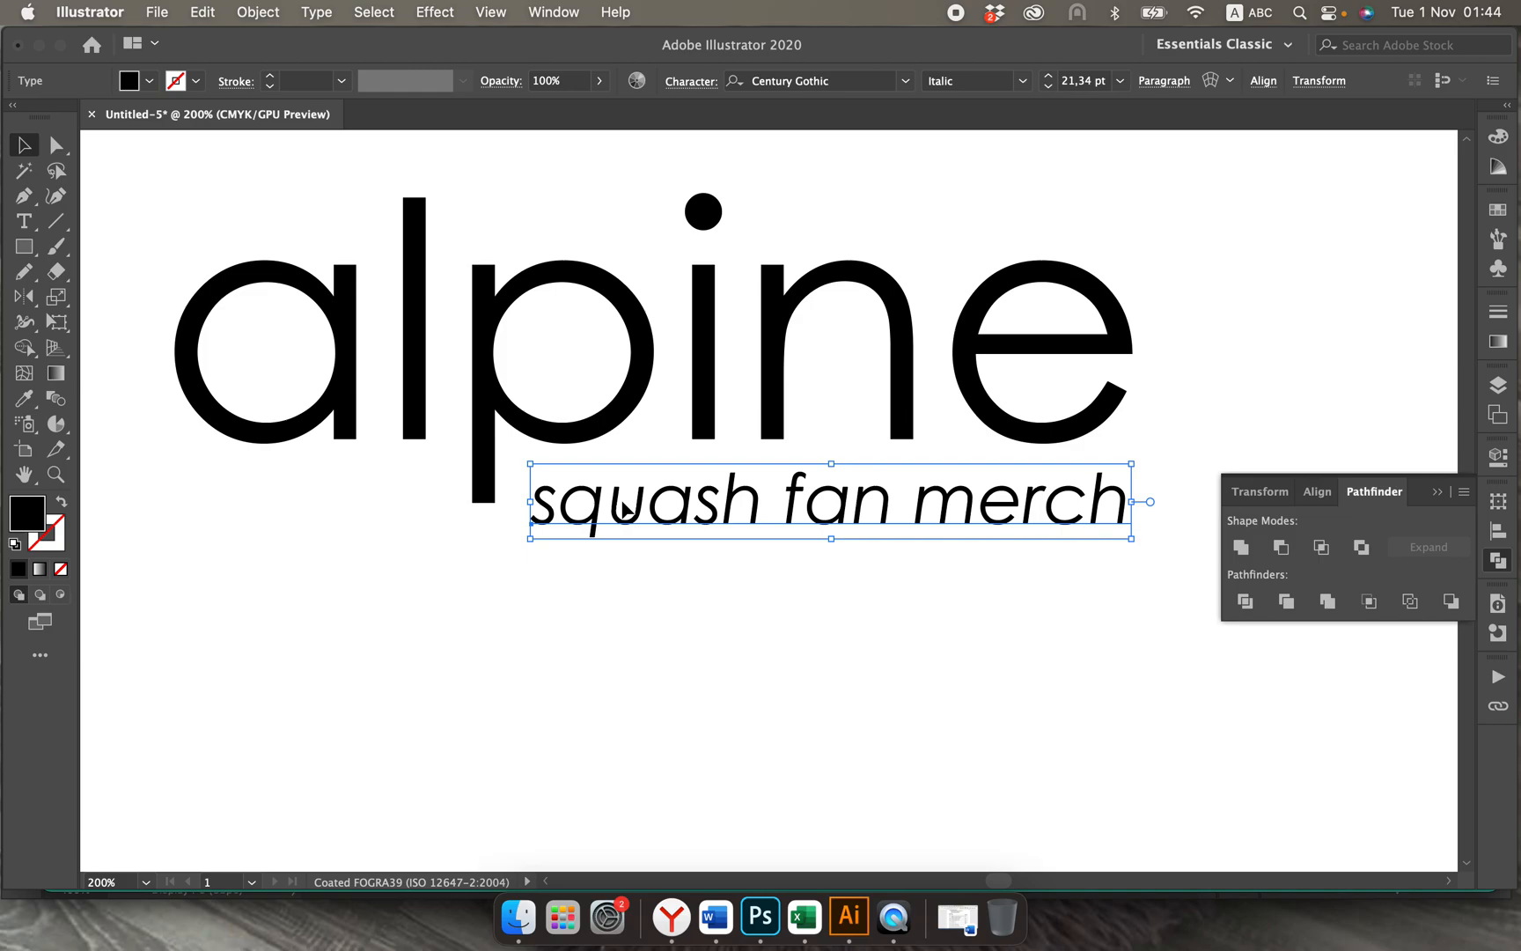
pyautogui.moveTo(623, 509); pyautogui.dragTo(623, 500)
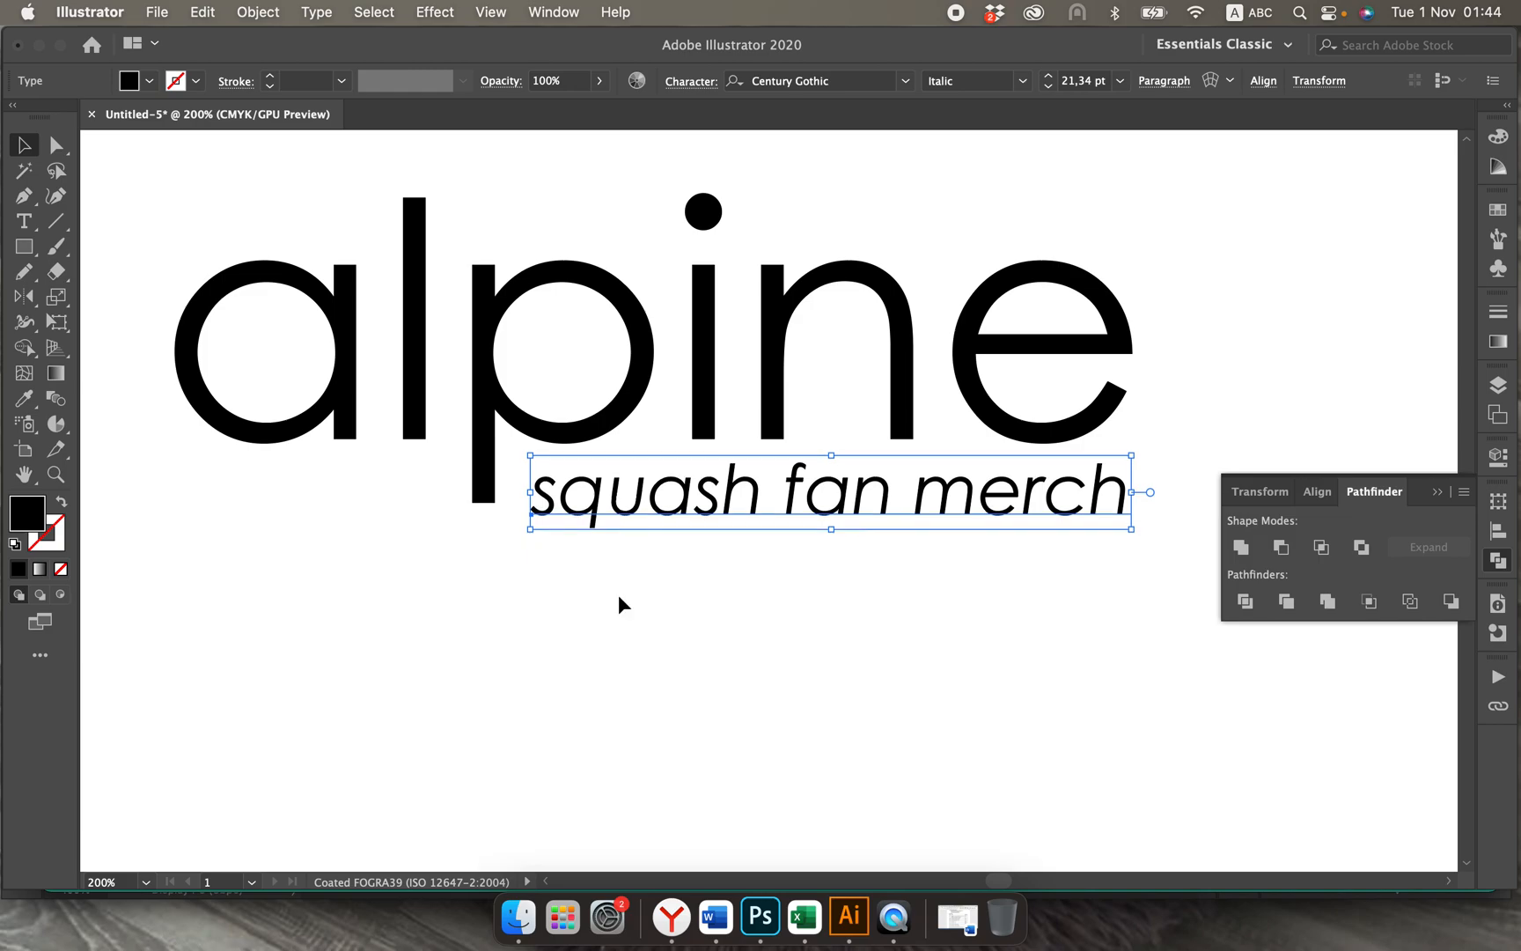
pyautogui.click(617, 639)
pyautogui.click(627, 504)
pyautogui.press('super+z')
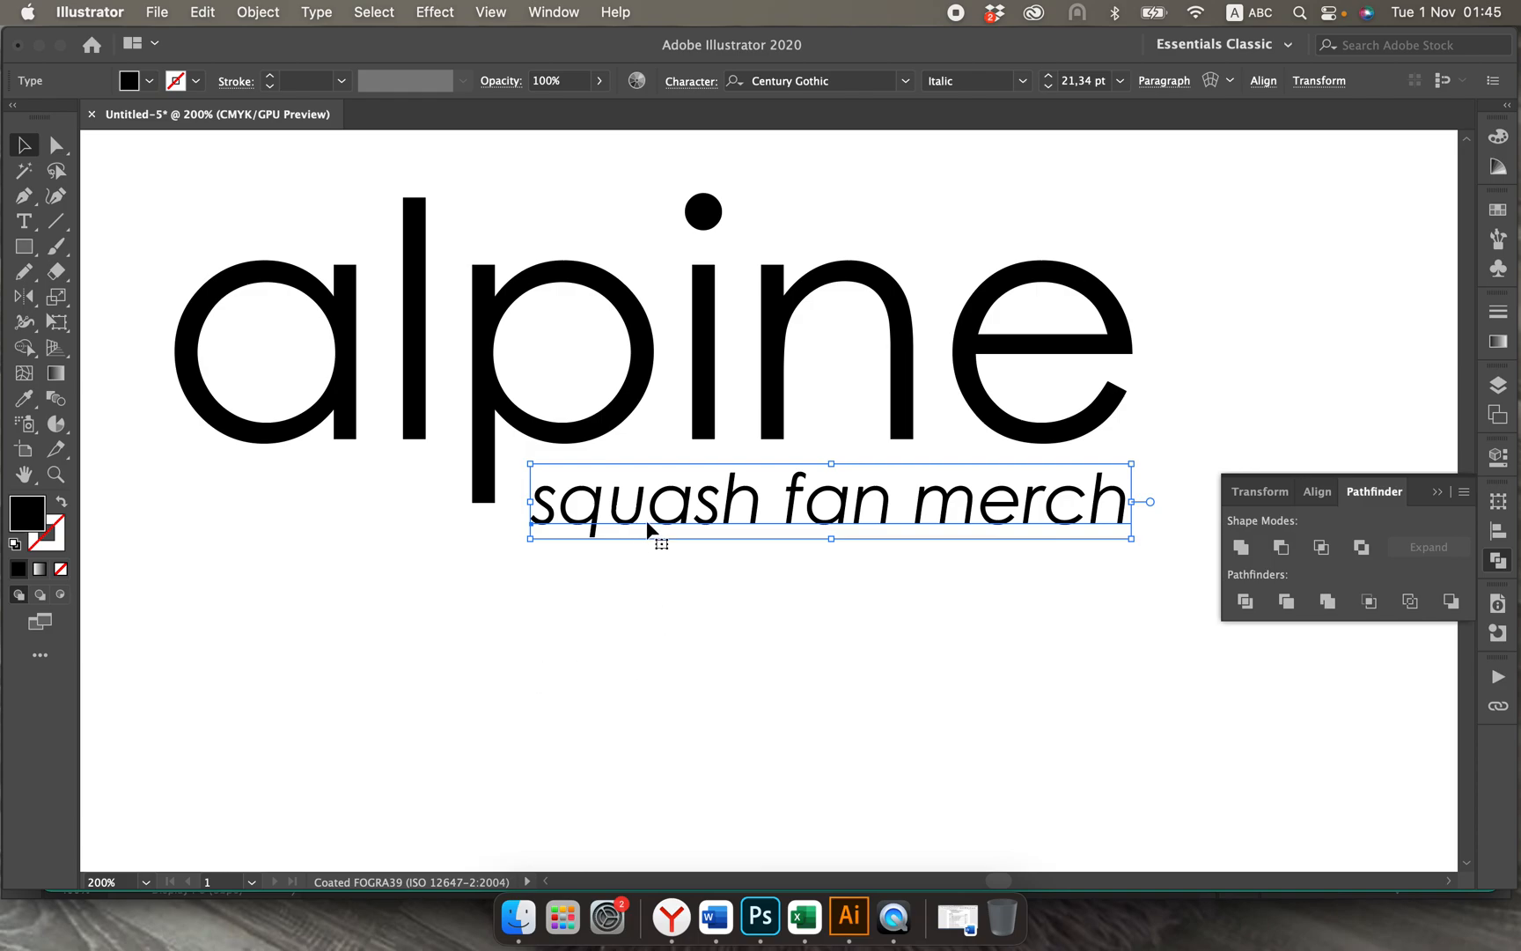
# Step: Try enlarging the squash fan merch text to about 33.66 pt, spanning nearly the full width of the alpine wordmark
pyautogui.hscroll(-5, 644, 558)
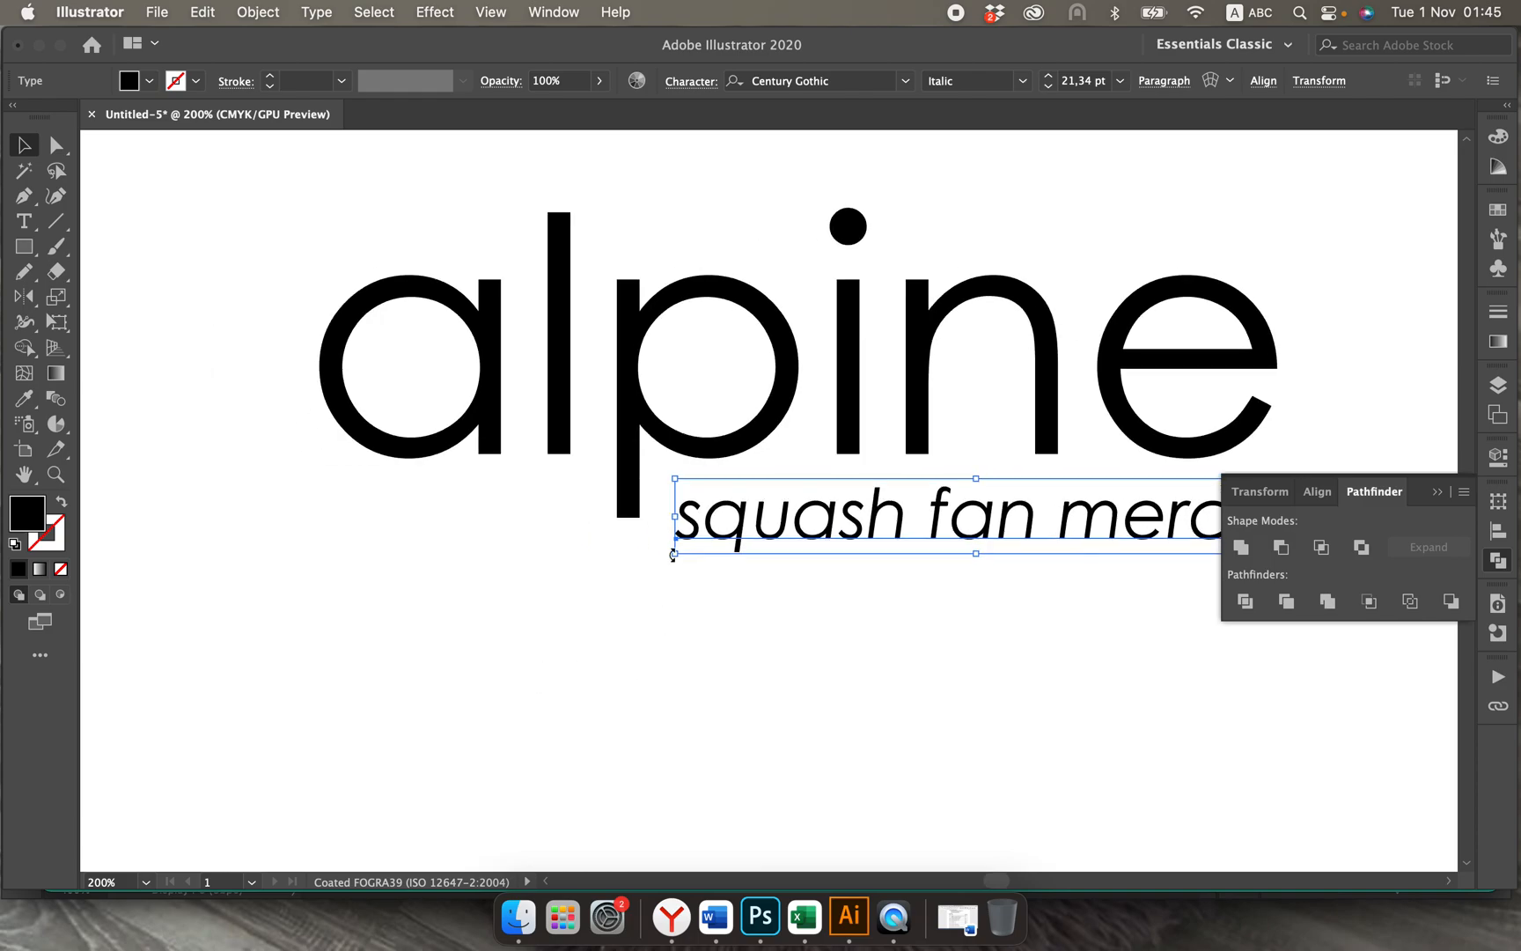
pyautogui.hscroll(2, 674, 553)
pyautogui.scroll(-1, 675, 553)
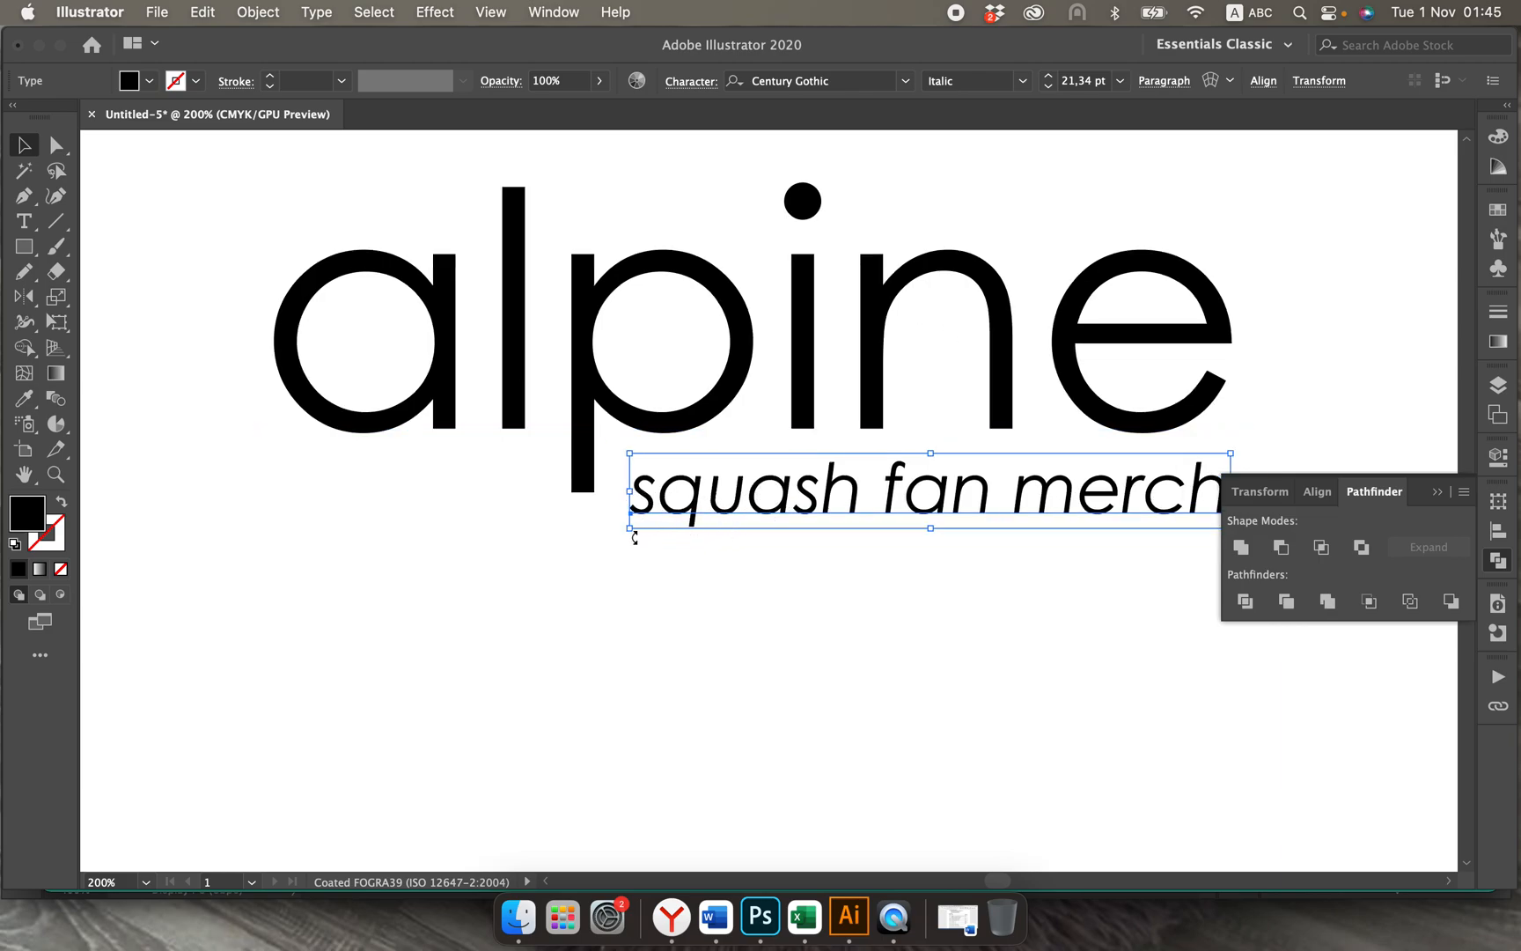
pyautogui.moveTo(630, 529); pyautogui.dragTo(285, 600)
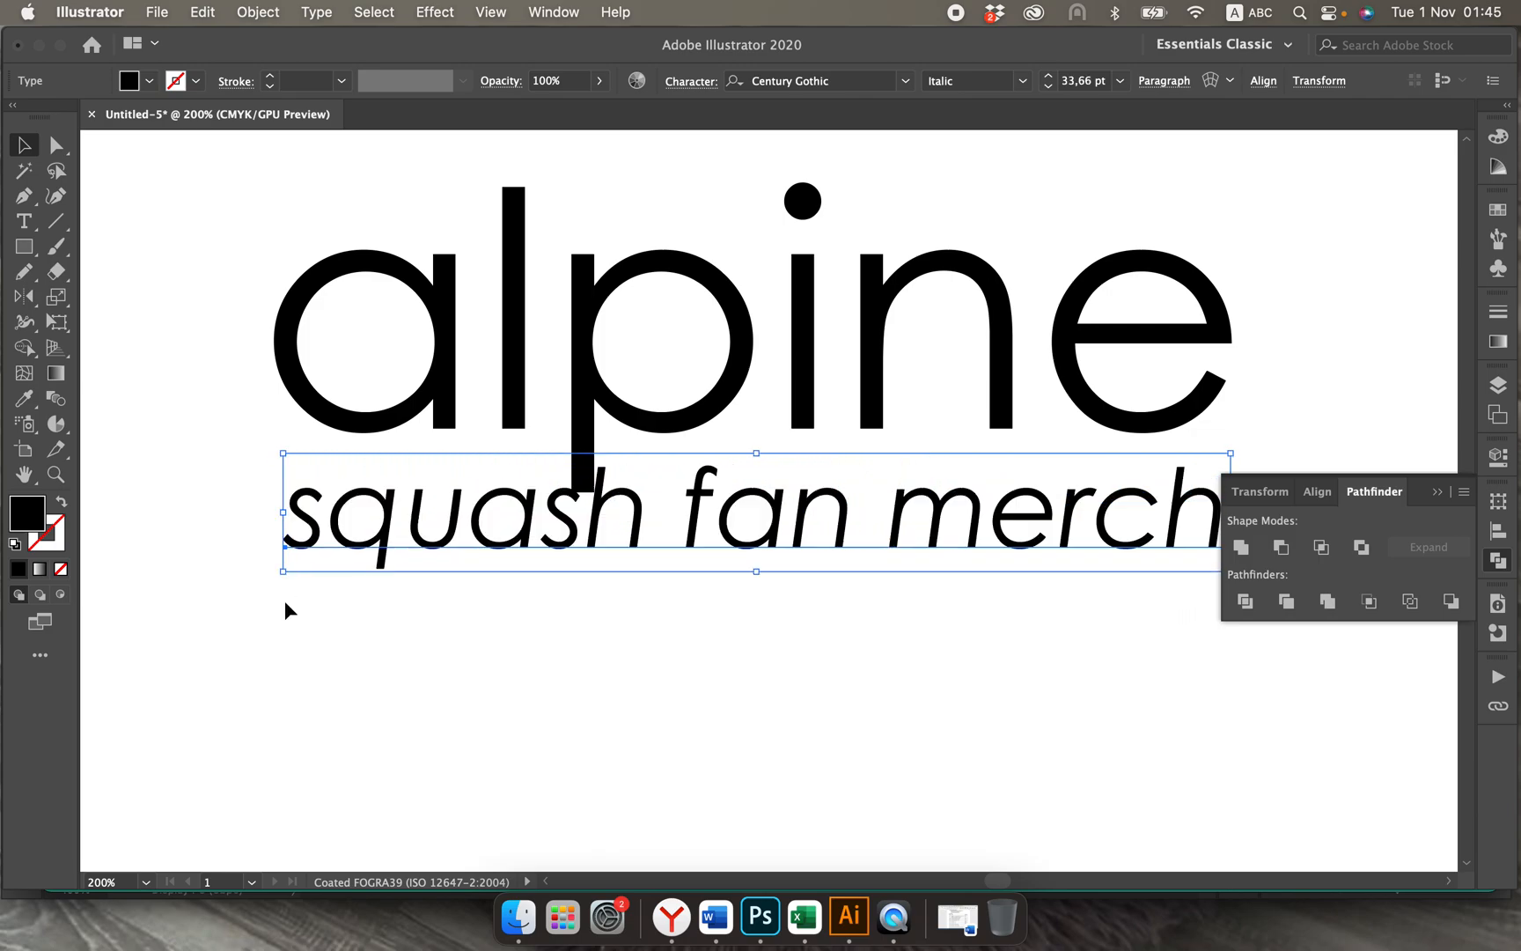
pyautogui.click(729, 699)
pyautogui.hscroll(5, 729, 695)
pyautogui.scroll(-3, 730, 696)
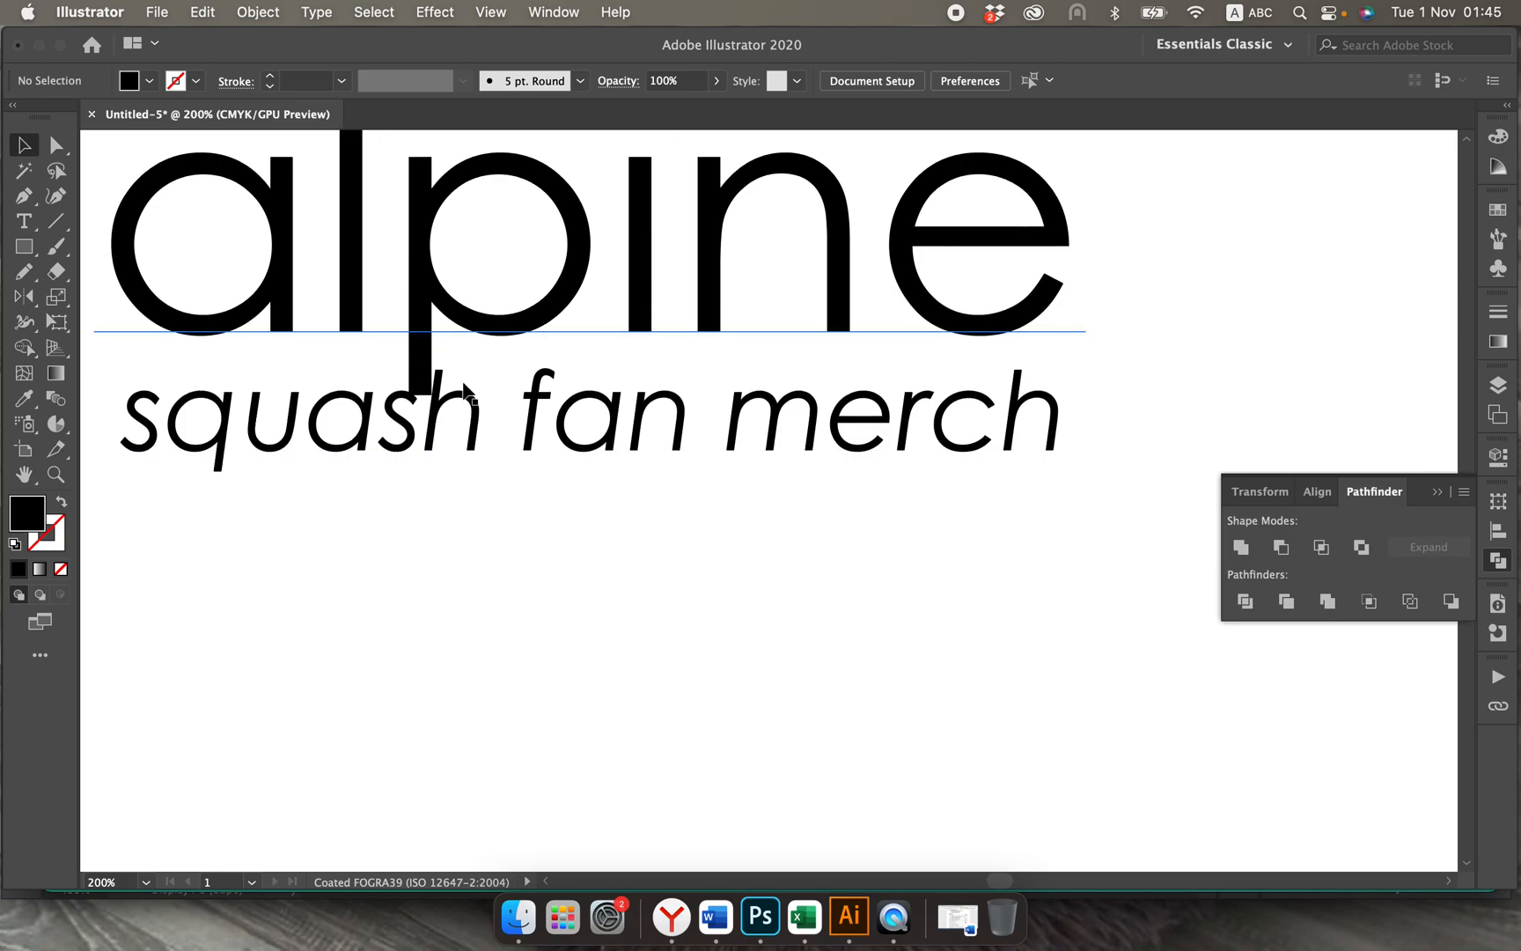
pyautogui.hscroll(-3, 499, 486)
pyautogui.scroll(2, 499, 486)
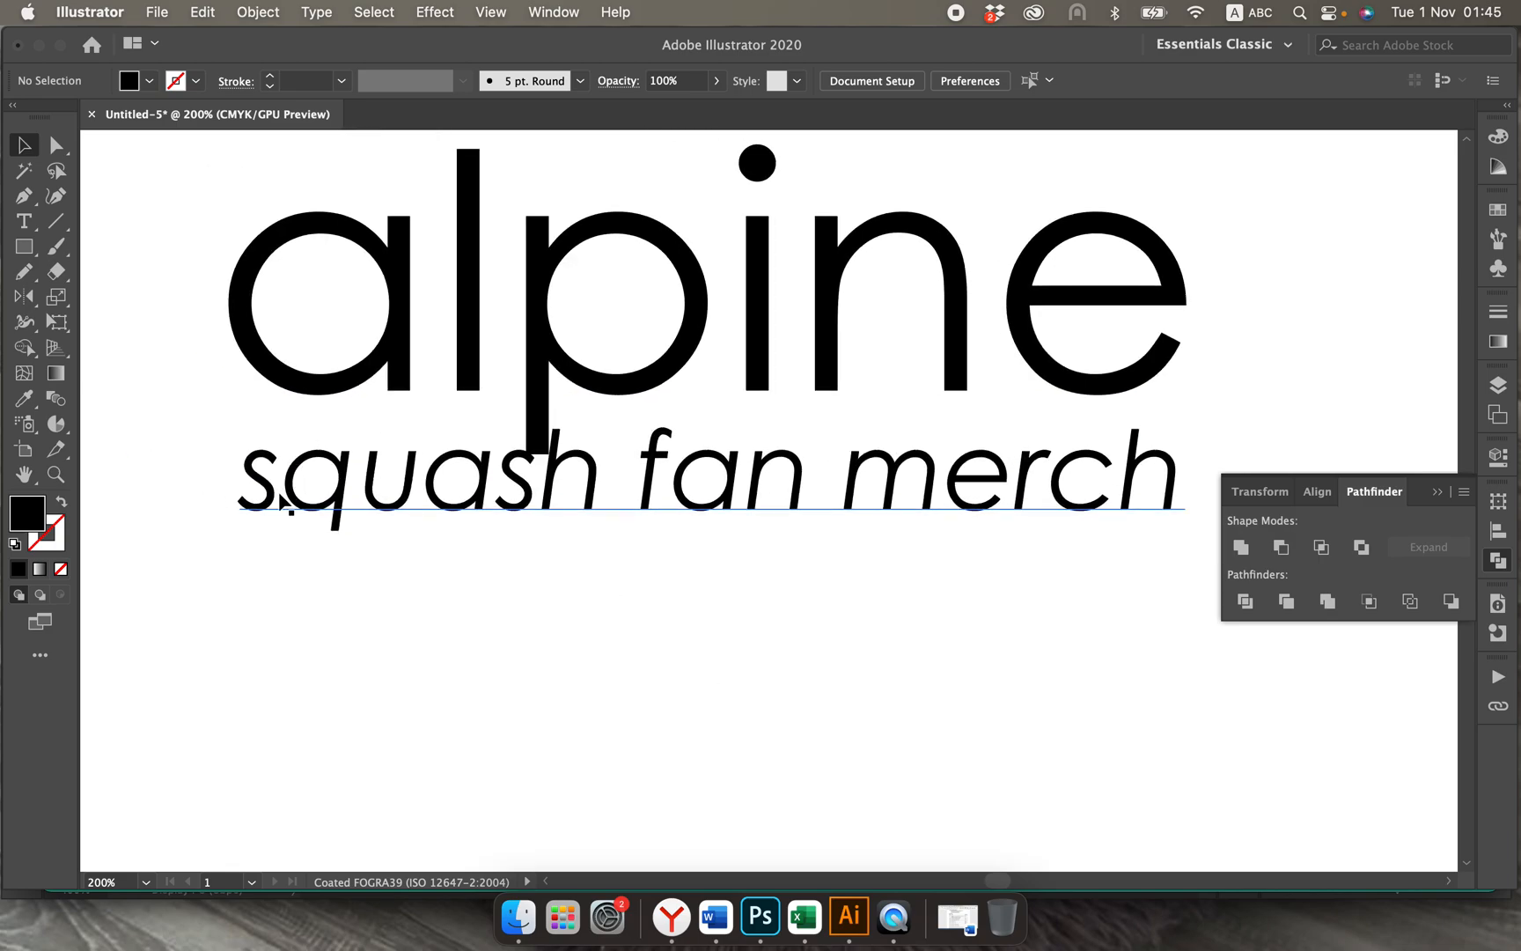
# Step: Reduce the squash fan merch text to about 21.63 pt, keeping its end aligned with the e and clearing the p's descender
pyautogui.click(246, 502)
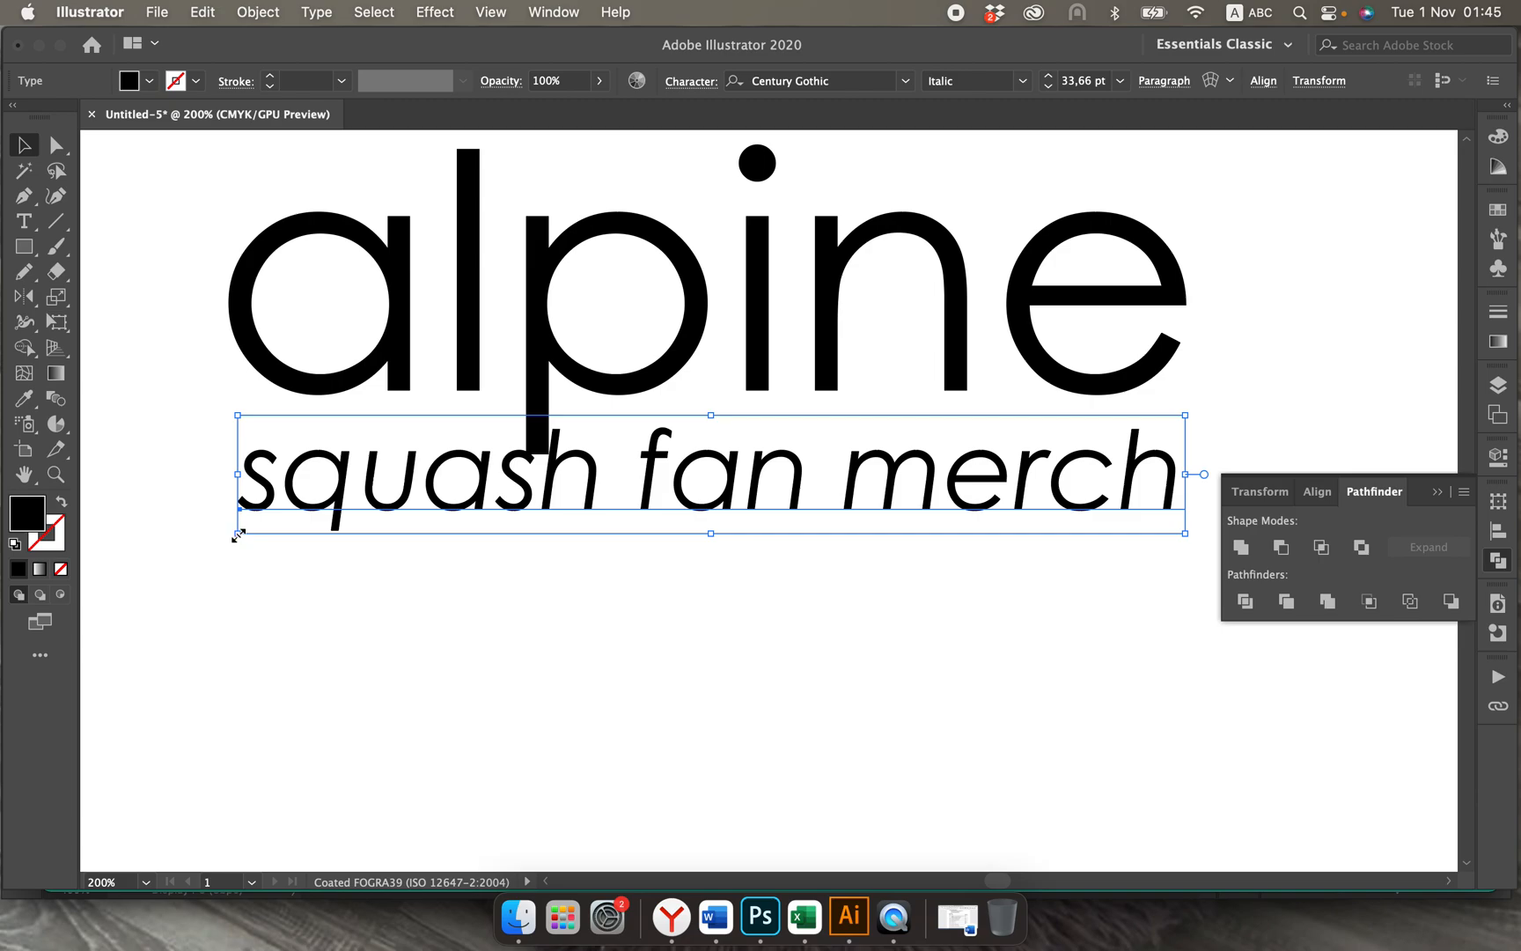
pyautogui.moveTo(237, 534); pyautogui.dragTo(324, 494)
pyautogui.click(574, 655)
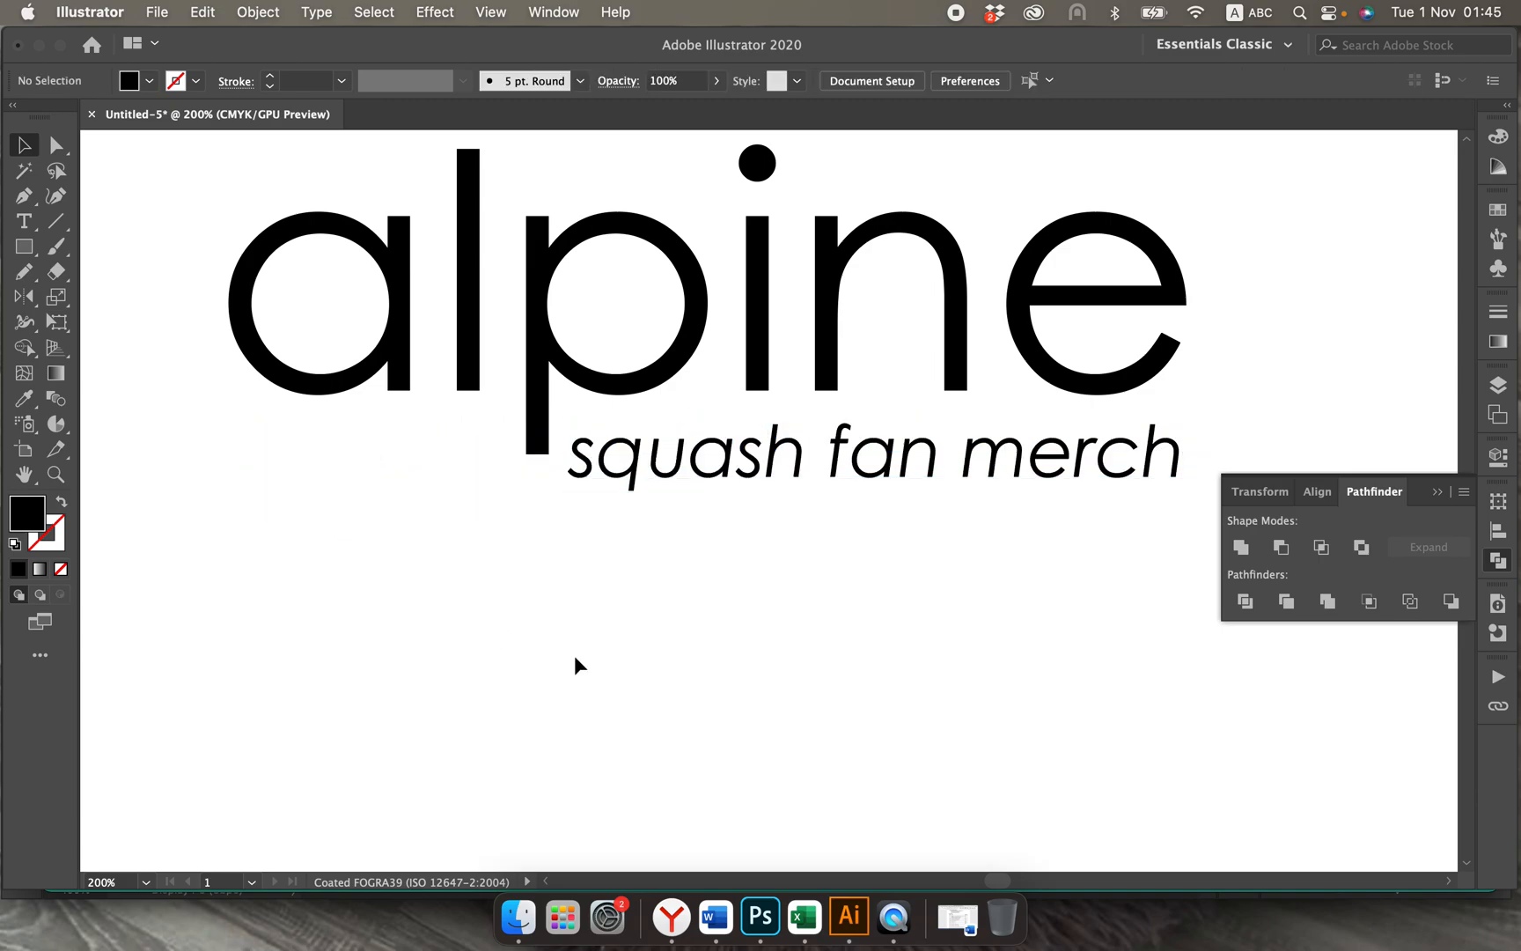
pyautogui.click(576, 480)
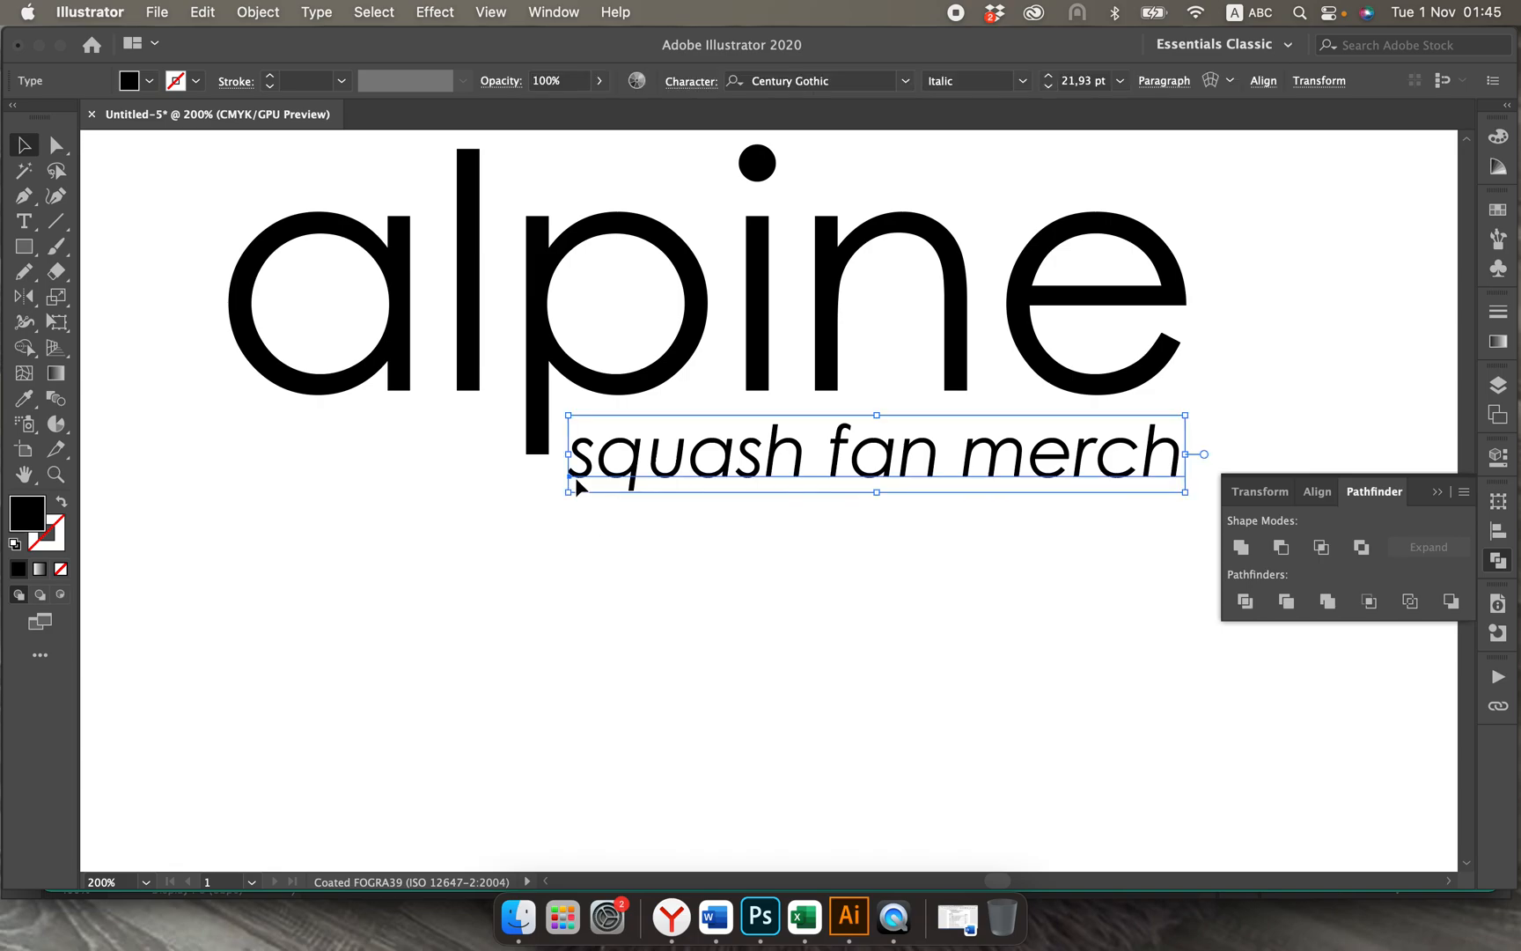
pyautogui.moveTo(573, 490); pyautogui.dragTo(576, 491)
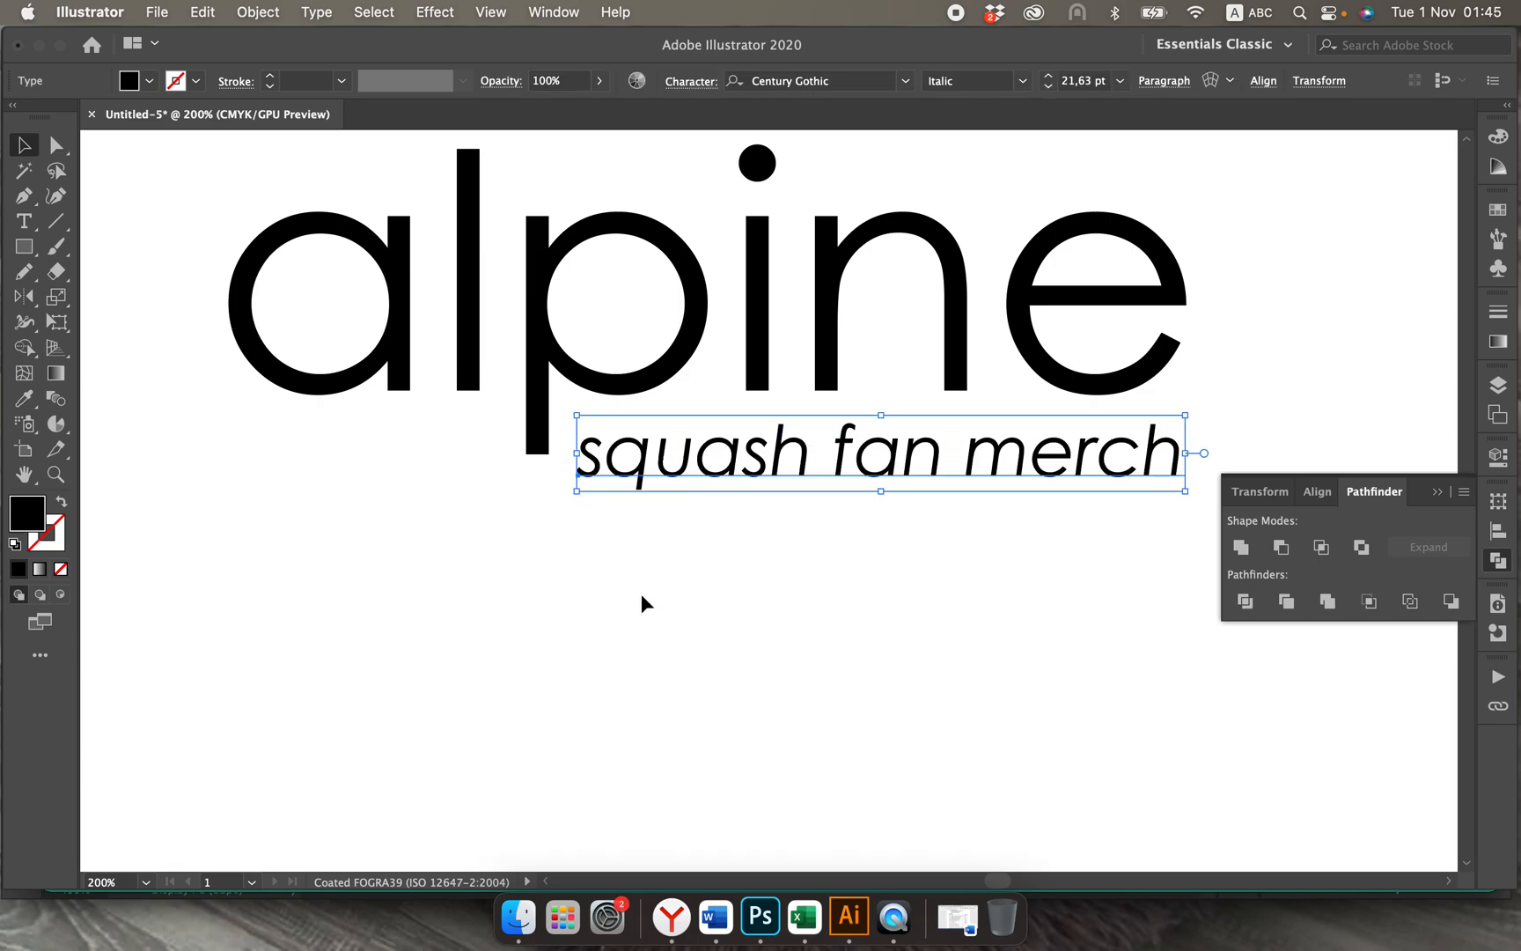
pyautogui.click(642, 594)
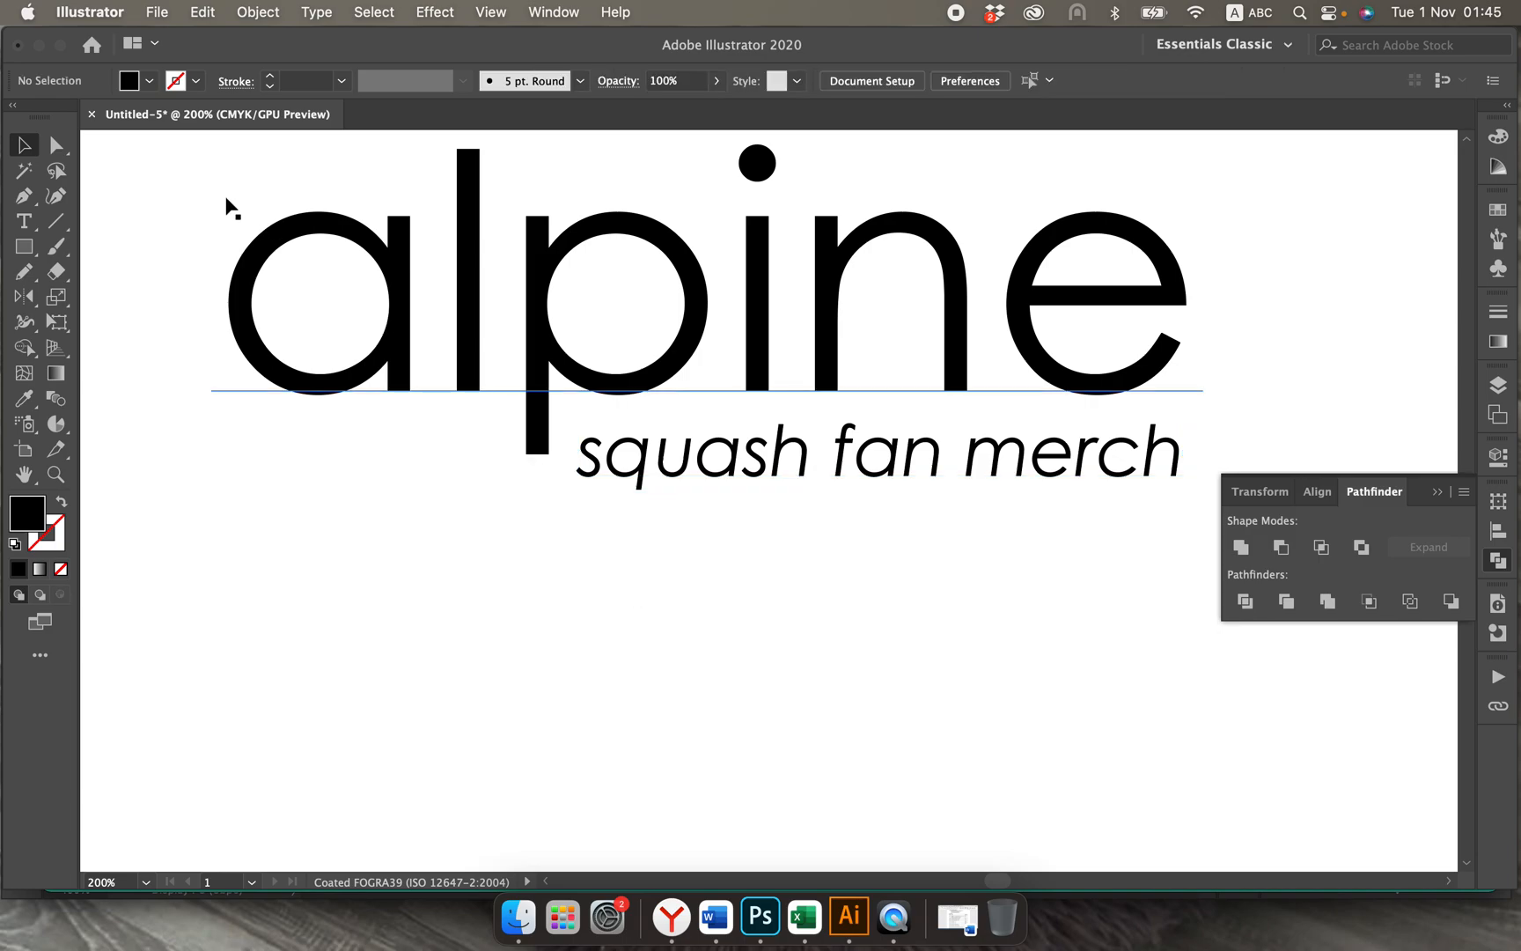
pyautogui.moveTo(225, 200); pyautogui.dragTo(784, 387)
pyautogui.click(606, 379)
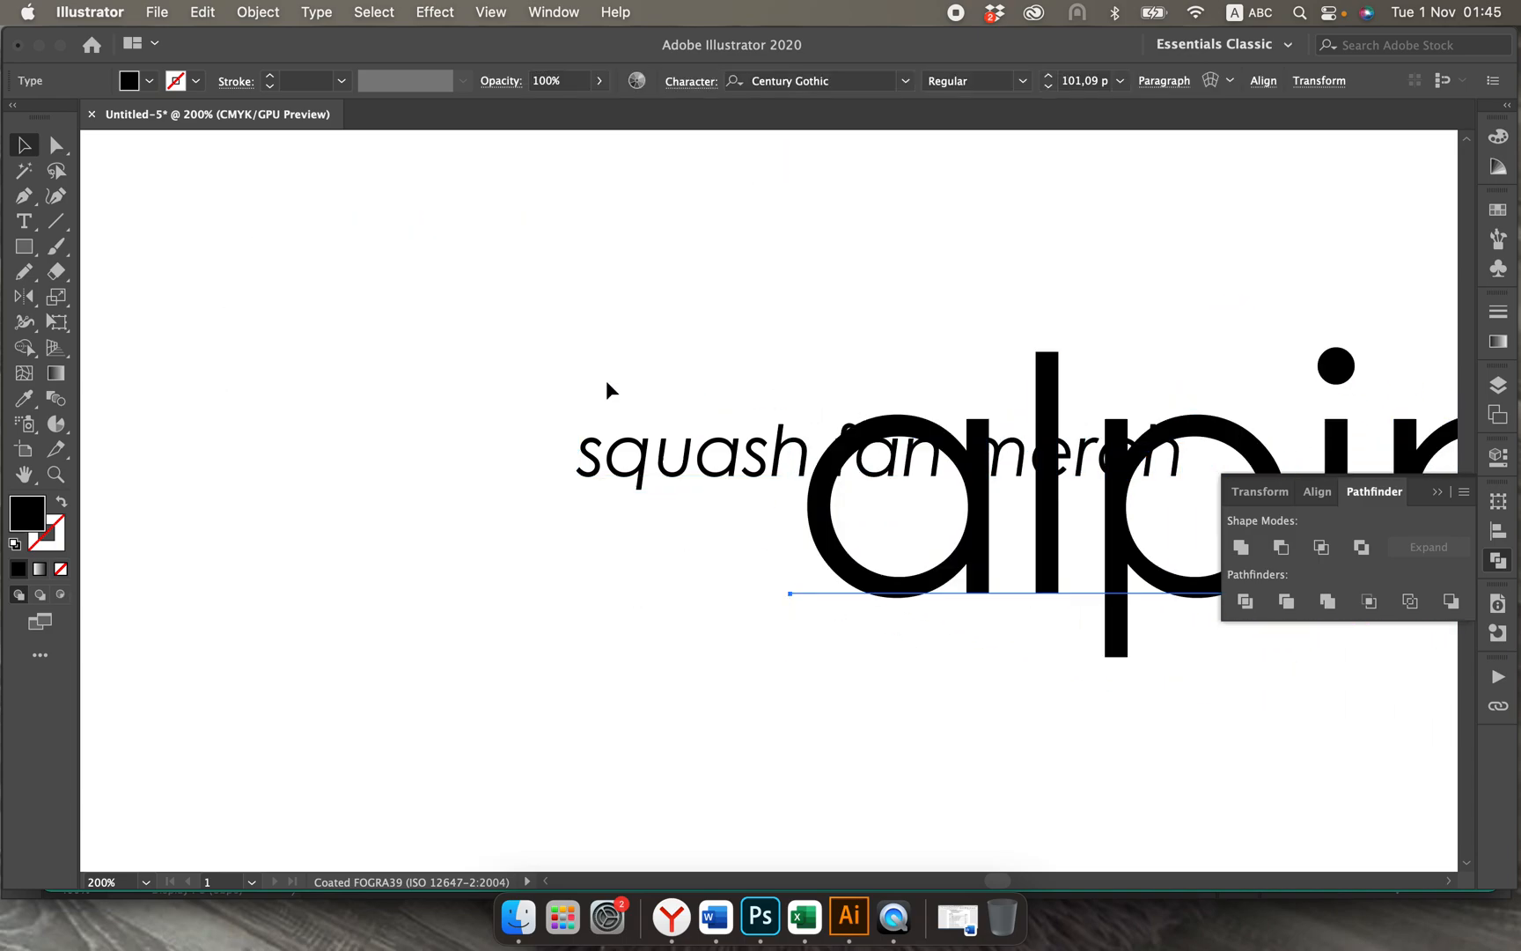
pyautogui.press('super+z')
pyautogui.click(618, 622)
pyautogui.press('super+minus')
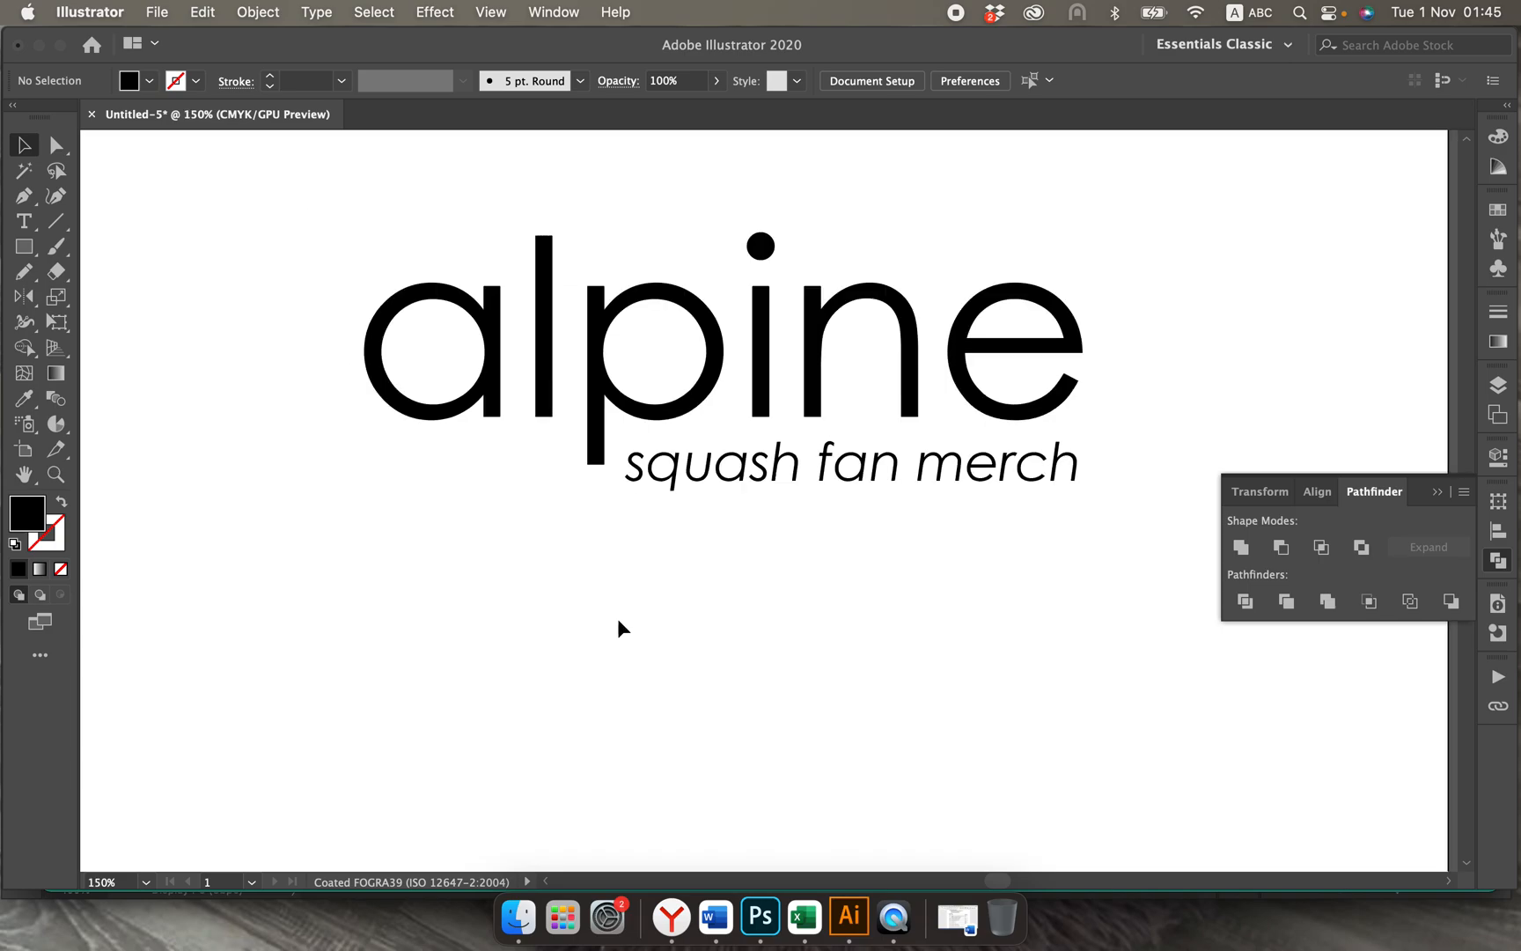
pyautogui.moveTo(443, 283); pyautogui.dragTo(1029, 500)
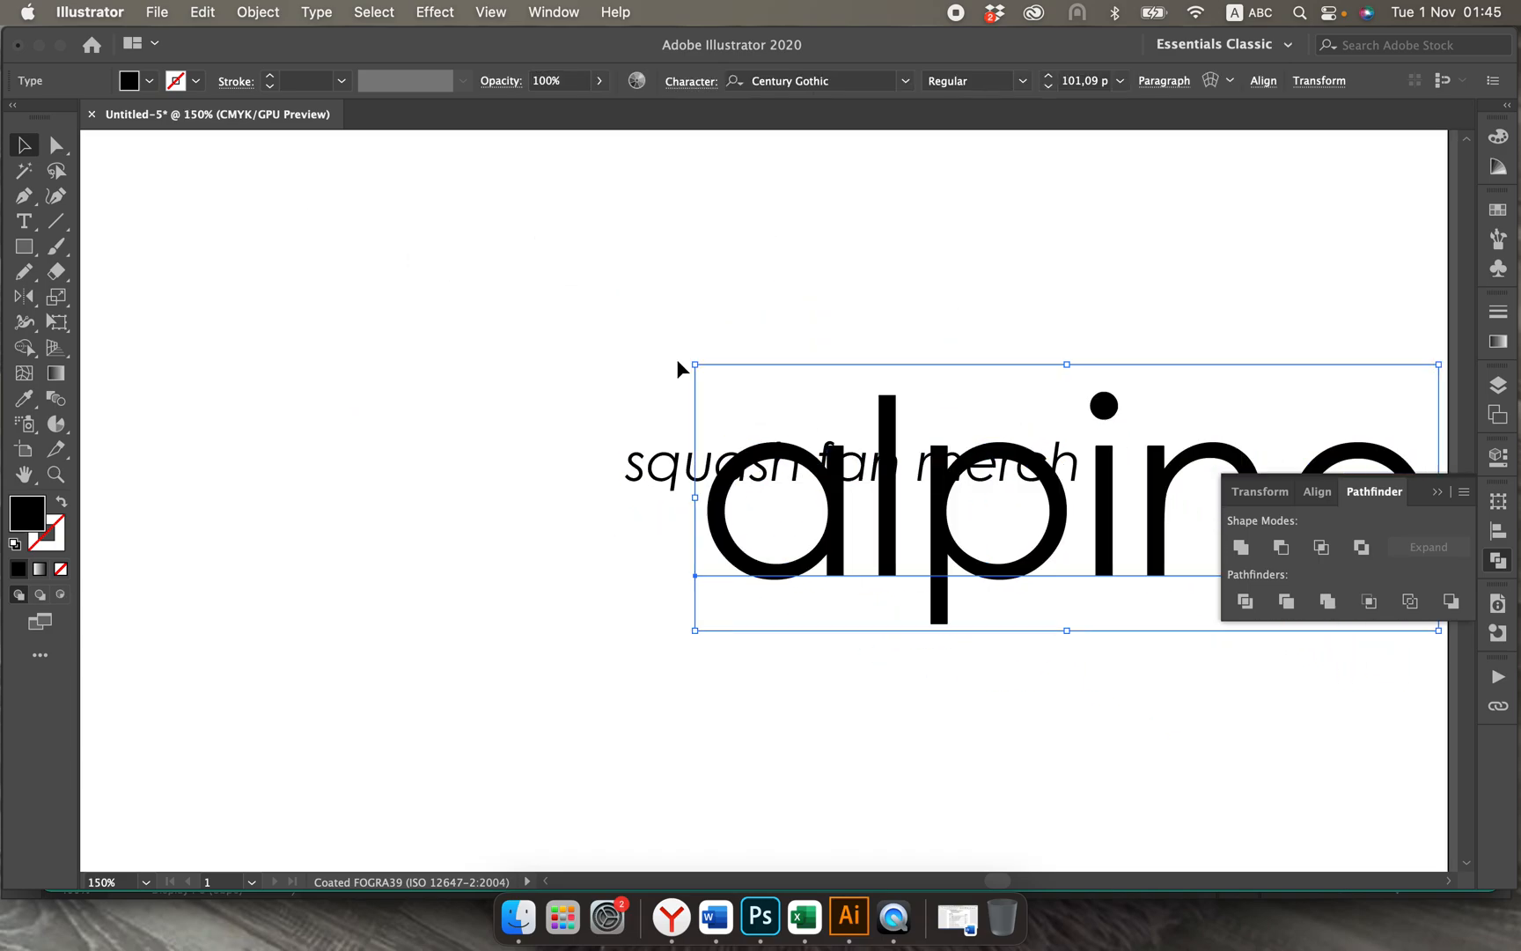
pyautogui.press('super+z')
pyautogui.click(332, 235)
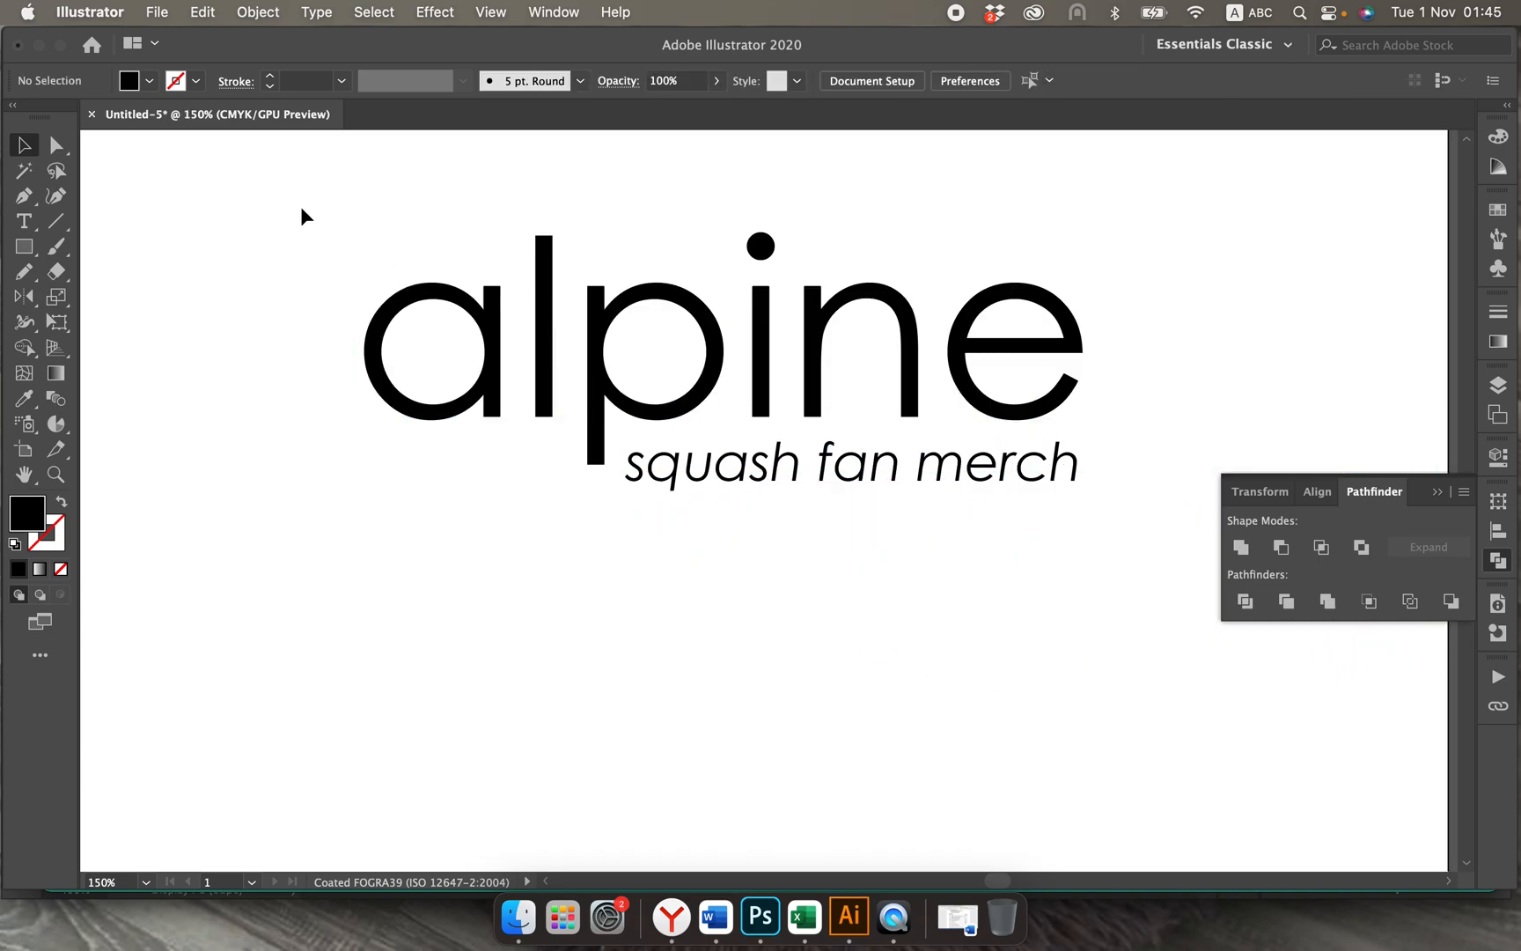
# Step: Convert the alpine wordmark and the squash fan merch tagline to outlines
pyautogui.moveTo(301, 206); pyautogui.dragTo(1051, 519)
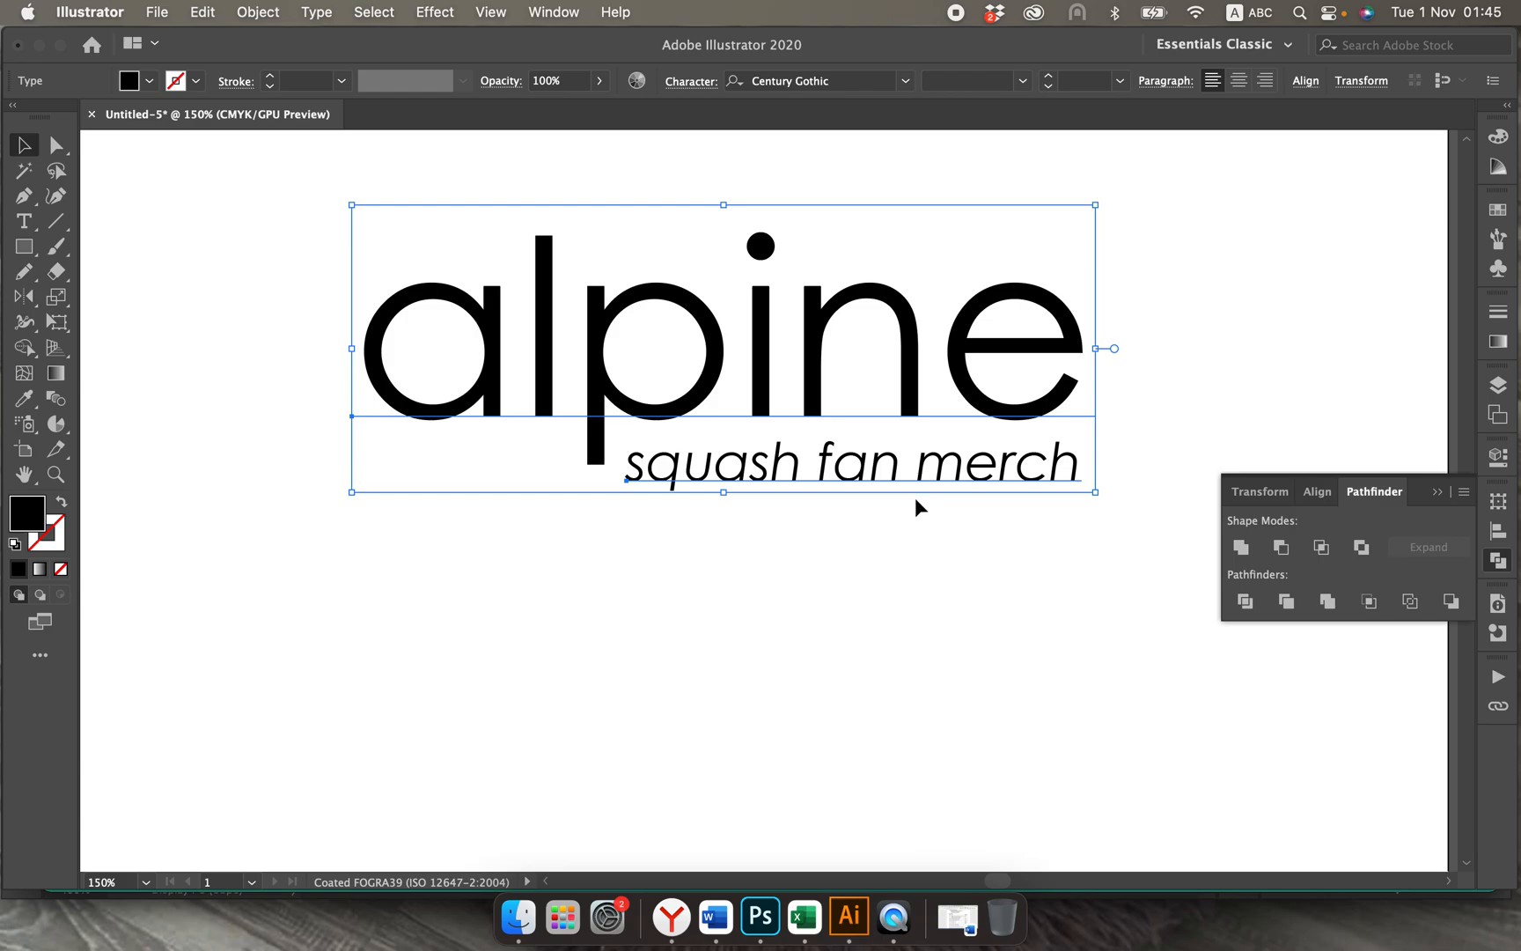
pyautogui.click(316, 12)
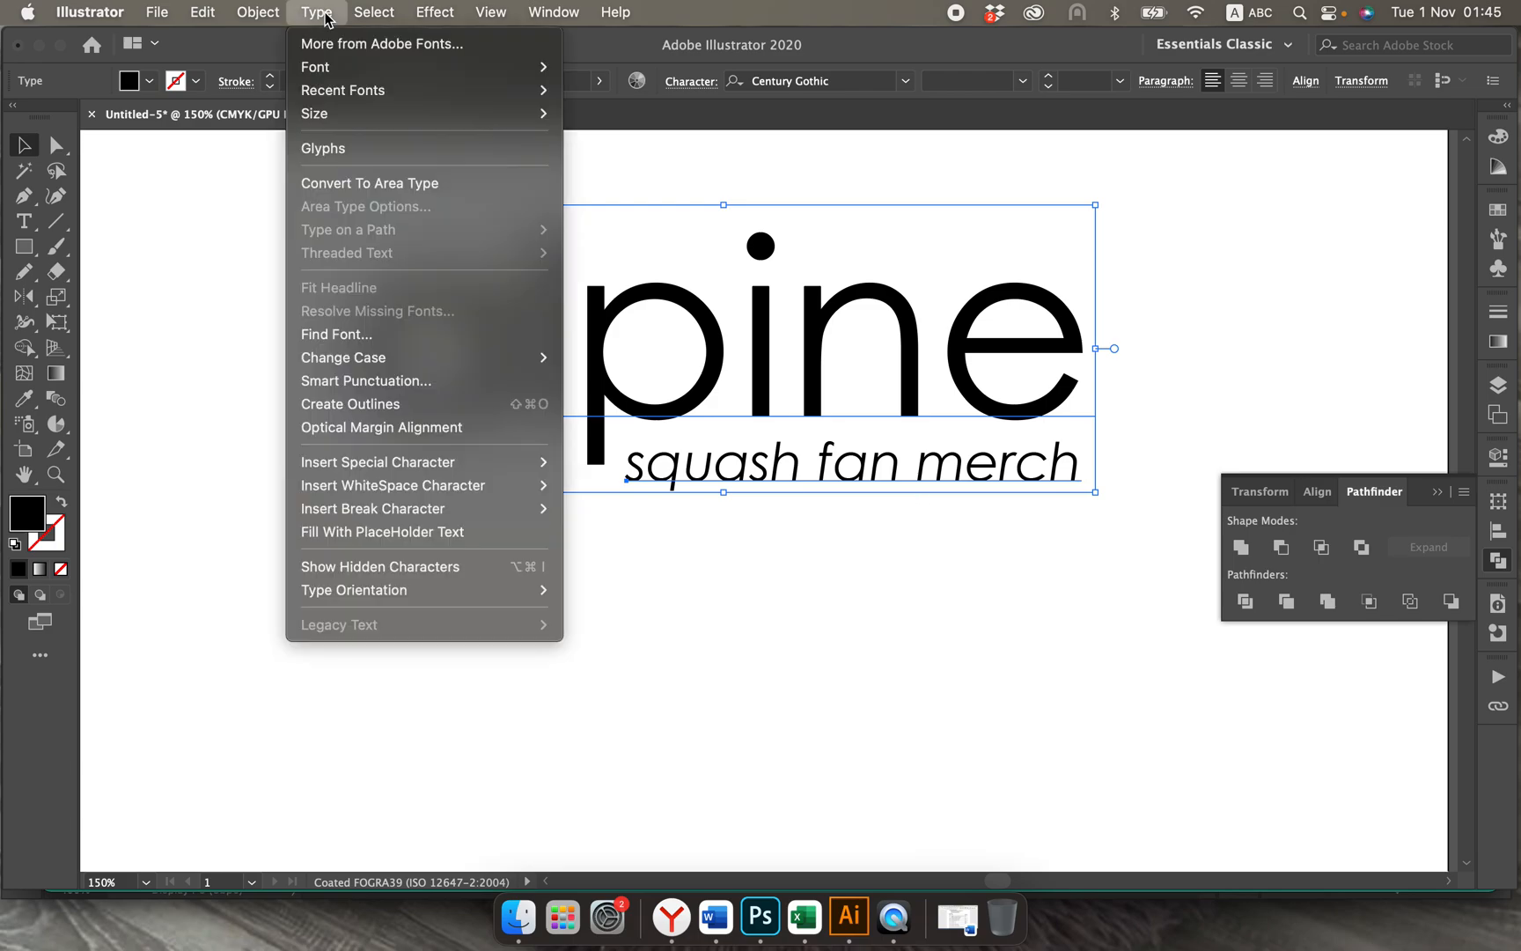
pyautogui.click(351, 403)
pyautogui.click(554, 643)
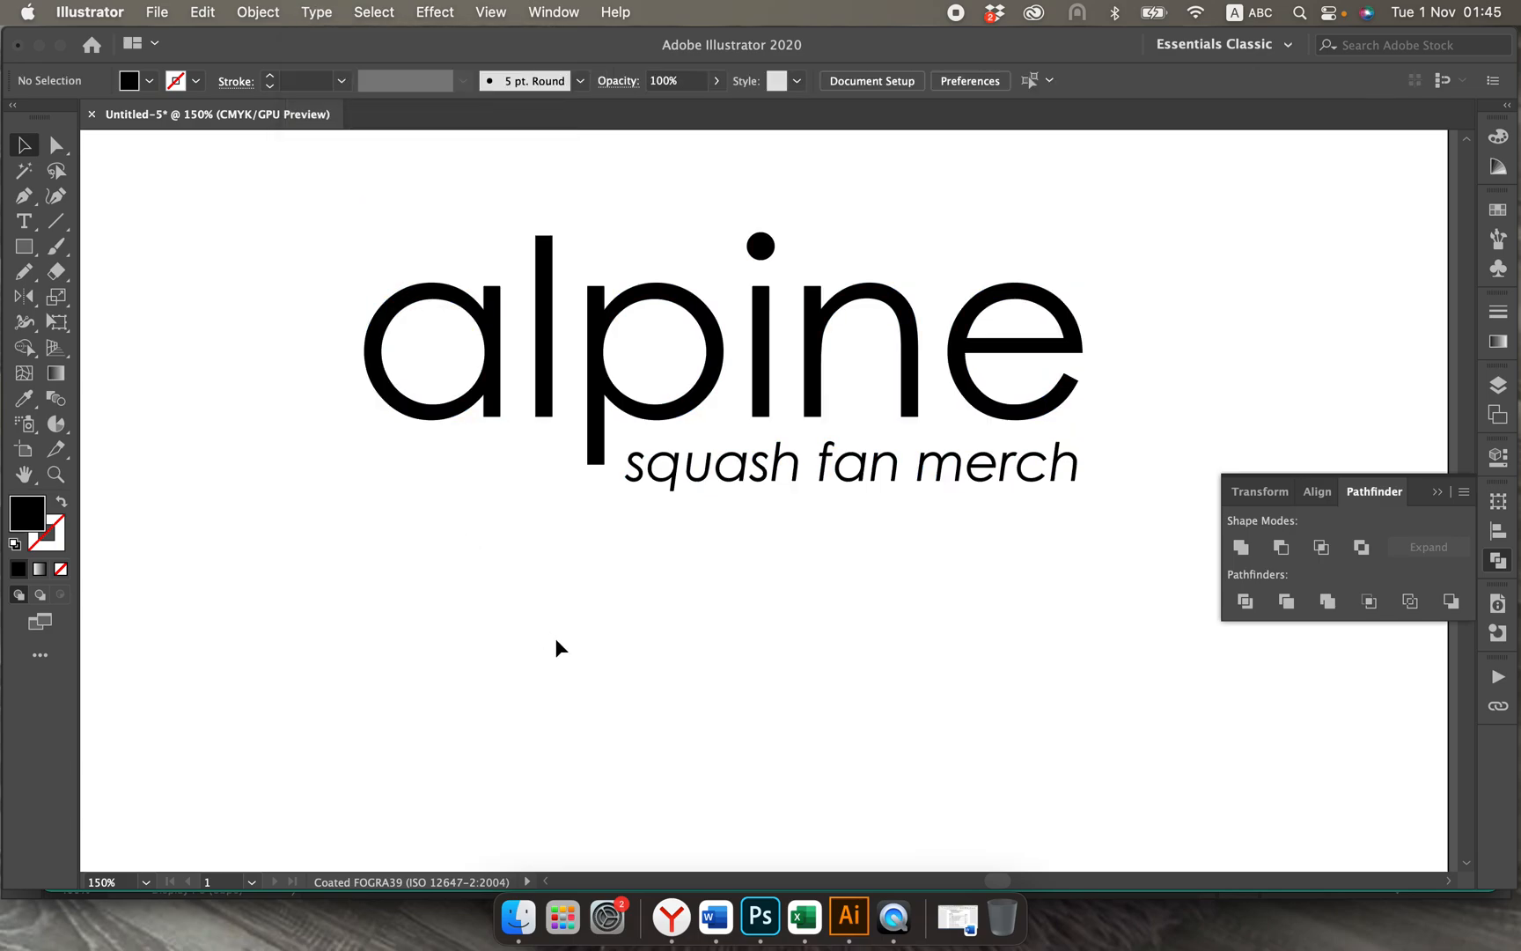
# Step: Lengthen the descender of the p in alpine by moving its two end anchor points down to just below the tagline's baseline
pyautogui.click(55, 145)
pyautogui.press('super+equal')
pyautogui.press('super+equal')
pyautogui.press('super+equal')
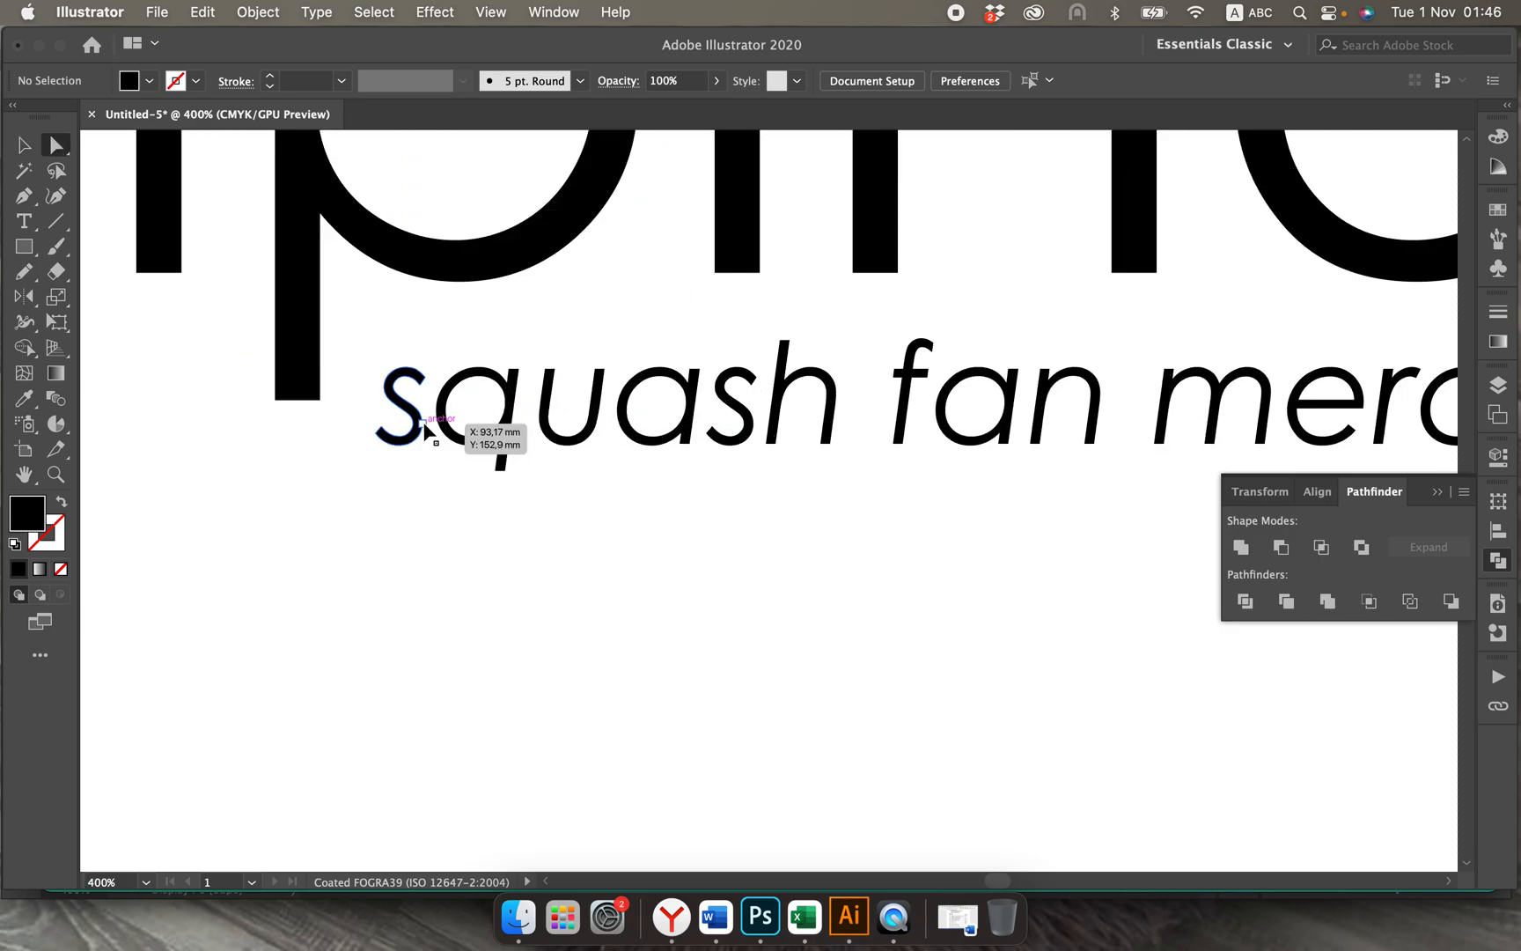
pyautogui.click(277, 400)
pyautogui.keyDown('shift'); pyautogui.click(320, 400); pyautogui.keyUp('shift')
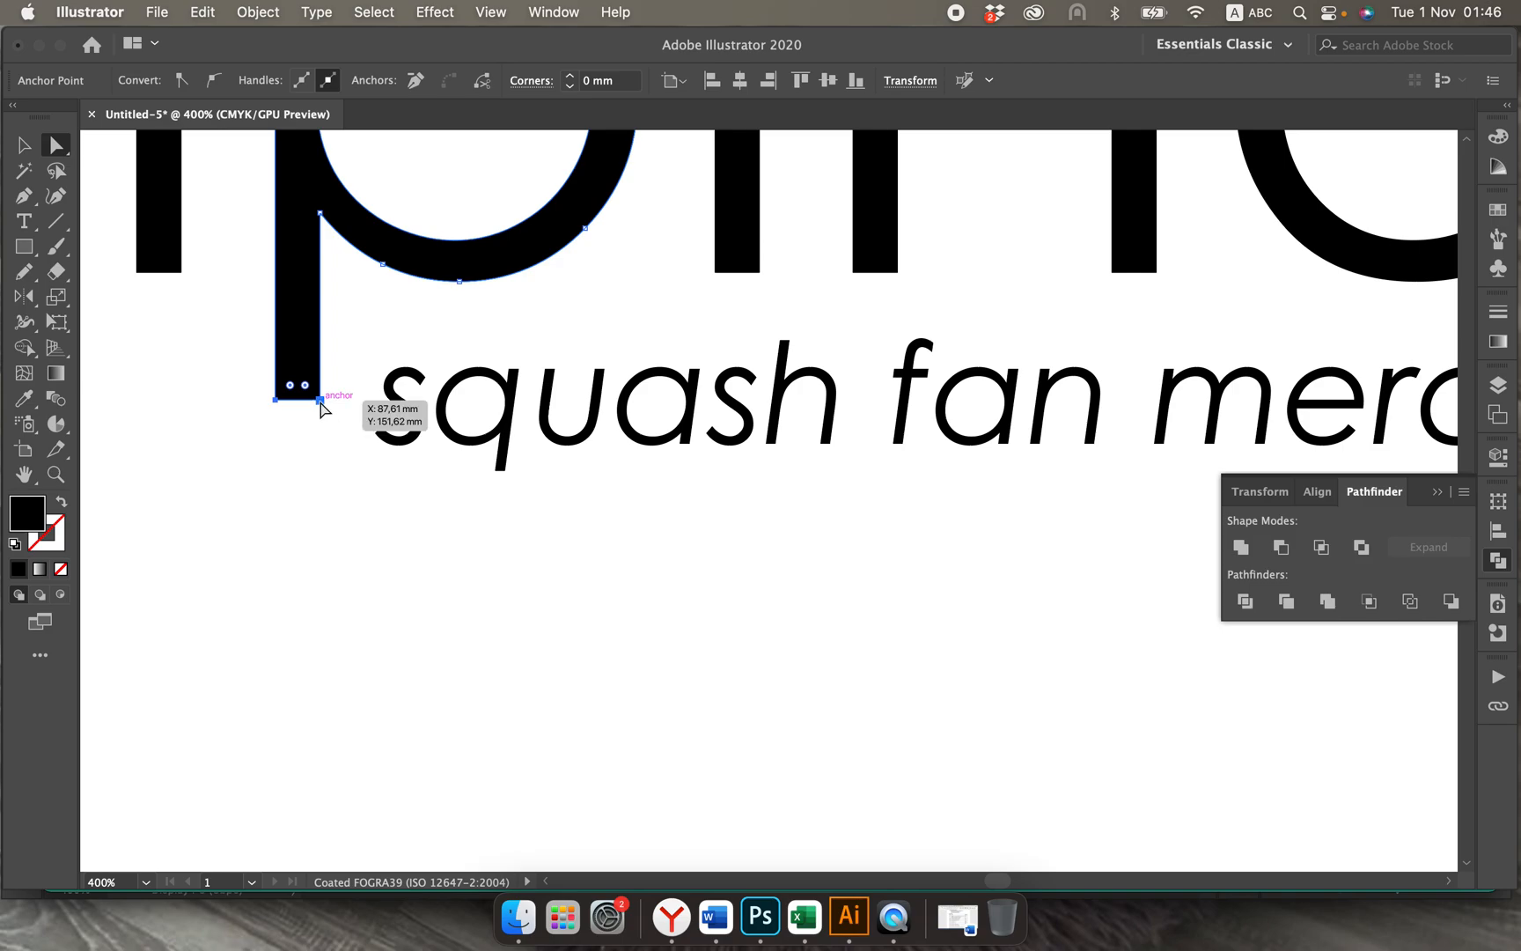
pyautogui.press('Down')
pyautogui.press('Down')
pyautogui.press('Down')
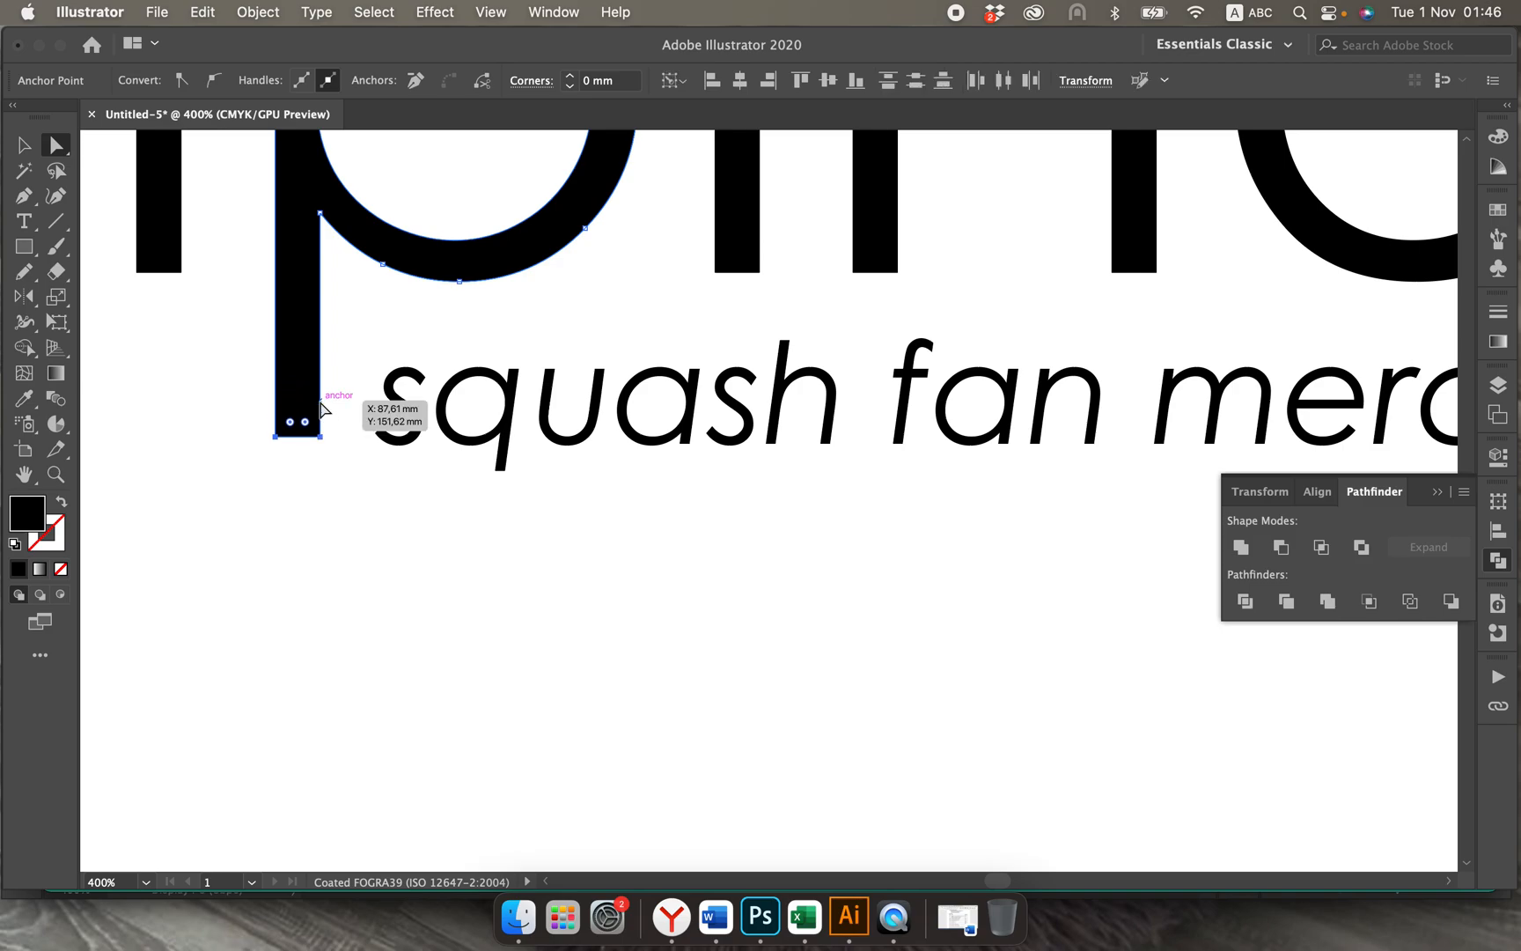
pyautogui.click(355, 550)
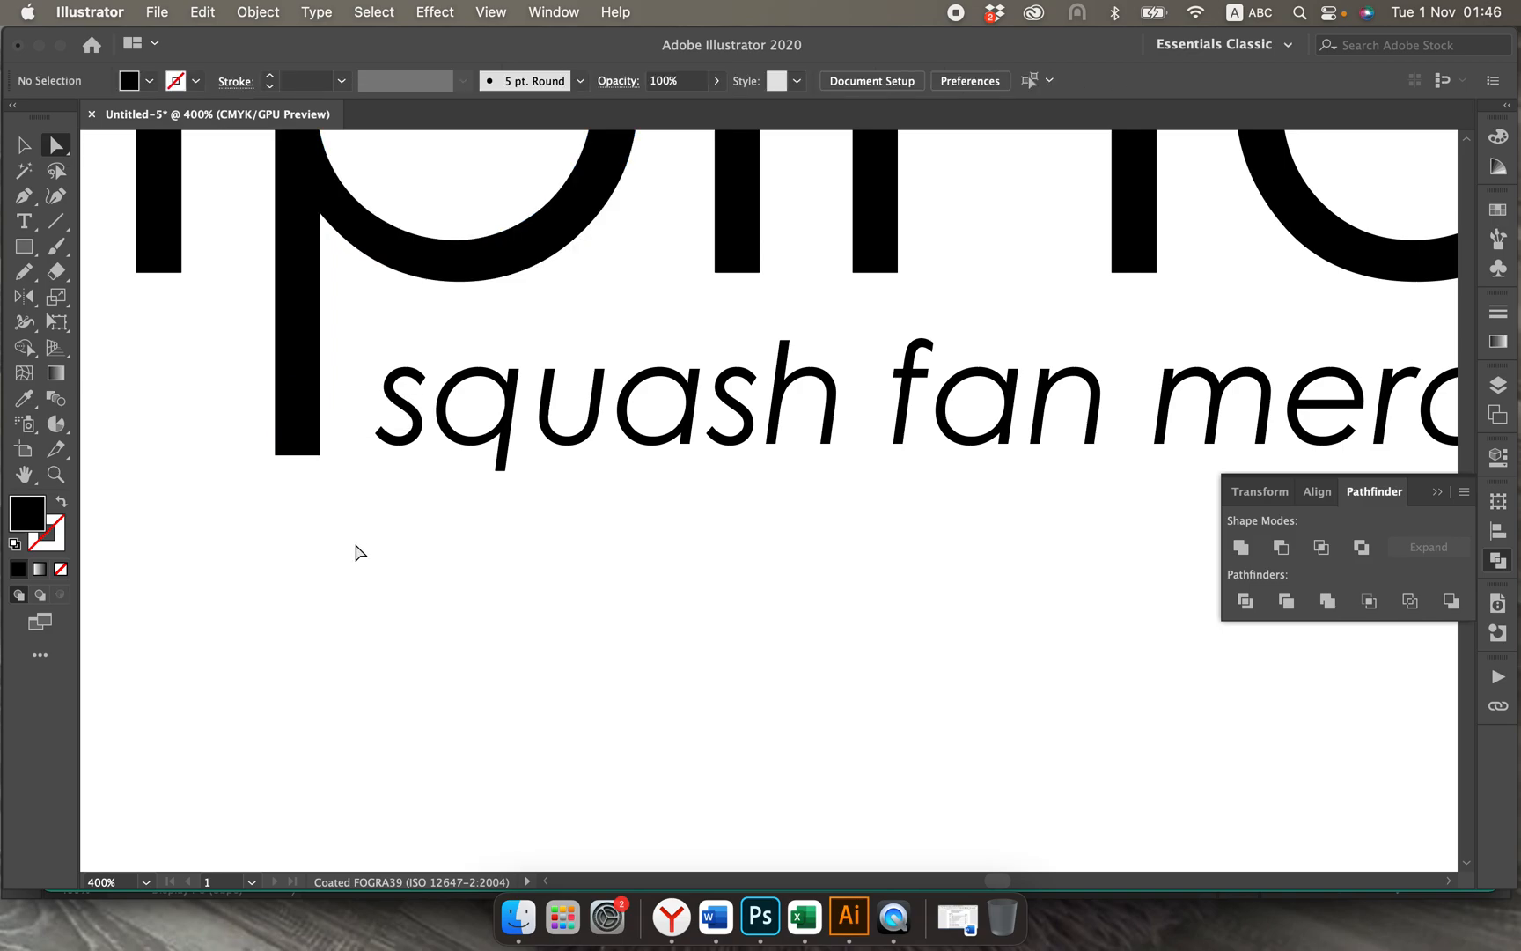
pyautogui.press('super+minus')
pyautogui.press('super+minus')
pyautogui.press('super+minus')
pyautogui.press('super+minus')
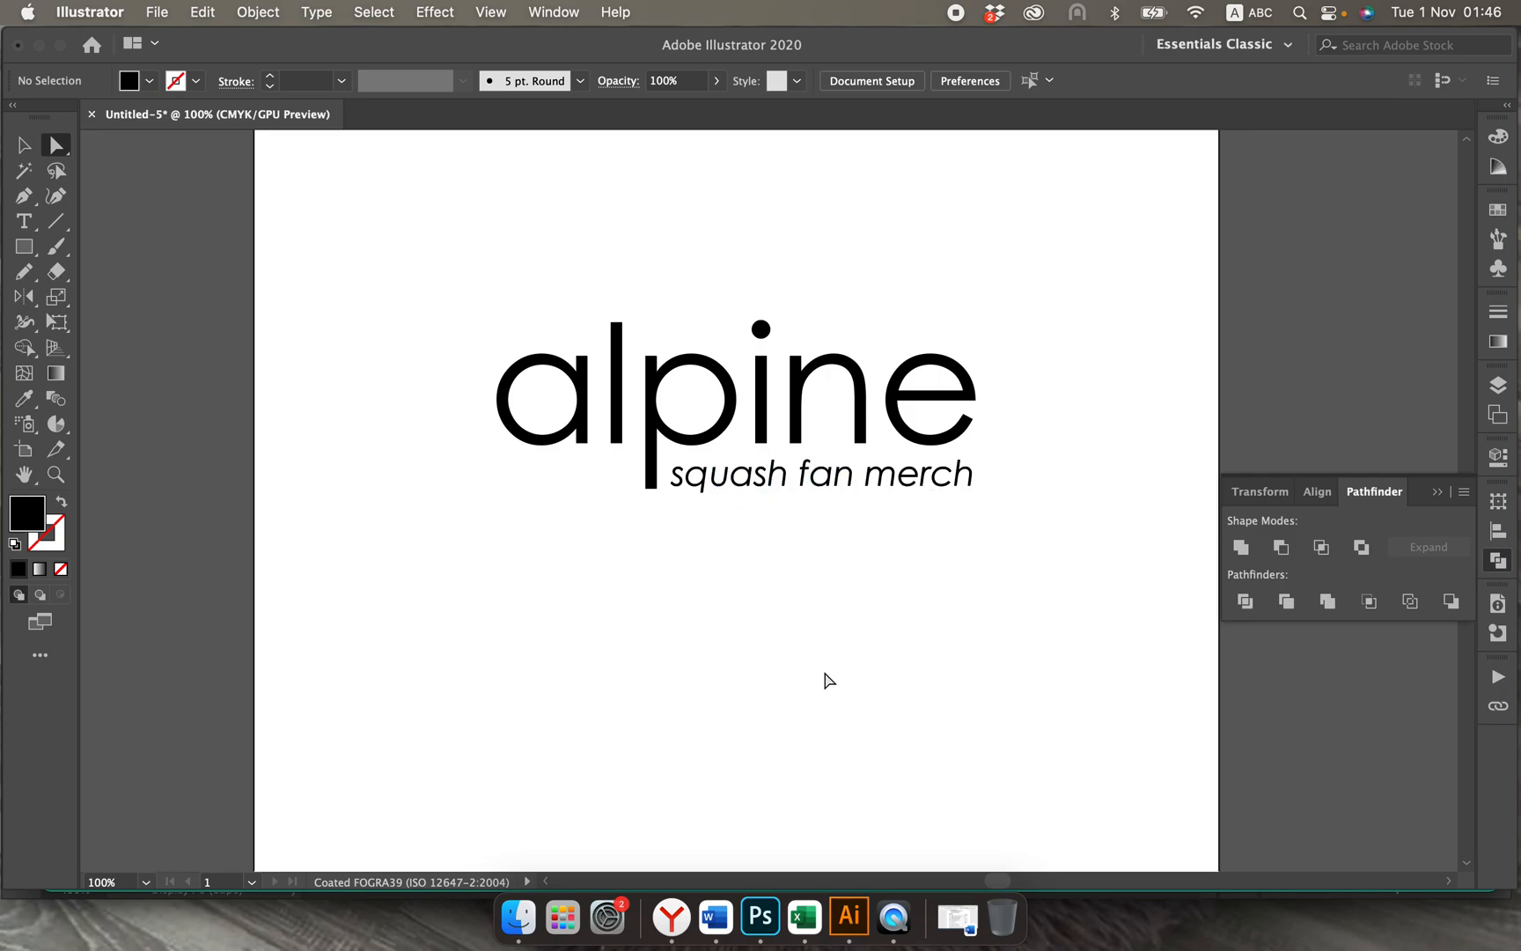
# Step: Switch to the Yandex browser, search Google Images in a new tab for "squash fan merch", and look through the merchandise designs
pyautogui.click(692, 898)
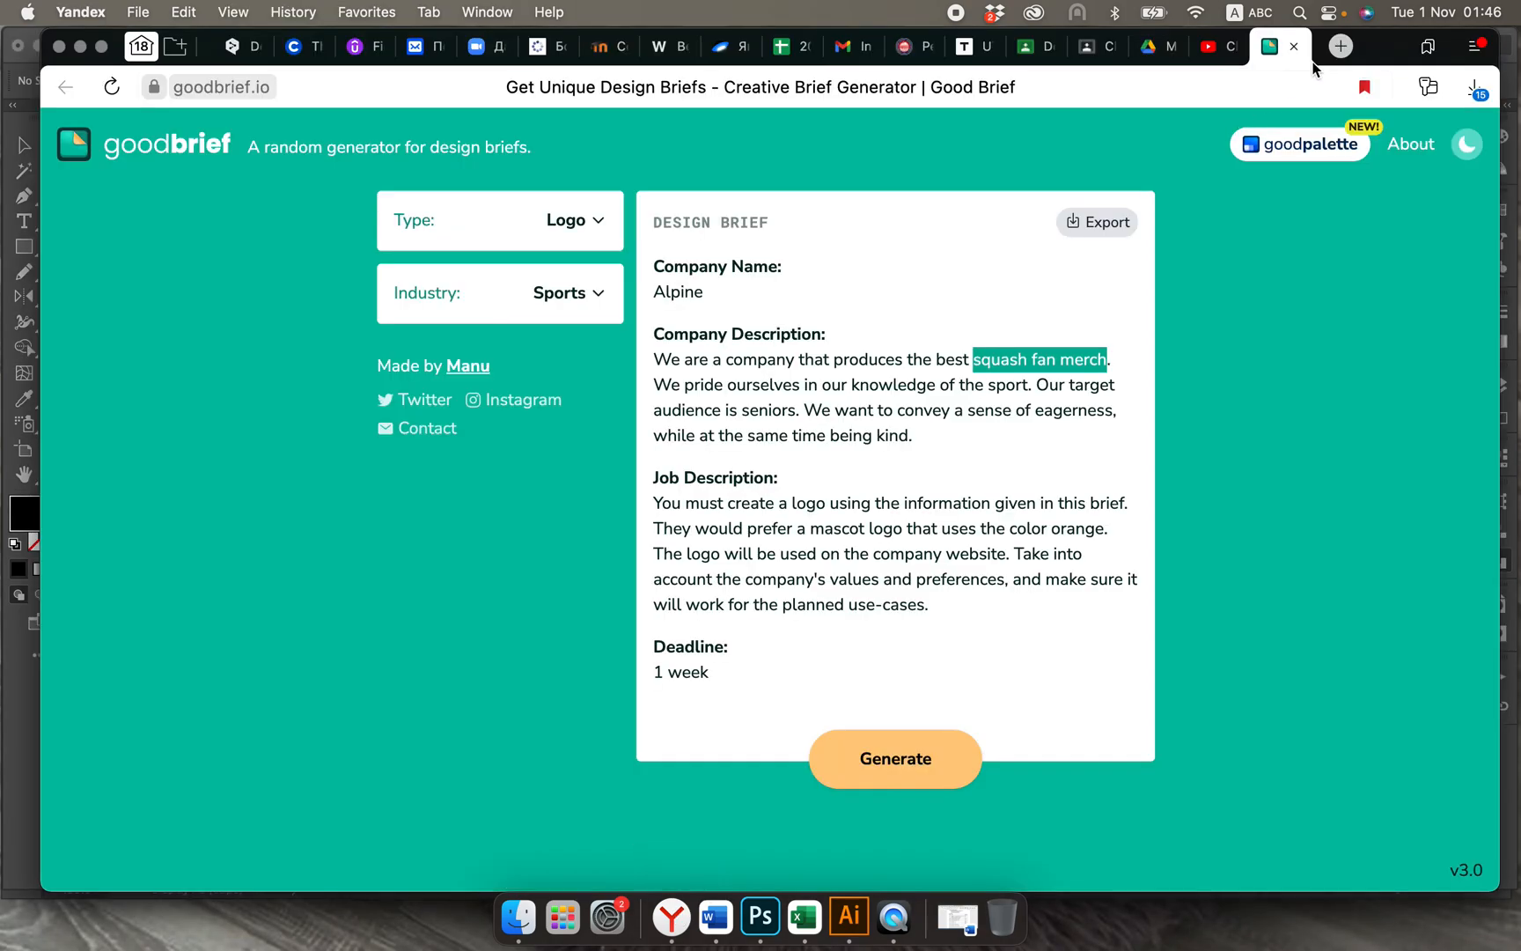
pyautogui.click(1340, 45)
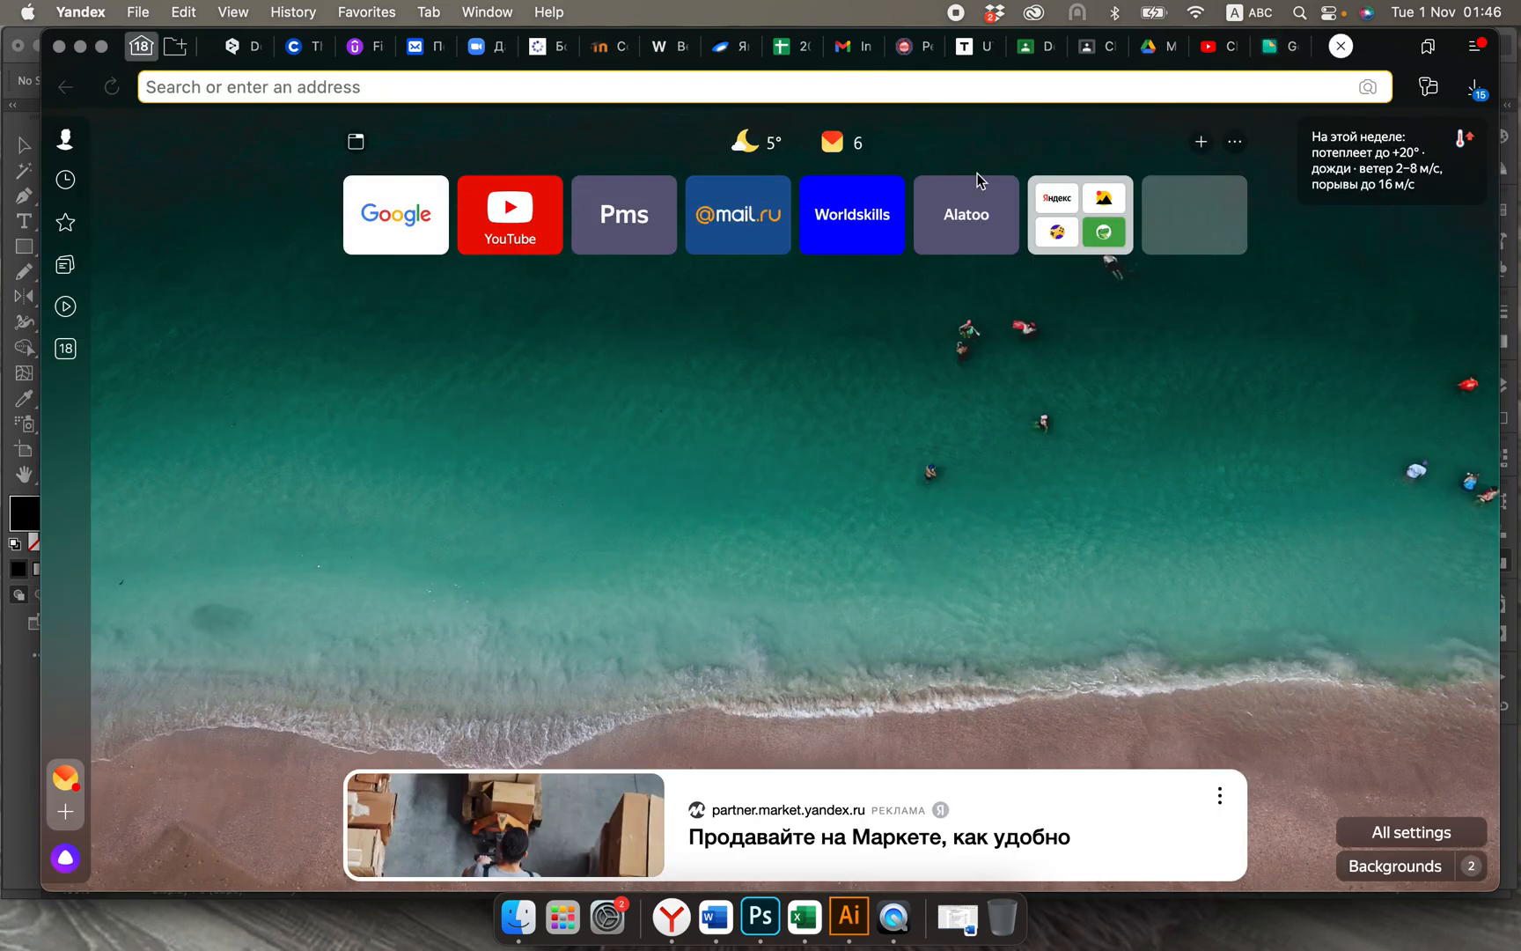
pyautogui.click(374, 240)
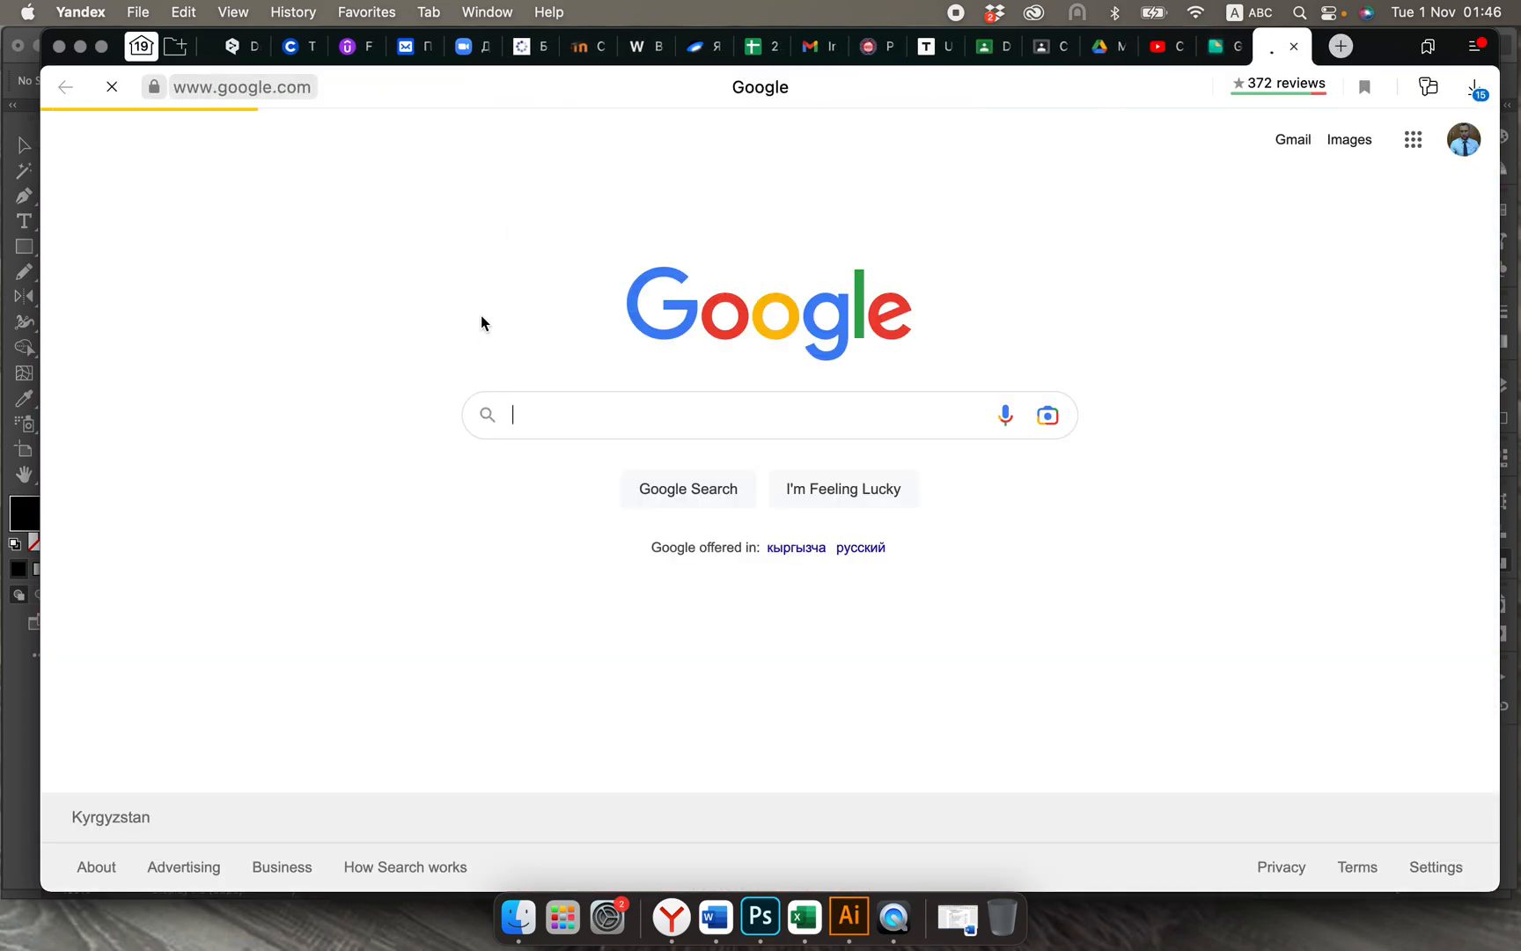
pyautogui.write('squash fan merch')
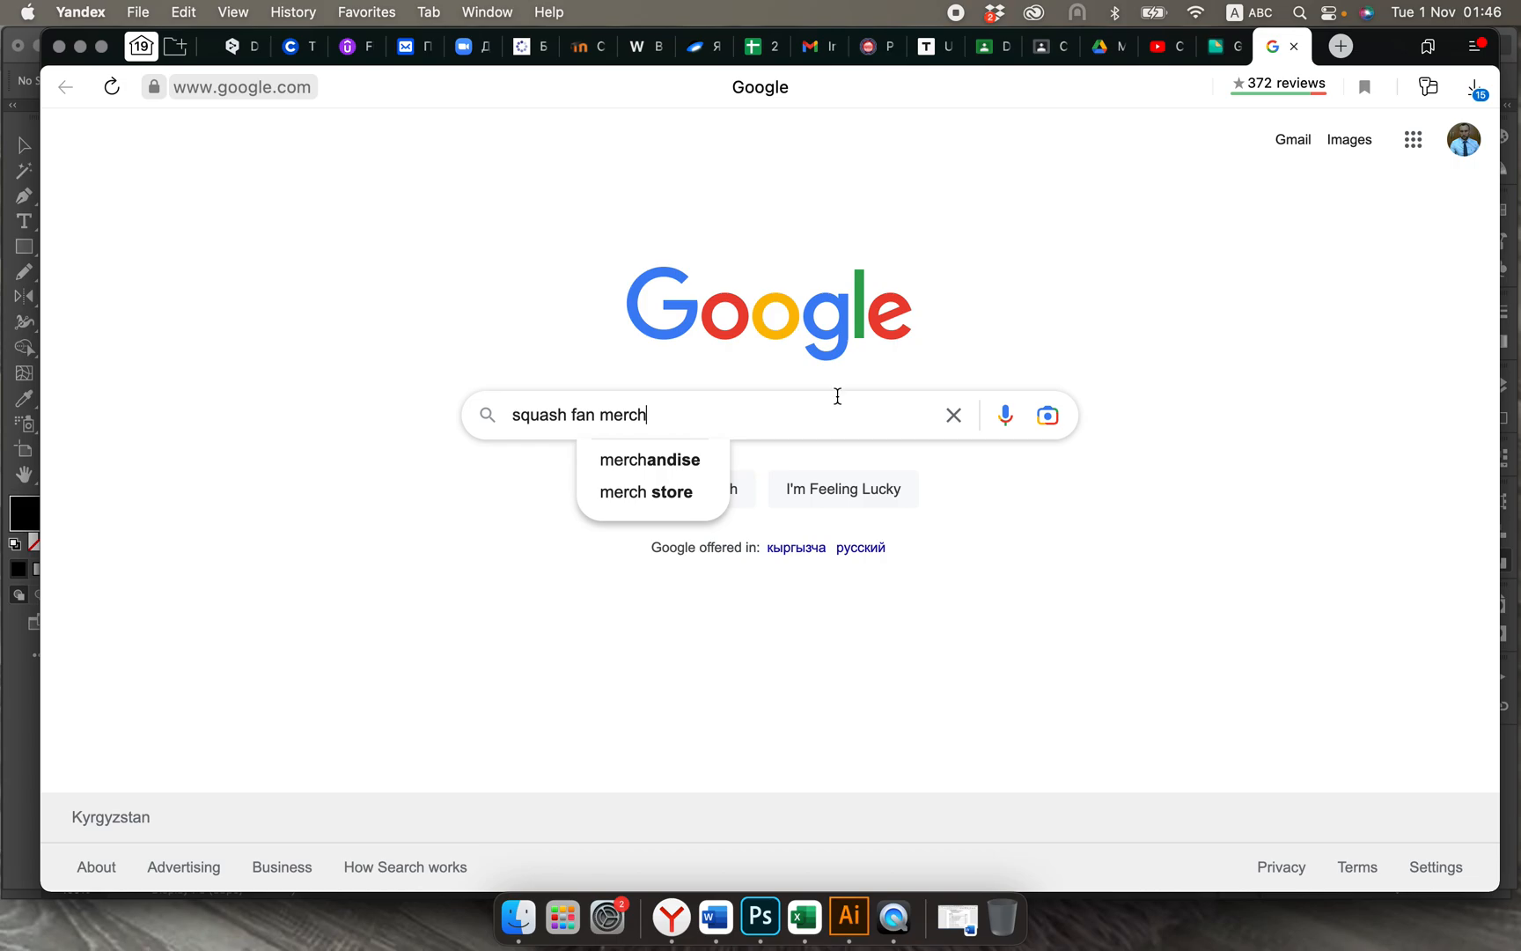
pyautogui.press('Return')
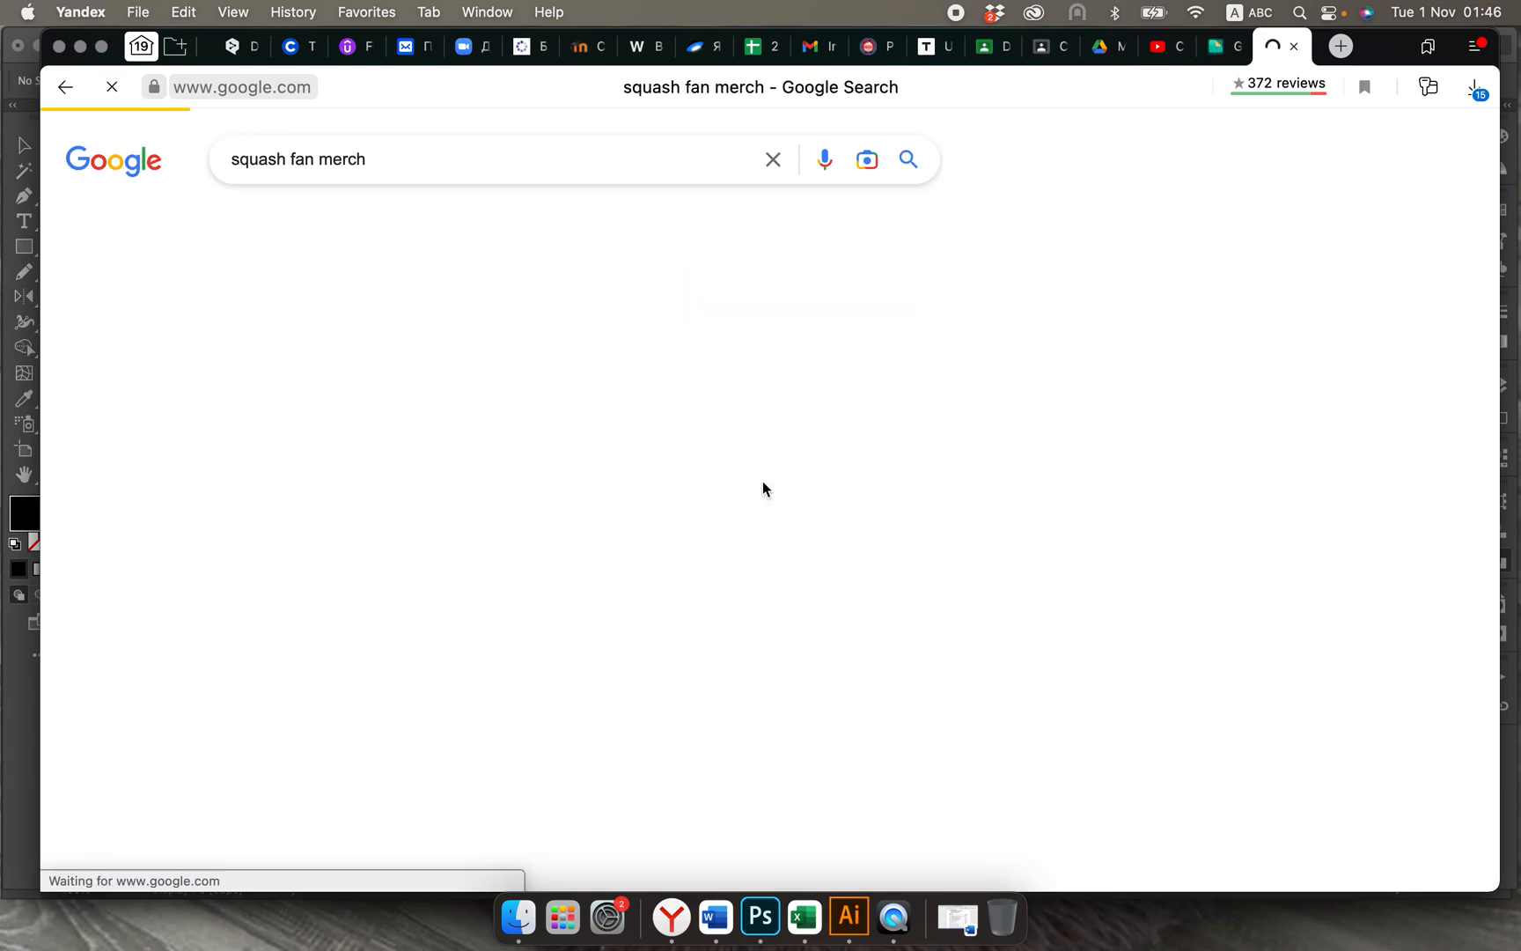
pyautogui.click(340, 225)
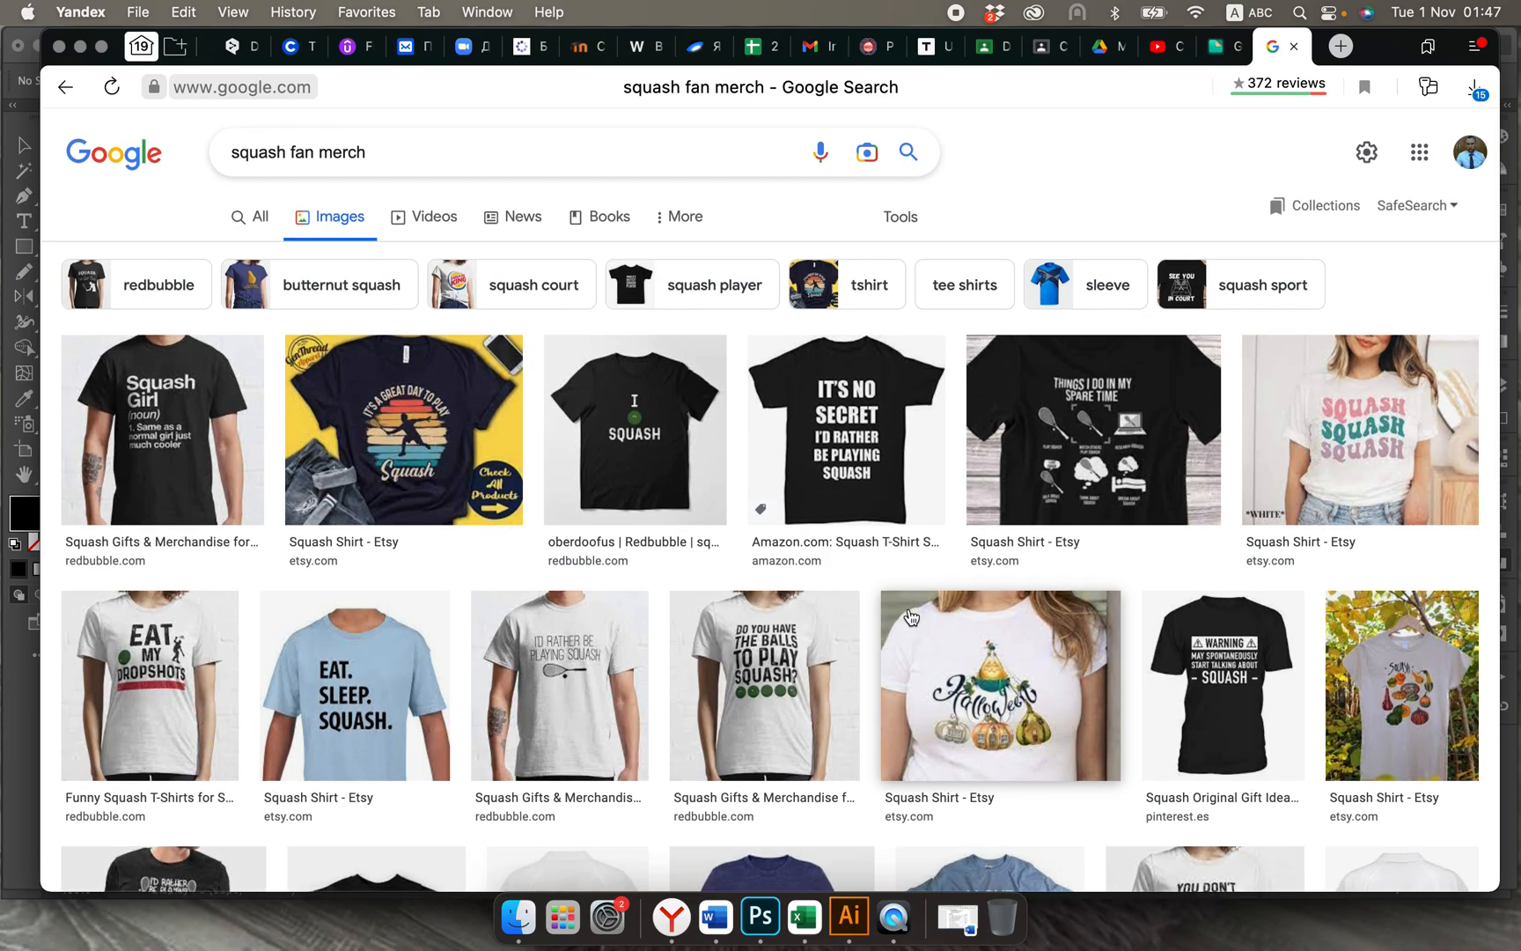
pyautogui.scroll(-5, 911, 616)
pyautogui.scroll(-4, 911, 616)
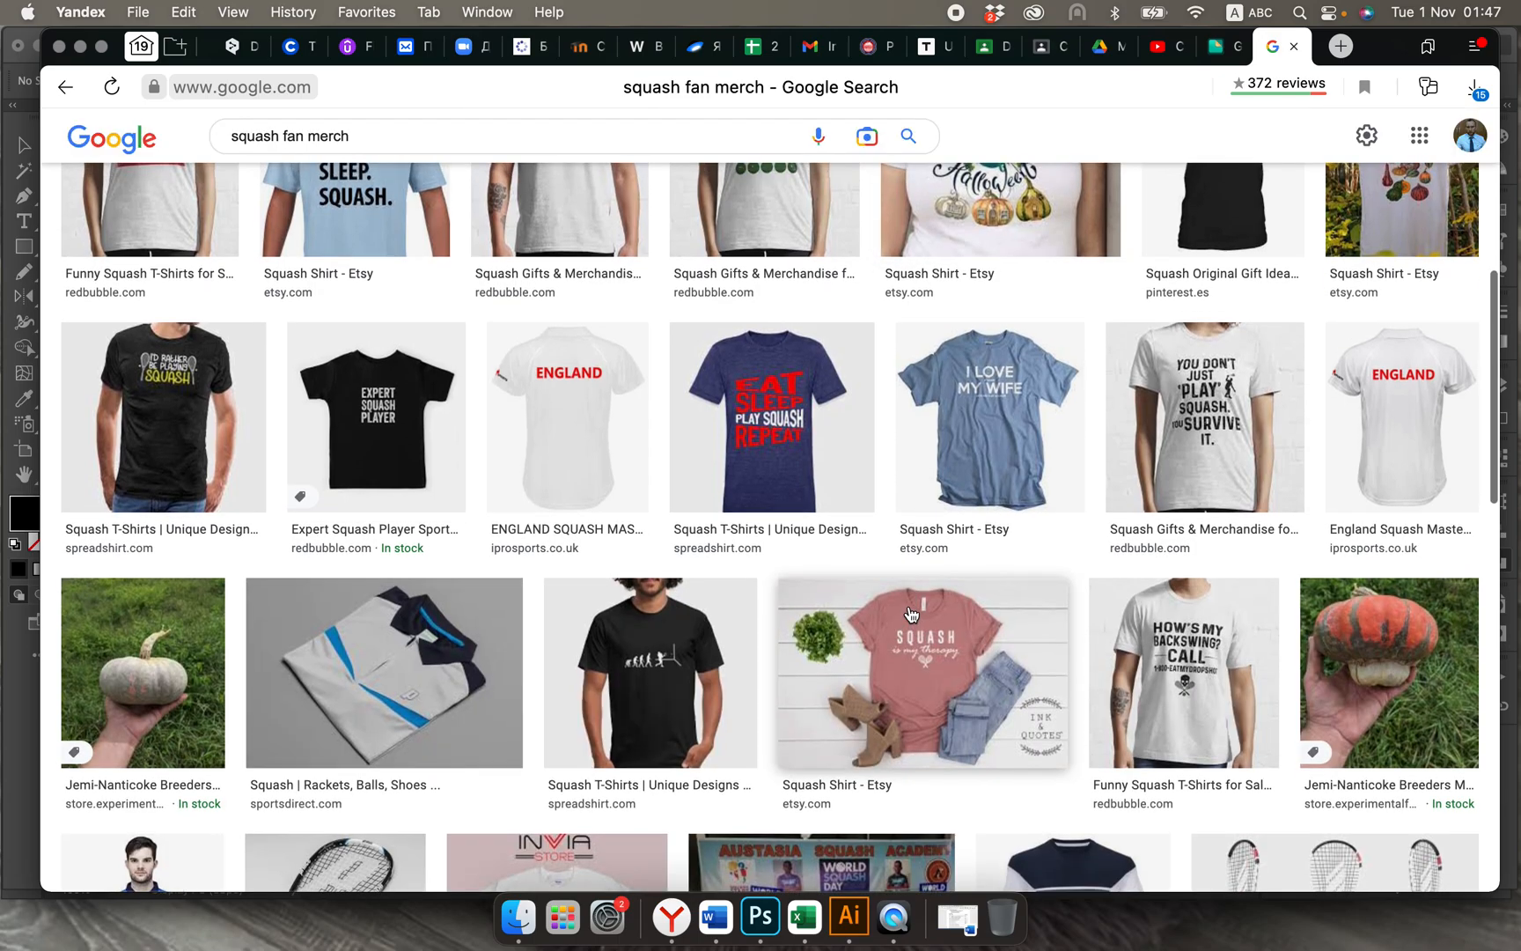
pyautogui.scroll(-3, 911, 613)
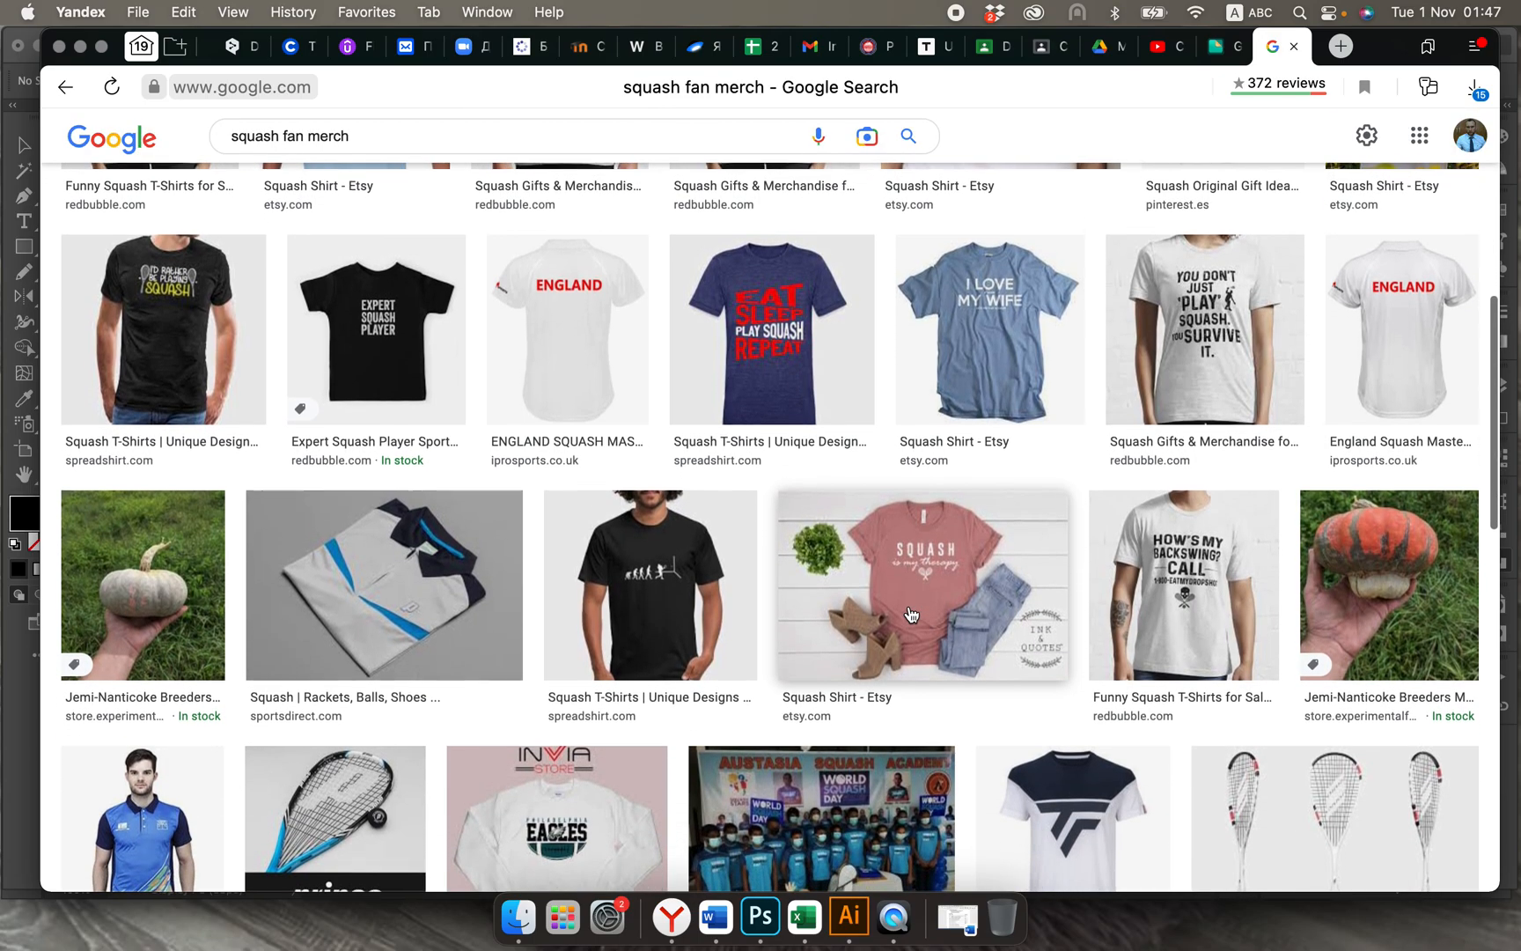
pyautogui.scroll(15, 660, 396)
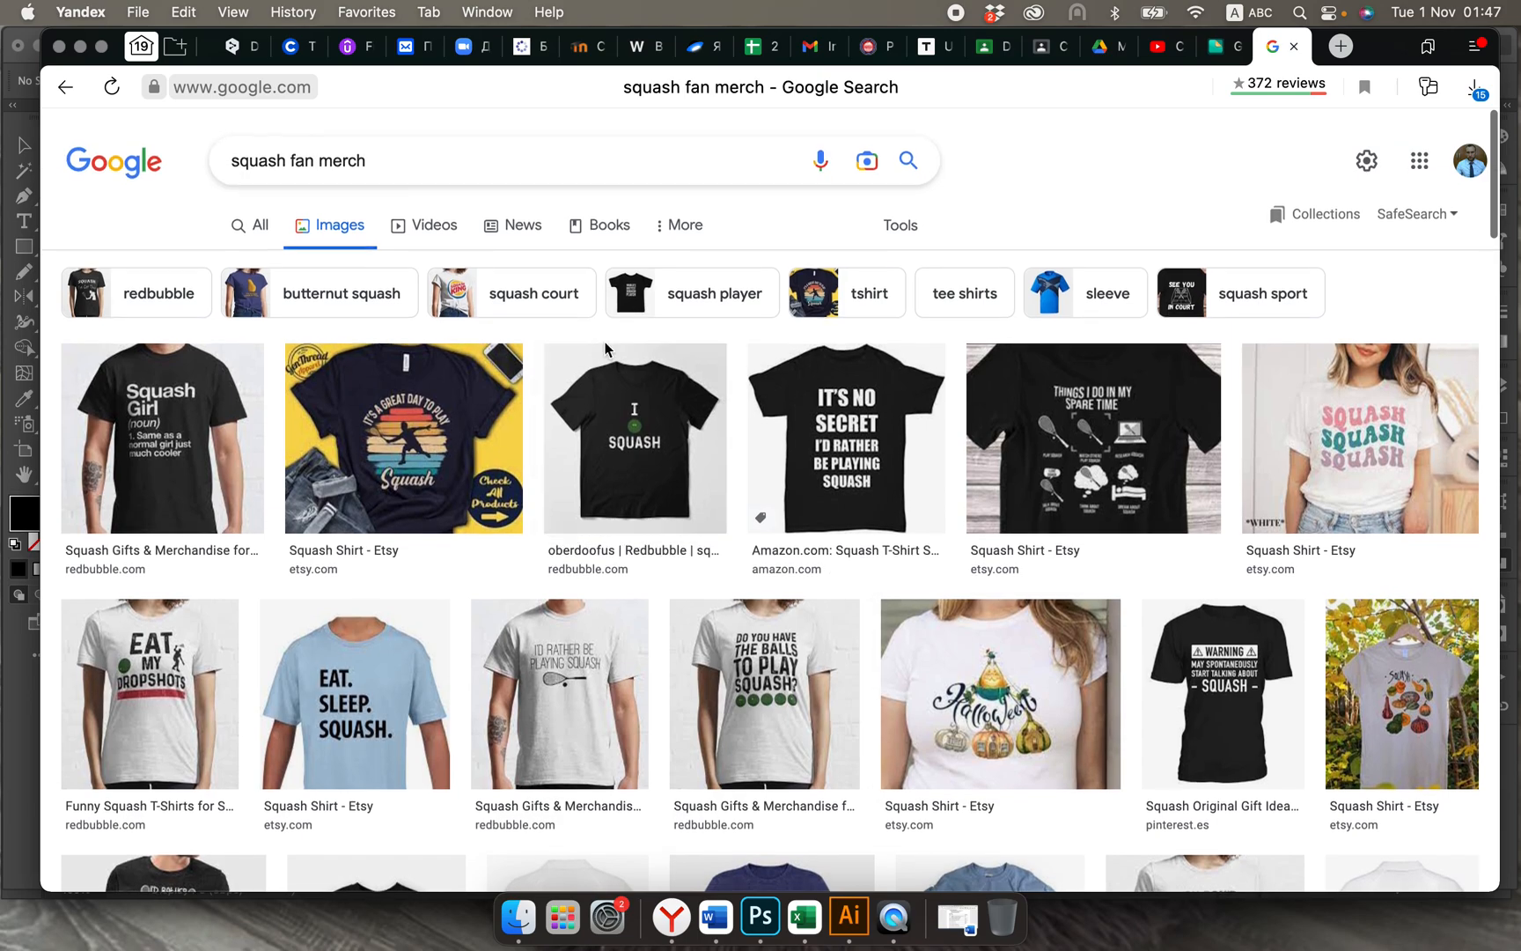
# Step: Shorten the image search query to "squash" and look through the pictures
pyautogui.click(386, 155)
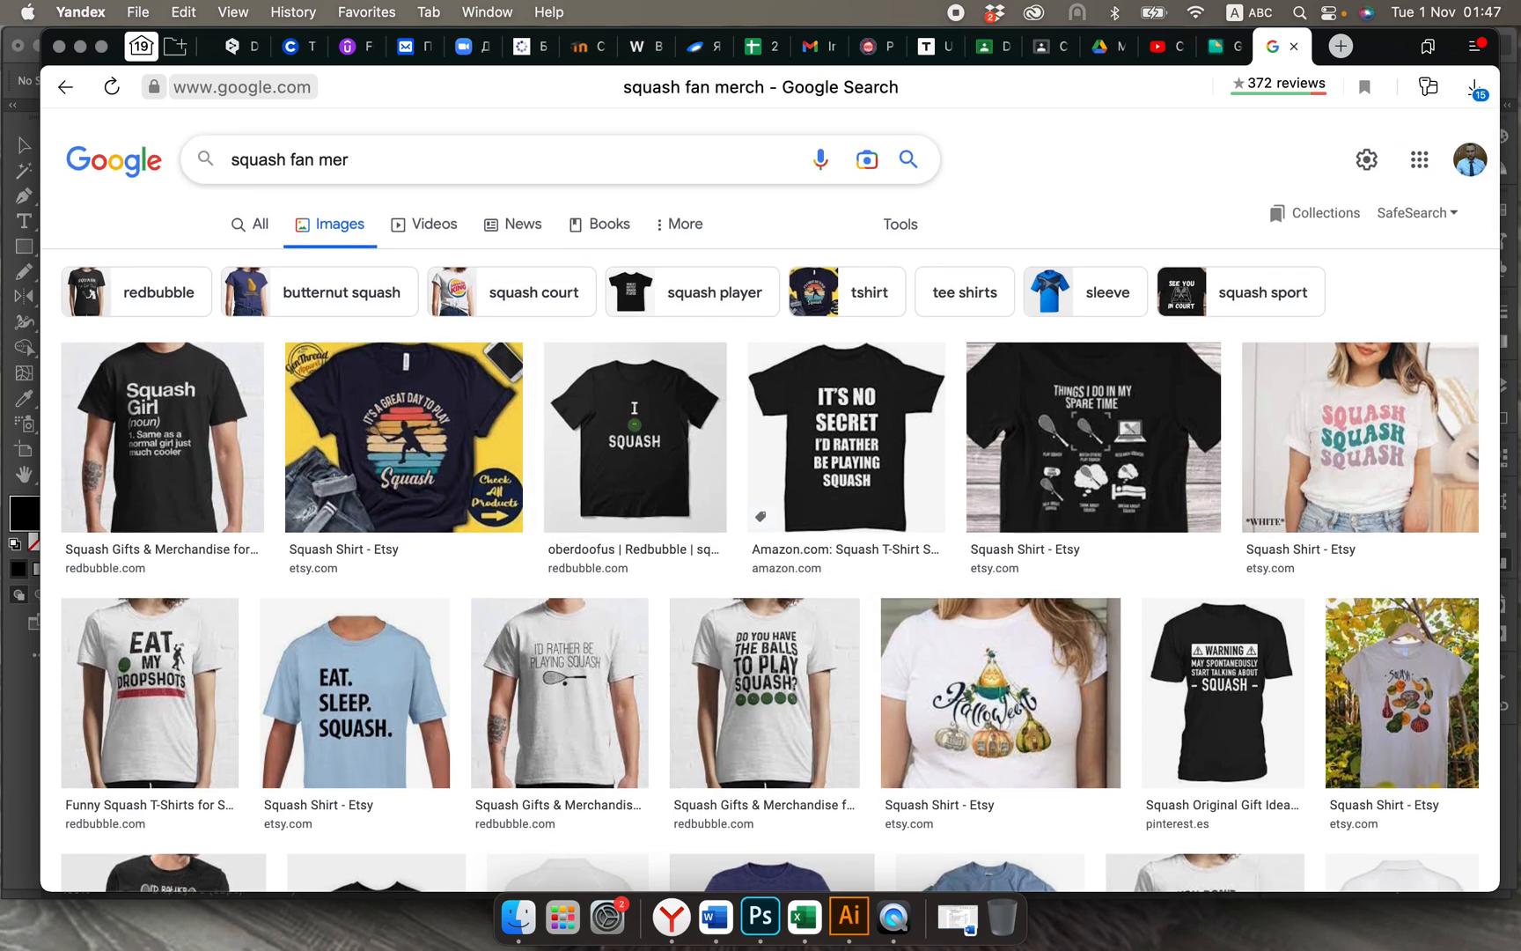
pyautogui.press('BackSpace')
pyautogui.press('BackSpace')
pyautogui.press('BackSpace')
pyautogui.press('BackSpace')
pyautogui.press('BackSpace')
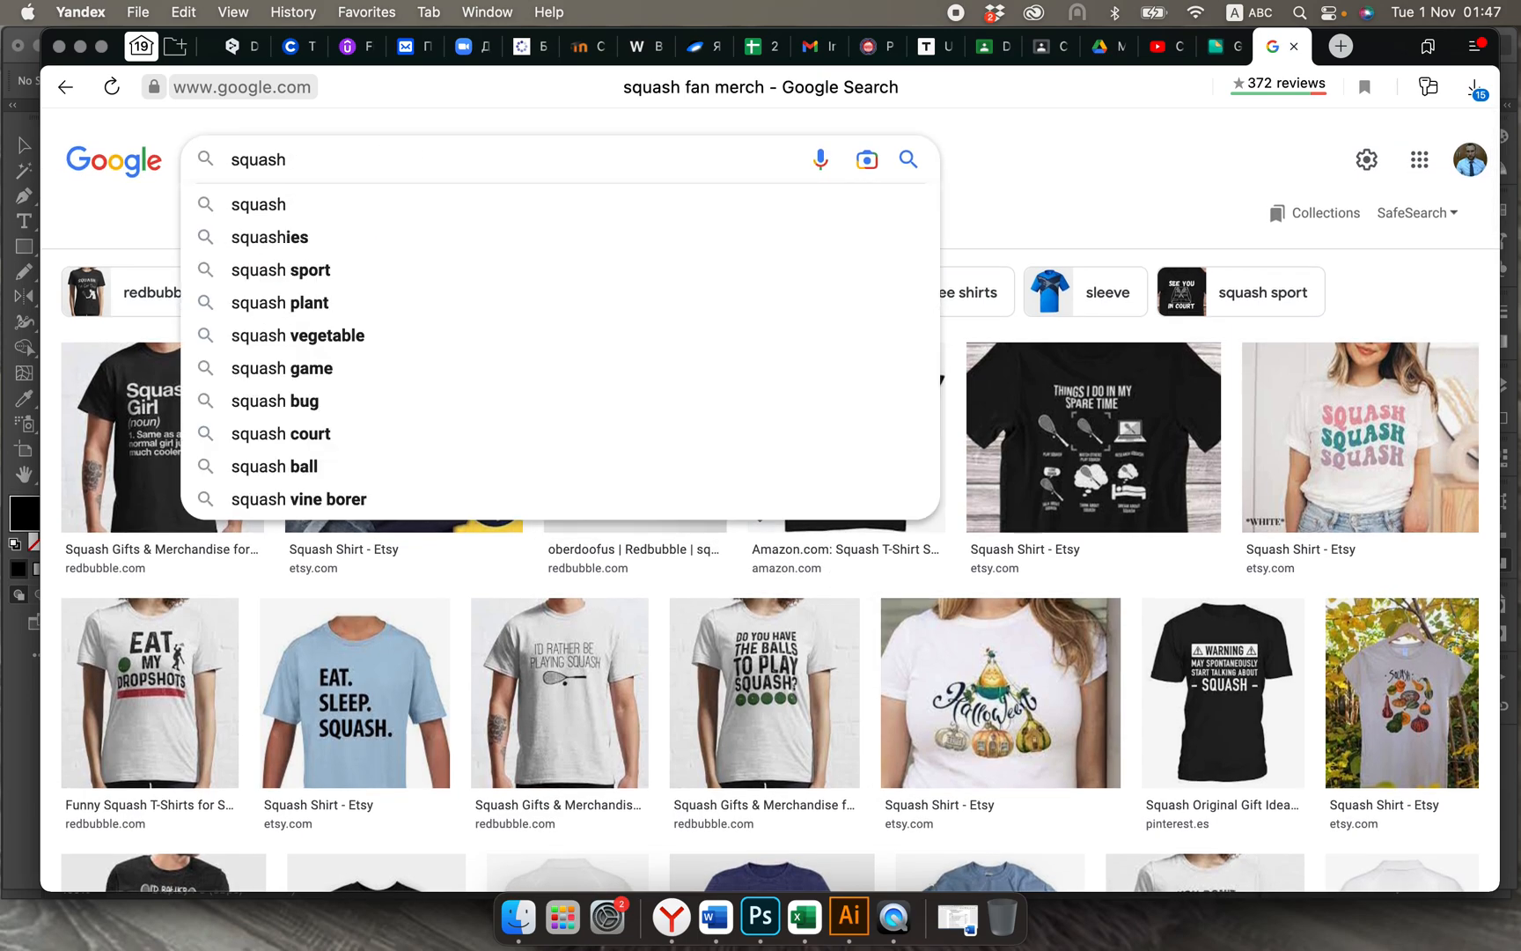
pyautogui.press('Return')
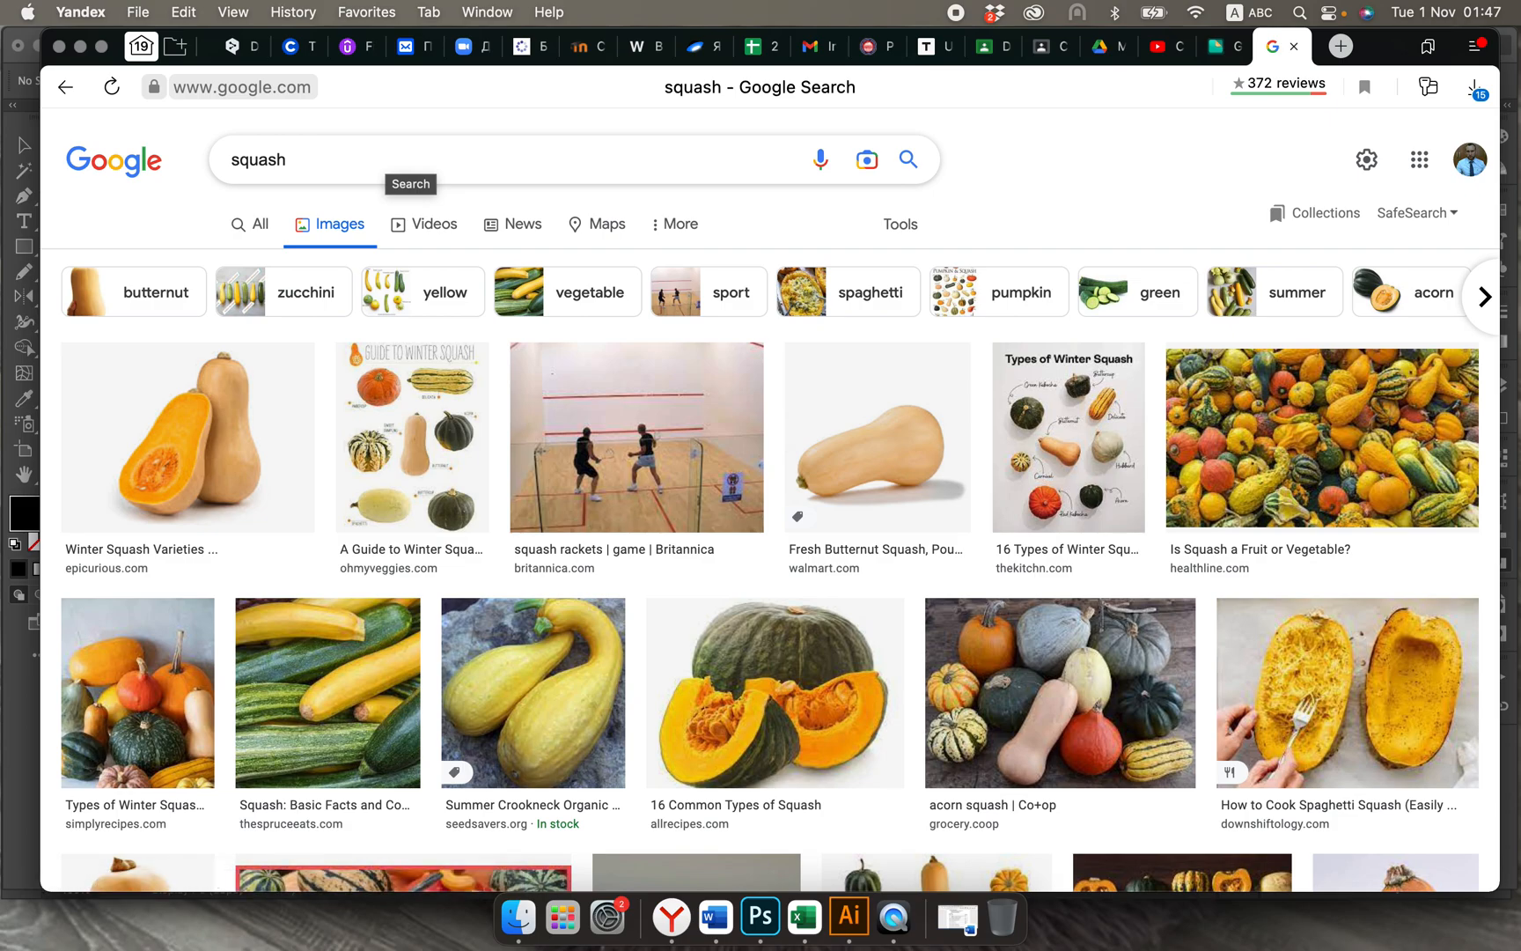
pyautogui.scroll(-1, 770, 504)
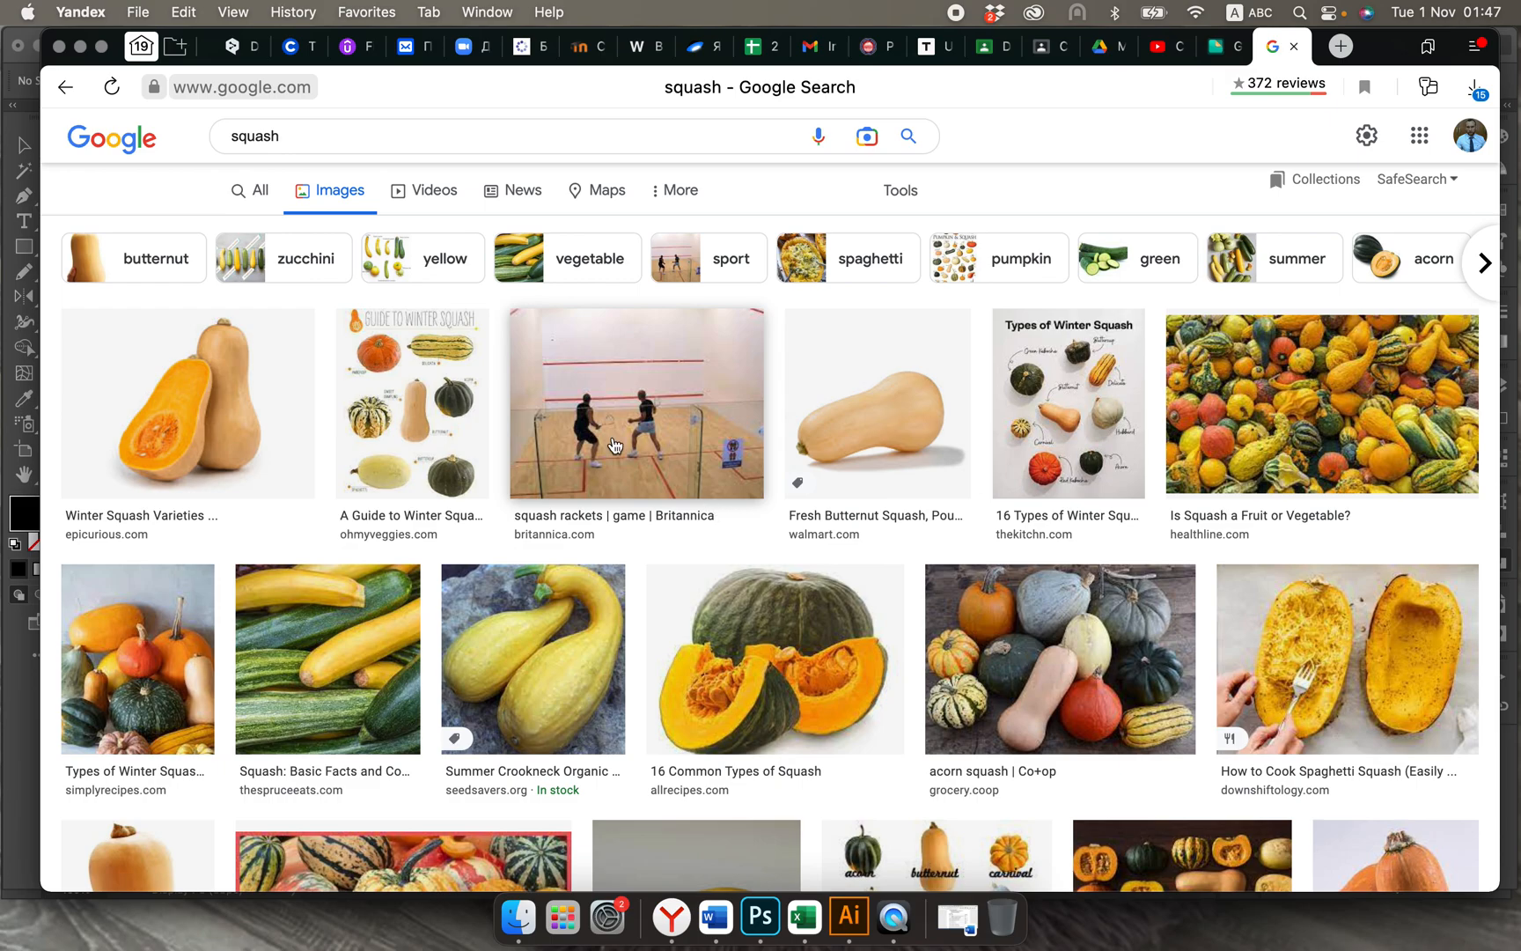
pyautogui.scroll(-5, 614, 445)
pyautogui.scroll(3, 444, 217)
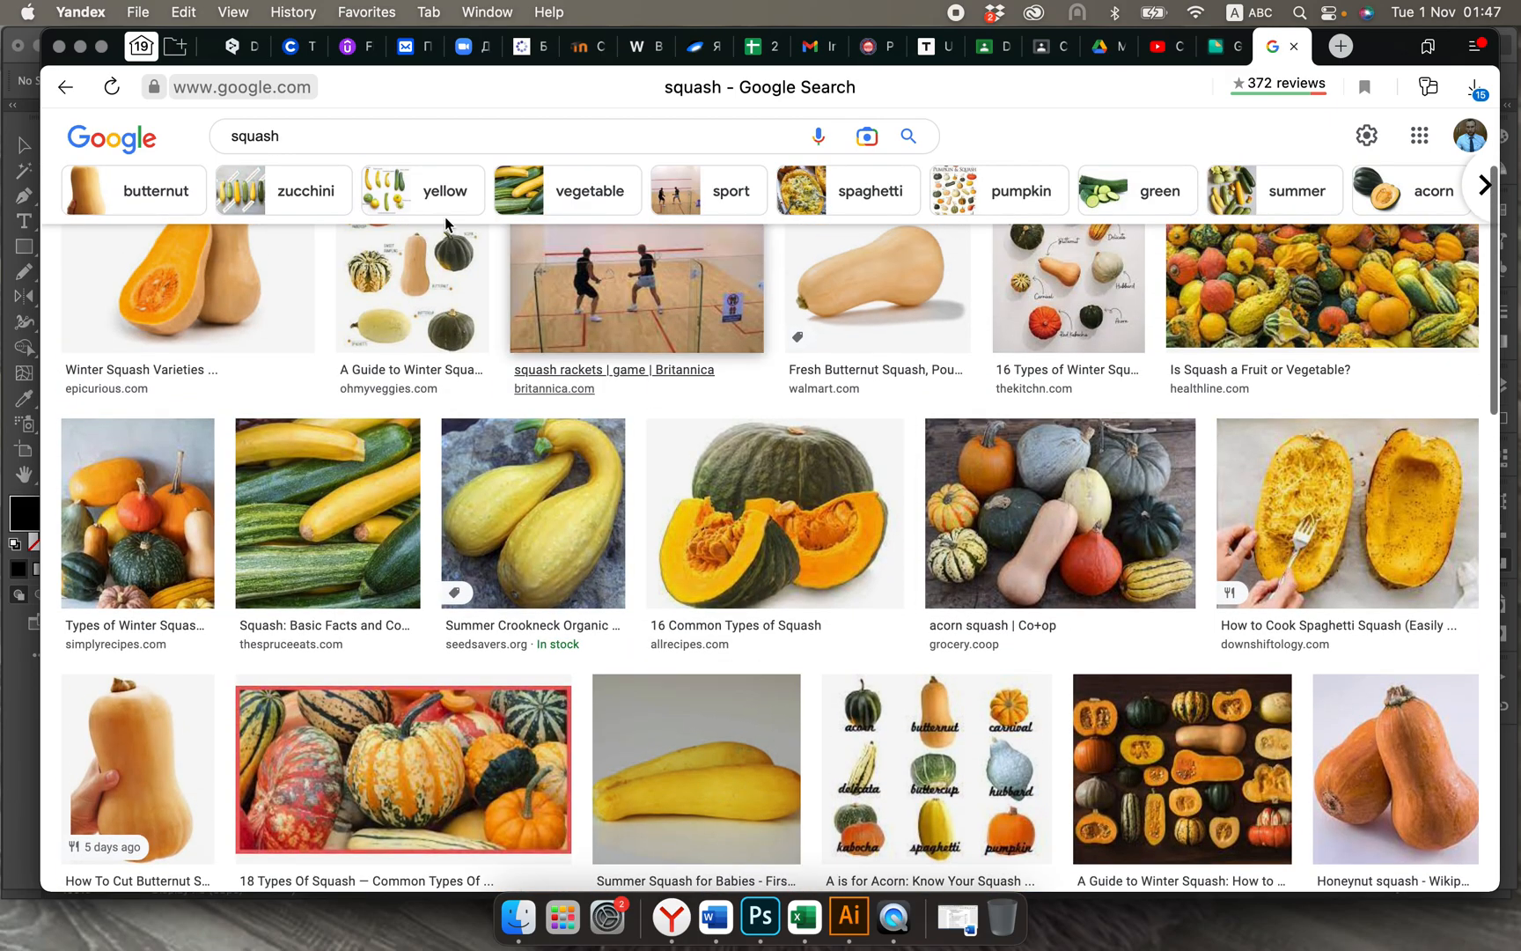
# Step: Refine the image search to "squash sport"
pyautogui.click(316, 135)
pyautogui.write('spo')
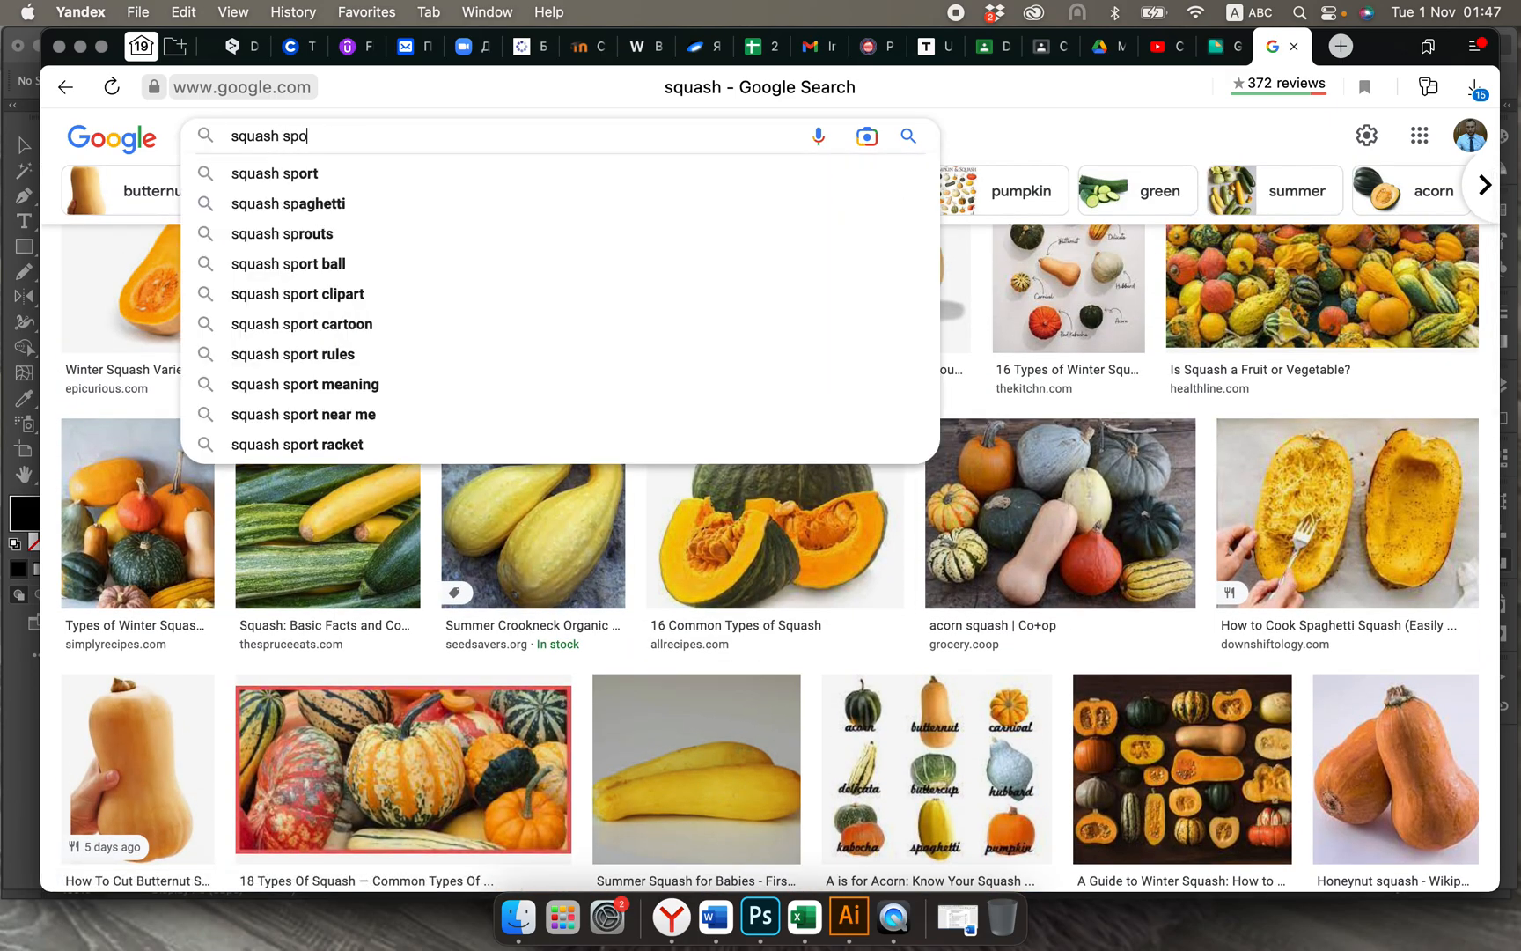
pyautogui.write('rt')
pyautogui.press('Return')
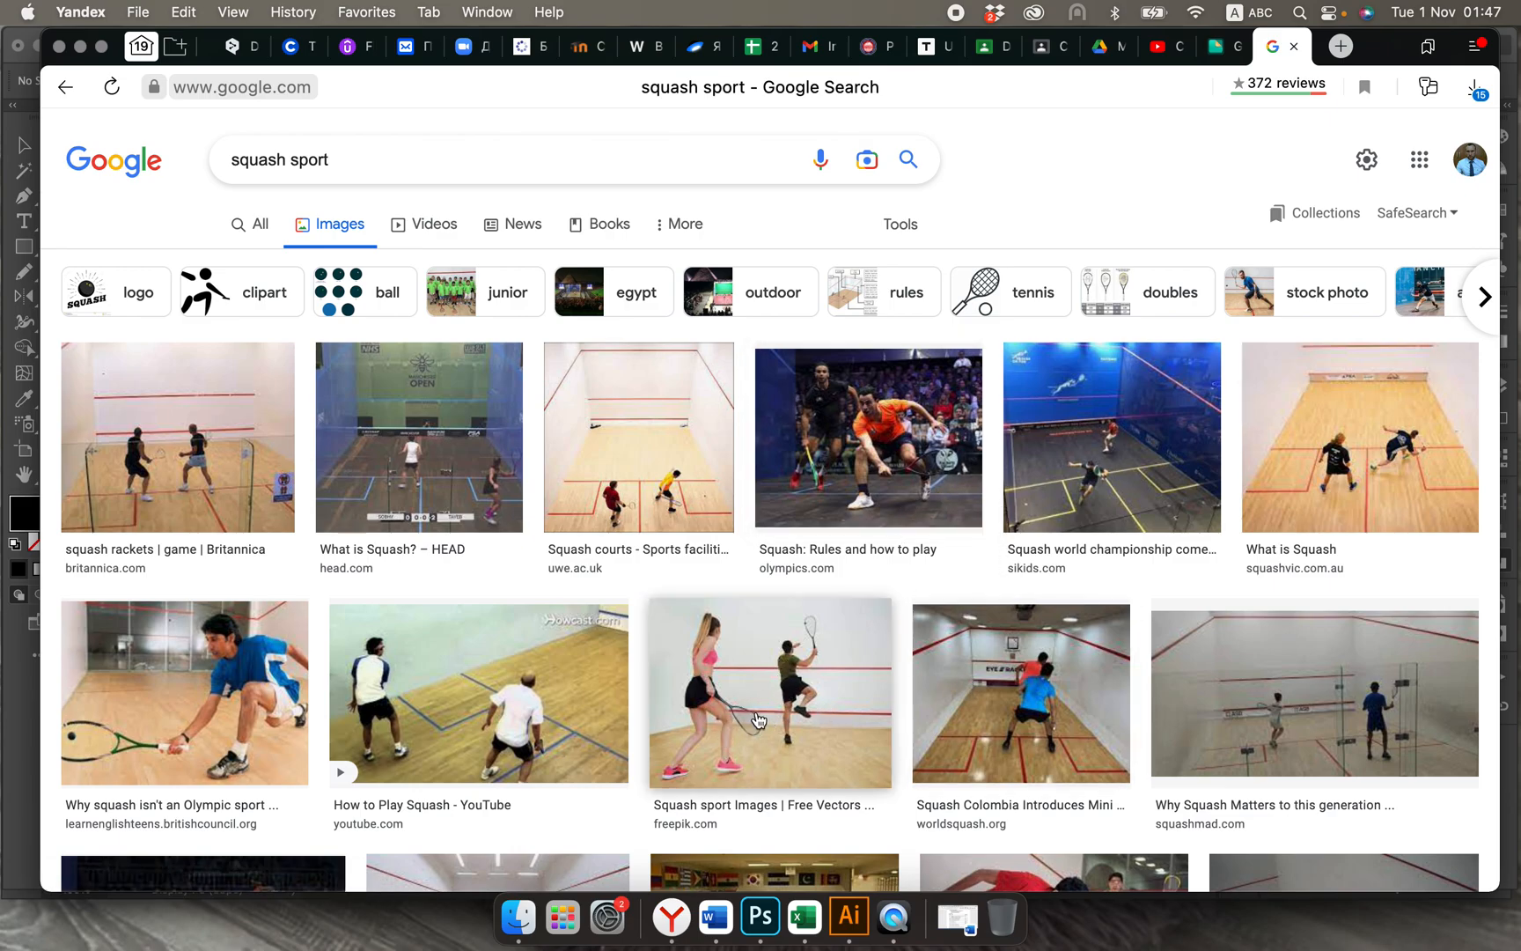
# Step: Find the 123RF top-view photo of two crossed squash rackets and a ball on a court floor, and copy the image
pyautogui.scroll(-3, 817, 766)
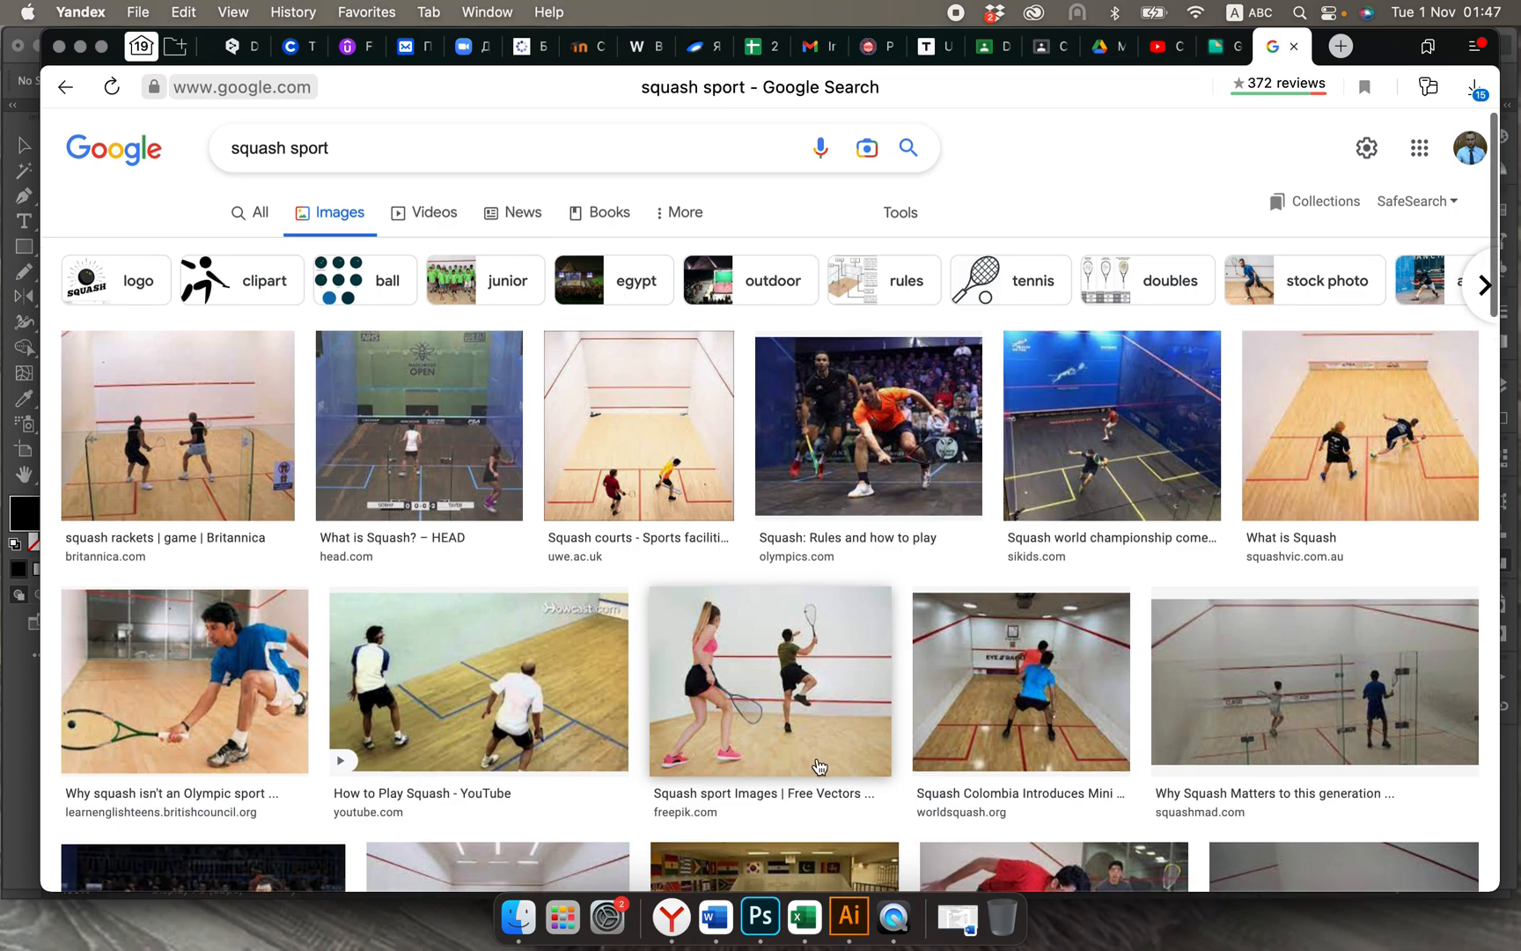
pyautogui.scroll(-3, 819, 765)
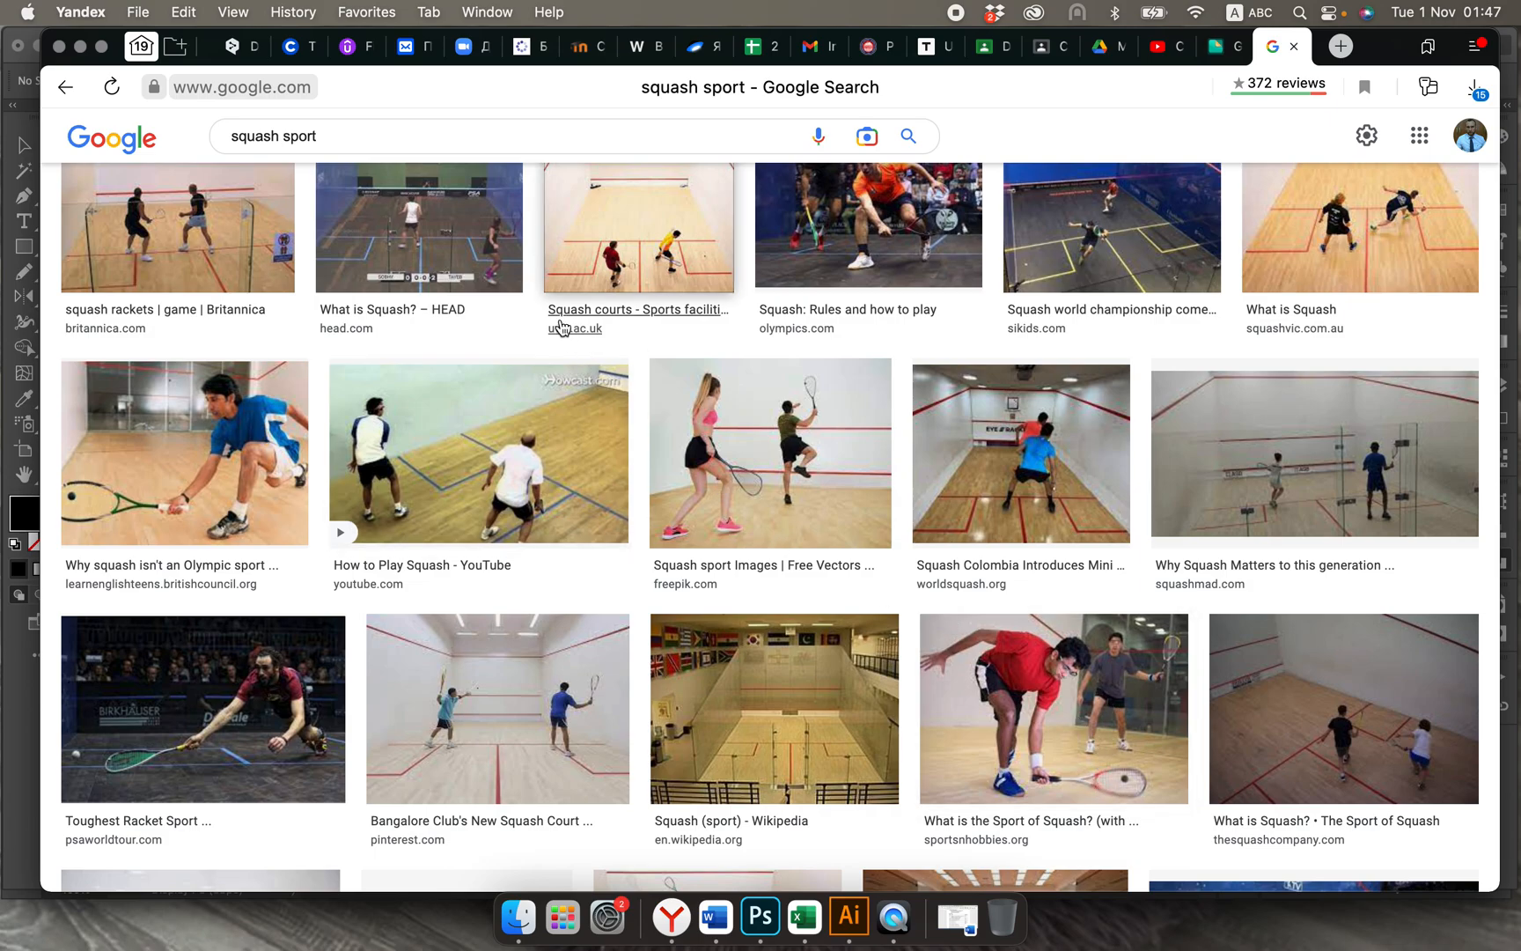
pyautogui.scroll(-3, 566, 623)
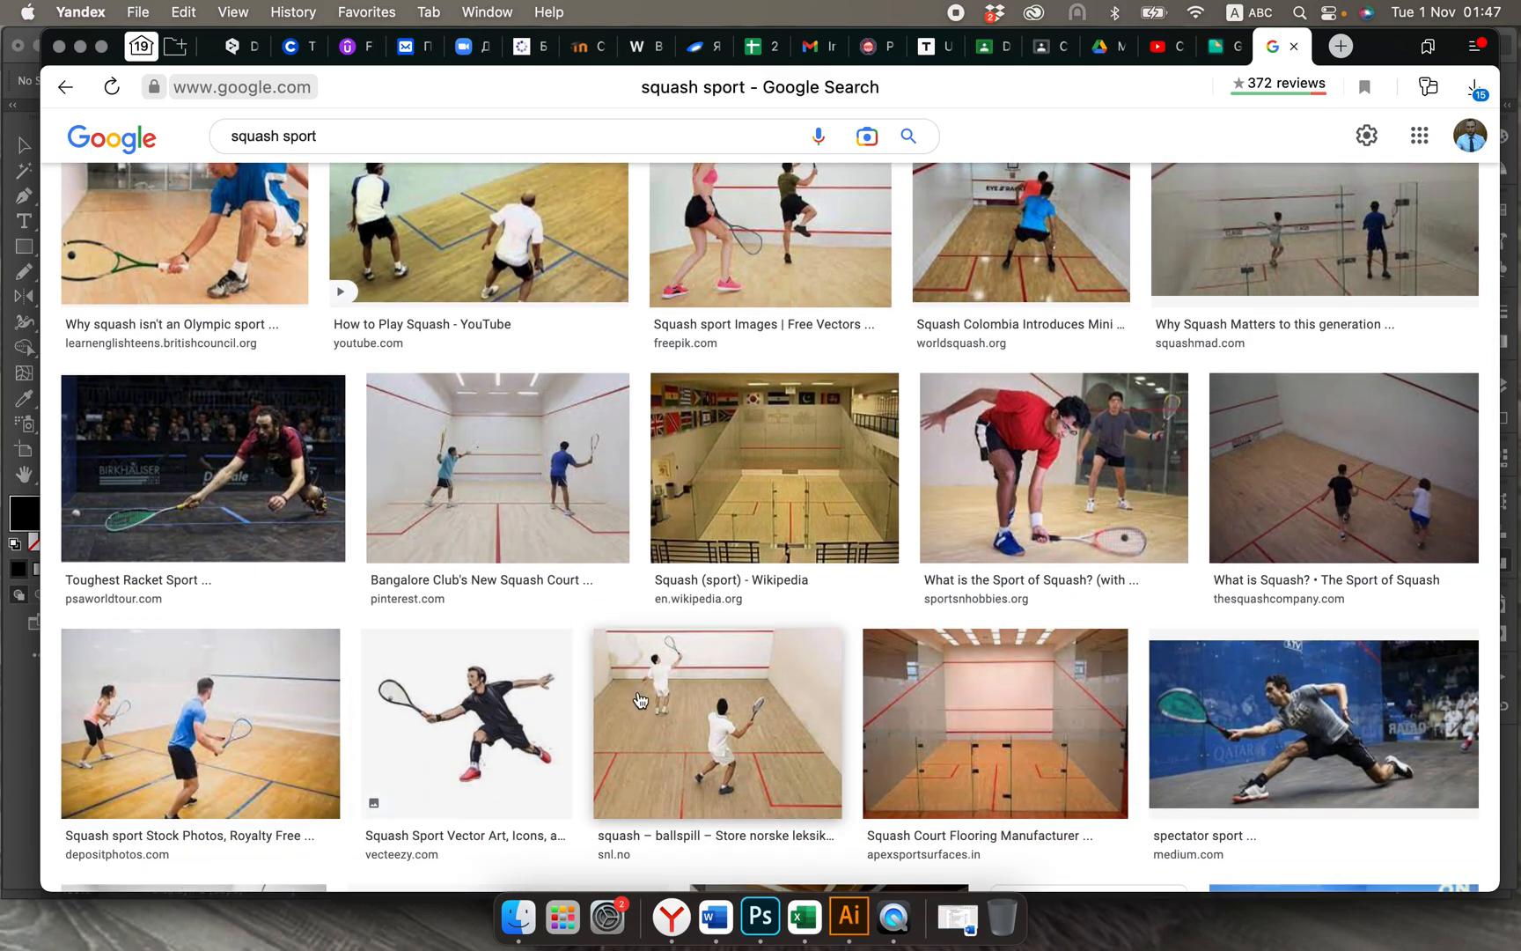
pyautogui.scroll(-4, 640, 699)
pyautogui.scroll(-3, 640, 700)
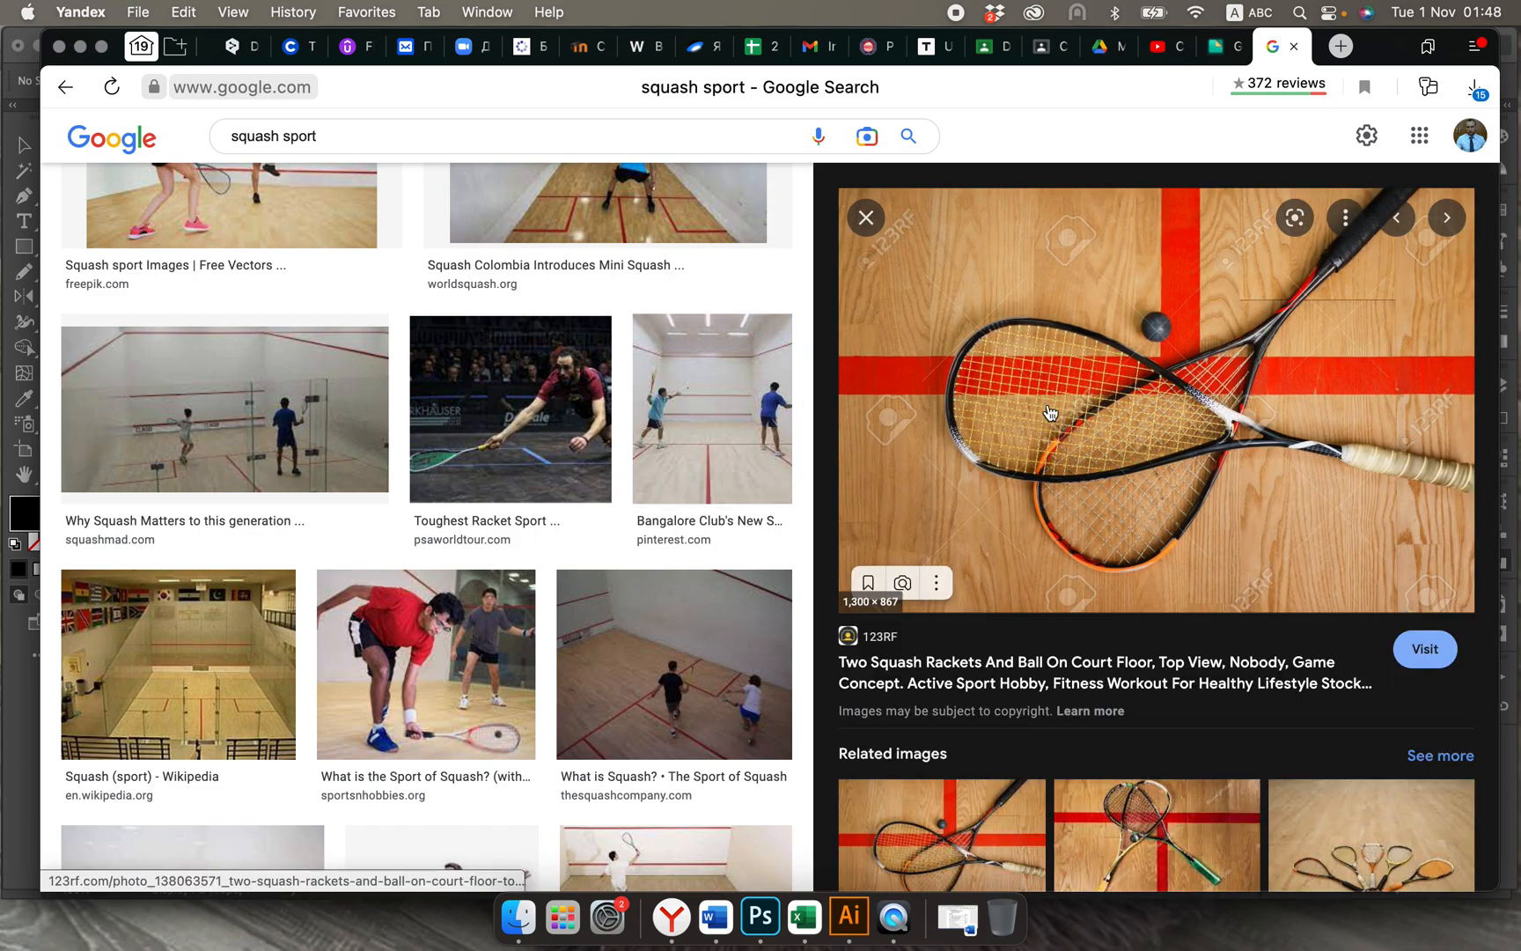
pyautogui.rightClick(1049, 412)
pyautogui.click(1115, 644)
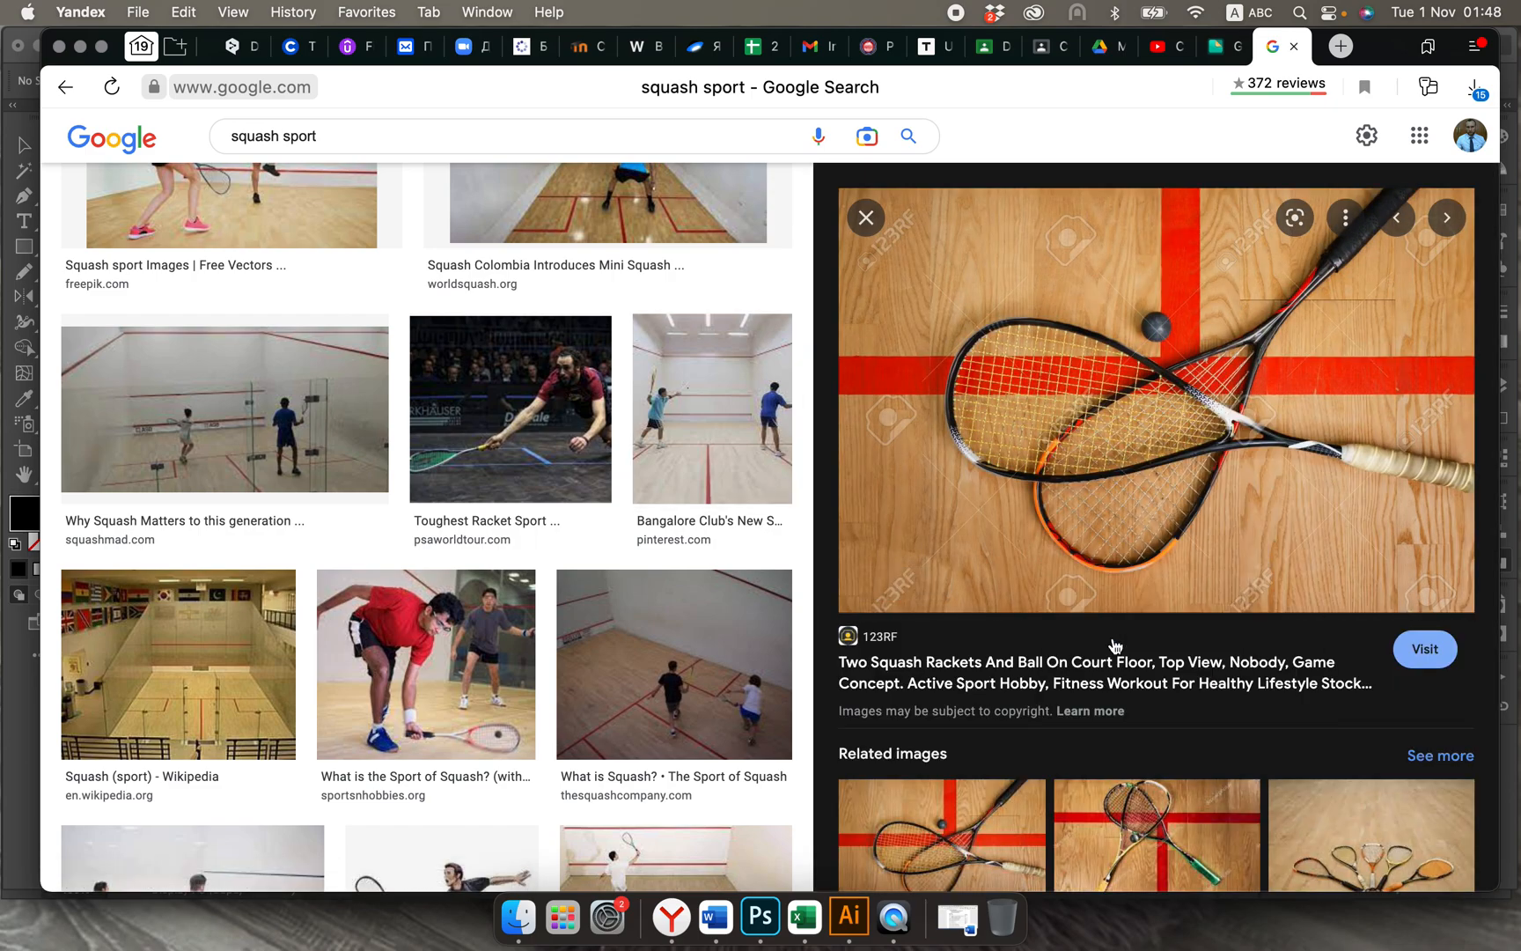
# Step: Switch to Illustrator, paste the squash racket photo, and scale it down to a small reference beside the artboard's lower right corner
pyautogui.click(850, 916)
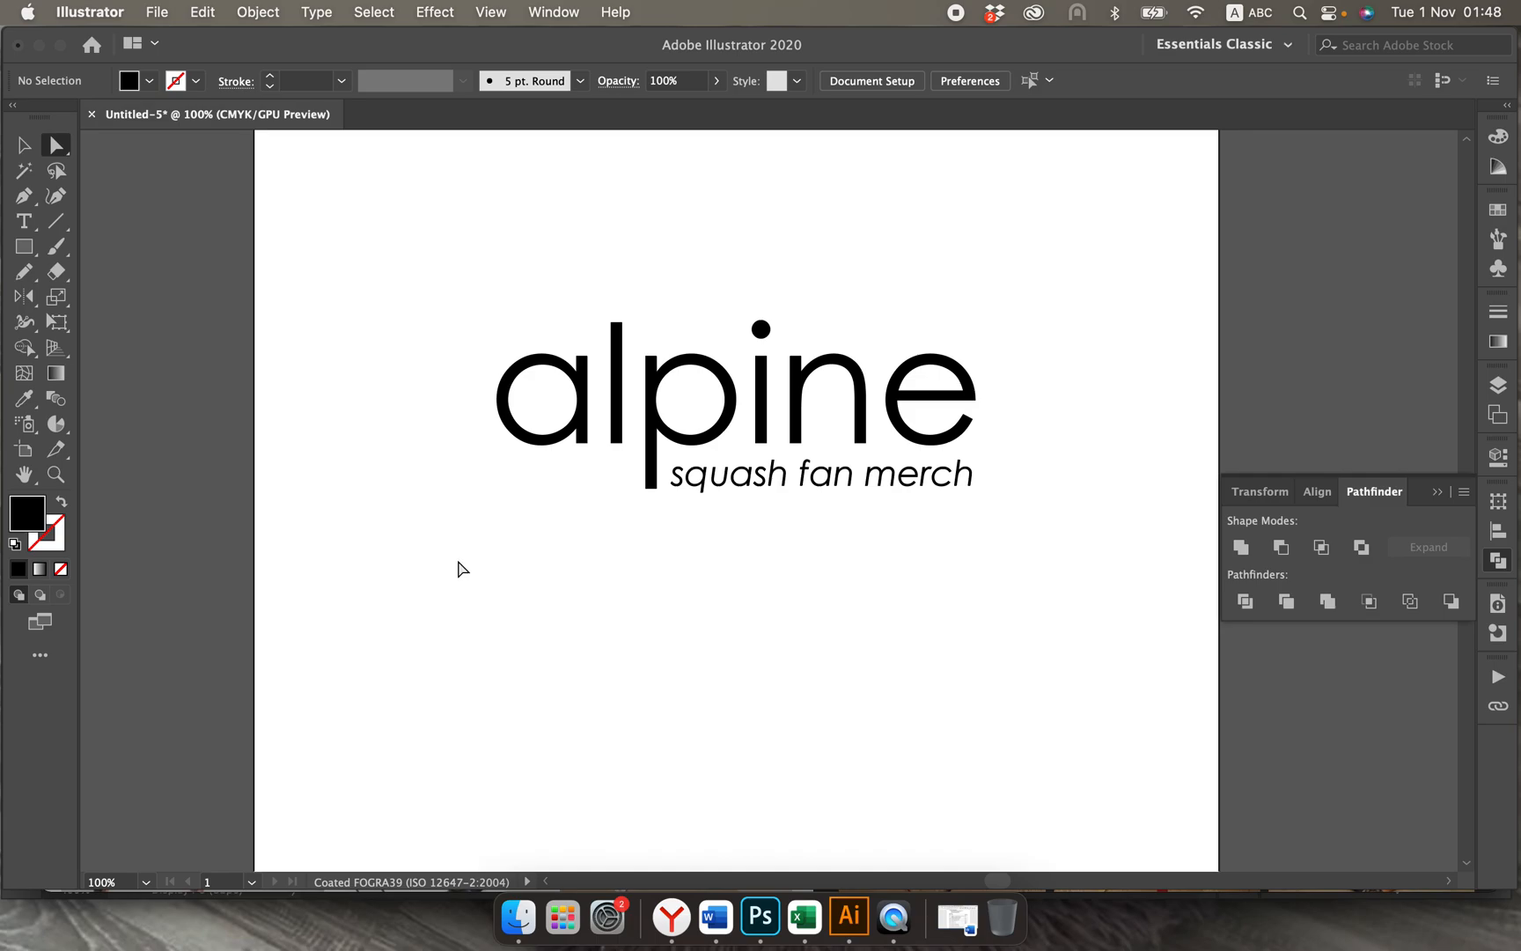
pyautogui.press('super+v')
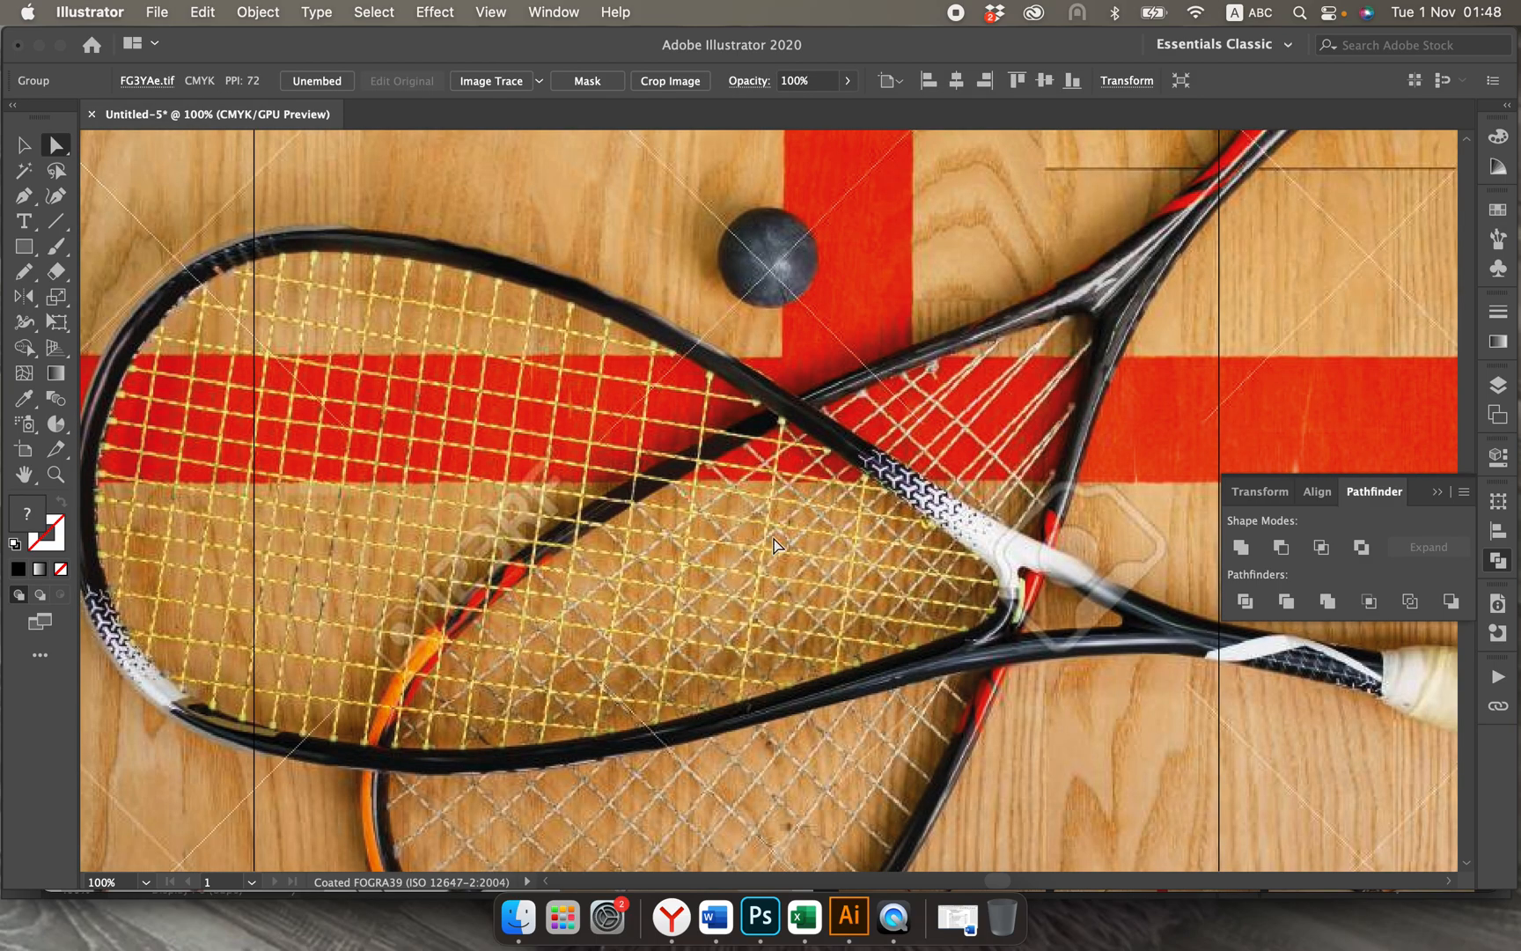
pyautogui.scroll(3, 420, 403)
pyautogui.press('super+minus')
pyautogui.press('super+minus')
pyautogui.press('super+minus')
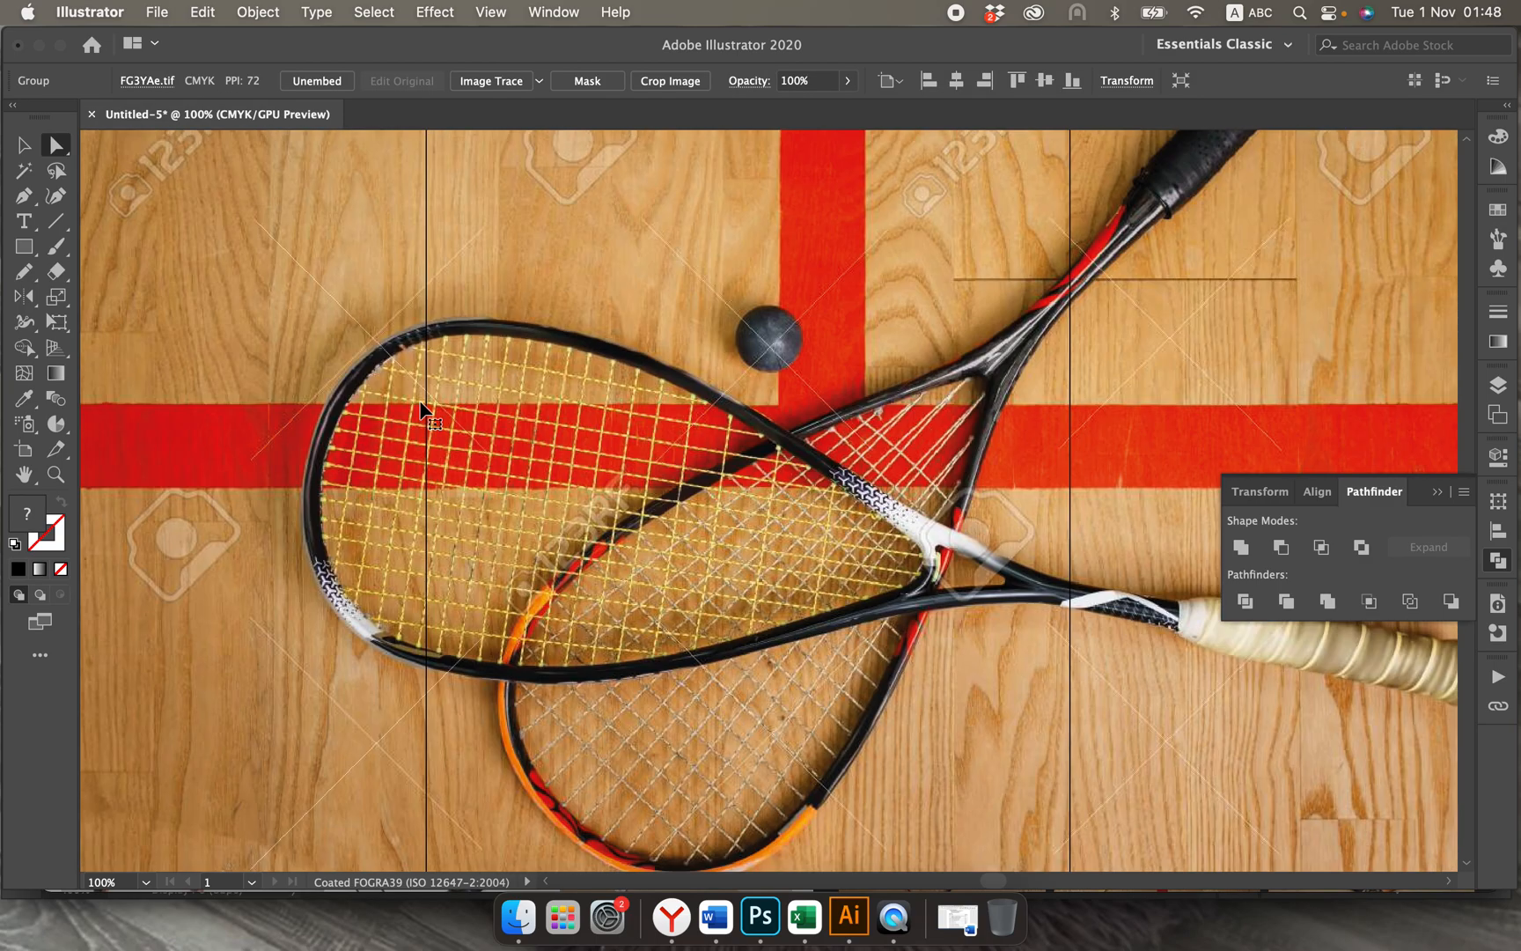
pyautogui.press('super+minus')
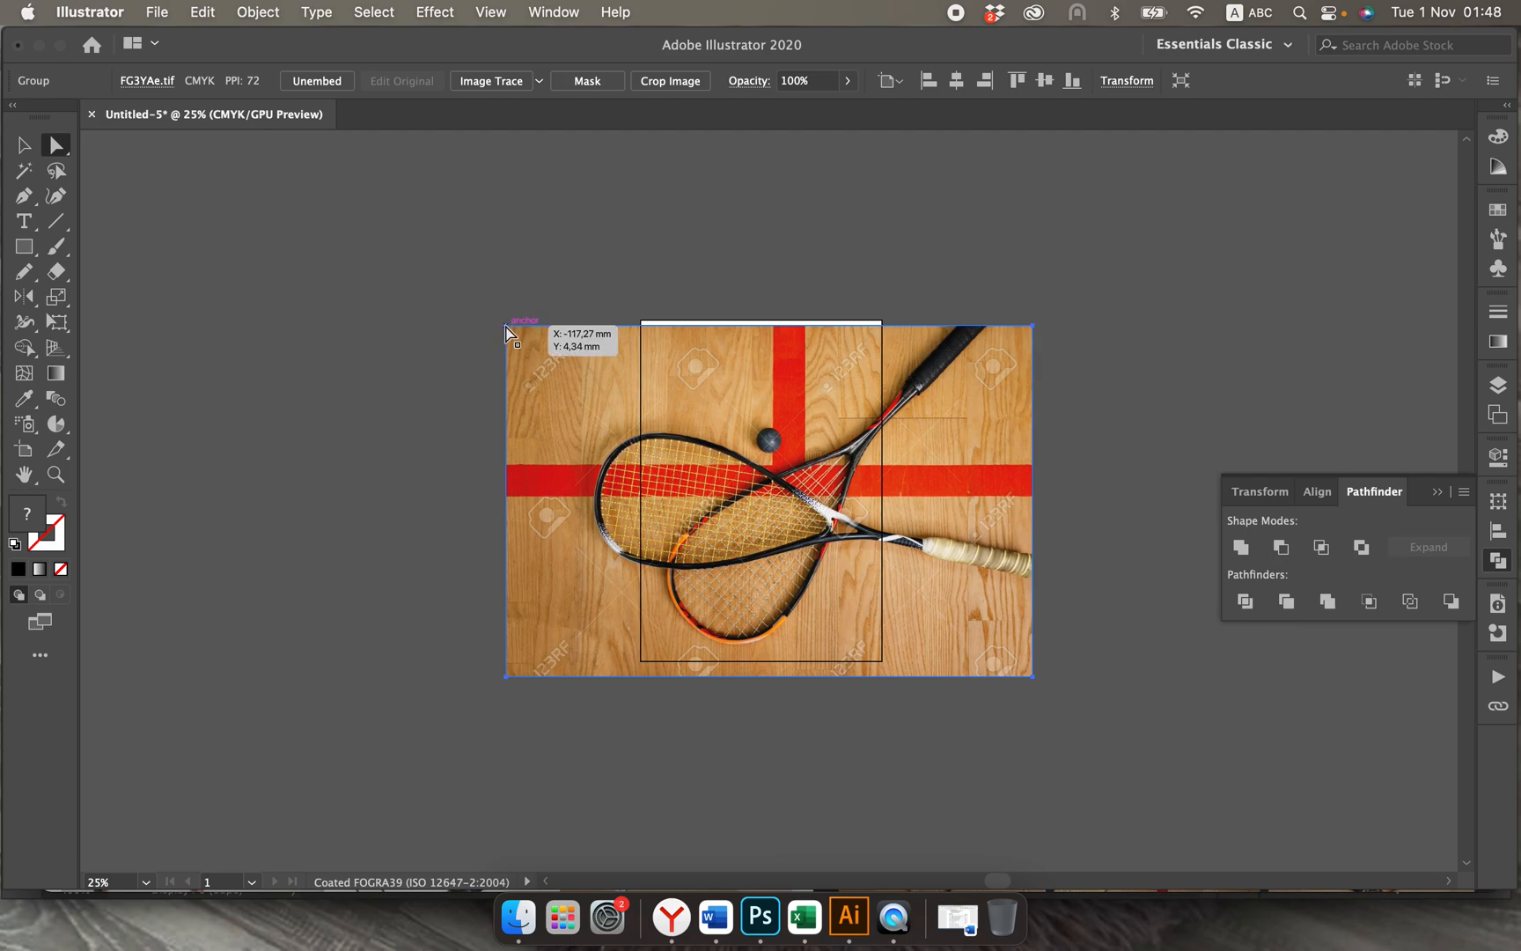
pyautogui.click(24, 144)
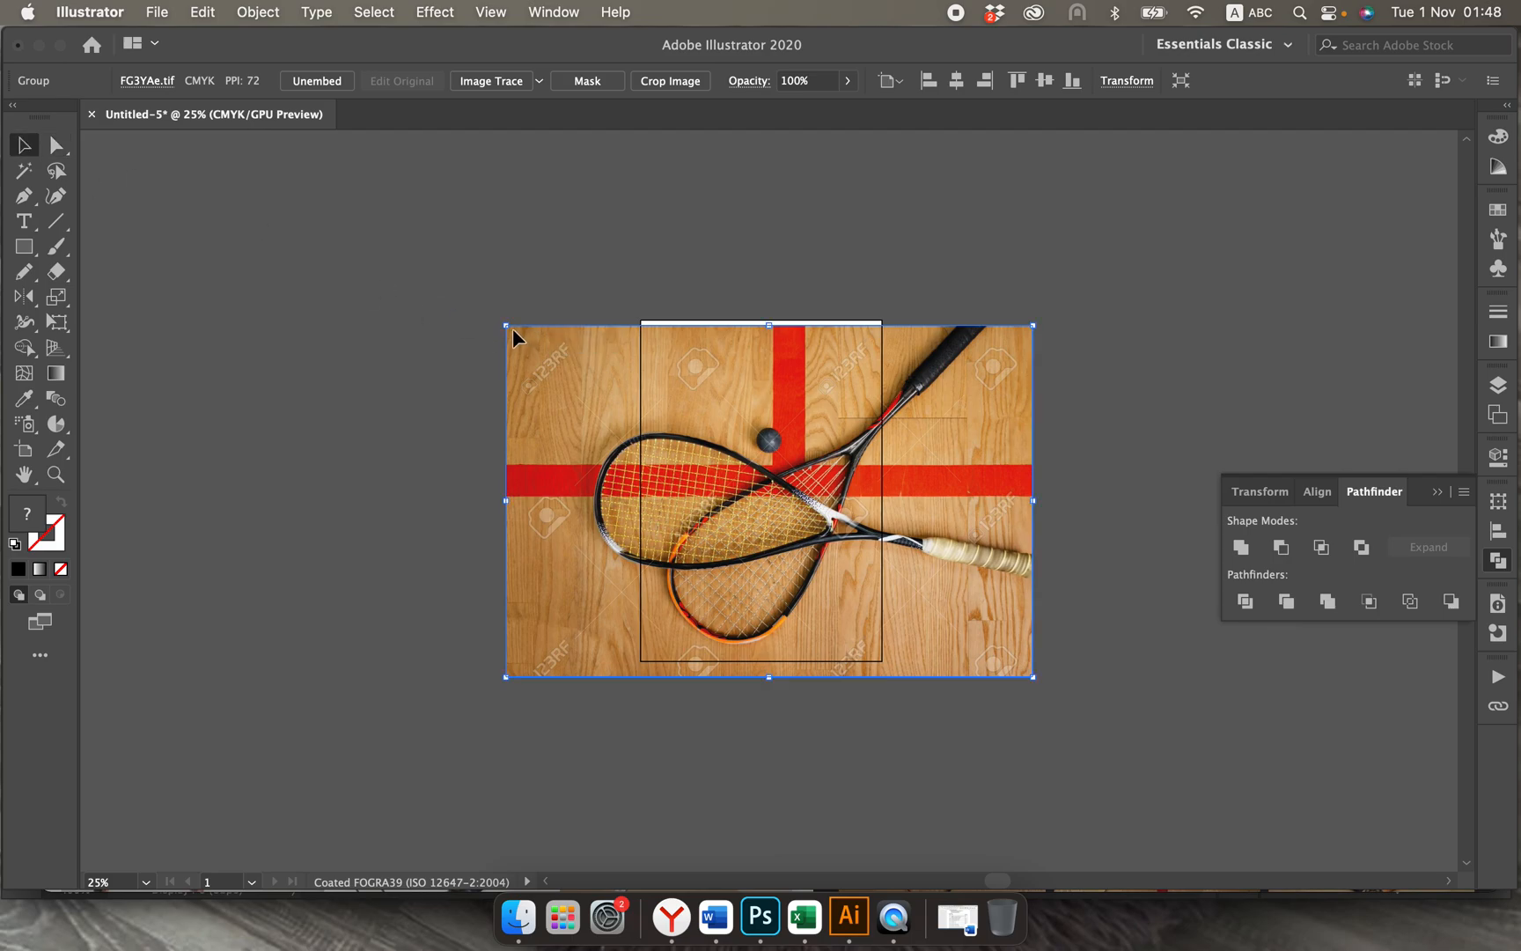
pyautogui.moveTo(513, 338); pyautogui.dragTo(906, 593)
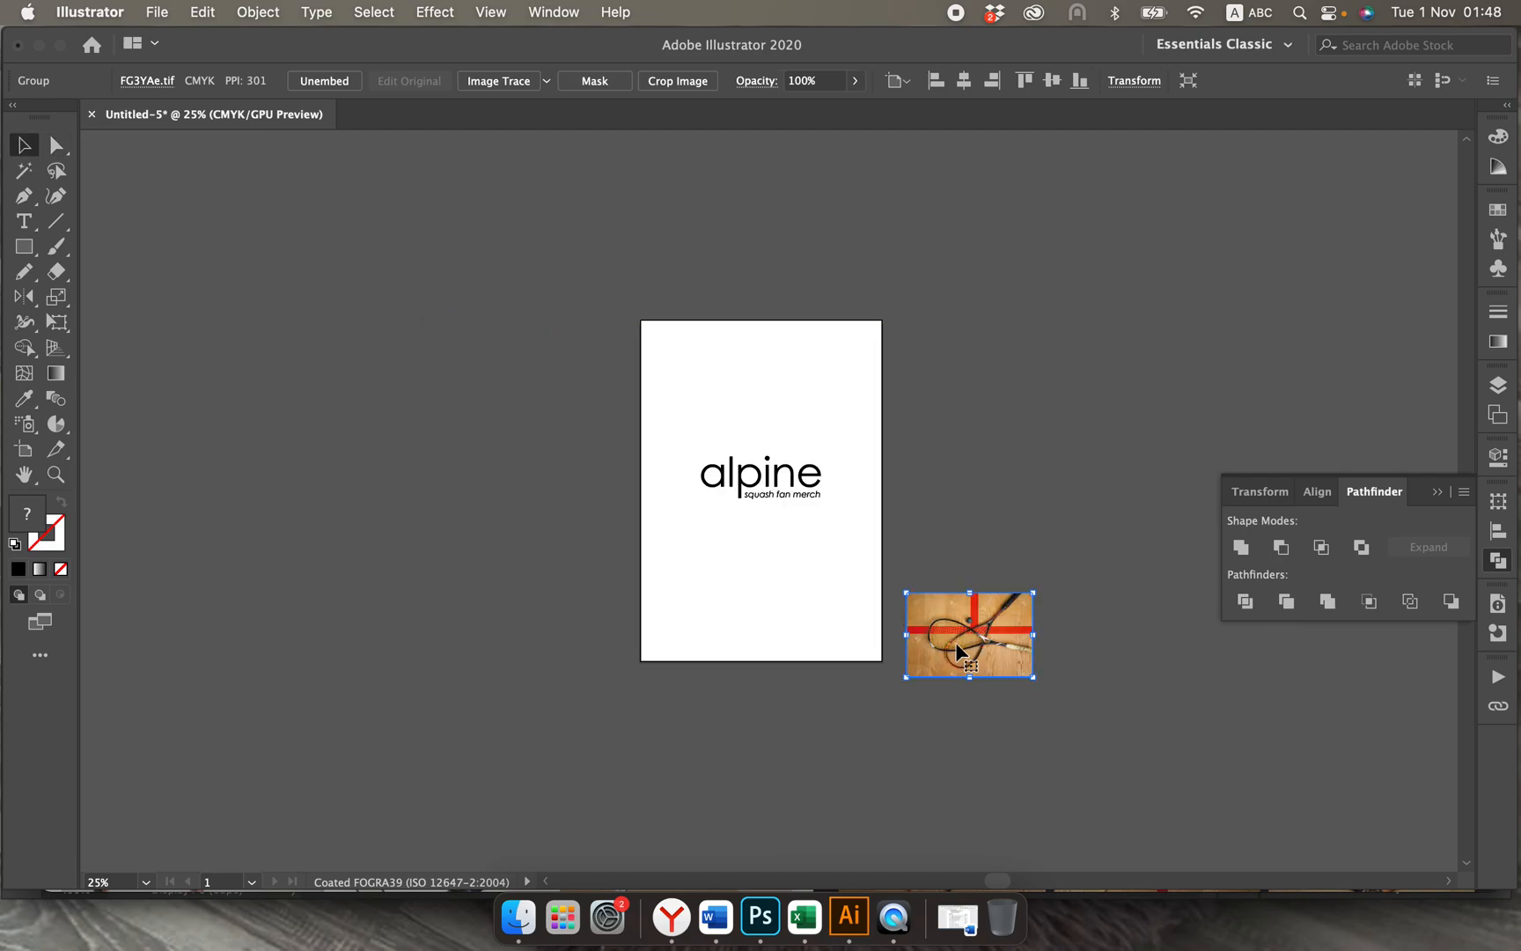
# Step: Move the racket photo to the empty canvas left of the artboard and rotate it 90° clockwise so the handles point down
pyautogui.moveTo(958, 651); pyautogui.dragTo(530, 554)
pyautogui.press('super+equal')
pyautogui.press('super+equal')
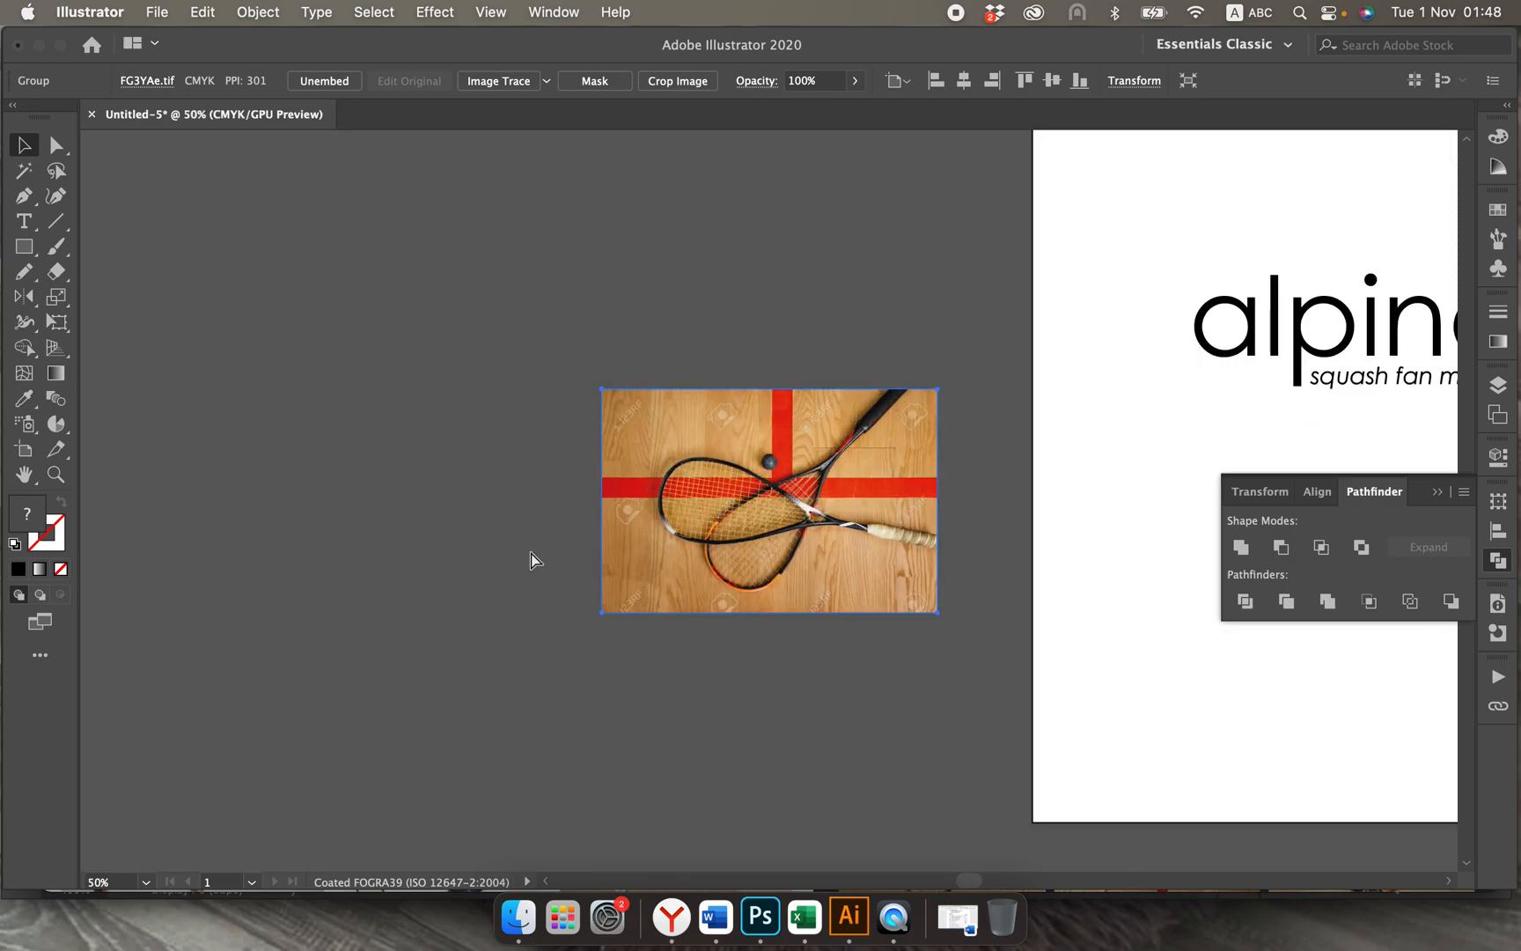
pyautogui.press('super+equal')
pyautogui.press('super+equal')
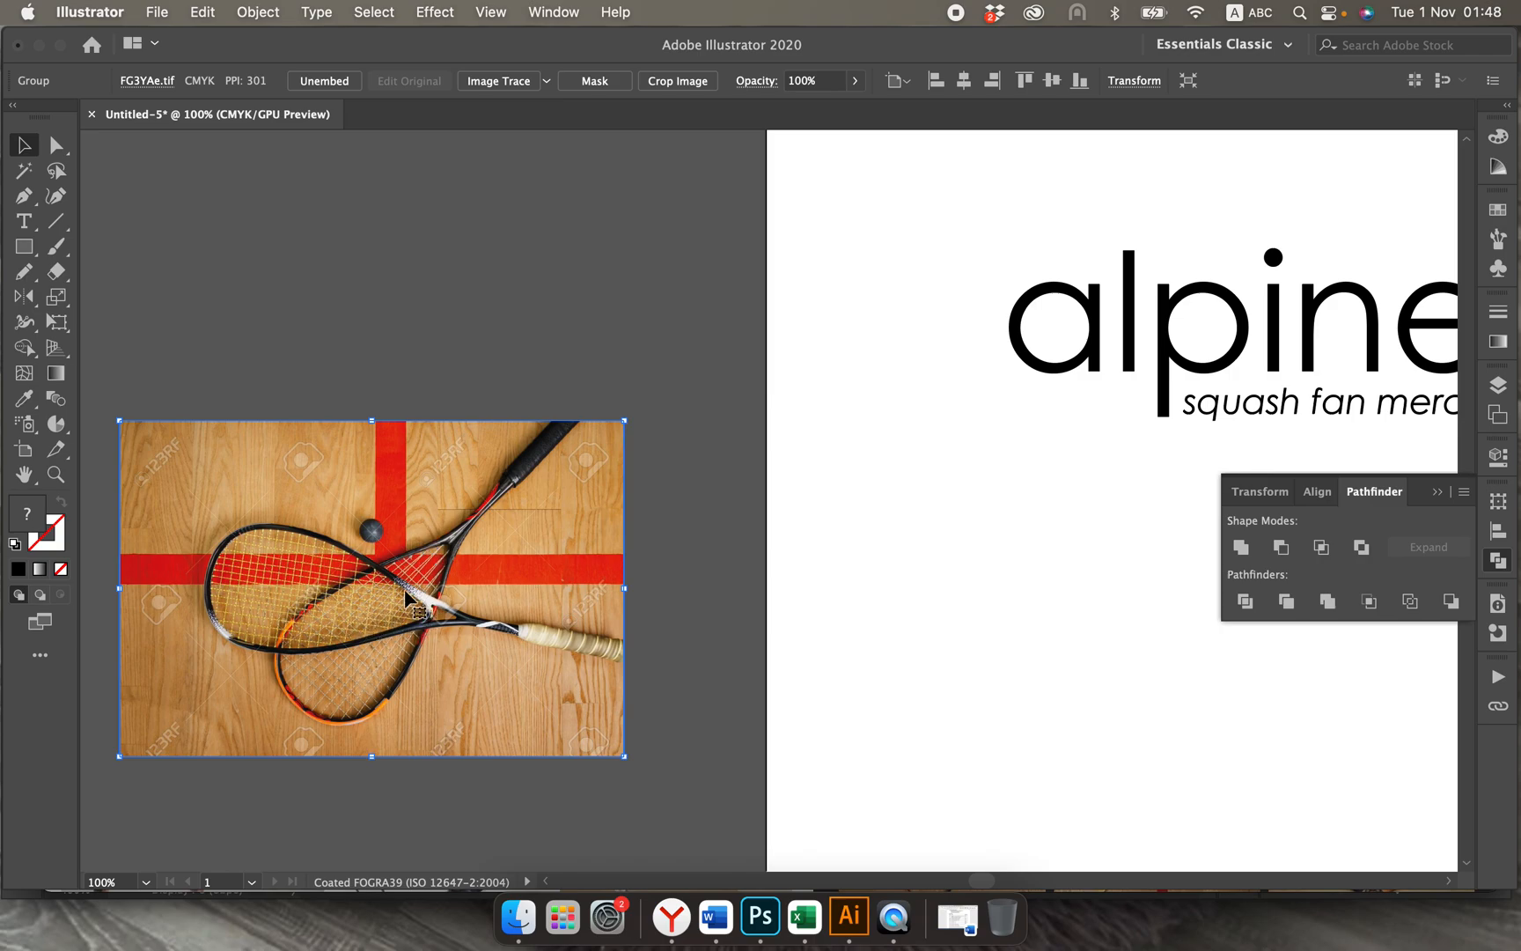
pyautogui.moveTo(626, 767); pyautogui.dragTo(331, 733)
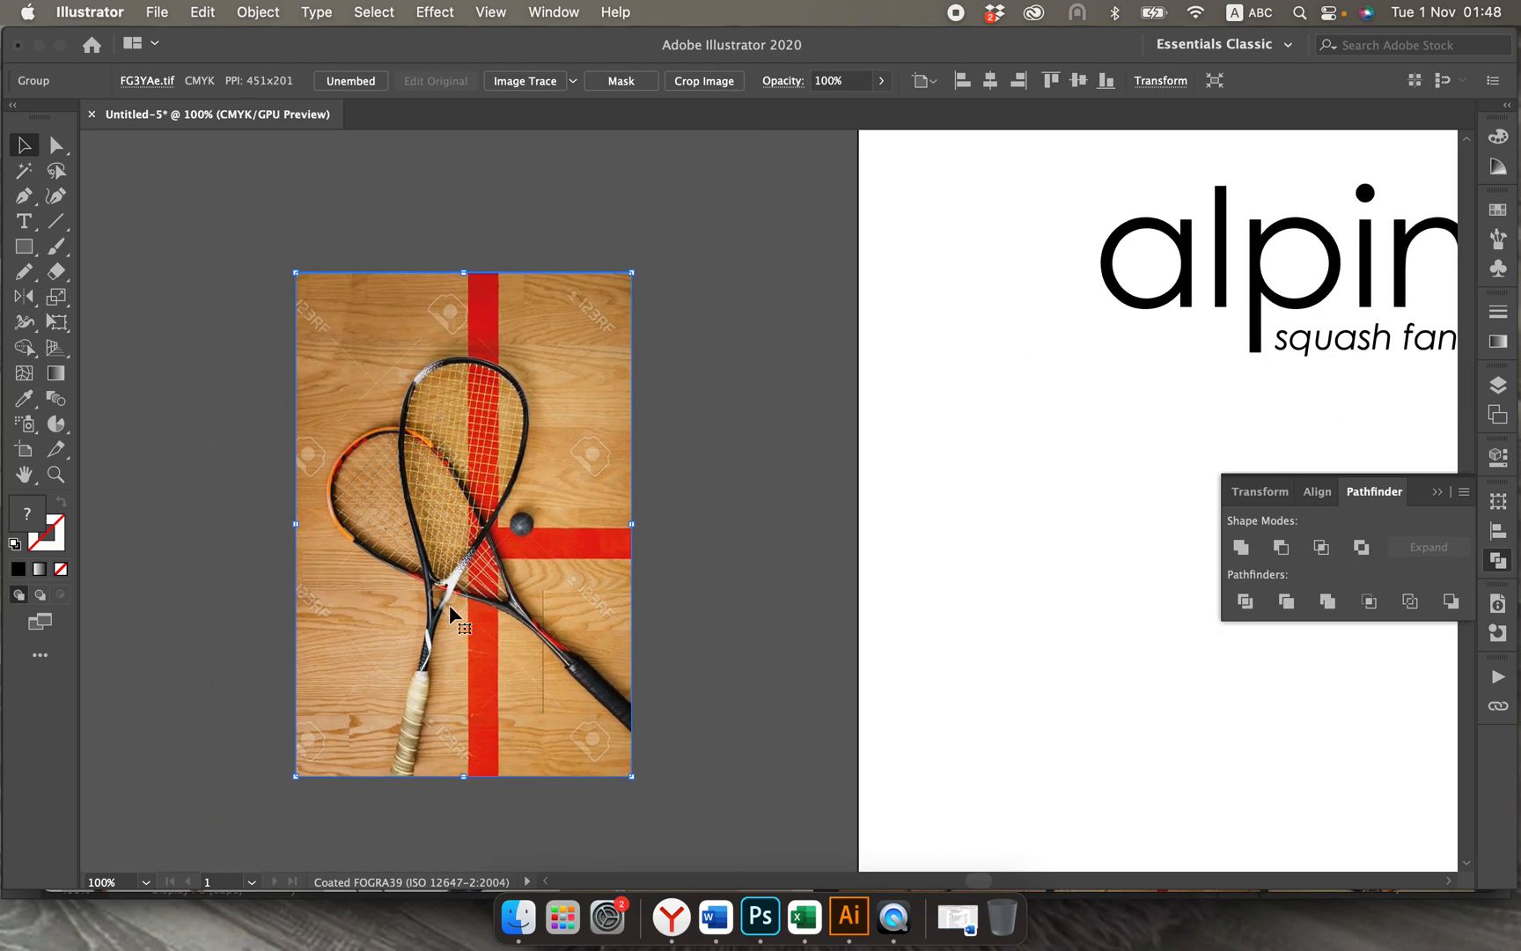
# Step: Draw a straight, slightly slanted line over the upright racket, from the upper left of its frame down past the left edge
pyautogui.press('super+equal')
pyautogui.press('super+equal')
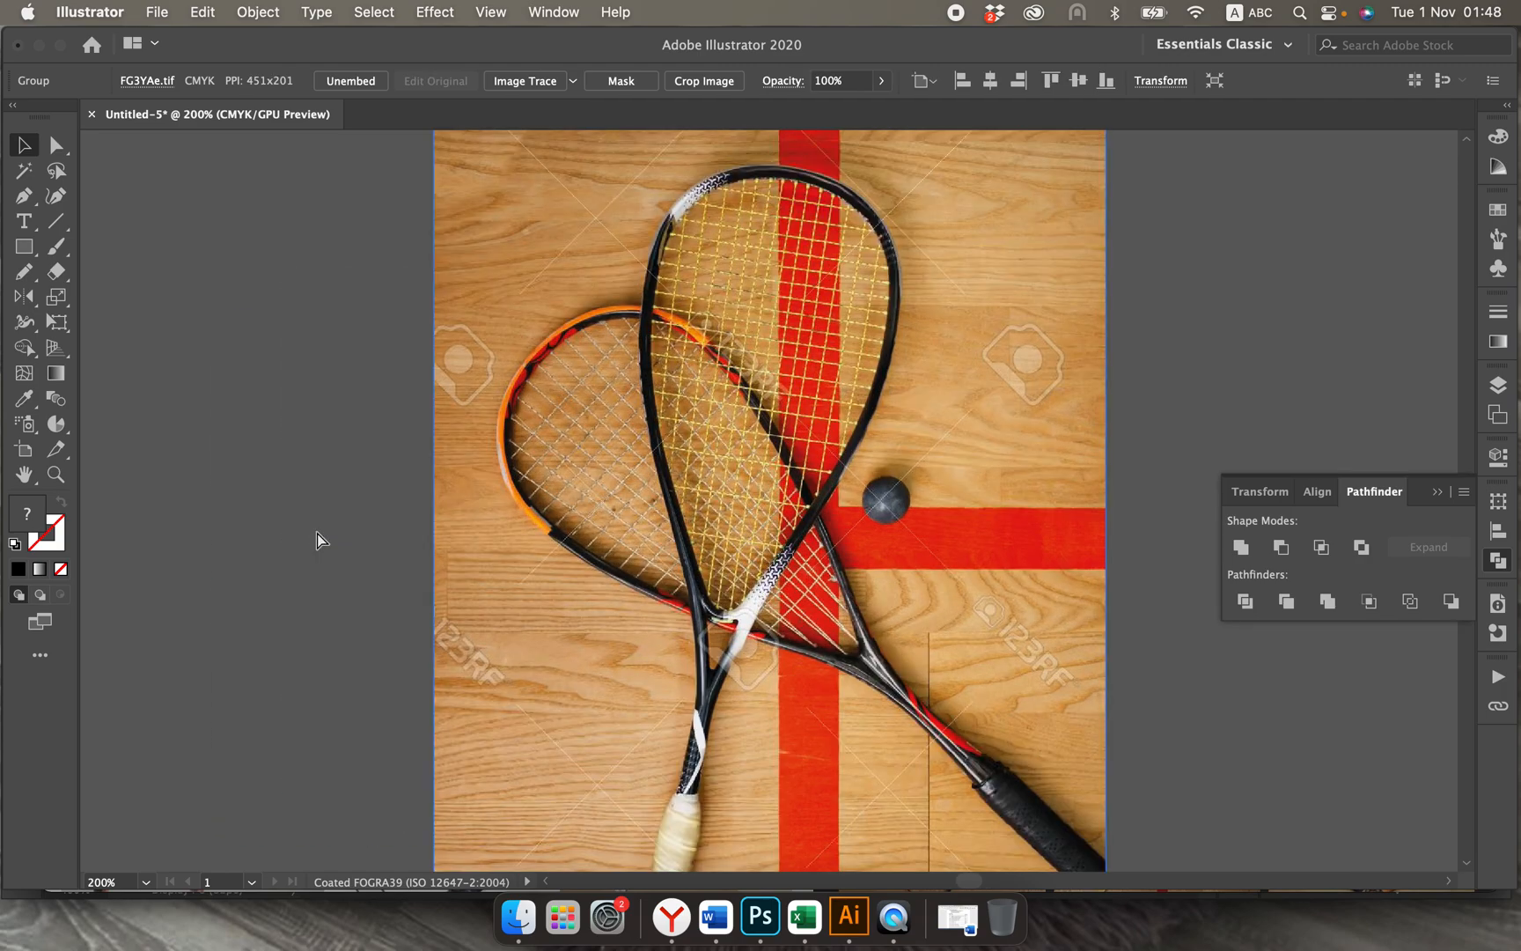
pyautogui.press('super+minus')
pyautogui.hscroll(1, 484, 537)
pyautogui.hscroll(3, 483, 530)
pyautogui.scroll(-2, 483, 530)
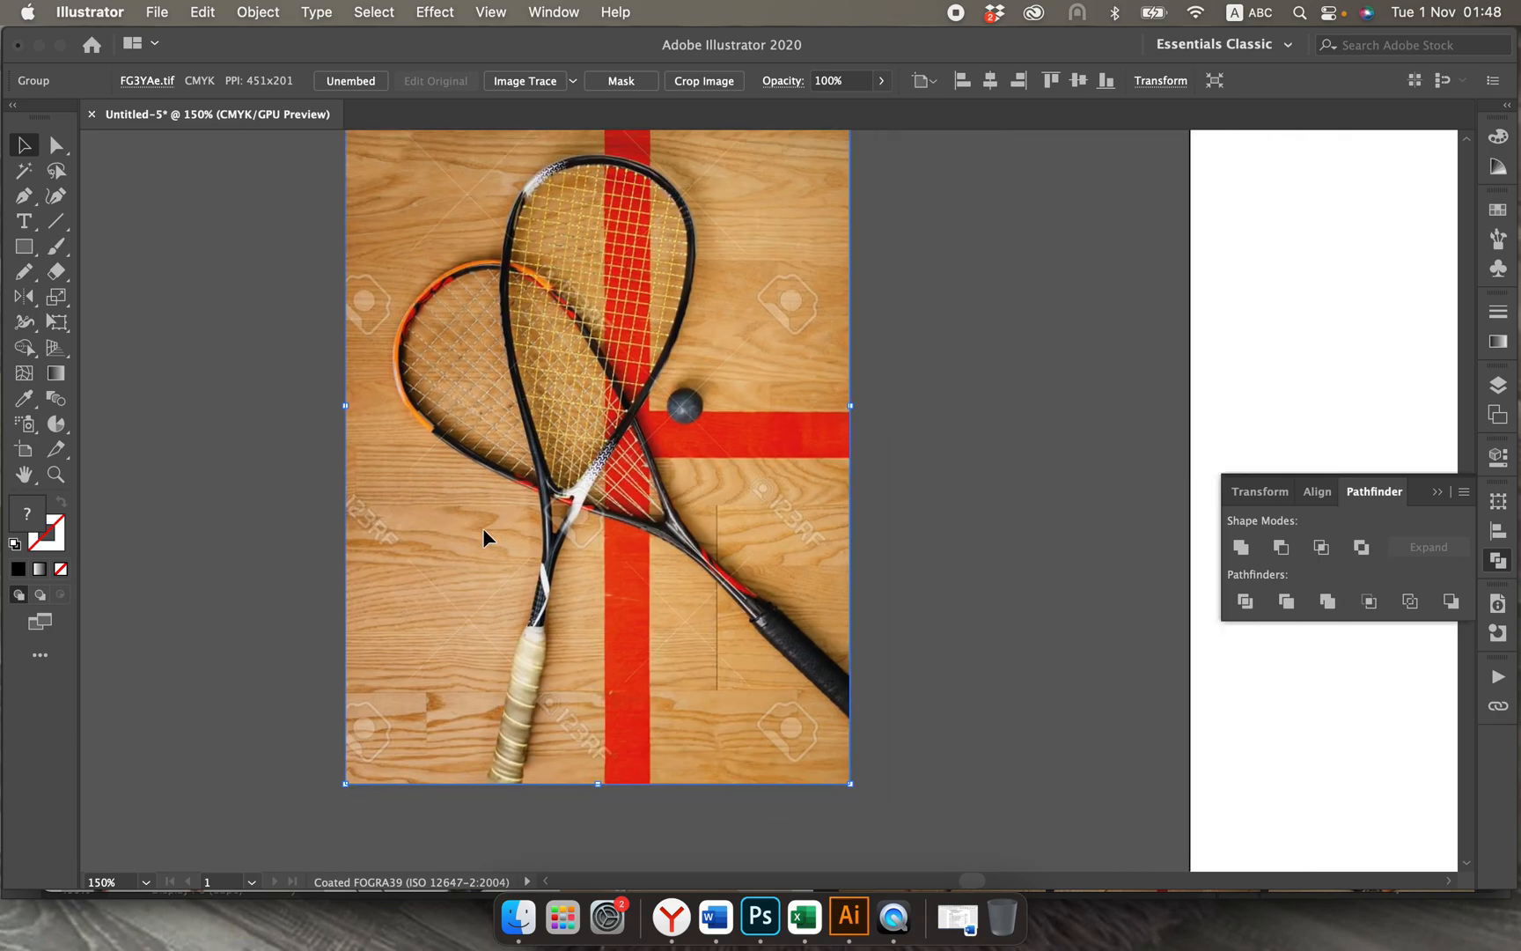
pyautogui.rightClick(483, 530)
pyautogui.click(331, 441)
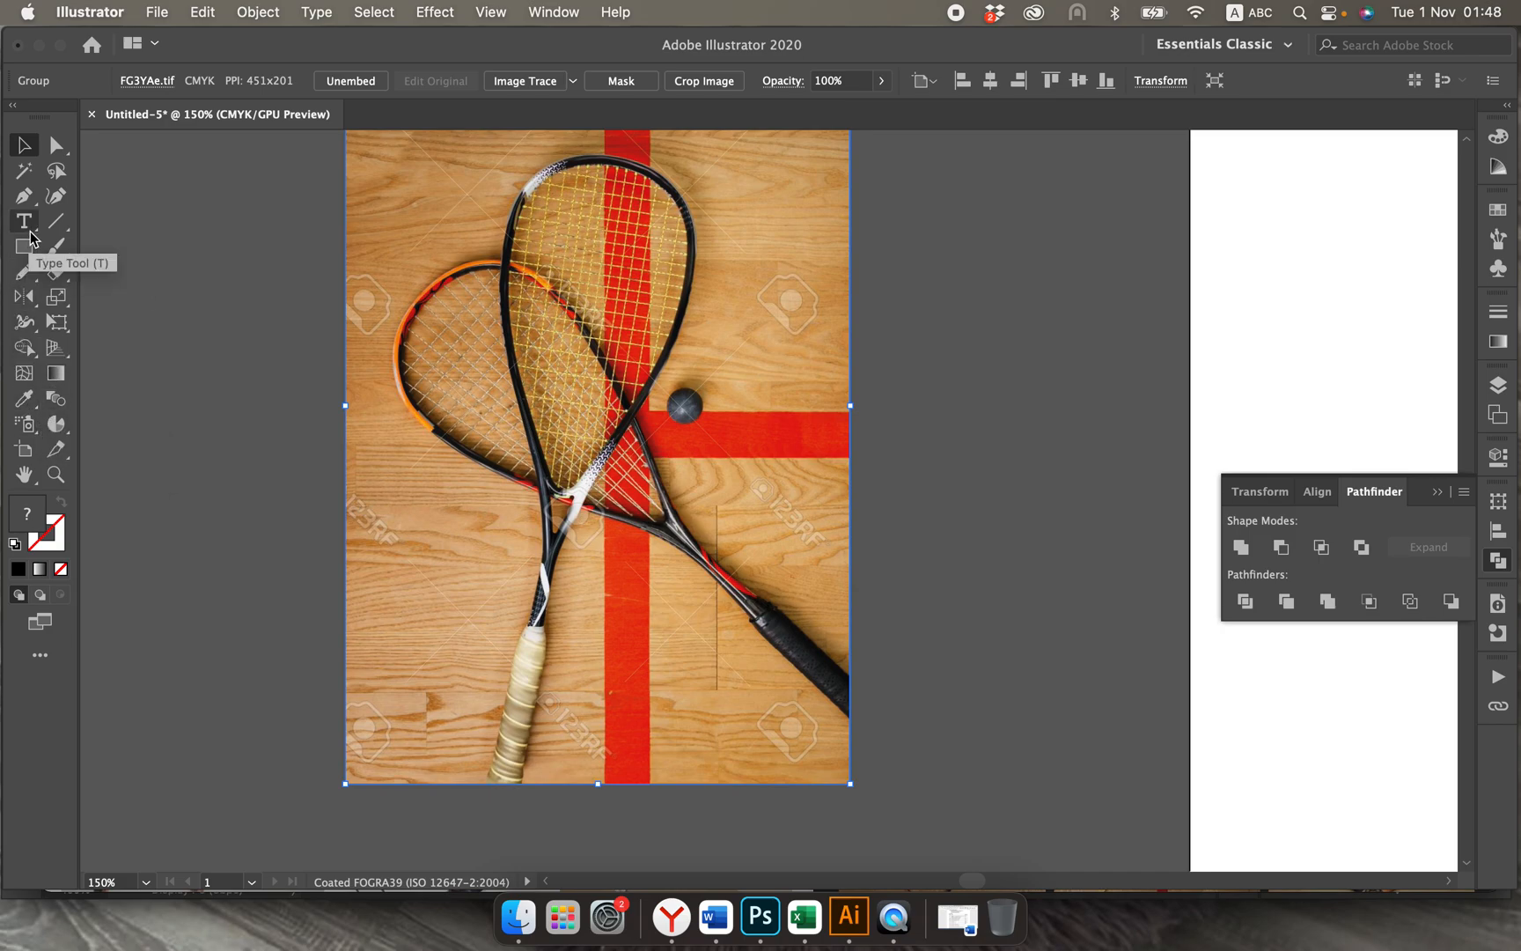
pyautogui.click(56, 222)
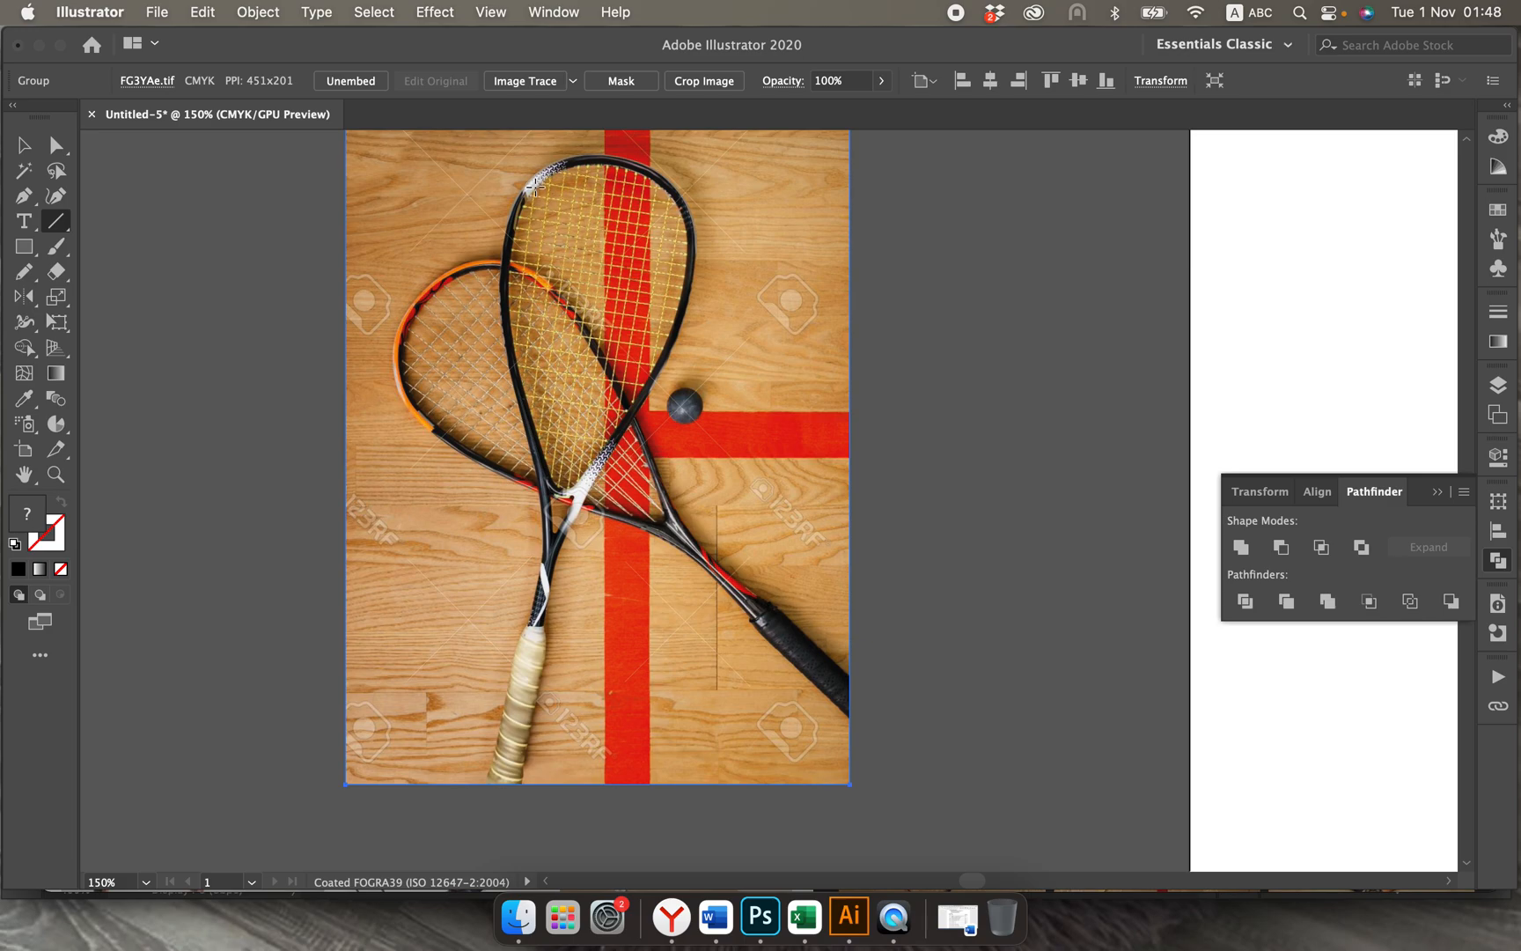
pyautogui.moveTo(533, 187); pyautogui.dragTo(503, 451)
# Step: Give the string line a black stroke with a weight of 0.5 pt
pyautogui.scroll(3, 547, 330)
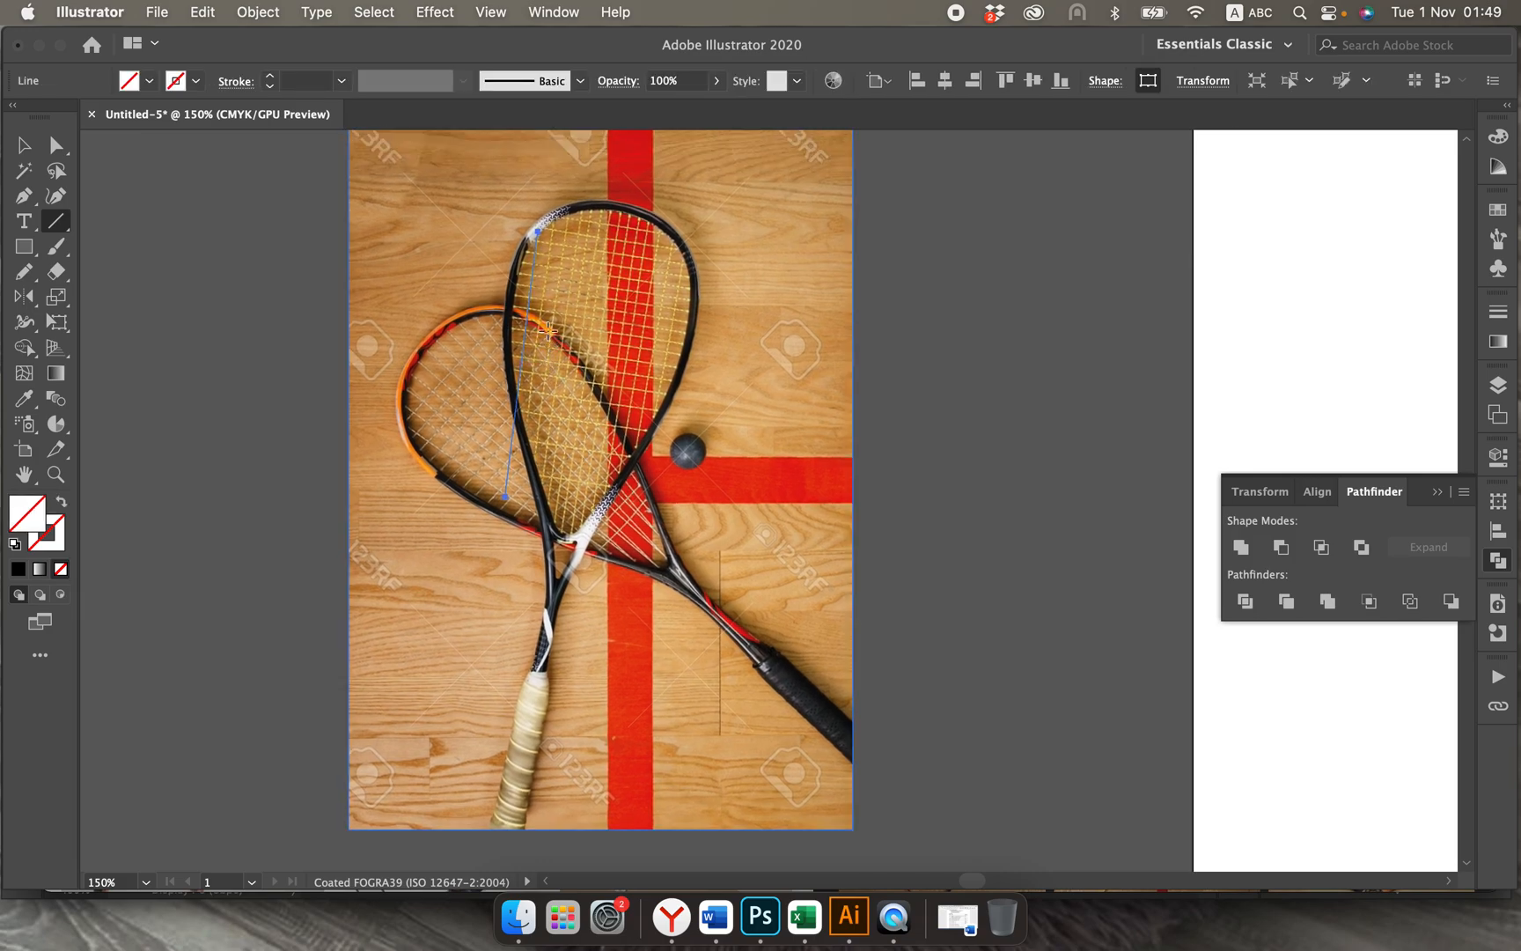
pyautogui.press('super+equal')
pyautogui.press('super+equal')
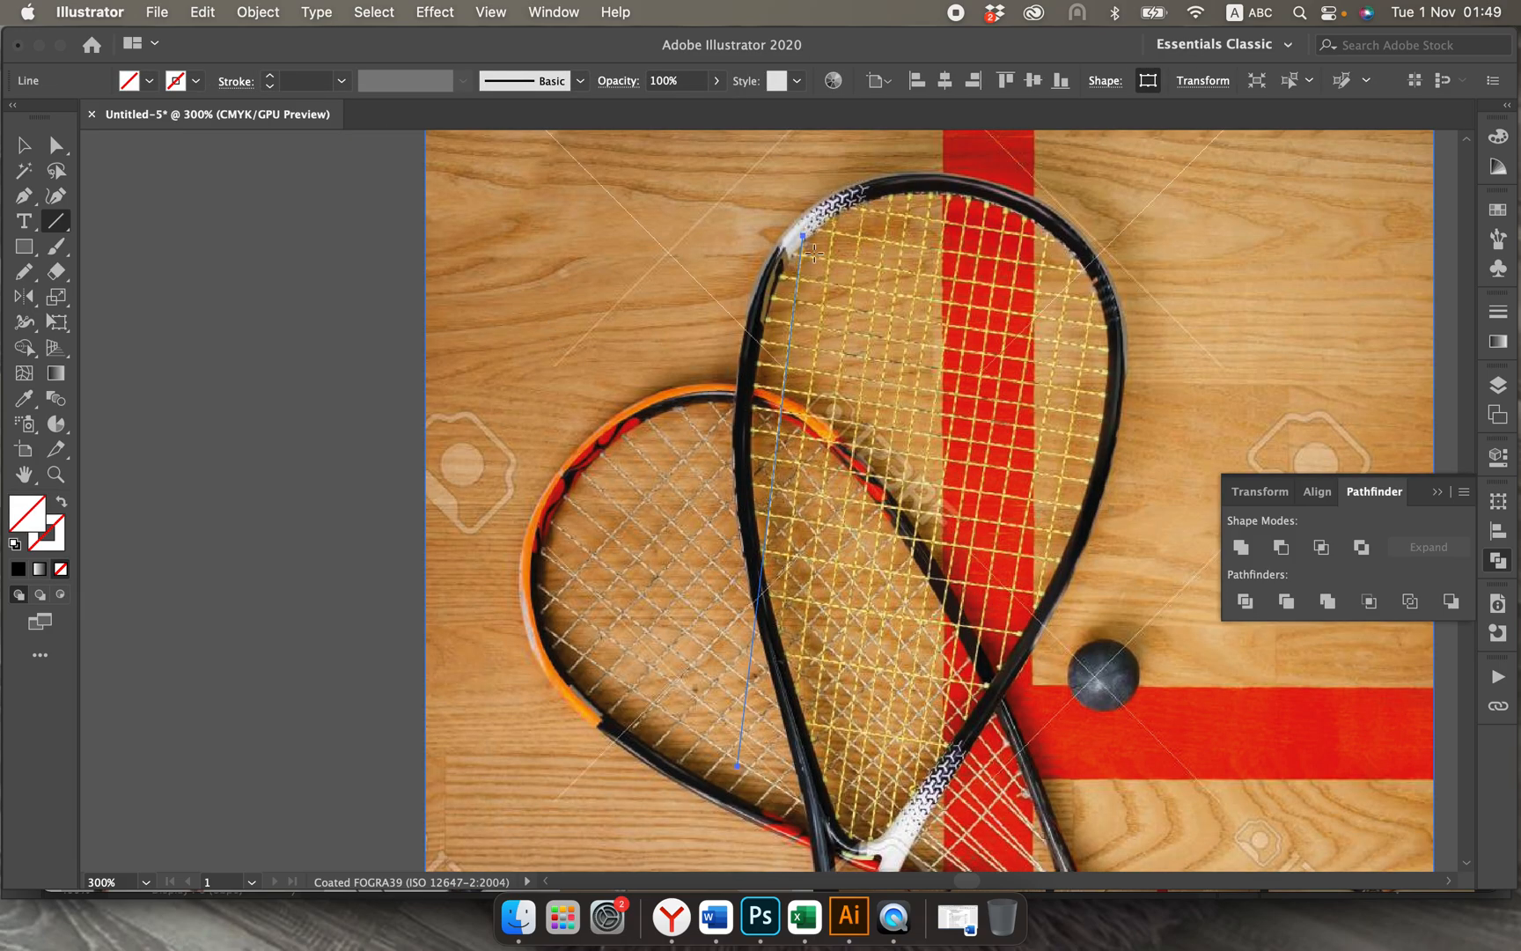
pyautogui.click(272, 80)
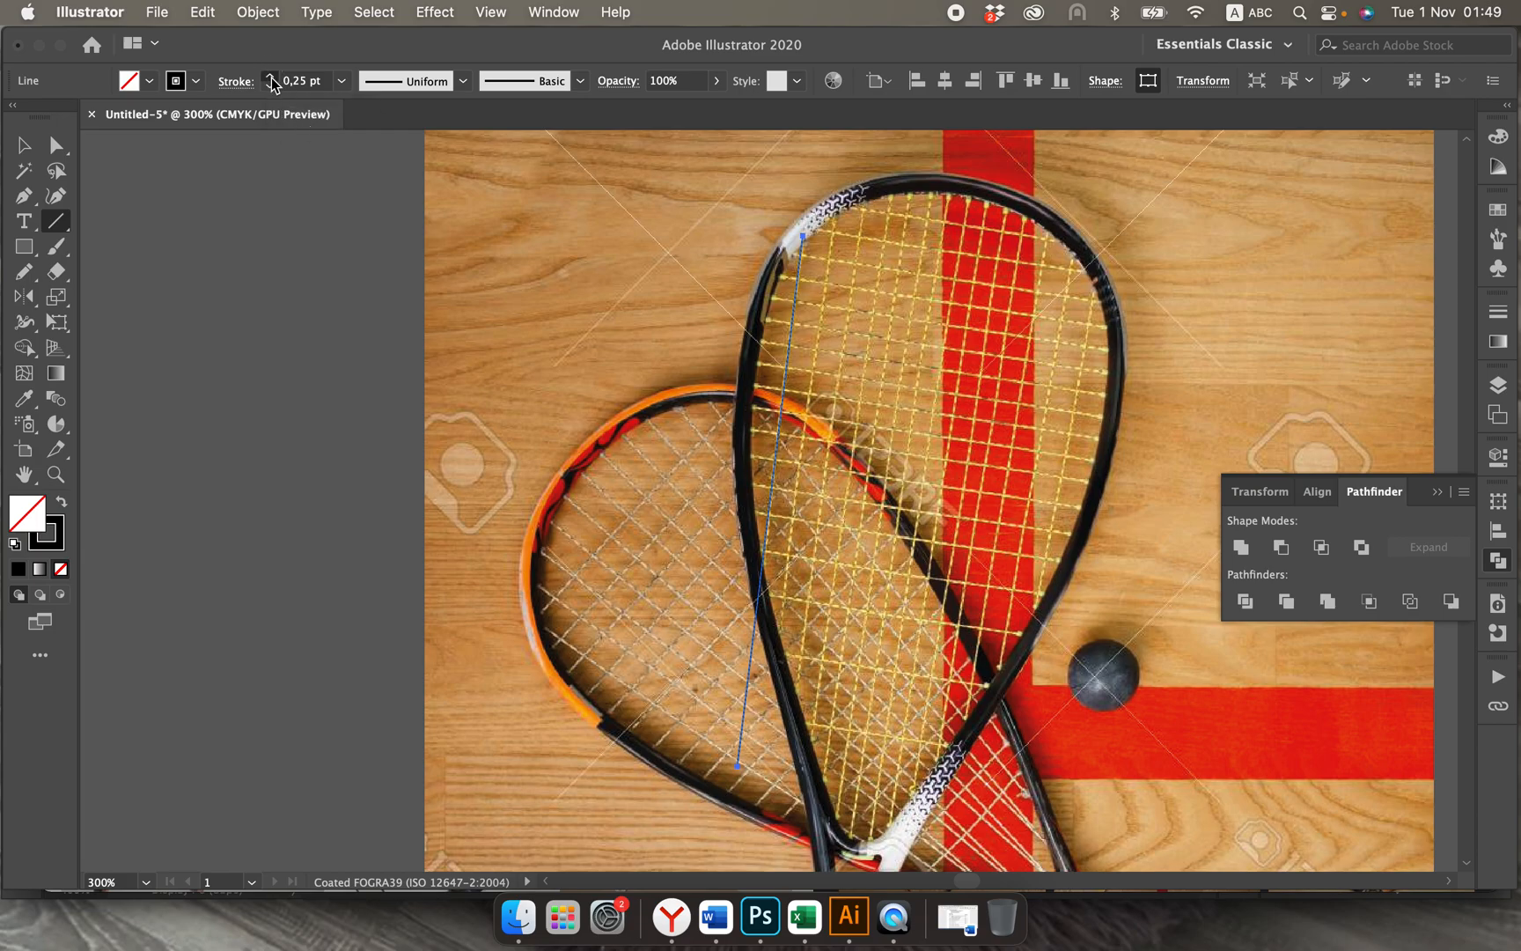
pyautogui.click(272, 80)
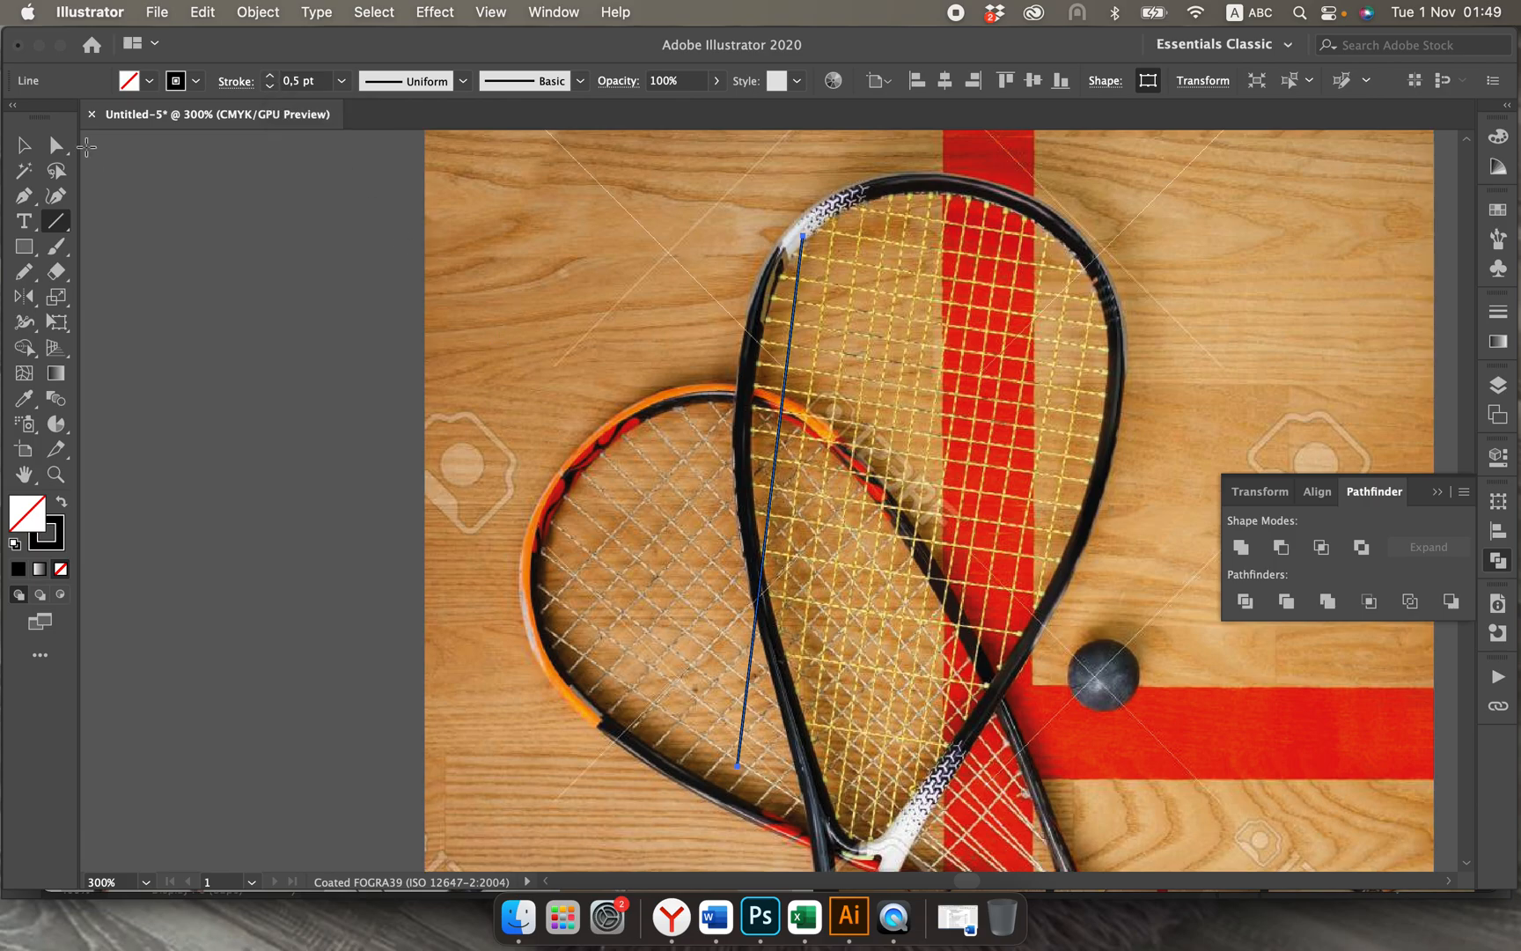
# Step: Shift the string line slightly up, then copy it rightward and repeat the duplication at equal spacing across the whole racket head
pyautogui.click(24, 145)
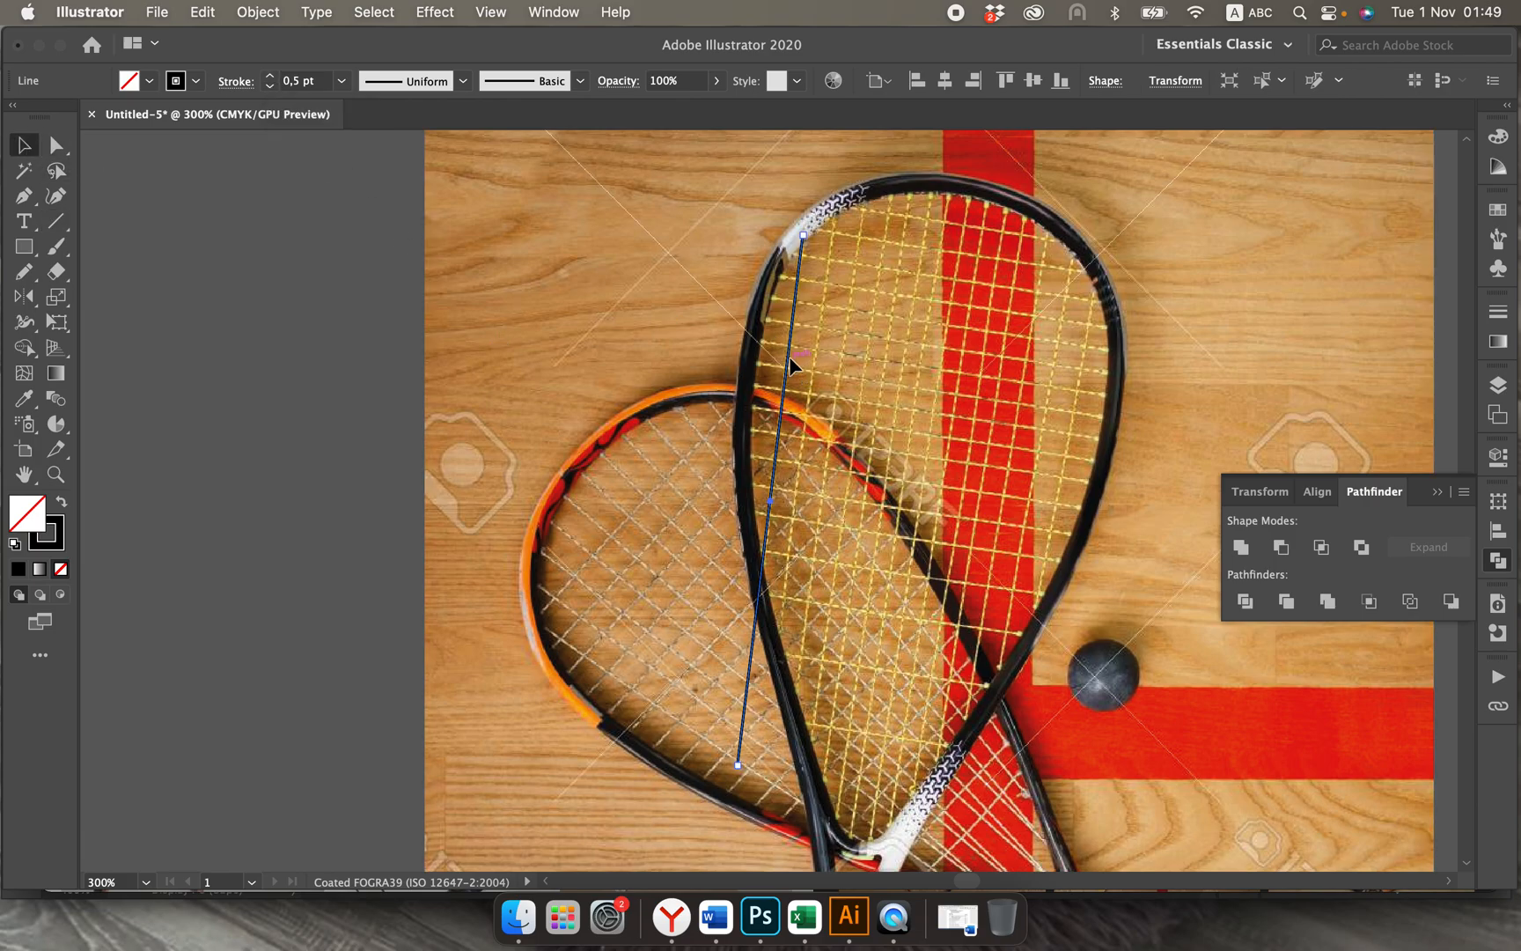
pyautogui.moveTo(791, 358); pyautogui.dragTo(792, 347)
pyautogui.moveTo(792, 330); pyautogui.dragTo(816, 340)
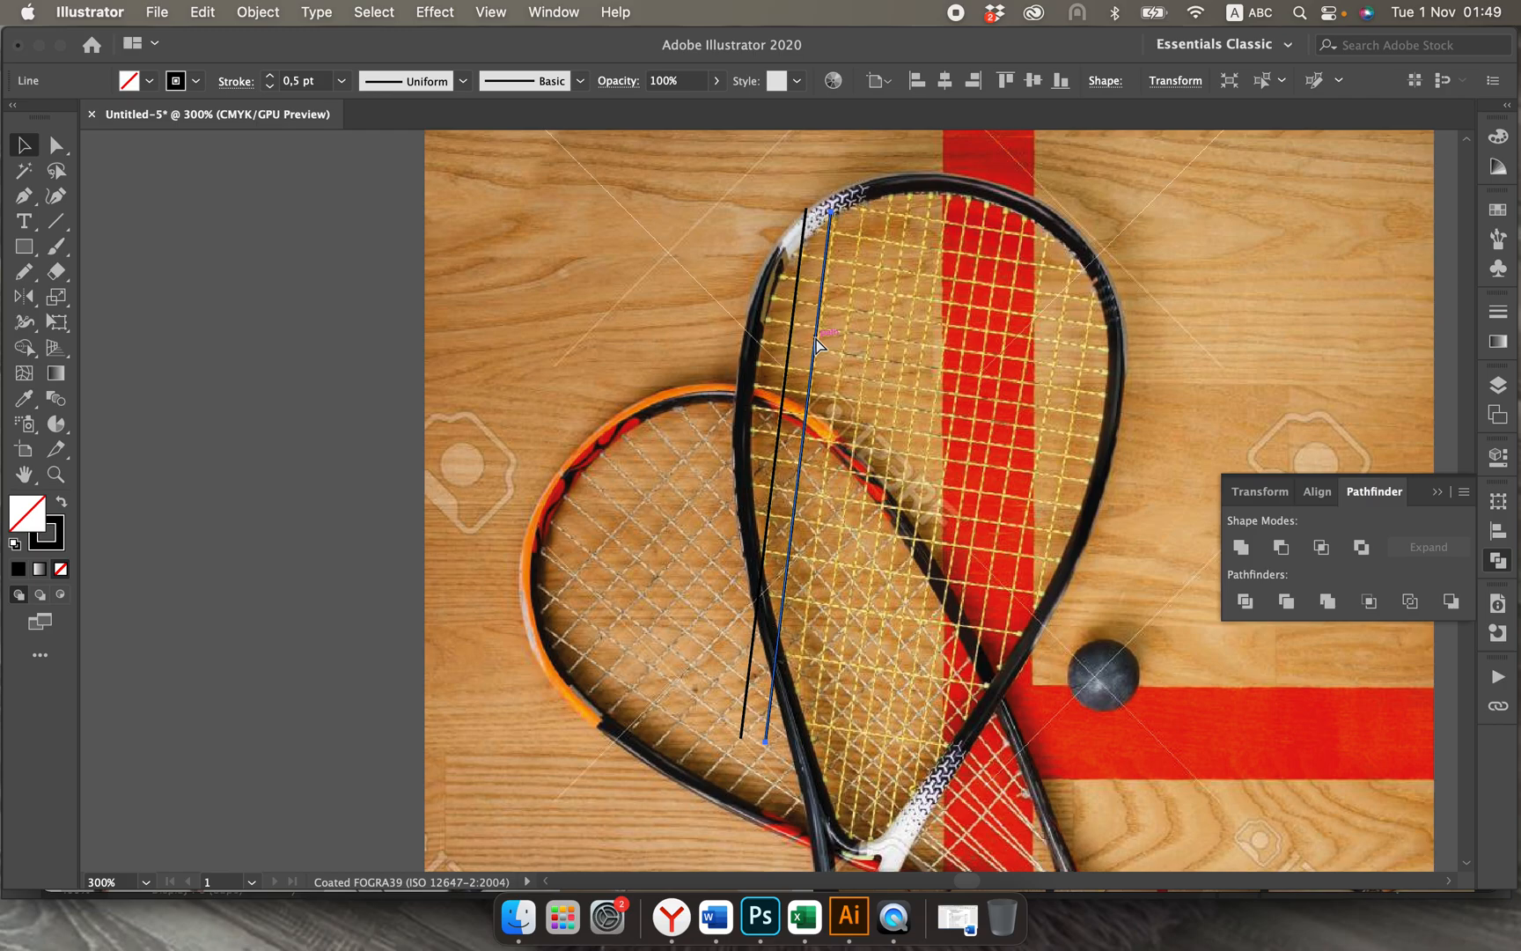
pyautogui.press('super+d')
pyautogui.press('super+d')
pyautogui.press('super+d')
pyautogui.press('super+d')
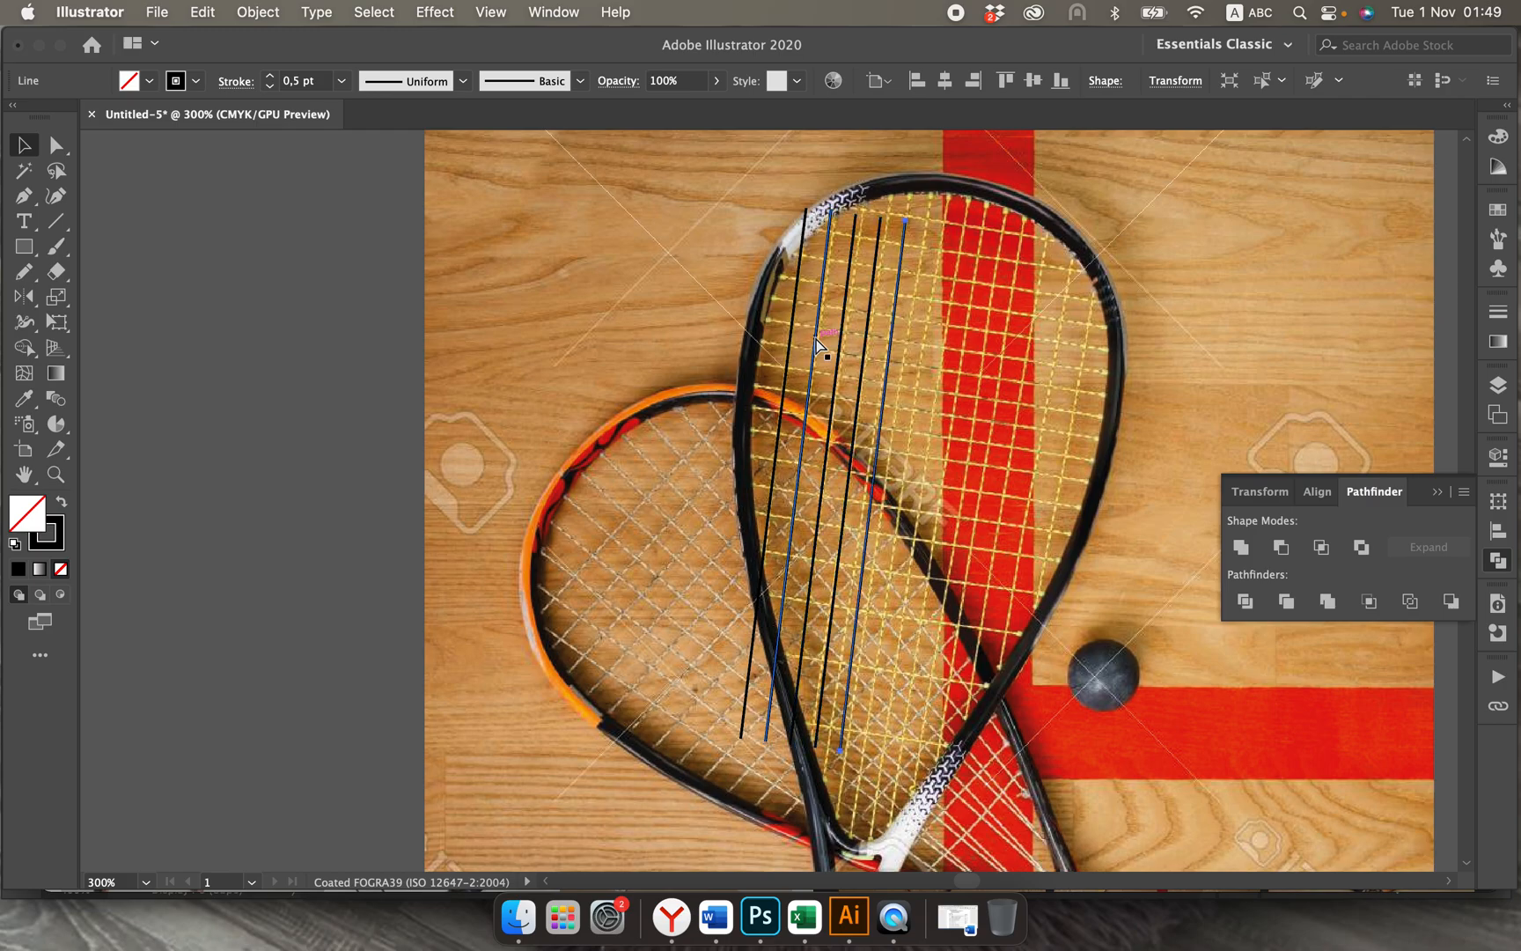
pyautogui.press('super+d')
pyautogui.press('super+d')
pyautogui.press('super+d')
pyautogui.press('super+d')
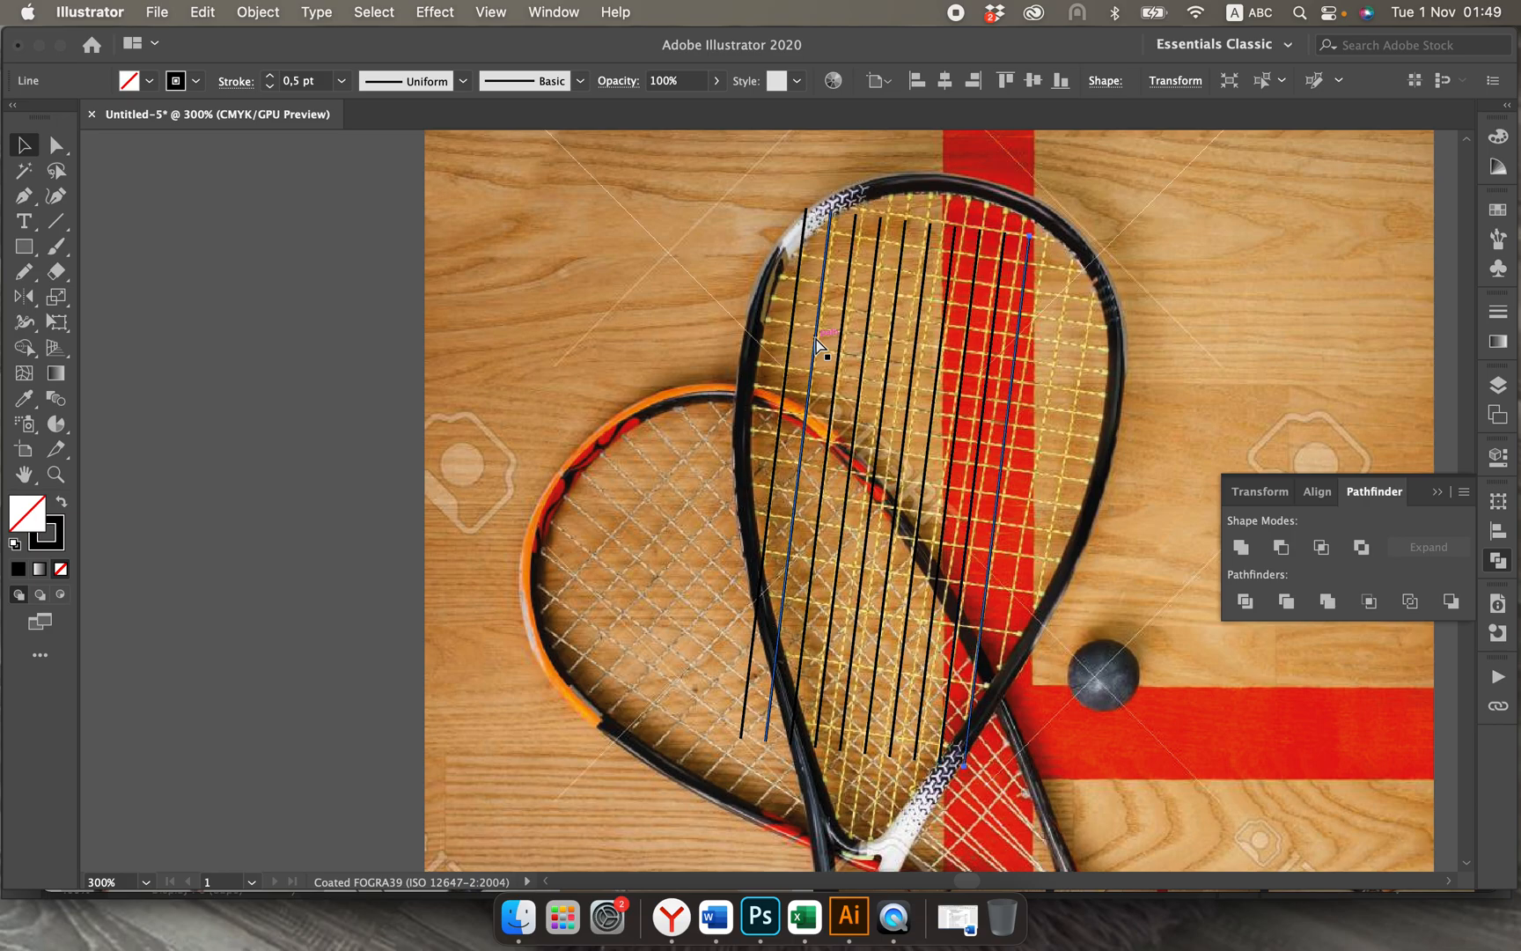
pyautogui.press('super+d')
pyautogui.press('super+d')
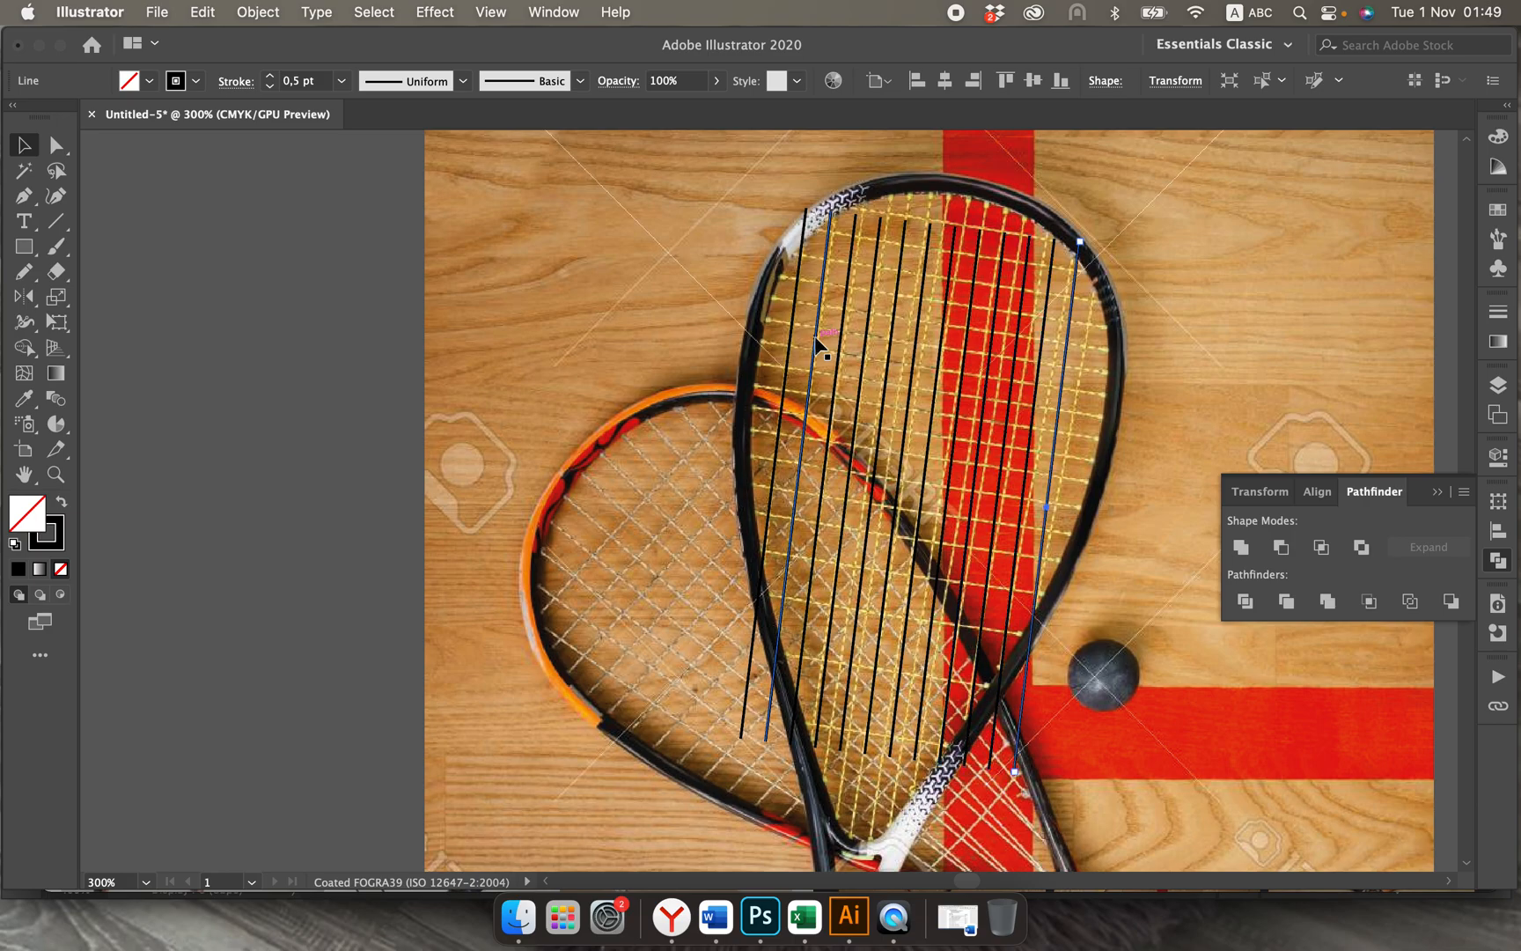
# Step: Reposition the end points of the left-hand string lines so they land on the upright racket's frame
pyautogui.hscroll(5, 816, 339)
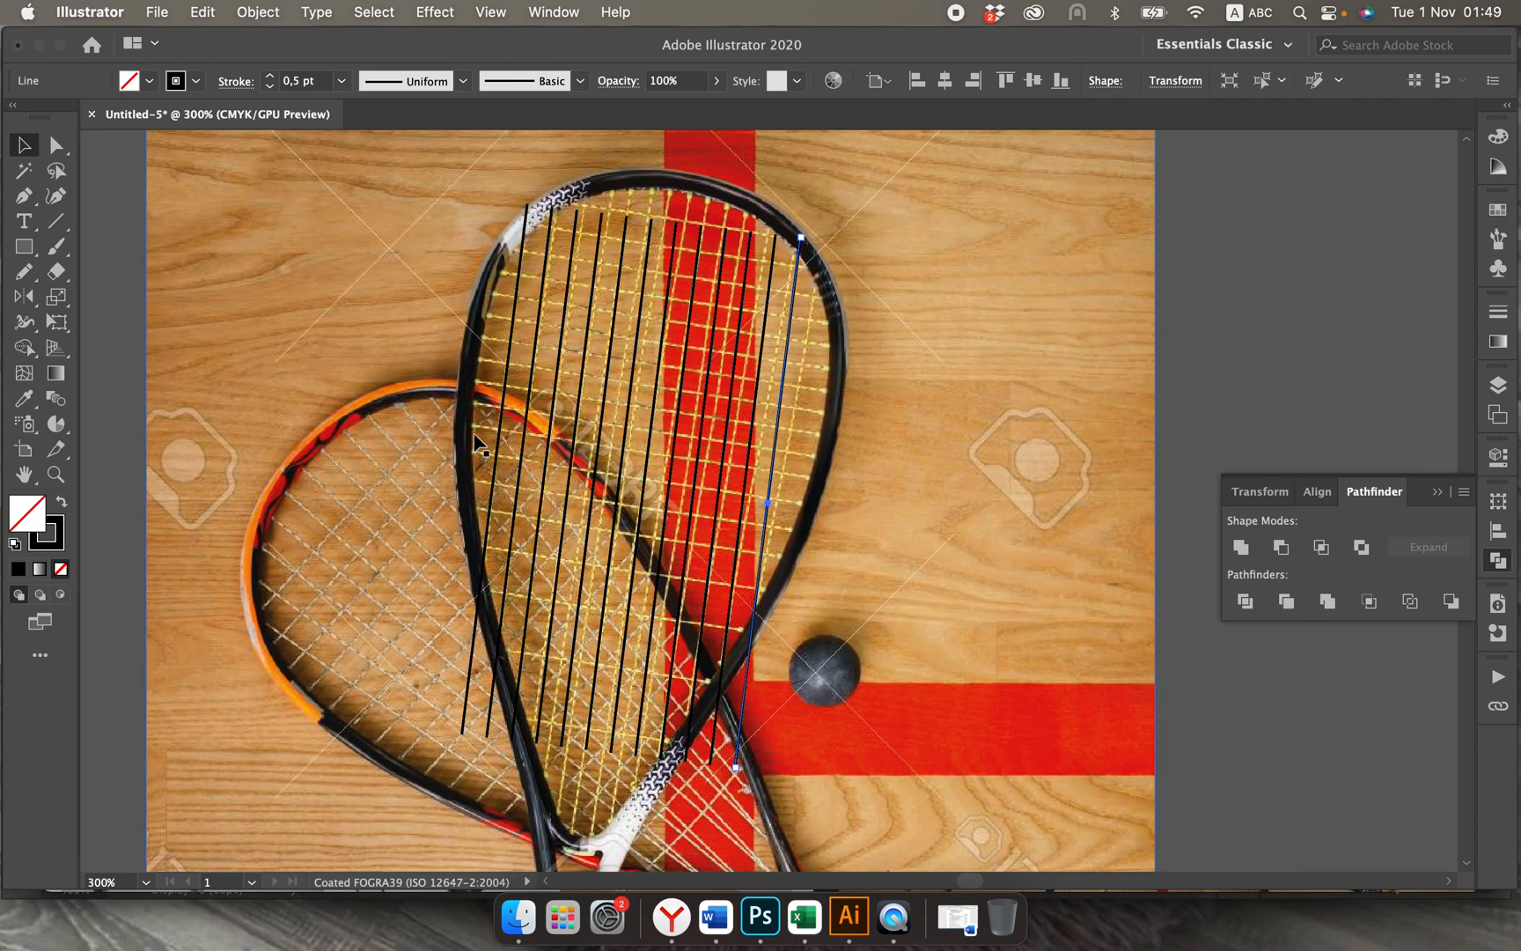
pyautogui.click(62, 145)
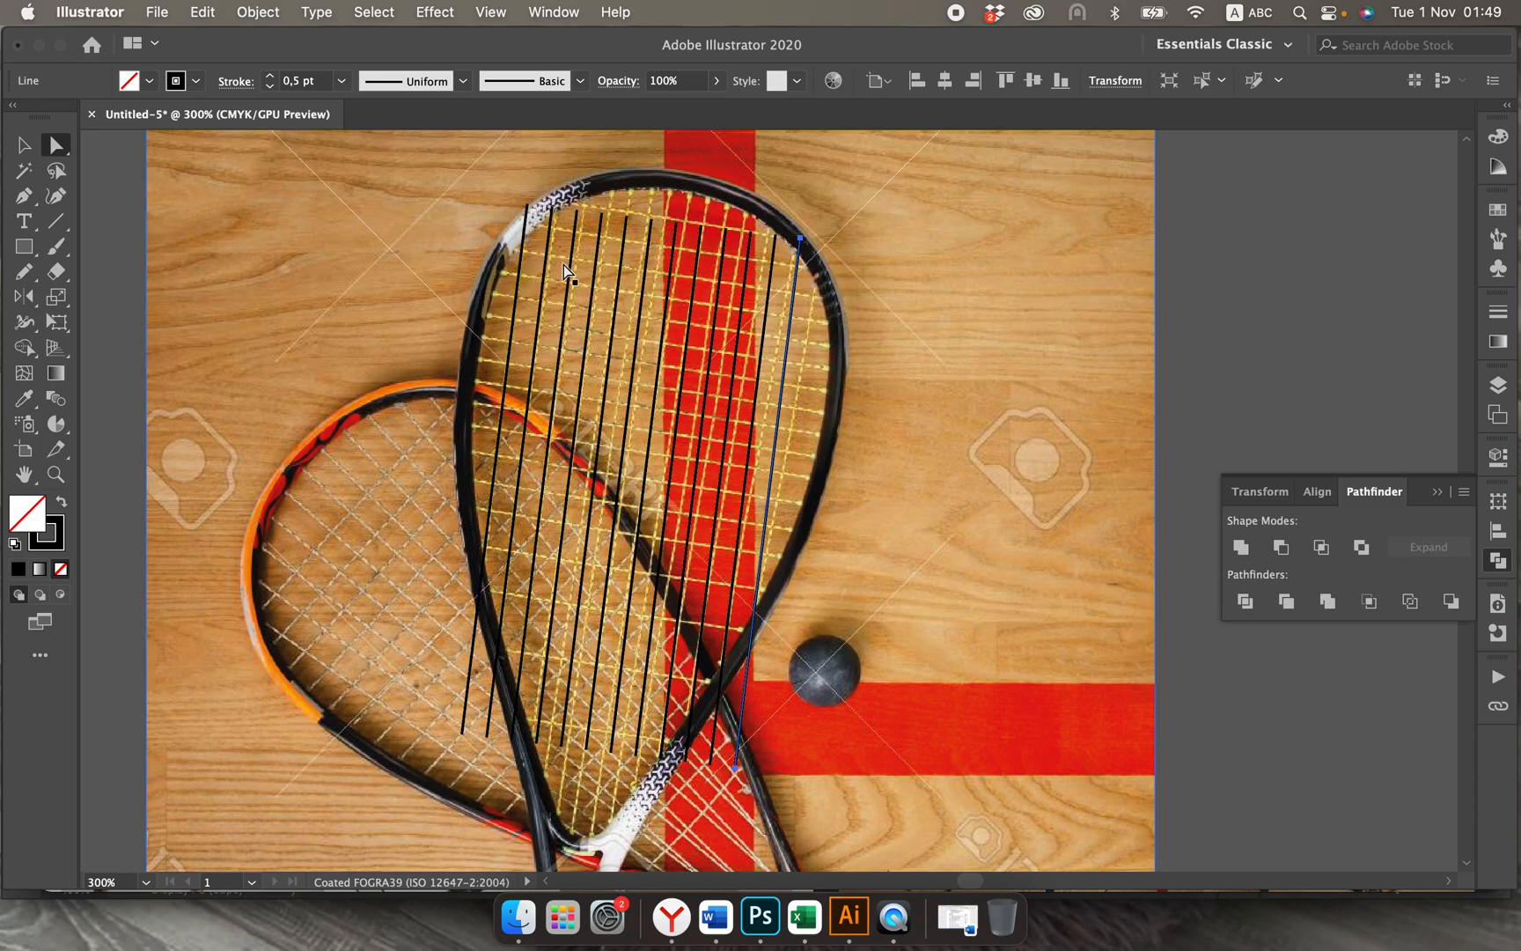
pyautogui.click(576, 210)
pyautogui.moveTo(576, 209)
pyautogui.mouseDown()
pyautogui.moveTo(584, 187)
pyautogui.moveTo(555, 216)
pyautogui.moveTo(560, 194)
pyautogui.mouseUp()
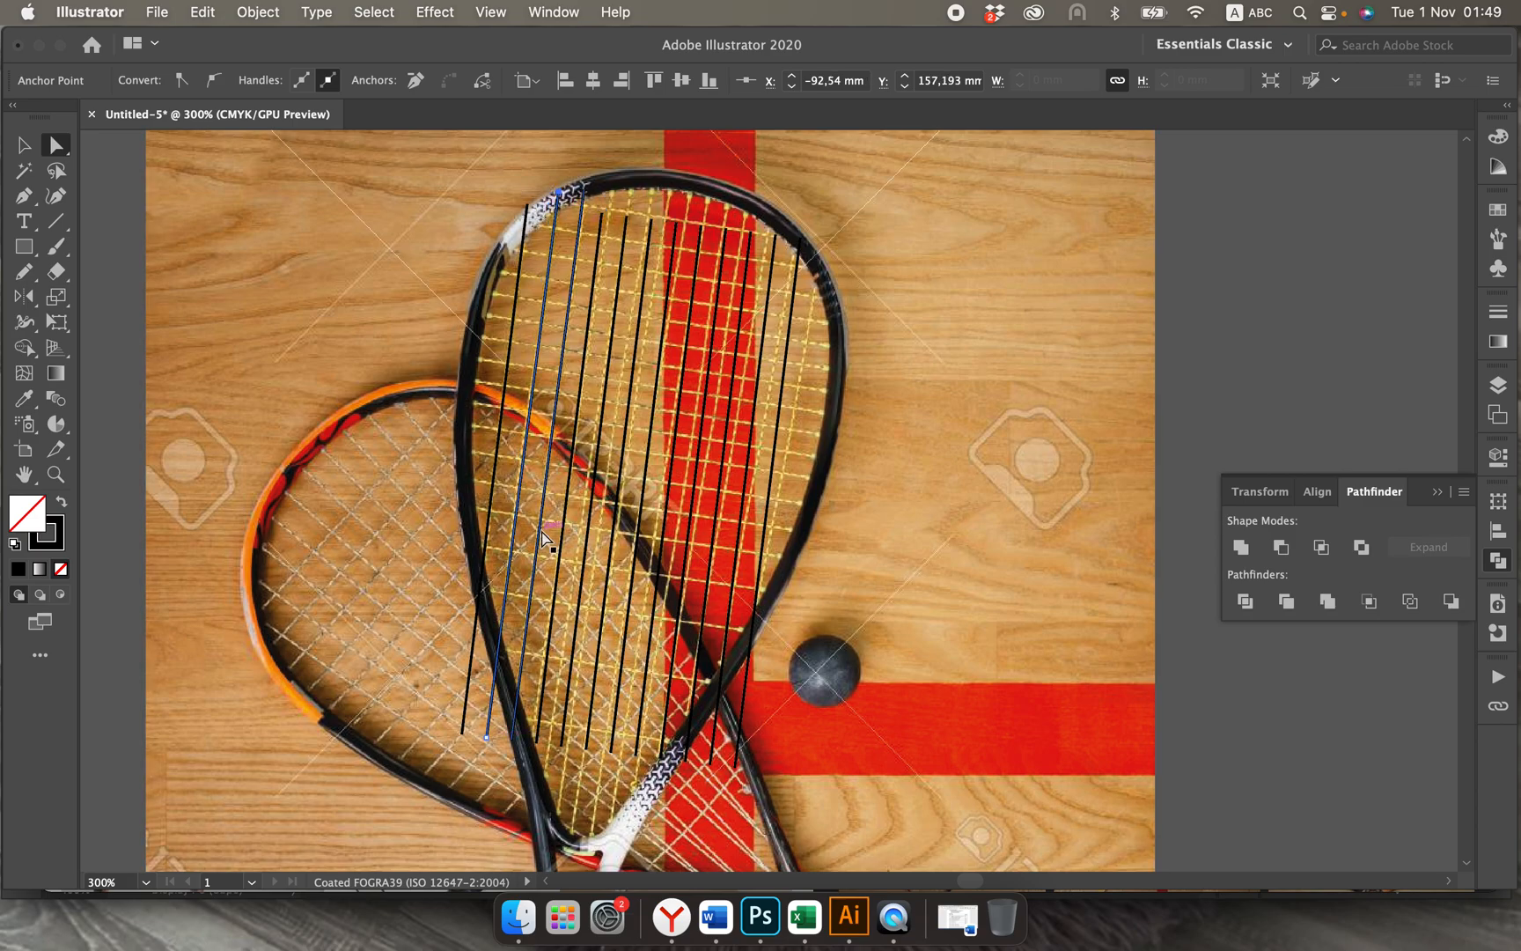
pyautogui.click(535, 741)
pyautogui.moveTo(536, 741); pyautogui.dragTo(527, 765)
pyautogui.click(562, 748)
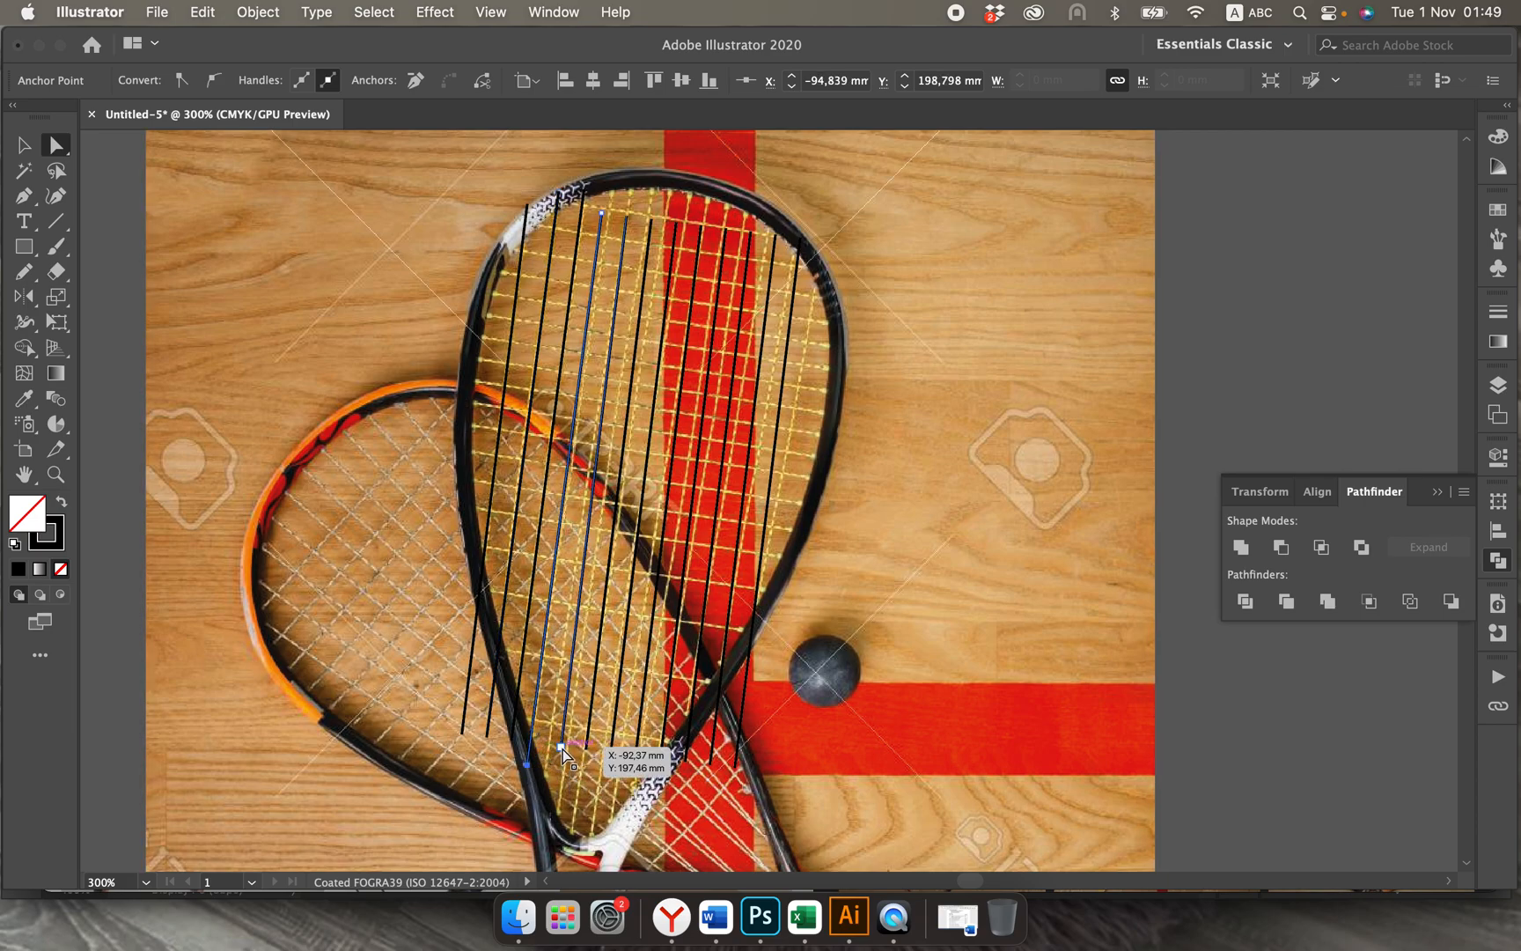
pyautogui.moveTo(560, 744); pyautogui.dragTo(540, 797)
# Step: Stretch the middle string lines so their upper ends meet the frame's rim and their lower ends reach the throat
pyautogui.click(602, 214)
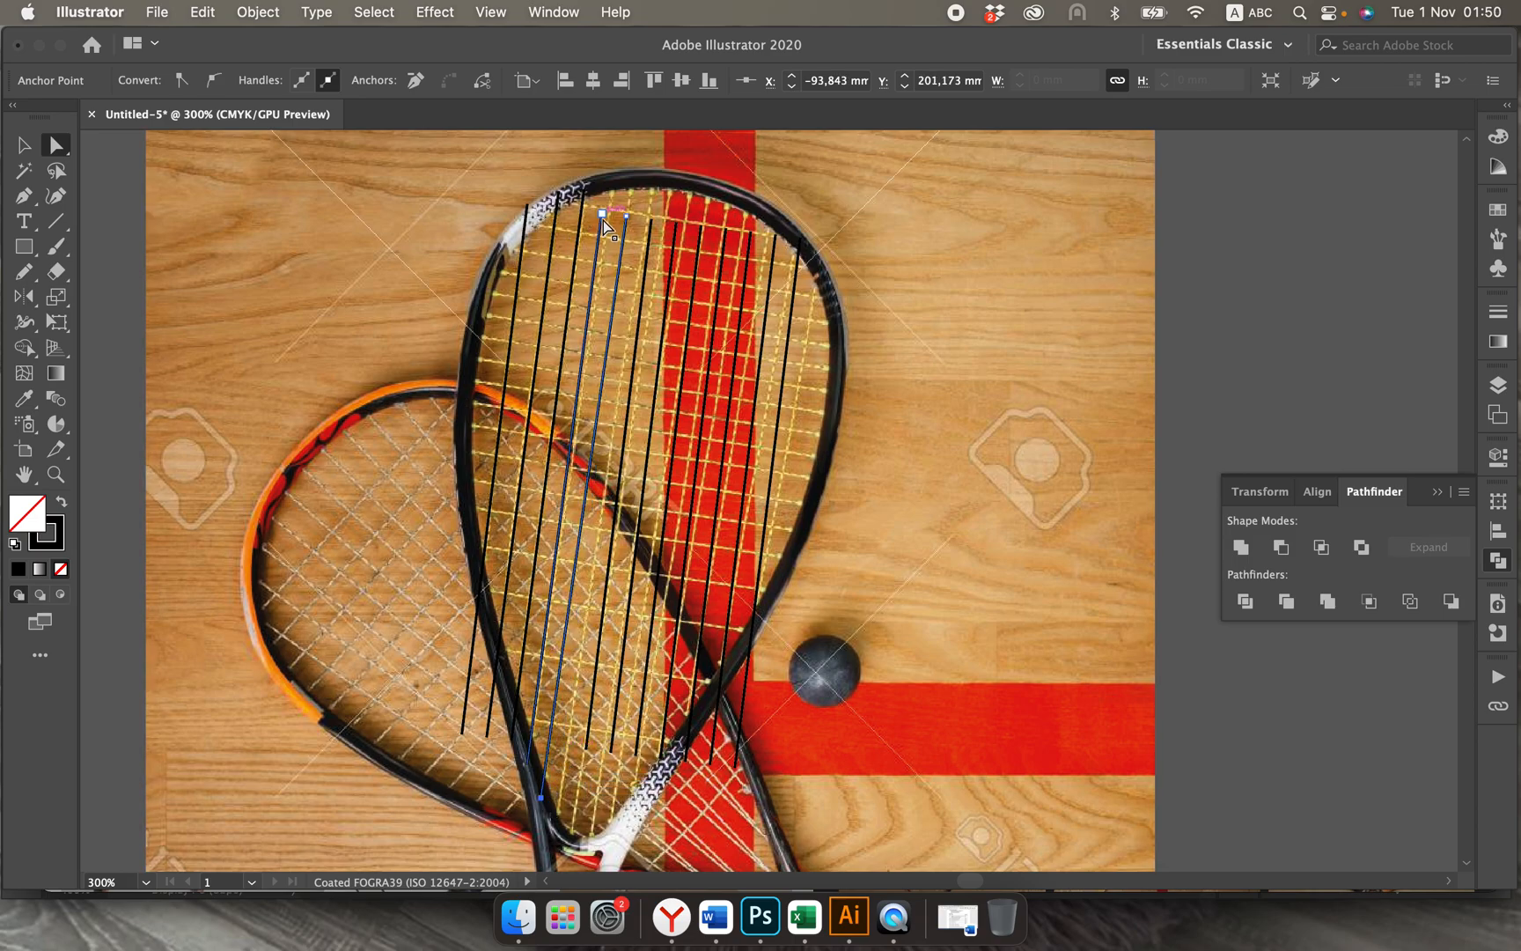
pyautogui.moveTo(600, 213); pyautogui.dragTo(656, 177)
pyautogui.click(650, 221)
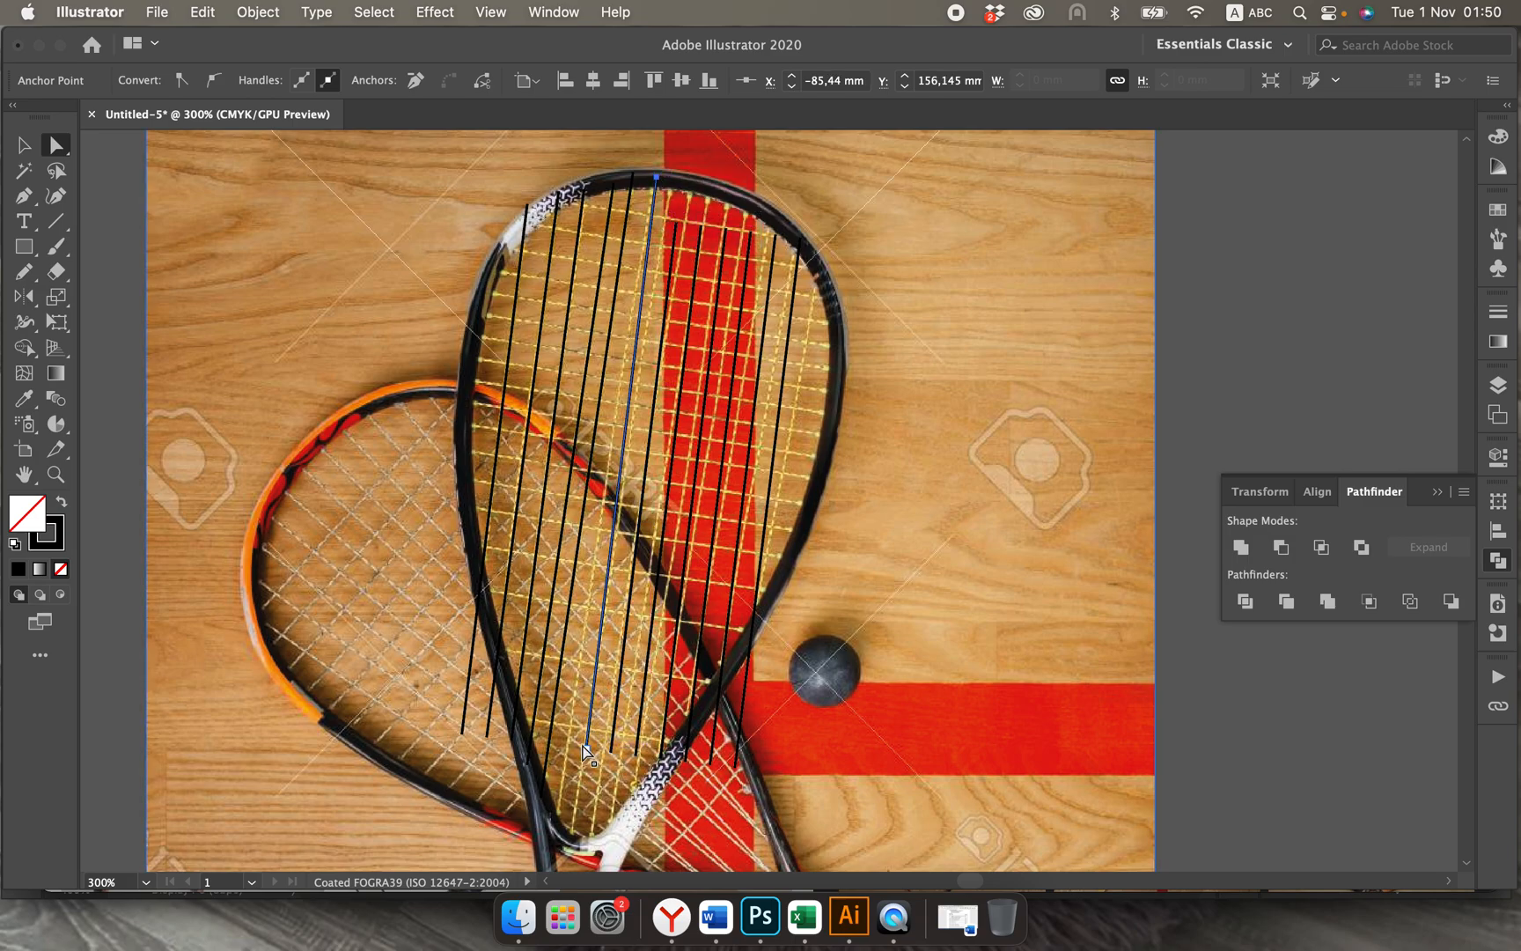
pyautogui.moveTo(584, 744); pyautogui.dragTo(559, 825)
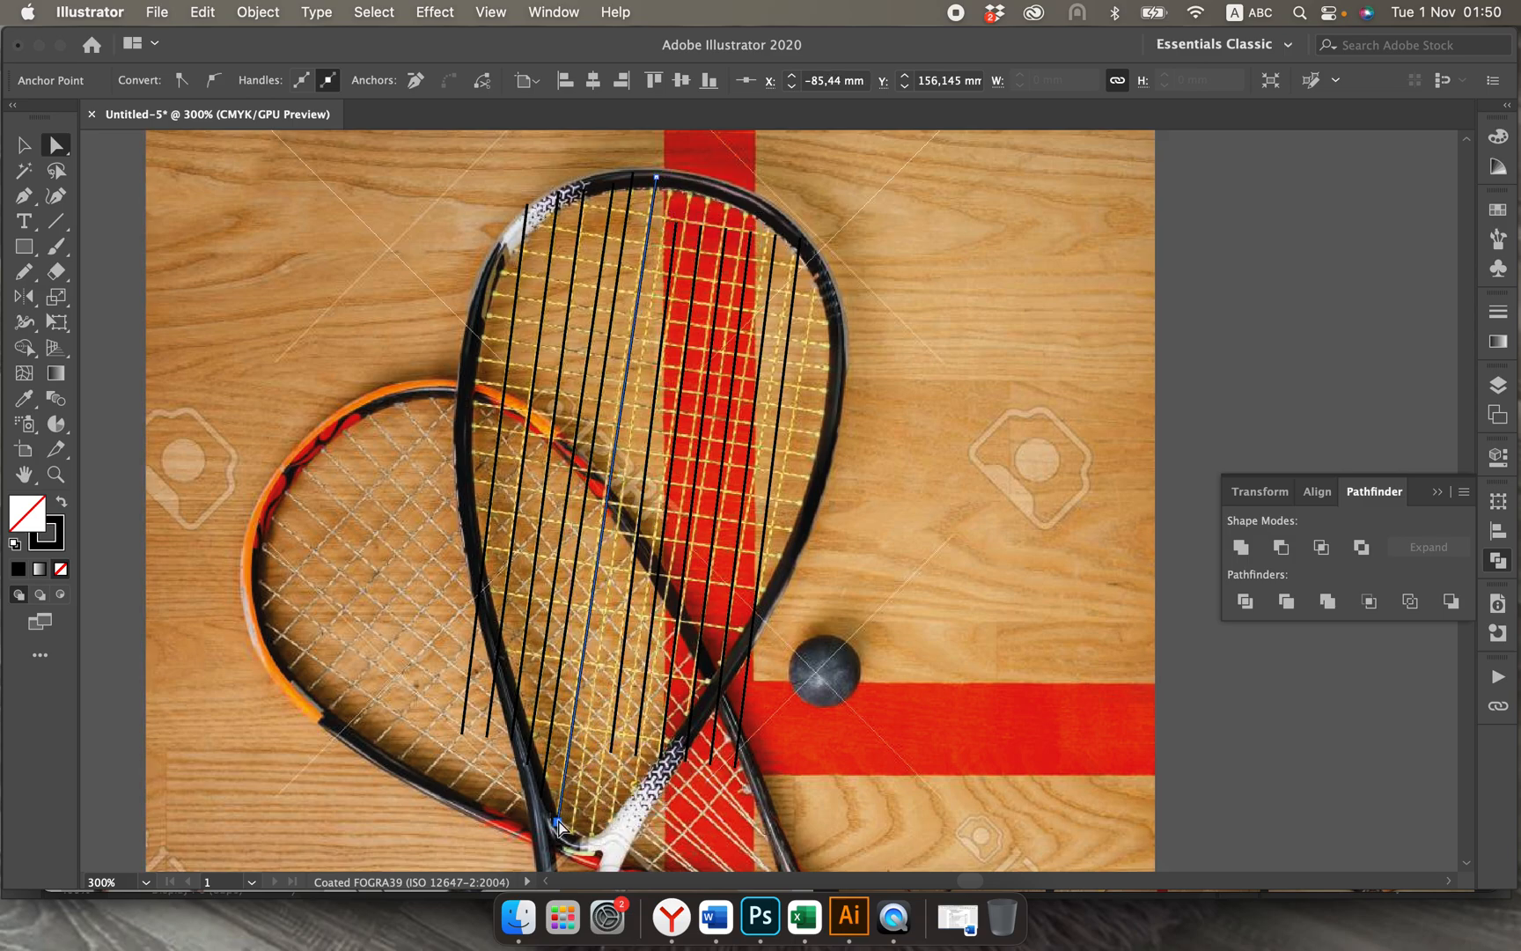
pyautogui.moveTo(609, 753); pyautogui.dragTo(580, 834)
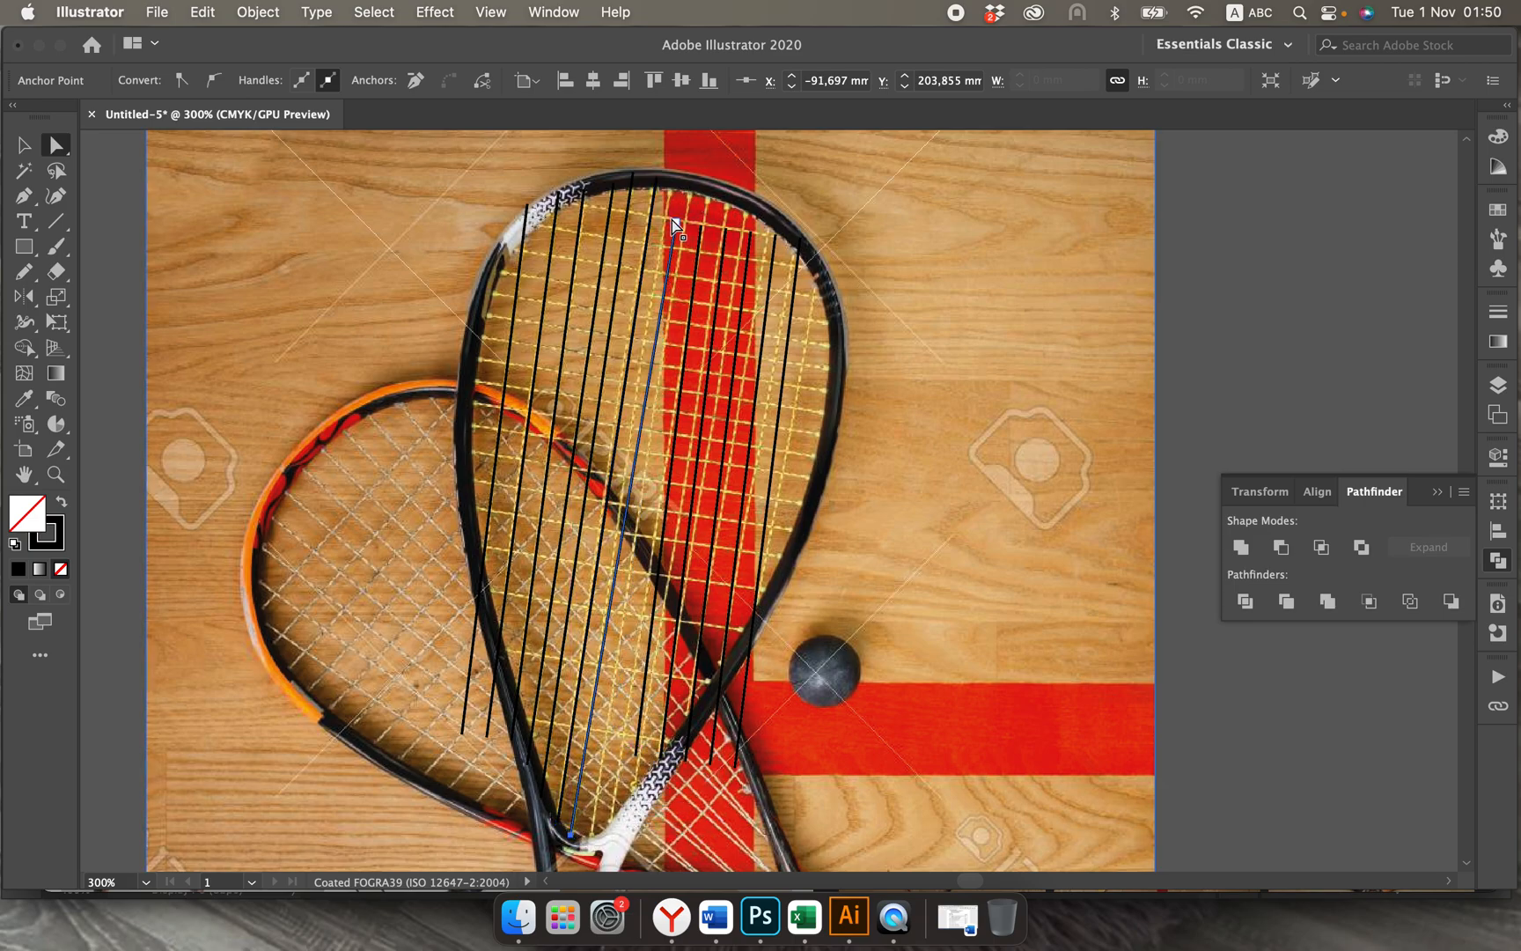
pyautogui.moveTo(672, 221); pyautogui.dragTo(693, 191)
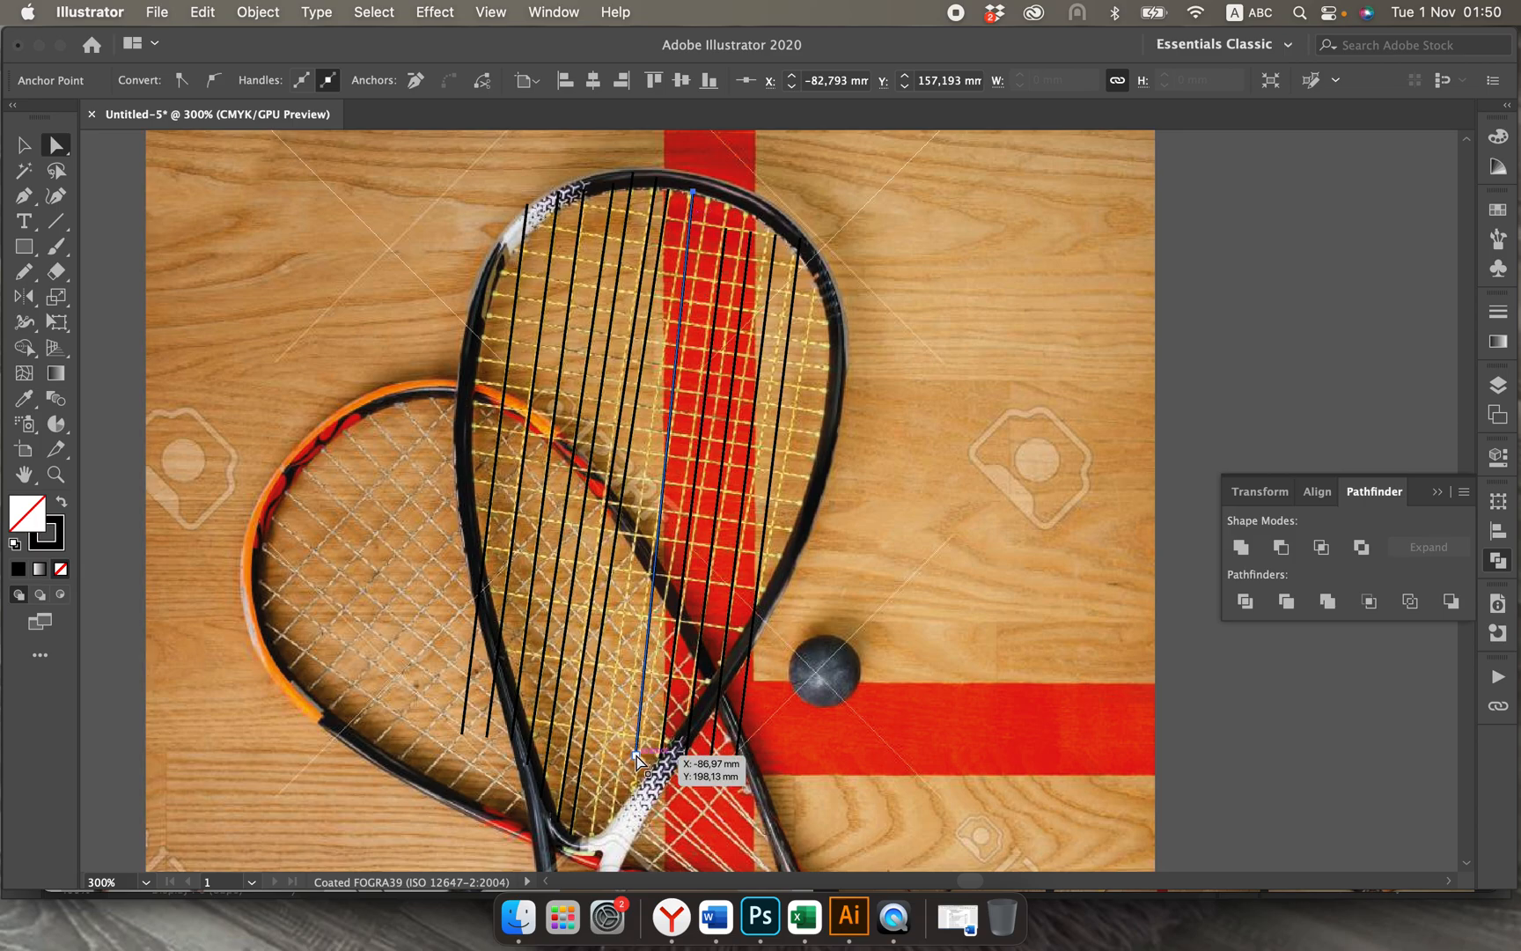
pyautogui.moveTo(637, 756); pyautogui.dragTo(592, 842)
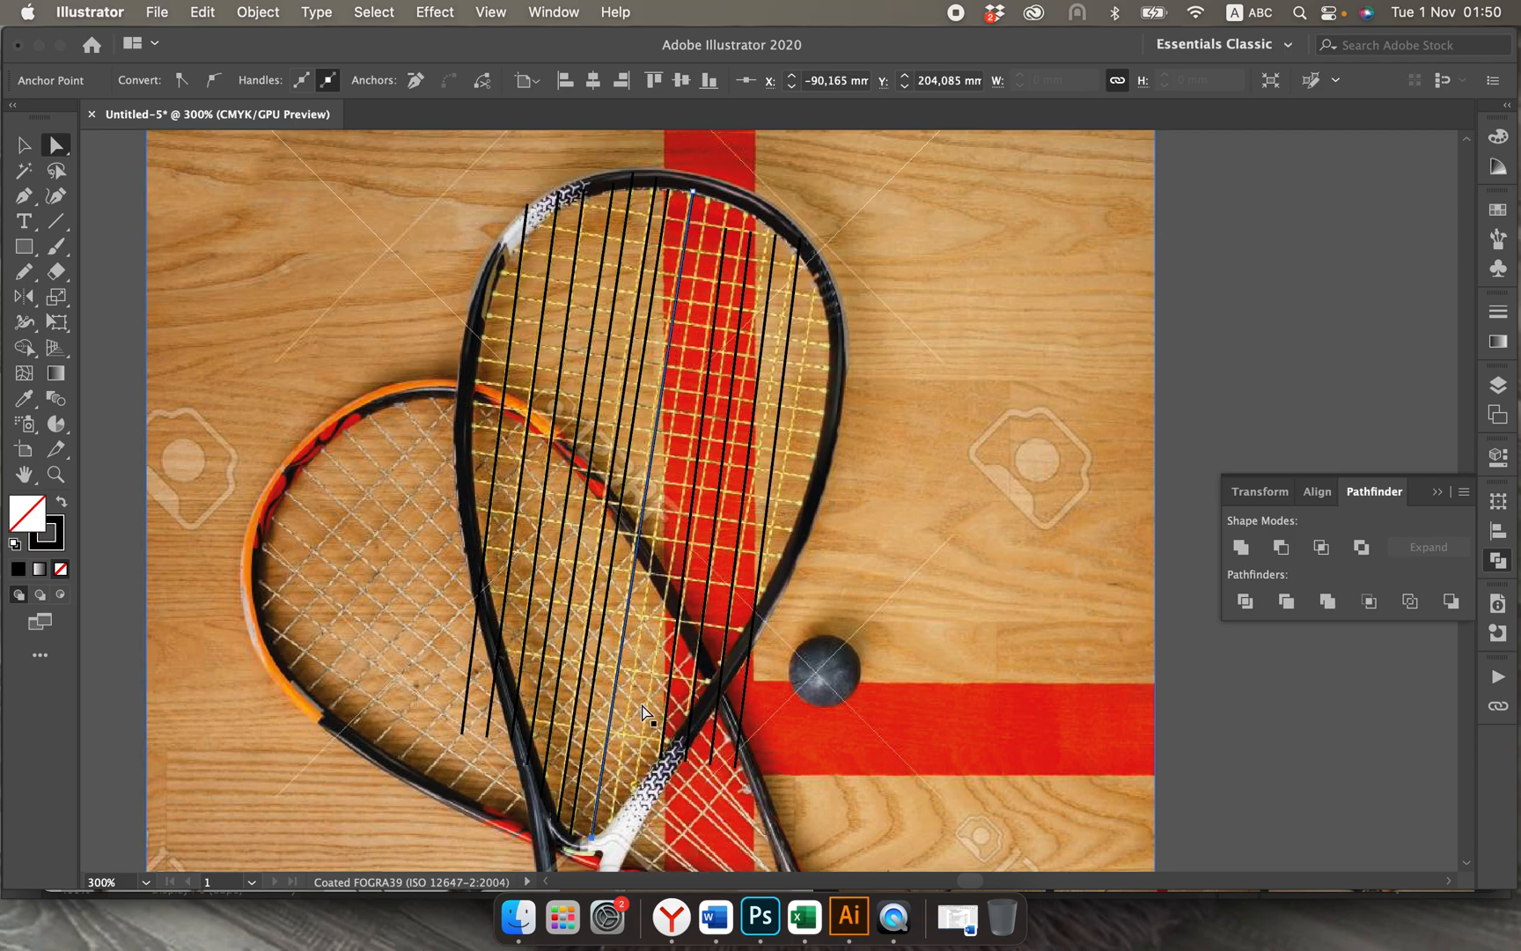
# Step: Fit the ninth and tenth string lines between the top rim and the right side of the racket's throat
pyautogui.click(726, 229)
pyautogui.moveTo(725, 231); pyautogui.dragTo(710, 194)
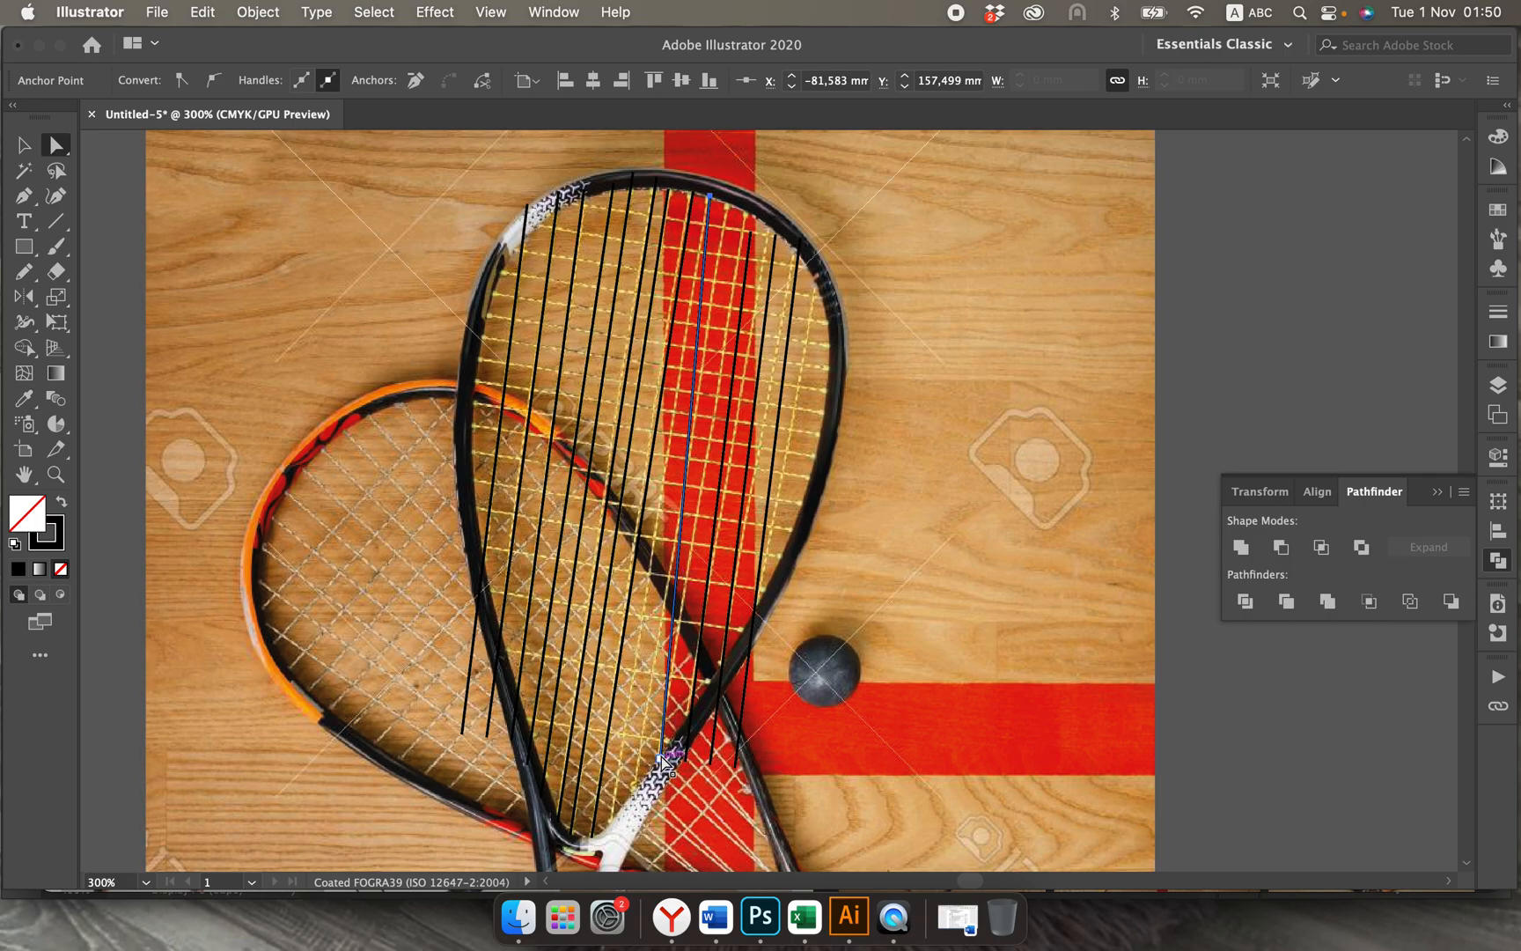
pyautogui.moveTo(664, 756); pyautogui.dragTo(612, 824)
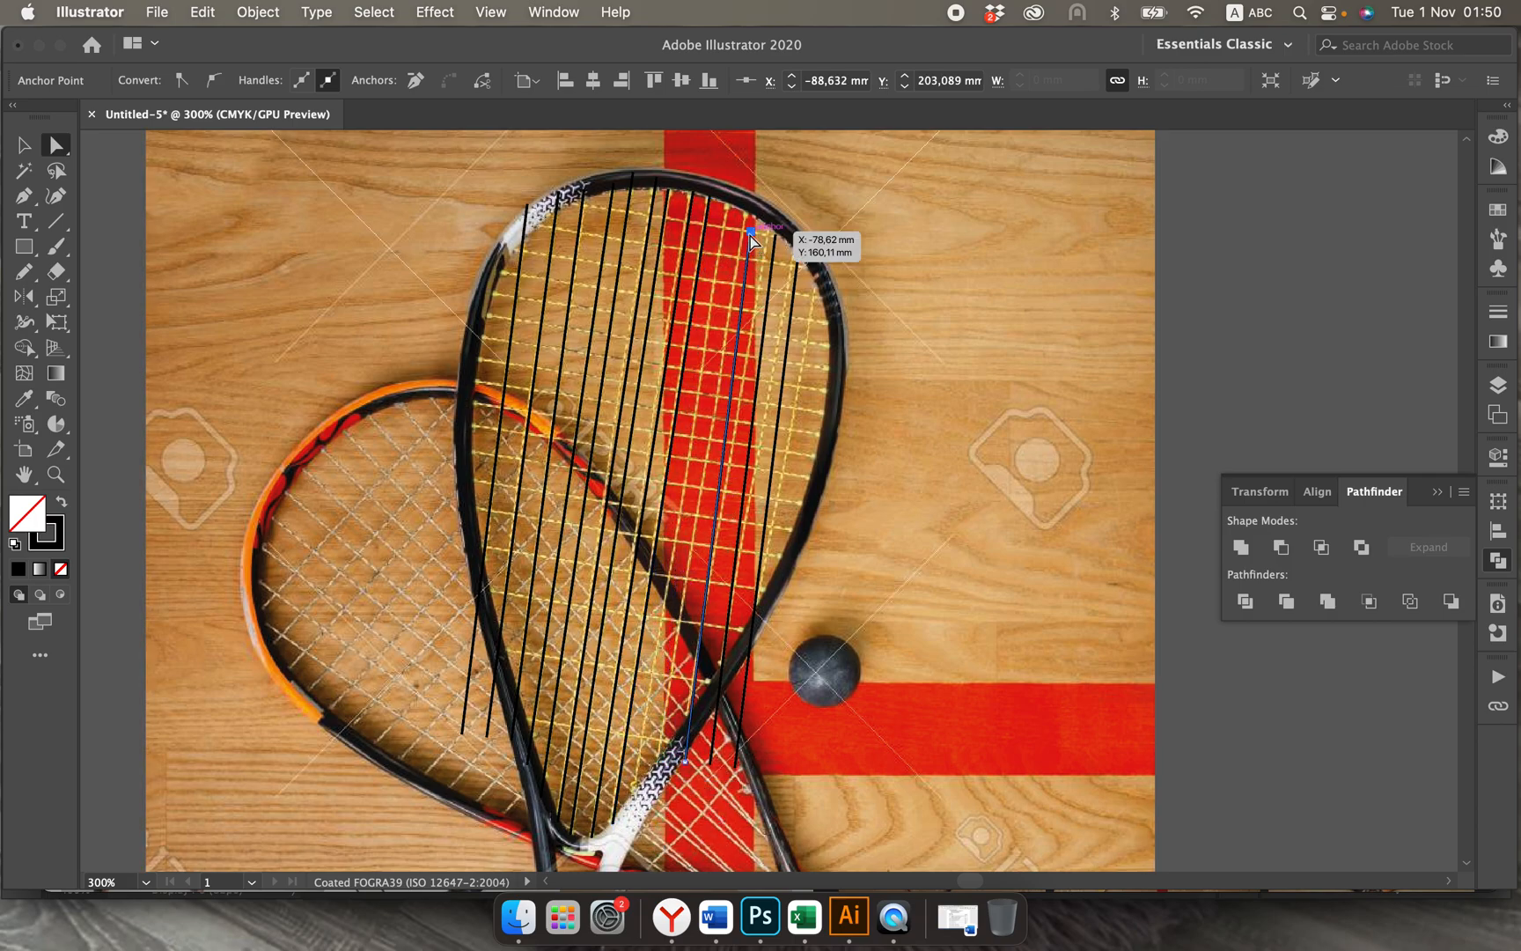
pyautogui.moveTo(750, 234); pyautogui.dragTo(729, 211)
pyautogui.moveTo(685, 762); pyautogui.dragTo(636, 788)
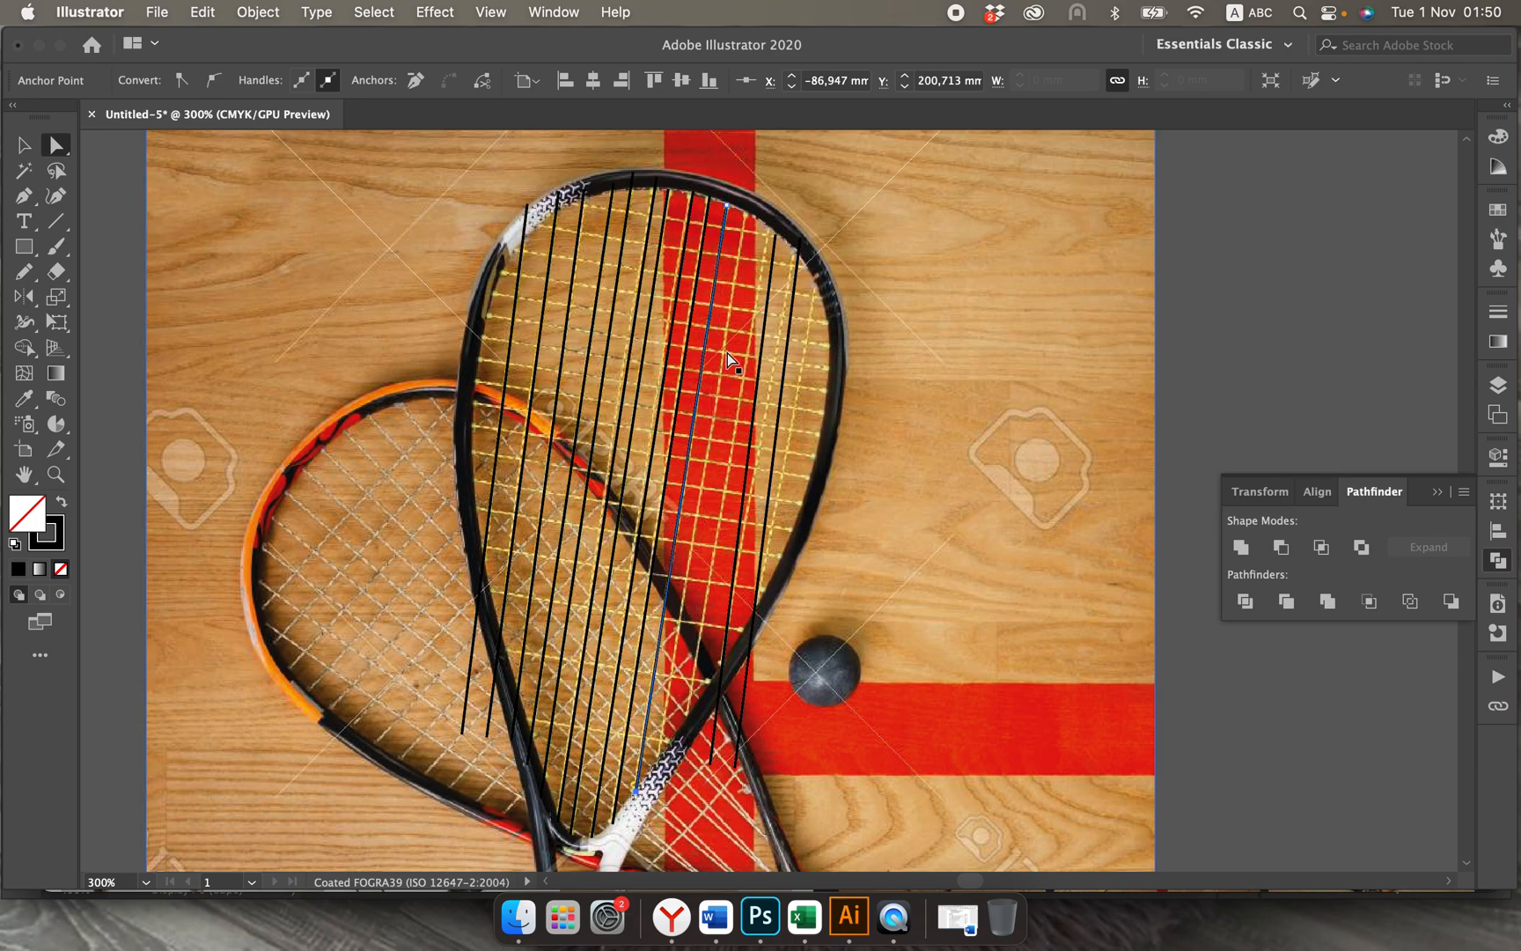
# Step: Fit the two rightmost string lines to the racket frame, and duplicate the outermost one a short distance to its right
pyautogui.moveTo(774, 236); pyautogui.dragTo(744, 214)
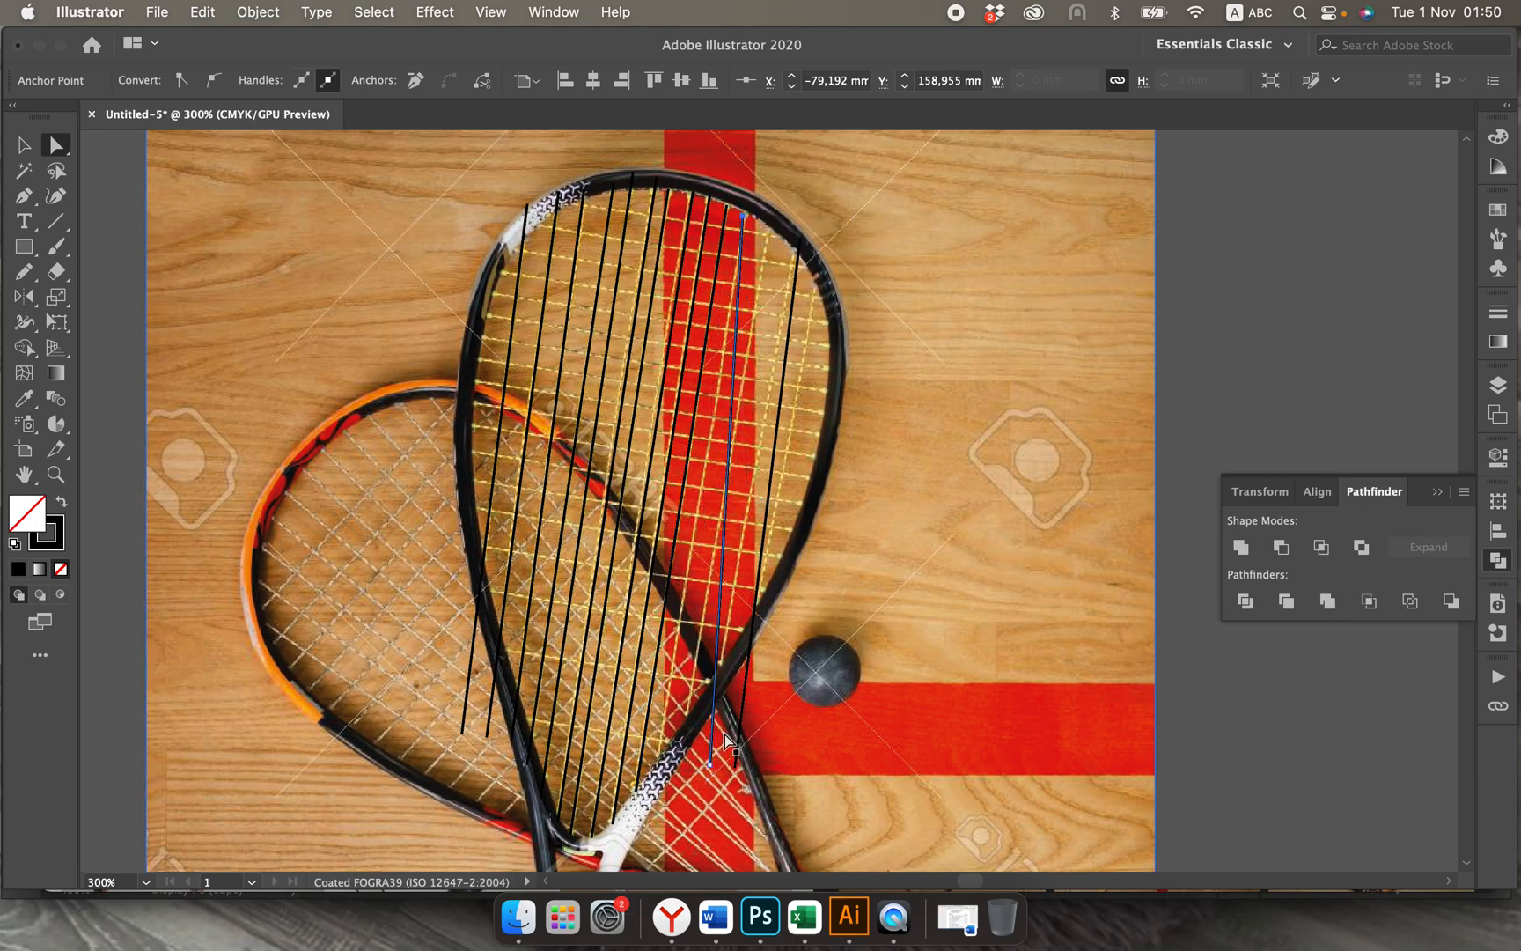
pyautogui.moveTo(712, 764); pyautogui.dragTo(656, 783)
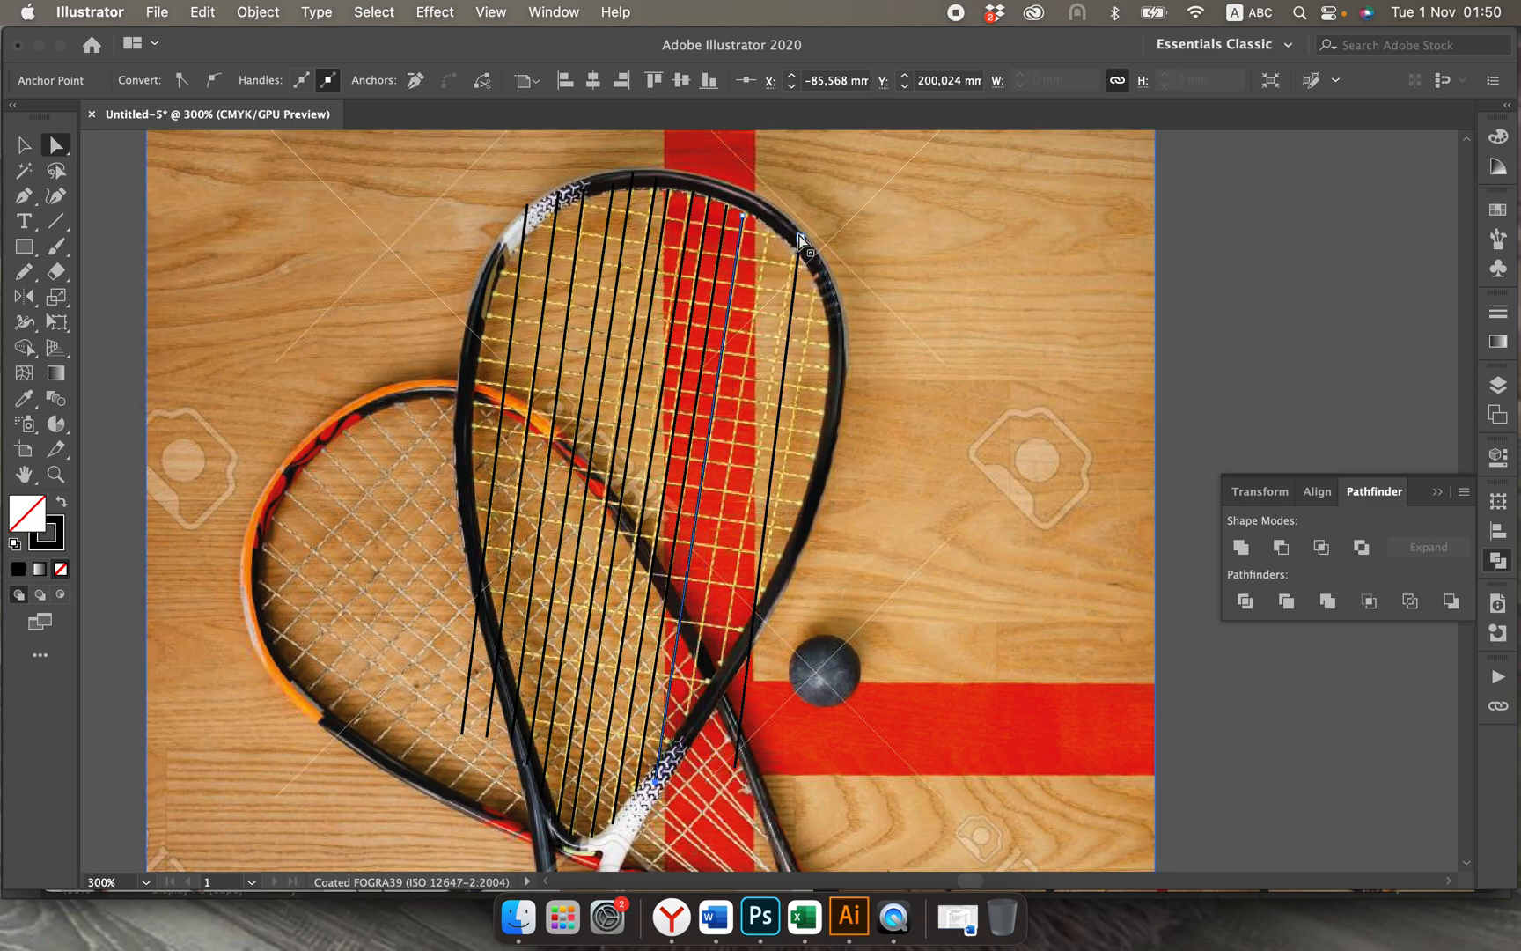
pyautogui.moveTo(798, 235); pyautogui.dragTo(771, 222)
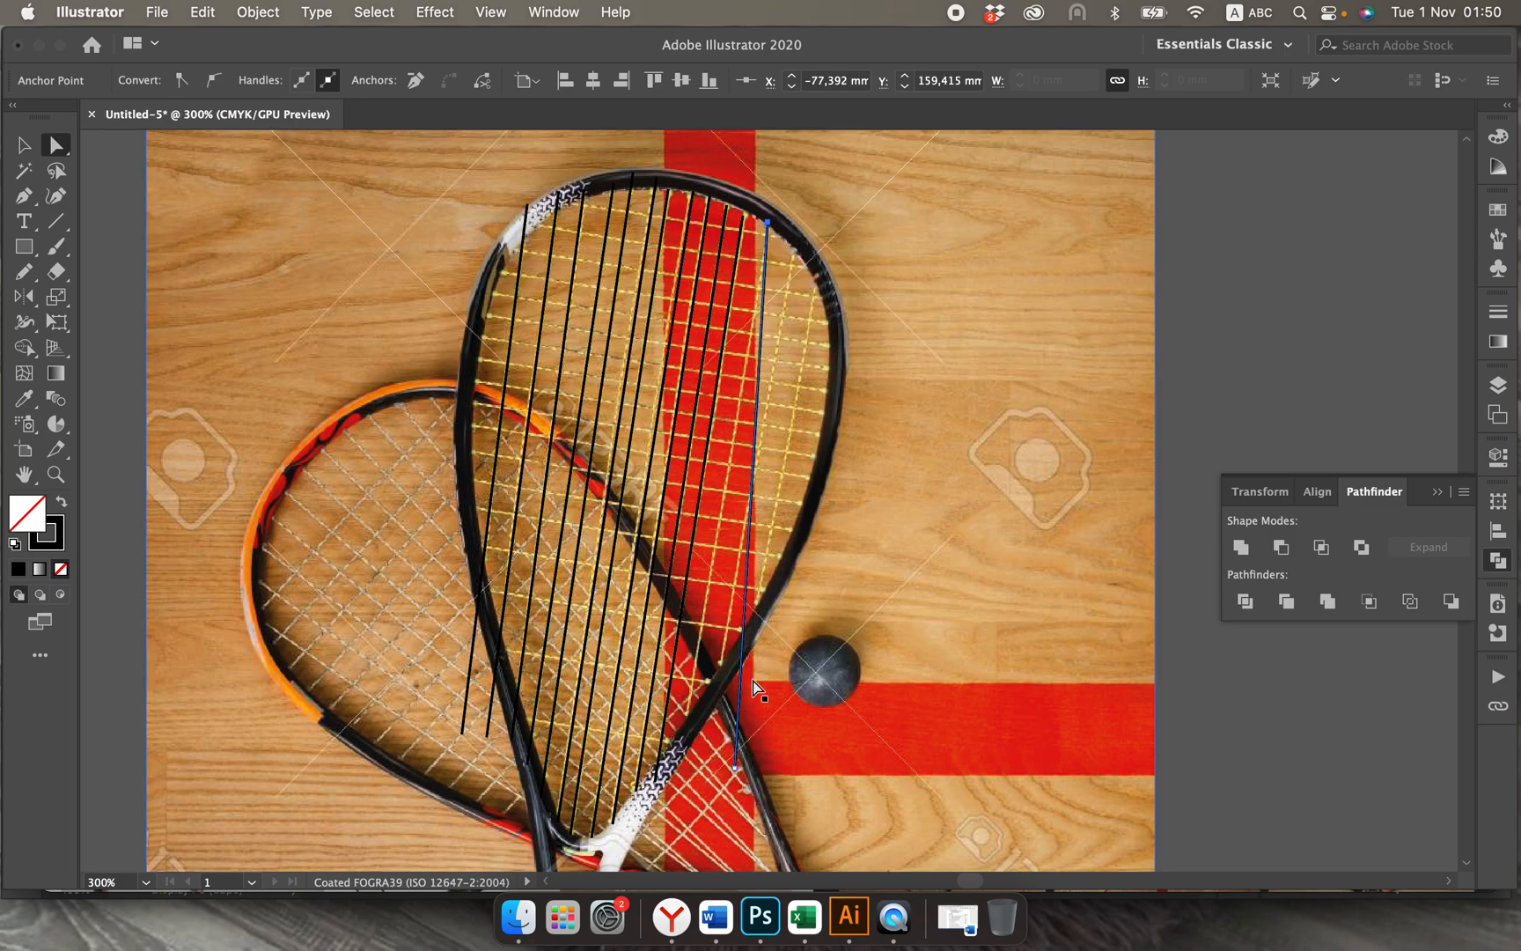
pyautogui.moveTo(736, 768); pyautogui.dragTo(681, 762)
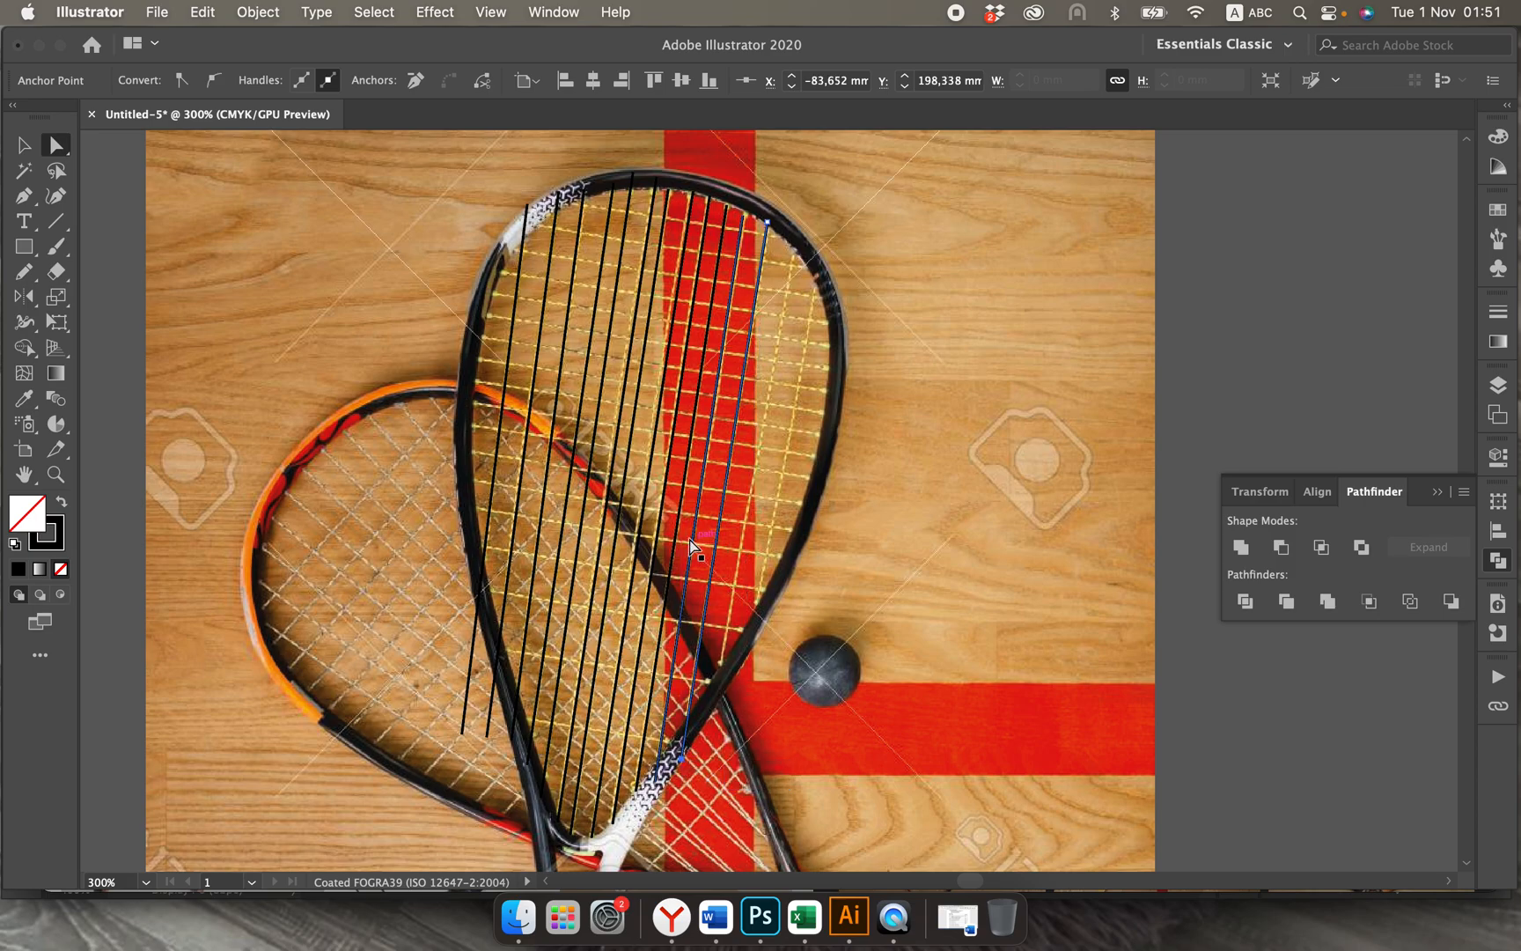
pyautogui.click(25, 146)
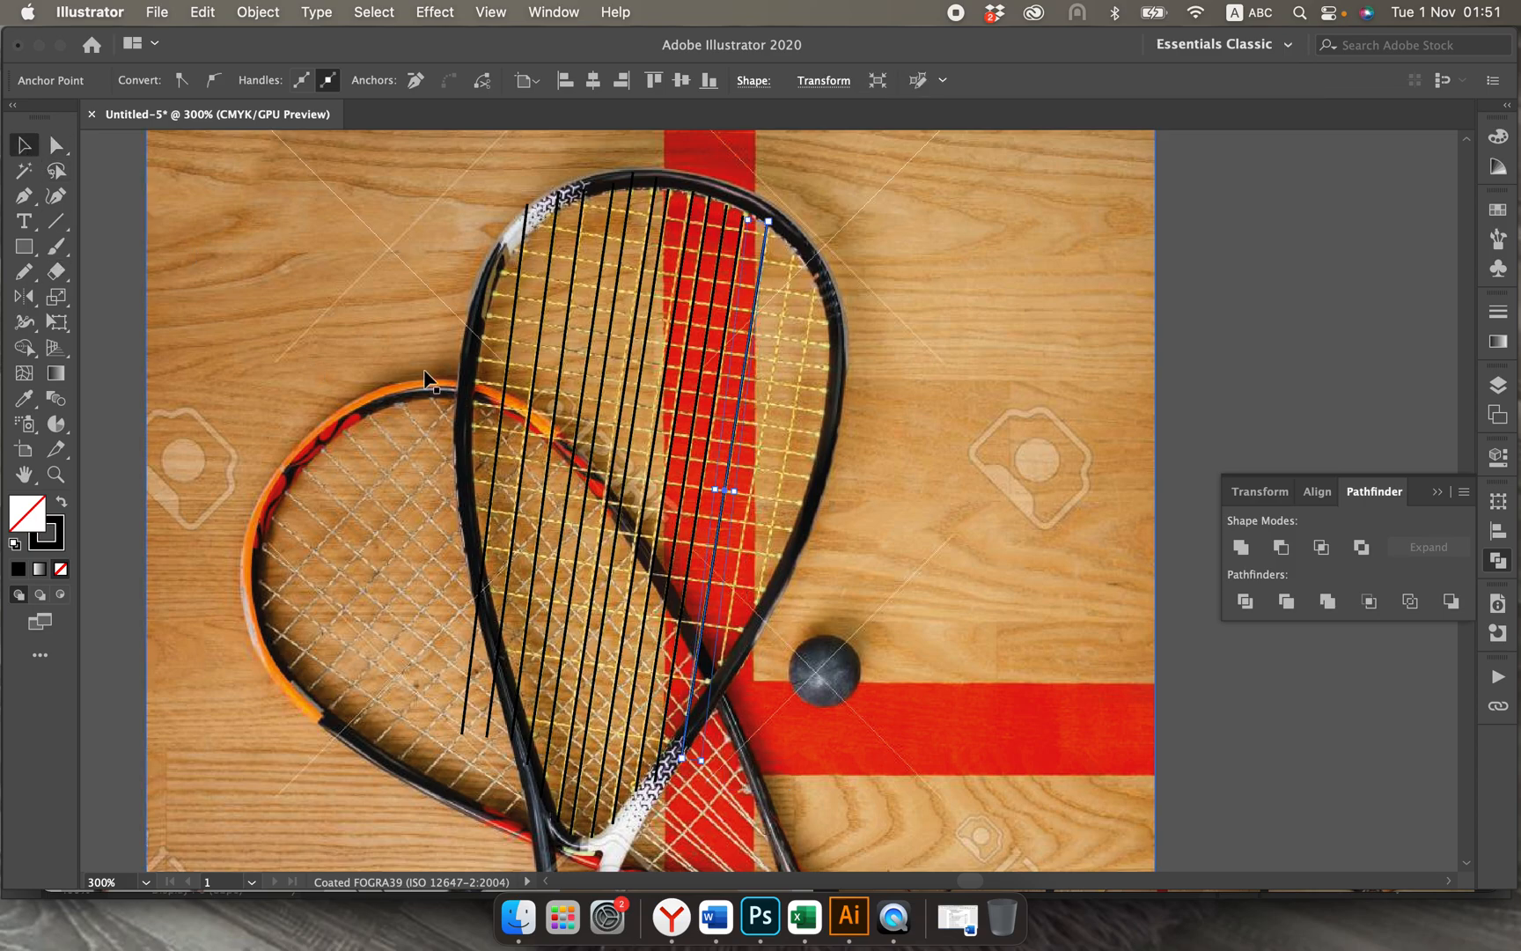
pyautogui.moveTo(728, 475); pyautogui.dragTo(755, 482)
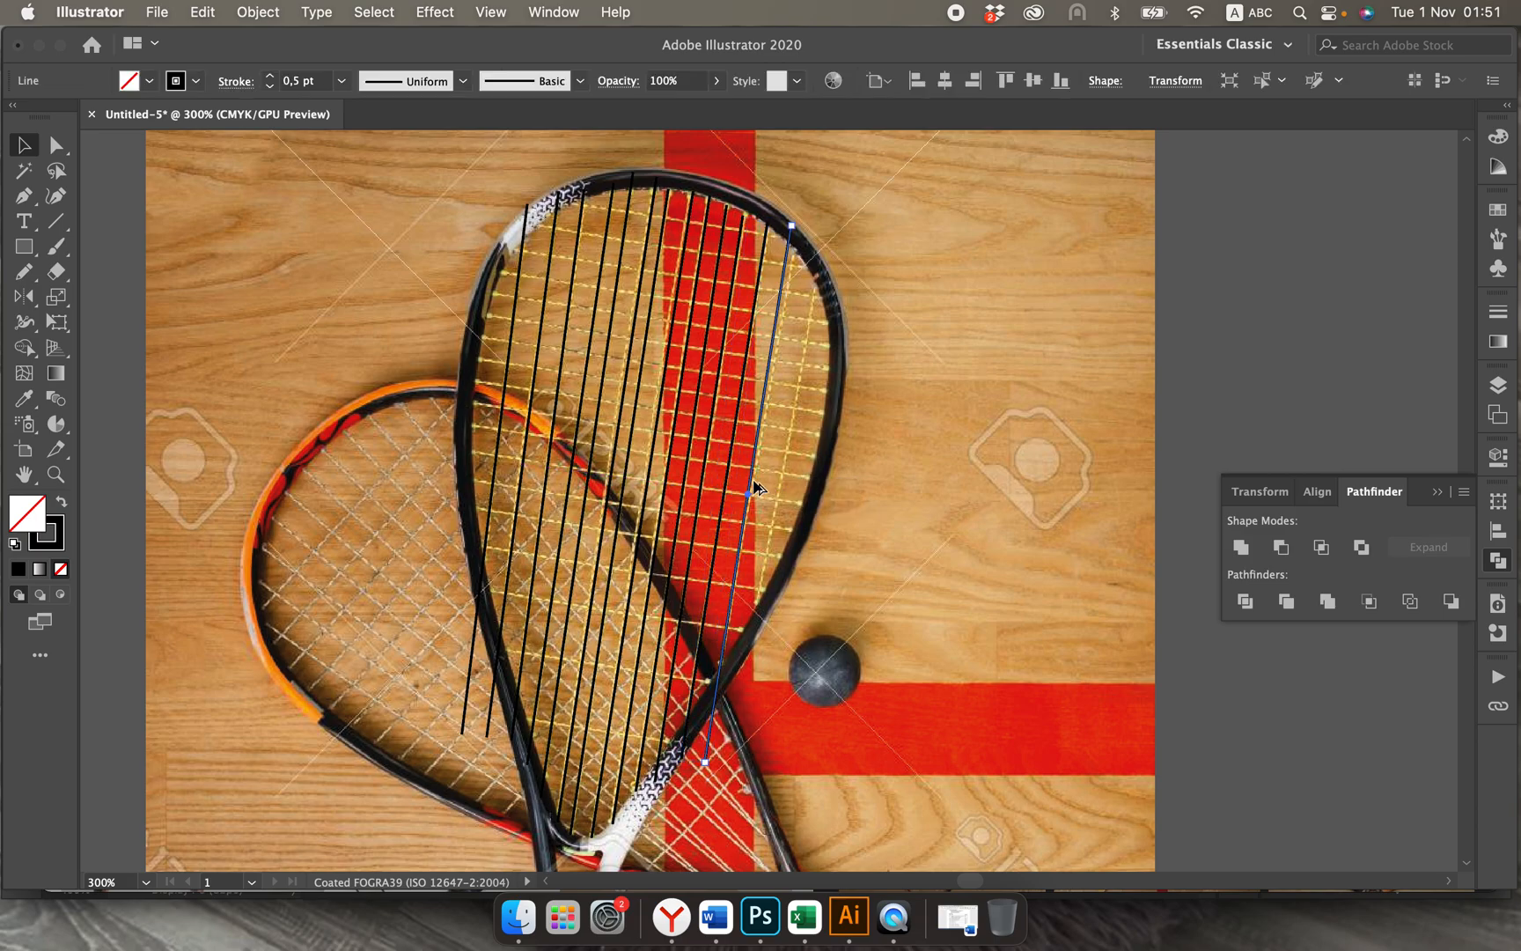
# Step: Duplicate the outermost string line to its right and fit the new line's ends to the right side of the upright racket's frame
pyautogui.moveTo(770, 361); pyautogui.dragTo(803, 371)
pyautogui.click(791, 231)
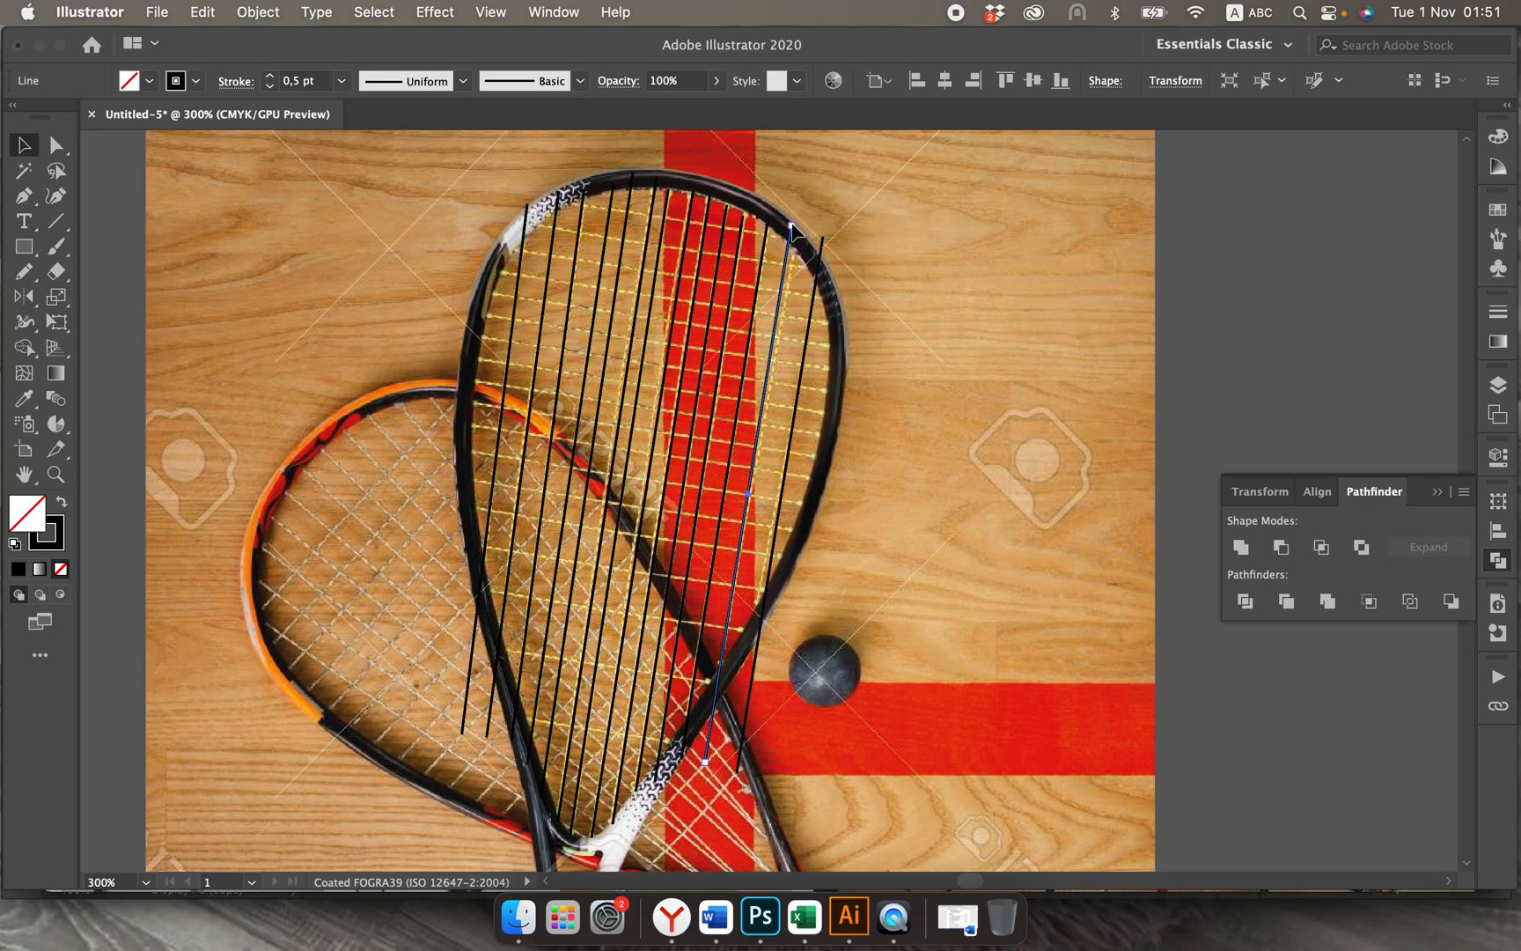
pyautogui.moveTo(791, 225); pyautogui.dragTo(819, 264)
pyautogui.moveTo(735, 772); pyautogui.dragTo(725, 768)
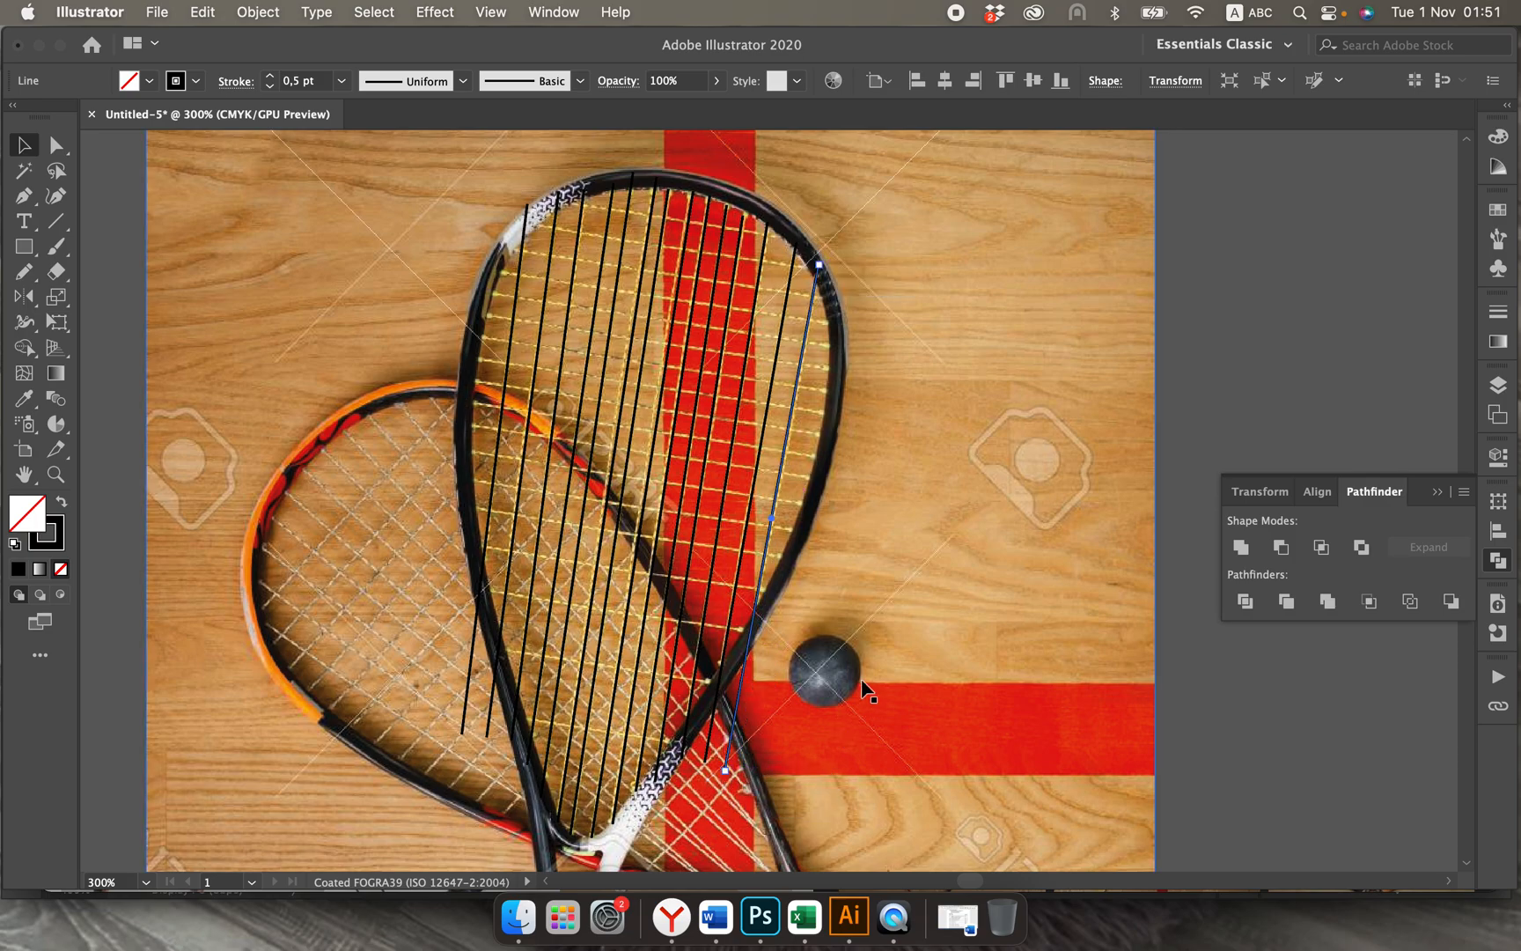
# Step: Draw six slightly slanted cross-string lines over the photo's upper cross strings, from one side of the racket's frame to the other
pyautogui.scroll(-2, 861, 687)
pyautogui.scroll(3, 866, 690)
pyautogui.hscroll(1, 866, 690)
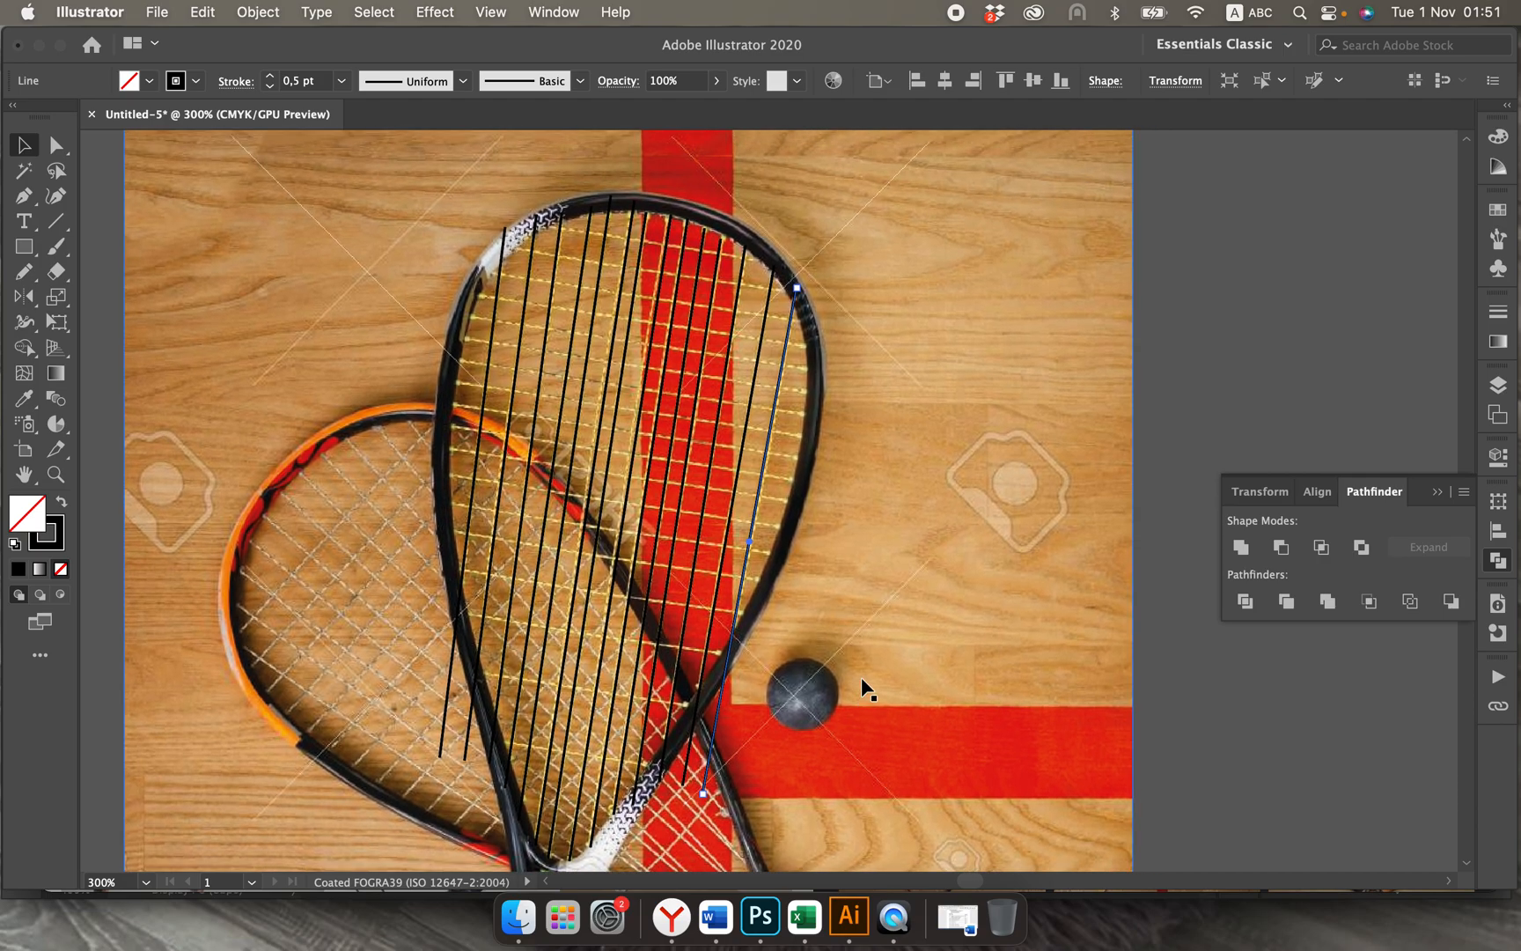
pyautogui.click(52, 224)
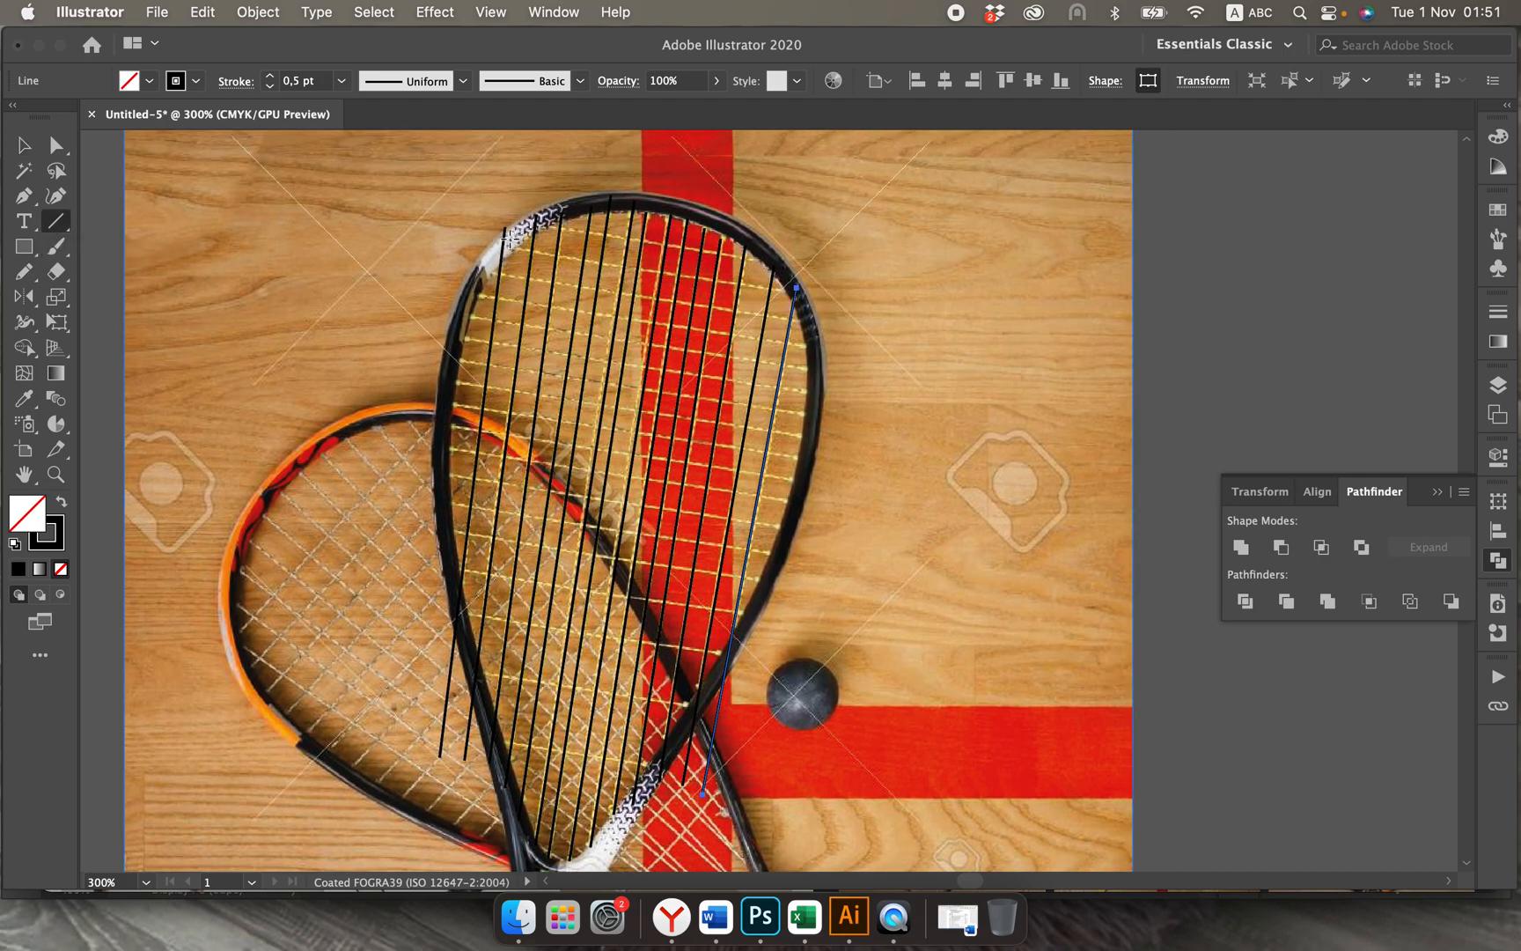
pyautogui.moveTo(550, 223); pyautogui.dragTo(774, 262)
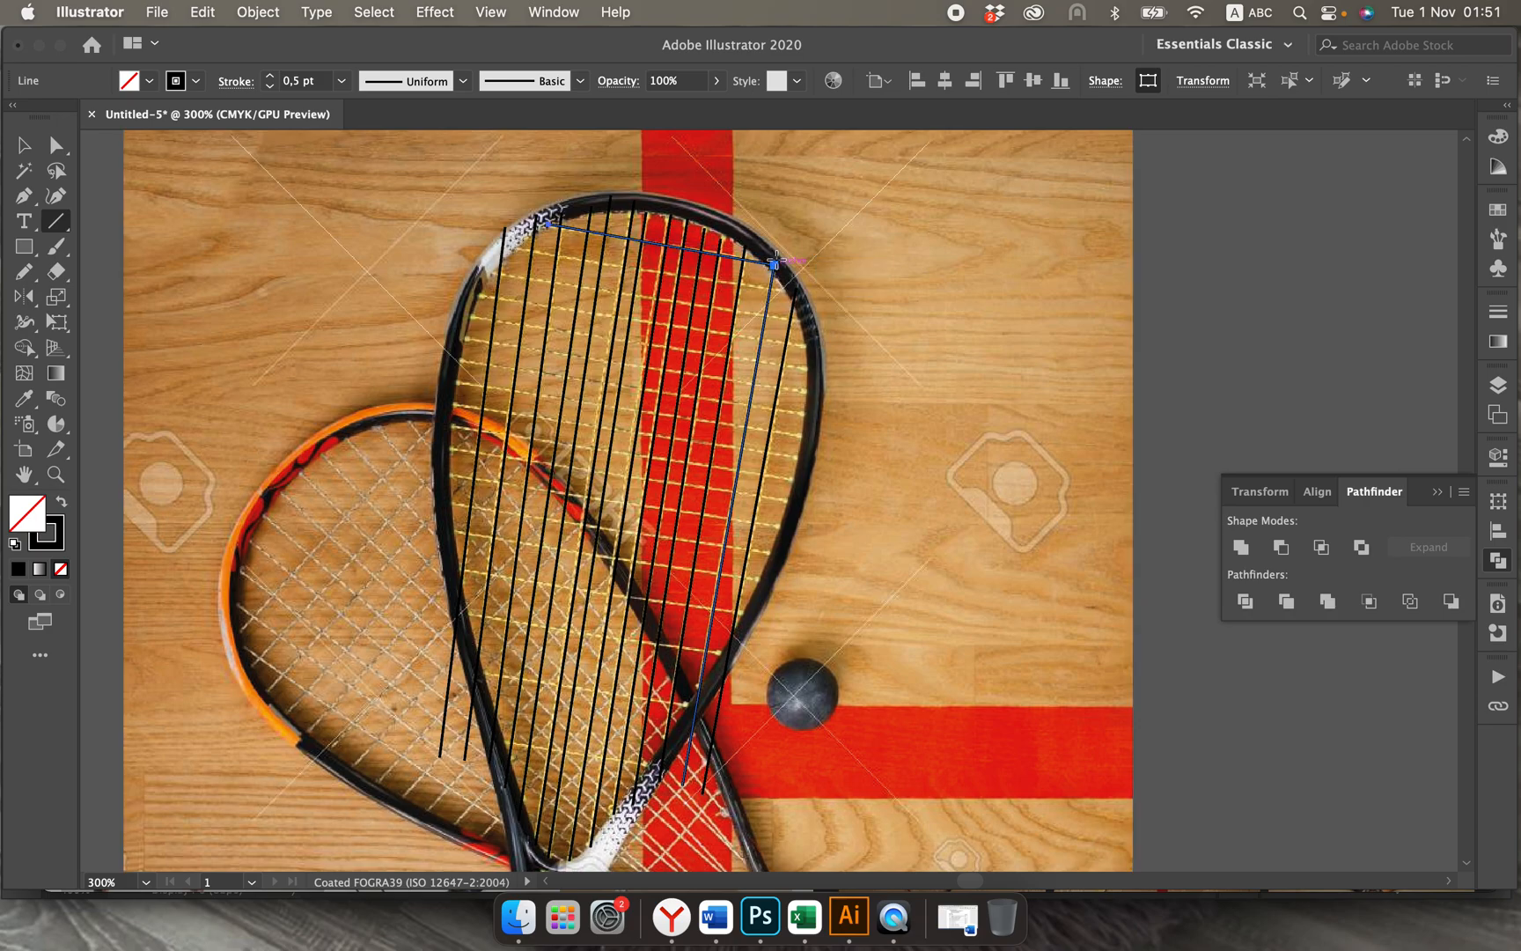
pyautogui.moveTo(515, 247)
pyautogui.mouseDown()
pyautogui.moveTo(808, 287)
pyautogui.moveTo(786, 291)
pyautogui.mouseUp()
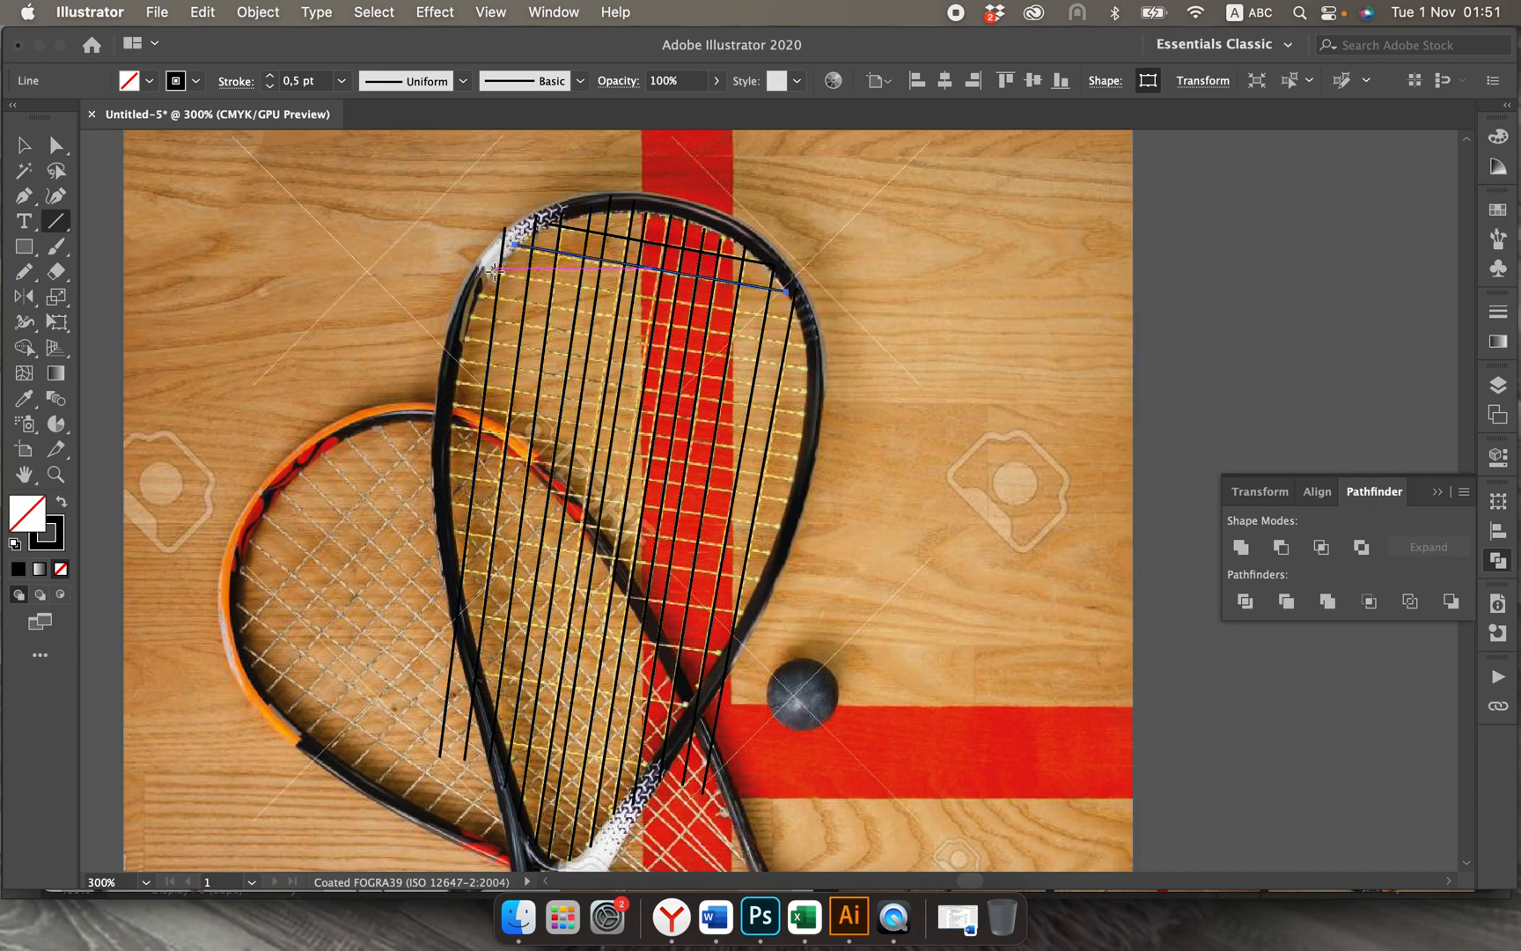
pyautogui.moveTo(497, 268); pyautogui.dragTo(805, 319)
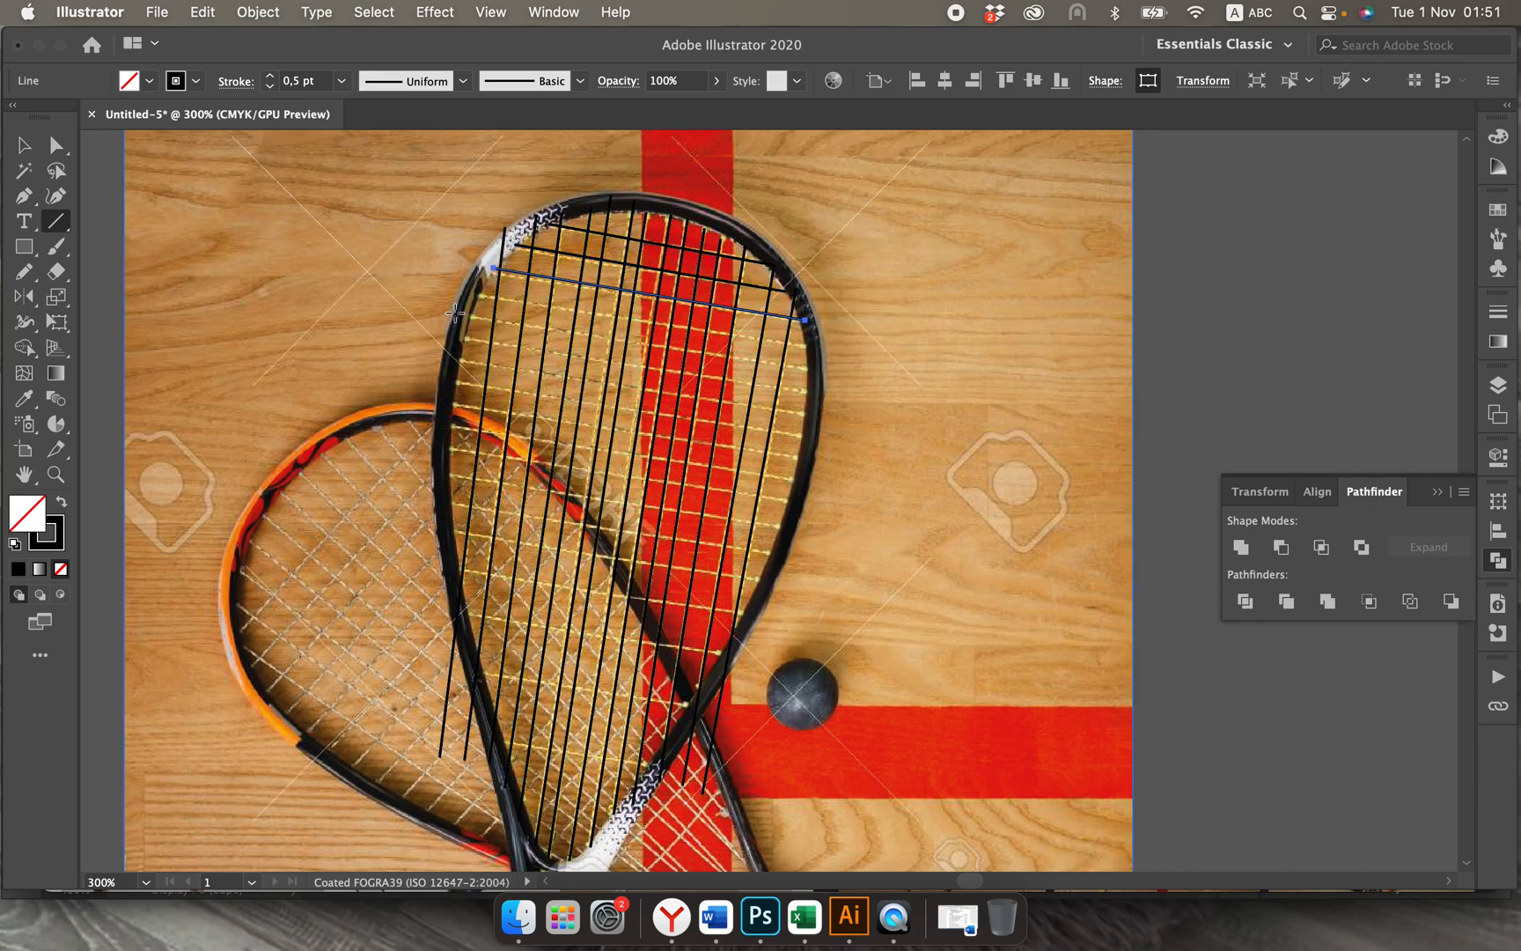
pyautogui.moveTo(477, 293); pyautogui.dragTo(810, 346)
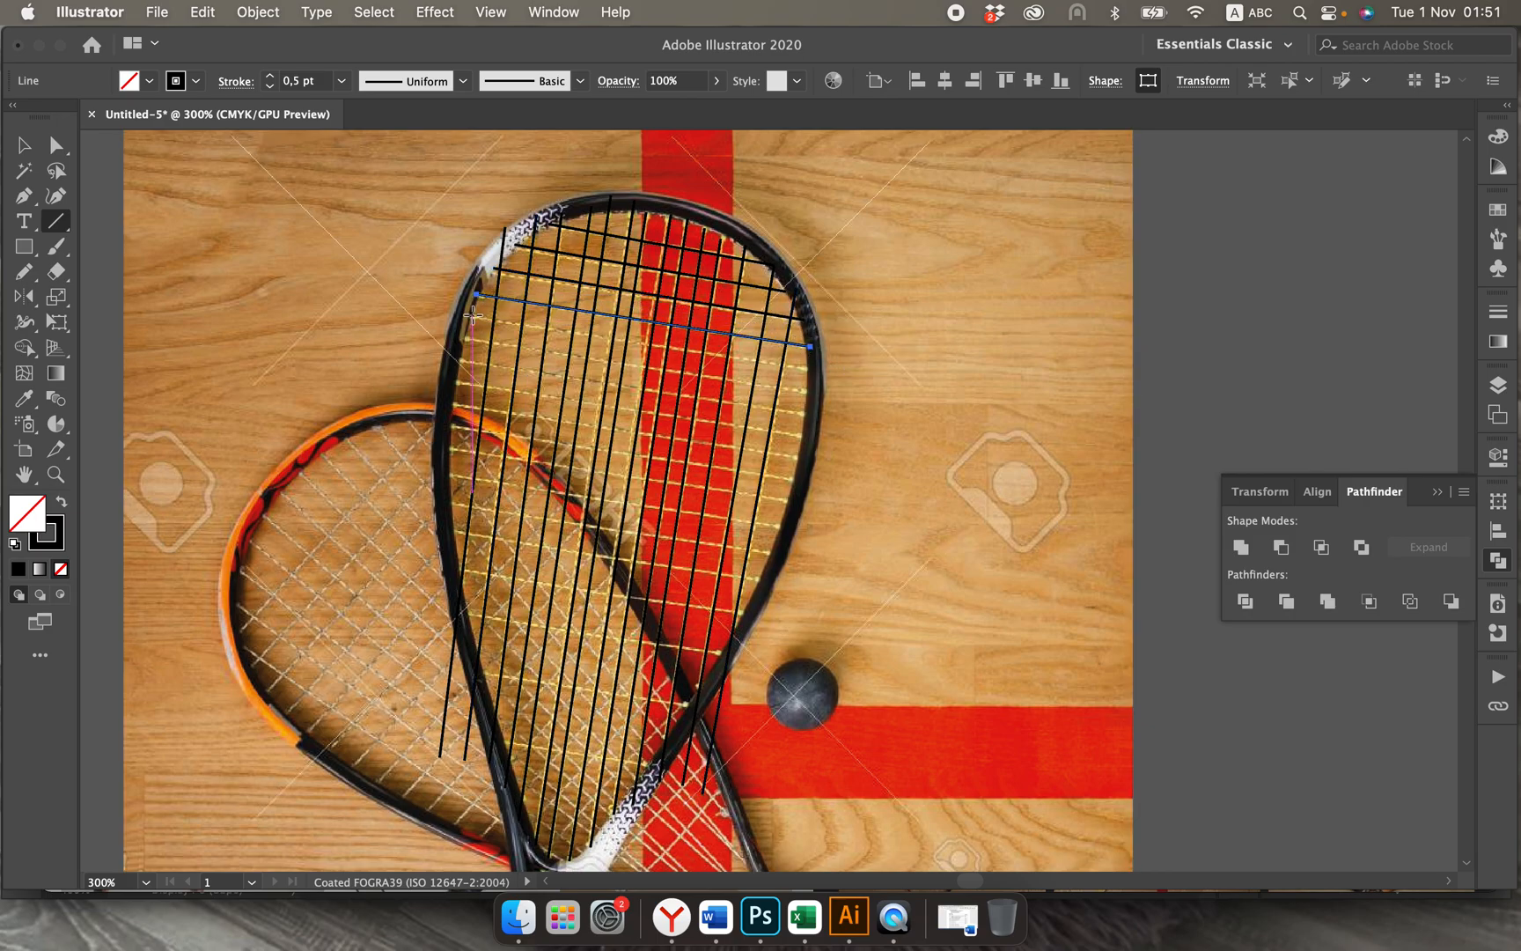
pyautogui.moveTo(472, 315); pyautogui.dragTo(813, 368)
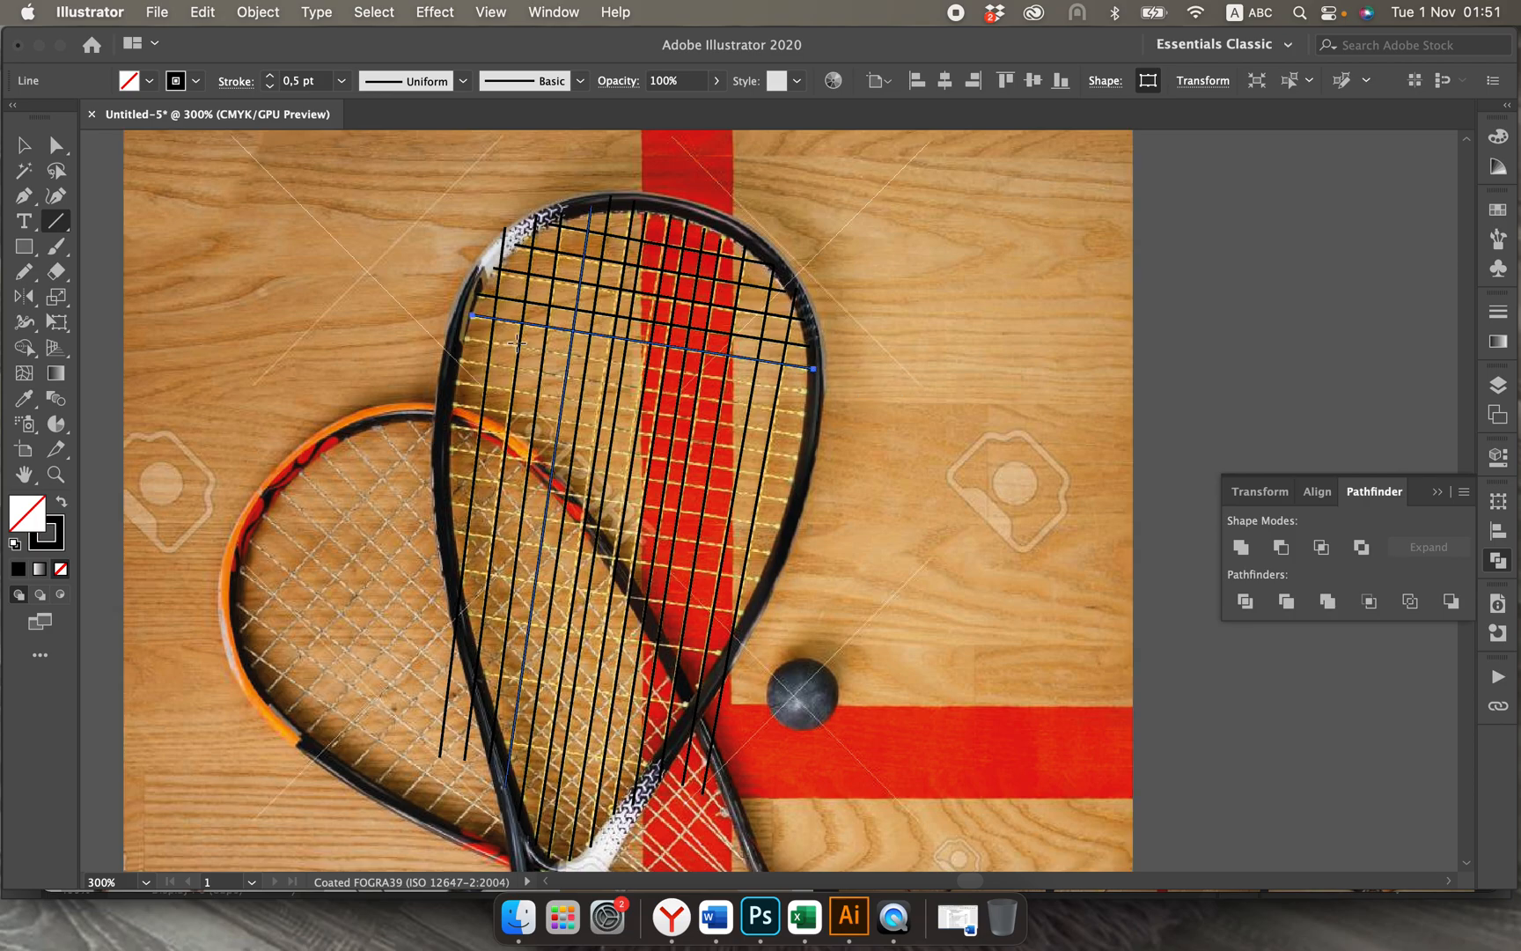
pyautogui.moveTo(464, 337); pyautogui.dragTo(808, 391)
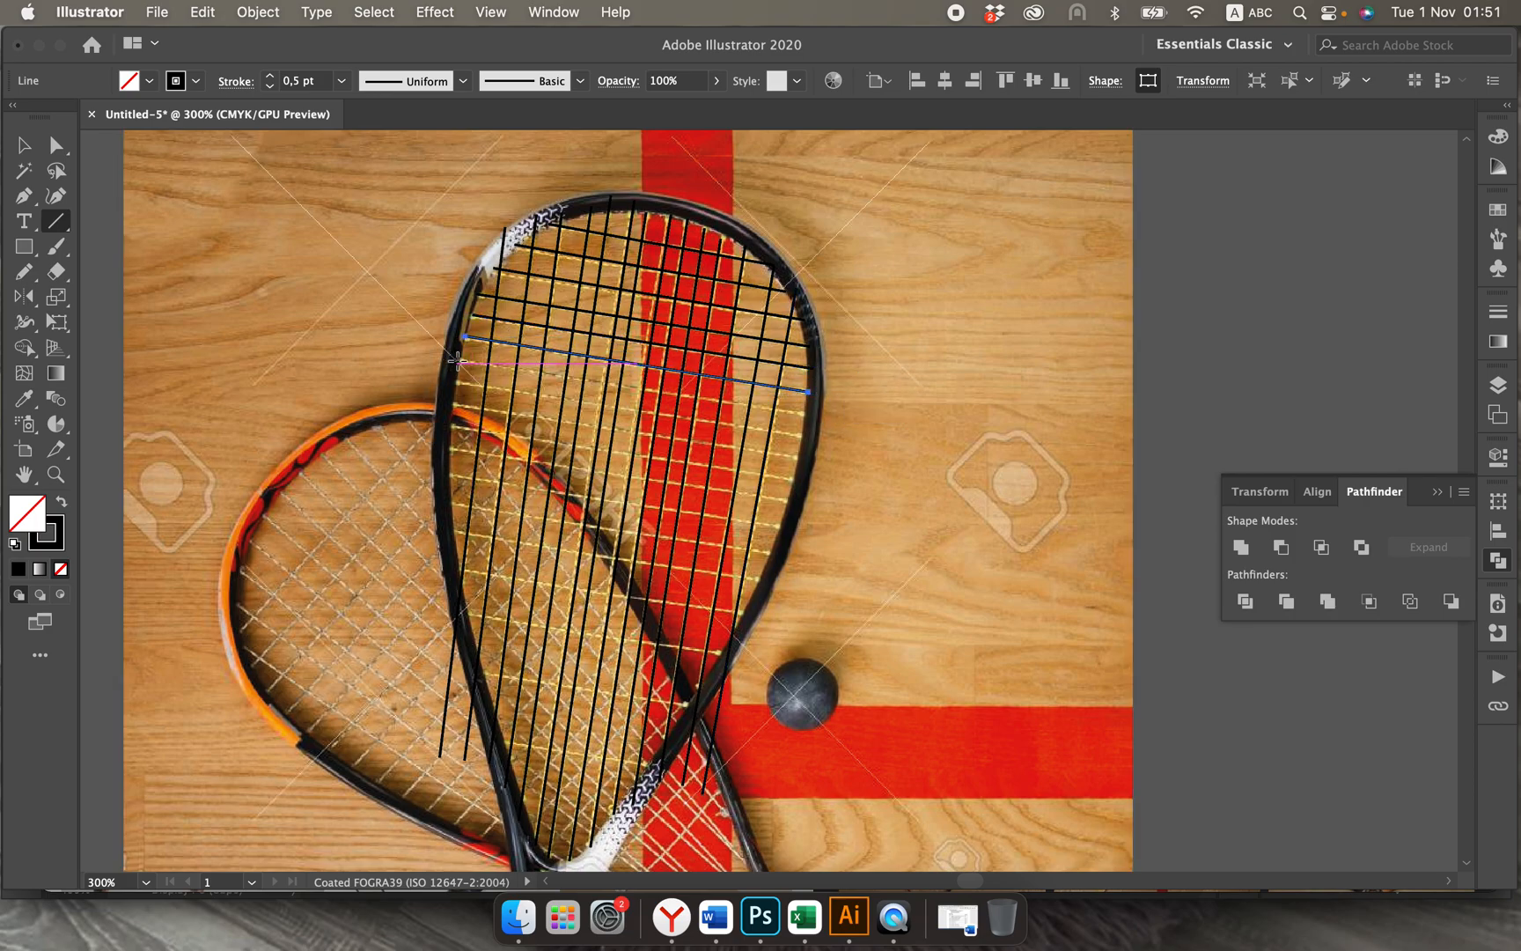
# Step: Trace six more cross strings with straight lines across the middle of the upright racket's head
pyautogui.moveTo(456, 361); pyautogui.dragTo(806, 413)
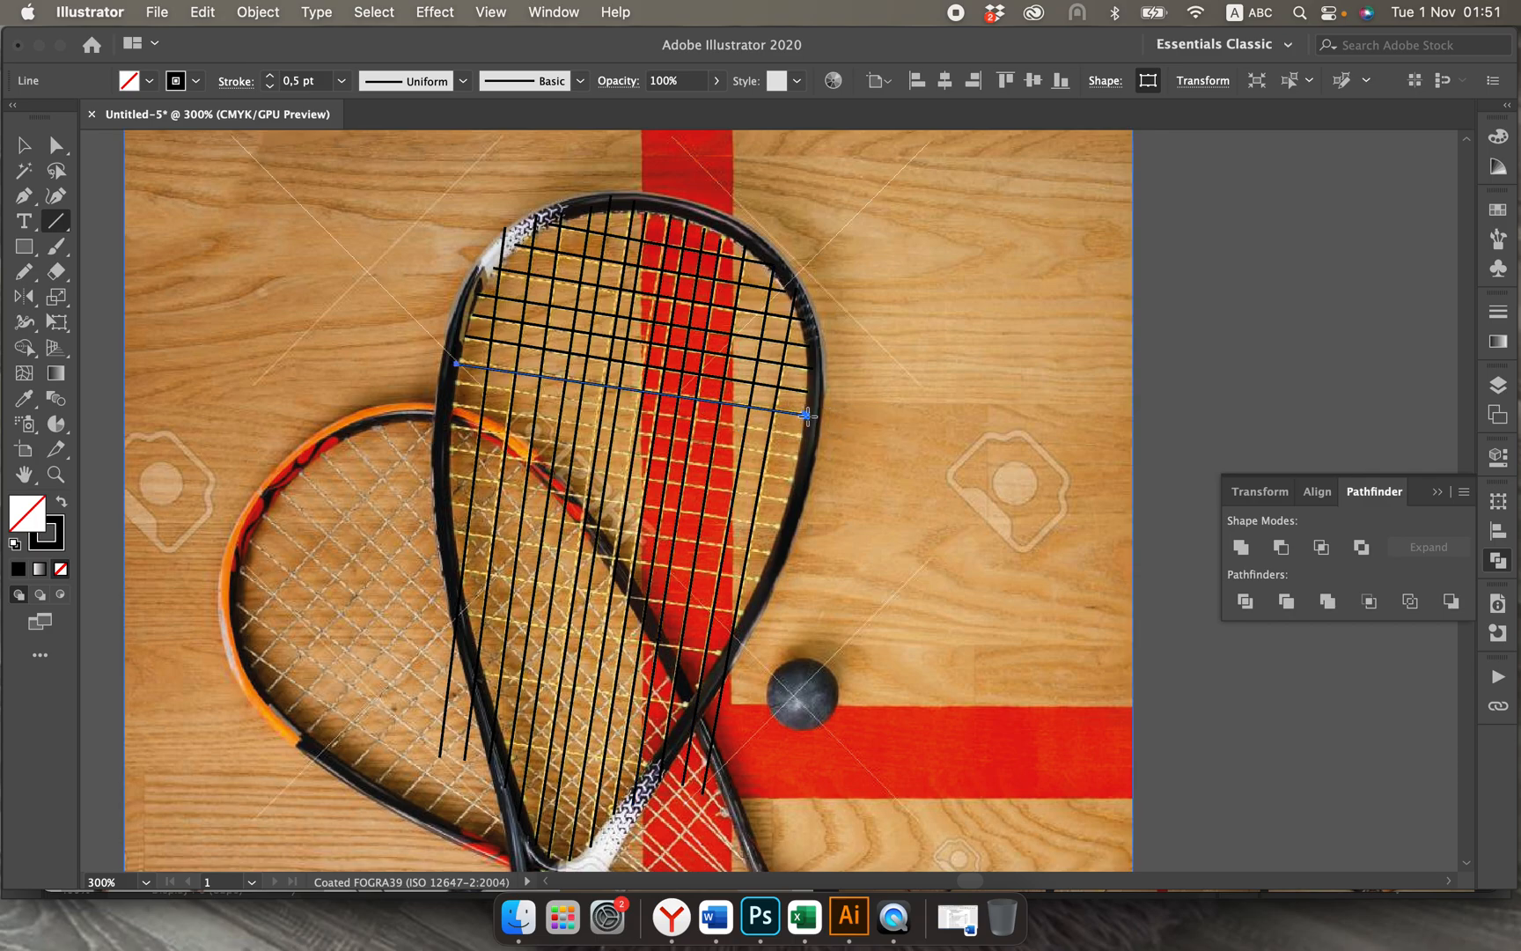
pyautogui.moveTo(456, 381); pyautogui.dragTo(805, 437)
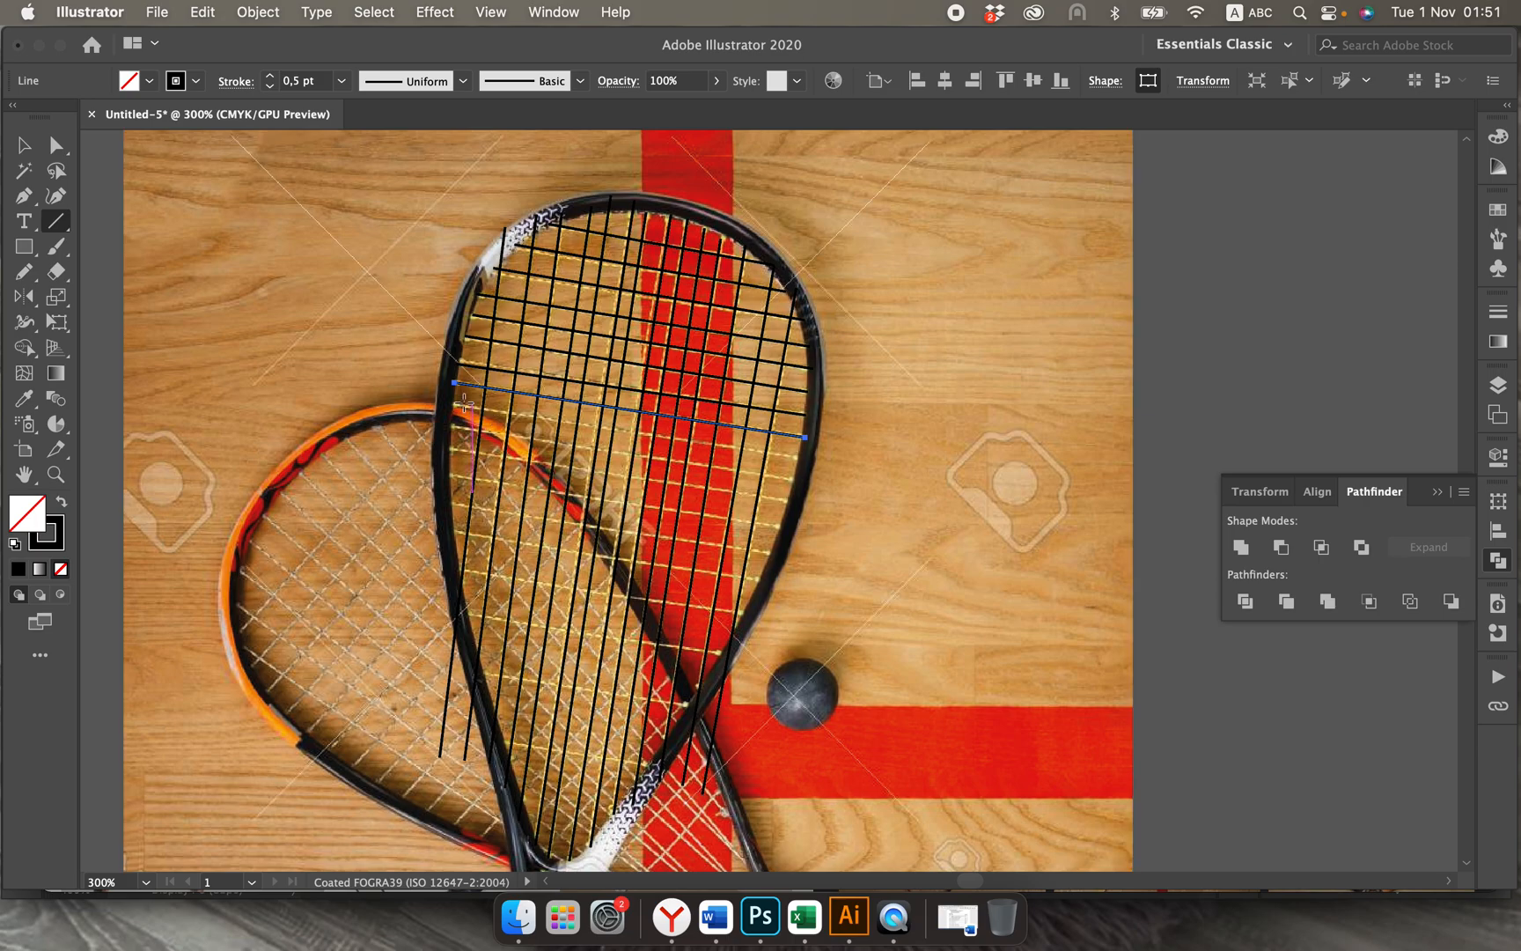
pyautogui.moveTo(449, 410); pyautogui.dragTo(799, 458)
pyautogui.moveTo(450, 429); pyautogui.dragTo(801, 481)
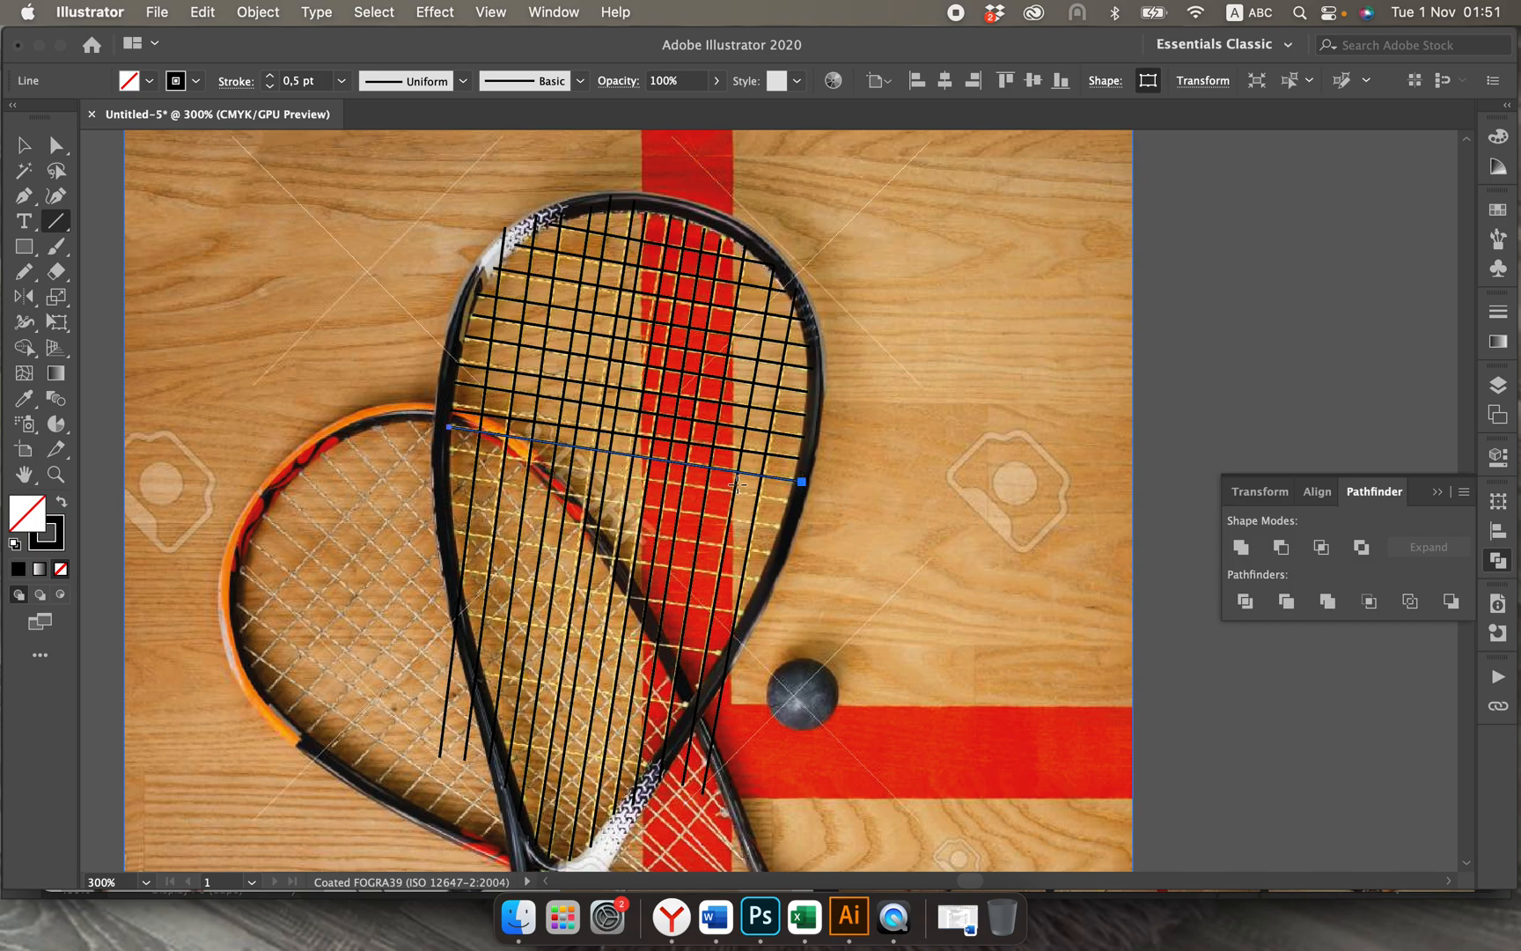
pyautogui.moveTo(450, 447); pyautogui.dragTo(792, 501)
pyautogui.moveTo(450, 475); pyautogui.dragTo(782, 526)
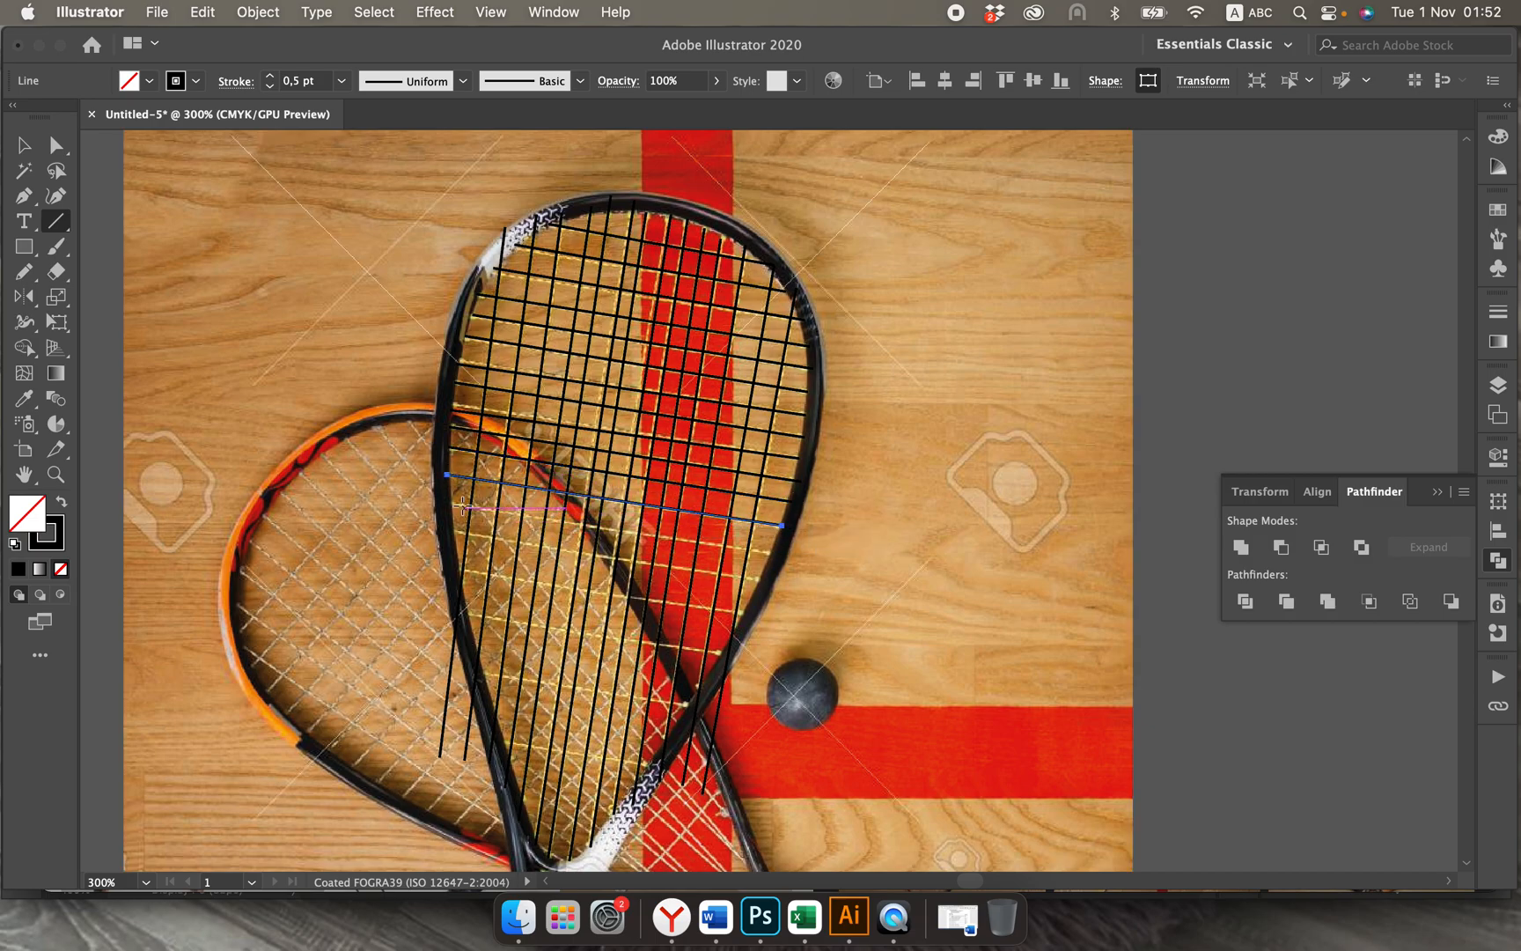
# Step: Trace the remaining six cross strings with straight lines across the narrowing lower part of the head, down to the throat
pyautogui.moveTo(450, 501); pyautogui.dragTo(772, 553)
pyautogui.moveTo(451, 531); pyautogui.dragTo(758, 582)
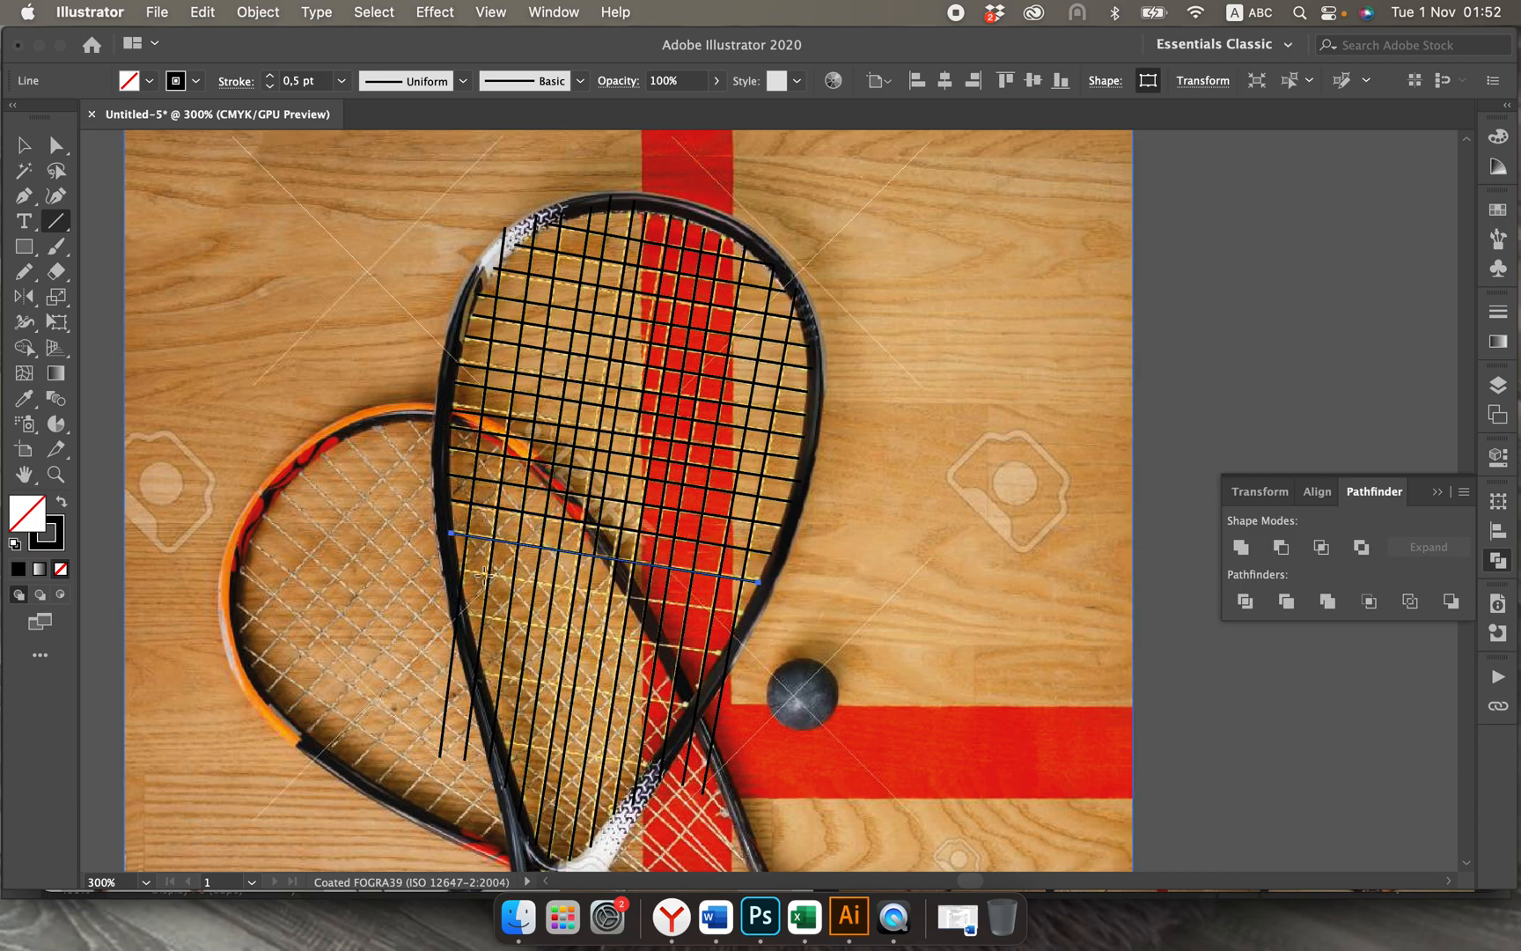
pyautogui.moveTo(463, 568); pyautogui.dragTo(748, 614)
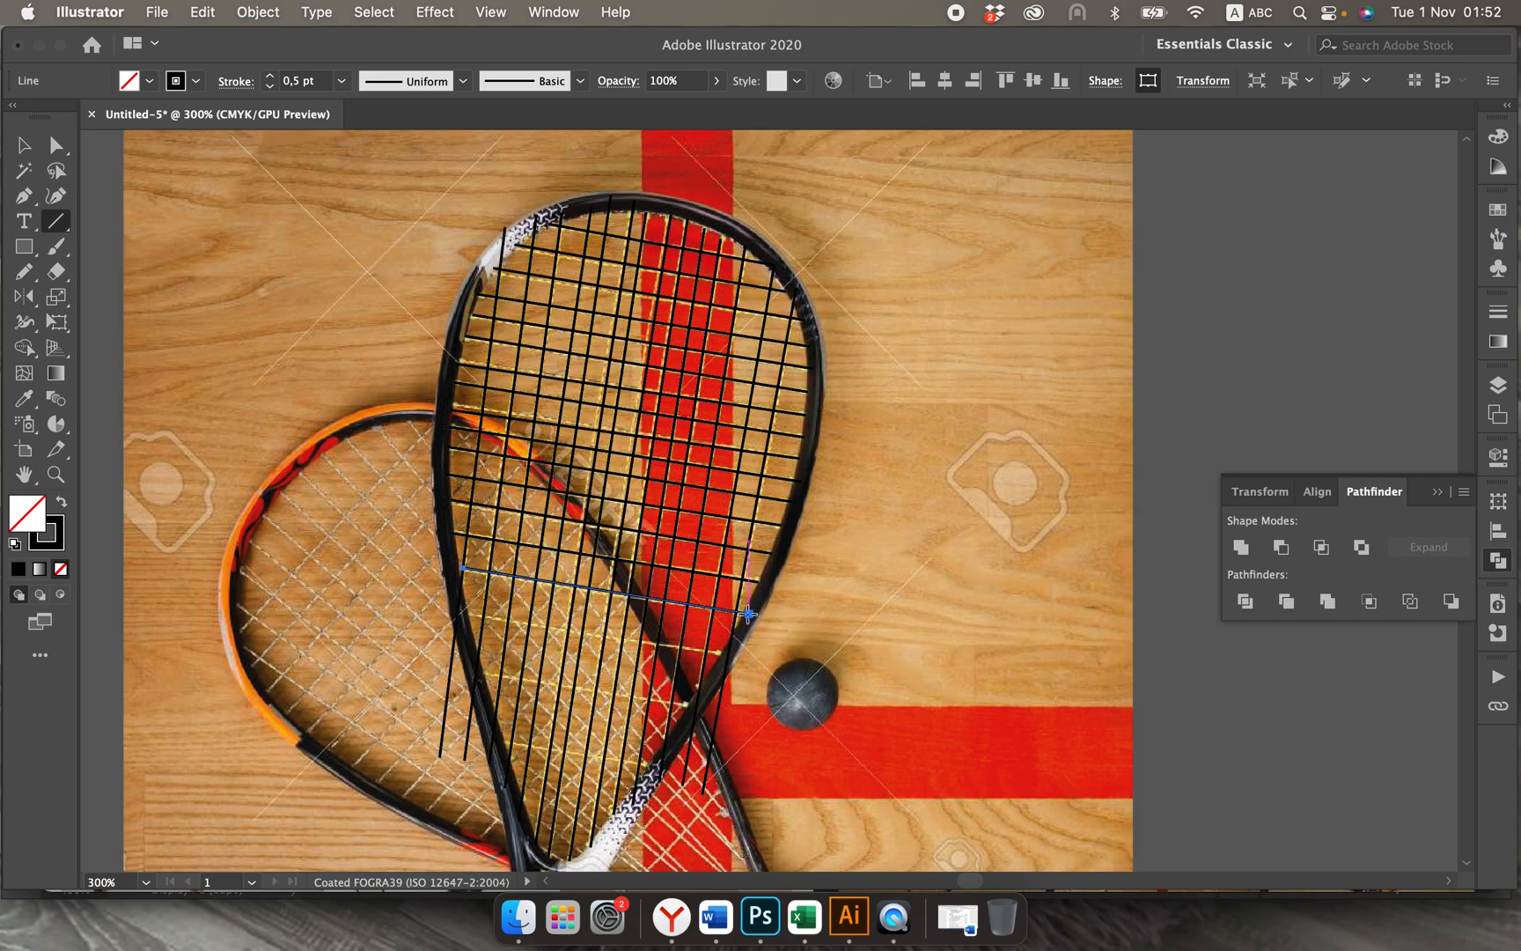
pyautogui.moveTo(464, 609); pyautogui.dragTo(728, 653)
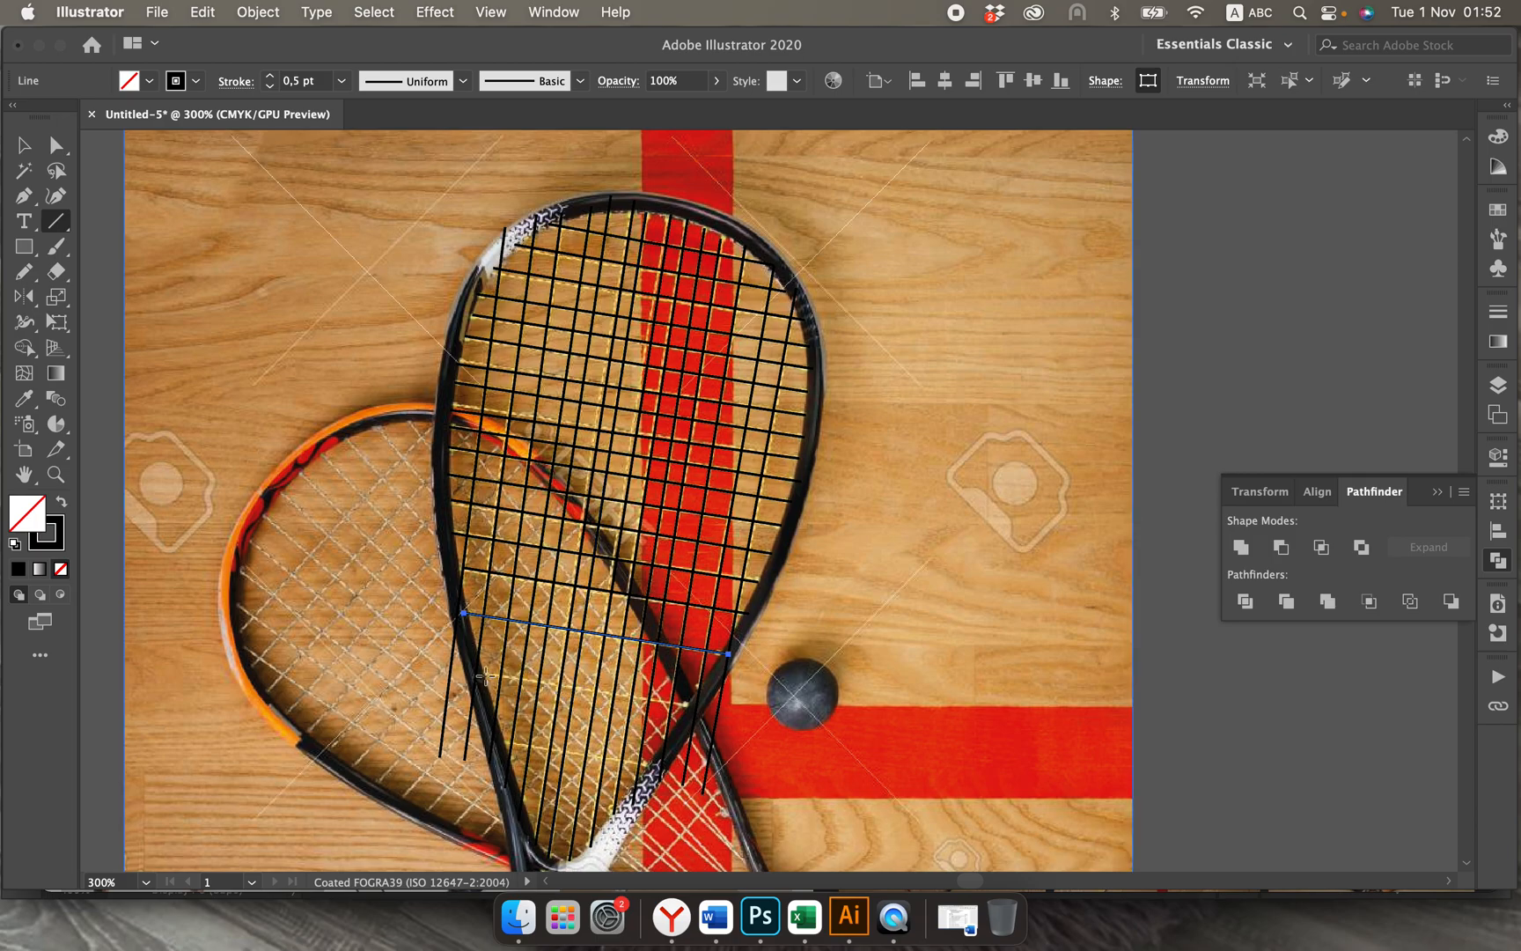
pyautogui.moveTo(482, 673); pyautogui.dragTo(687, 704)
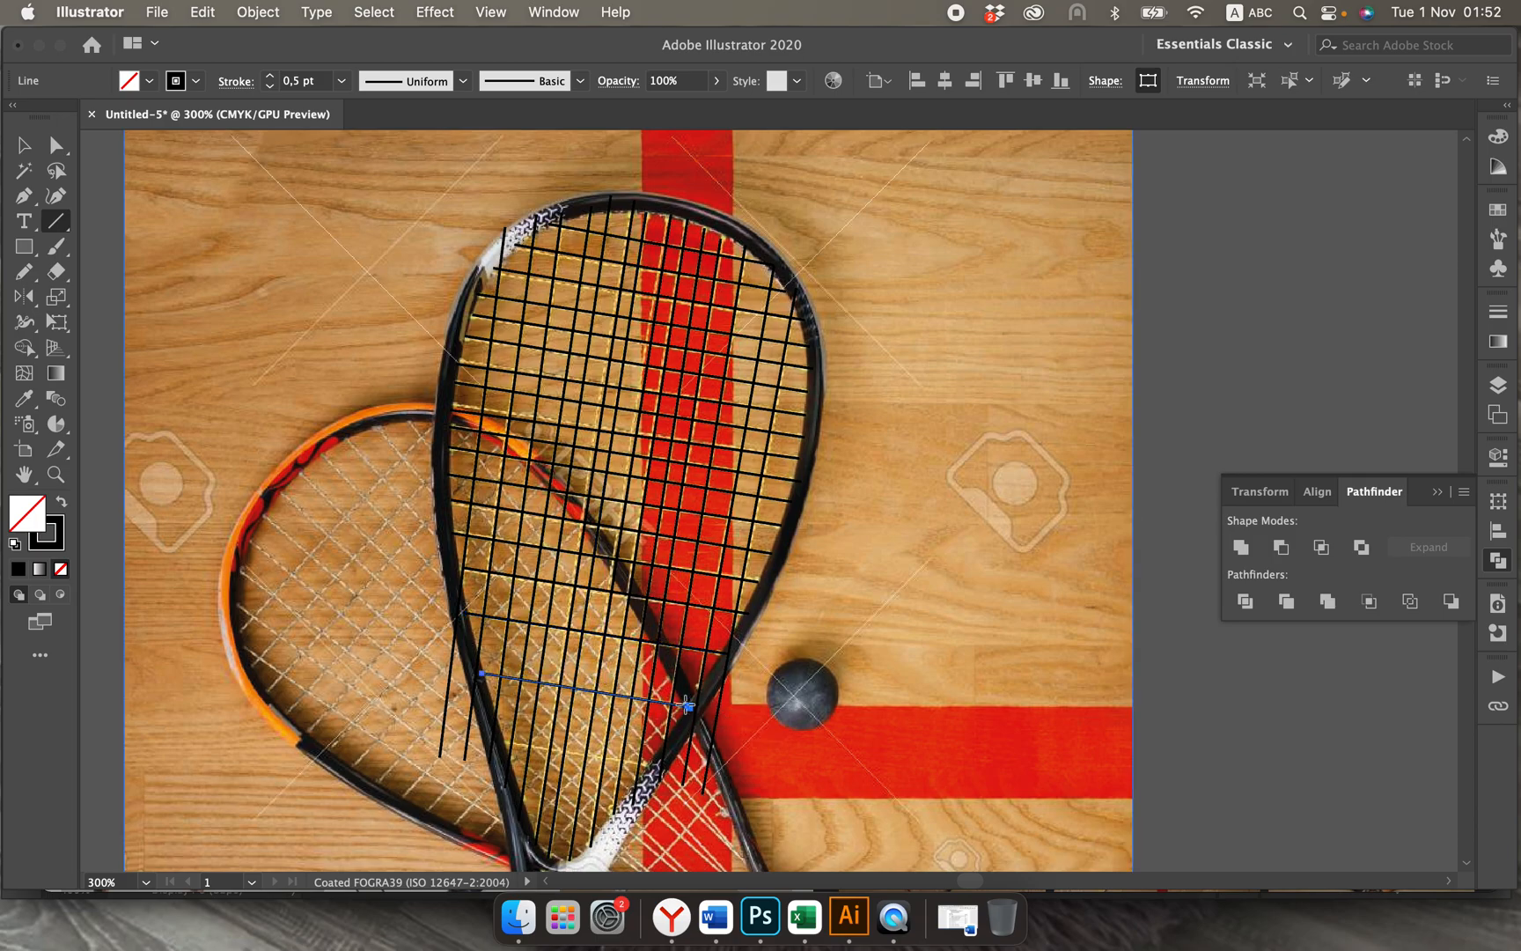
pyautogui.moveTo(503, 747); pyautogui.dragTo(650, 761)
# Step: Draw a tall ellipse over the upright racket's head and rotate it clockwise to match the racket's tilt
pyautogui.scroll(-3, 765, 602)
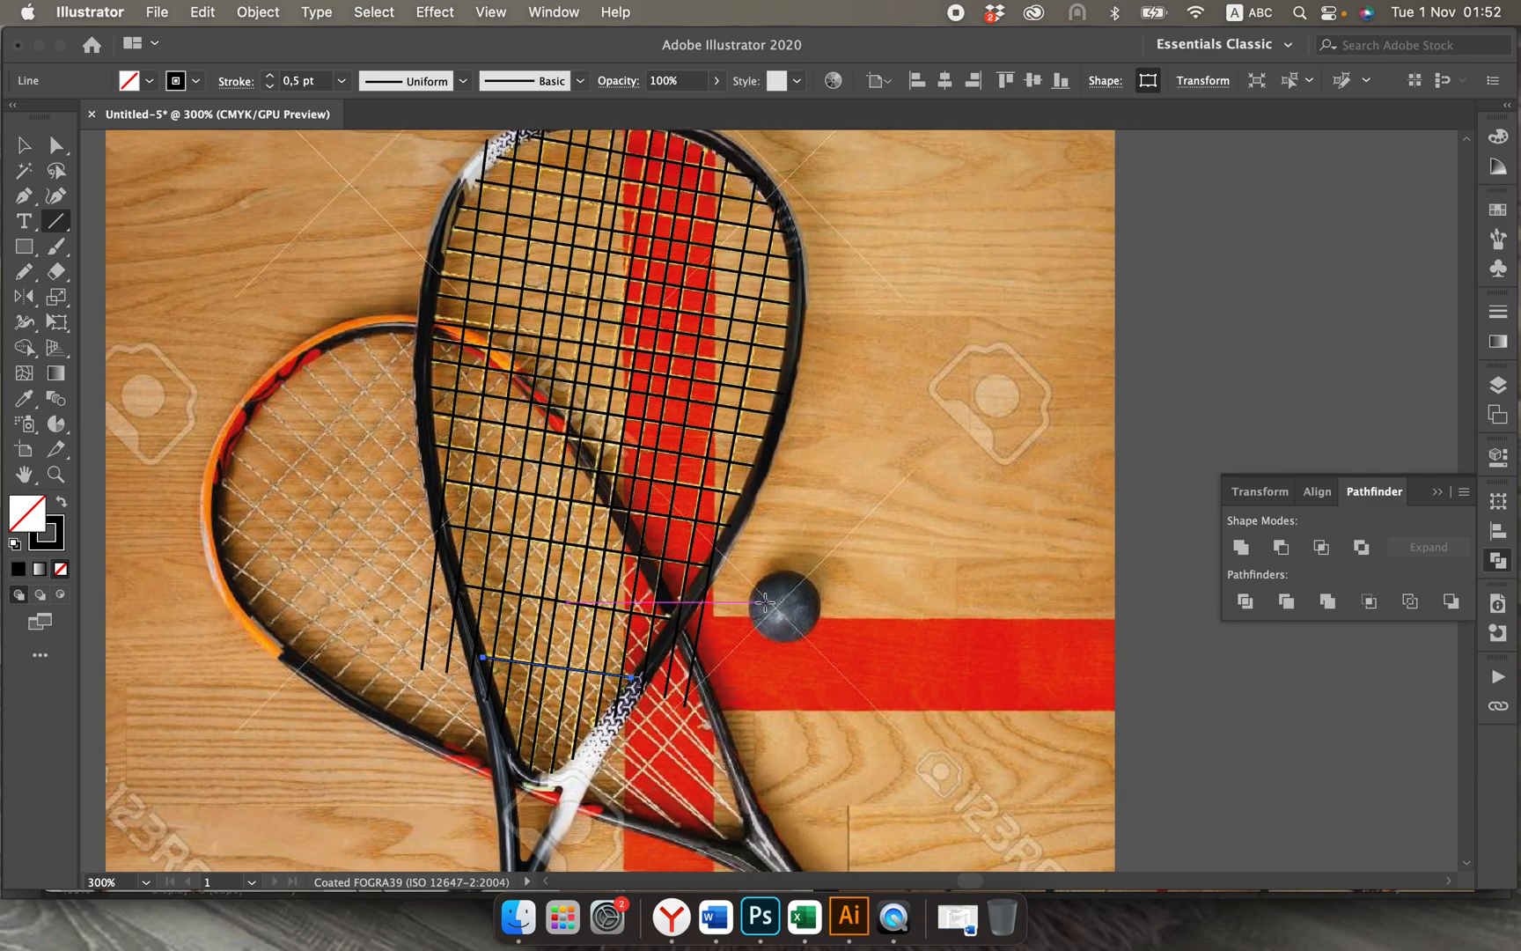
pyautogui.press('super+minus')
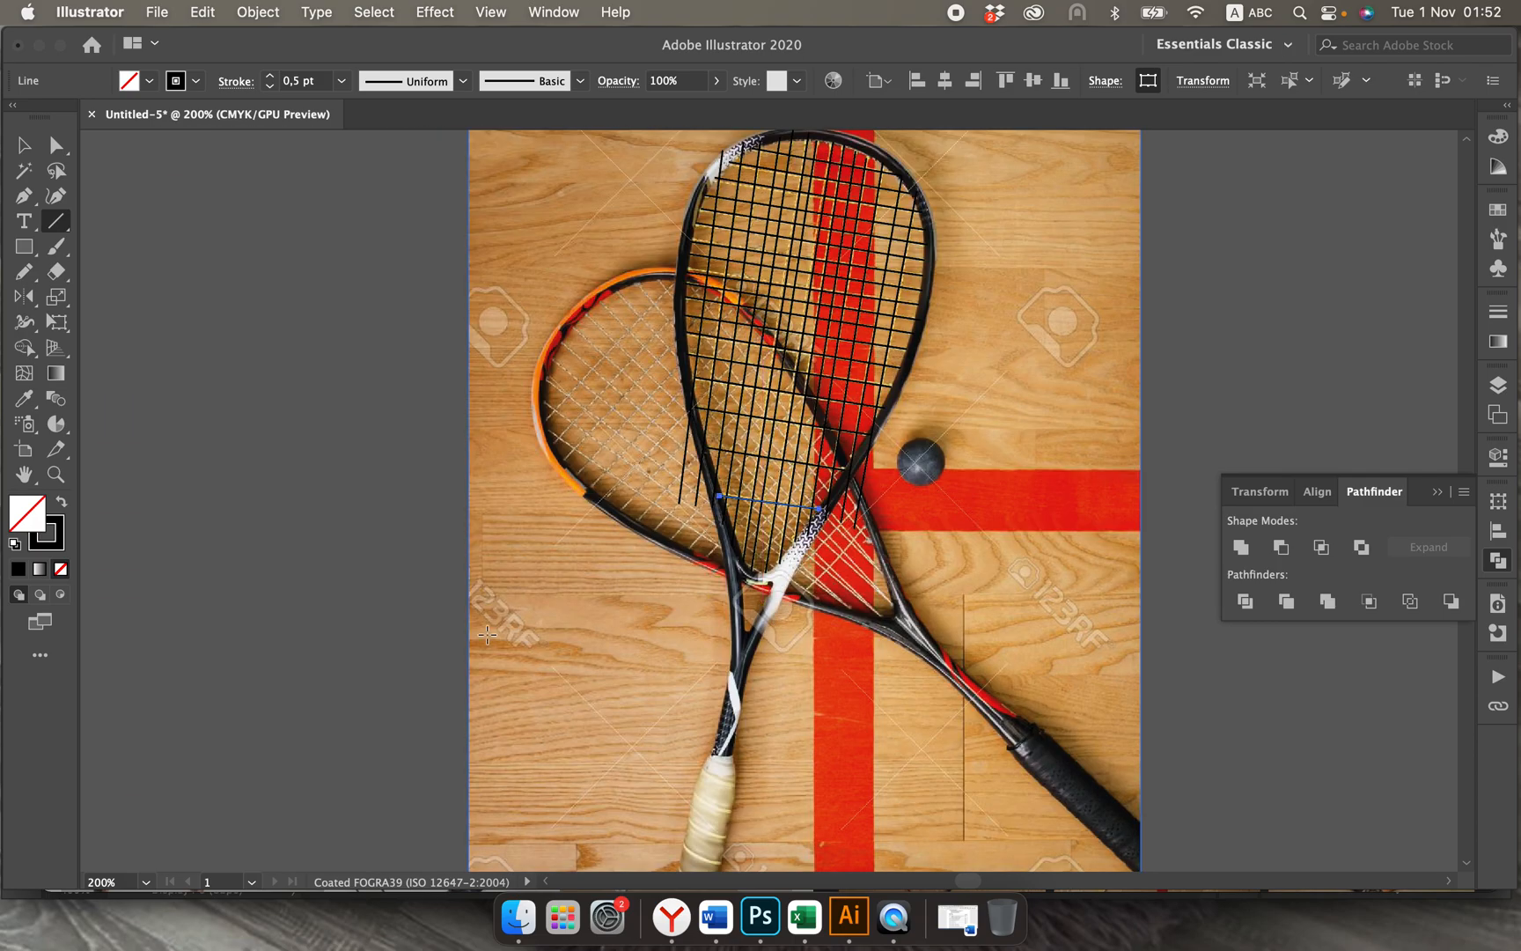
pyautogui.hscroll(5, 487, 633)
pyautogui.scroll(2, 487, 633)
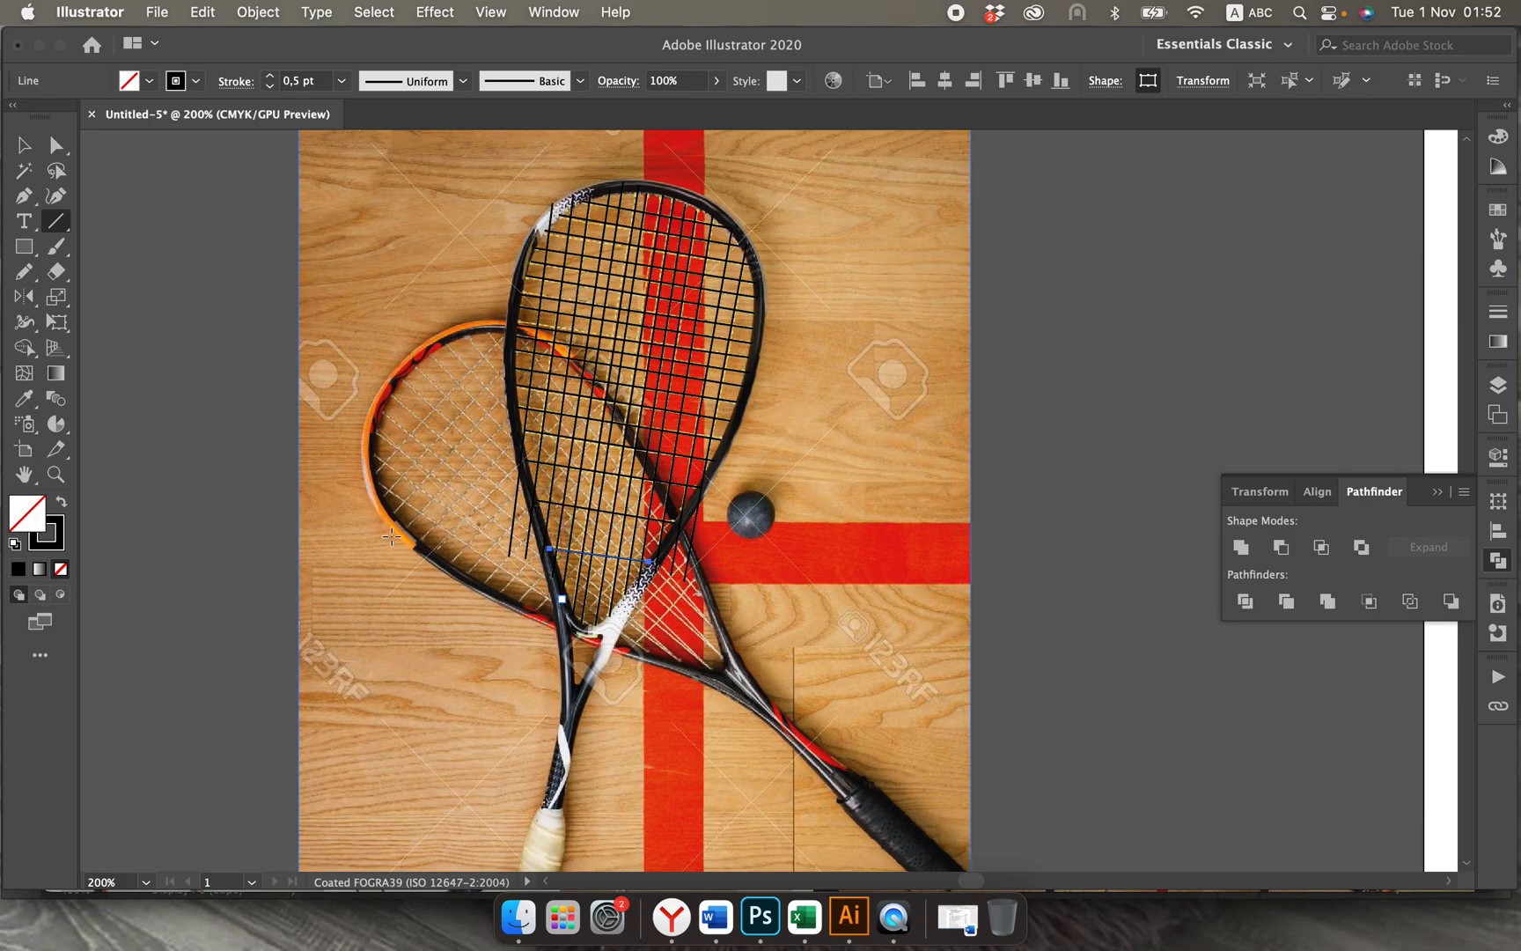
pyautogui.moveTo(24, 253); pyautogui.dragTo(81, 297)
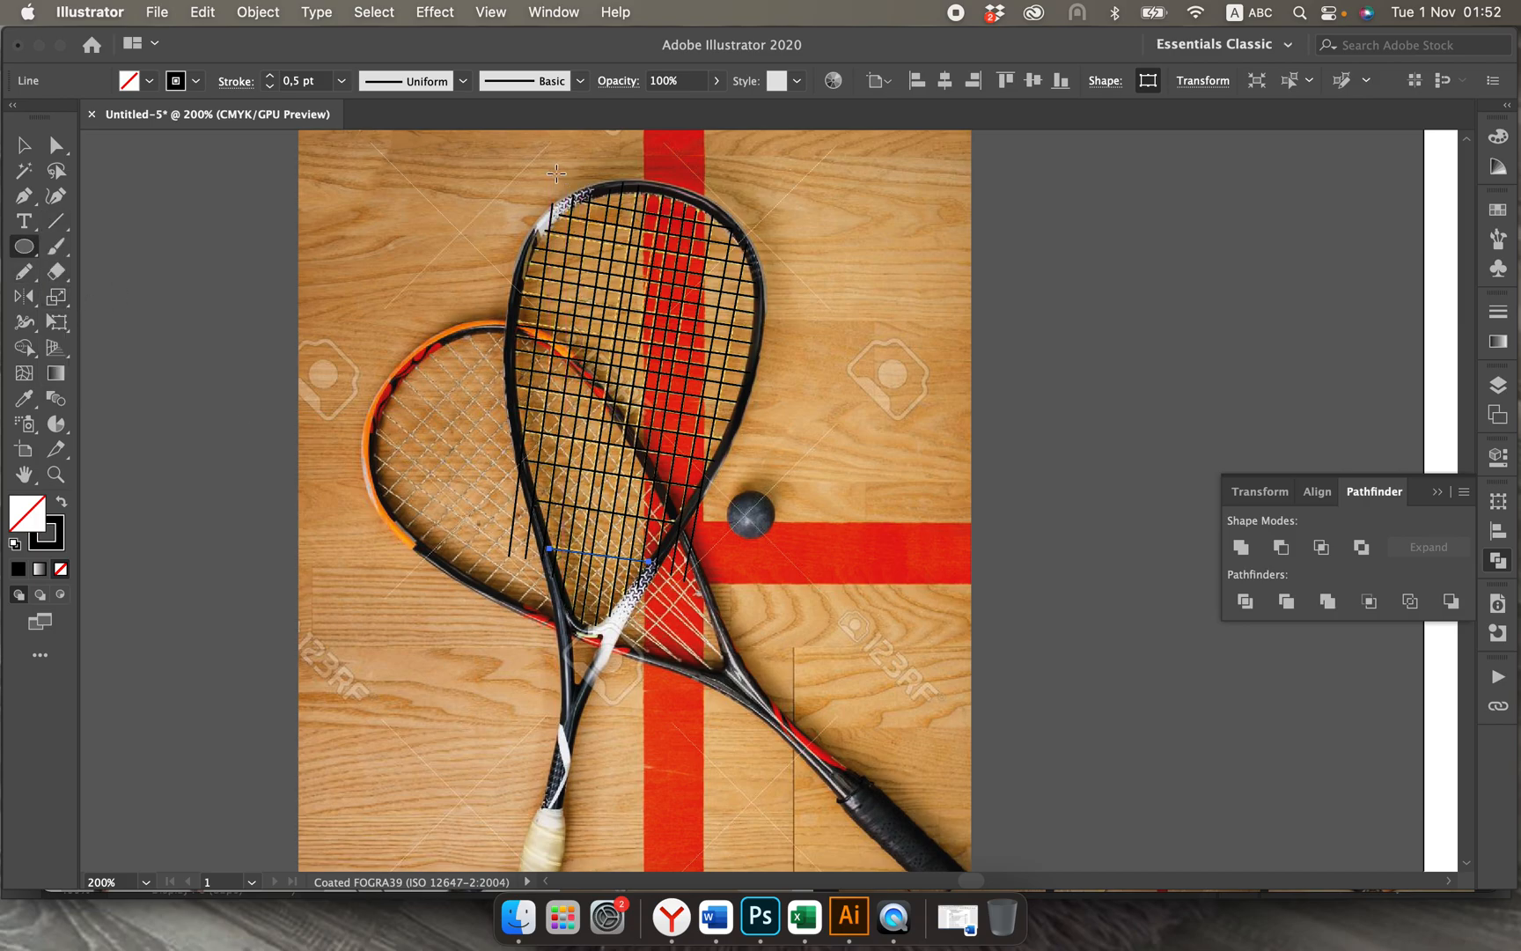
pyautogui.moveTo(556, 173); pyautogui.dragTo(728, 578)
pyautogui.click(23, 151)
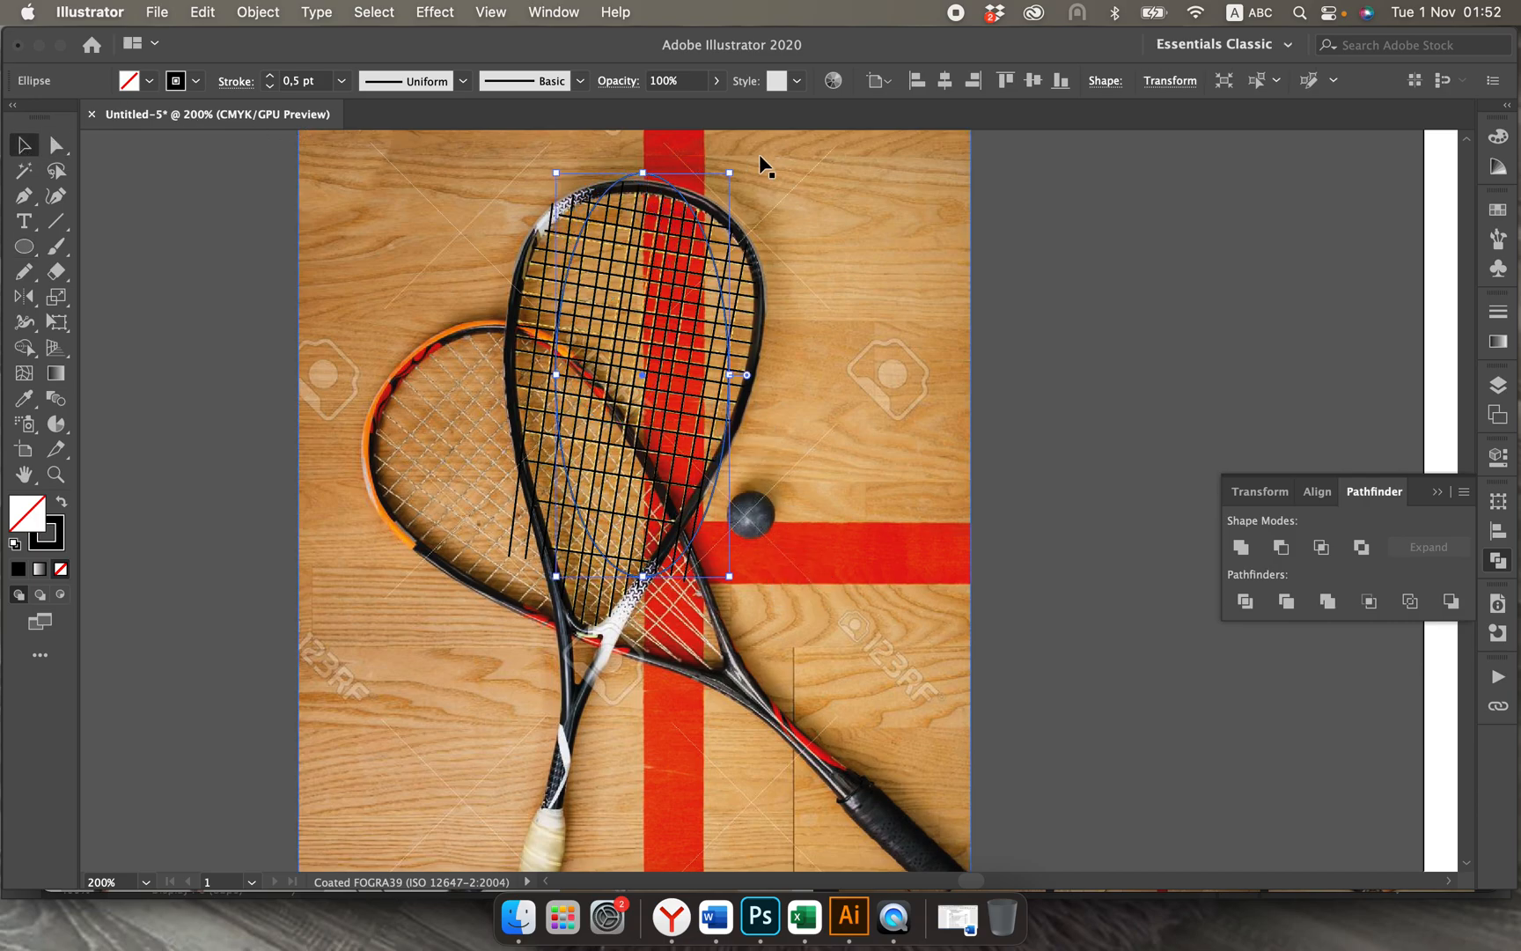
pyautogui.moveTo(759, 155); pyautogui.dragTo(775, 201)
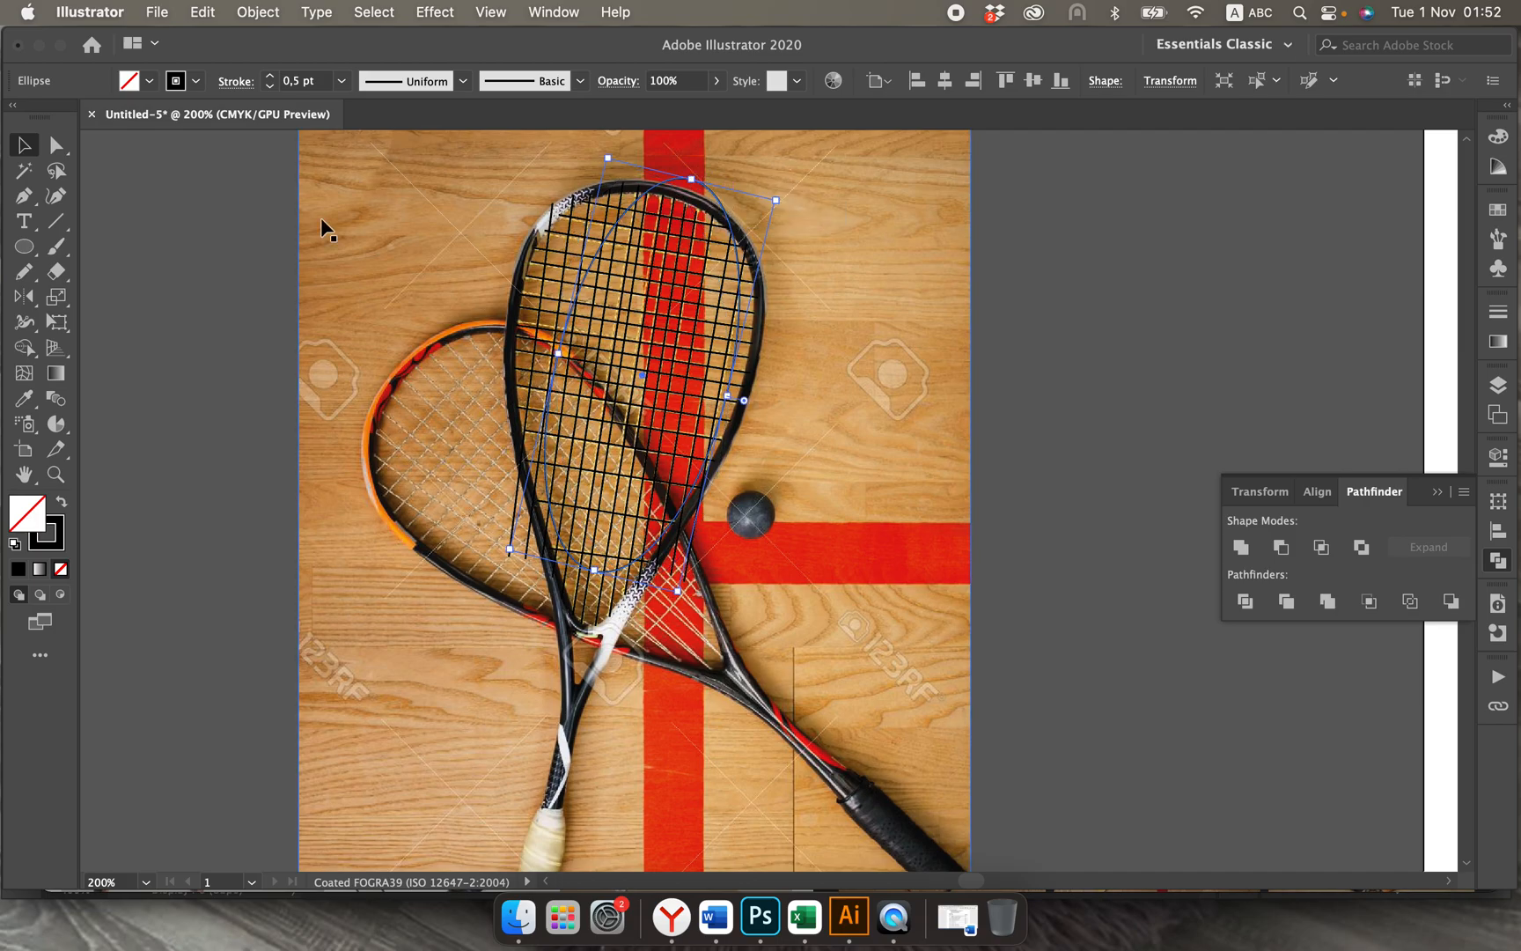
# Step: Reshape the ellipse by moving its side anchor points onto the frame, its bottom anchor down to the throat, and adjusting their curve handles
pyautogui.click(55, 145)
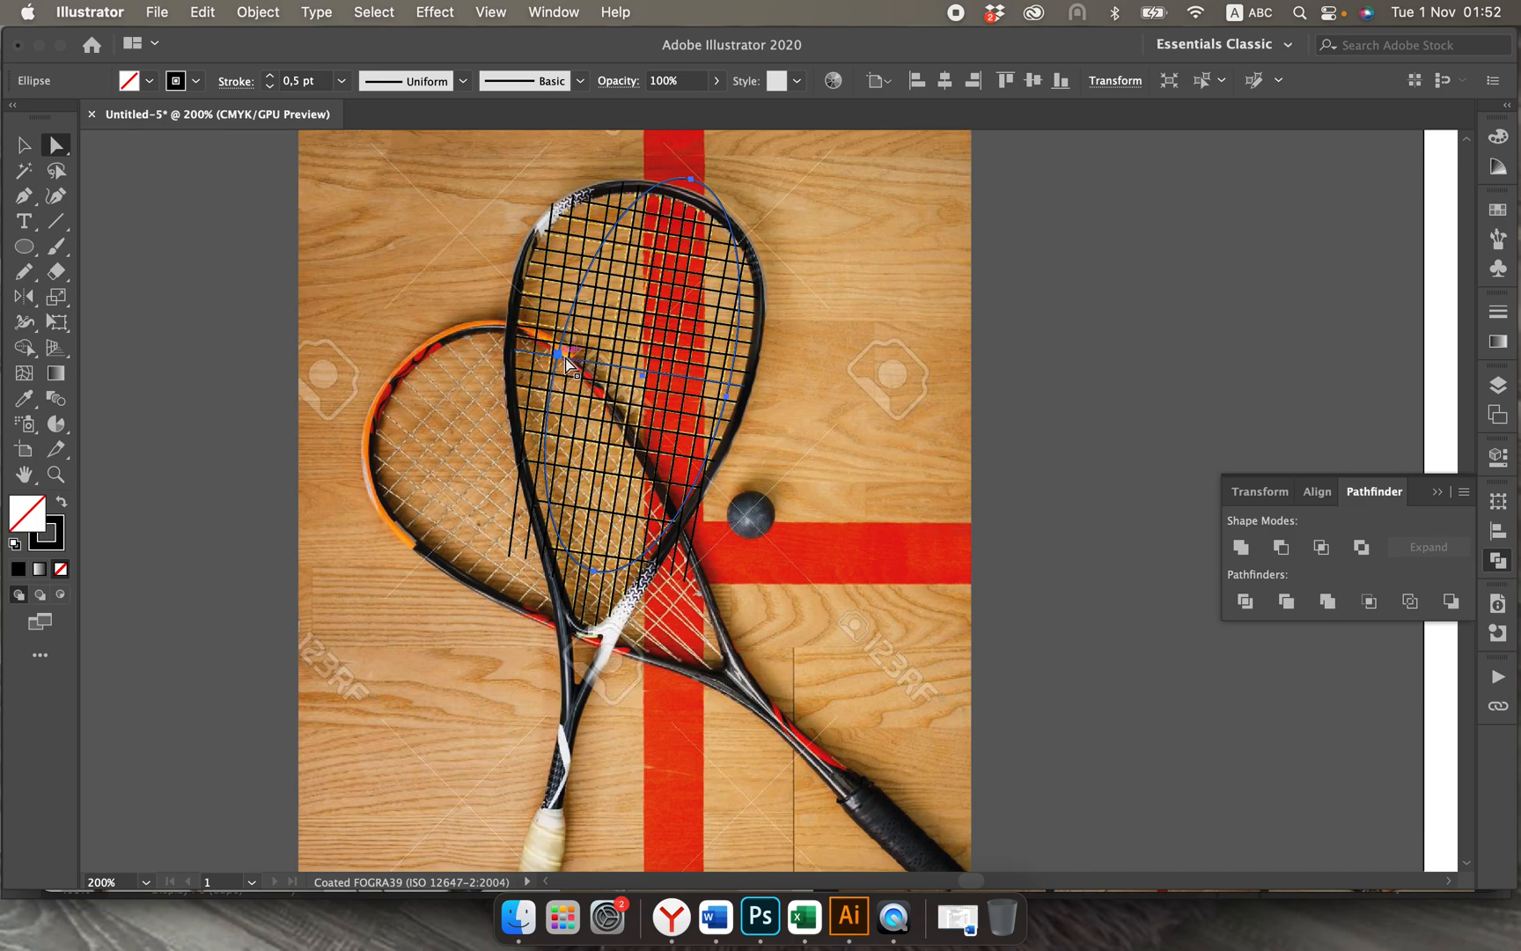
pyautogui.moveTo(558, 352); pyautogui.dragTo(515, 350)
pyautogui.moveTo(715, 378); pyautogui.dragTo(746, 386)
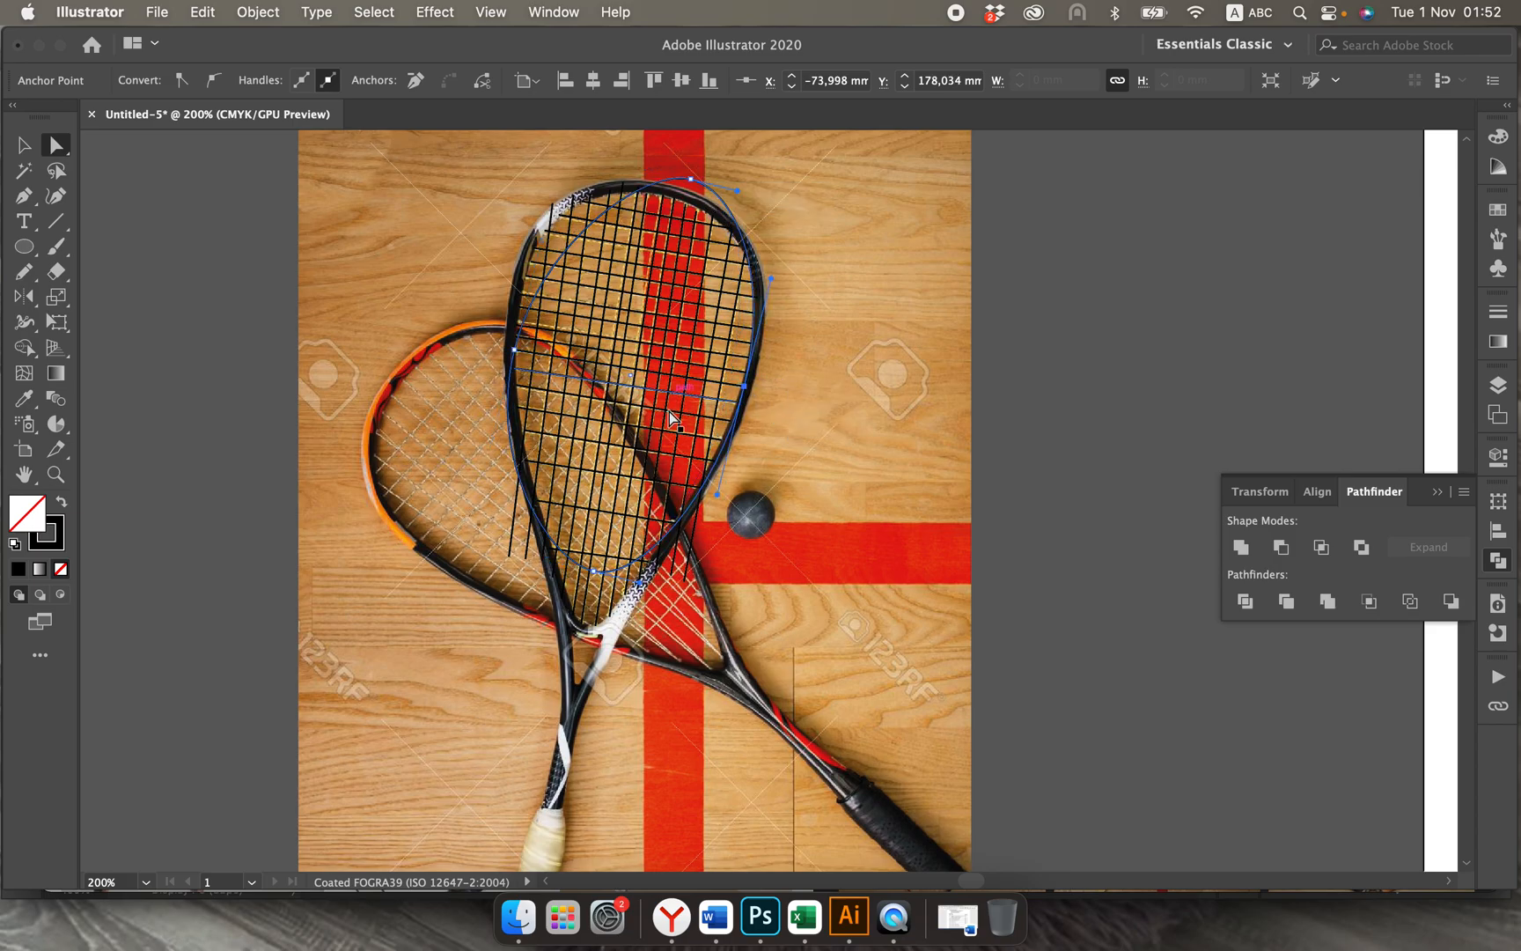
pyautogui.moveTo(595, 580); pyautogui.dragTo(572, 617)
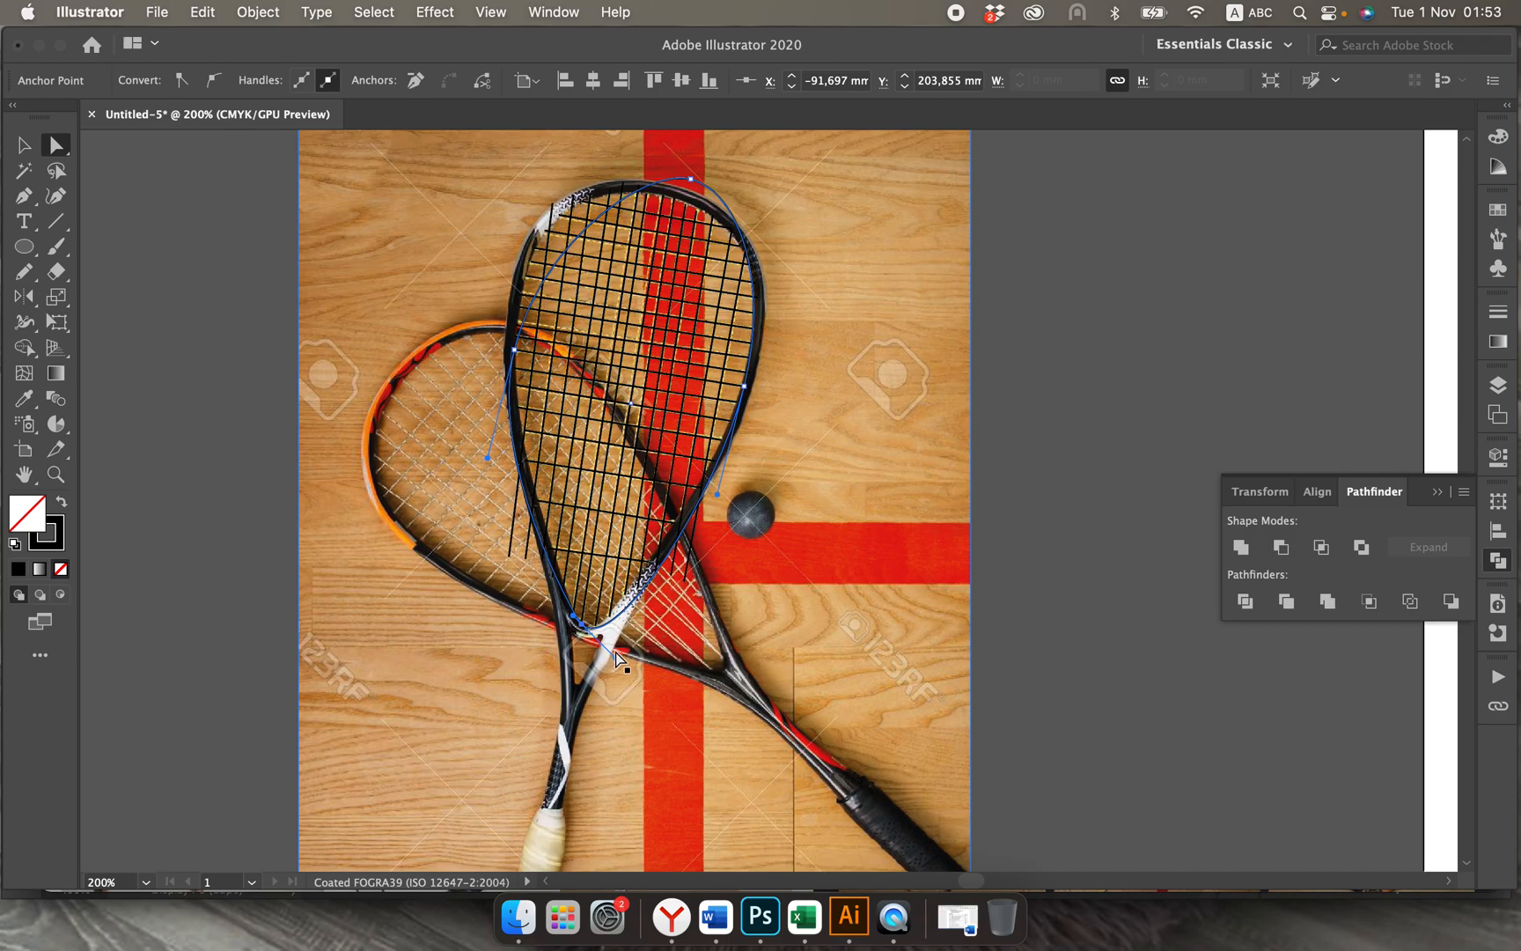
pyautogui.moveTo(617, 652); pyautogui.dragTo(558, 623)
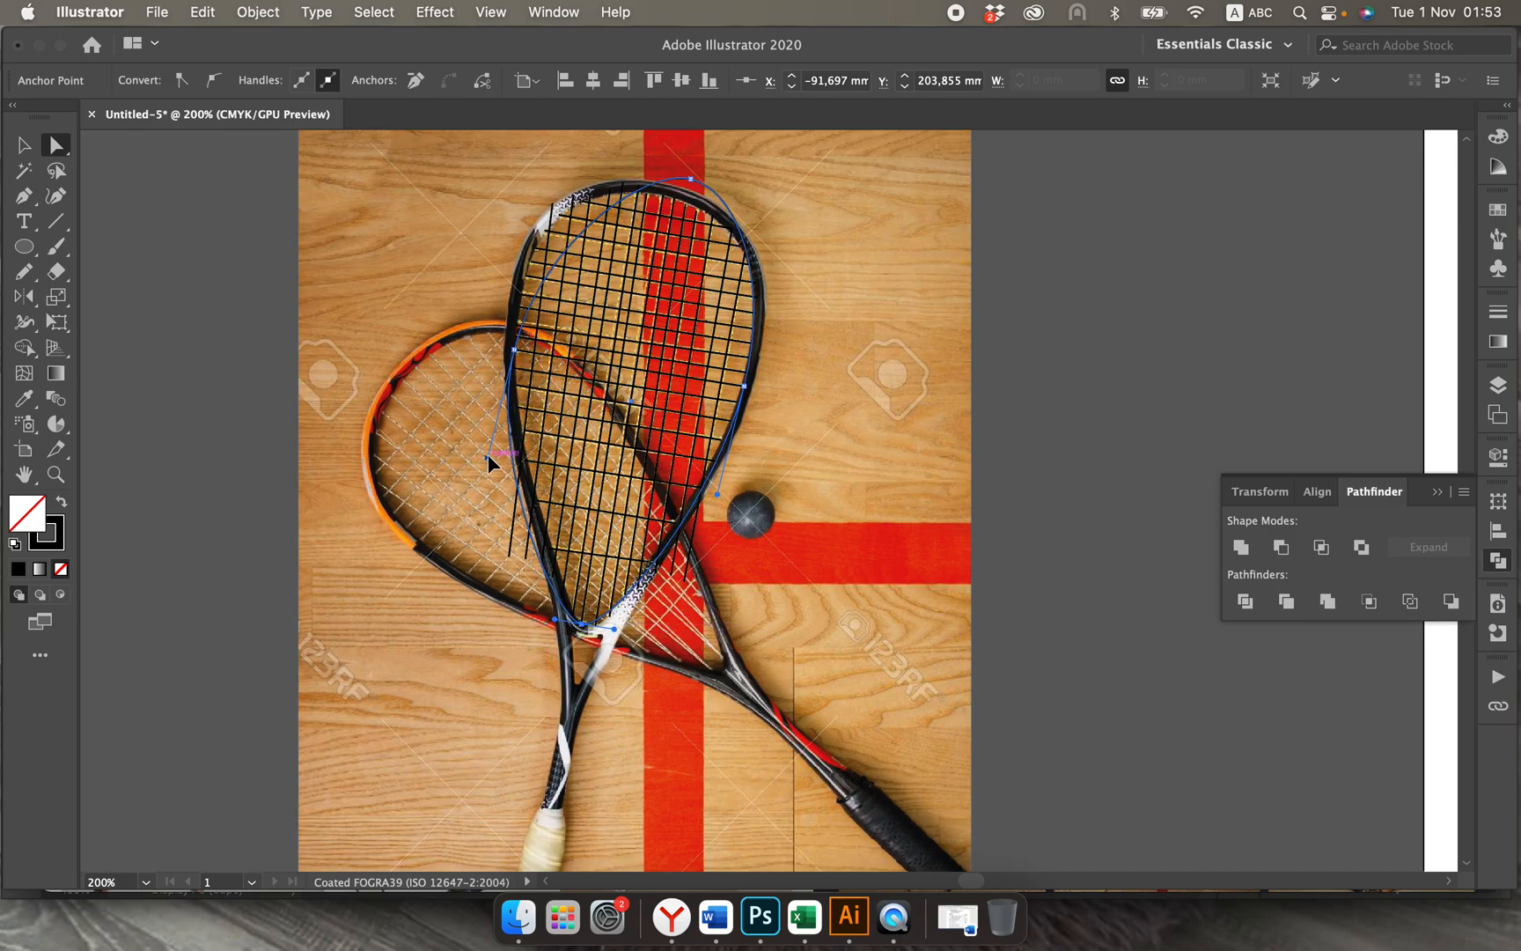
pyautogui.moveTo(488, 455); pyautogui.dragTo(502, 420)
pyautogui.click(745, 385)
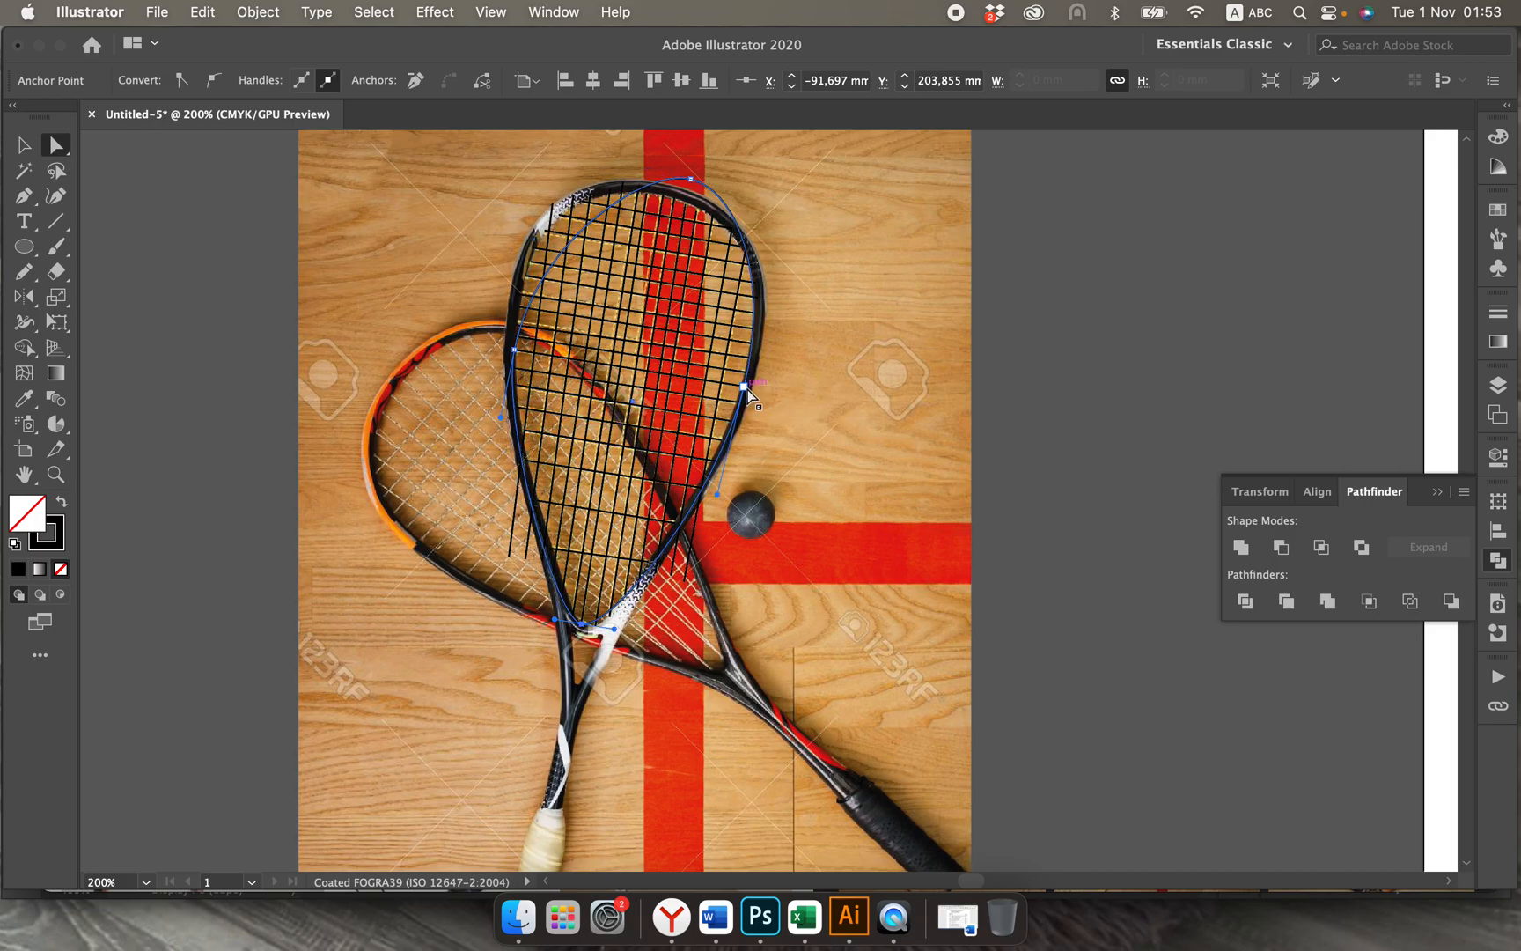
# Step: Move the ellipse's top anchor point onto the frame's upper rim and adjust the curve handles so the outline follows the frame
pyautogui.moveTo(696, 185); pyautogui.dragTo(556, 181)
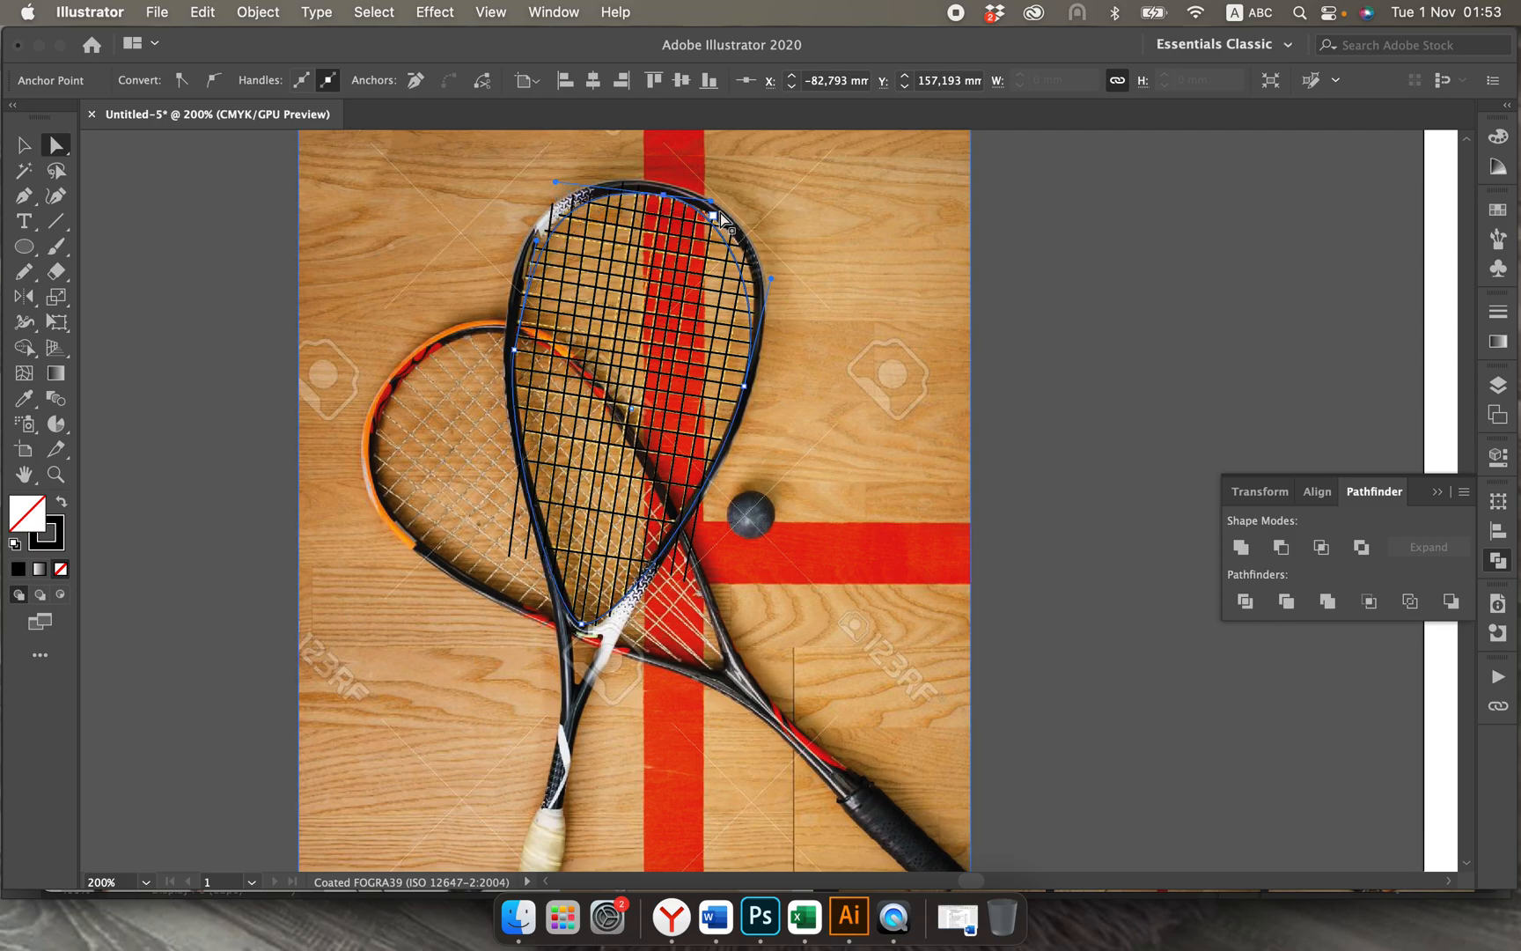
pyautogui.moveTo(713, 202); pyautogui.dragTo(736, 212)
pyautogui.click(611, 188)
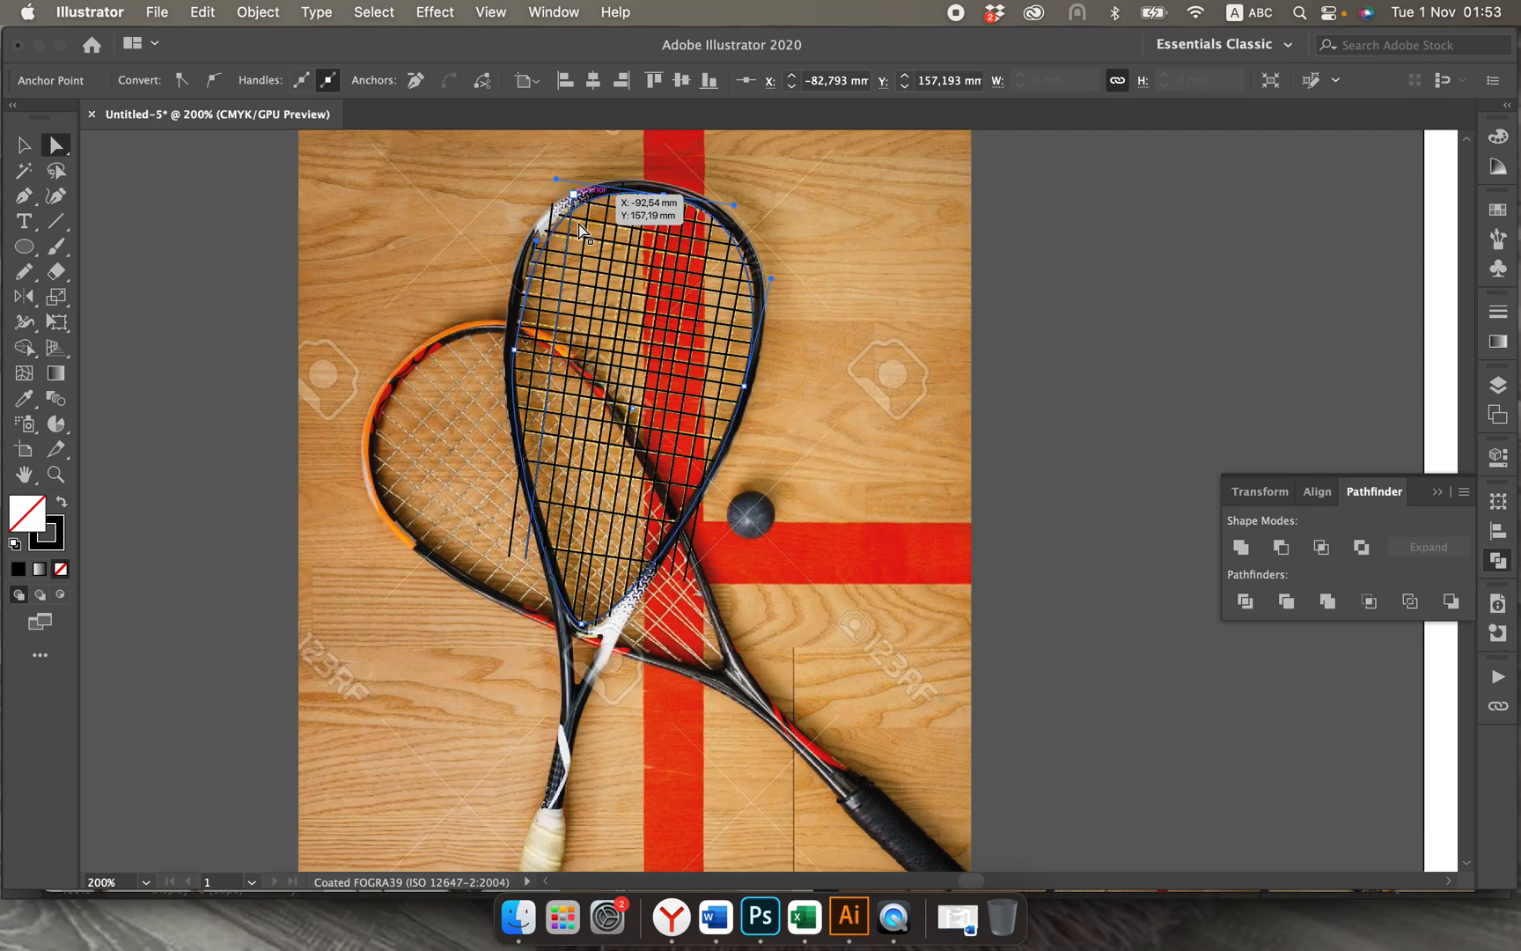
pyautogui.click(515, 351)
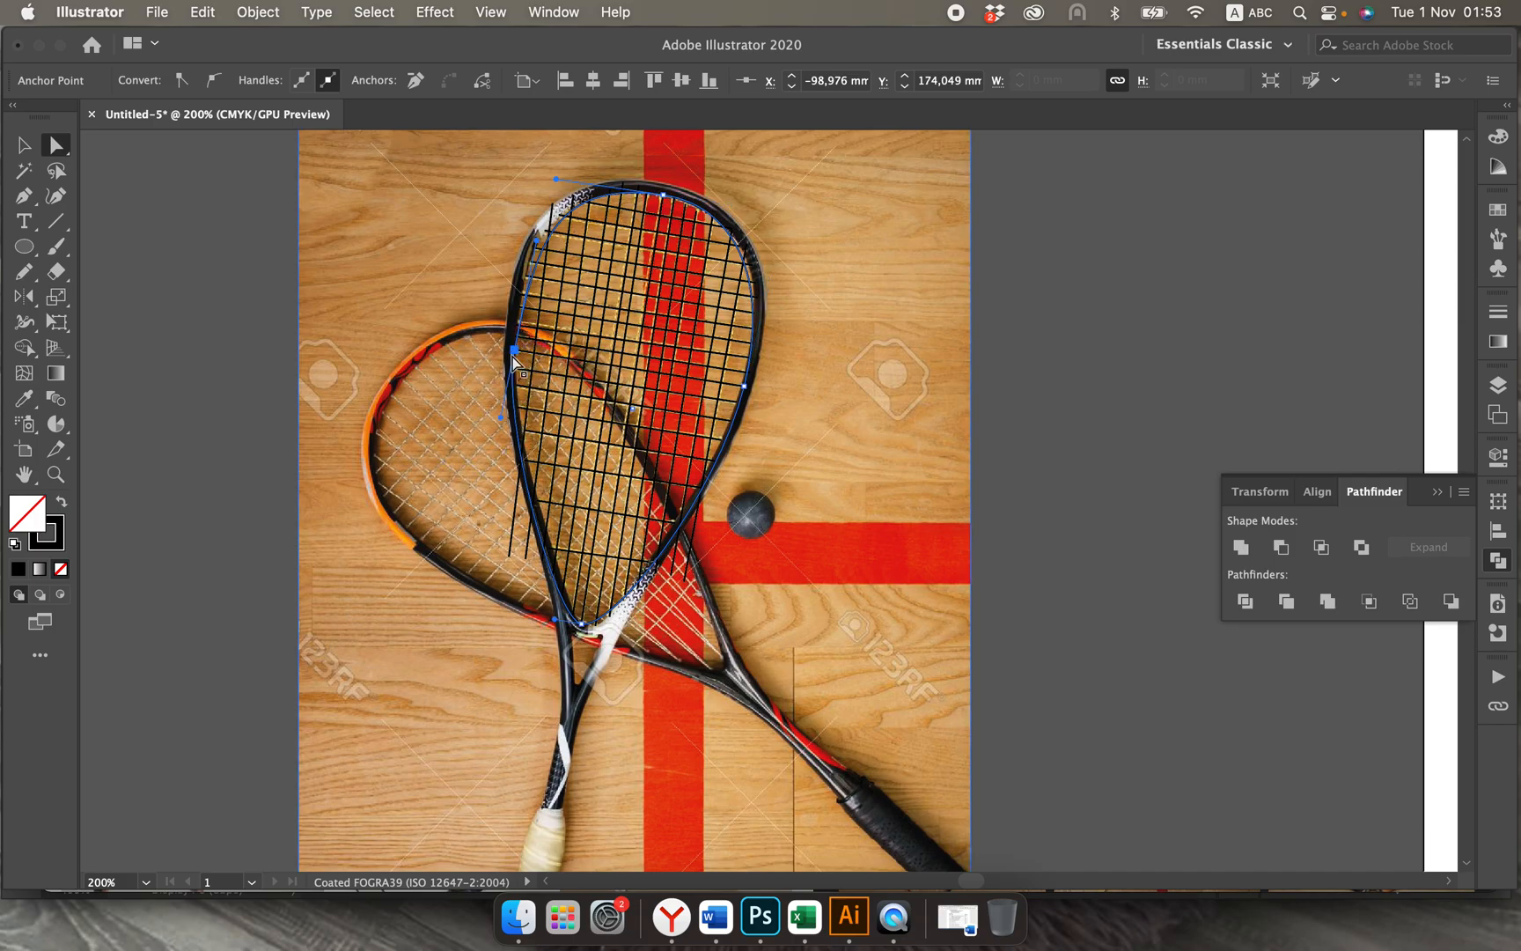
pyautogui.moveTo(503, 416); pyautogui.dragTo(507, 424)
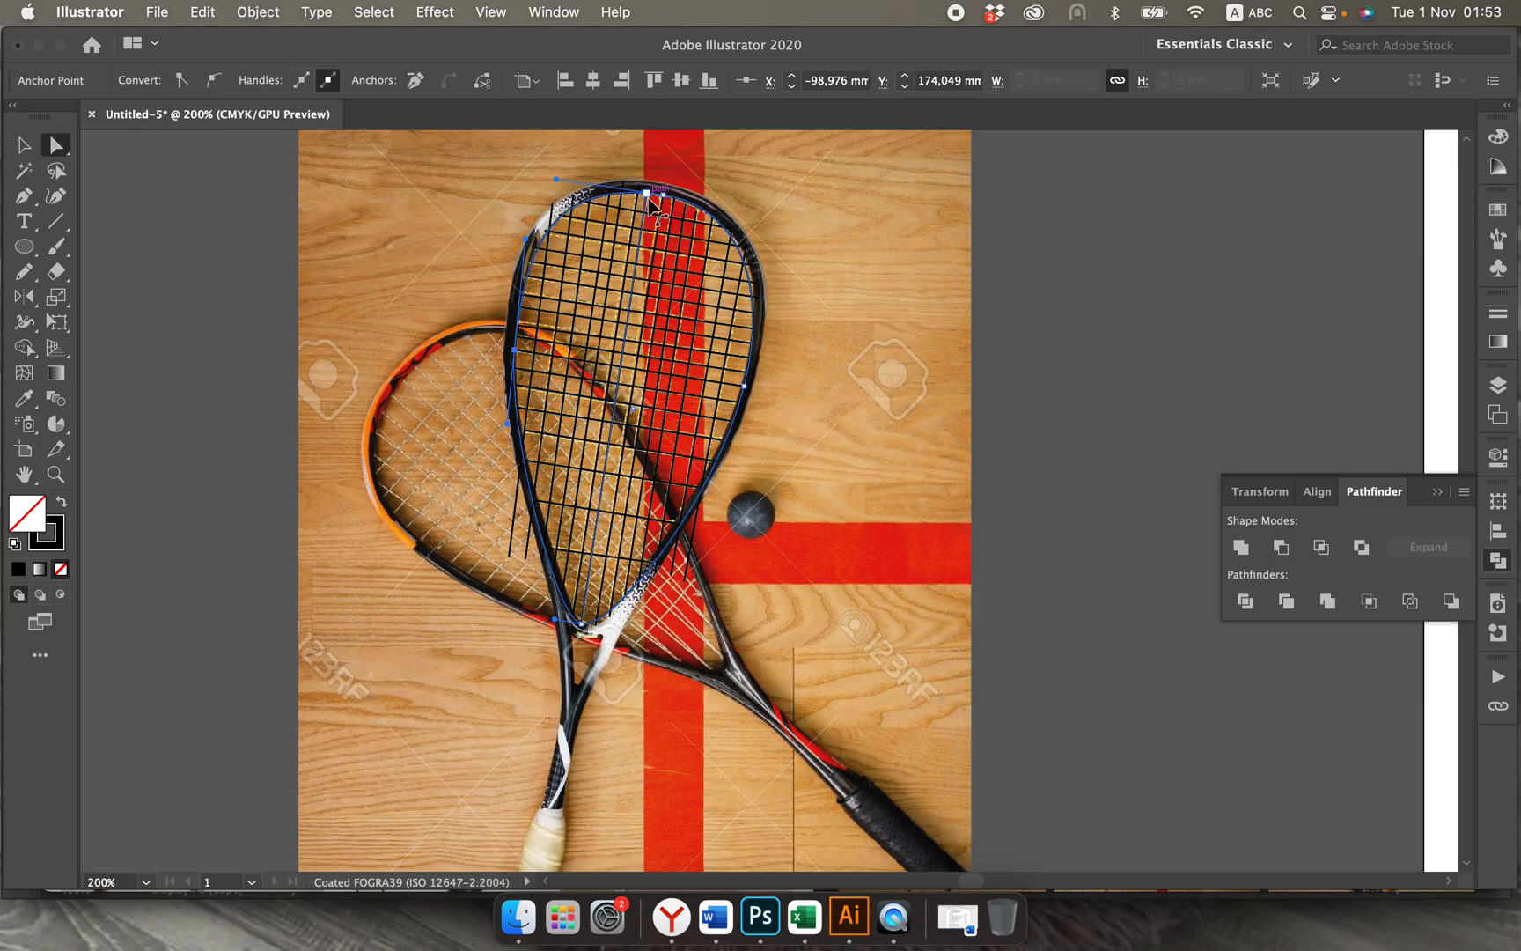
# Step: Shrink the whole head outline slightly to sit inside the racket's frame and nudge it left
pyautogui.click(26, 145)
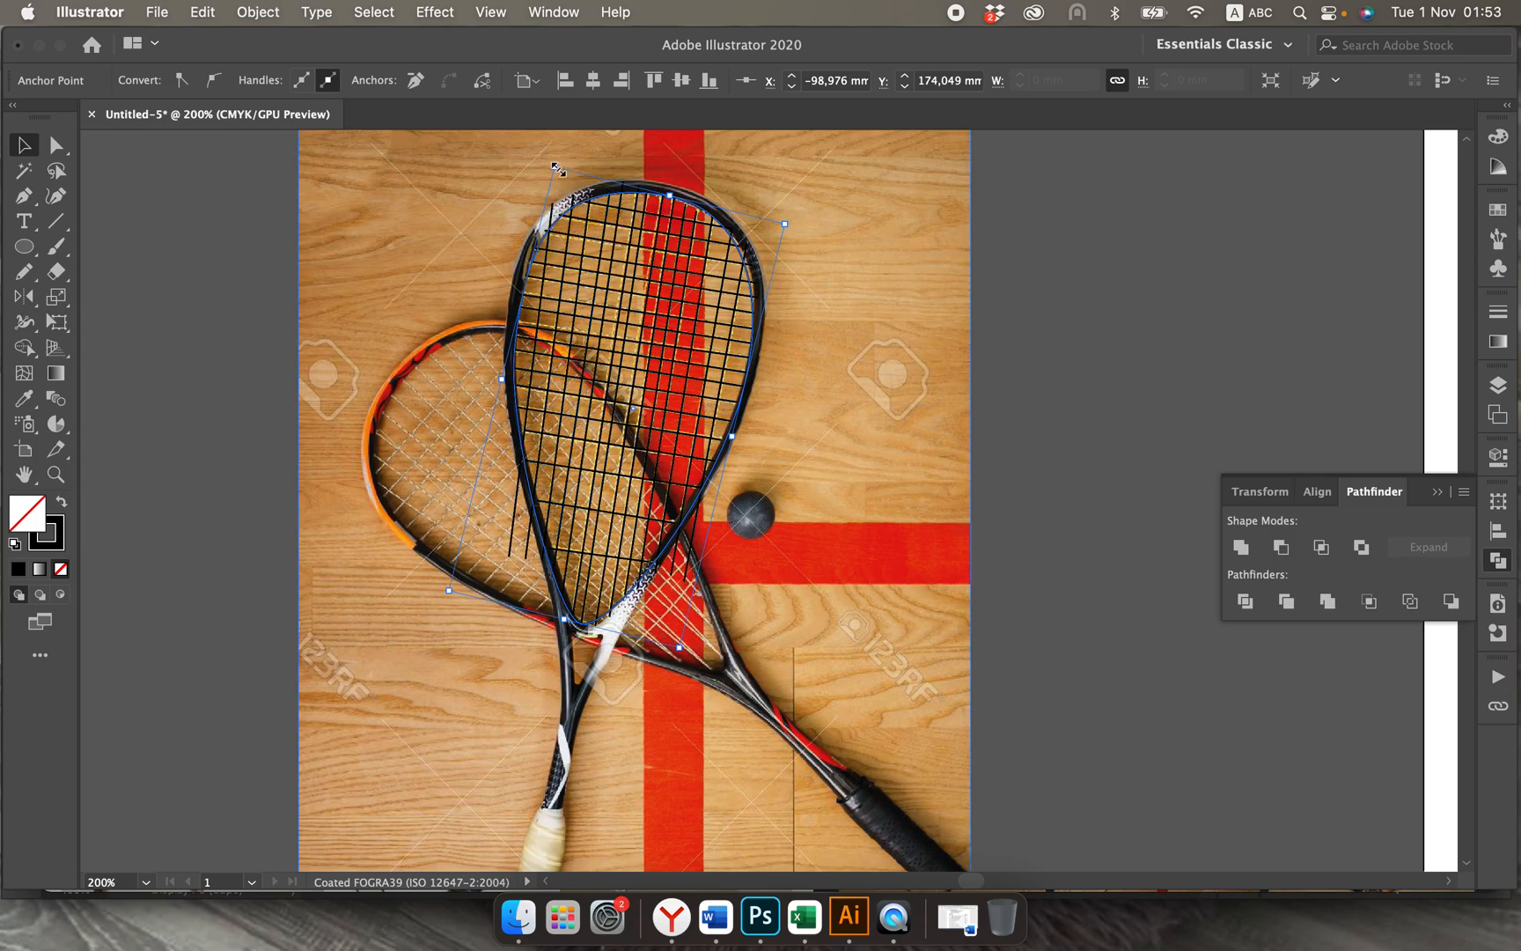
pyautogui.moveTo(556, 168); pyautogui.dragTo(558, 178)
pyautogui.press('Left')
pyautogui.press('Left')
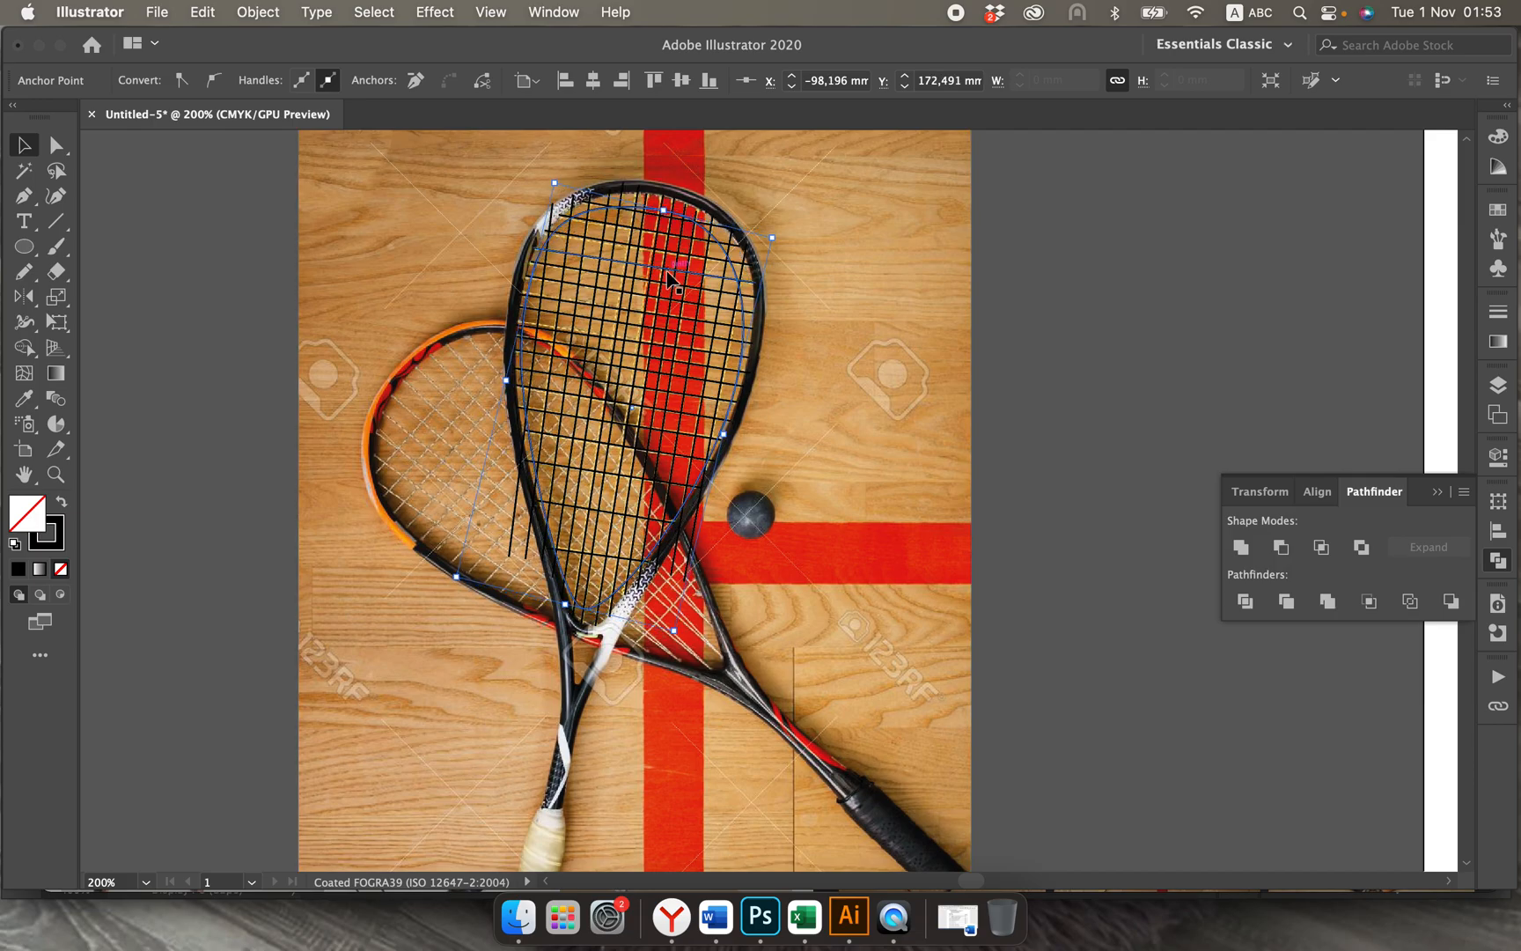
# Step: Nudge the inner head outline slightly up within the upright racket's frame
pyautogui.click(390, 295)
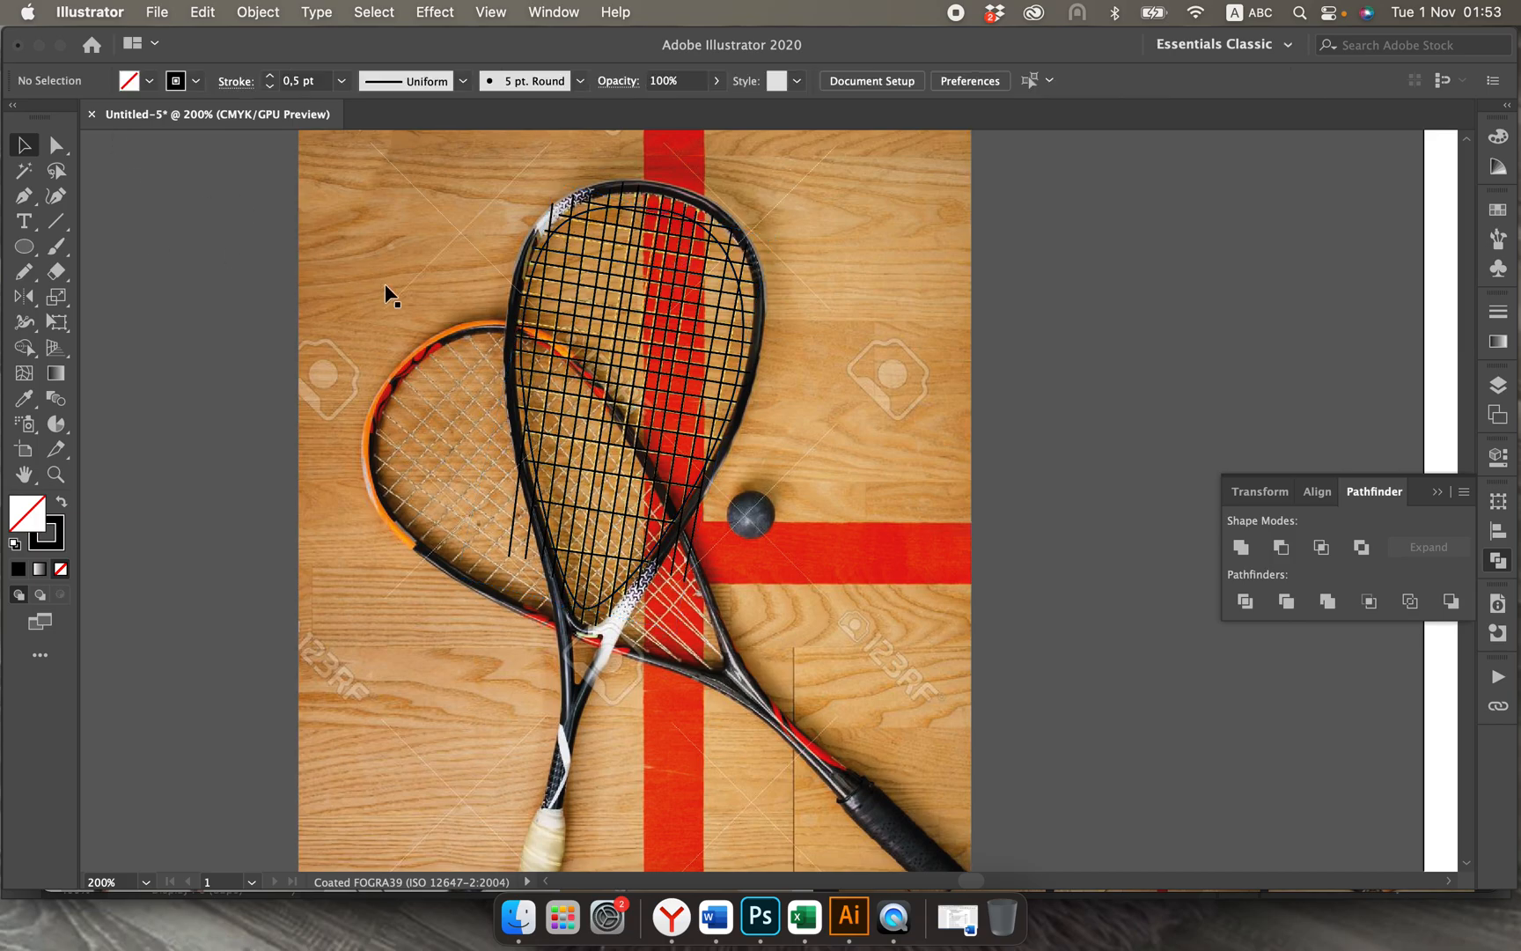
pyautogui.click(678, 218)
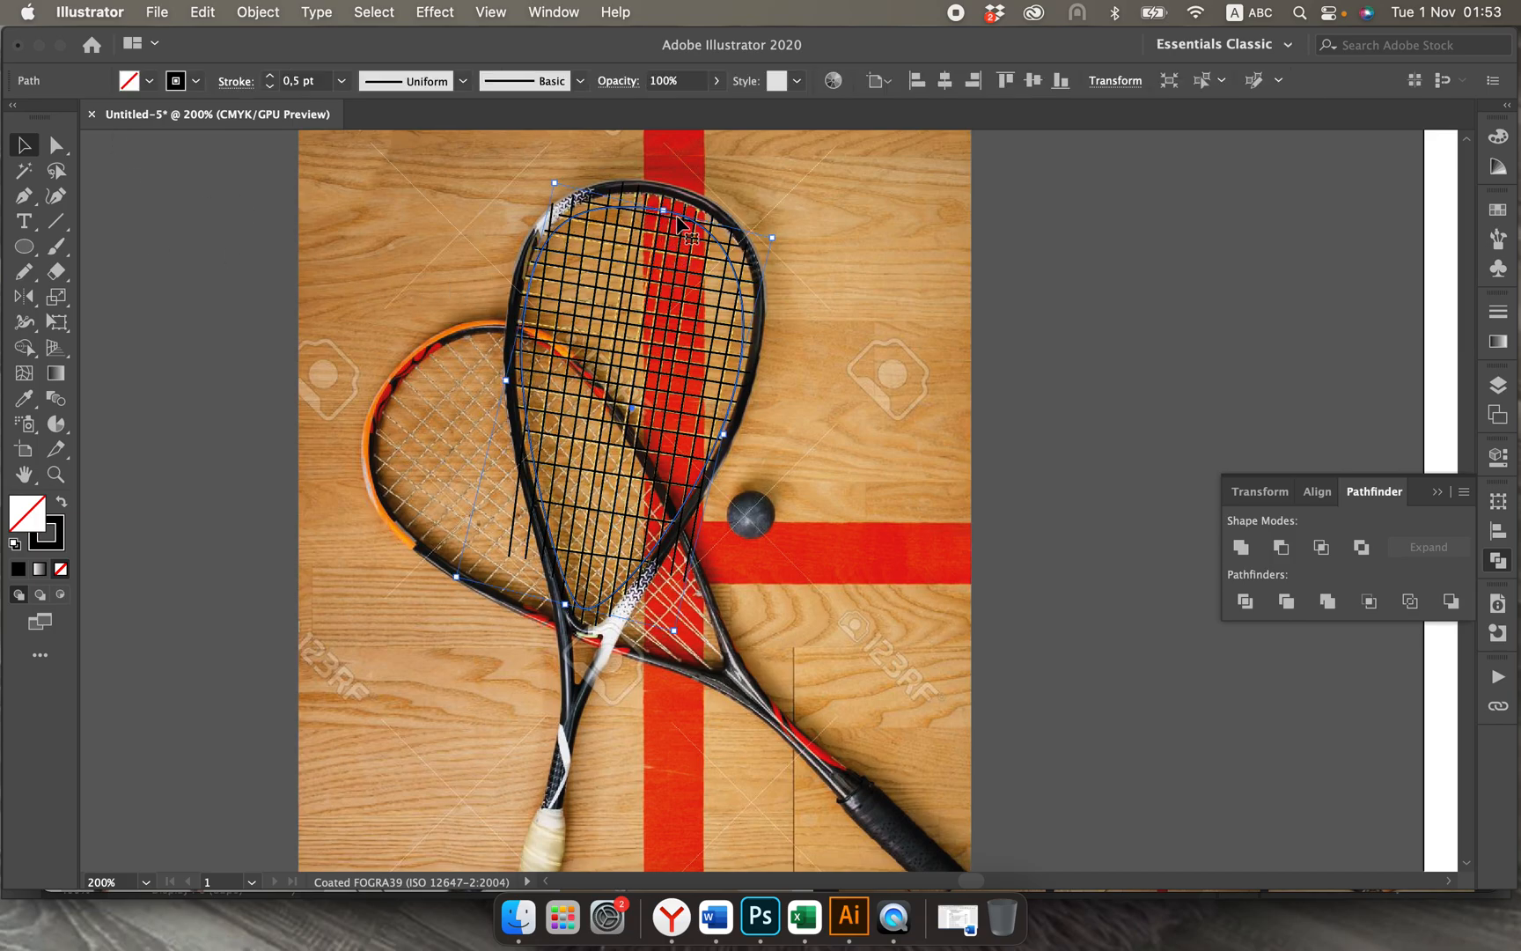
pyautogui.press('Up')
pyautogui.press('Up')
pyautogui.press('Up')
pyautogui.press('Up')
pyautogui.press('Up')
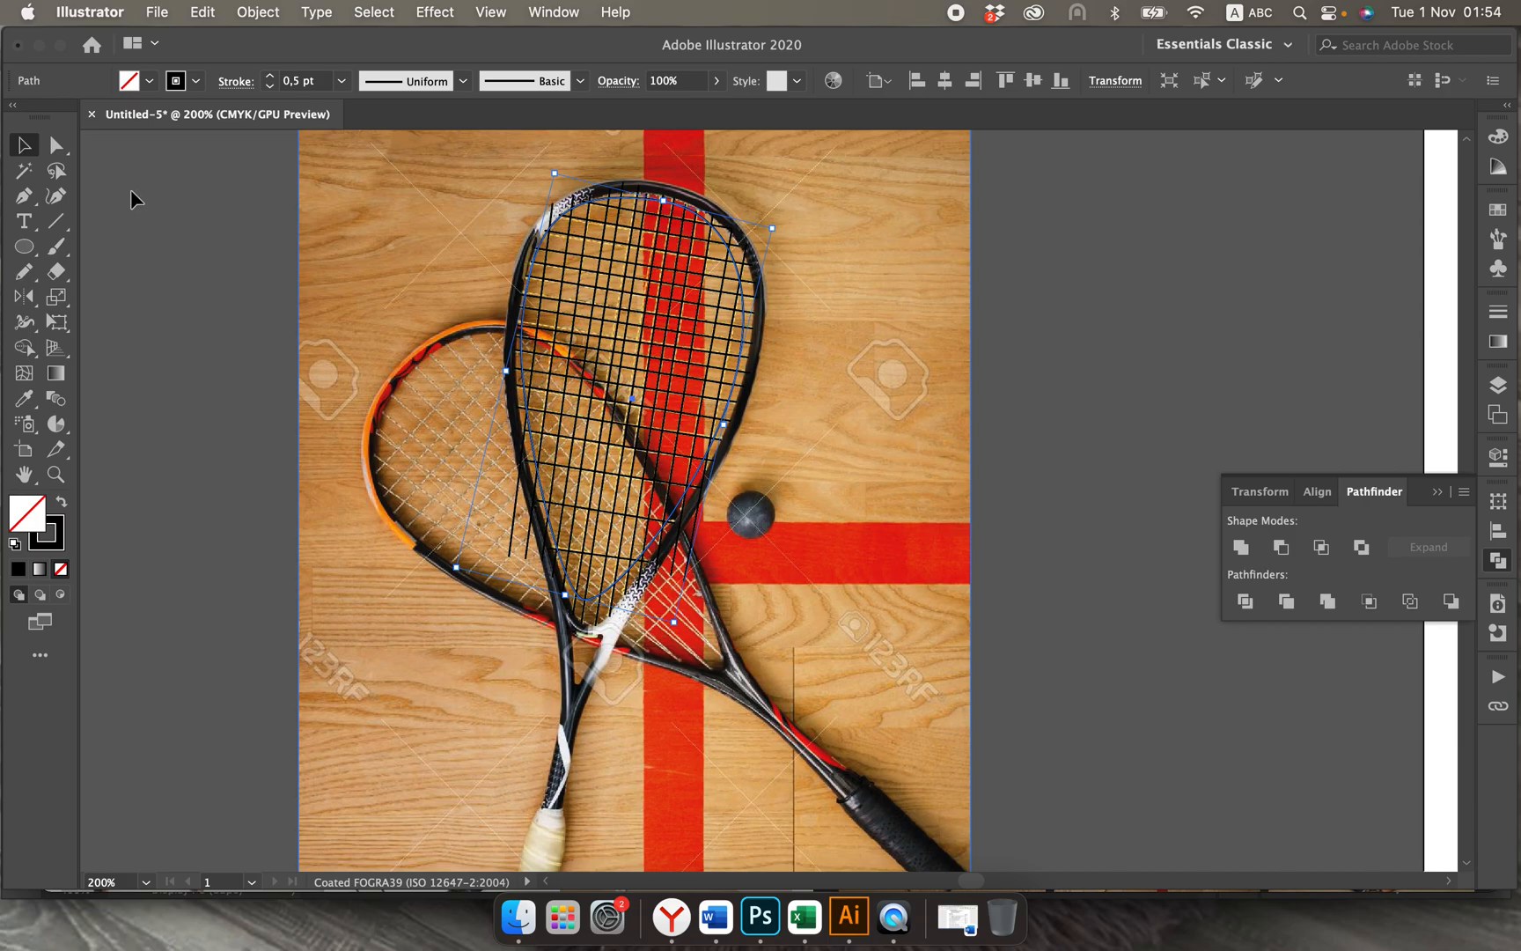
# Step: Shorten the top anchor's curve handle on the inner outline and move its bottom anchor point slightly down toward the throat
pyautogui.click(55, 145)
pyautogui.click(660, 201)
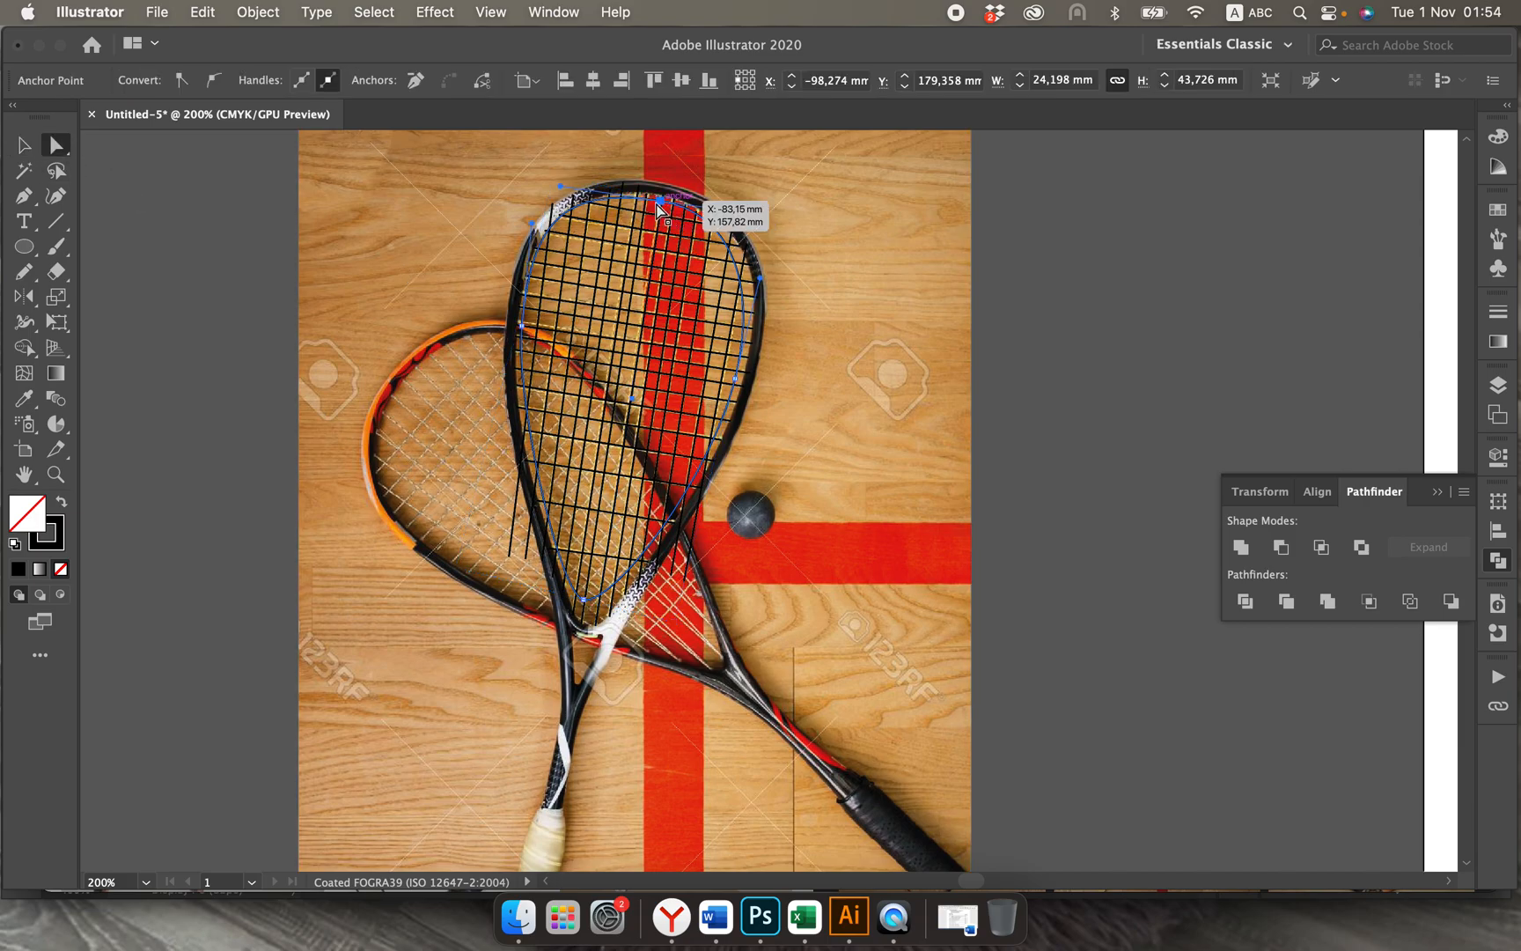
pyautogui.moveTo(560, 186); pyautogui.dragTo(572, 193)
pyautogui.click(585, 602)
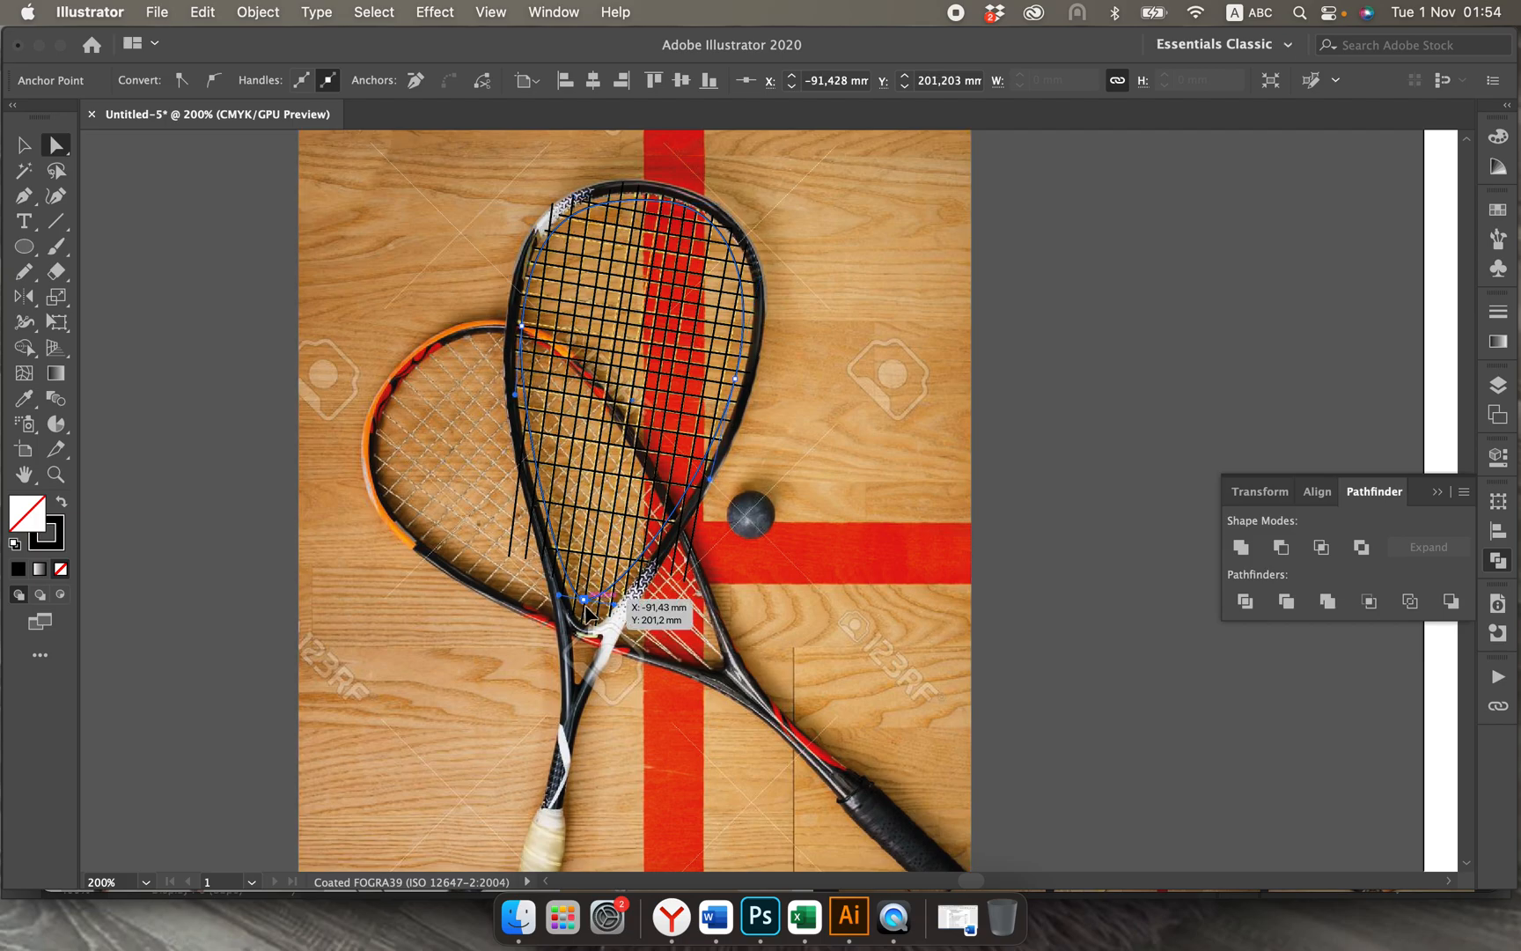
pyautogui.moveTo(585, 605); pyautogui.dragTo(586, 613)
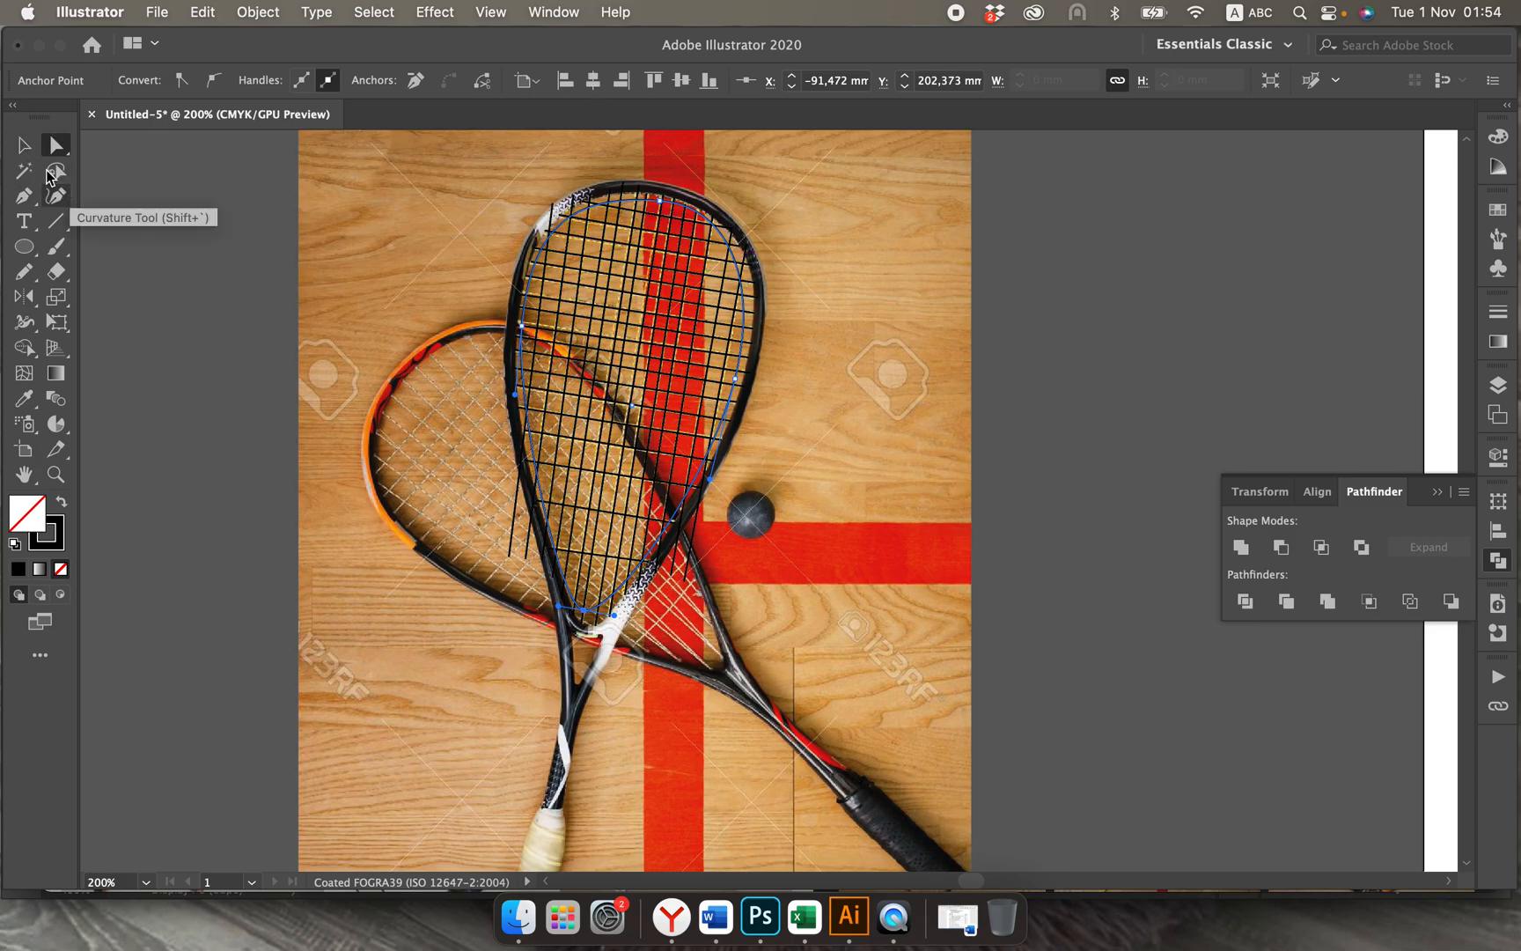
# Step: Paste copies of the inner head outline in place and enlarge them from the centre to form the frame's larger concentric outlines
pyautogui.click(23, 149)
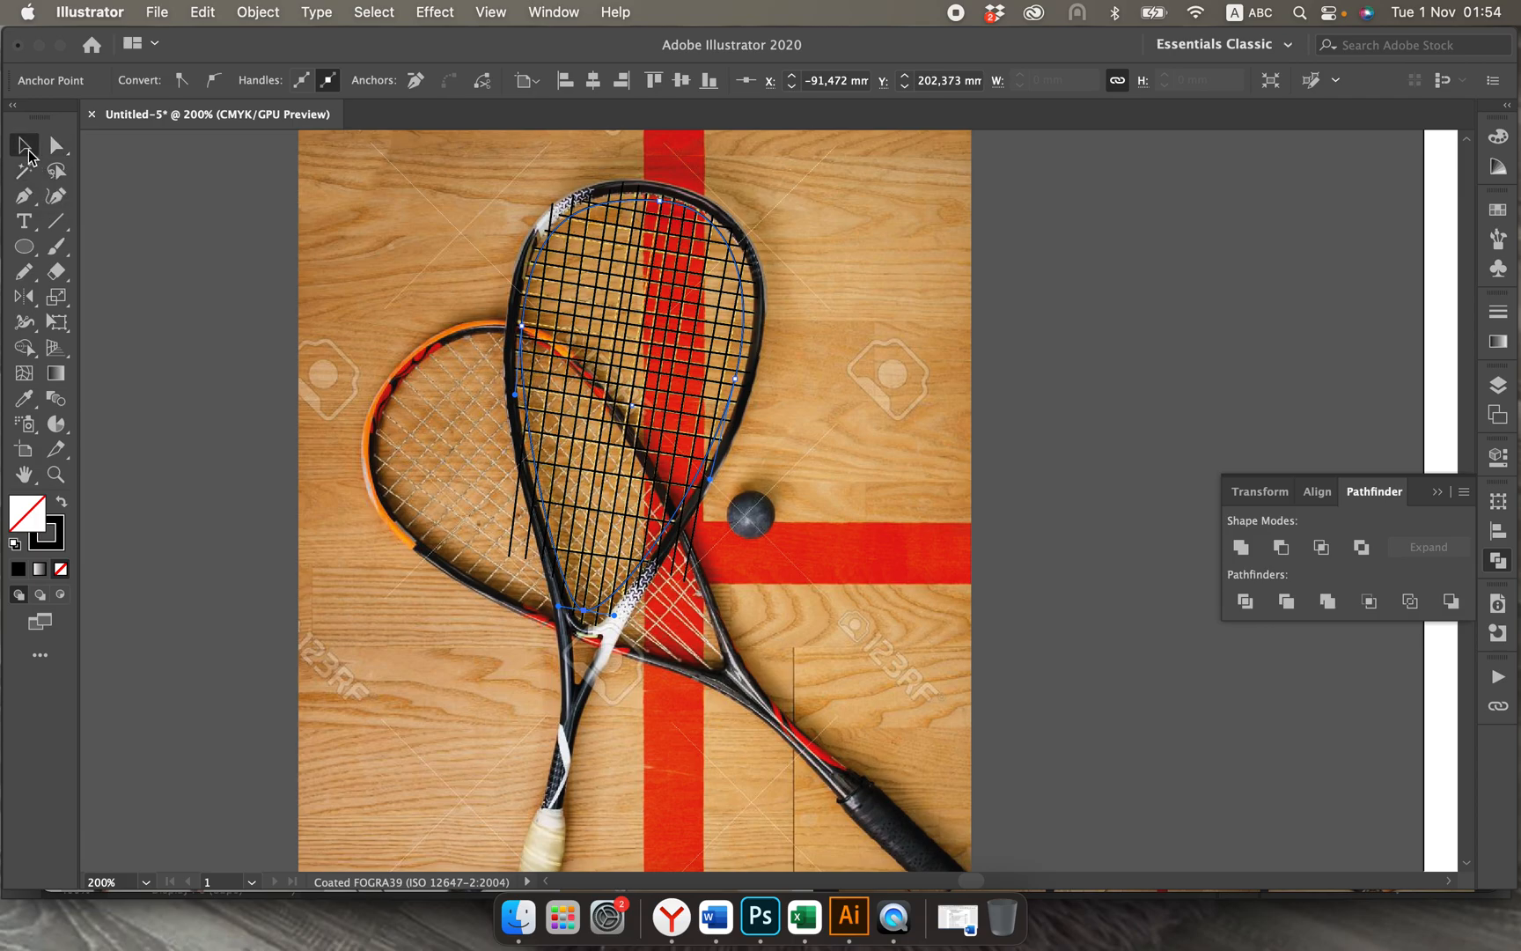
pyautogui.click(511, 369)
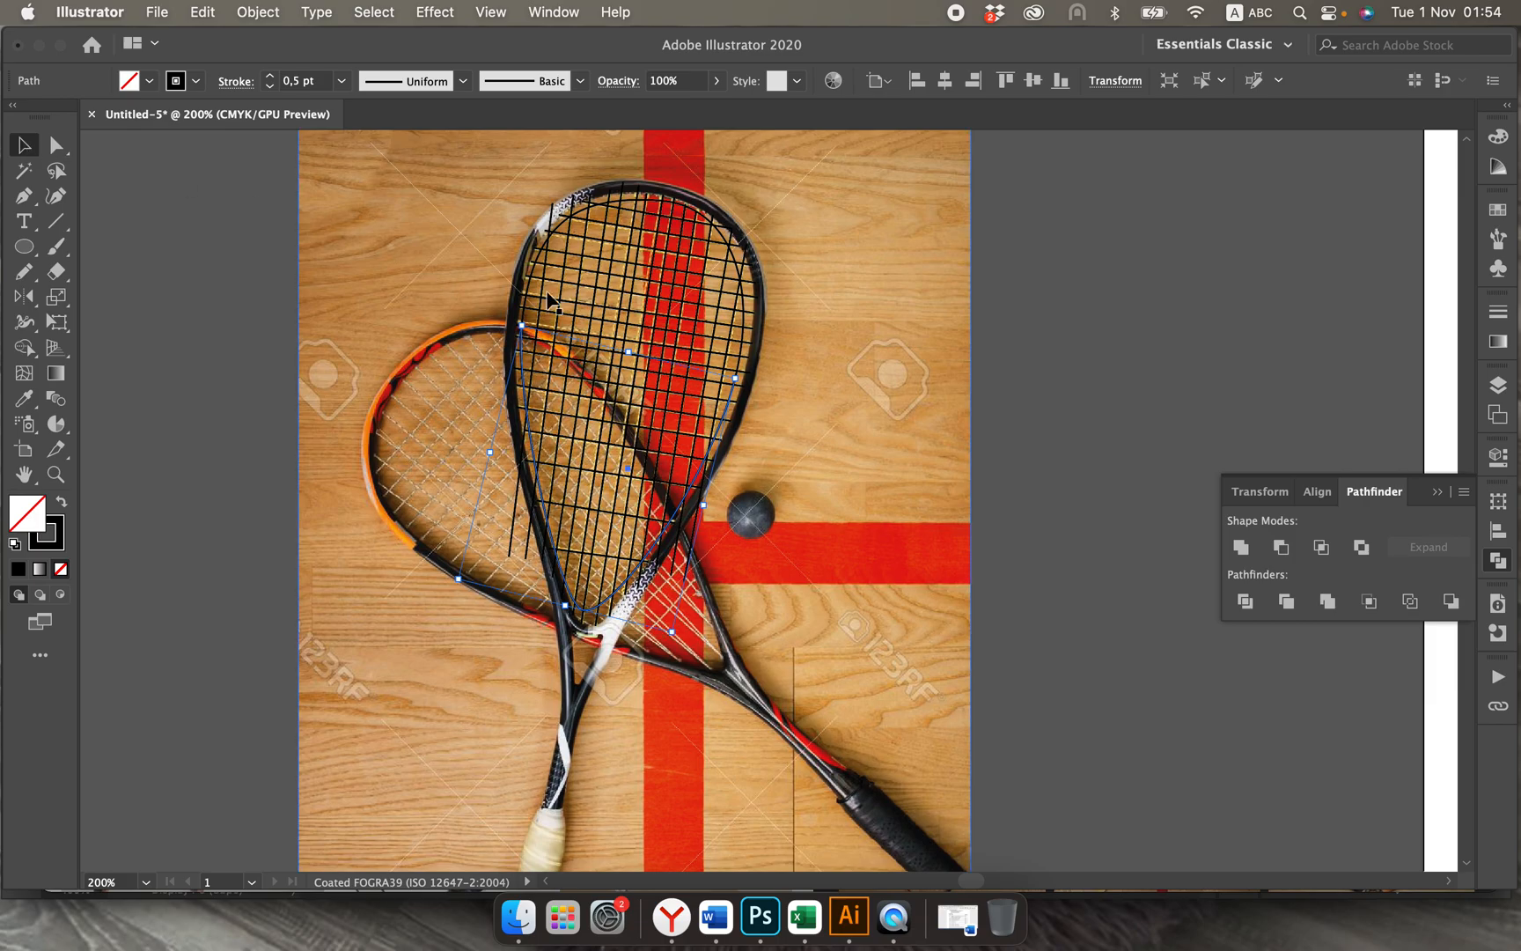
pyautogui.click(826, 352)
pyautogui.click(747, 343)
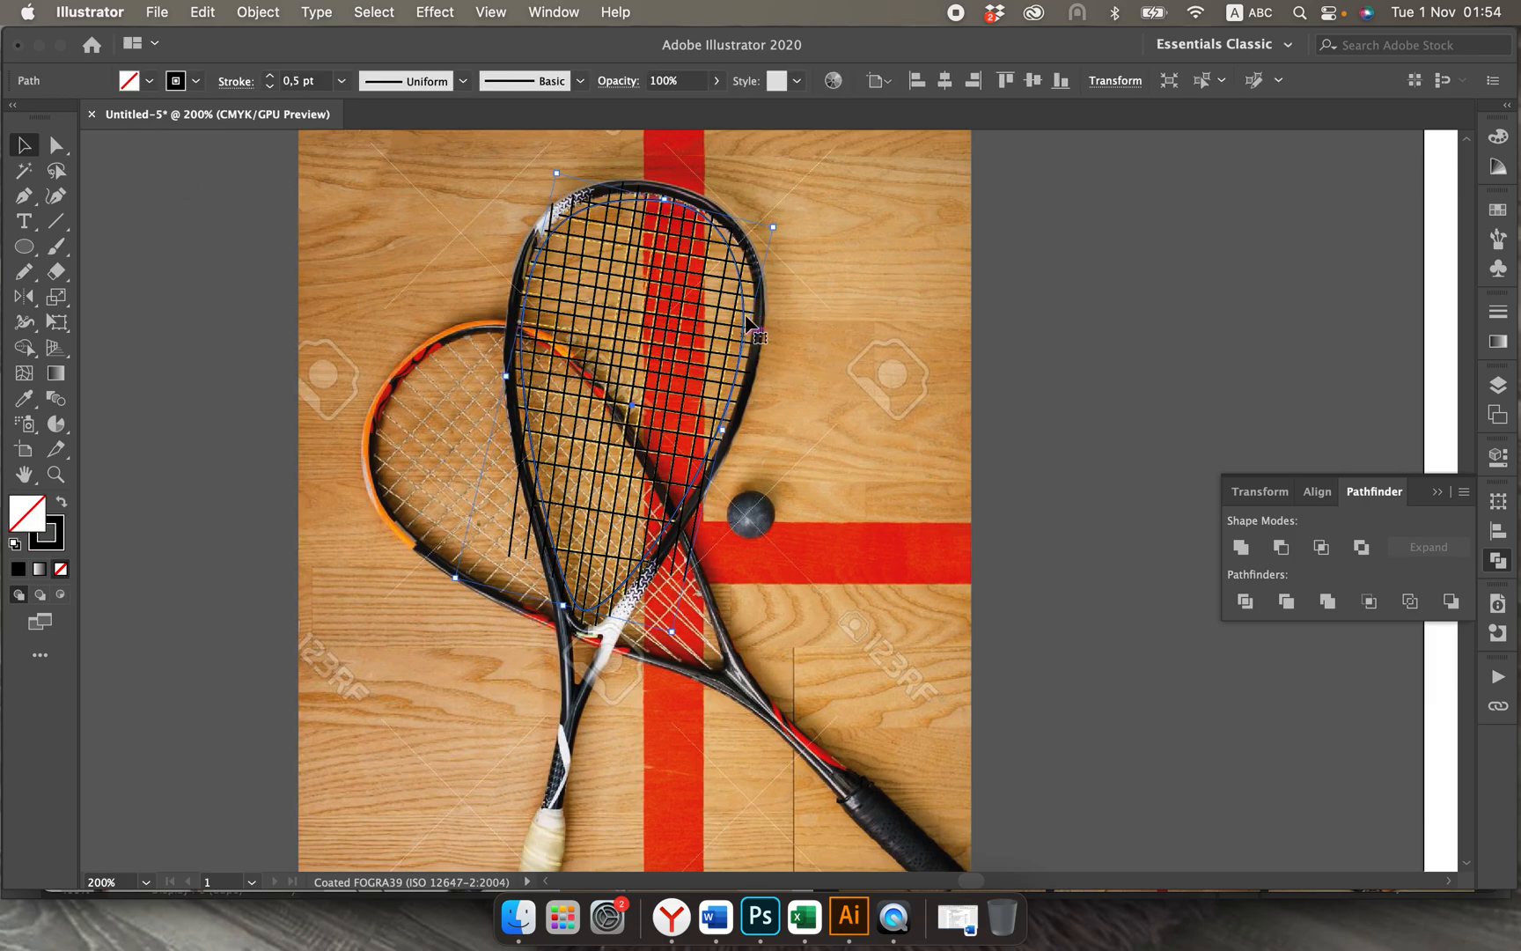
pyautogui.press('super+c')
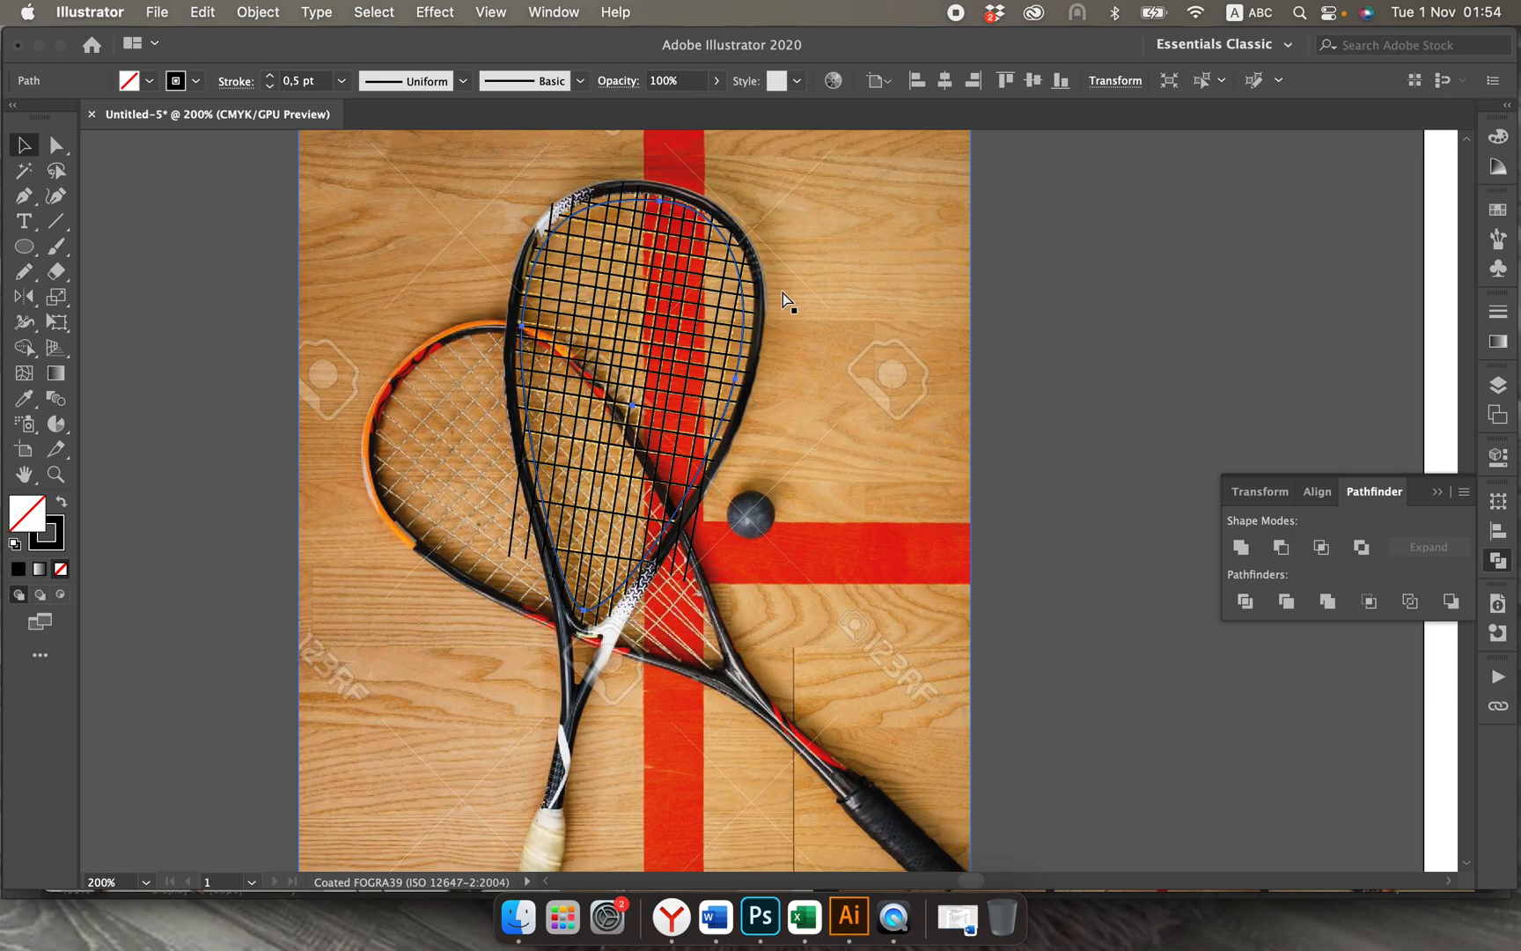
pyautogui.press('super+f')
pyautogui.moveTo(771, 242)
pyautogui.mouseDown()
pyautogui.moveTo(727, 231)
pyautogui.moveTo(786, 219)
pyautogui.mouseUp()
pyautogui.press('super')
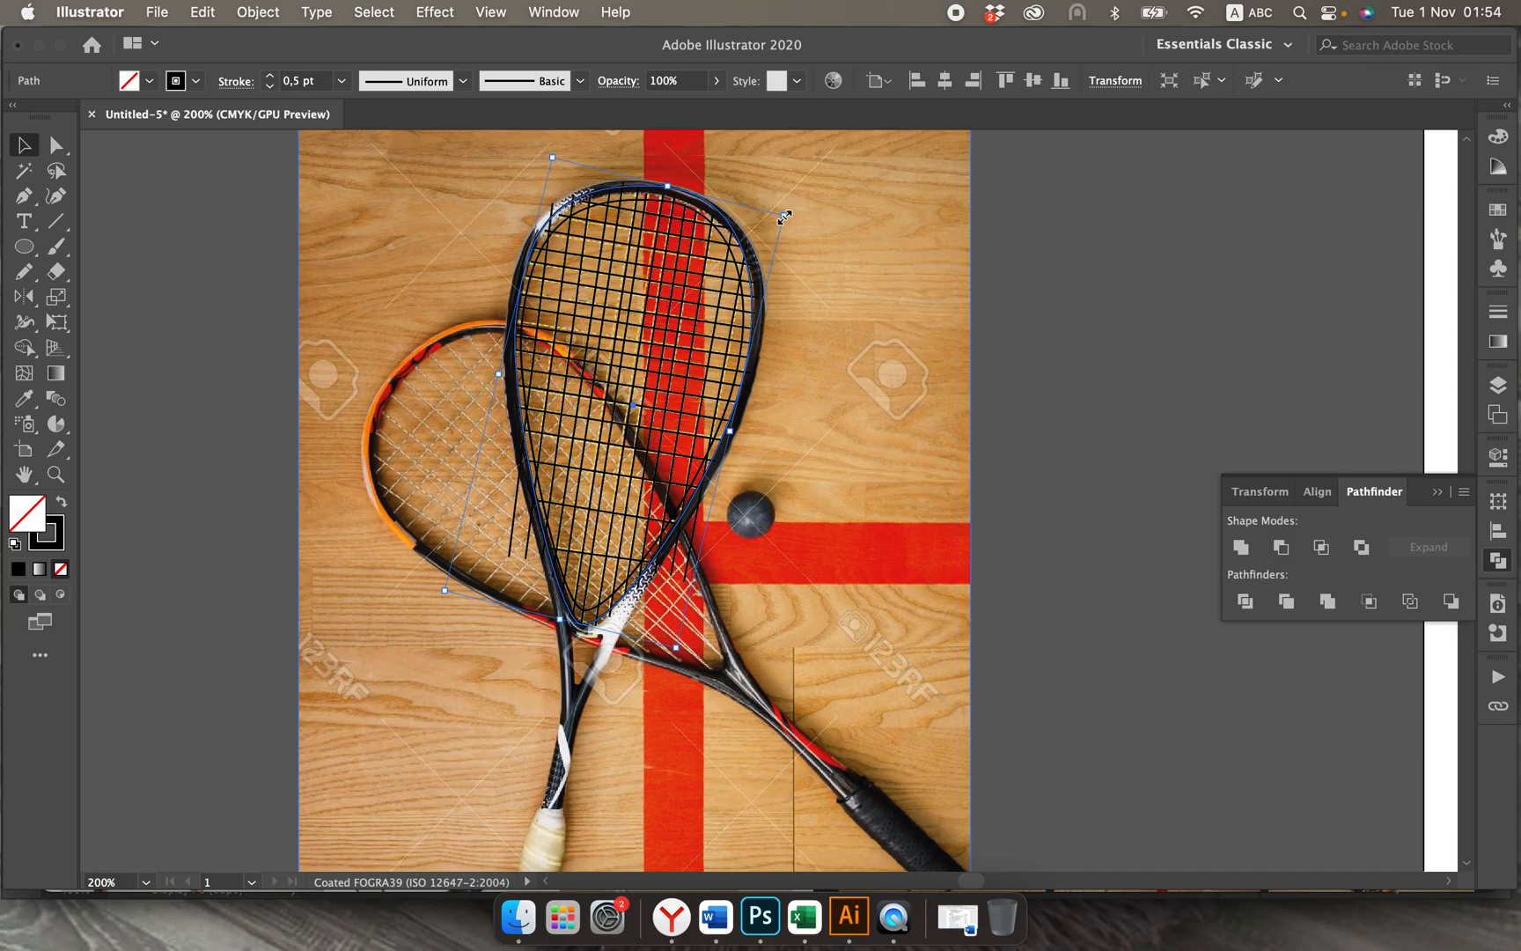
pyautogui.moveTo(784, 216); pyautogui.dragTo(802, 202)
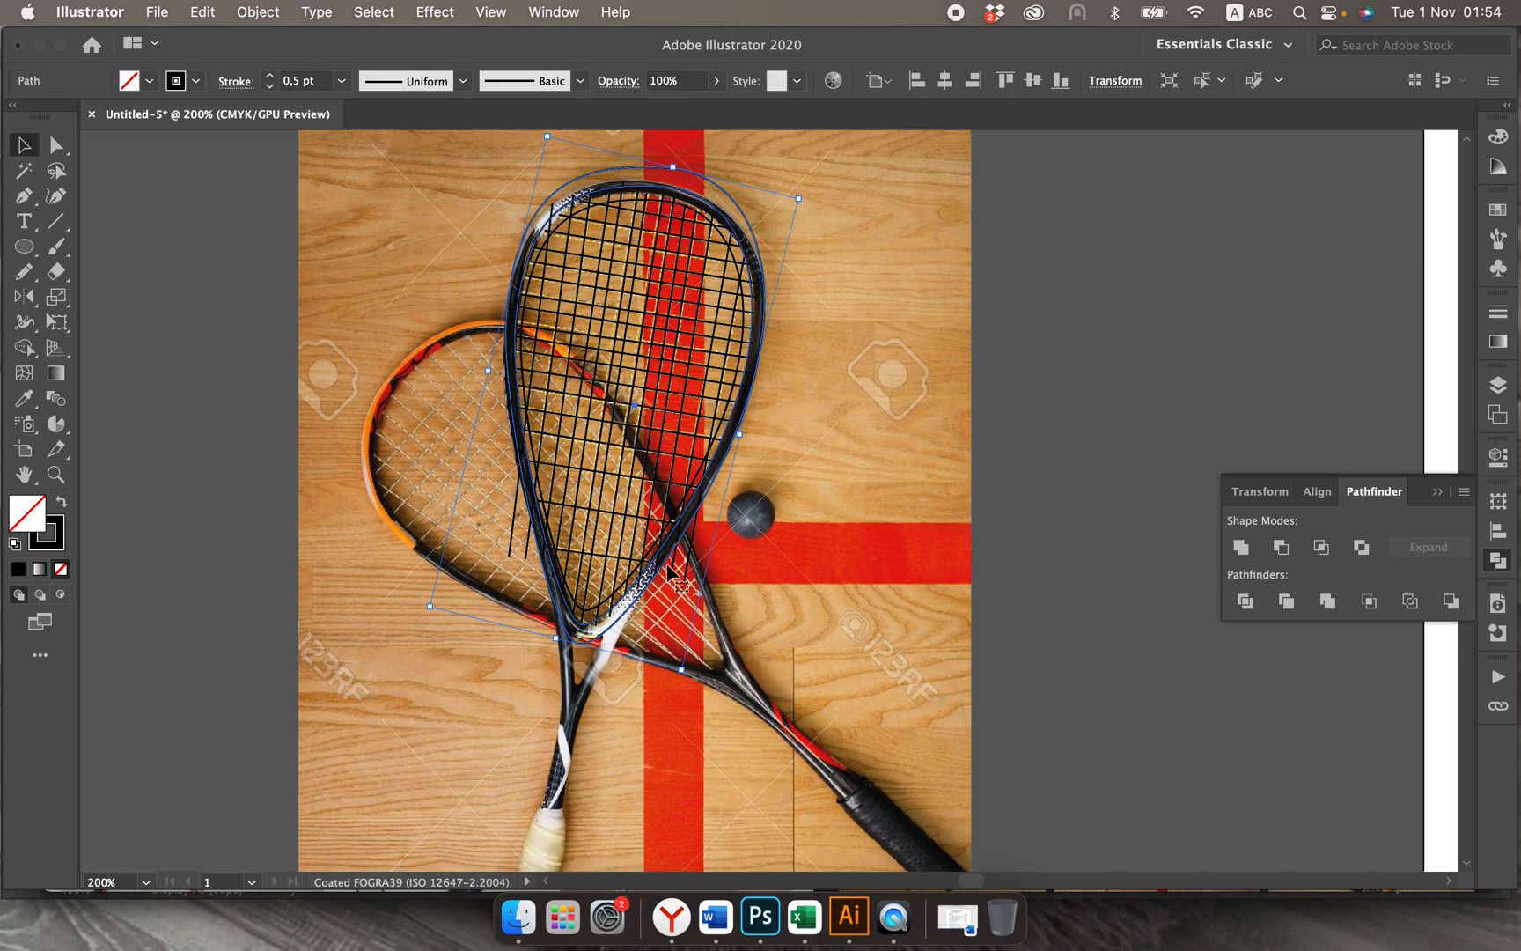
# Step: Trace the left edge of the upright racket's shaft with a curved Pen path from the head outline down to the grip
pyautogui.scroll(-4, 605, 702)
pyautogui.scroll(-2, 605, 702)
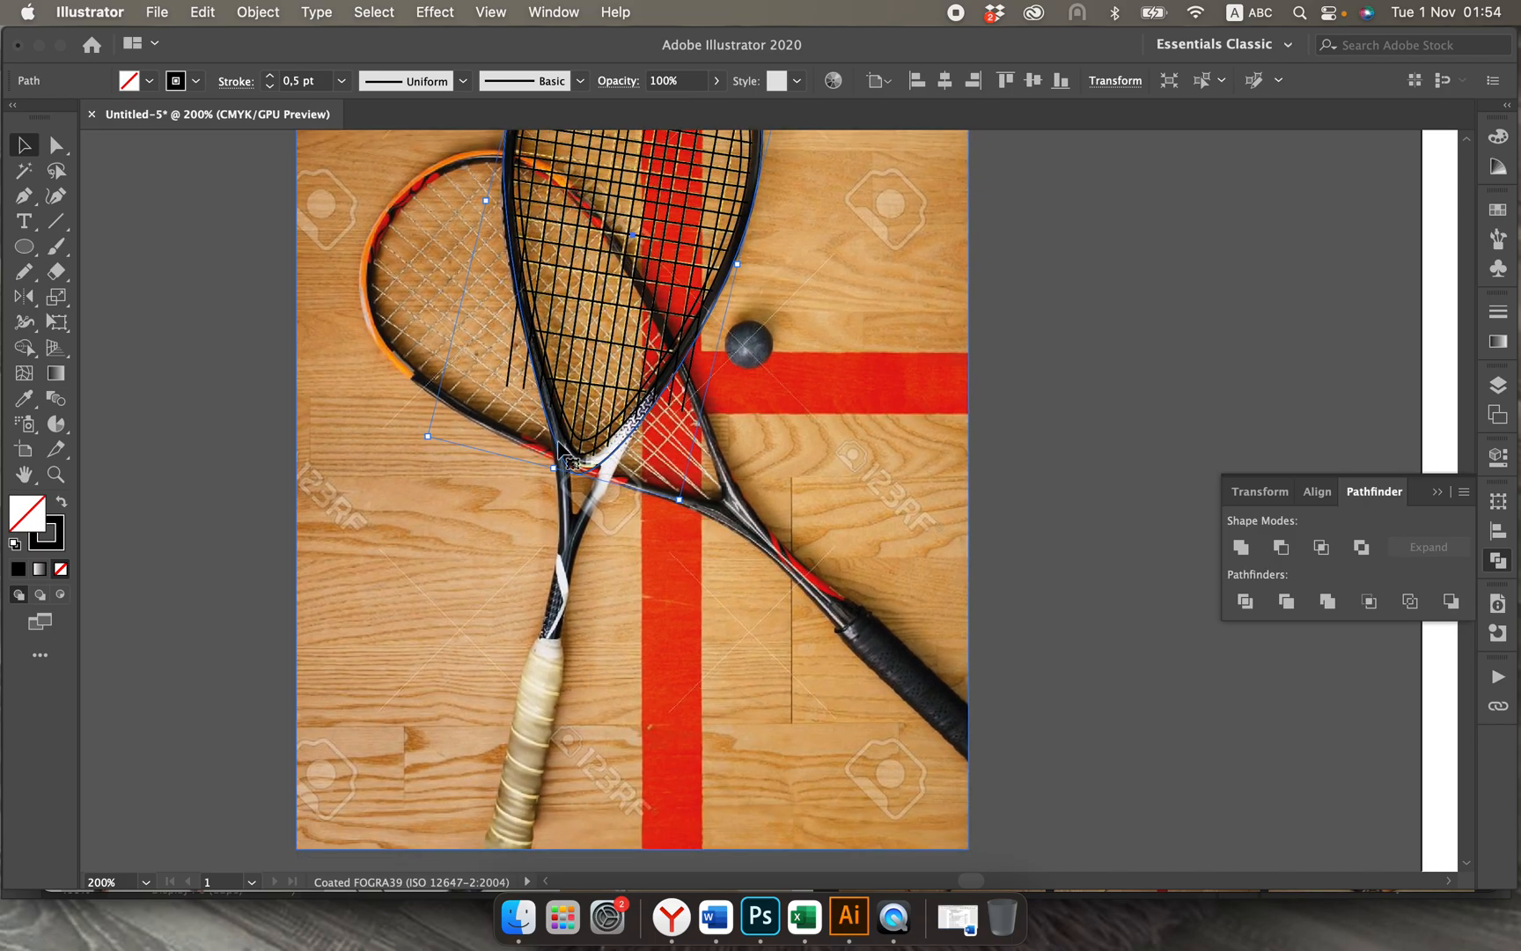
pyautogui.click(180, 266)
pyautogui.click(24, 195)
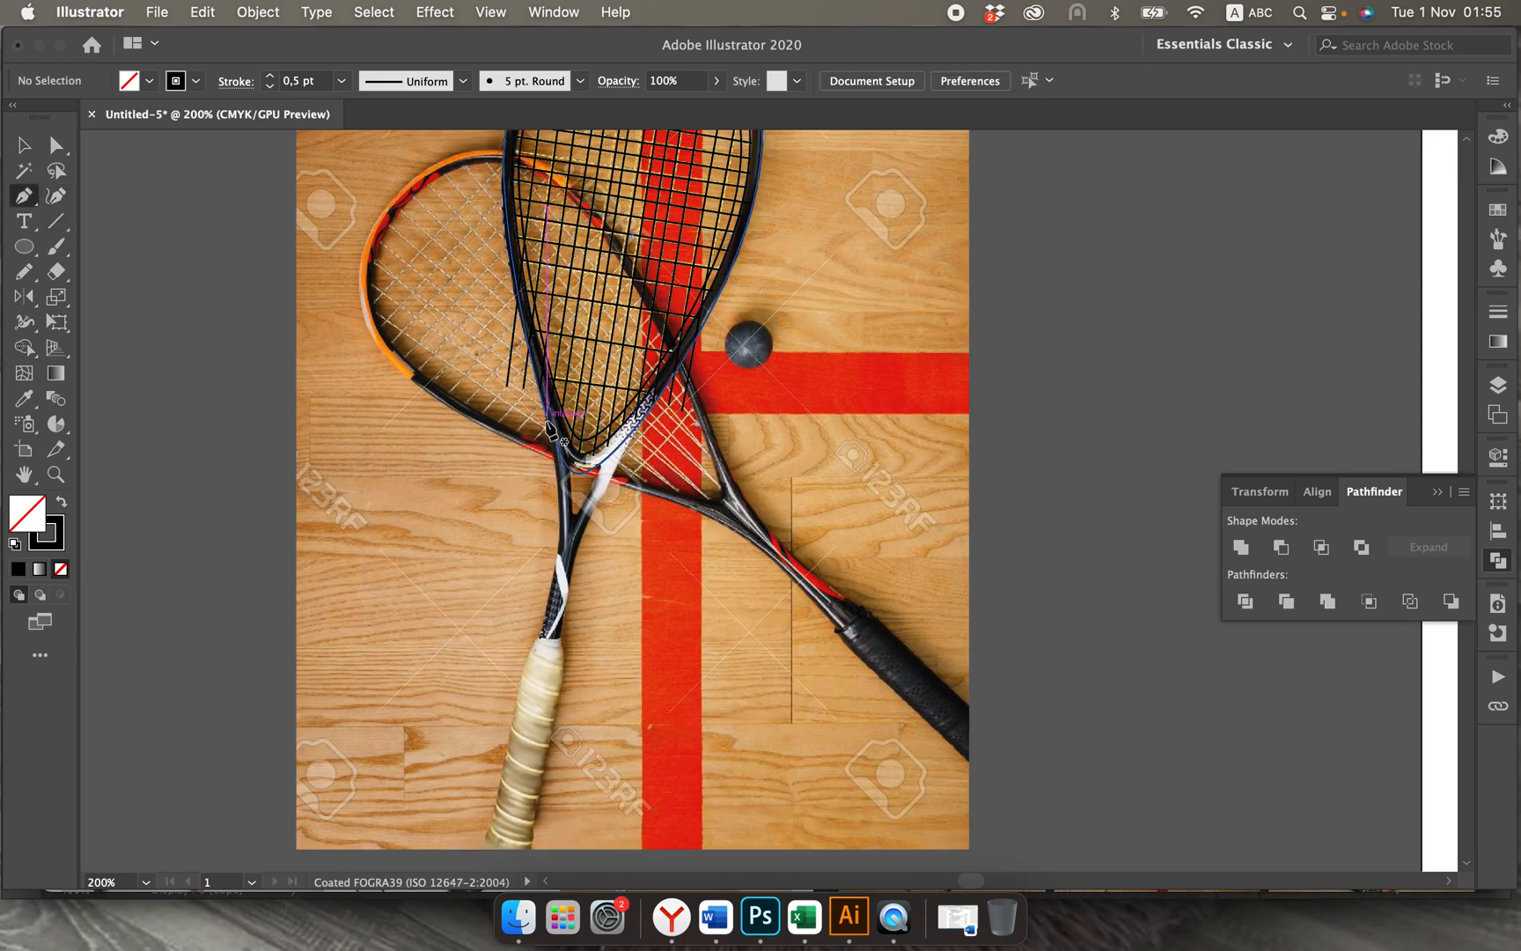
pyautogui.click(547, 419)
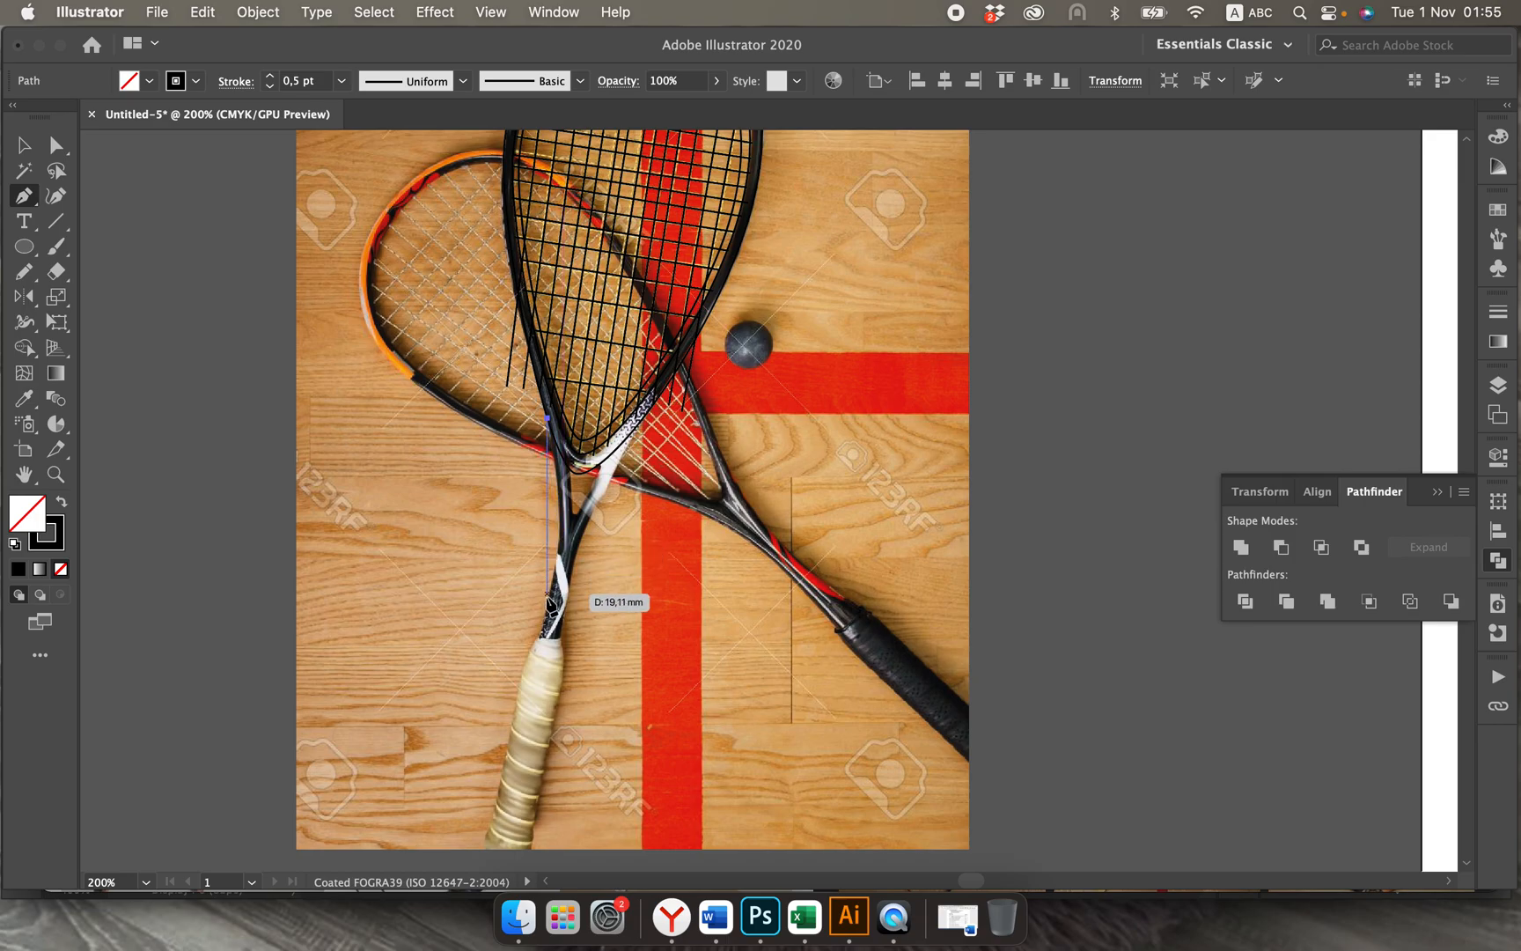
pyautogui.moveTo(546, 635); pyautogui.dragTo(516, 721)
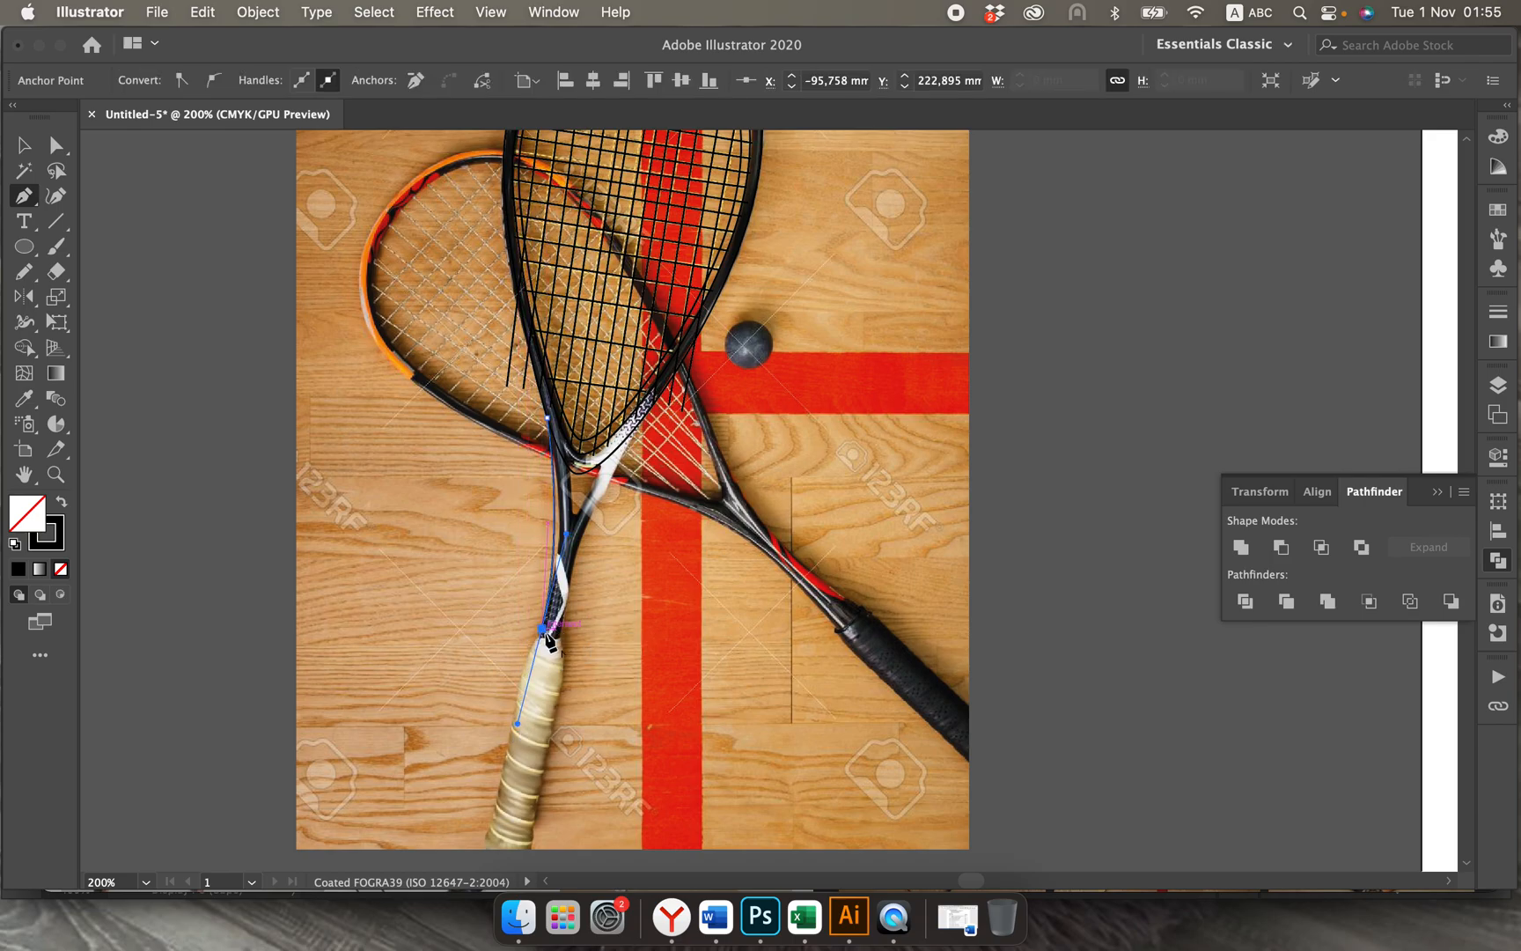
pyautogui.moveTo(553, 637); pyautogui.dragTo(557, 647)
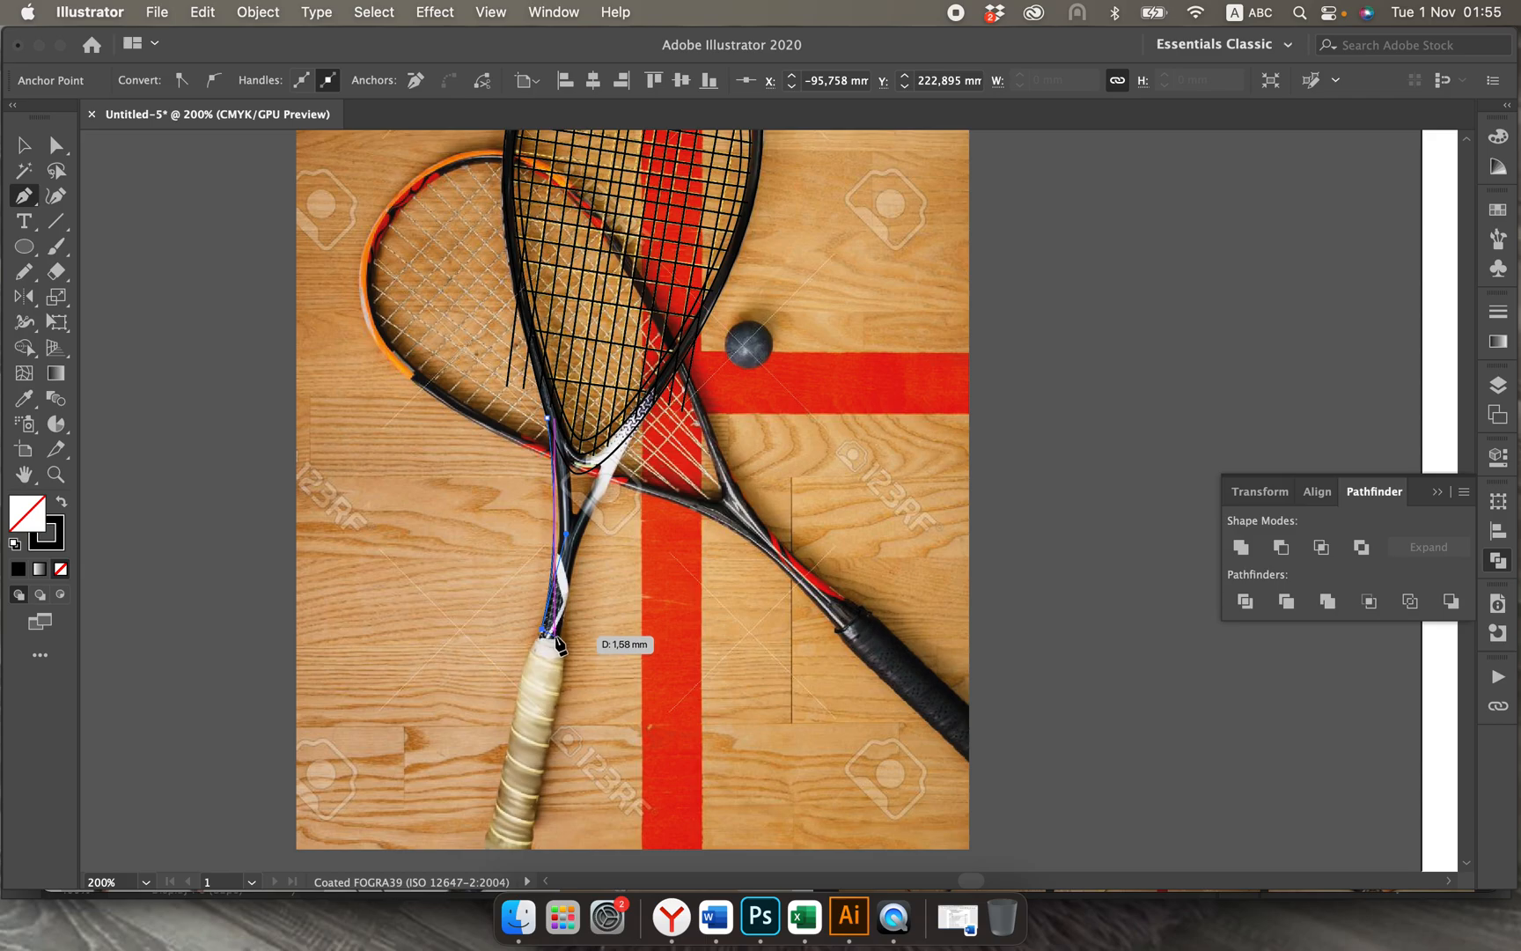
# Step: Continue the shaft path across to its right edge just above the grip with a slight downward curve
pyautogui.press('super+equal')
pyautogui.press('super+equal')
pyautogui.press('super+equal')
pyautogui.press('super+equal')
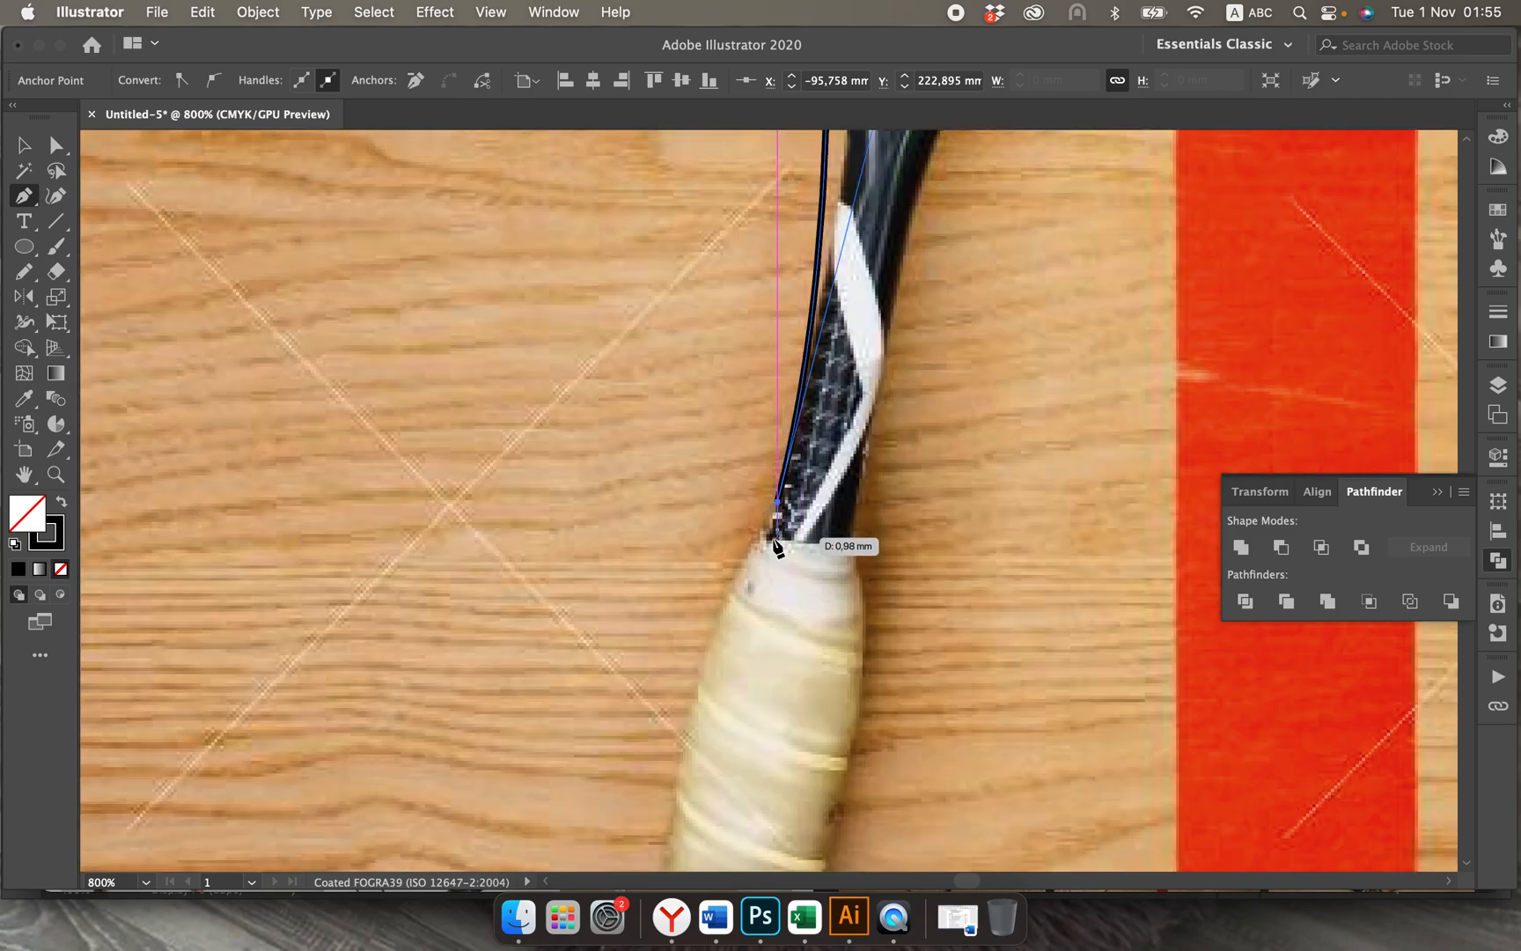
pyautogui.click(851, 515)
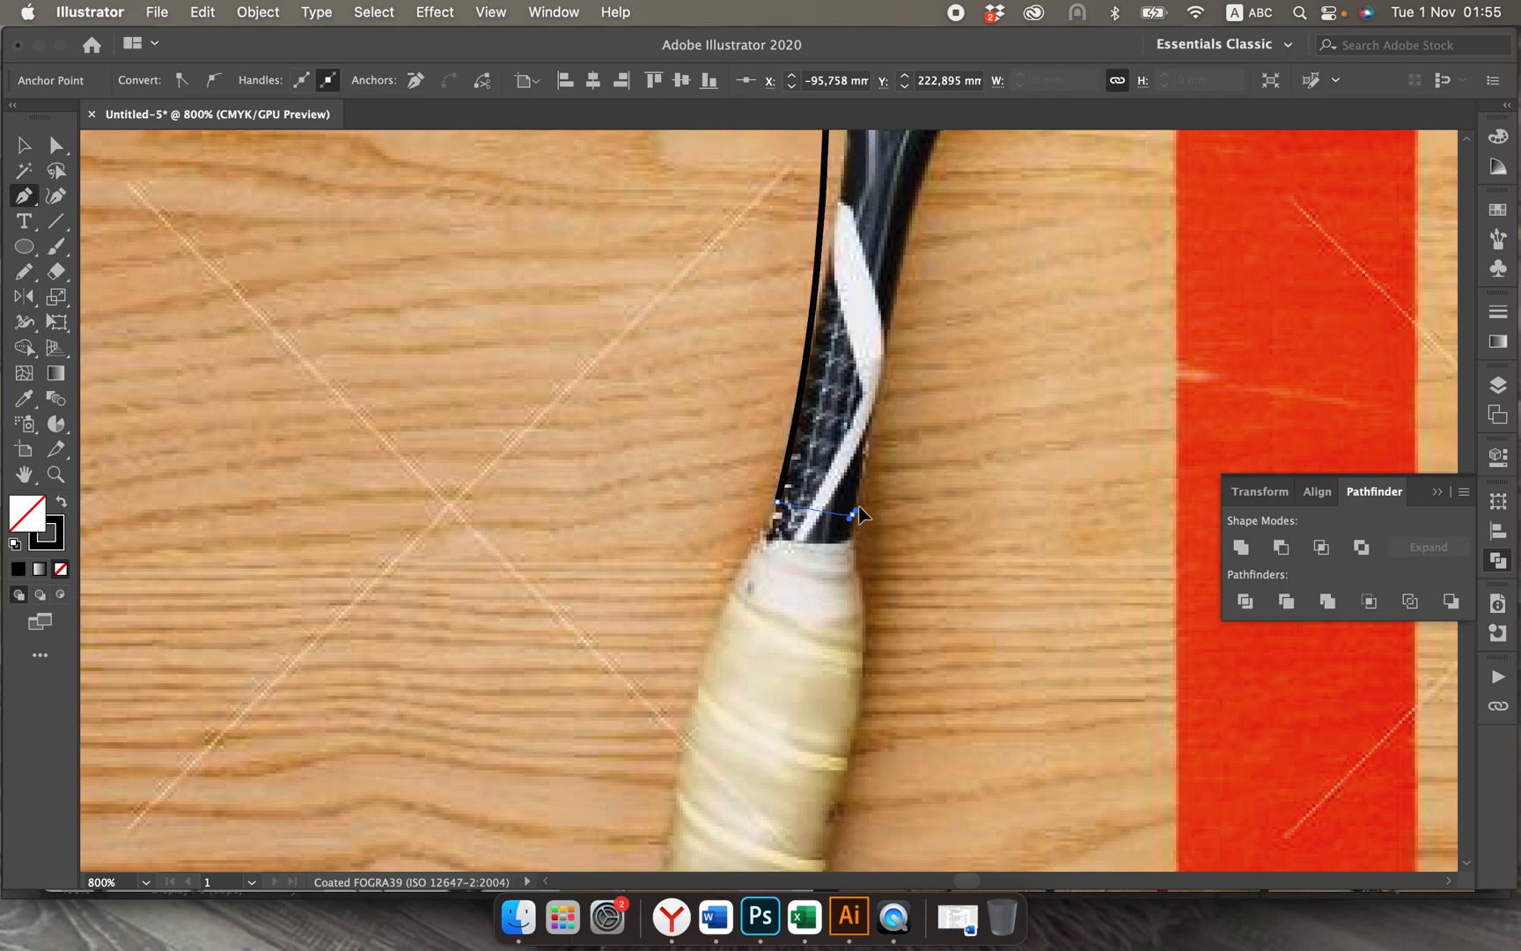
pyautogui.moveTo(881, 490); pyautogui.dragTo(889, 489)
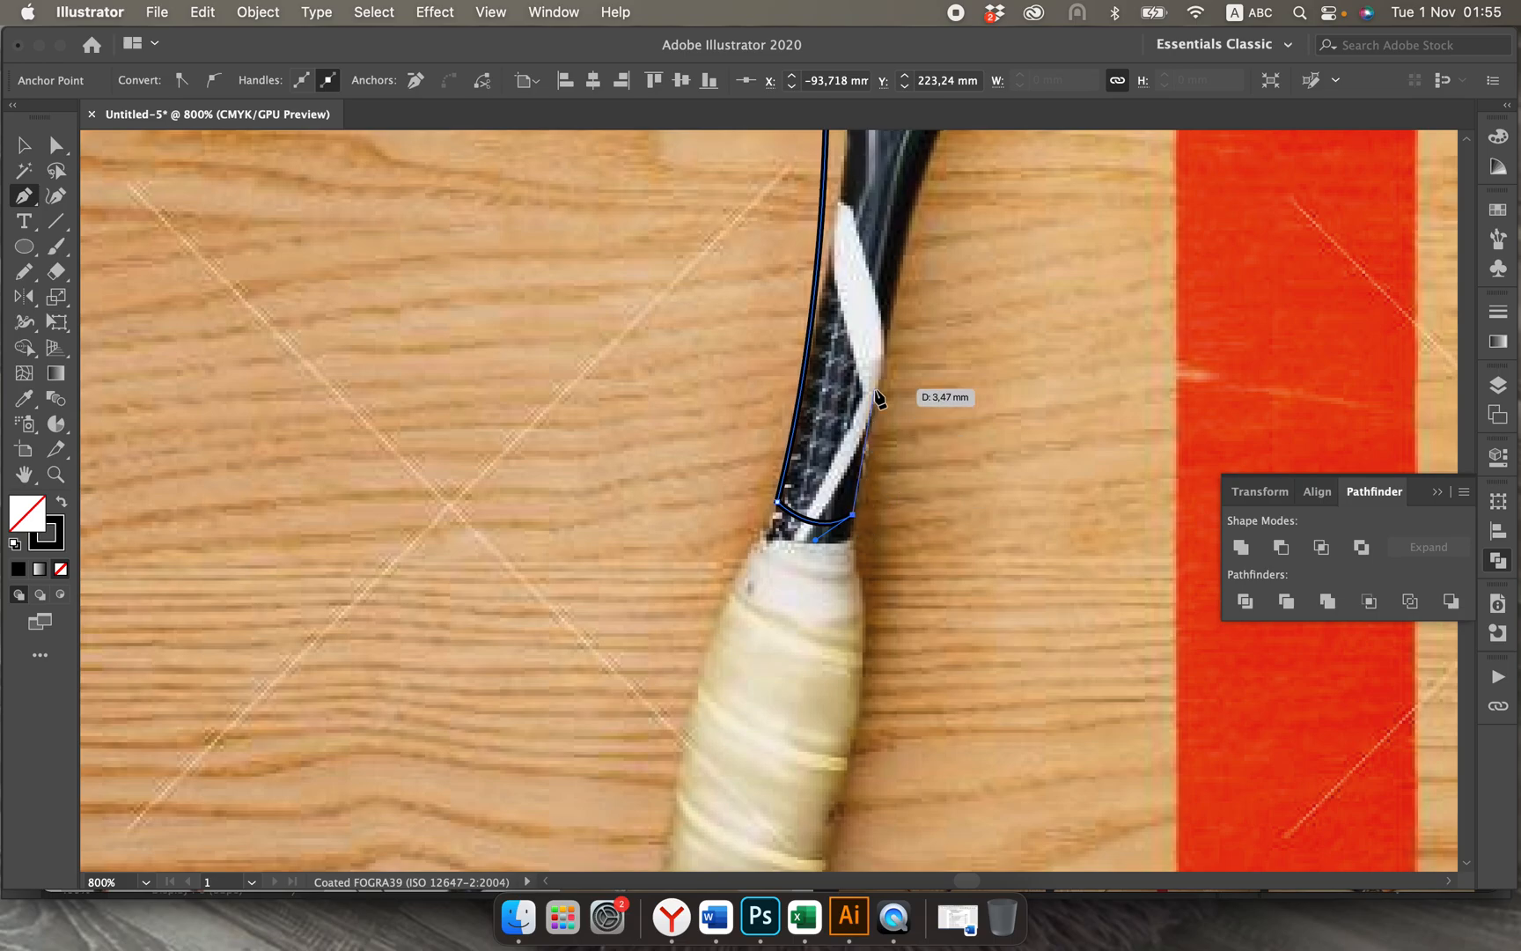
# Step: Finish the shaft path with a curved segment up its right edge to the outer head outline, and deselect it
pyautogui.scroll(5, 876, 397)
pyautogui.hscroll(3, 875, 397)
pyautogui.scroll(10, 875, 397)
pyautogui.hscroll(3, 876, 397)
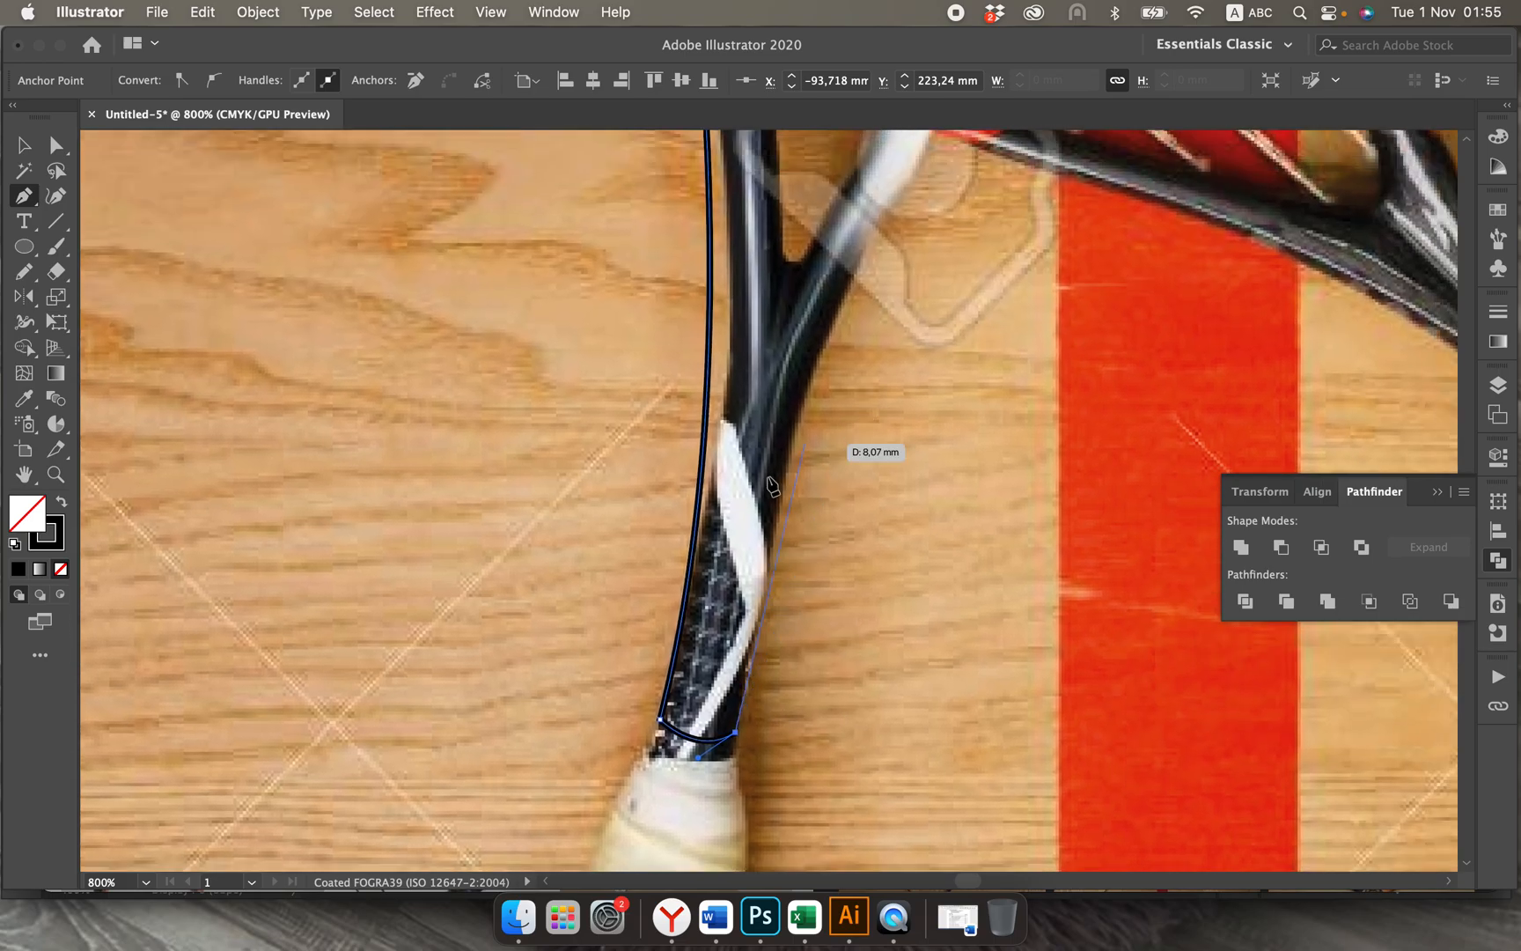
pyautogui.scroll(3, 869, 258)
pyautogui.hscroll(1, 869, 258)
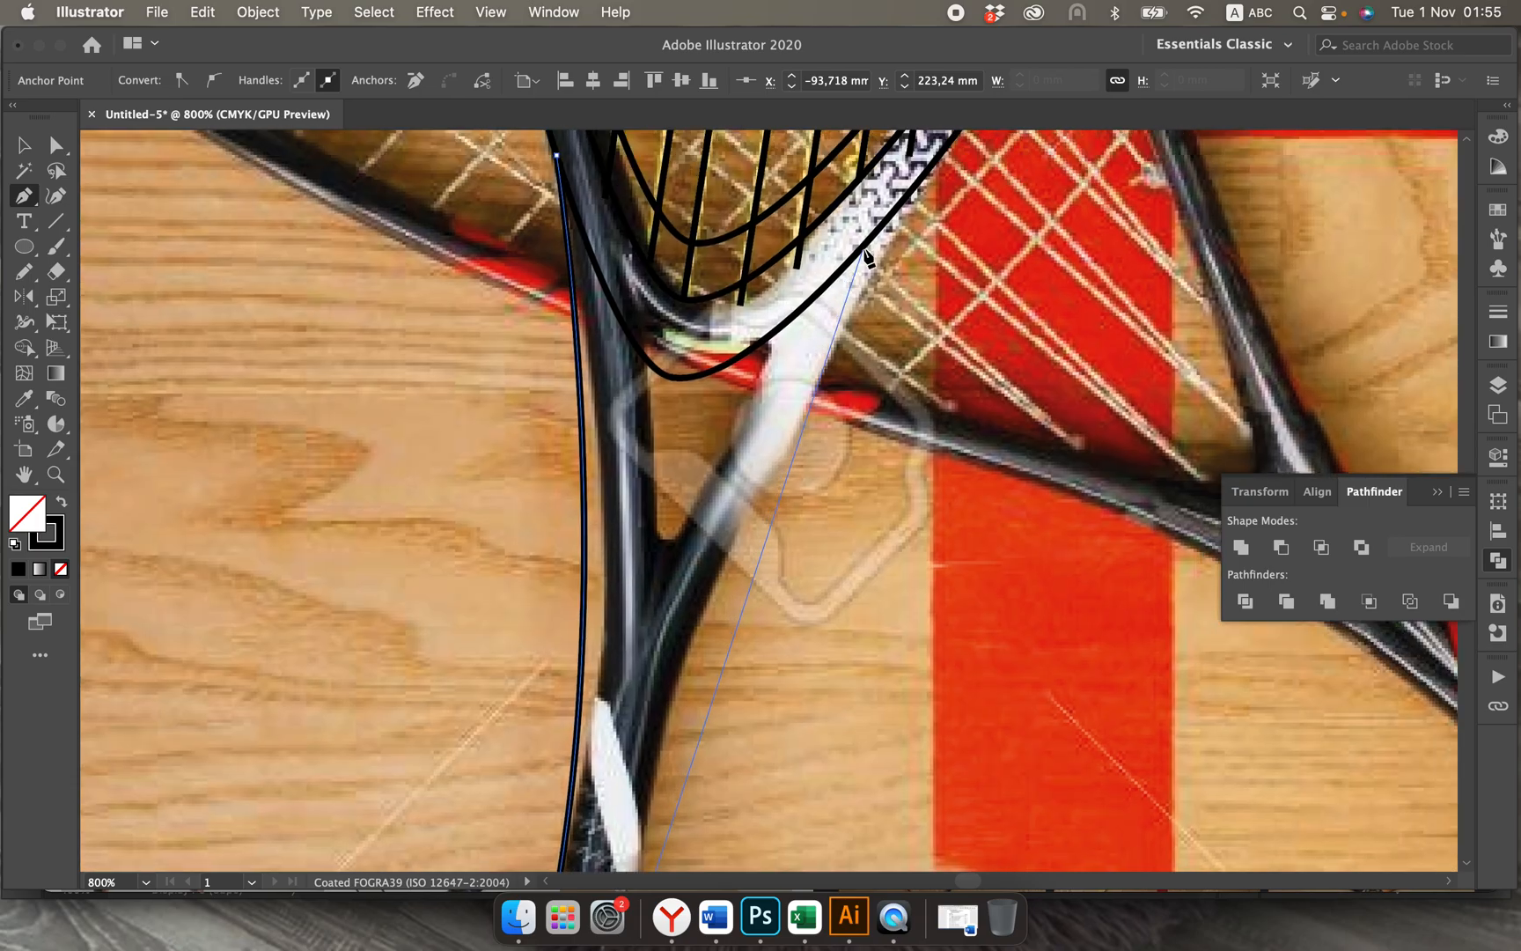
pyautogui.press('super+minus')
pyautogui.scroll(5, 880, 247)
pyautogui.hscroll(5, 880, 248)
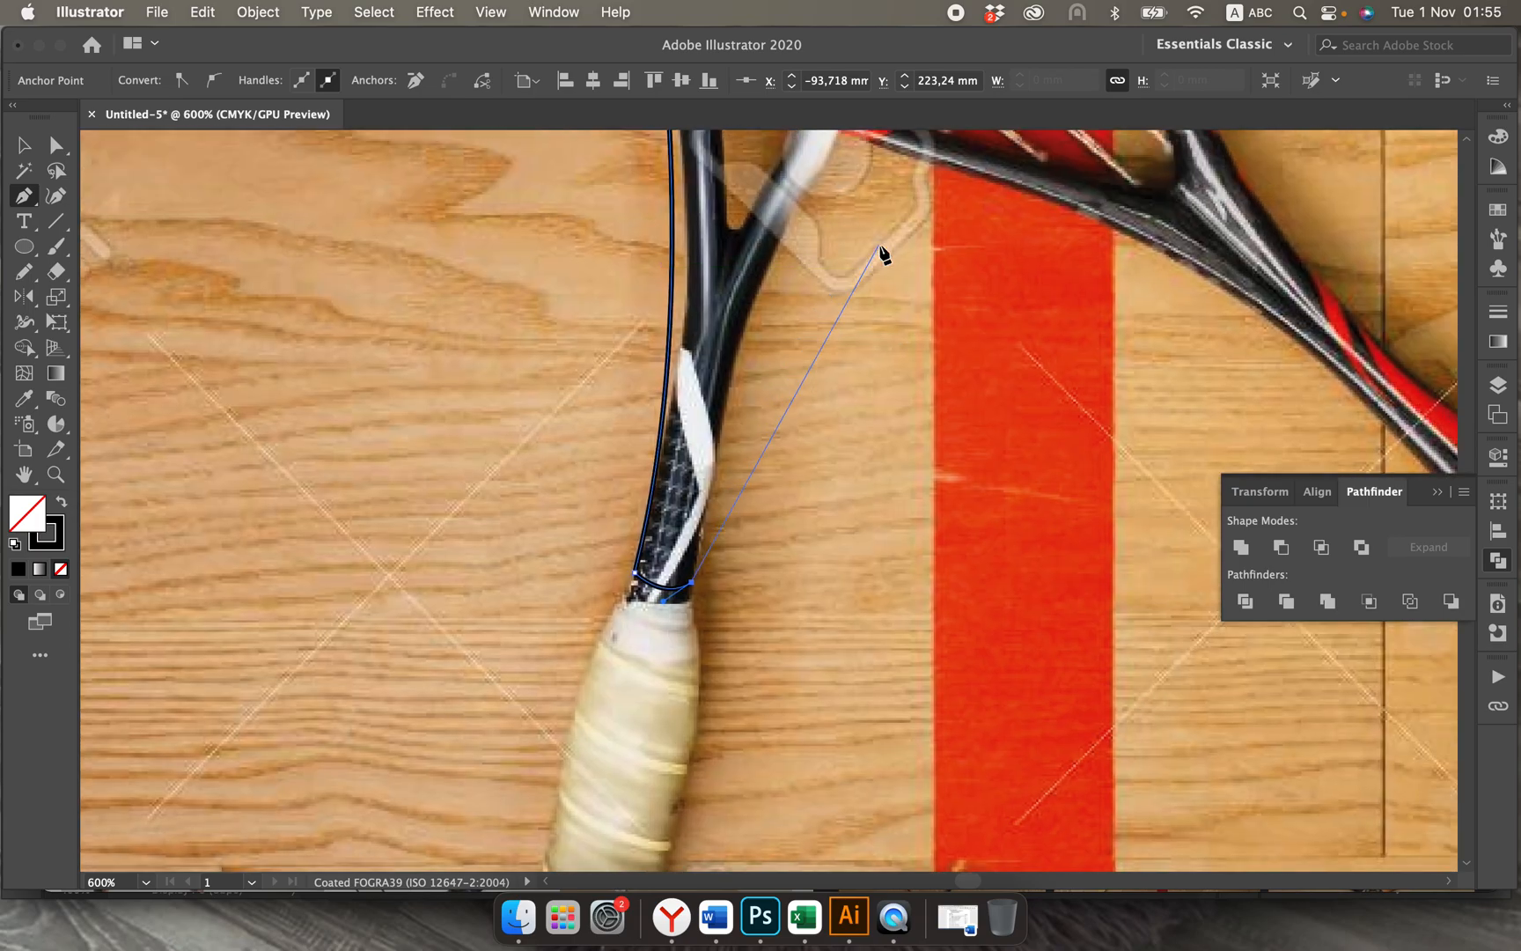
pyautogui.scroll(4, 882, 253)
pyautogui.hscroll(5, 883, 253)
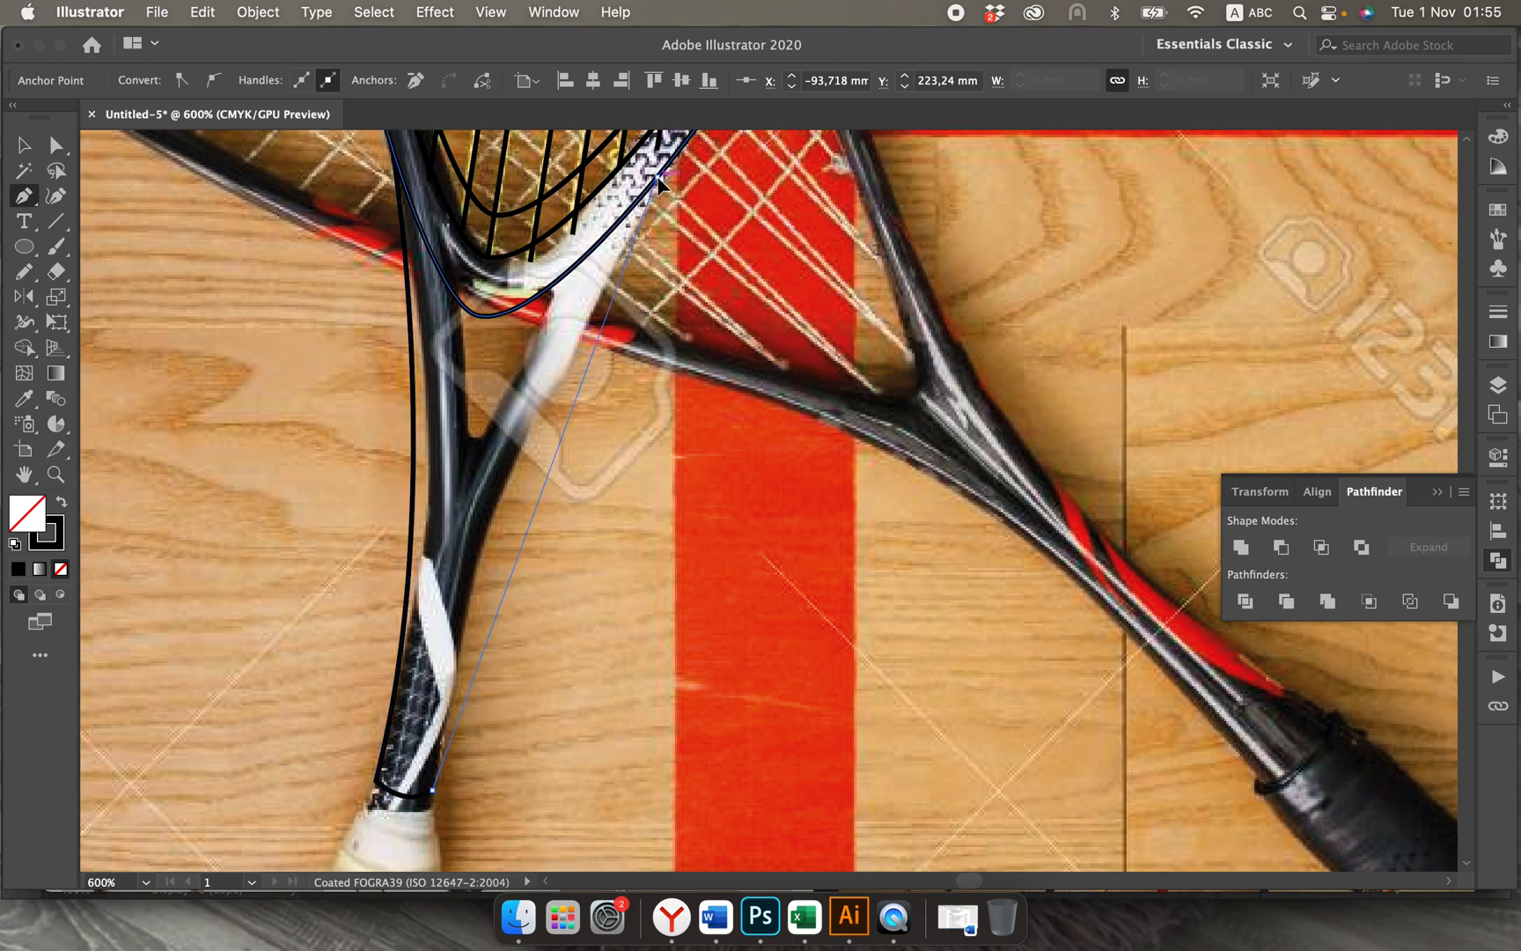
pyautogui.scroll(4, 742, 138)
pyautogui.scroll(4, 742, 138)
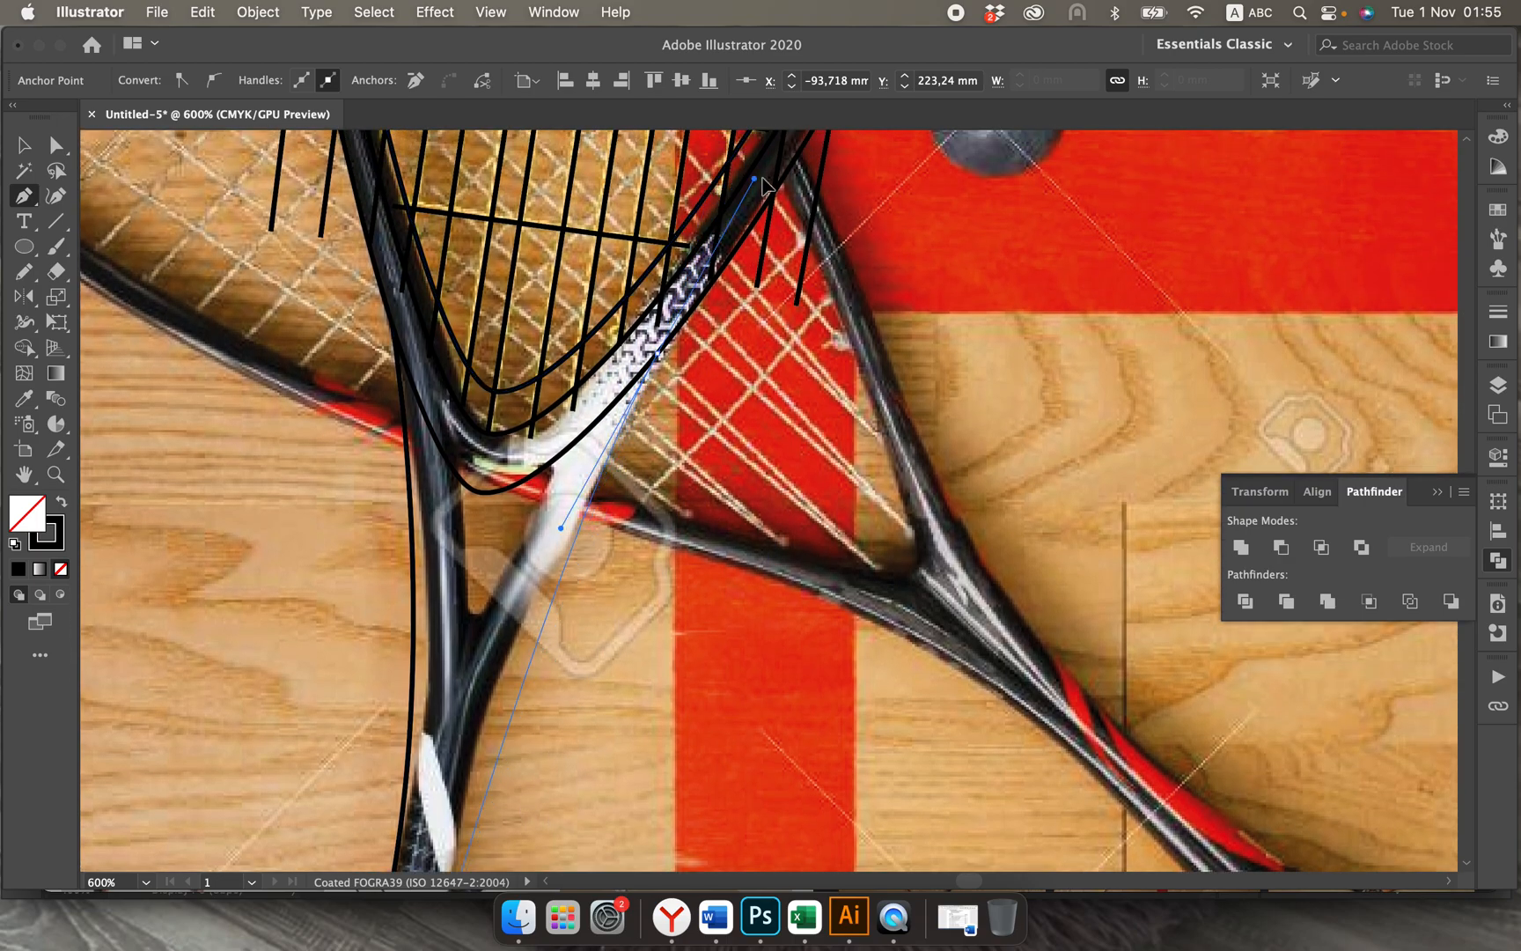
pyautogui.scroll(1, 816, 157)
pyautogui.scroll(2, 817, 156)
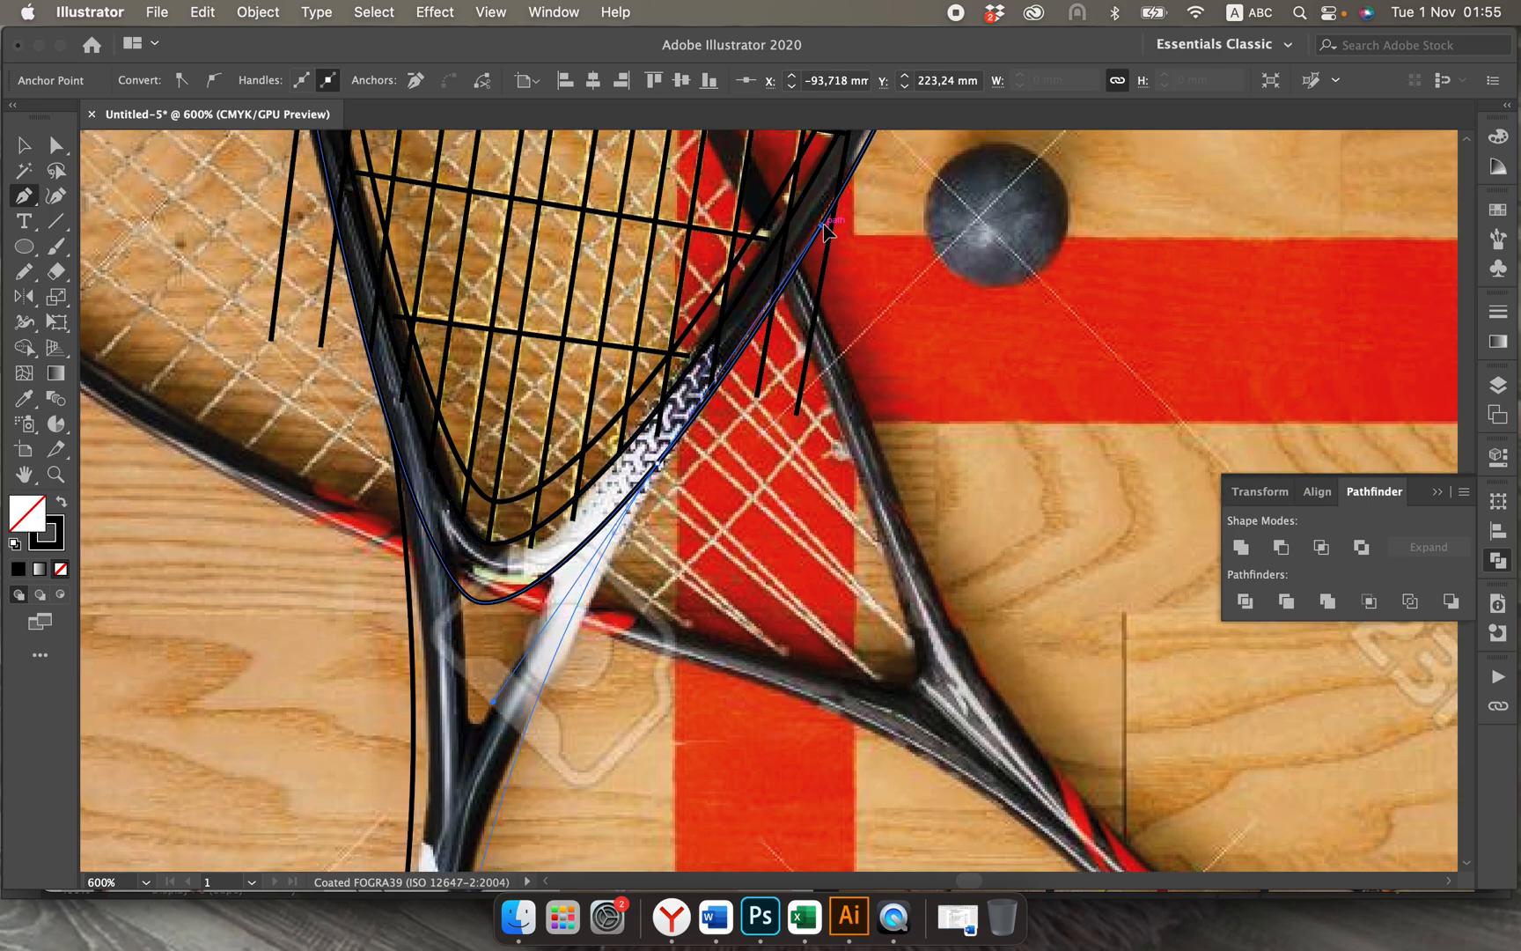
pyautogui.moveTo(828, 214); pyautogui.dragTo(817, 203)
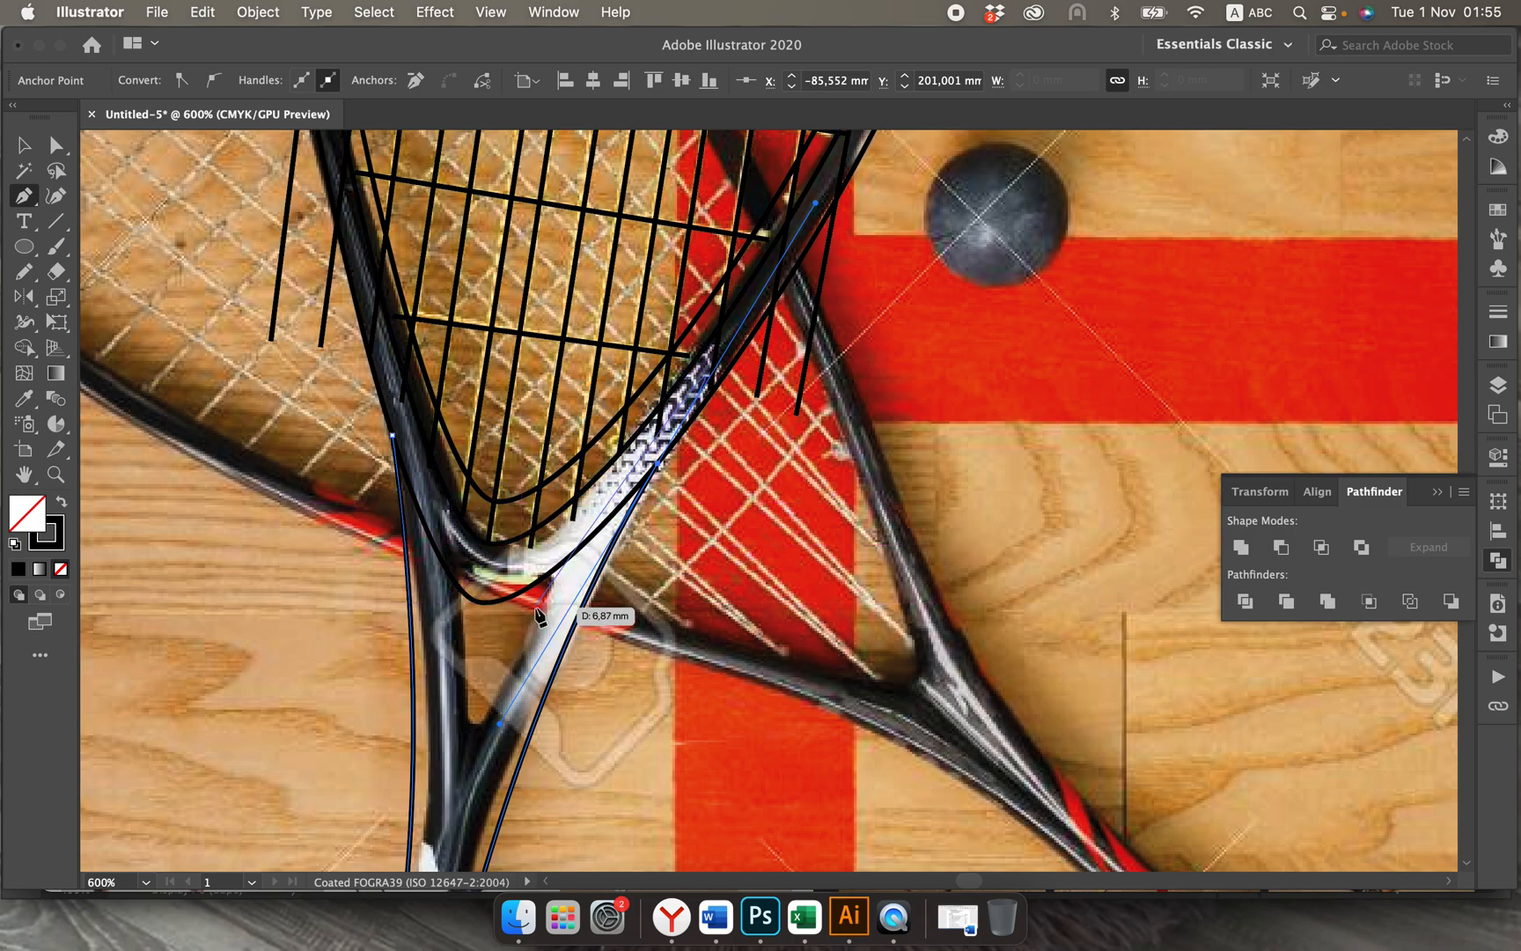
pyautogui.click(24, 150)
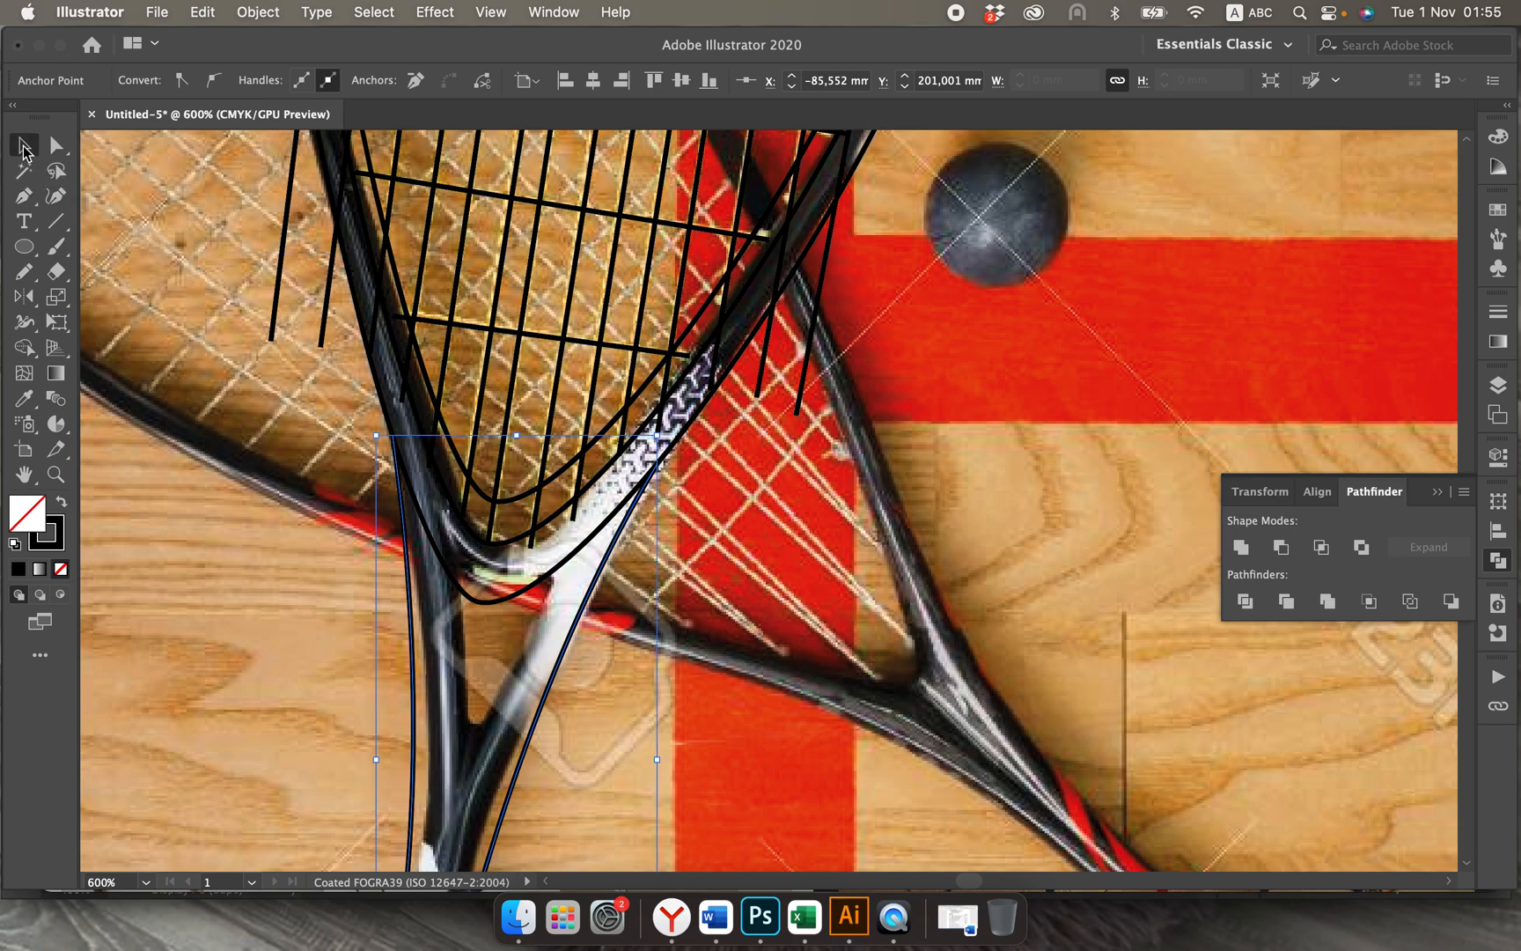
pyautogui.click(234, 376)
# Step: Draw a closed triangle with the Pen tool over the opening in the racket's throat, its point facing the grip
pyautogui.click(24, 195)
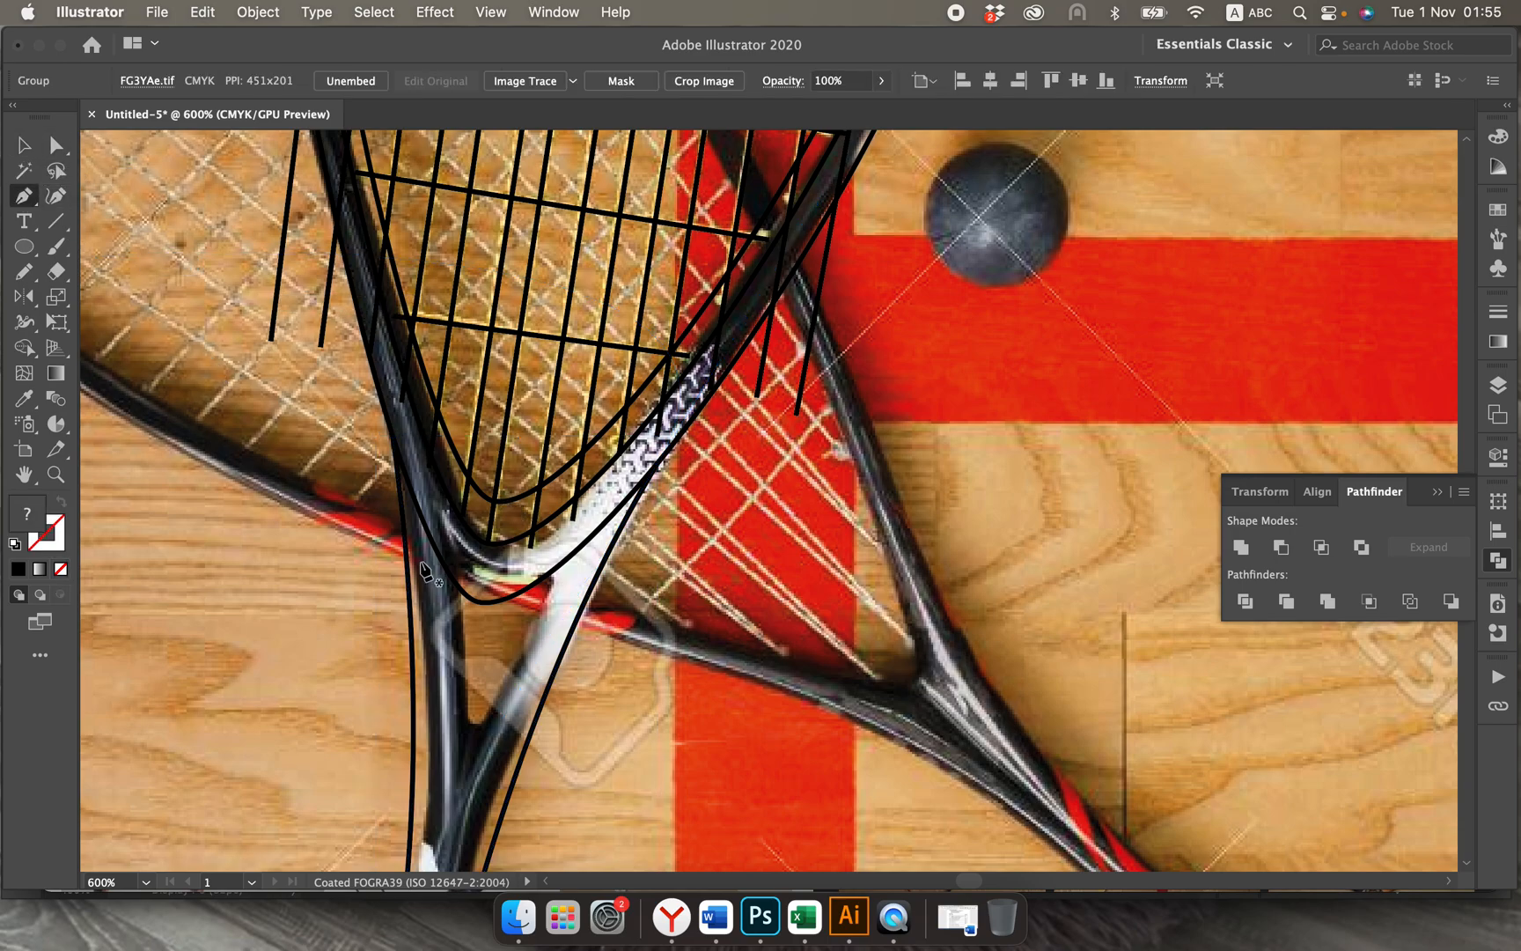
pyautogui.click(443, 570)
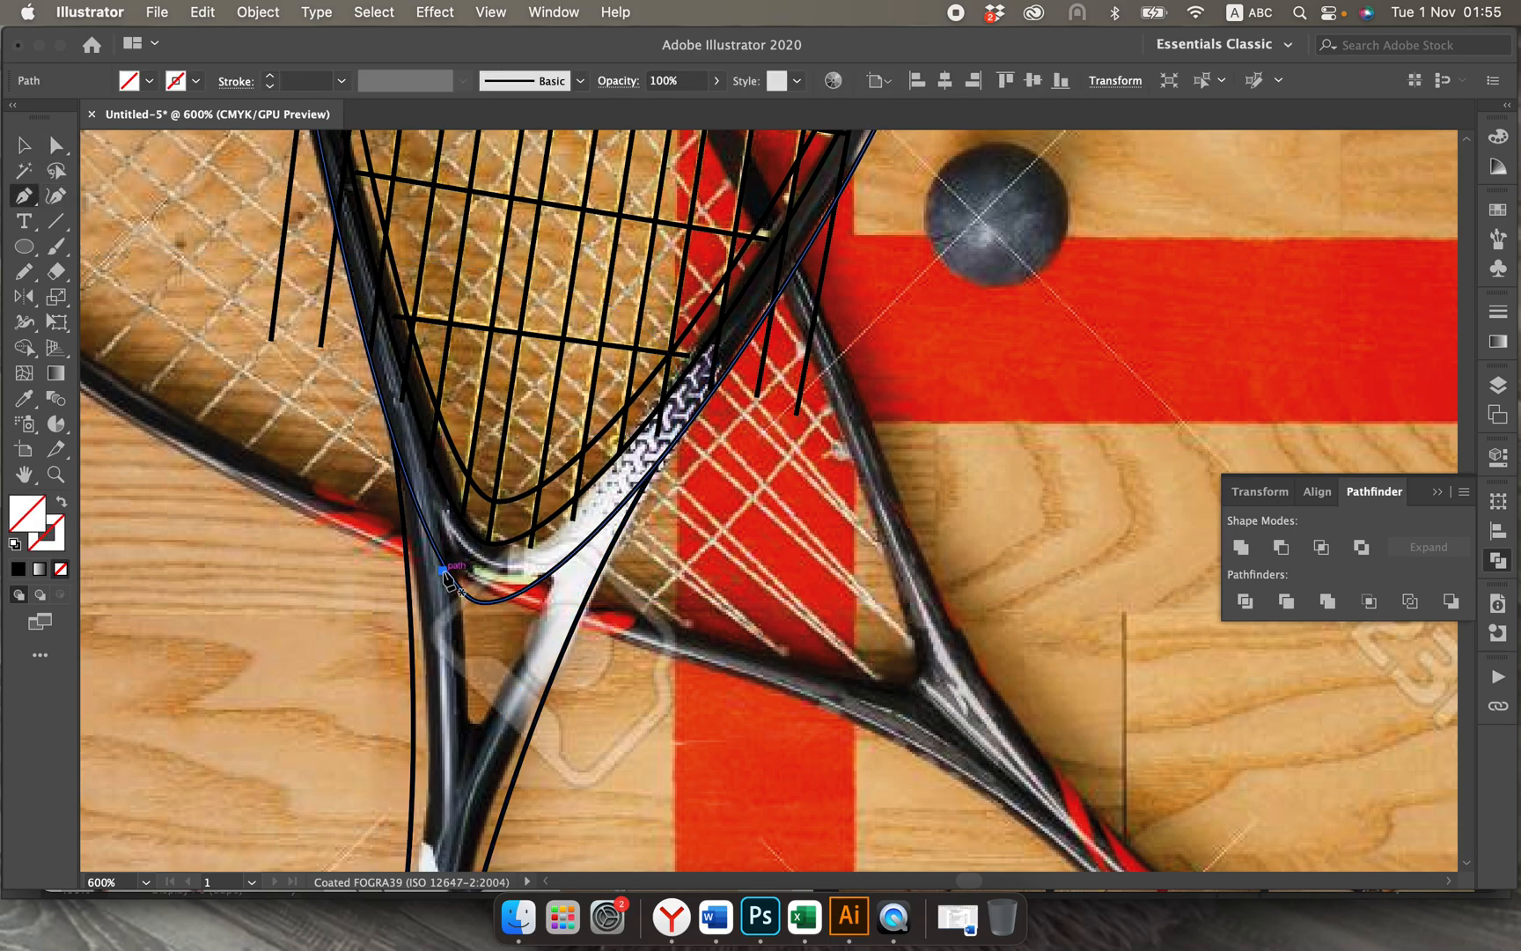
pyautogui.click(460, 788)
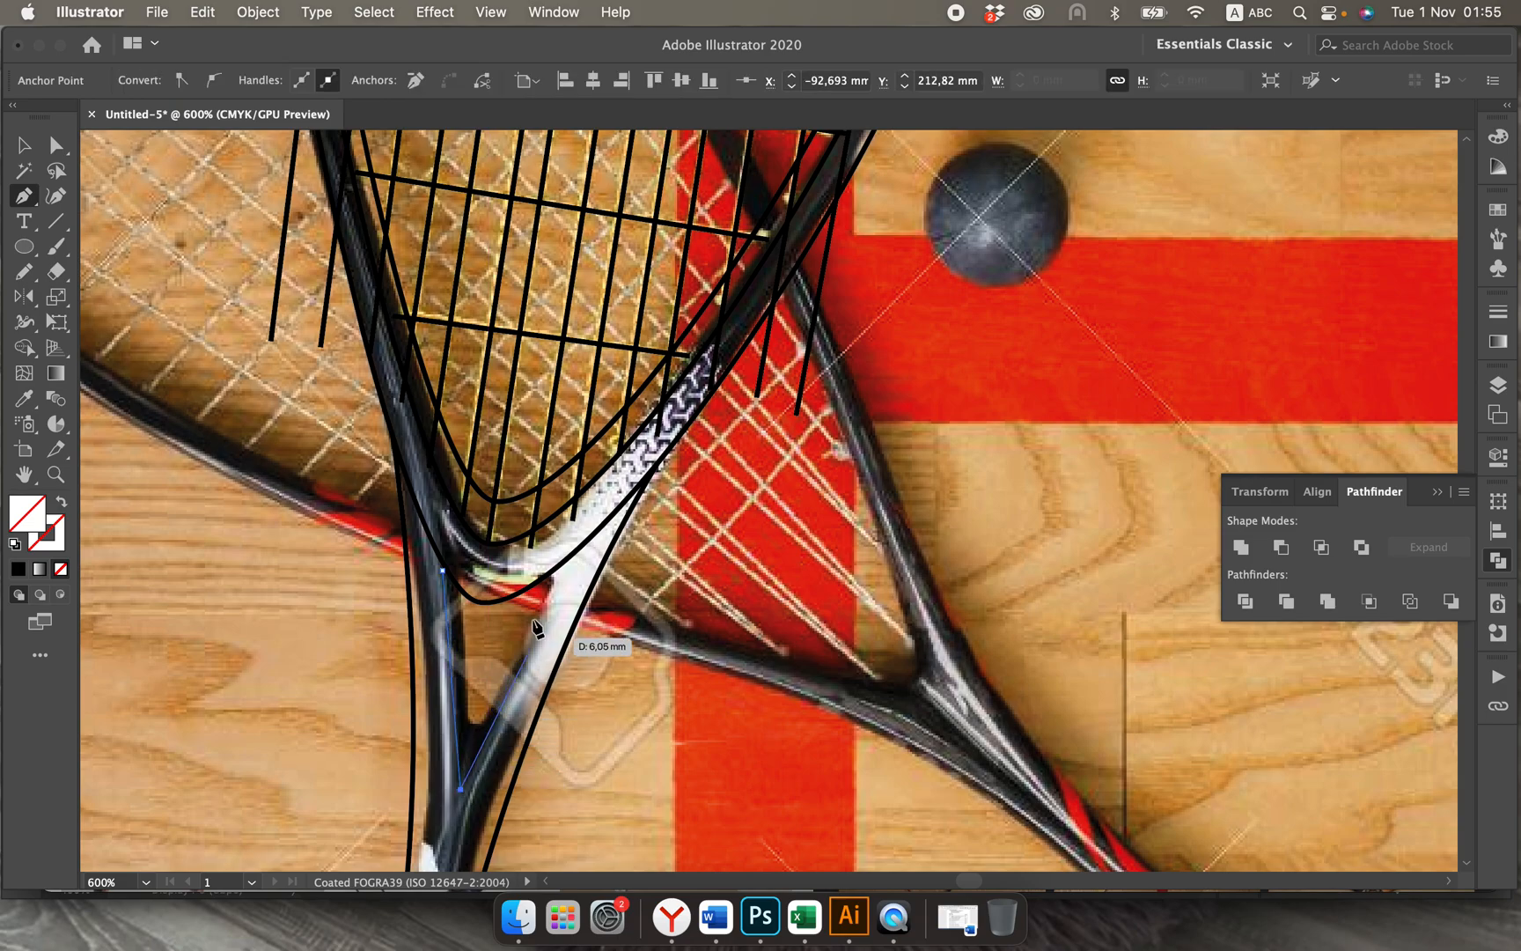
pyautogui.click(561, 561)
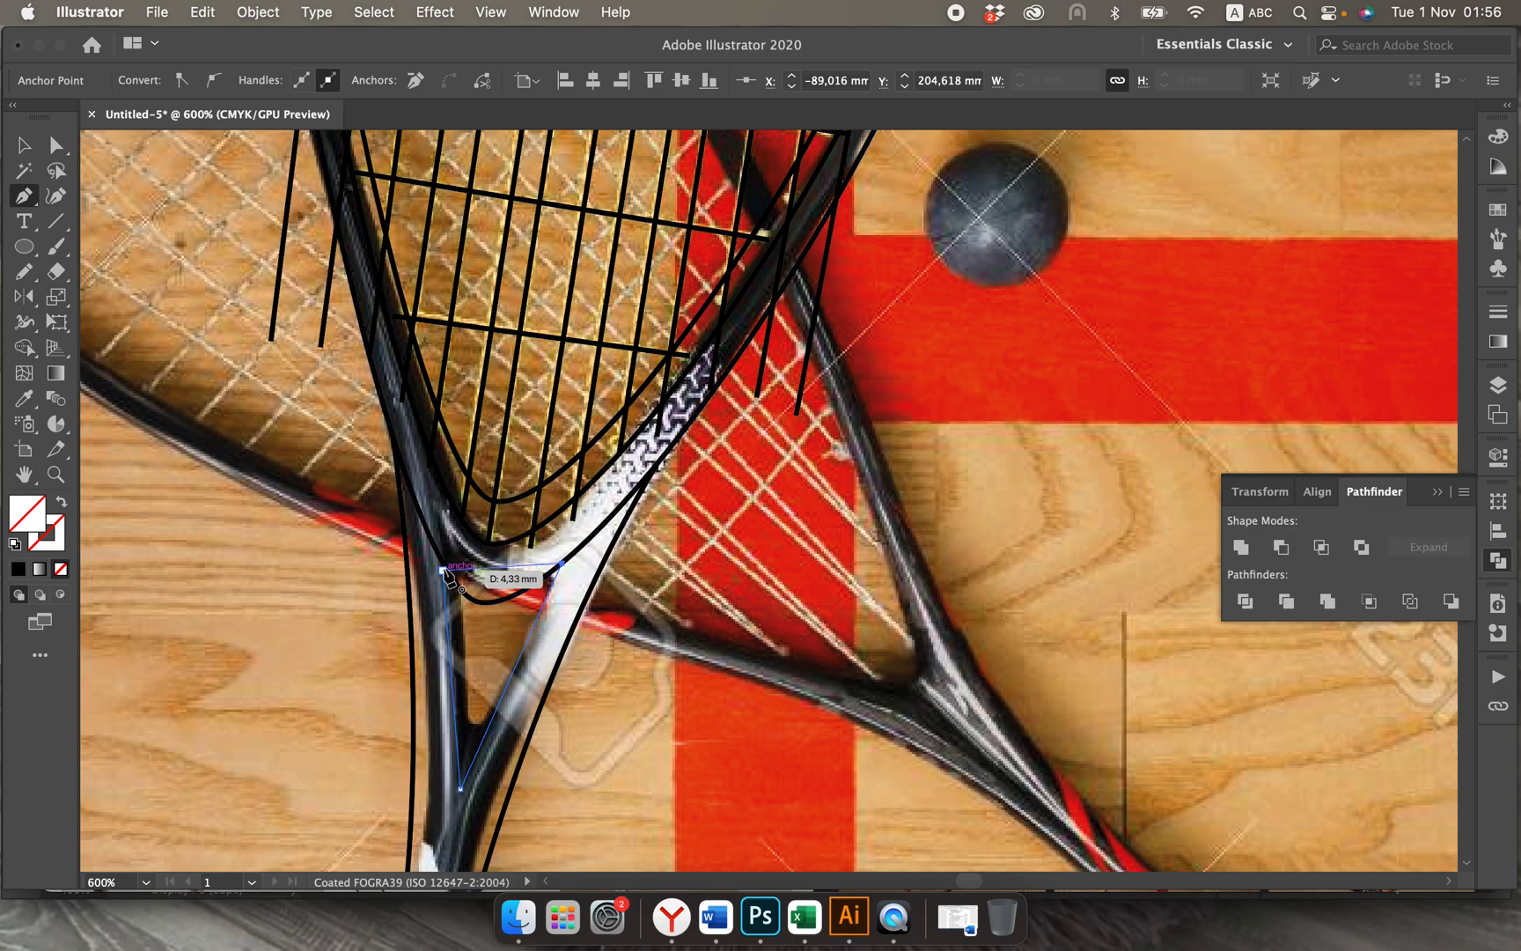
pyautogui.click(443, 570)
# Step: Give the throat triangle a 0.5 pt black stroke
pyautogui.click(22, 144)
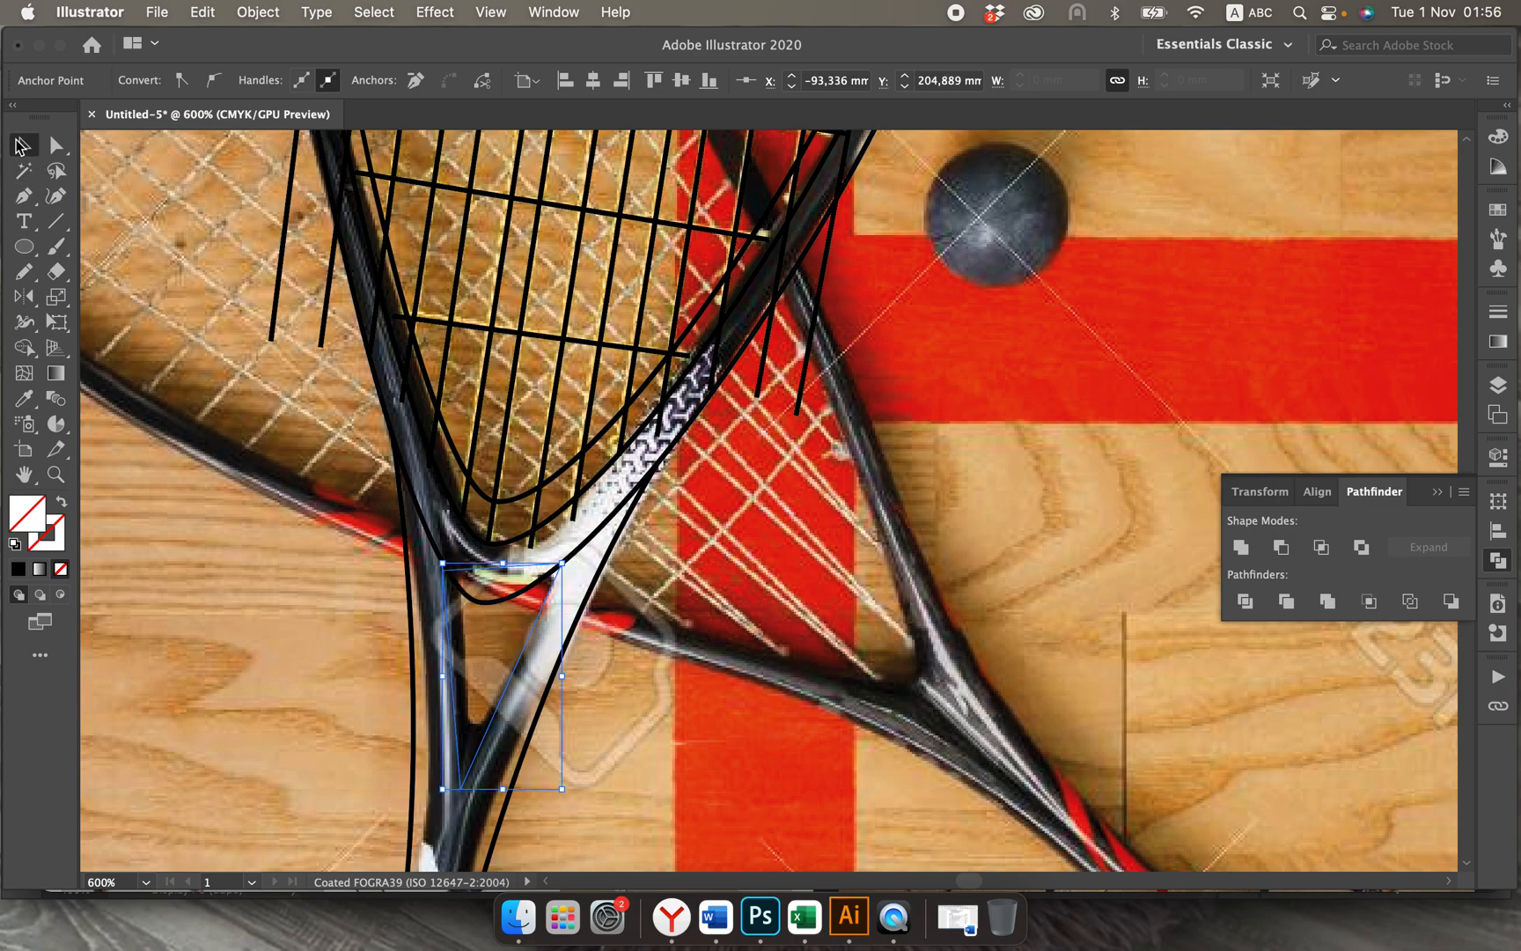
pyautogui.click(251, 611)
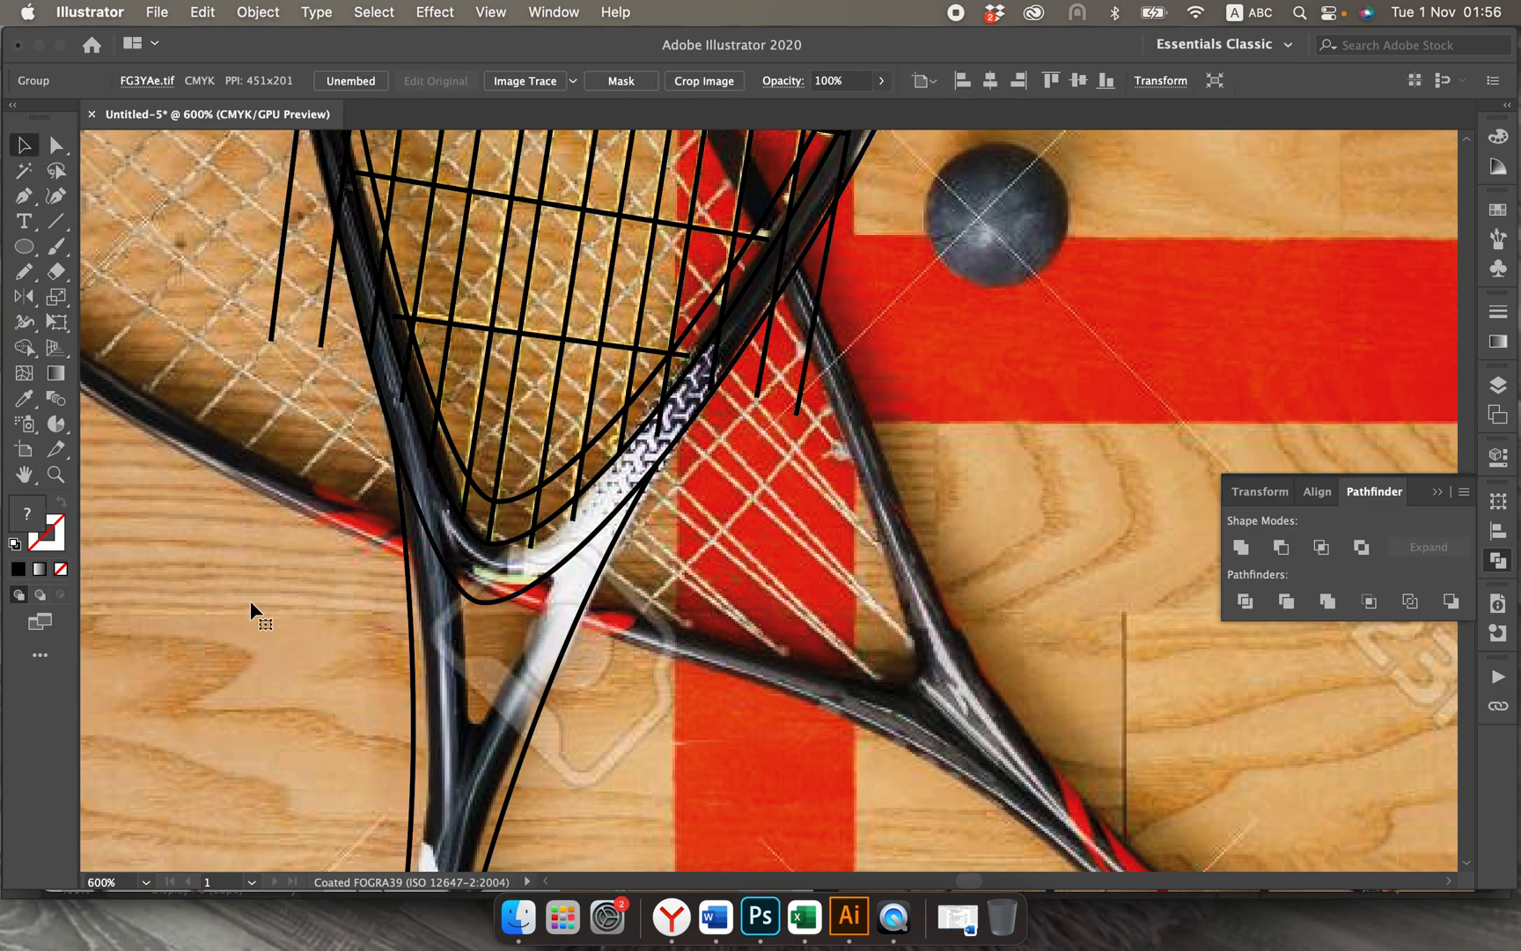
pyautogui.click(455, 676)
pyautogui.click(266, 75)
pyautogui.click(267, 76)
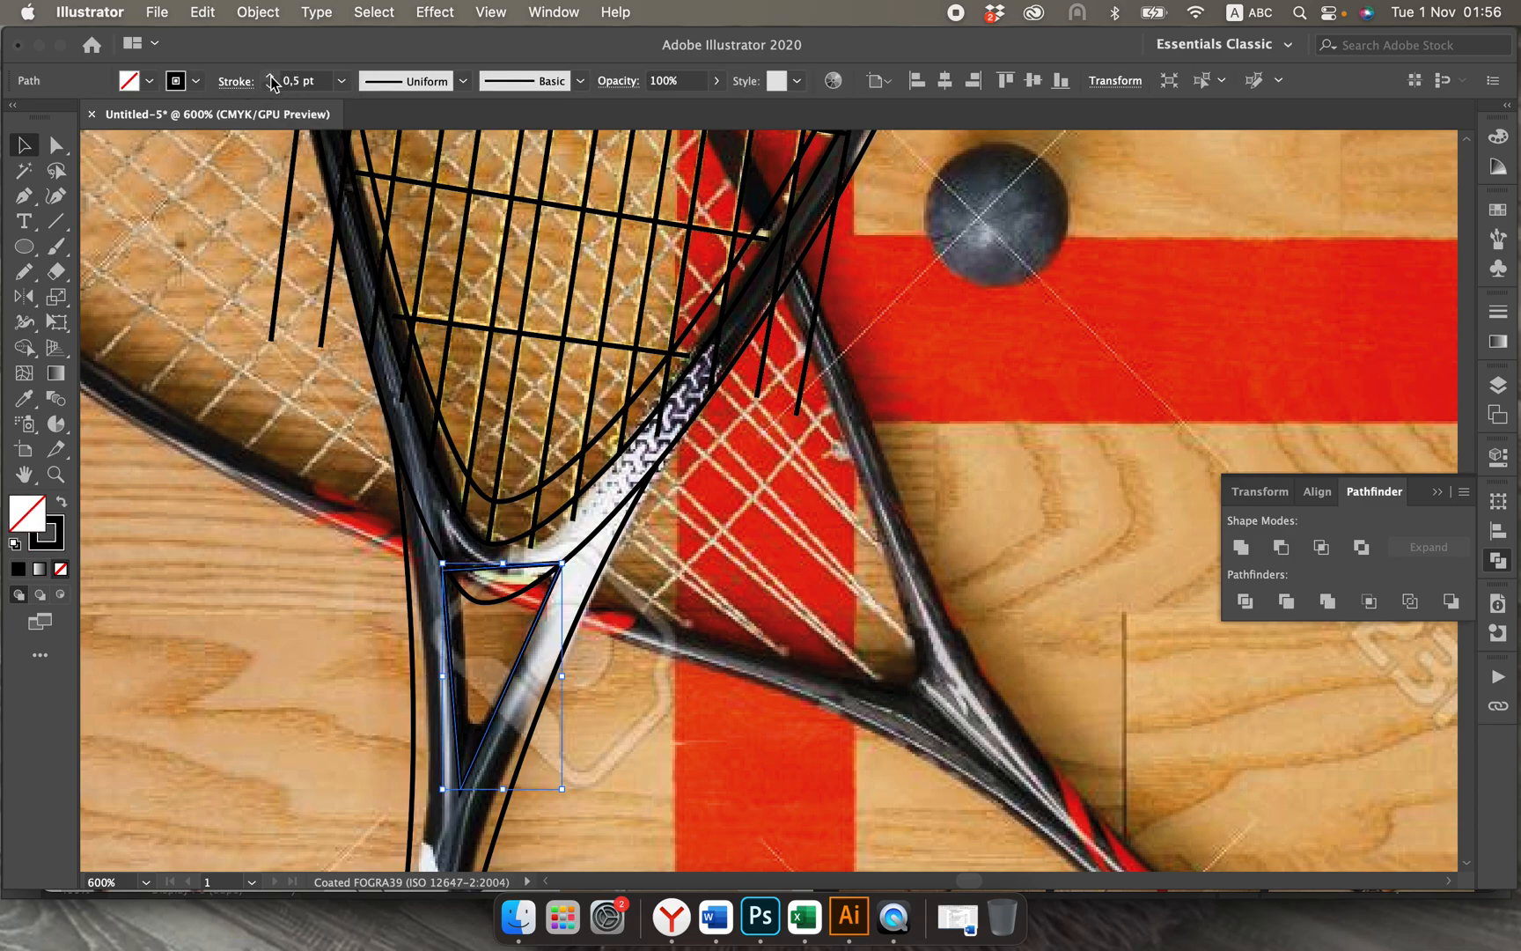
# Step: Draw a tall, narrow rectangle overlapping the light racket grip with the Rectangle tool and give it a 0.5 pt black stroke
pyautogui.click(326, 626)
pyautogui.scroll(-8, 326, 626)
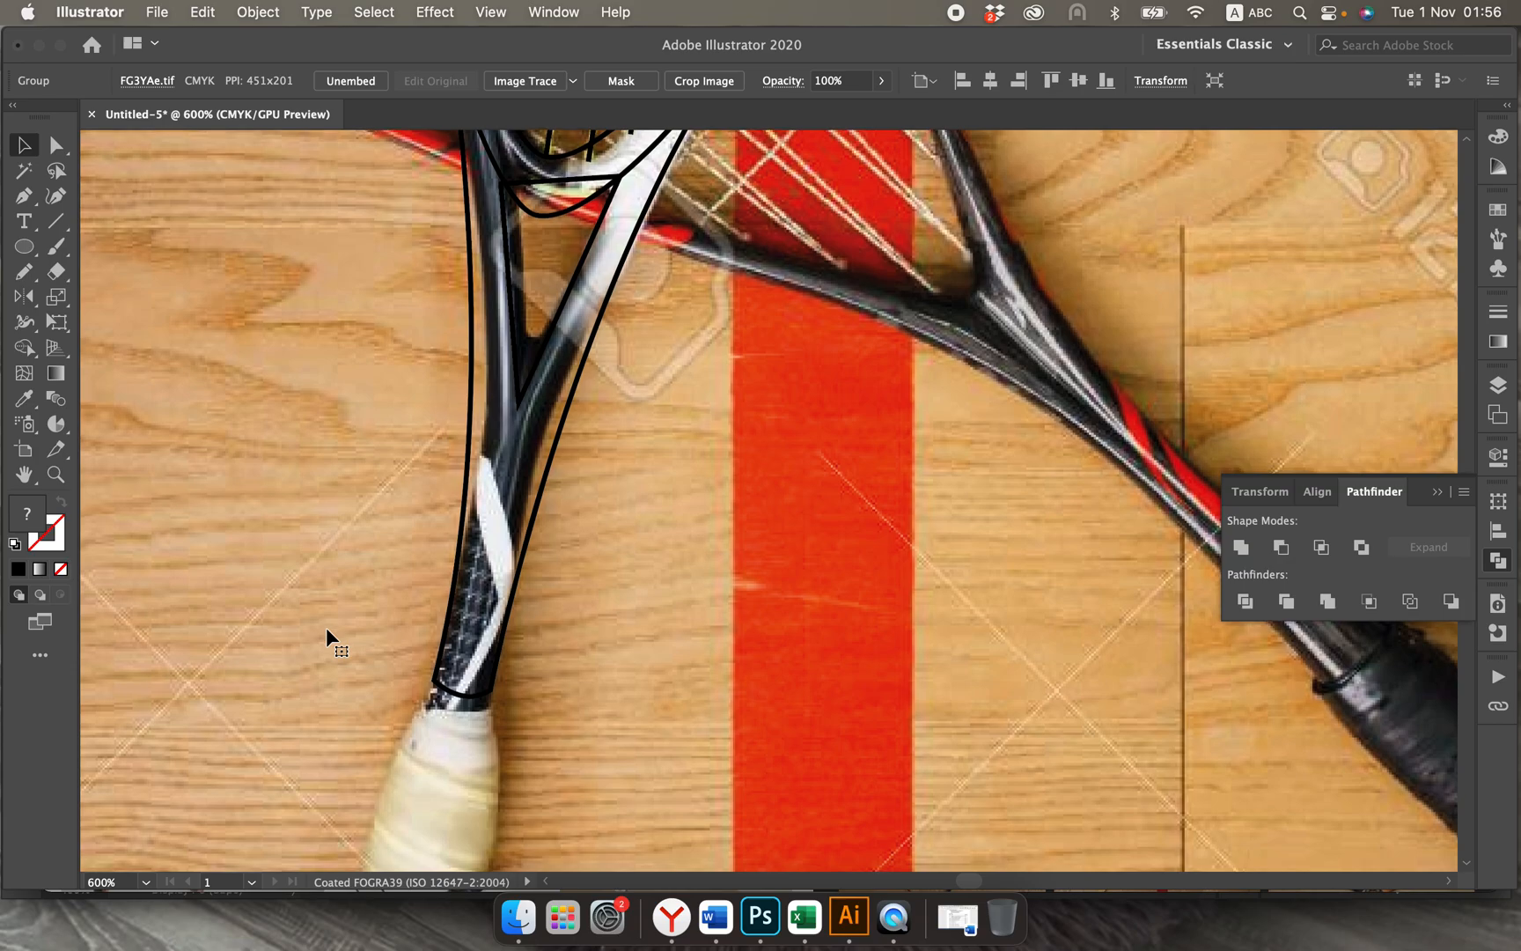
pyautogui.scroll(-8, 325, 626)
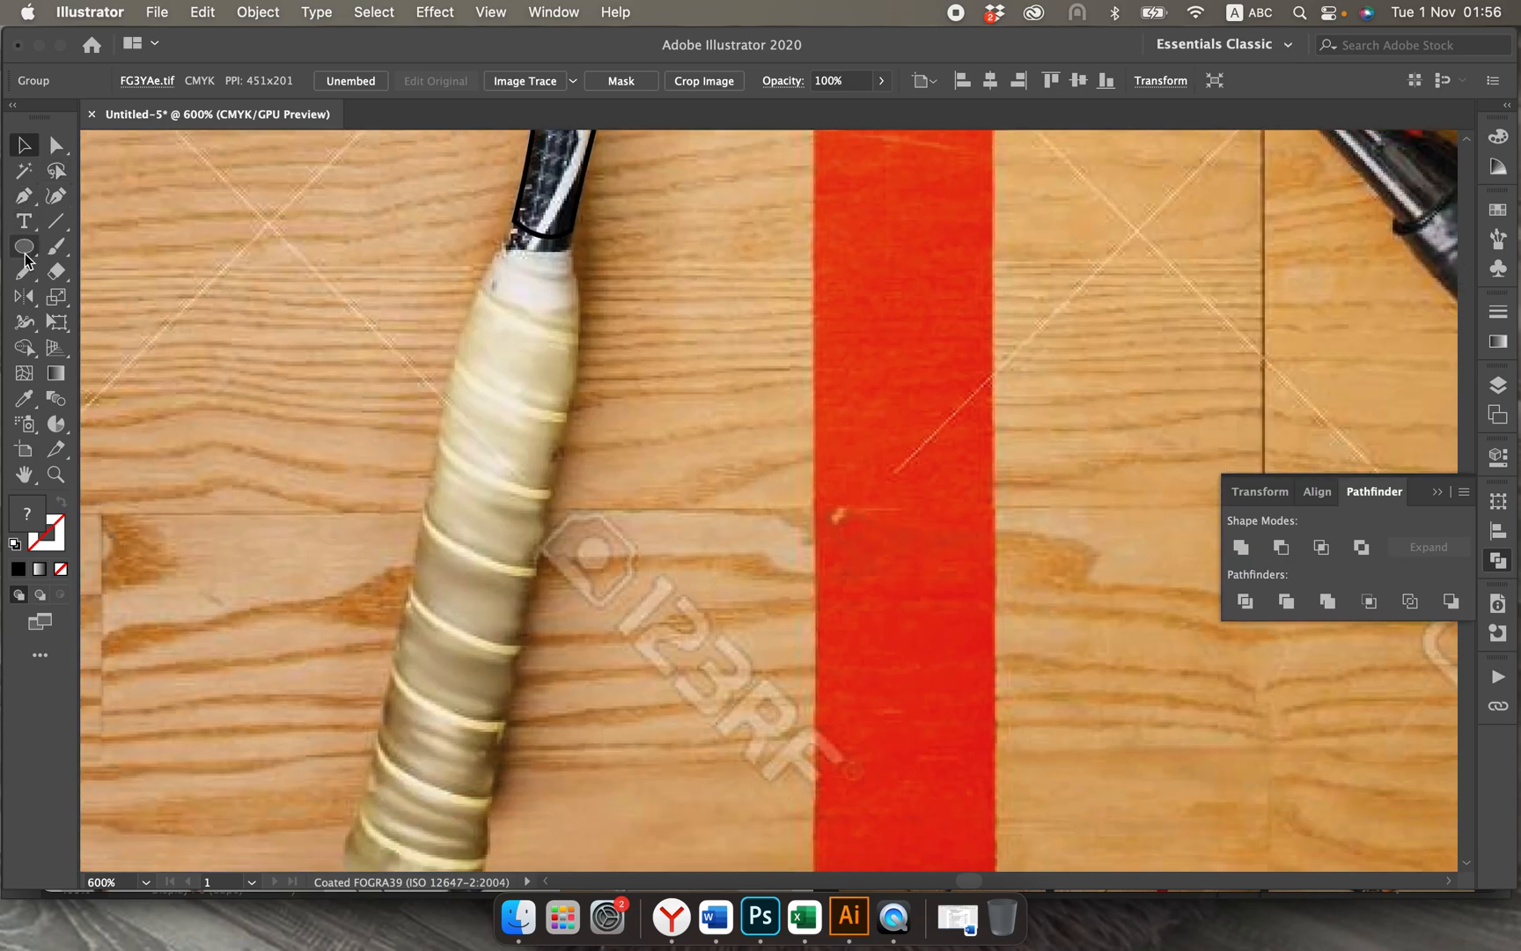
pyautogui.moveTo(26, 259); pyautogui.dragTo(88, 247)
pyautogui.moveTo(495, 215); pyautogui.dragTo(608, 838)
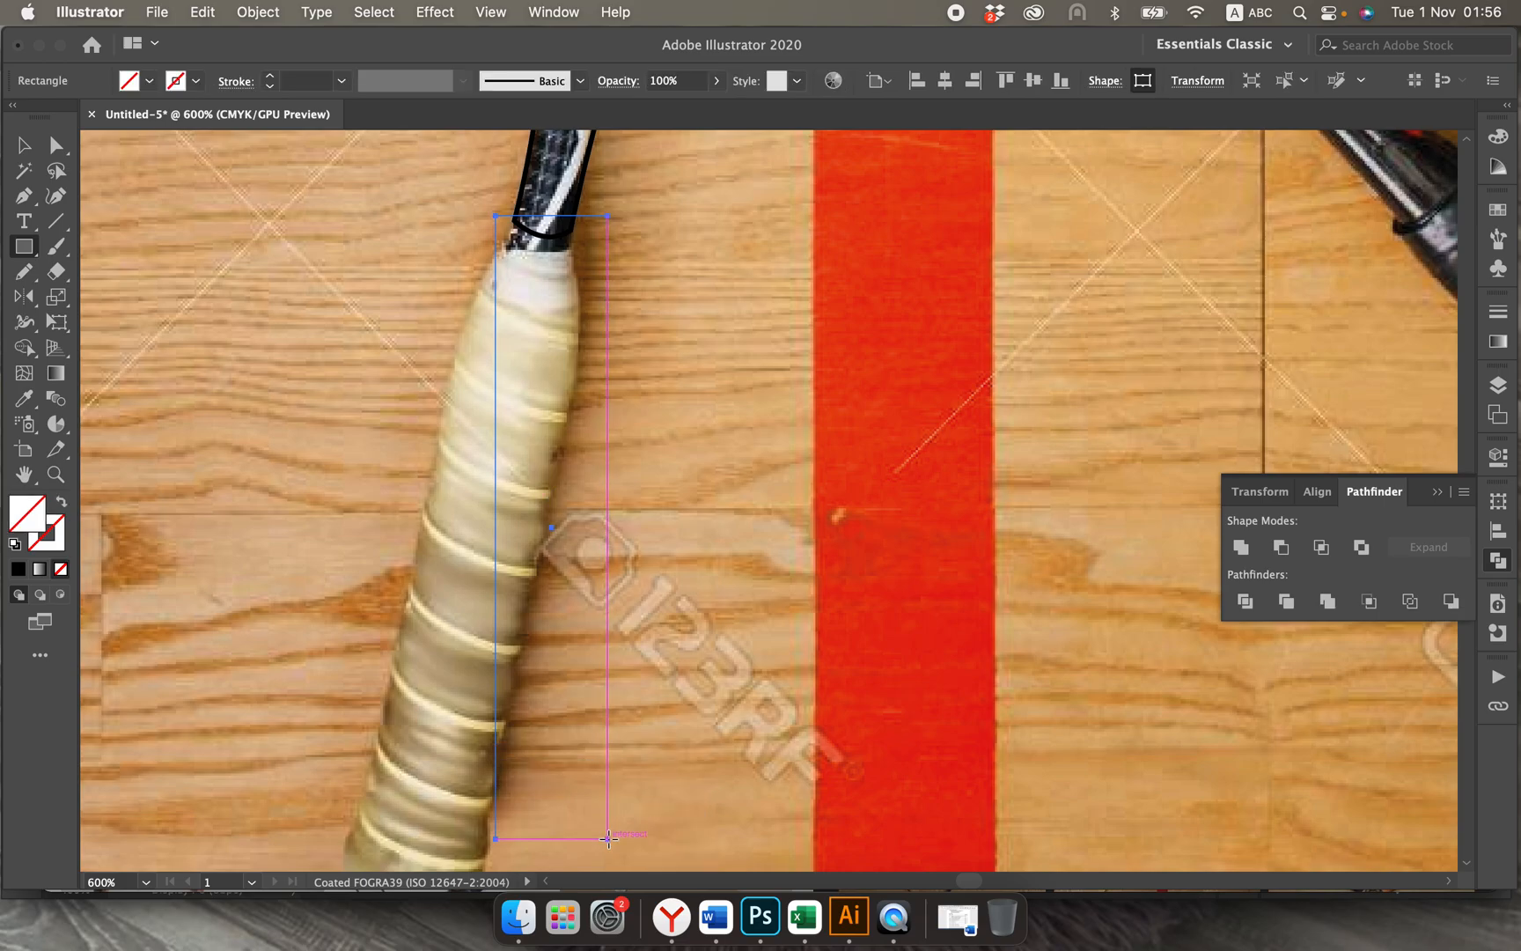
pyautogui.click(25, 145)
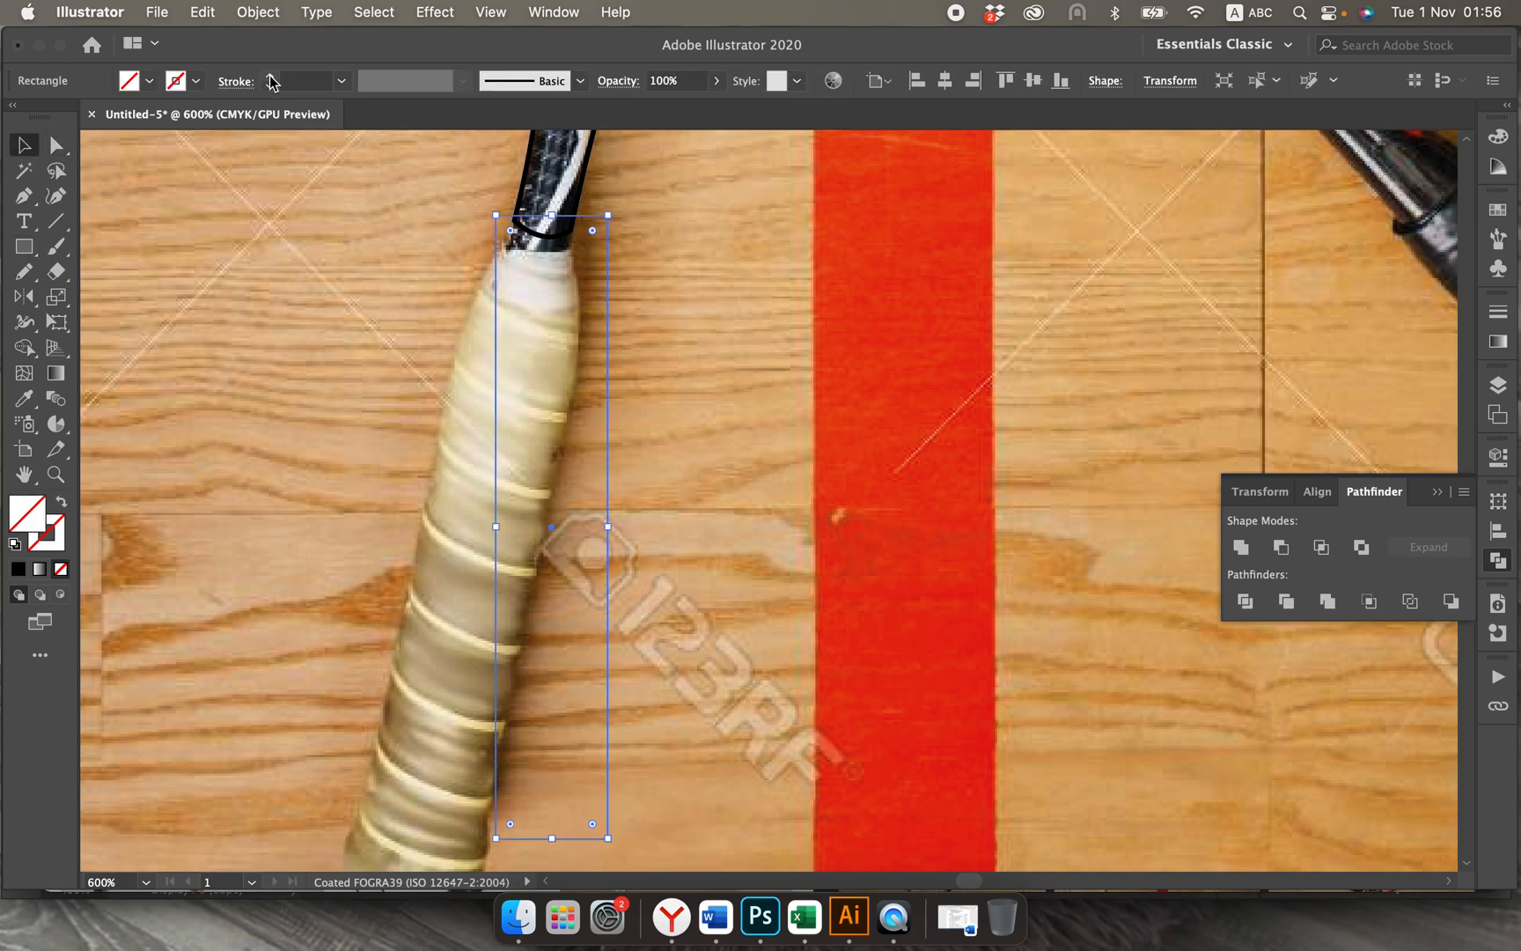
pyautogui.click(270, 76)
pyautogui.click(270, 76)
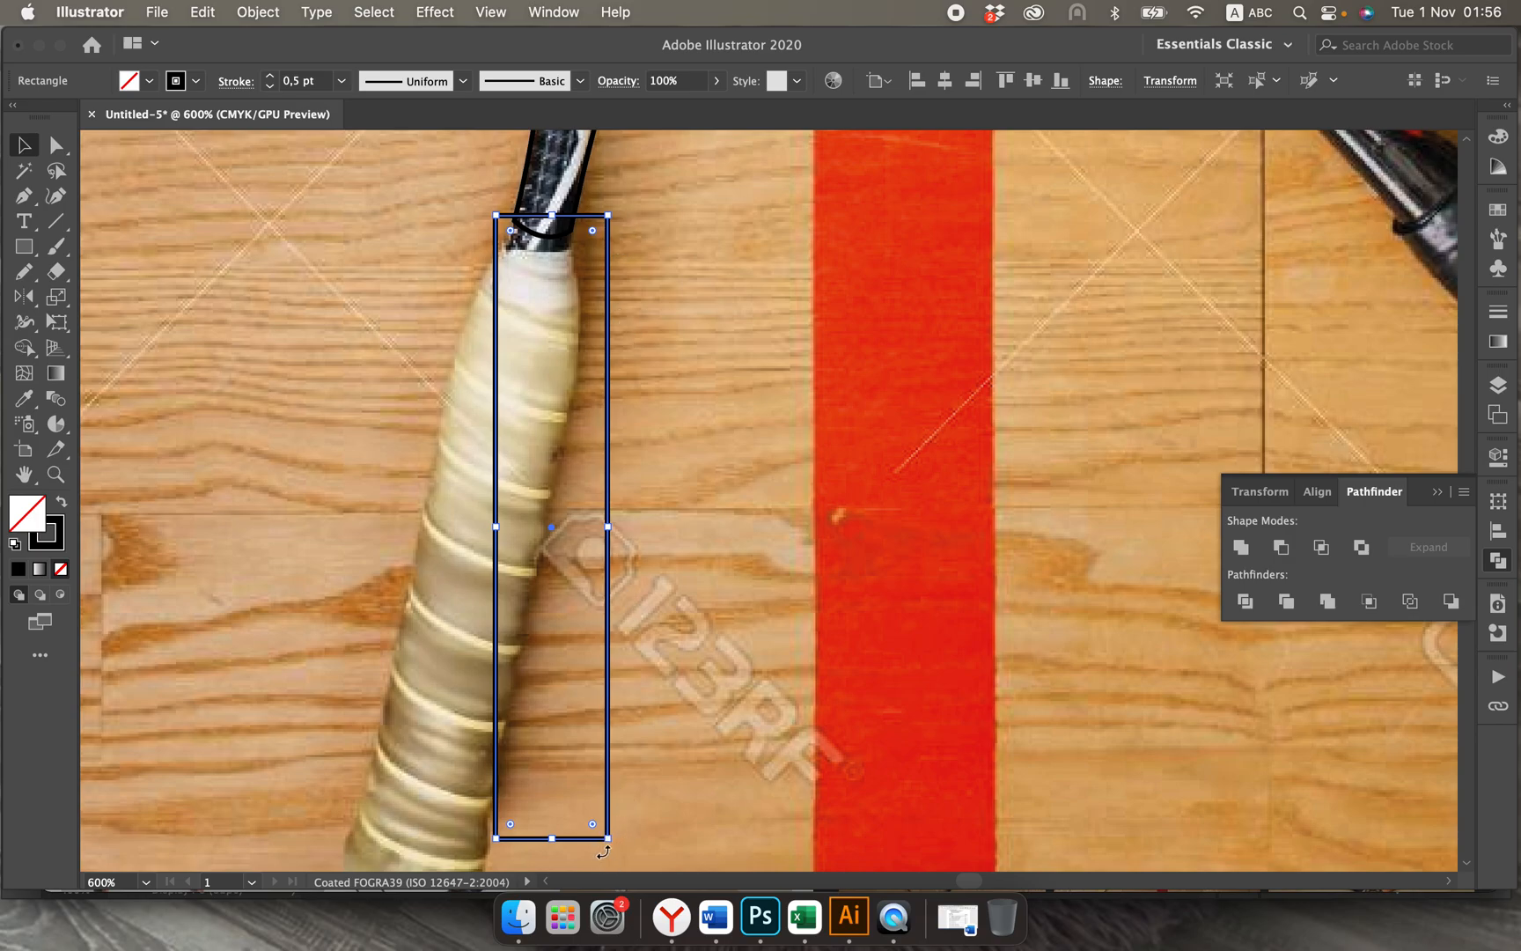
# Step: Rotate the grip rectangle to match the tilt of the handle and move it over the grip
pyautogui.moveTo(603, 852); pyautogui.dragTo(553, 845)
pyautogui.moveTo(589, 501); pyautogui.dragTo(546, 502)
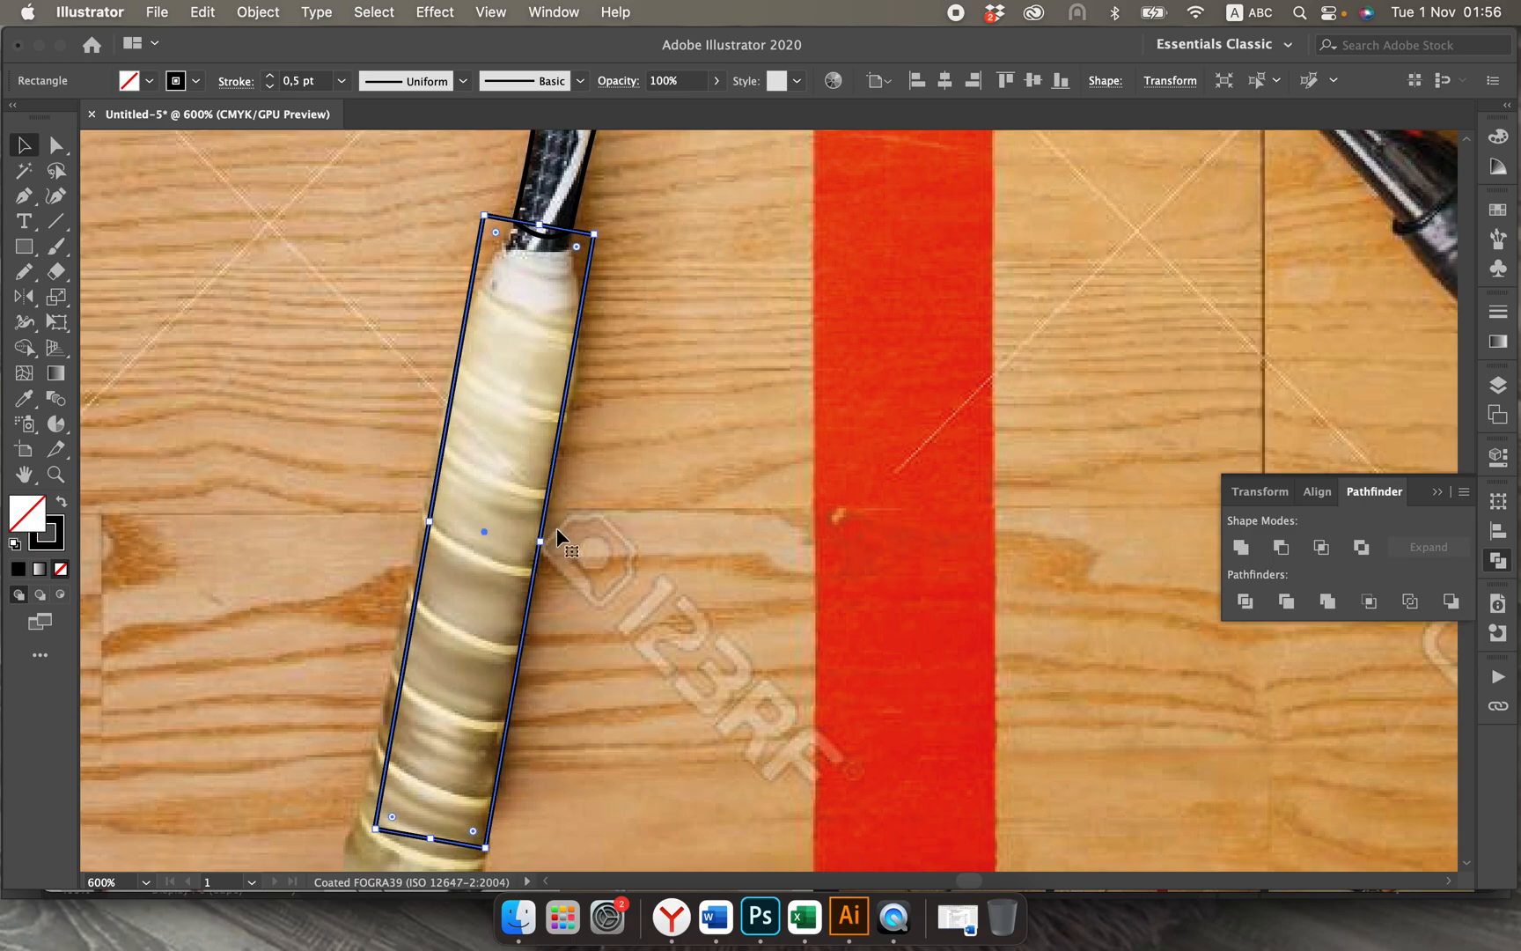
pyautogui.scroll(-3, 584, 645)
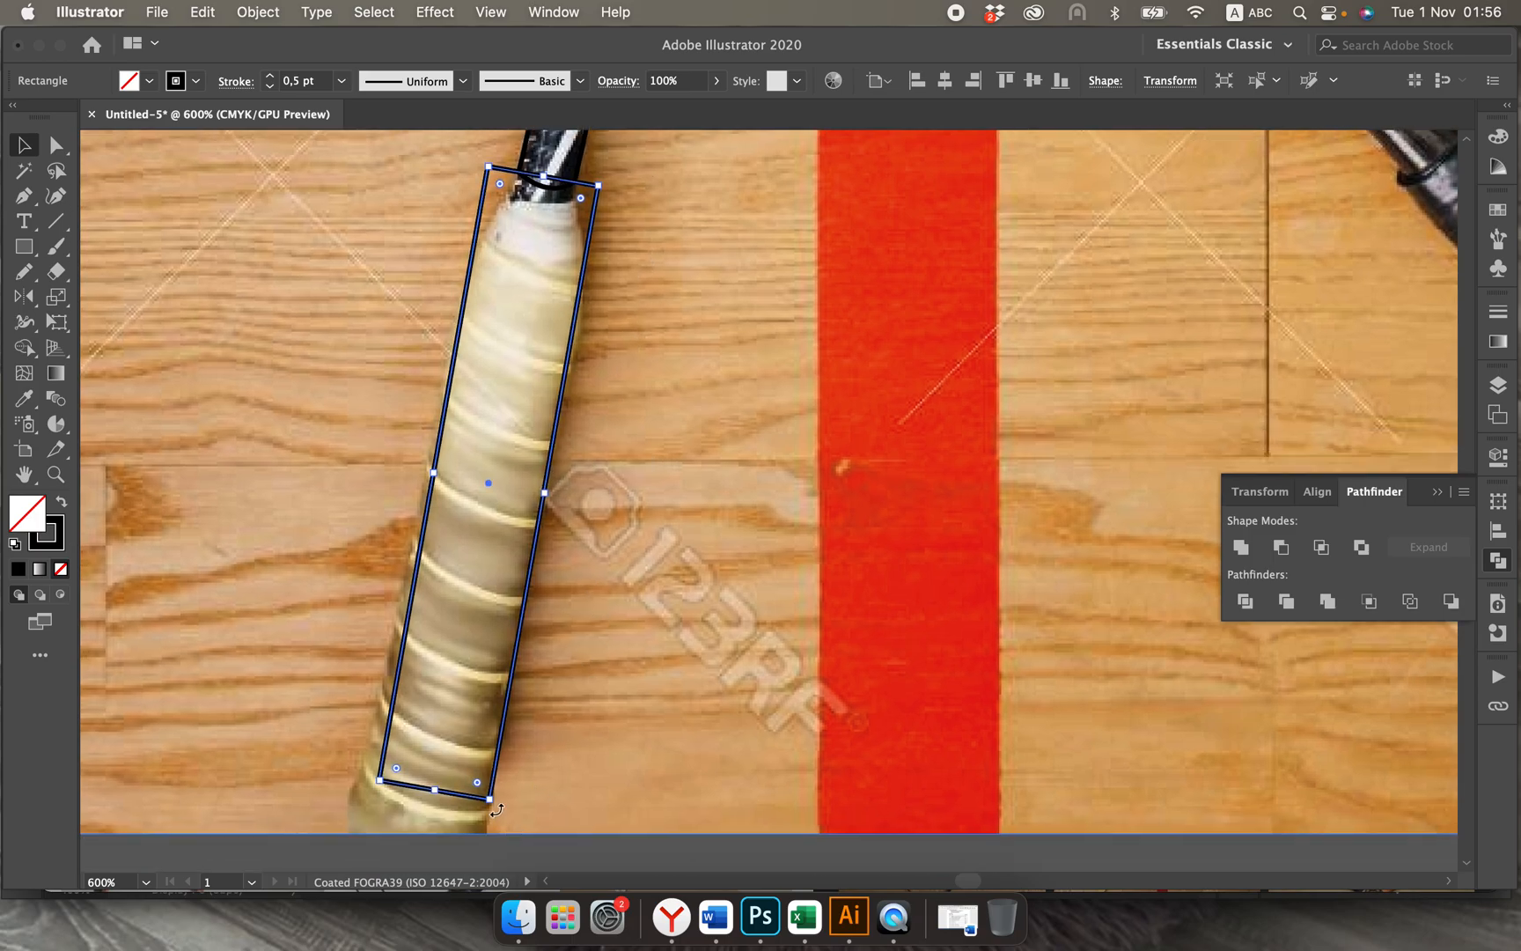
pyautogui.moveTo(497, 810); pyautogui.dragTo(483, 808)
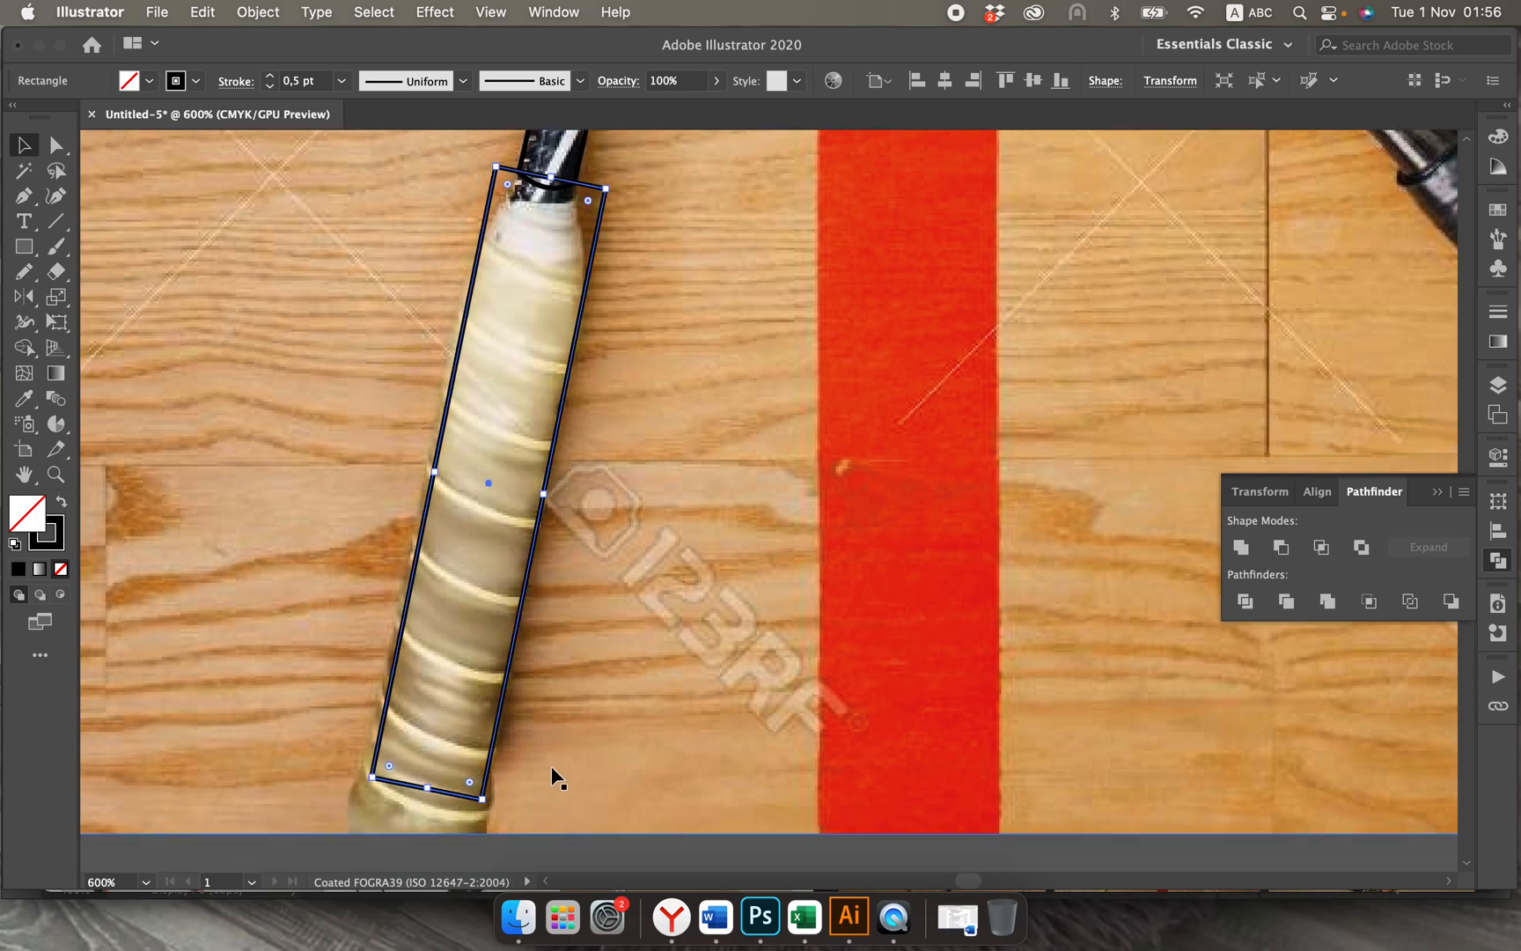
# Step: Narrow the upper end of the grip rectangle by moving its two corner anchors in to the shaft's edges
pyautogui.scroll(6, 552, 768)
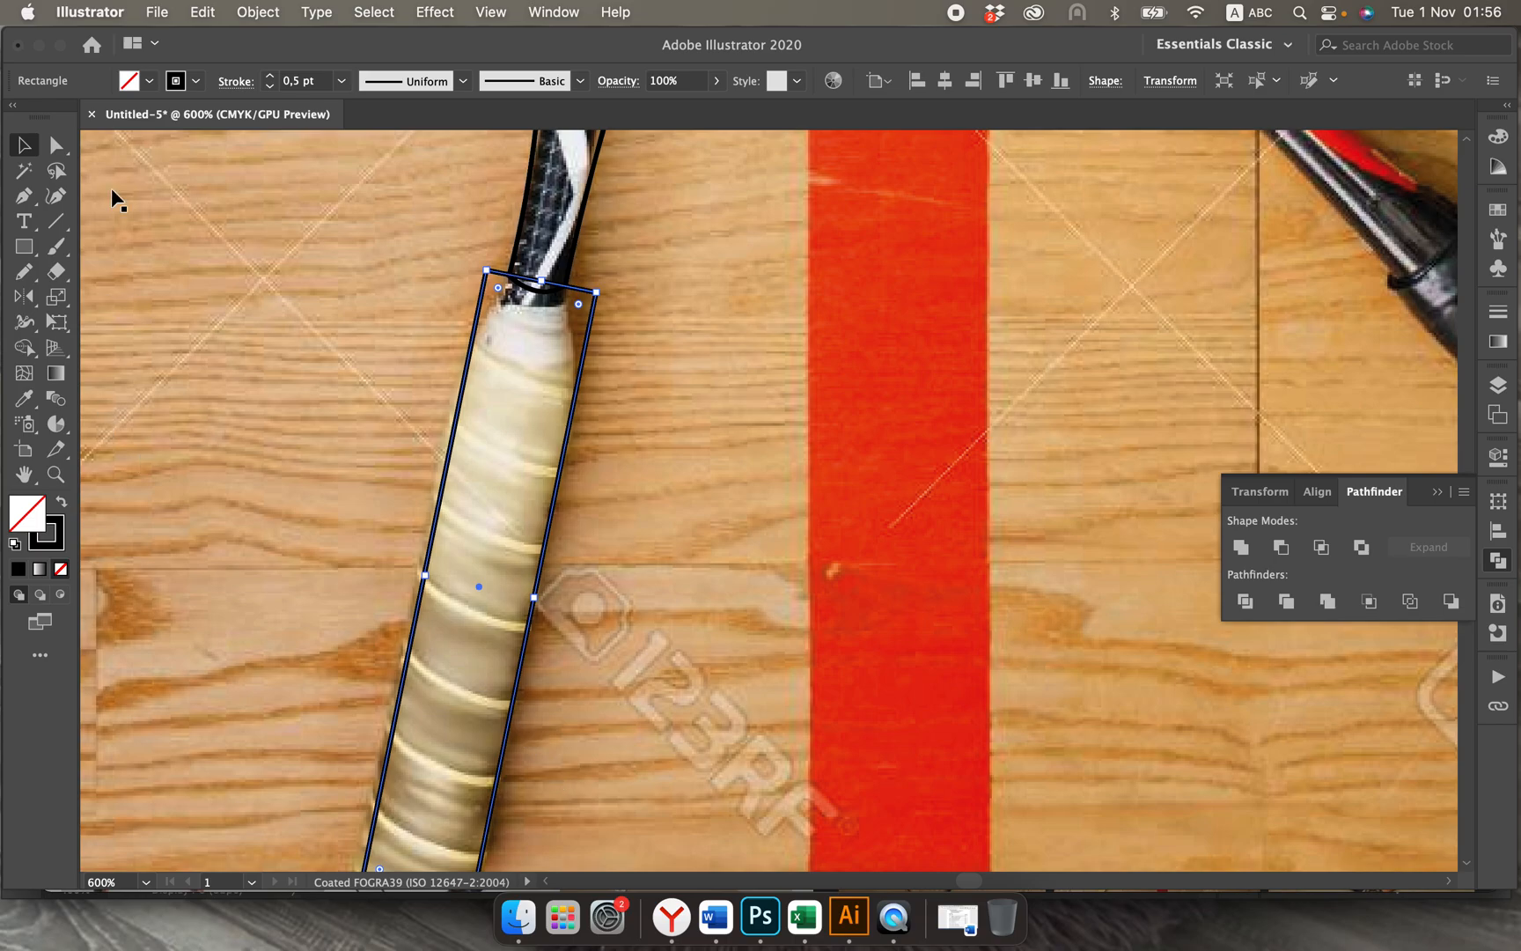
pyautogui.click(56, 144)
pyautogui.moveTo(487, 275); pyautogui.dragTo(509, 276)
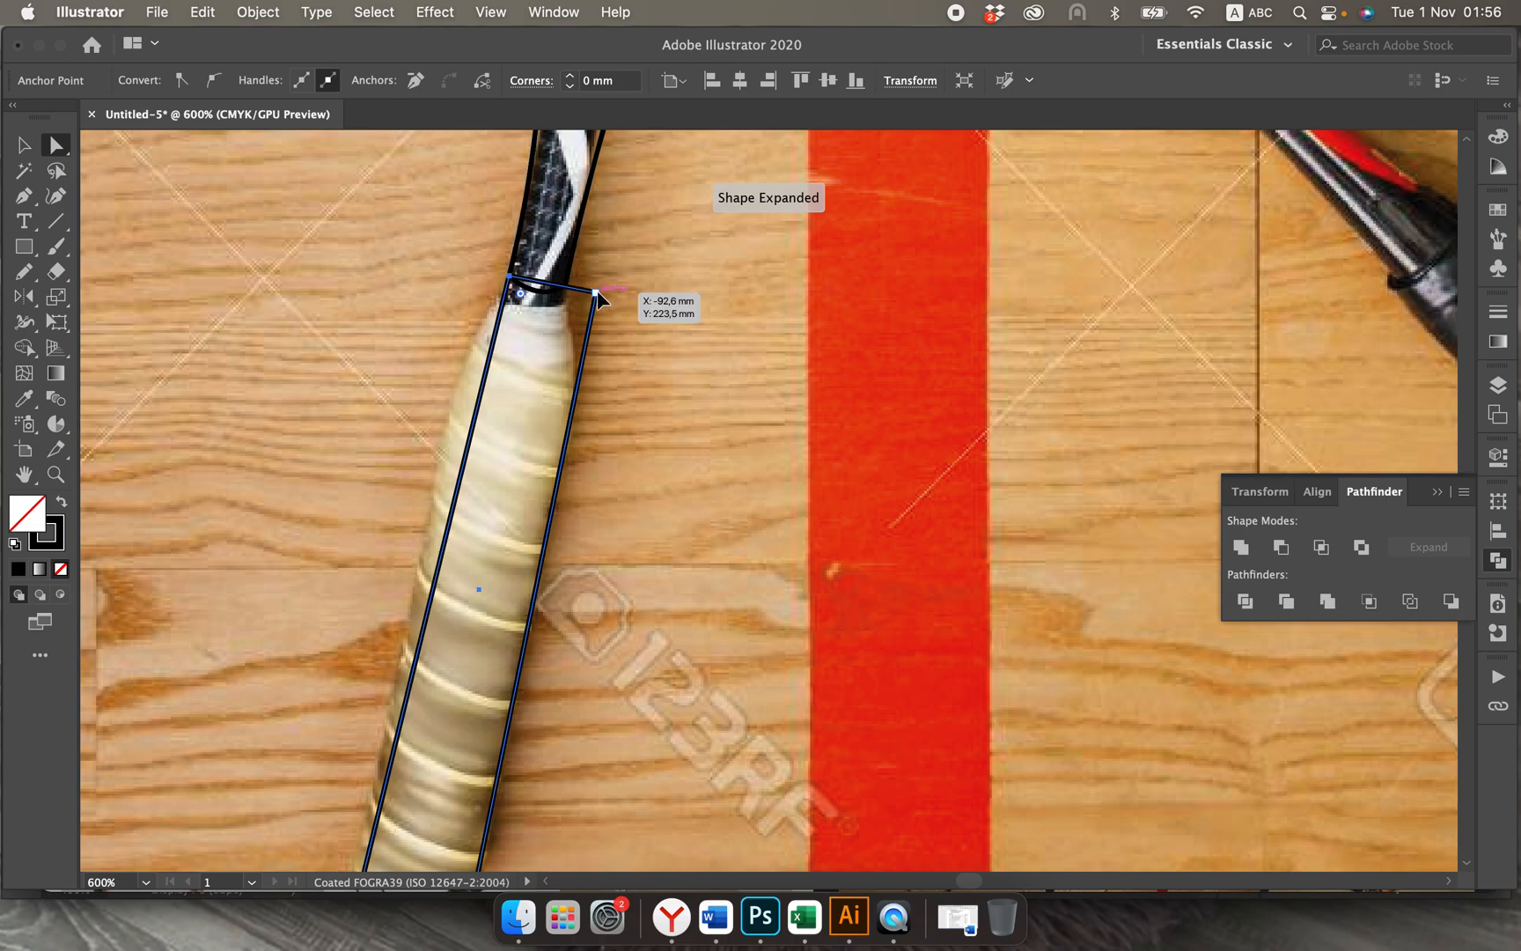
pyautogui.moveTo(597, 293); pyautogui.dragTo(569, 293)
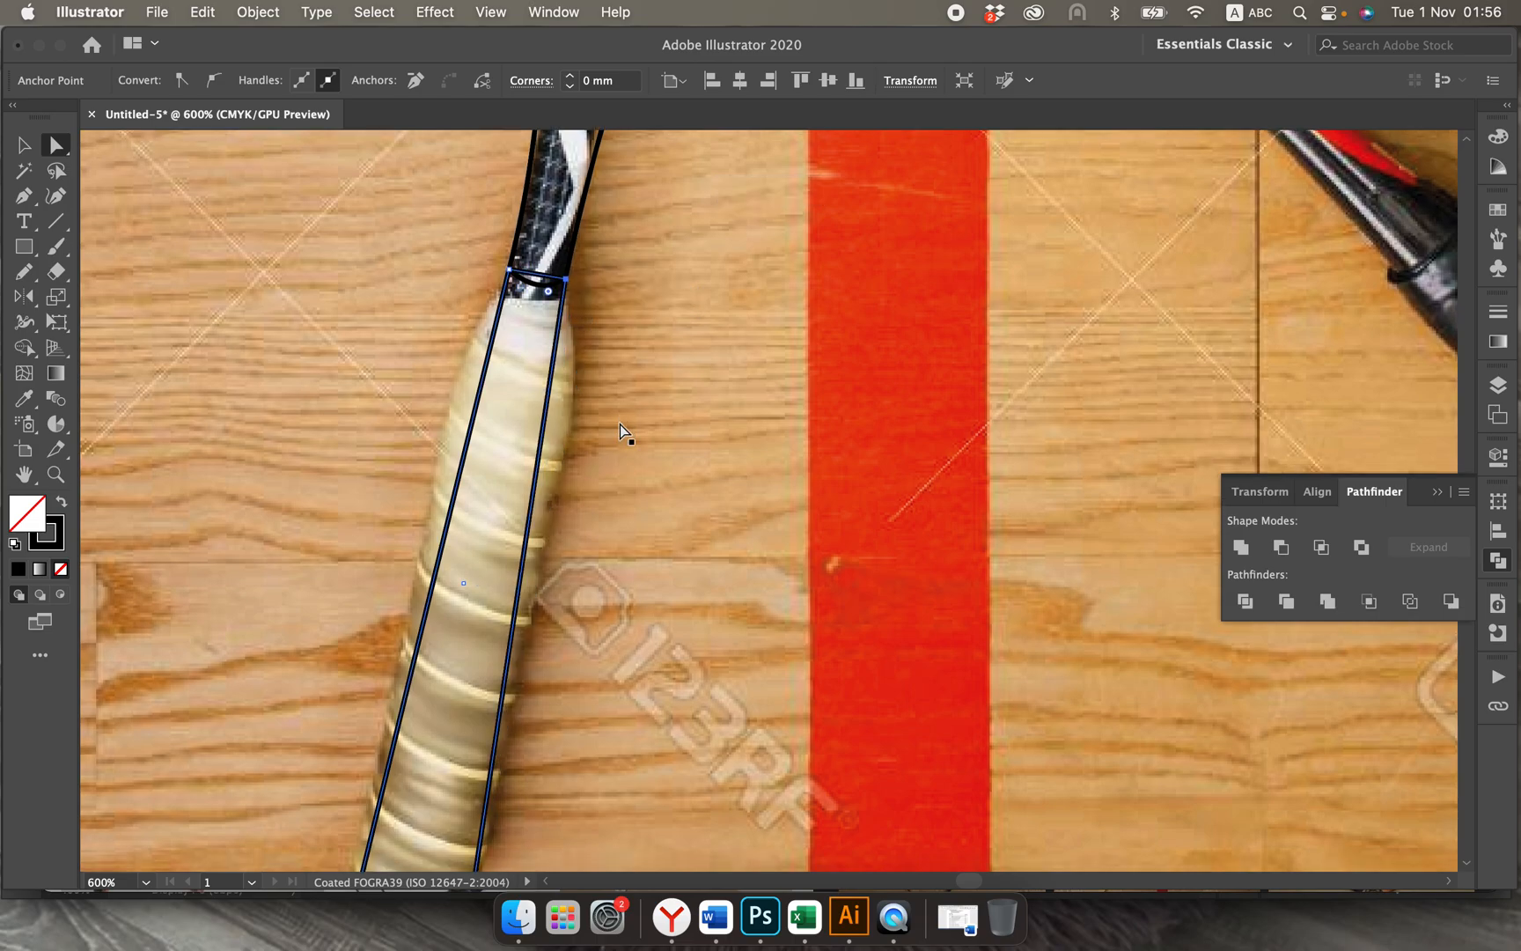
# Step: Add an anchor point midway along the grip shape's bottom edge and pull it down to bow the edge outward
pyautogui.scroll(-5, 618, 424)
pyautogui.scroll(-3, 619, 425)
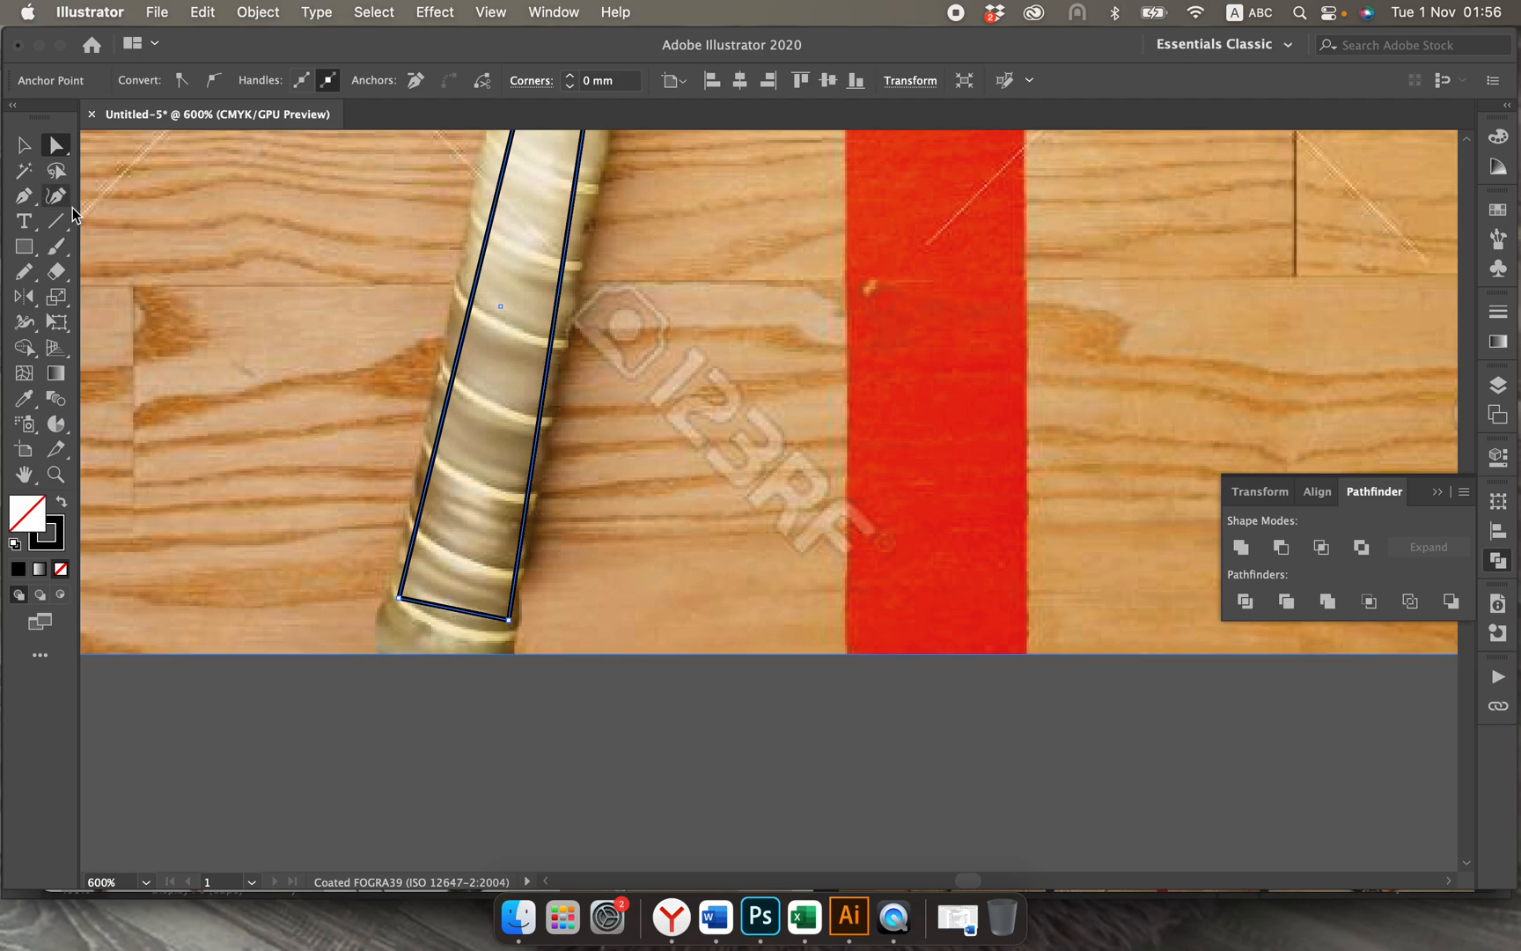
pyautogui.moveTo(23, 195); pyautogui.dragTo(114, 218)
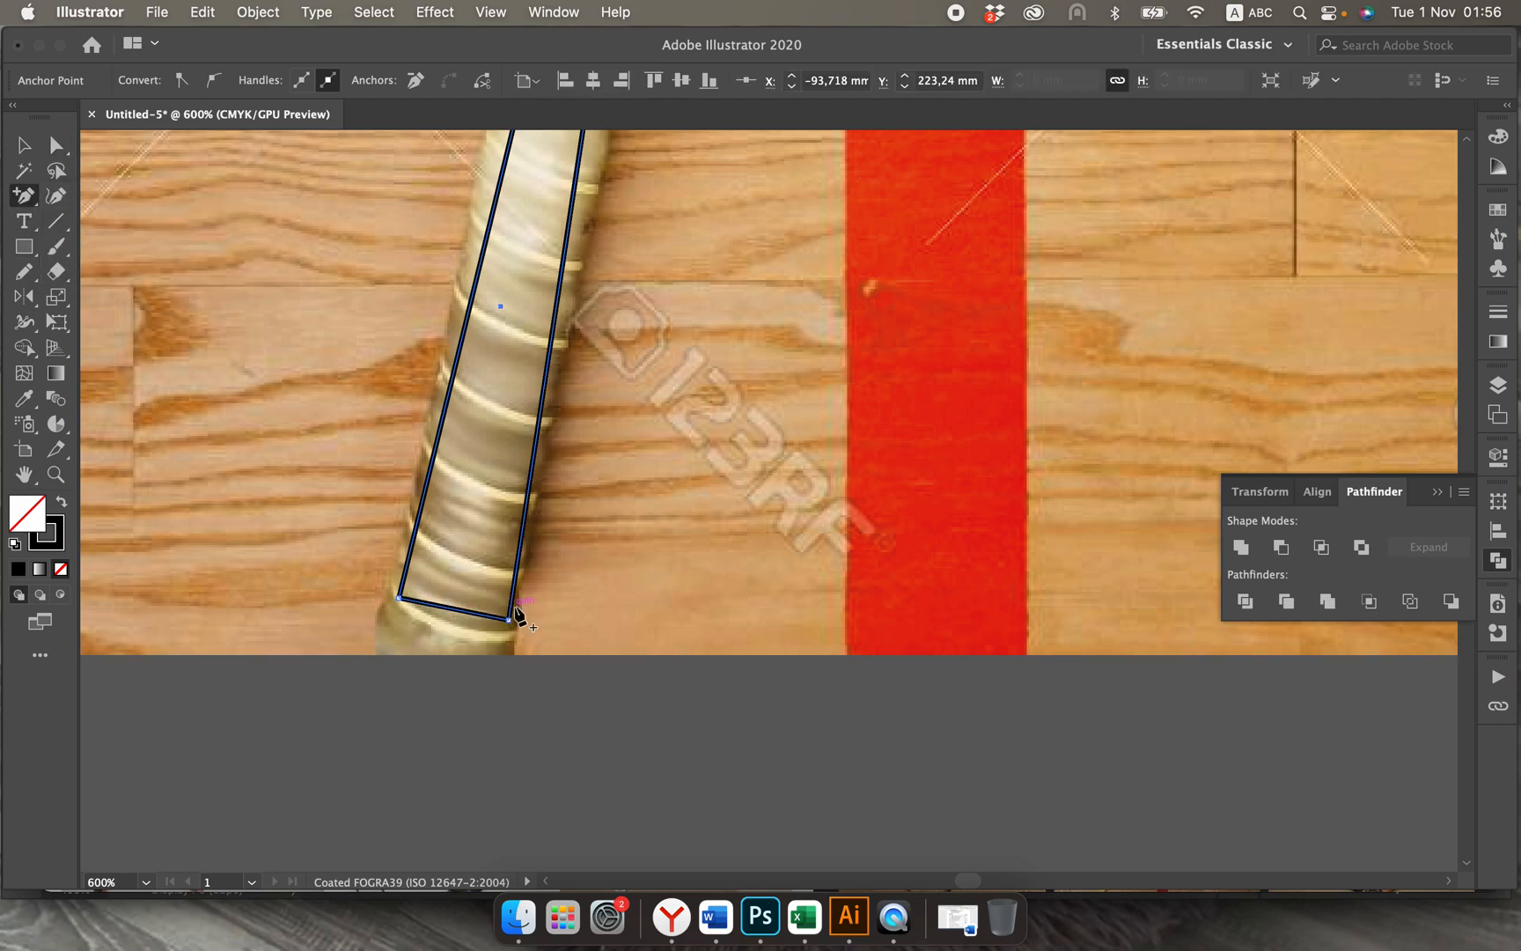
pyautogui.click(451, 608)
pyautogui.click(55, 145)
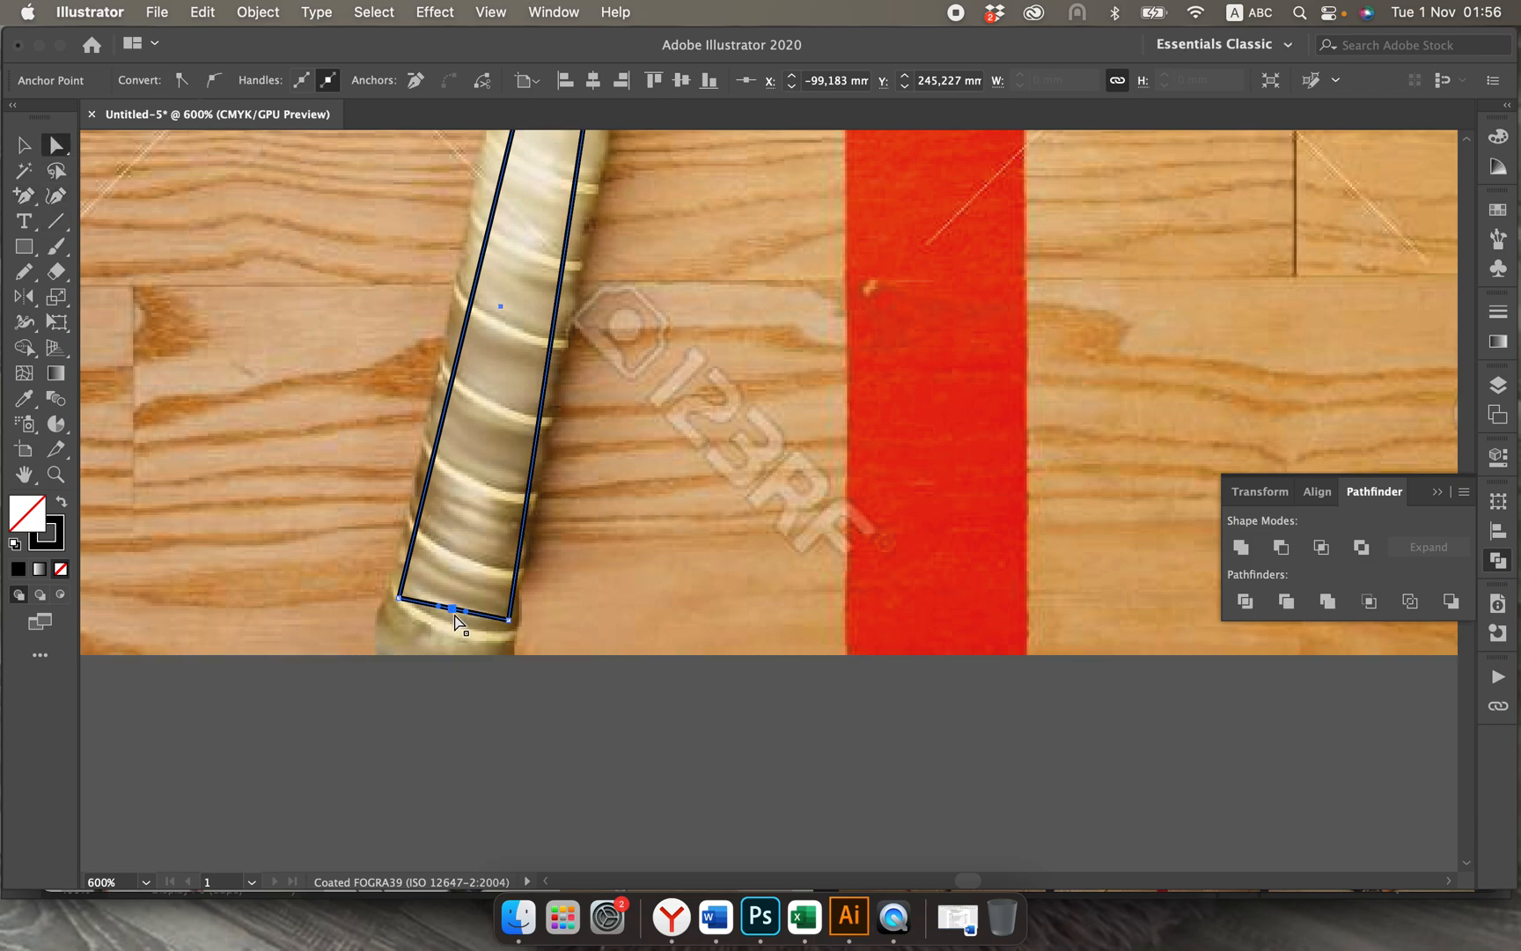
pyautogui.moveTo(451, 608); pyautogui.dragTo(448, 621)
pyautogui.click(475, 624)
pyautogui.click(421, 614)
pyautogui.click(480, 624)
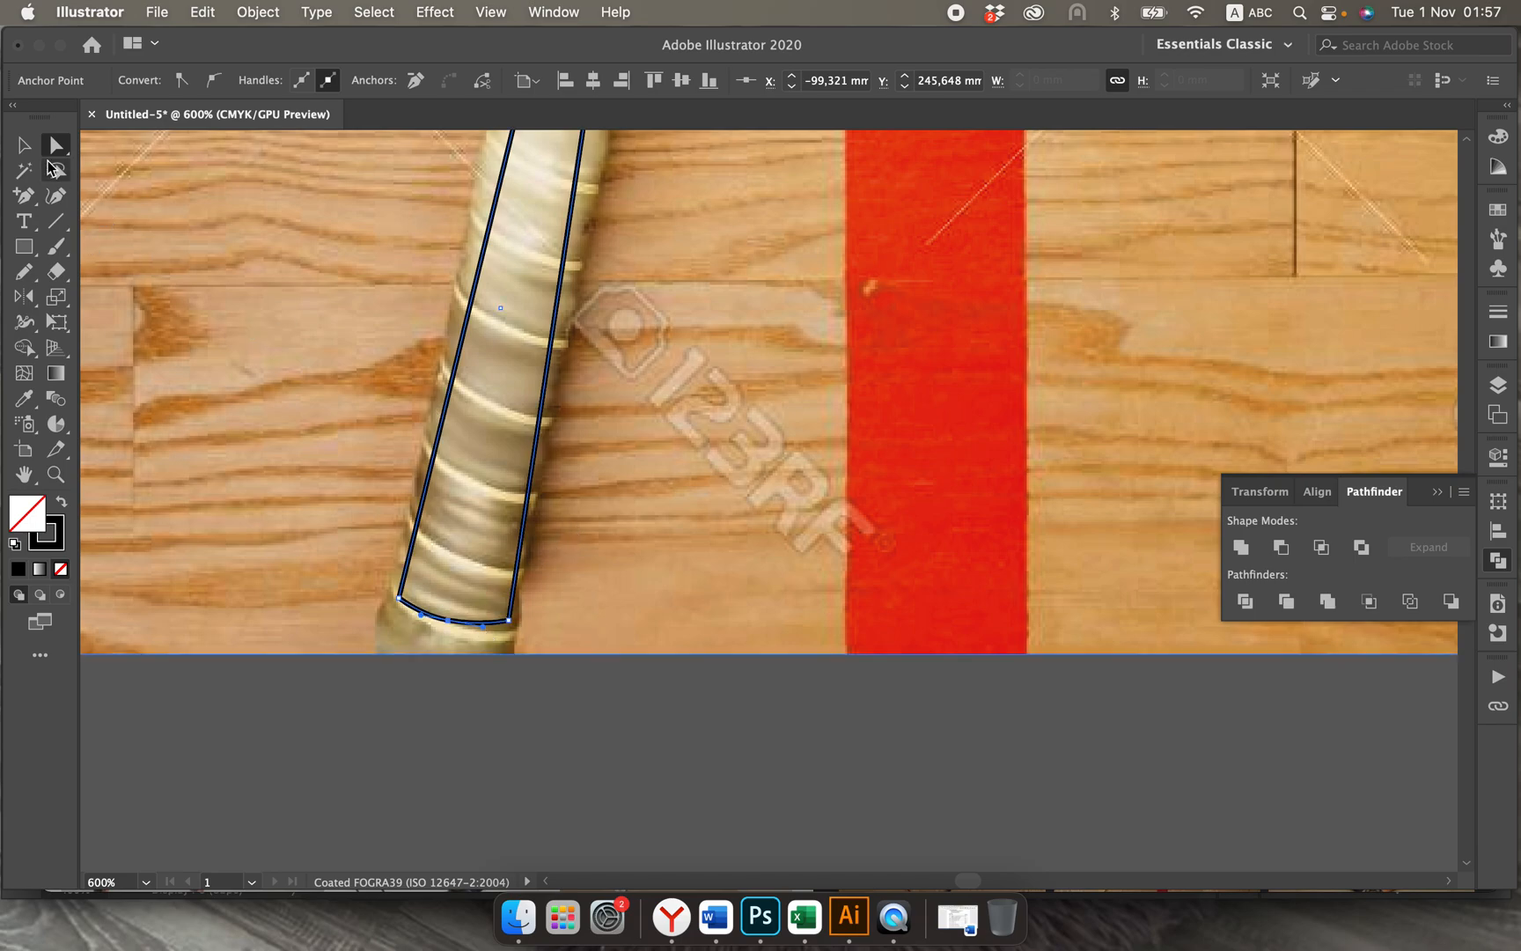
# Step: Deselect the grip shape and delete the racket reference photo behind the traced lines
pyautogui.press('v')
pyautogui.press('super+minus')
pyautogui.press('super+minus')
pyautogui.press('super+minus')
pyautogui.press('super+minus')
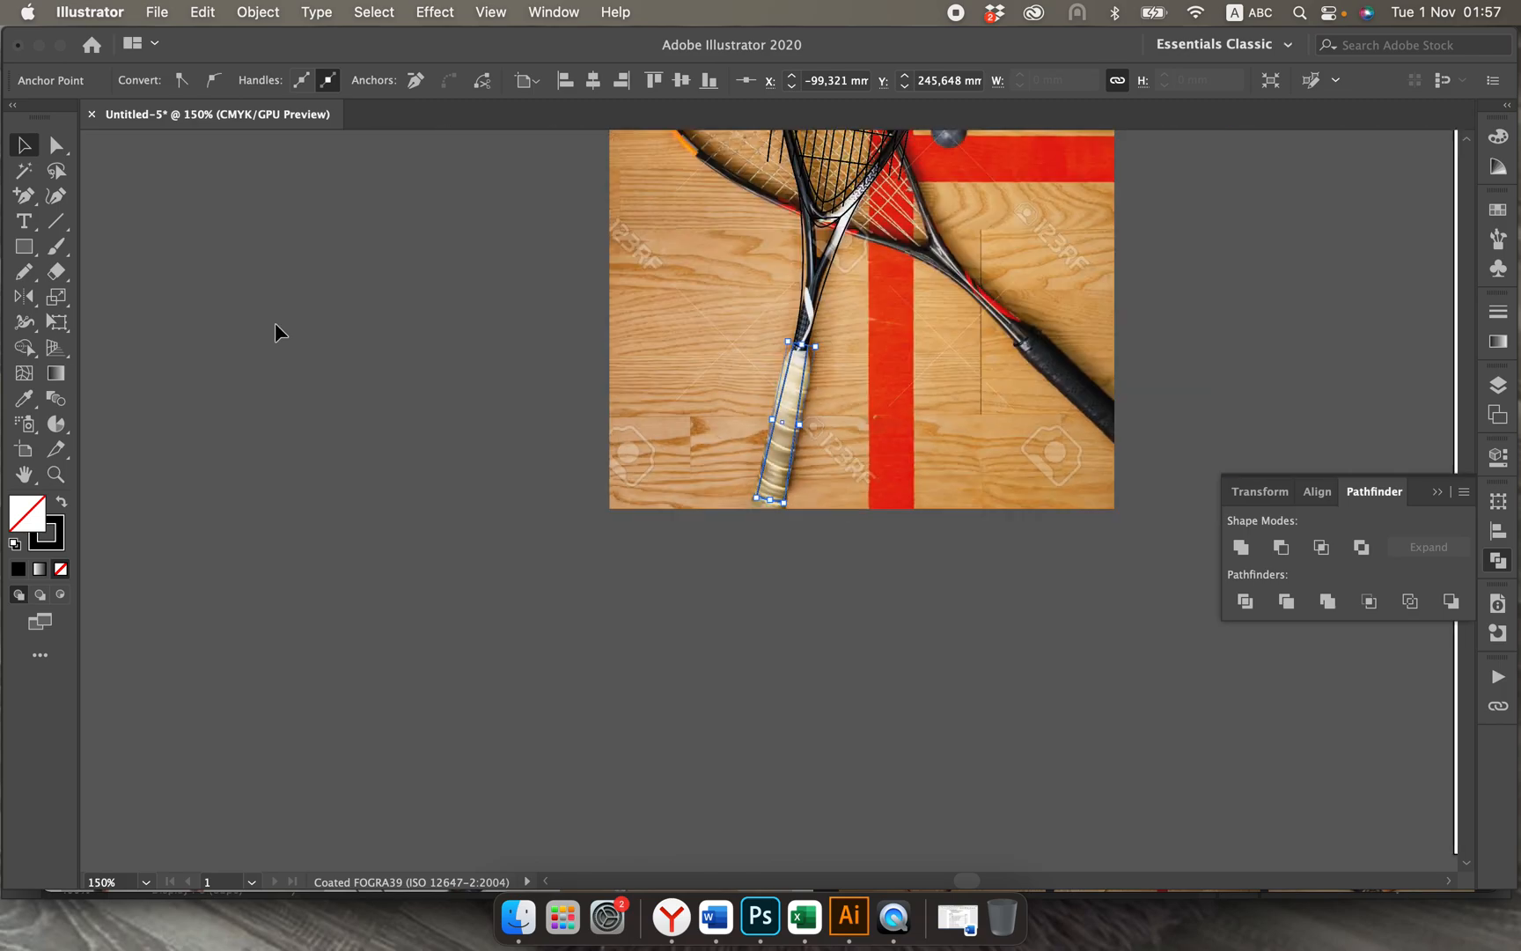
pyautogui.scroll(10, 276, 326)
pyautogui.click(482, 273)
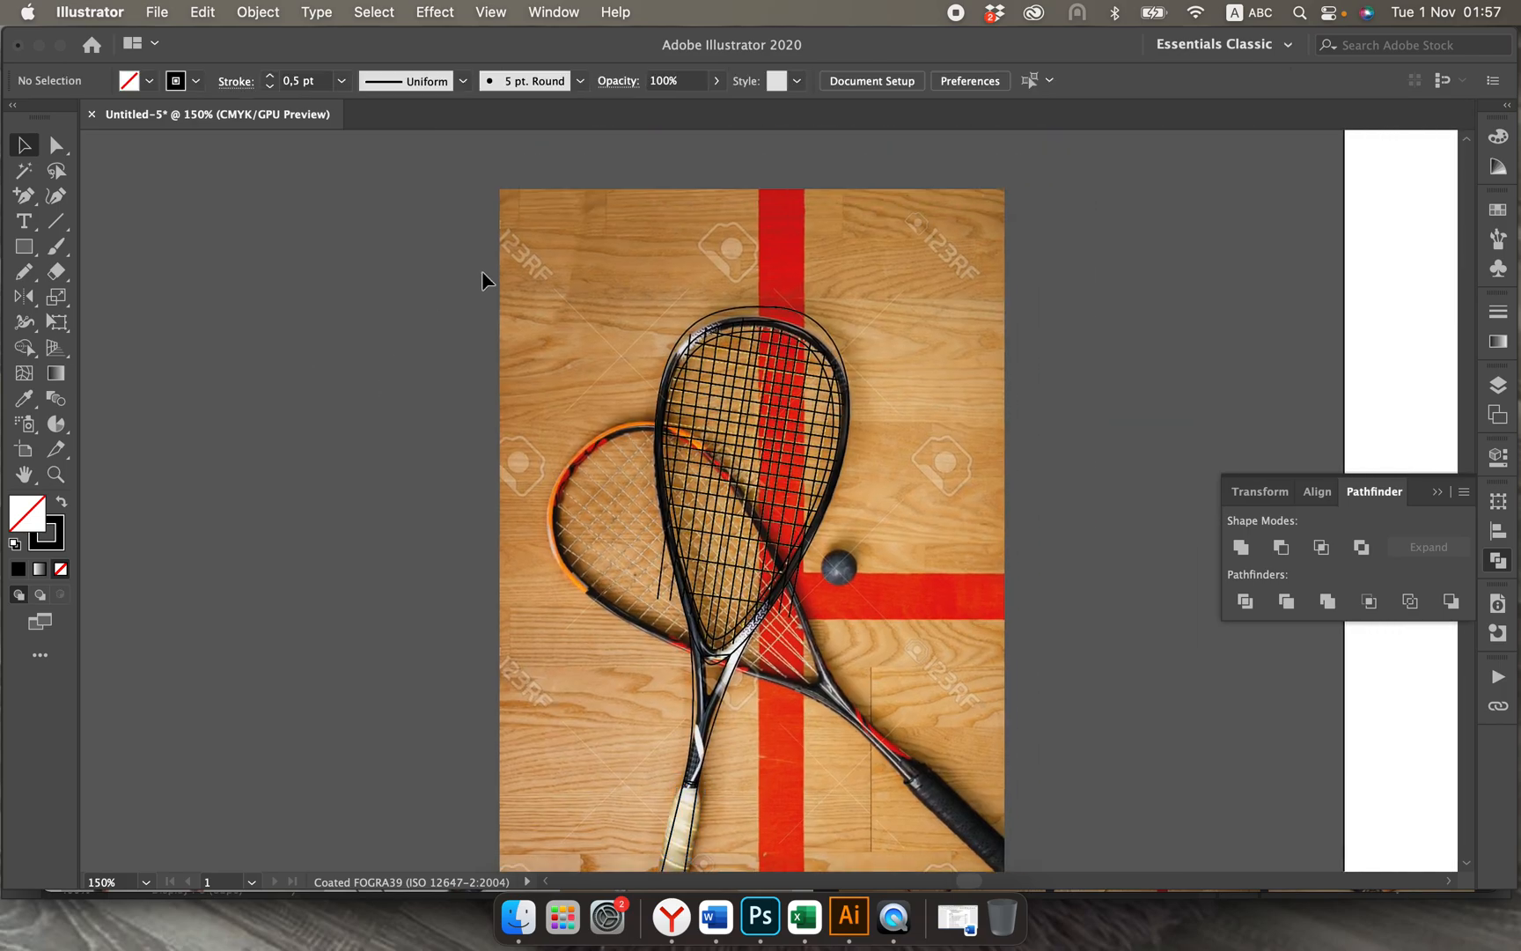
pyautogui.click(518, 268)
pyautogui.press('Delete')
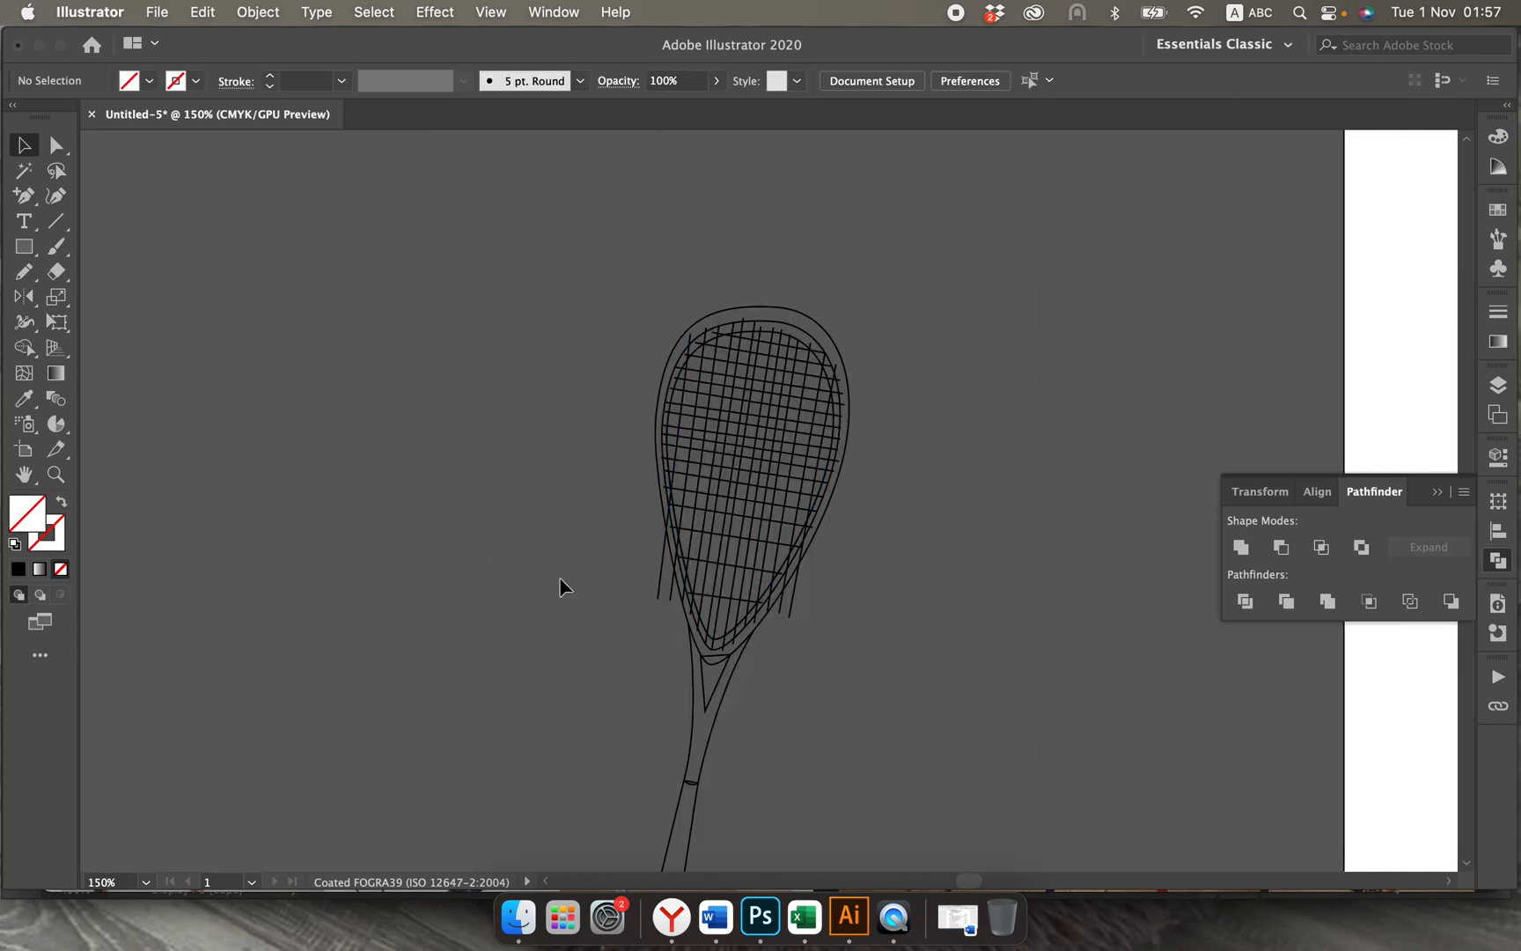
# Step: Select the head frame outlines, throat, shaft and grip together, move them to the right of the strings, and deselect them
pyautogui.hscroll(4, 594, 568)
pyautogui.scroll(-2, 594, 568)
pyautogui.hscroll(1, 595, 569)
pyautogui.scroll(-1, 594, 570)
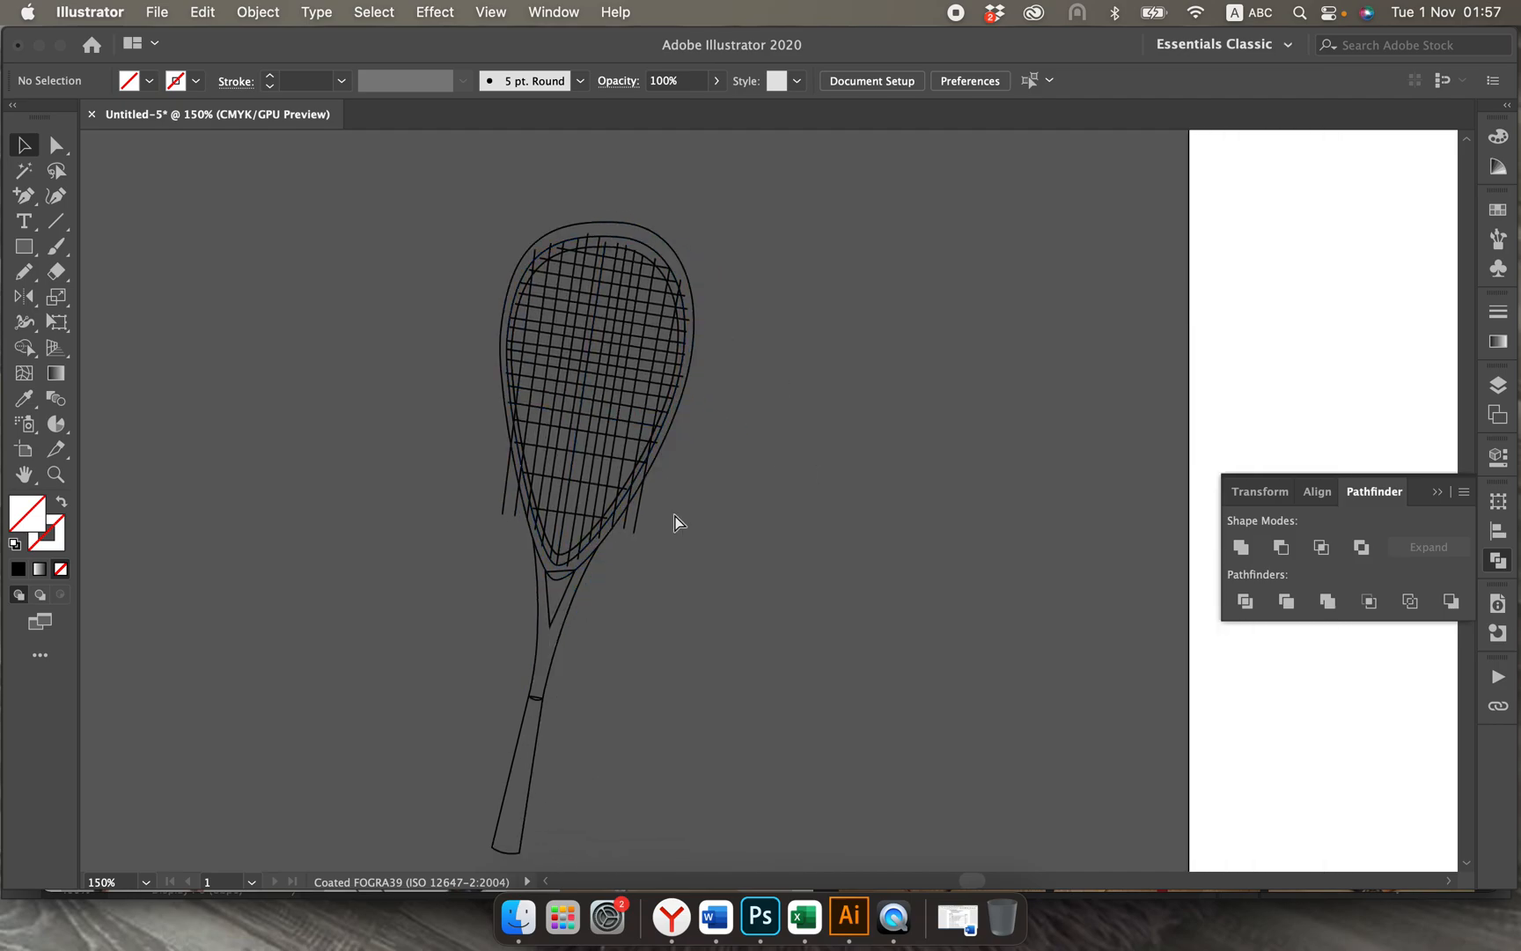
pyautogui.press('super+equal')
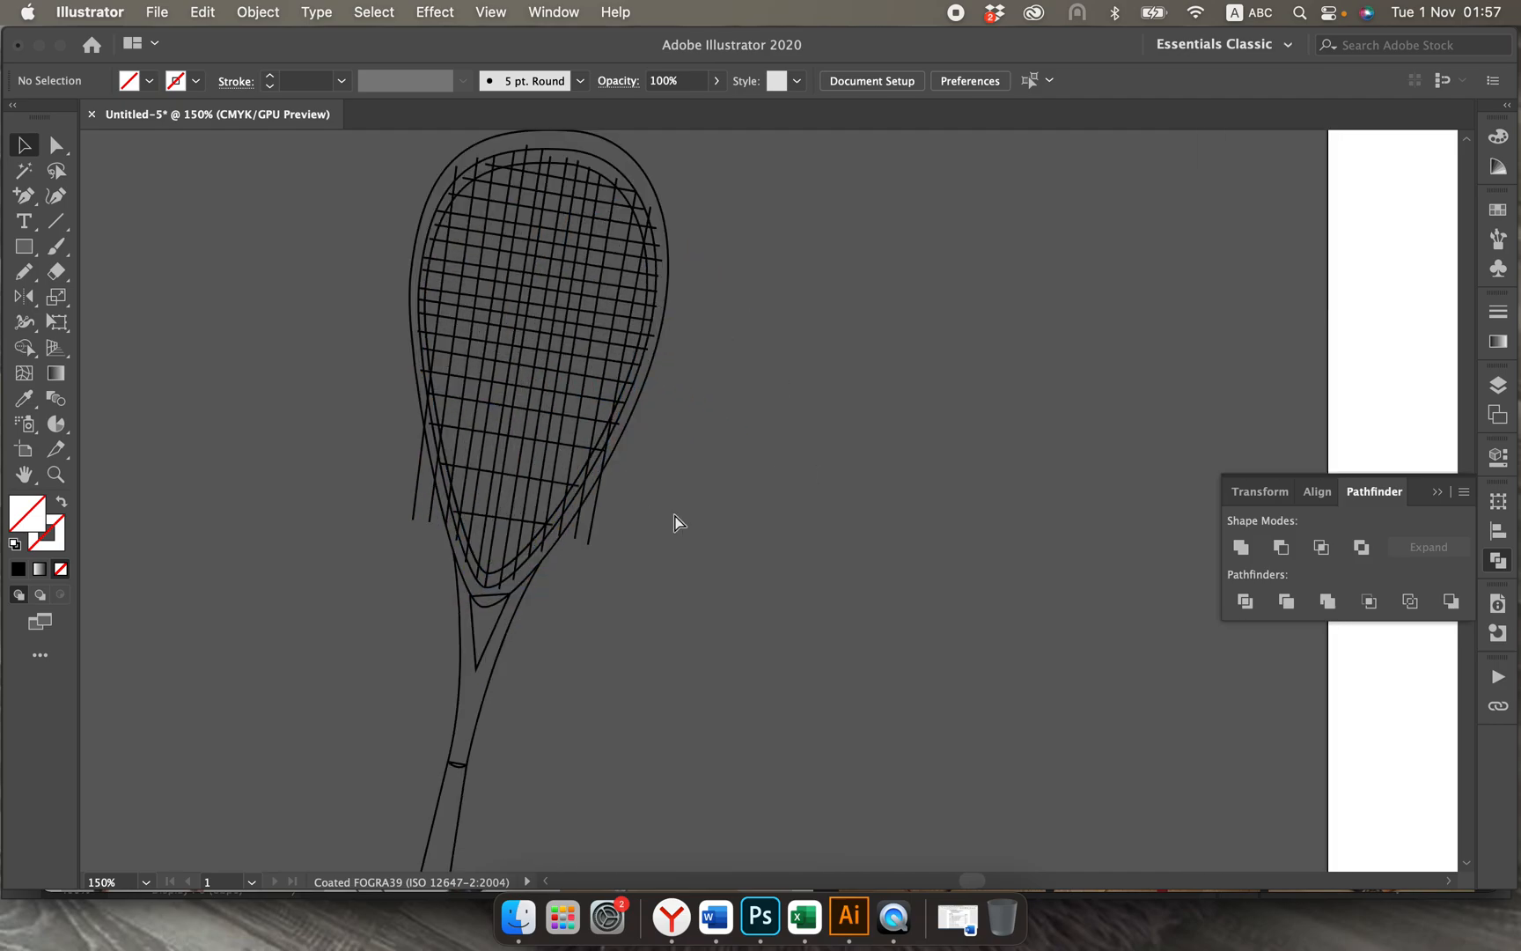
pyautogui.press('super+minus')
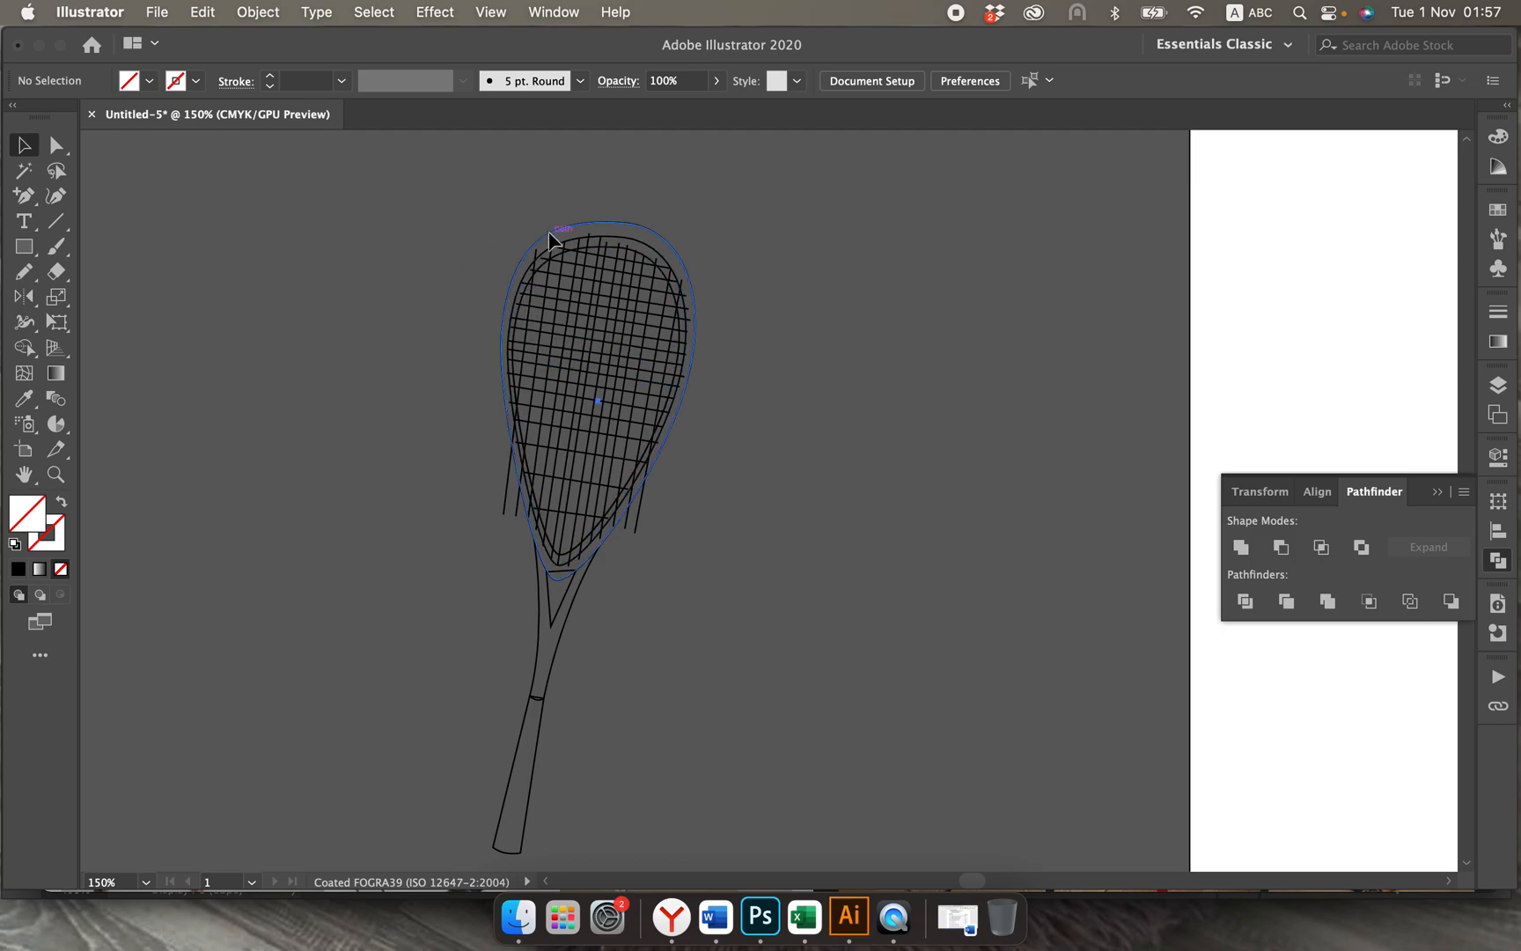
pyautogui.click(554, 248)
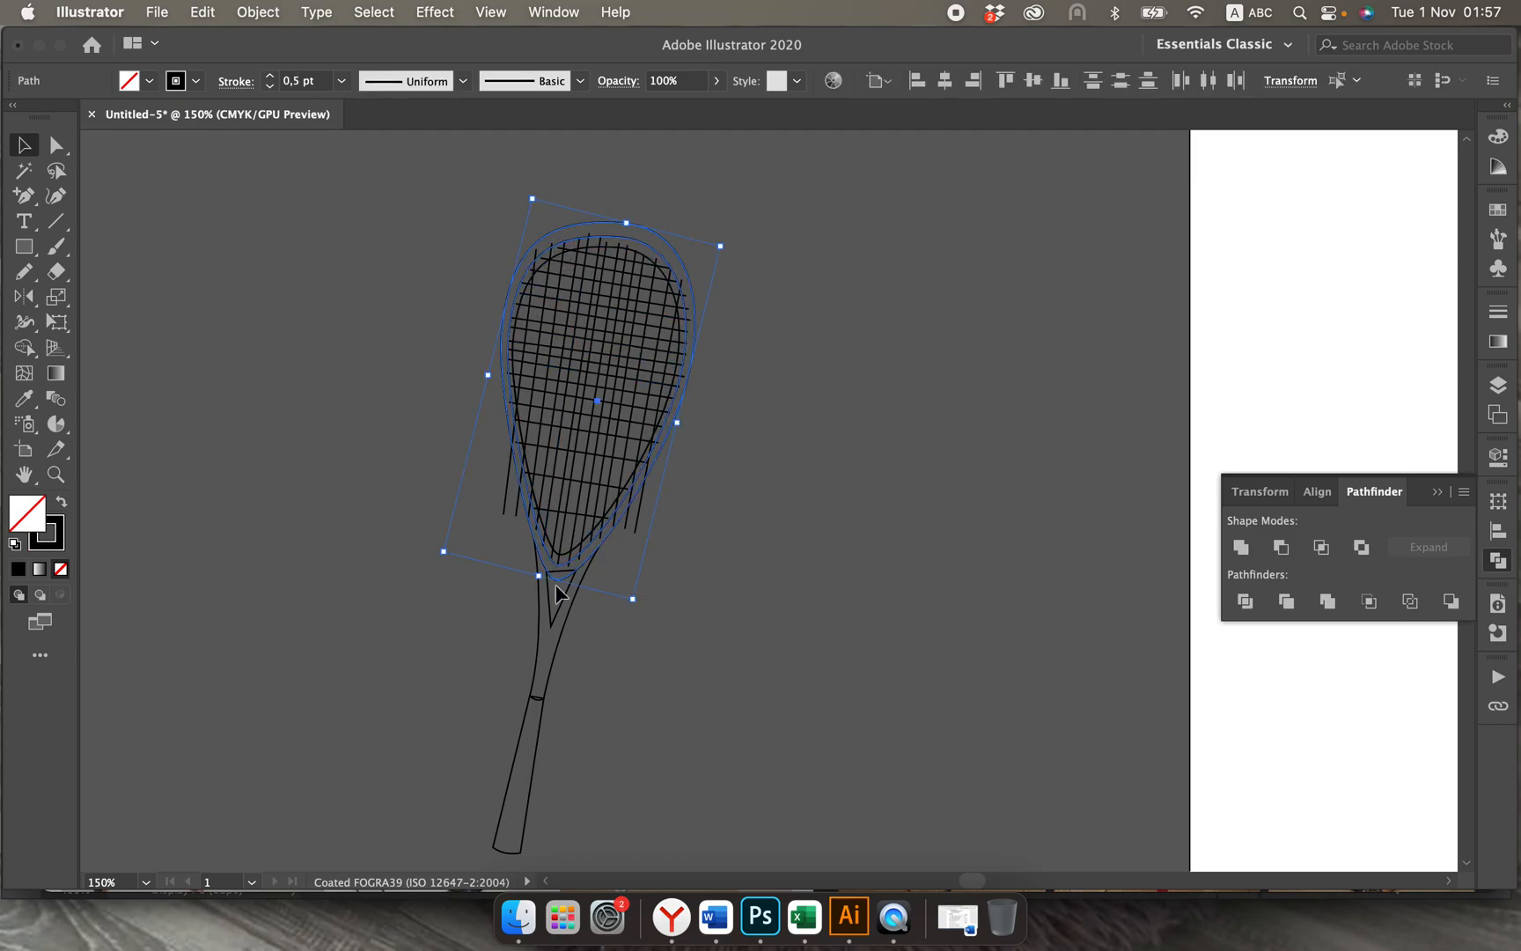
pyautogui.click(543, 623)
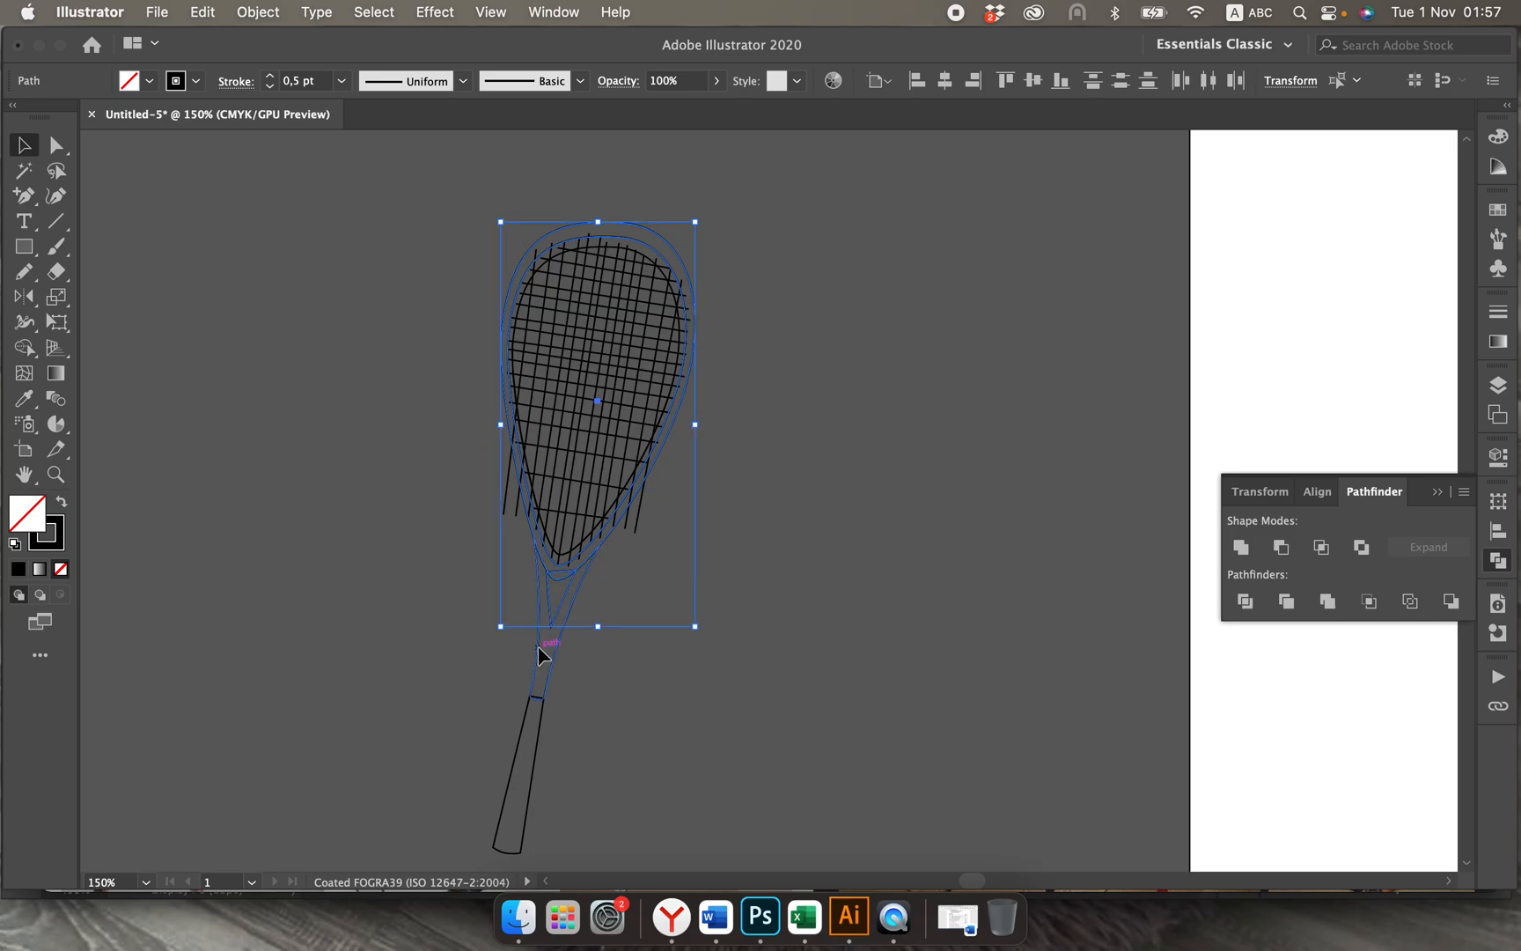
pyautogui.keyDown('shift'); pyautogui.click(538, 653); pyautogui.keyUp('shift')
pyautogui.keyDown('shift'); pyautogui.click(521, 751); pyautogui.keyUp('shift')
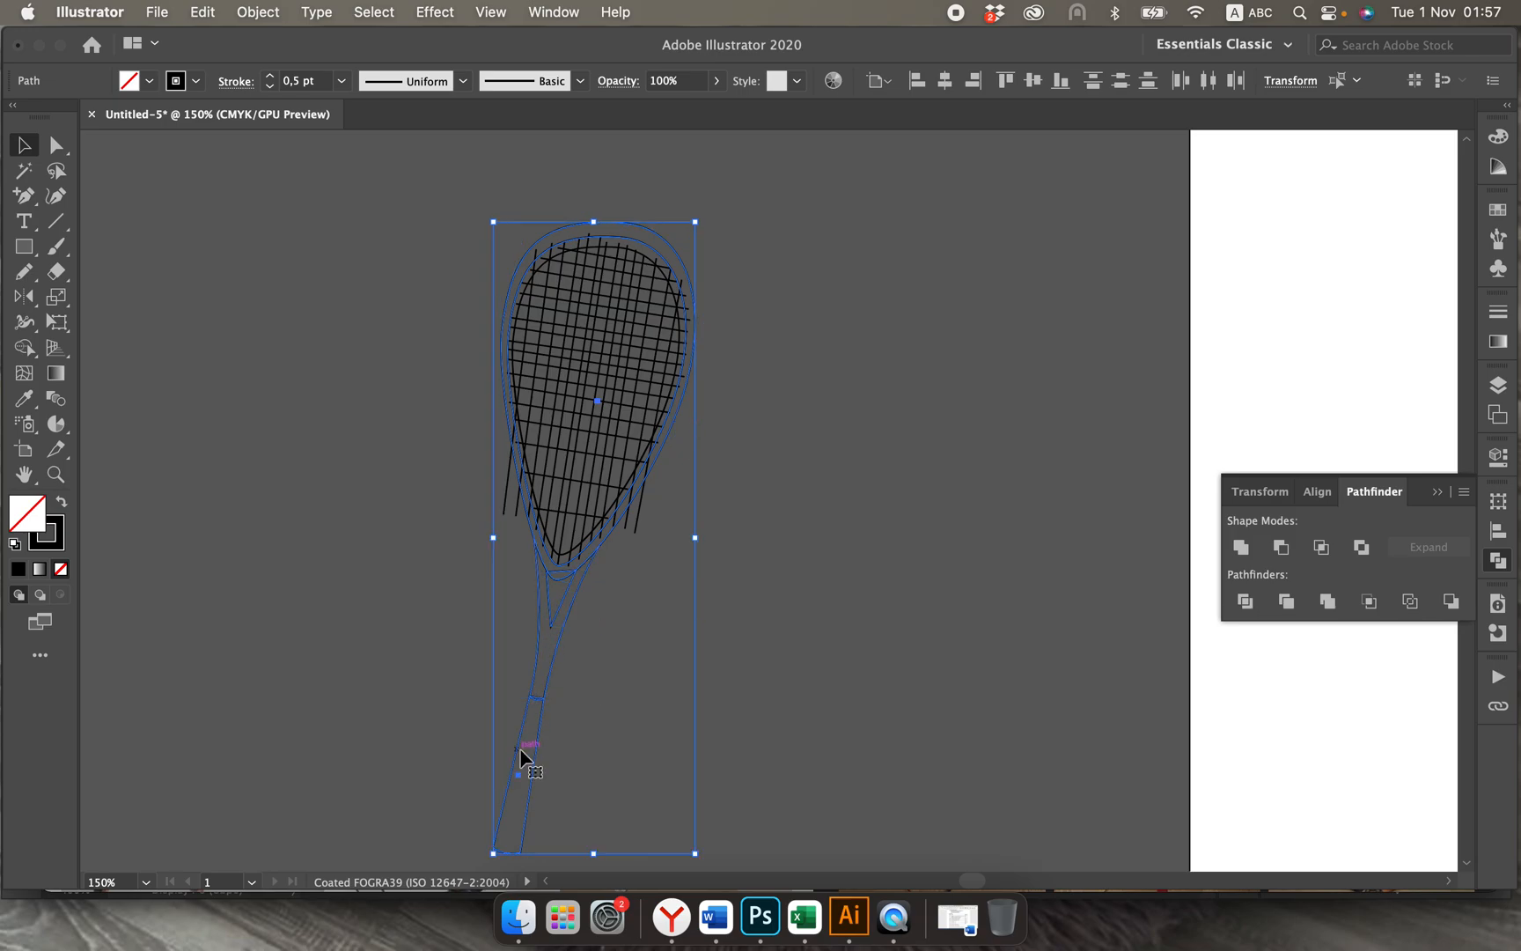
pyautogui.moveTo(521, 753); pyautogui.dragTo(829, 759)
pyautogui.click(713, 713)
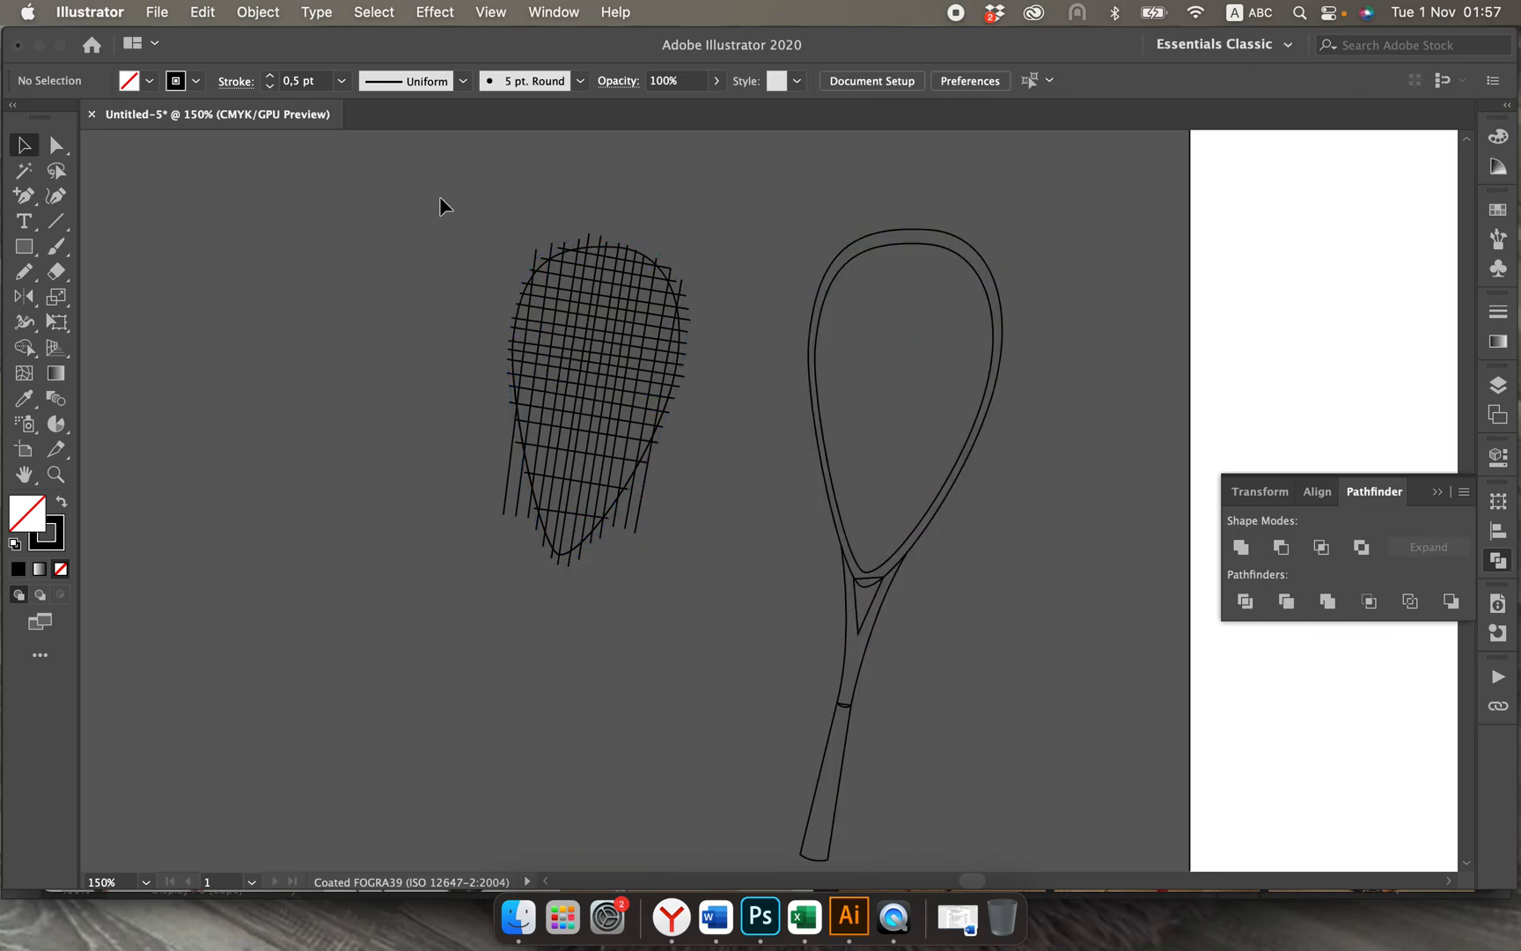
# Step: Try to make a clipping mask from all the string lines and the head outline, and undo it
pyautogui.click(677, 562)
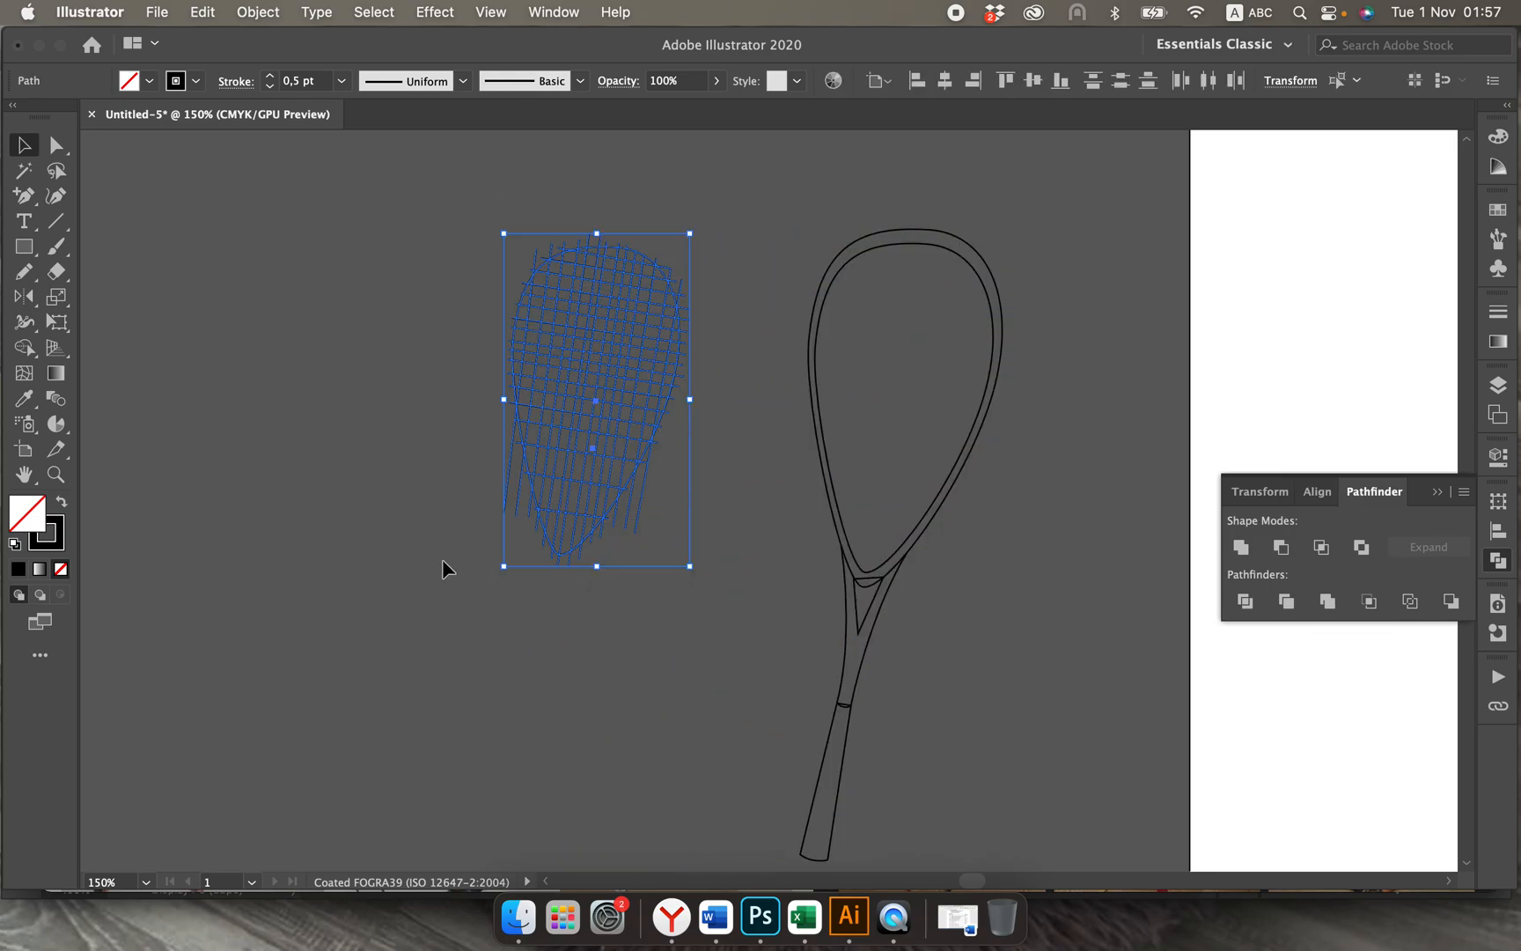
pyautogui.rightClick(523, 420)
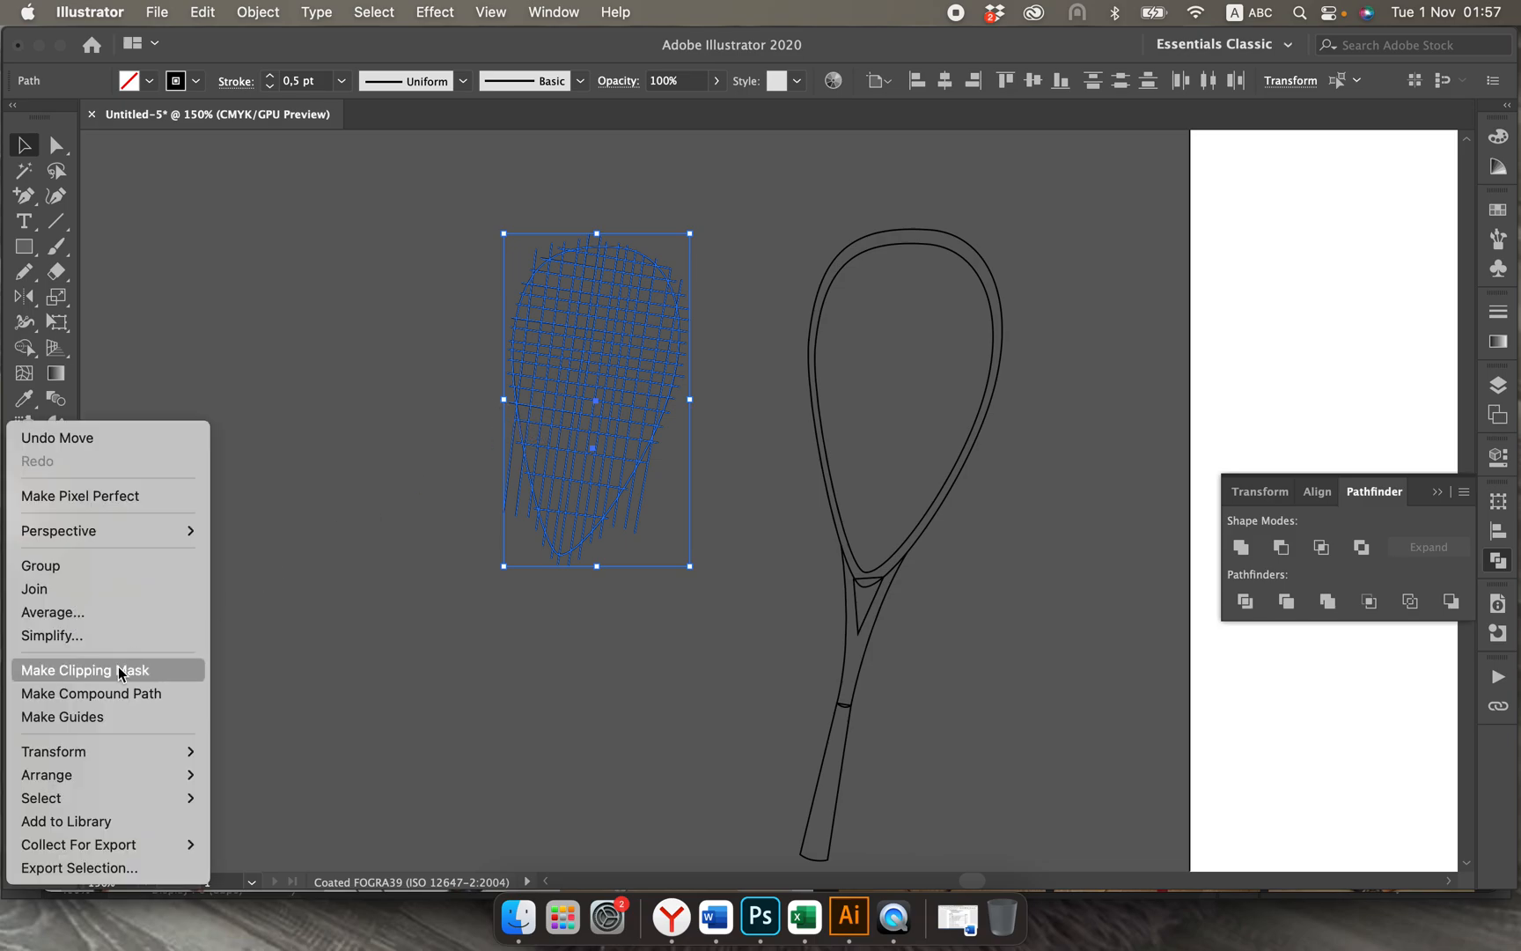
pyautogui.click(224, 641)
pyautogui.press('super+z')
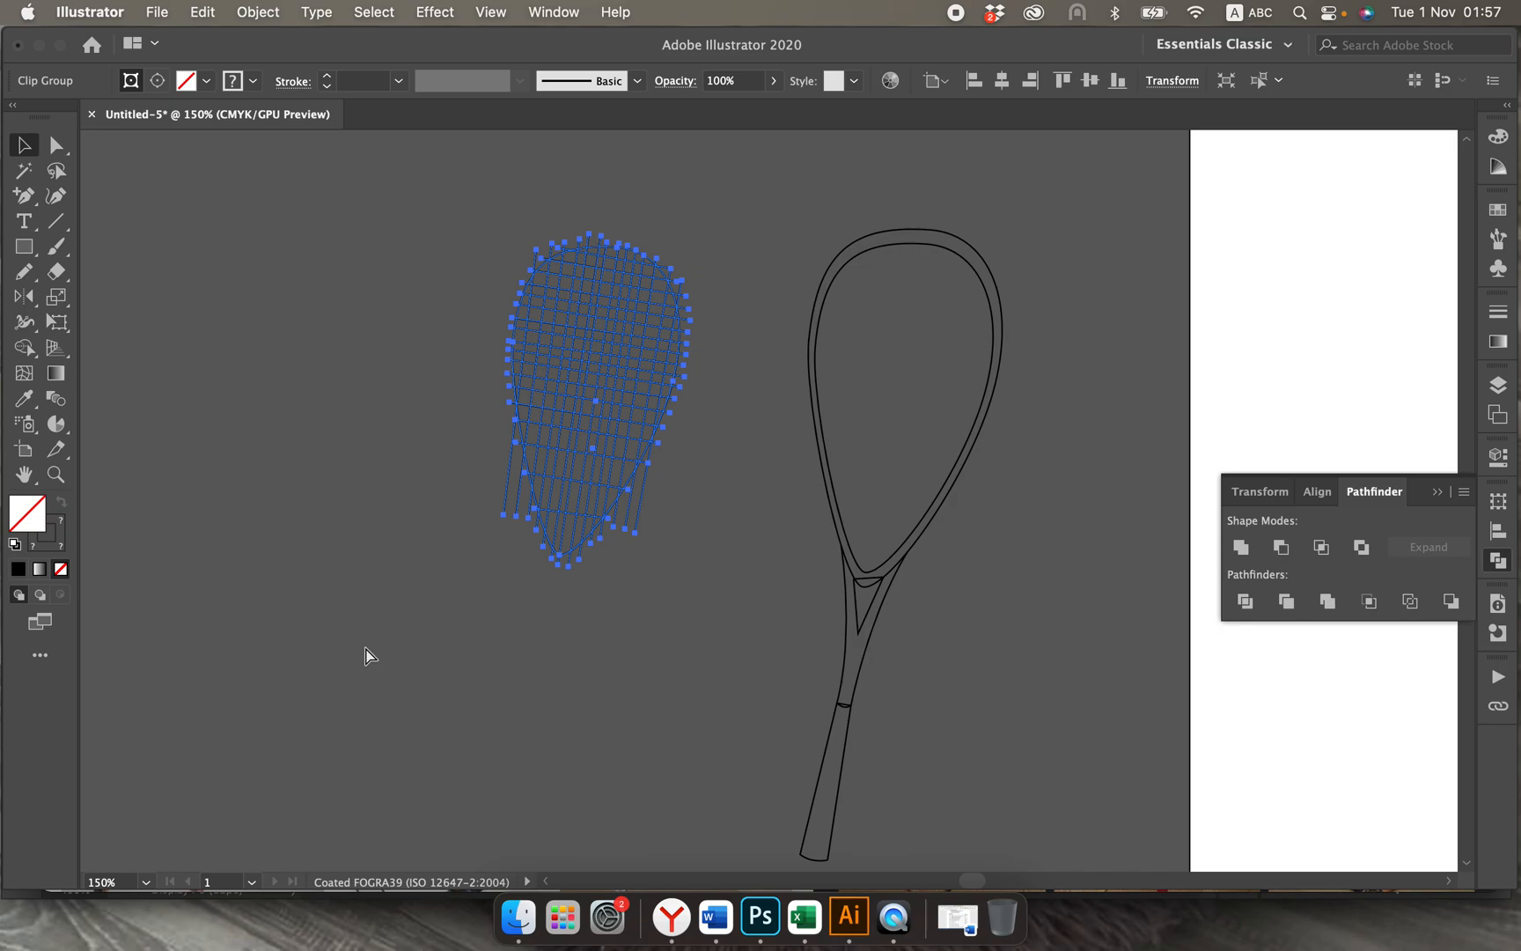
# Step: Remove the extra lower outline path from the strings, and select all string lines with the remaining inner head outline
pyautogui.click(641, 693)
pyautogui.click(631, 483)
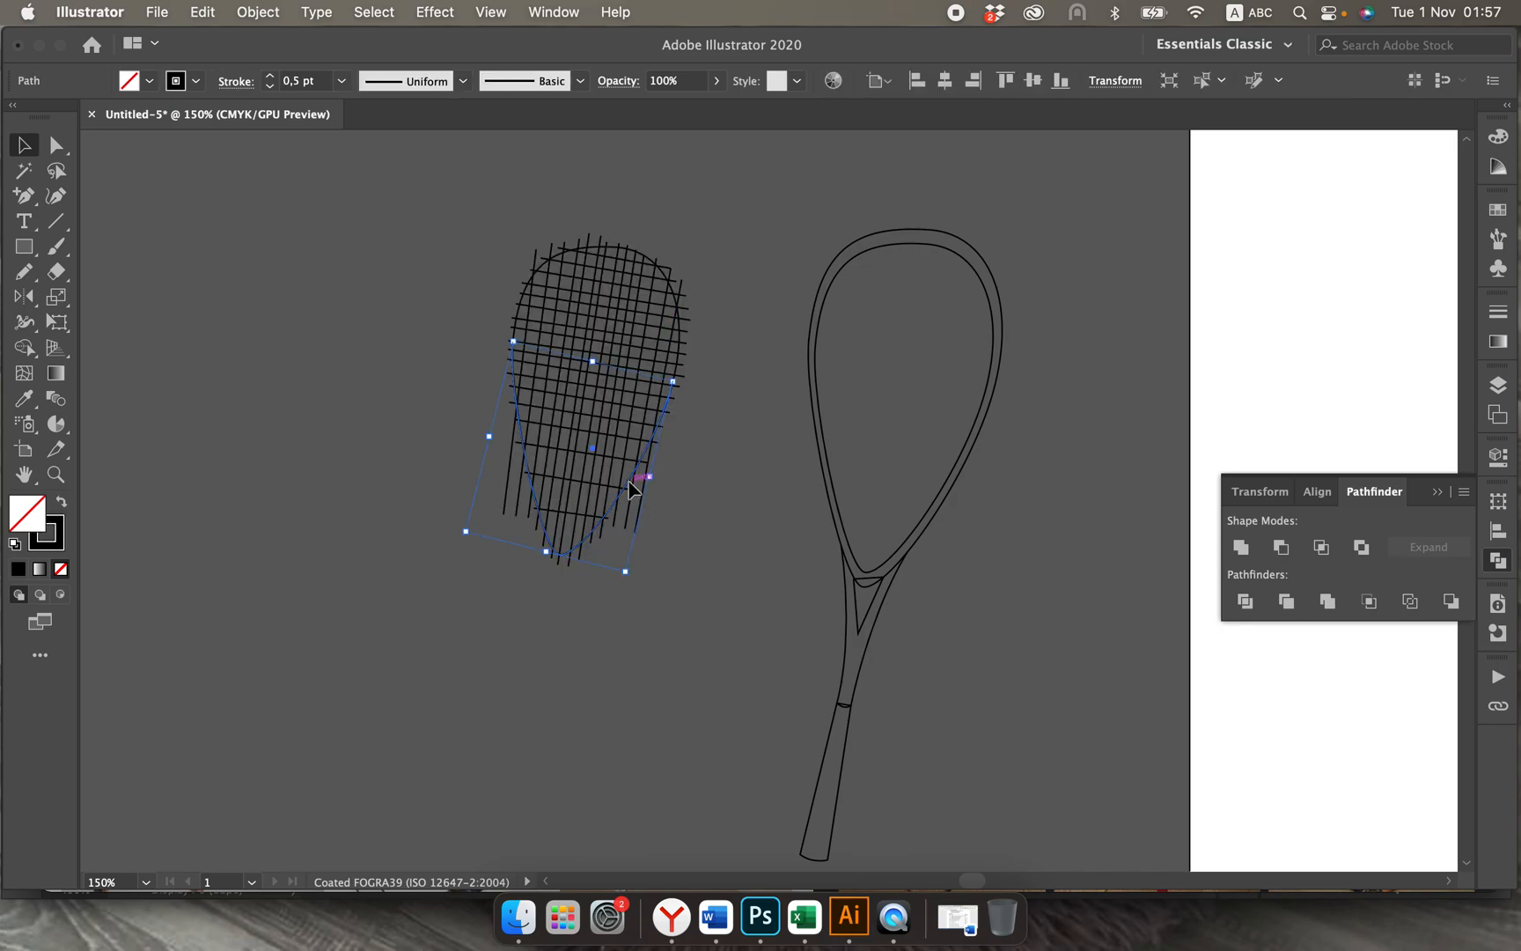
pyautogui.keyDown('shift'); pyautogui.click(631, 483); pyautogui.keyUp('shift')
pyautogui.moveTo(583, 363); pyautogui.dragTo(736, 639)
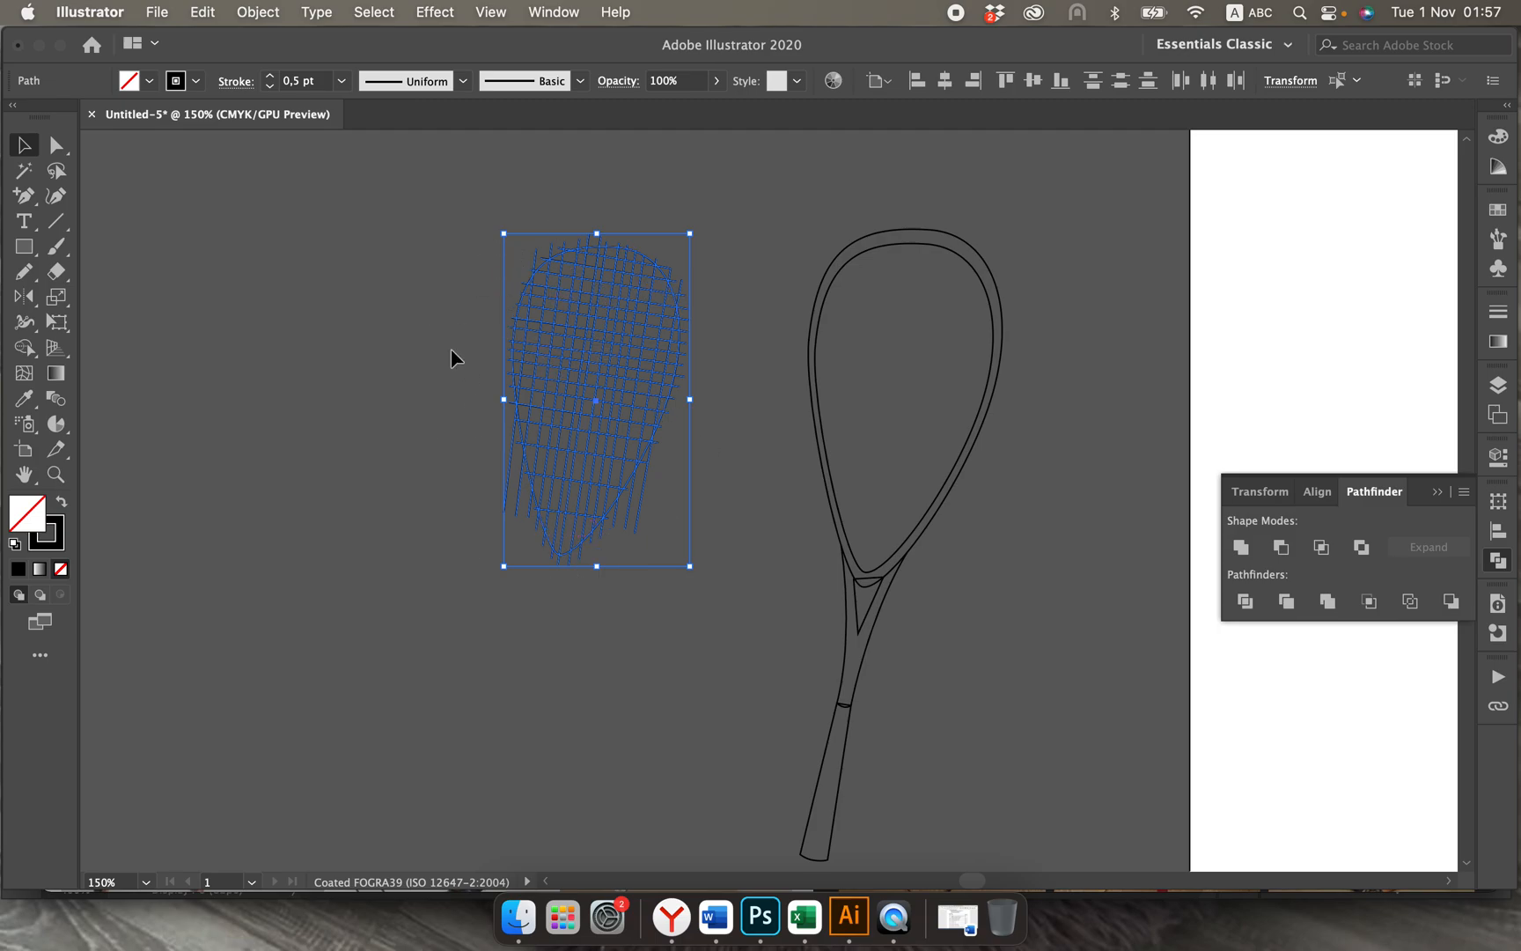
# Step: Make a clipping mask from the strings and inner head outline, move the clipped strings inside the racket frame, and deselect
pyautogui.rightClick(548, 487)
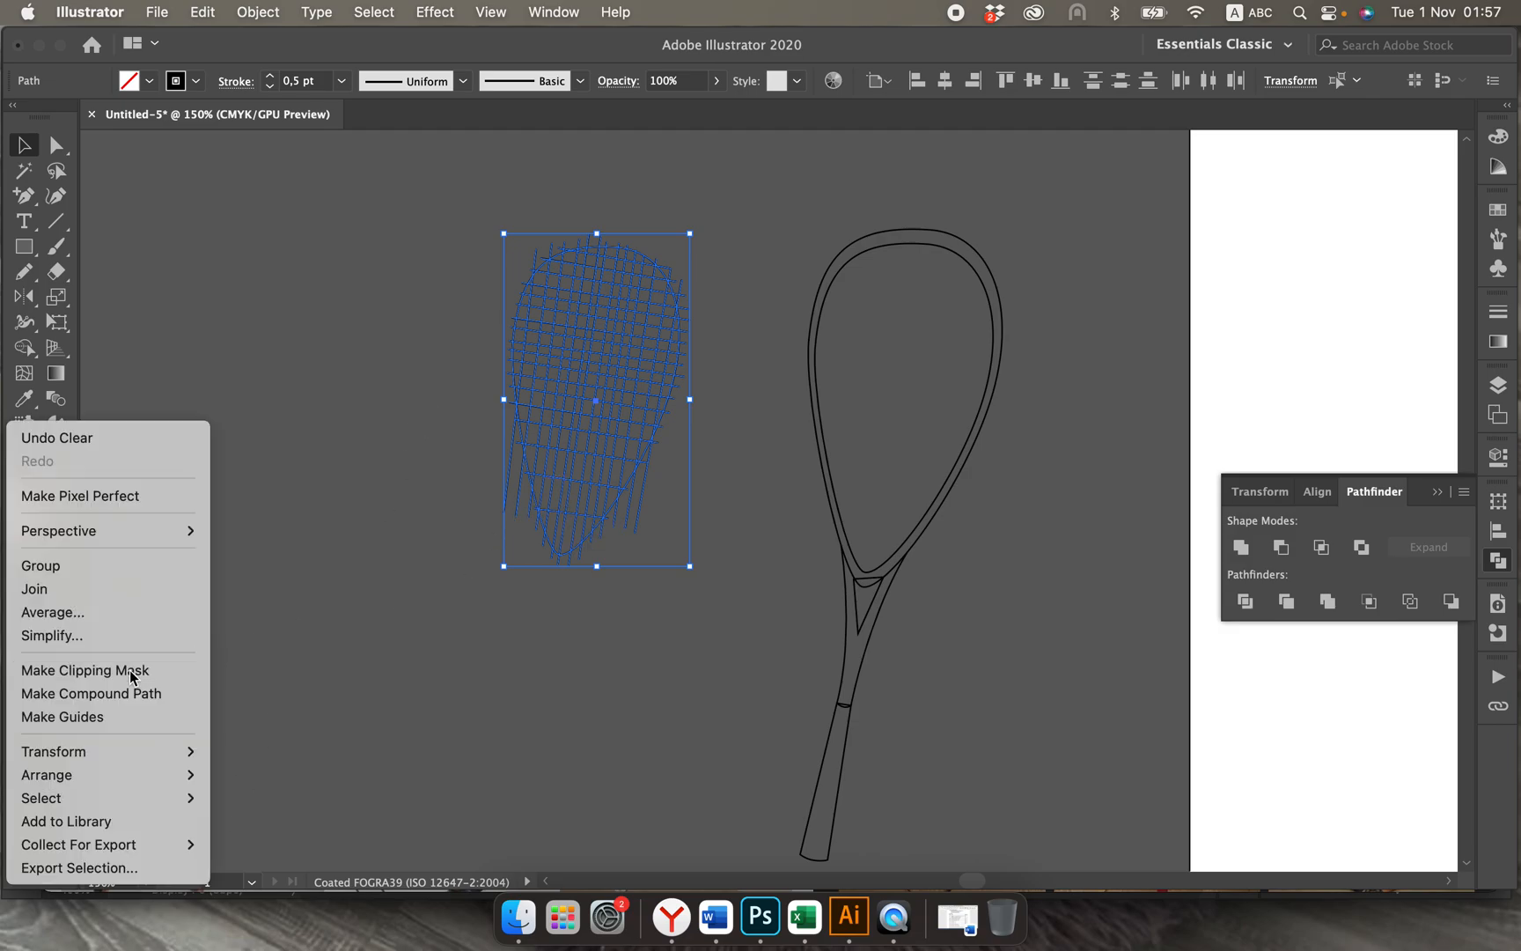
pyautogui.click(183, 671)
pyautogui.click(271, 634)
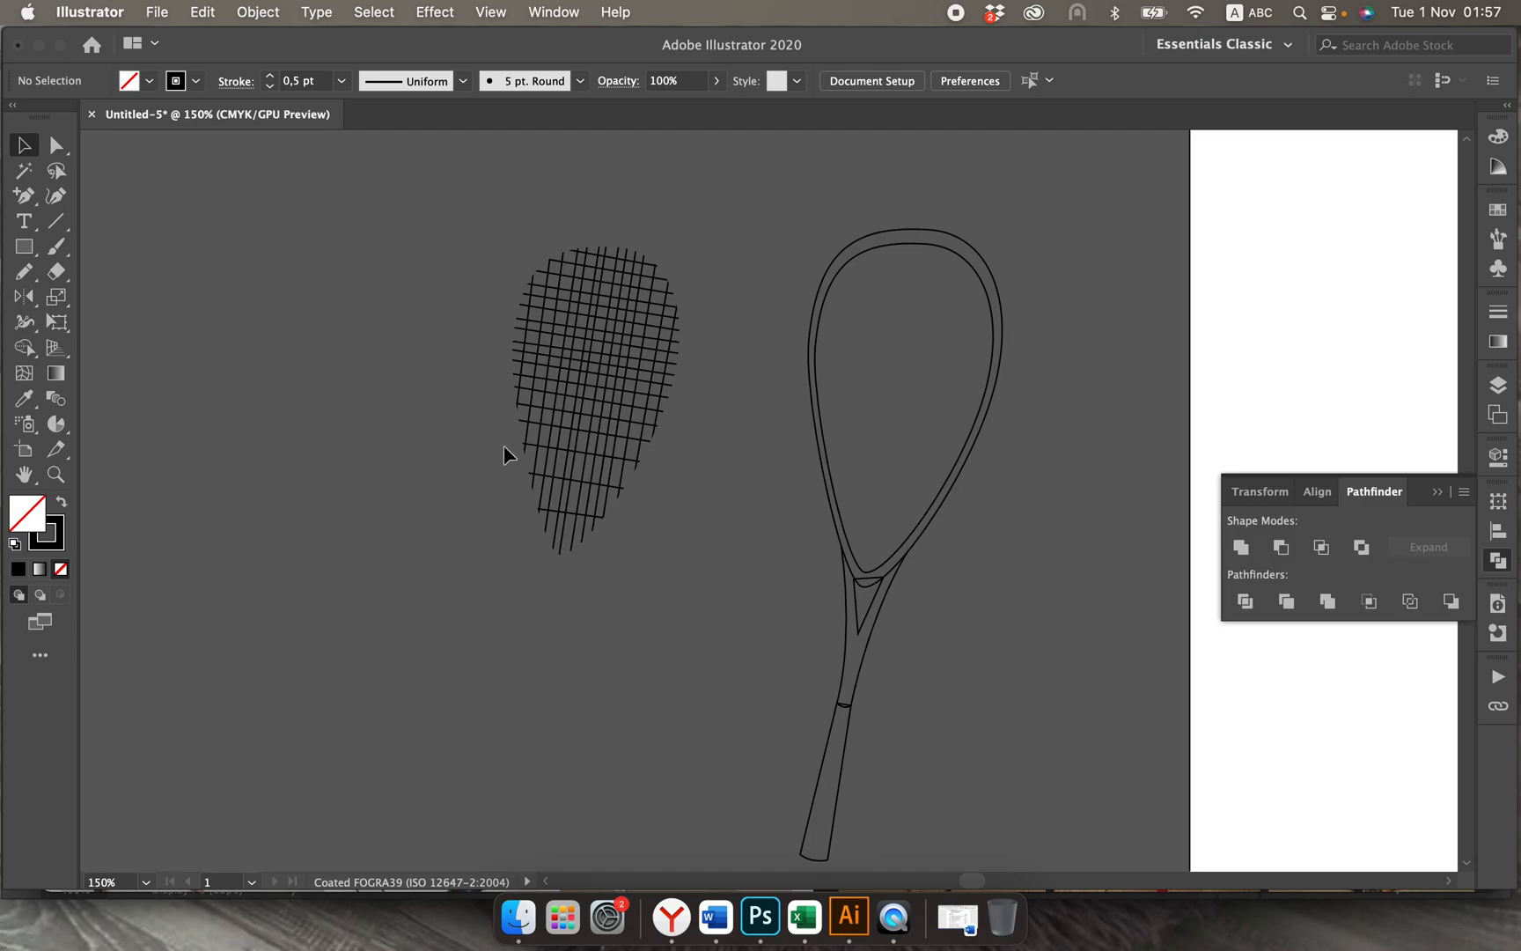
pyautogui.moveTo(502, 194); pyautogui.dragTo(685, 518)
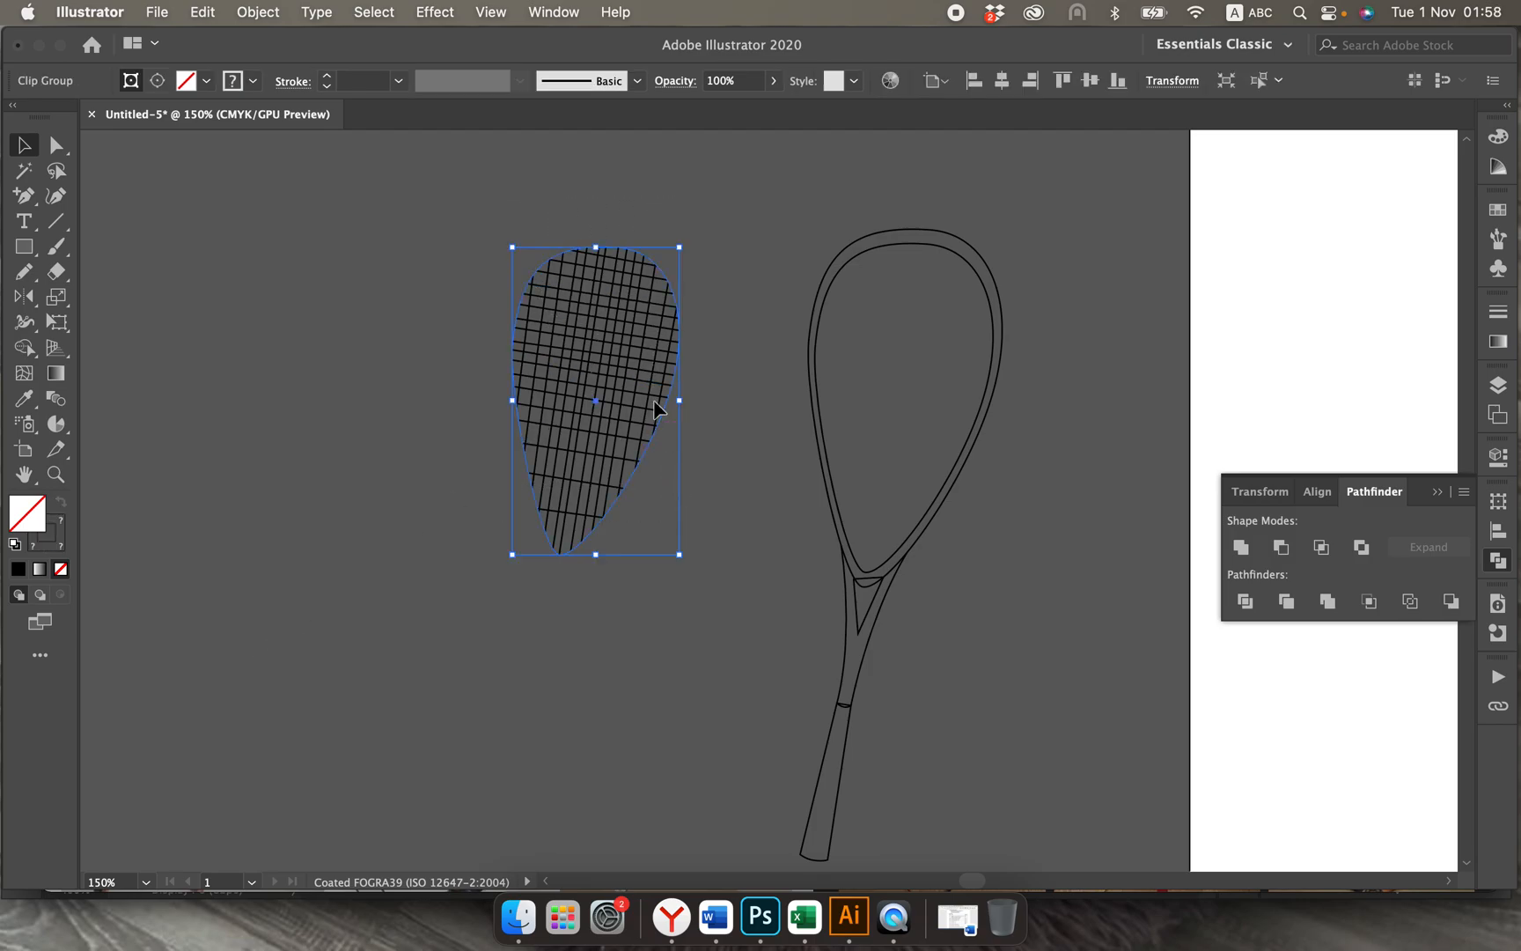
pyautogui.moveTo(617, 366); pyautogui.dragTo(924, 369)
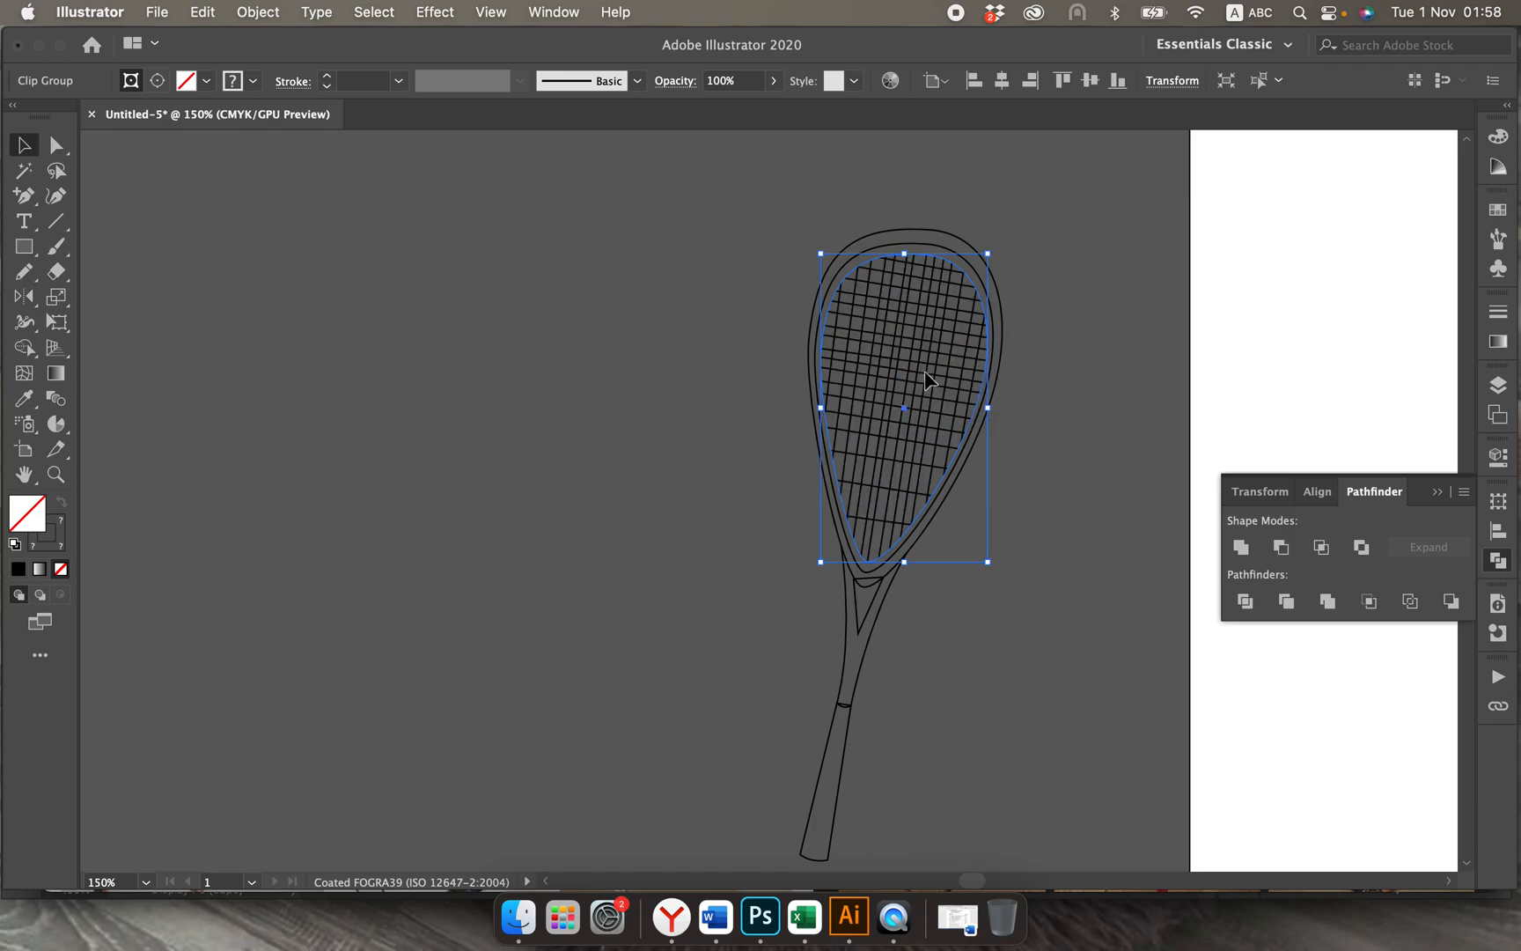
pyautogui.click(1079, 458)
# Step: Select the whole racket and merge the head frame, throat, shaft and the sliver above the throat triangle with the Shape Builder
pyautogui.hscroll(5, 1049, 495)
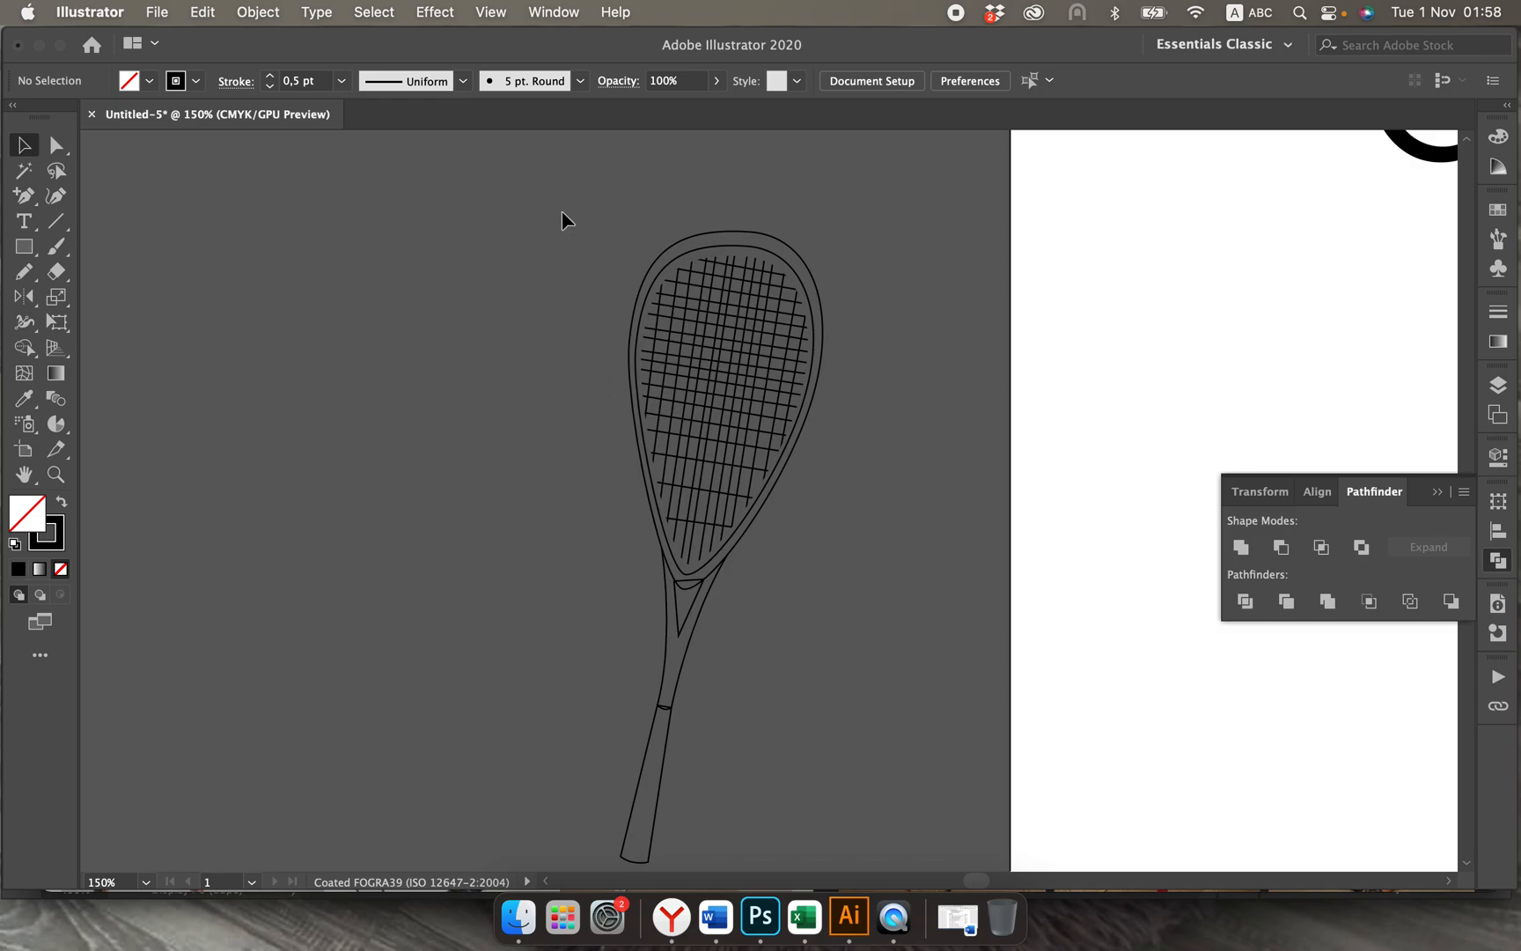
pyautogui.moveTo(563, 212); pyautogui.dragTo(775, 672)
pyautogui.moveTo(808, 872); pyautogui.dragTo(808, 872)
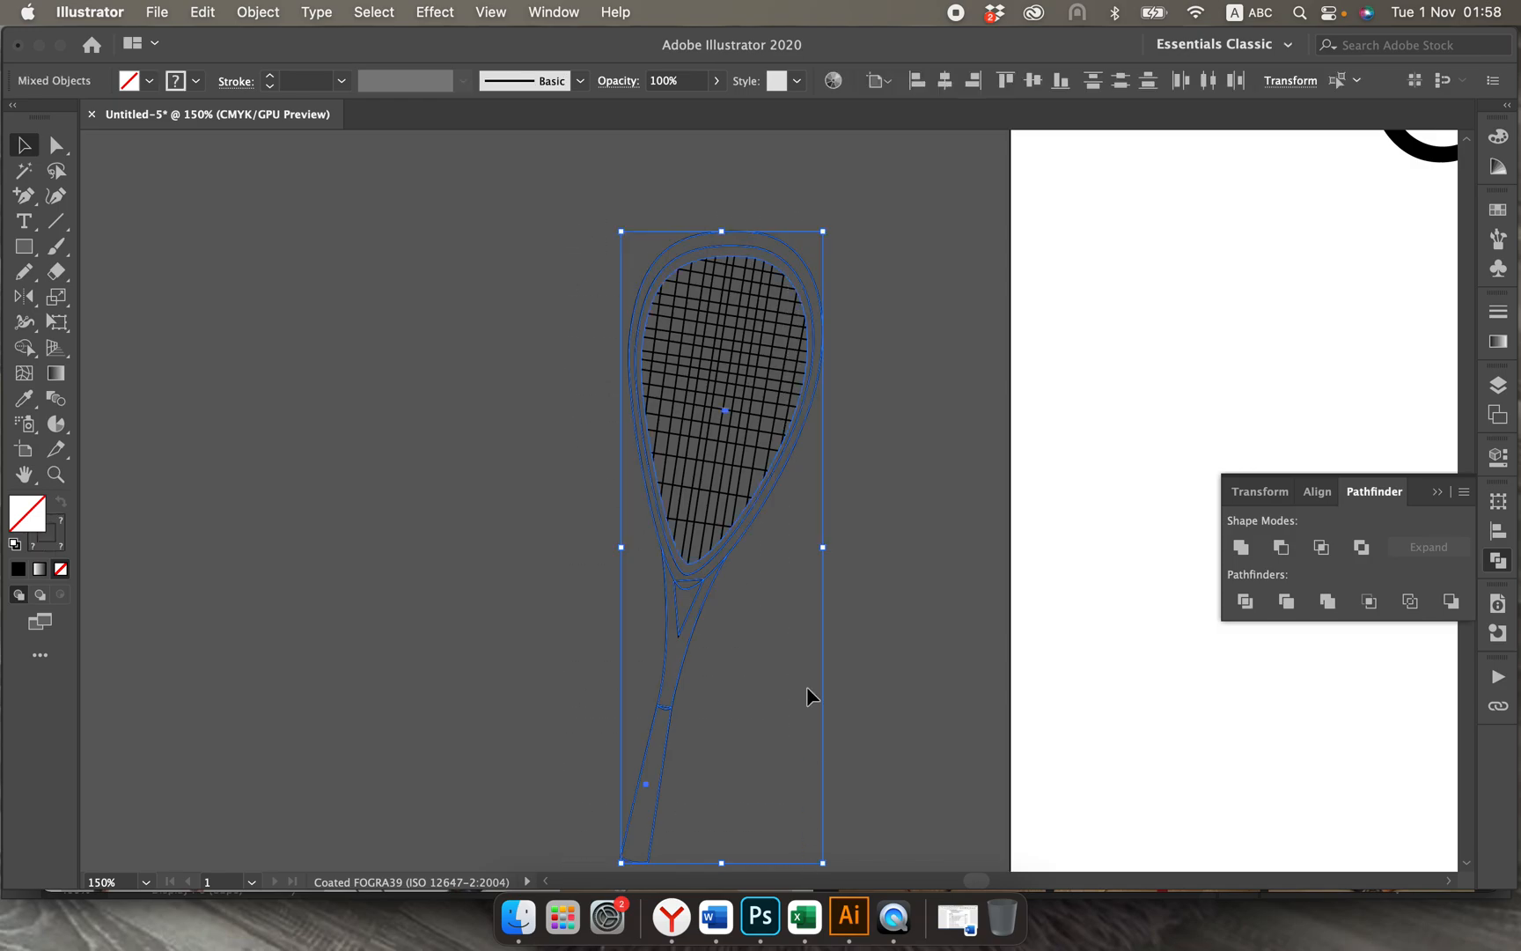
pyautogui.scroll(-3, 808, 669)
pyautogui.hscroll(1, 808, 669)
pyautogui.press('super+equal')
pyautogui.press('super+equal')
pyautogui.press('super+equal')
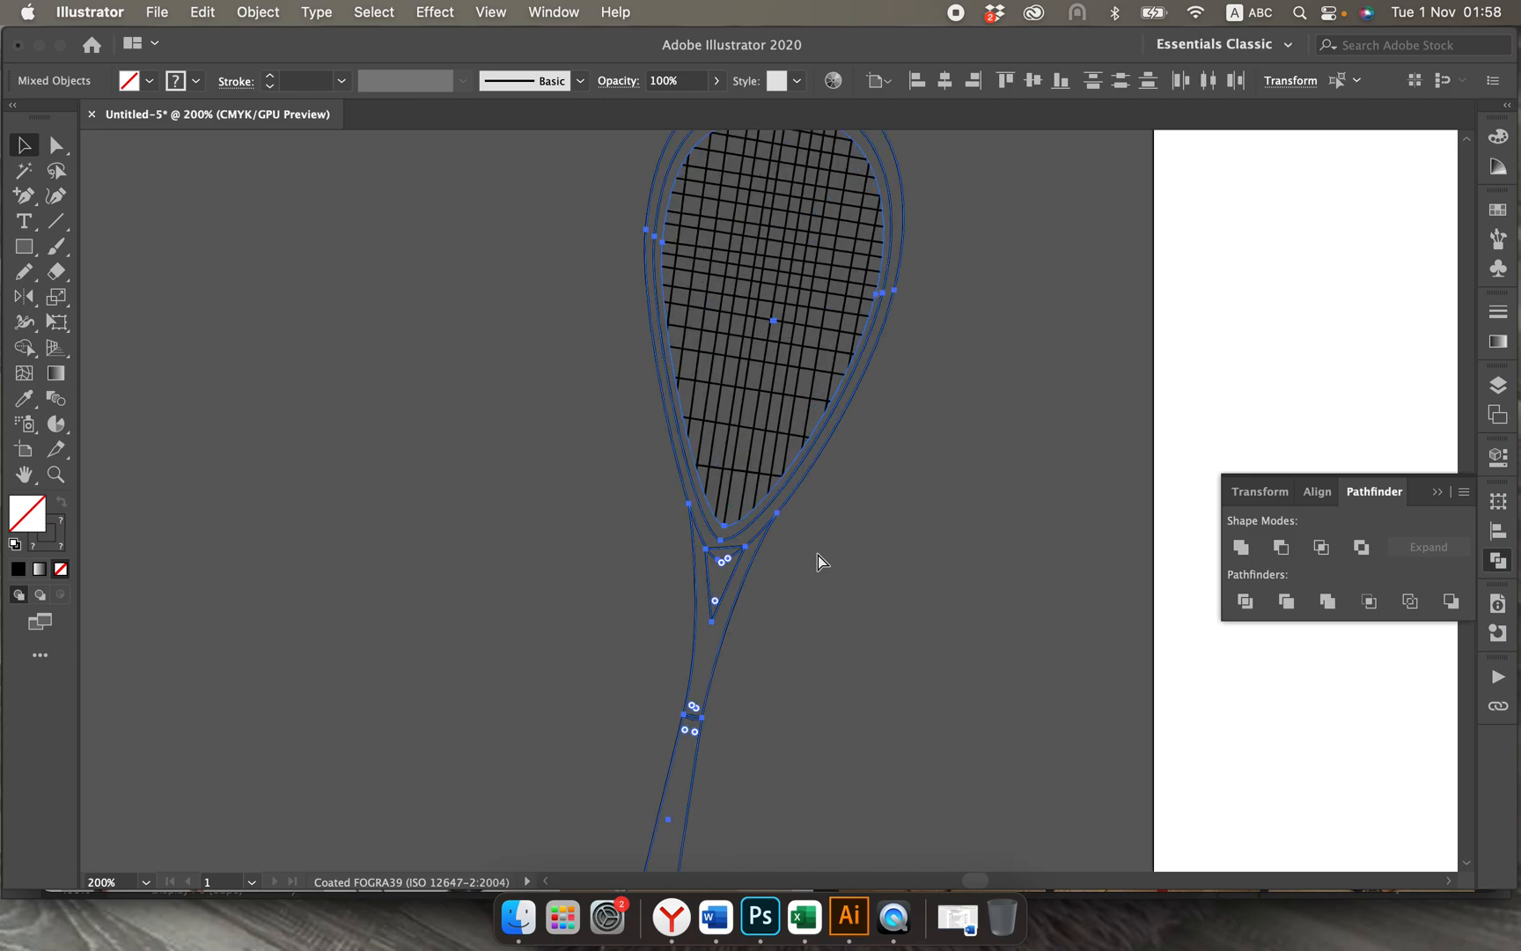
pyautogui.scroll(5, 819, 562)
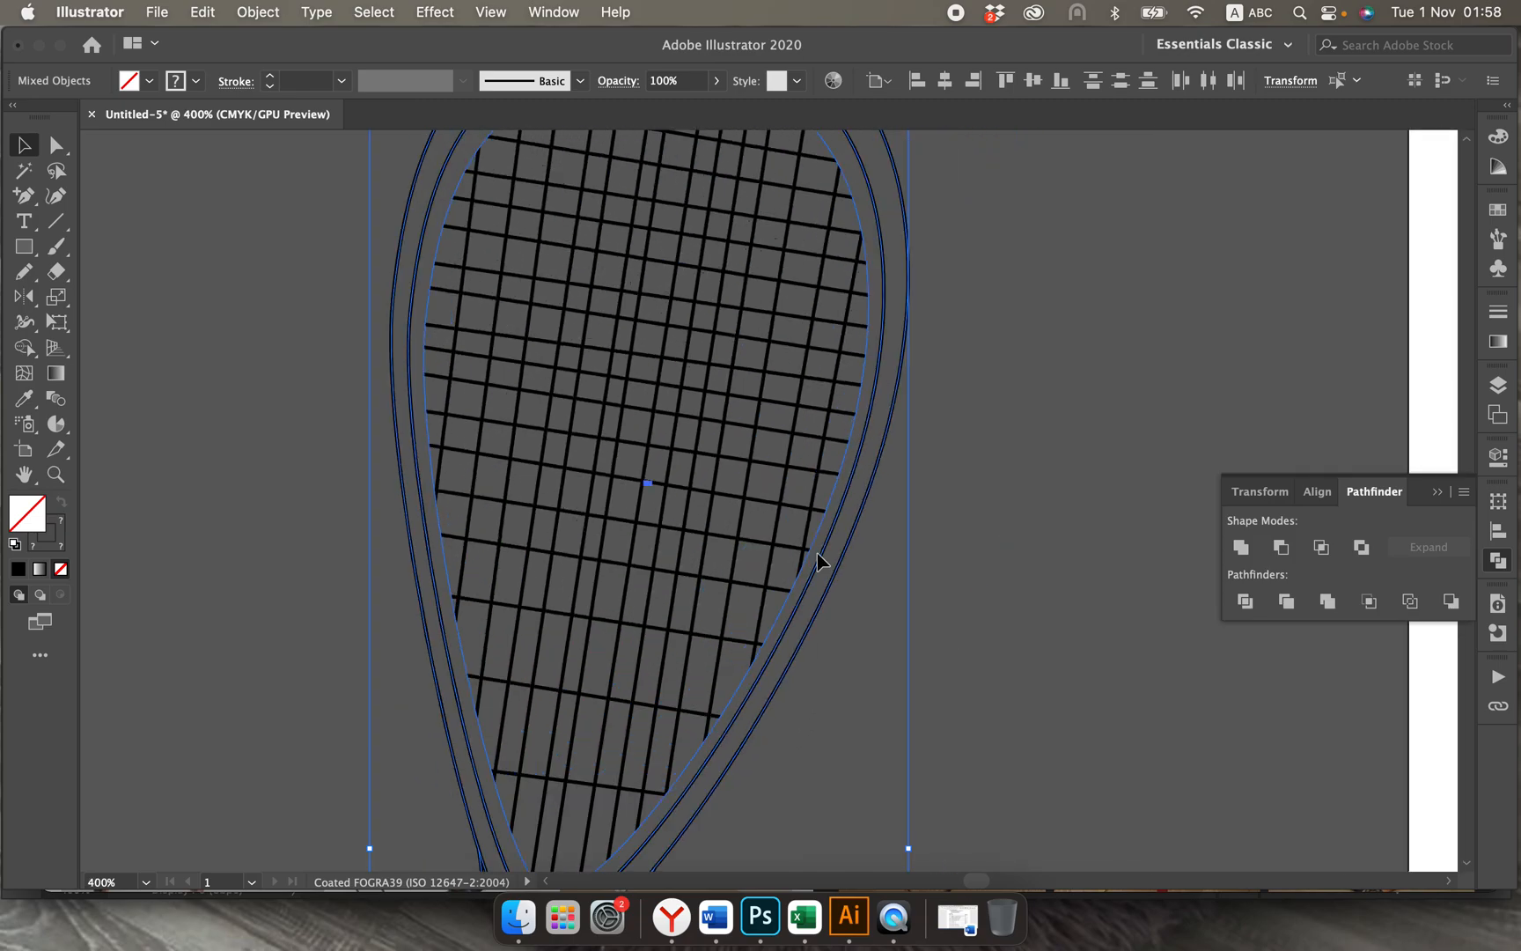
pyautogui.scroll(-5, 819, 561)
pyautogui.scroll(-2, 819, 562)
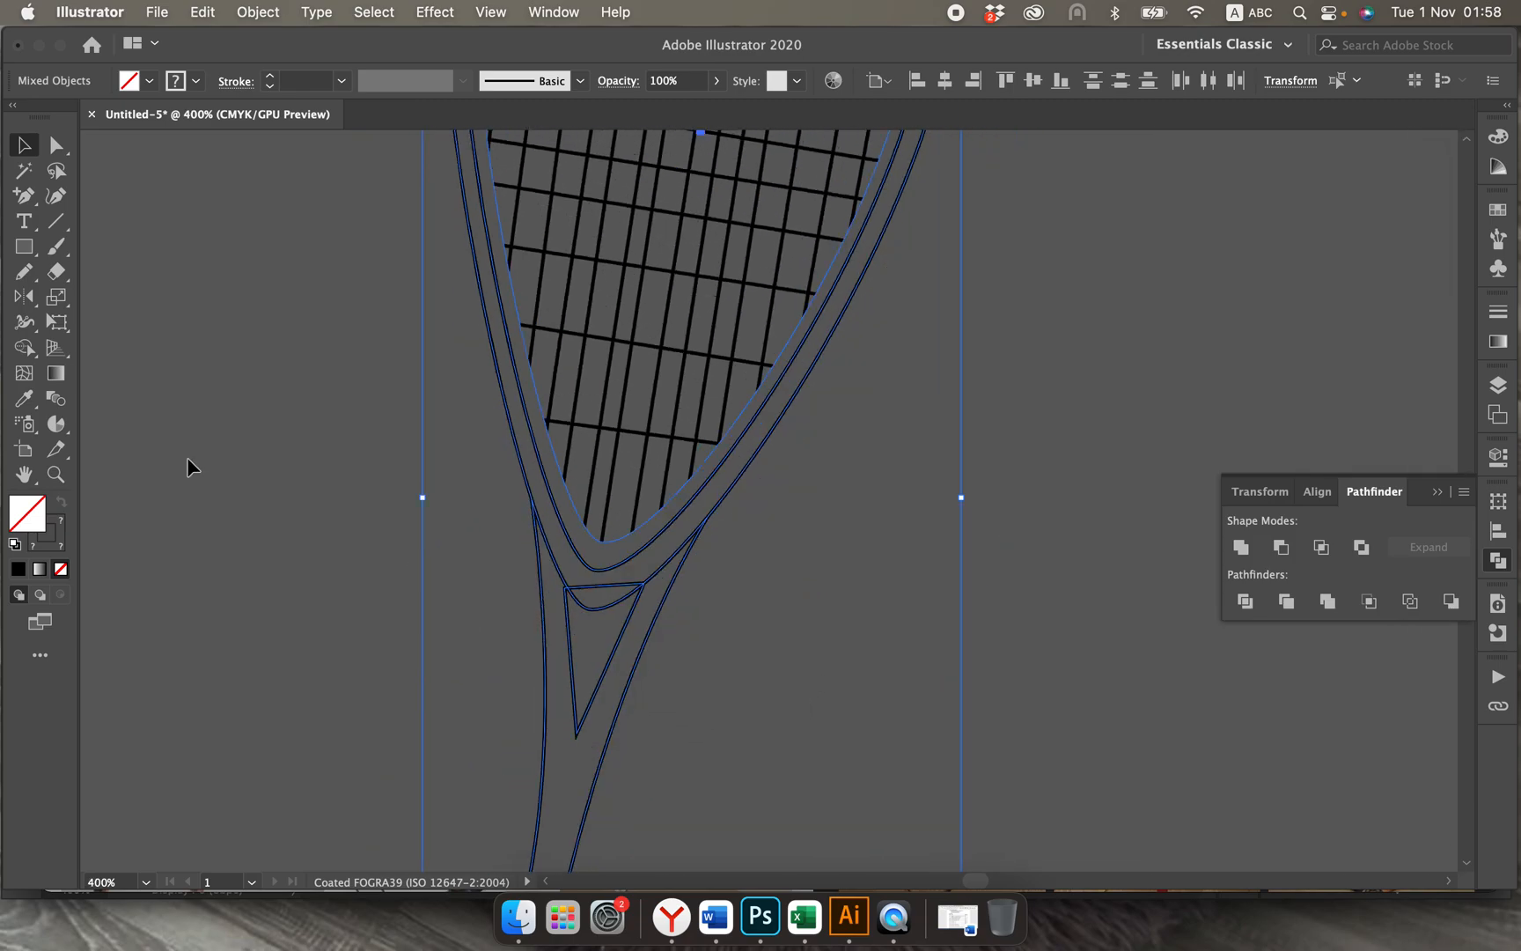
pyautogui.click(24, 347)
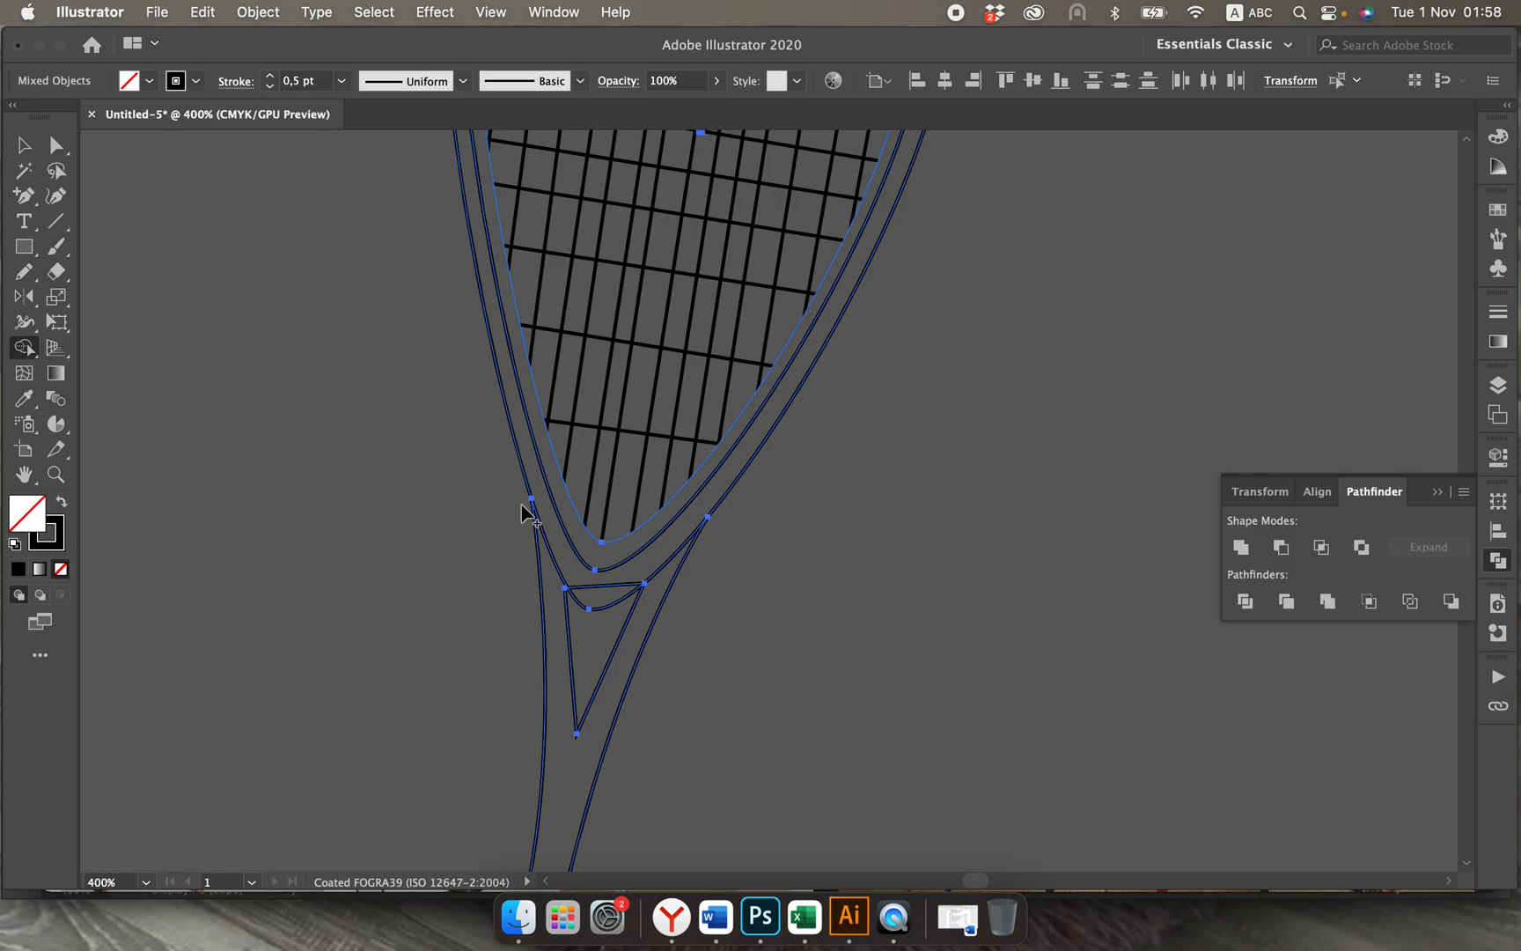
pyautogui.moveTo(525, 513); pyautogui.dragTo(560, 564)
pyautogui.moveTo(579, 585); pyautogui.dragTo(588, 598)
# Step: Merge the small sliver above the grip into the shaft with the Shape Builder, and deselect the racket
pyautogui.scroll(-10, 810, 704)
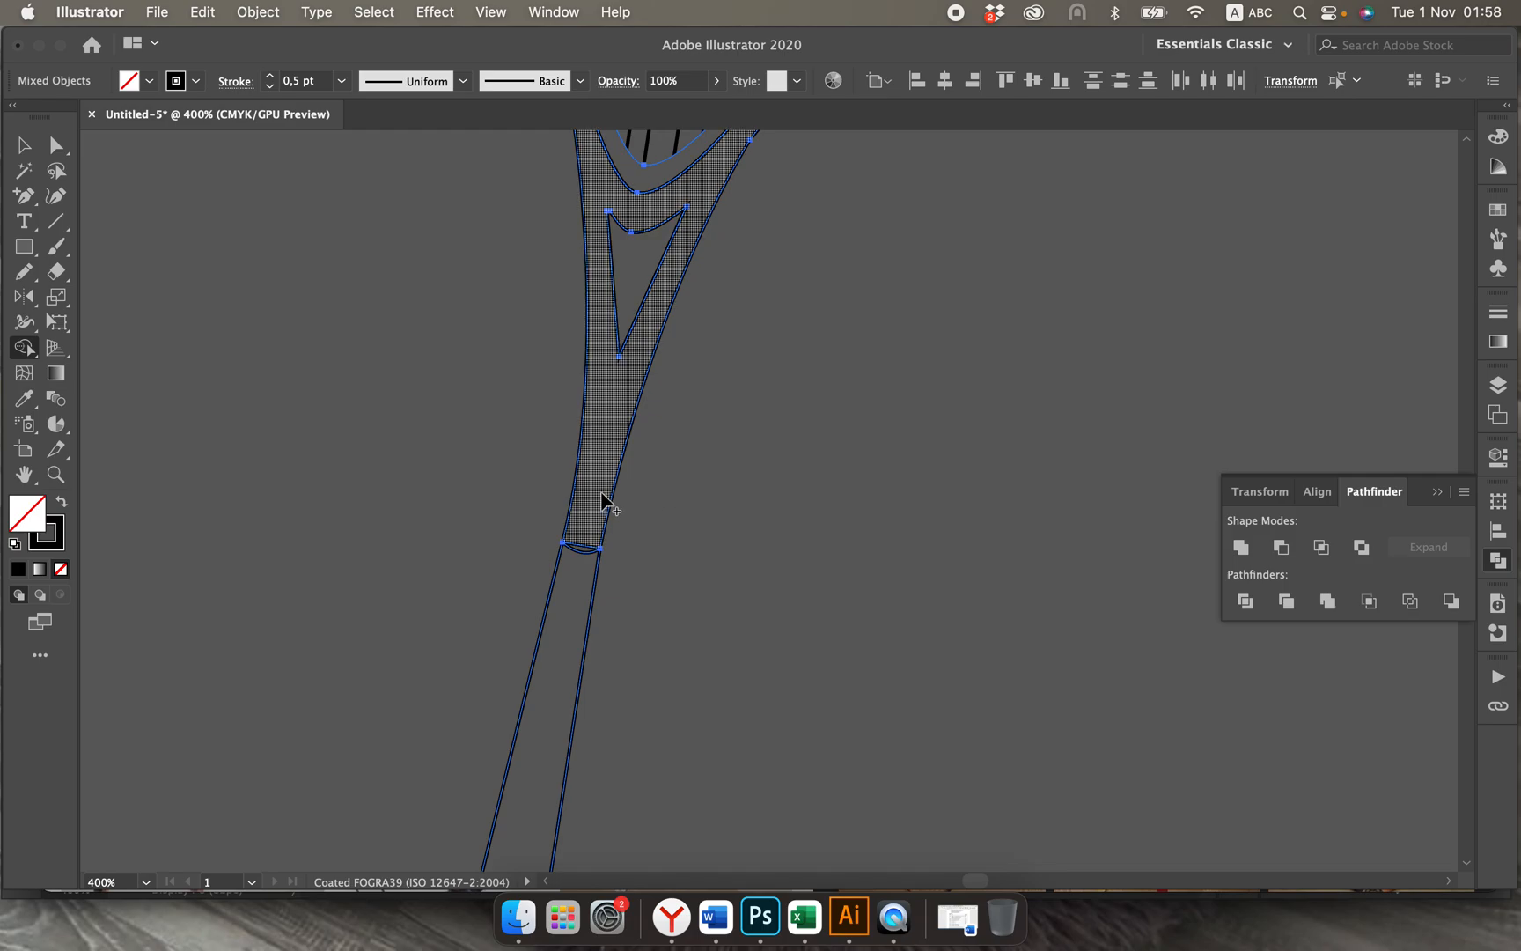
pyautogui.moveTo(605, 503); pyautogui.dragTo(591, 556)
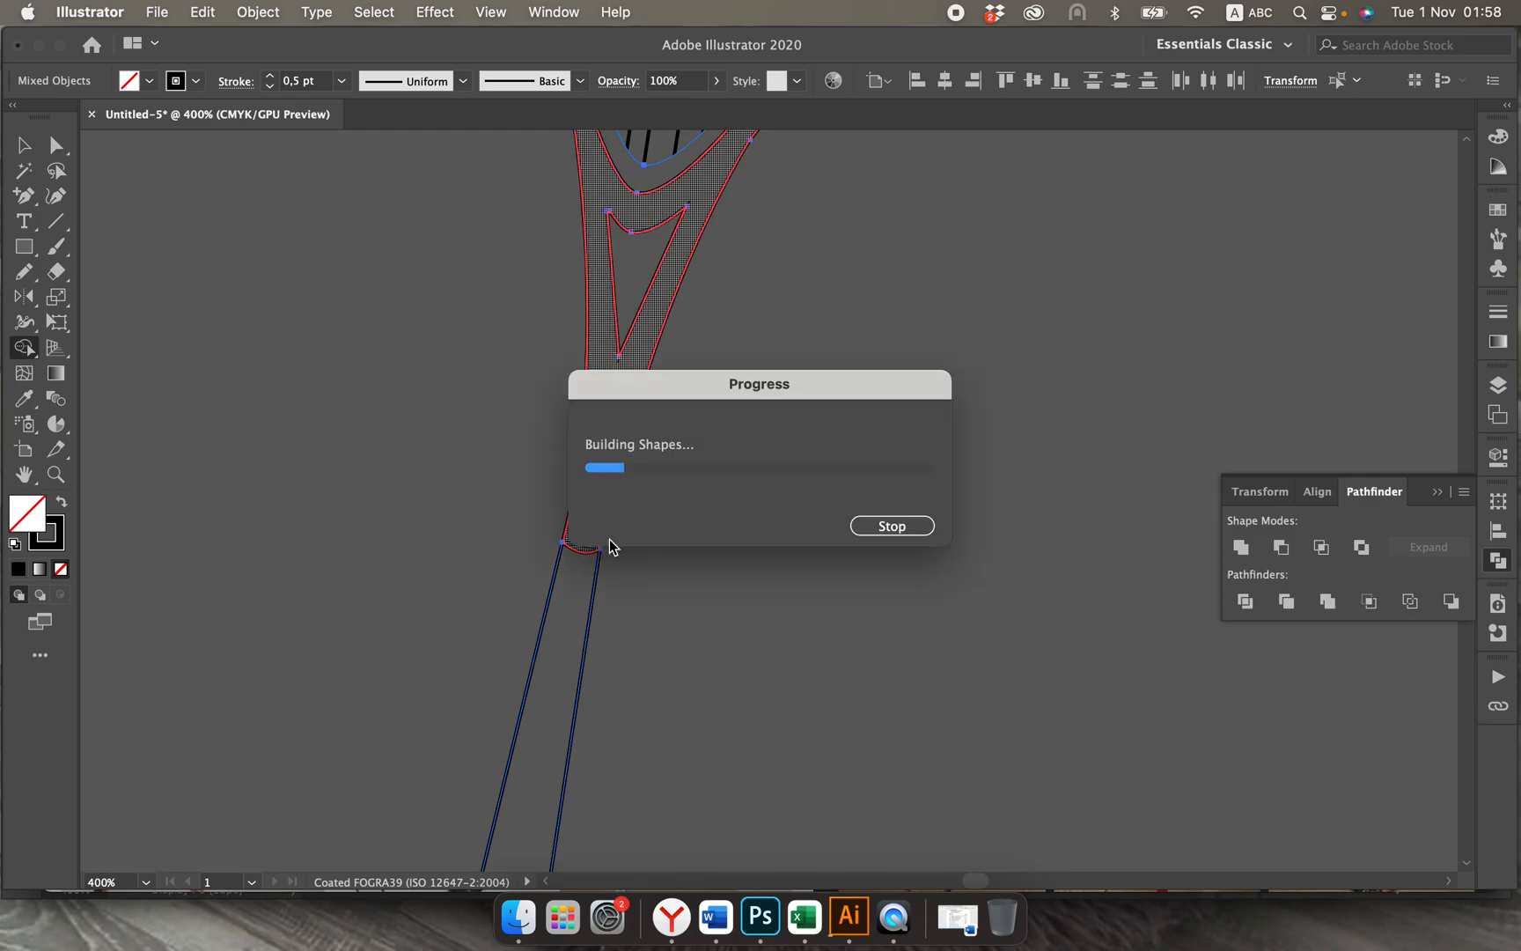
pyautogui.scroll(-5, 739, 590)
pyautogui.scroll(-6, 739, 590)
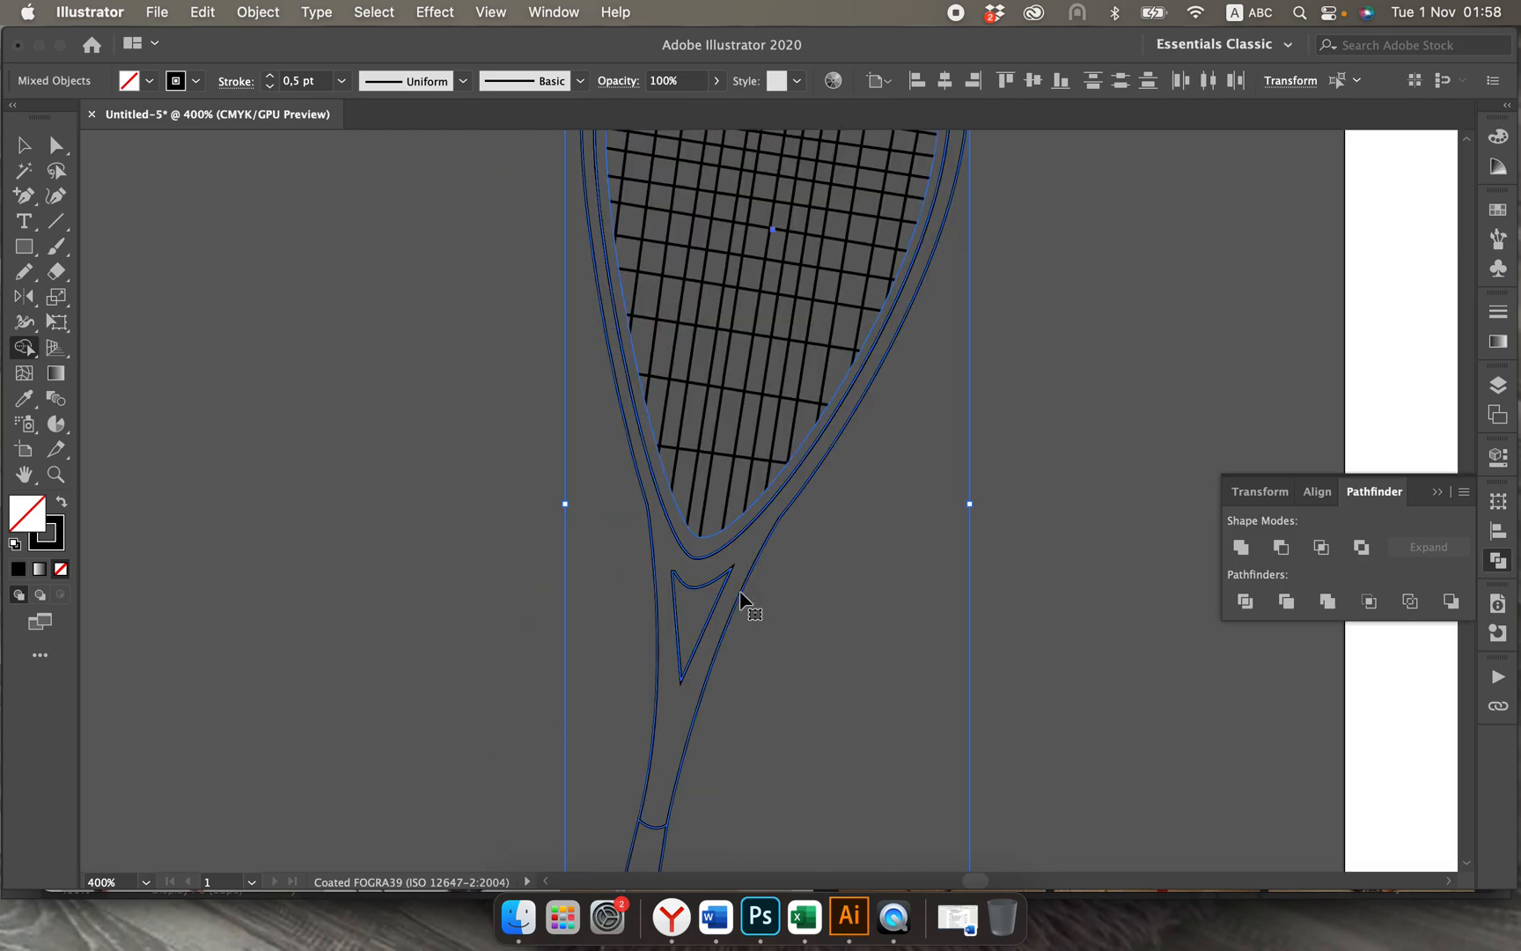
pyautogui.click(24, 145)
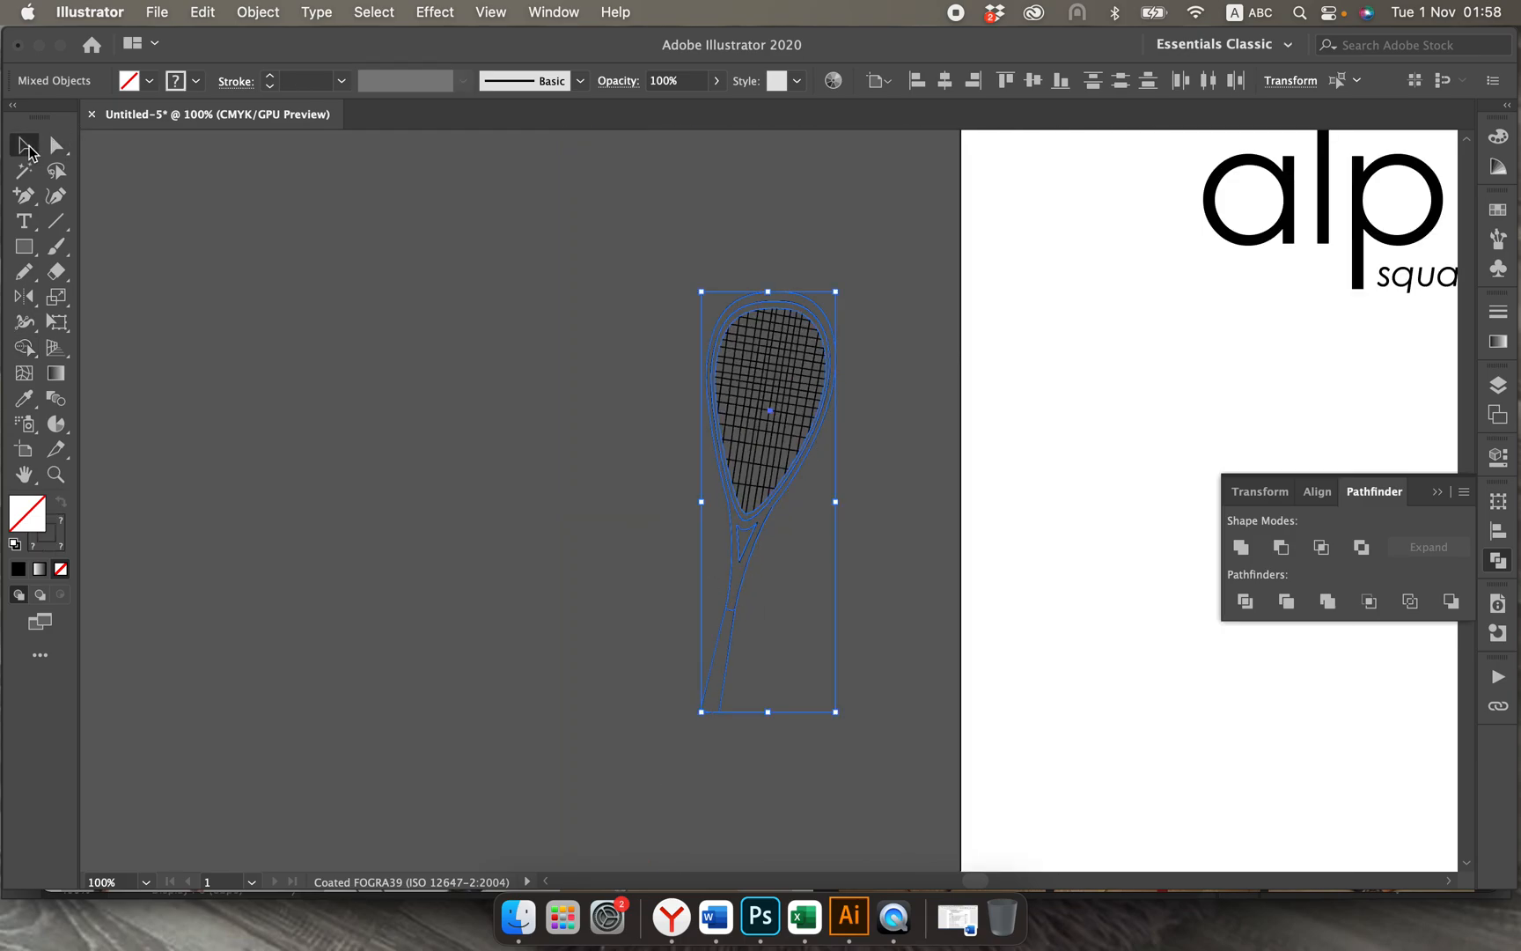
pyautogui.click(405, 337)
# Step: Select the racket without its strings, swap fill and stroke to give it a solid black fill, and deselect
pyautogui.hscroll(3, 433, 364)
pyautogui.hscroll(1, 432, 365)
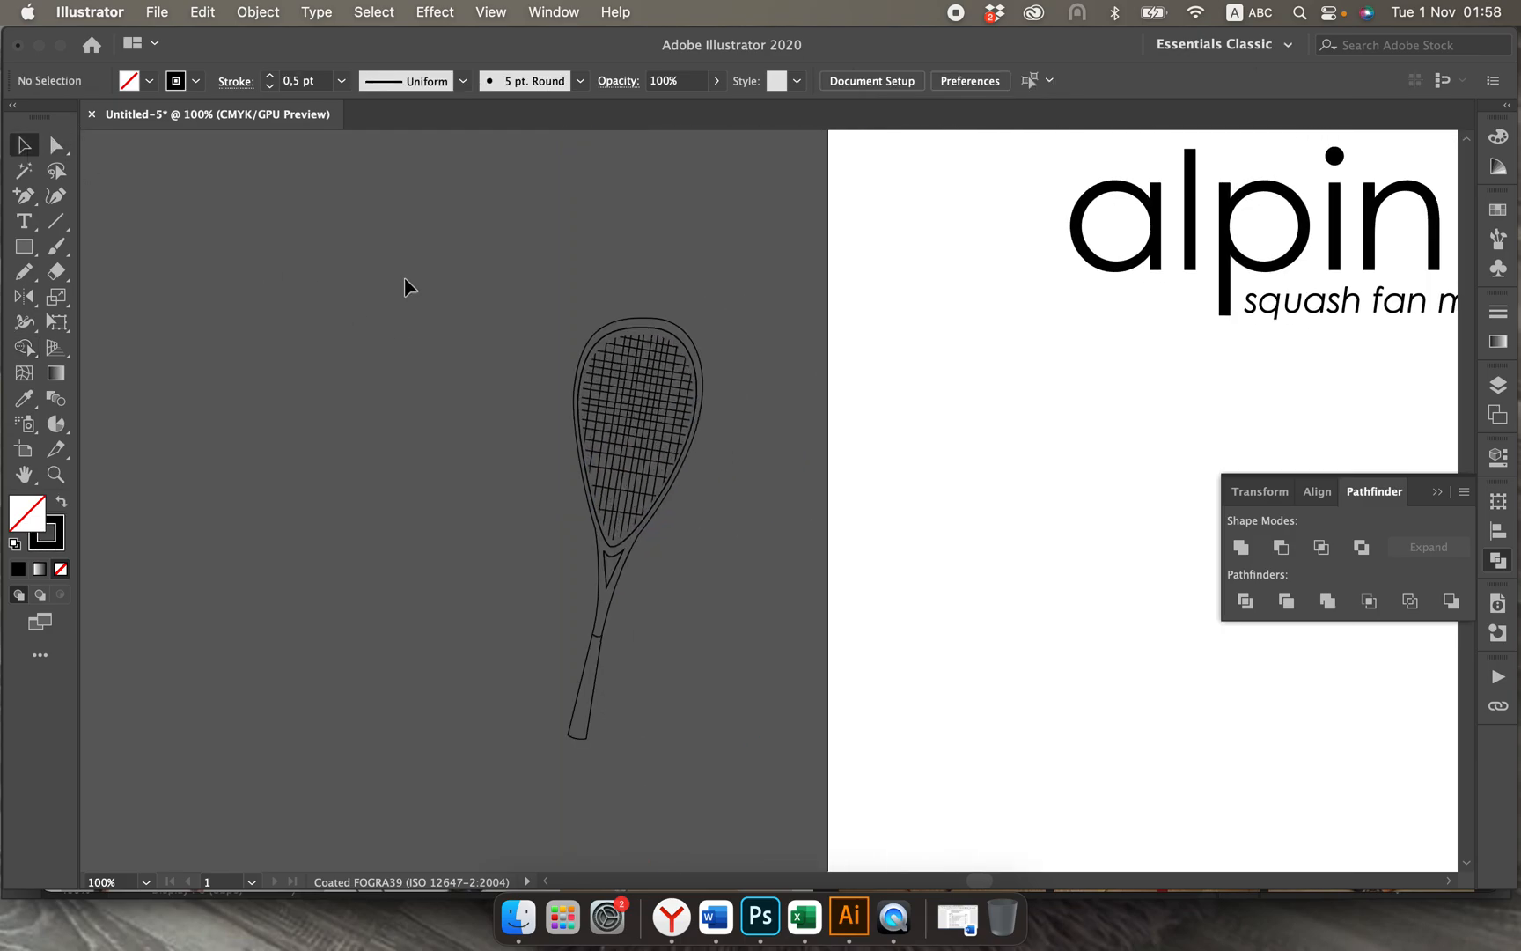
pyautogui.moveTo(597, 473); pyautogui.dragTo(693, 703)
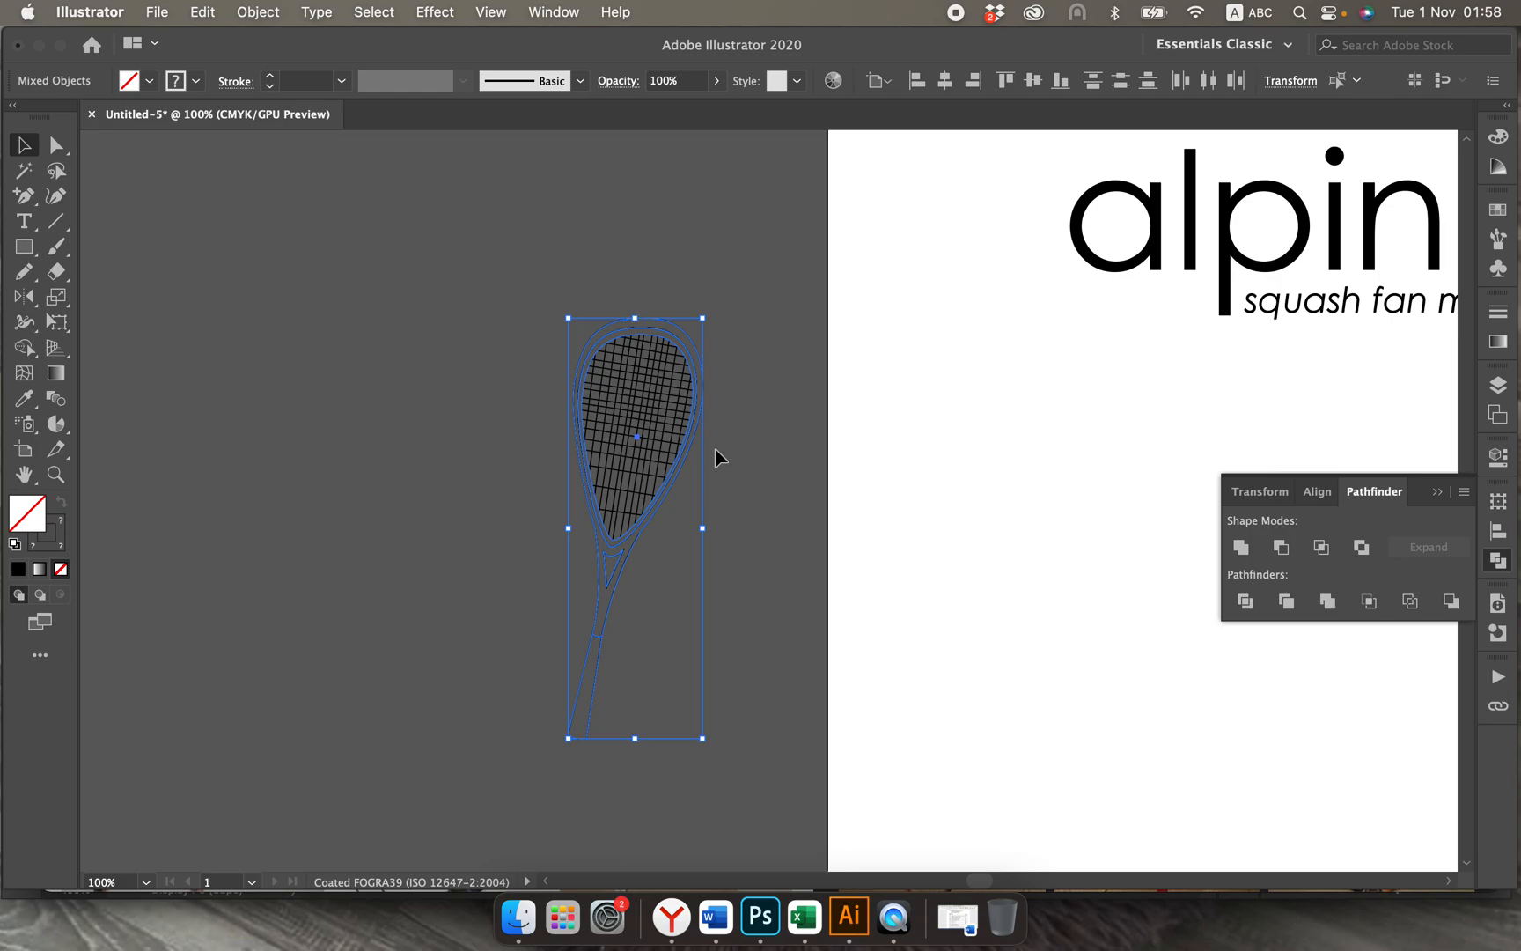
pyautogui.keyDown('shift'); pyautogui.click(689, 375); pyautogui.keyUp('shift')
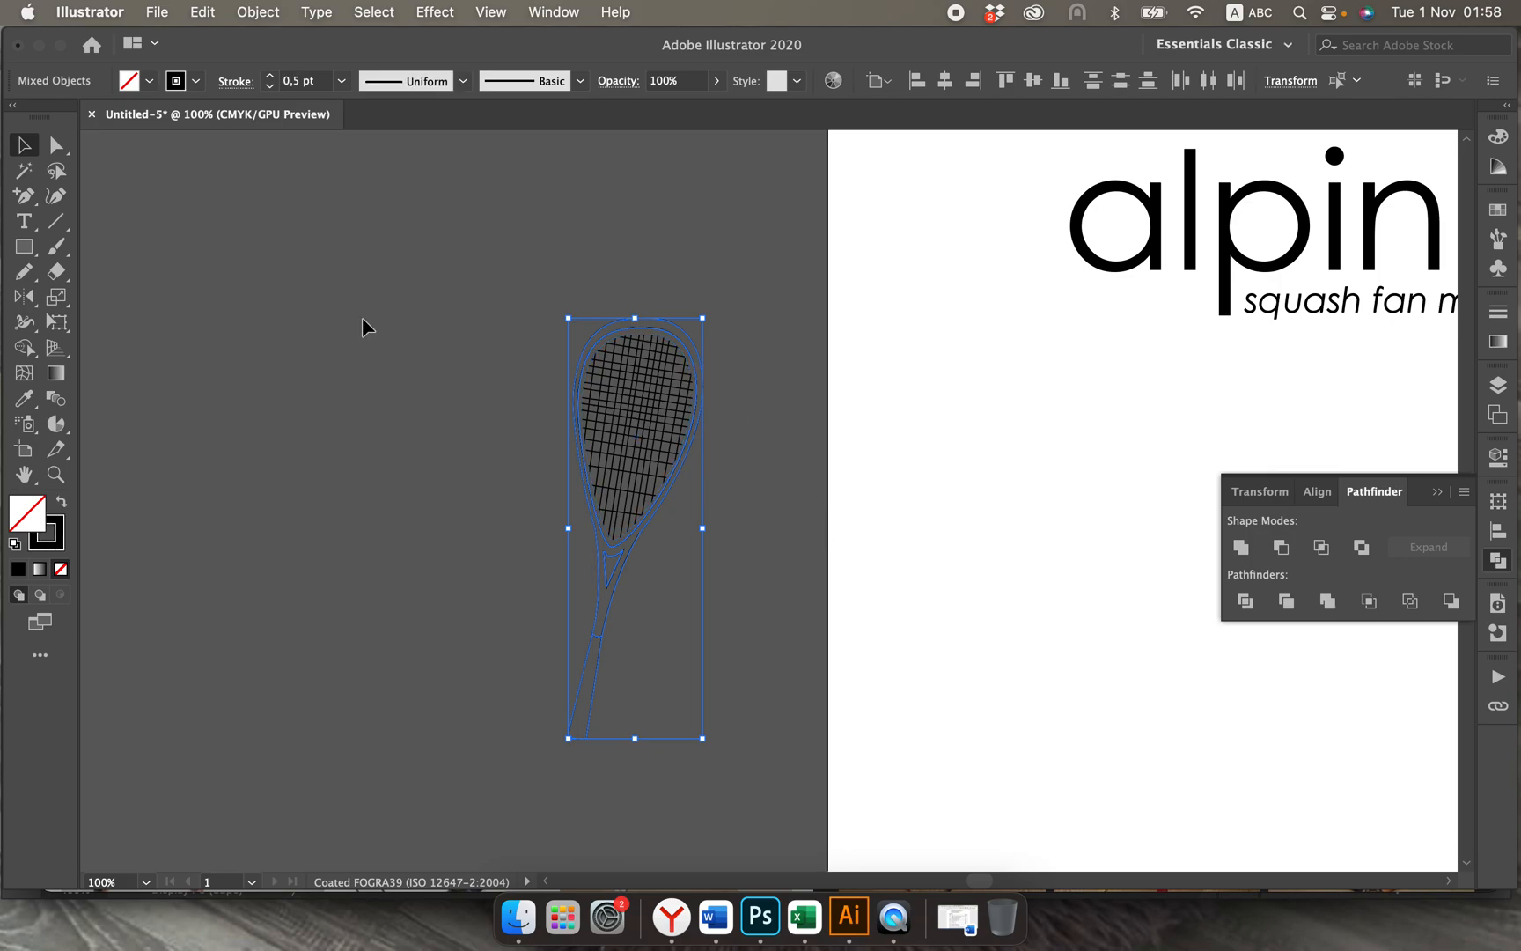
pyautogui.click(65, 501)
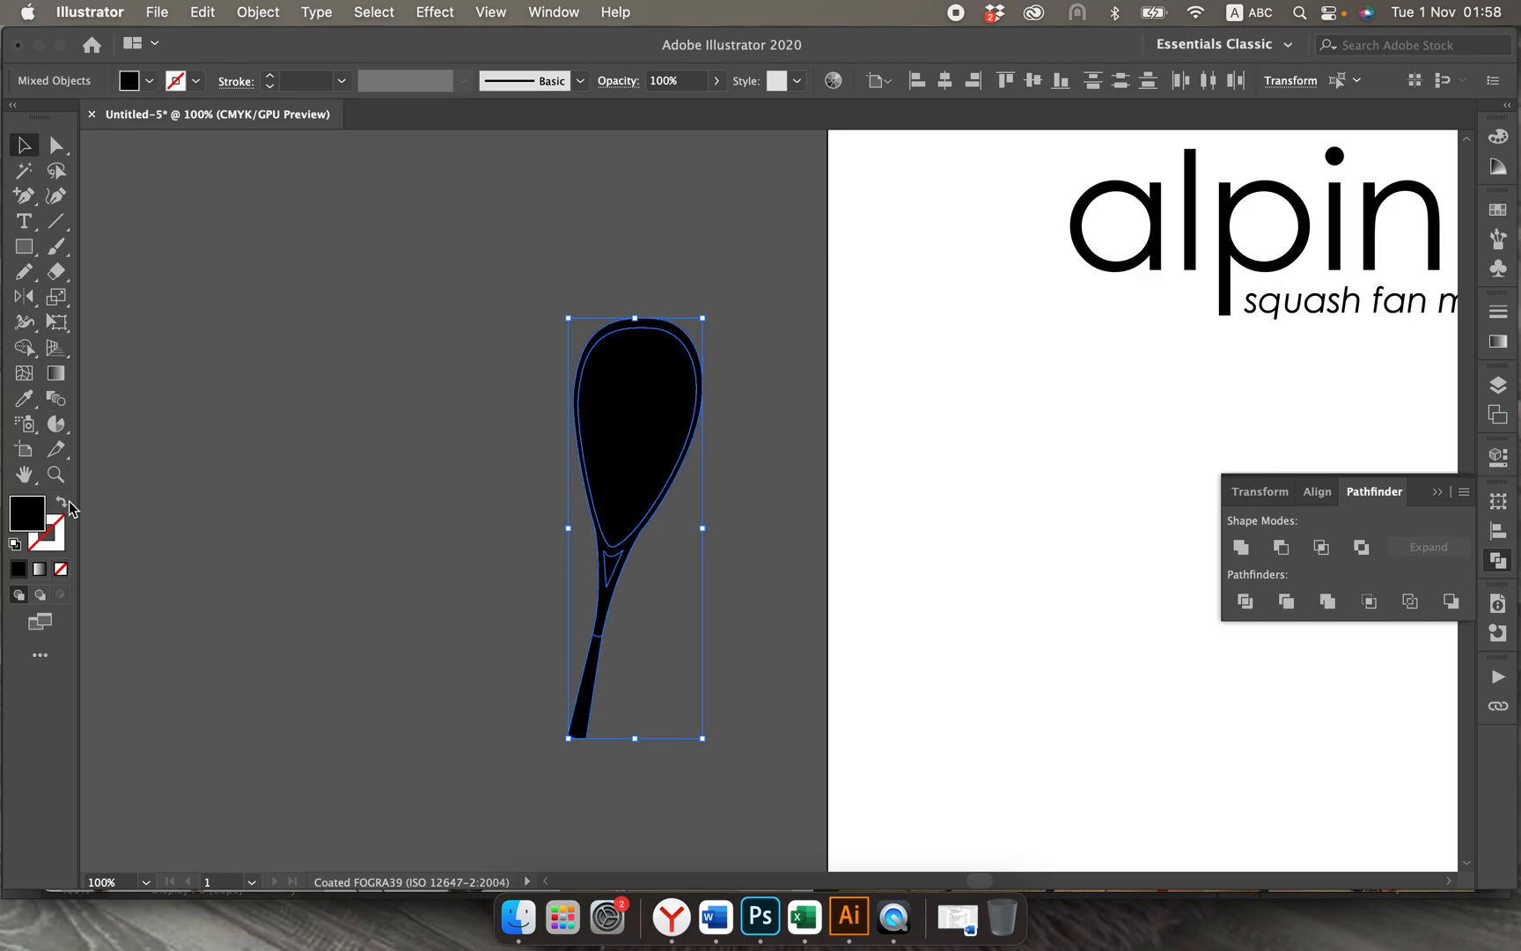
pyautogui.click(360, 526)
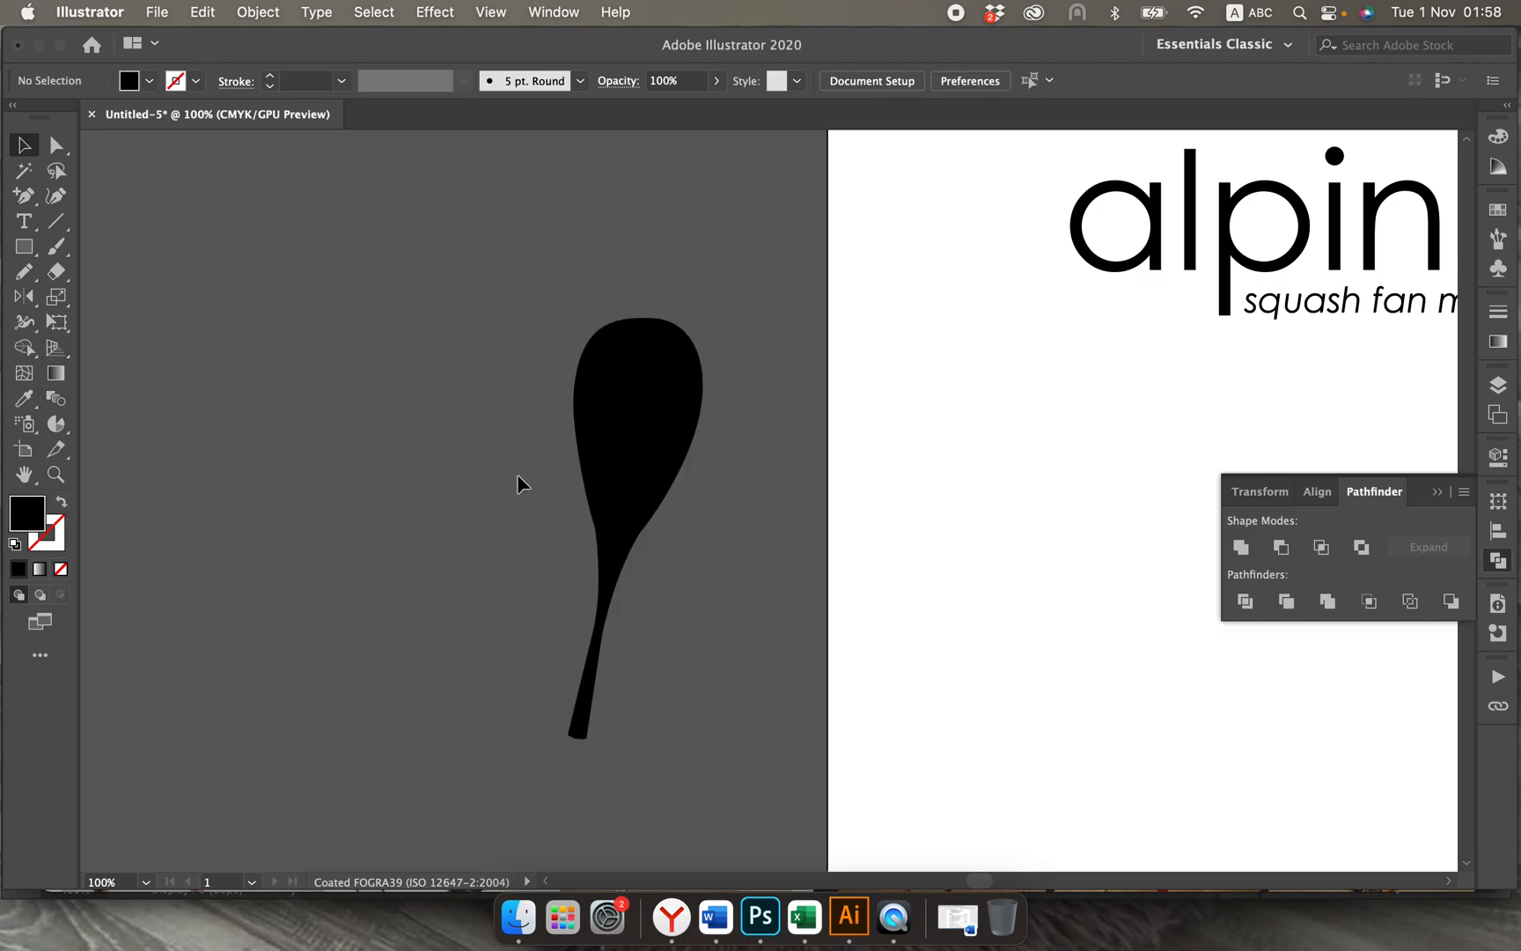
# Step: Delete the black inner head shape that covers the strings
pyautogui.click(621, 438)
pyautogui.press('Delete')
pyautogui.doubleClick(621, 440)
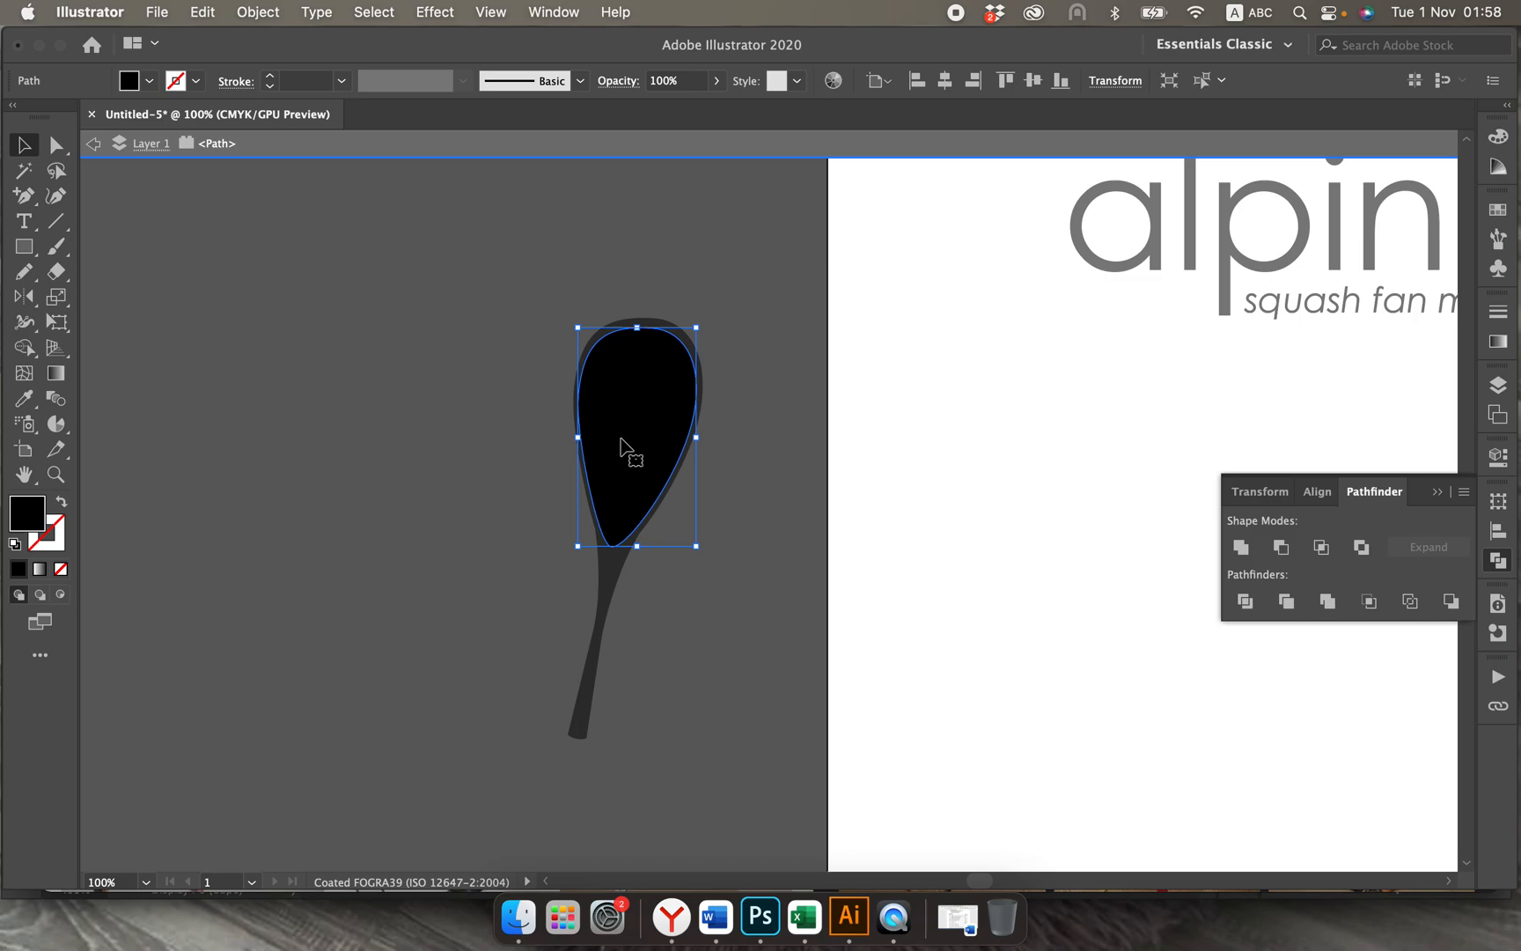
pyautogui.press('Delete')
pyautogui.doubleClick(498, 531)
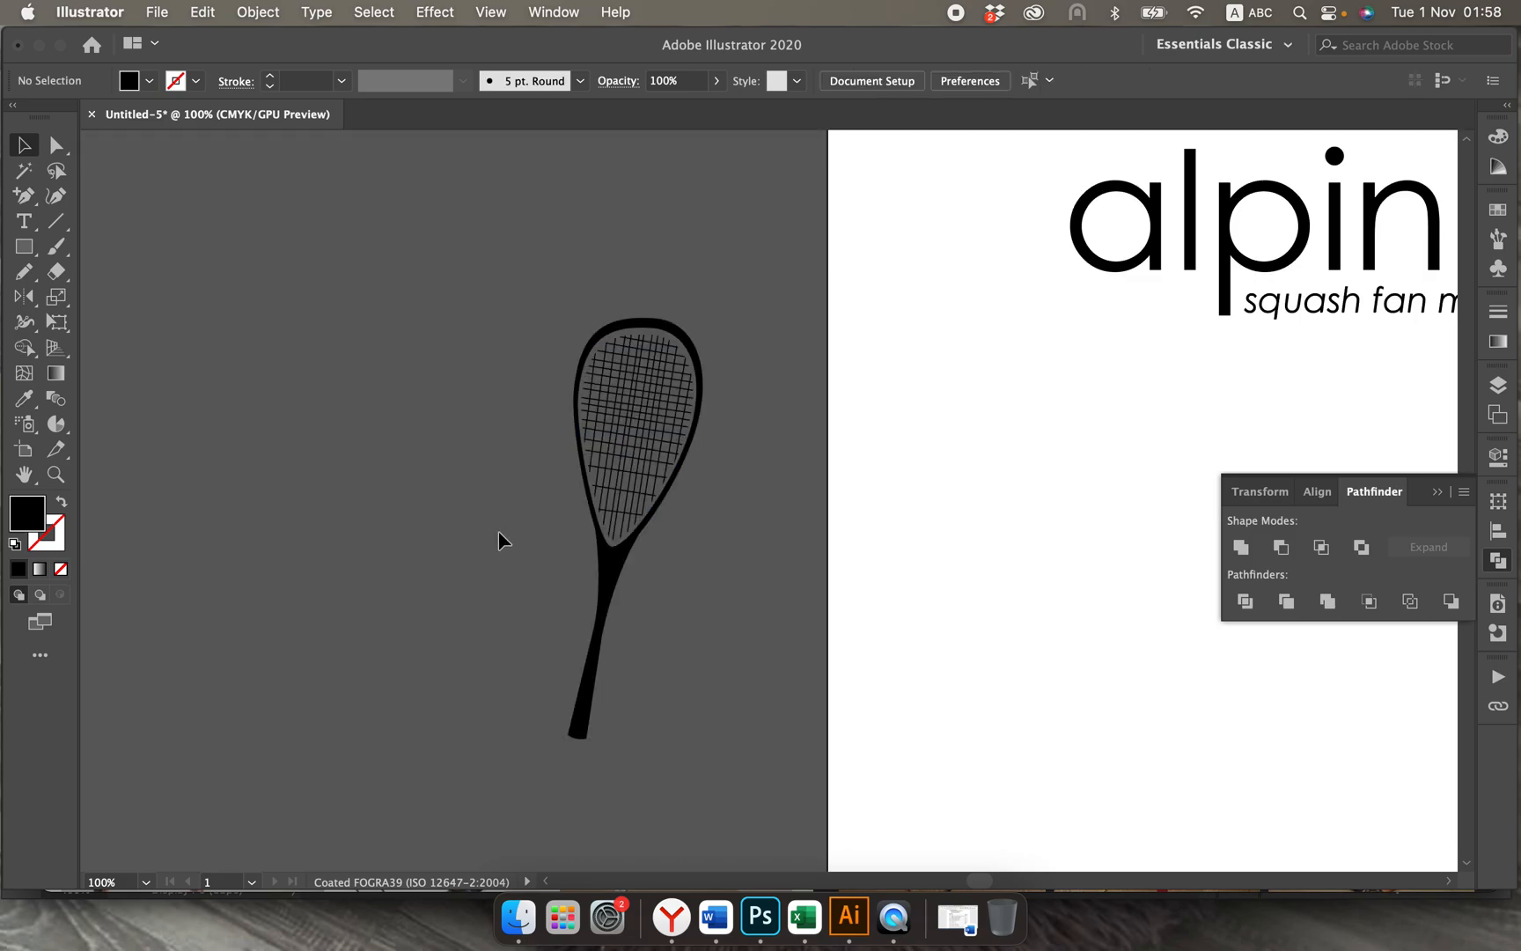
# Step: Select the clipped string group, set its stroke weight to 1 pt, and deselect it
pyautogui.scroll(-2, 448, 682)
pyautogui.hscroll(2, 448, 682)
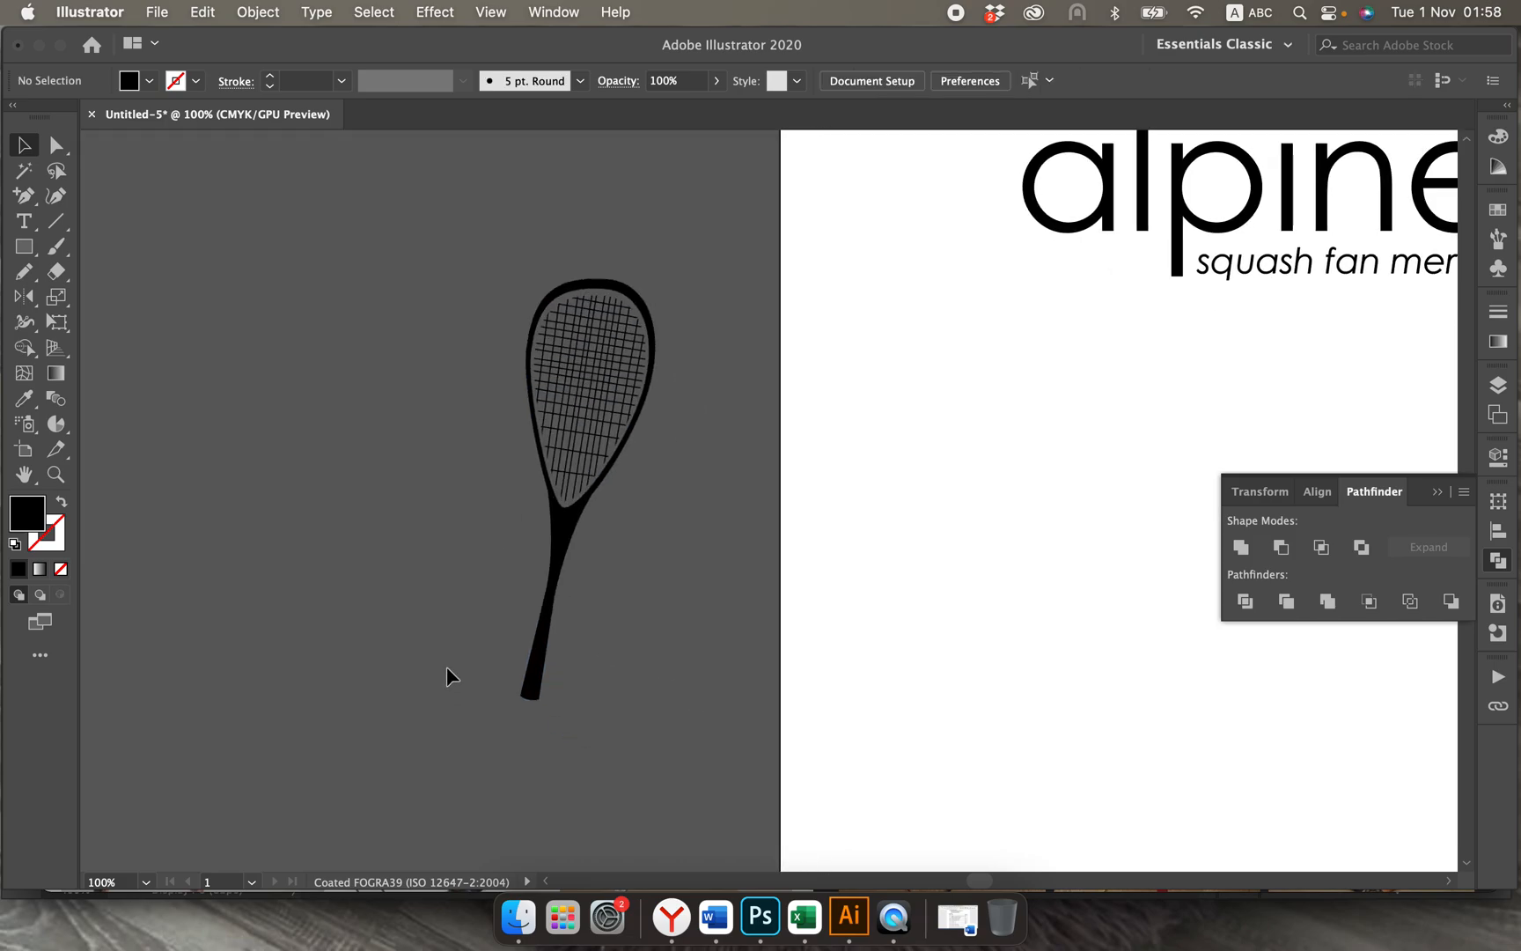
pyautogui.moveTo(431, 301); pyautogui.dragTo(744, 828)
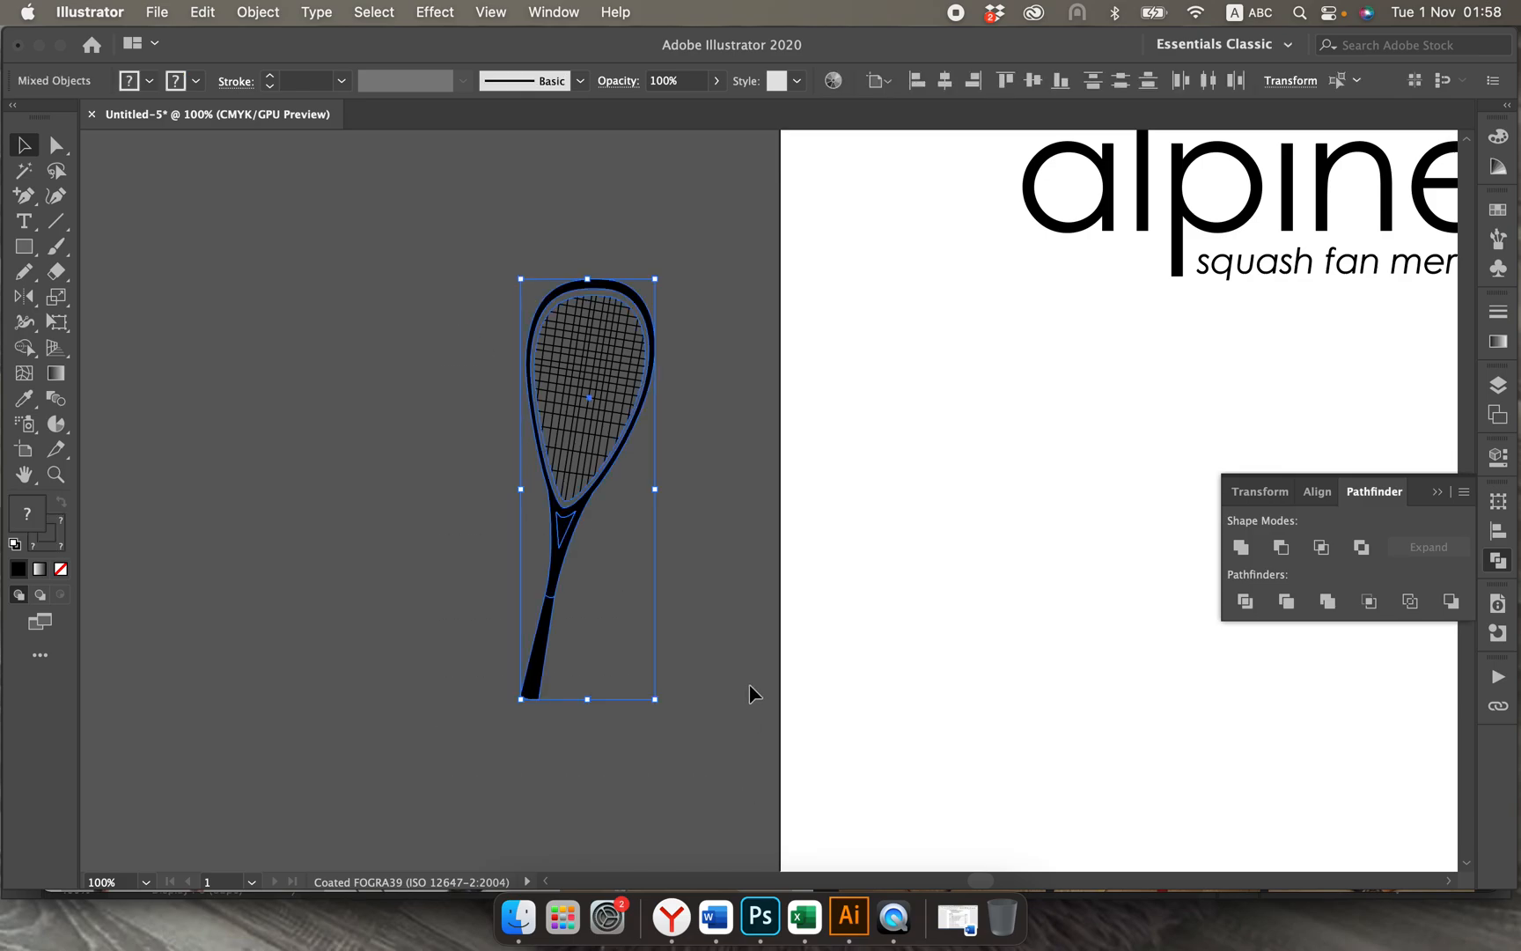
pyautogui.click(707, 515)
pyautogui.click(608, 381)
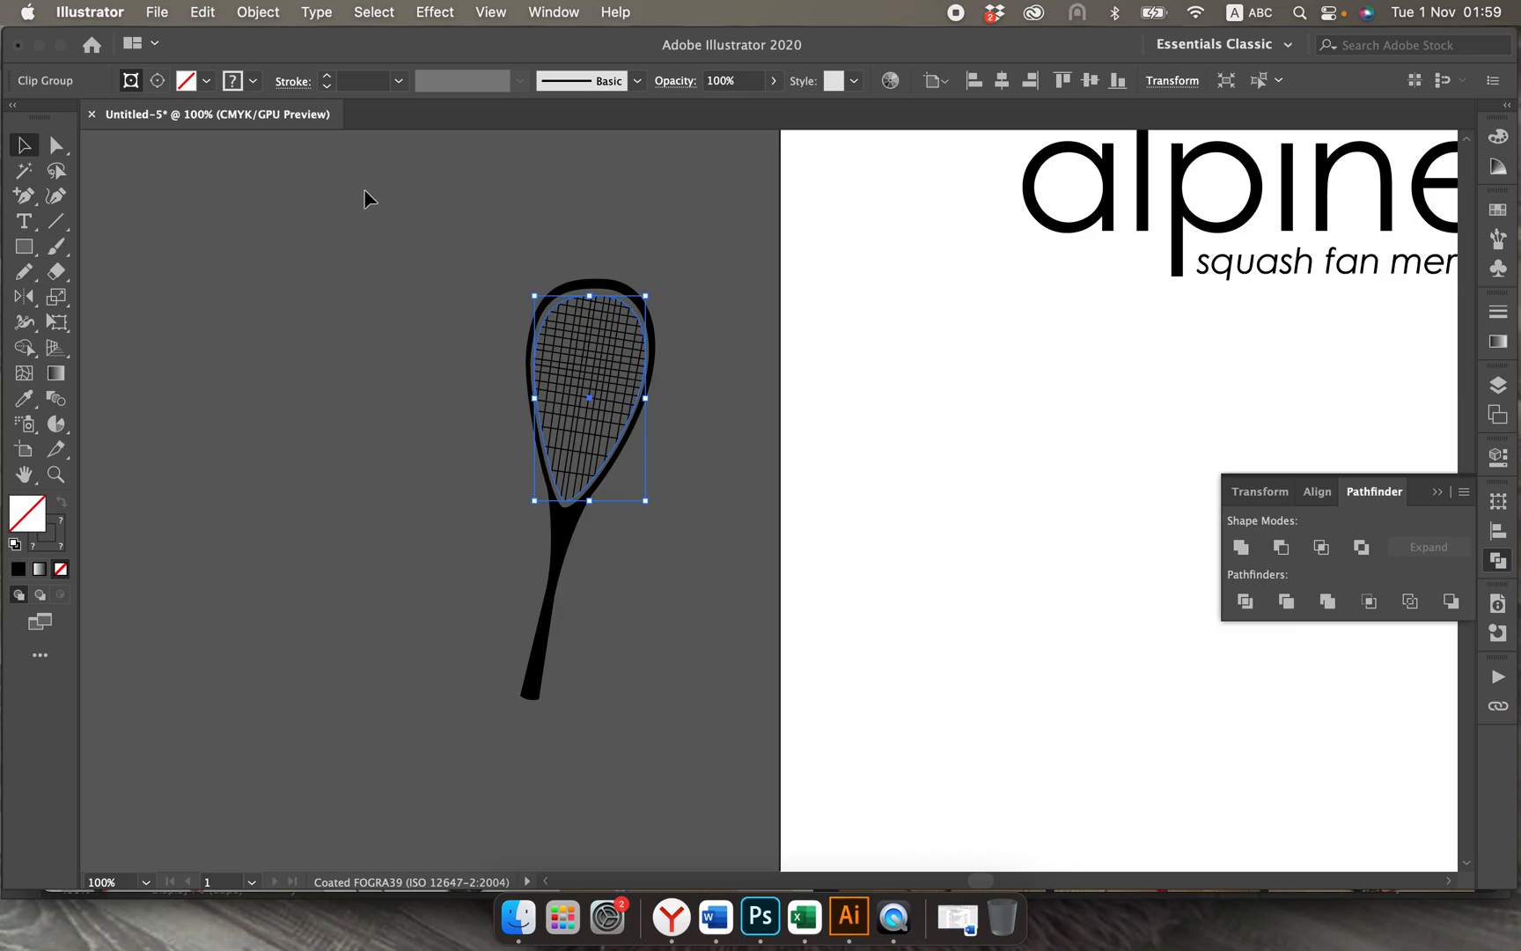
pyautogui.click(327, 78)
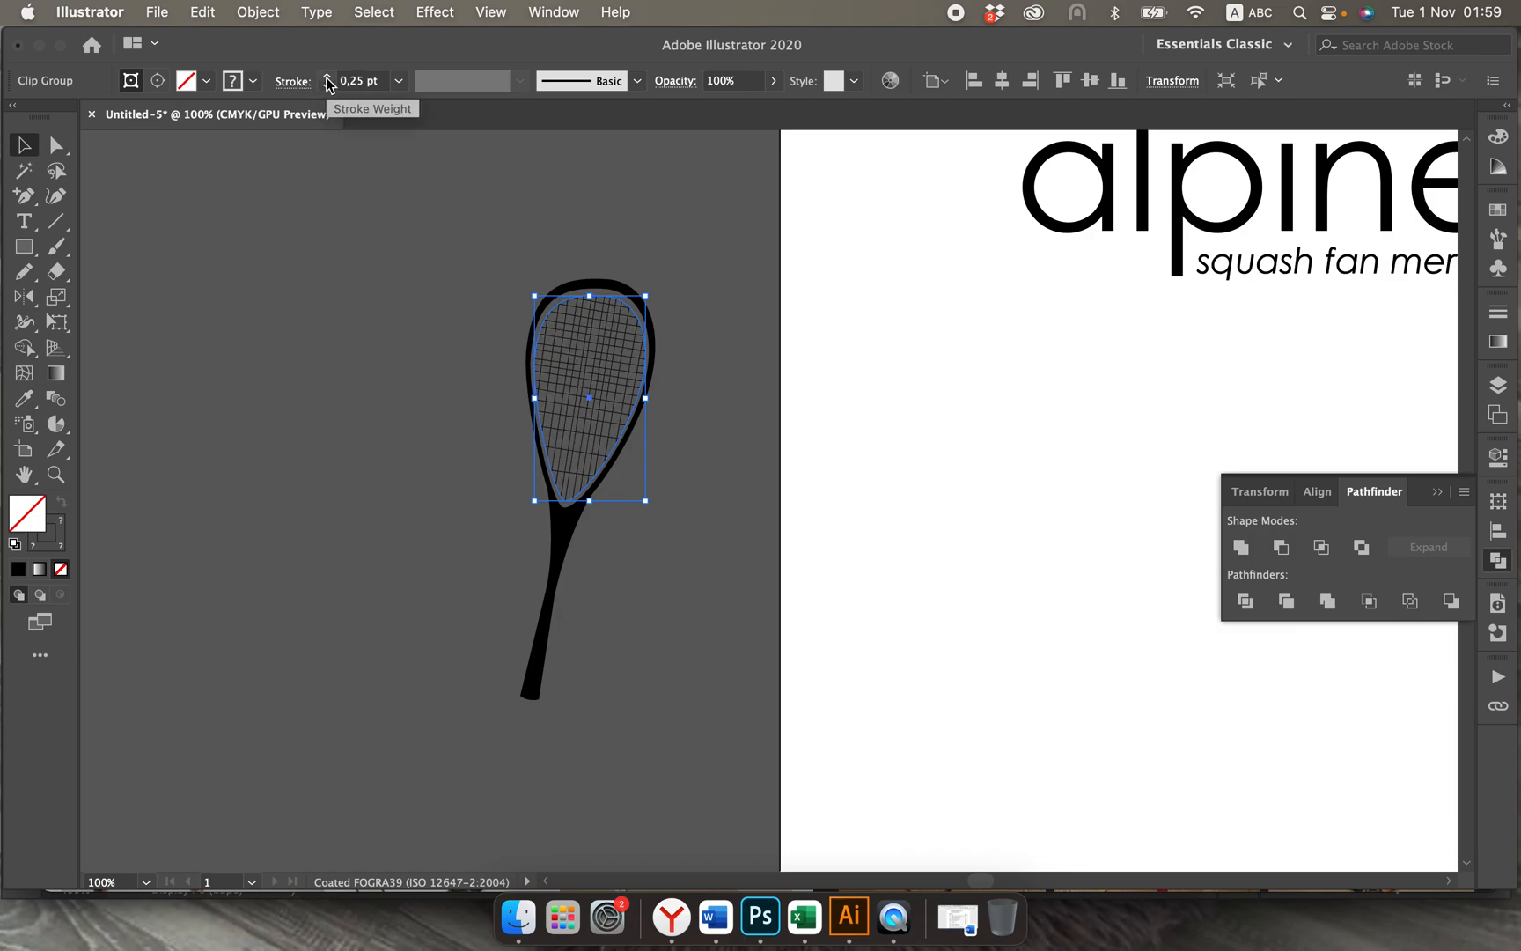
pyautogui.click(327, 78)
pyautogui.click(327, 78)
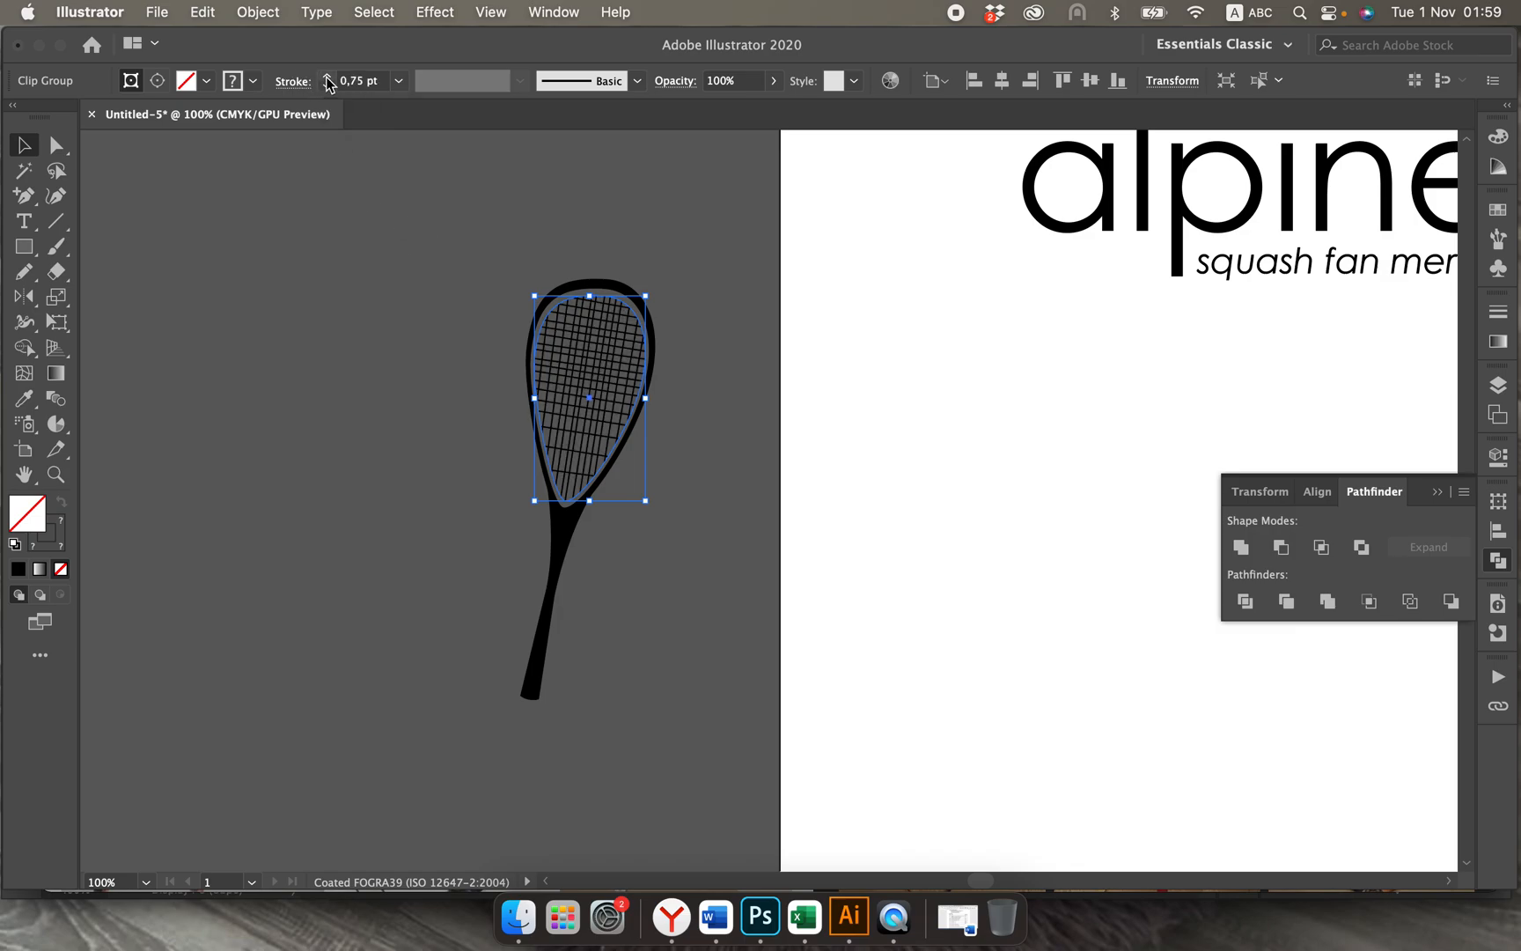
pyautogui.click(364, 437)
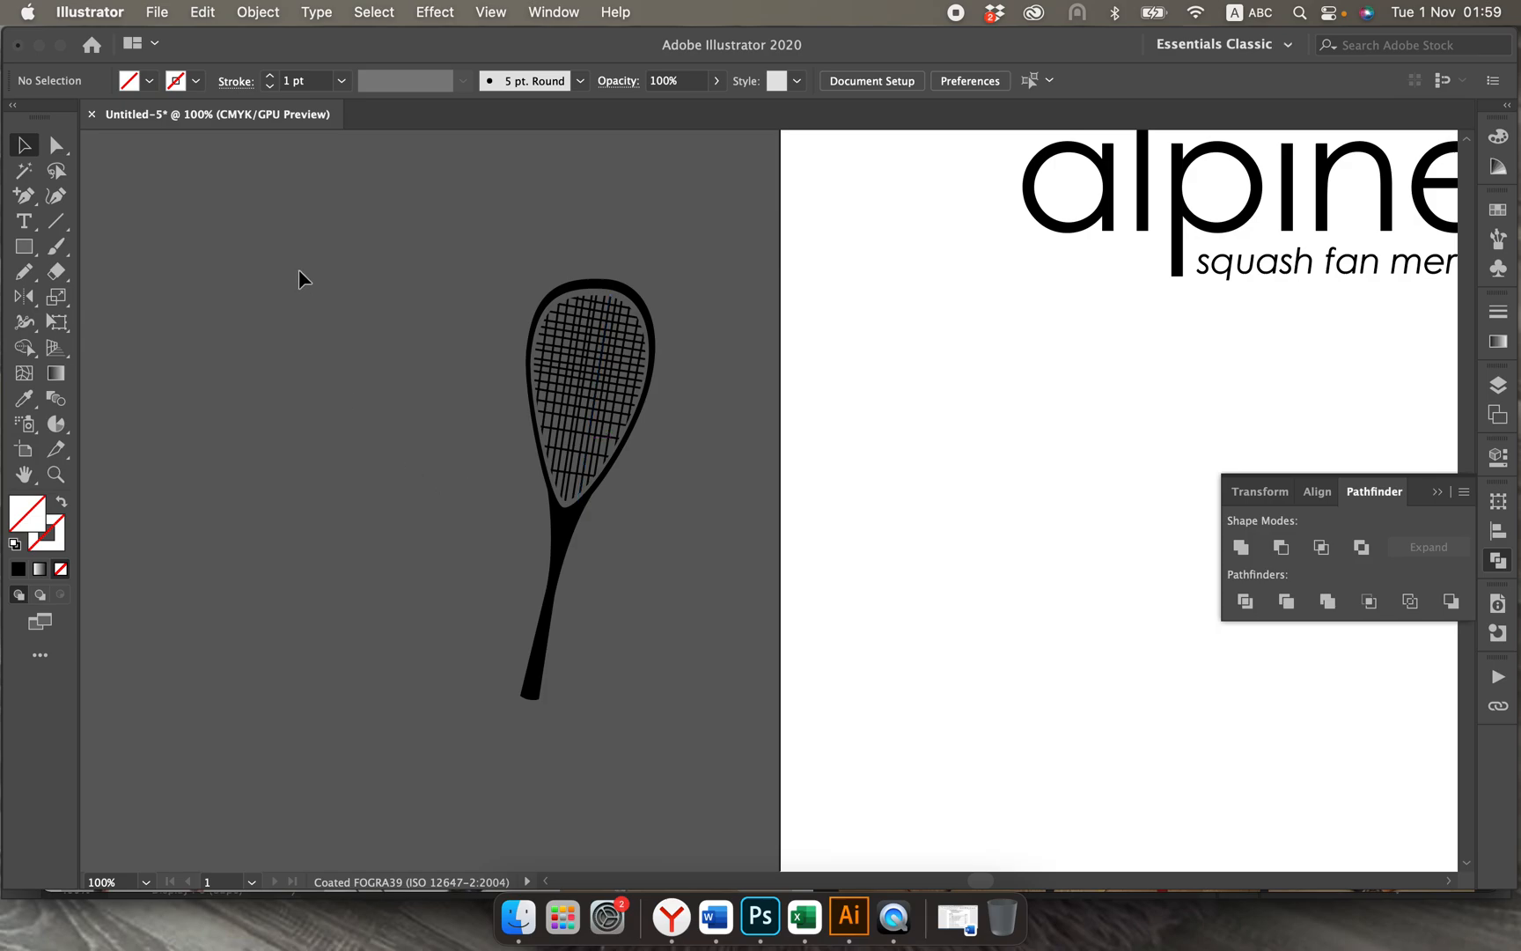
# Step: Select the whole racket, rotate it clockwise to a diagonal, and place it on the artboard behind the beginning of the alpine wordmark
pyautogui.moveTo(332, 266); pyautogui.dragTo(666, 685)
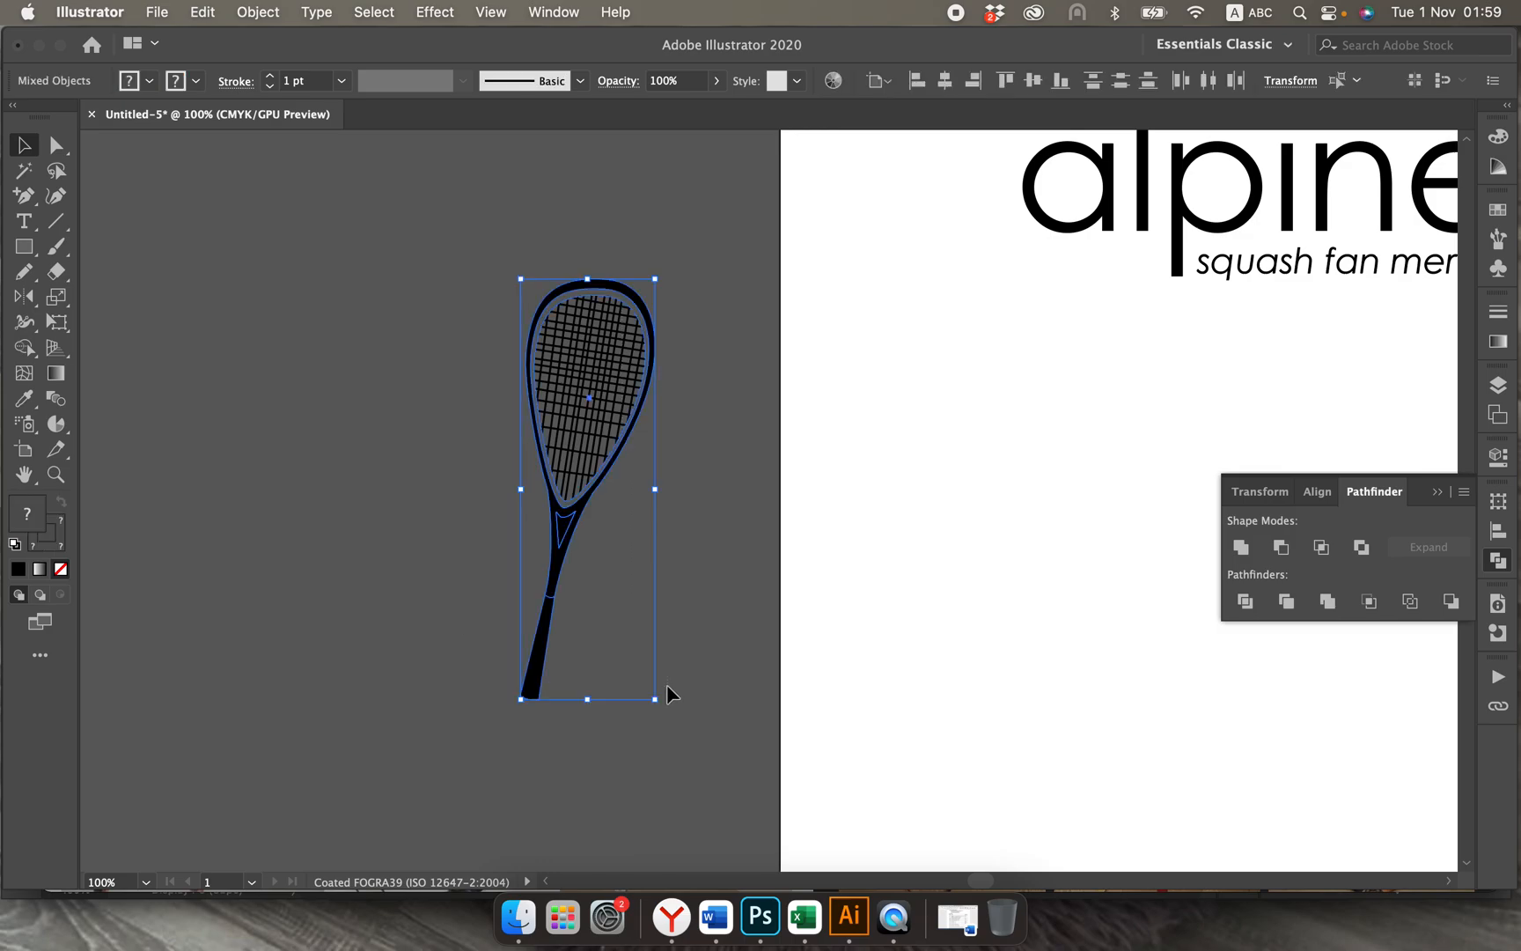
pyautogui.press('super+minus')
pyautogui.hscroll(5, 666, 685)
pyautogui.scroll(3, 666, 684)
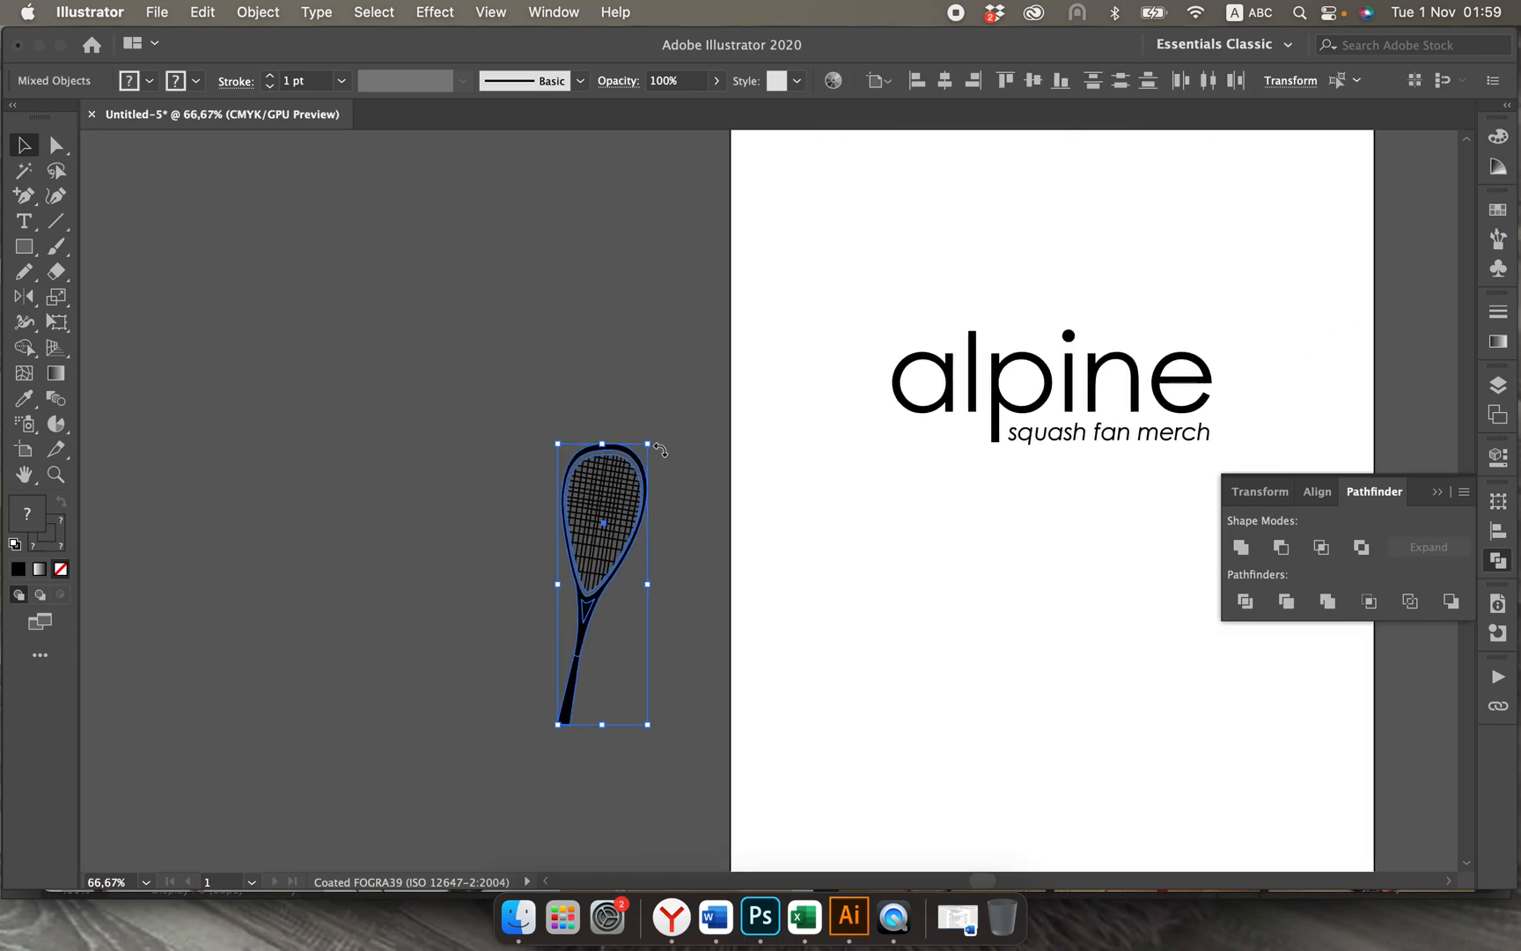
pyautogui.moveTo(660, 449); pyautogui.dragTo(746, 510)
pyautogui.moveTo(635, 576); pyautogui.dragTo(938, 317)
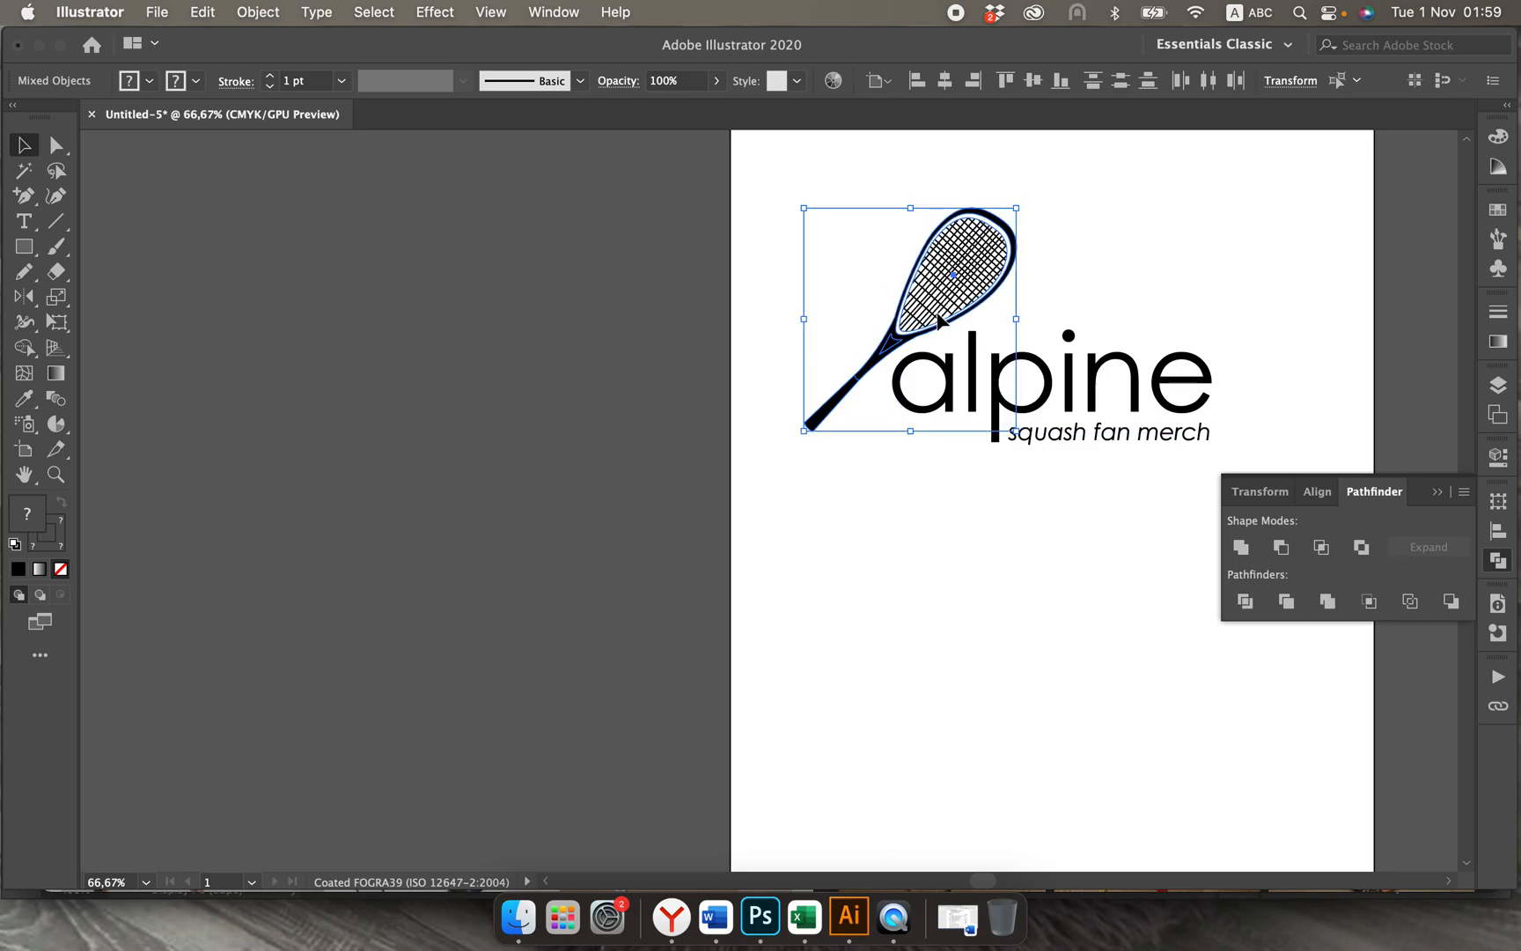
pyautogui.click(811, 516)
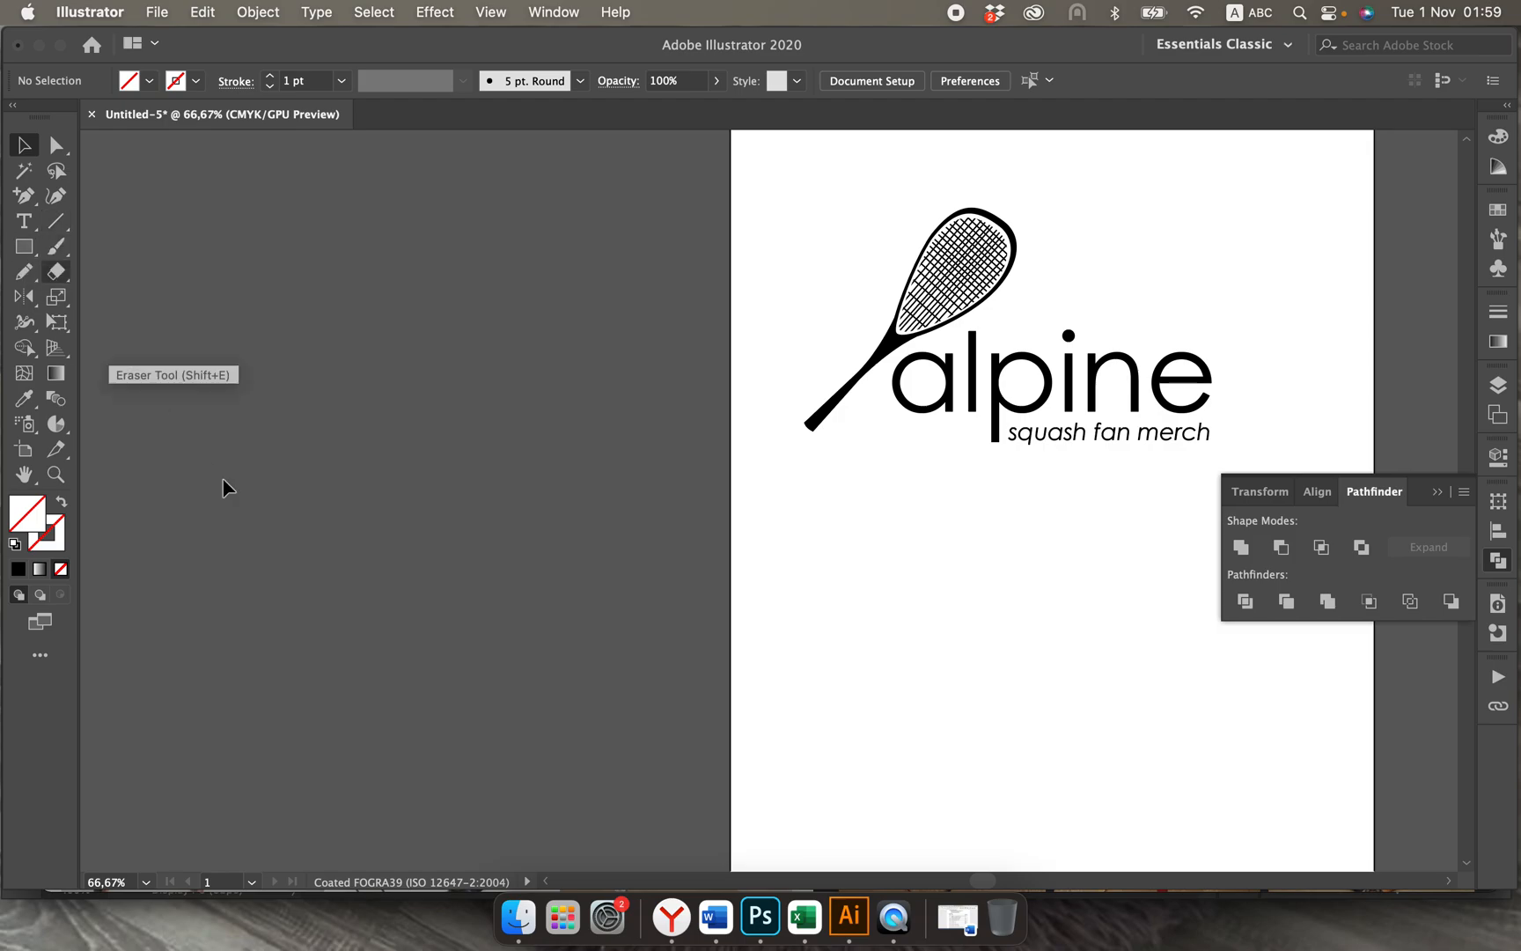
# Step: Check the racket-and-ball reference photo in the Yandex browser, return to Illustrator, and draw a small circle below the logo as the ball
pyautogui.click(671, 919)
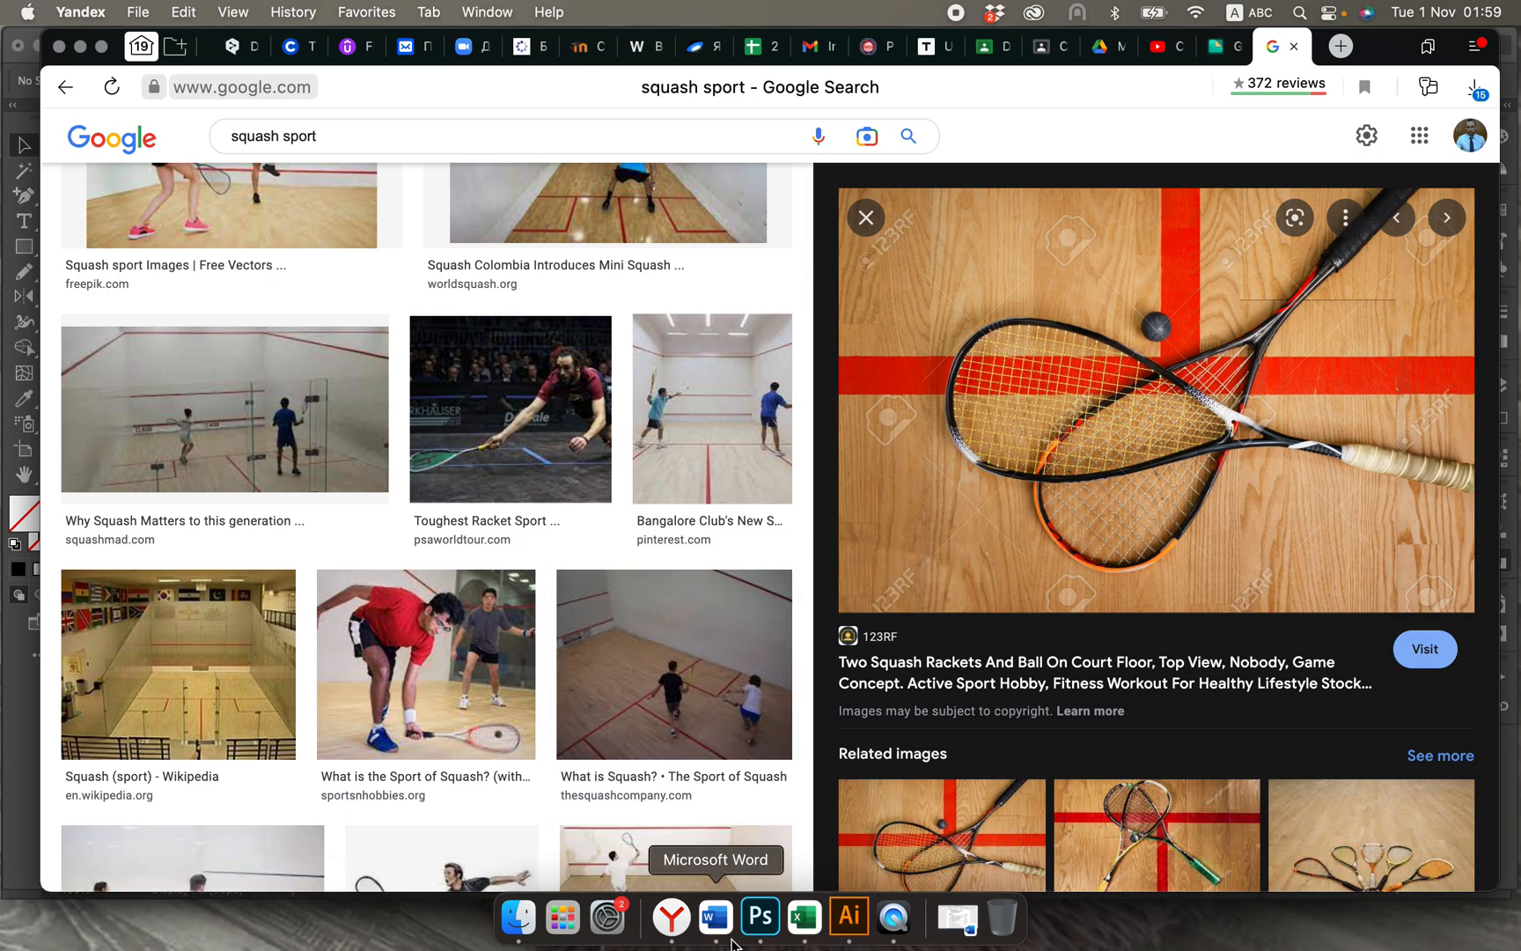
pyautogui.click(852, 920)
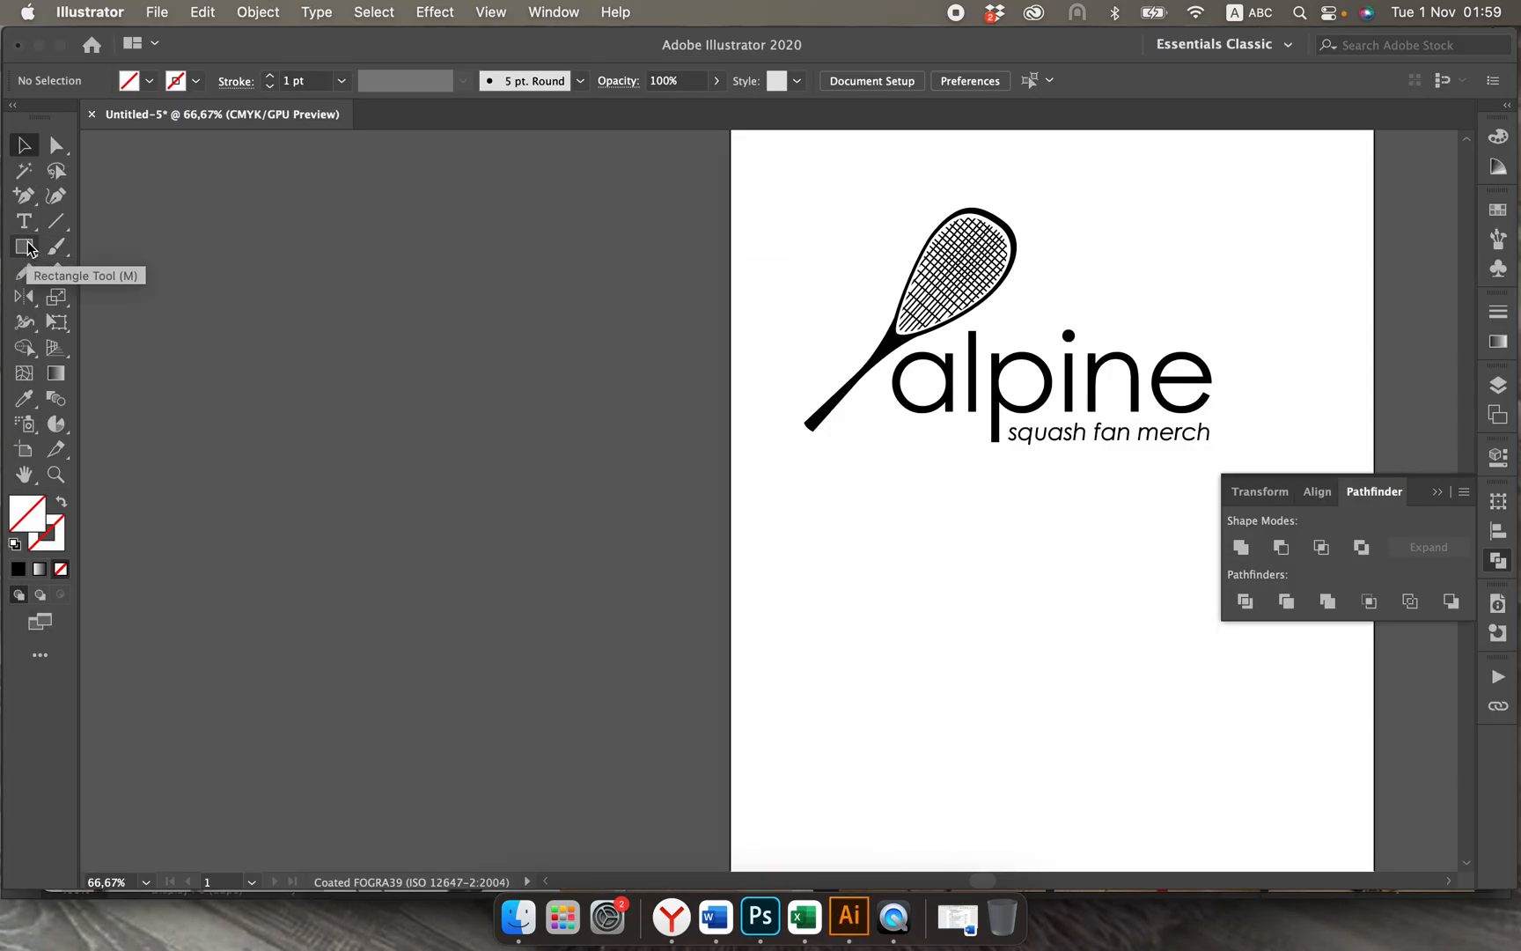
pyautogui.click(27, 247)
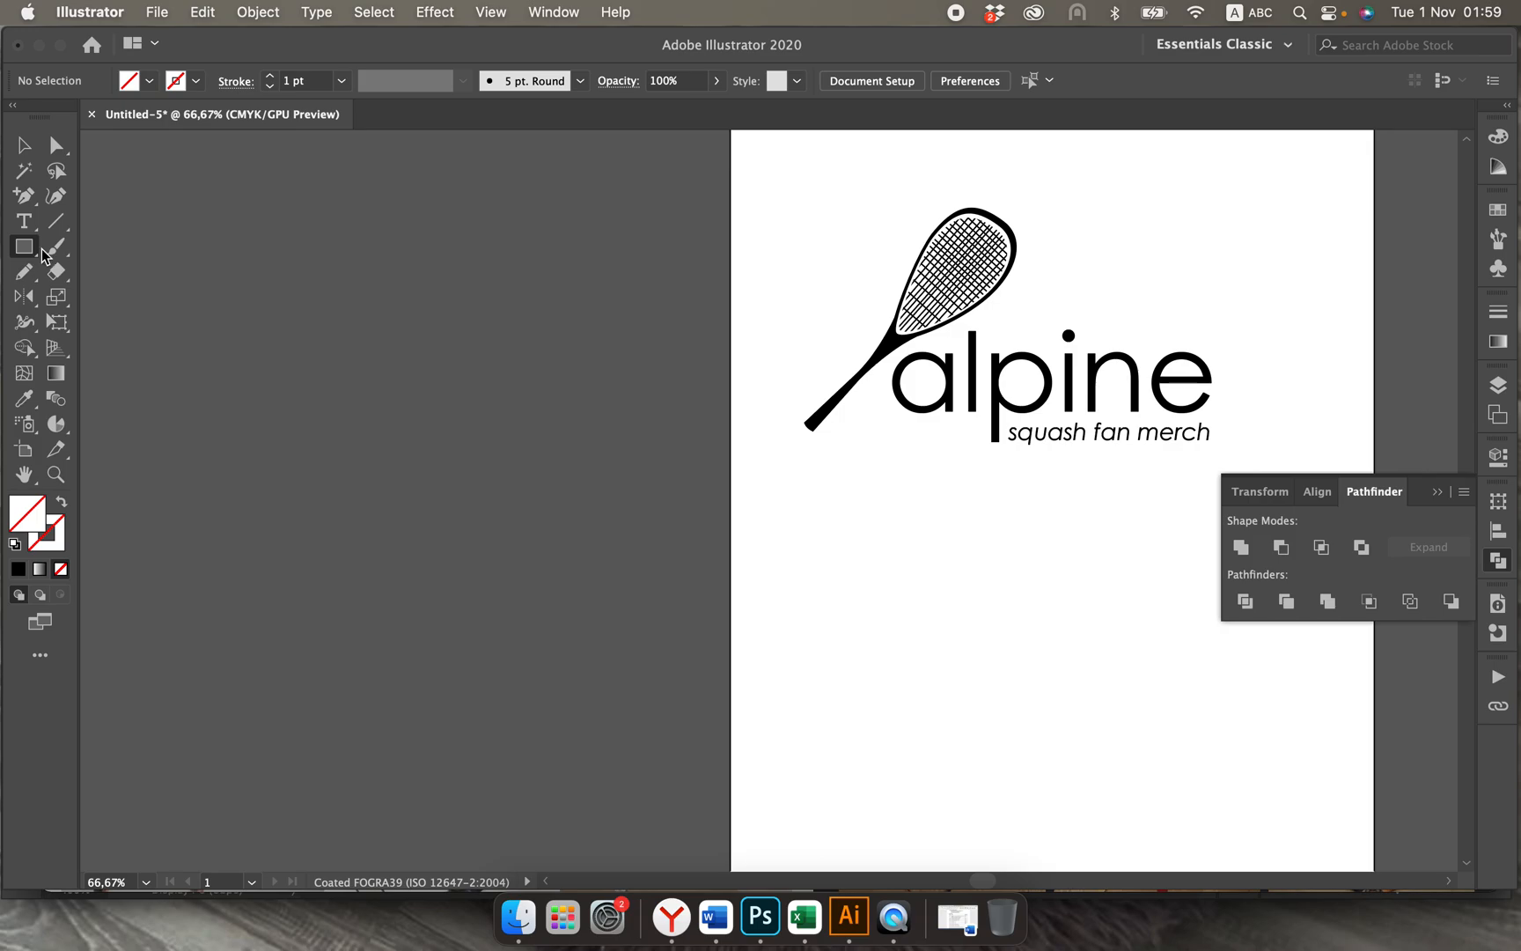
pyautogui.click(35, 254)
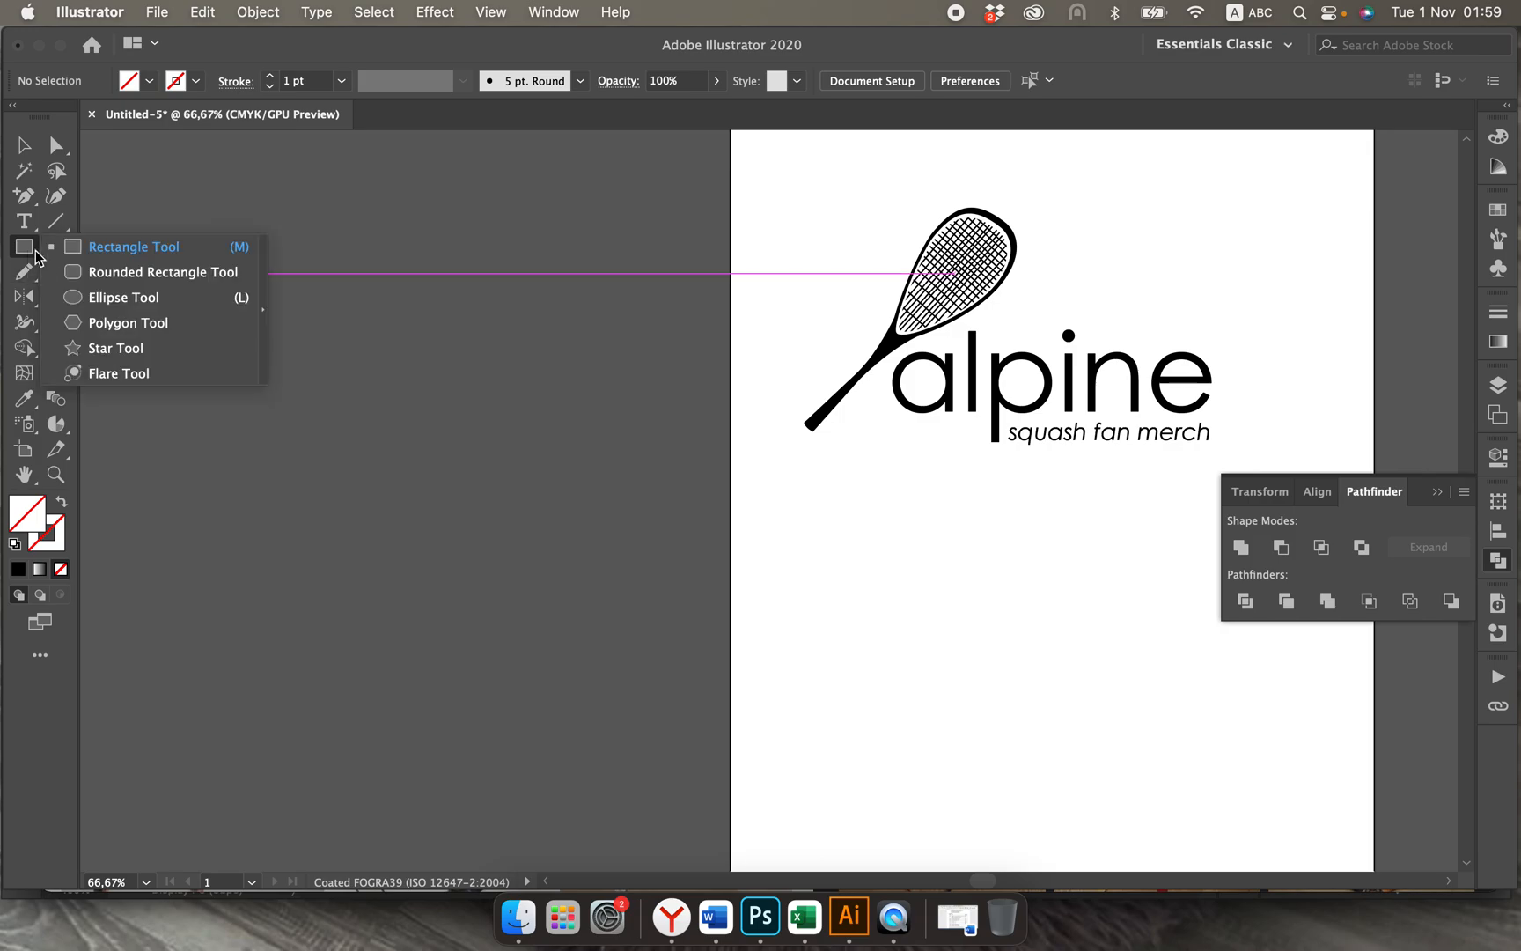
pyautogui.click(76, 299)
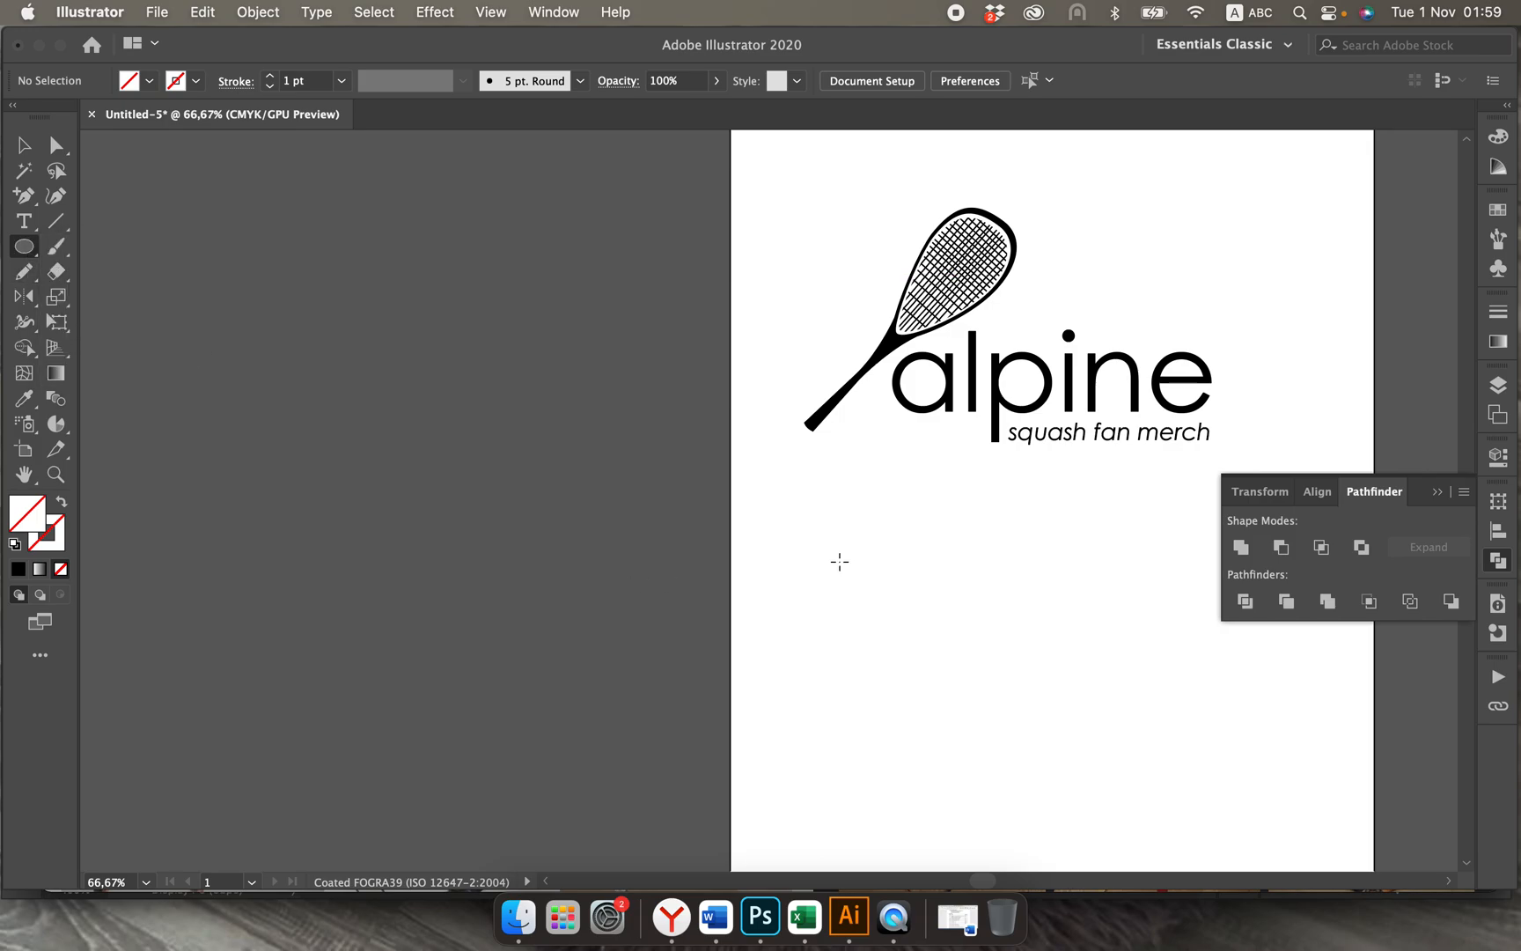
pyautogui.moveTo(840, 562); pyautogui.dragTo(874, 585)
# Step: Give the small circle a solid black fill and deselect it
pyautogui.click(138, 86)
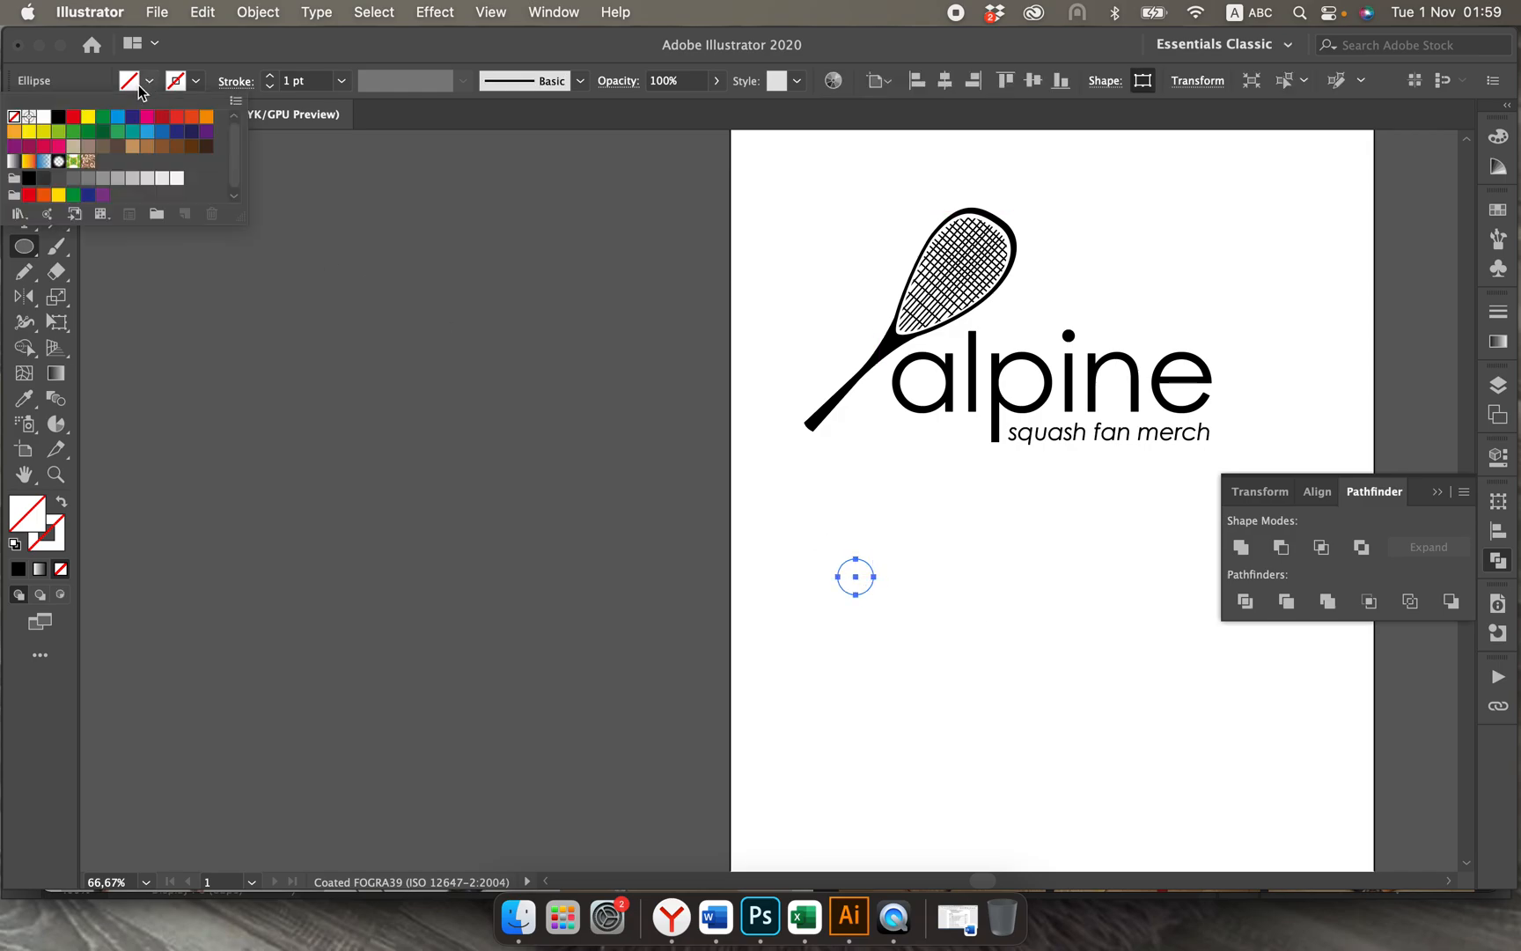
pyautogui.click(58, 117)
pyautogui.click(149, 82)
pyautogui.click(24, 146)
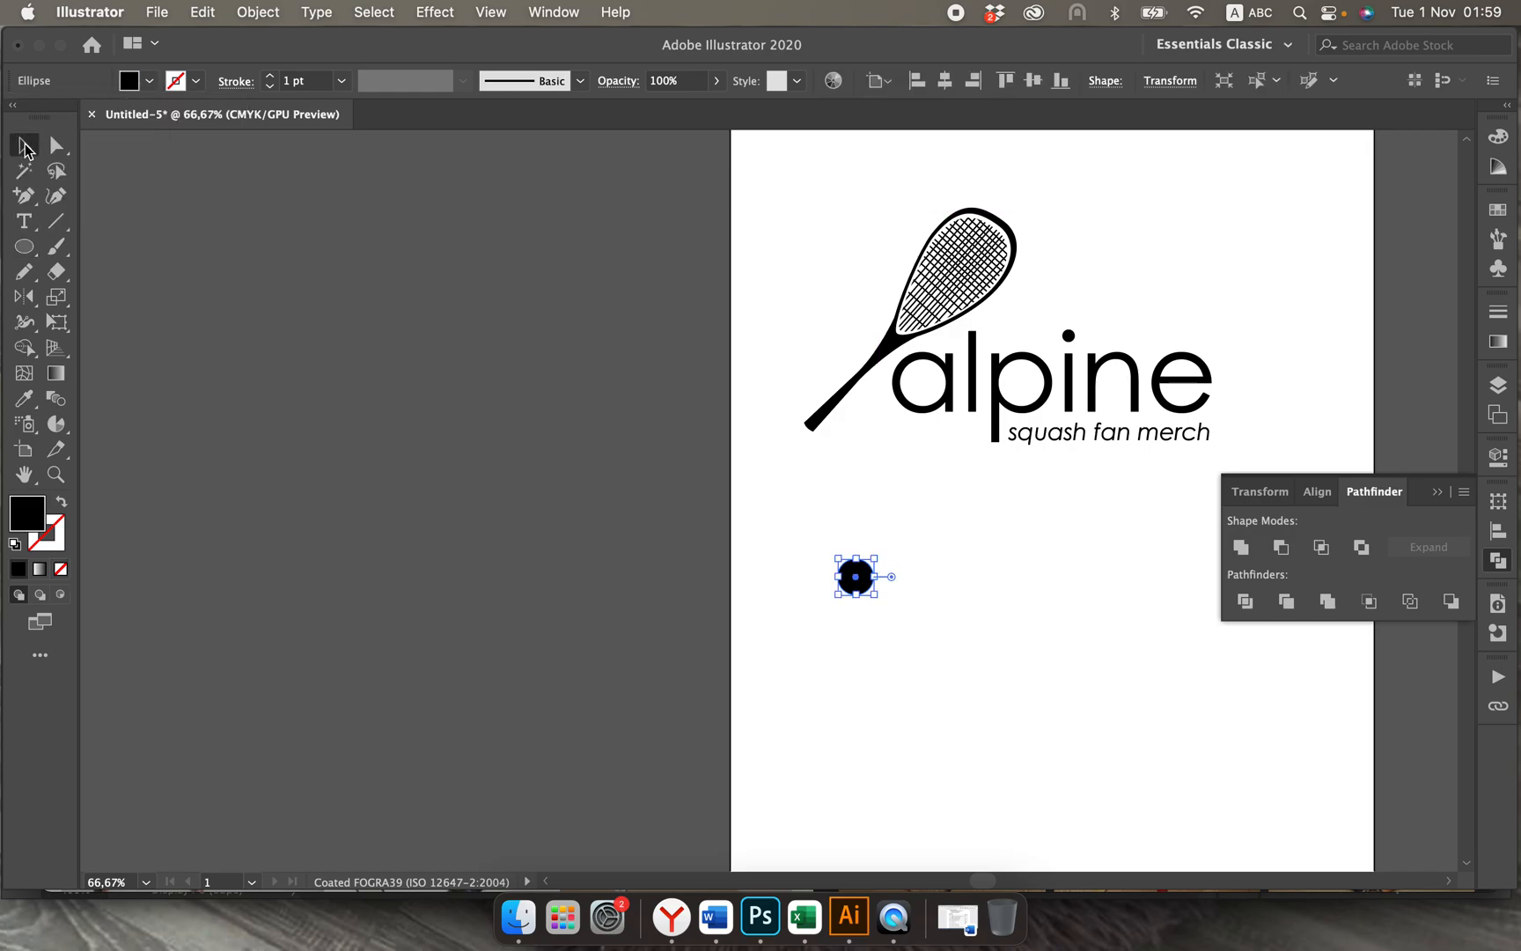
pyautogui.click(495, 382)
# Step: Move the black ball into the bowl of the letter a in the alpine wordmark and deselect it
pyautogui.press('super+plus')
pyautogui.press('super+plus')
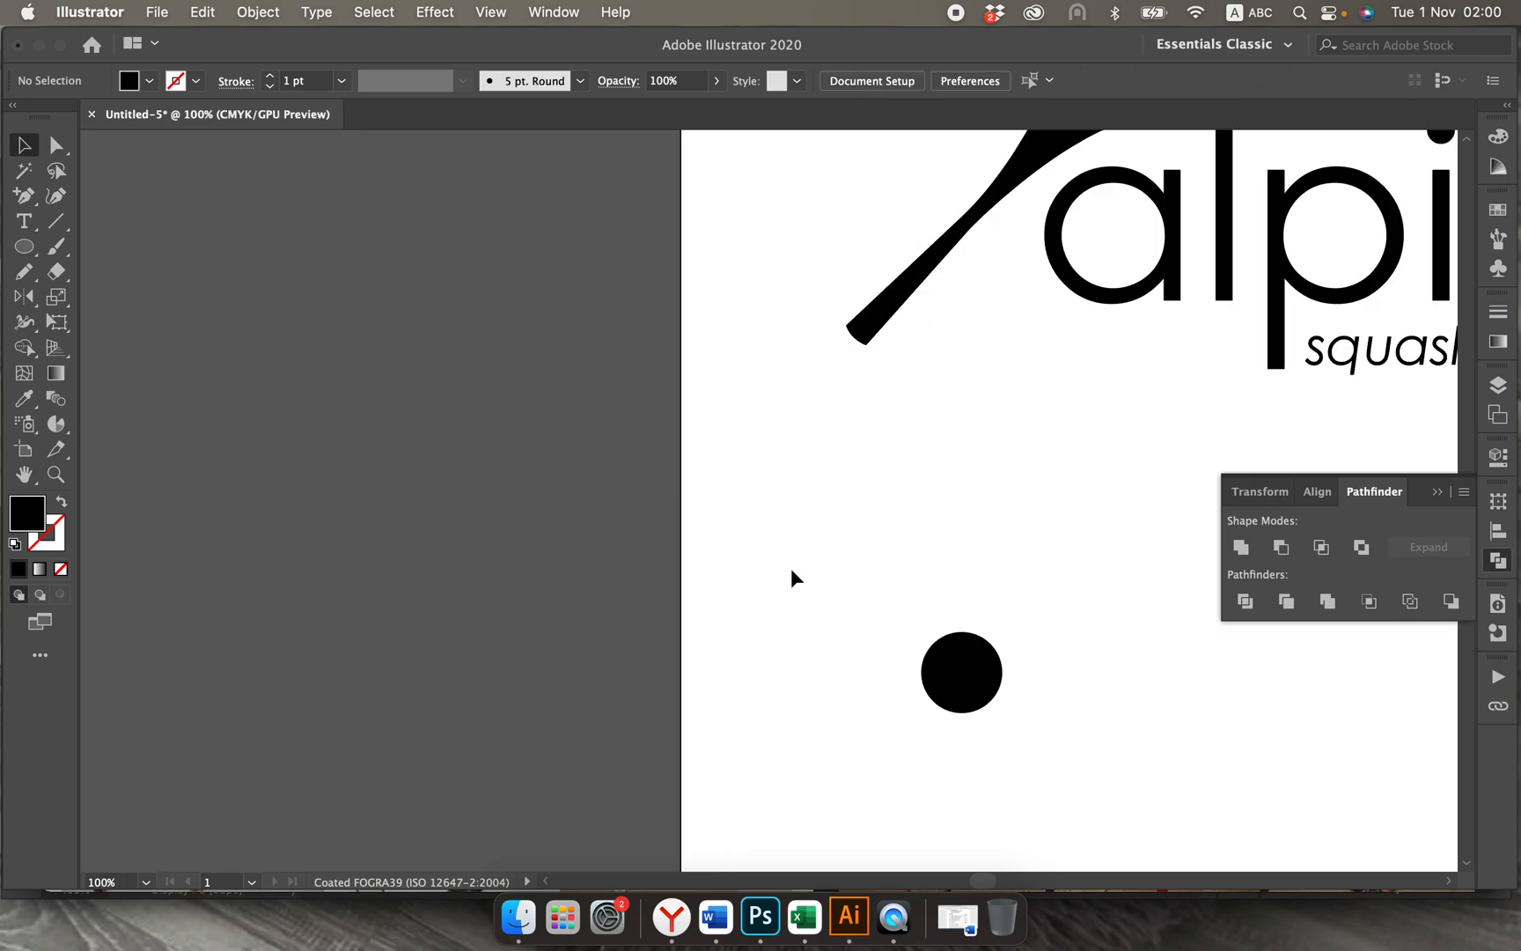
pyautogui.moveTo(961, 673); pyautogui.dragTo(984, 461)
pyautogui.scroll(4, 986, 459)
pyautogui.hscroll(4, 986, 458)
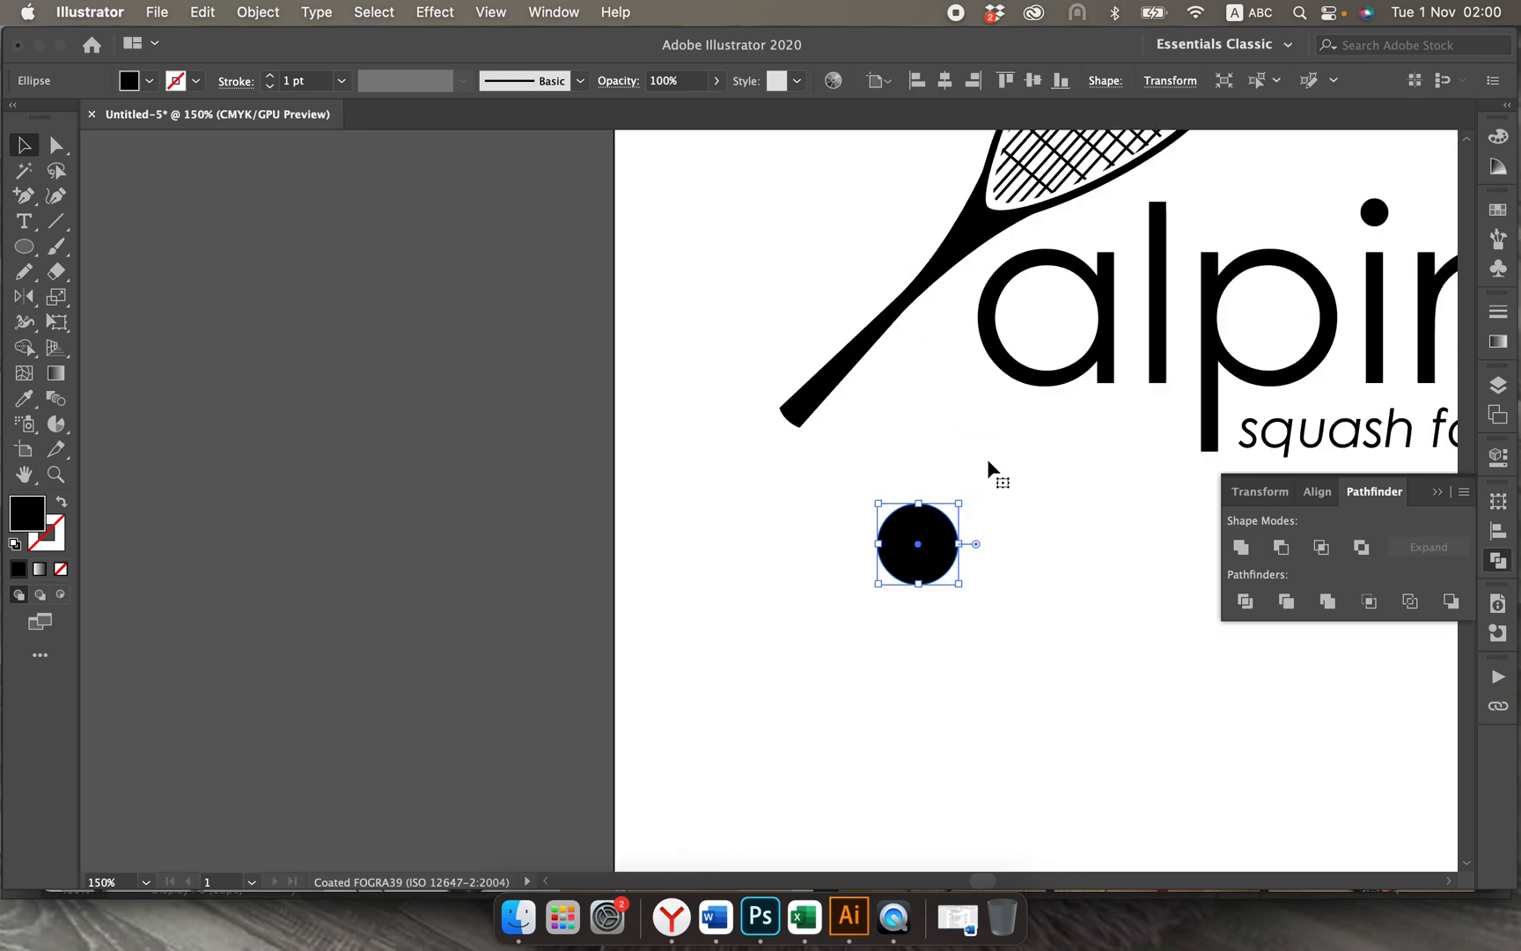
pyautogui.moveTo(831, 613); pyautogui.dragTo(961, 388)
pyautogui.click(961, 586)
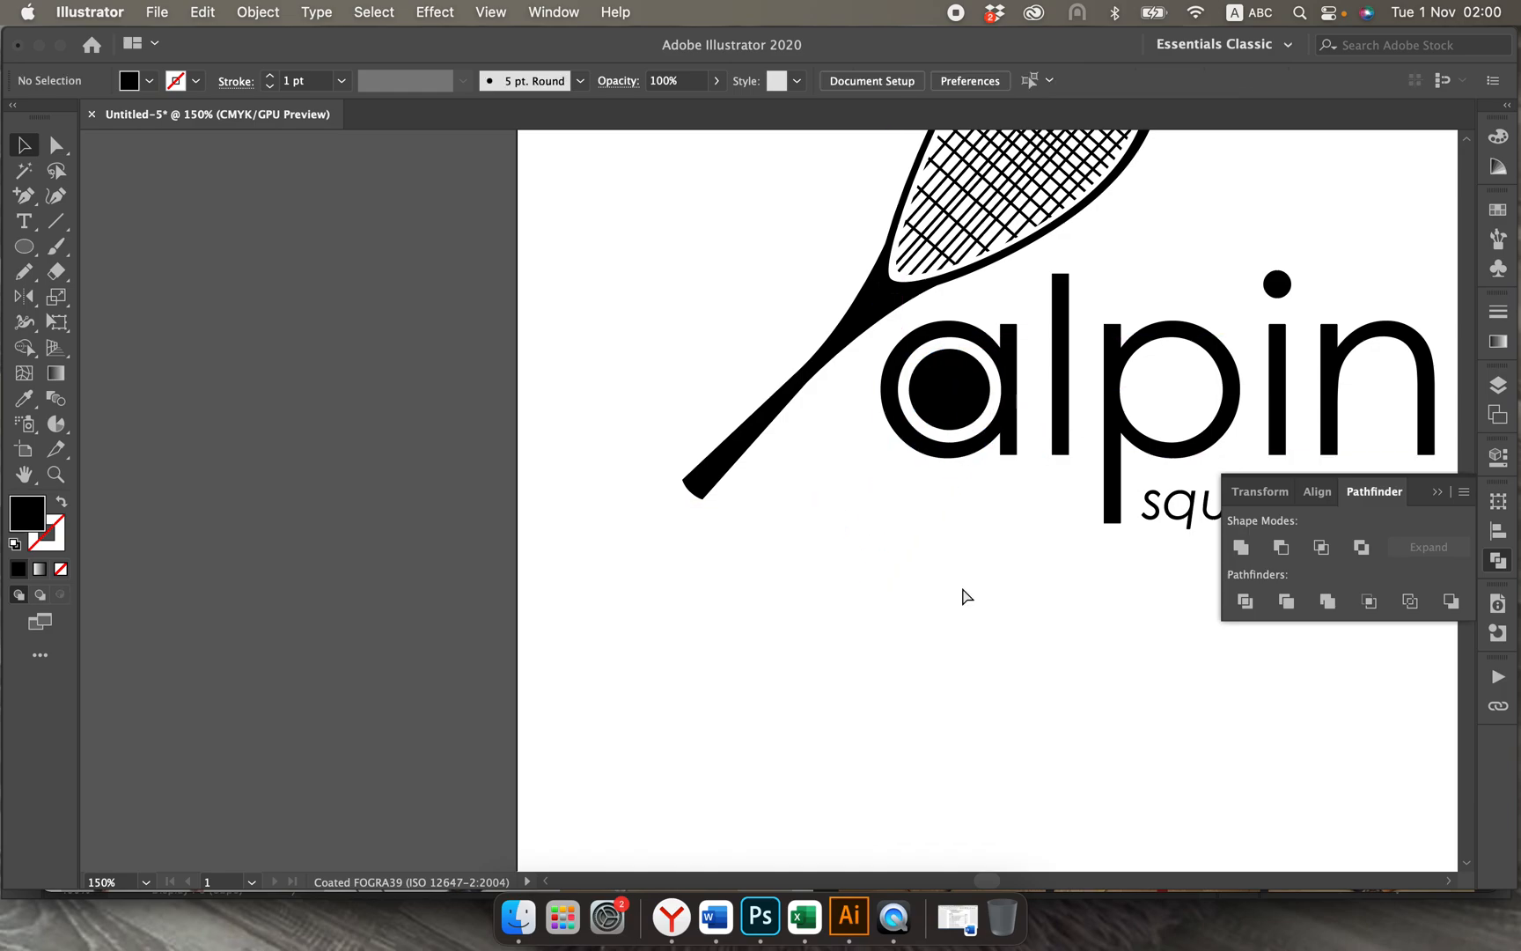
# Step: Move the ball out of the letter a onto the lower edge of the racket head and deselect it
pyautogui.press('super+minus')
pyautogui.press('super+minus')
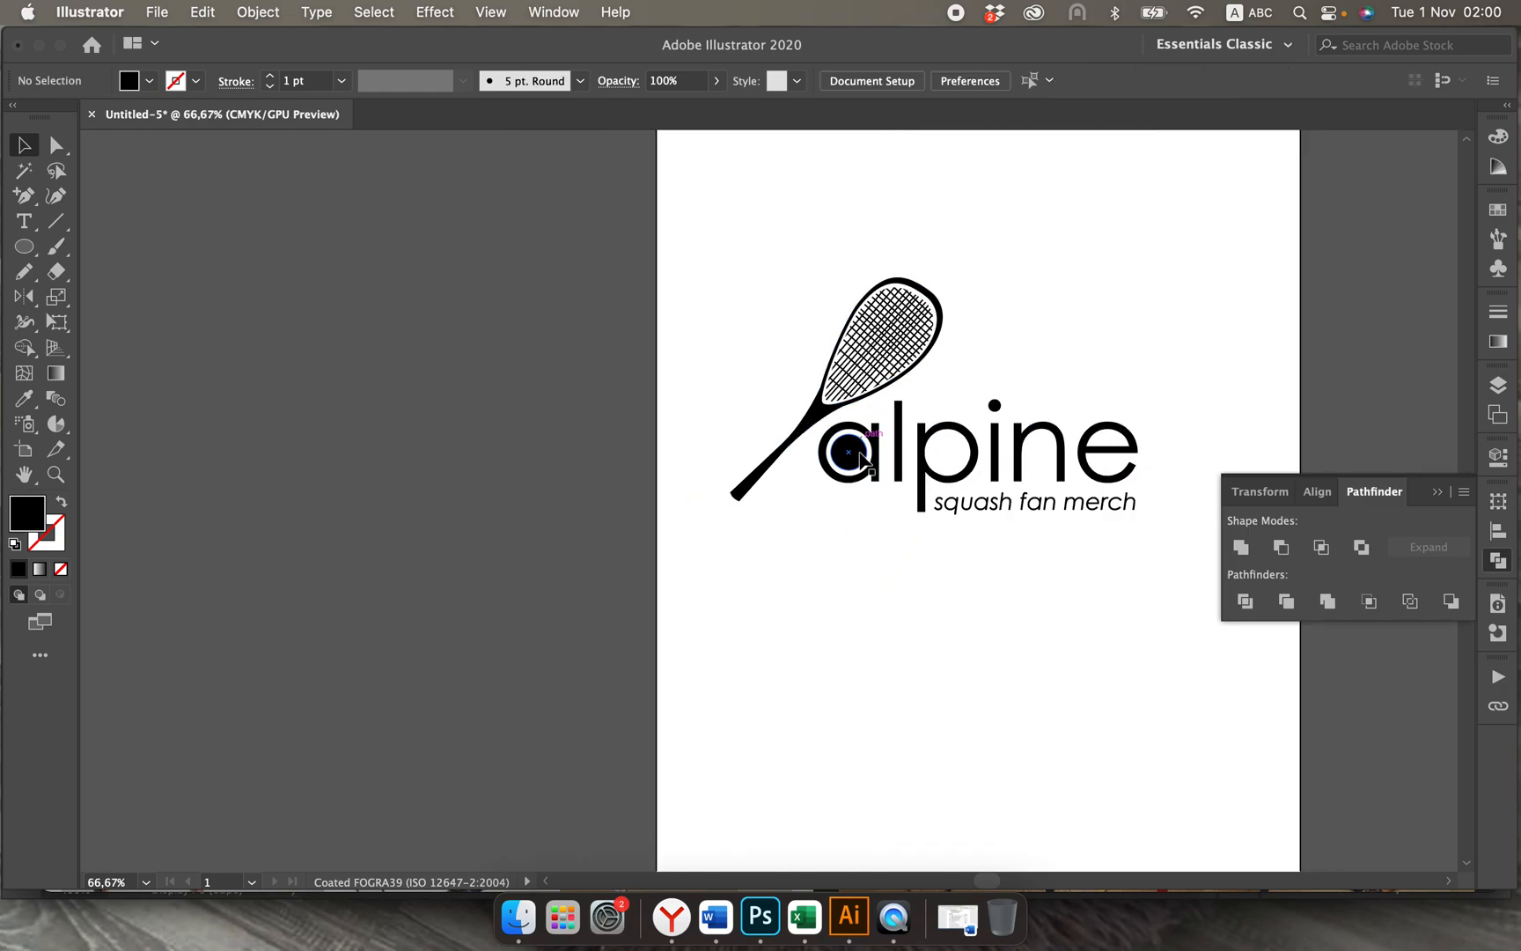
pyautogui.moveTo(859, 455); pyautogui.dragTo(924, 370)
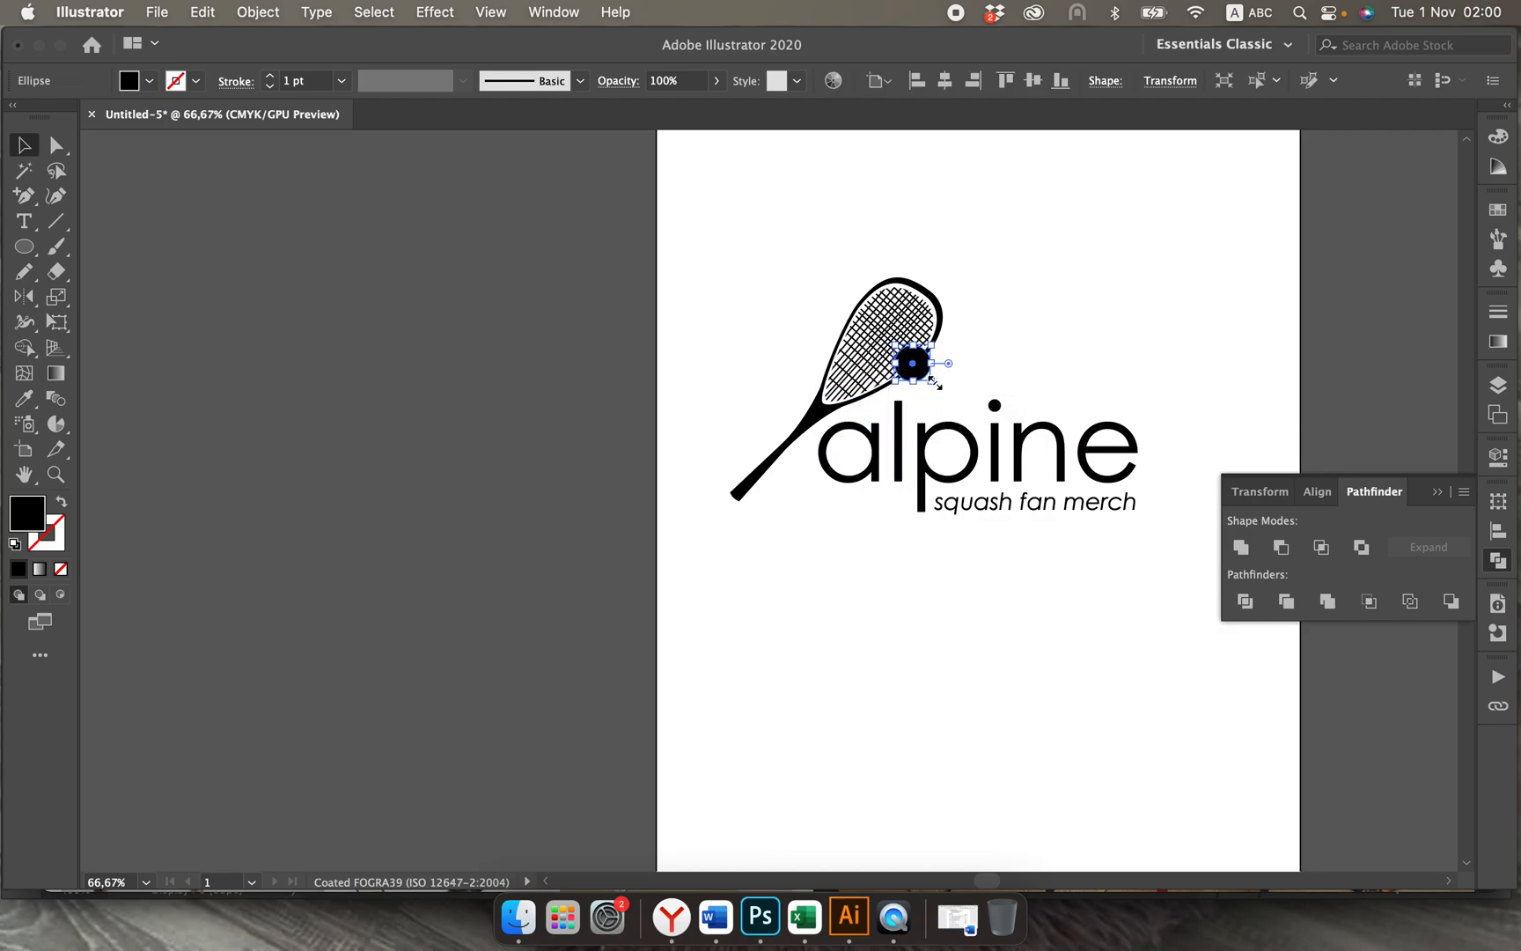
pyautogui.click(988, 394)
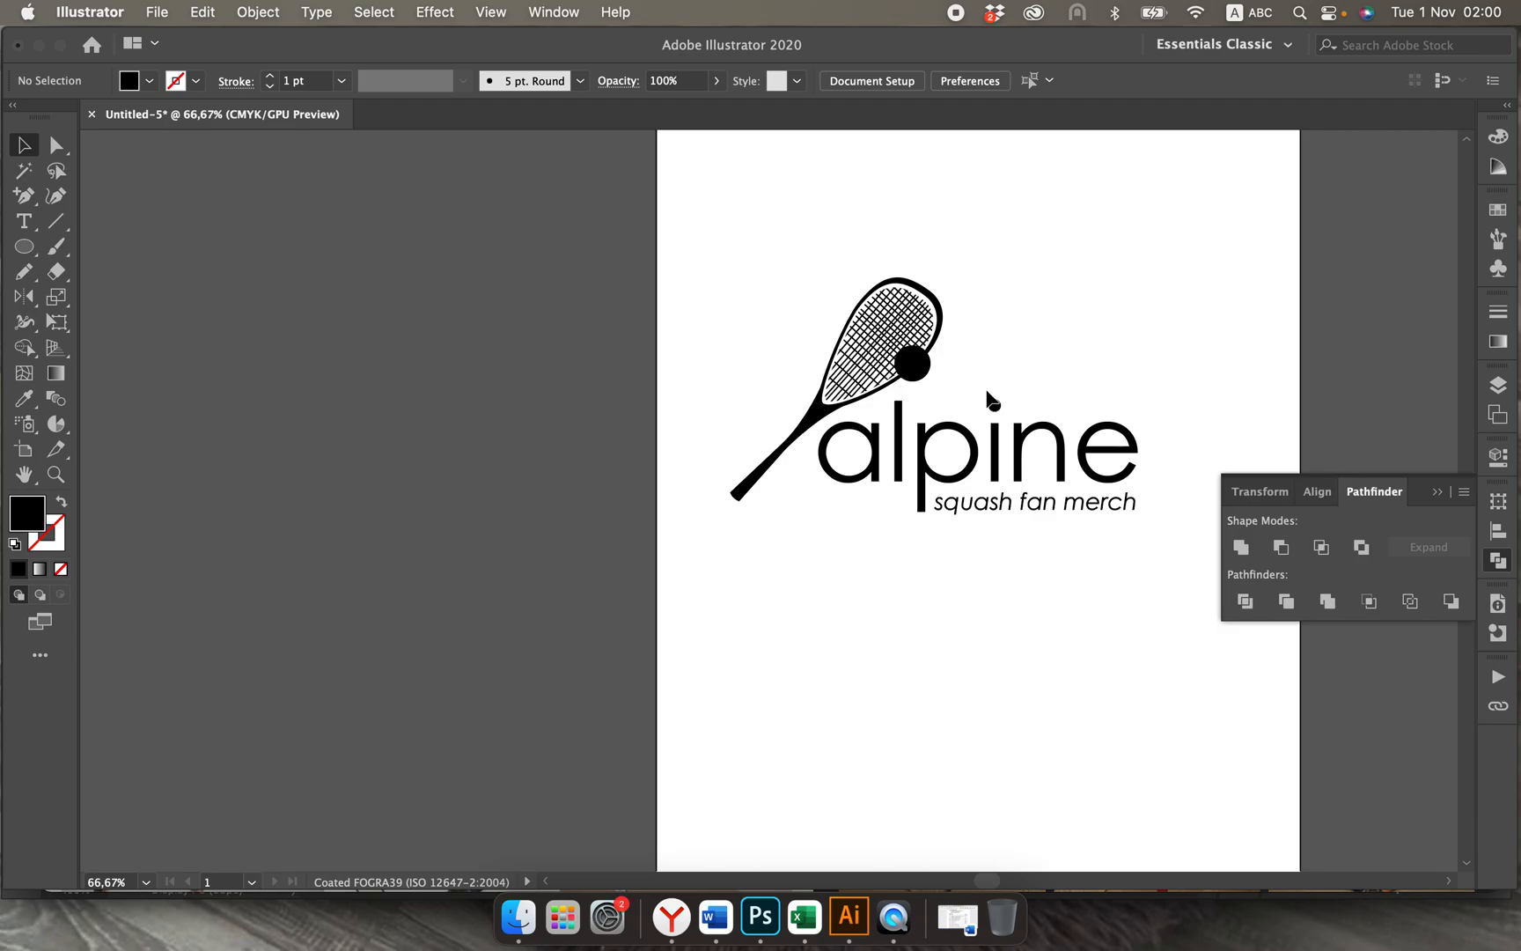
# Step: Select the clipped strings together with the racket frame and expand their fill and stroke
pyautogui.scroll(10, 988, 396)
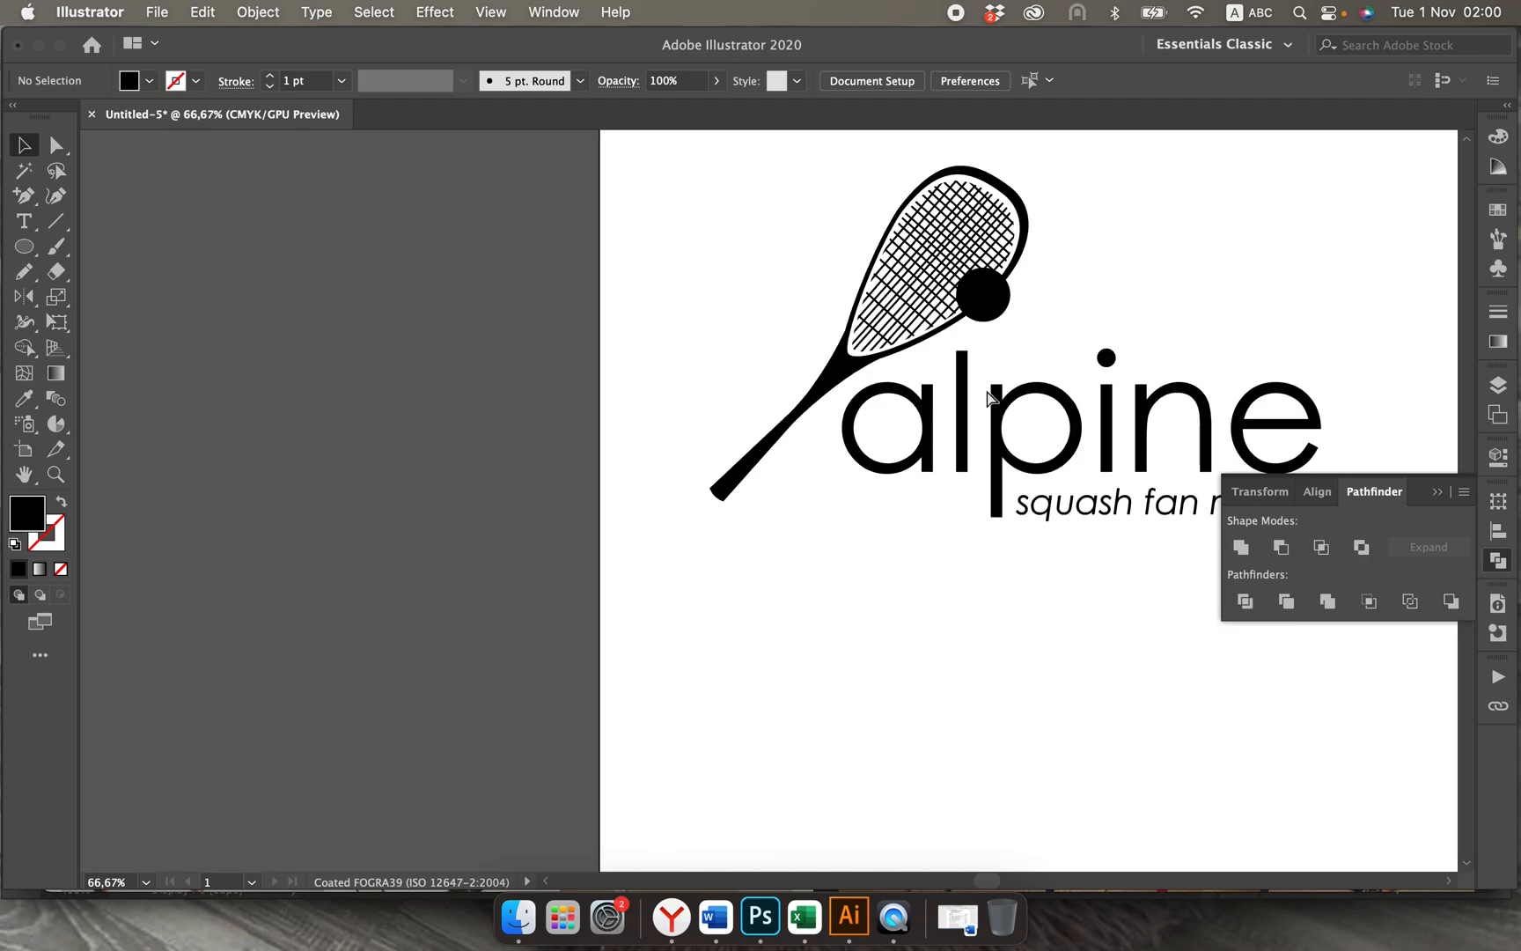
pyautogui.scroll(2, 986, 396)
pyautogui.hscroll(2, 985, 396)
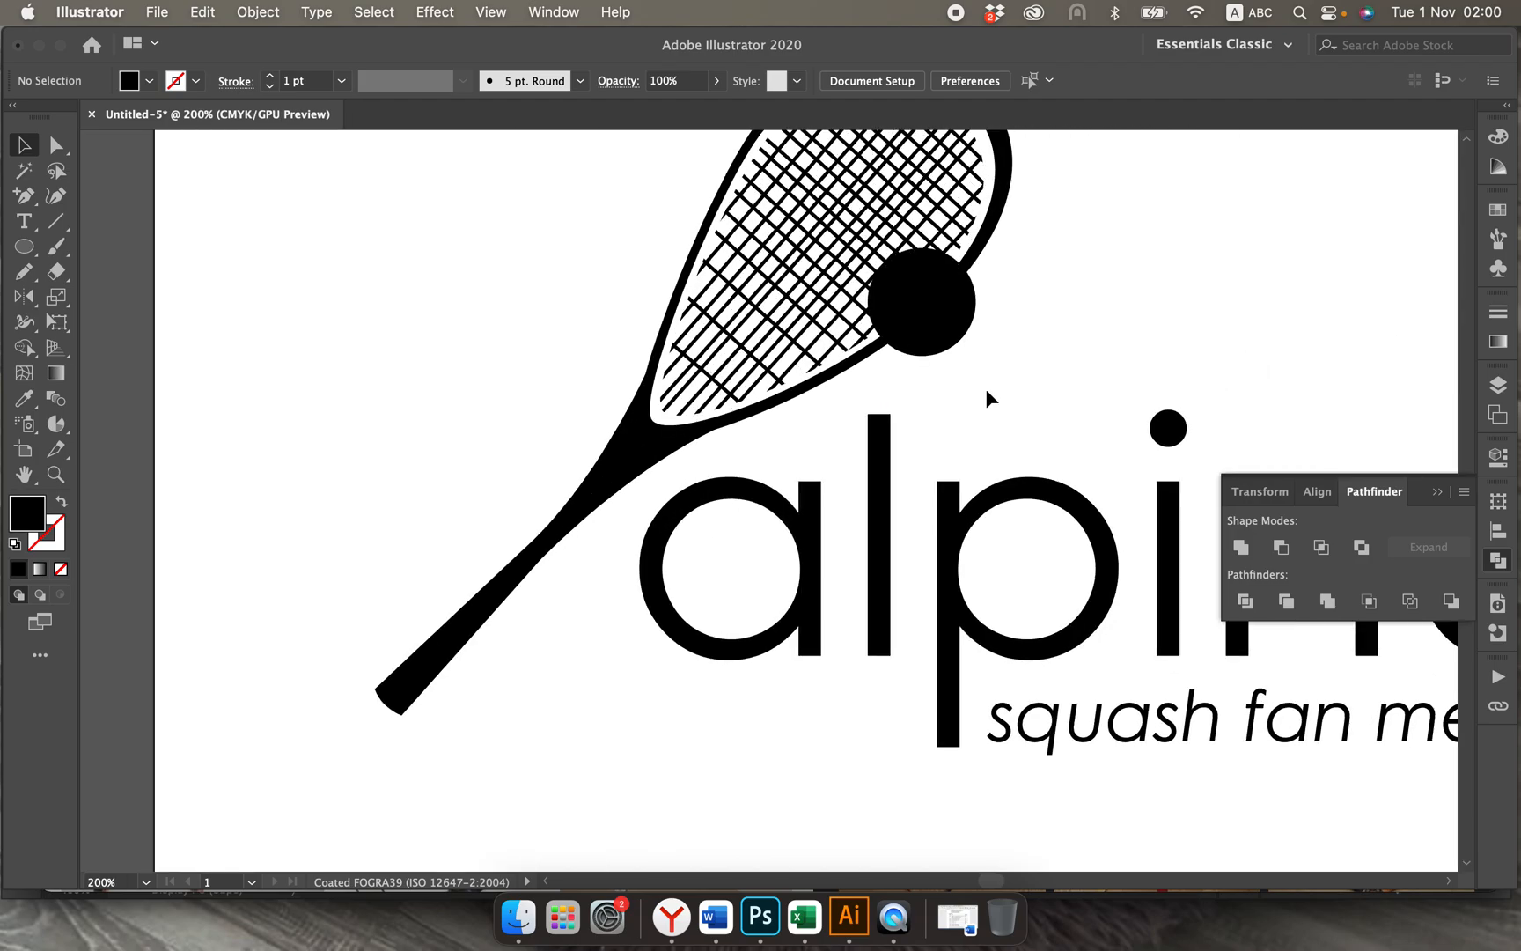
pyautogui.scroll(3, 1000, 273)
pyautogui.hscroll(4, 1000, 273)
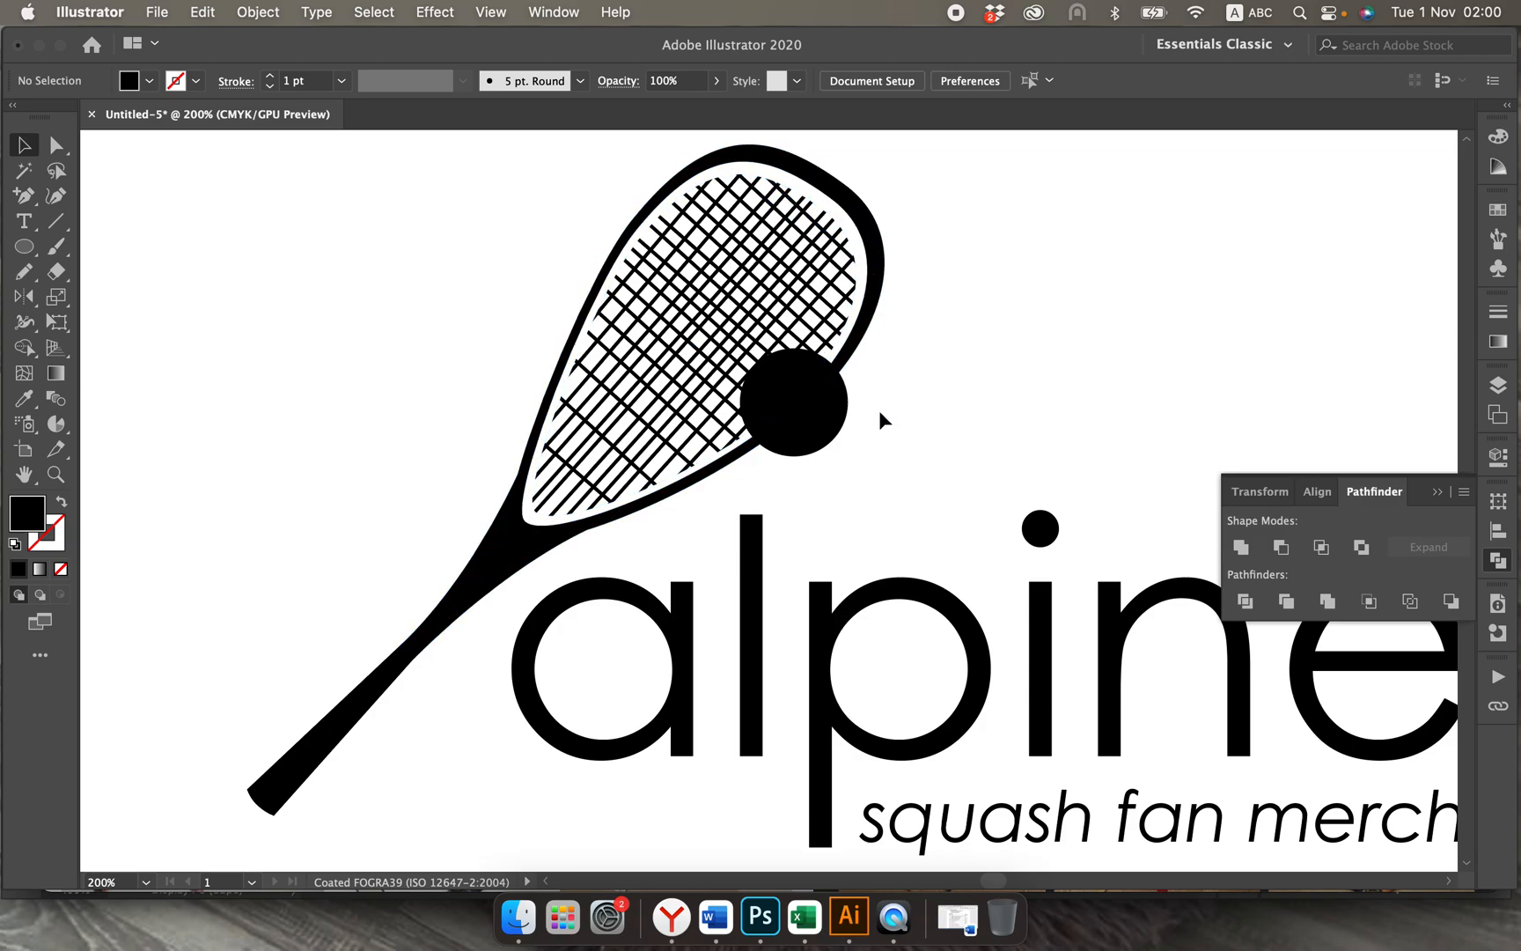
pyautogui.doubleClick(692, 363)
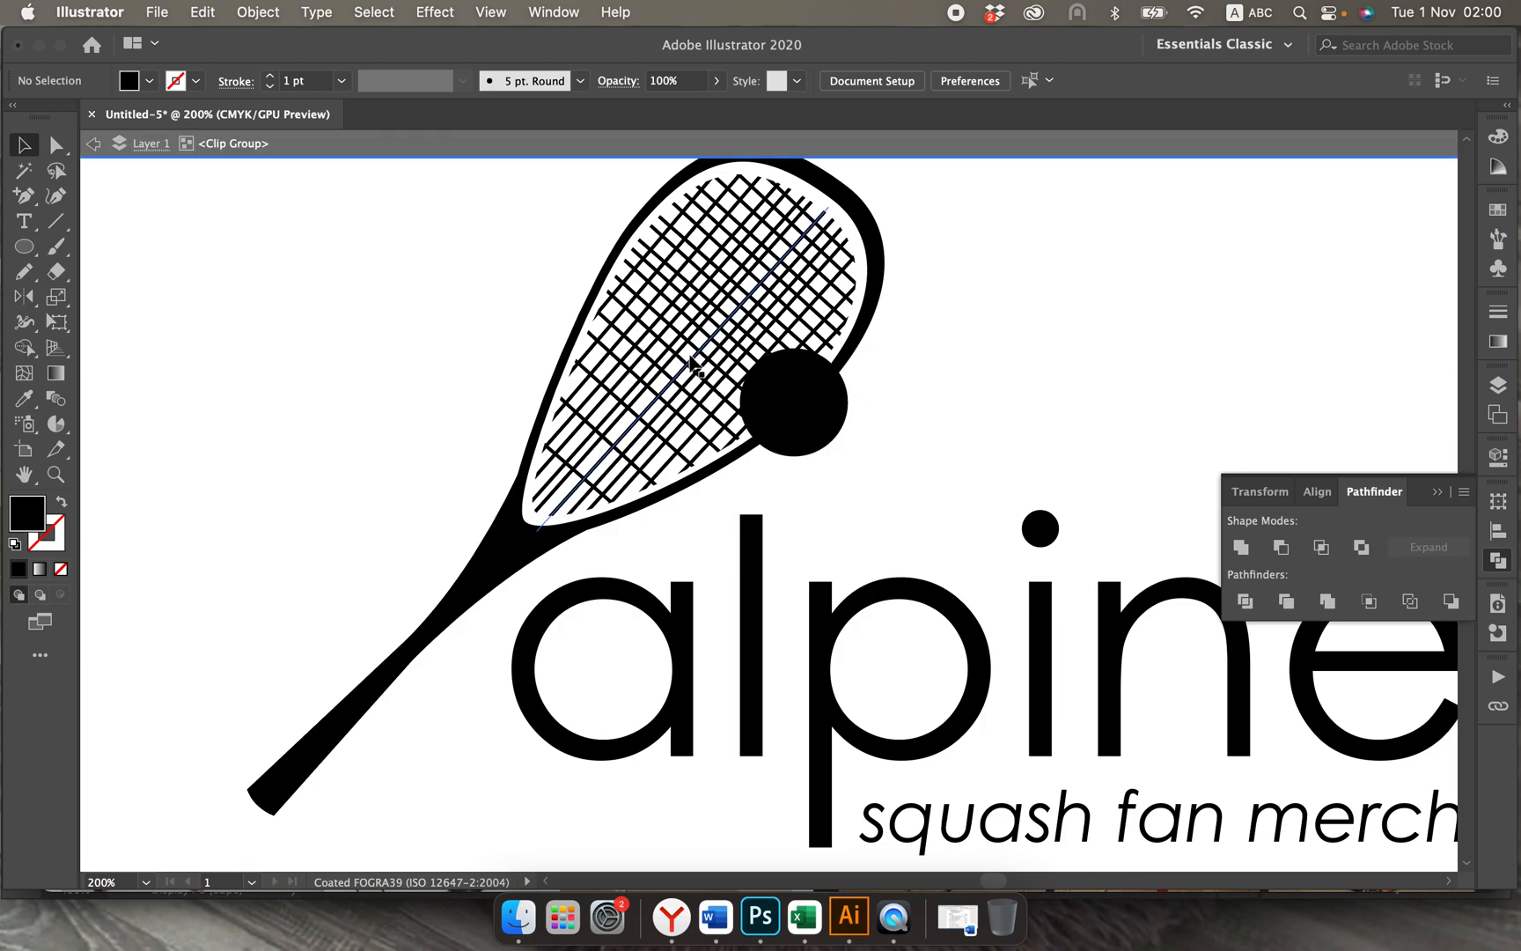
pyautogui.doubleClick(992, 304)
pyautogui.click(829, 274)
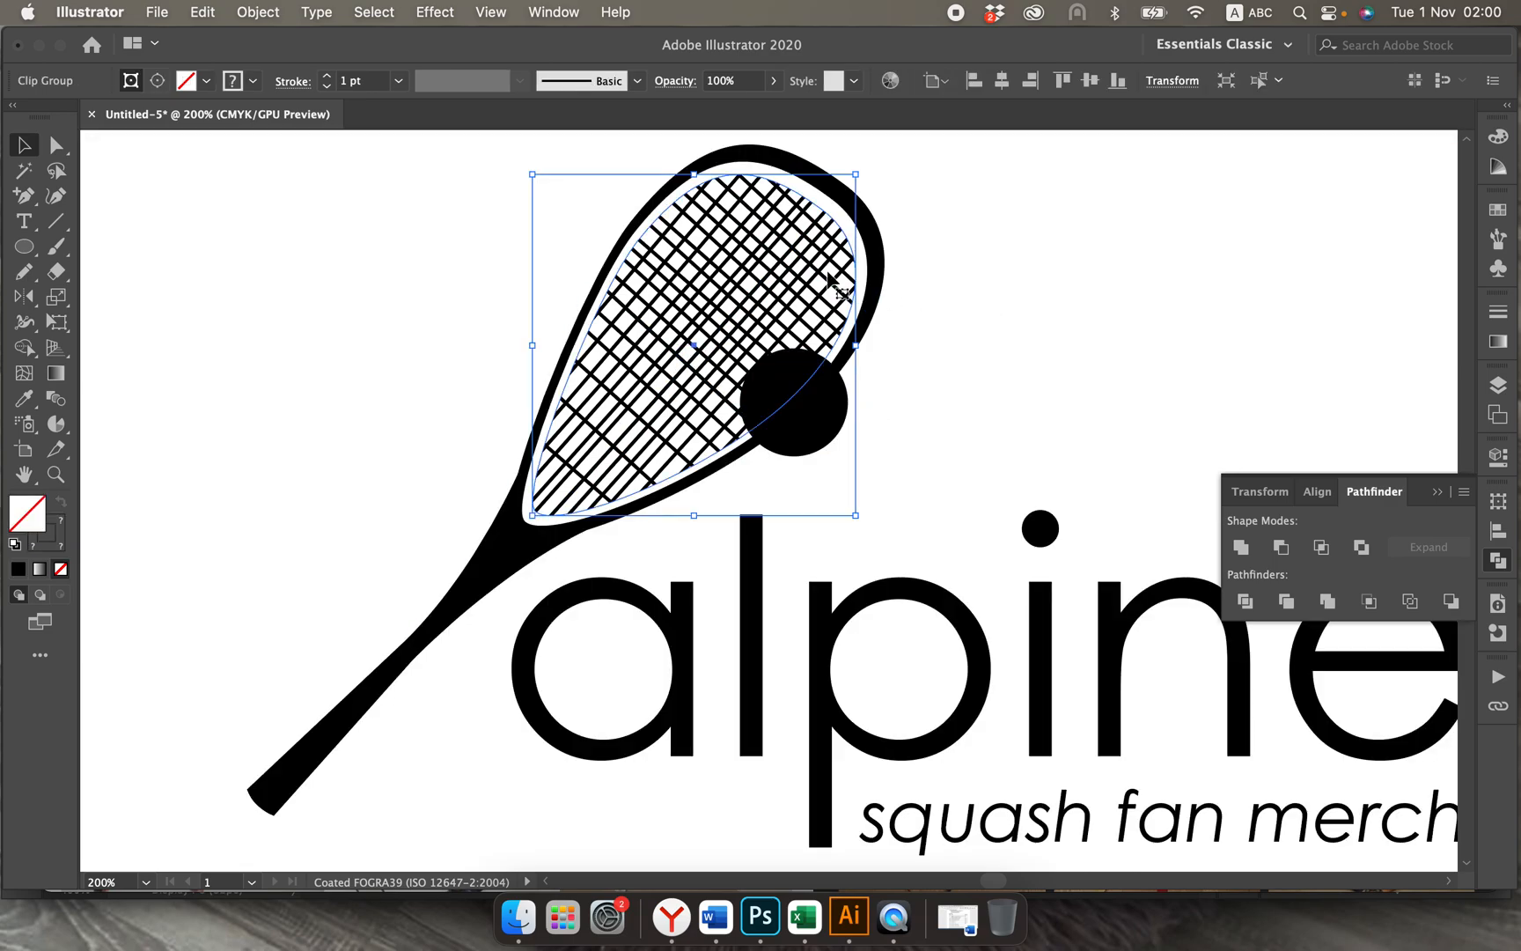
pyautogui.keyDown('shift'); pyautogui.click(881, 261); pyautogui.keyUp('shift')
pyautogui.click(258, 13)
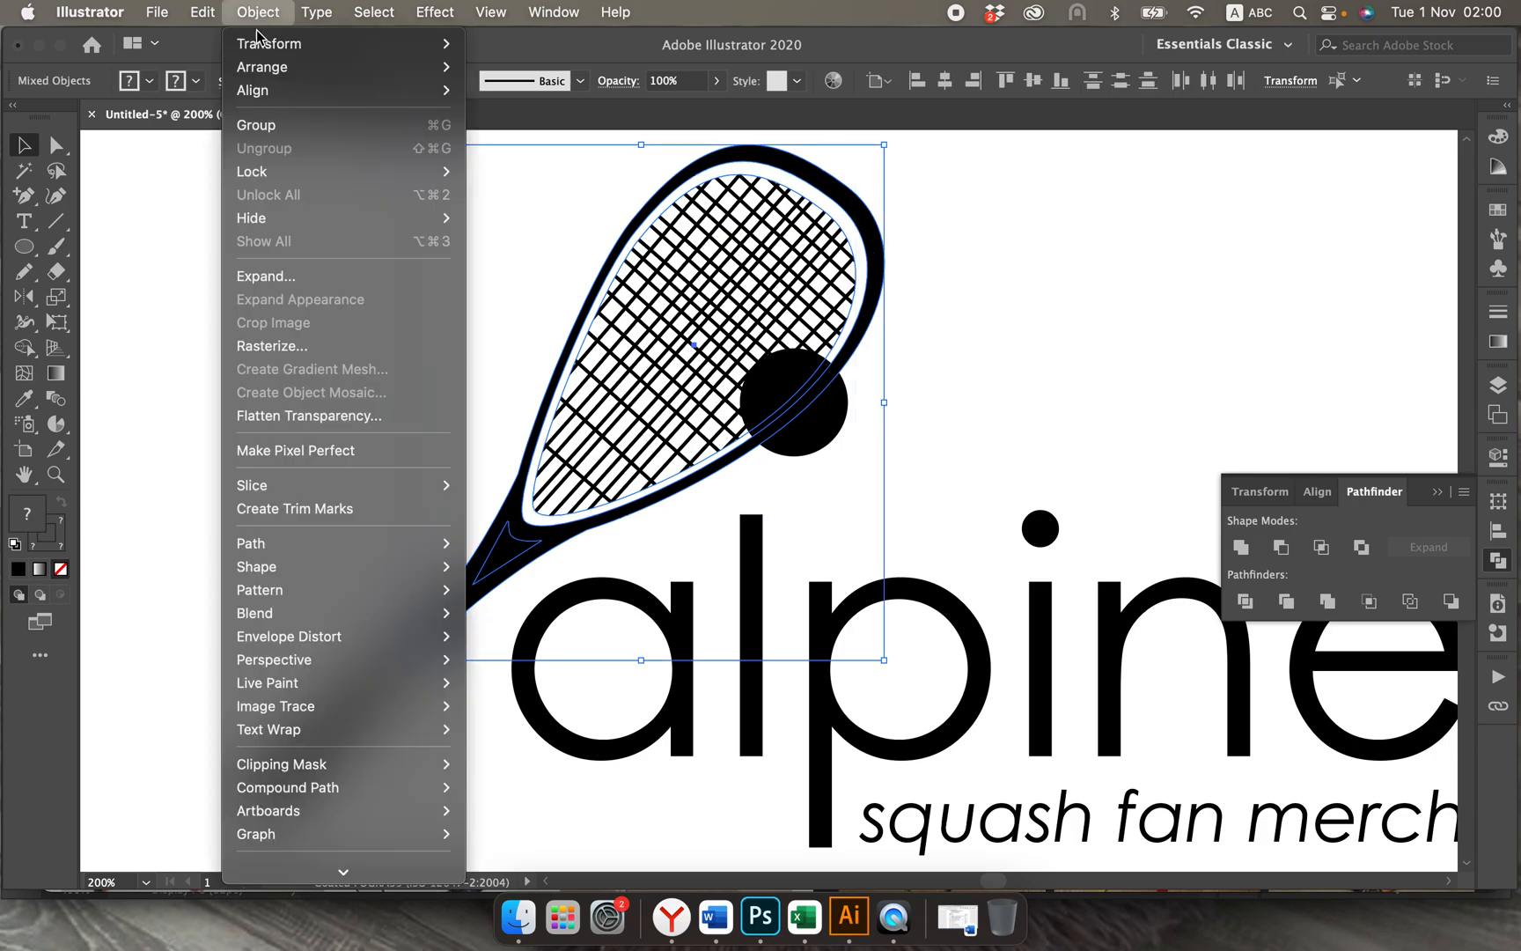
pyautogui.click(266, 276)
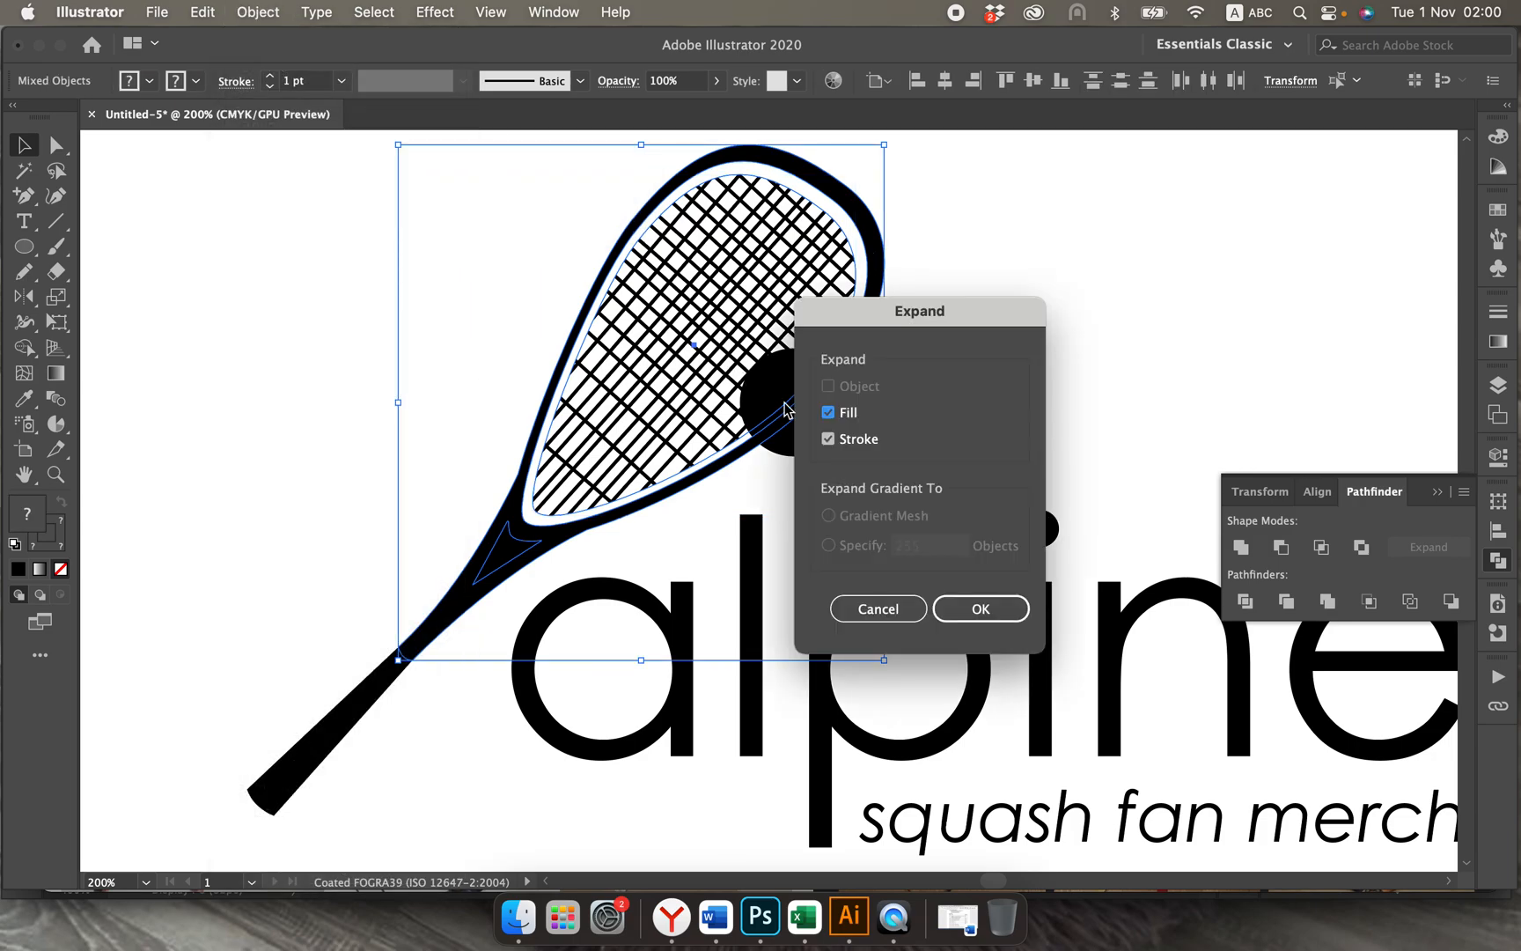
pyautogui.click(976, 619)
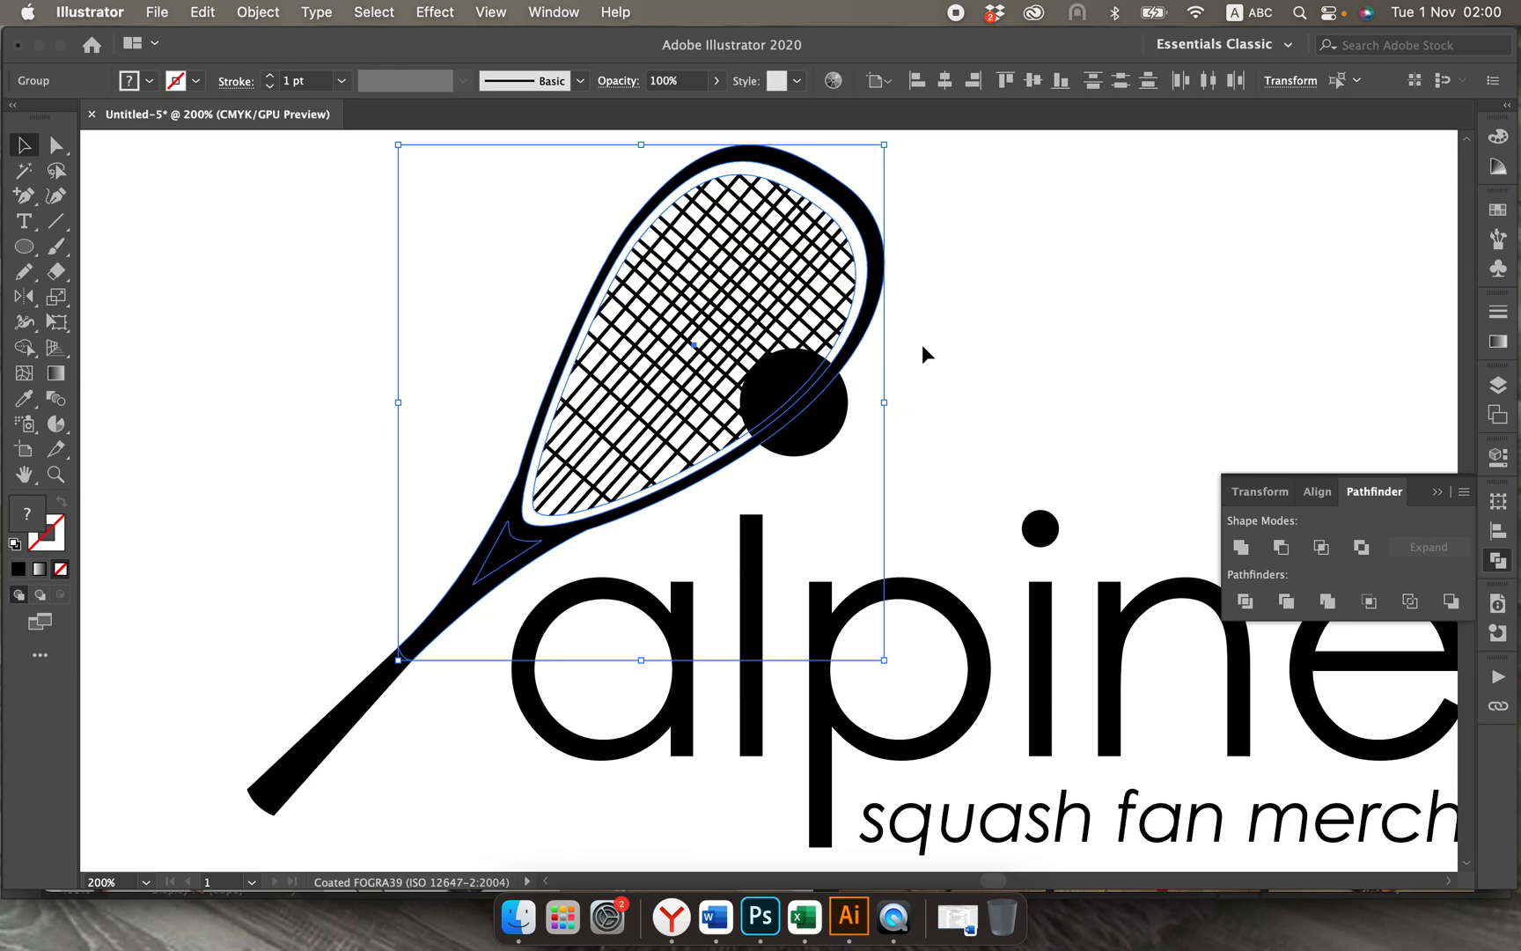
# Step: Try to expand the clipped string group on its own, then deselect it
pyautogui.click(852, 361)
pyautogui.click(850, 359)
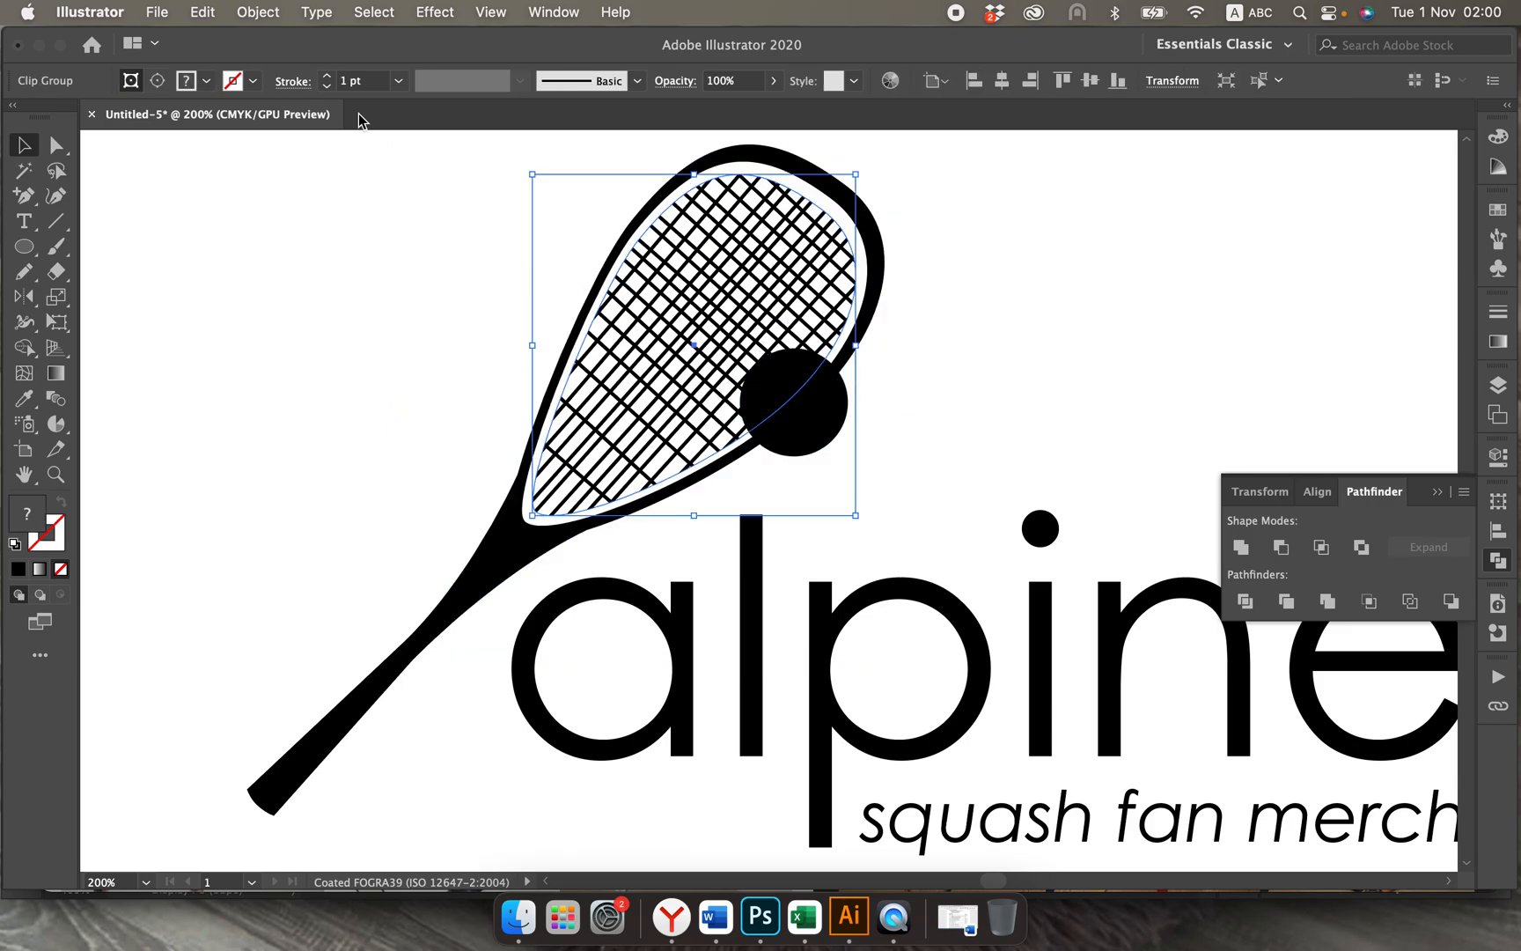
pyautogui.click(246, 15)
pyautogui.click(289, 277)
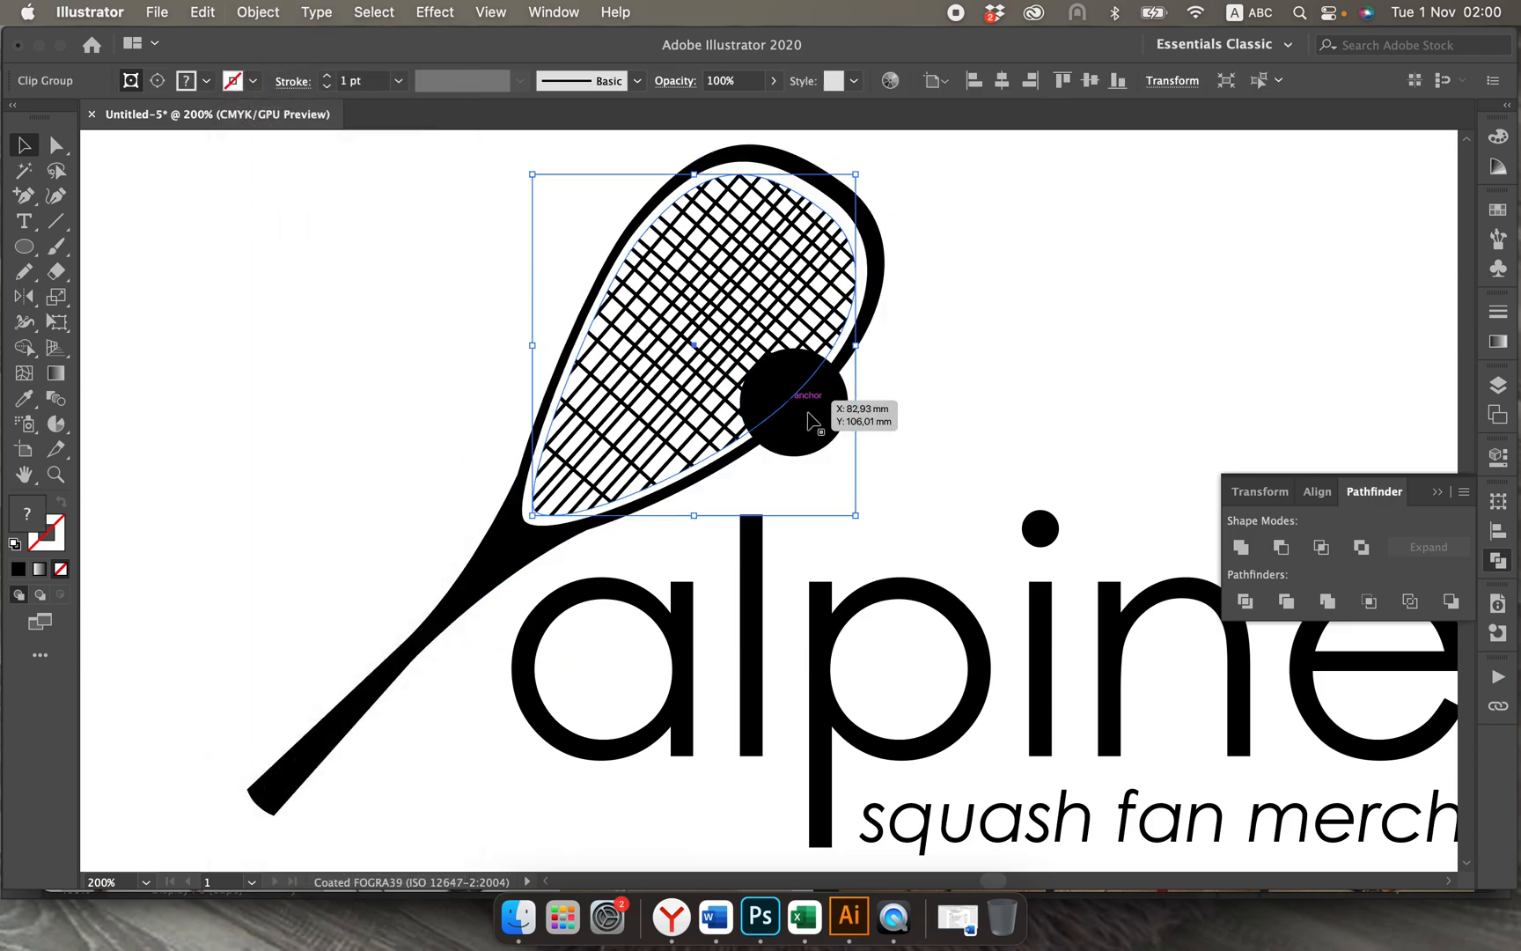
pyautogui.click(951, 443)
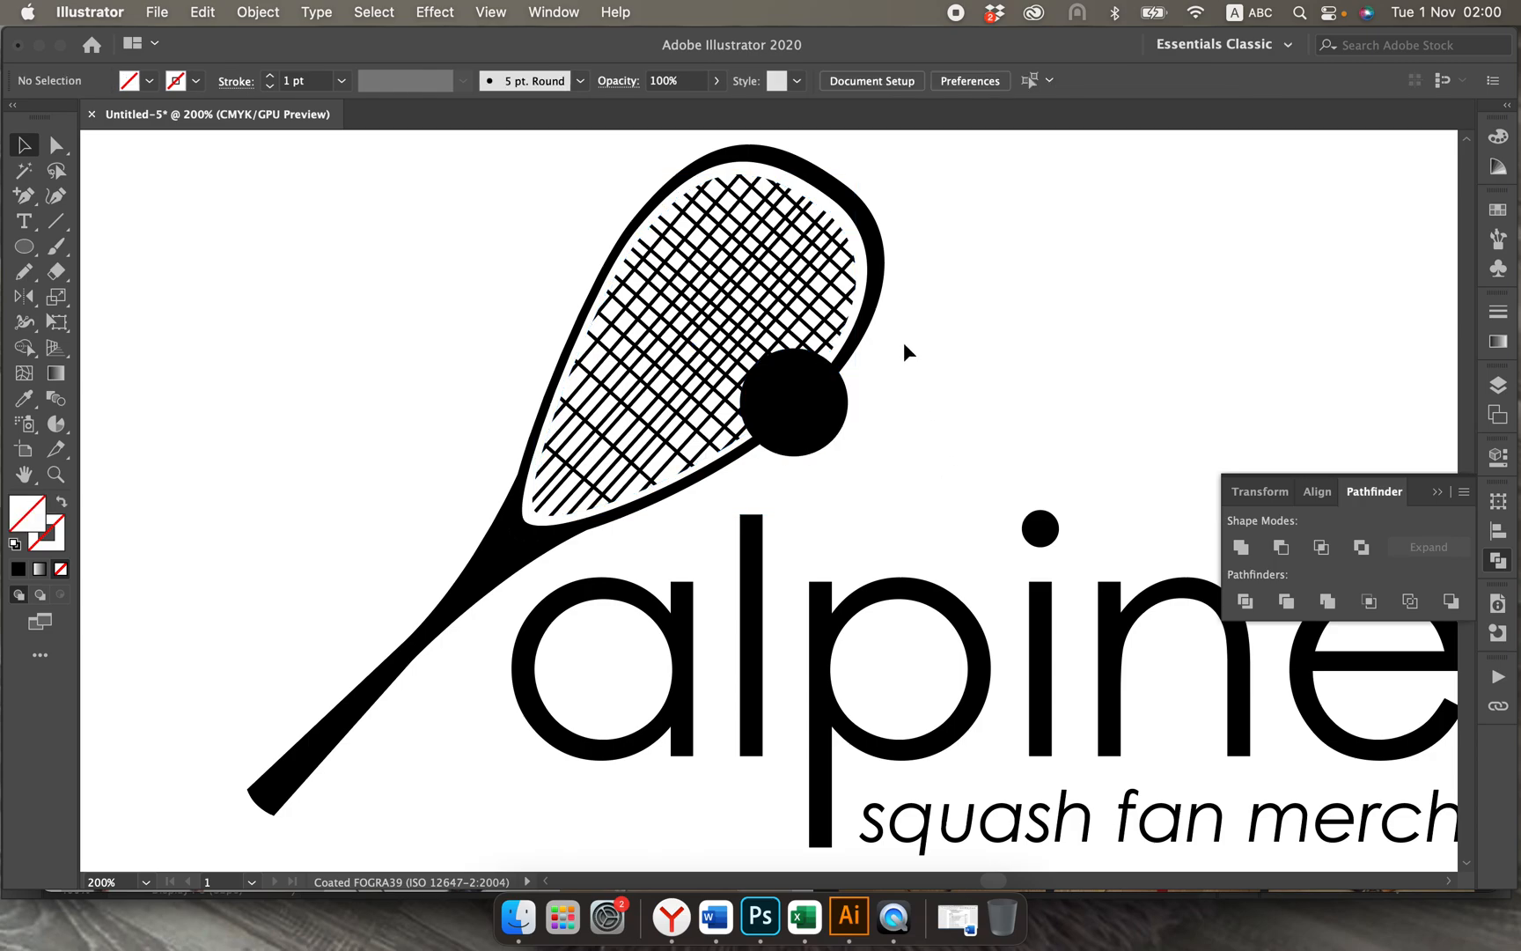
pyautogui.click(806, 249)
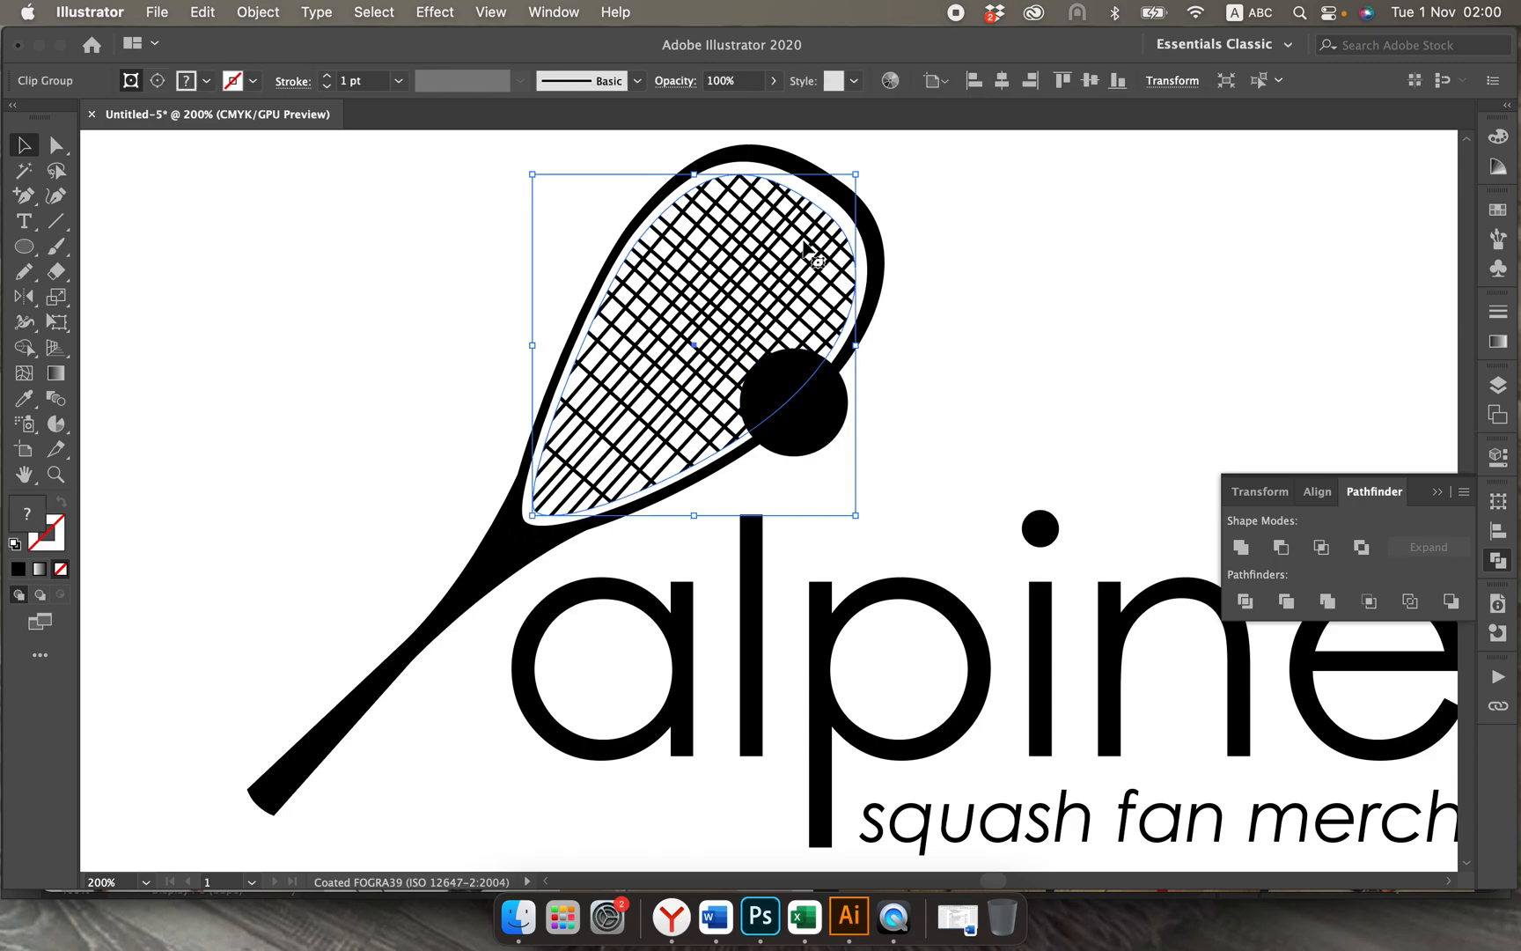
pyautogui.click(930, 298)
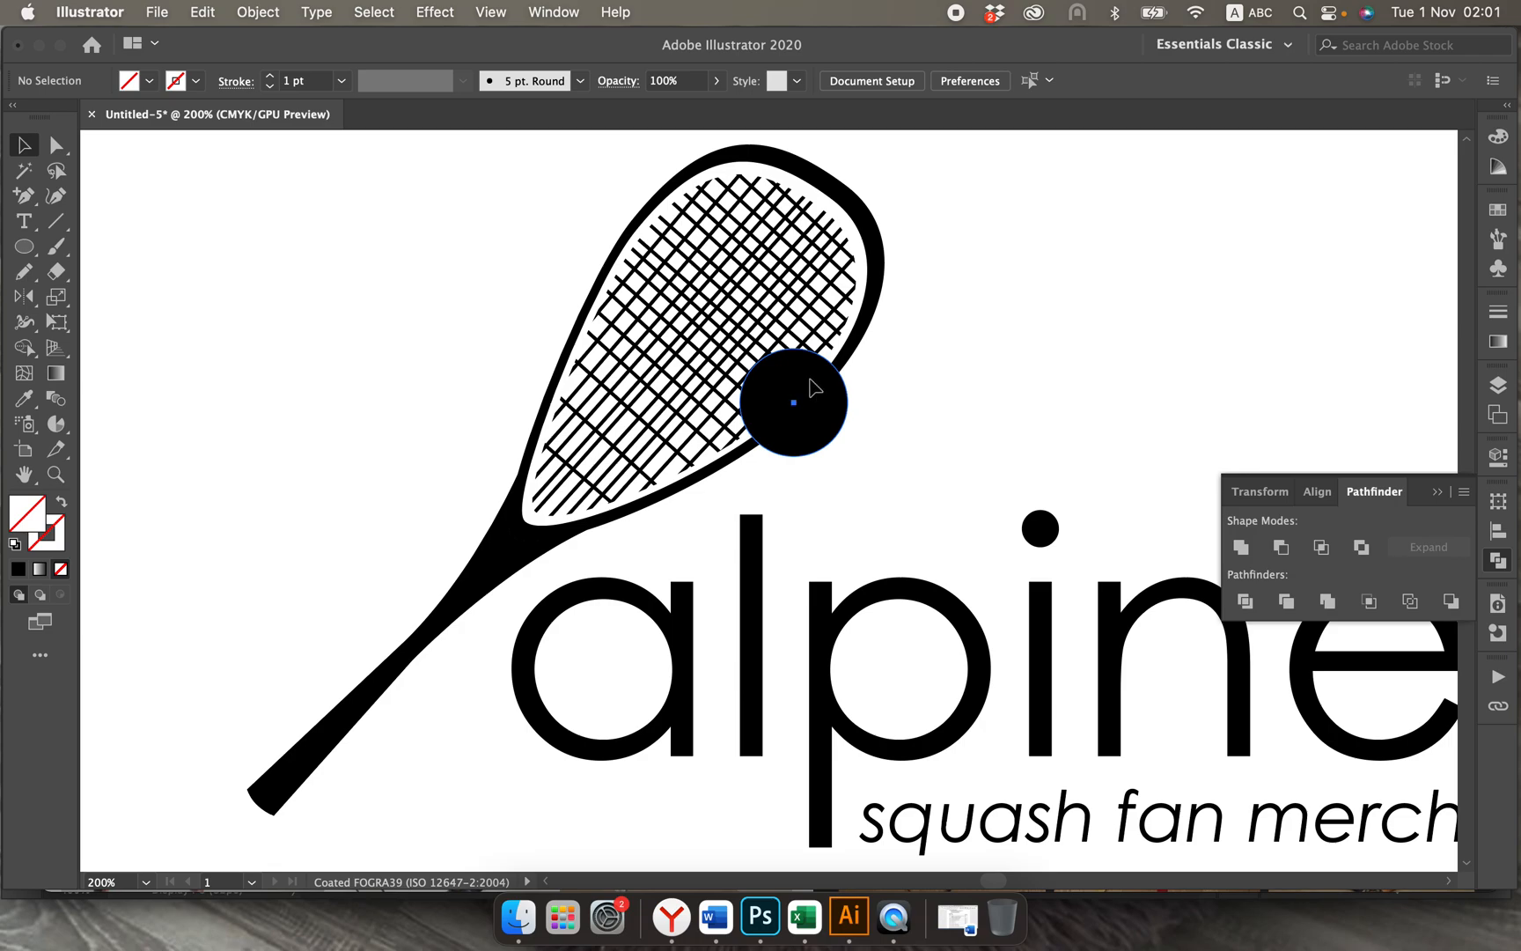
# Step: Move the ball off the racket head and place it above the handle, beside the racket's throat
pyautogui.moveTo(817, 388); pyautogui.dragTo(850, 472)
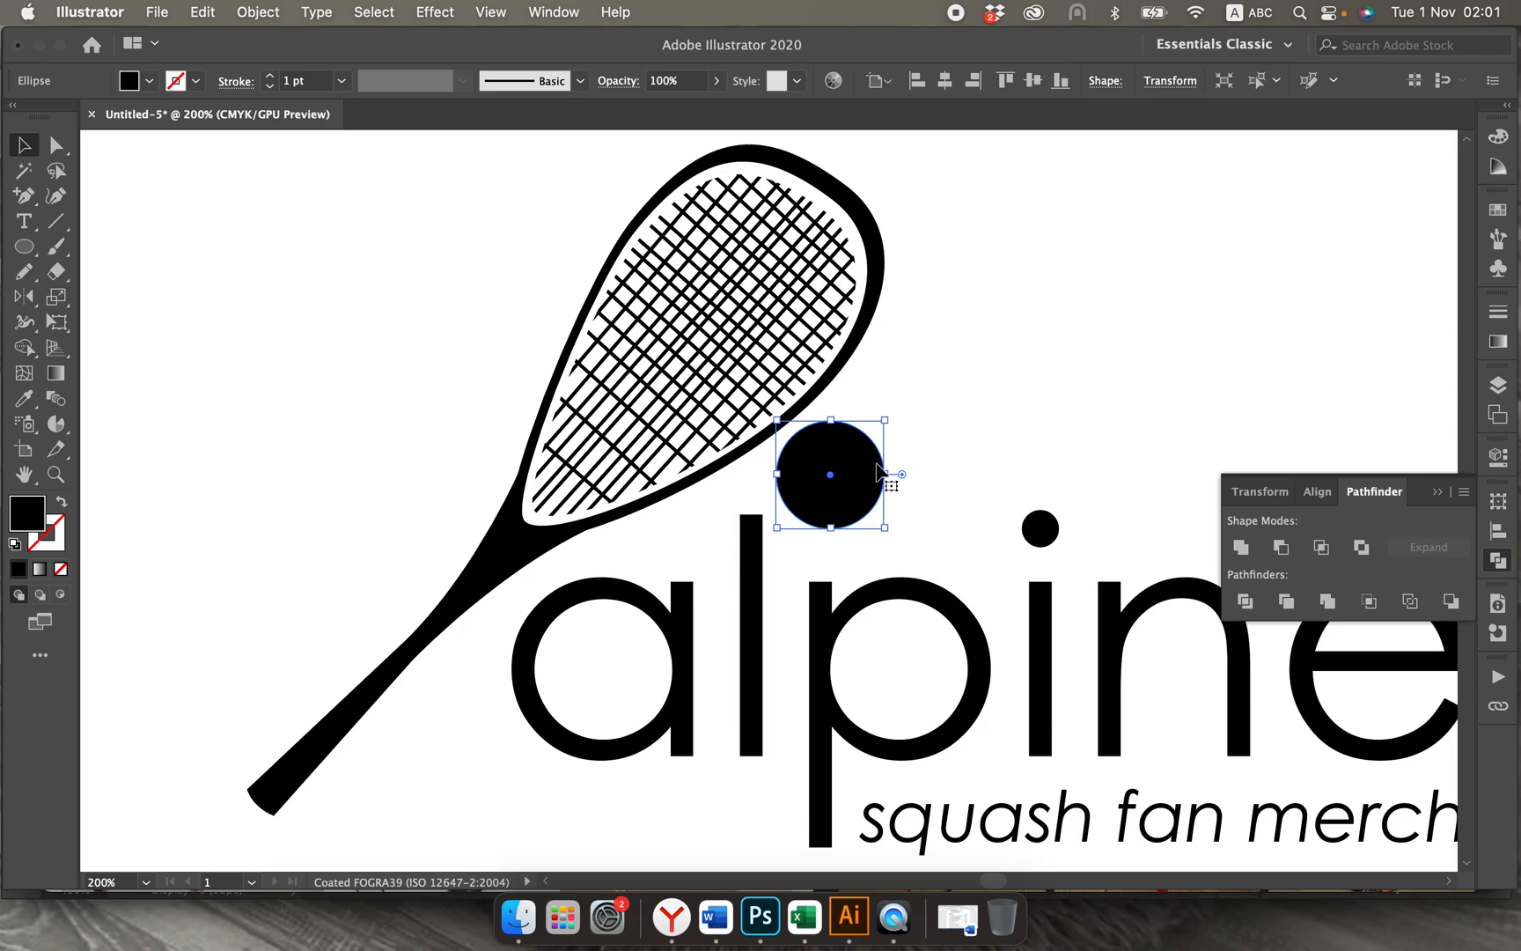
pyautogui.click(822, 370)
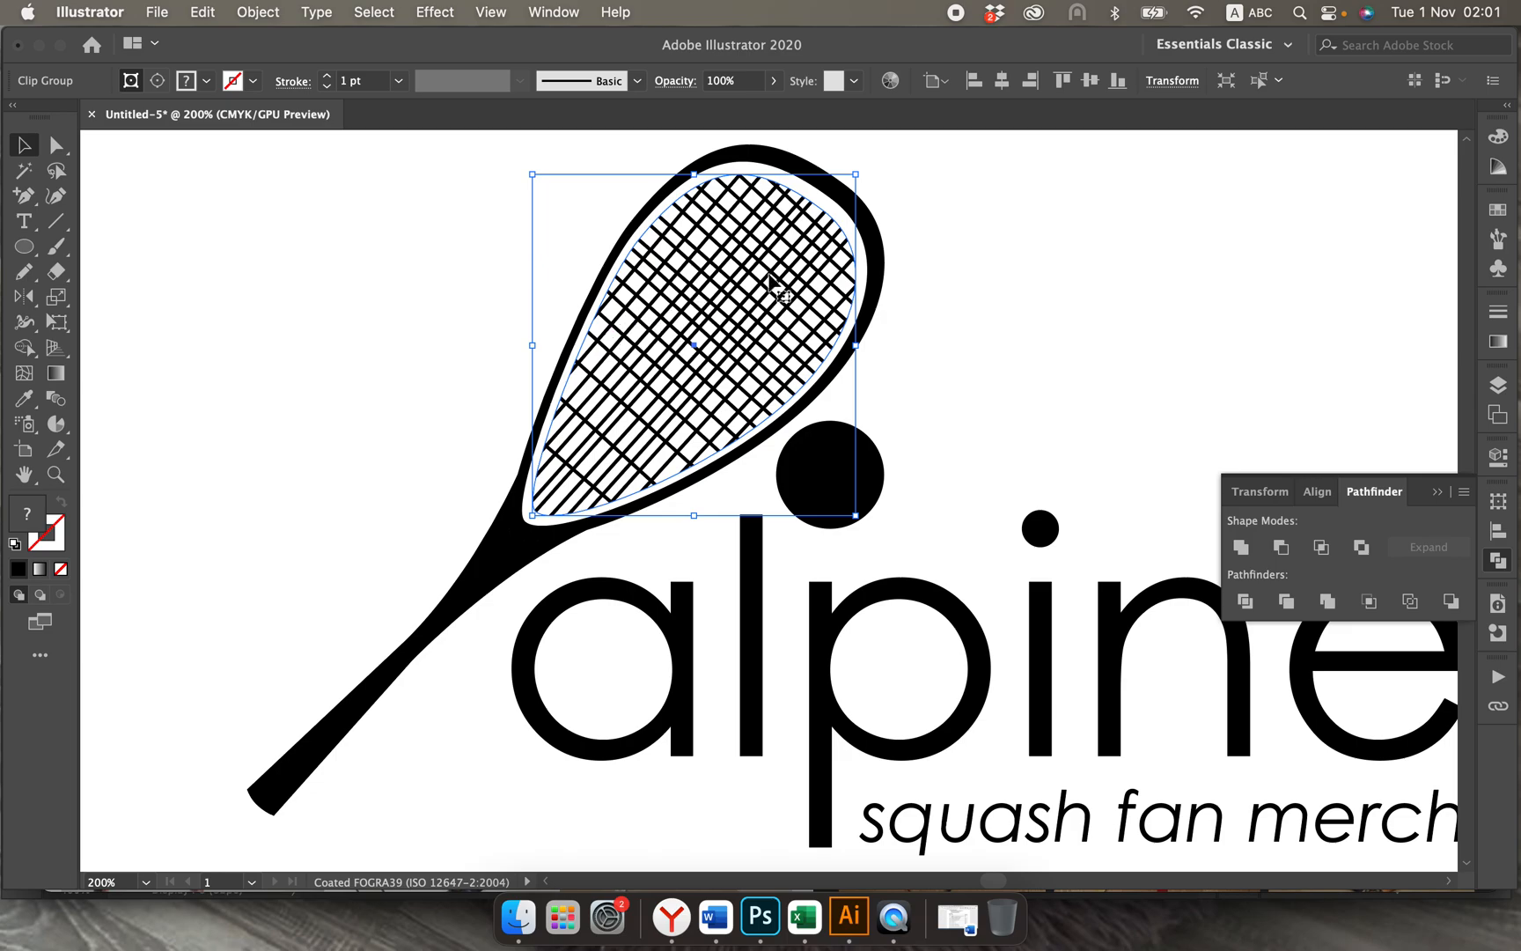
pyautogui.click(932, 356)
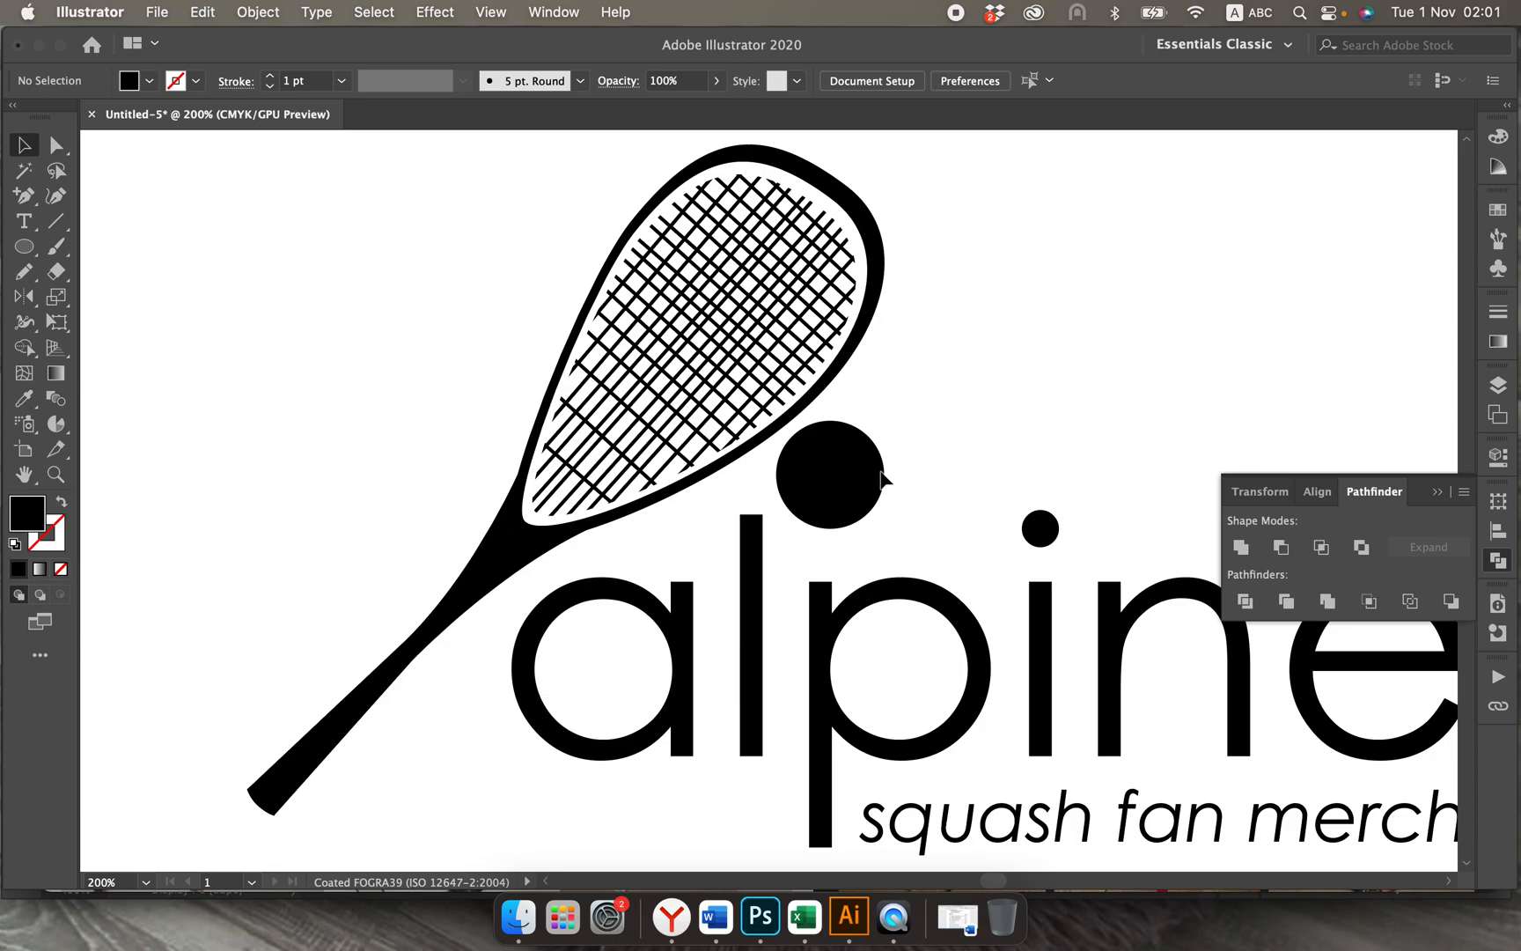
pyautogui.moveTo(877, 503); pyautogui.dragTo(424, 534)
pyautogui.click(851, 485)
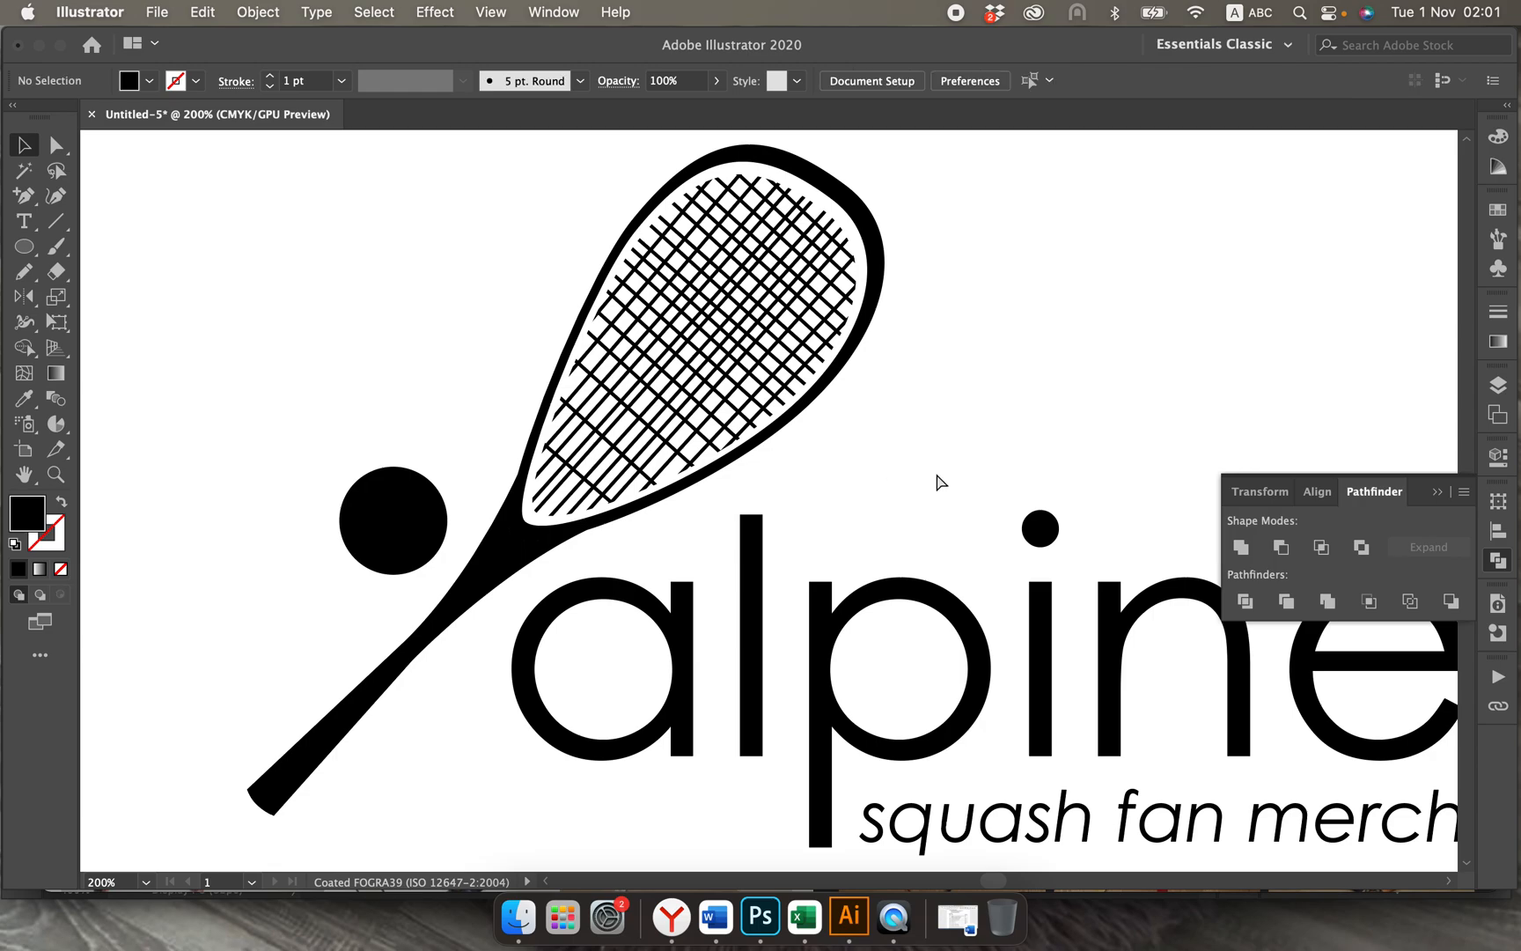
# Step: Examine the ball's placement beside the racket both in the whole logo and up close
pyautogui.press('super+minus')
pyautogui.press('super+minus')
pyautogui.press('super+minus')
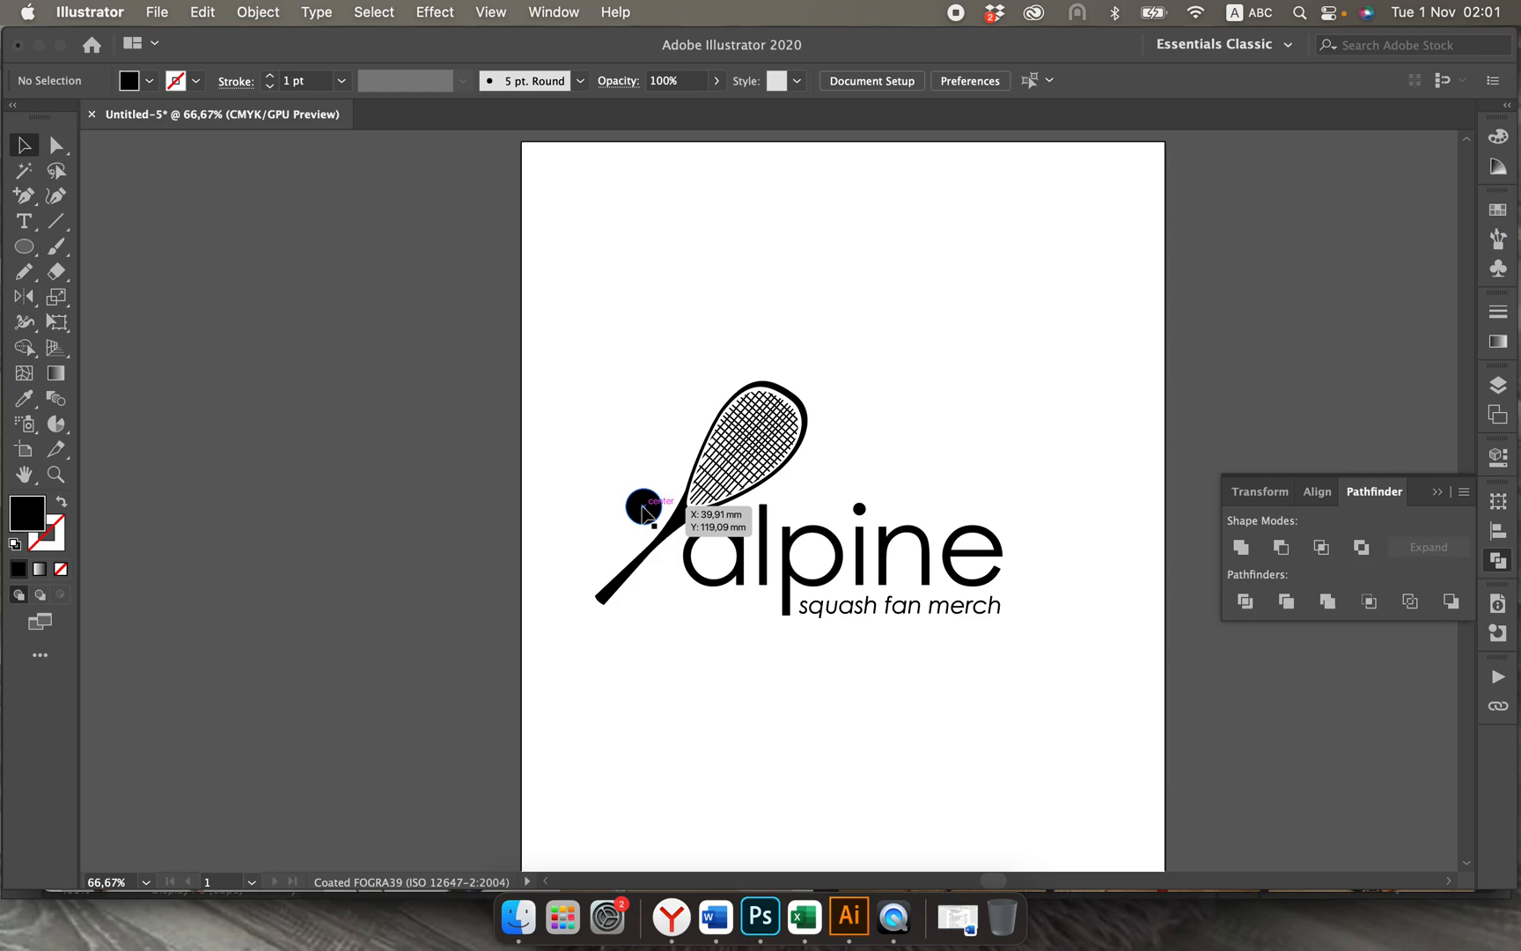
pyautogui.press('super+equal')
pyautogui.press('super+equal')
pyautogui.press('super+equal')
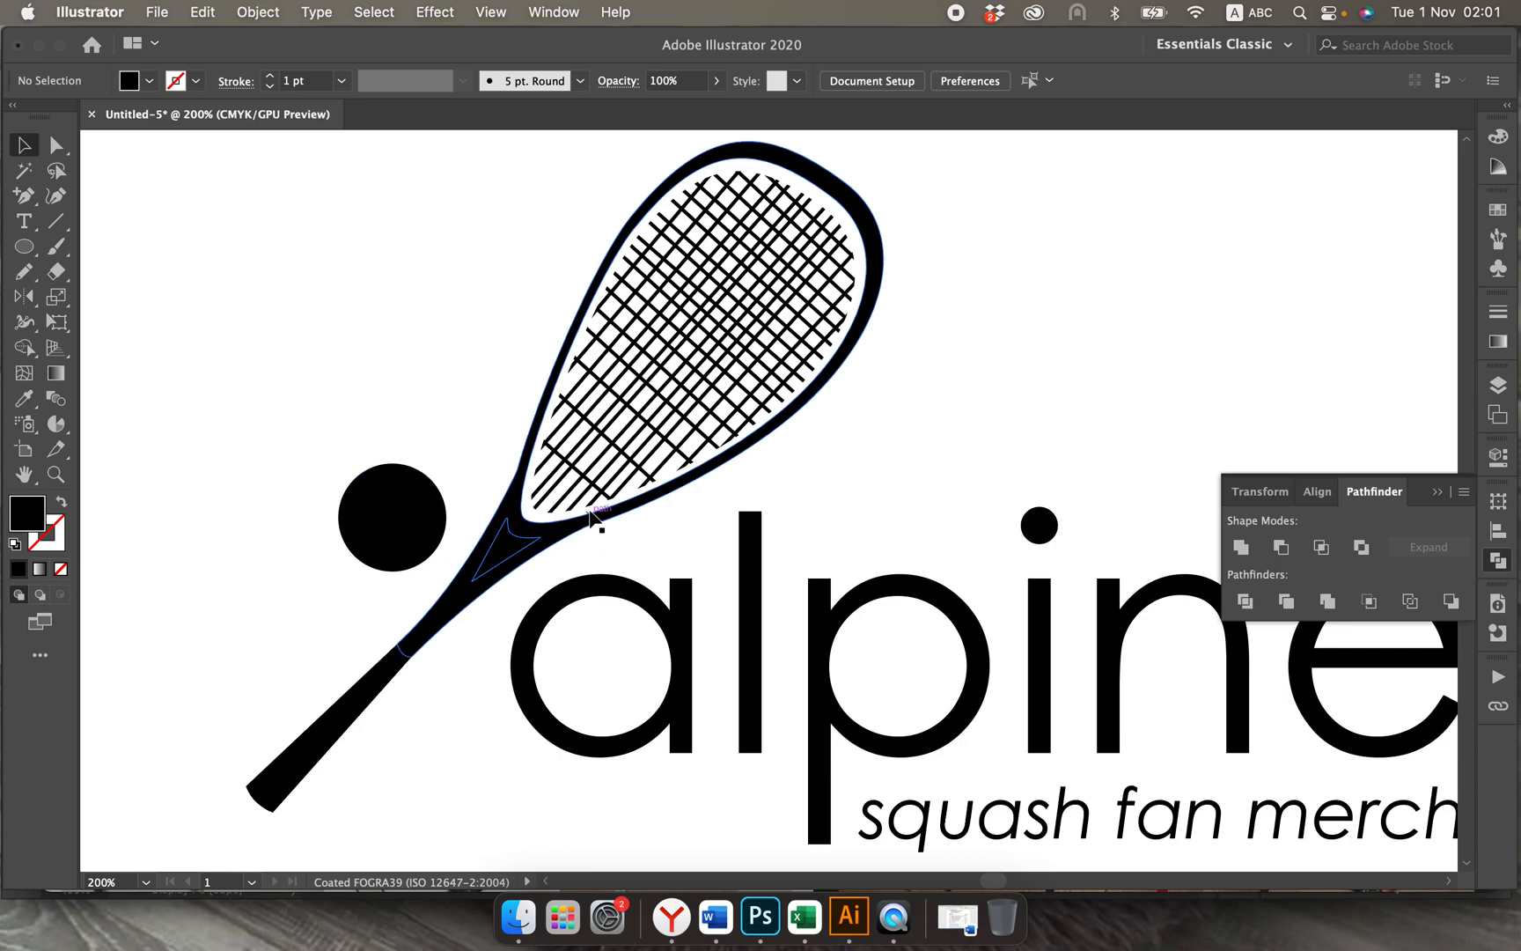
pyautogui.press('super+minus')
pyautogui.press('super+minus')
pyautogui.press('super+minus')
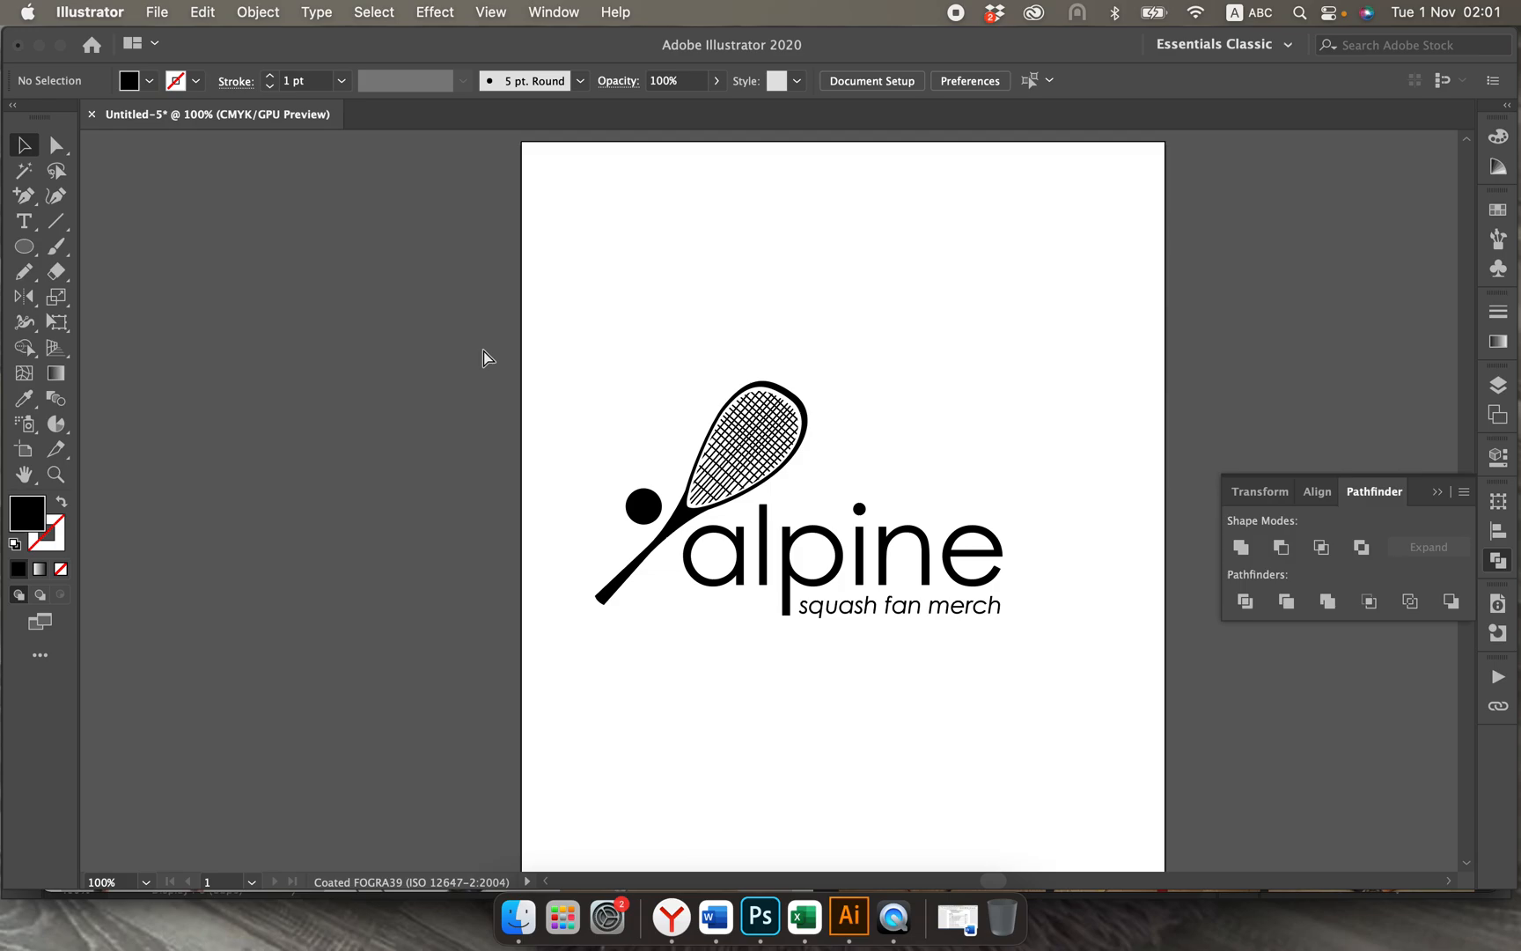
# Step: Set the ball aside below the wordmark and delete the racket's head, handle and remaining throat piece
pyautogui.moveTo(642, 506); pyautogui.dragTo(703, 737)
pyautogui.moveTo(640, 373); pyautogui.dragTo(800, 465)
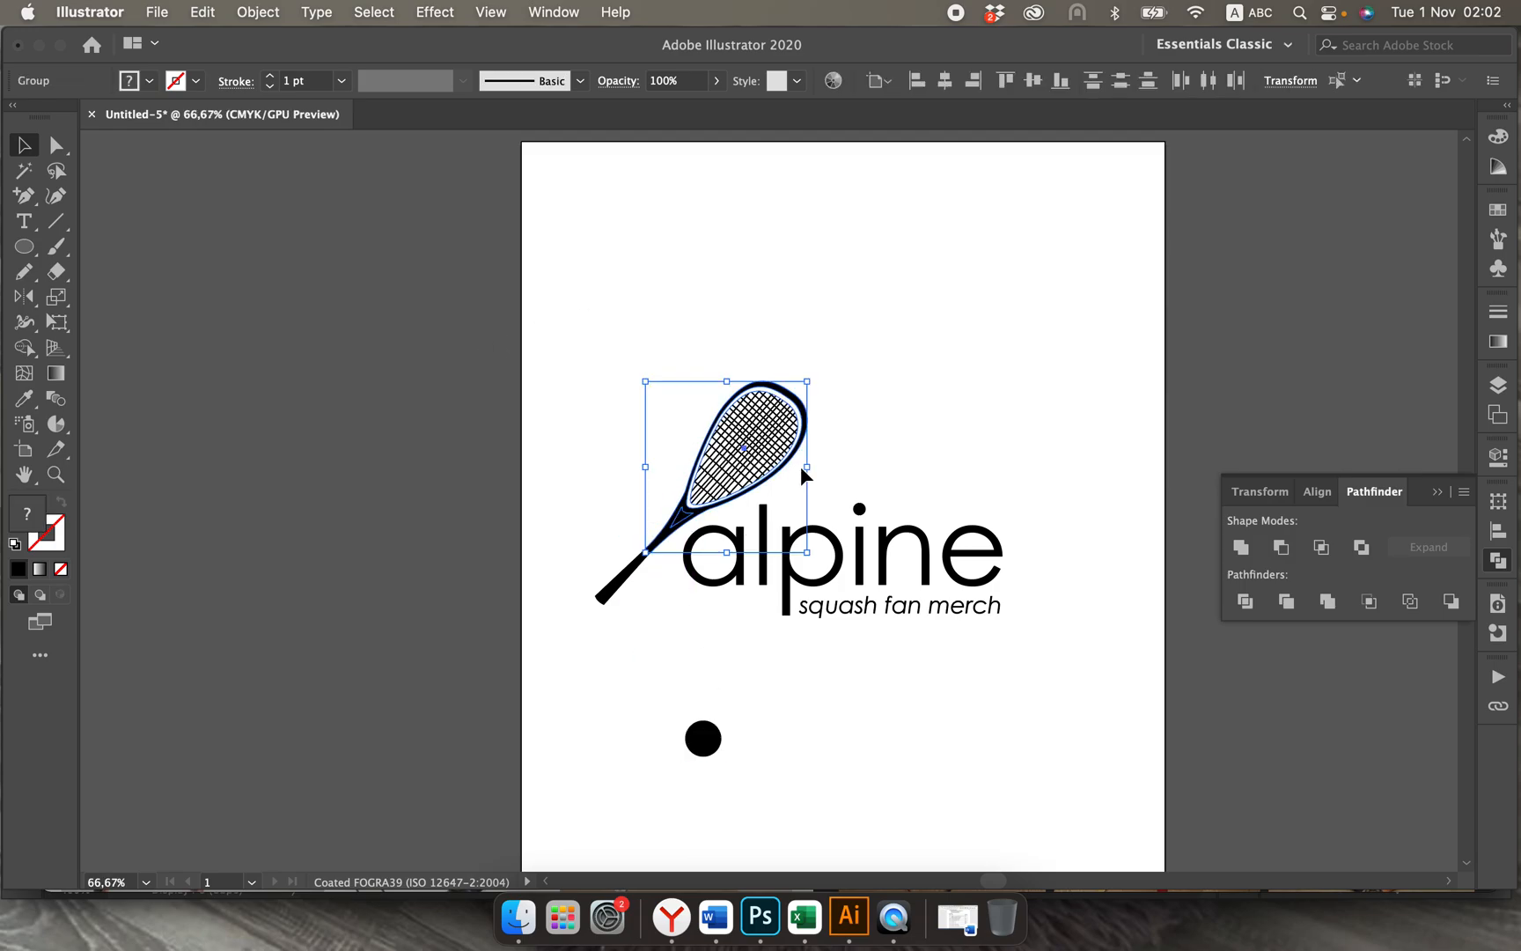
pyautogui.press('Delete')
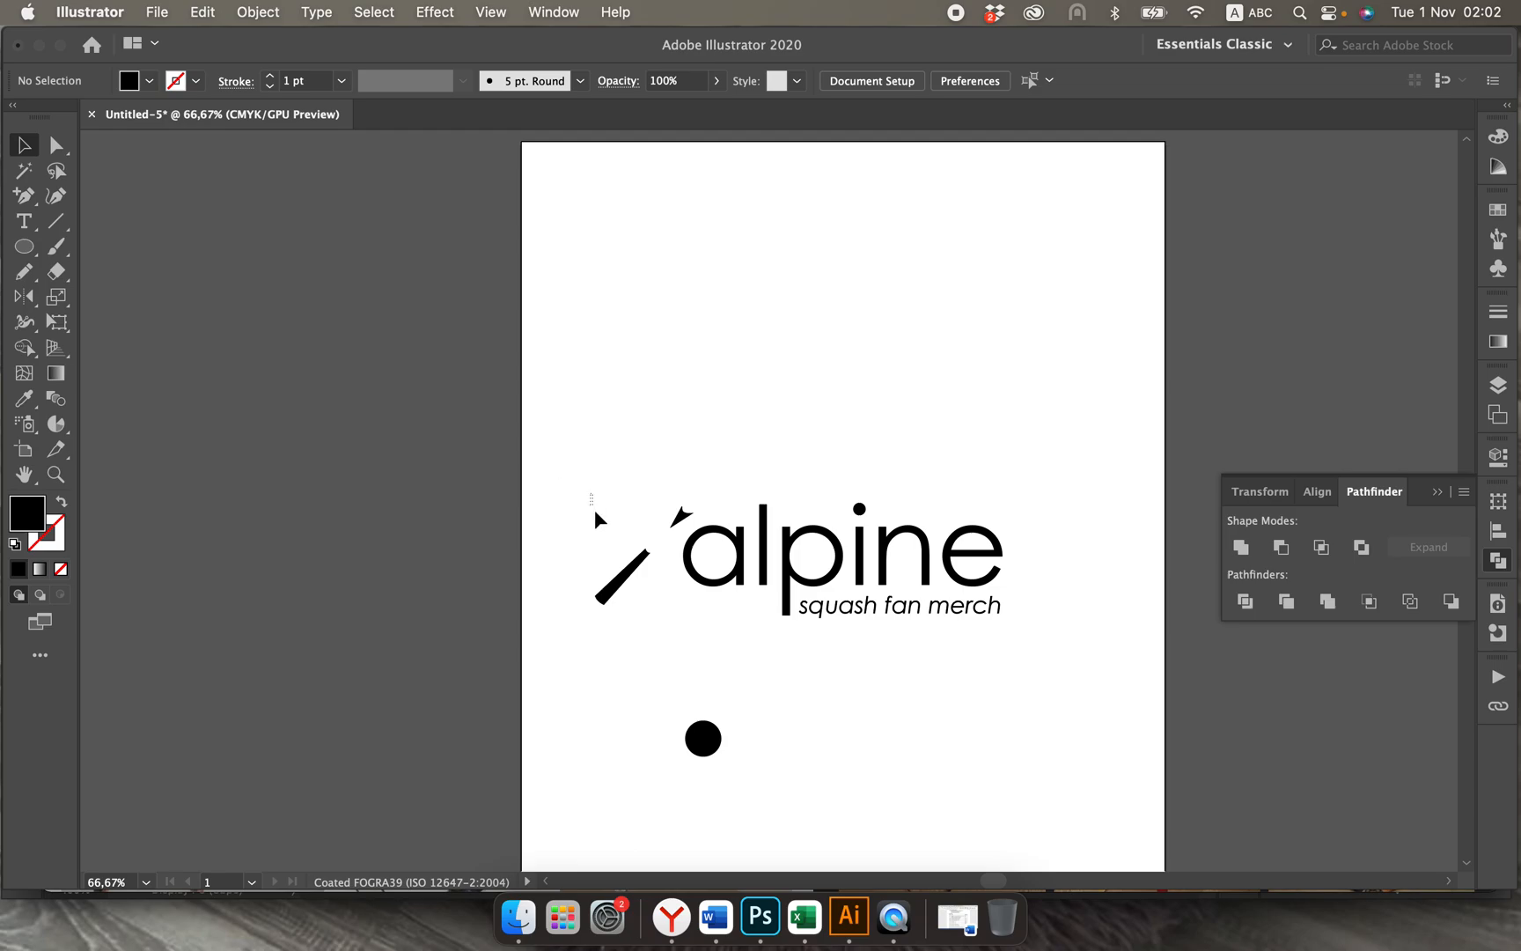
pyautogui.moveTo(595, 513); pyautogui.dragTo(642, 590)
pyautogui.press('Delete')
pyautogui.click(690, 526)
pyautogui.press('Delete')
# Step: Move the ball above and to the left of the wordmark, then draw a small circle inside its upper-left part
pyautogui.moveTo(715, 744); pyautogui.dragTo(605, 450)
pyautogui.press('super+equal')
pyautogui.press('super+equal')
pyautogui.press('super+equal')
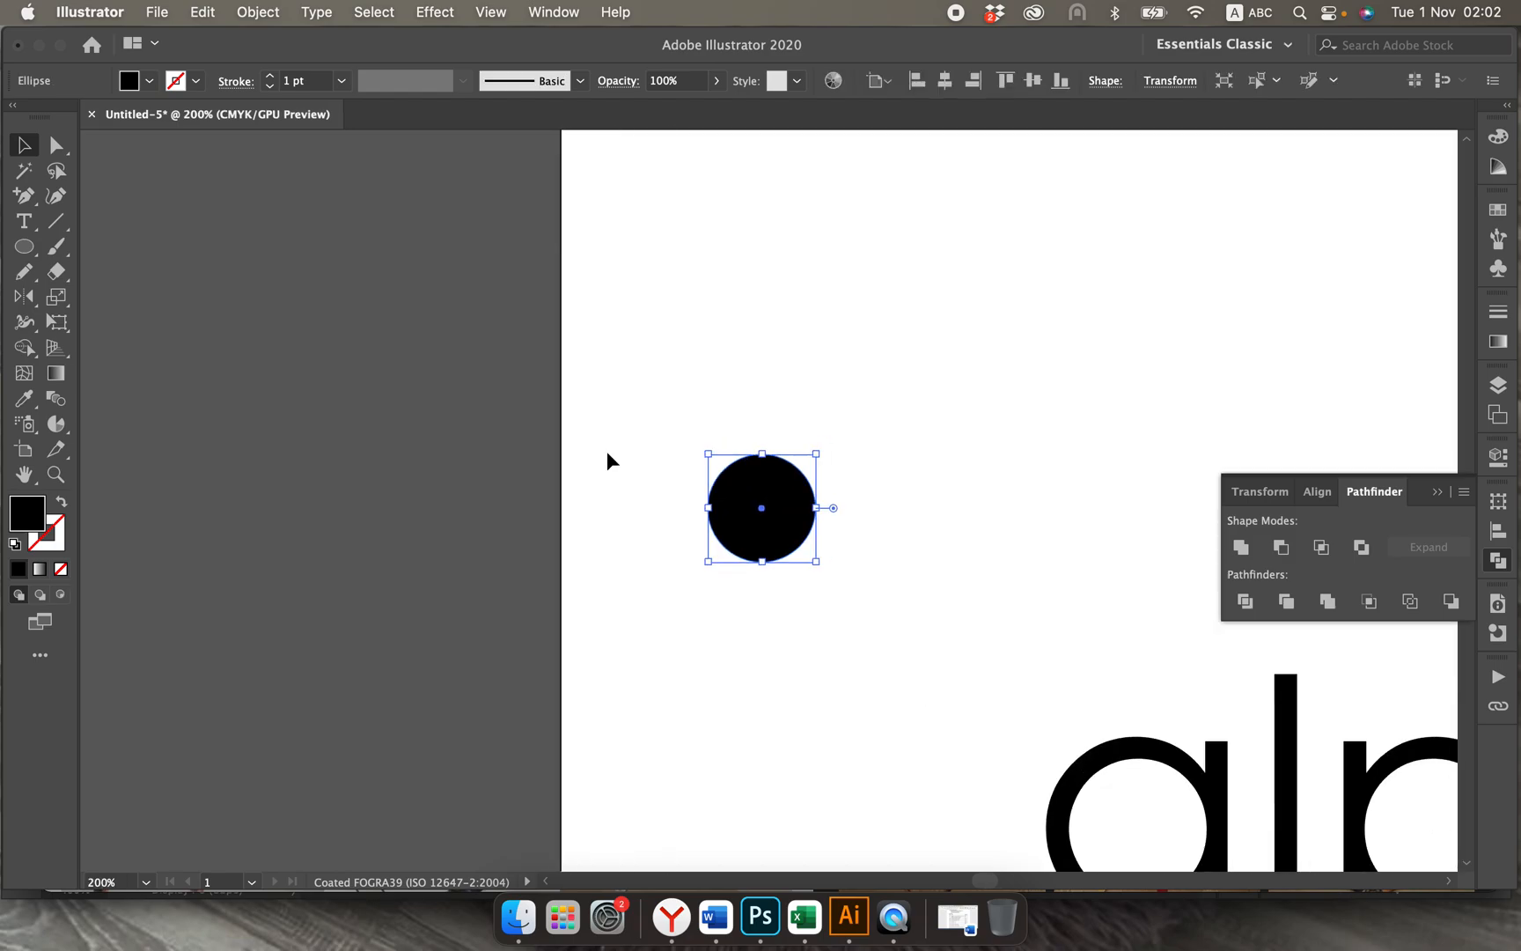
pyautogui.press('super+equal')
pyautogui.press('super+equal')
pyautogui.press('super+equal')
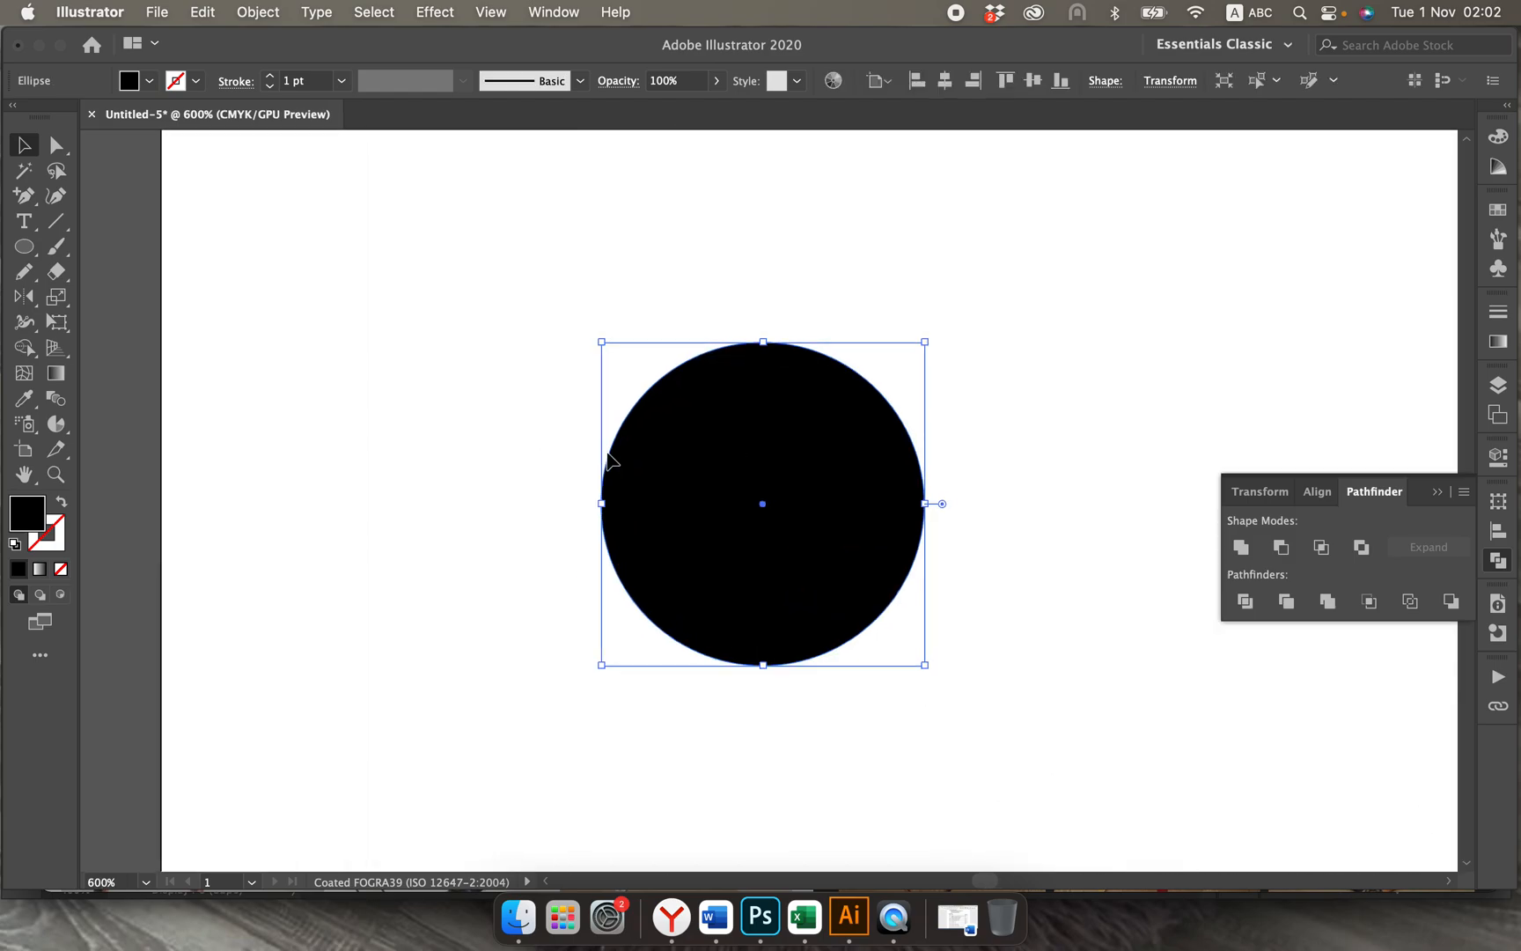
pyautogui.click(25, 248)
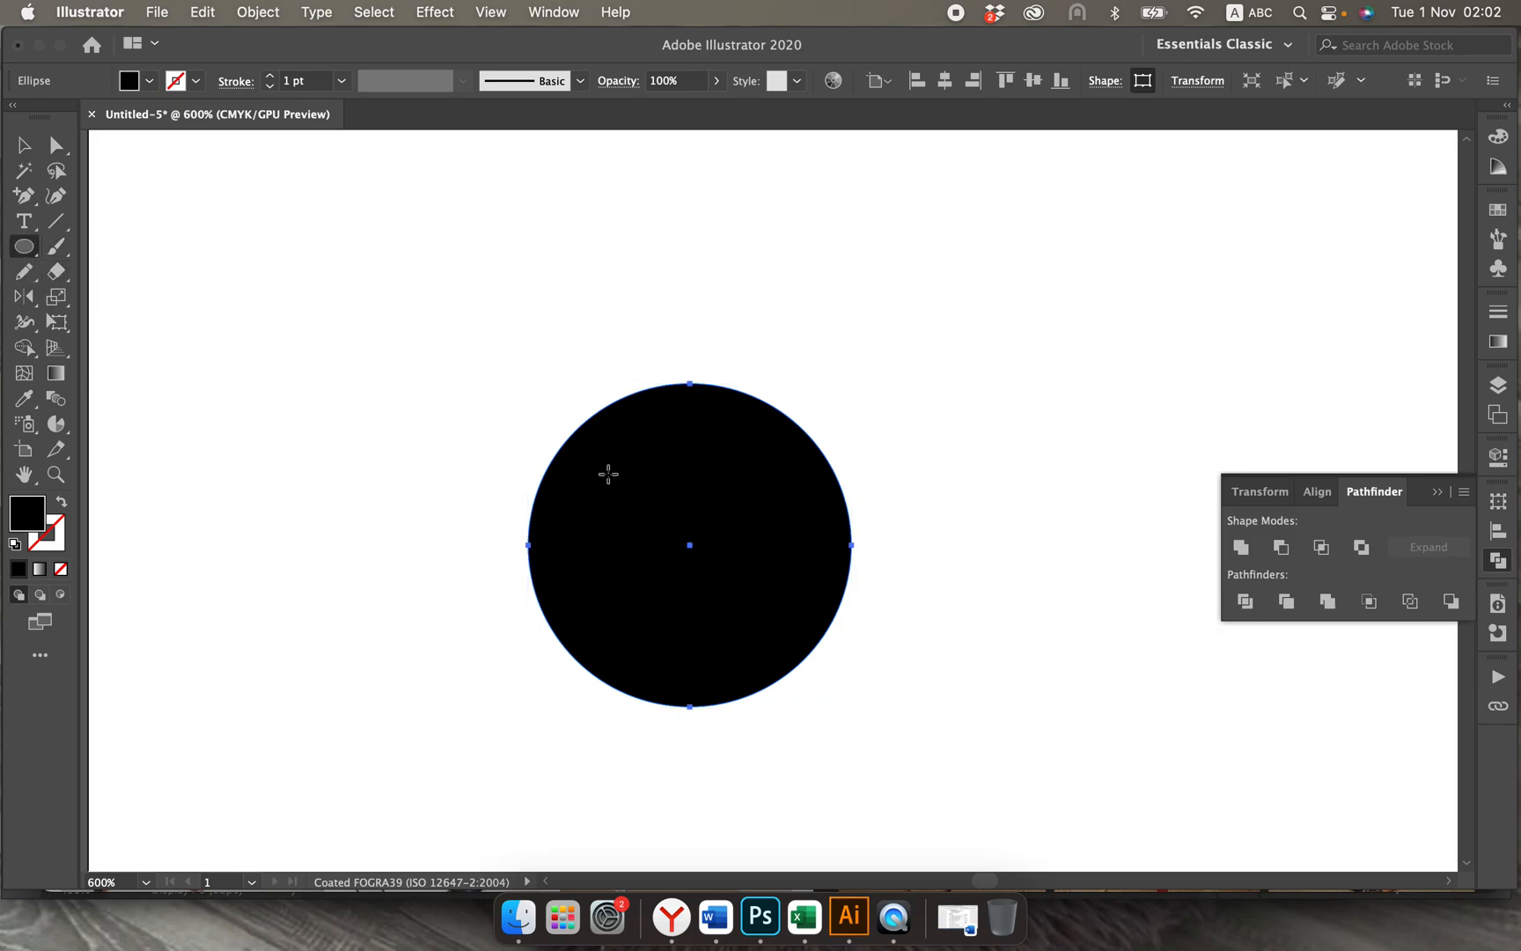
pyautogui.moveTo(608, 474); pyautogui.dragTo(641, 506)
pyautogui.click(25, 141)
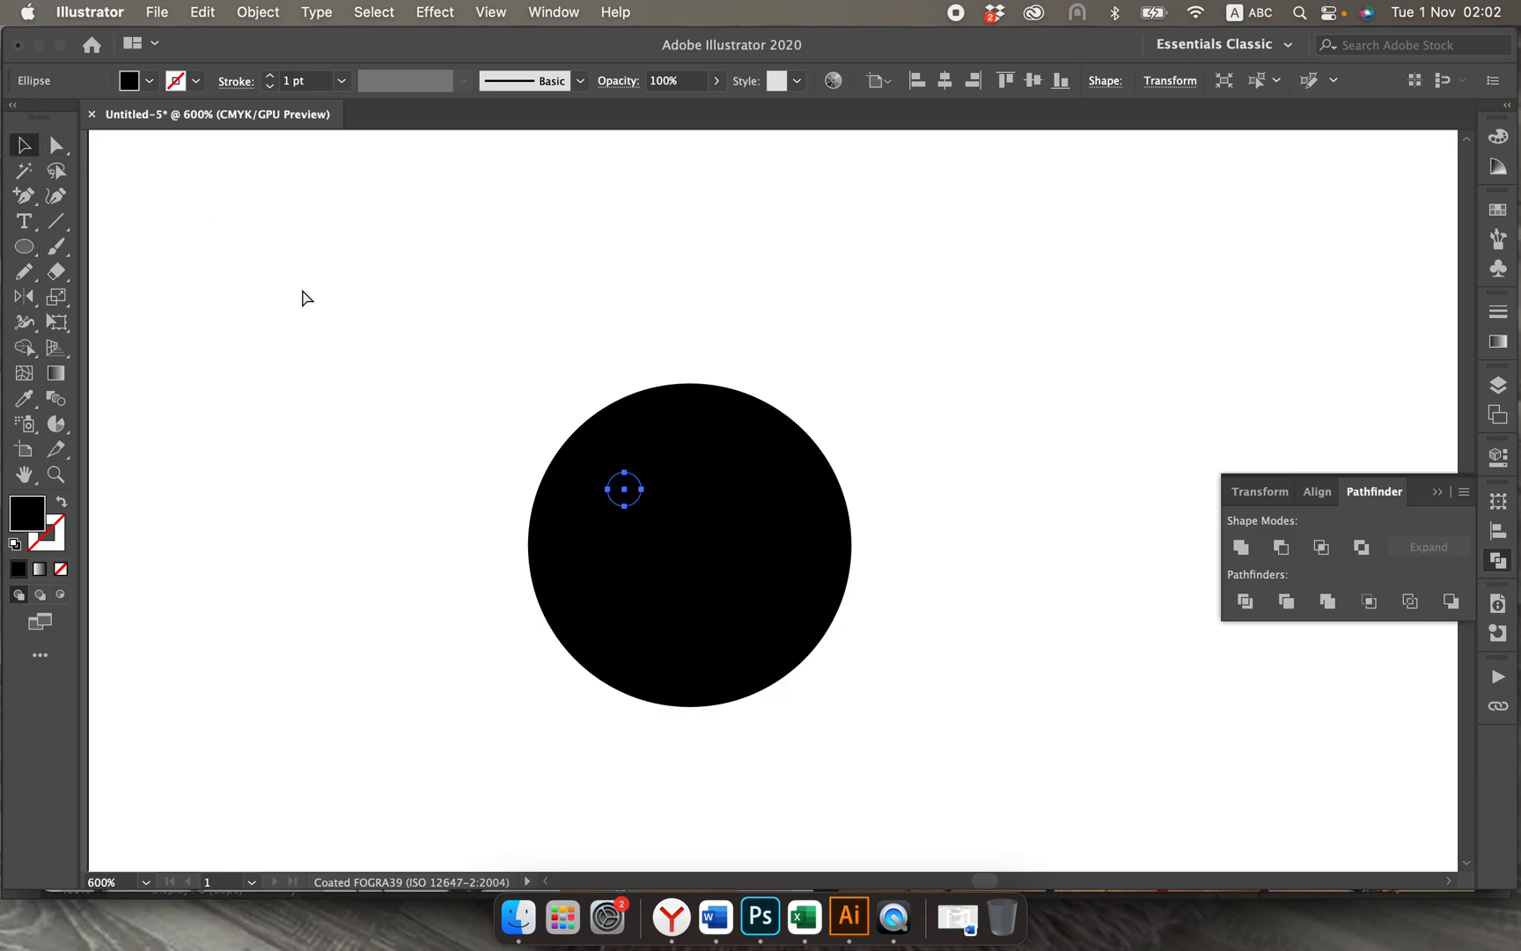
pyautogui.press('super+equal')
pyautogui.hscroll(5, 302, 298)
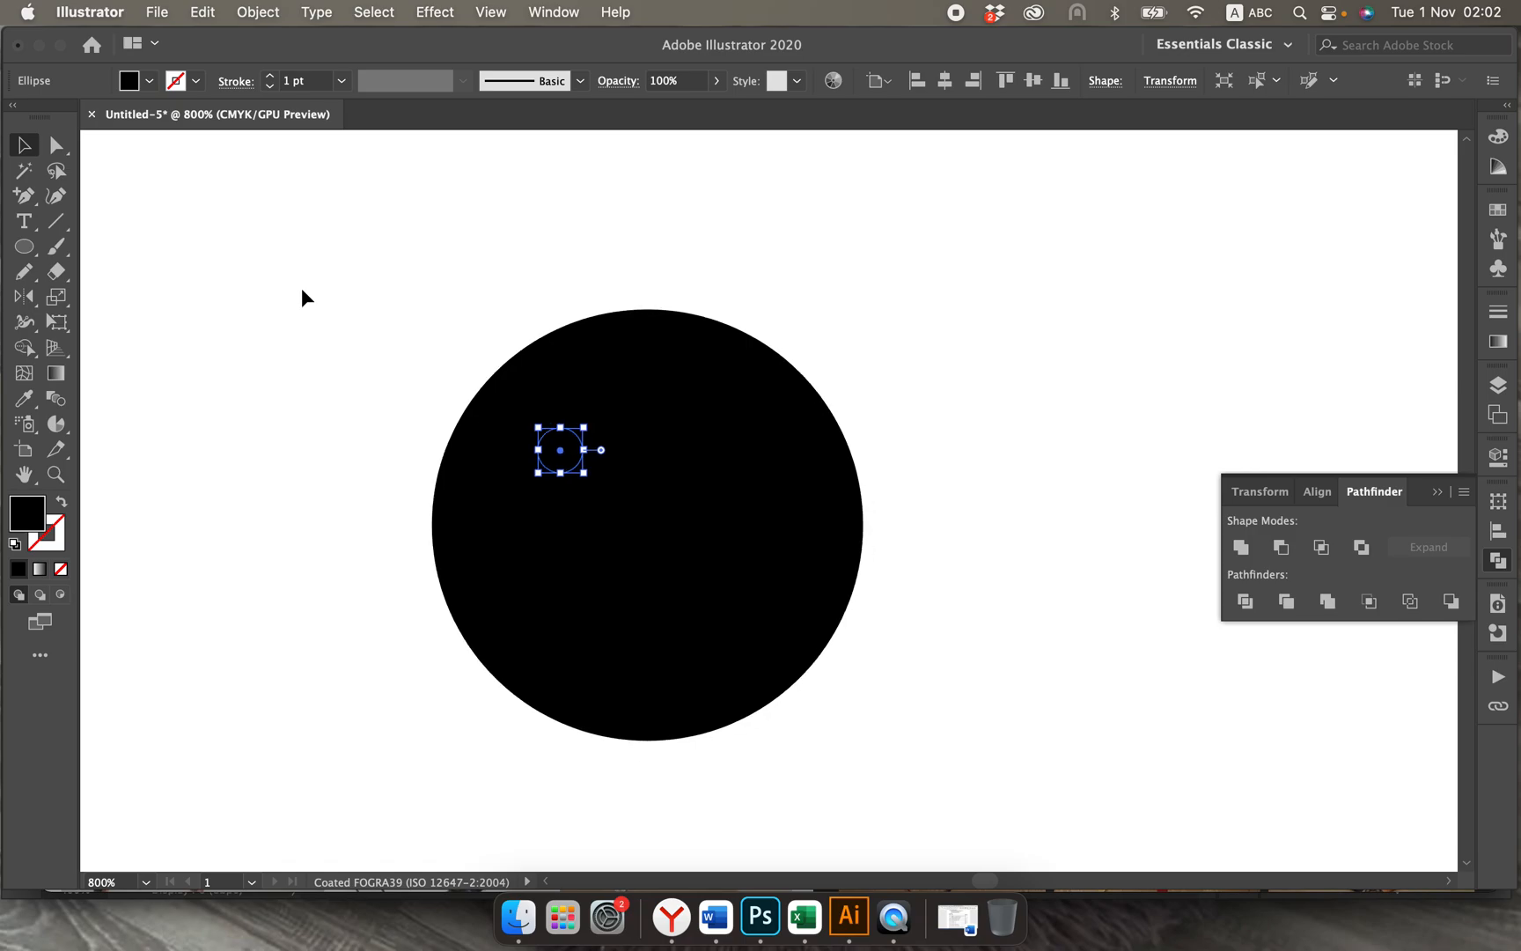
# Step: Swap the ball's fill and stroke to make it an unfilled circle with a 1 pt black outline, leaving the small dot filled
pyautogui.click(24, 250)
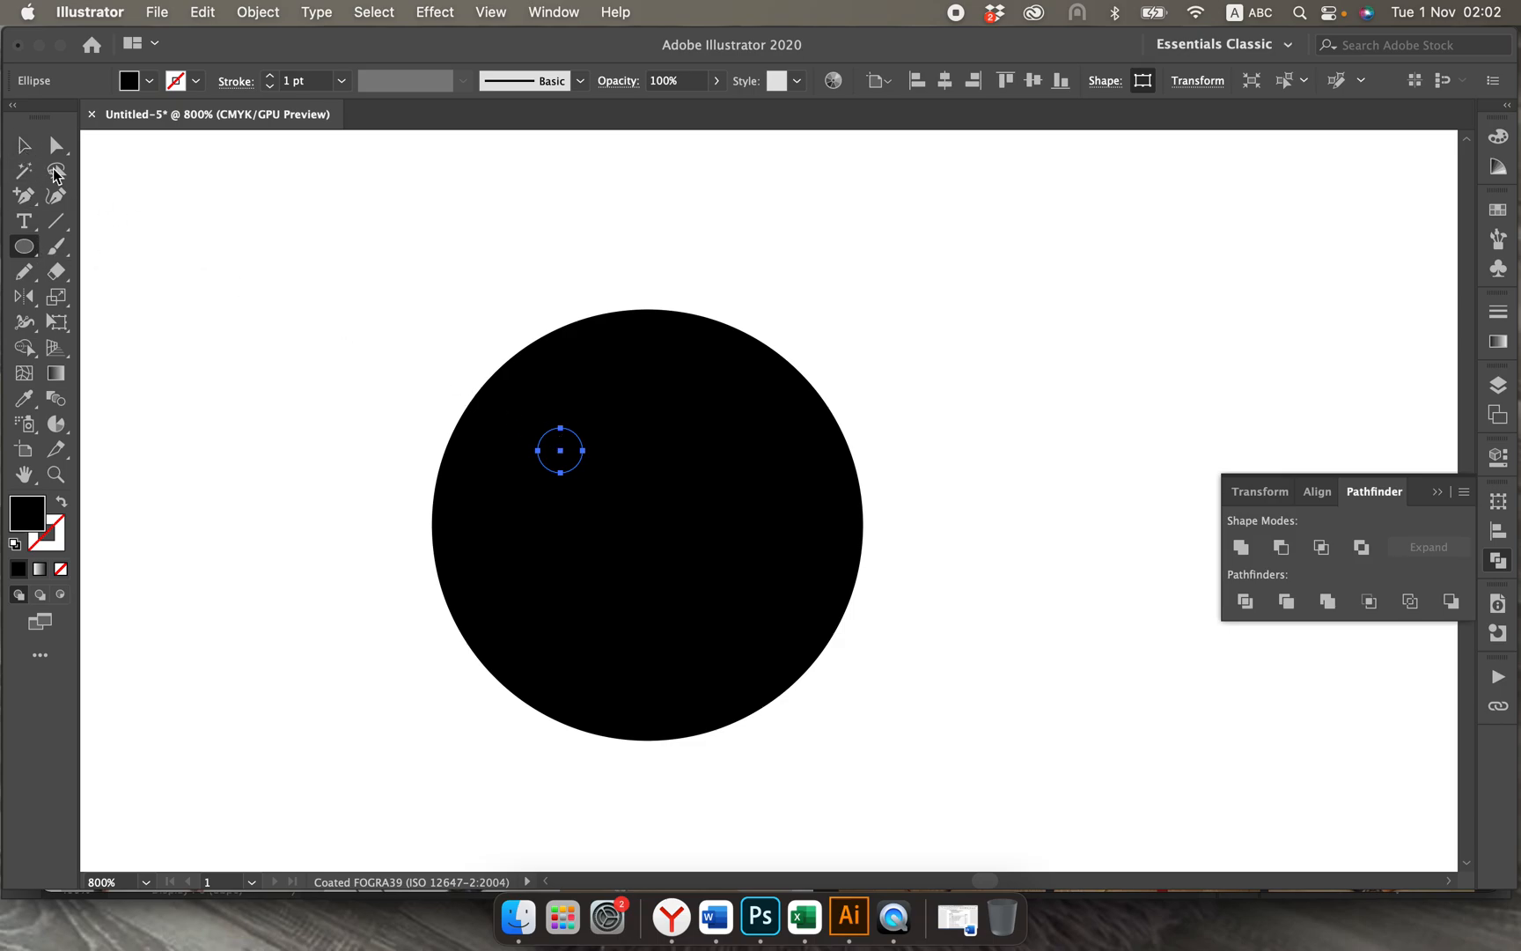
pyautogui.press('v')
pyautogui.click(568, 409)
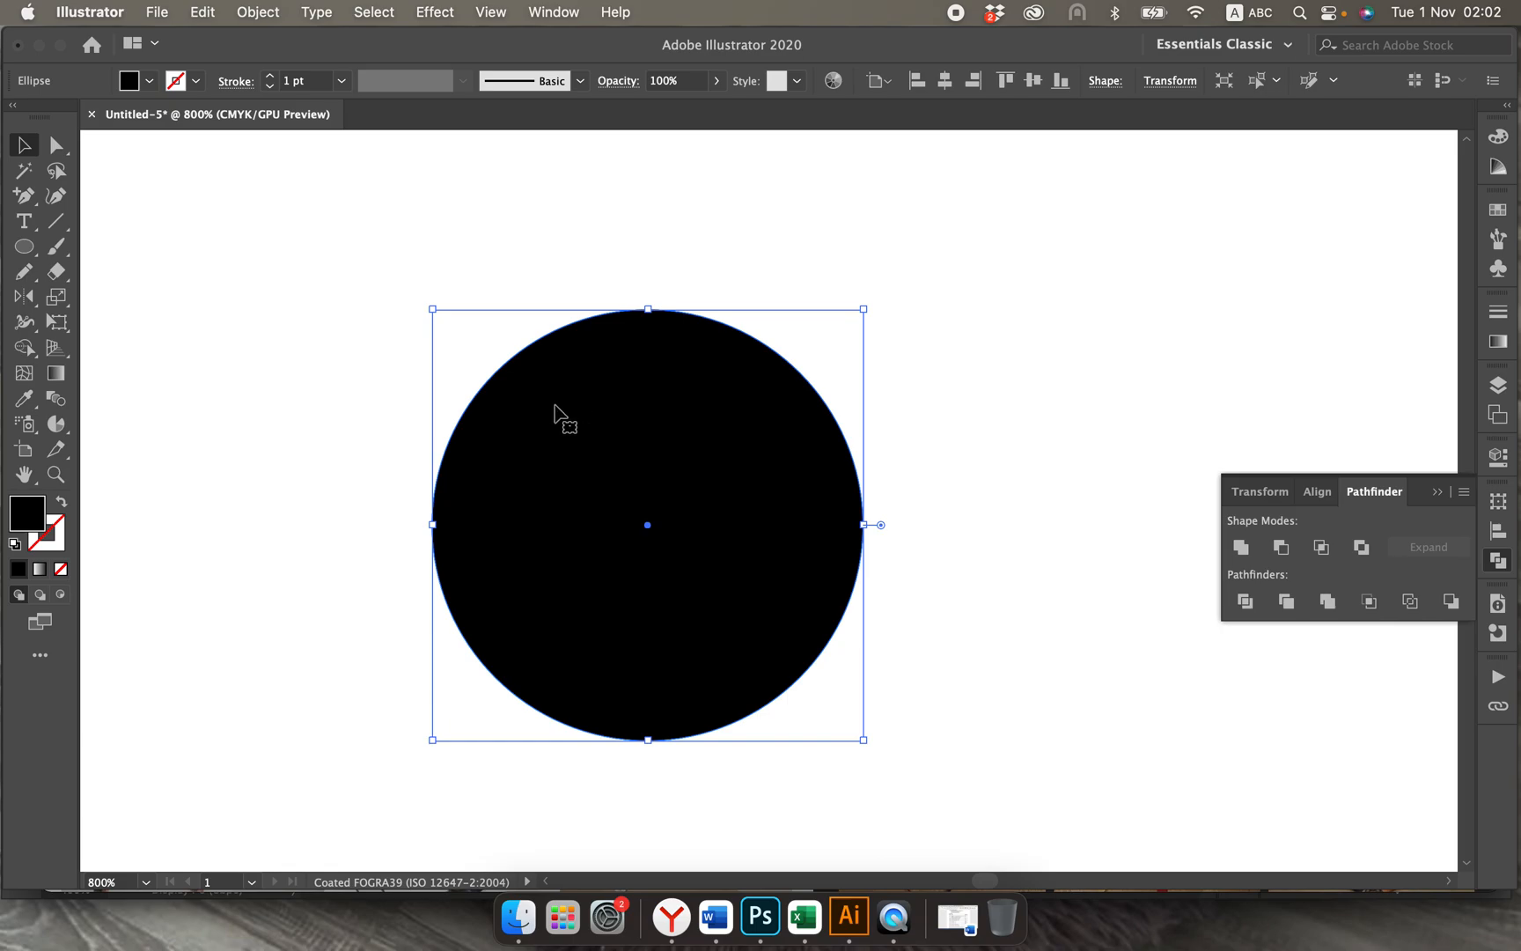
pyautogui.moveTo(355, 334); pyautogui.dragTo(159, 301)
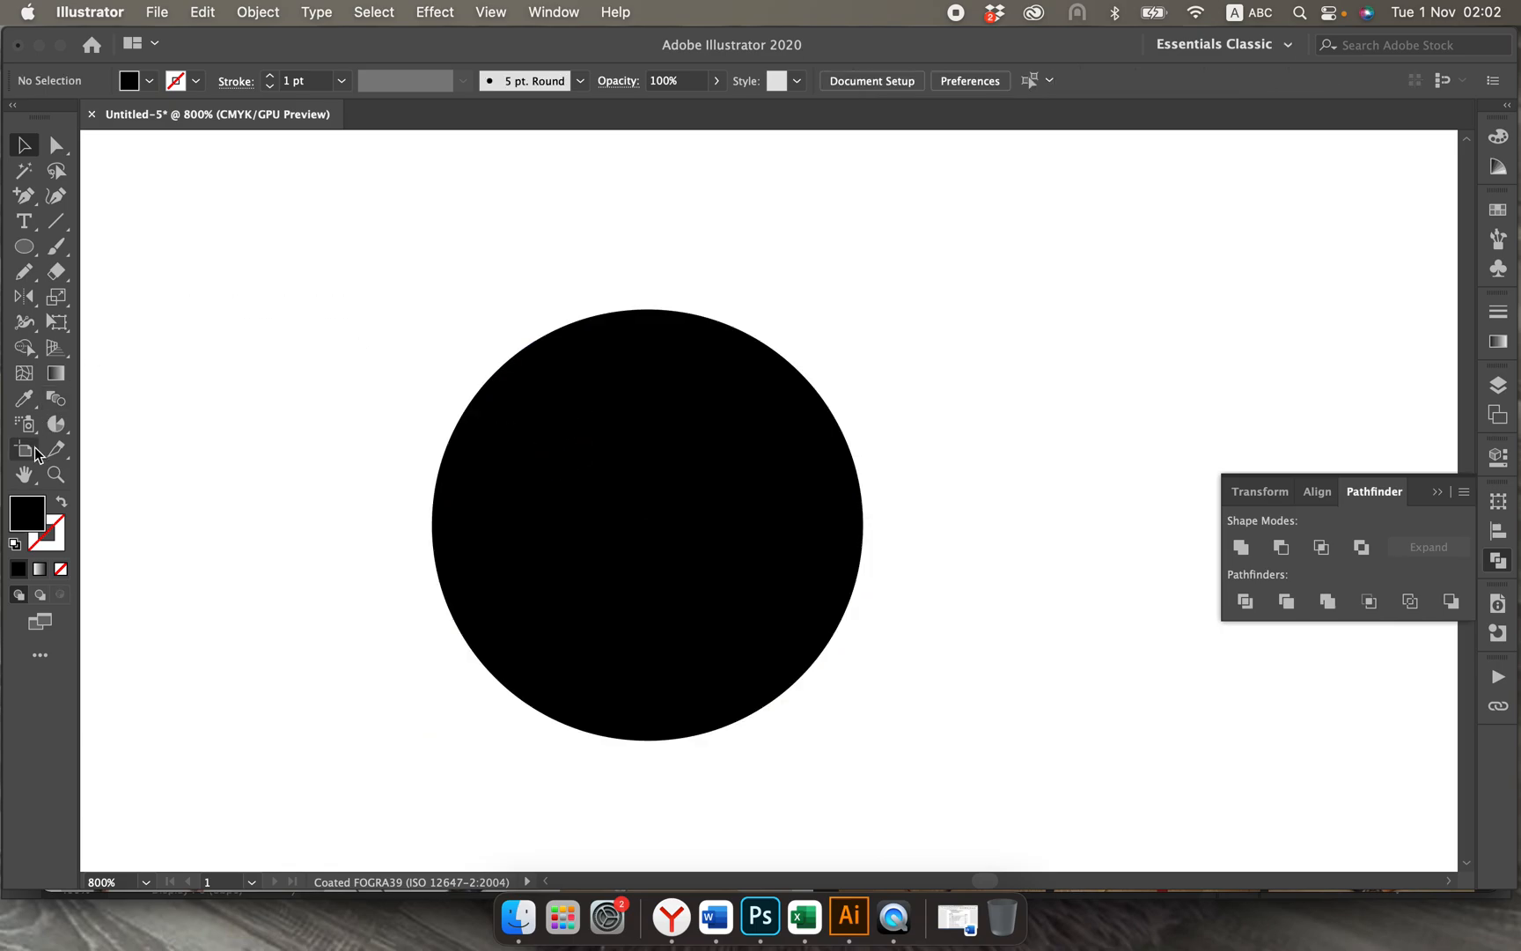
pyautogui.click(62, 505)
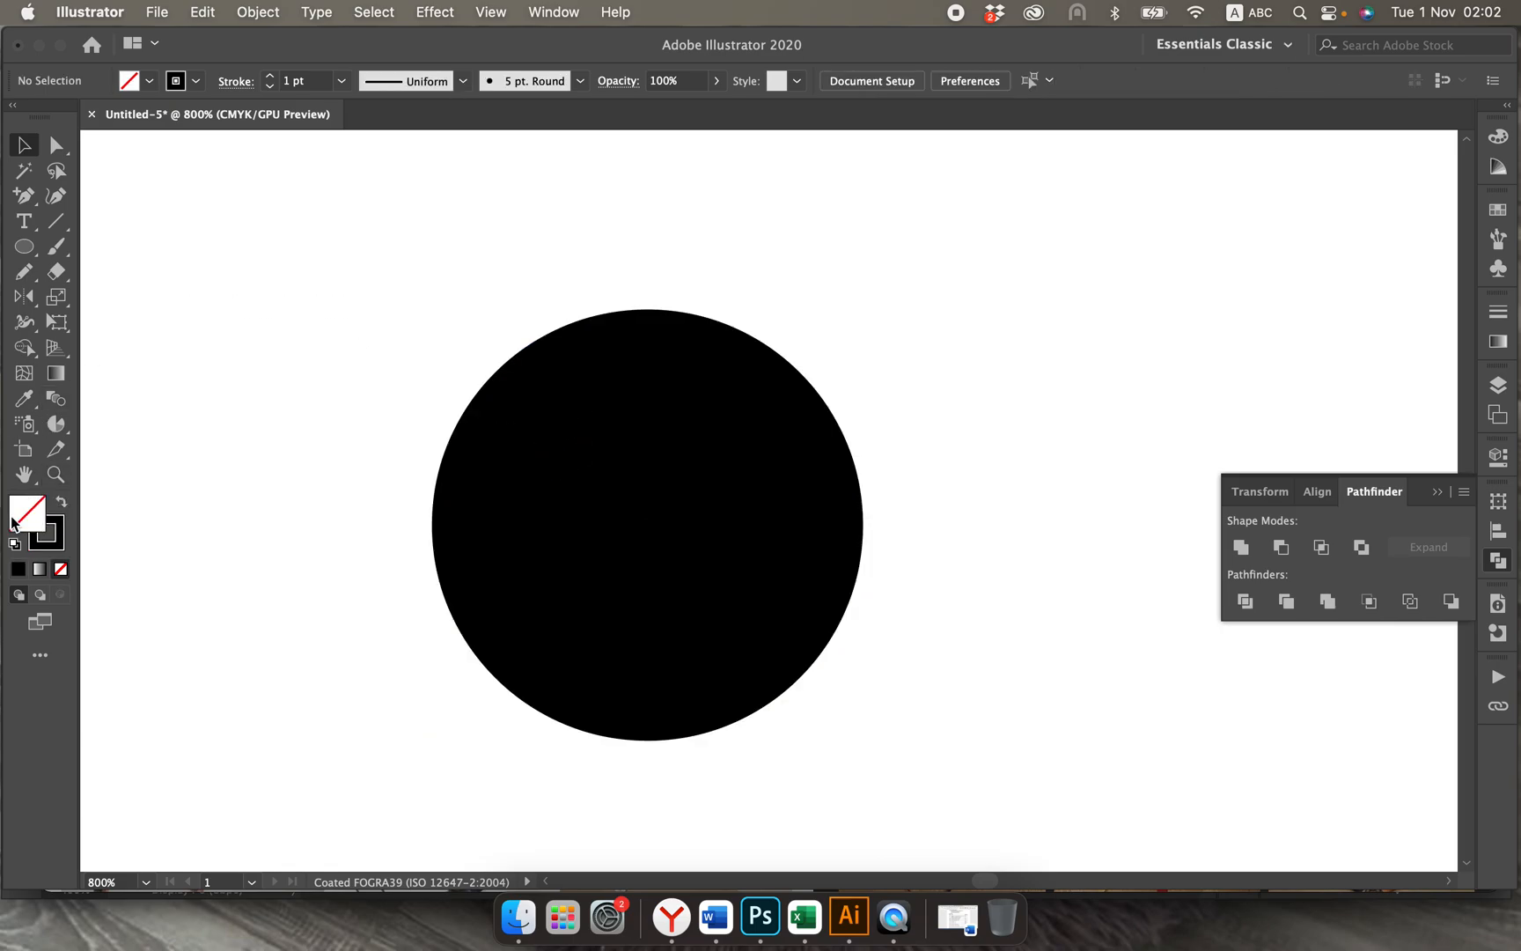
pyautogui.click(451, 536)
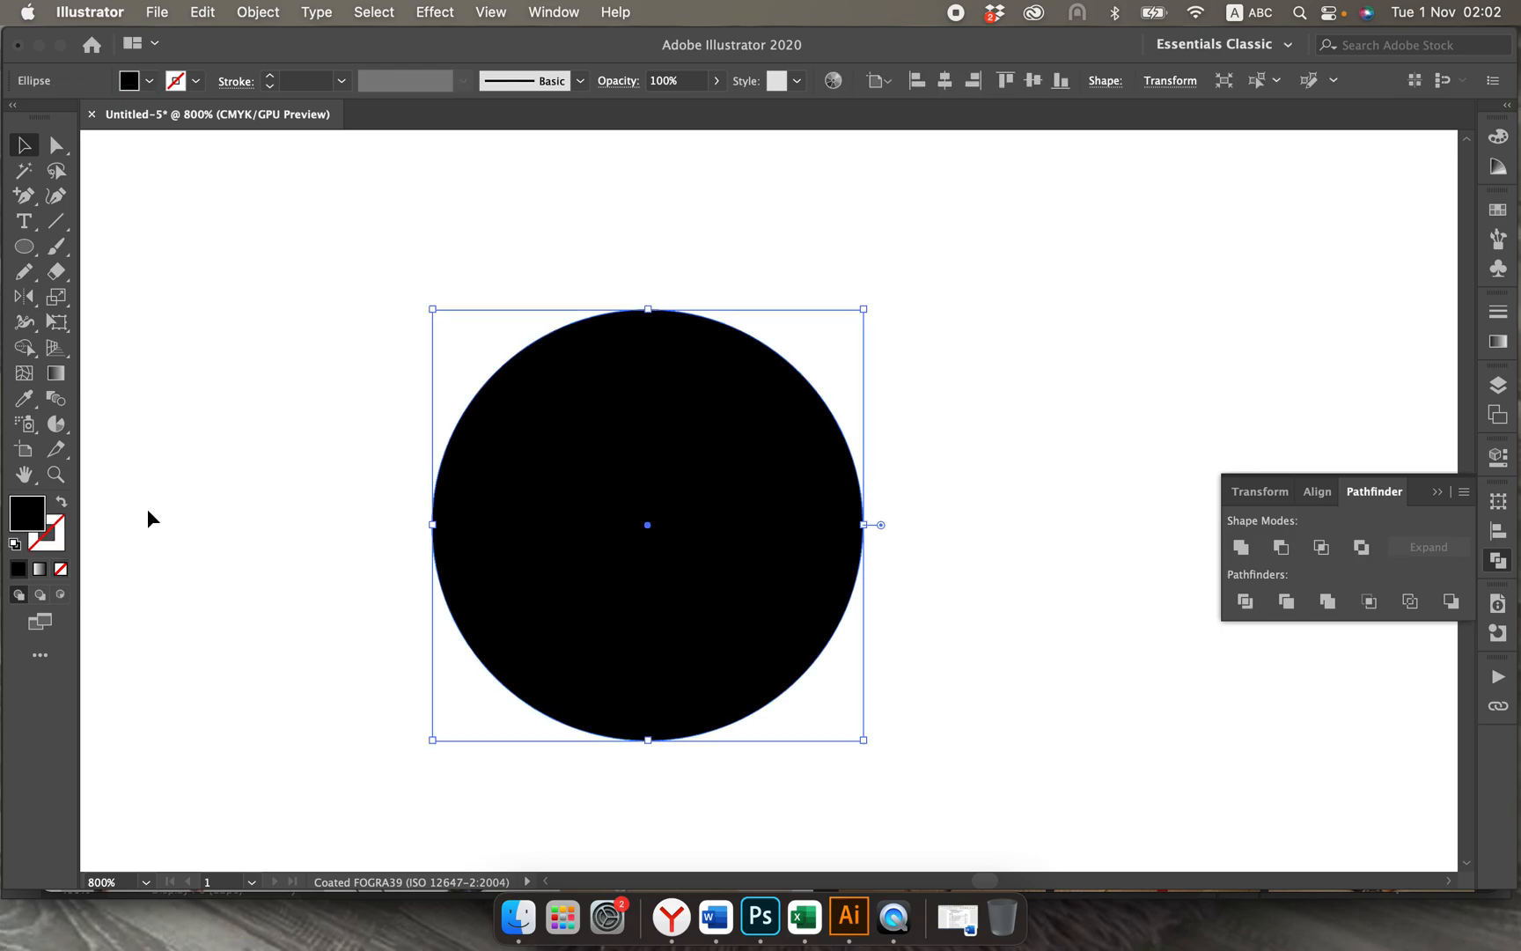
pyautogui.click(63, 502)
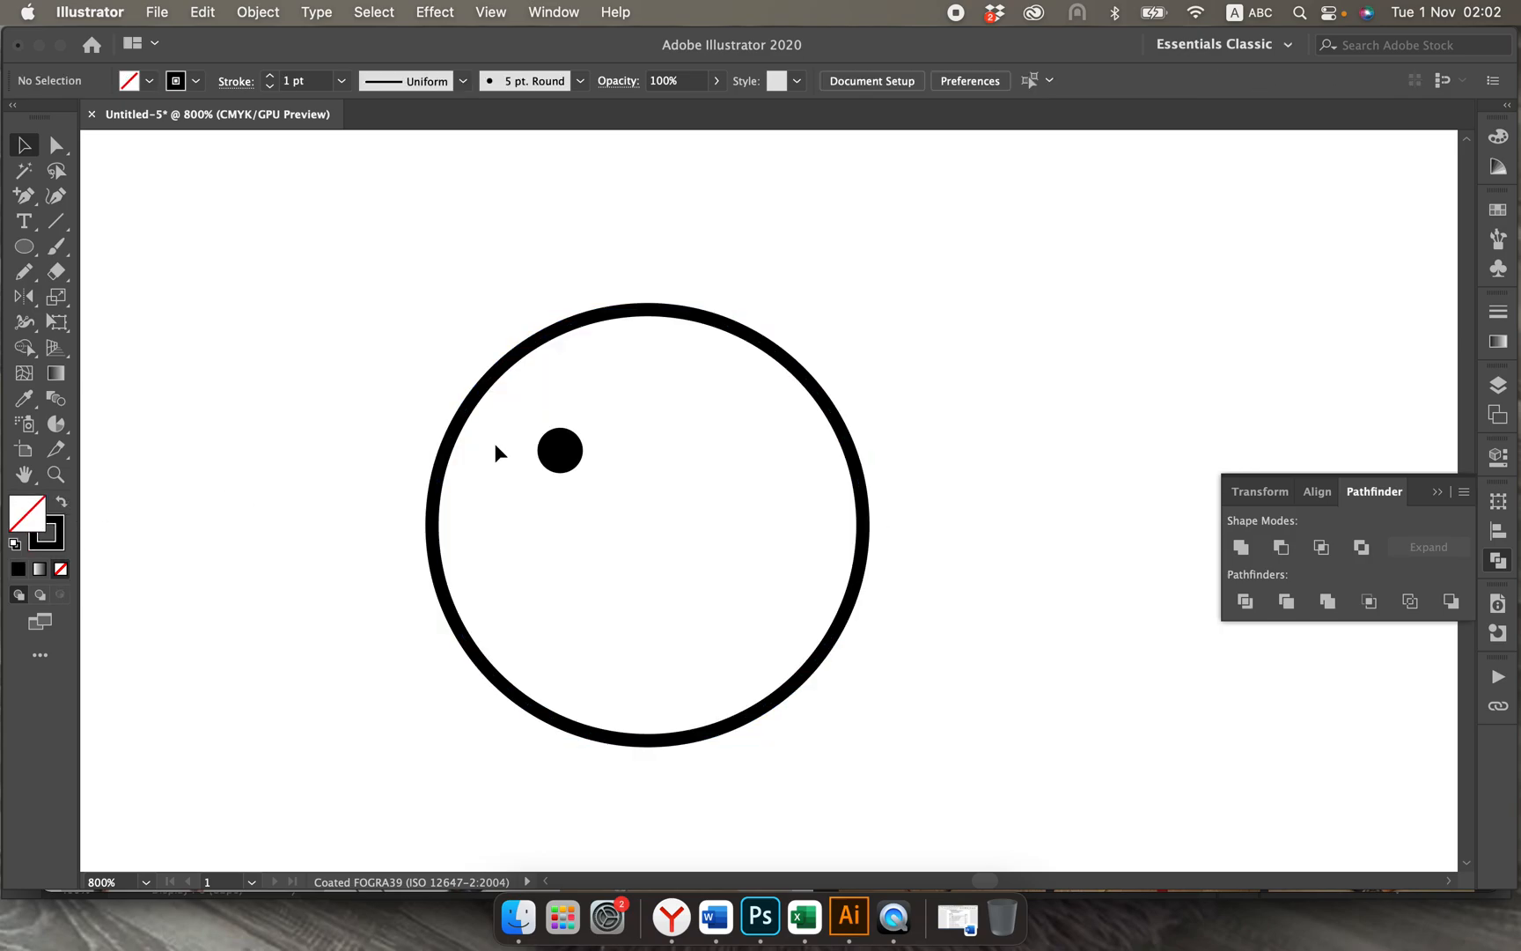
# Step: Duplicate the outlined circle five times, placing each copy so that its edge passes through the small dot
pyautogui.click(473, 400)
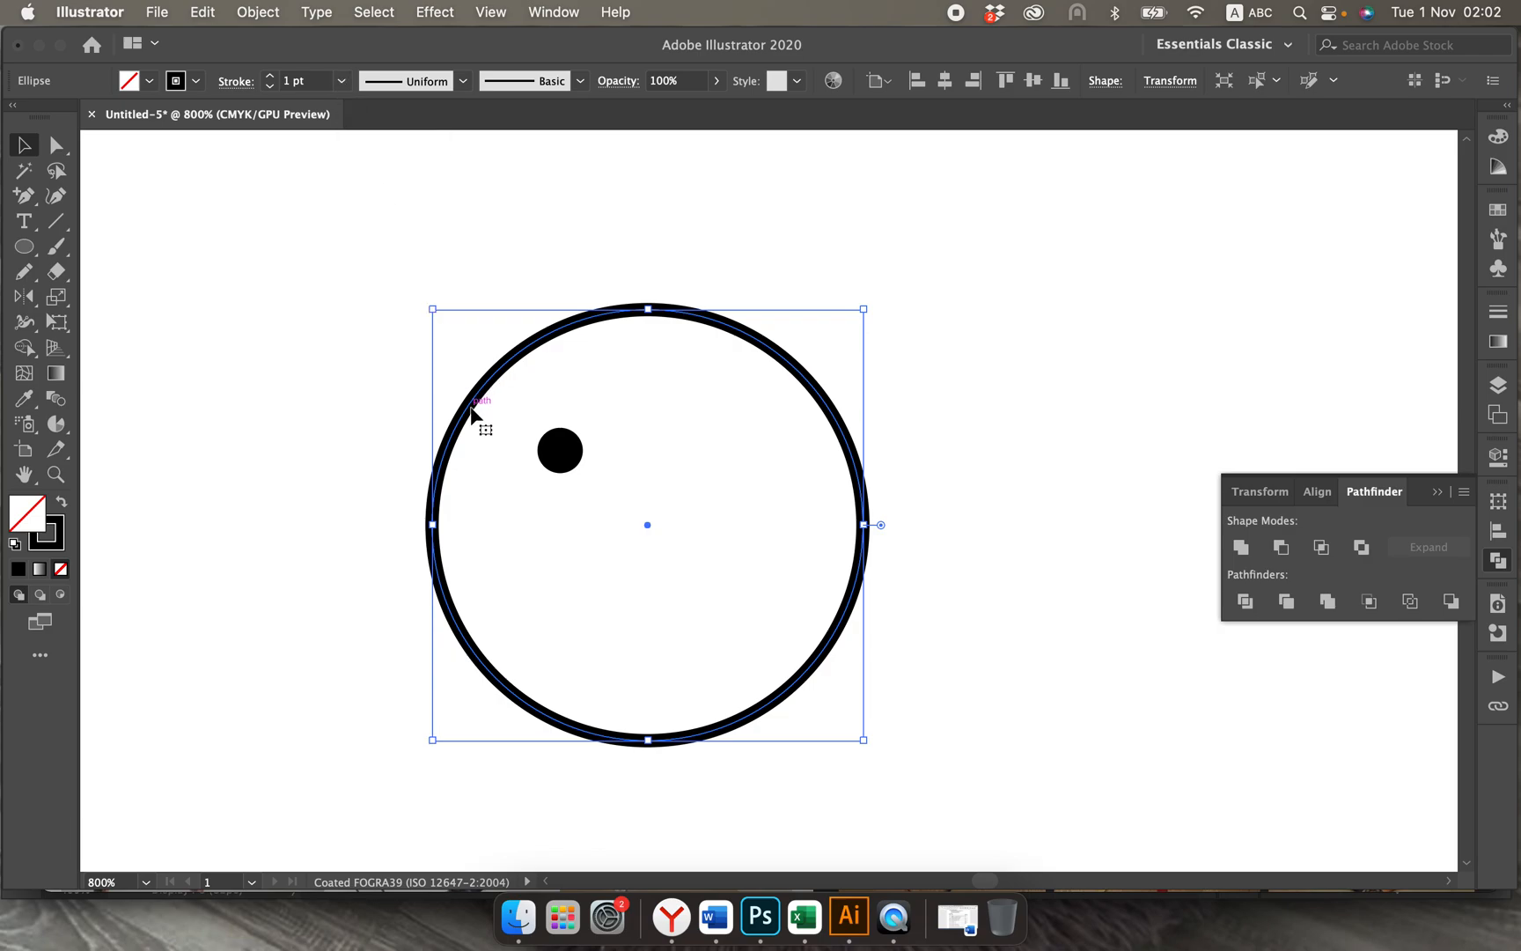
pyautogui.moveTo(472, 411); pyautogui.dragTo(587, 426)
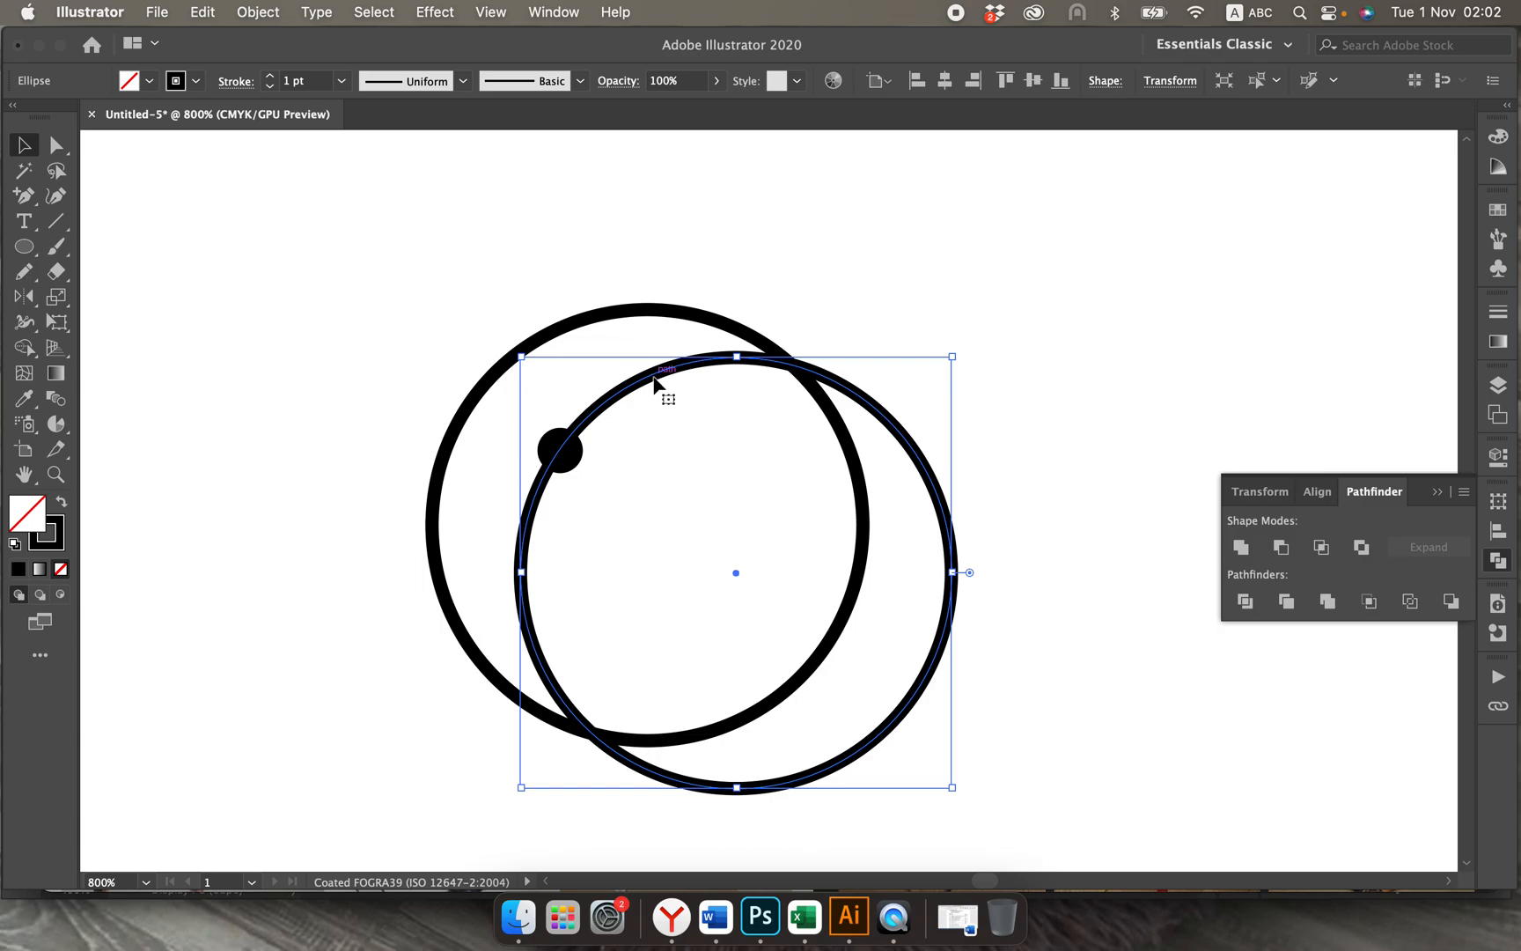
pyautogui.moveTo(656, 380); pyautogui.dragTo(467, 463)
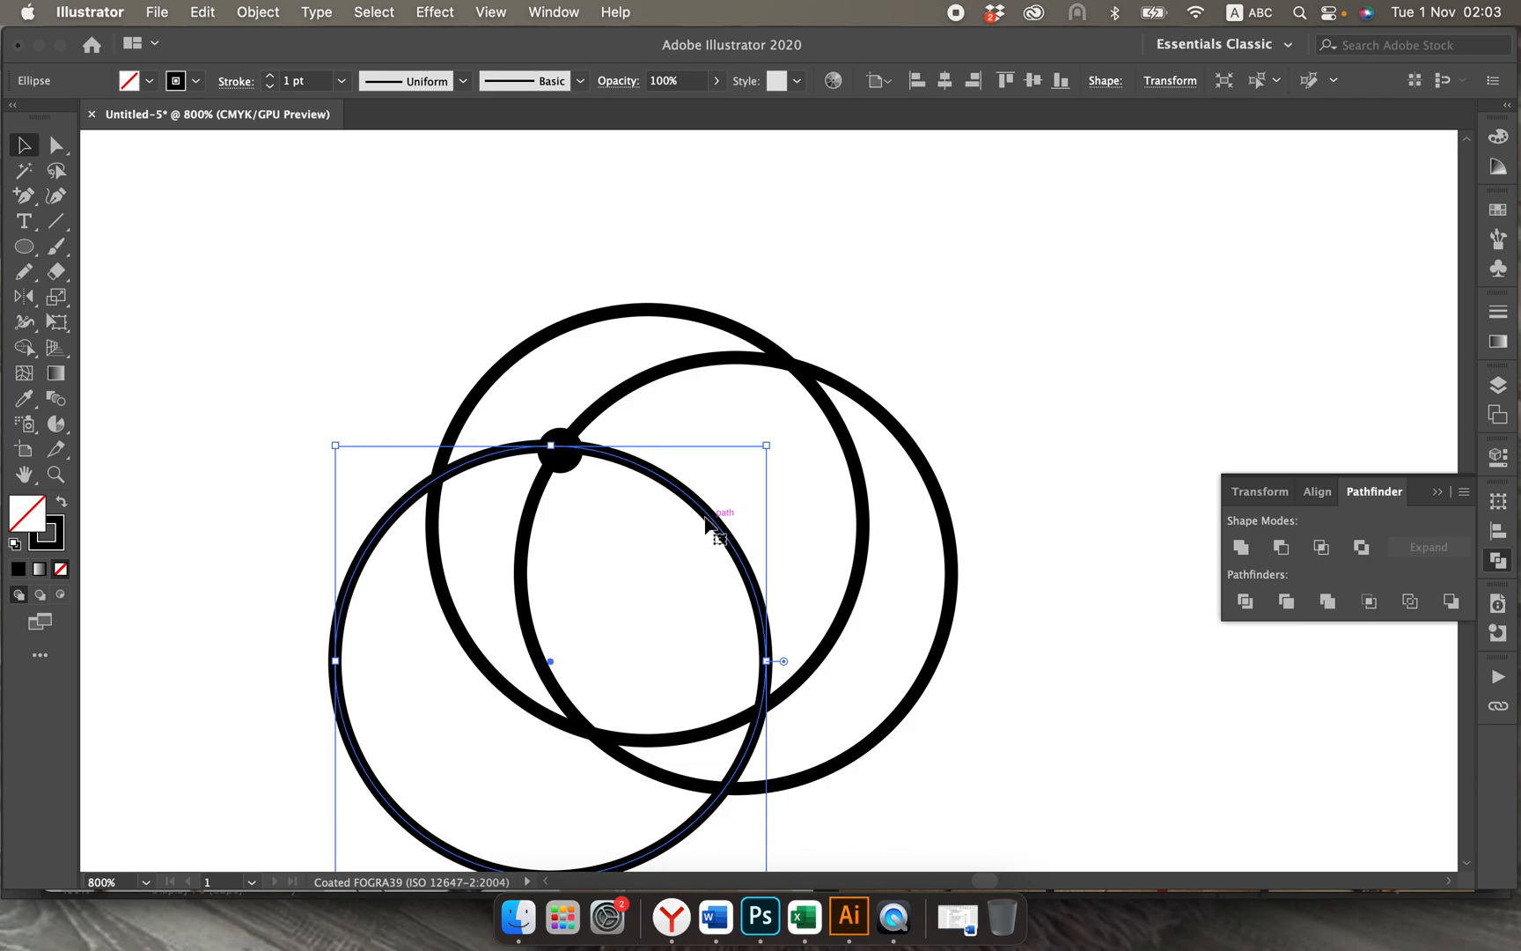
pyautogui.moveTo(707, 505); pyautogui.dragTo(901, 267)
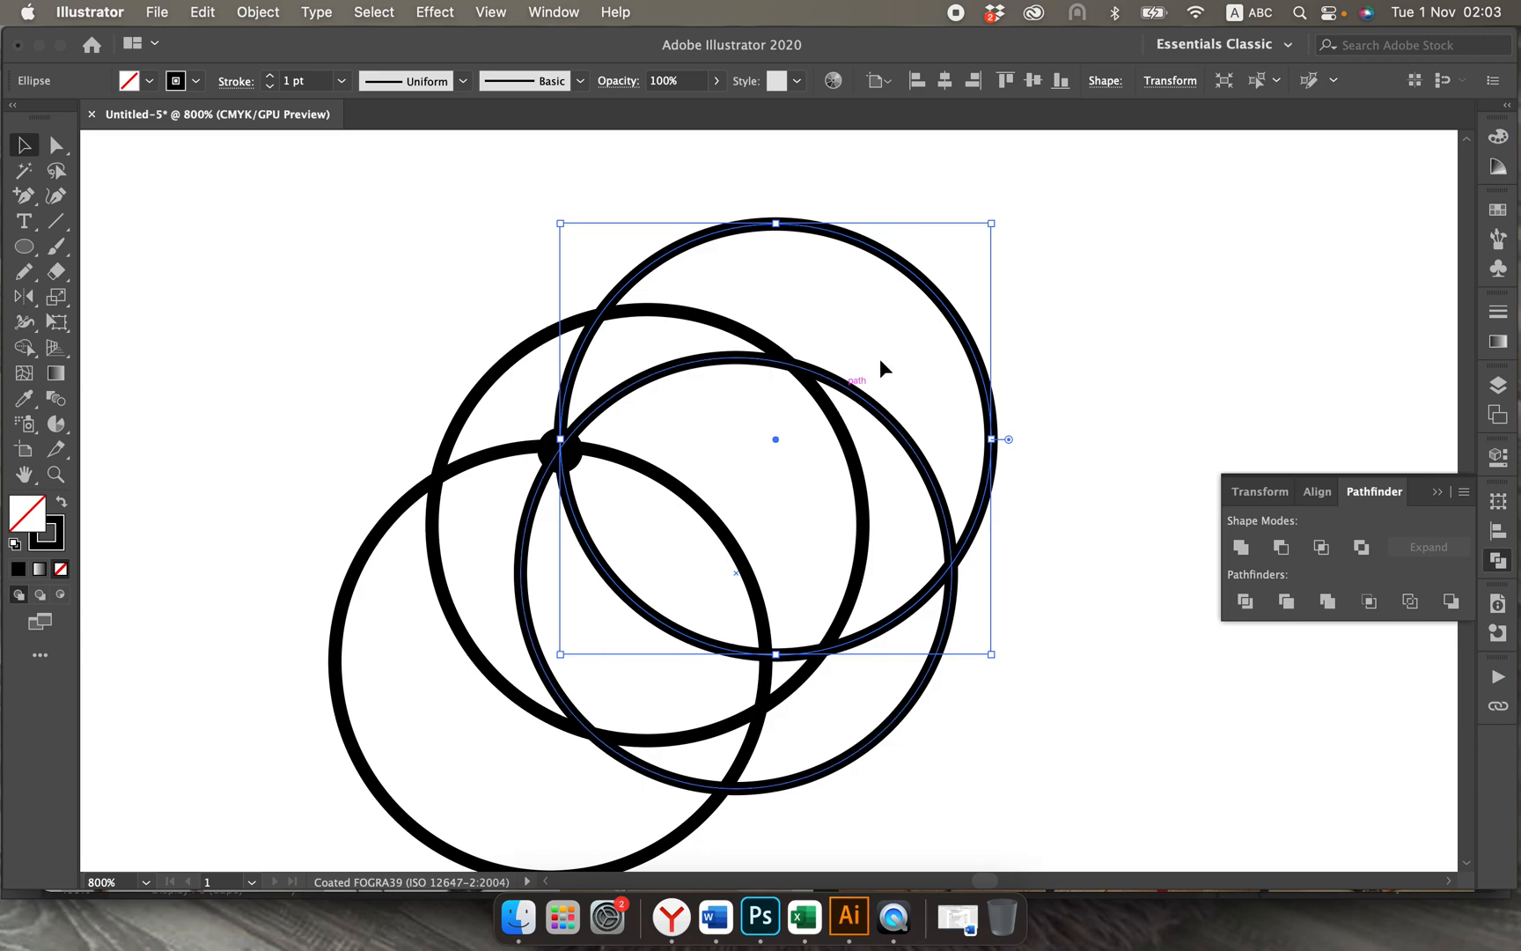
pyautogui.moveTo(949, 316); pyautogui.dragTo(818, 203)
pyautogui.scroll(3, 818, 210)
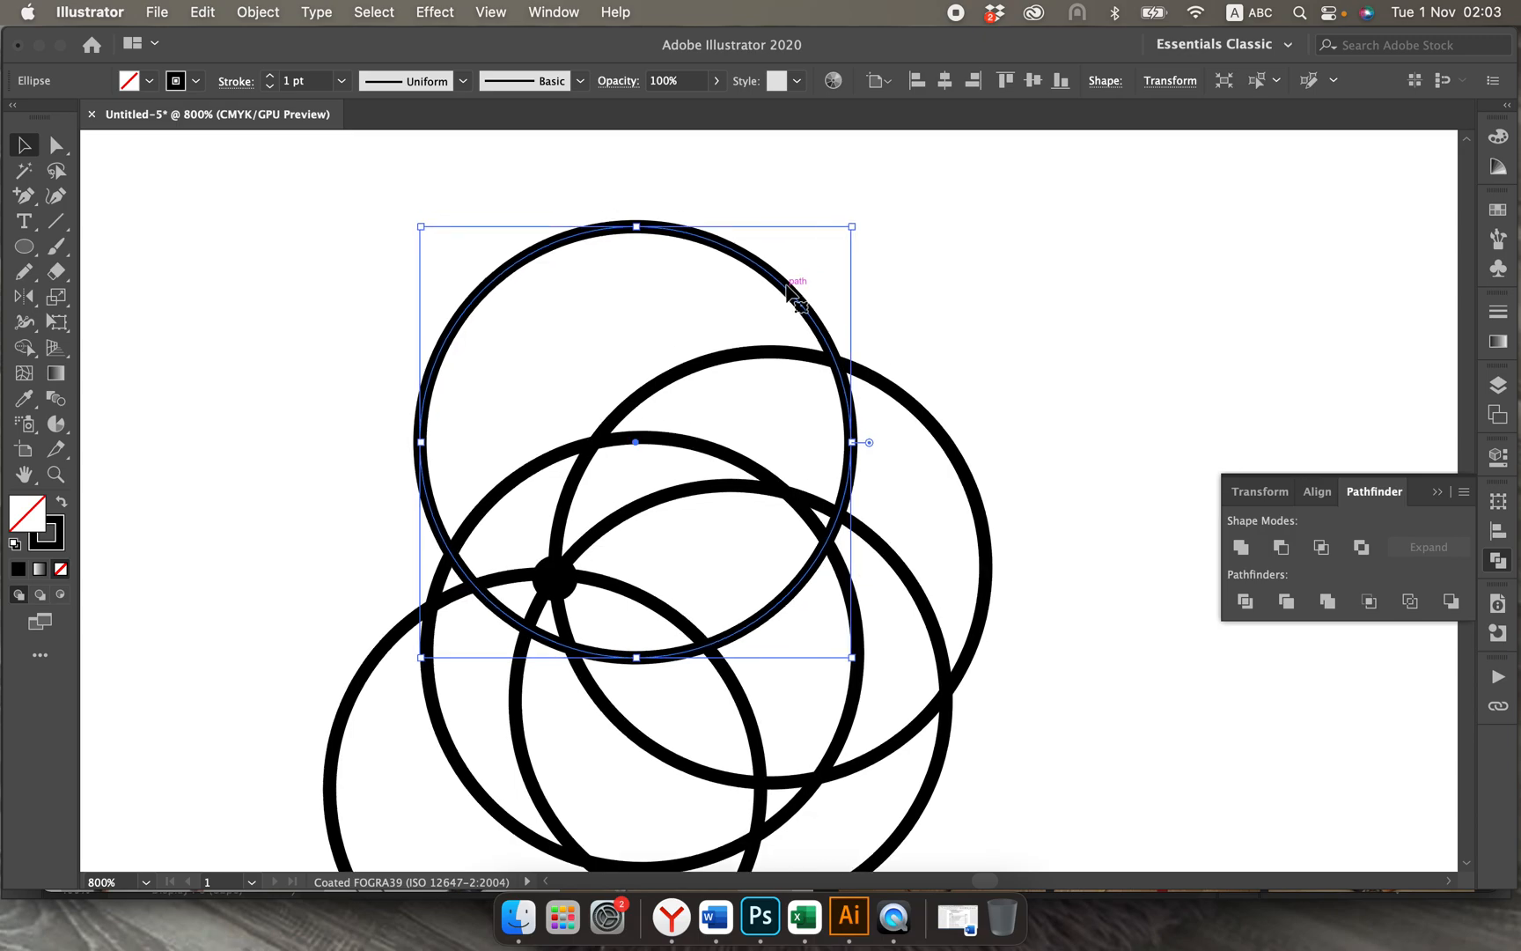
pyautogui.moveTo(788, 287); pyautogui.dragTo(688, 207)
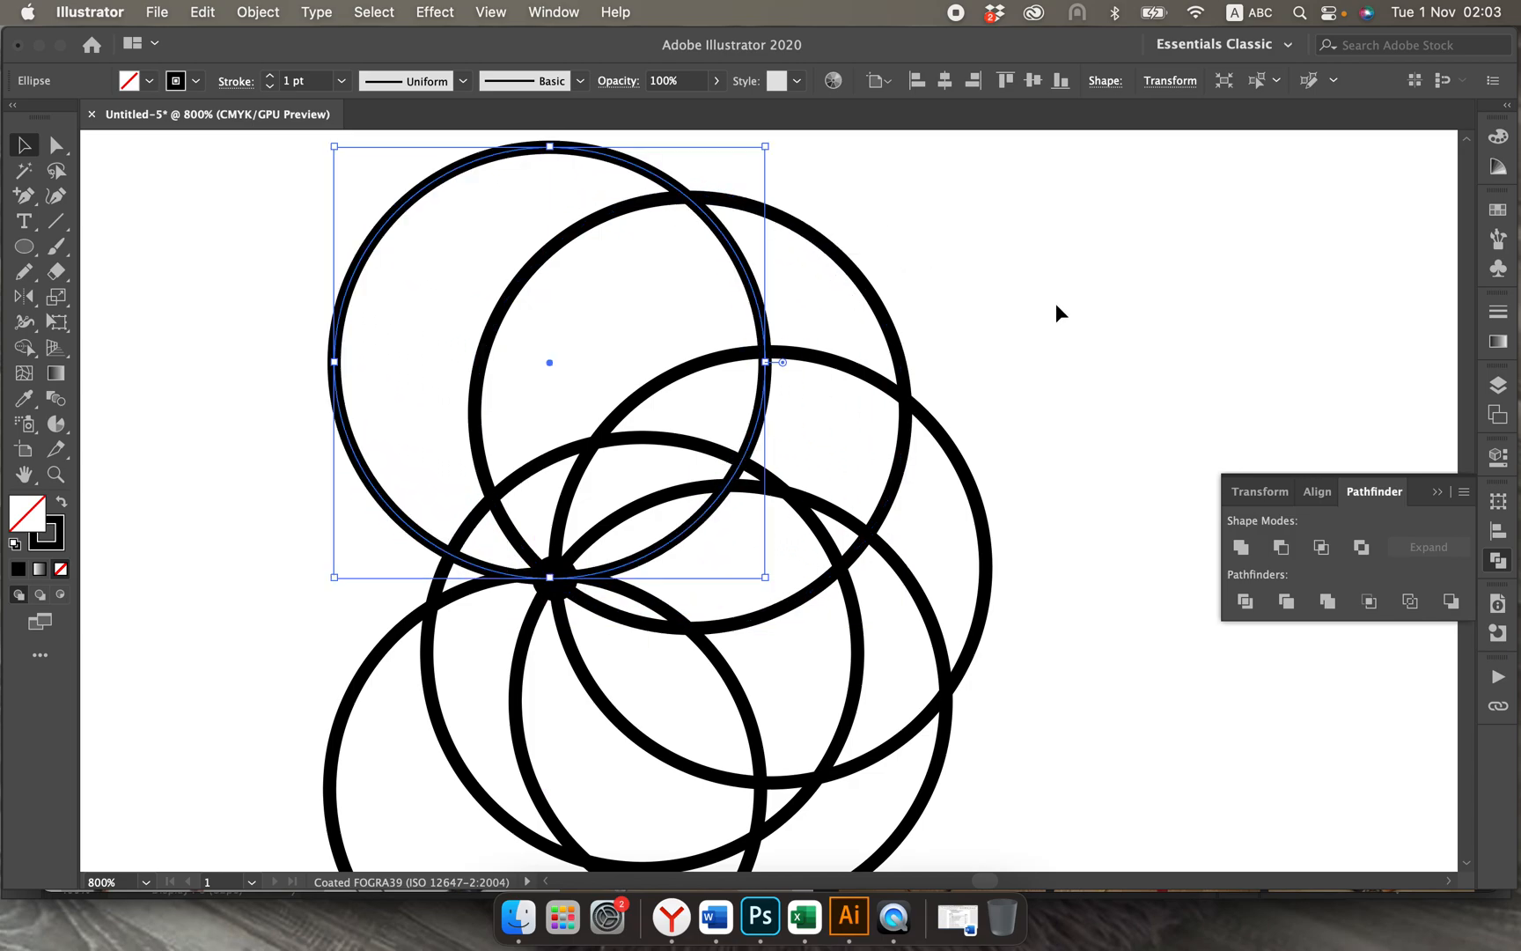
pyautogui.click(1109, 314)
# Step: Select all the circles and the dot, and use Shape Builder to define the first two crescent regions below the dot
pyautogui.scroll(-5, 1109, 314)
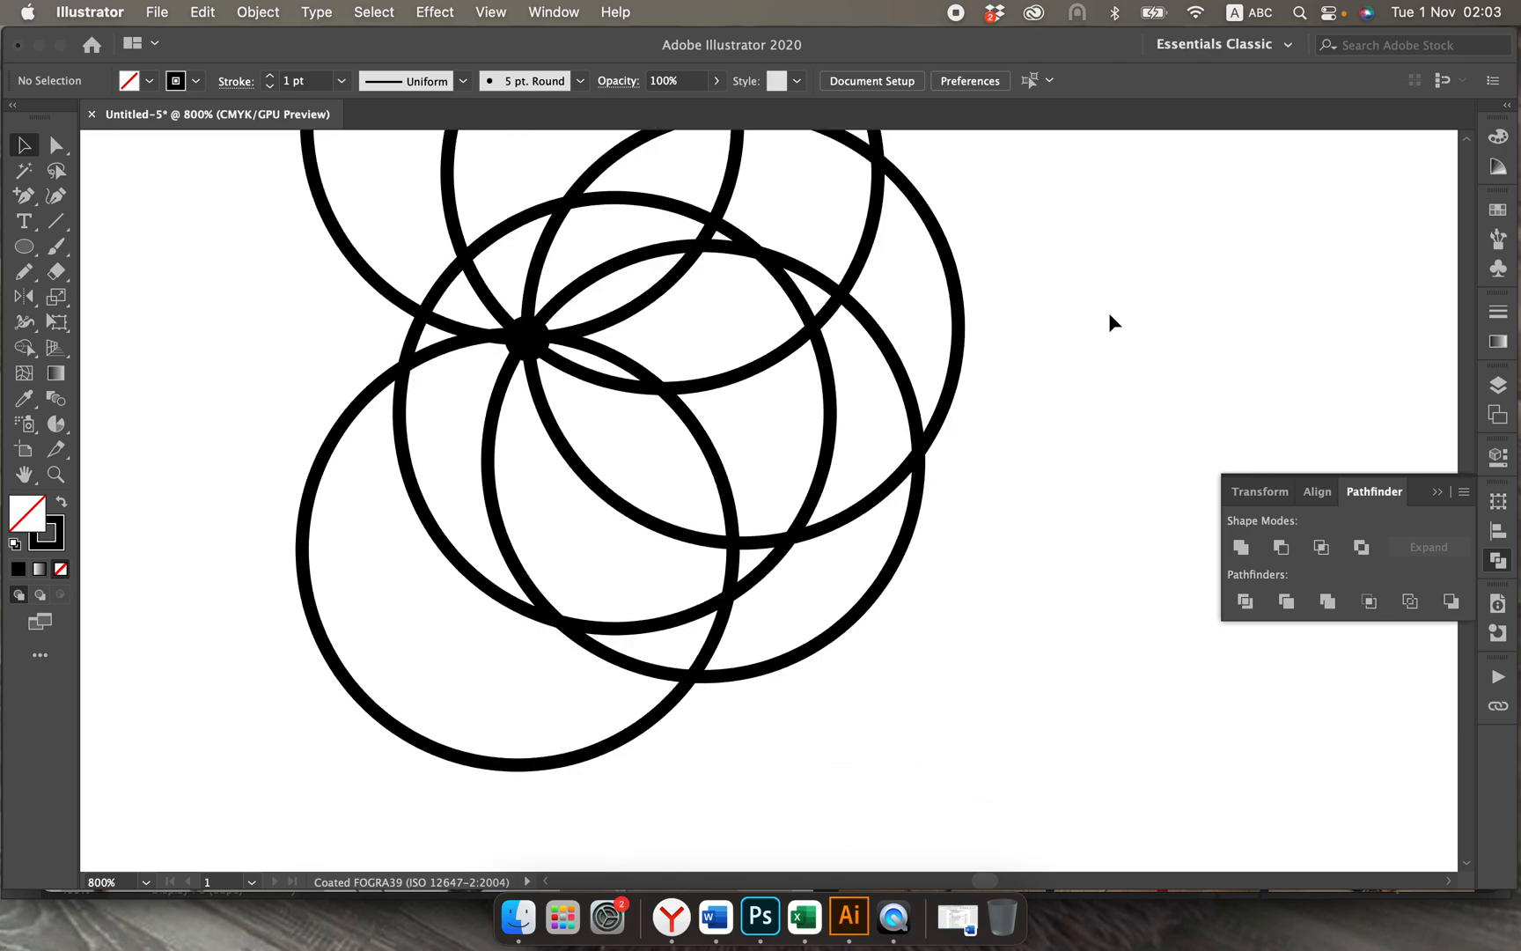
pyautogui.press('super+minus')
pyautogui.press('super+minus')
pyautogui.press('super+minus')
pyautogui.hscroll(3, 1109, 314)
pyautogui.scroll(2, 1109, 314)
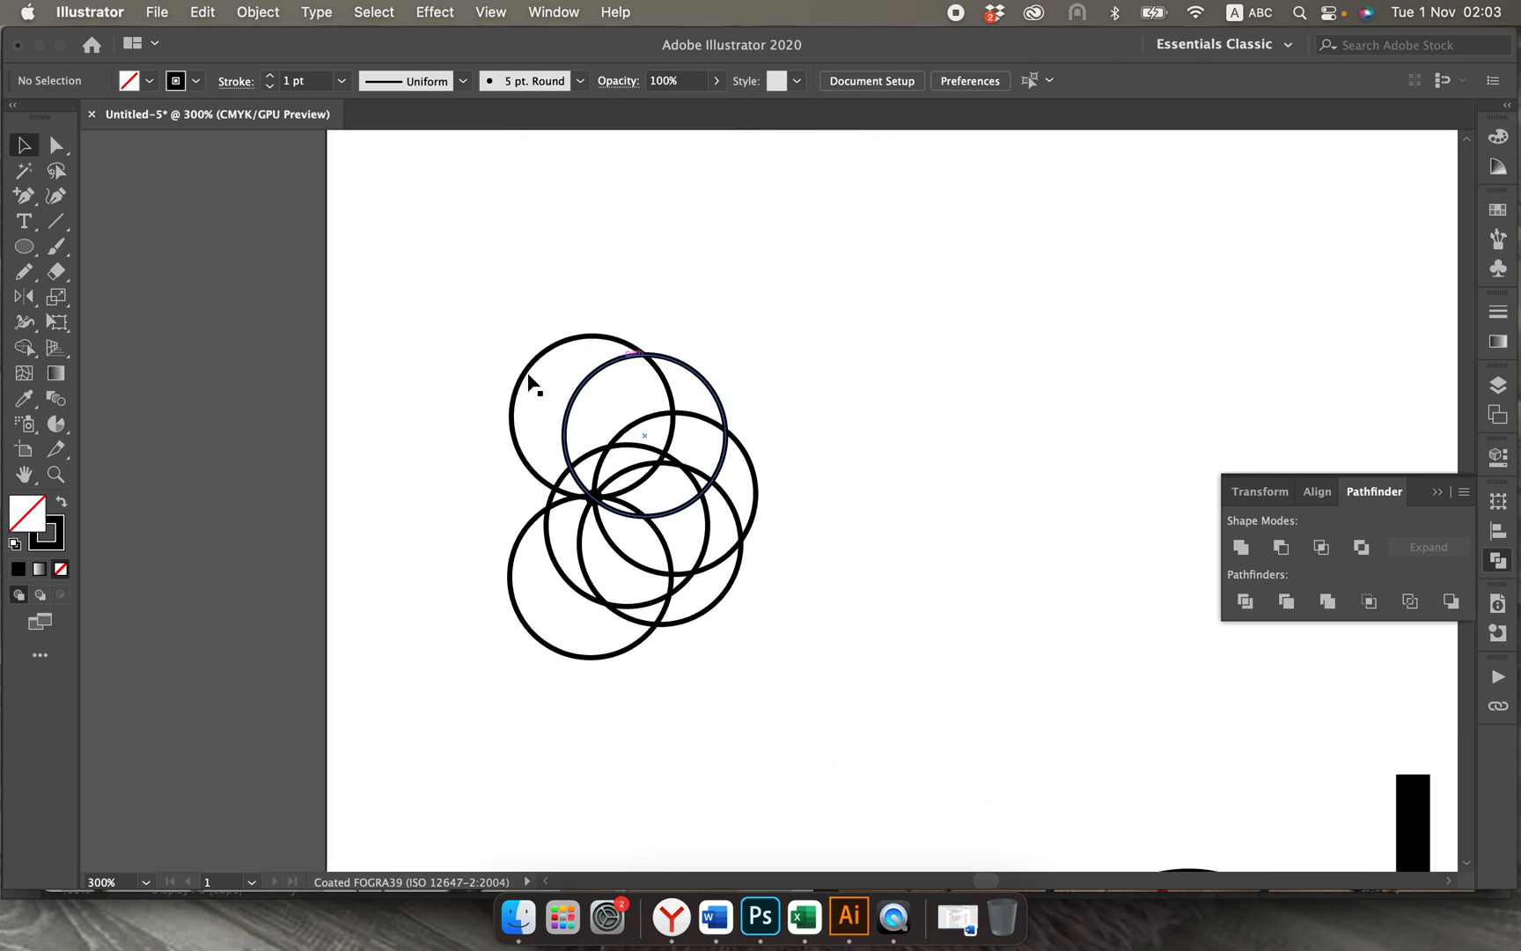
pyautogui.moveTo(434, 359); pyautogui.dragTo(849, 685)
pyautogui.hotkey('shift', 'm')
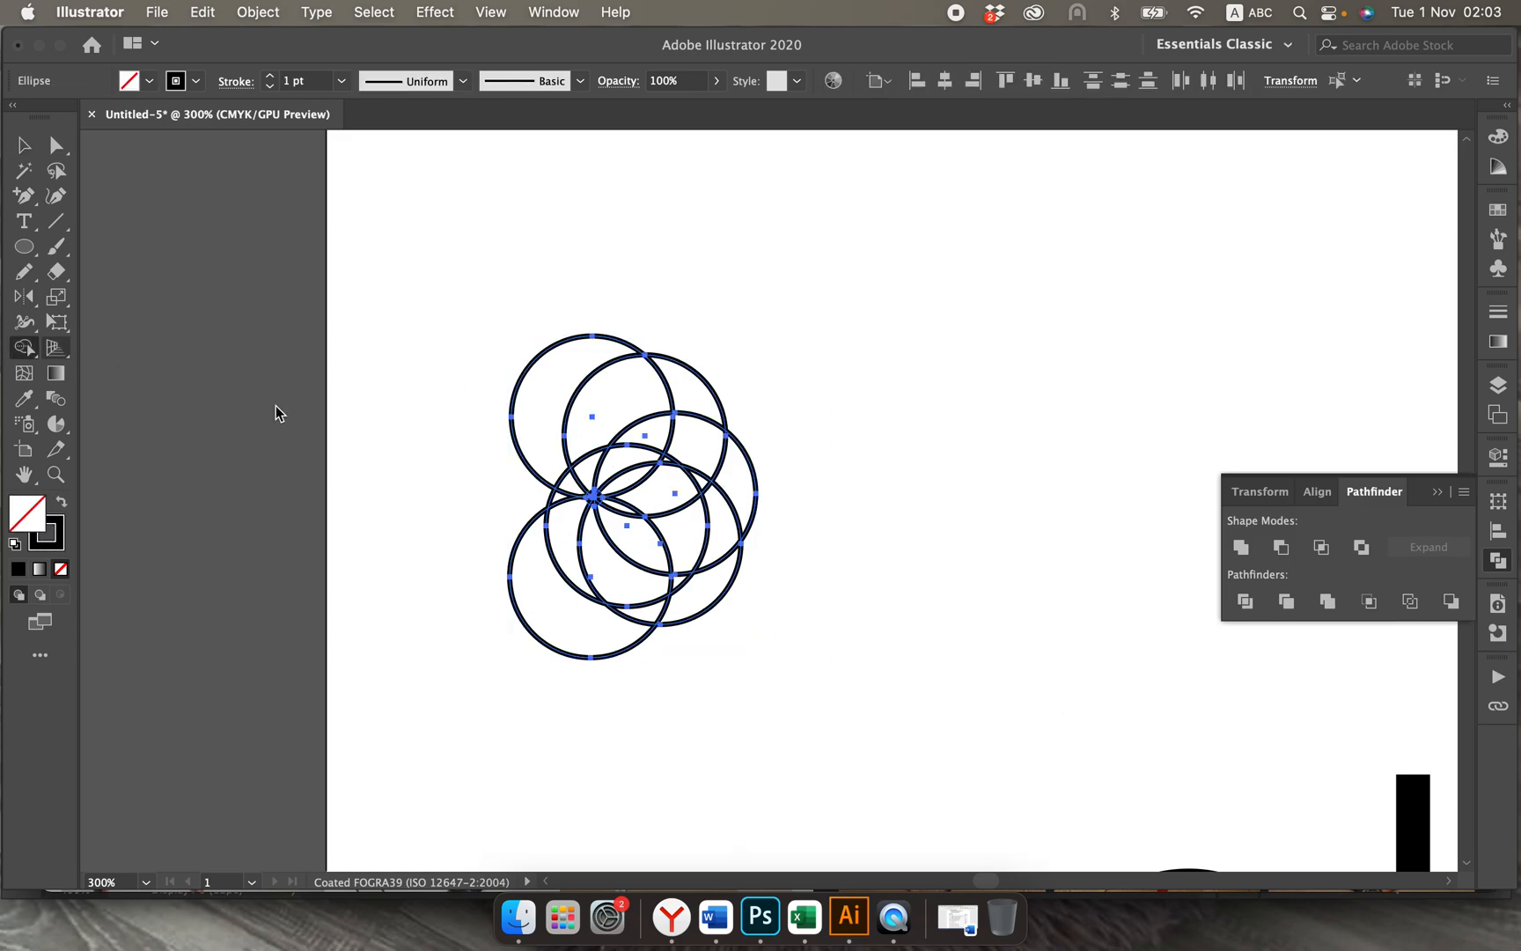
pyautogui.press('super+equal')
pyautogui.press('super+equal')
pyautogui.press('super+equal')
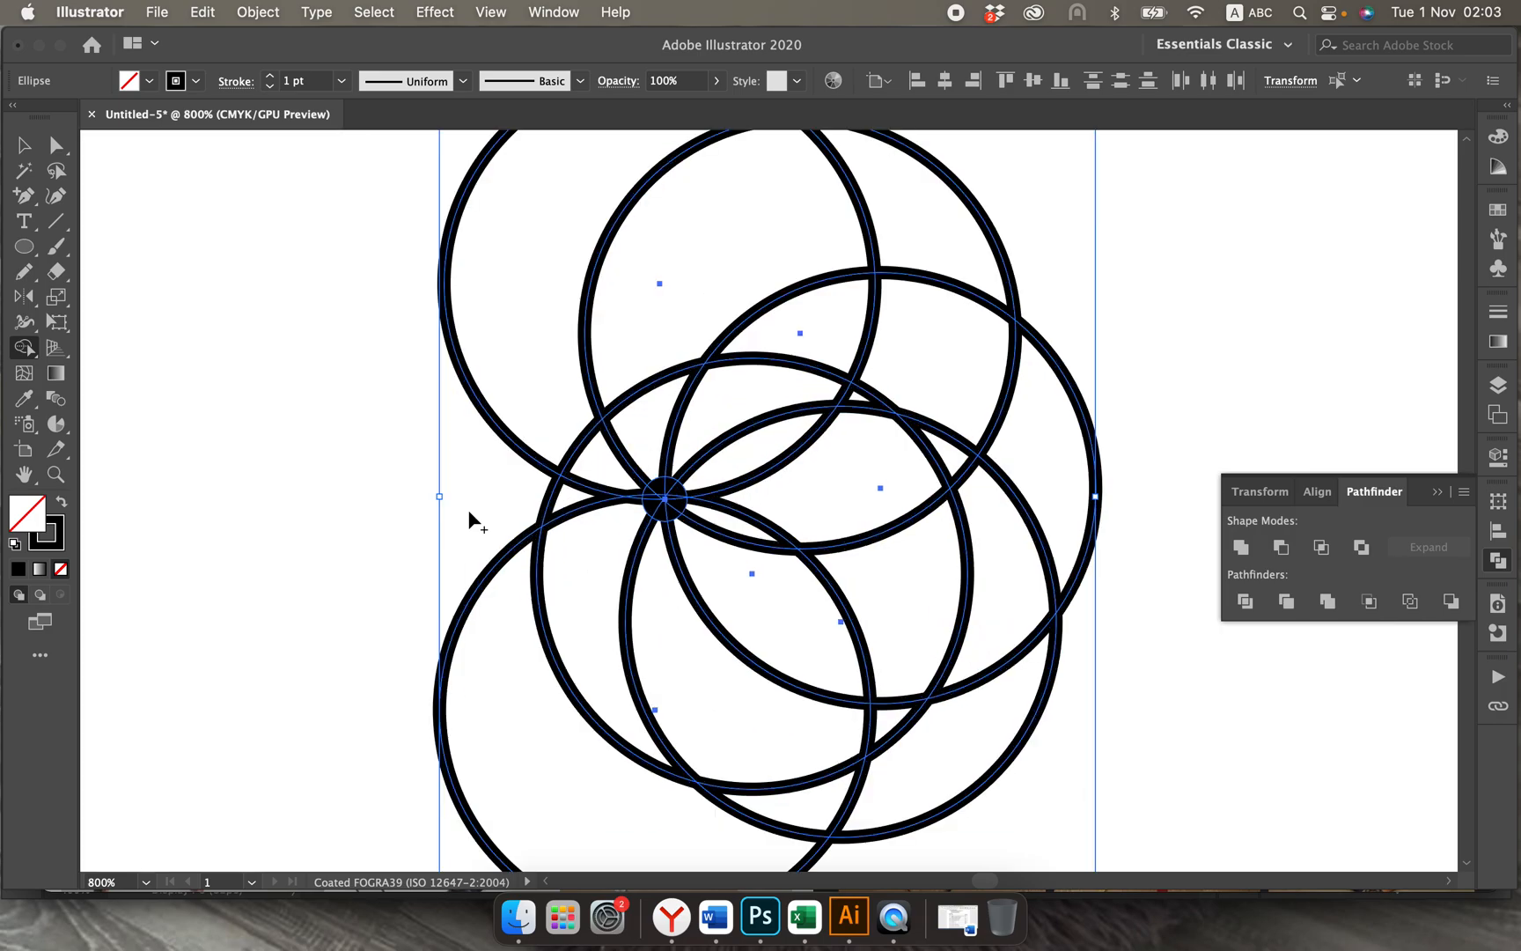
pyautogui.scroll(-1, 588, 556)
pyautogui.scroll(-2, 588, 563)
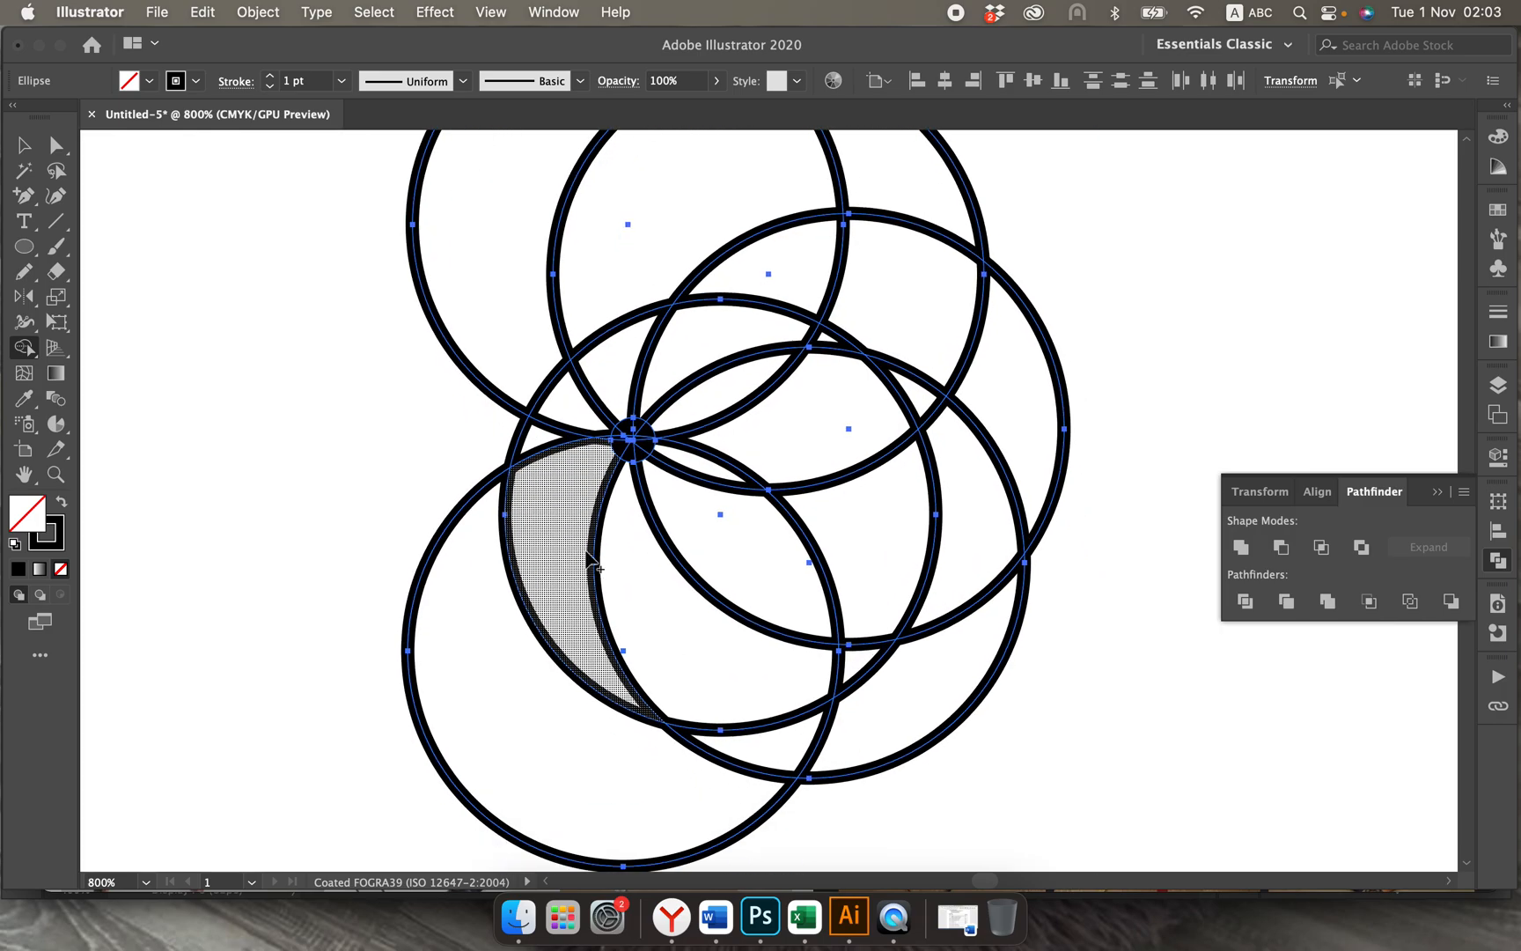
pyautogui.click(570, 506)
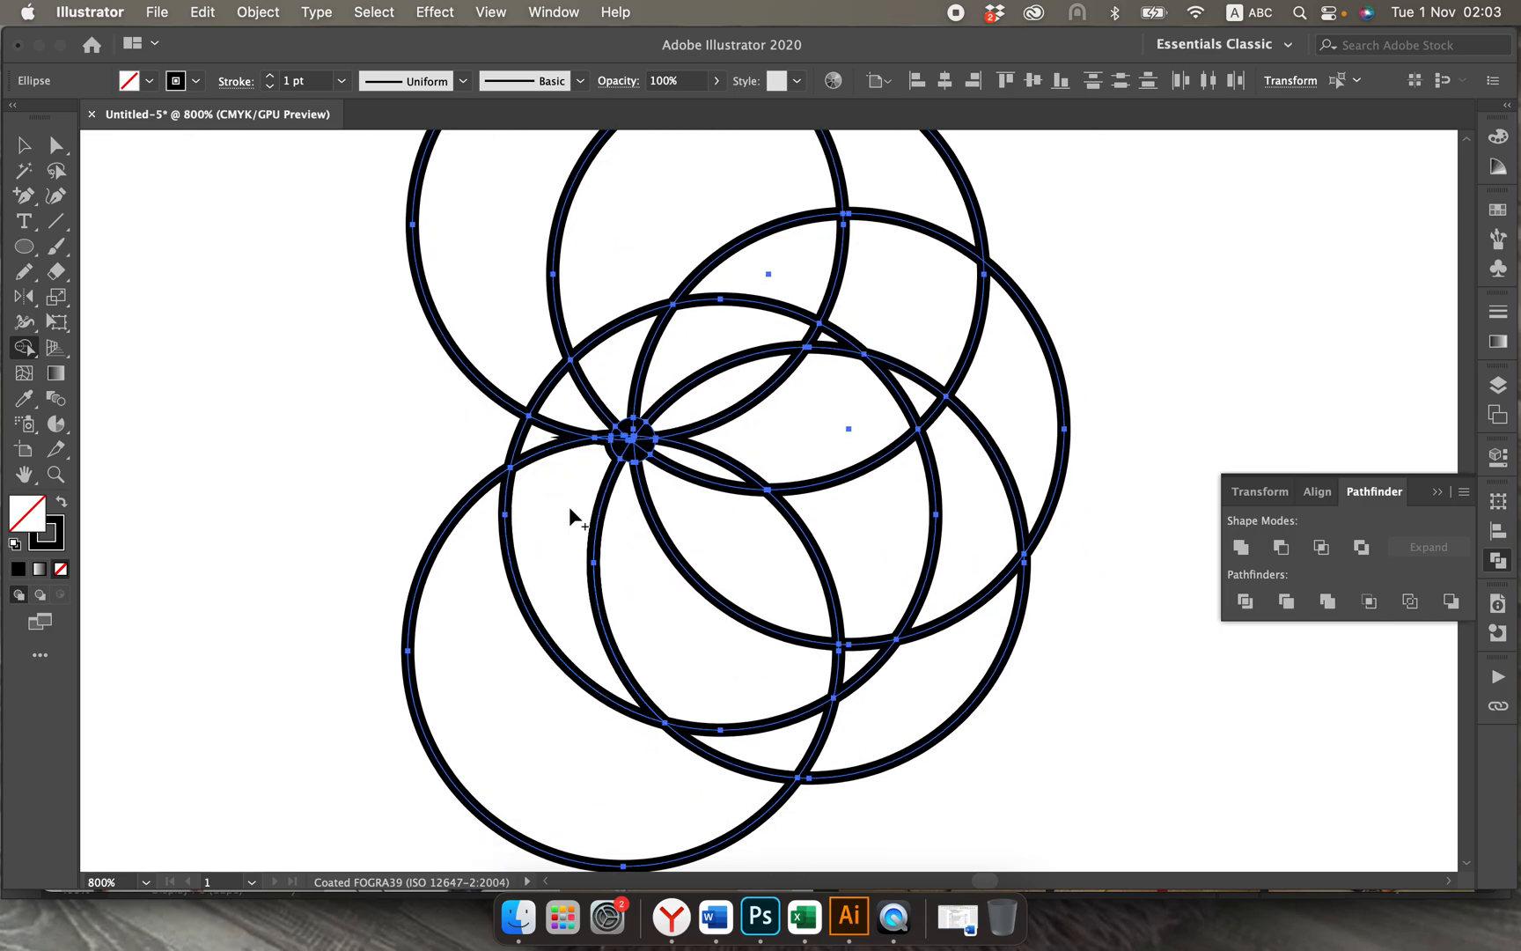
pyautogui.click(623, 529)
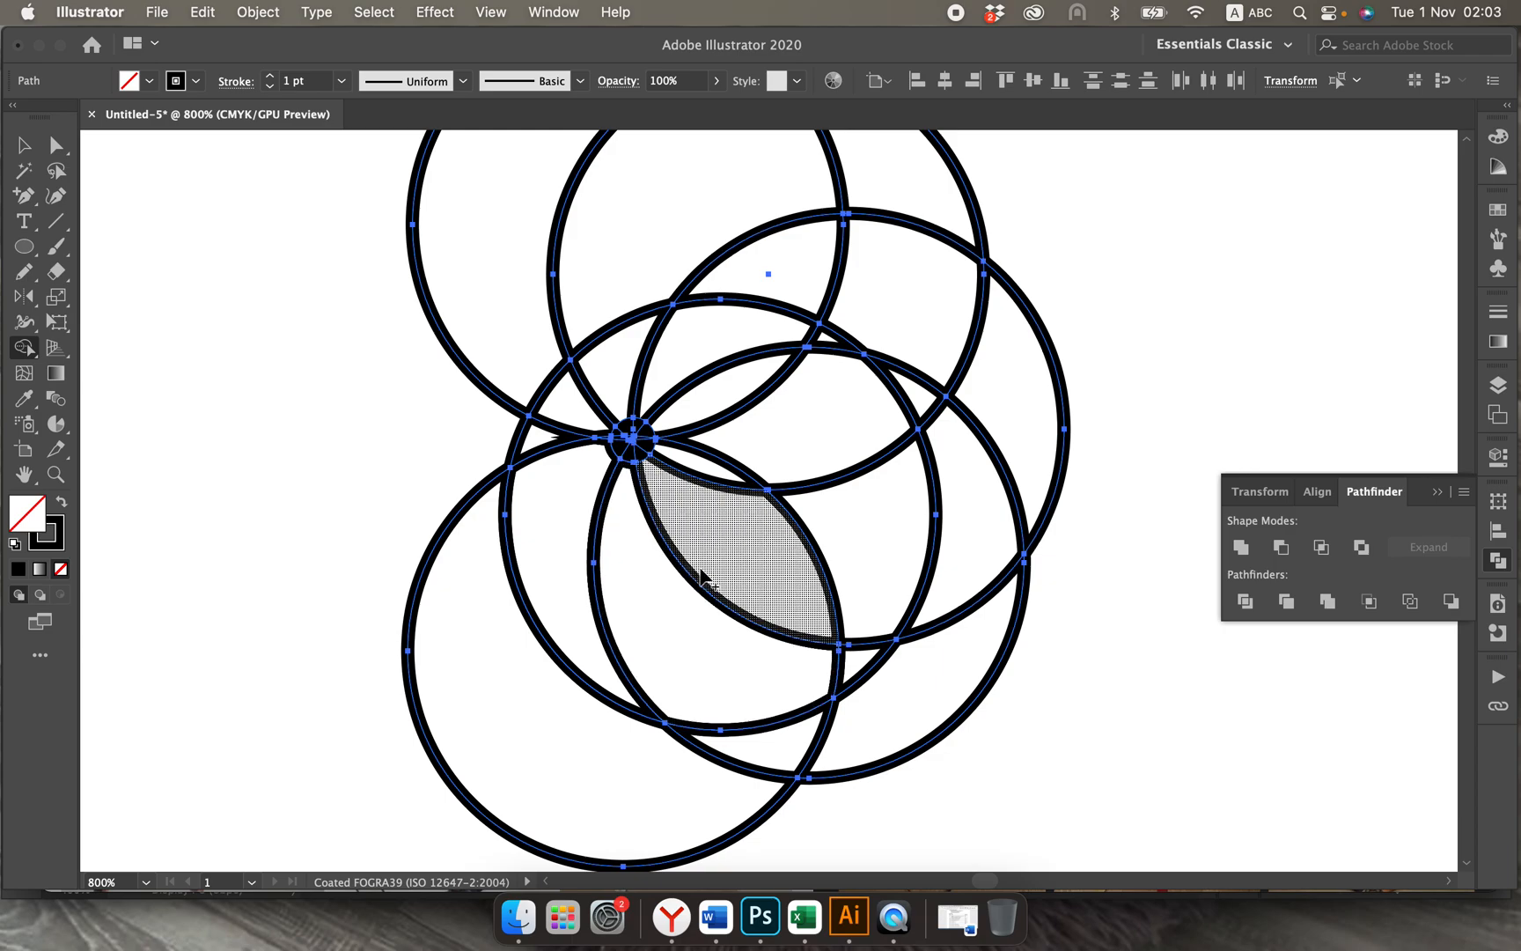
# Step: Merge adjoining regions around the dot with Shape Builder to remove the surplus arc segments inside the ball
pyautogui.moveTo(665, 621)
pyautogui.mouseDown()
pyautogui.moveTo(736, 660)
pyautogui.moveTo(800, 678)
pyautogui.moveTo(856, 669)
pyautogui.mouseUp()
pyautogui.moveTo(717, 554)
pyautogui.mouseDown()
pyautogui.moveTo(845, 550)
pyautogui.moveTo(887, 529)
pyautogui.mouseUp()
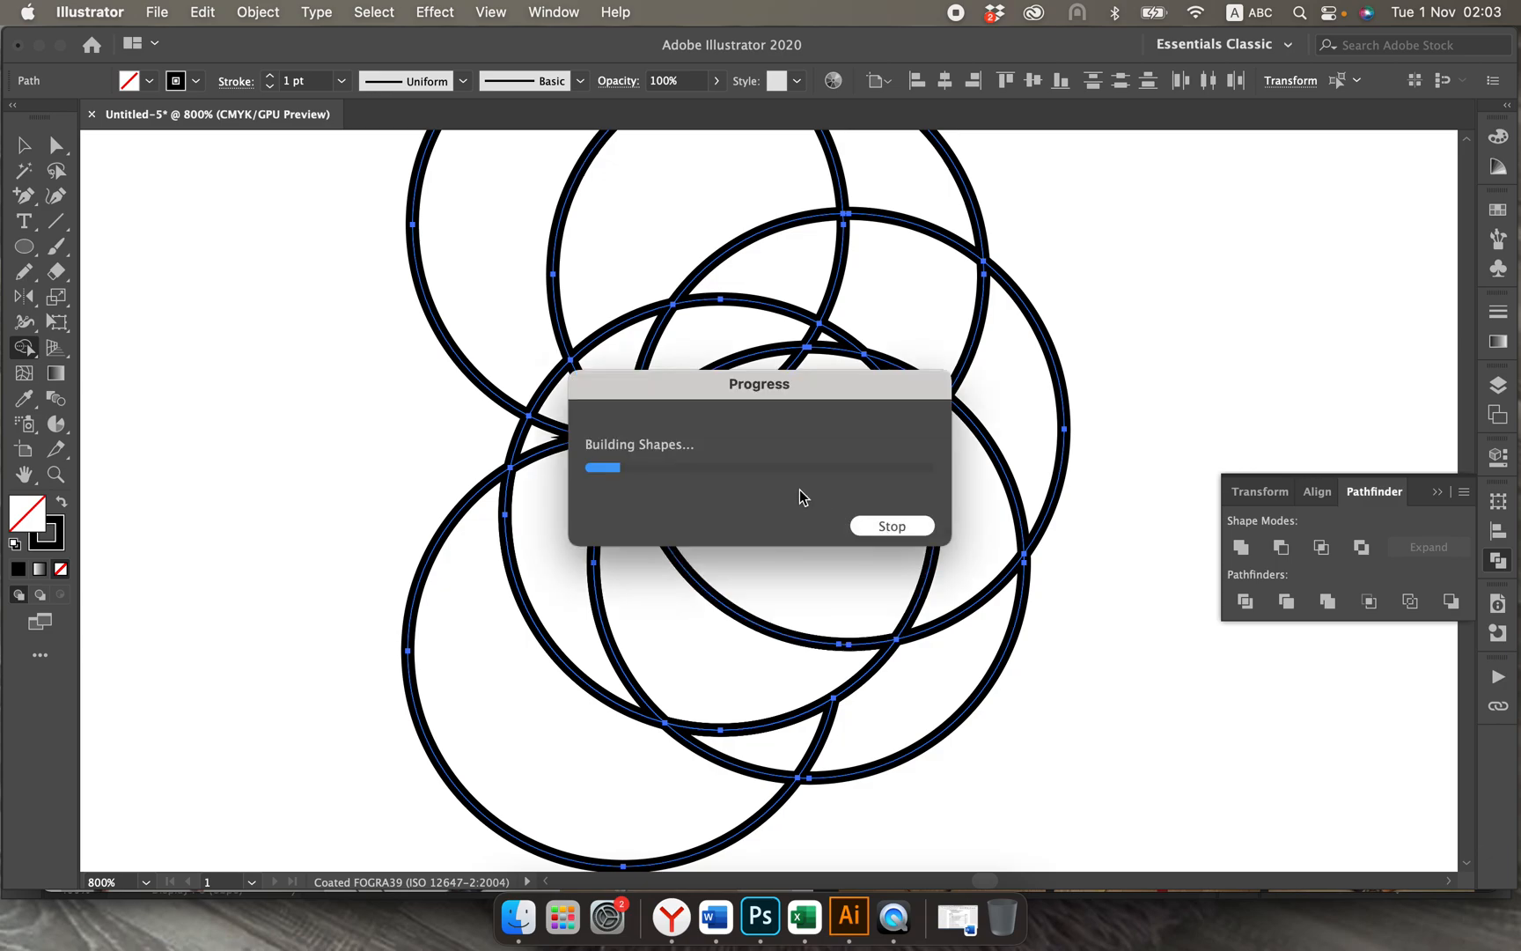
pyautogui.moveTo(704, 475)
pyautogui.mouseDown()
pyautogui.moveTo(780, 435)
pyautogui.moveTo(818, 345)
pyautogui.mouseUp()
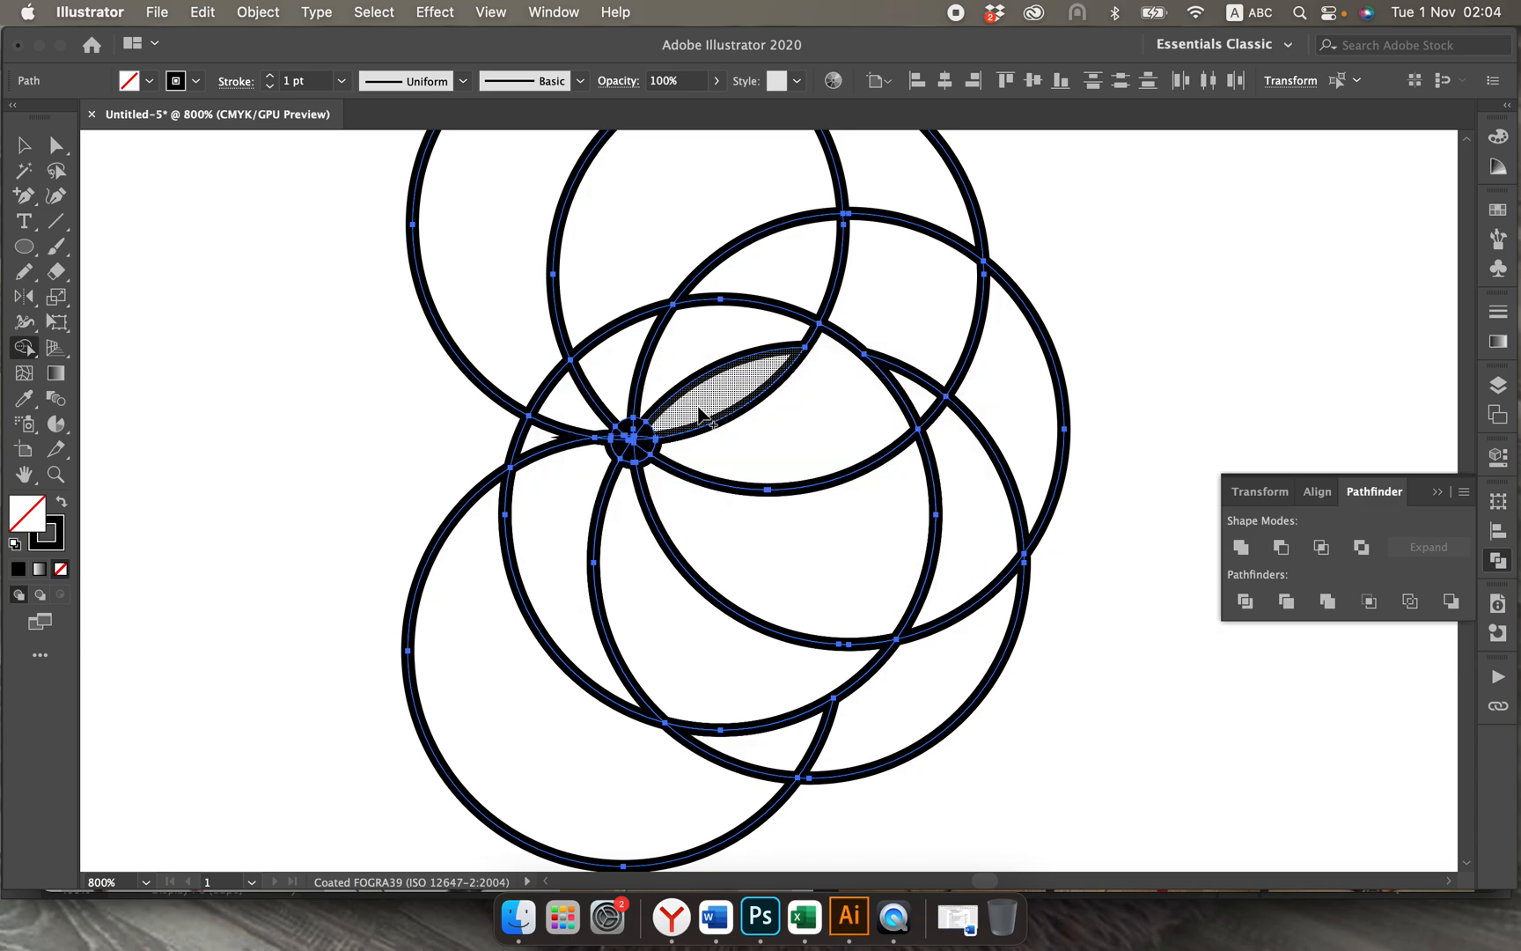
pyautogui.moveTo(700, 414); pyautogui.dragTo(704, 351)
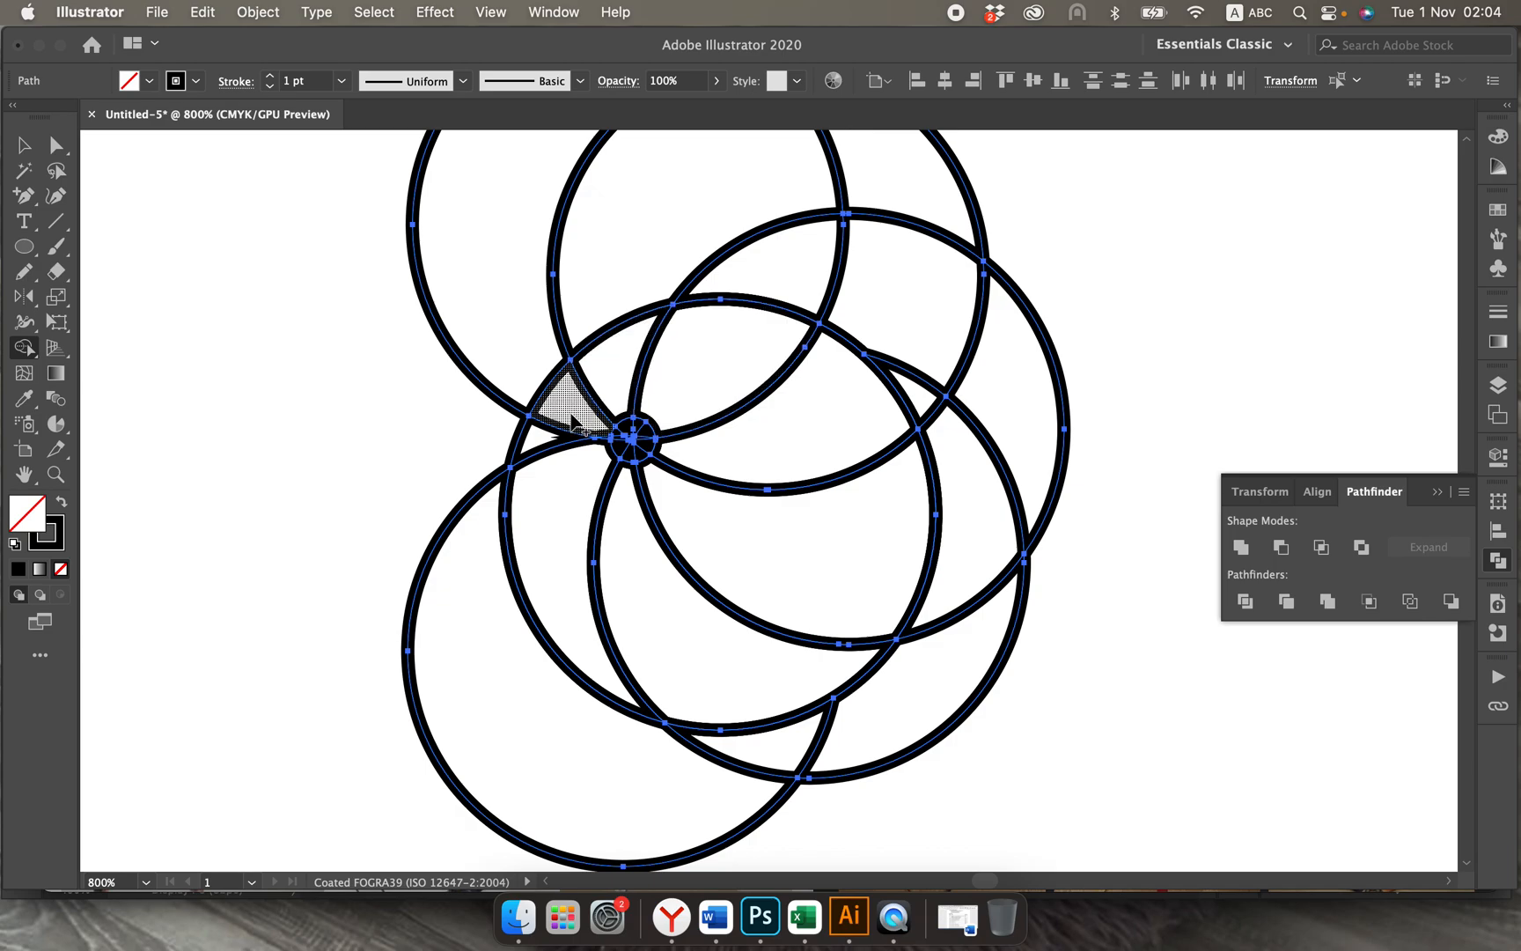
pyautogui.moveTo(572, 421); pyautogui.dragTo(527, 449)
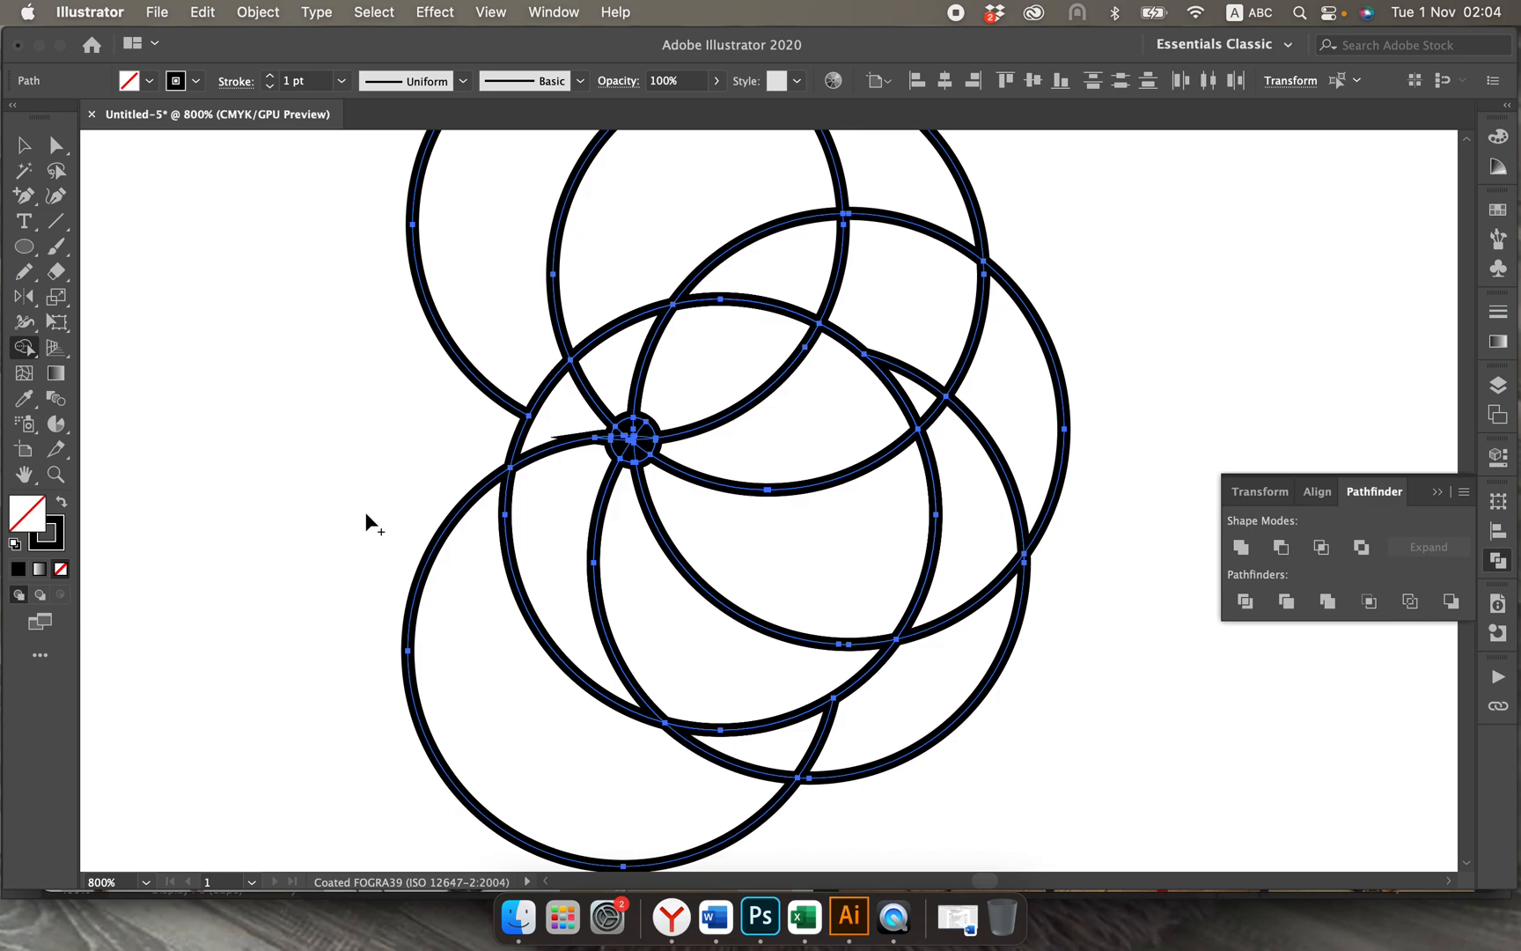
# Step: Merge the small segments inside the central dot into a single circle with Shape Builder
pyautogui.press('super+equal')
pyautogui.press('super+equal')
pyautogui.press('super+equal')
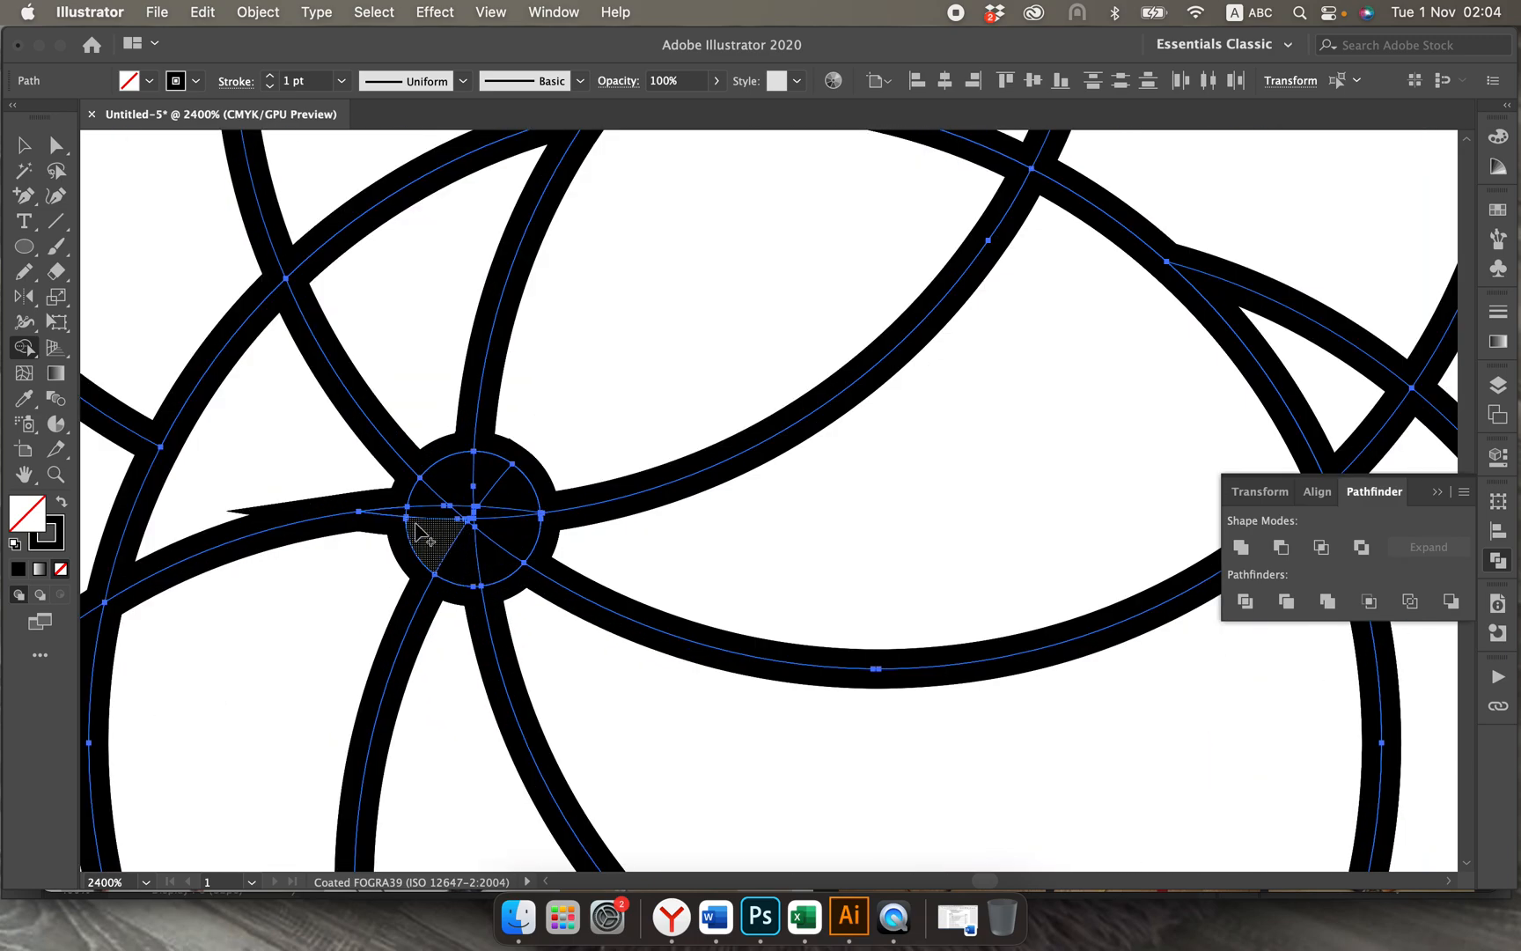
pyautogui.moveTo(363, 577)
pyautogui.mouseDown()
pyautogui.moveTo(373, 544)
pyautogui.moveTo(396, 524)
pyautogui.moveTo(374, 559)
pyautogui.moveTo(436, 493)
pyautogui.moveTo(511, 502)
pyautogui.moveTo(498, 564)
pyautogui.moveTo(462, 550)
pyautogui.moveTo(459, 507)
pyautogui.moveTo(478, 511)
pyautogui.moveTo(455, 542)
pyautogui.moveTo(467, 562)
pyautogui.moveTo(456, 526)
pyautogui.moveTo(486, 526)
pyautogui.mouseUp()
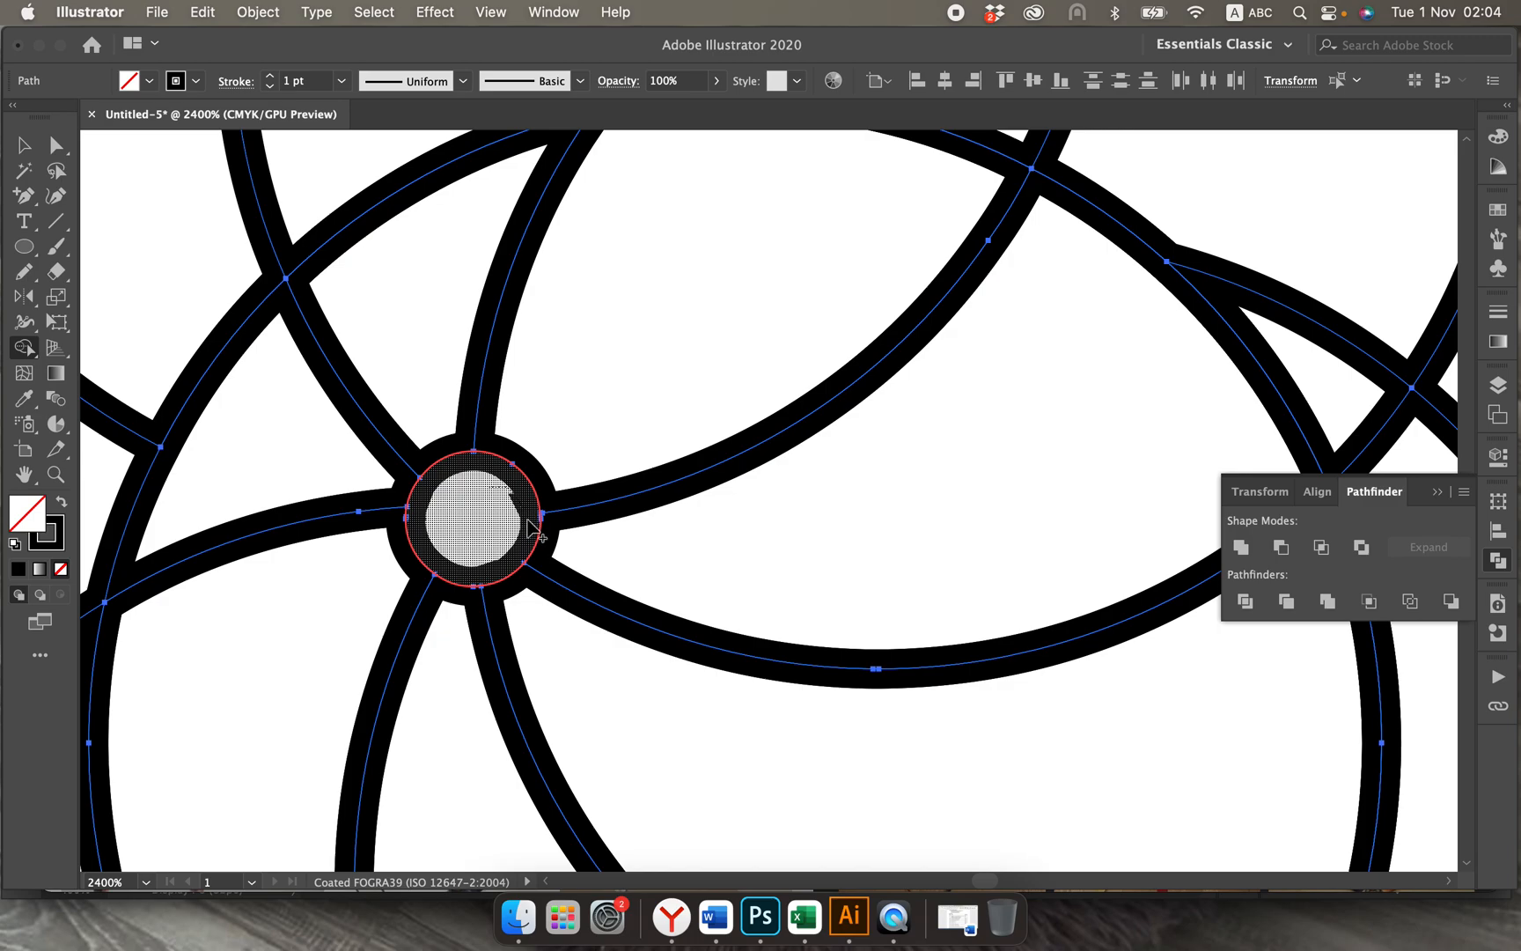
pyautogui.moveTo(545, 533); pyautogui.dragTo(528, 533)
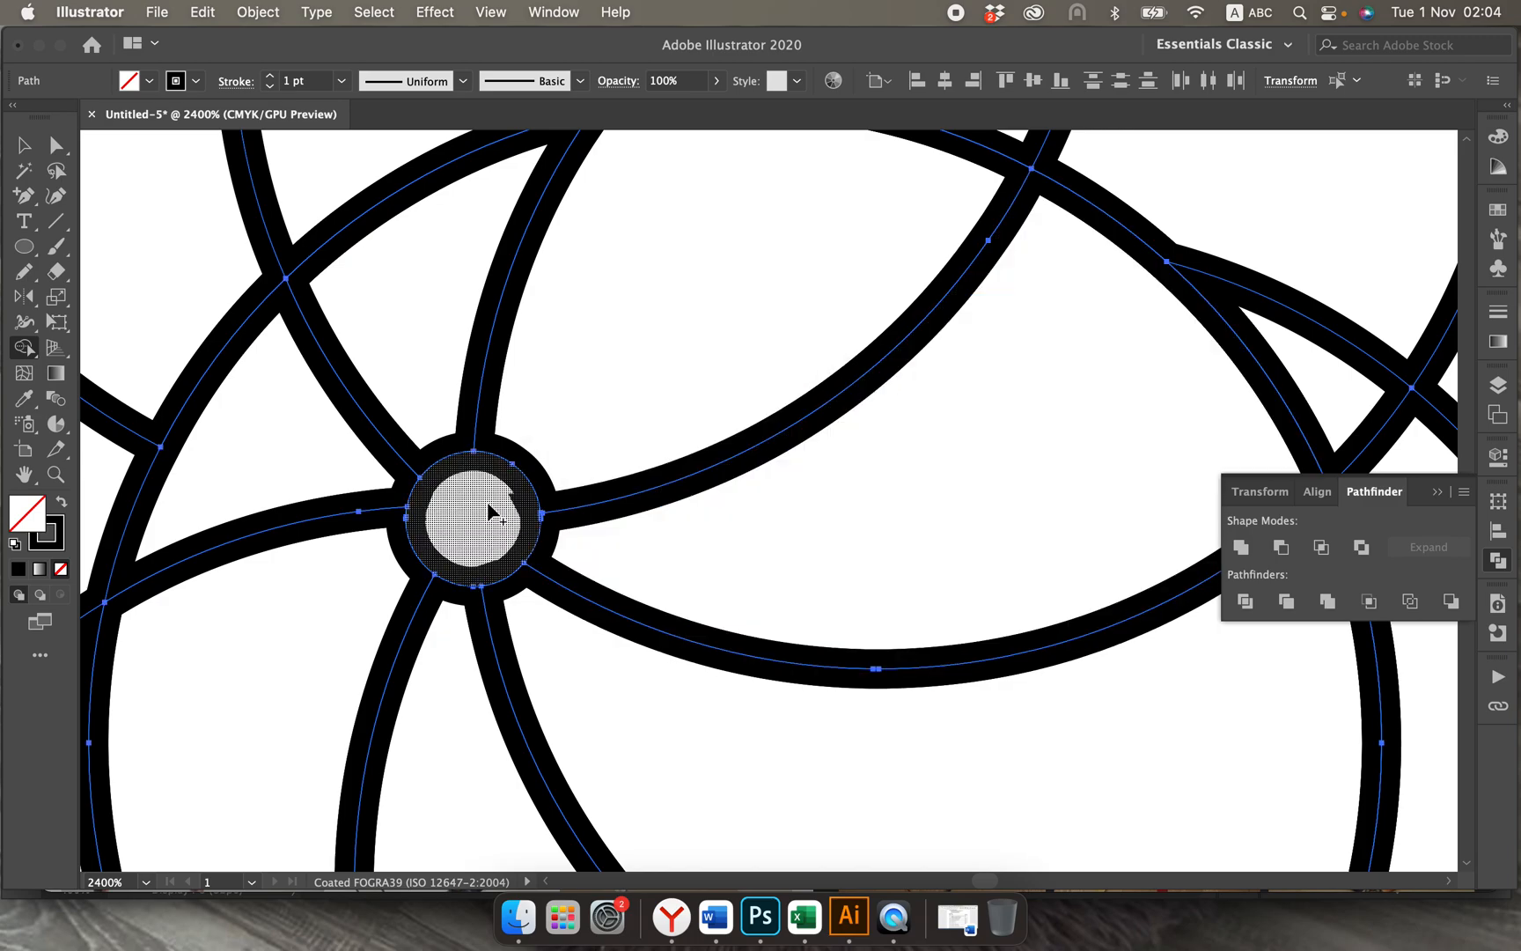
# Step: Switch the artwork to Outline view and examine the paths around the central dot
pyautogui.click(502, 15)
pyautogui.click(532, 69)
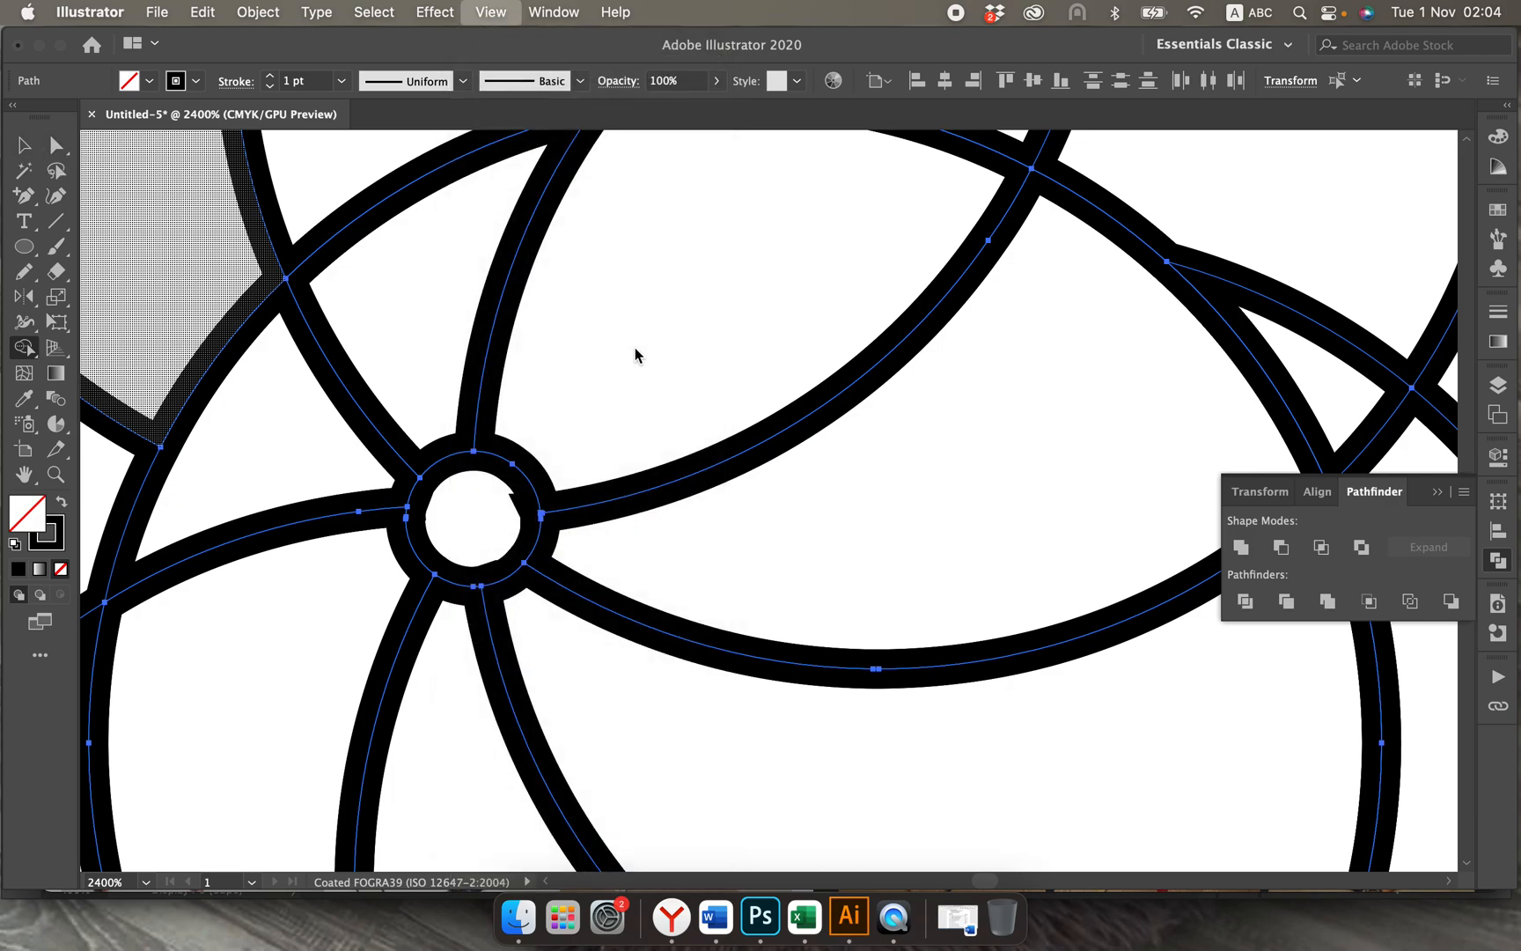
pyautogui.scroll(8, 507, 514)
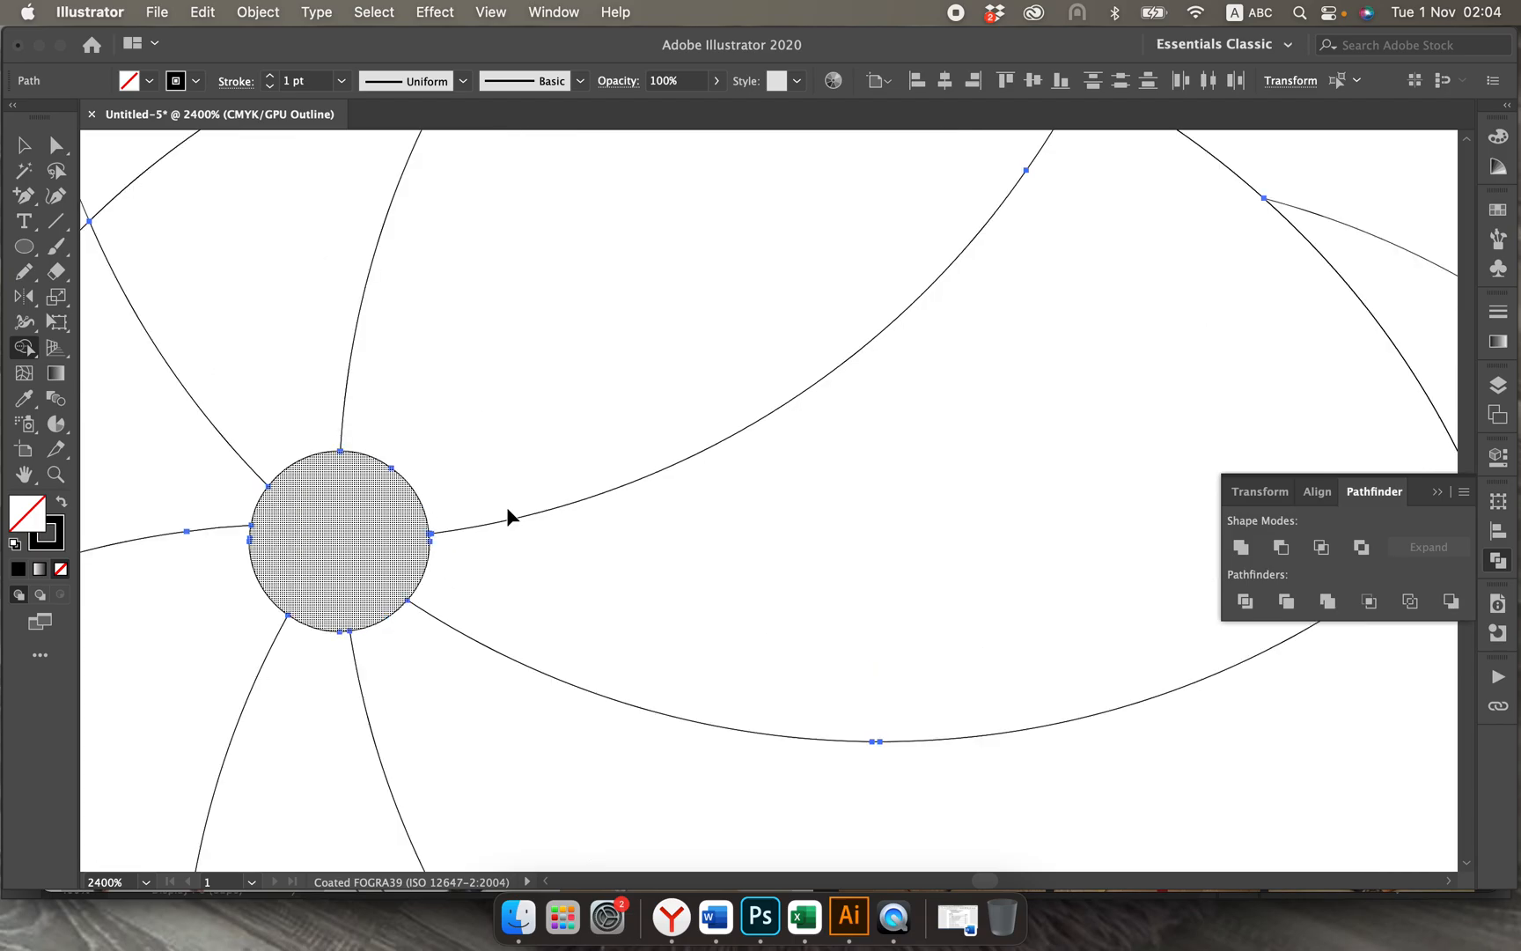
# Step: Merge the tiny sliver at the central dot's edge and remove the circle segments outside the ball with Shape Builder
pyautogui.hscroll(-10, 508, 515)
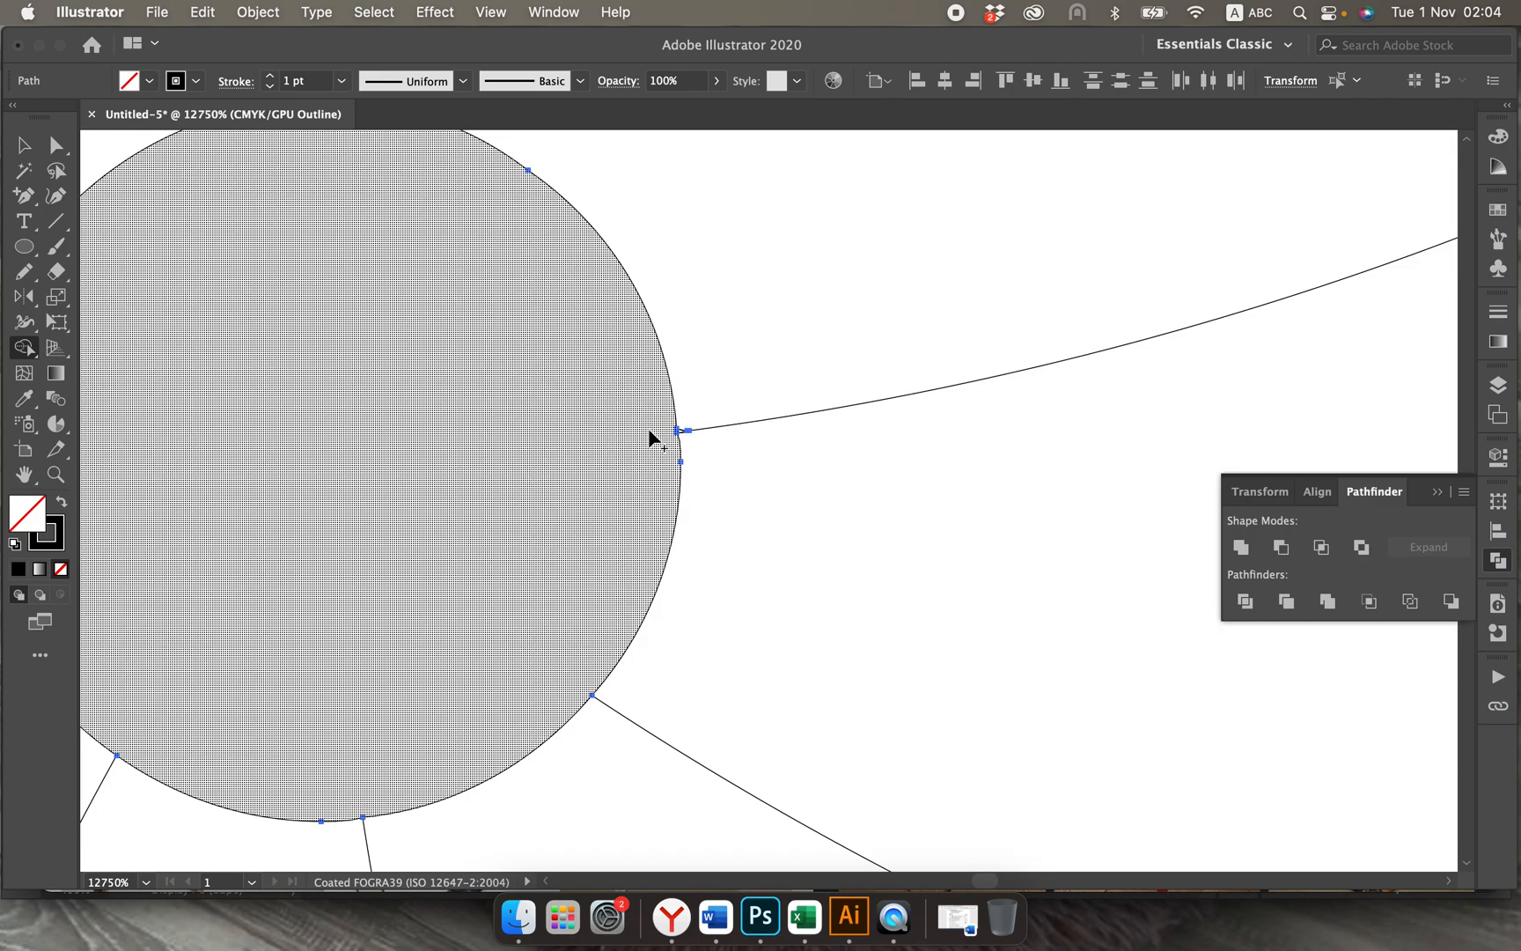
pyautogui.moveTo(649, 429); pyautogui.dragTo(680, 429)
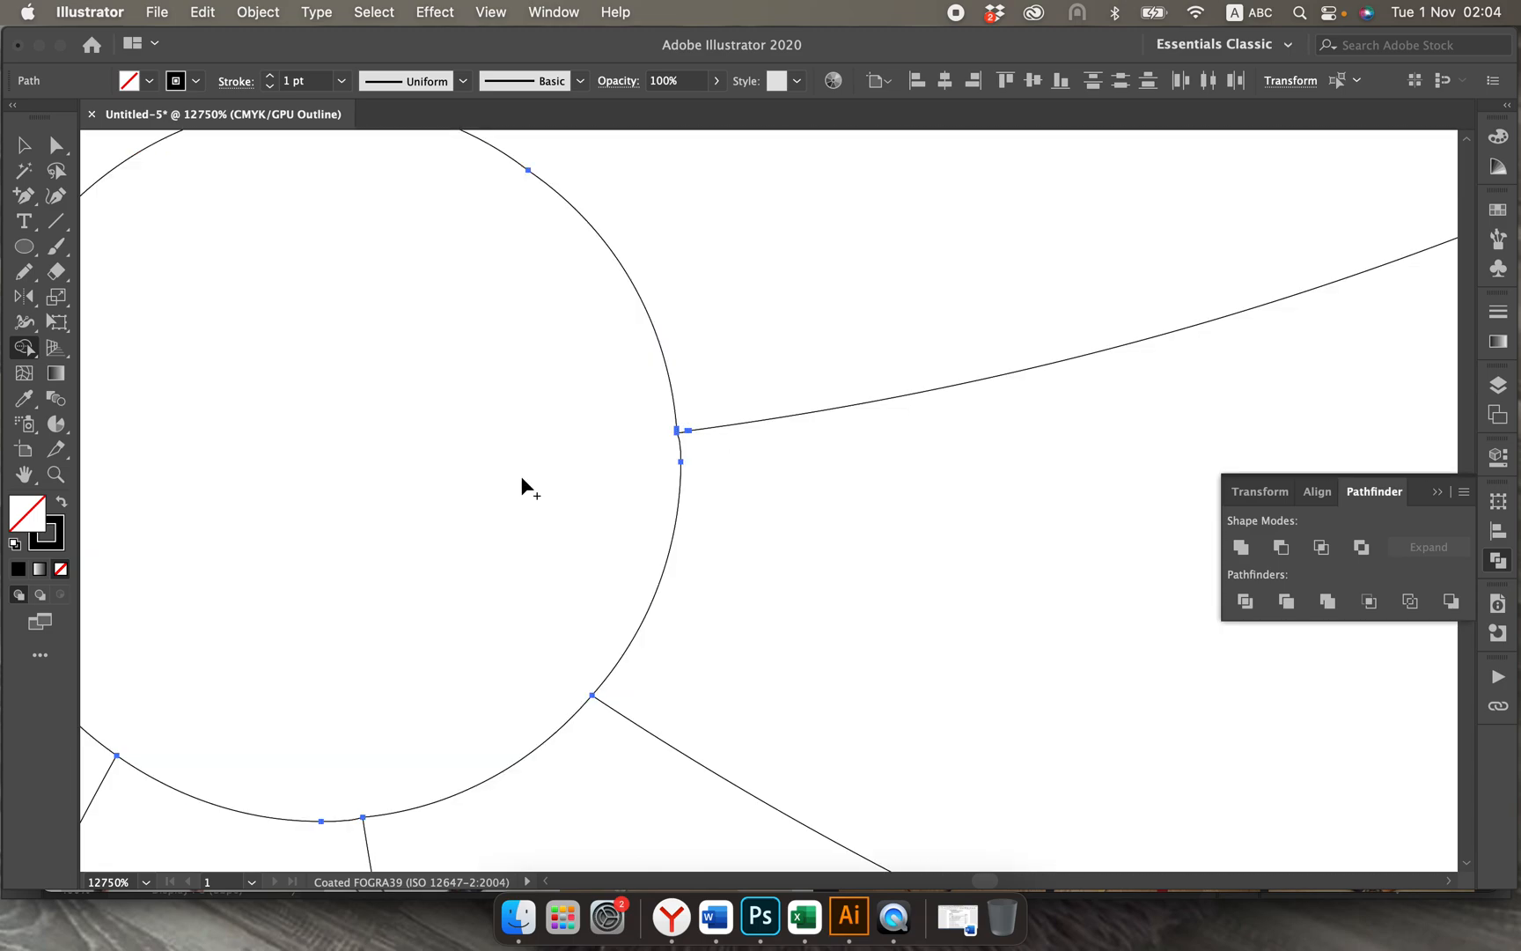
pyautogui.press('super+minus')
pyautogui.press('super+minus')
pyautogui.press('super+minus')
pyautogui.press('super+minus')
pyautogui.press('super+minus')
pyautogui.press('super+minus')
pyautogui.press('super+minus')
pyautogui.press('super+minus')
pyautogui.press('super+minus')
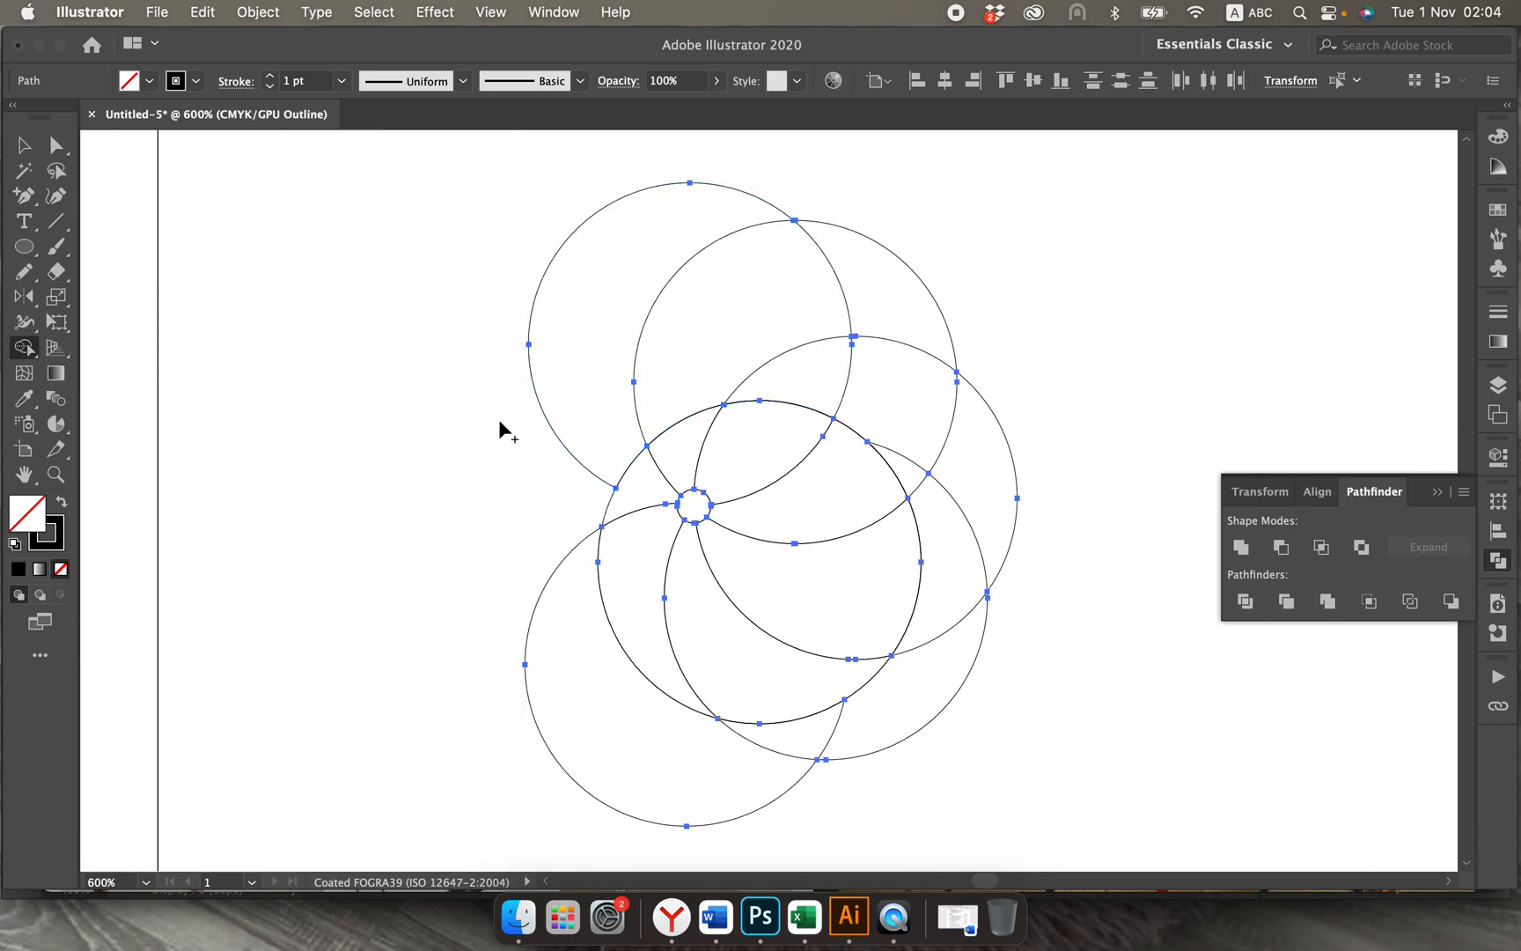
pyautogui.moveTo(512, 471)
pyautogui.mouseDown()
pyautogui.moveTo(543, 407)
pyautogui.moveTo(651, 328)
pyautogui.moveTo(755, 310)
pyautogui.moveTo(839, 367)
pyautogui.moveTo(866, 307)
pyautogui.moveTo(899, 299)
pyautogui.moveTo(900, 399)
pyautogui.moveTo(938, 499)
pyautogui.moveTo(909, 453)
pyautogui.moveTo(967, 572)
pyautogui.moveTo(951, 643)
pyautogui.moveTo(906, 704)
pyautogui.moveTo(841, 747)
pyautogui.moveTo(702, 780)
pyautogui.moveTo(640, 750)
pyautogui.mouseUp()
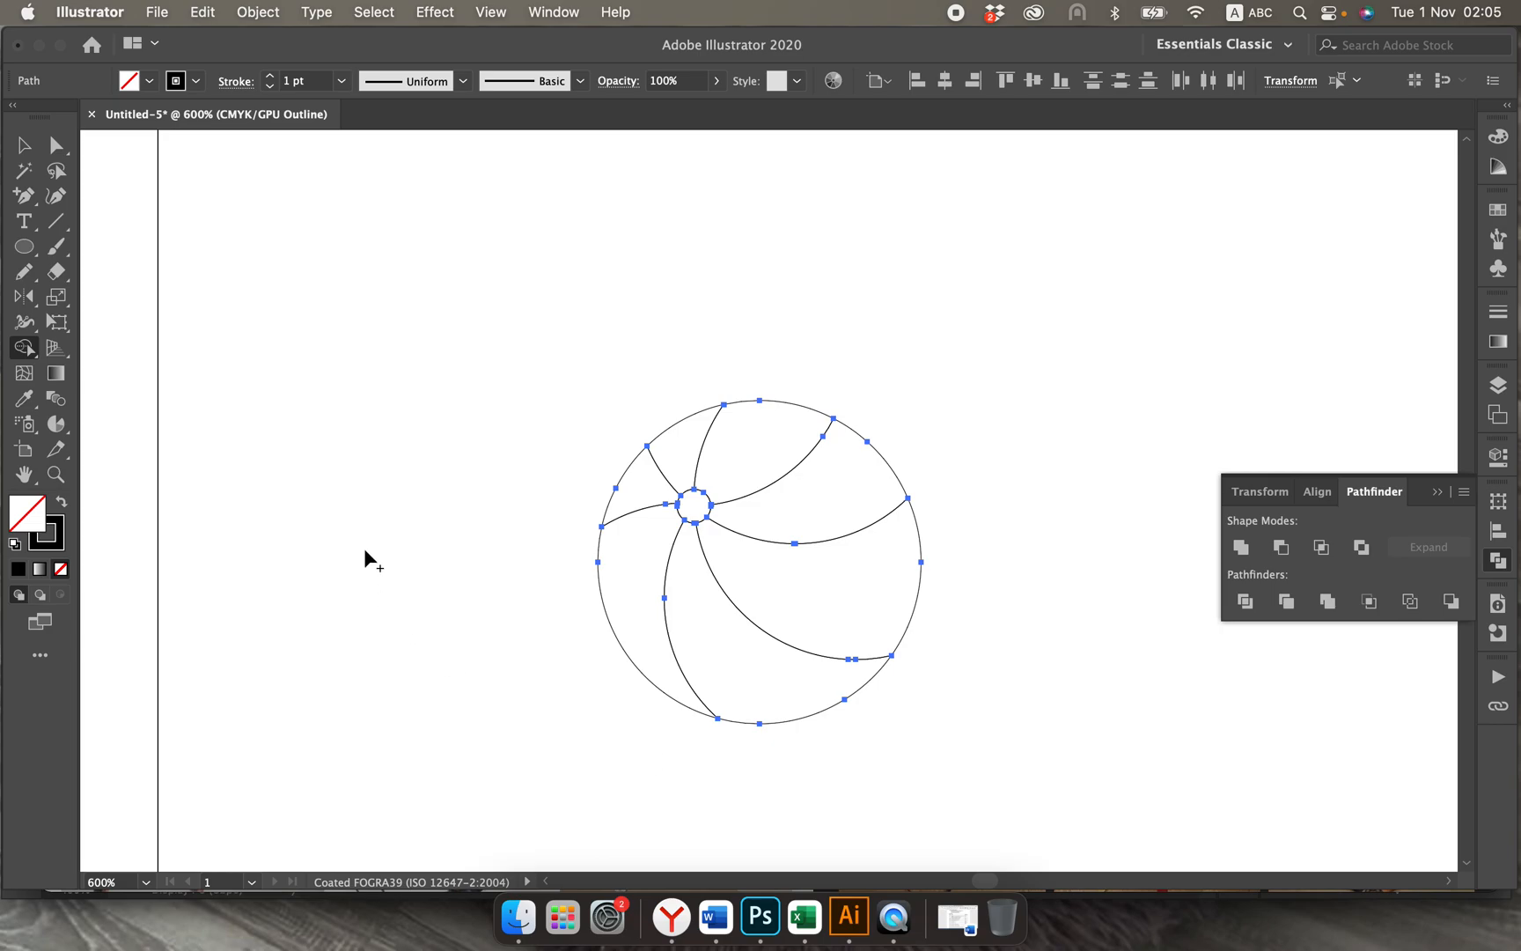
# Step: Switch the artwork from Outline back to Preview display and leave nothing selected
pyautogui.click(23, 145)
pyautogui.press('super+a')
pyautogui.click(490, 12)
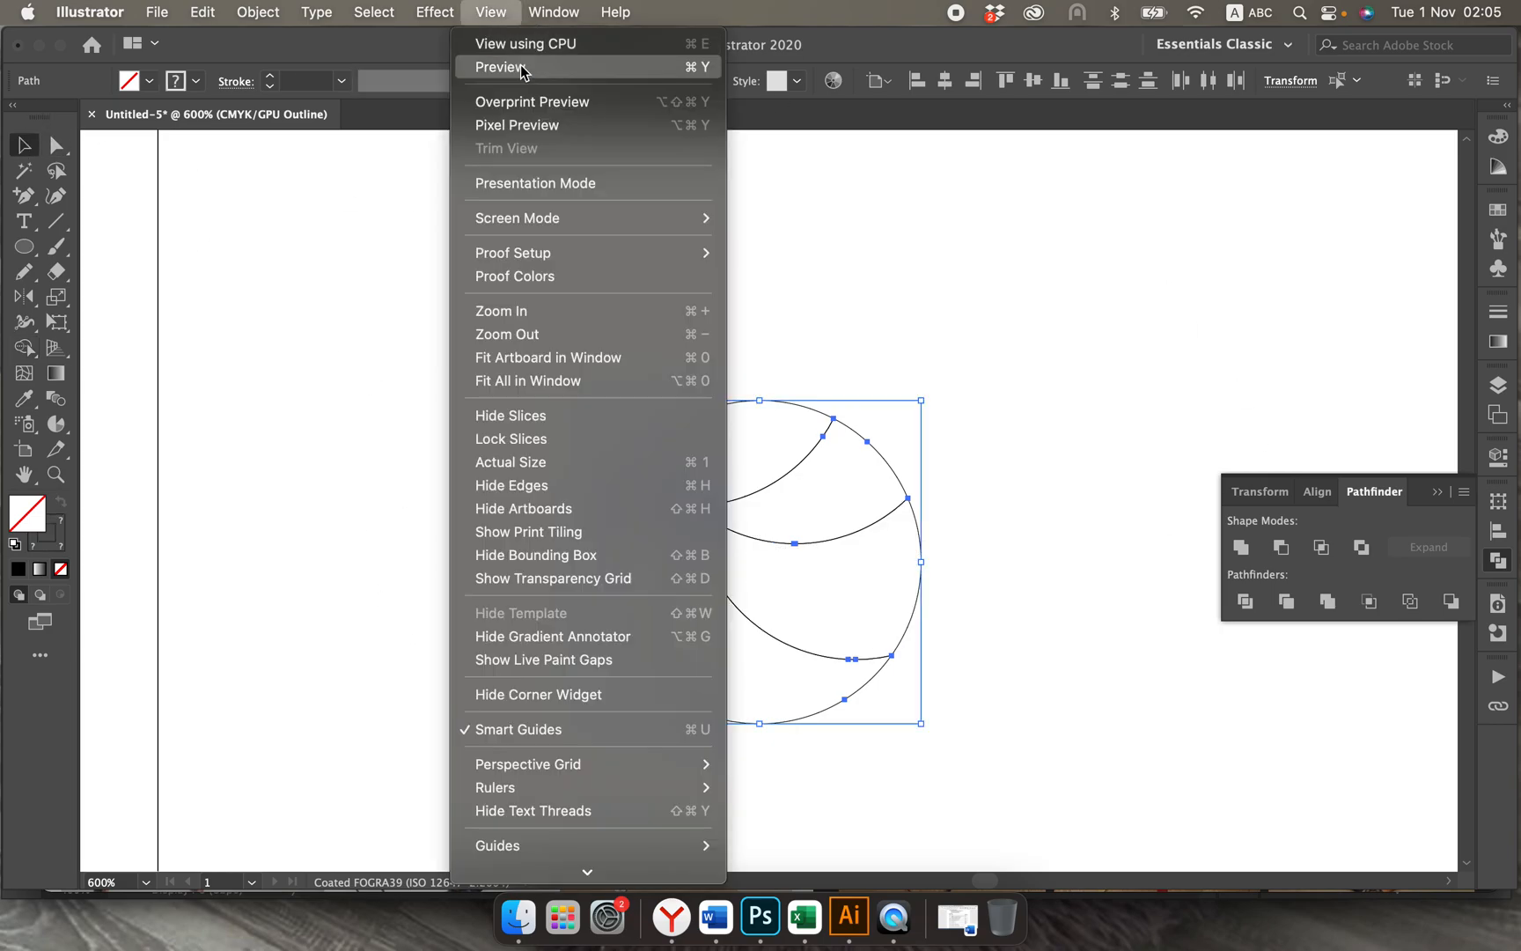
pyautogui.click(514, 64)
pyautogui.click(506, 467)
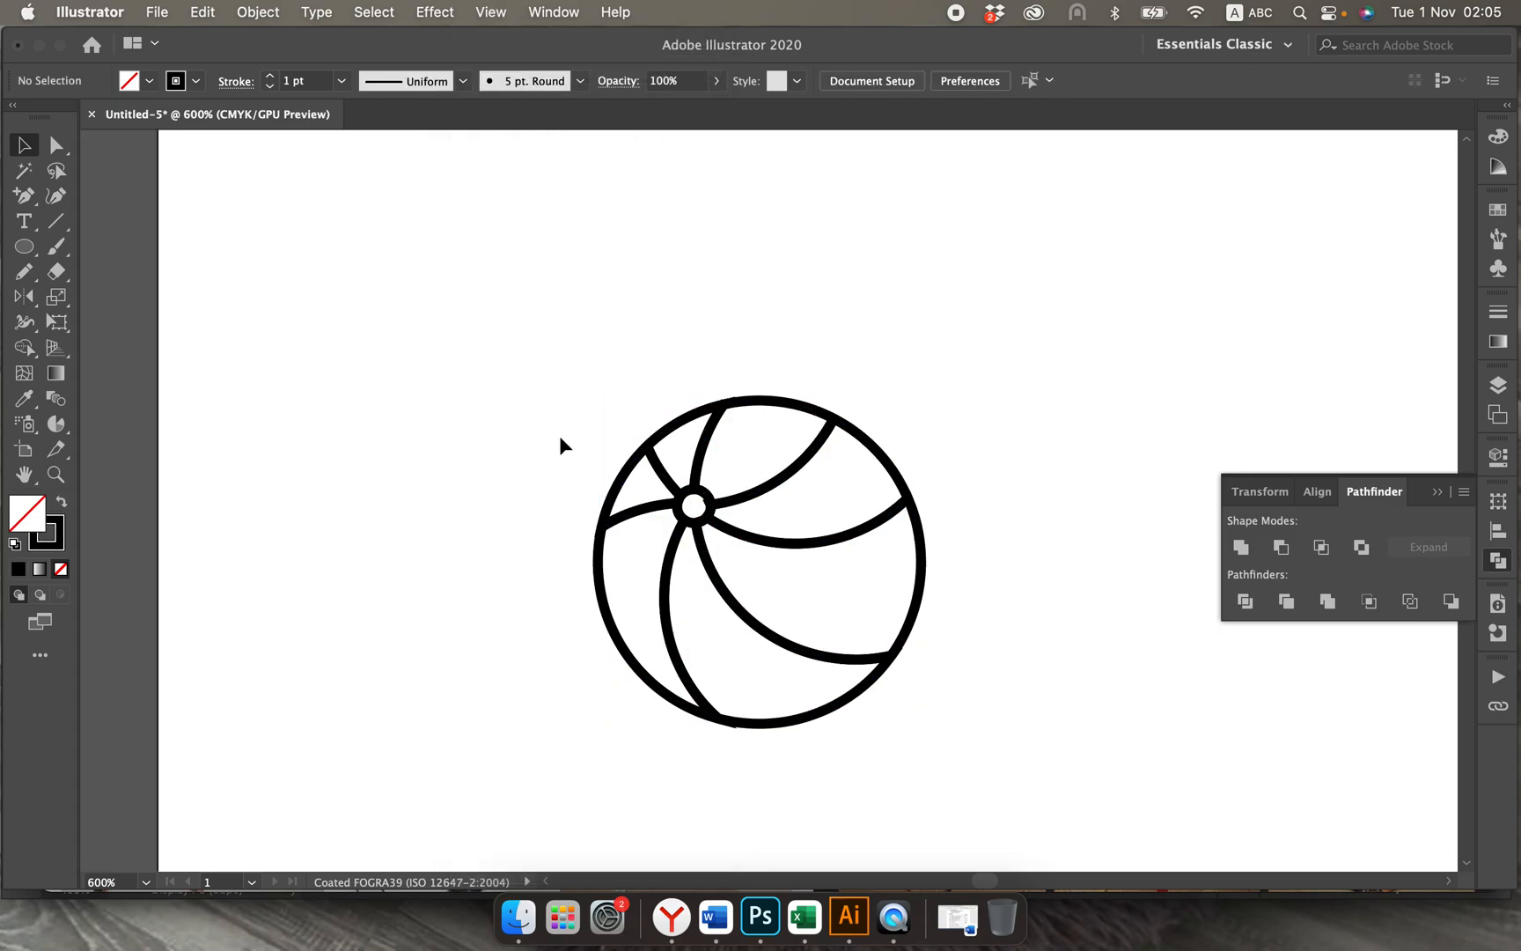
# Step: Fill the small central dot of the ball with black
pyautogui.click(697, 505)
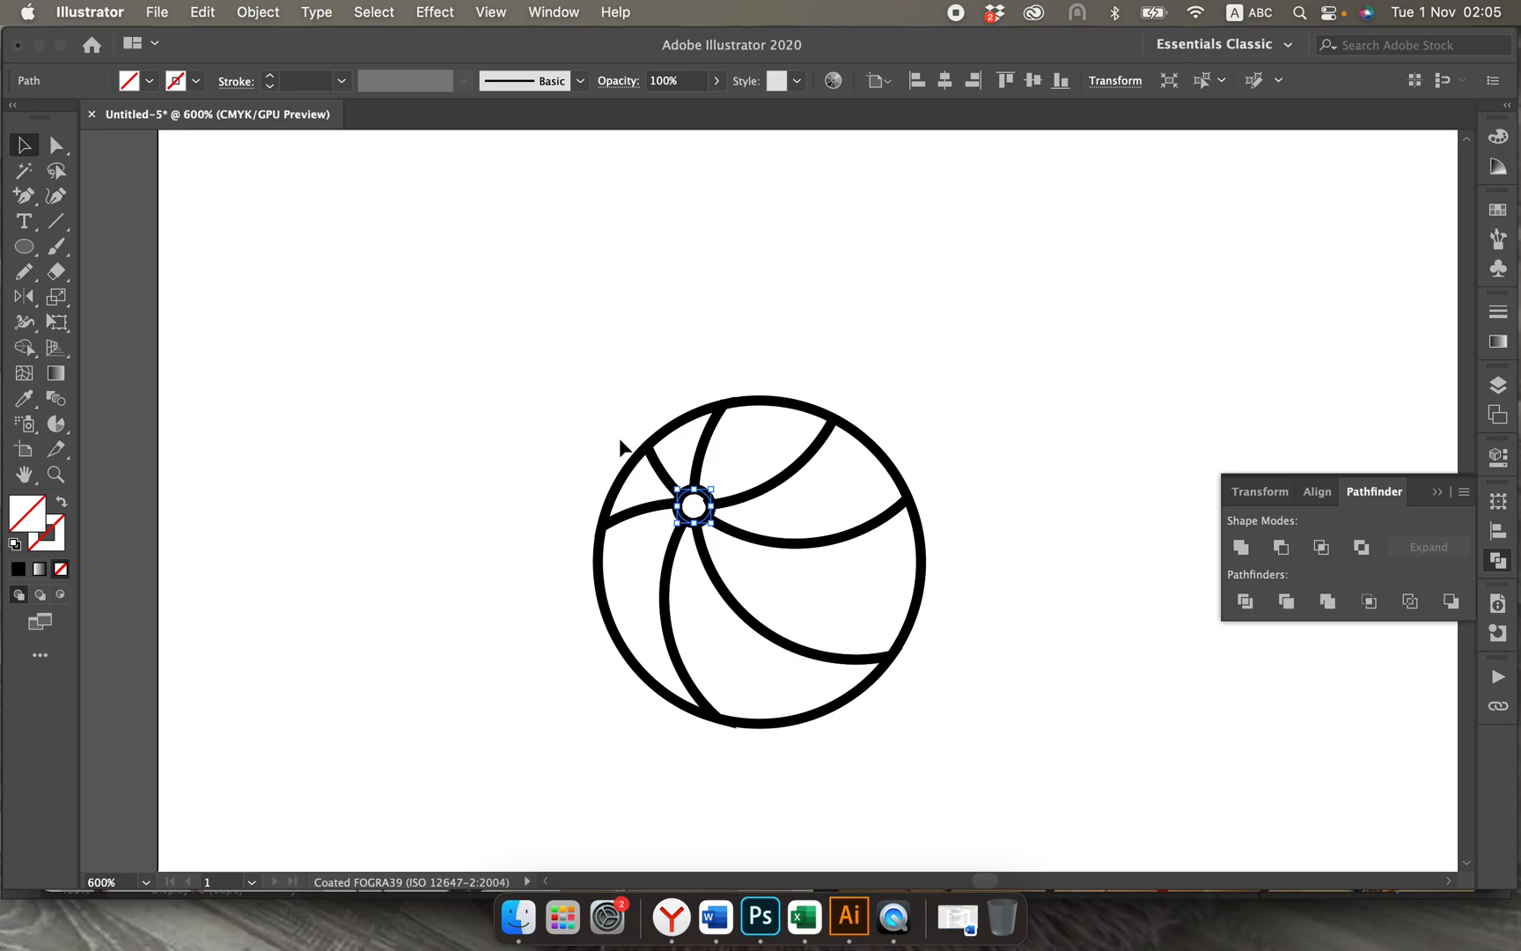
pyautogui.moveTo(644, 445); pyautogui.dragTo(952, 692)
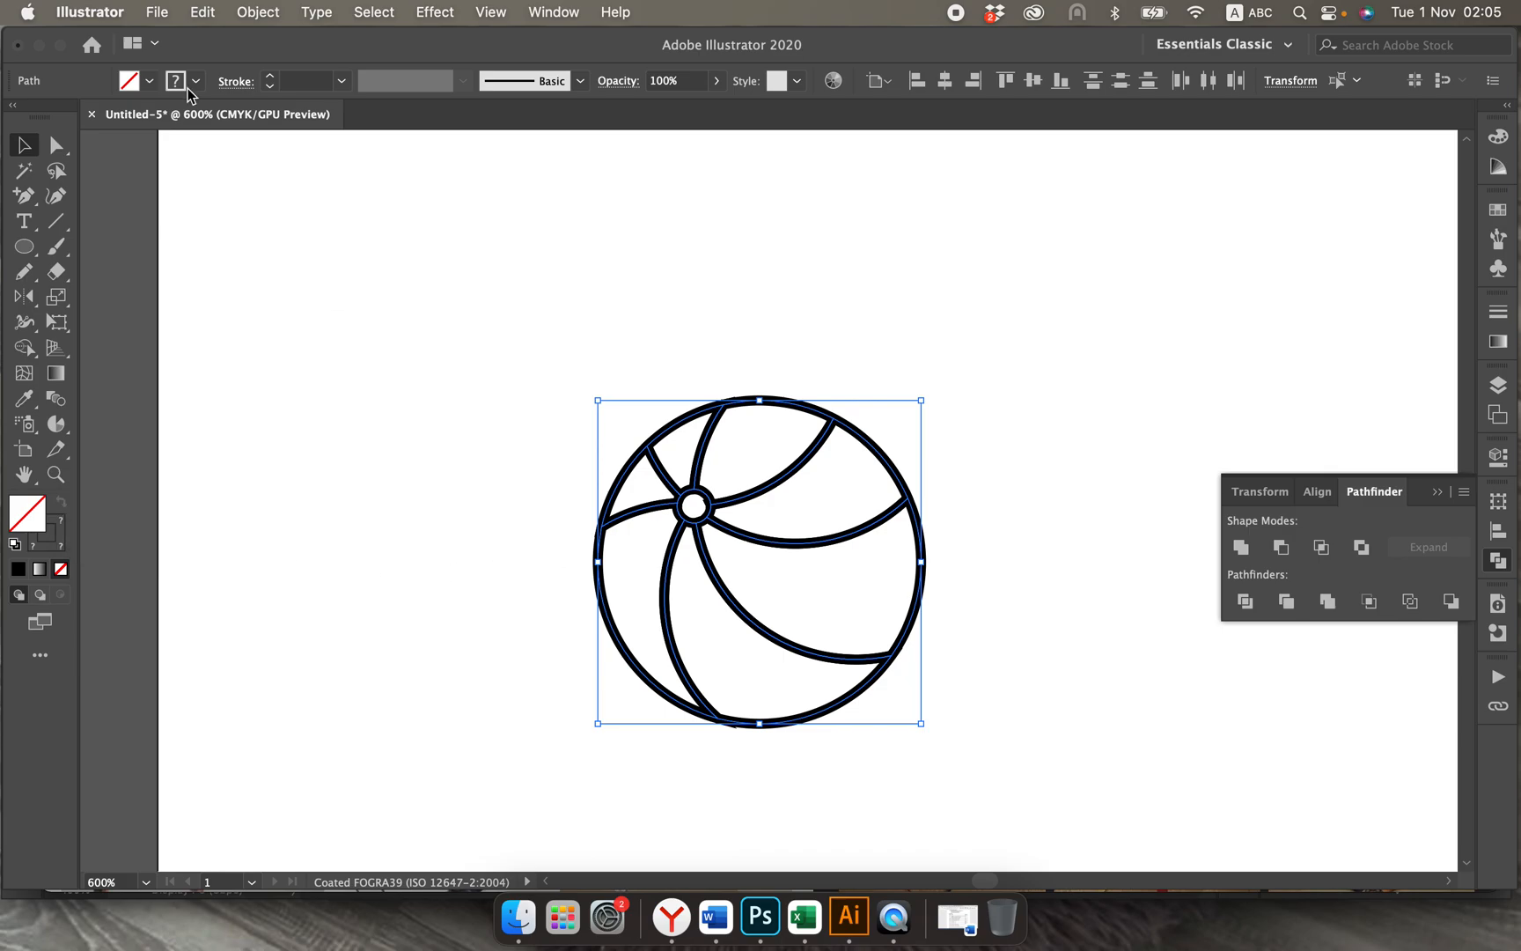
pyautogui.click(411, 308)
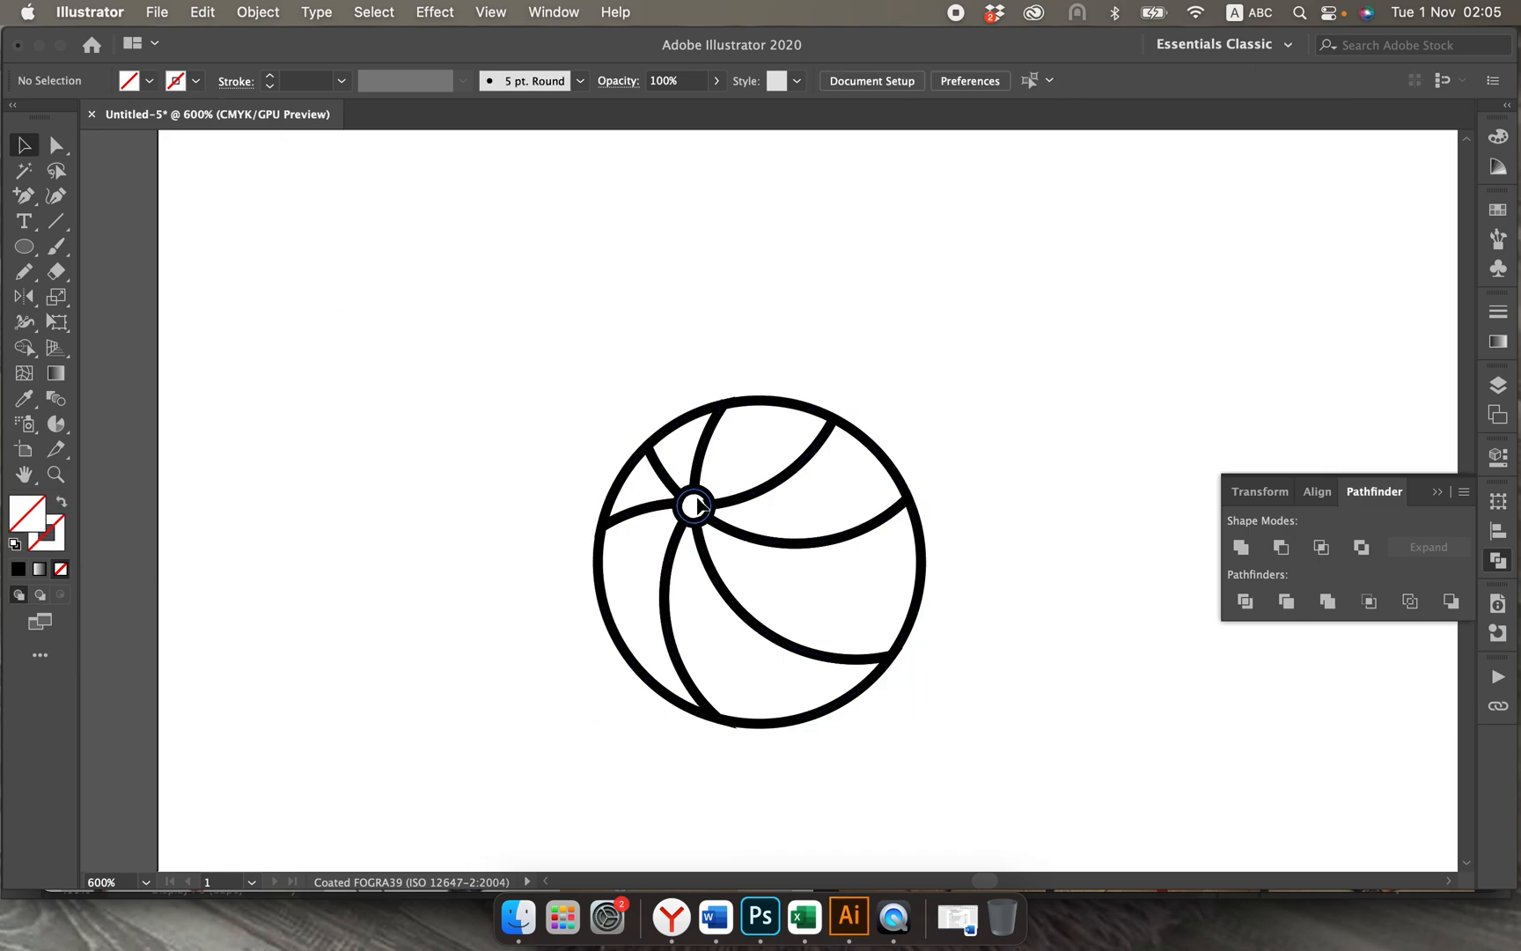
pyautogui.click(696, 505)
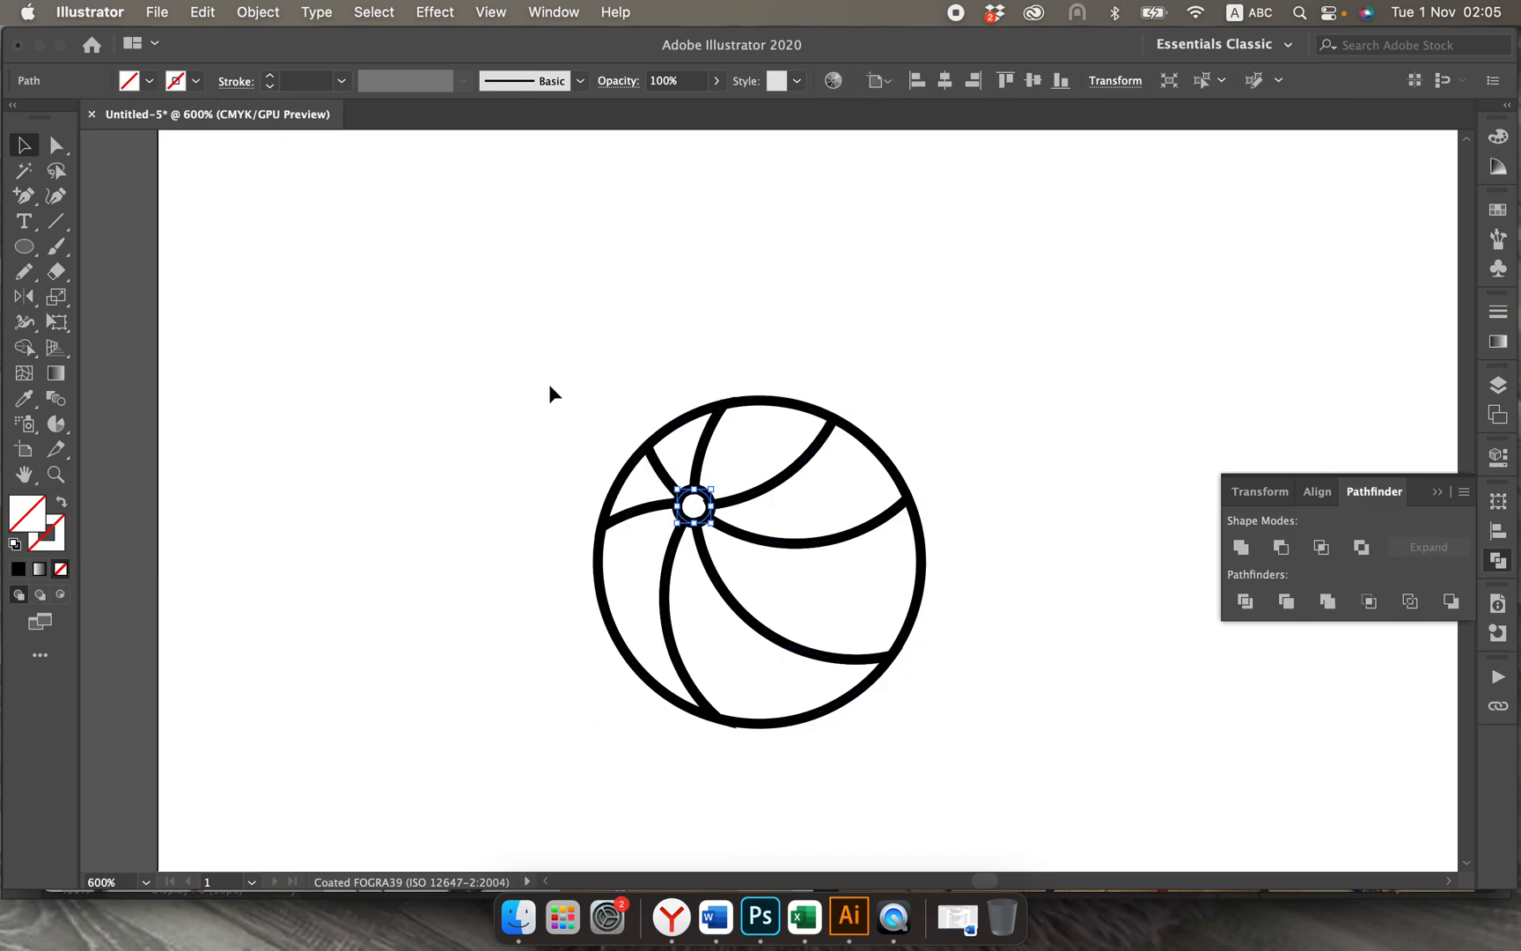
pyautogui.click(151, 82)
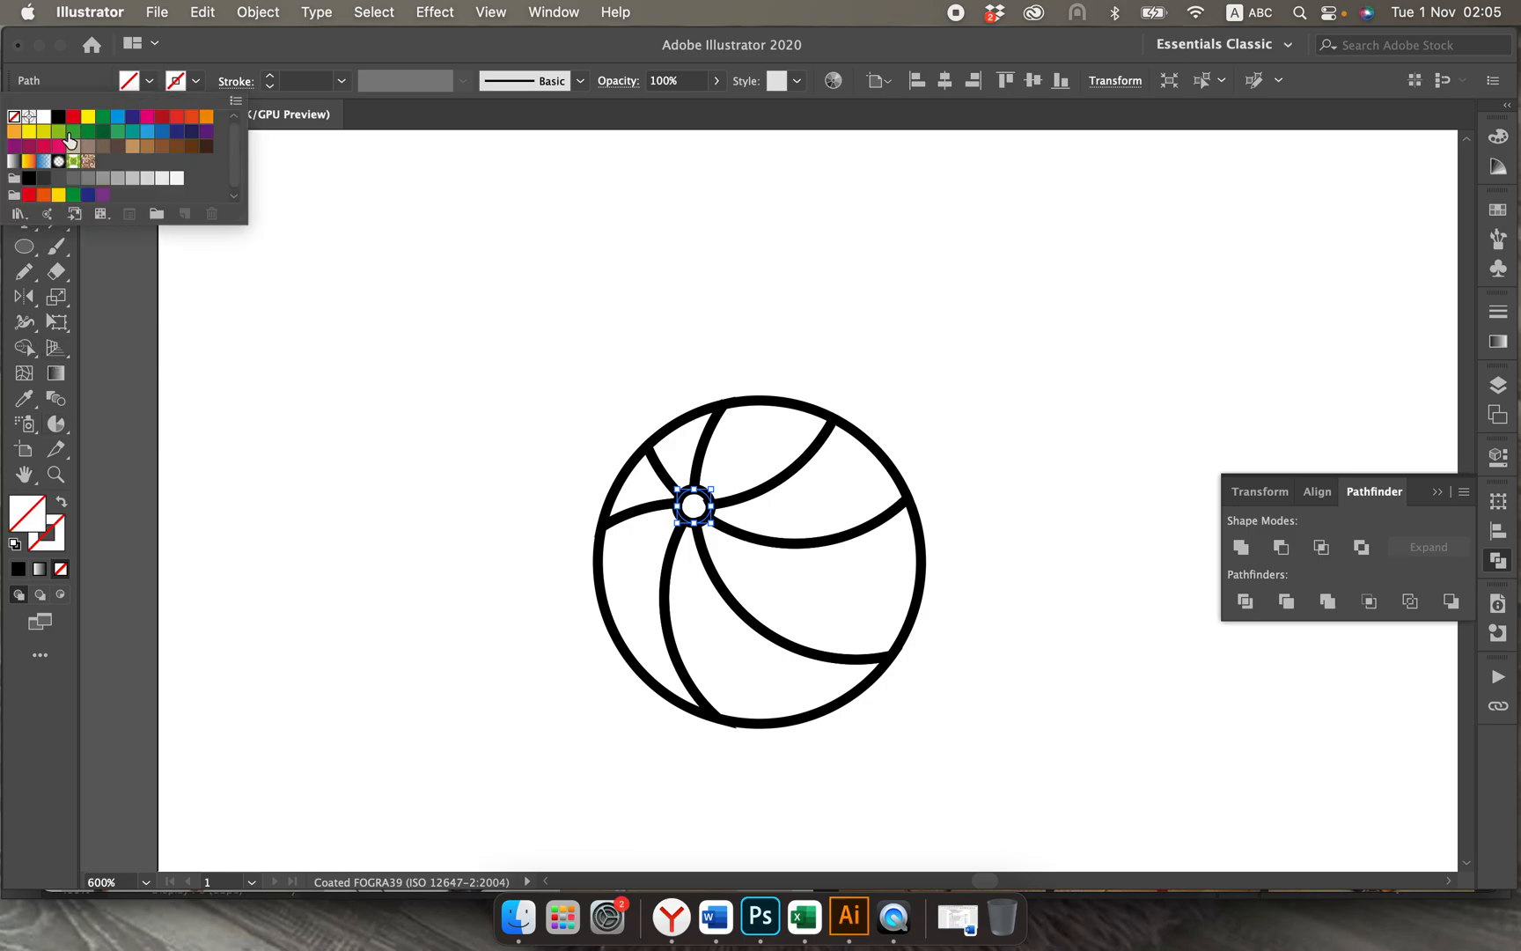
pyautogui.click(60, 118)
pyautogui.click(354, 317)
pyautogui.click(437, 346)
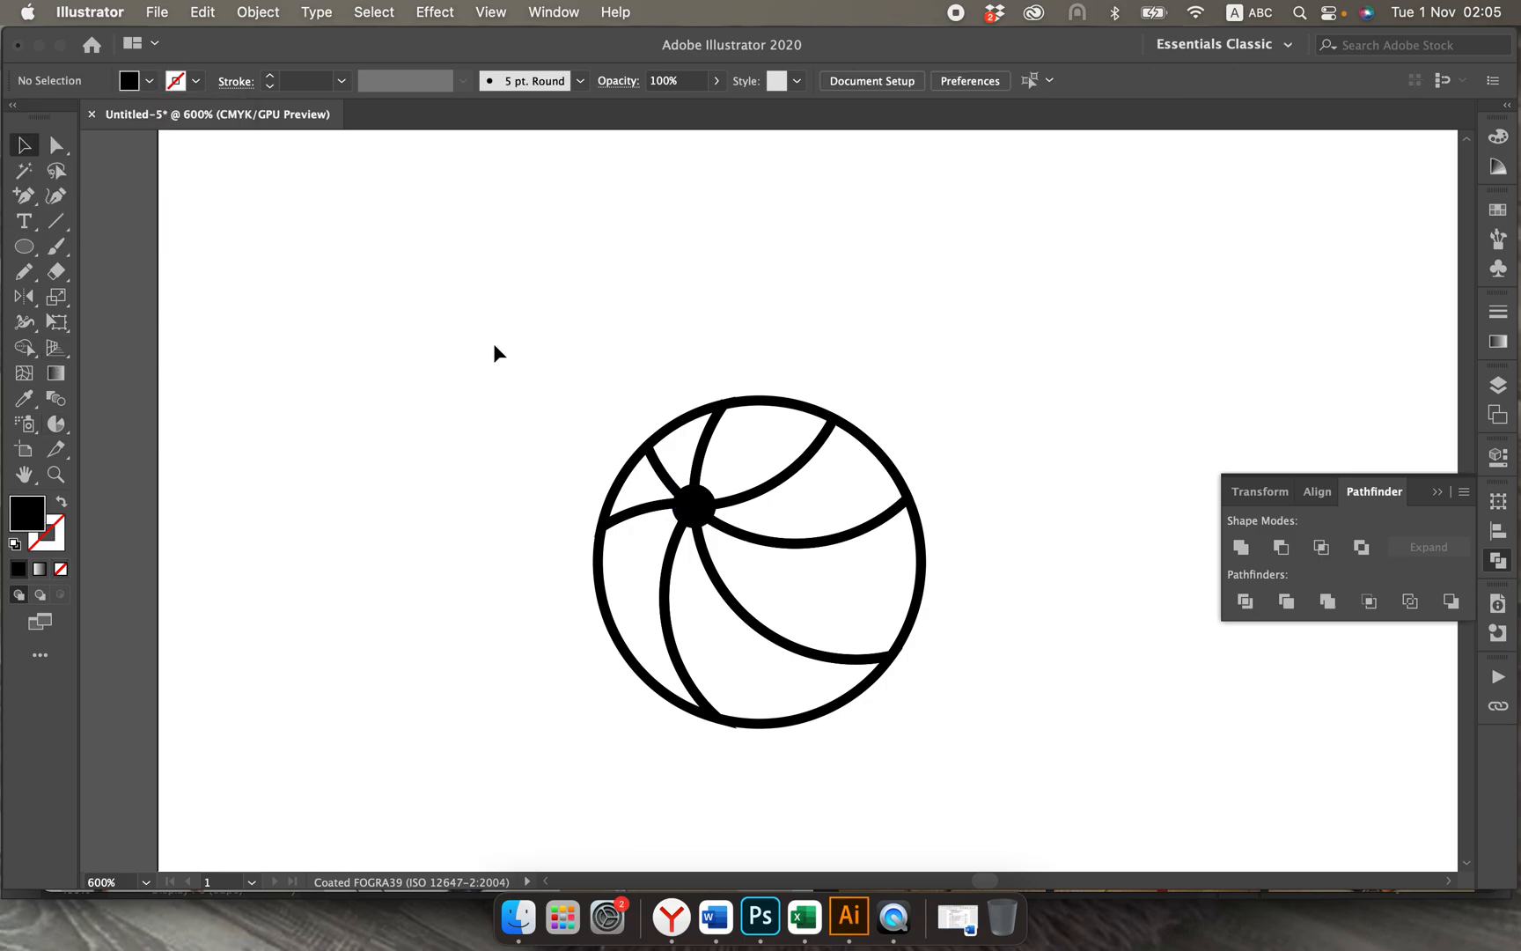
# Step: Fill every piece of the ball with black and set the stroke to none
pyautogui.moveTo(492, 343); pyautogui.dragTo(945, 750)
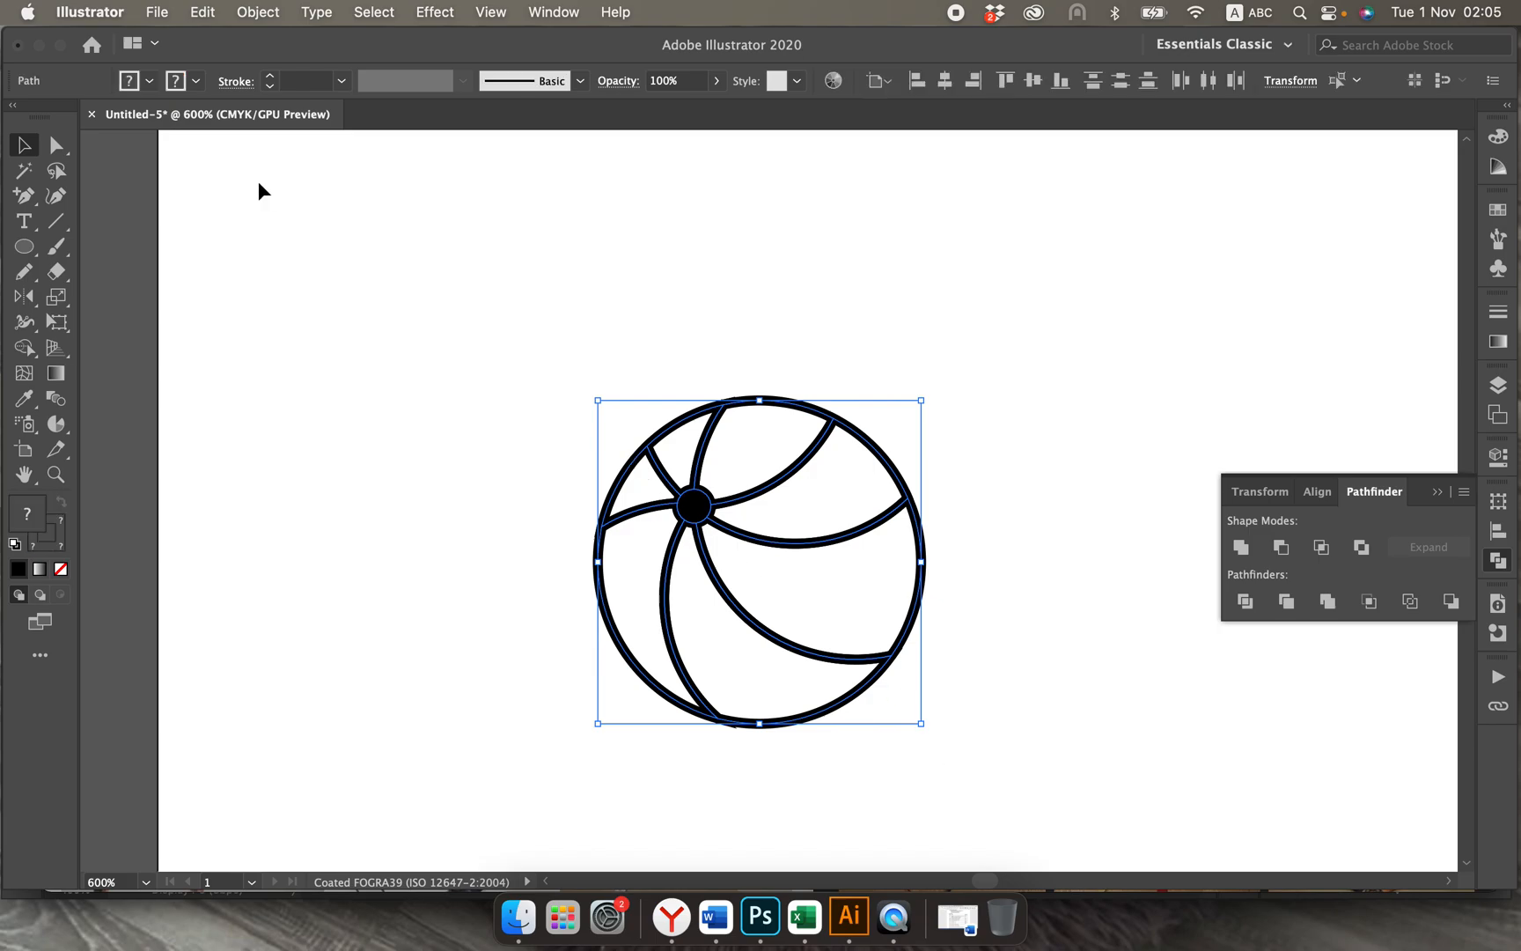
pyautogui.click(151, 81)
pyautogui.click(58, 117)
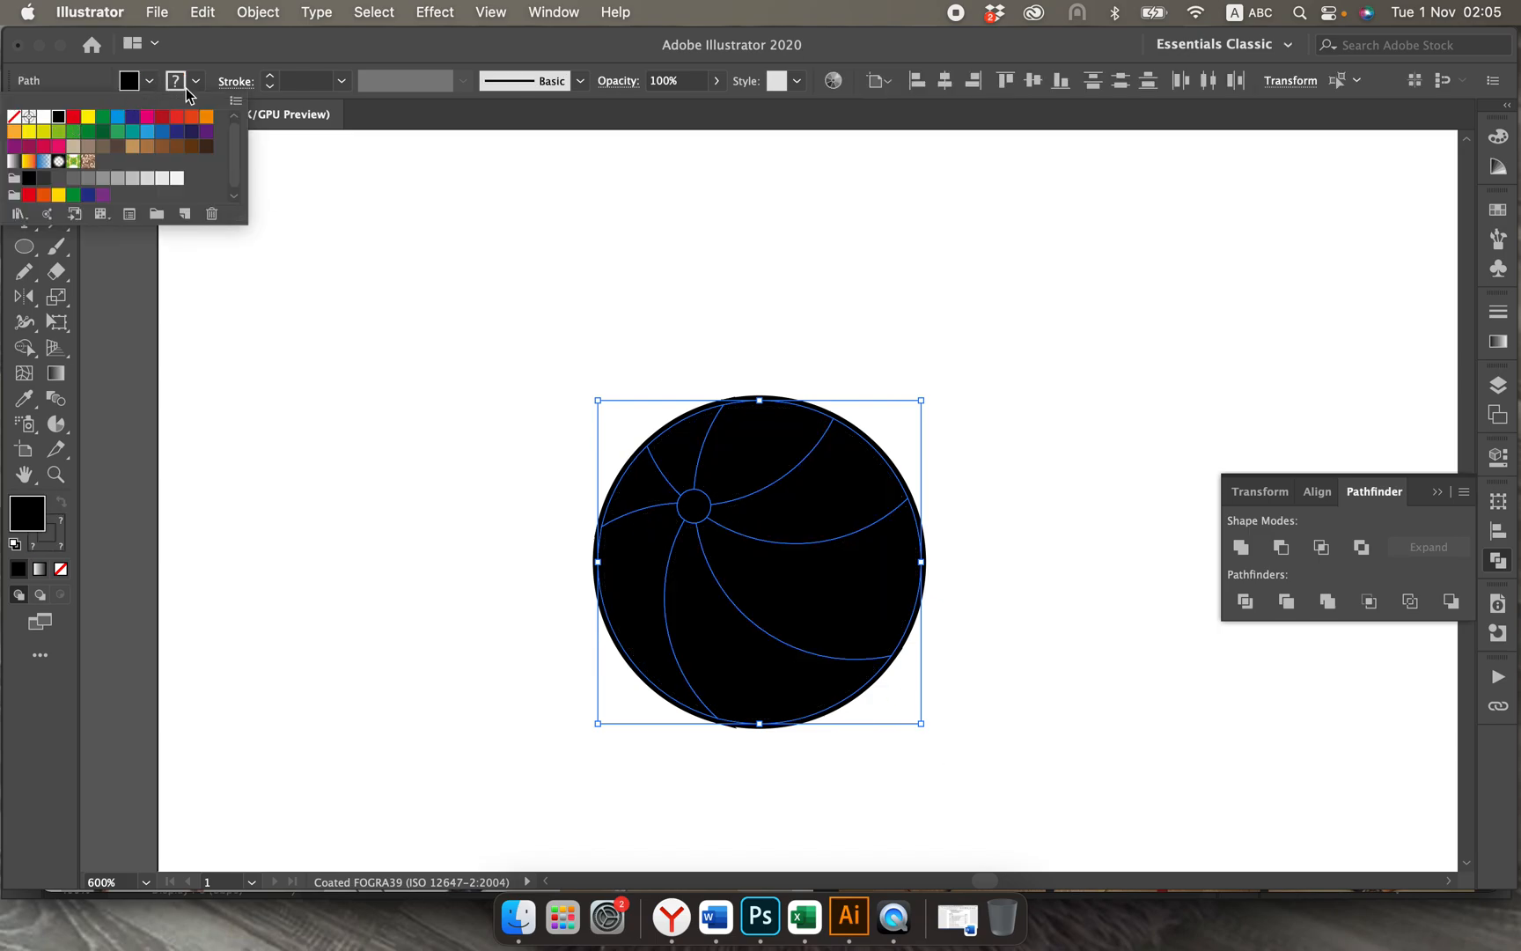
pyautogui.click(190, 84)
pyautogui.click(194, 81)
pyautogui.click(13, 116)
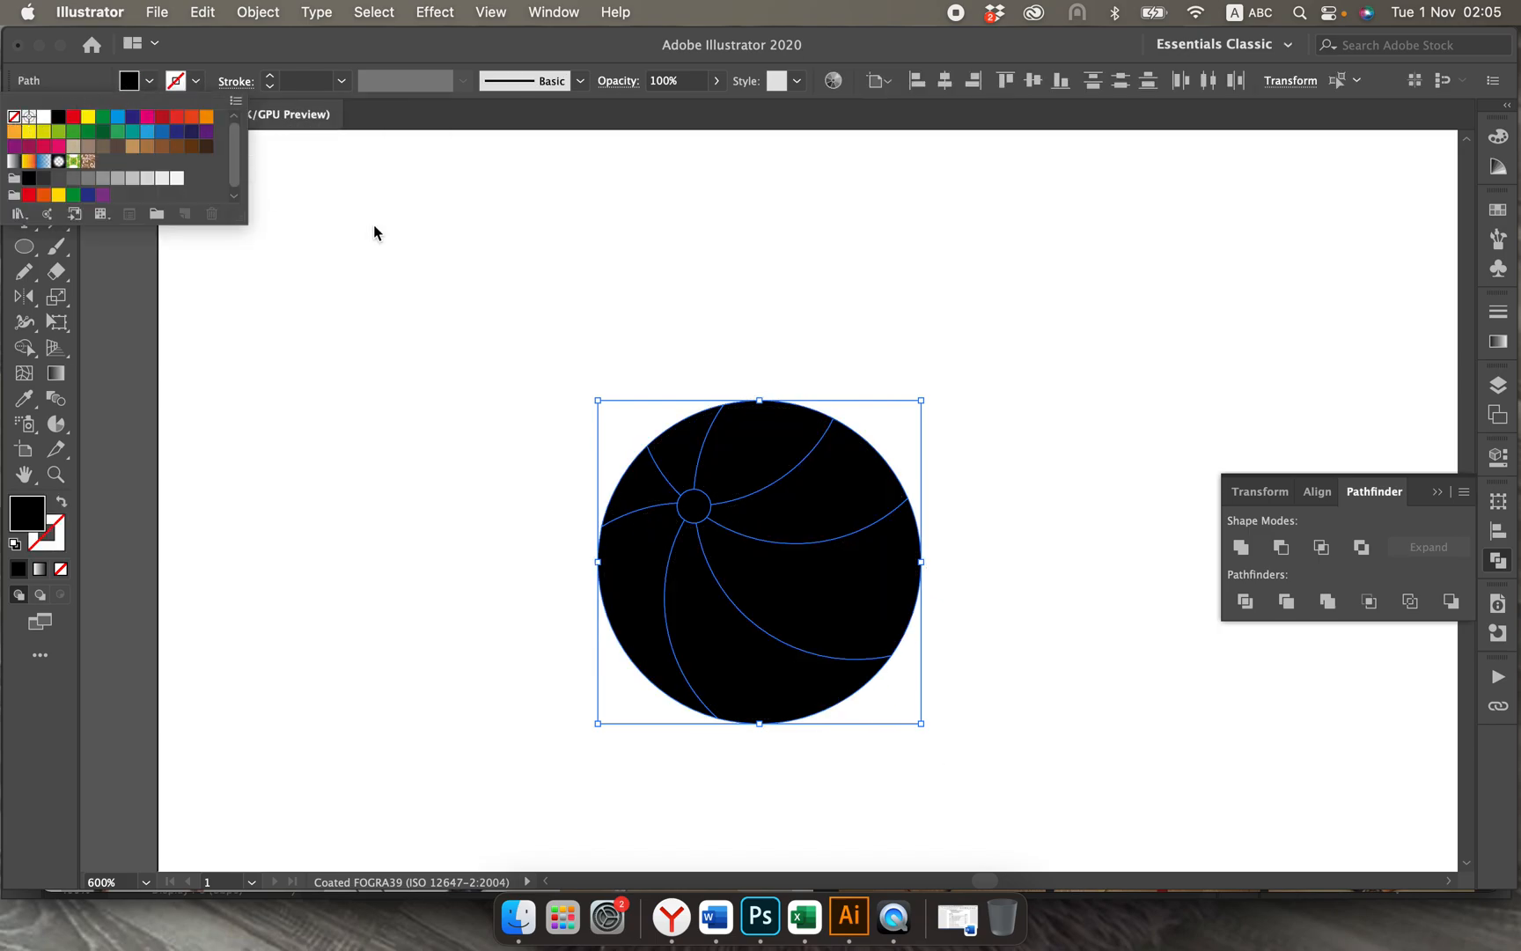
pyautogui.click(480, 338)
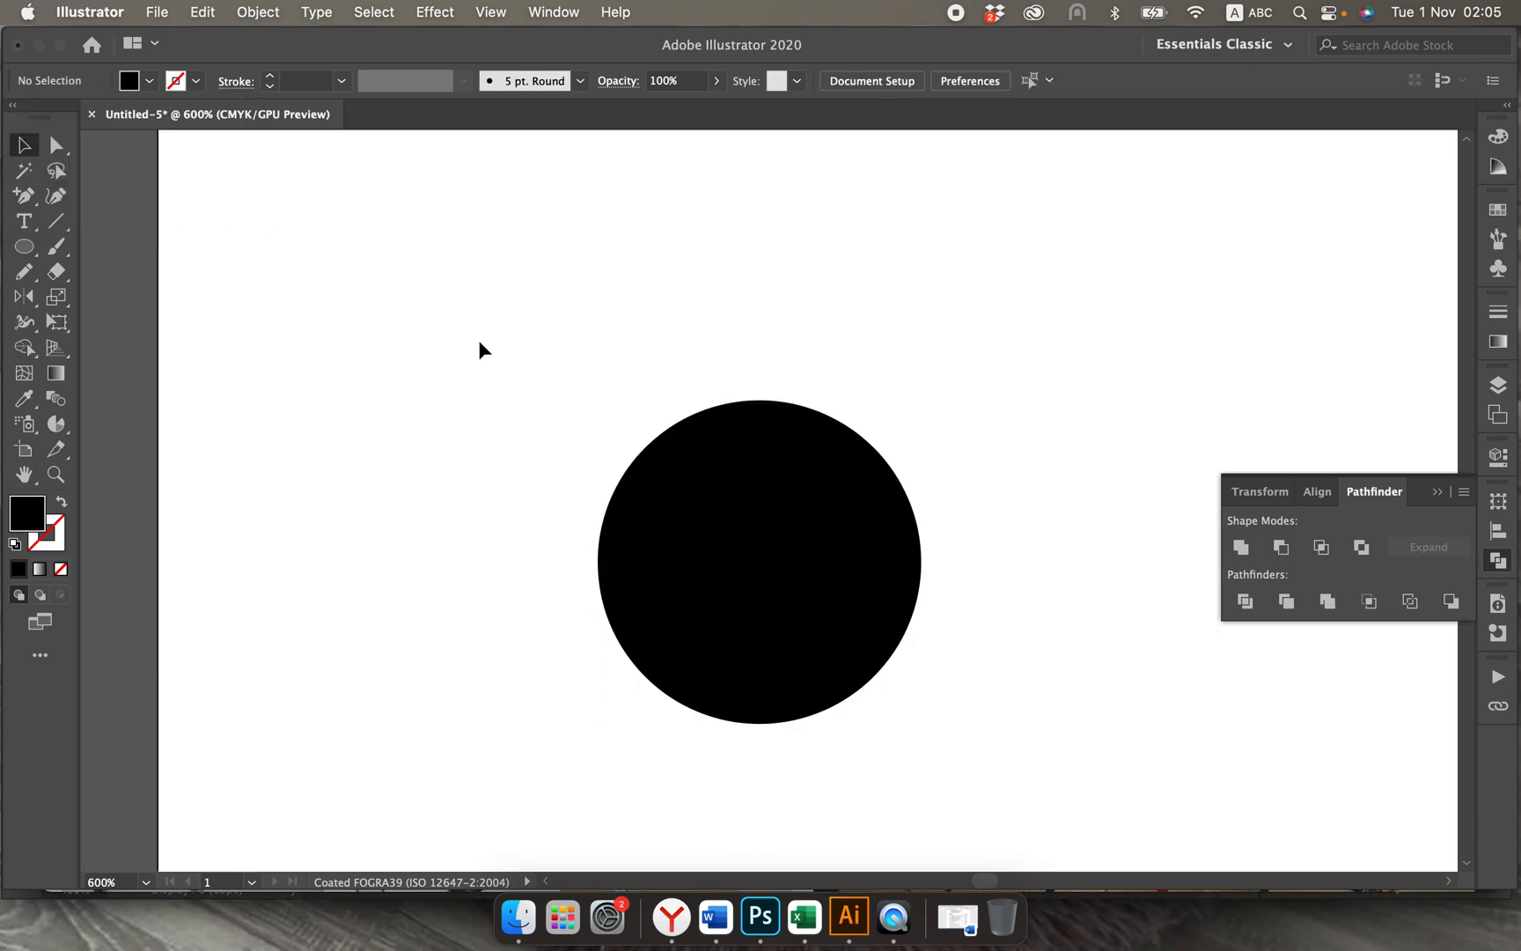
# Step: Offset the paths of all the ball's curved segments by -0.1 mm with Miter joins, leaving out the central dot
pyautogui.click(703, 449)
pyautogui.keyDown('shift'); pyautogui.click(760, 441); pyautogui.keyUp('shift')
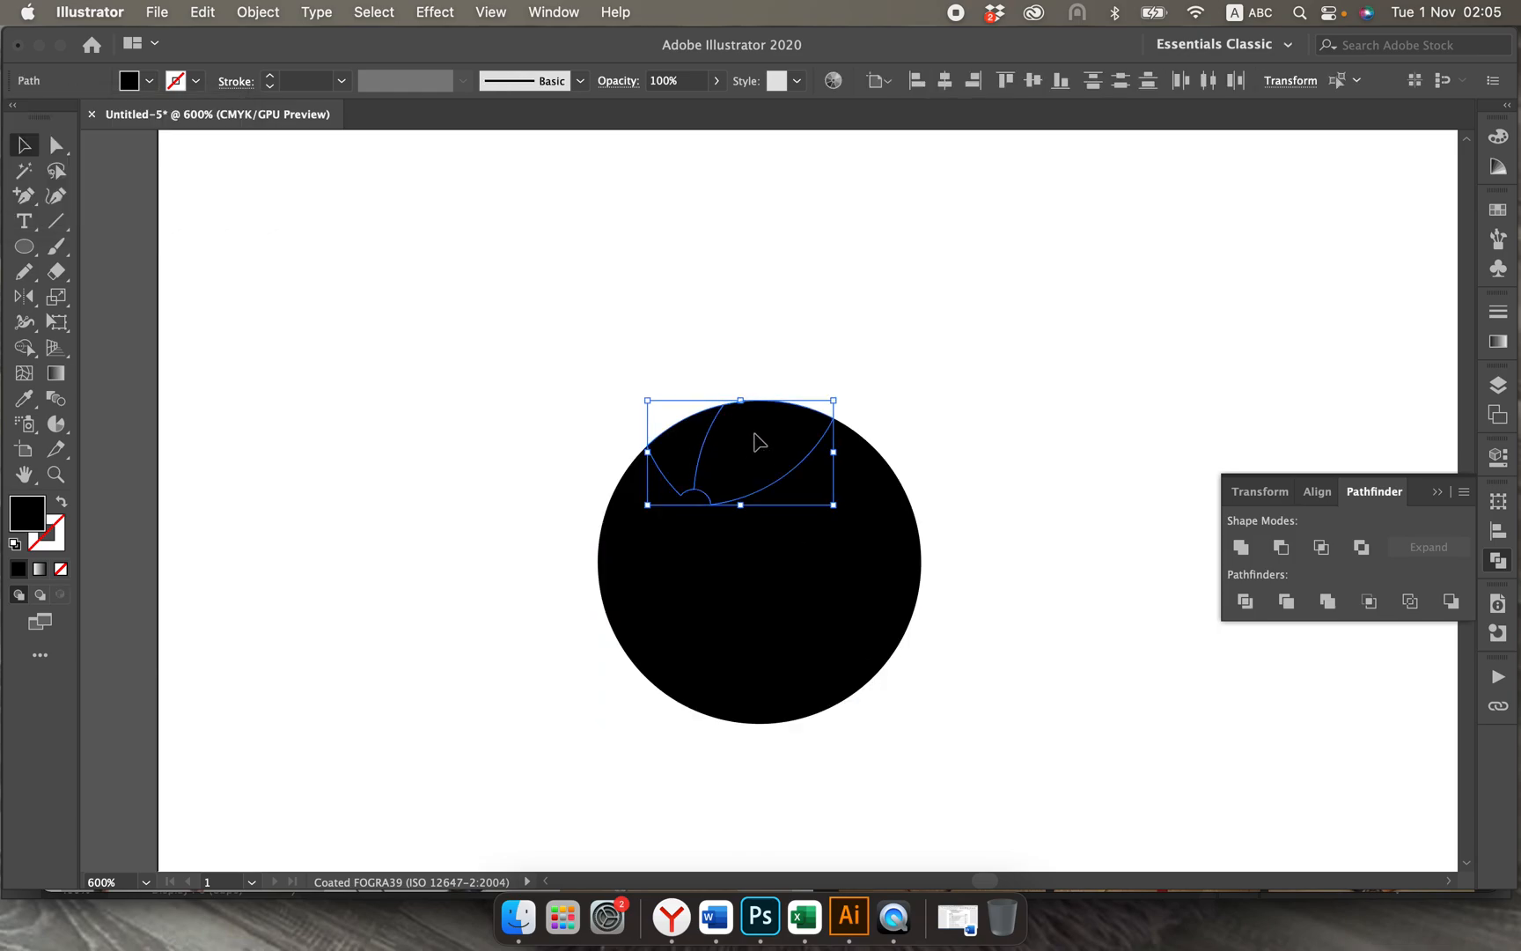
pyautogui.keyDown('shift'); pyautogui.click(867, 502); pyautogui.keyUp('shift')
pyautogui.keyDown('shift'); pyautogui.click(876, 587); pyautogui.keyUp('shift')
pyautogui.keyDown('shift'); pyautogui.click(706, 666); pyautogui.keyUp('shift')
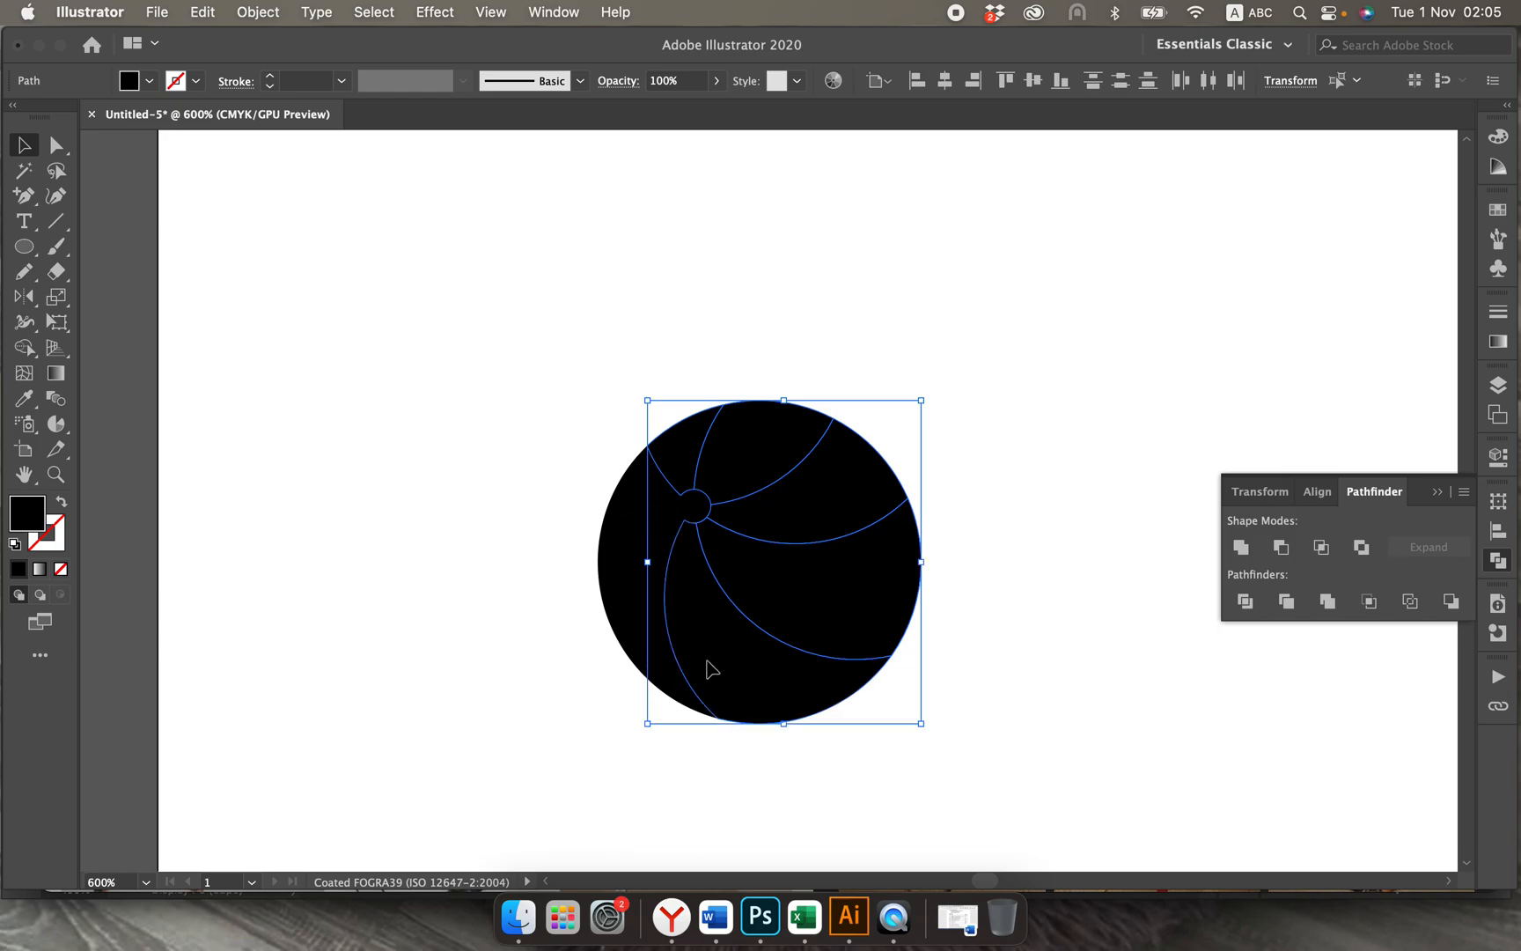
pyautogui.keyDown('shift'); pyautogui.click(633, 628); pyautogui.keyUp('shift')
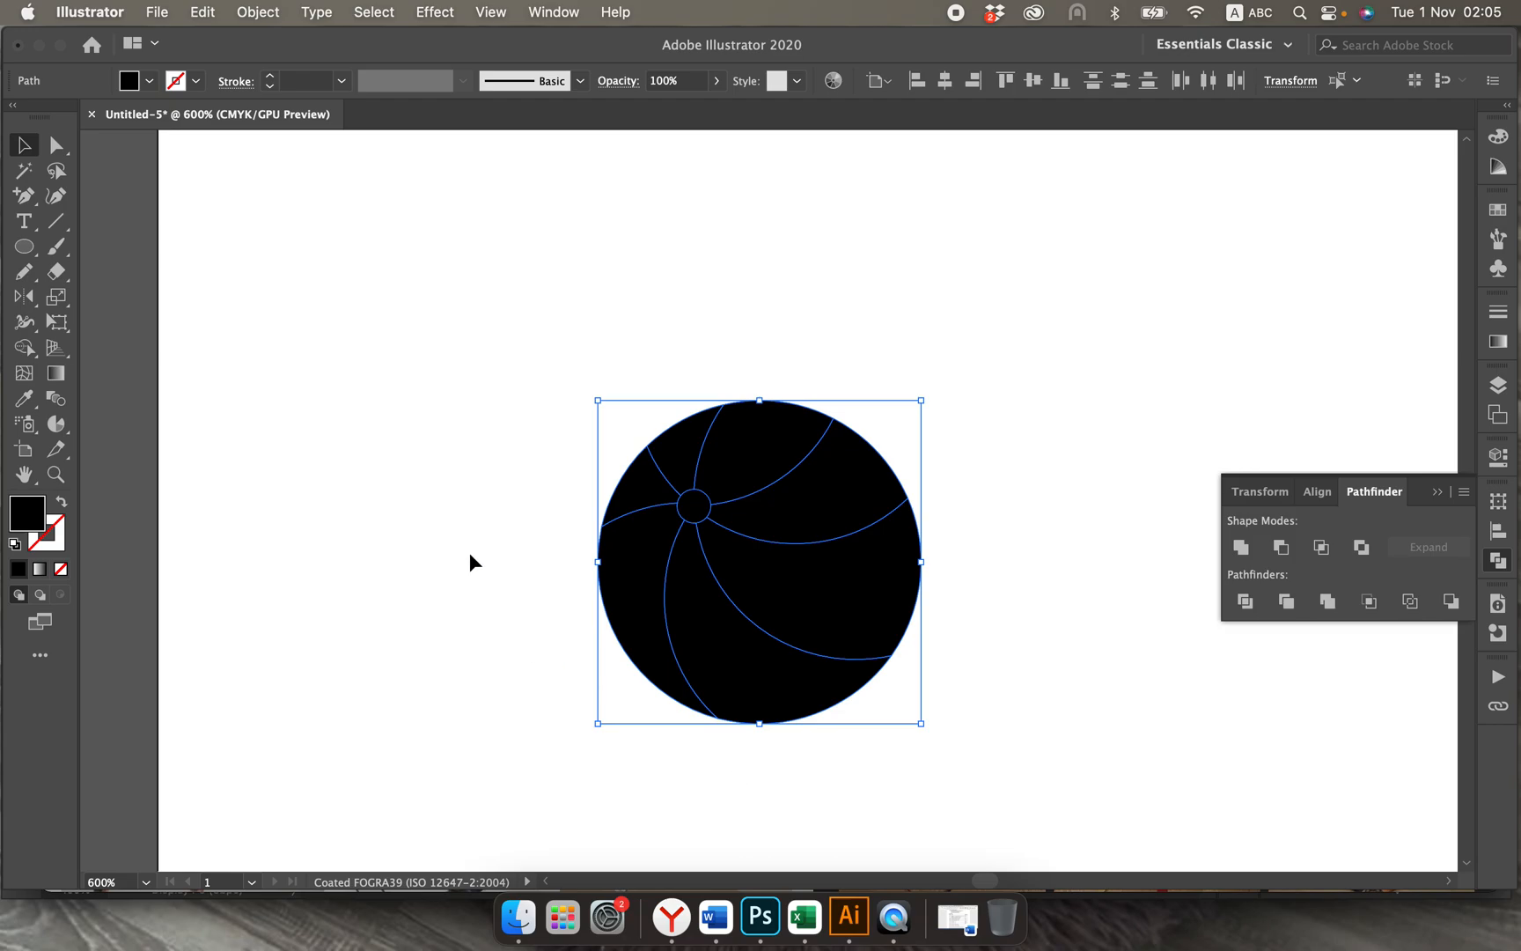
pyautogui.click(249, 12)
pyautogui.moveTo(288, 547)
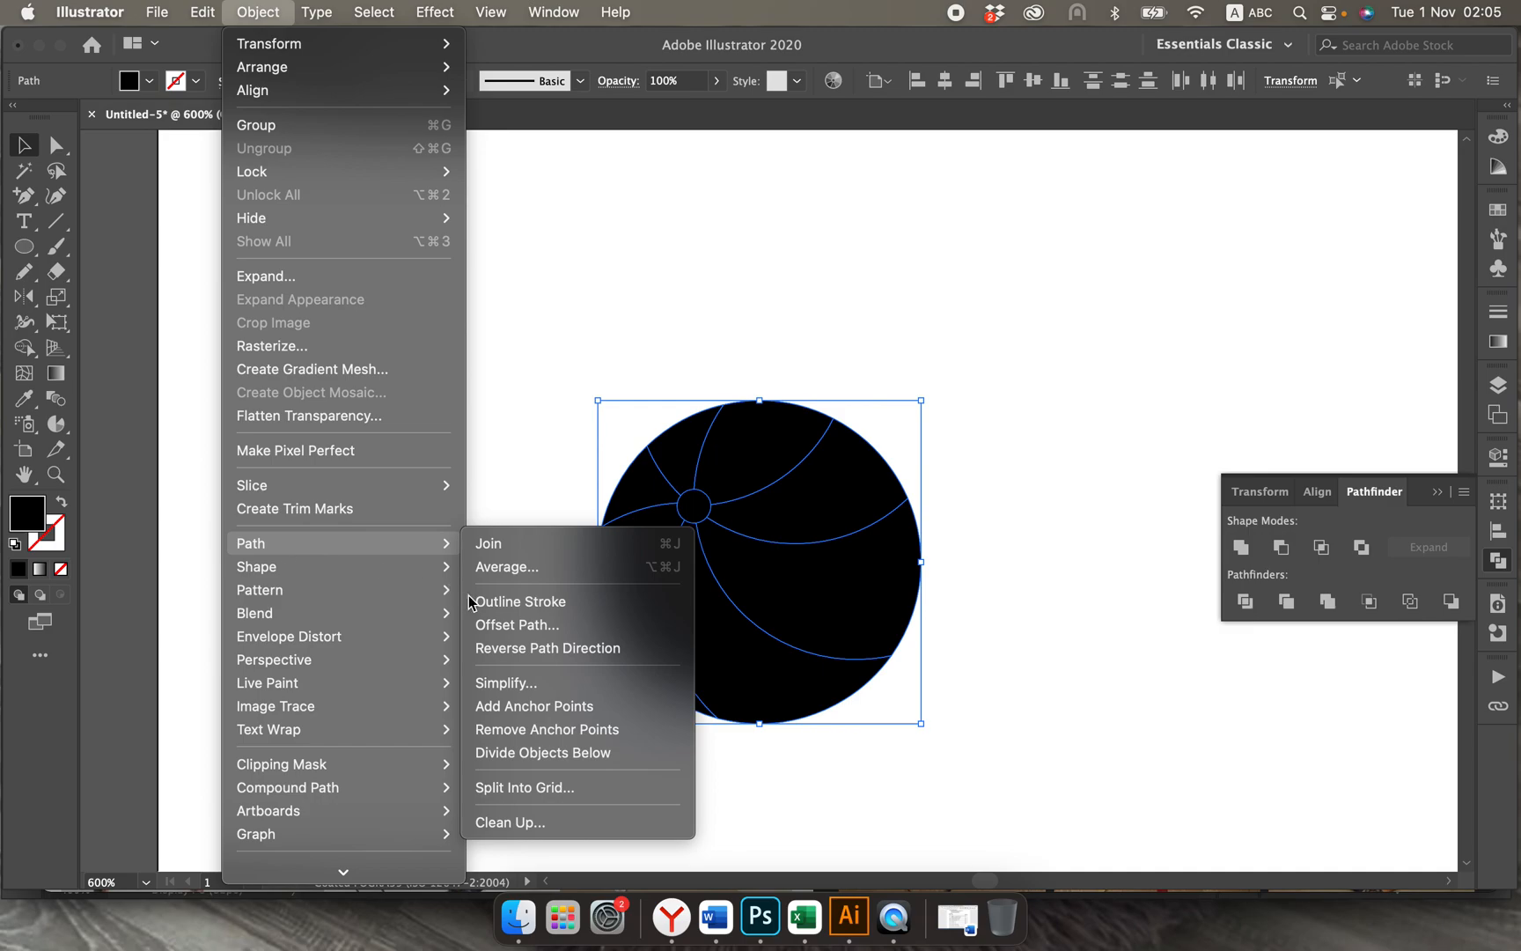
pyautogui.click(510, 625)
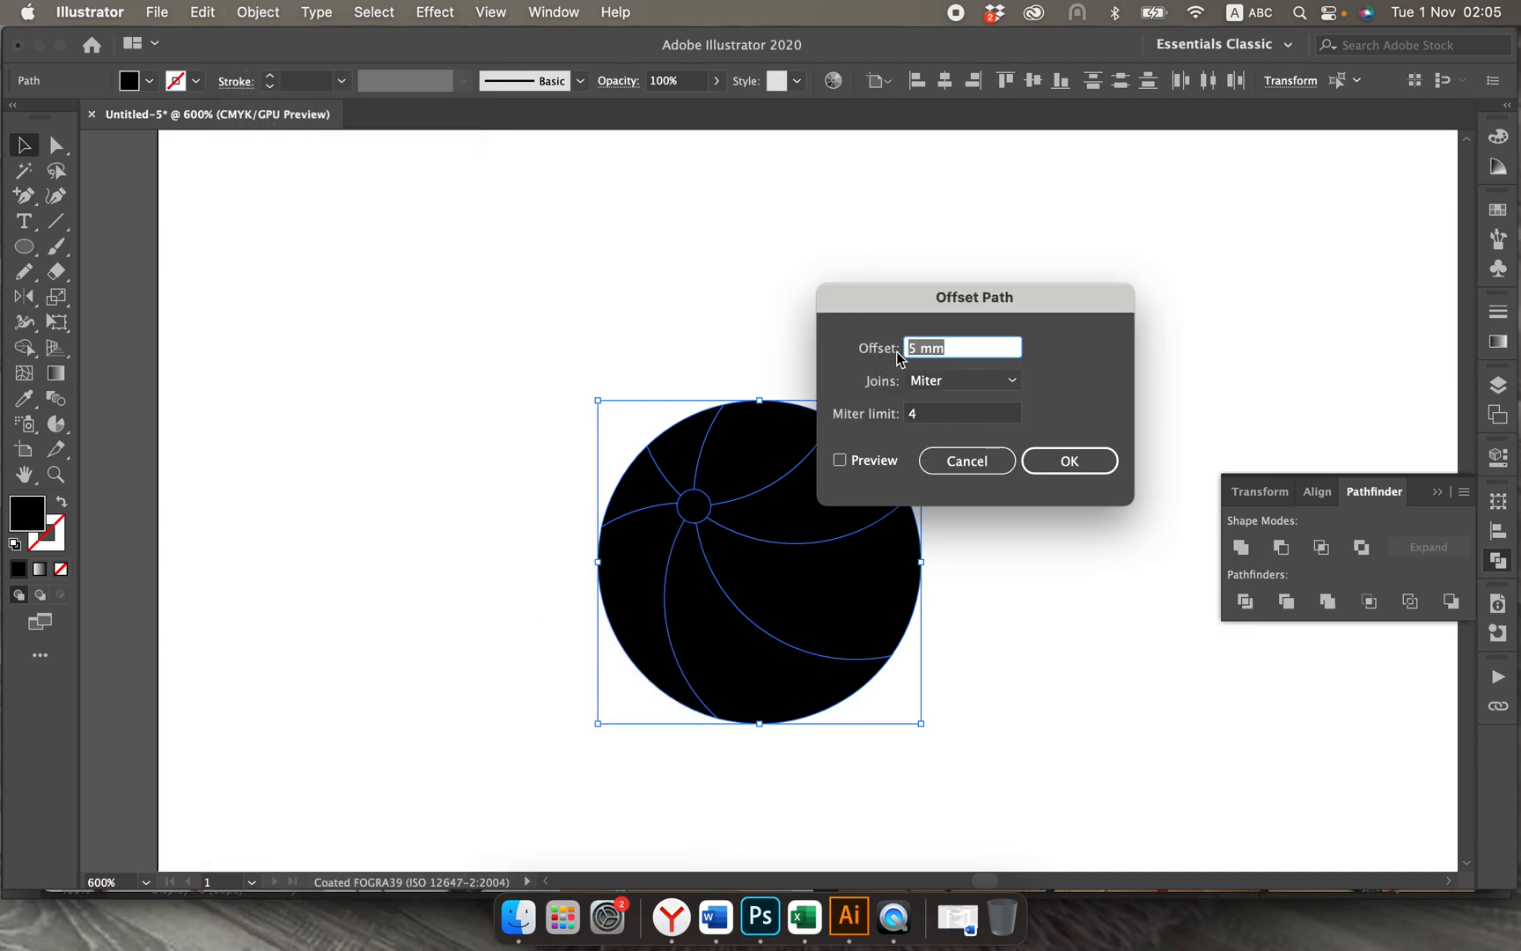
pyautogui.moveTo(919, 352); pyautogui.dragTo(904, 349)
pyautogui.click(839, 459)
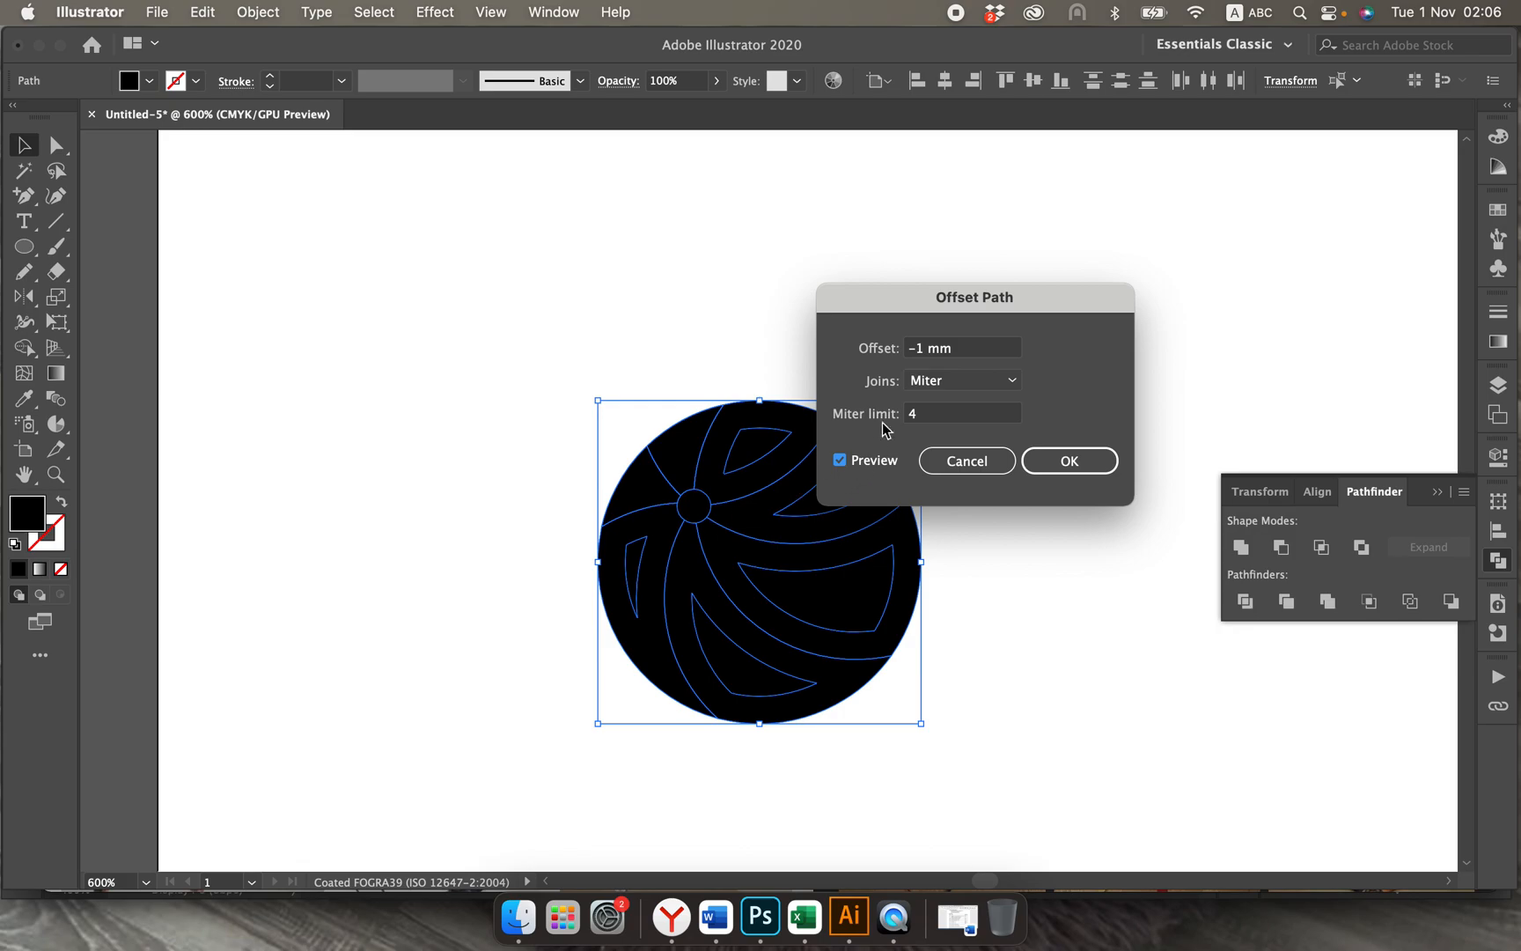
pyautogui.click(921, 356)
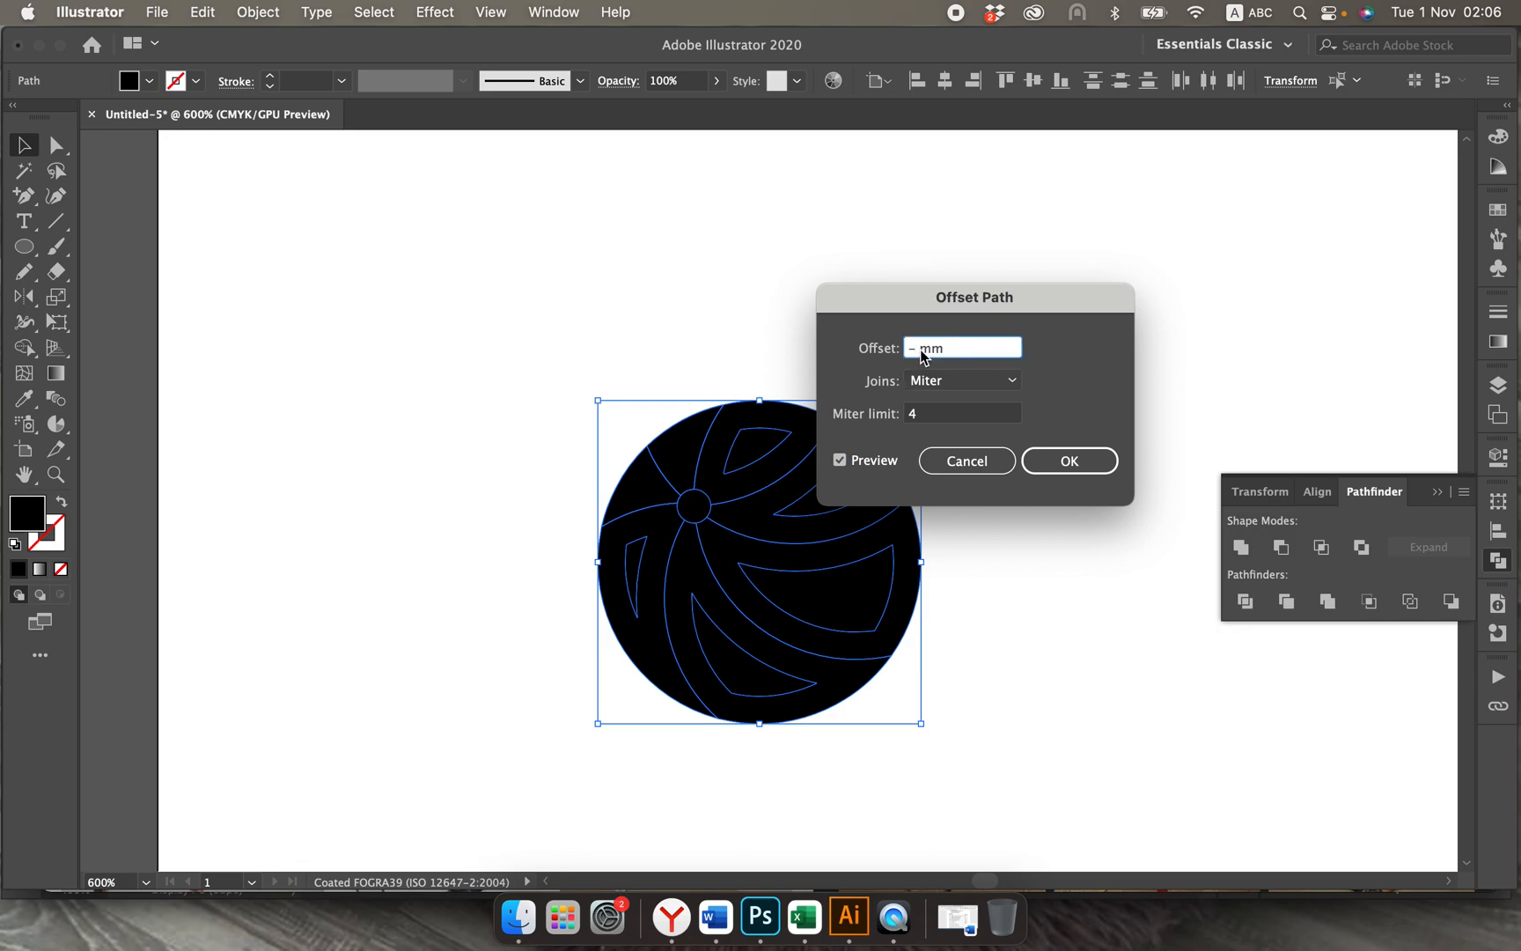
pyautogui.write('0,1')
pyautogui.click(839, 460)
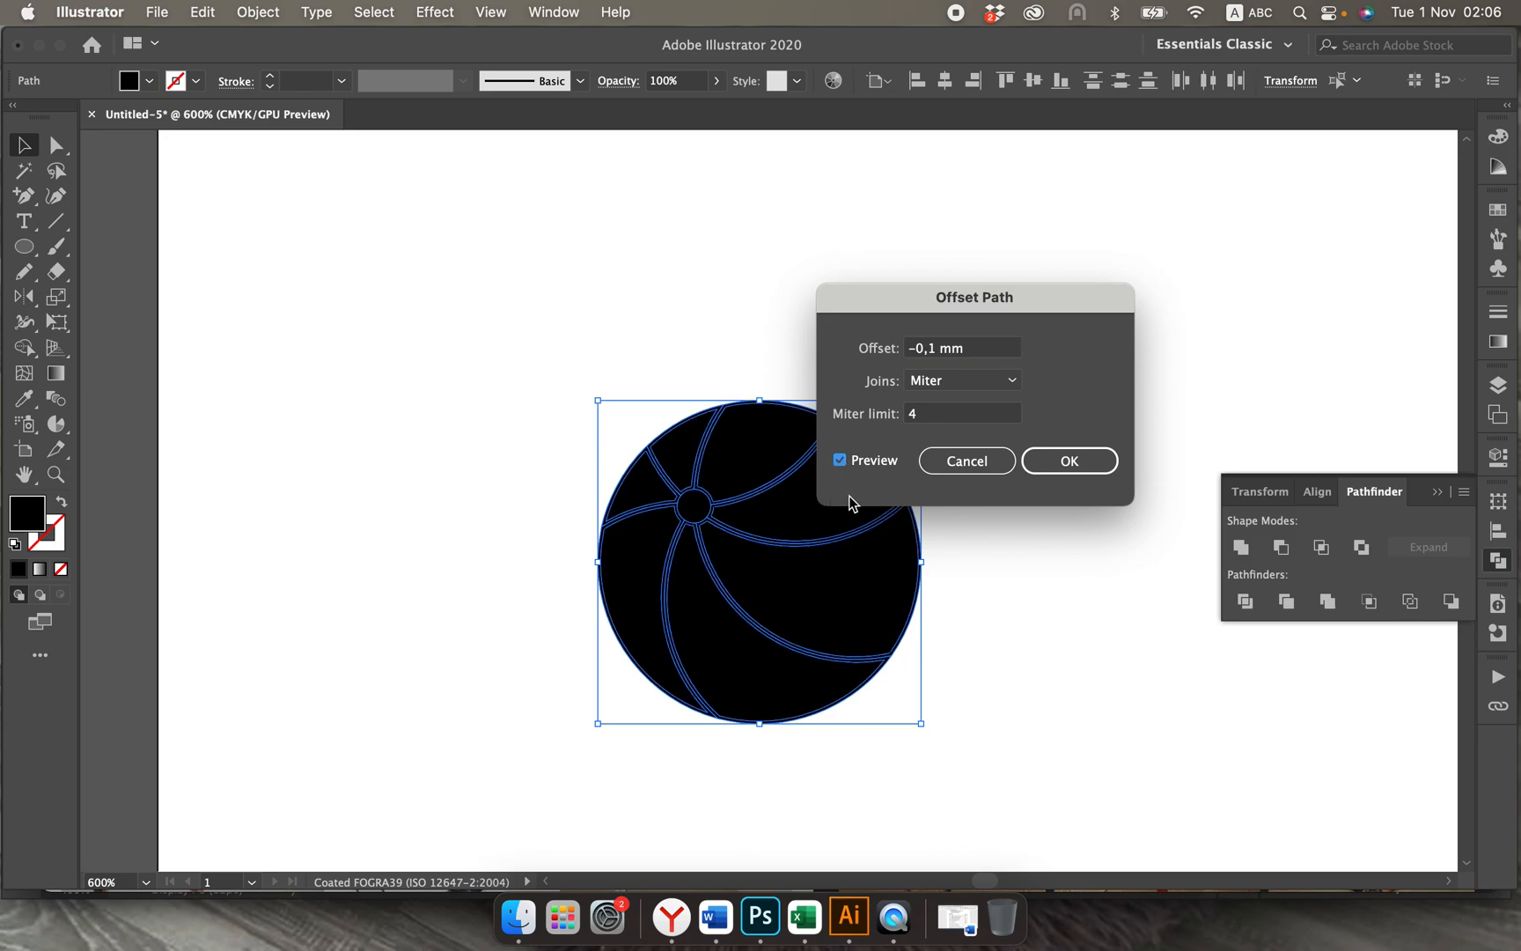
pyautogui.click(1047, 460)
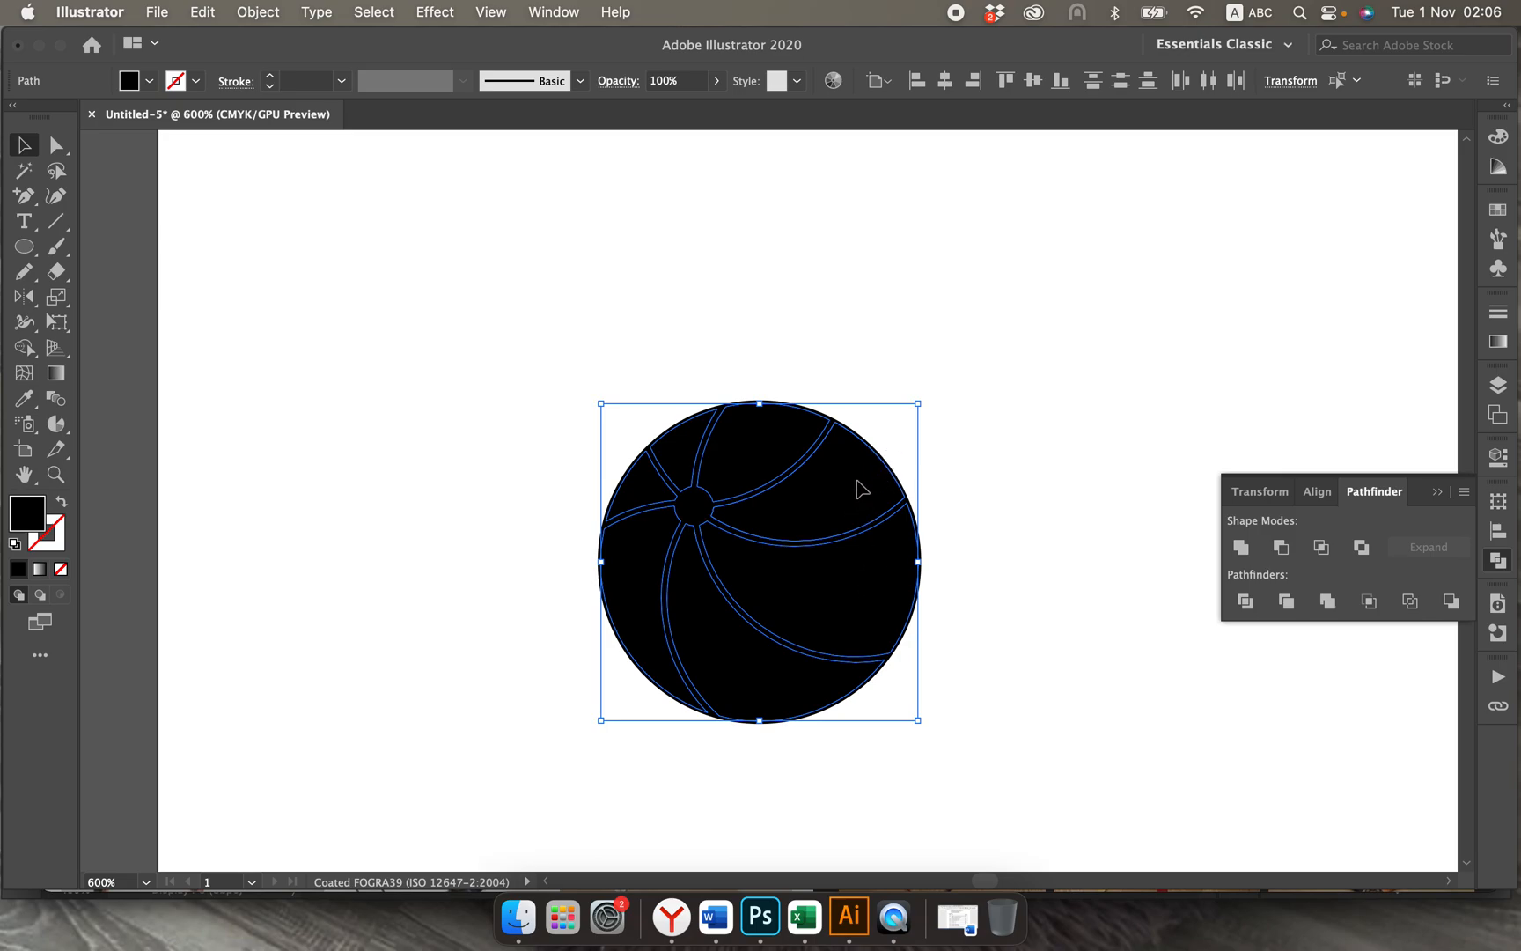
# Step: Move the offset segments clear of the original ball and place the central dot in the round gap between them
pyautogui.moveTo(861, 489); pyautogui.dragTo(1228, 296)
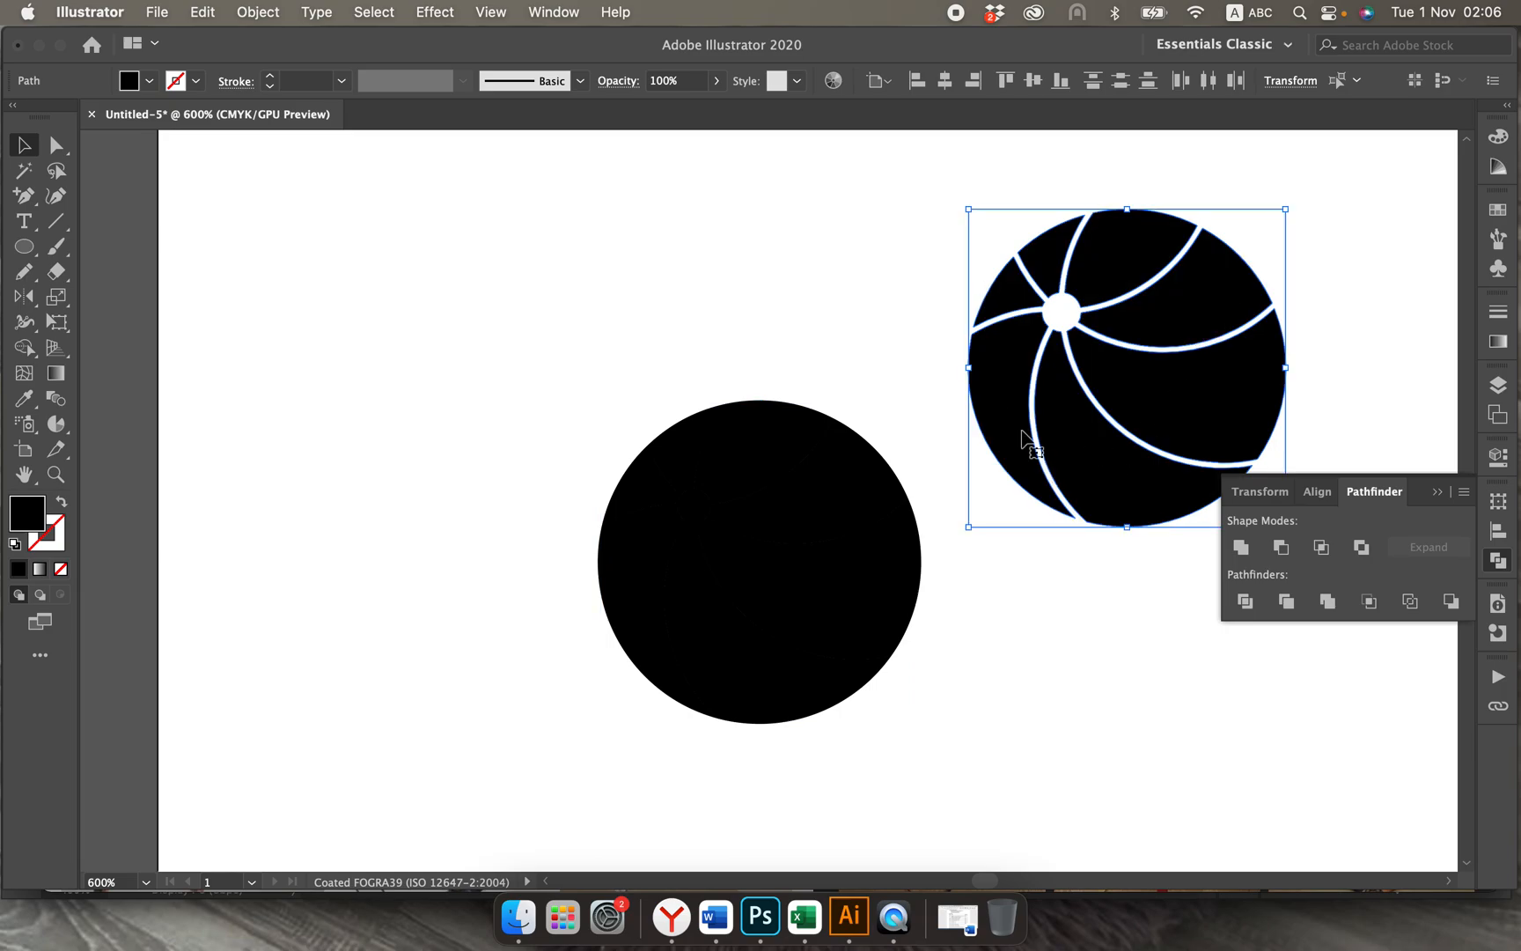
pyautogui.moveTo(693, 506); pyautogui.dragTo(1064, 313)
pyautogui.click(893, 357)
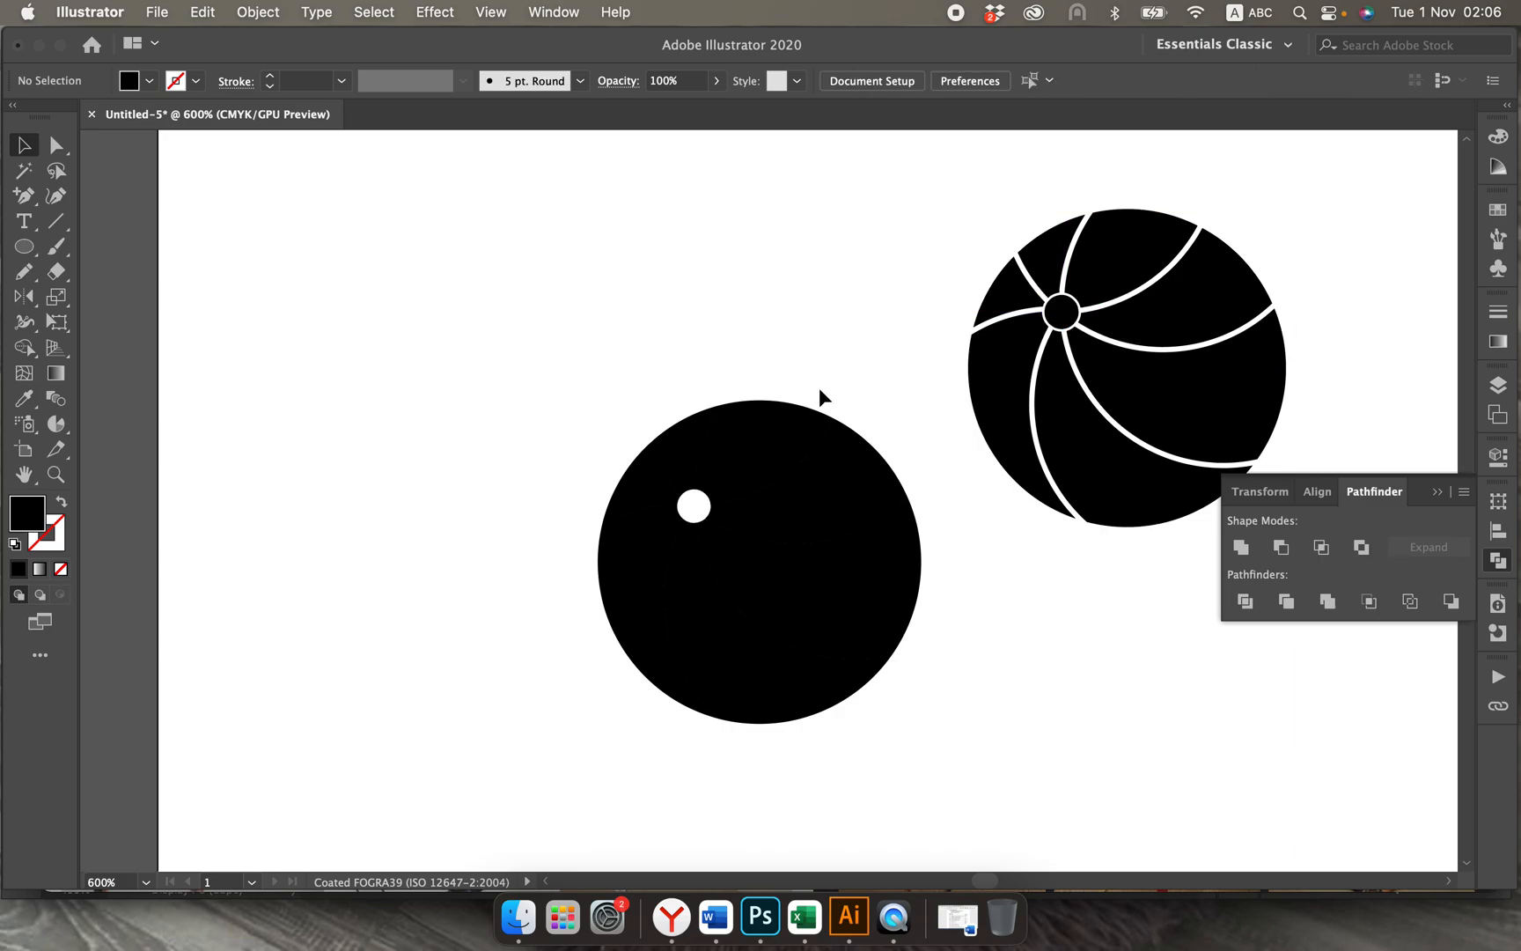
# Step: Delete the original full-size ball segments, keeping the offset ball and its dot
pyautogui.moveTo(603, 350); pyautogui.dragTo(975, 760)
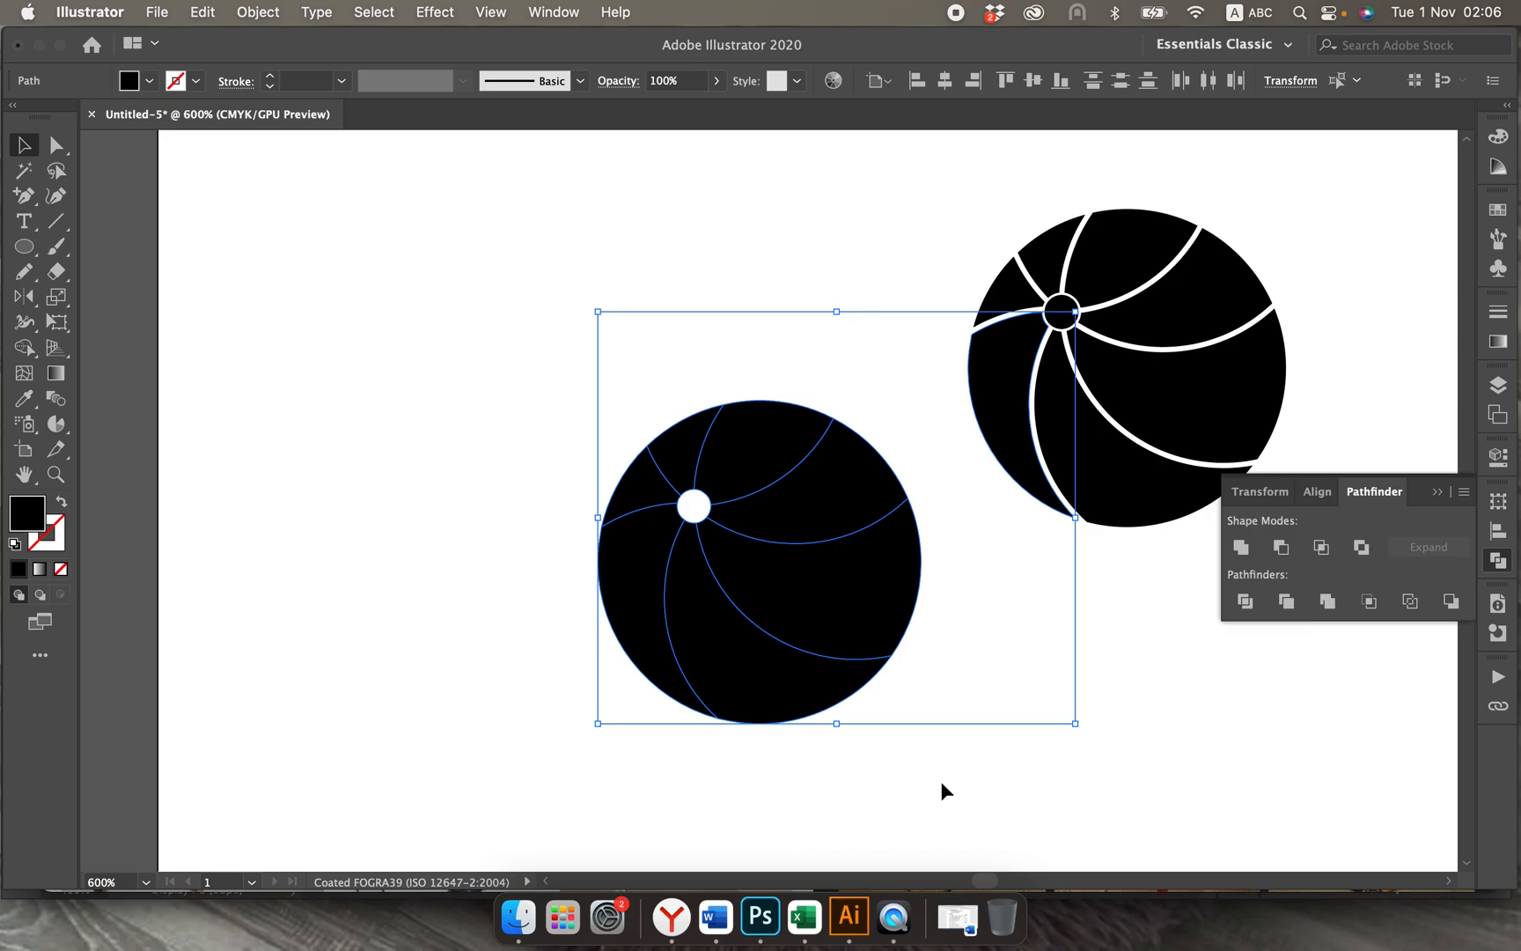
pyautogui.click(990, 794)
pyautogui.moveTo(486, 387); pyautogui.dragTo(886, 699)
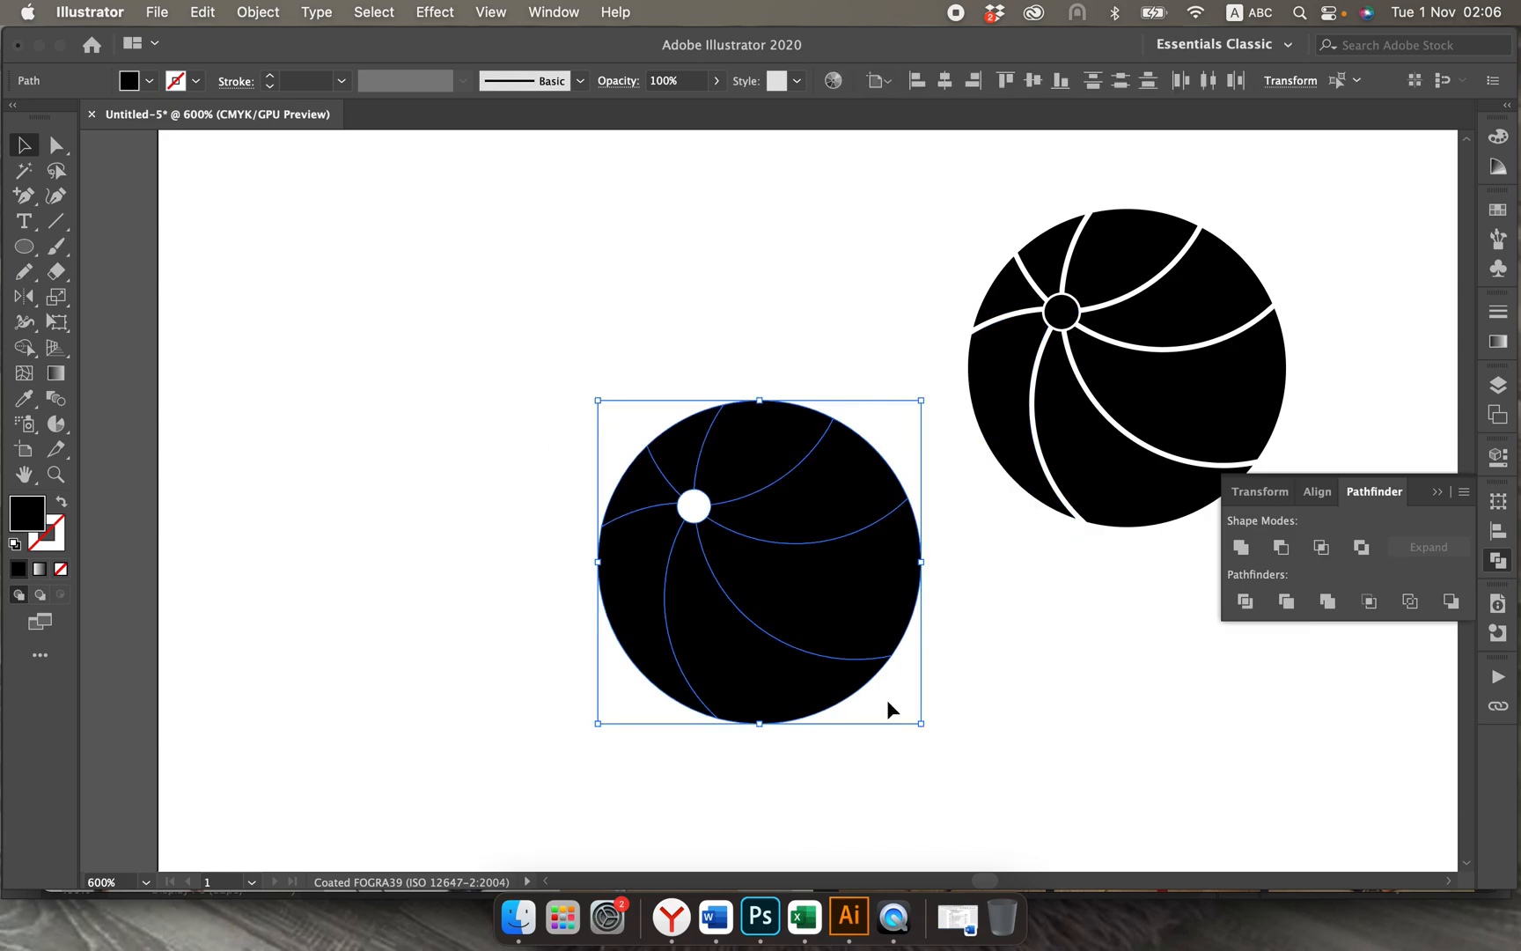
pyautogui.press('Delete')
# Step: Select the whole segmented ball and place it inside the bowl of the wordmark's letter a
pyautogui.hscroll(1, 945, 681)
pyautogui.hscroll(5, 944, 681)
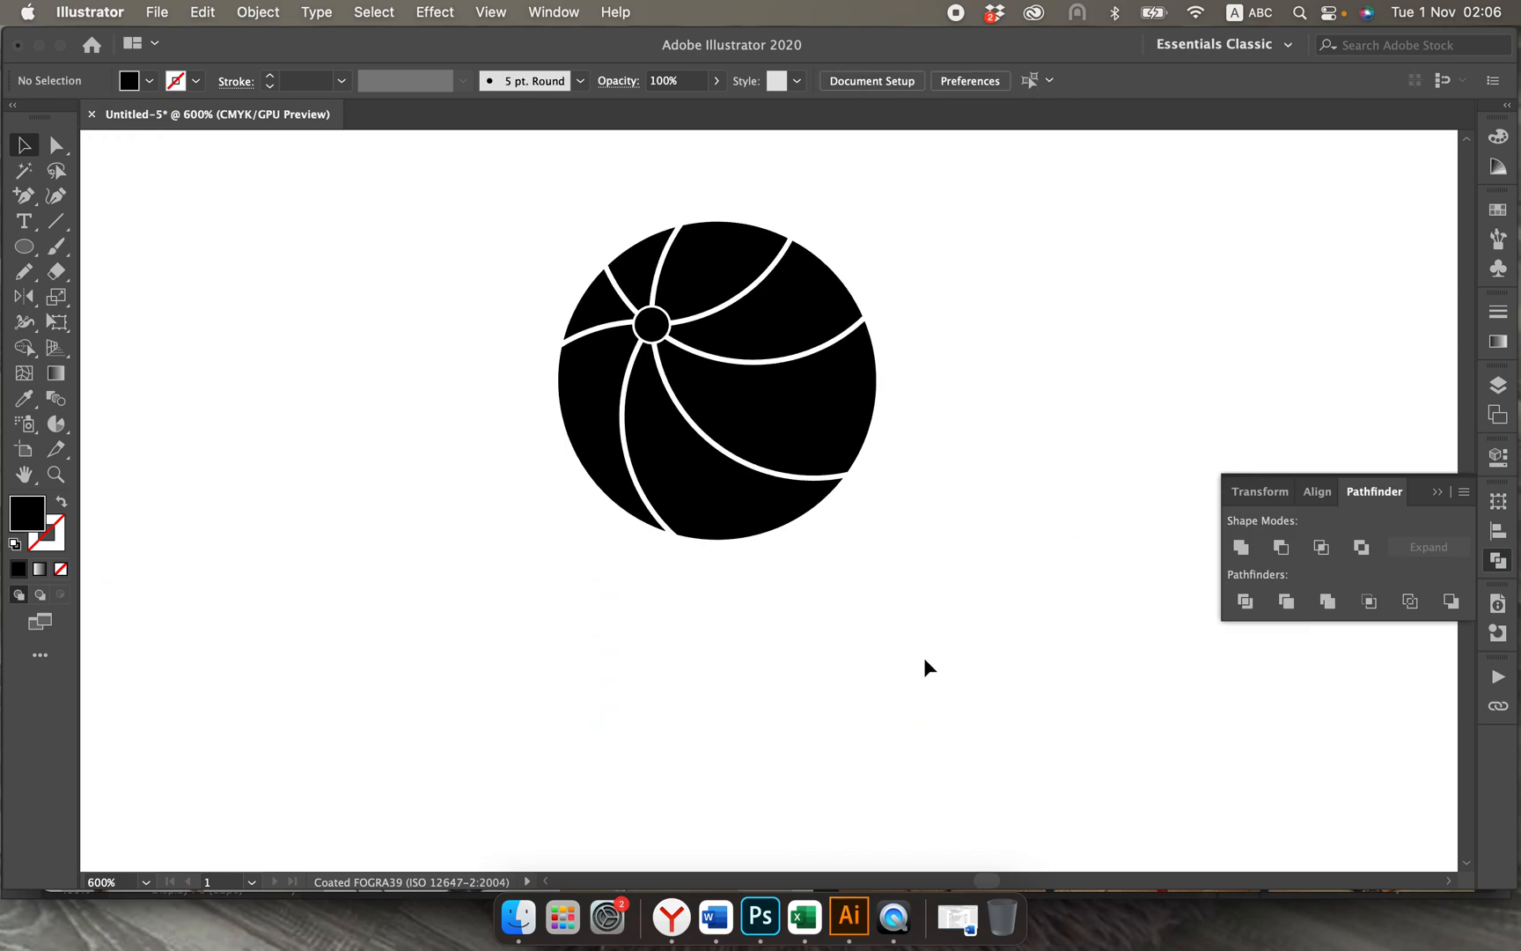
pyautogui.moveTo(520, 210); pyautogui.dragTo(1002, 570)
pyautogui.press('super+minus')
pyautogui.press('super+minus')
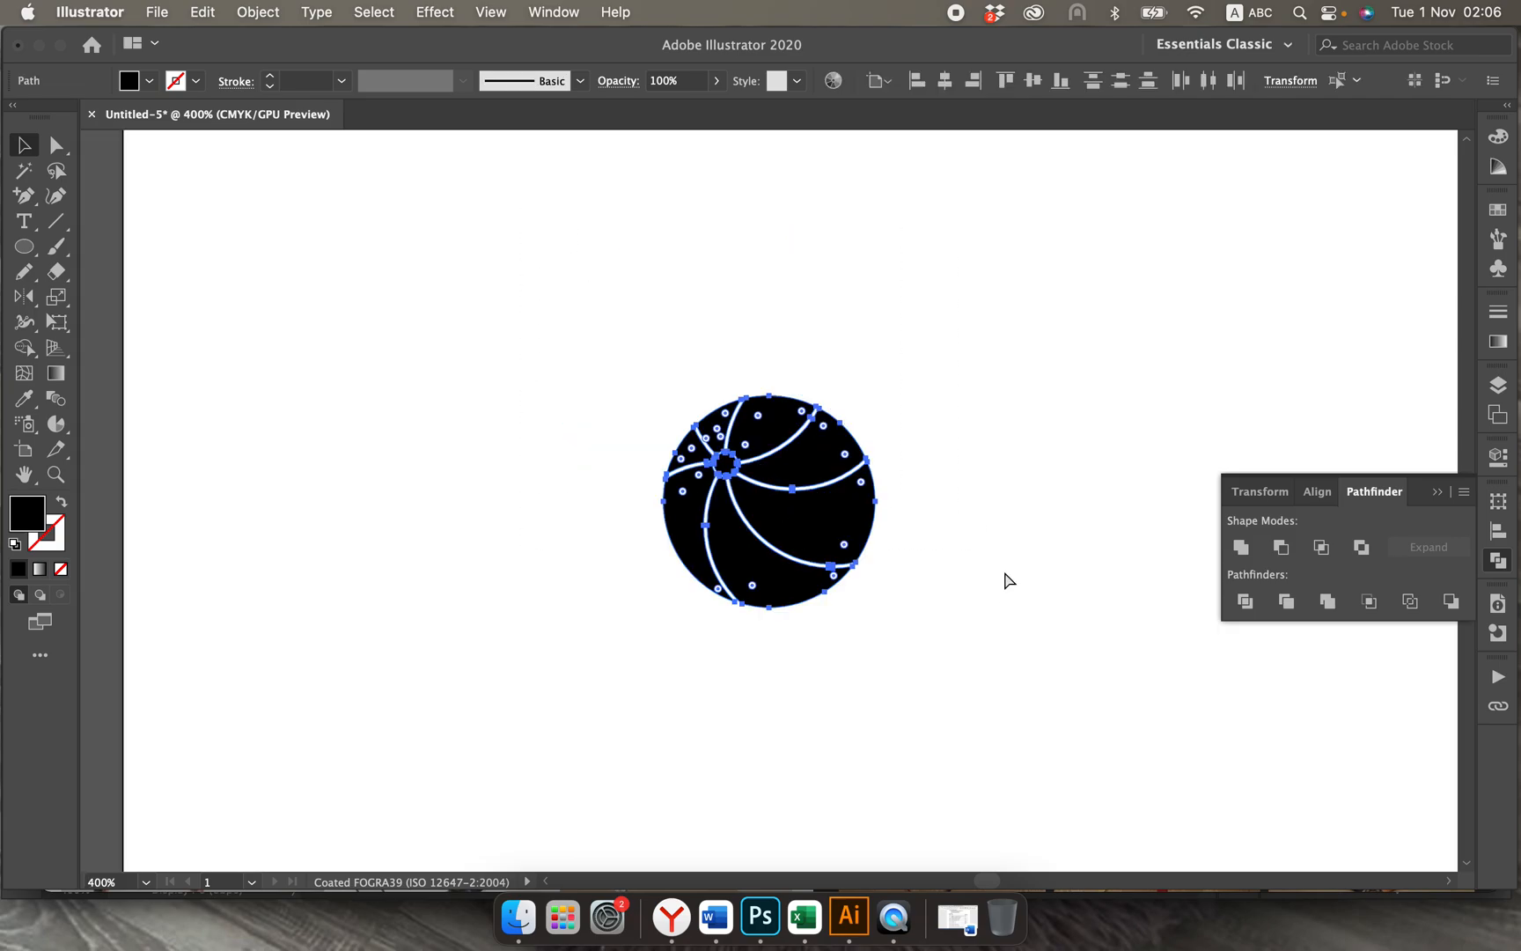
pyautogui.hscroll(4, 1003, 570)
pyautogui.scroll(-3, 1002, 570)
pyautogui.hscroll(-4, 1003, 570)
pyautogui.scroll(3, 1003, 571)
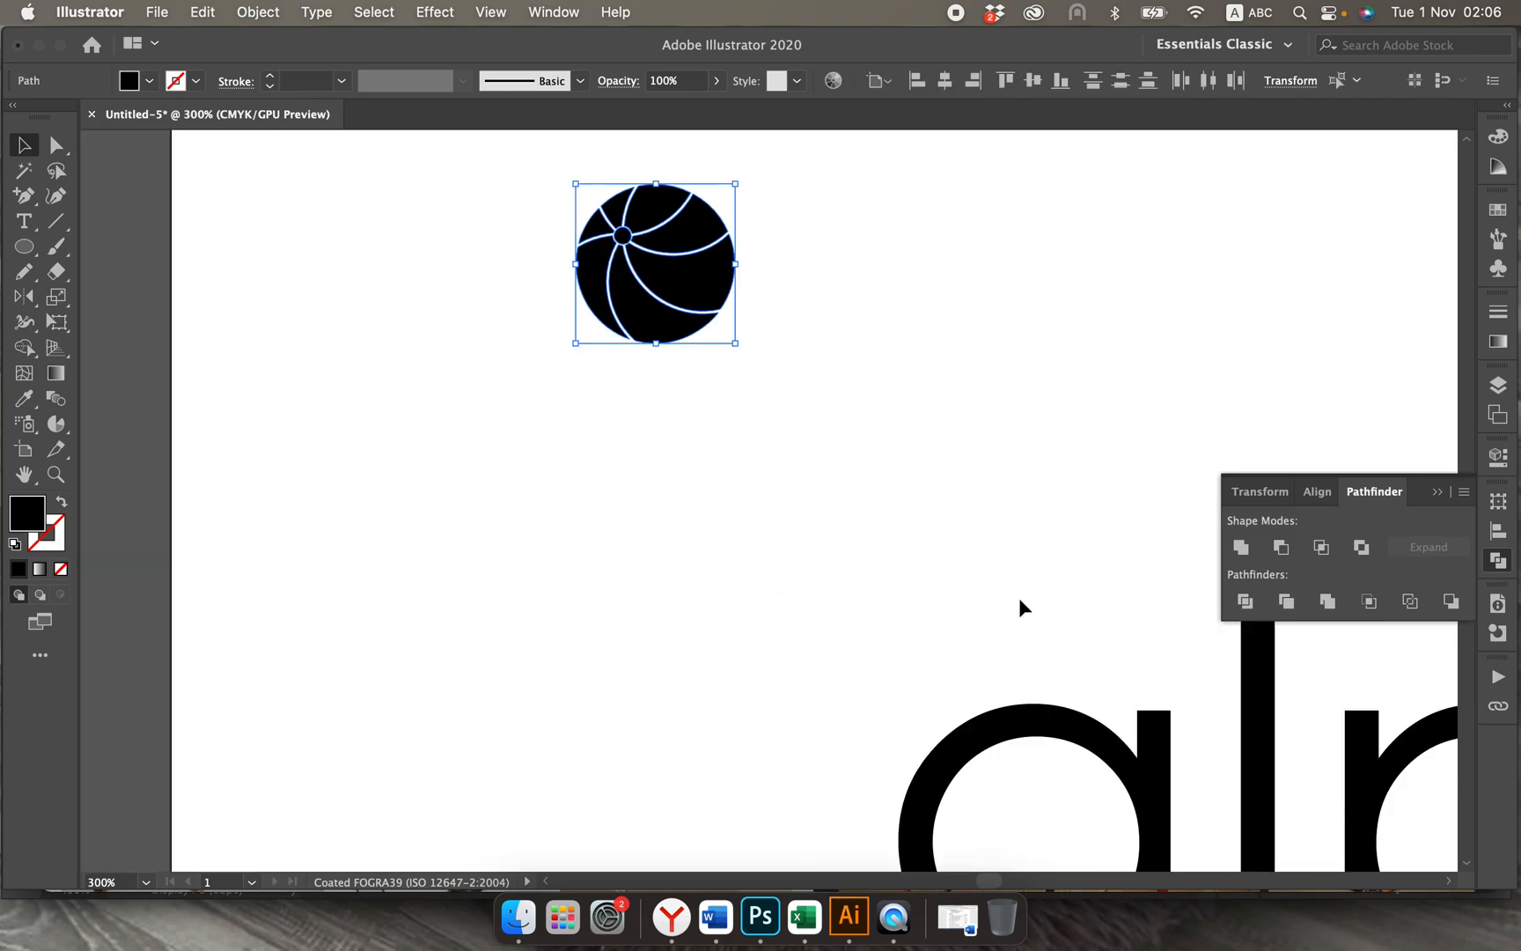
pyautogui.hscroll(1, 1018, 598)
pyautogui.hscroll(2, 716, 308)
pyautogui.scroll(-1, 715, 308)
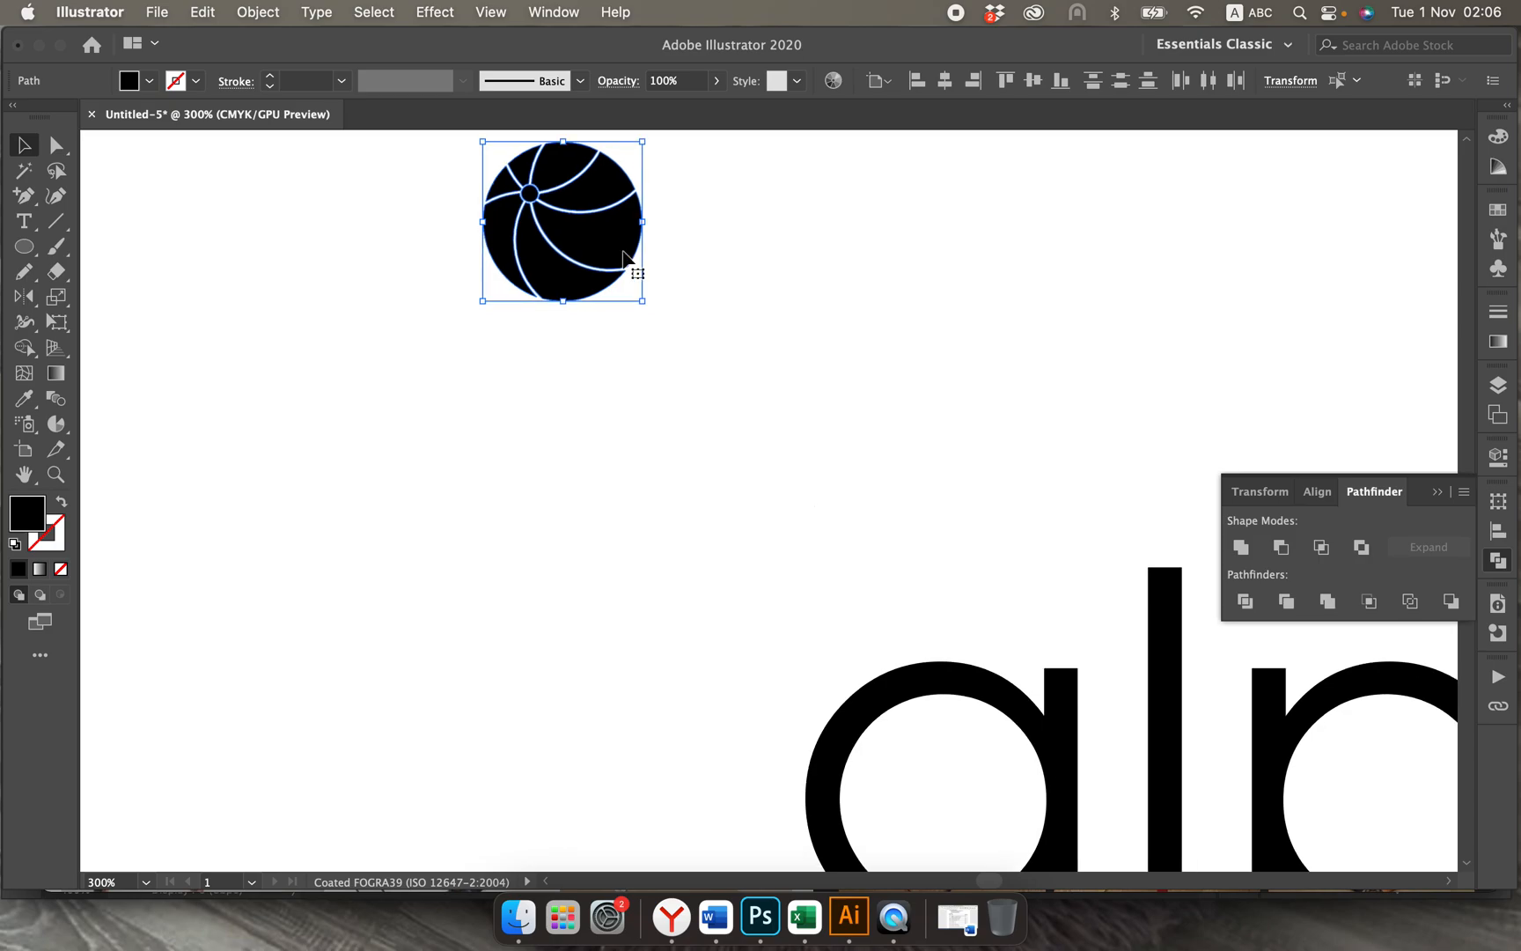
pyautogui.moveTo(616, 255); pyautogui.dragTo(994, 821)
pyautogui.click(539, 713)
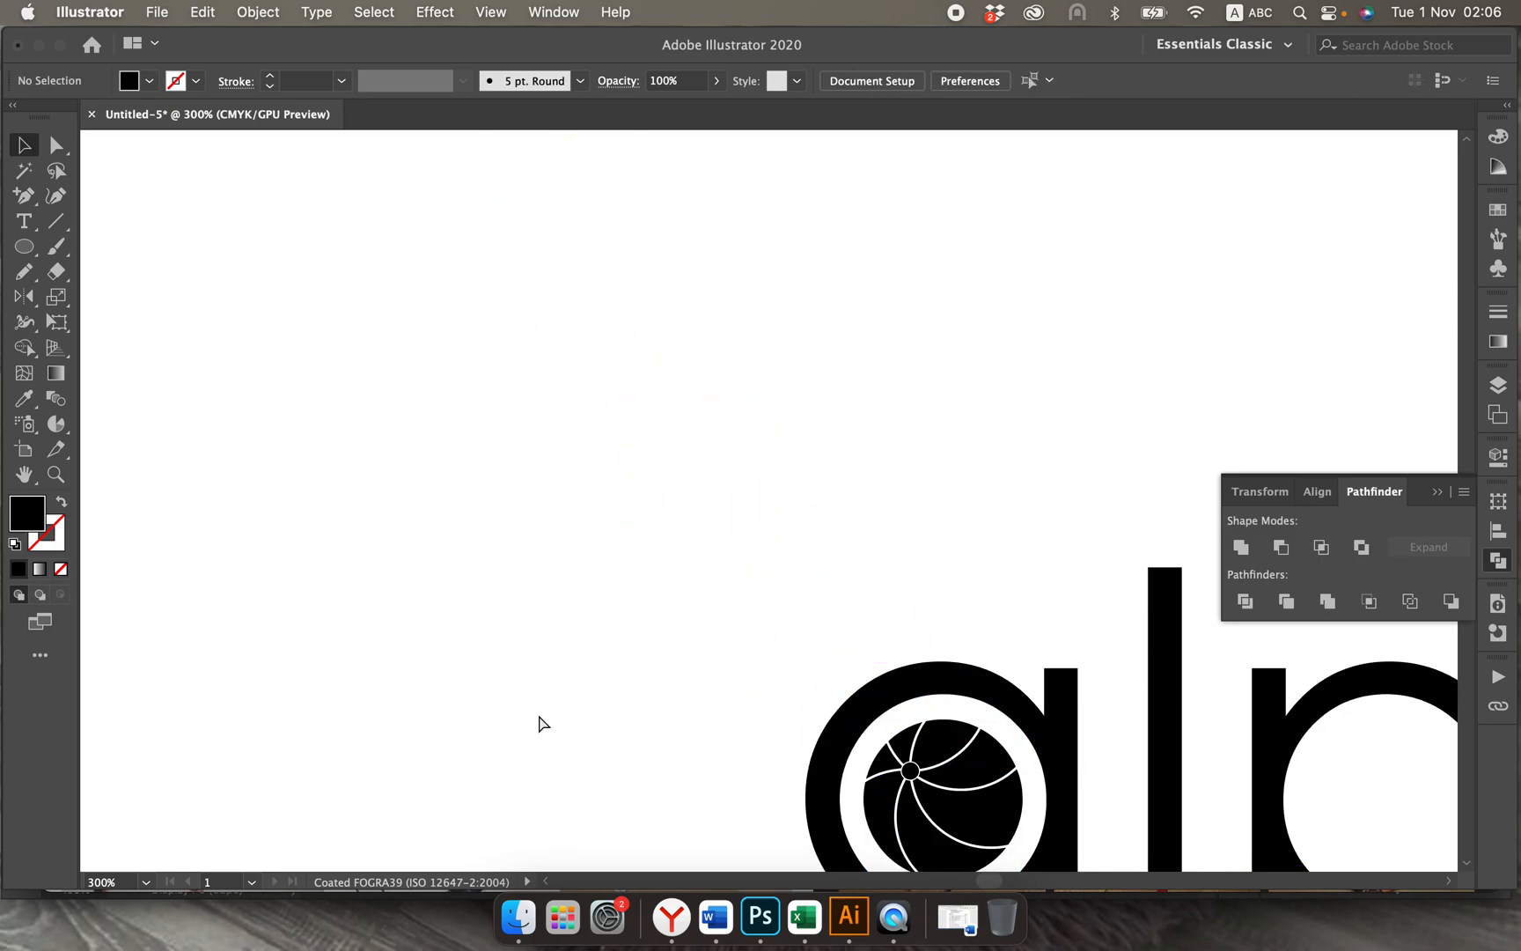
# Step: Examine the complete logo on the artboard with the ball set in the letter a
pyautogui.press('super+minus')
pyautogui.press('super+minus')
pyautogui.press('super+minus')
pyautogui.press('super+minus')
pyautogui.hscroll(4, 539, 713)
pyautogui.scroll(-1, 538, 713)
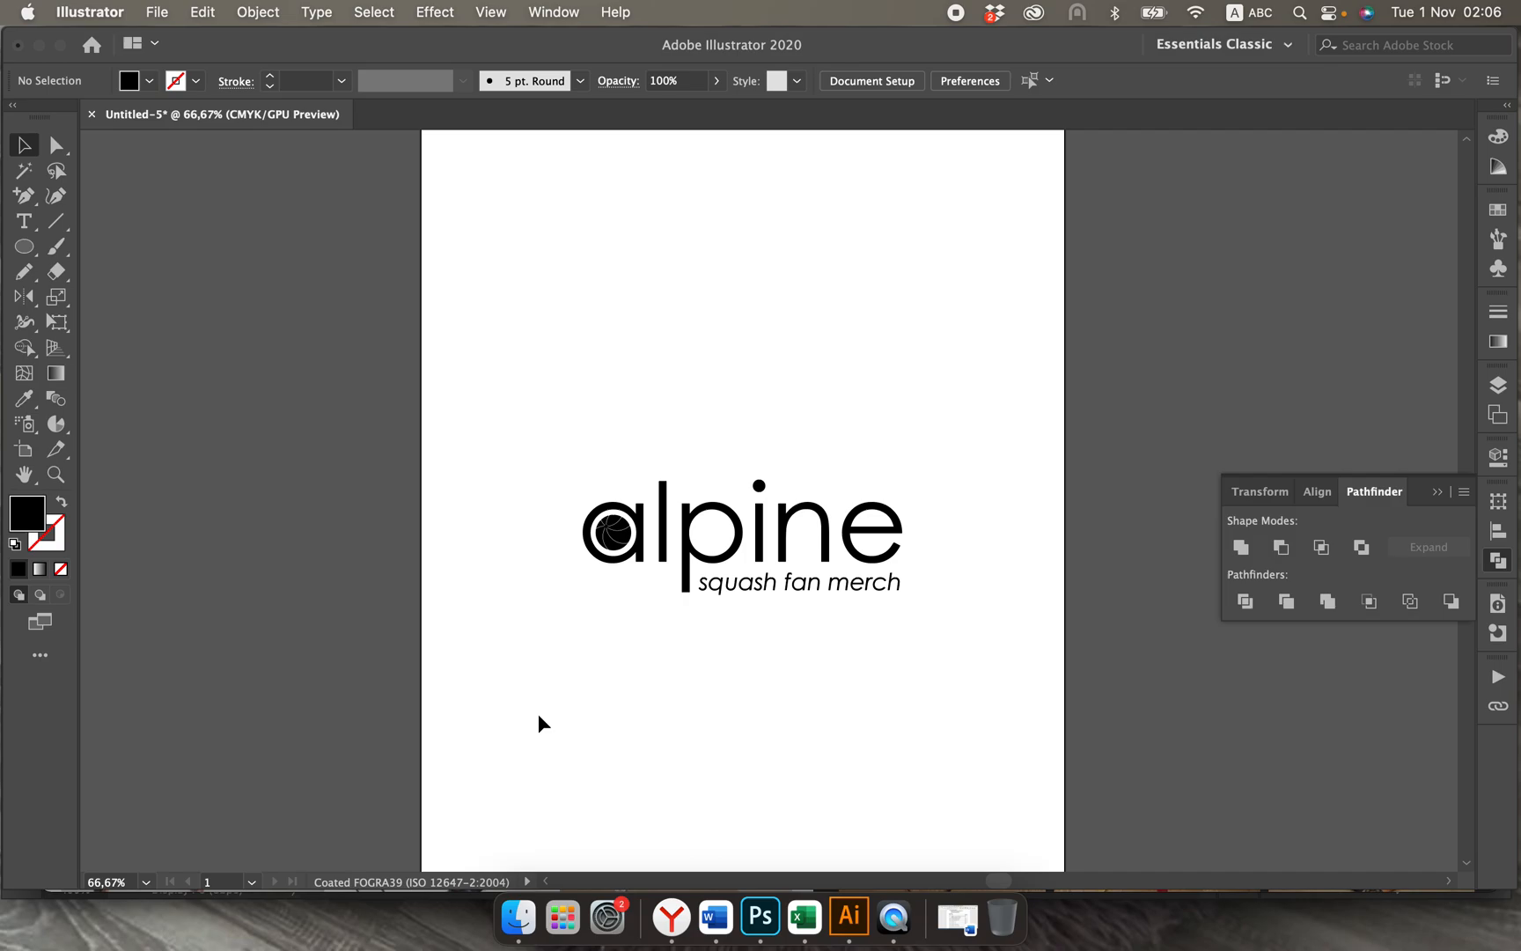
# Step: Select the complete logo and move it straight up into the upper part of the artboard
pyautogui.moveTo(548, 458); pyautogui.dragTo(903, 614)
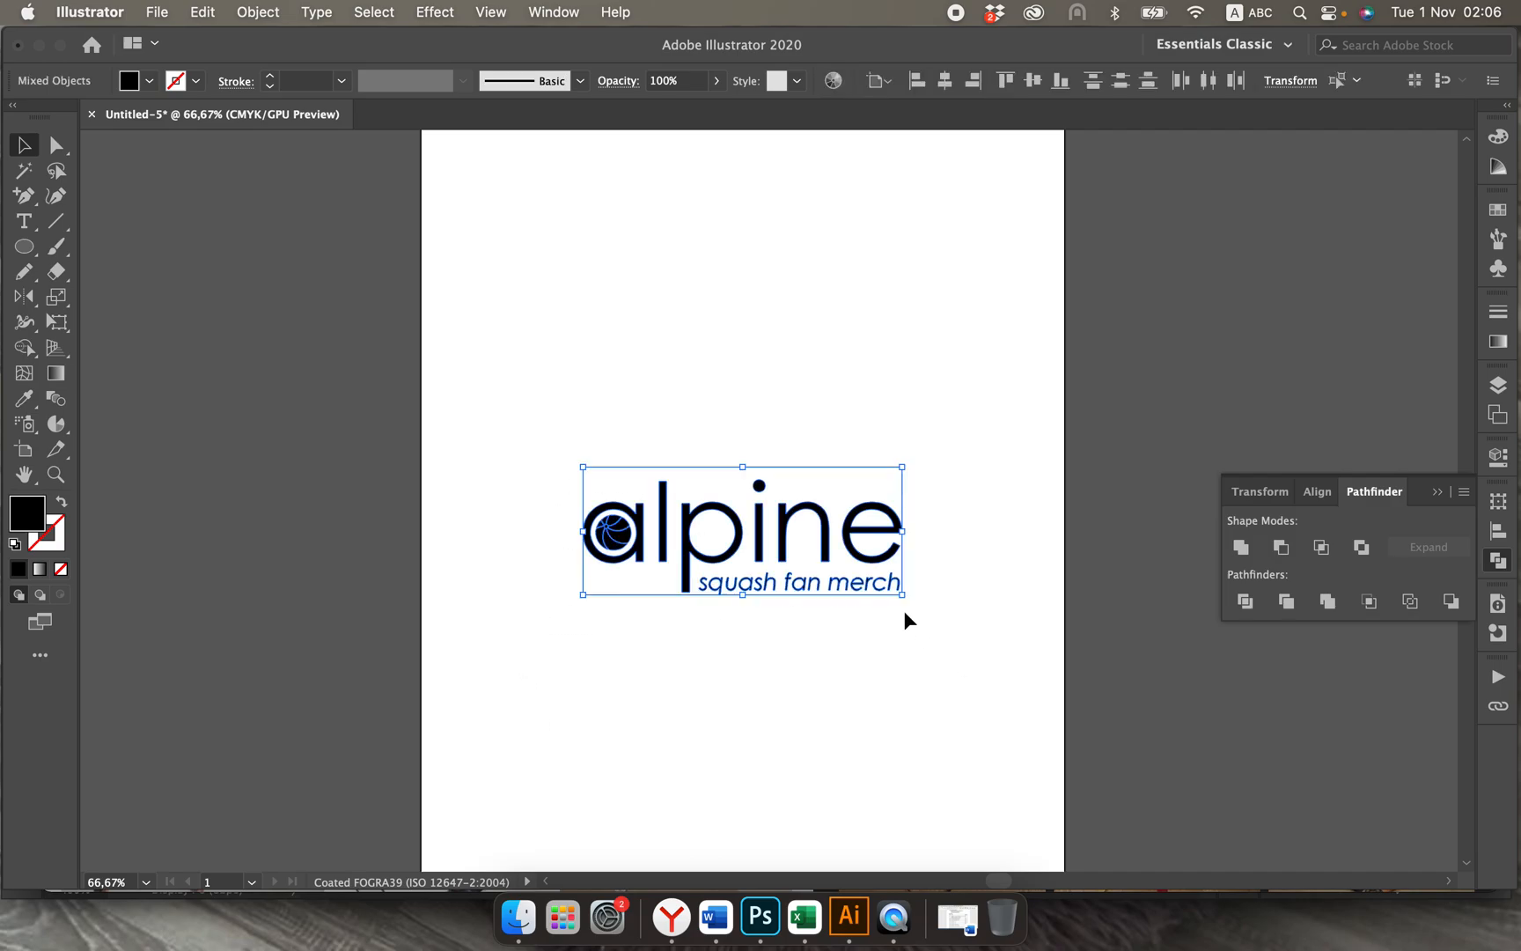
pyautogui.moveTo(831, 550); pyautogui.dragTo(831, 333)
pyautogui.click(860, 488)
pyautogui.press('super+1')
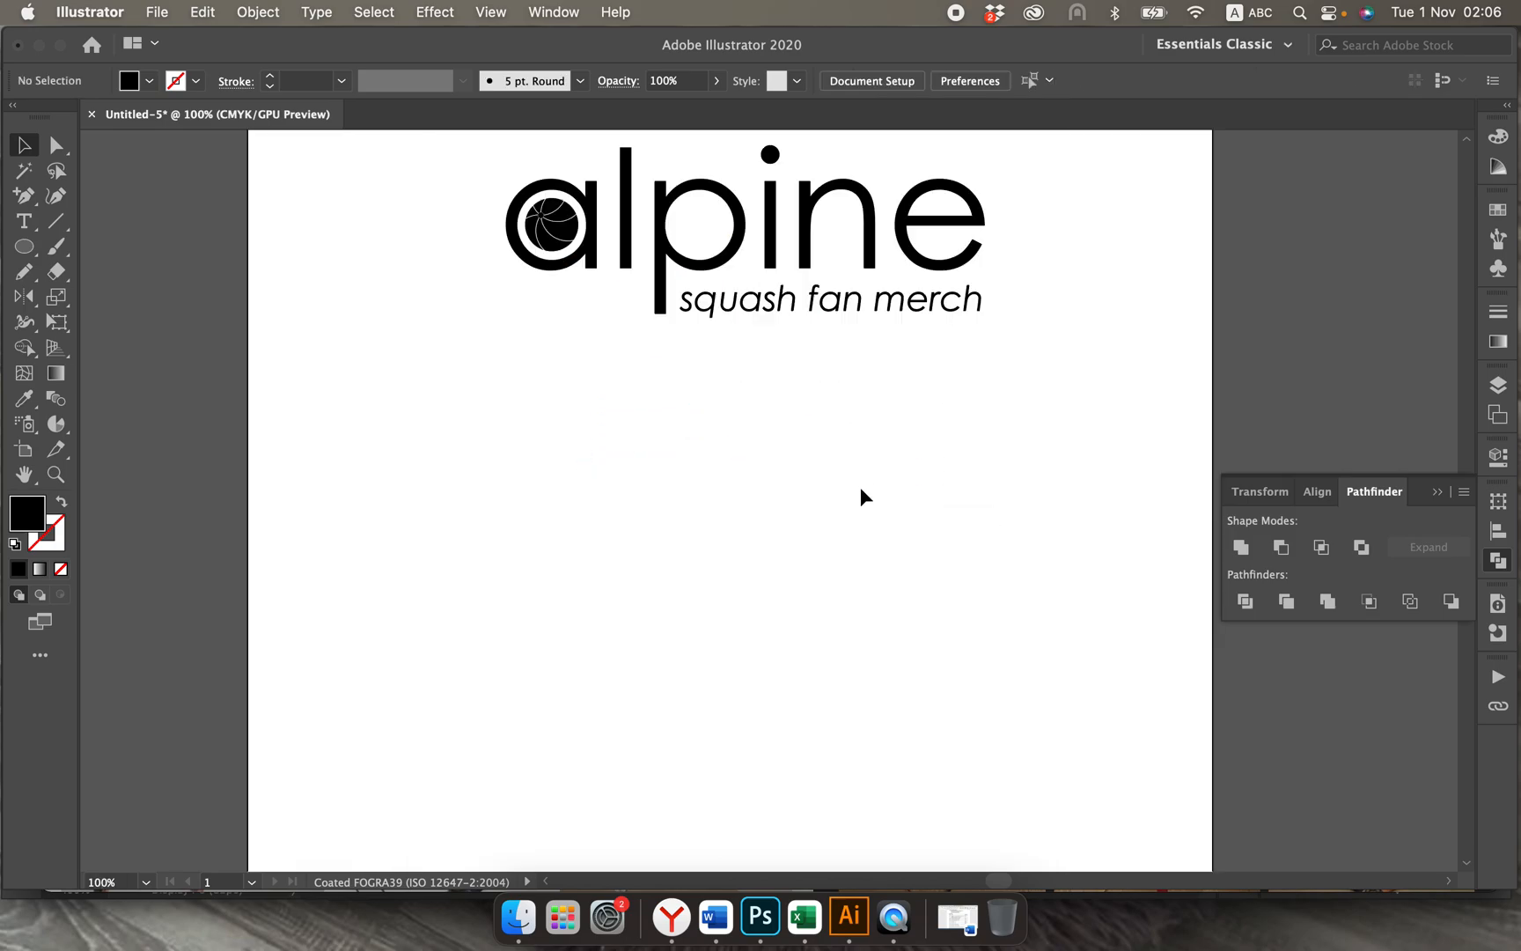
pyautogui.scroll(3, 861, 497)
pyautogui.scroll(-3, 860, 490)
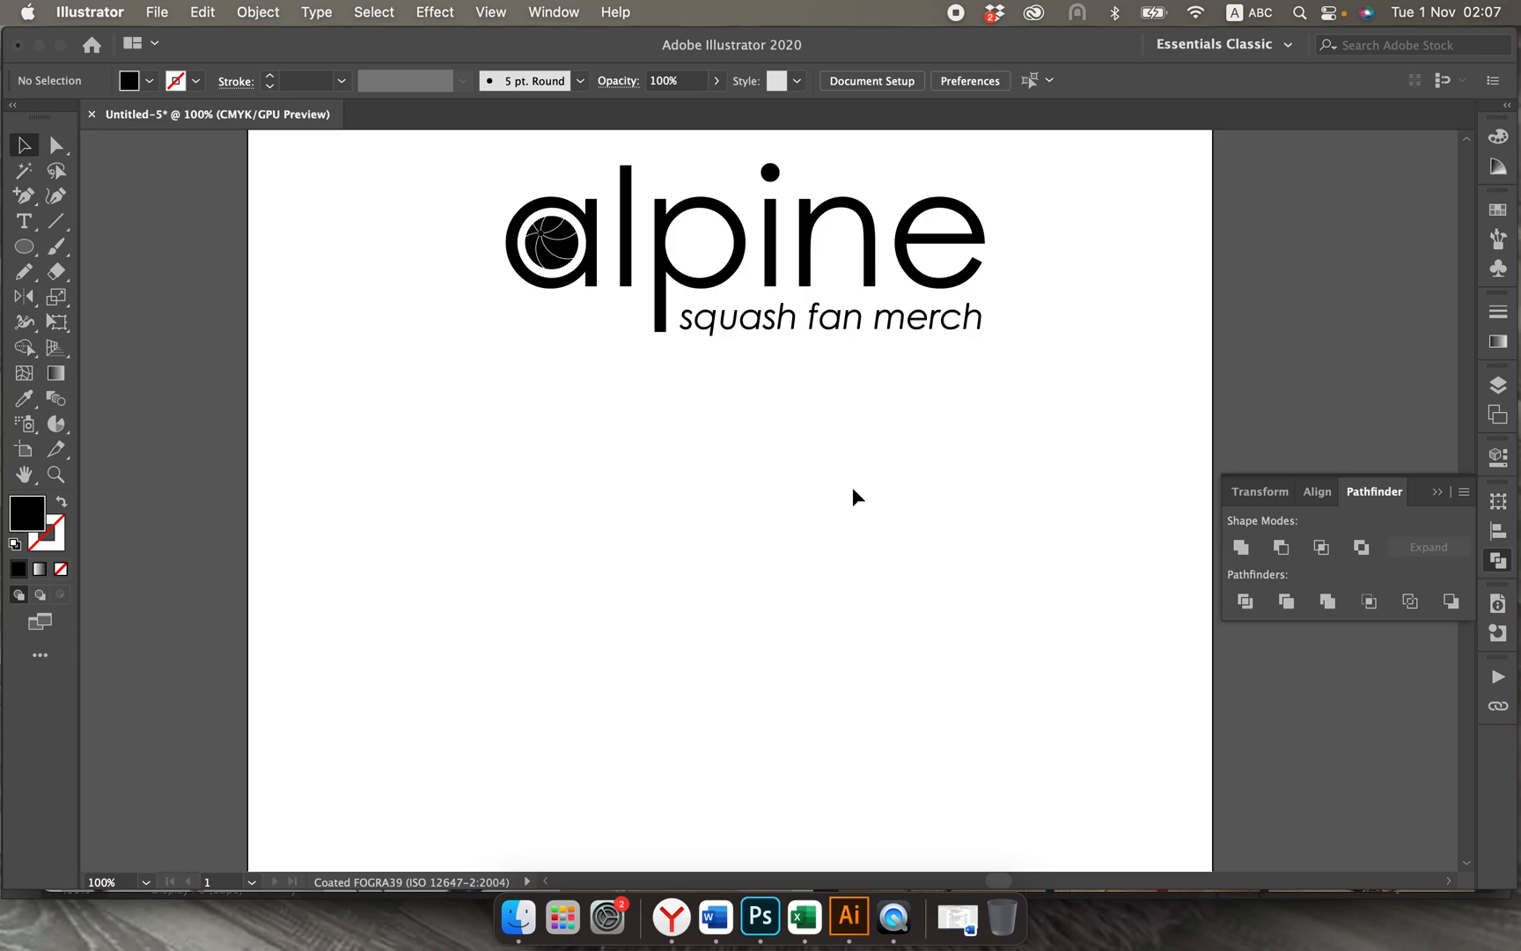
pyautogui.scroll(3, 852, 491)
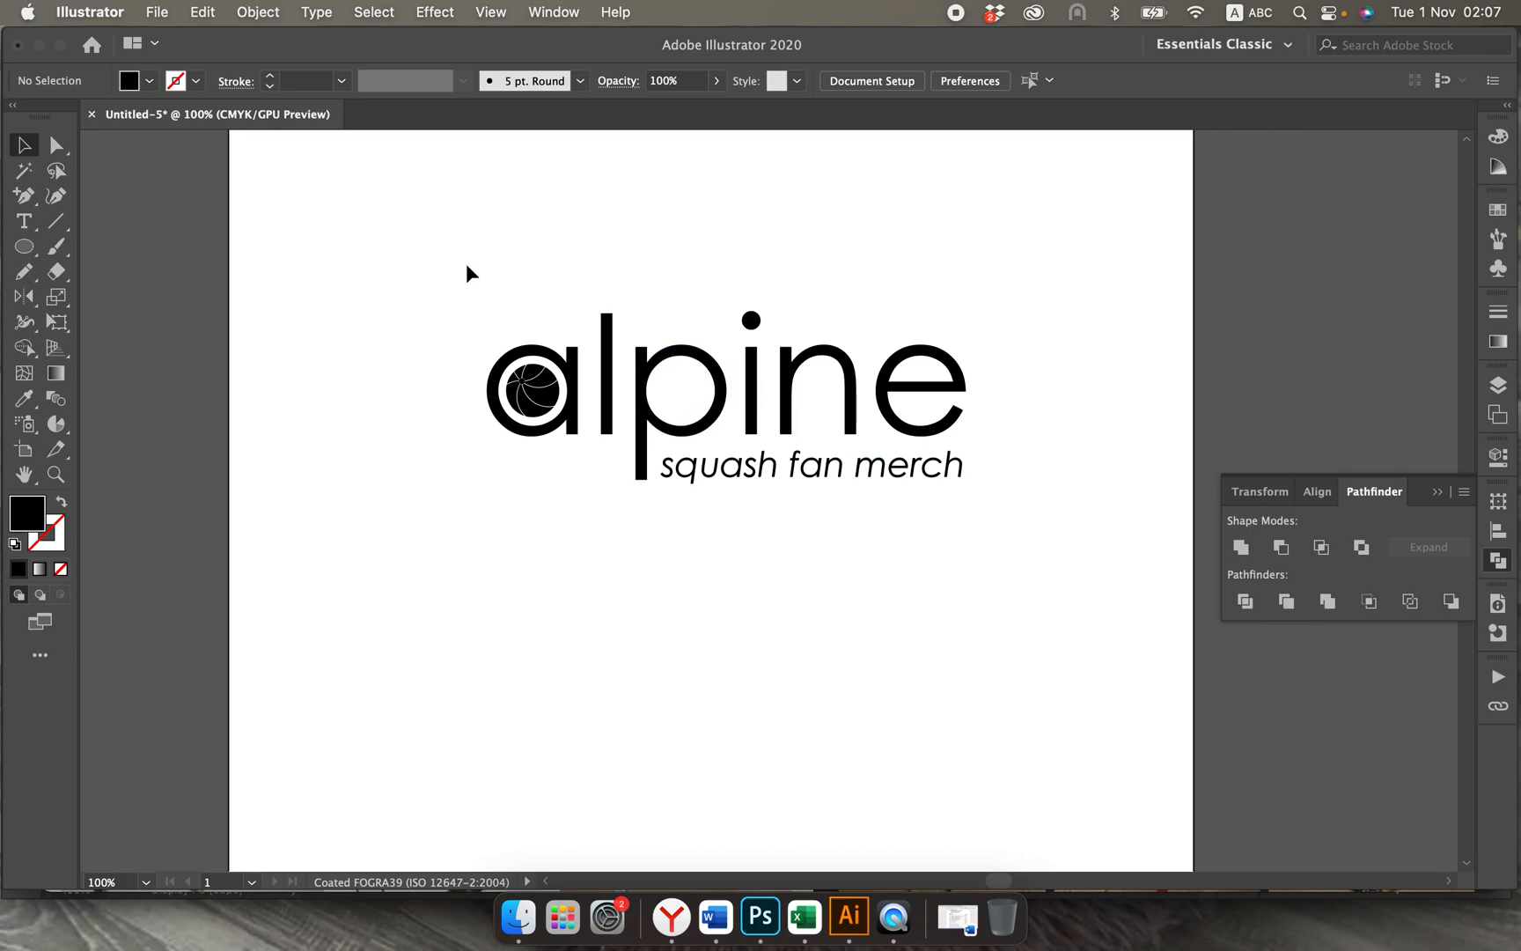
# Step: Shift the whole logo slightly higher and place a duplicate of it directly below
pyautogui.moveTo(434, 259); pyautogui.dragTo(1005, 543)
pyautogui.scroll(2, 1006, 544)
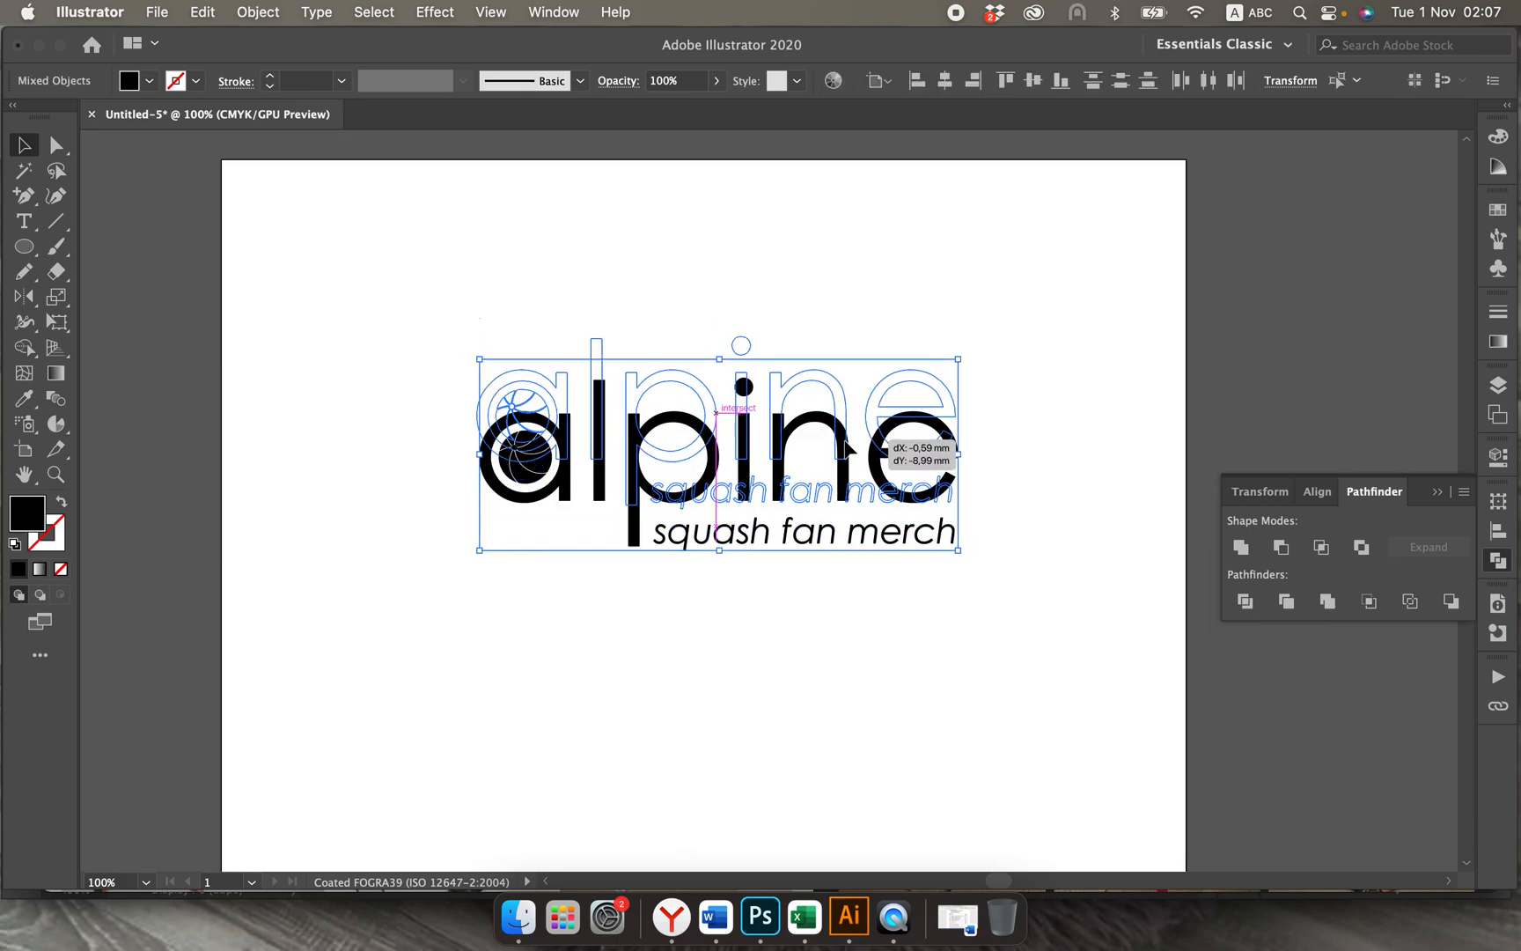
pyautogui.scroll(-4, 845, 449)
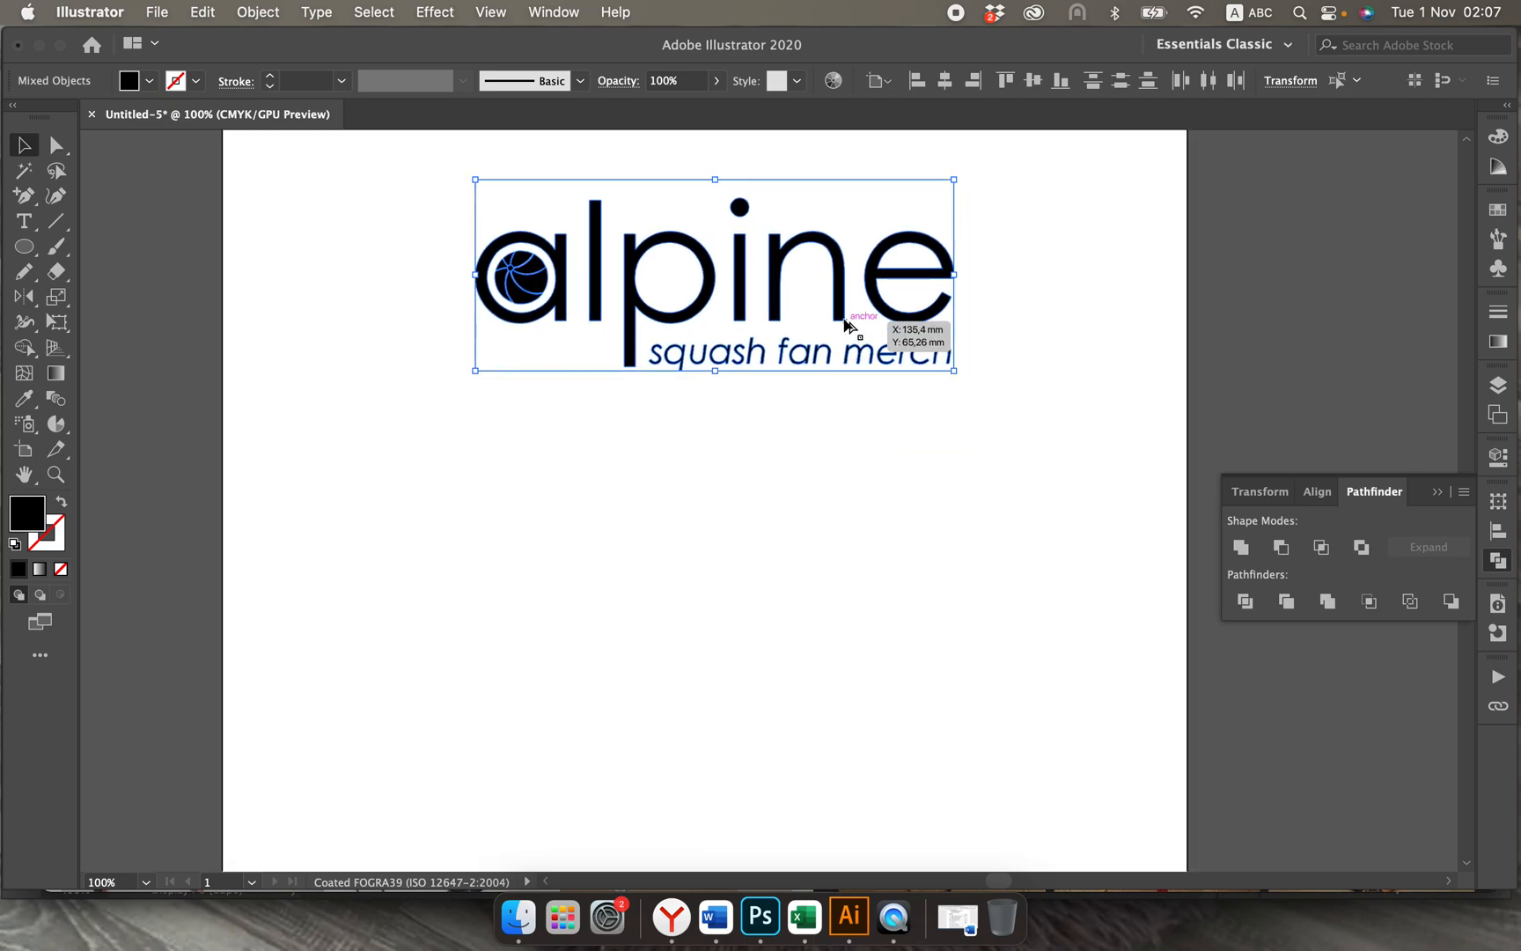
pyautogui.moveTo(841, 318); pyautogui.dragTo(840, 573)
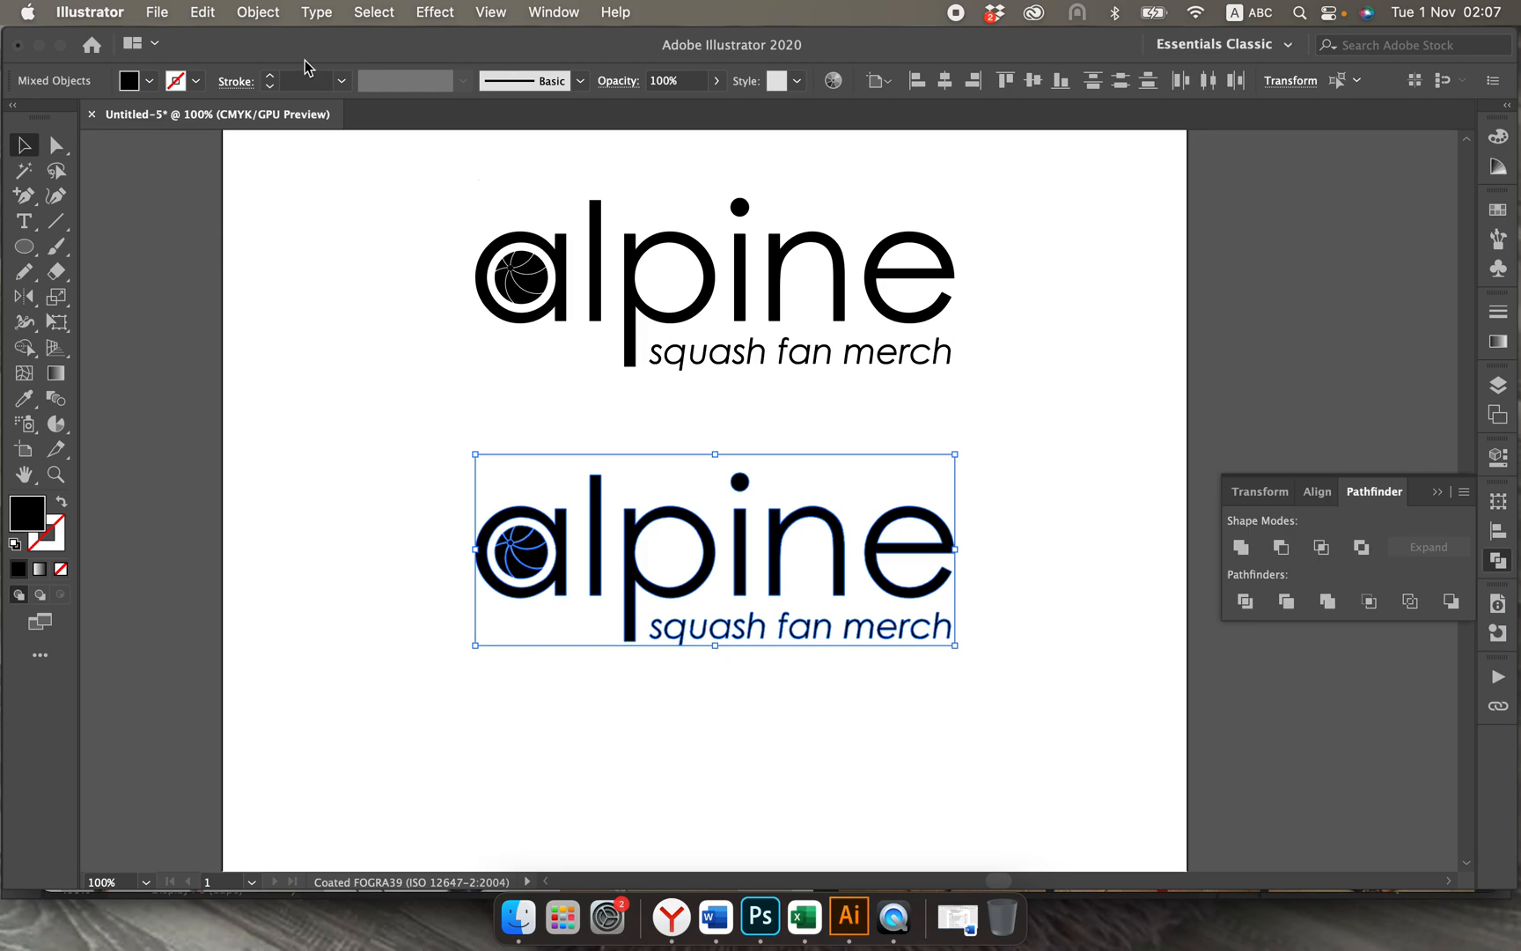
# Step: Fill the lower logo copy with white
pyautogui.click(150, 83)
pyautogui.click(50, 117)
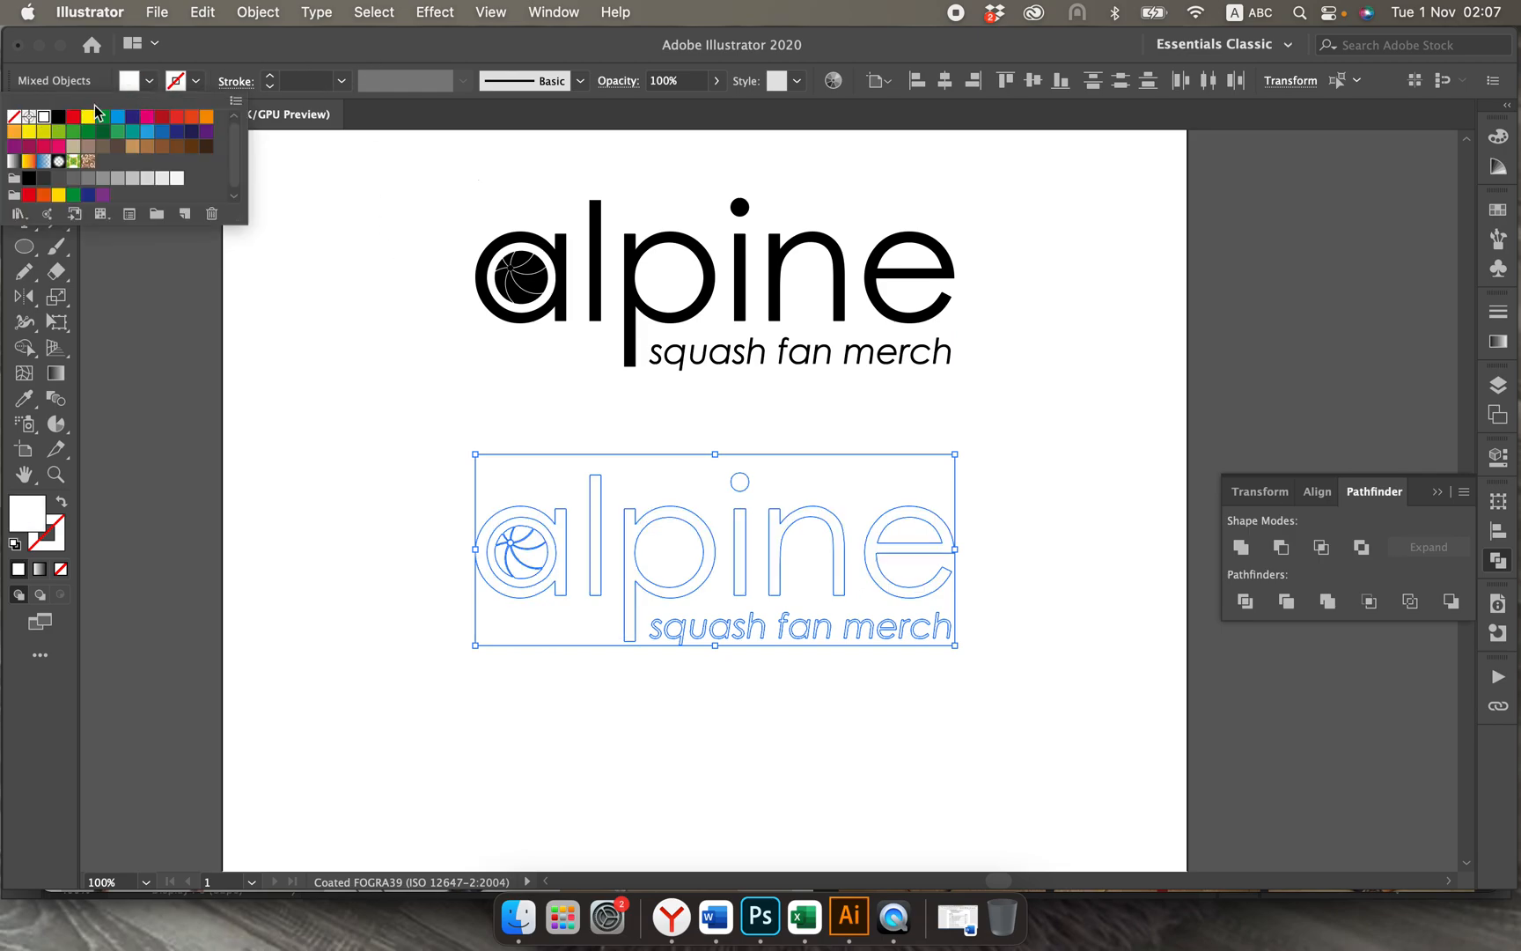
pyautogui.click(152, 86)
pyautogui.click(258, 333)
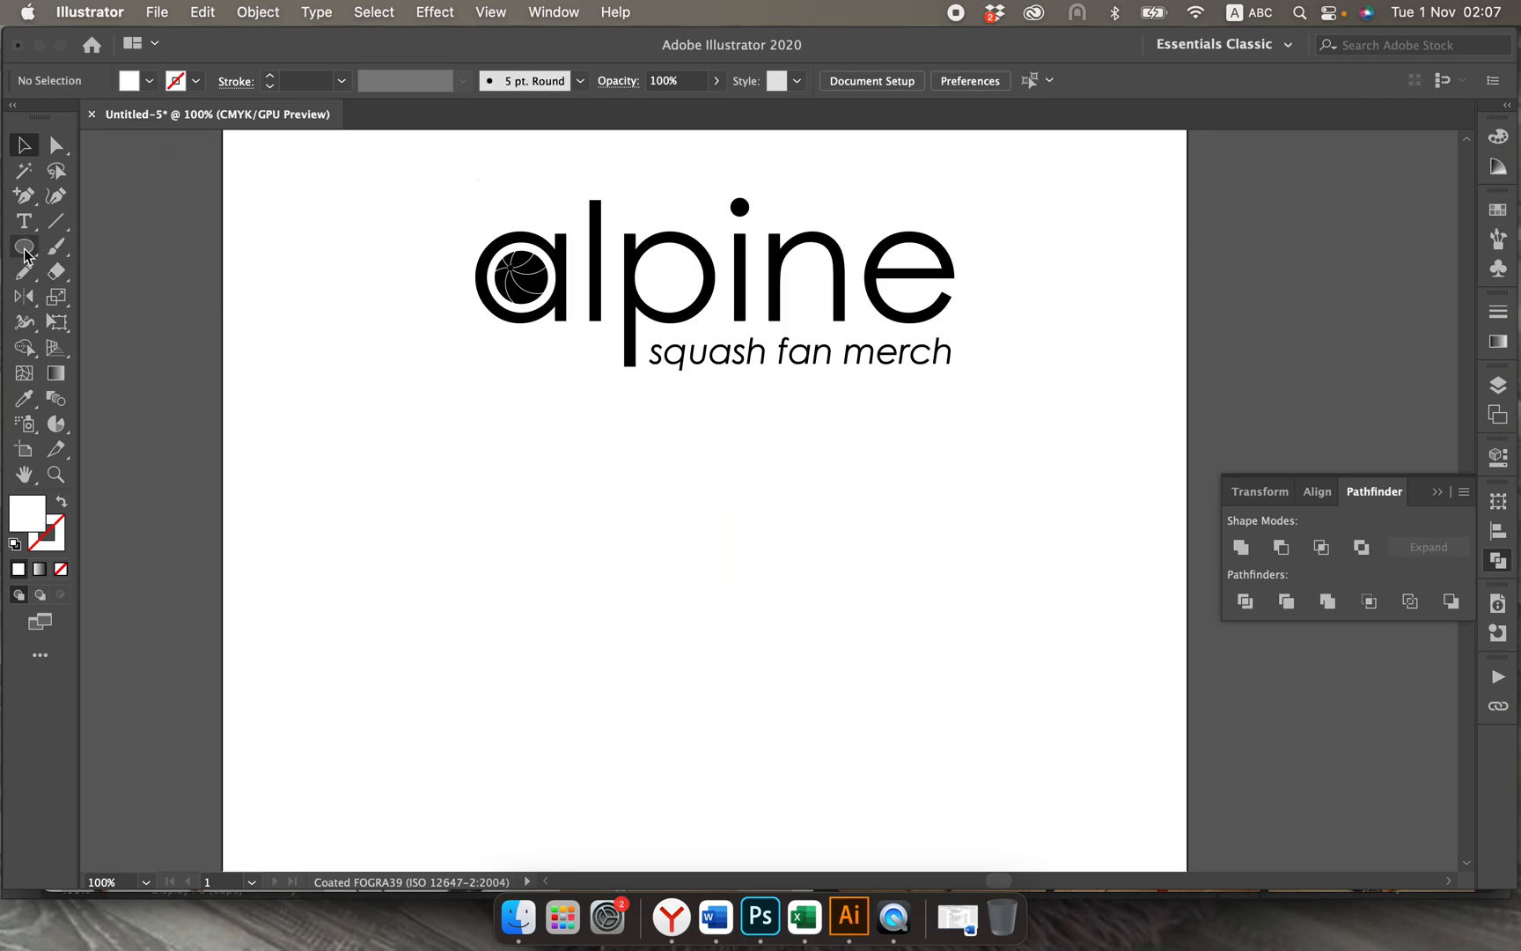
# Step: Draw a wide horizontal ellipse over the white logo copy and fill it black
pyautogui.click(25, 248)
pyautogui.click(19, 251)
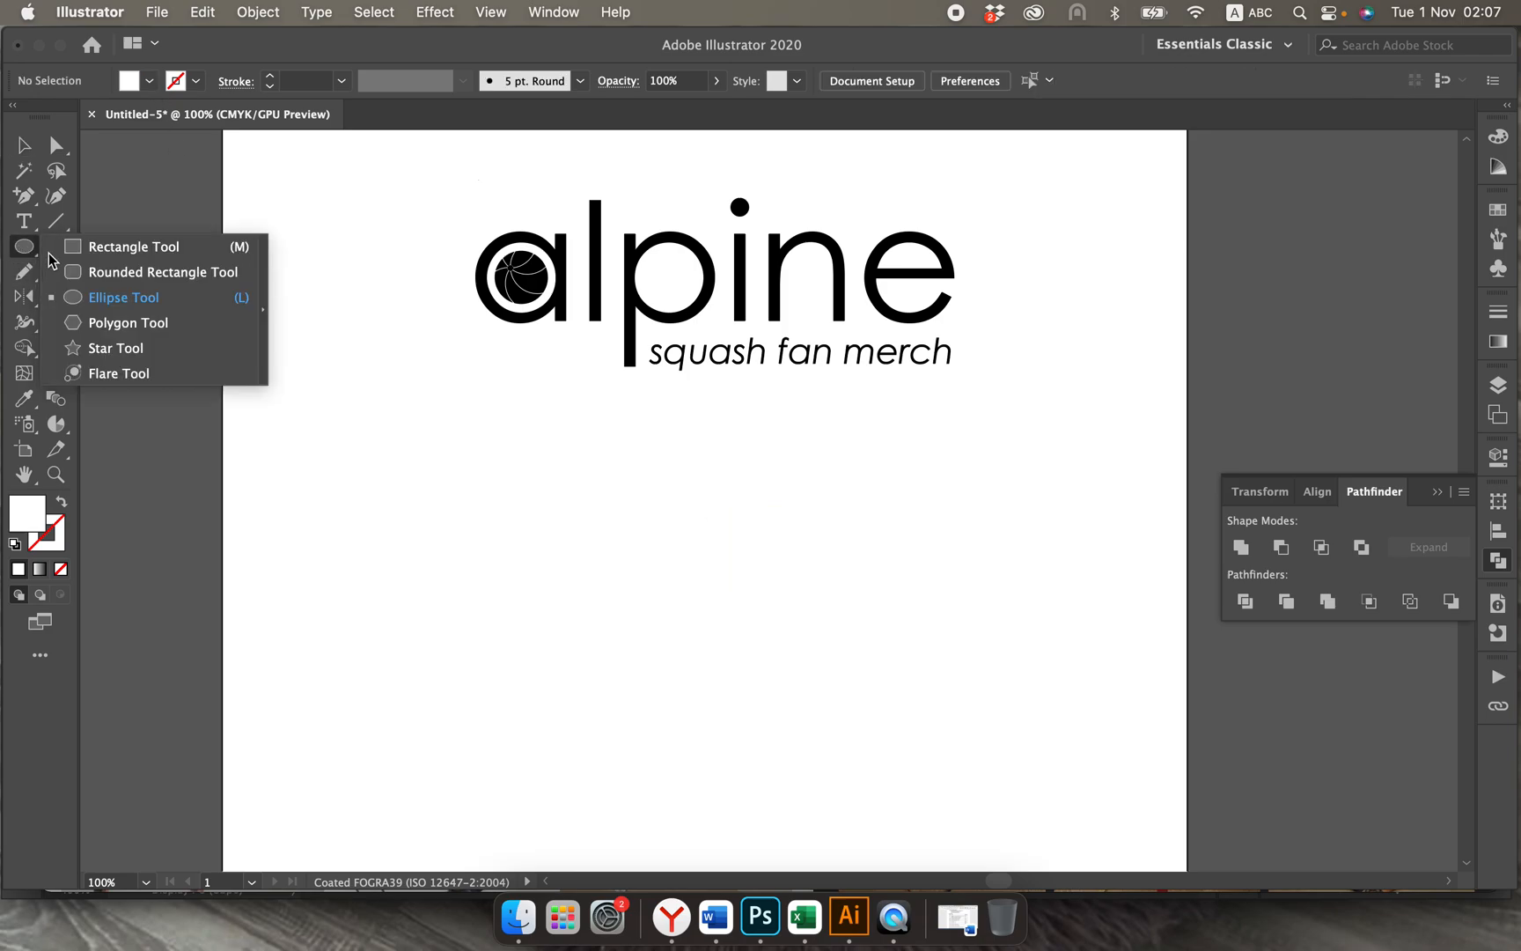
pyautogui.click(81, 298)
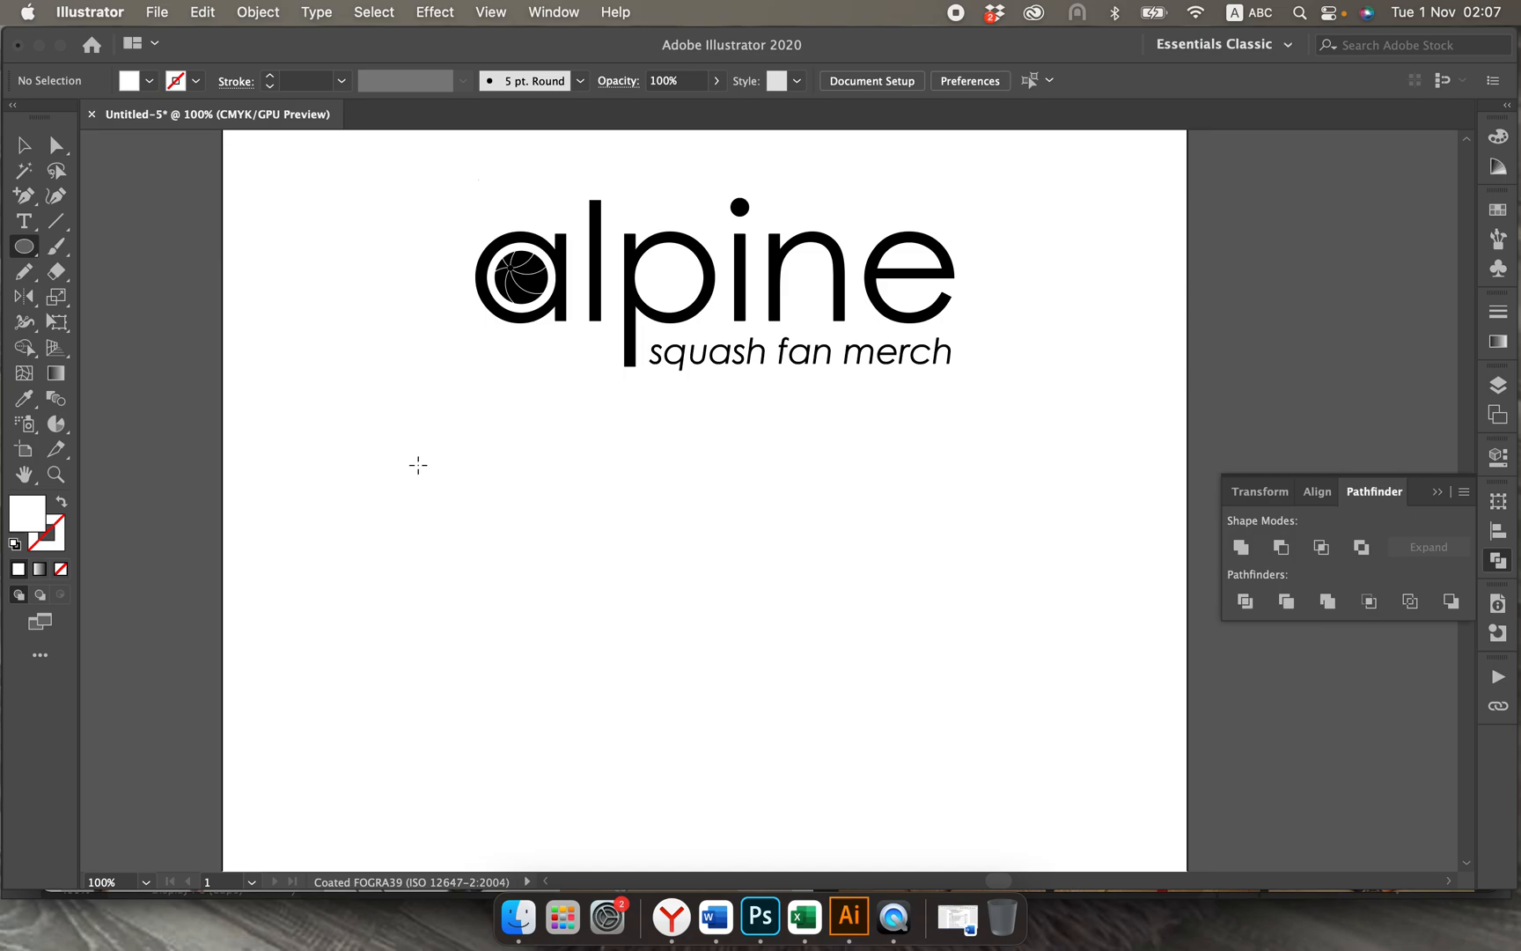
pyautogui.moveTo(418, 465); pyautogui.dragTo(1024, 746)
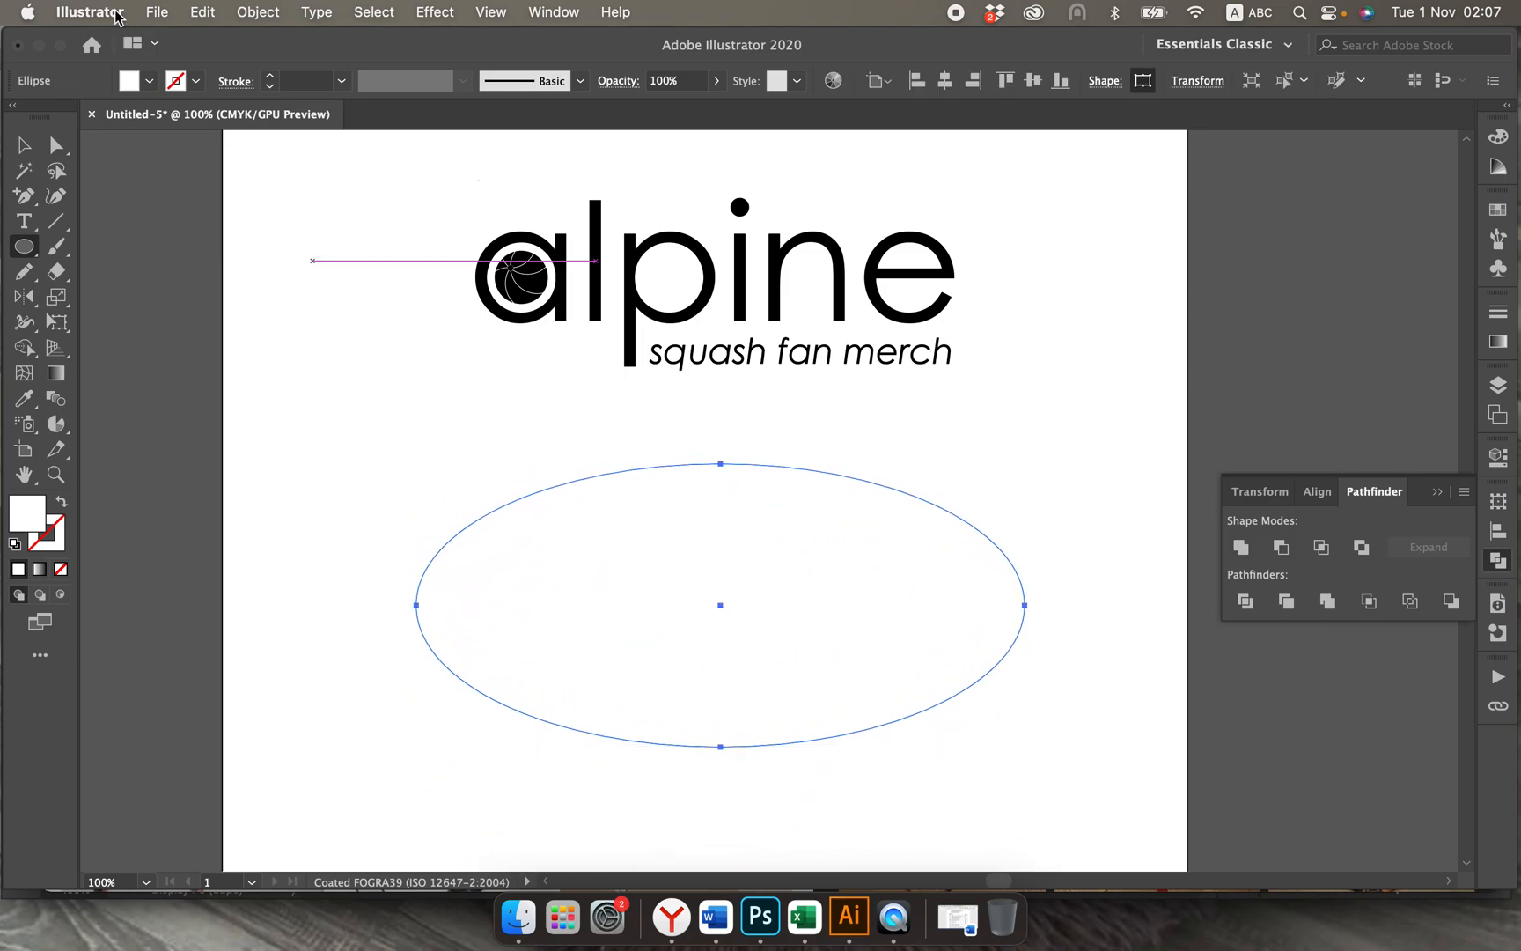
pyautogui.click(132, 81)
pyautogui.click(60, 119)
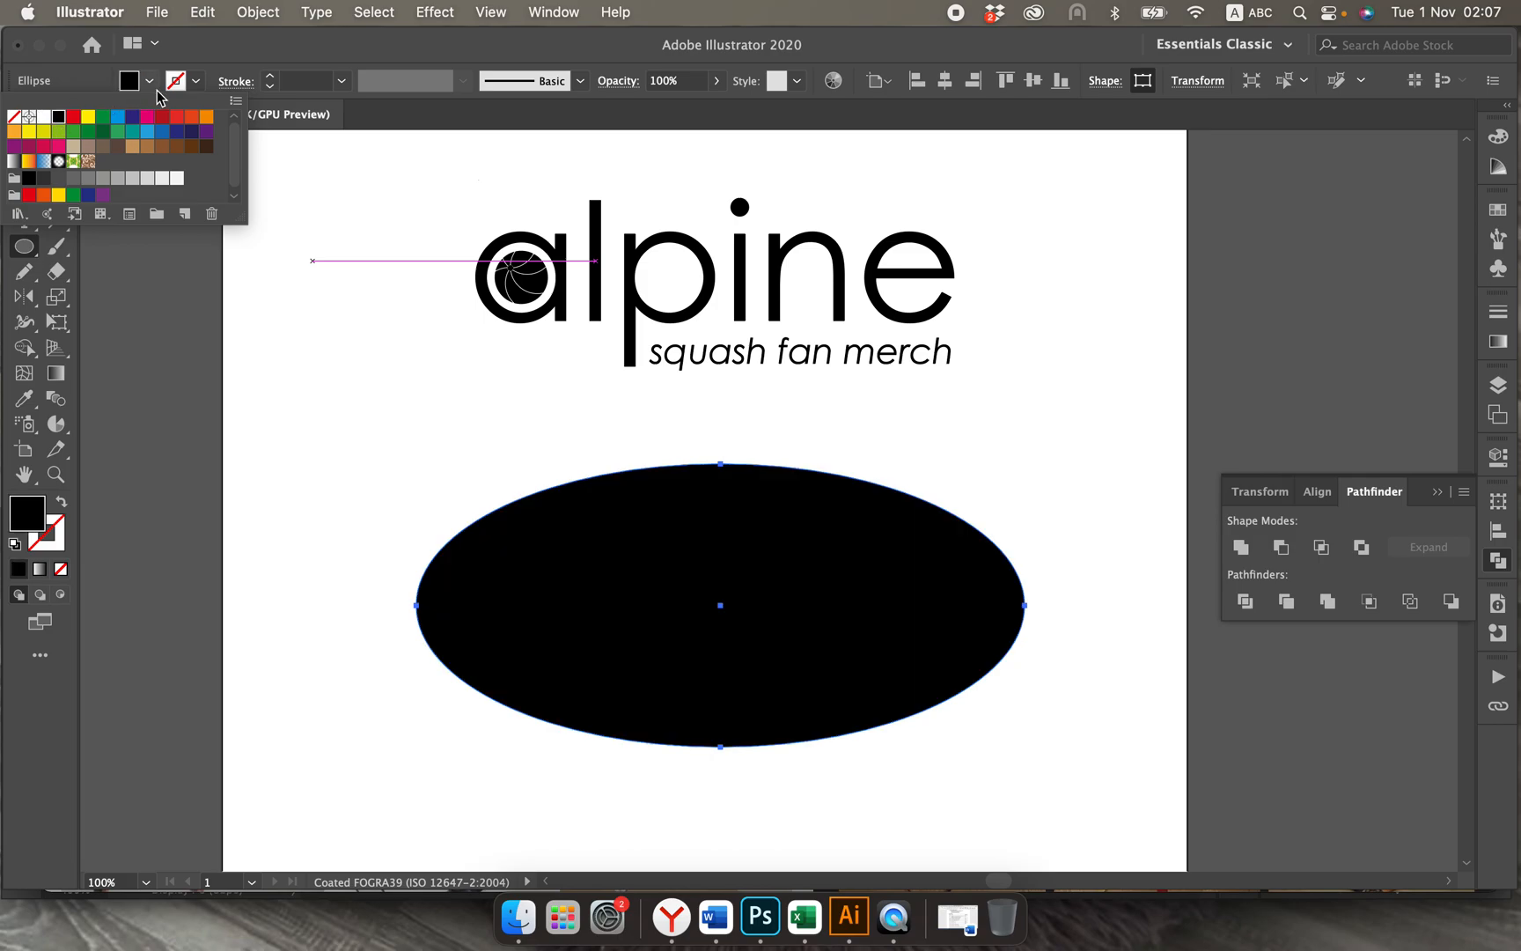
pyautogui.click(150, 81)
# Step: Send the black ellipse behind the white logo and move it up so it surrounds the wordmark and tagline
pyautogui.click(24, 146)
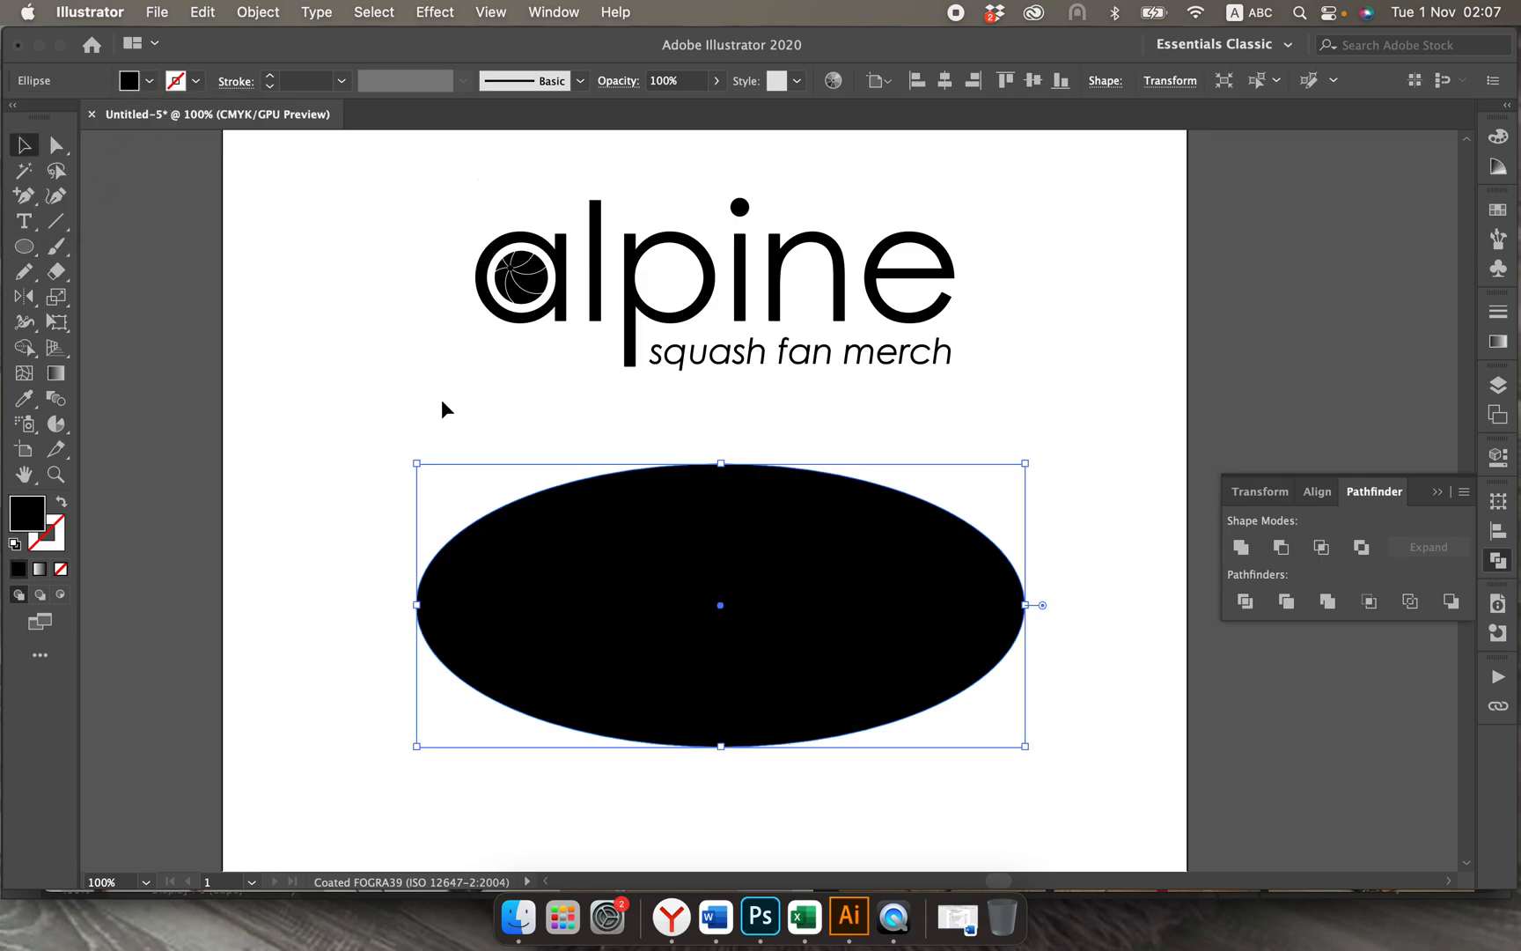
pyautogui.press('shift+super+b')
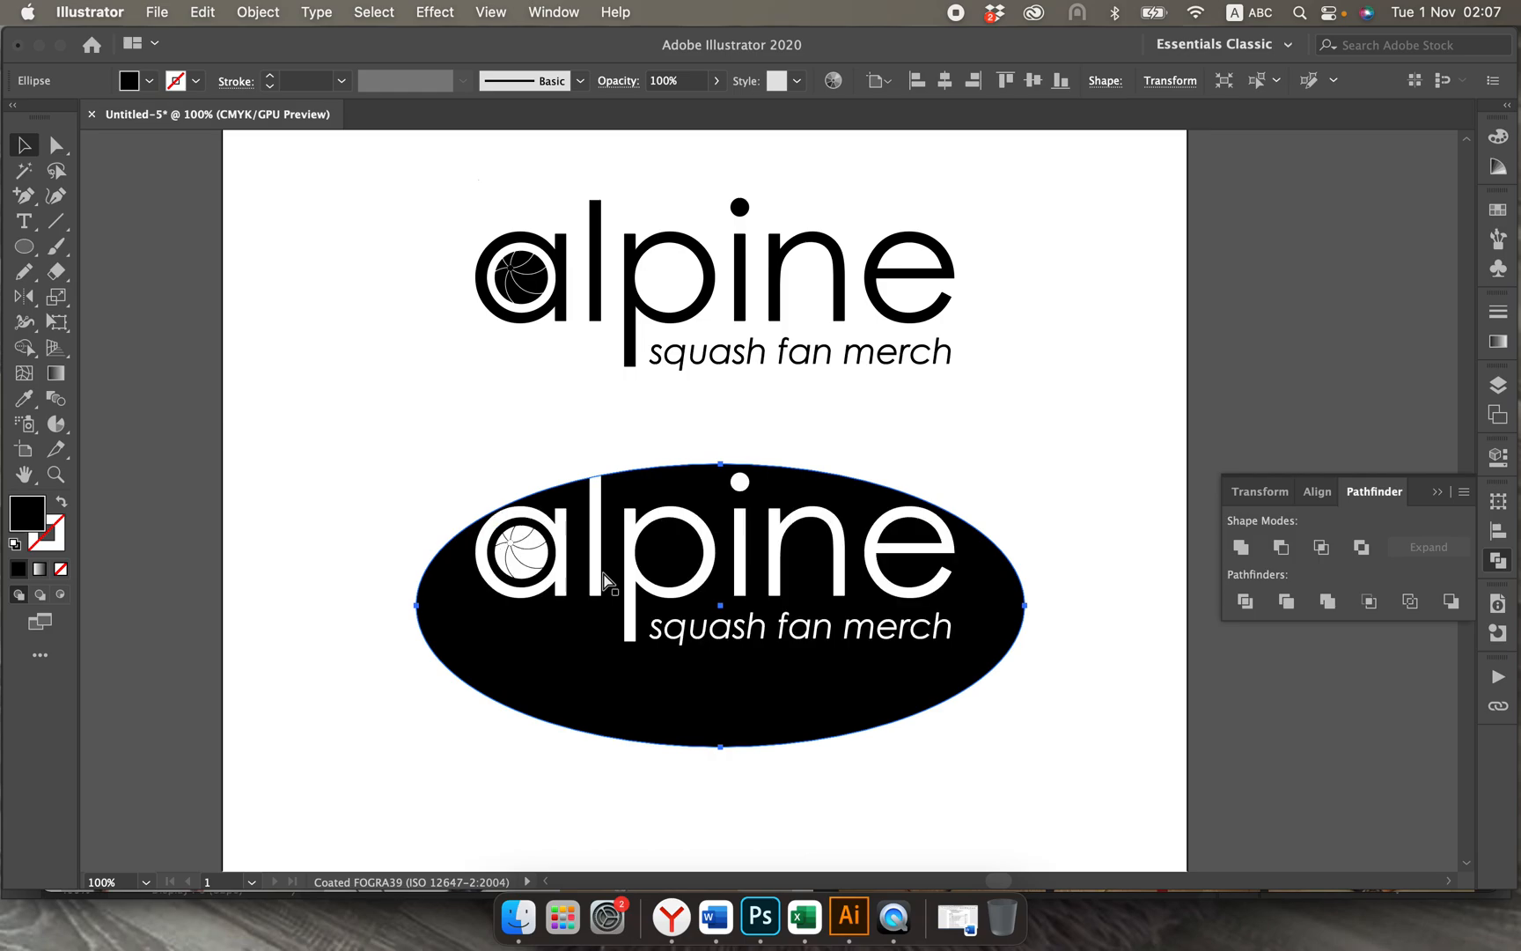
pyautogui.click(358, 511)
pyautogui.moveTo(462, 654)
pyautogui.mouseDown()
pyautogui.moveTo(459, 606)
pyautogui.moveTo(467, 622)
pyautogui.mouseUp()
pyautogui.click(364, 643)
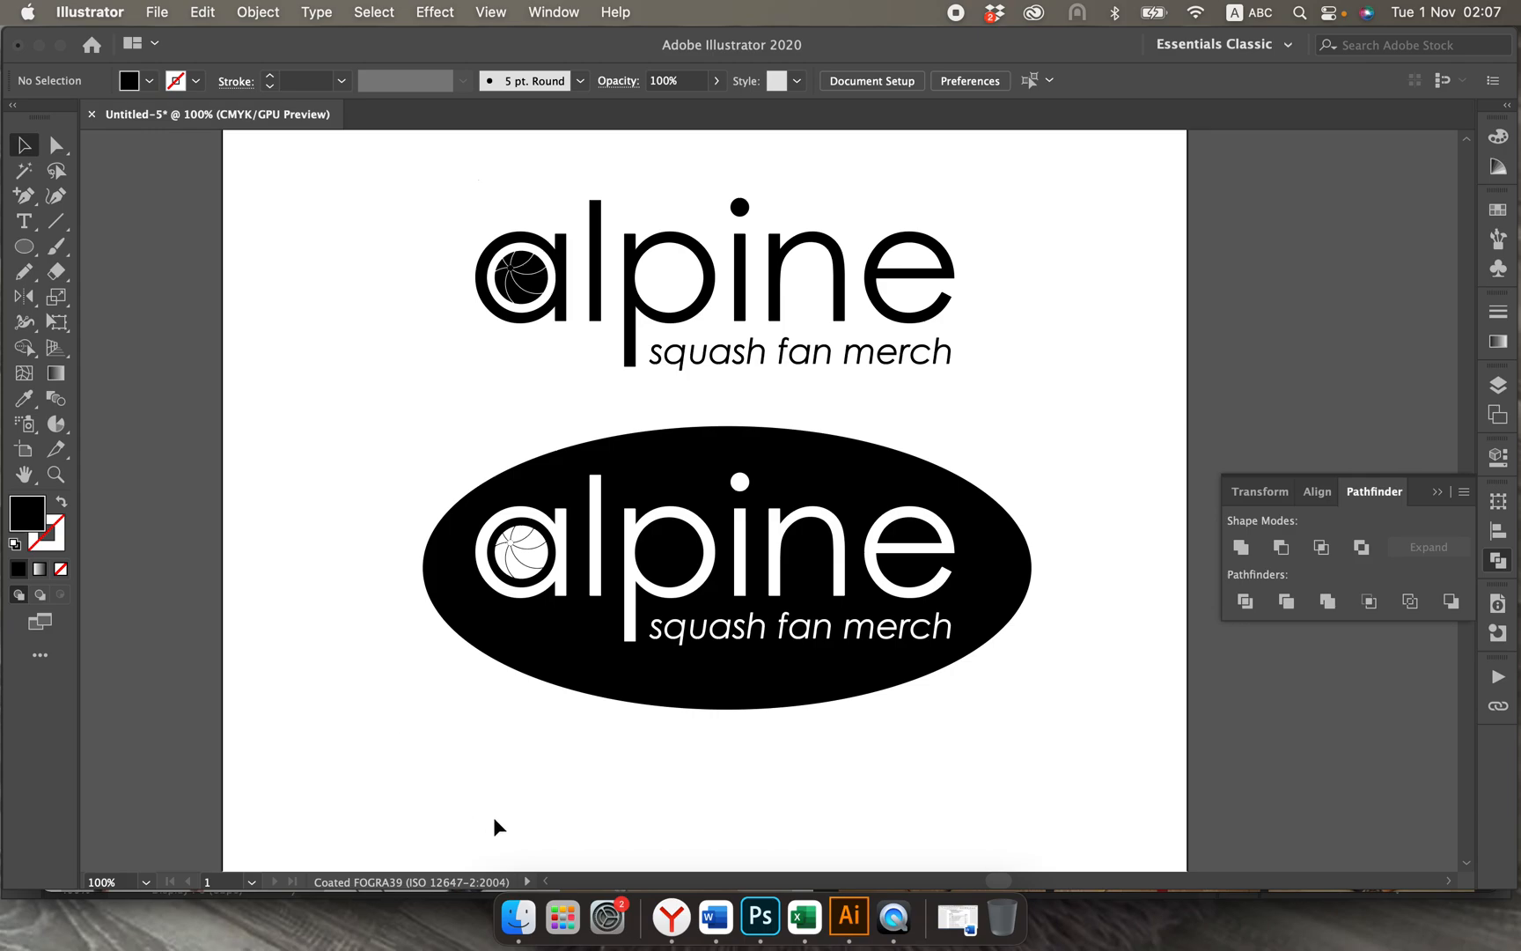
# Step: Place another duplicate of the black logo below the black ellipse
pyautogui.scroll(-3, 841, 736)
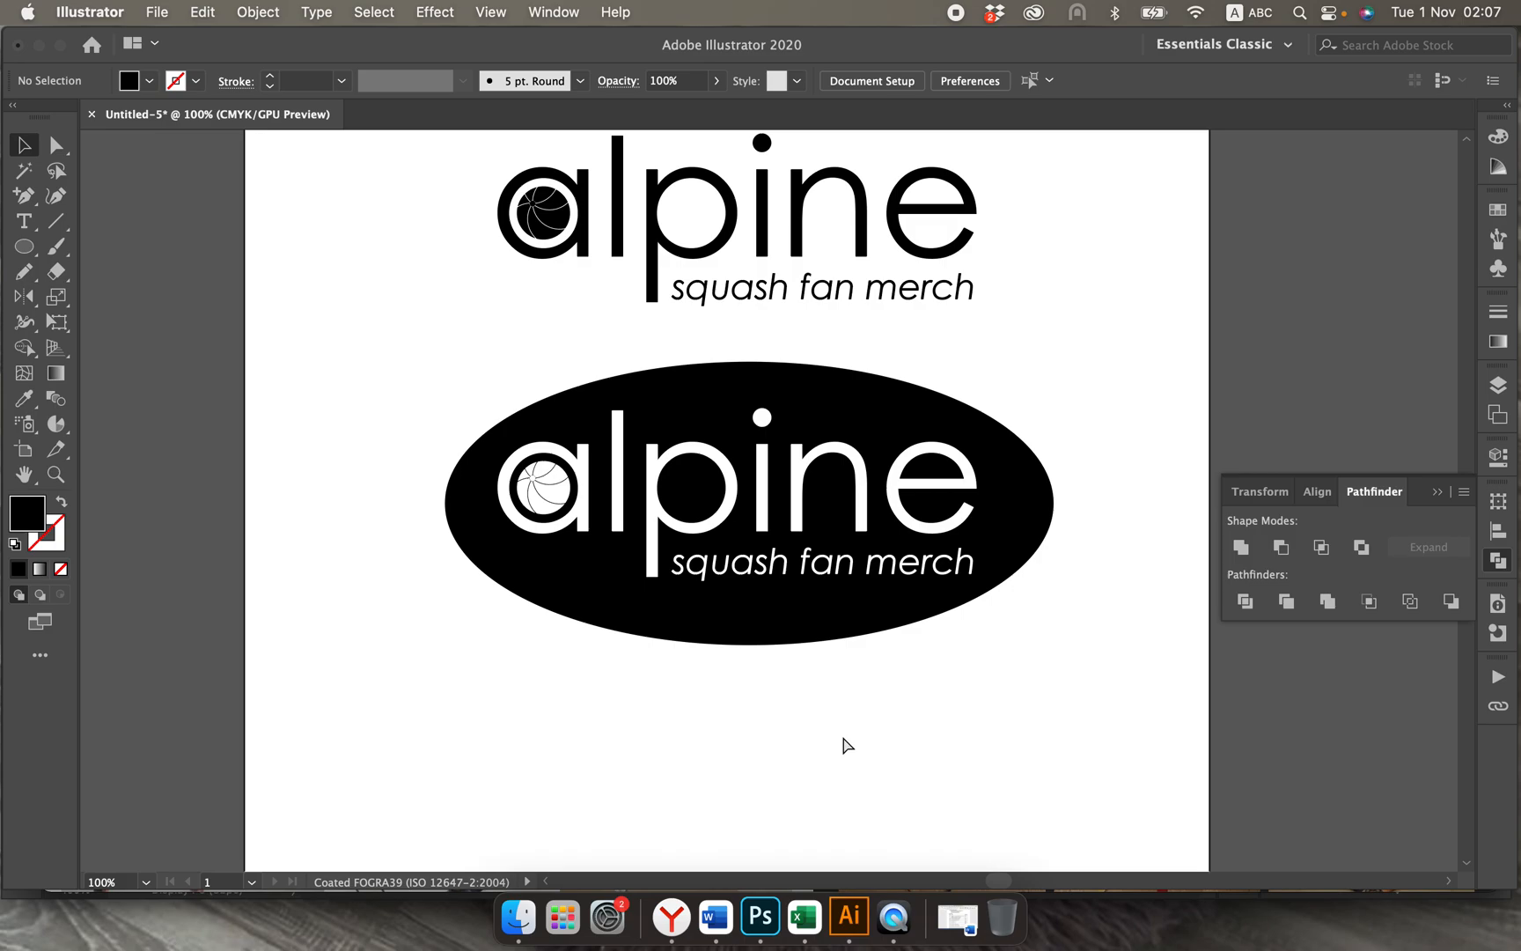
pyautogui.press('super+minus')
pyautogui.press('super+minus')
pyautogui.hscroll(5, 828, 739)
pyautogui.scroll(-2, 827, 739)
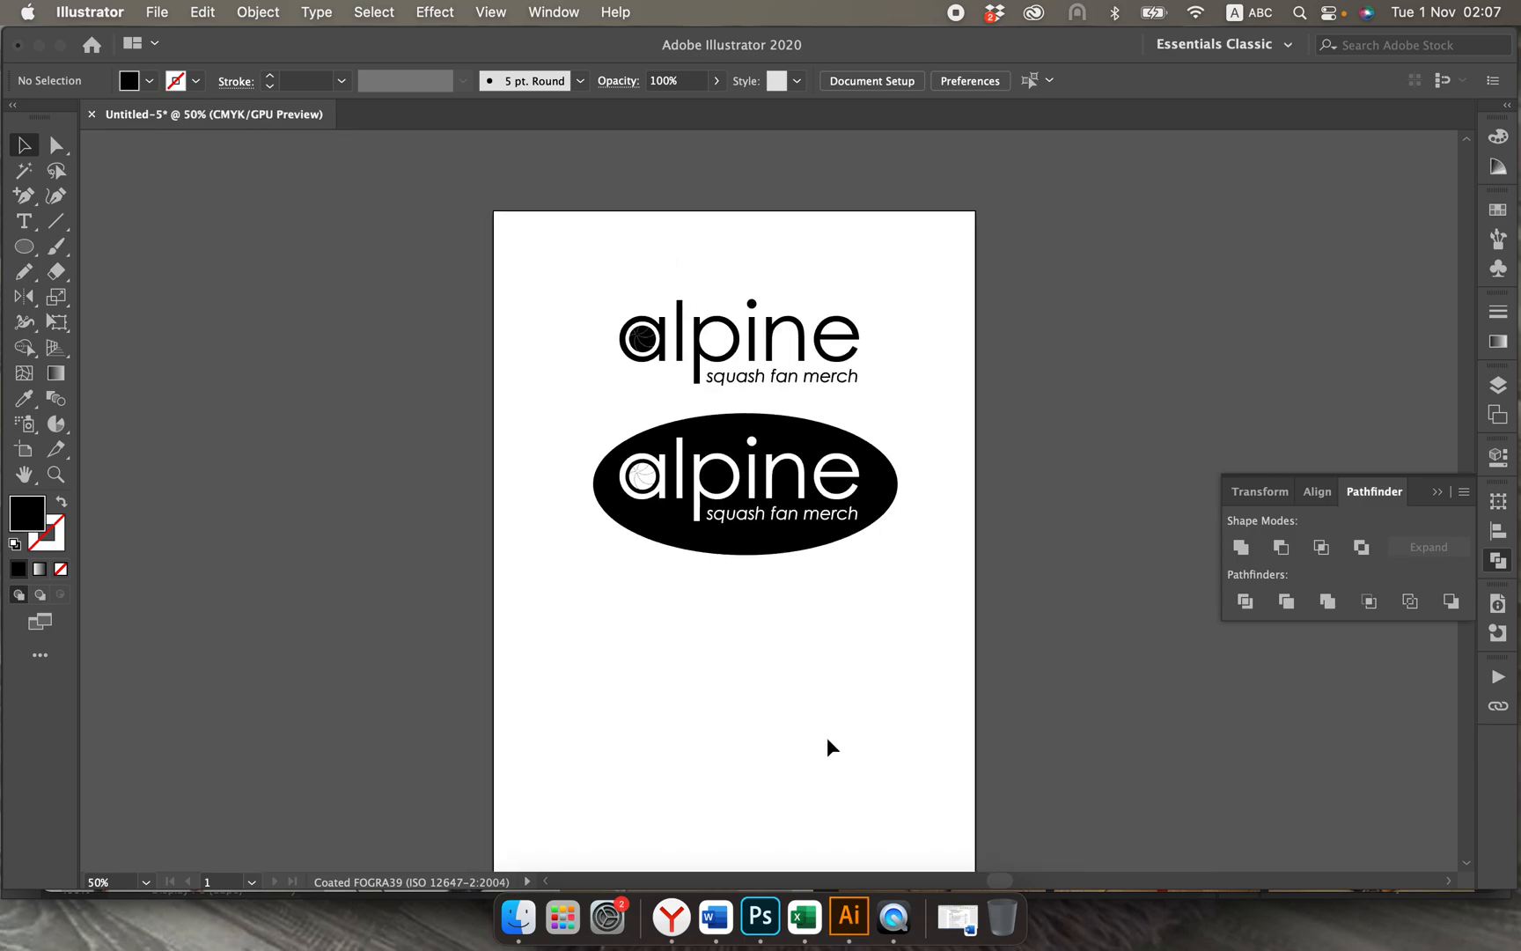
pyautogui.scroll(1, 817, 746)
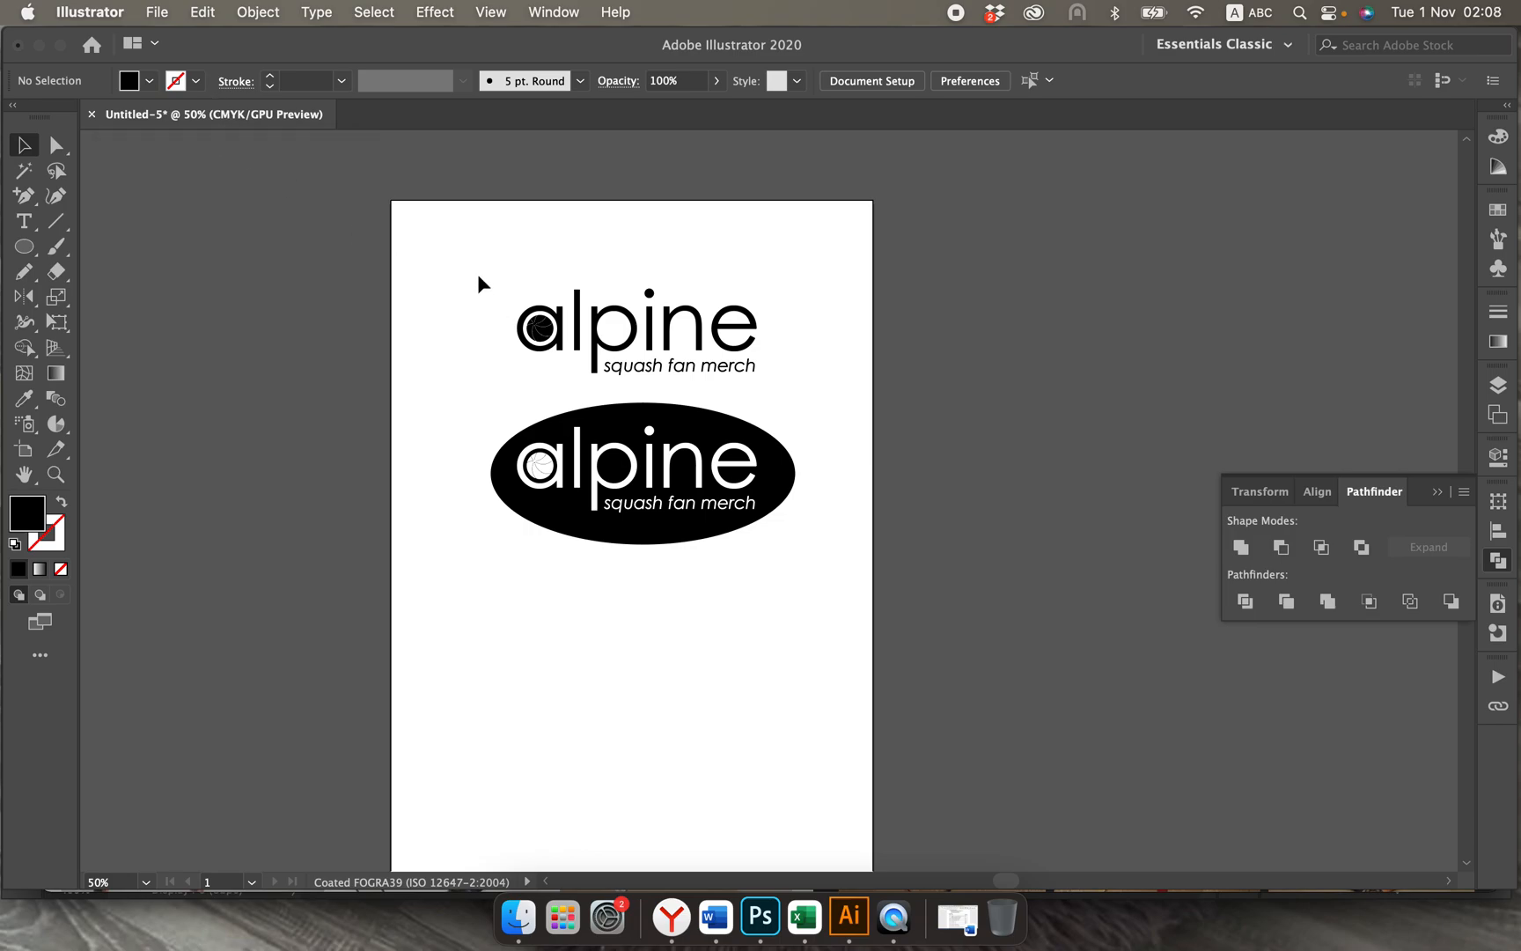
pyautogui.moveTo(476, 273); pyautogui.dragTo(770, 380)
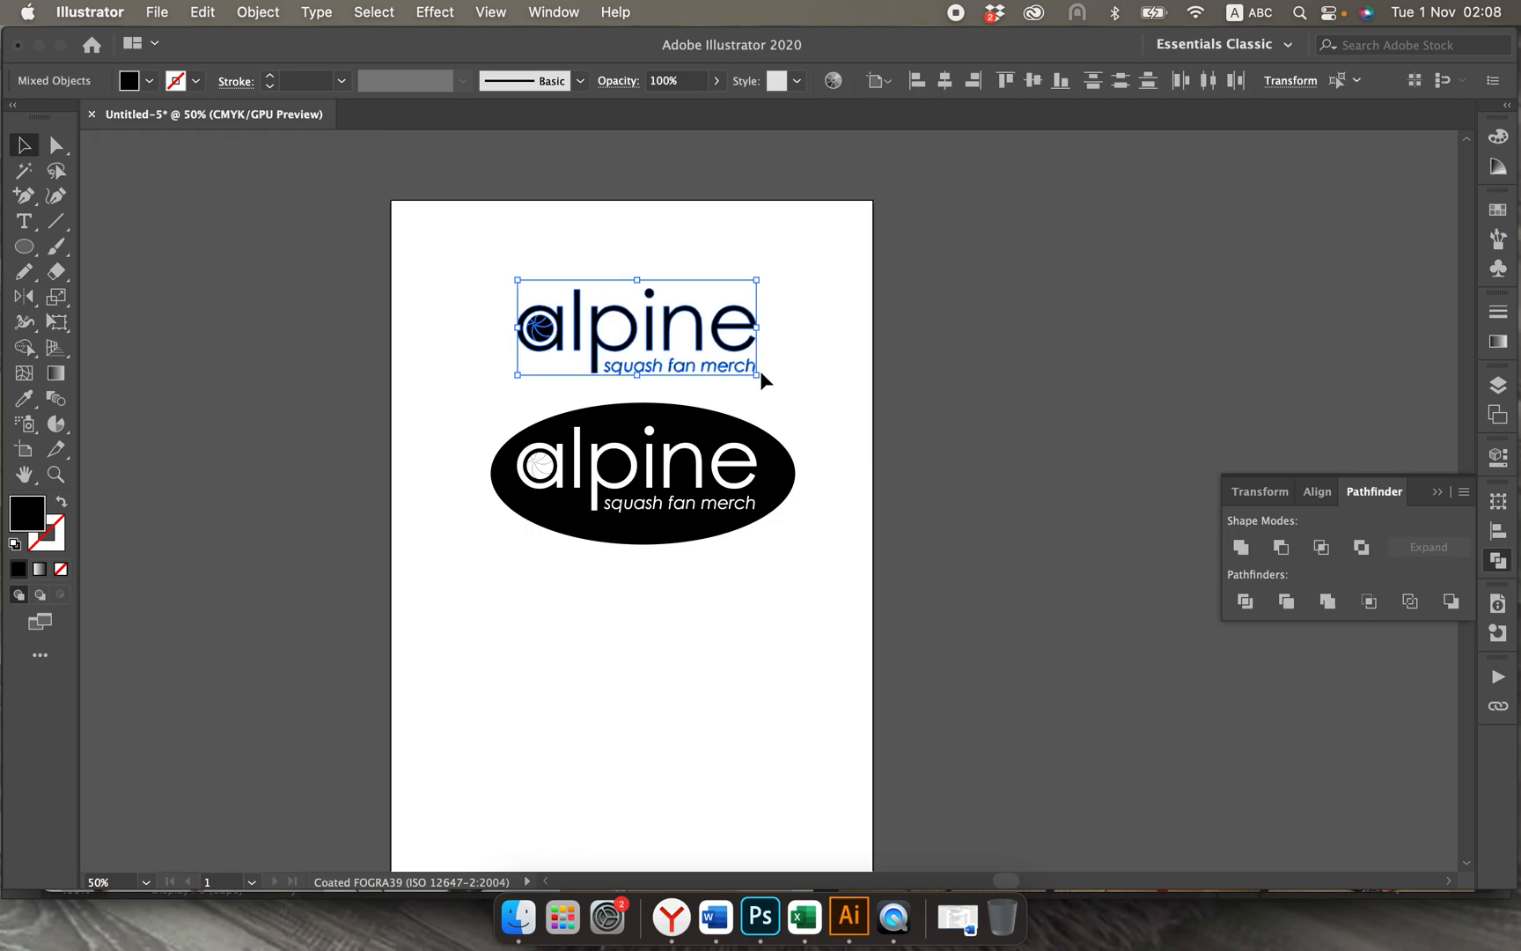
pyautogui.moveTo(700, 328); pyautogui.dragTo(697, 643)
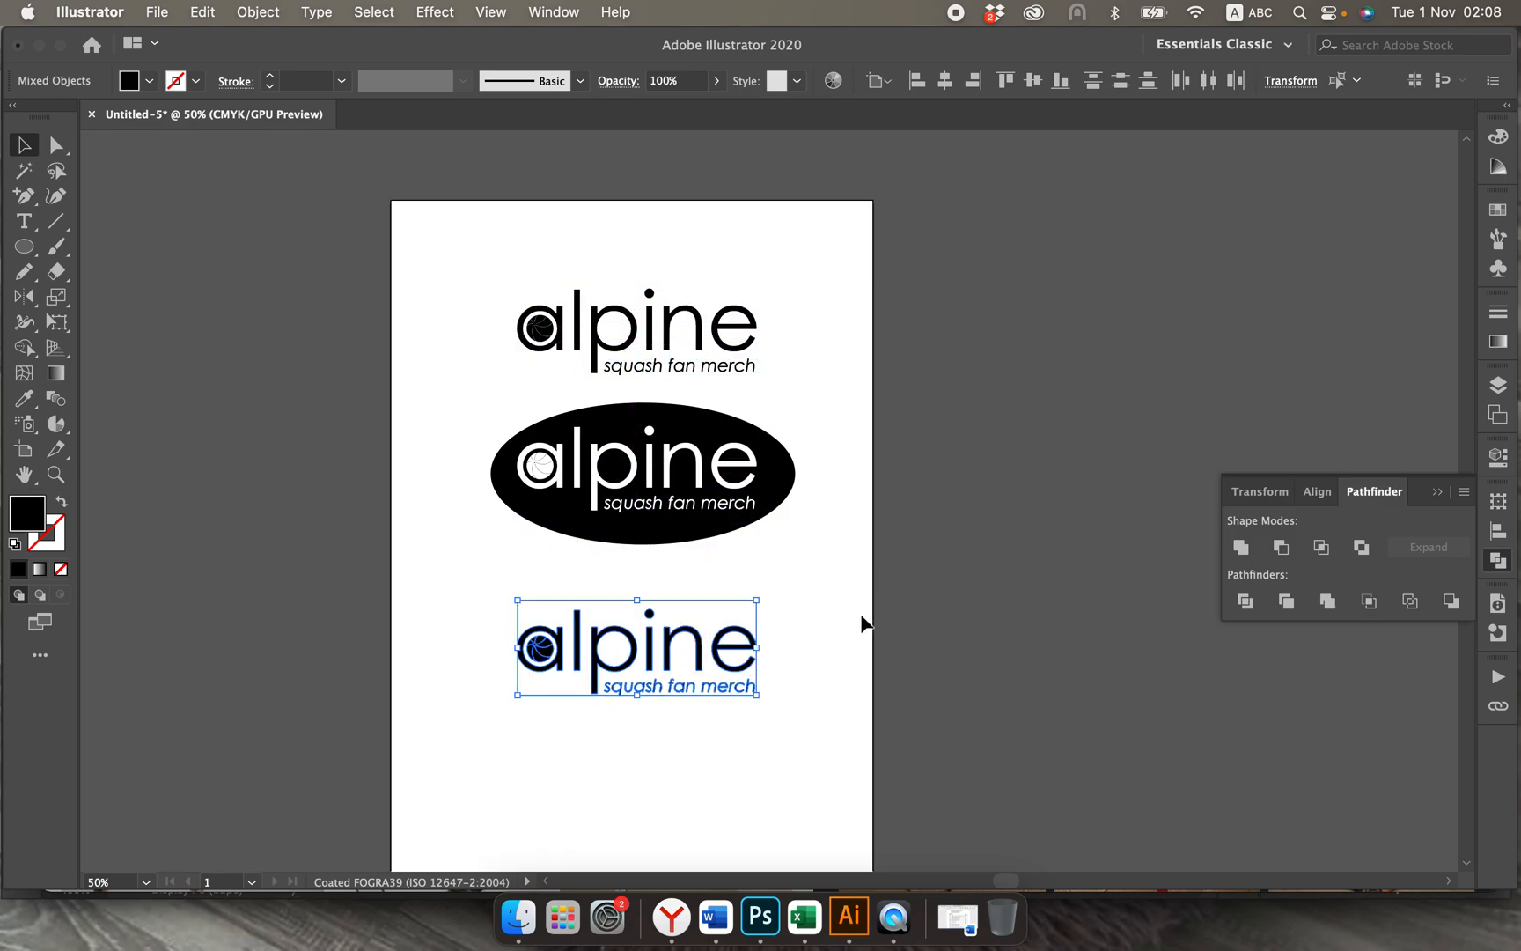
pyautogui.click(861, 617)
# Step: Select the lowest logo copy and nudge it slightly to the right
pyautogui.press('super+equal')
pyautogui.scroll(-3, 862, 616)
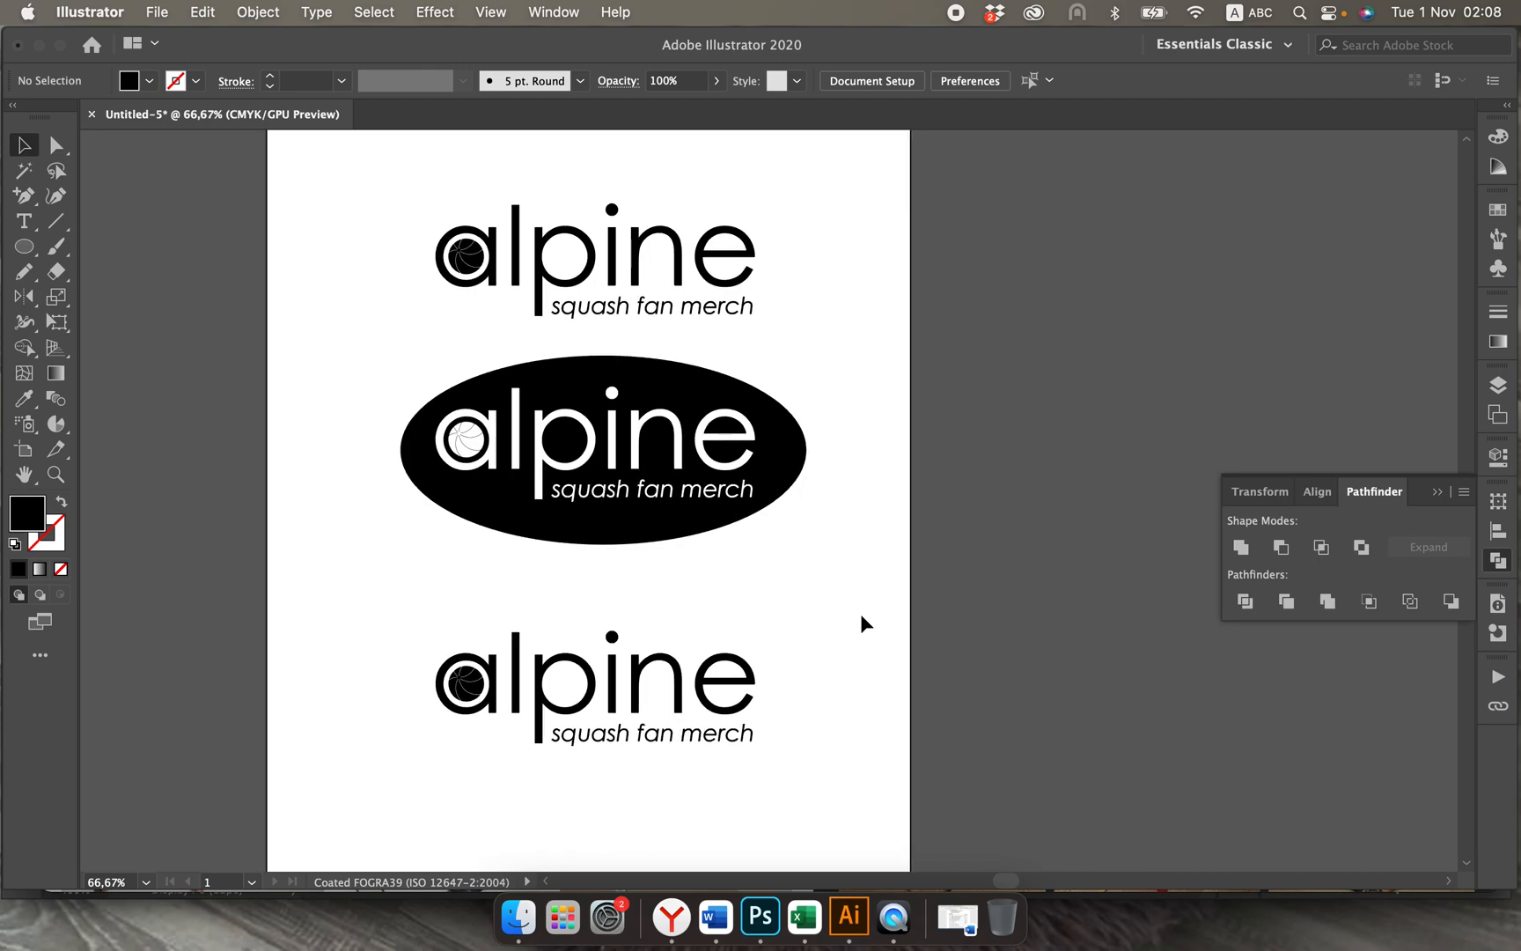
pyautogui.moveTo(451, 528); pyautogui.dragTo(850, 741)
pyautogui.press('Right')
pyautogui.press('Right')
pyautogui.press('Right')
pyautogui.press('Right')
pyautogui.press('Right')
pyautogui.press('Right')
pyautogui.press('Right')
pyautogui.press('Right')
pyautogui.press('Right')
pyautogui.press('Right')
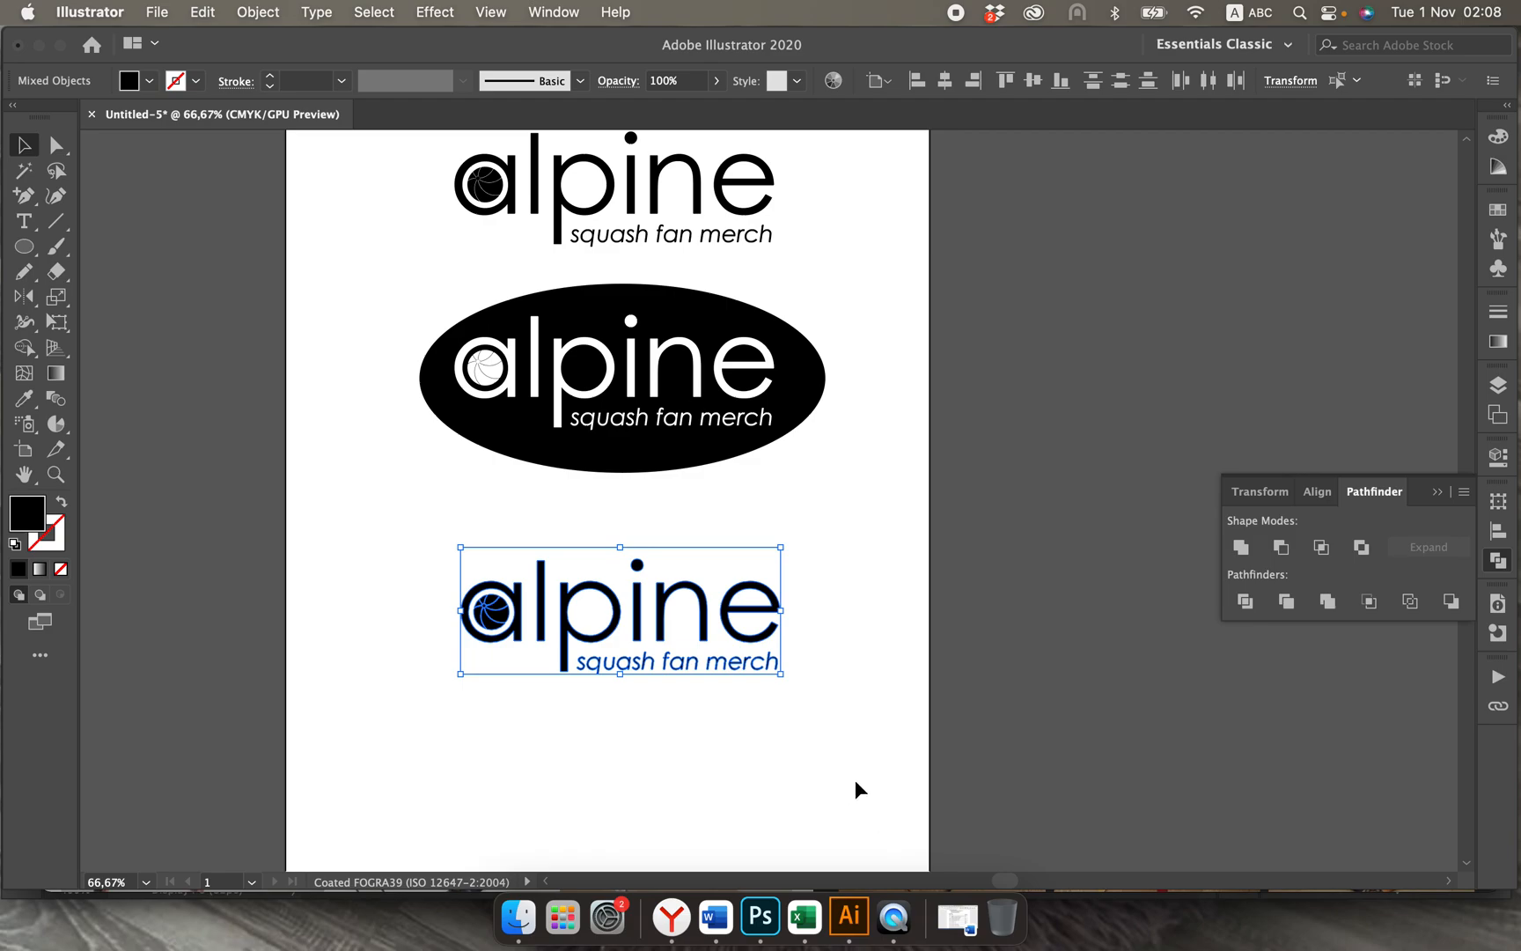
# Step: Switch to the Yandex browser, look through the squash sport images of courts and rackets, and return to Illustrator
pyautogui.click(671, 917)
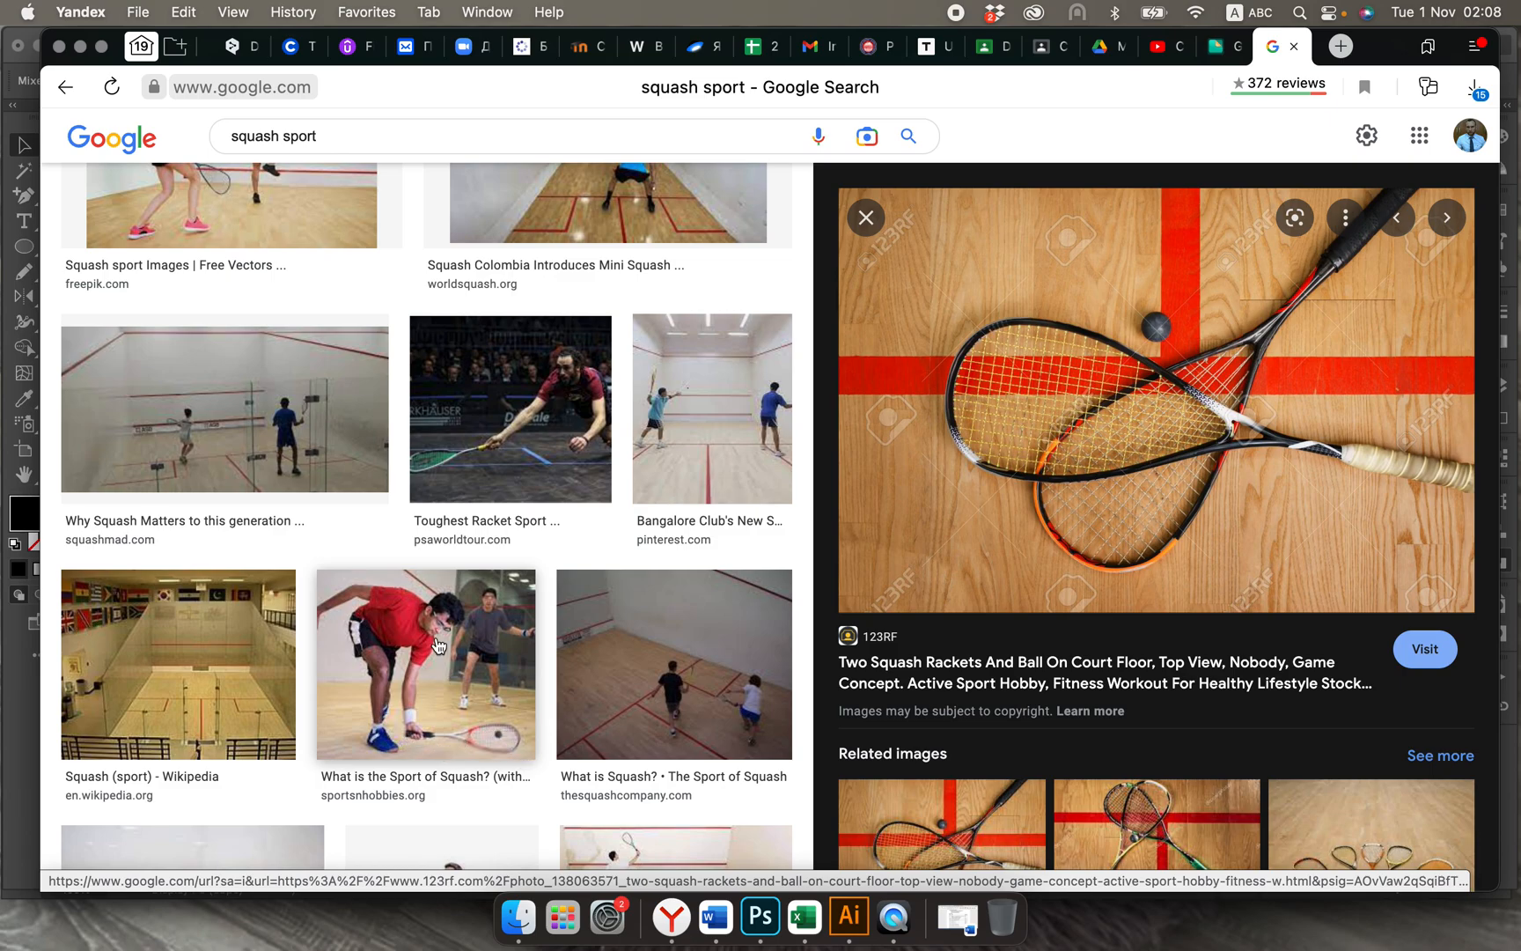
pyautogui.scroll(-5, 931, 740)
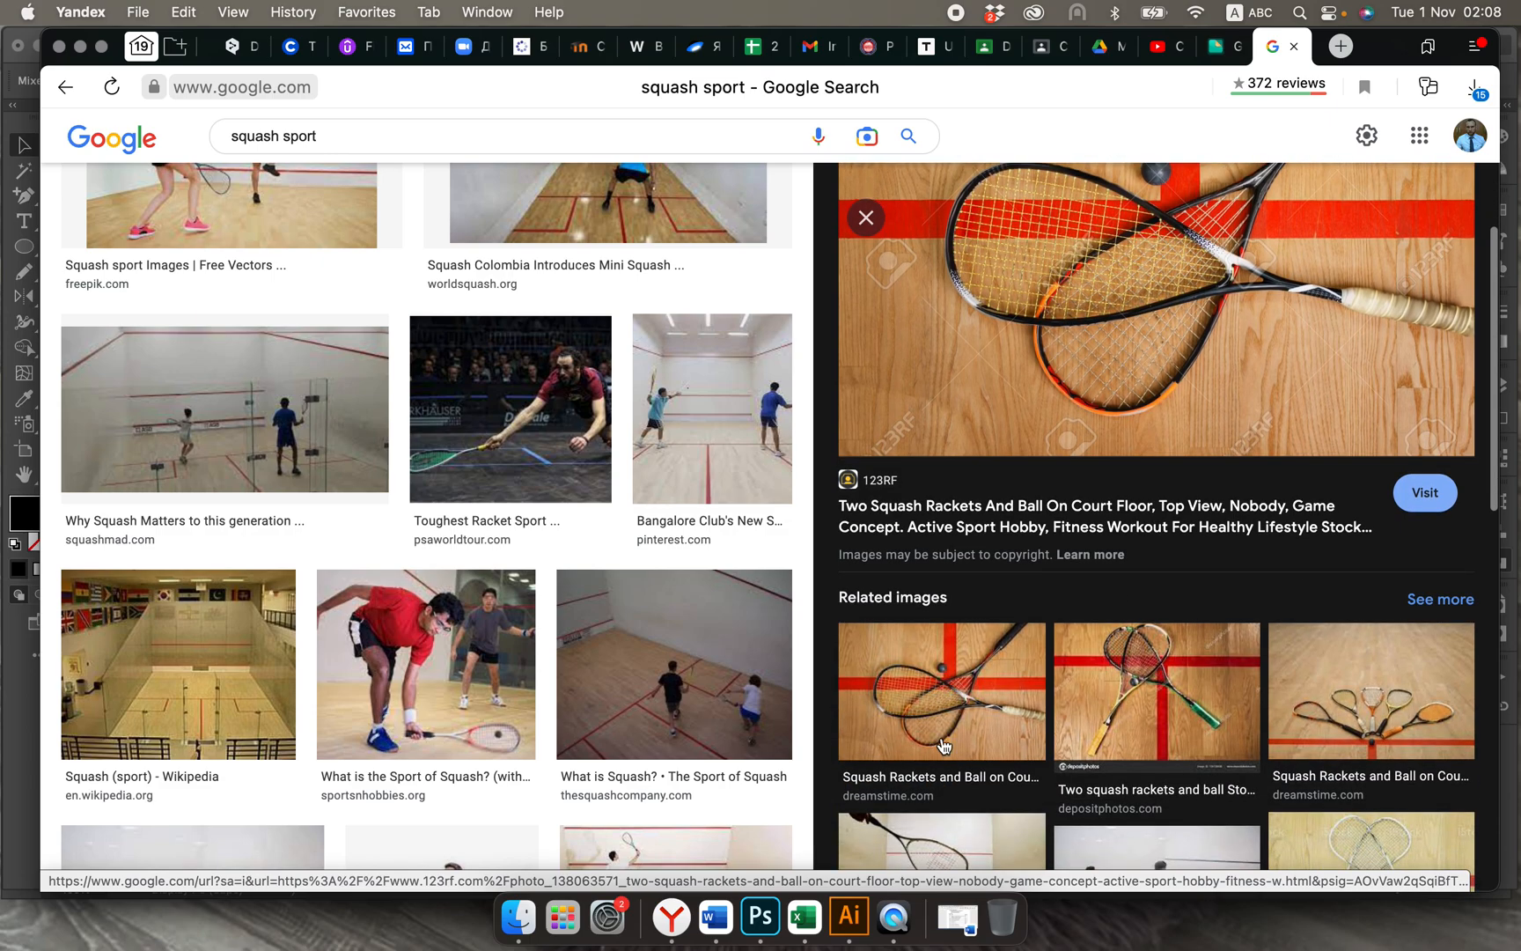
pyautogui.scroll(-2, 1162, 717)
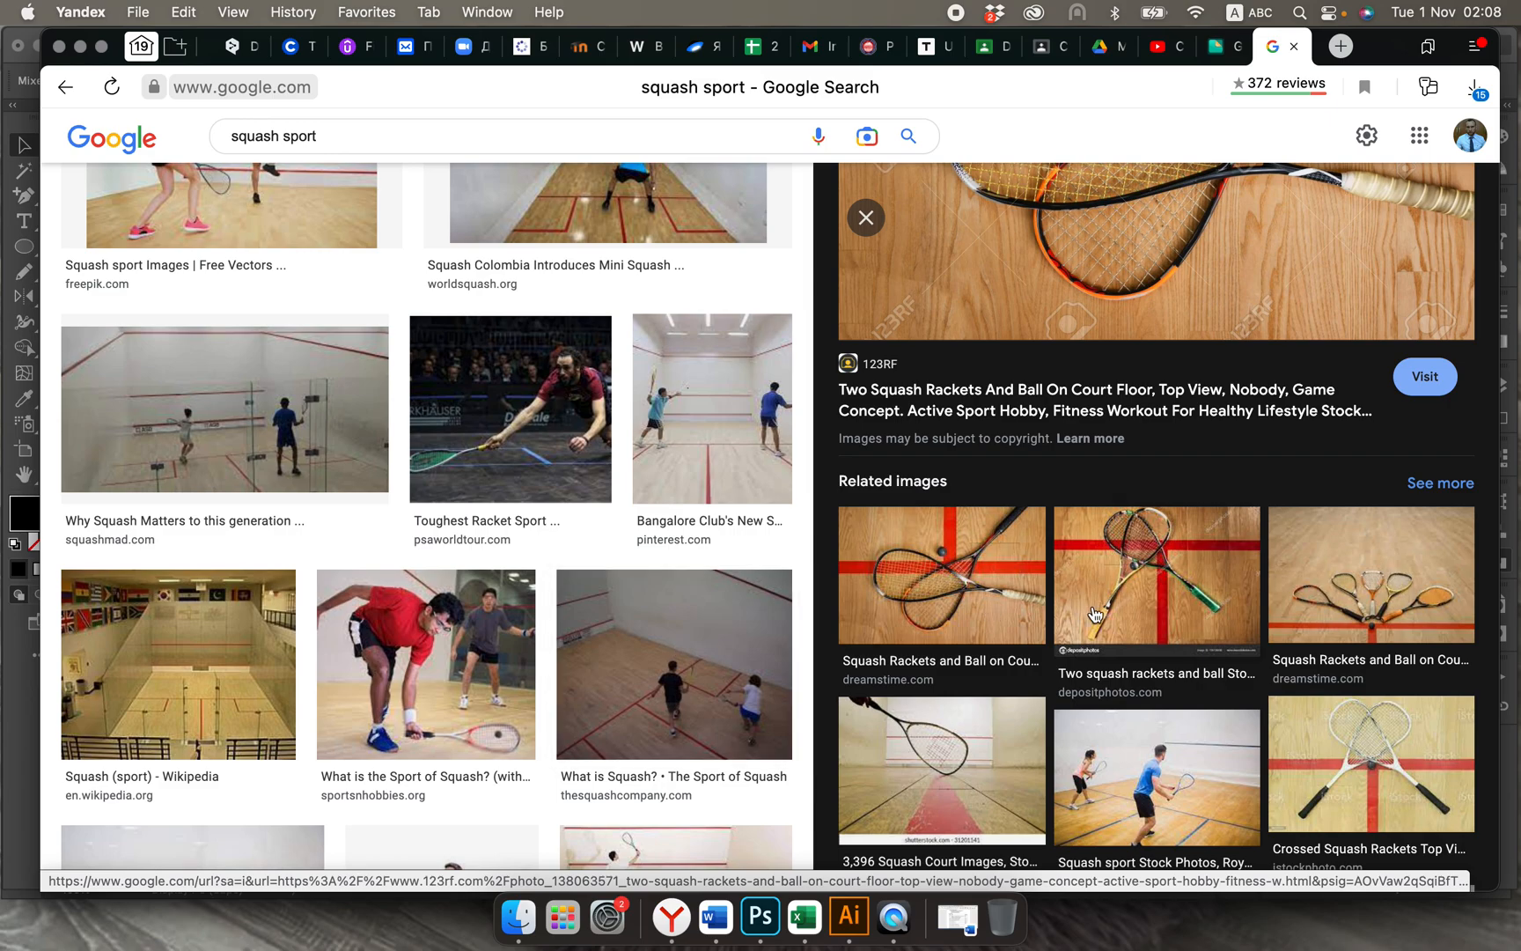
pyautogui.scroll(-2, 1403, 711)
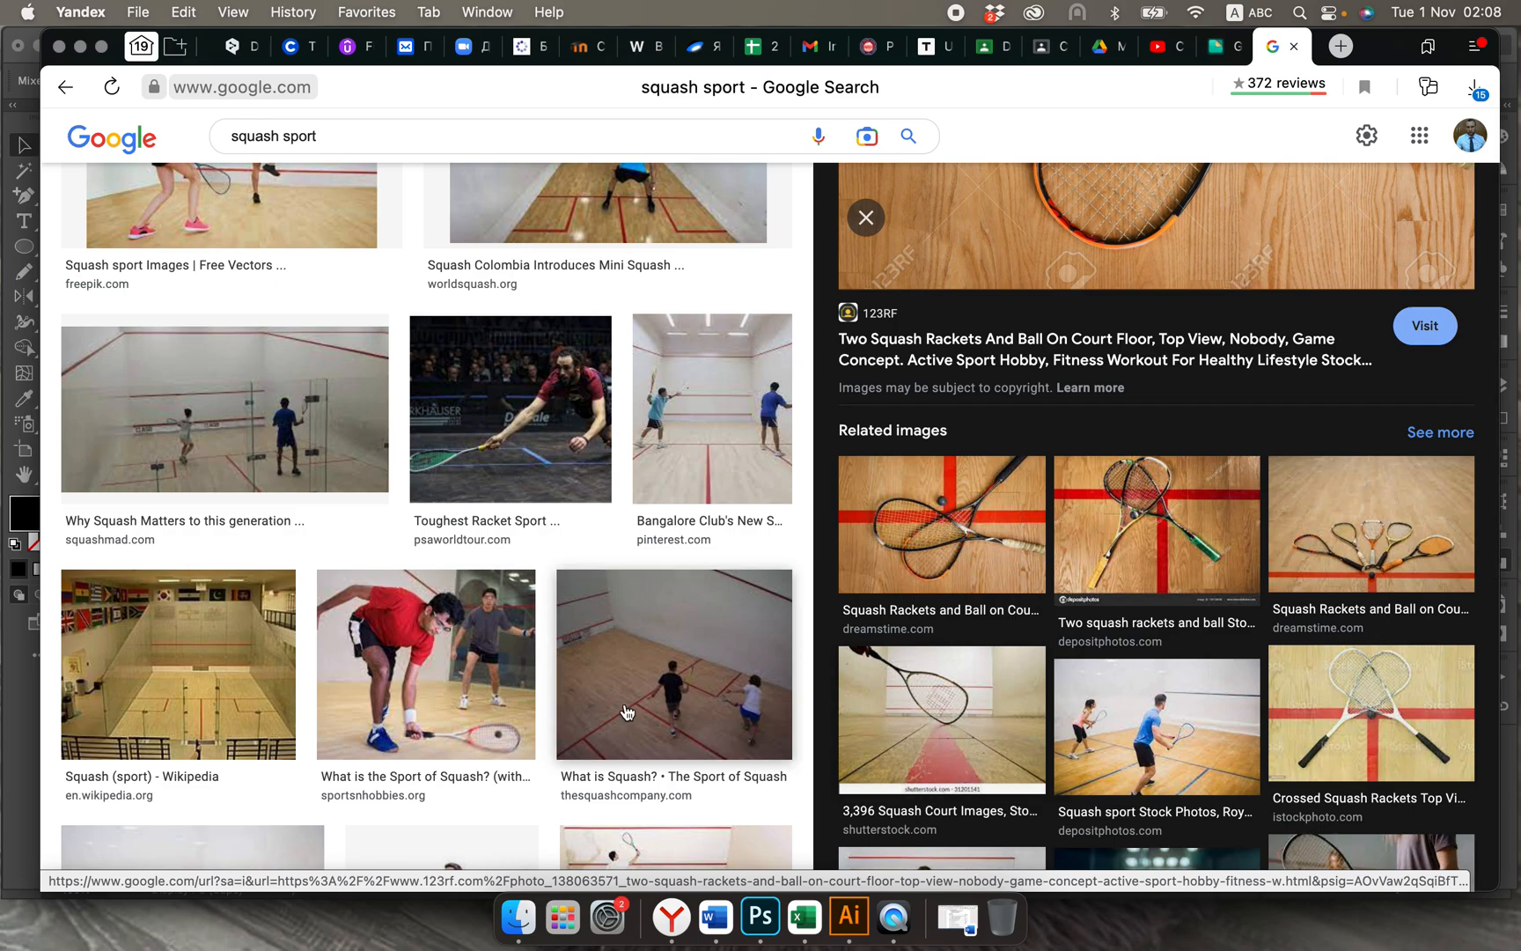
pyautogui.scroll(-5, 627, 711)
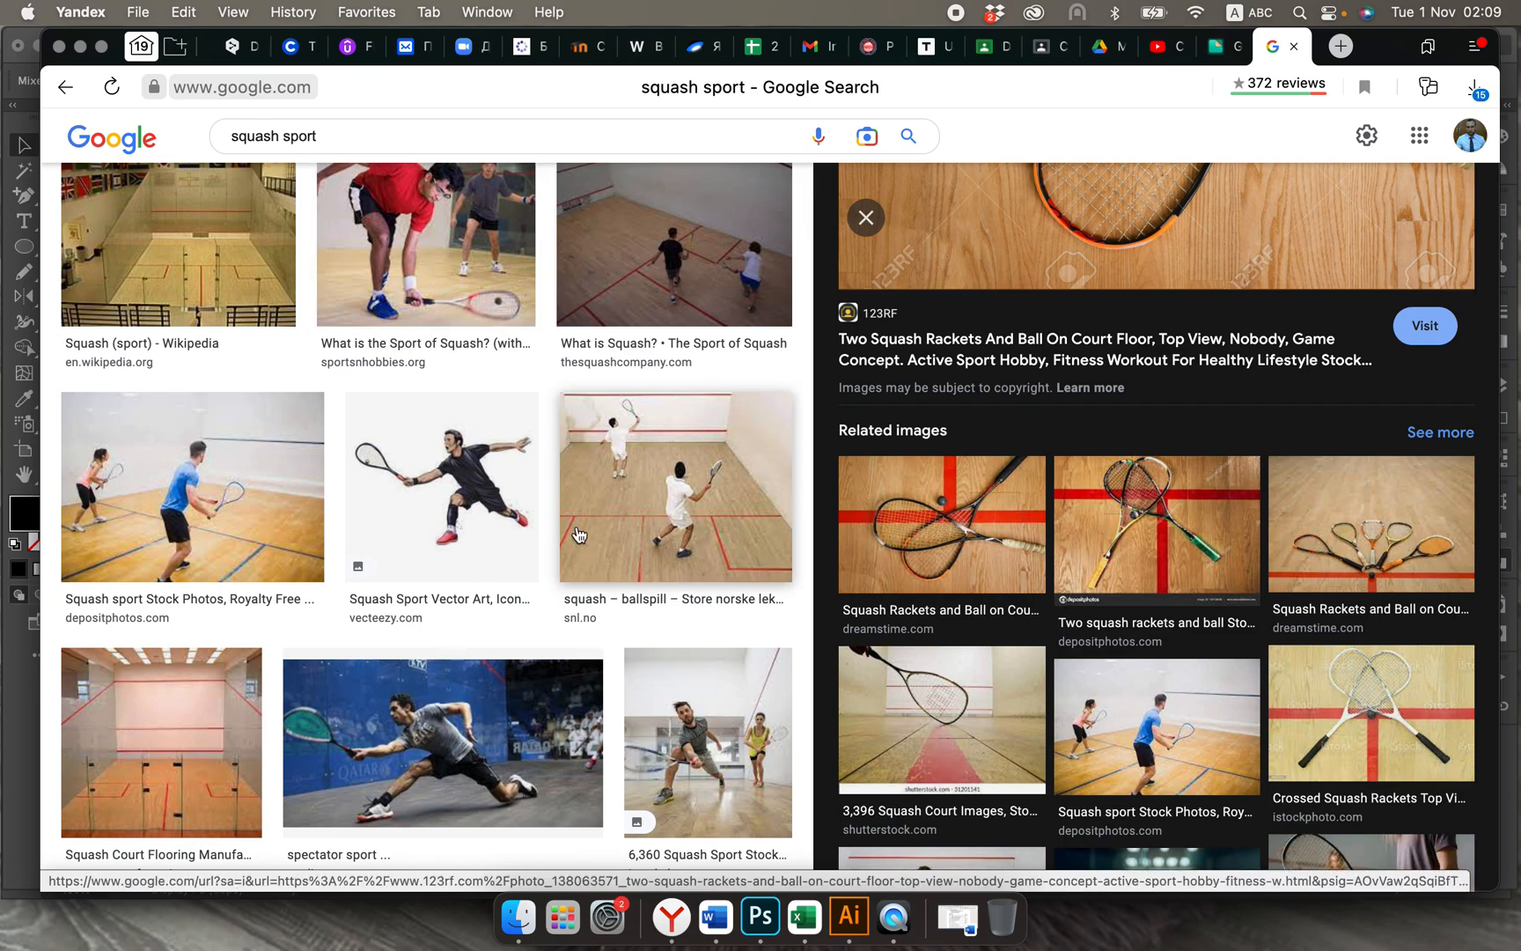
pyautogui.click(849, 917)
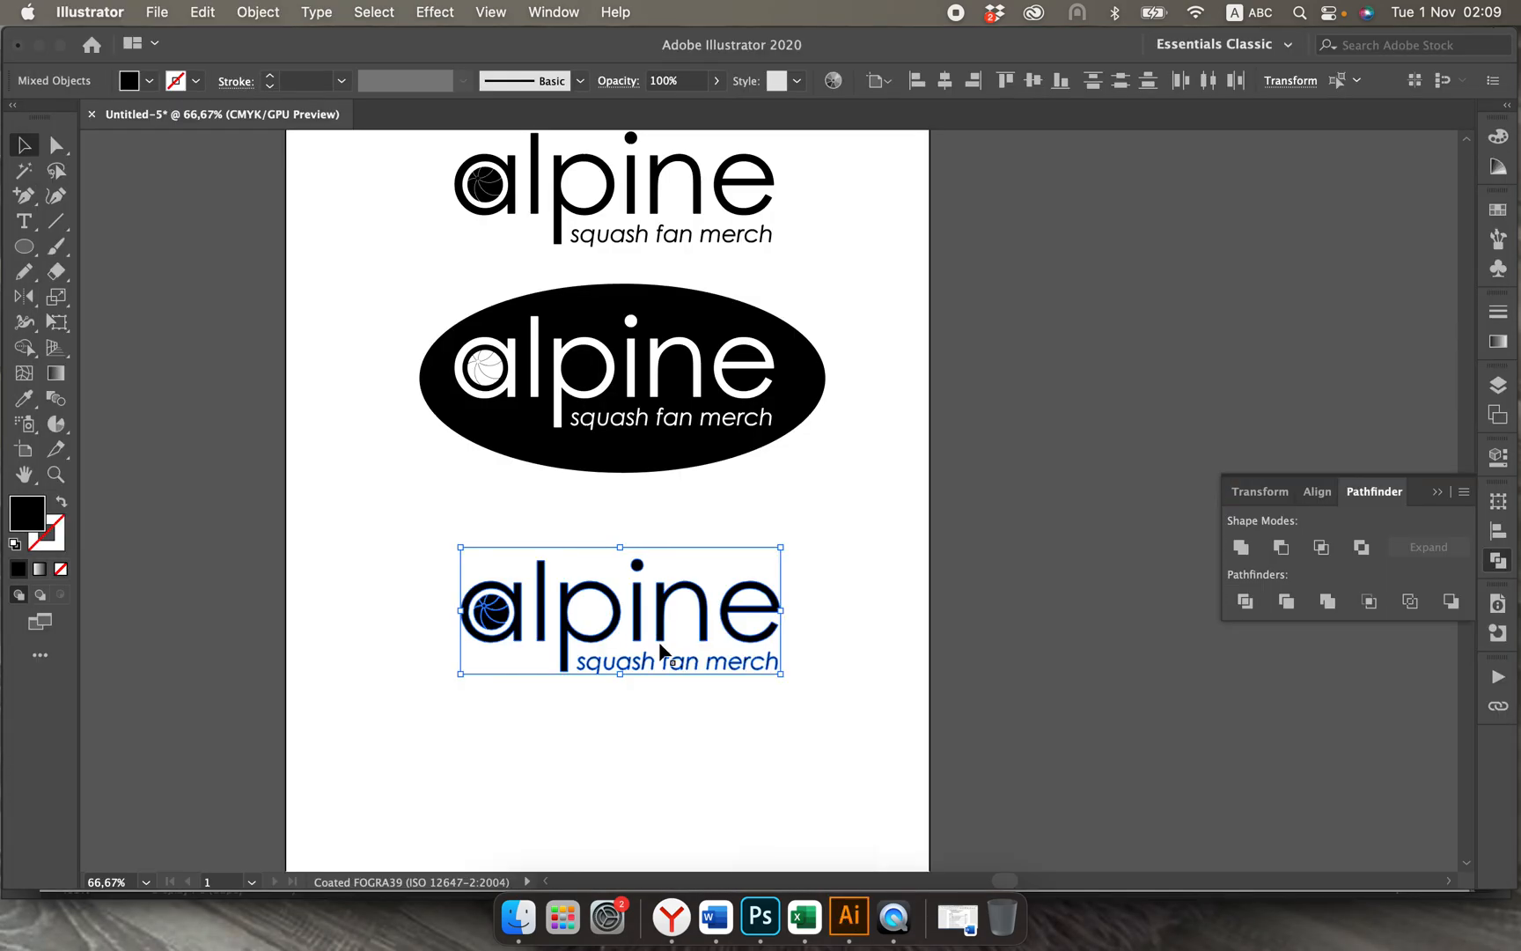
# Step: Select all curved segments of the ball inside the letter a of the lowest logo copy
pyautogui.click(320, 507)
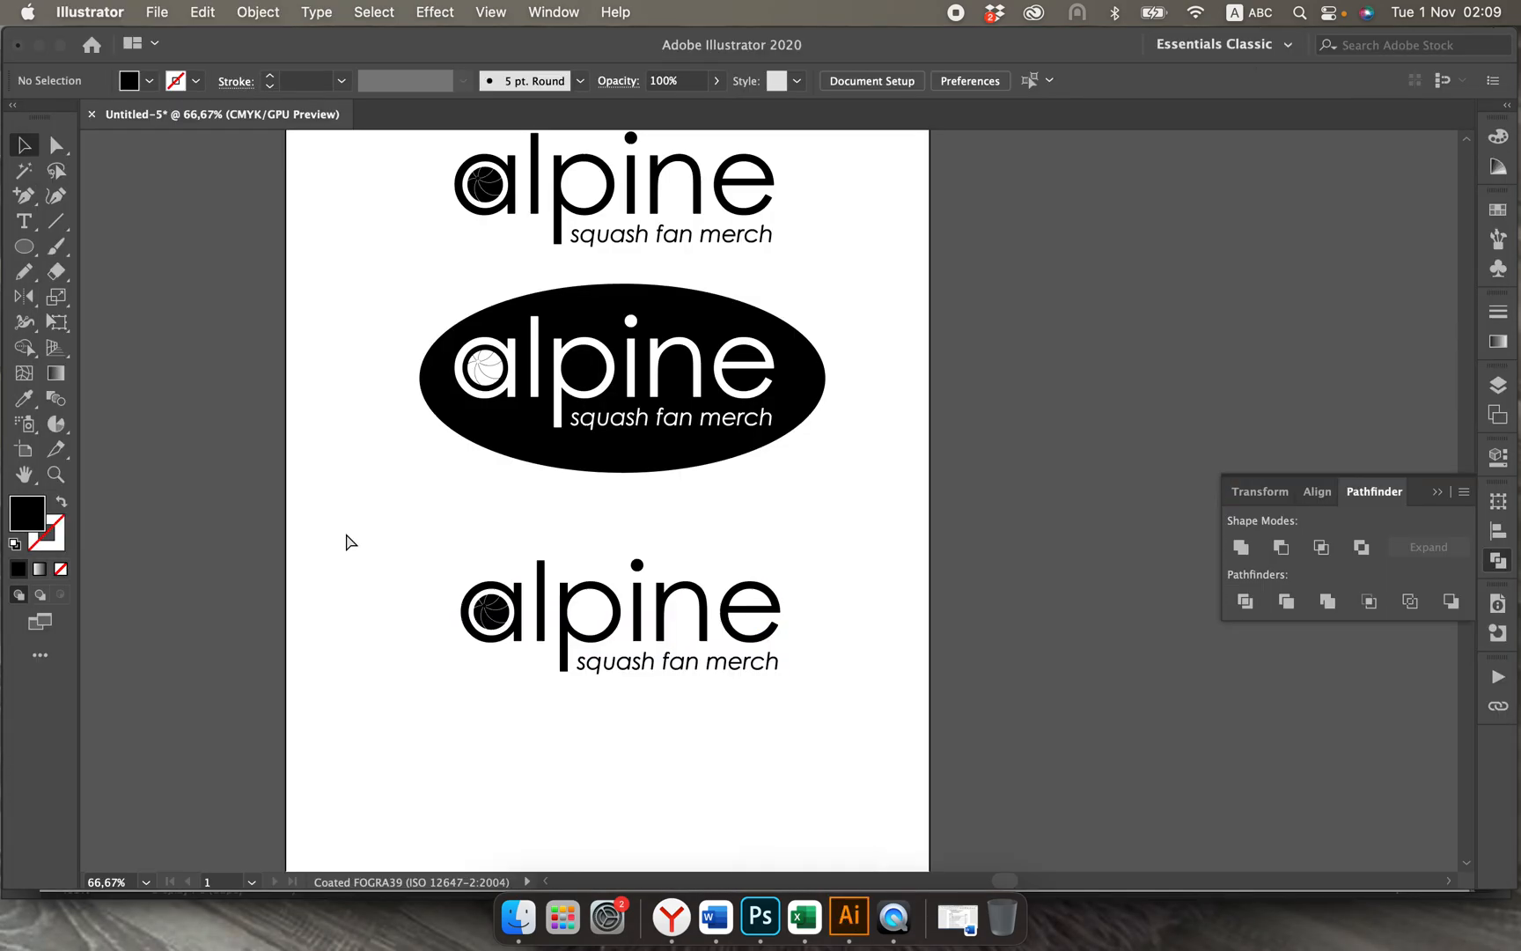
pyautogui.press('super+equal')
pyautogui.press('super+equal')
pyautogui.hscroll(-5, 346, 533)
pyautogui.scroll(-1, 346, 532)
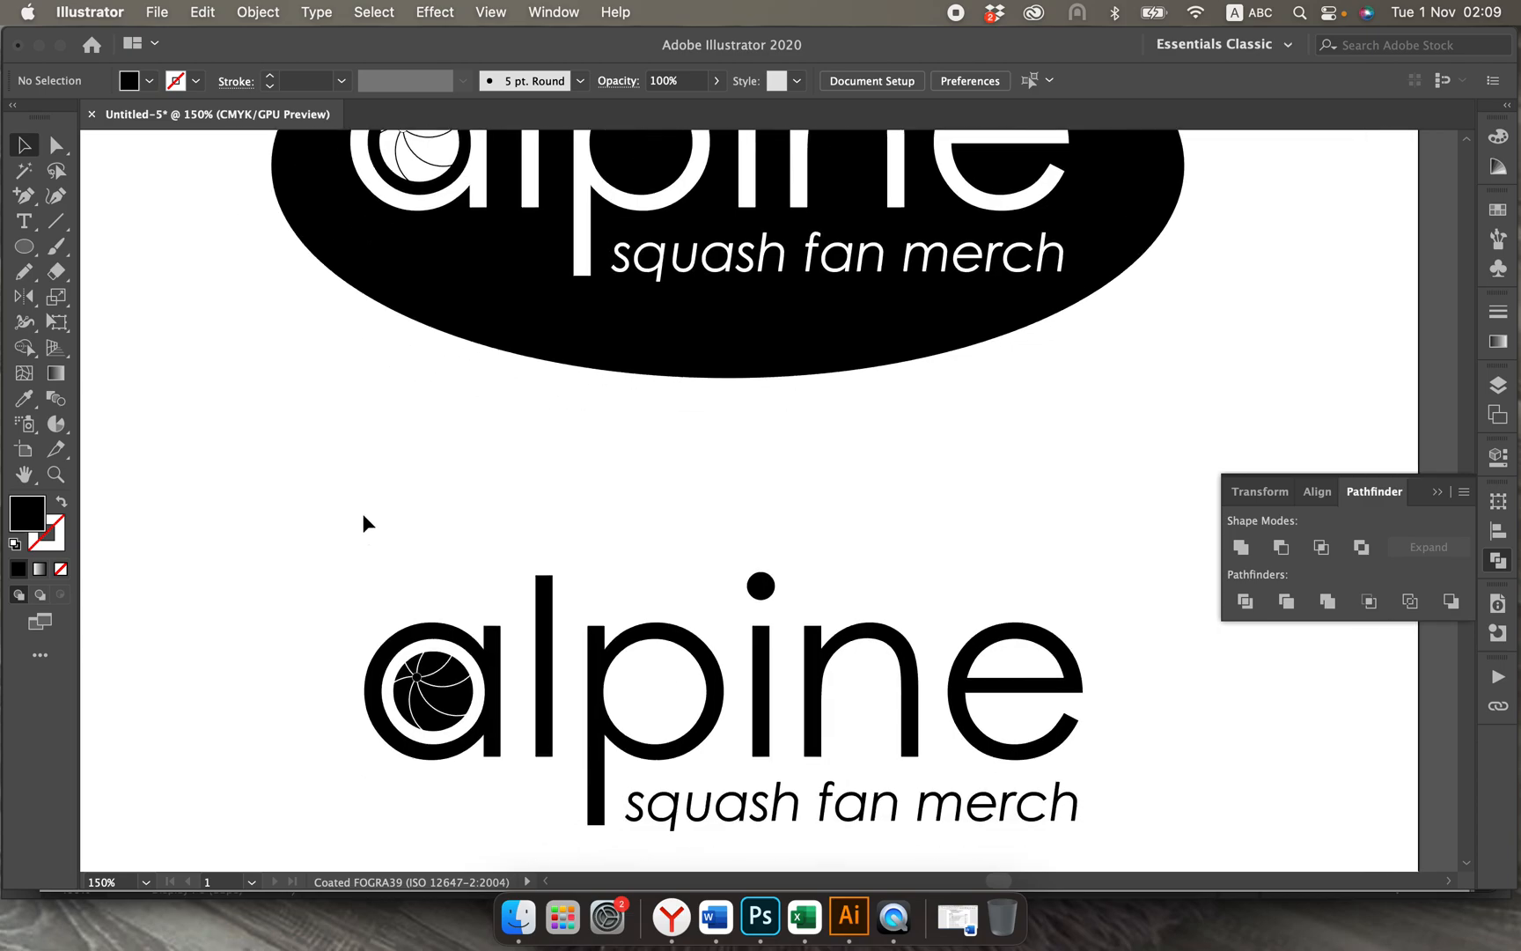
pyautogui.press('super+equal')
pyautogui.press('super+equal')
pyautogui.press('super+equal')
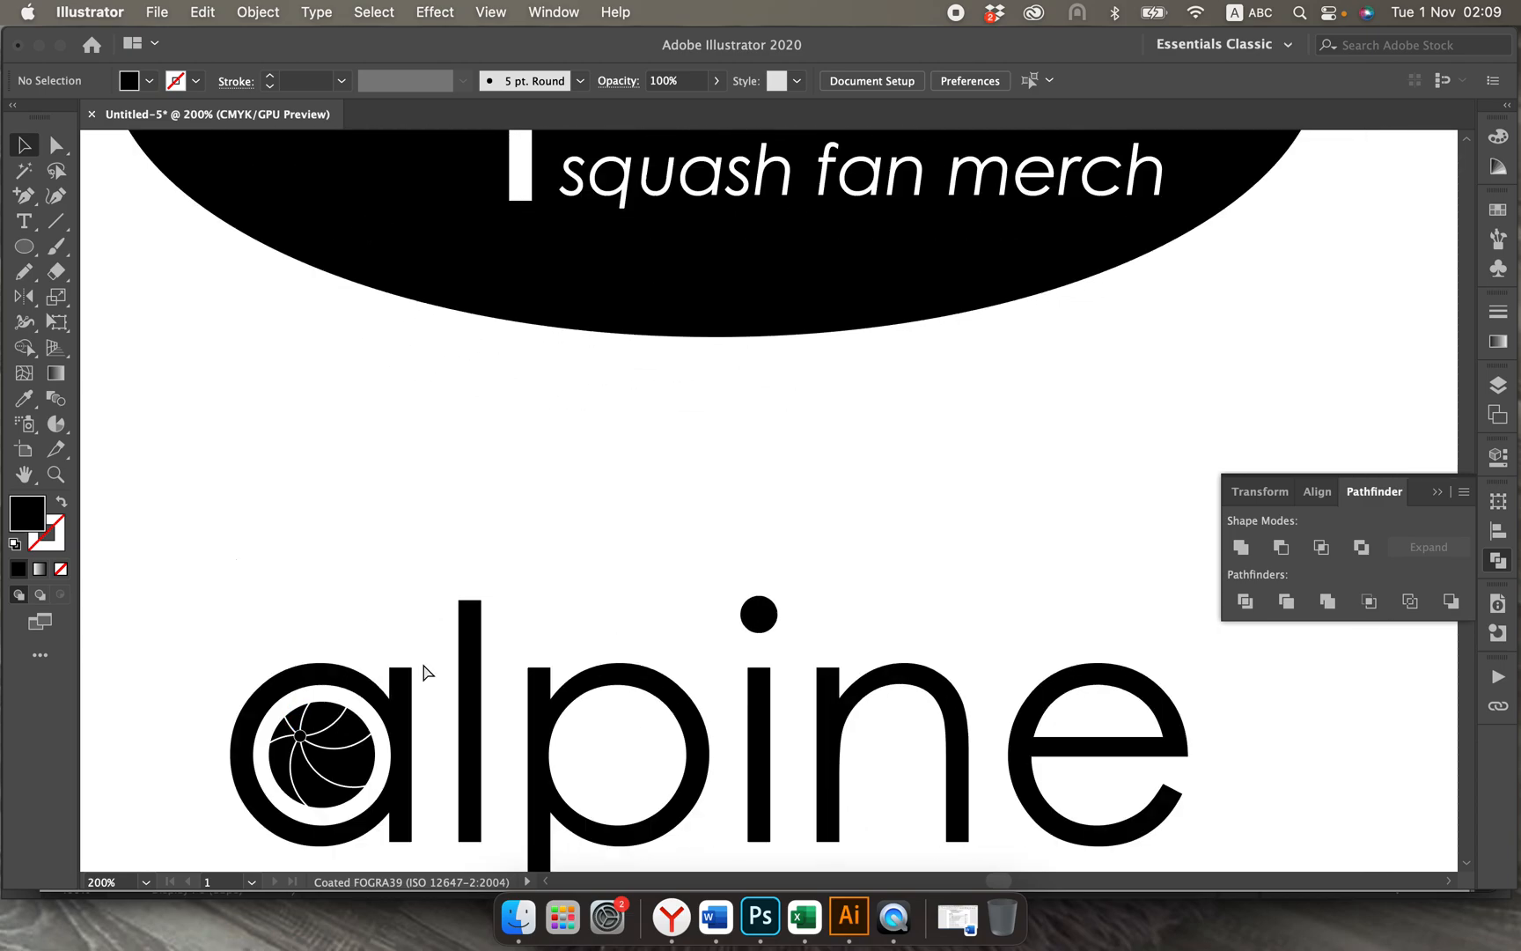
pyautogui.scroll(-5, 423, 665)
pyautogui.hscroll(-5, 423, 665)
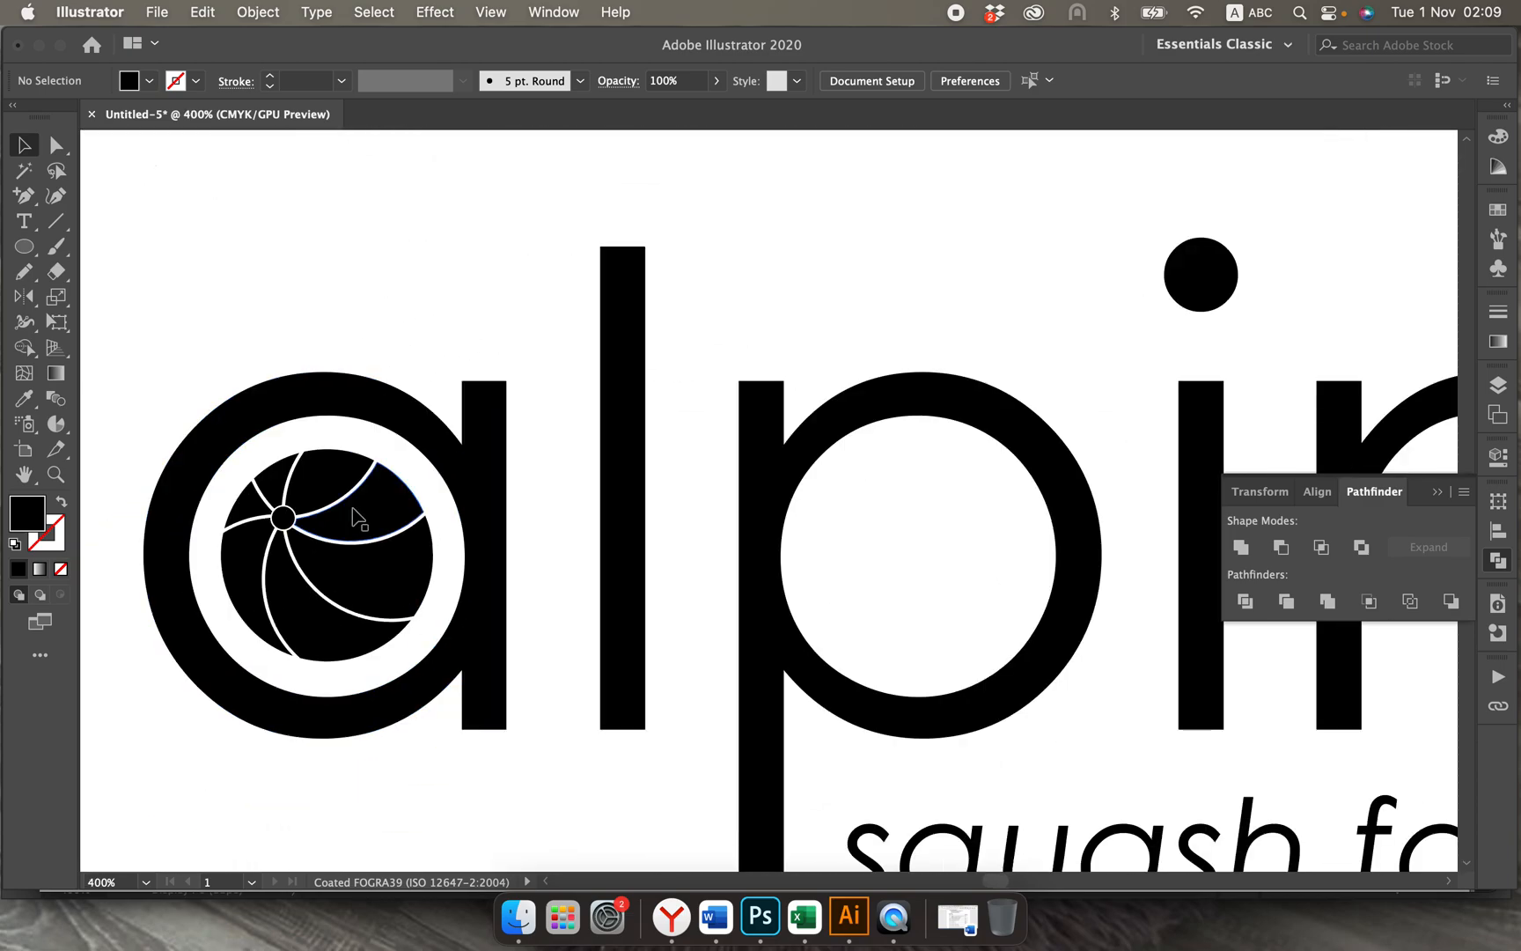
pyautogui.click(322, 499)
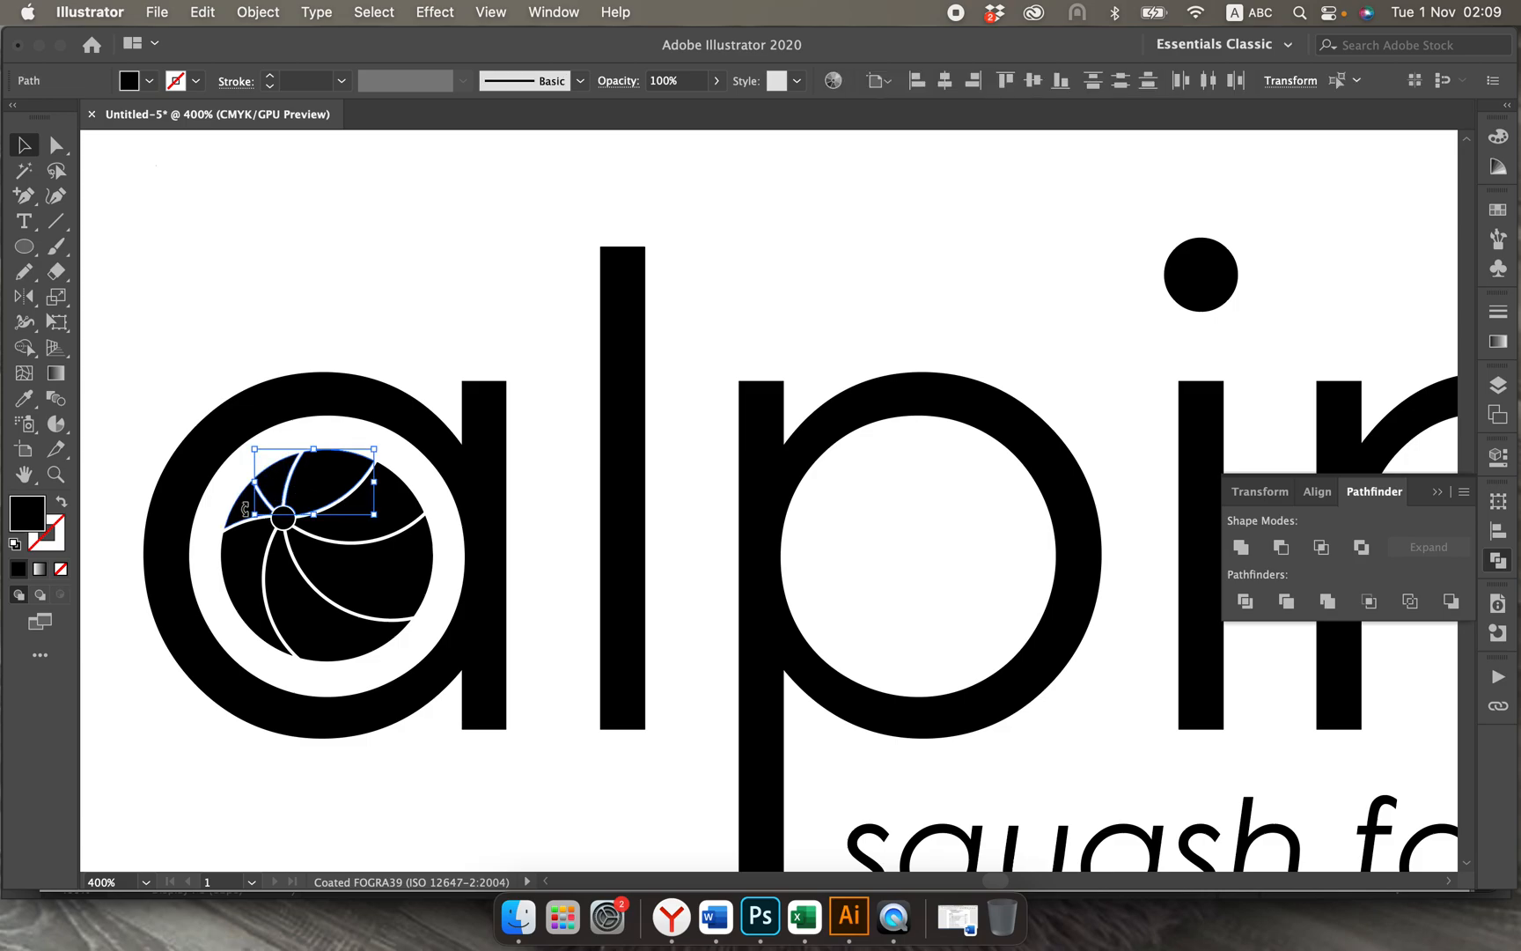
pyautogui.keyDown('shift'); pyautogui.click(234, 564); pyautogui.keyUp('shift')
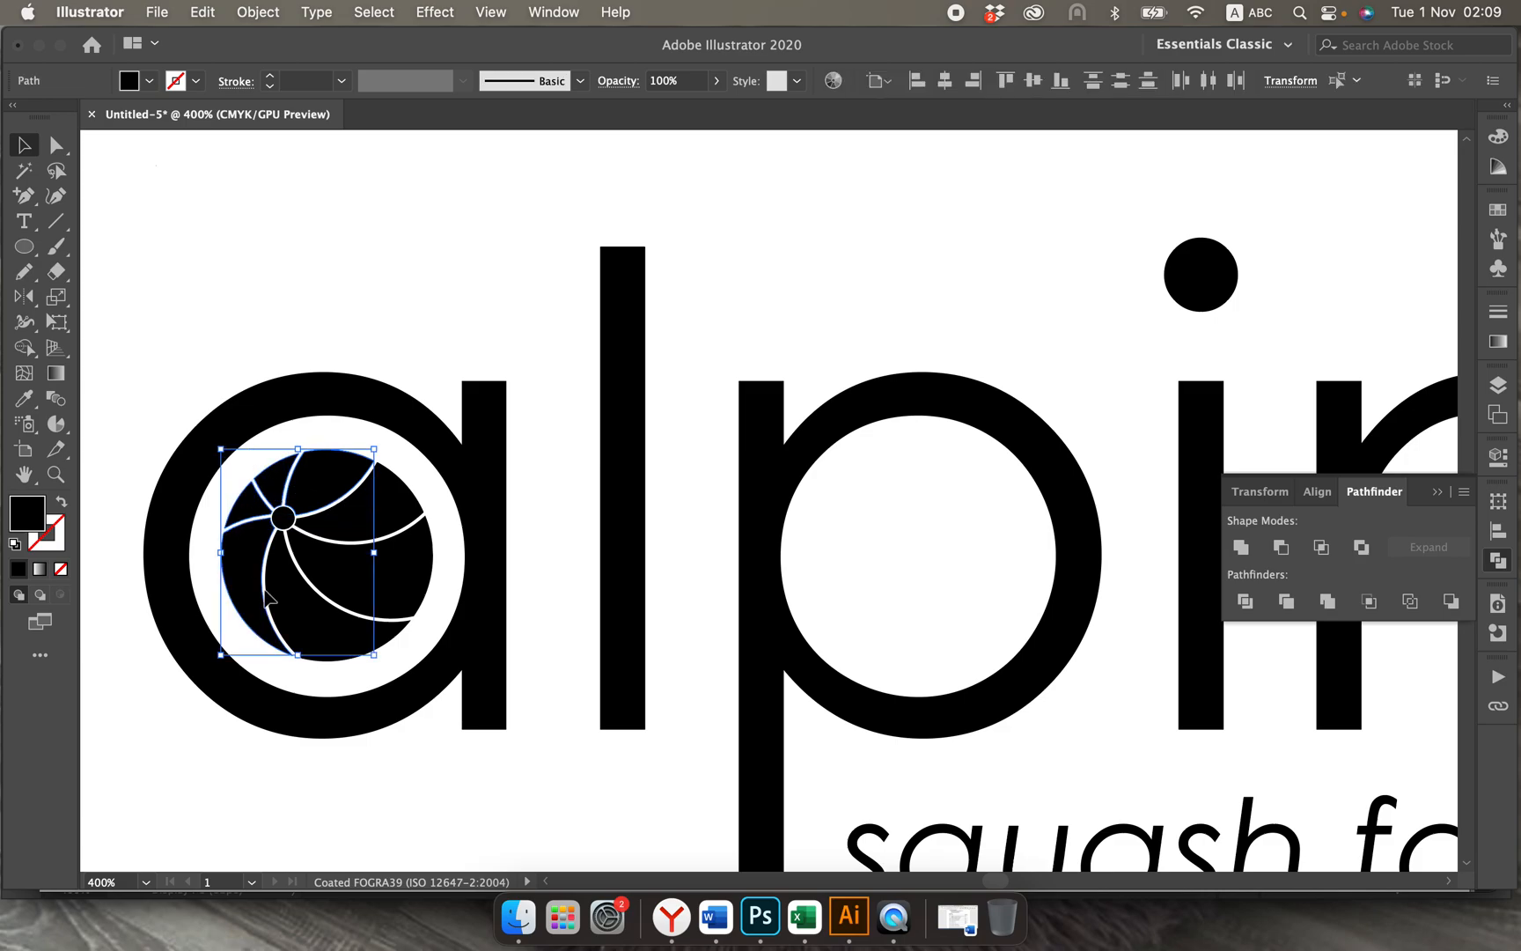
pyautogui.keyDown('shift'); pyautogui.click(290, 601); pyautogui.keyUp('shift')
pyautogui.keyDown('shift'); pyautogui.click(338, 576); pyautogui.keyUp('shift')
pyautogui.keyDown('shift'); pyautogui.click(388, 508); pyautogui.keyUp('shift')
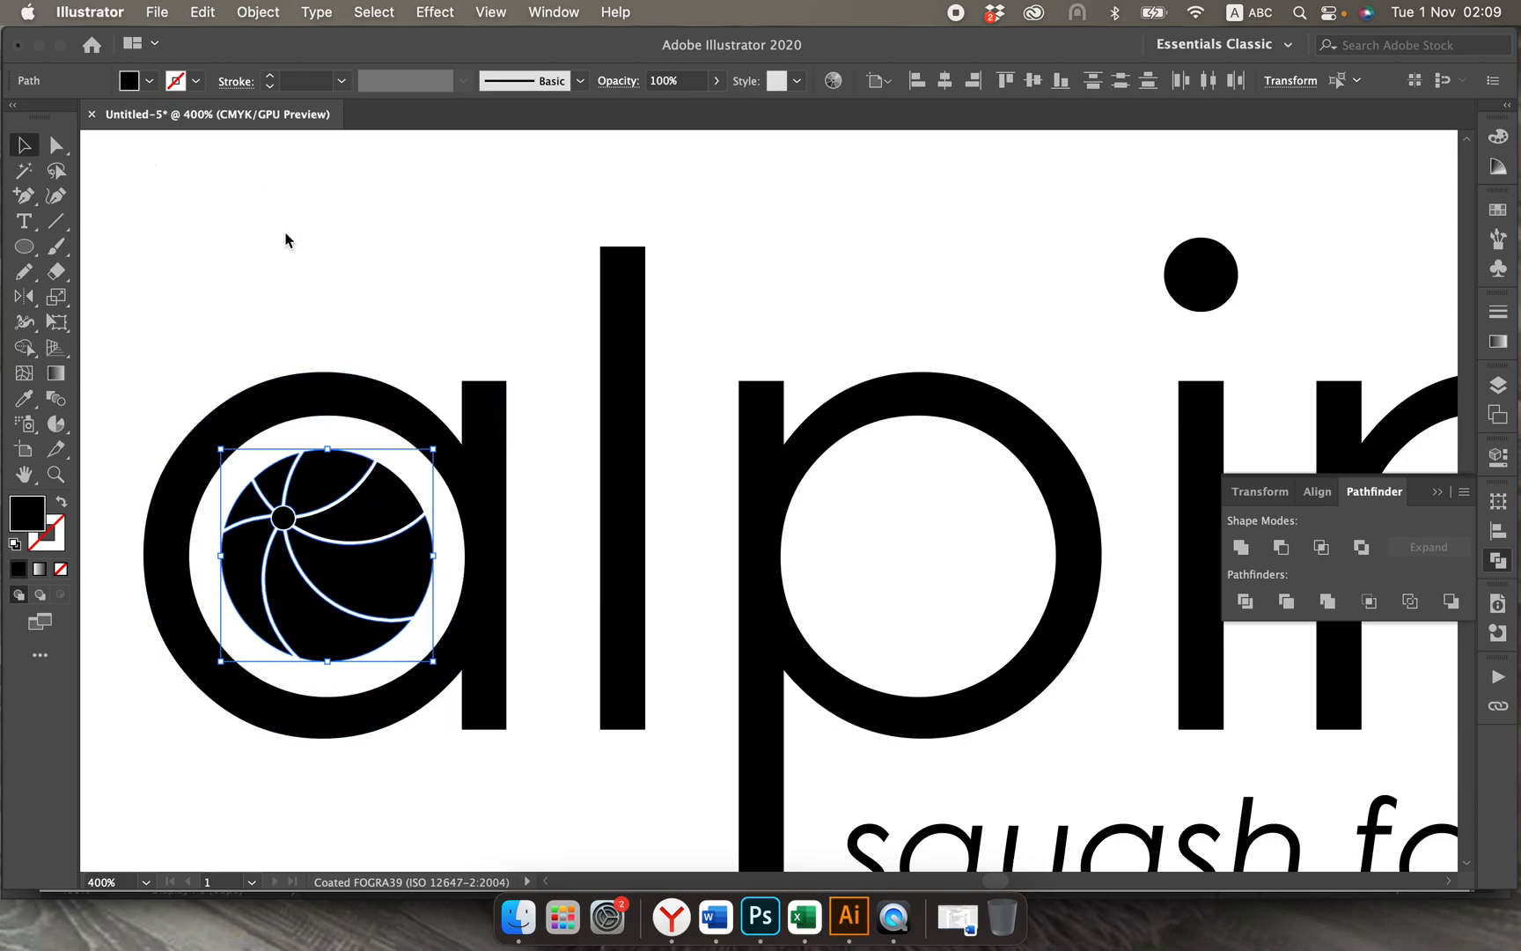
# Step: Try lighter greys on the selected ball segments, then settle on the dark grey K=90 fill
pyautogui.click(188, 81)
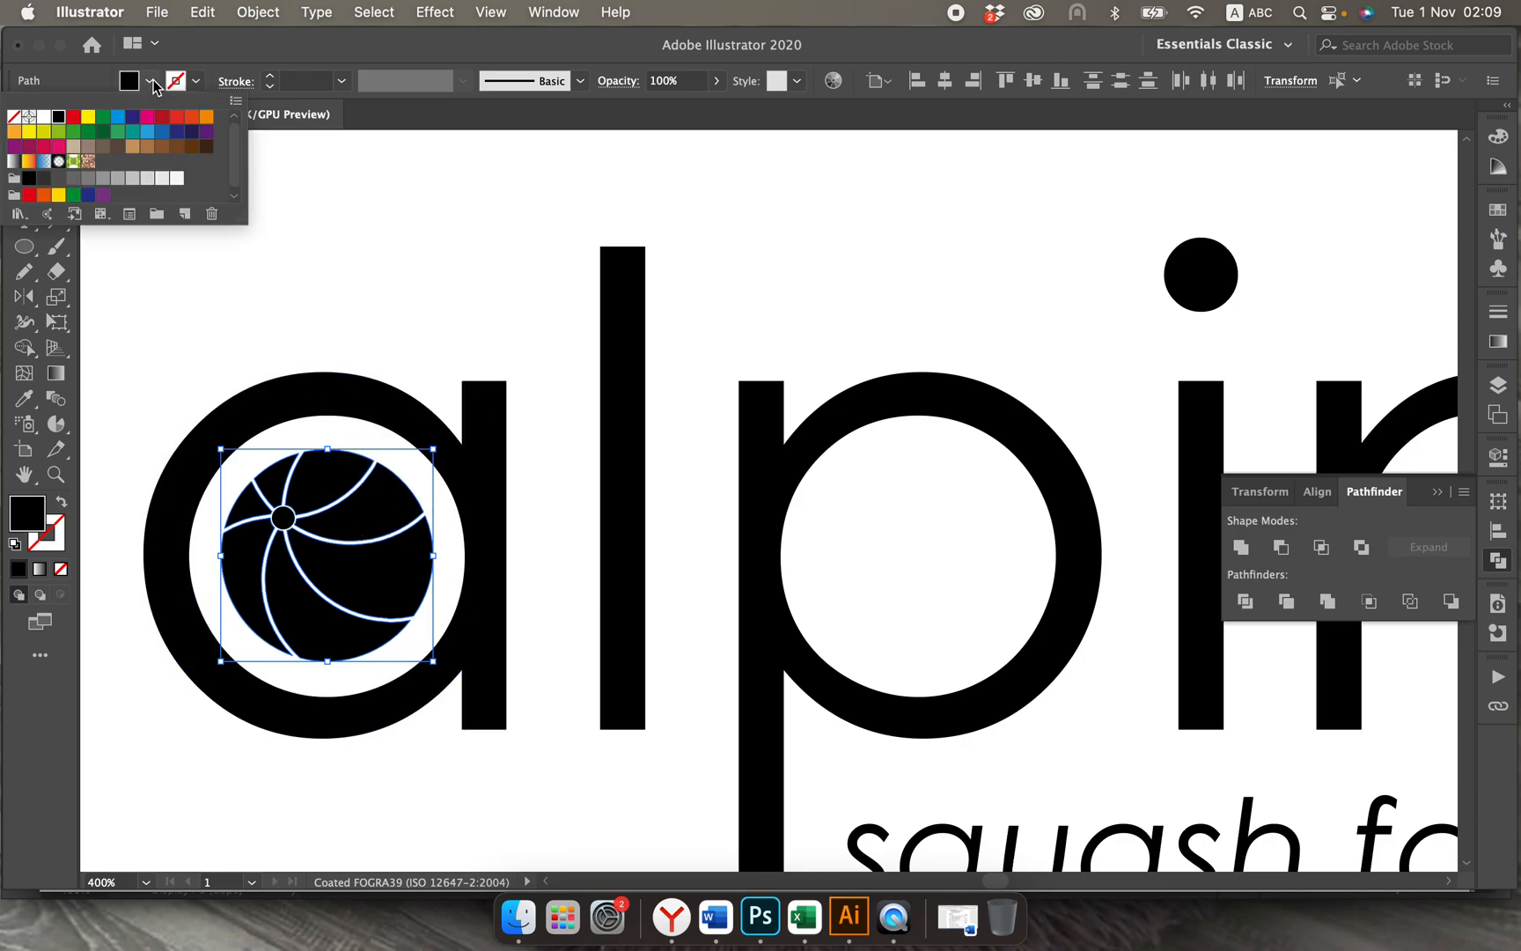
pyautogui.click(74, 179)
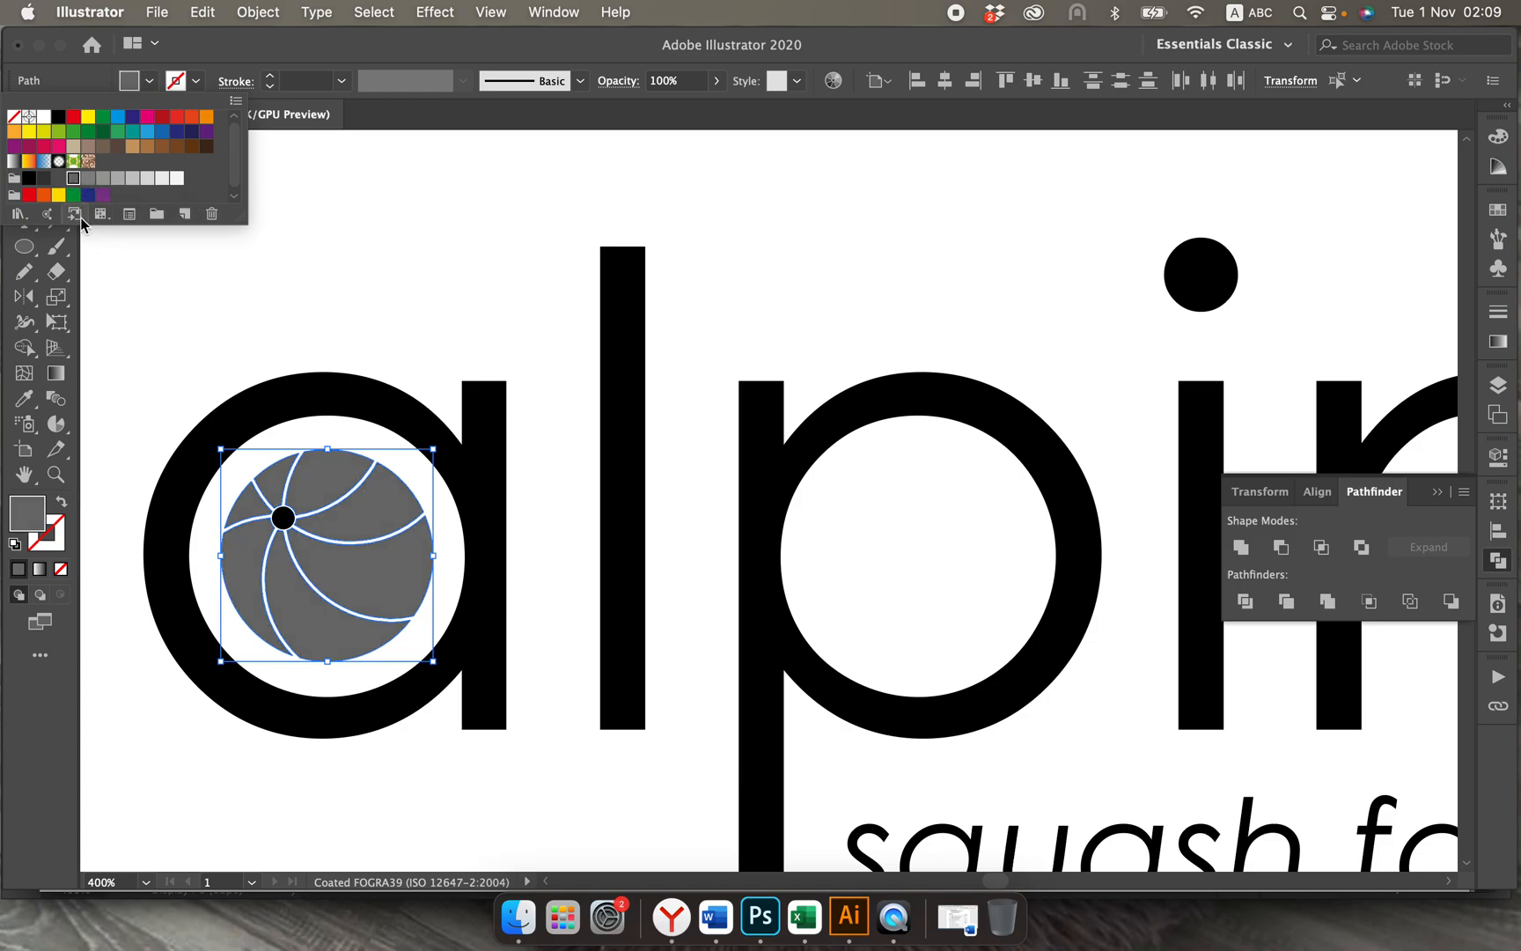
pyautogui.click(54, 178)
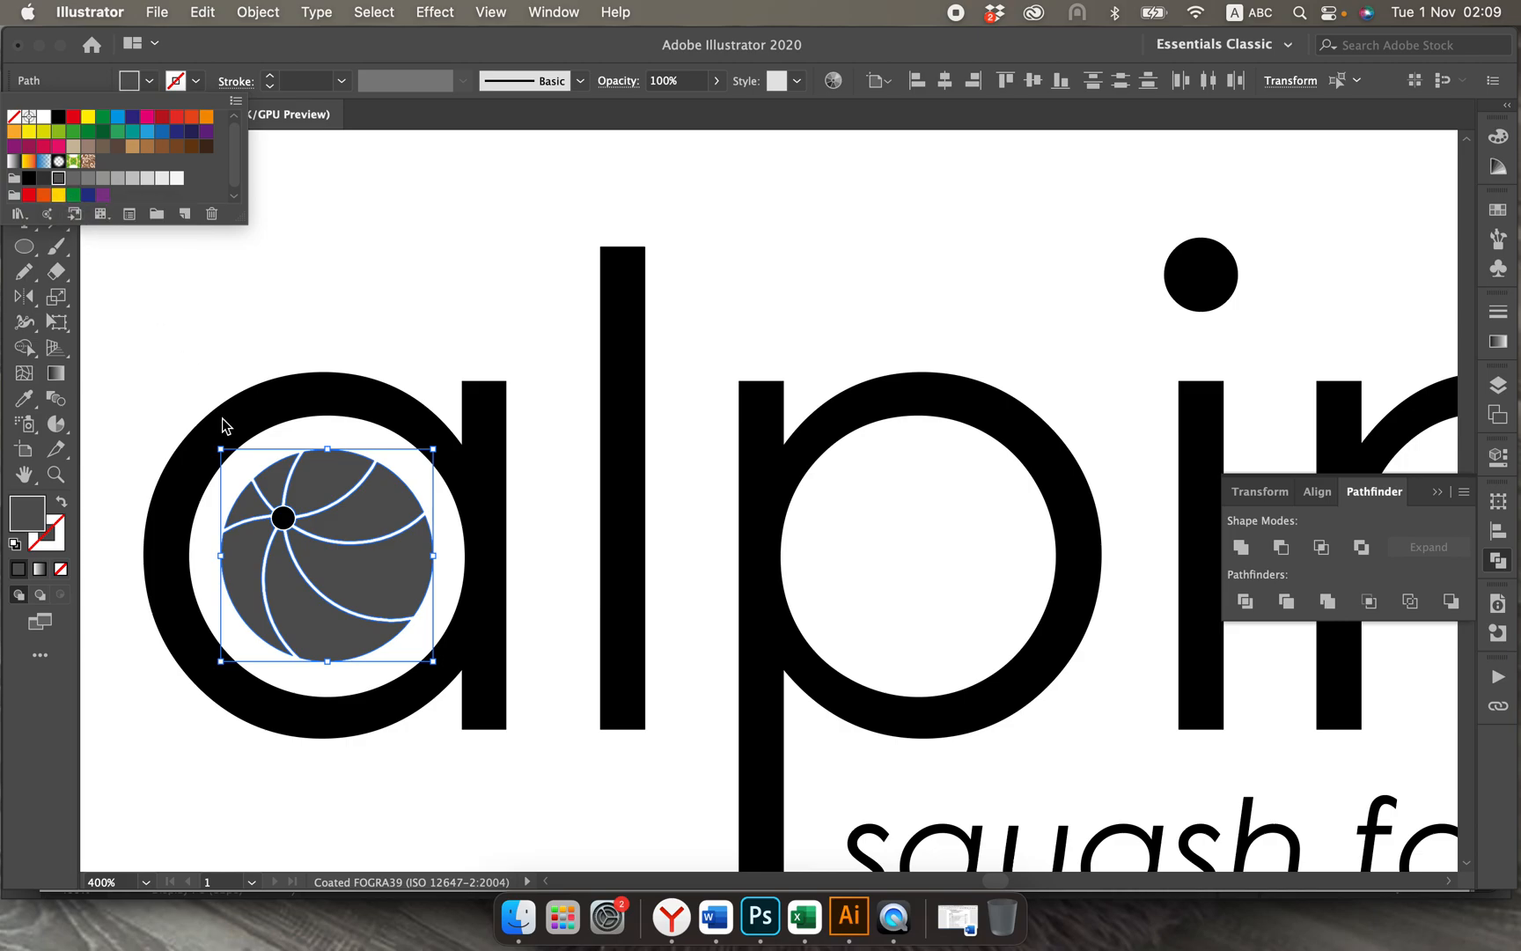
pyautogui.click(43, 182)
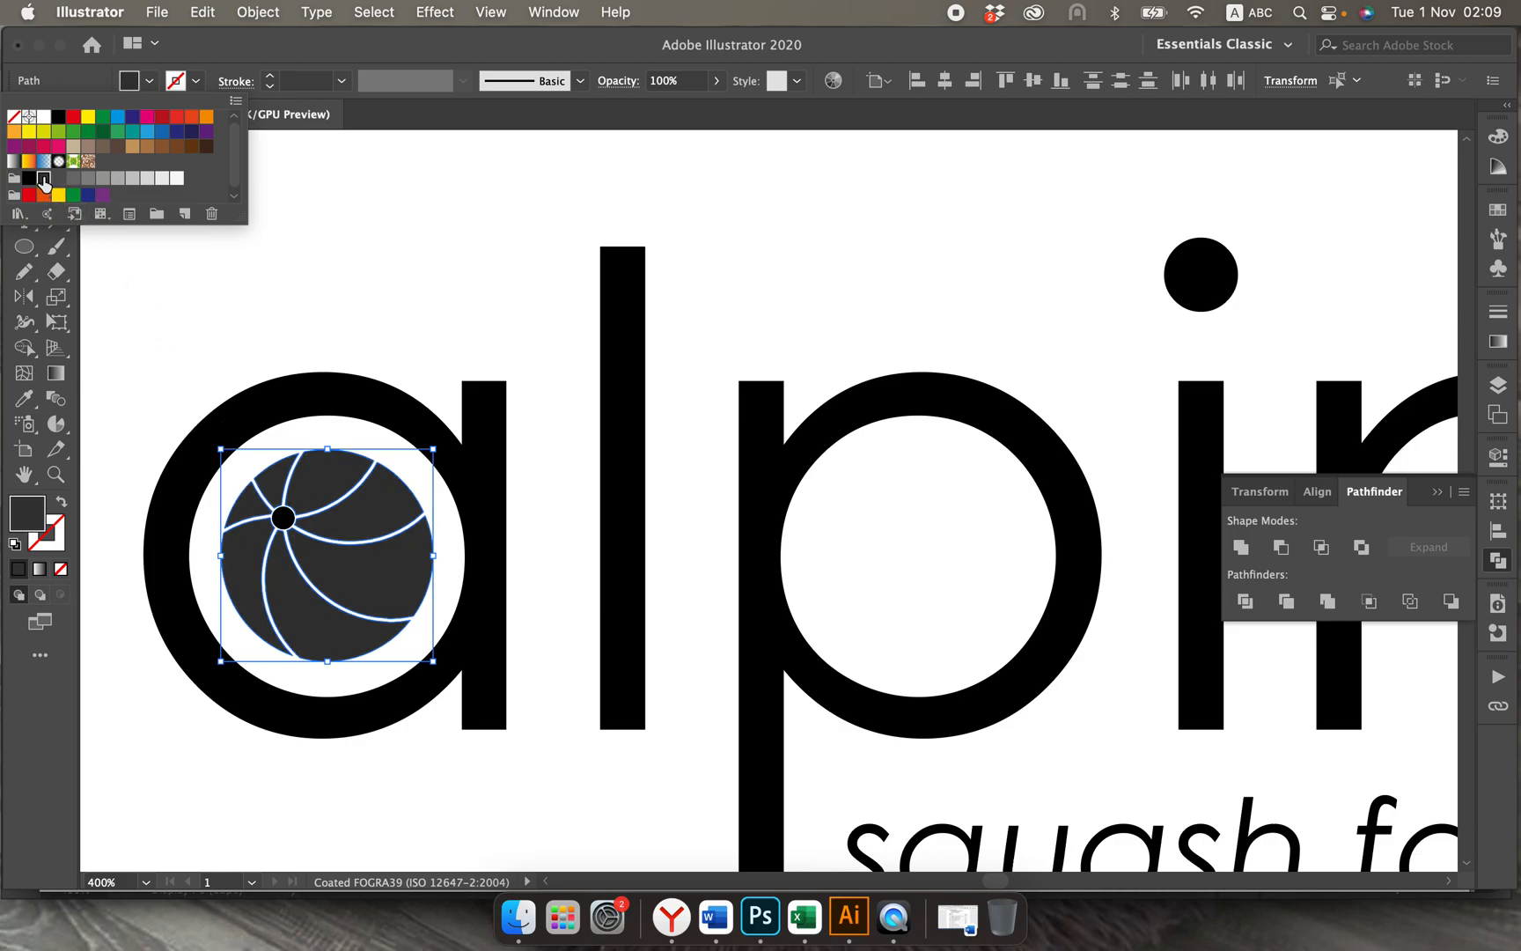
pyautogui.click(333, 538)
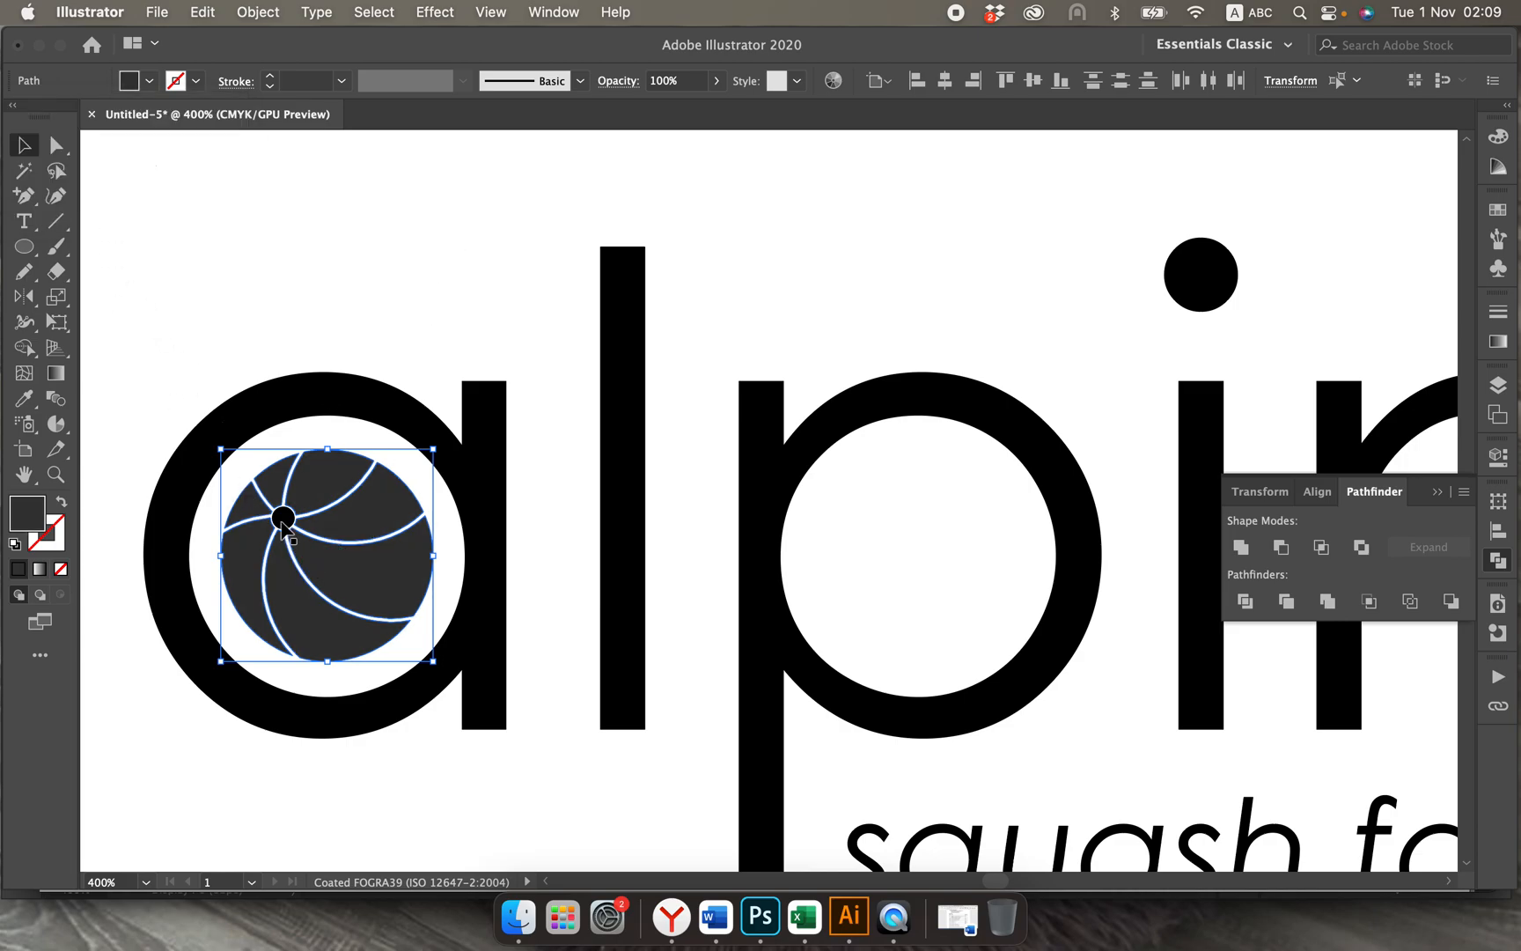
# Step: Add the ball's small centre circle to the selection, fill it with the same dark grey K=90, and deselect
pyautogui.keyDown('shift'); pyautogui.click(283, 519); pyautogui.keyUp('shift')
pyautogui.click(149, 81)
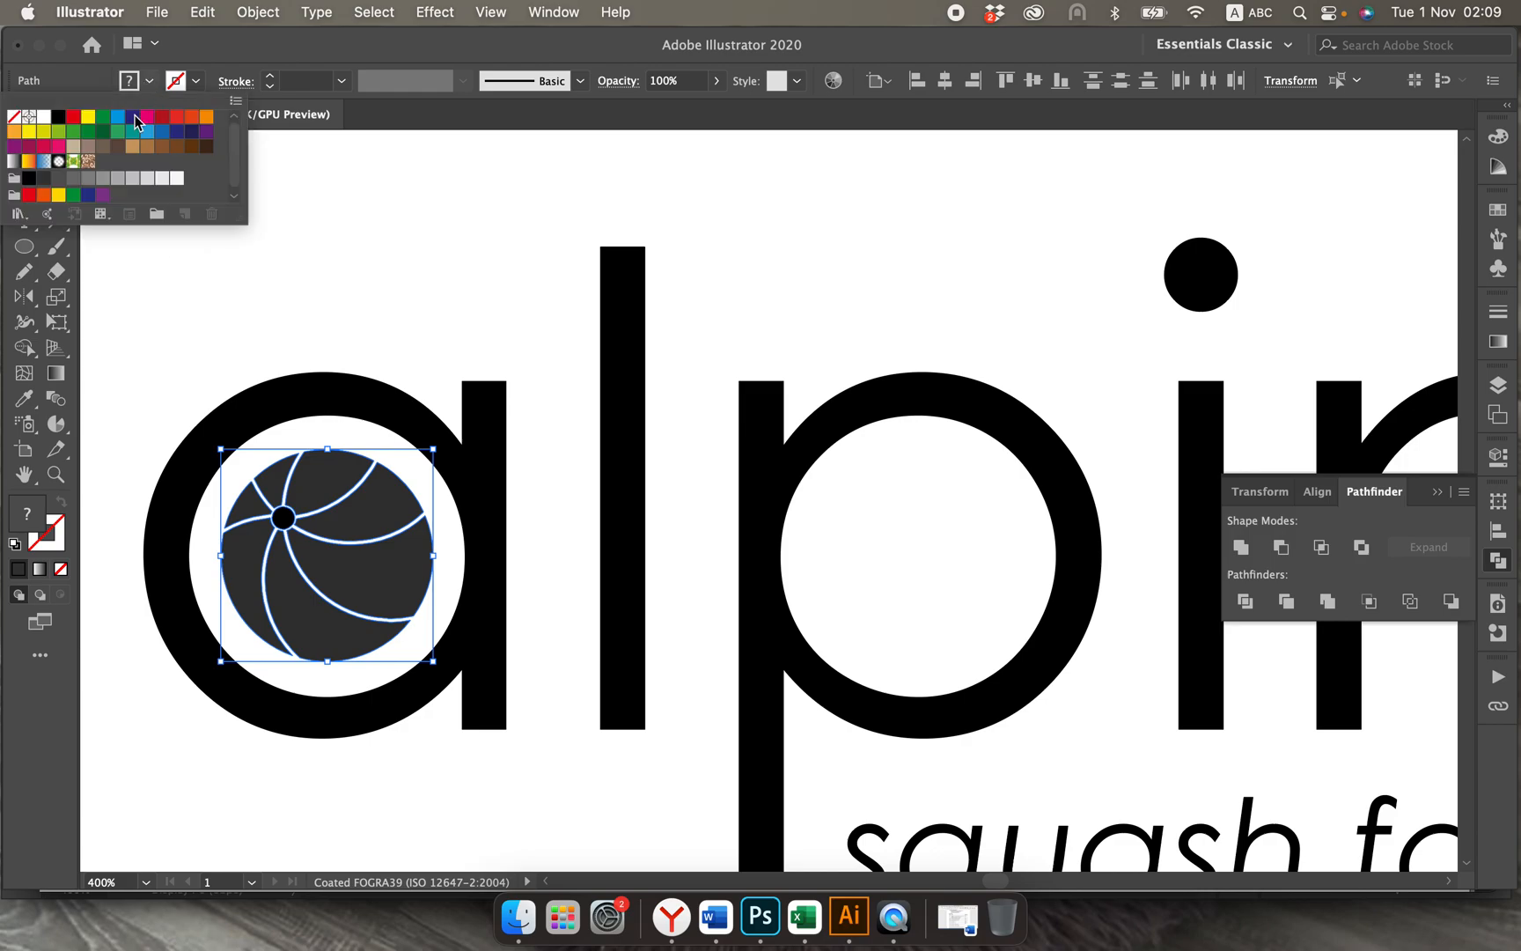
pyautogui.click(44, 179)
pyautogui.click(281, 260)
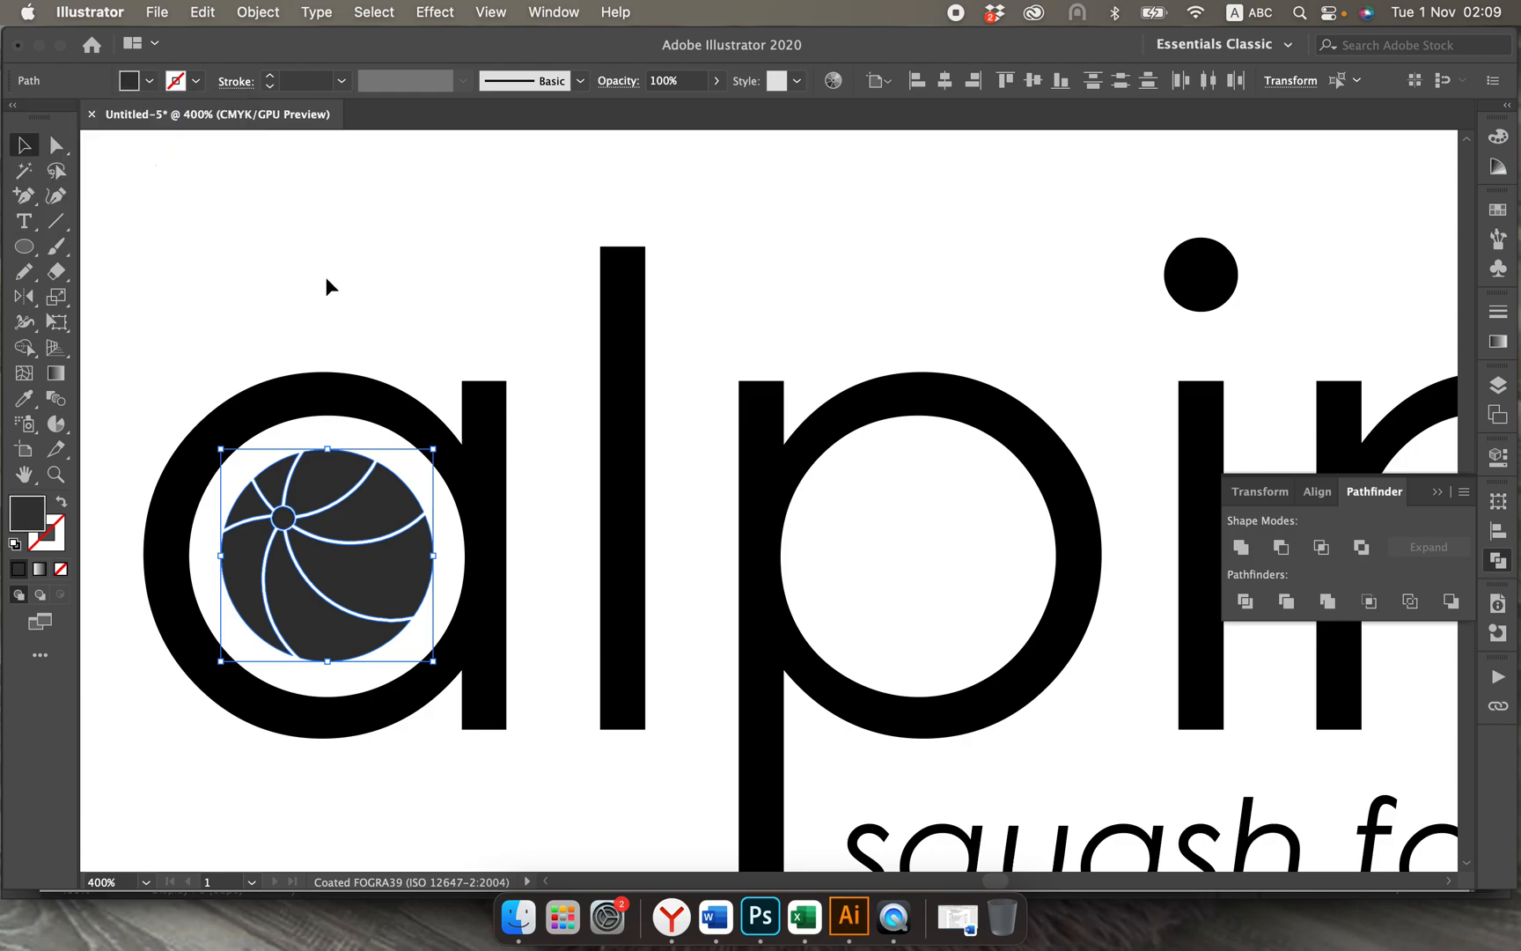
pyautogui.click(325, 278)
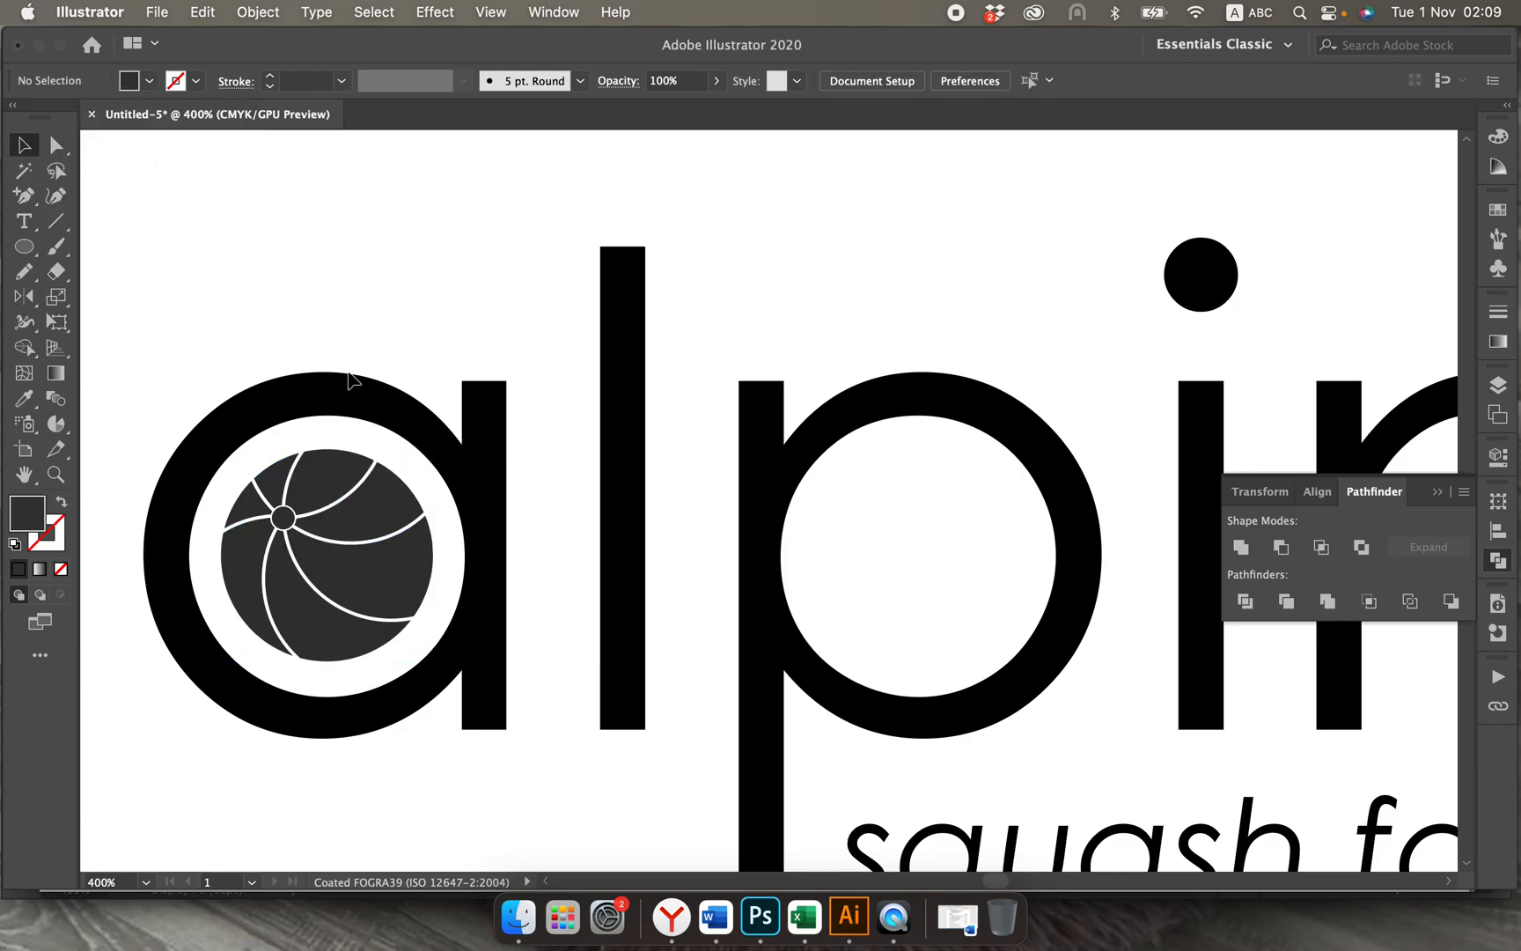
# Step: Reselect the ball pieces and tint their fill dark blue with C=50, M=0, Y=0, K=90
pyautogui.click(328, 497)
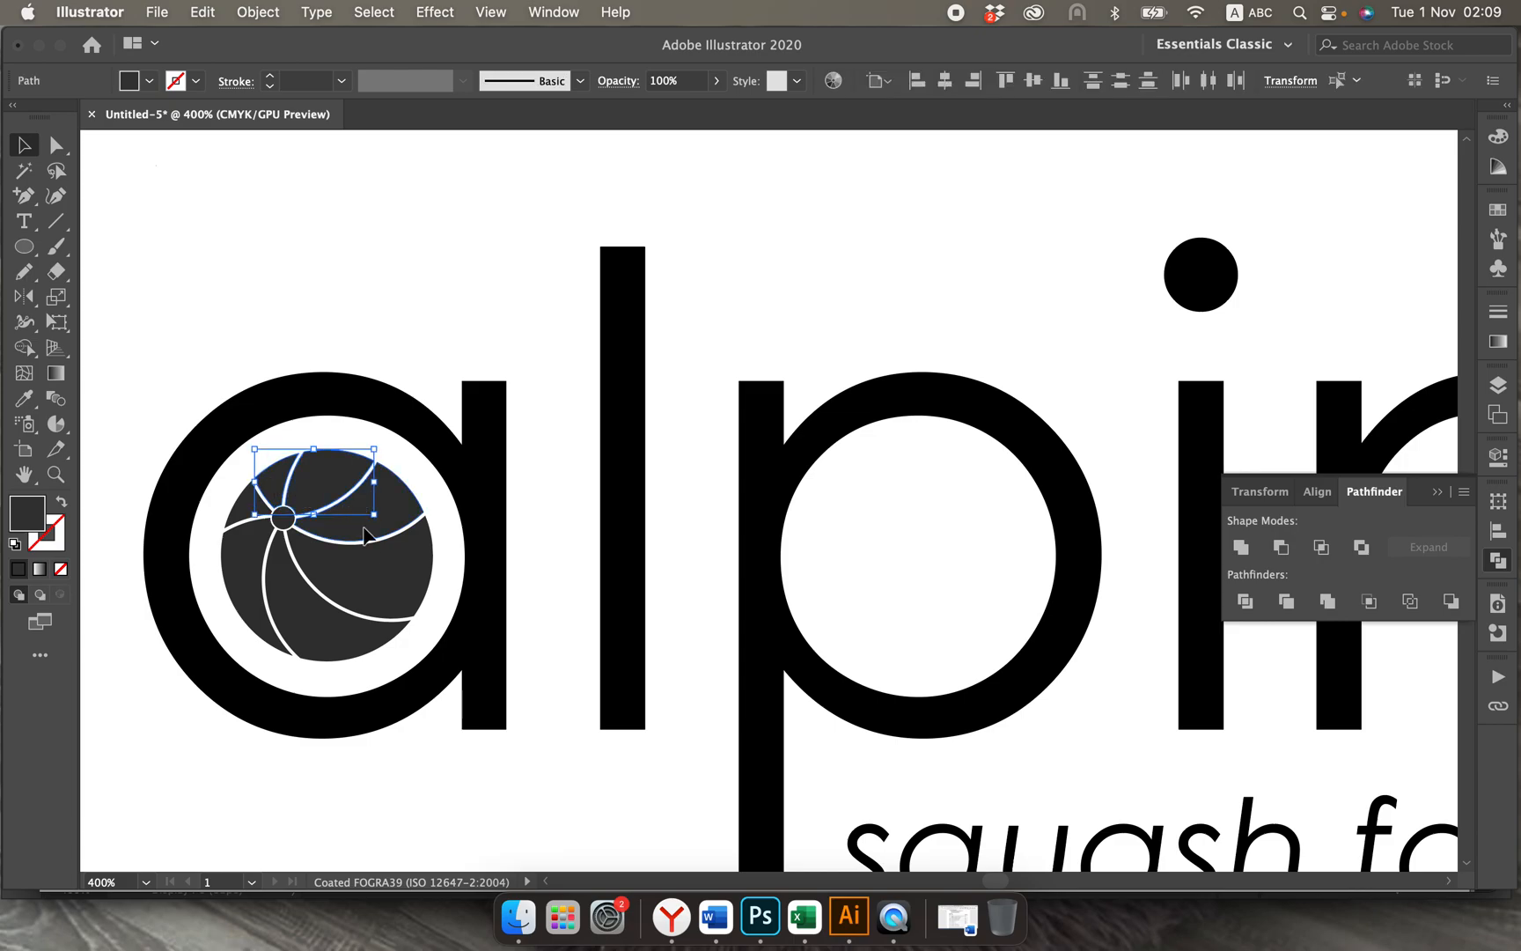
pyautogui.keyDown('shift'); pyautogui.click(368, 571); pyautogui.keyUp('shift')
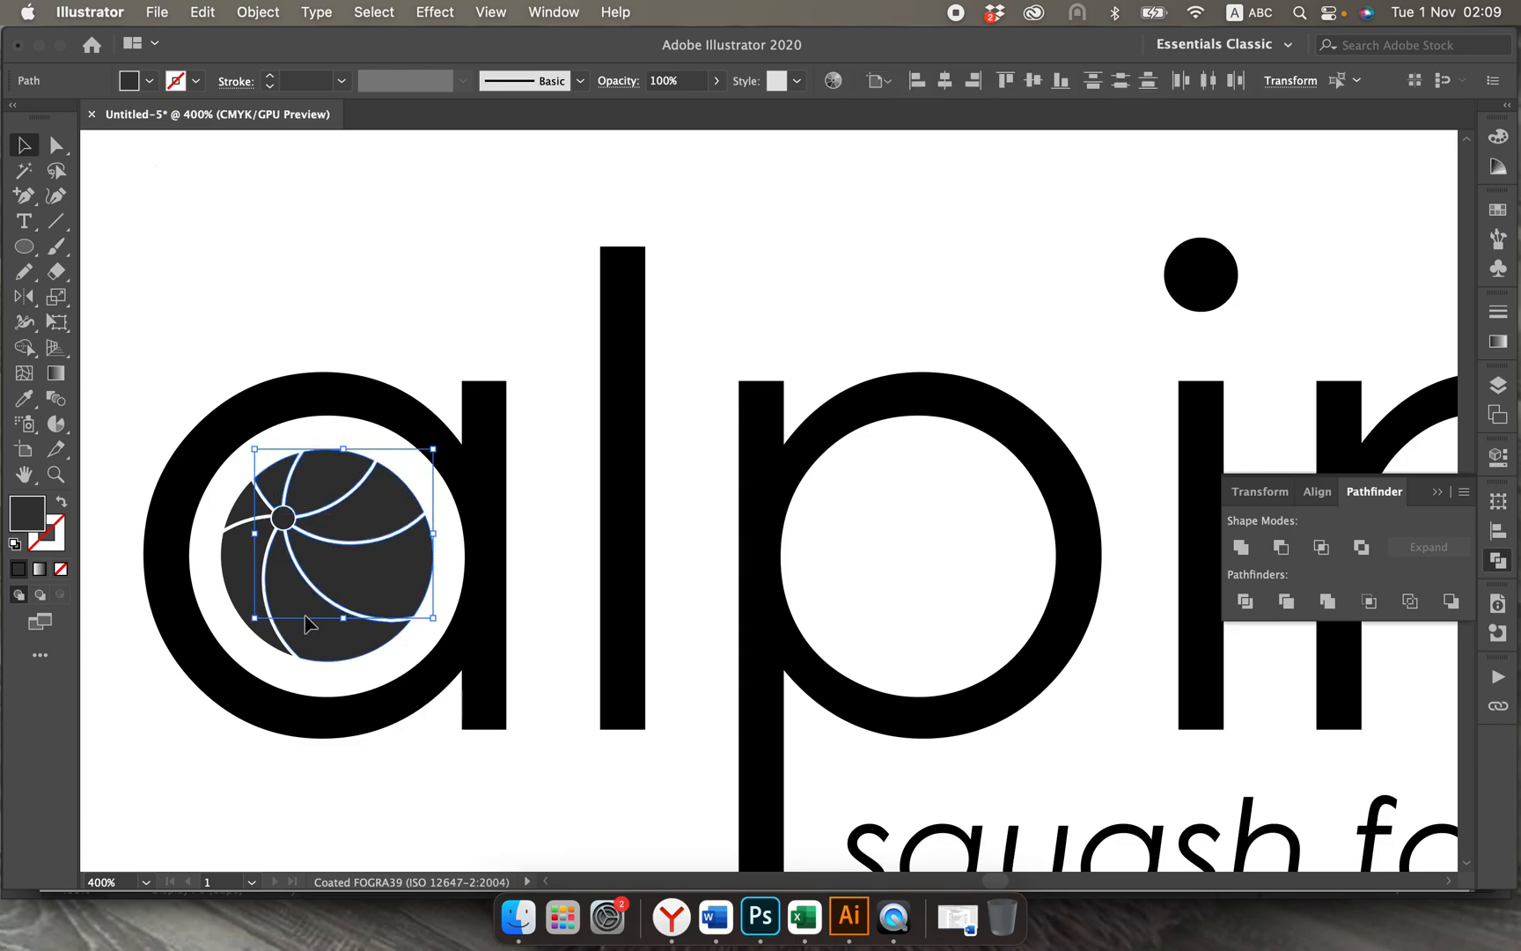
pyautogui.keyDown('shift'); pyautogui.click(273, 616); pyautogui.keyUp('shift')
pyautogui.keyDown('shift'); pyautogui.click(242, 592); pyautogui.keyUp('shift')
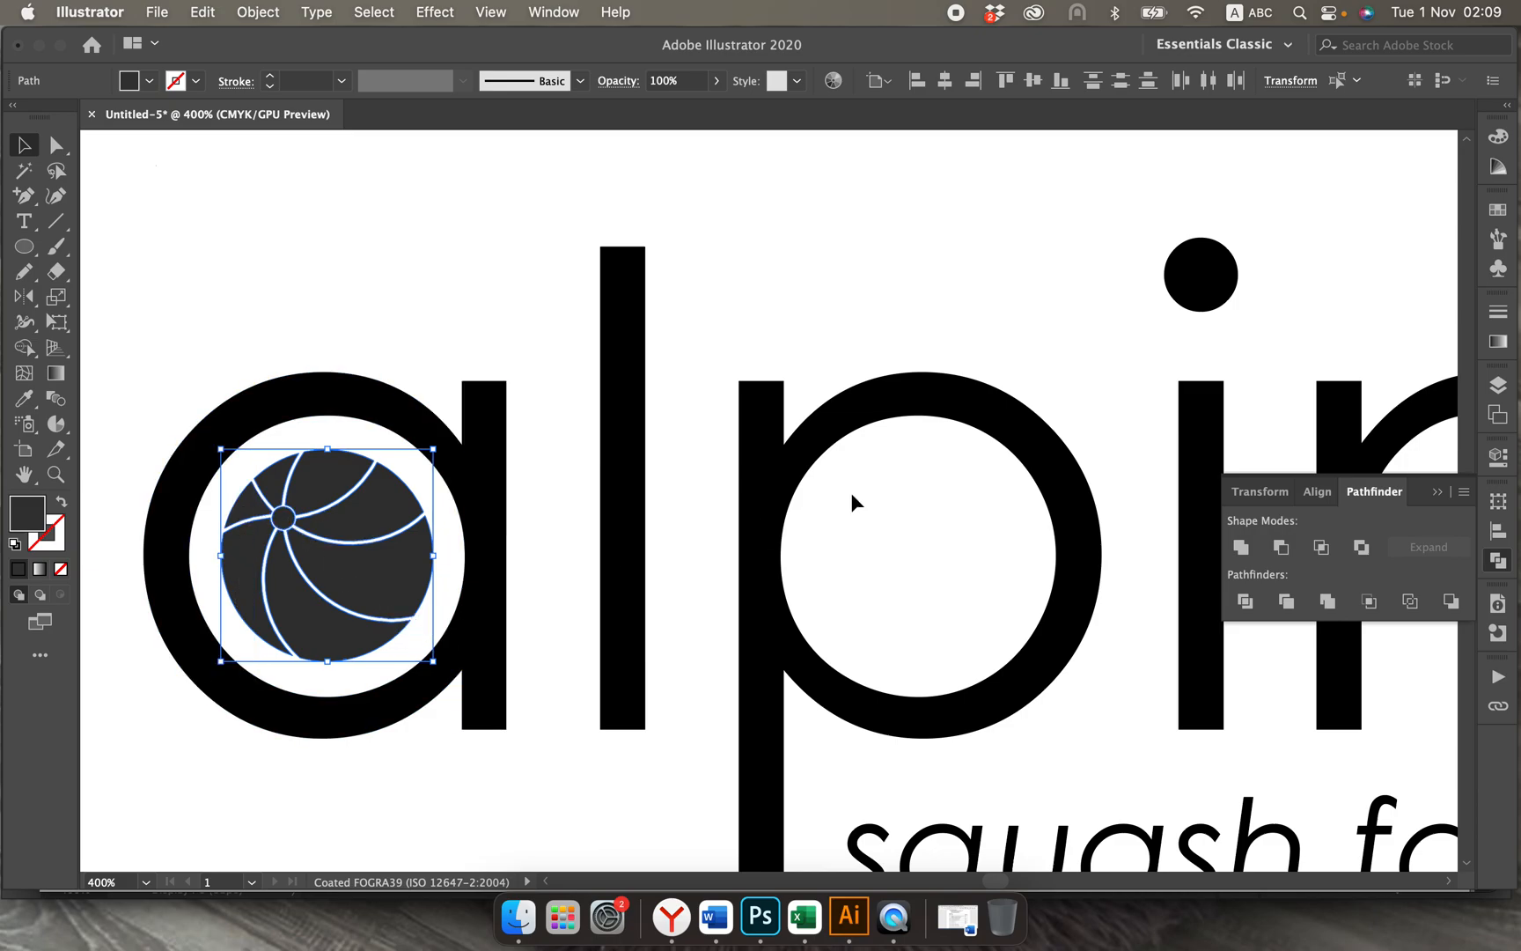
pyautogui.click(1497, 136)
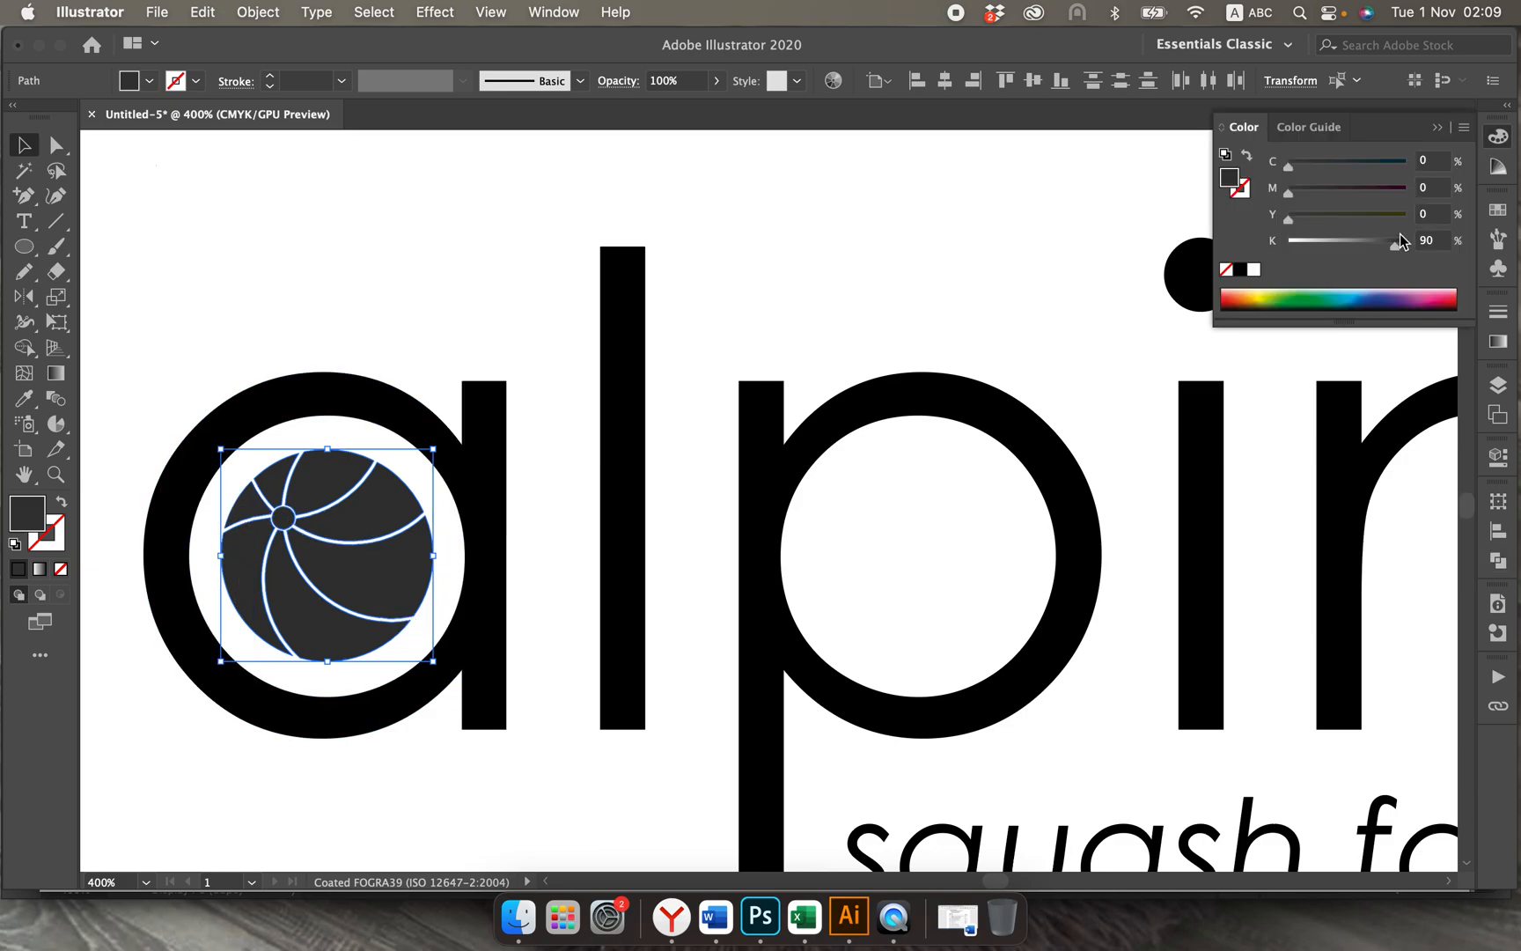
pyautogui.moveTo(1294, 171); pyautogui.dragTo(1332, 171)
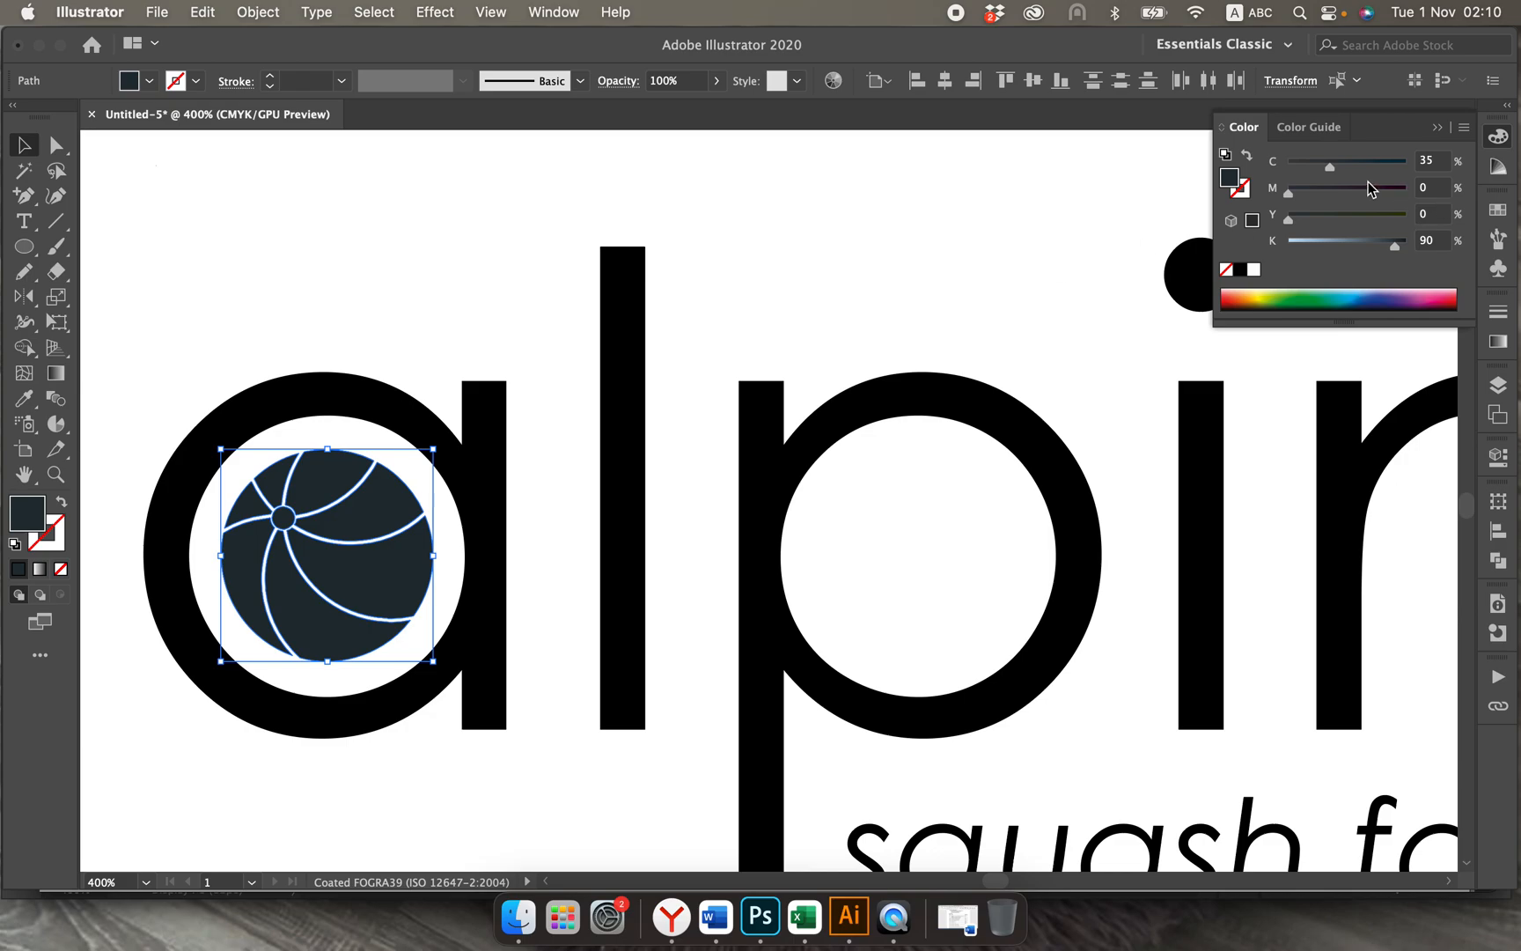
pyautogui.moveTo(1328, 166); pyautogui.dragTo(1352, 167)
# Step: Save the ball colour as a non-global process colour swatch named C=50 M=0 Y=0 K=90
pyautogui.click(1465, 127)
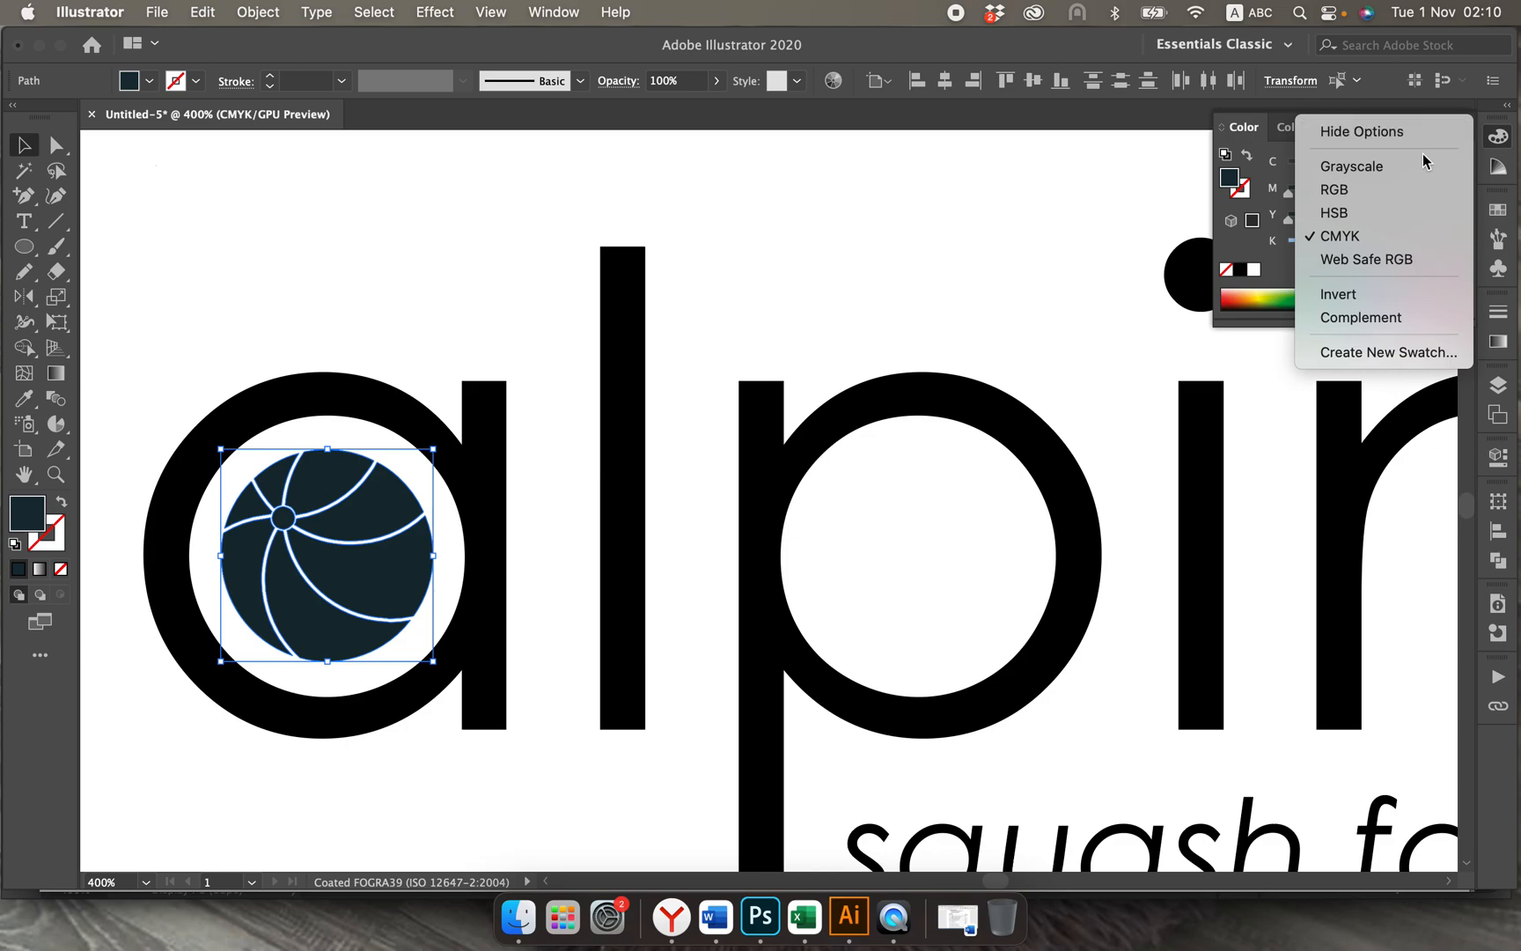
pyautogui.click(1373, 352)
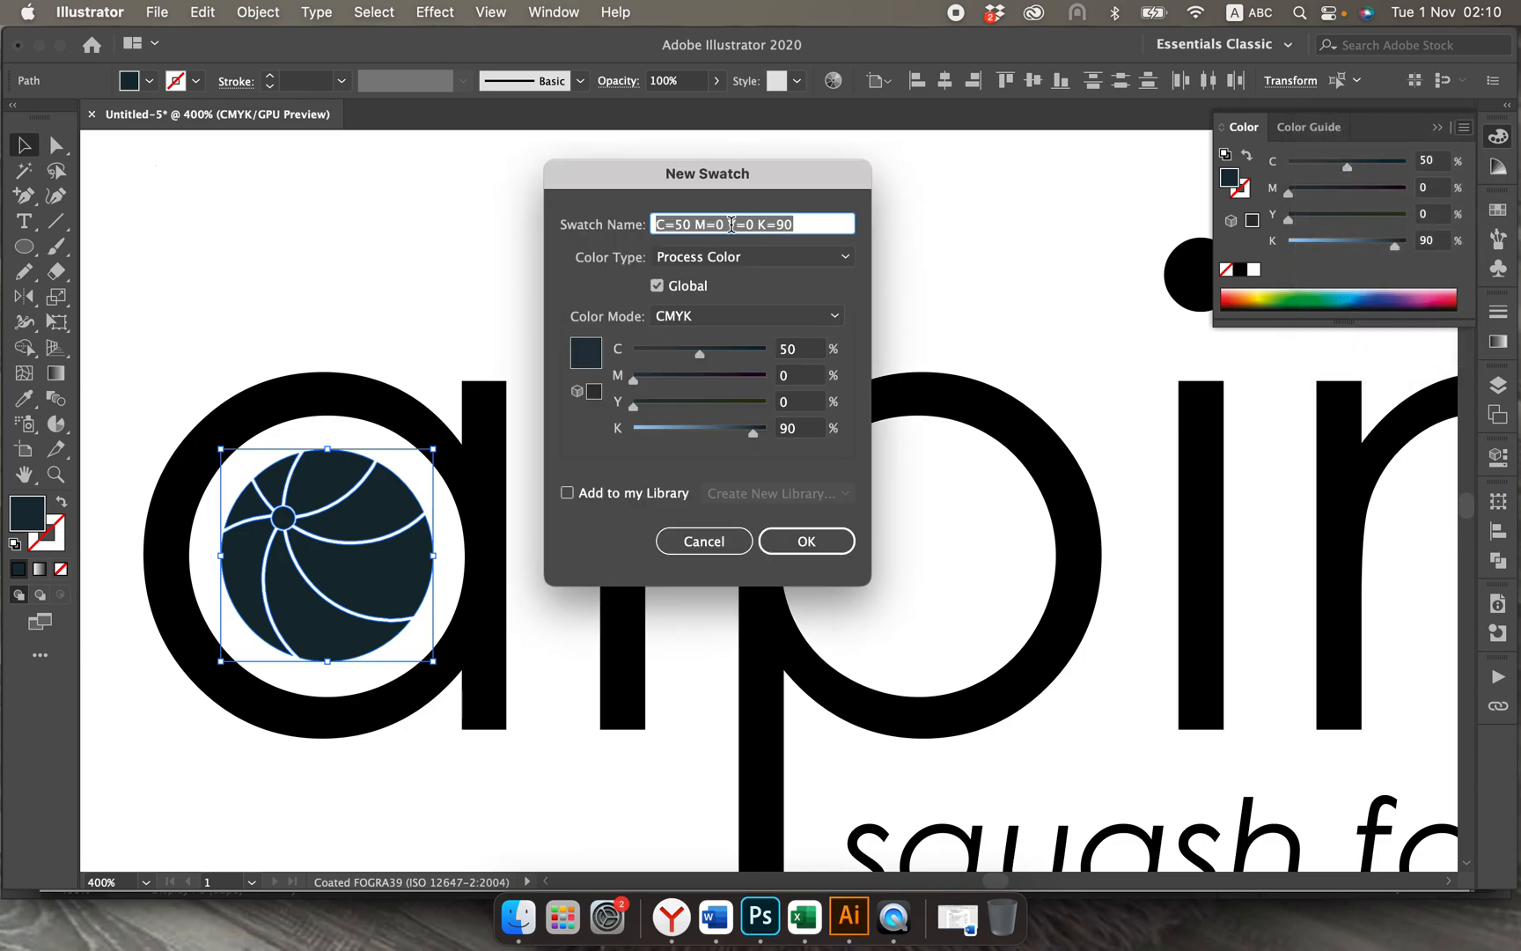
pyautogui.click(657, 287)
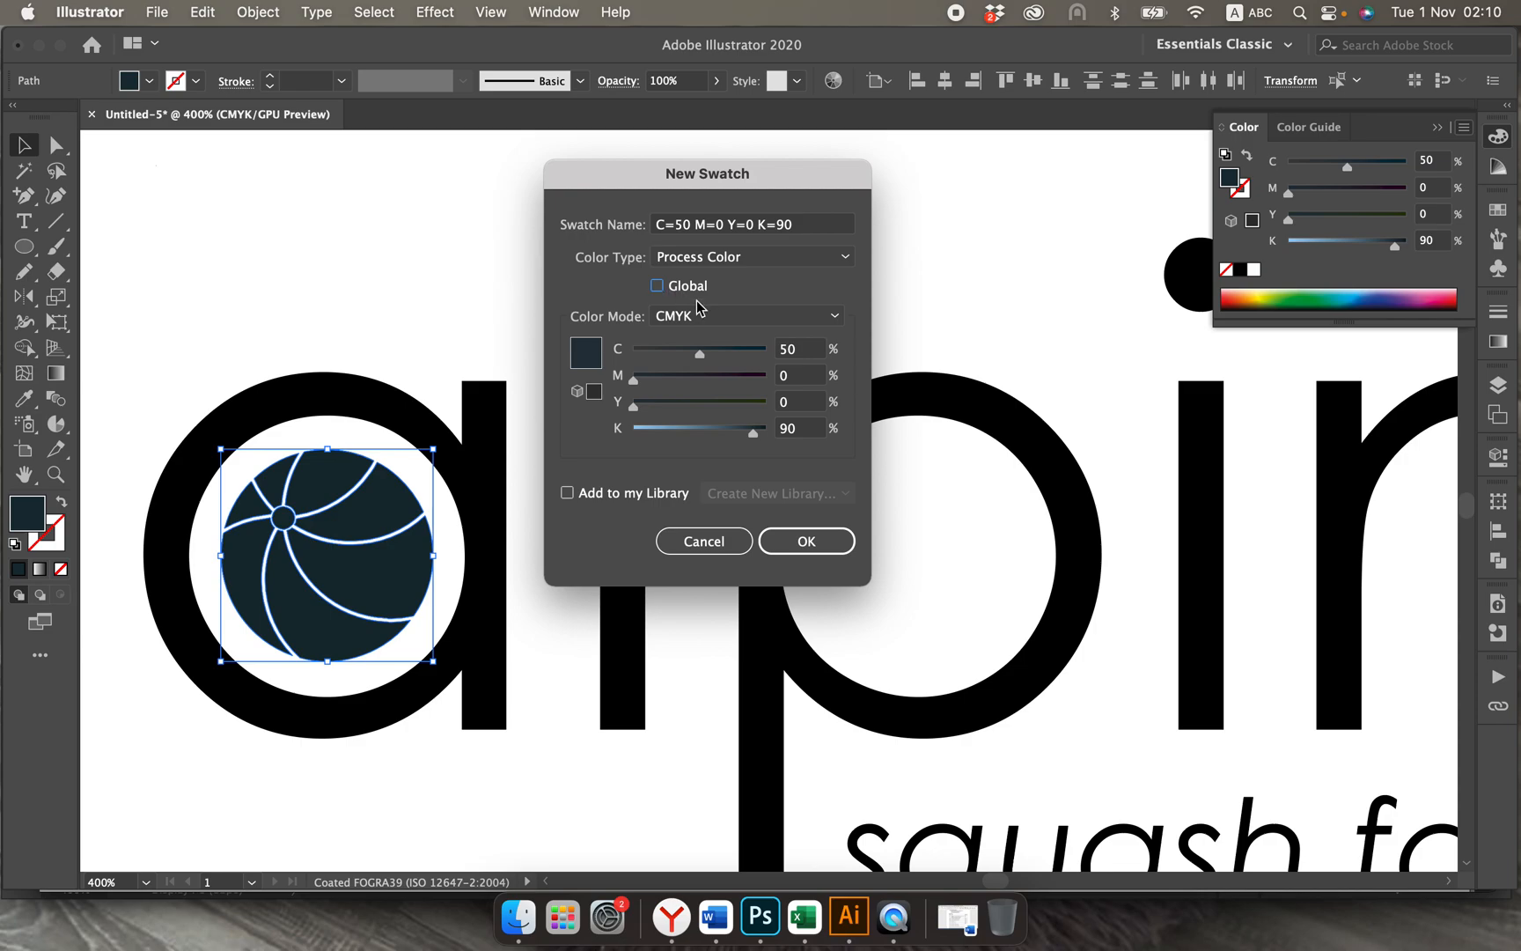
pyautogui.click(817, 539)
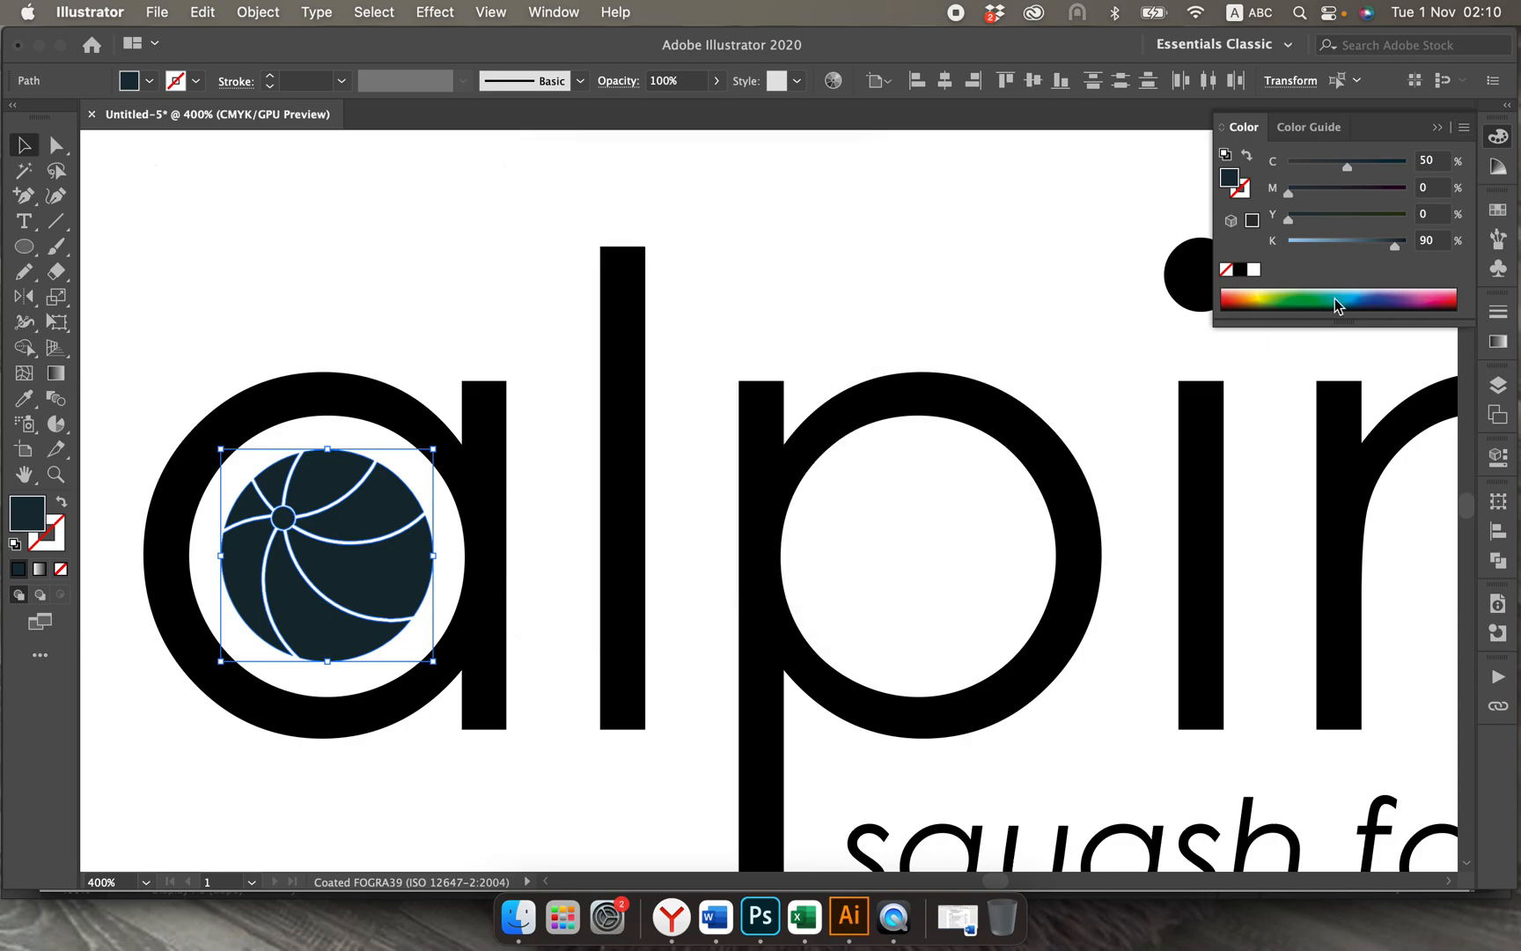
# Step: Fill the "squash fan merch" tagline of the lowest logo with the C=50 M=0 Y=0 K=90 swatch
pyautogui.click(1498, 211)
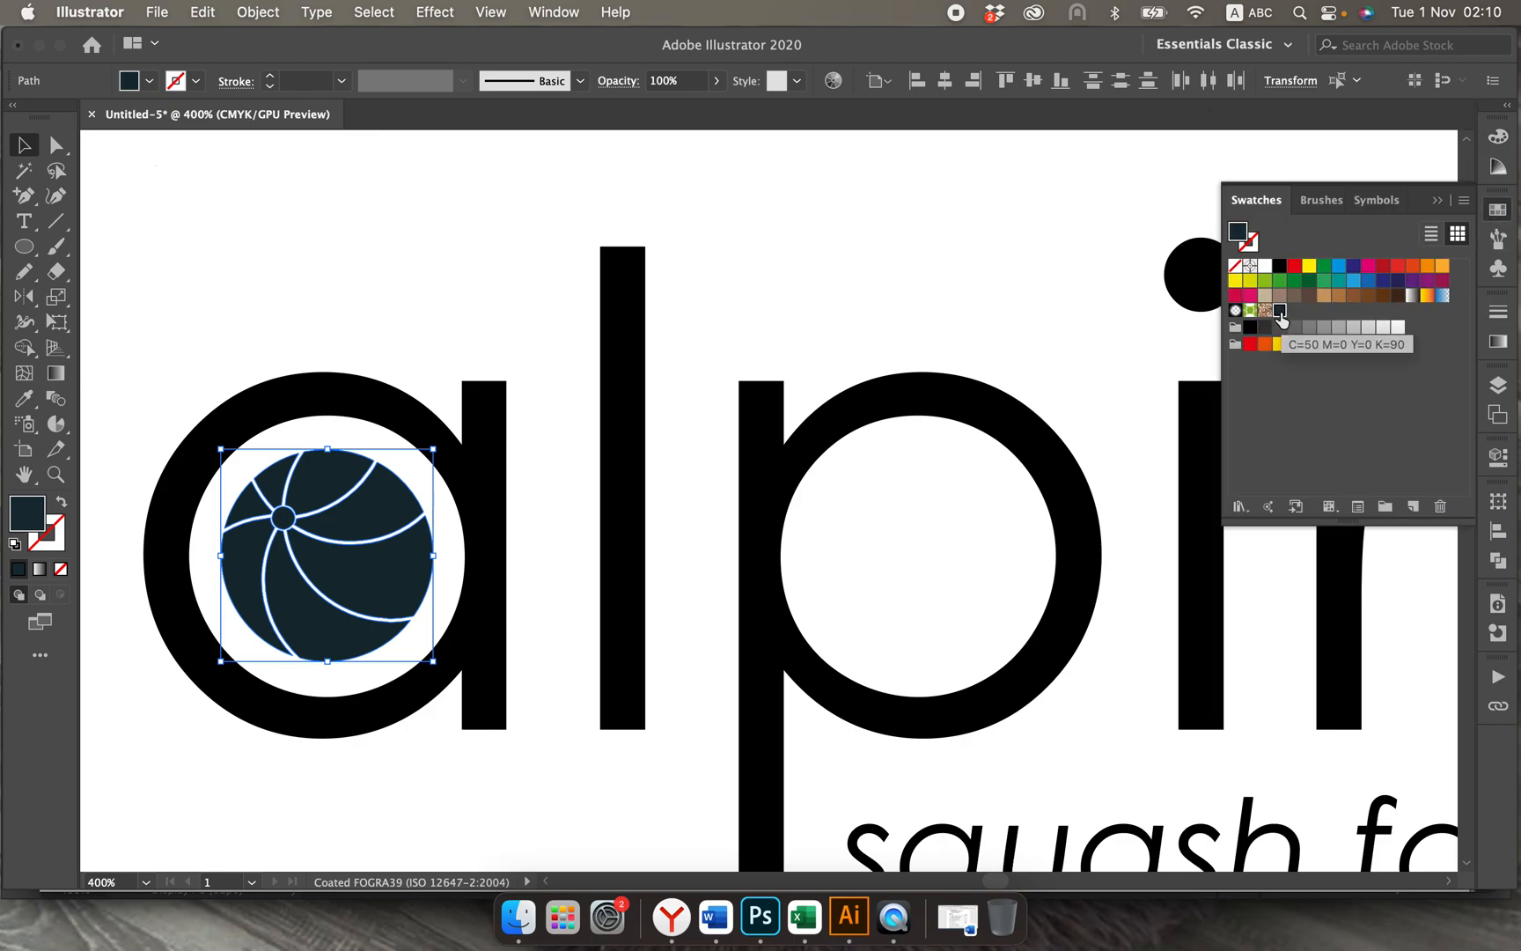
pyautogui.scroll(-5, 728, 626)
pyautogui.hscroll(2, 729, 626)
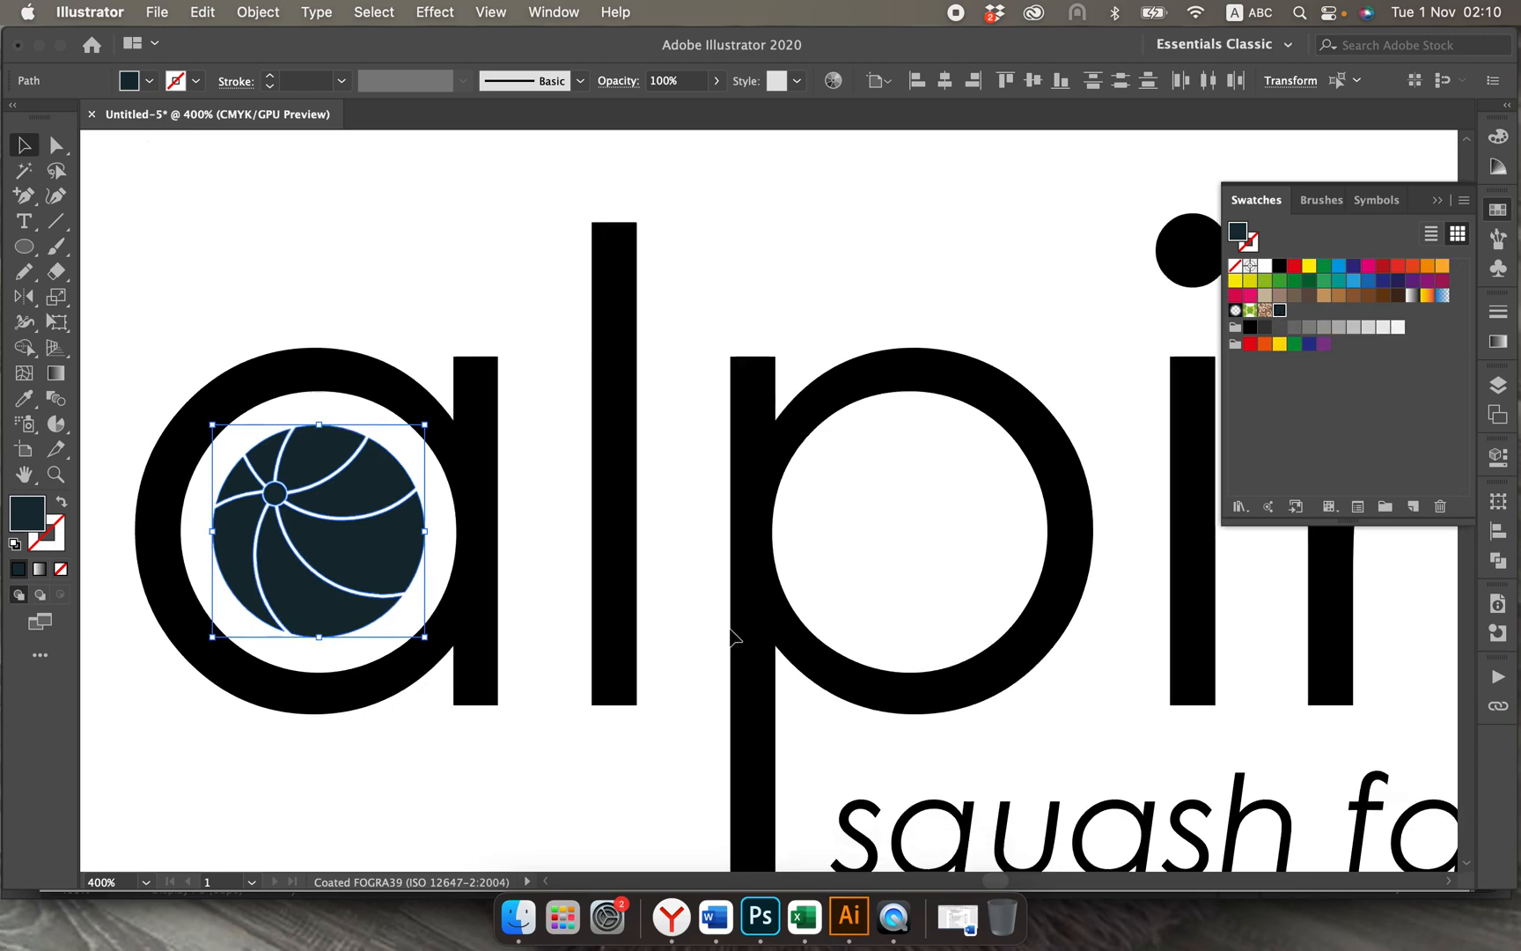
pyautogui.hscroll(10, 729, 626)
pyautogui.scroll(-2, 729, 626)
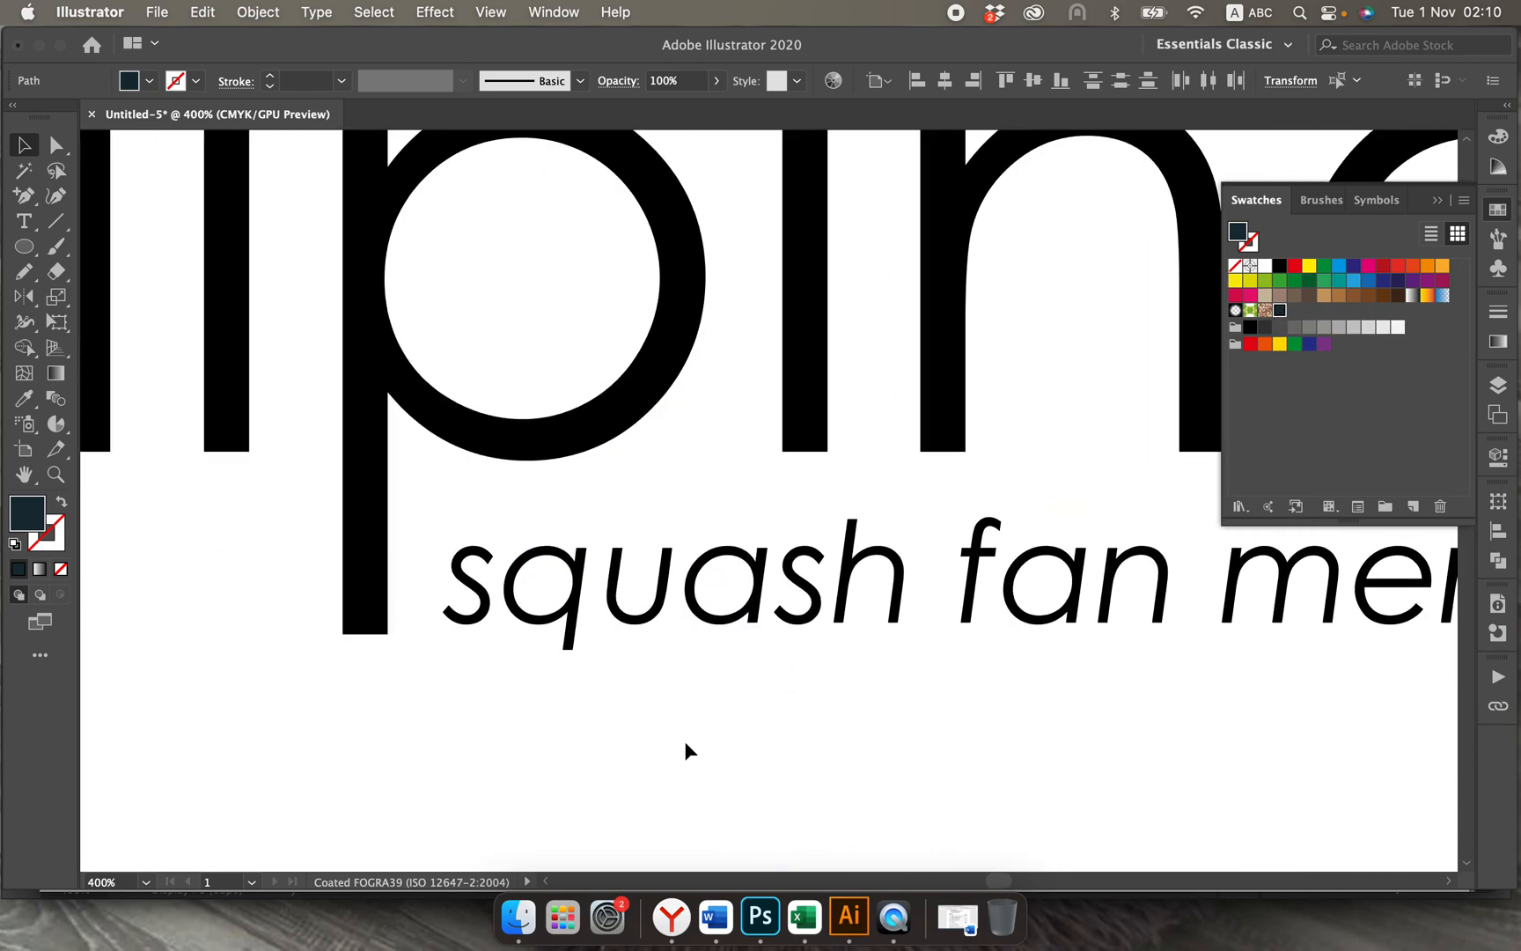
pyautogui.press('super+minus')
pyautogui.press('super+minus')
pyautogui.hscroll(10, 685, 743)
pyautogui.scroll(-1, 685, 742)
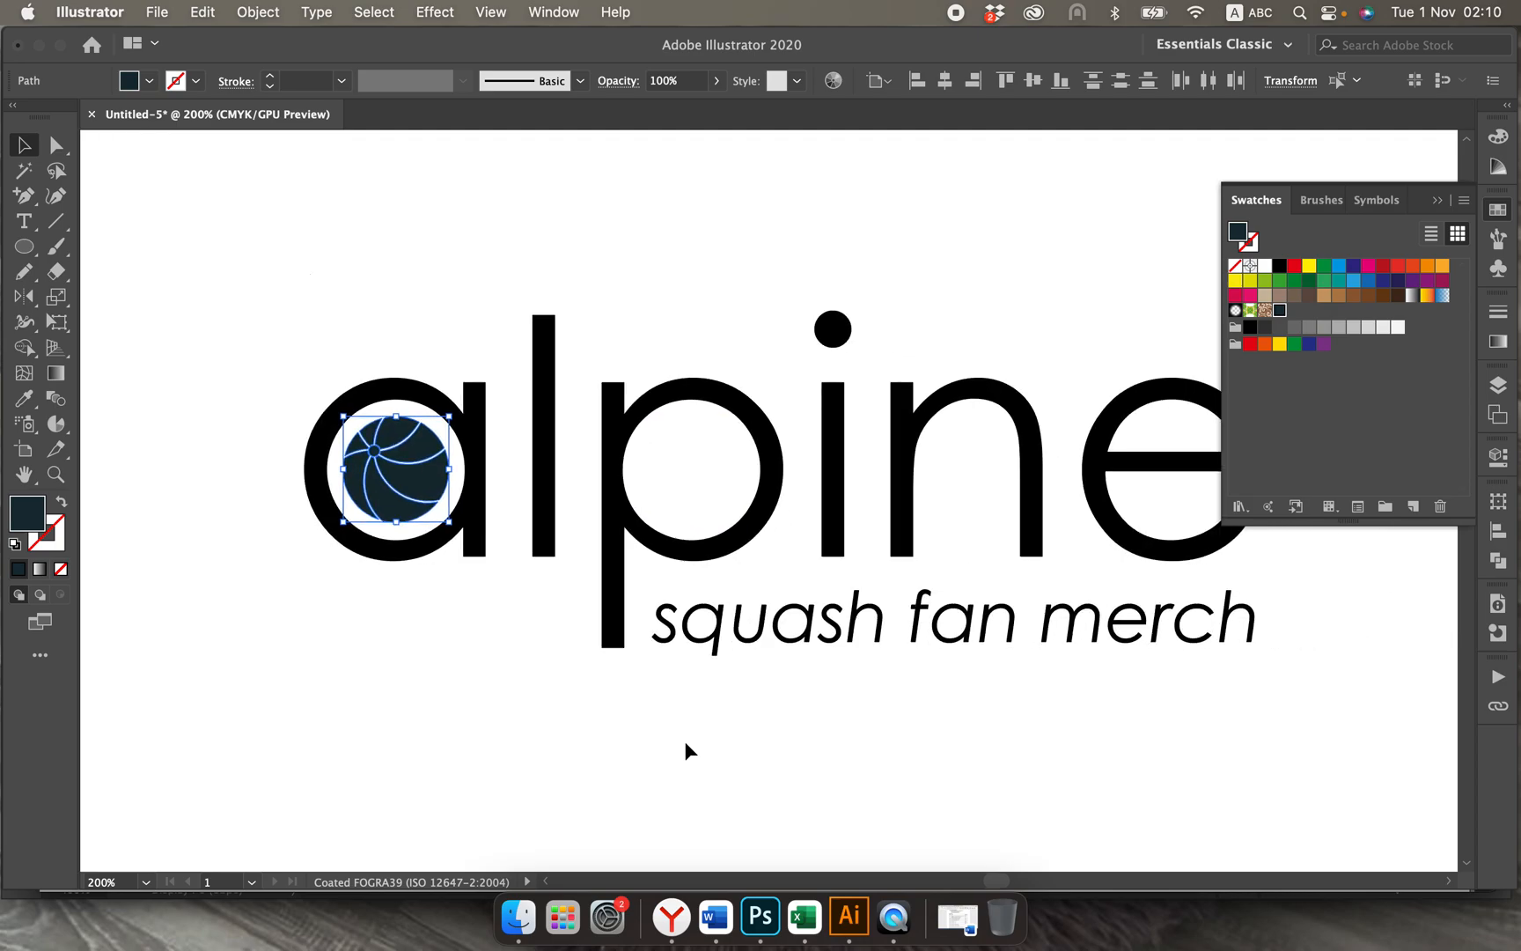
pyautogui.hscroll(2, 685, 750)
pyautogui.moveTo(487, 671); pyautogui.dragTo(1124, 625)
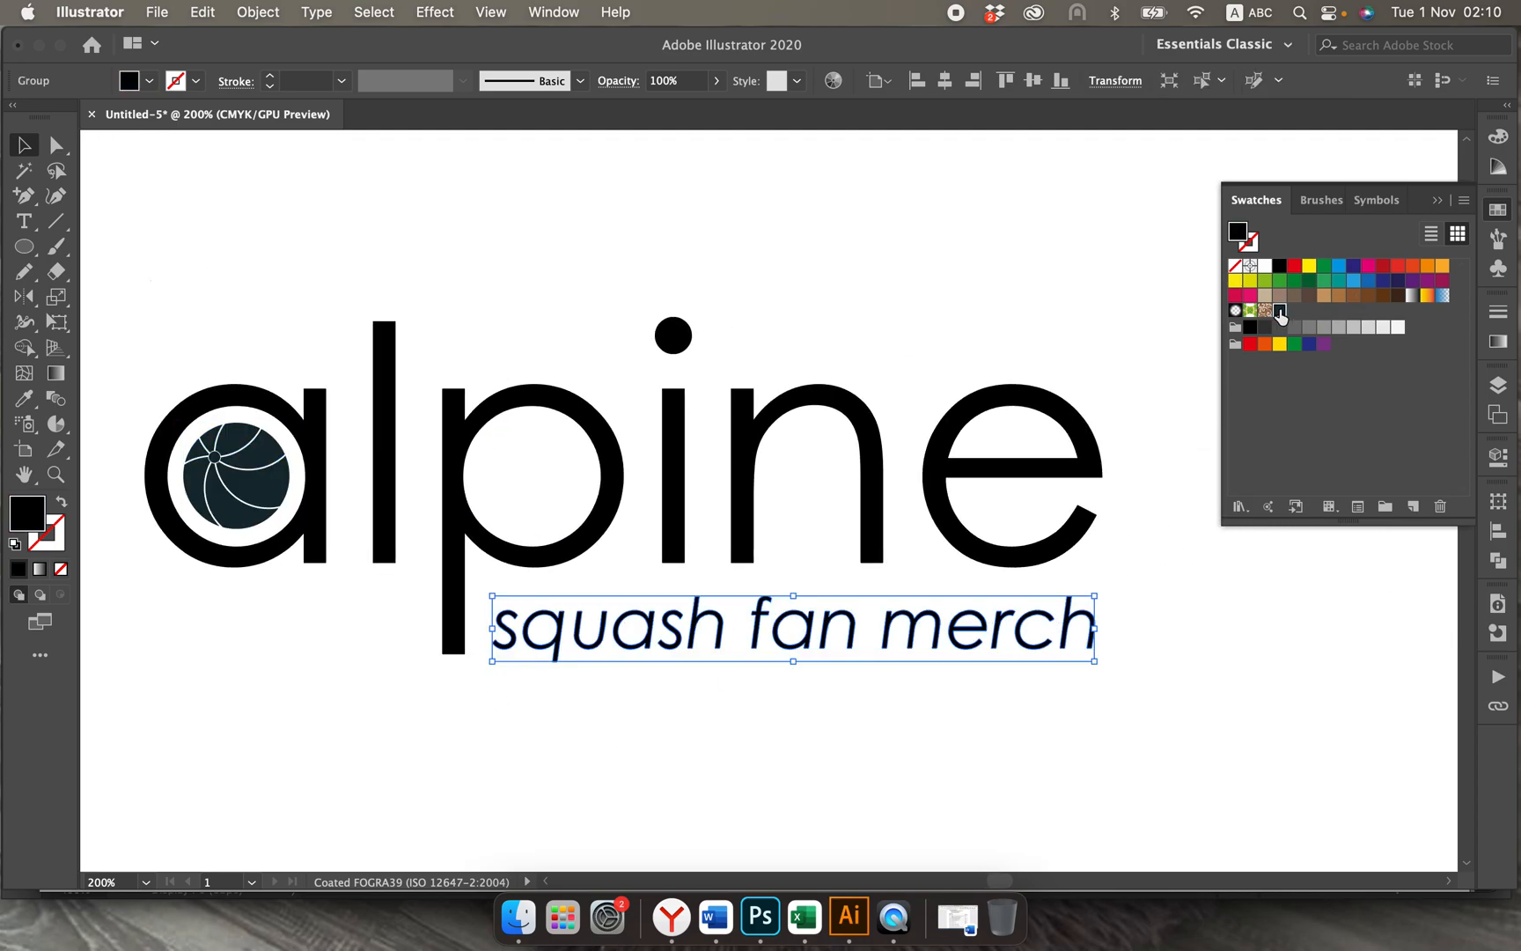
pyautogui.click(1279, 310)
pyautogui.click(804, 284)
# Step: Isolate the letter i inside the alpine wordmark group and recolour it with the C=50 M=0 Y=0 K=90 swatch
pyautogui.doubleClick(667, 347)
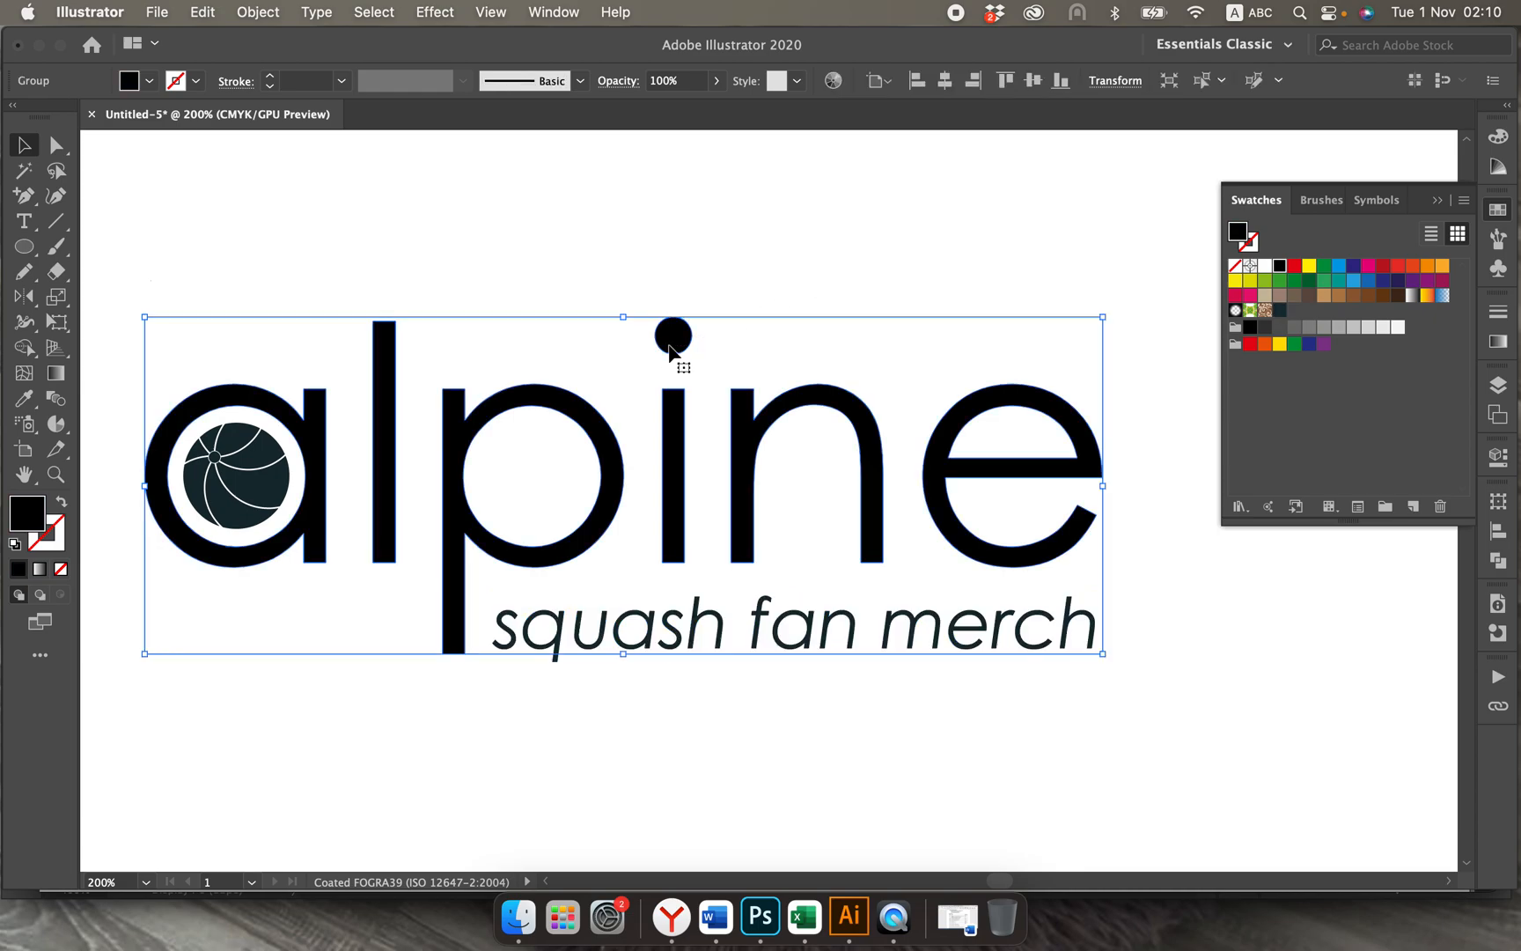
pyautogui.click(667, 346)
pyautogui.click(709, 340)
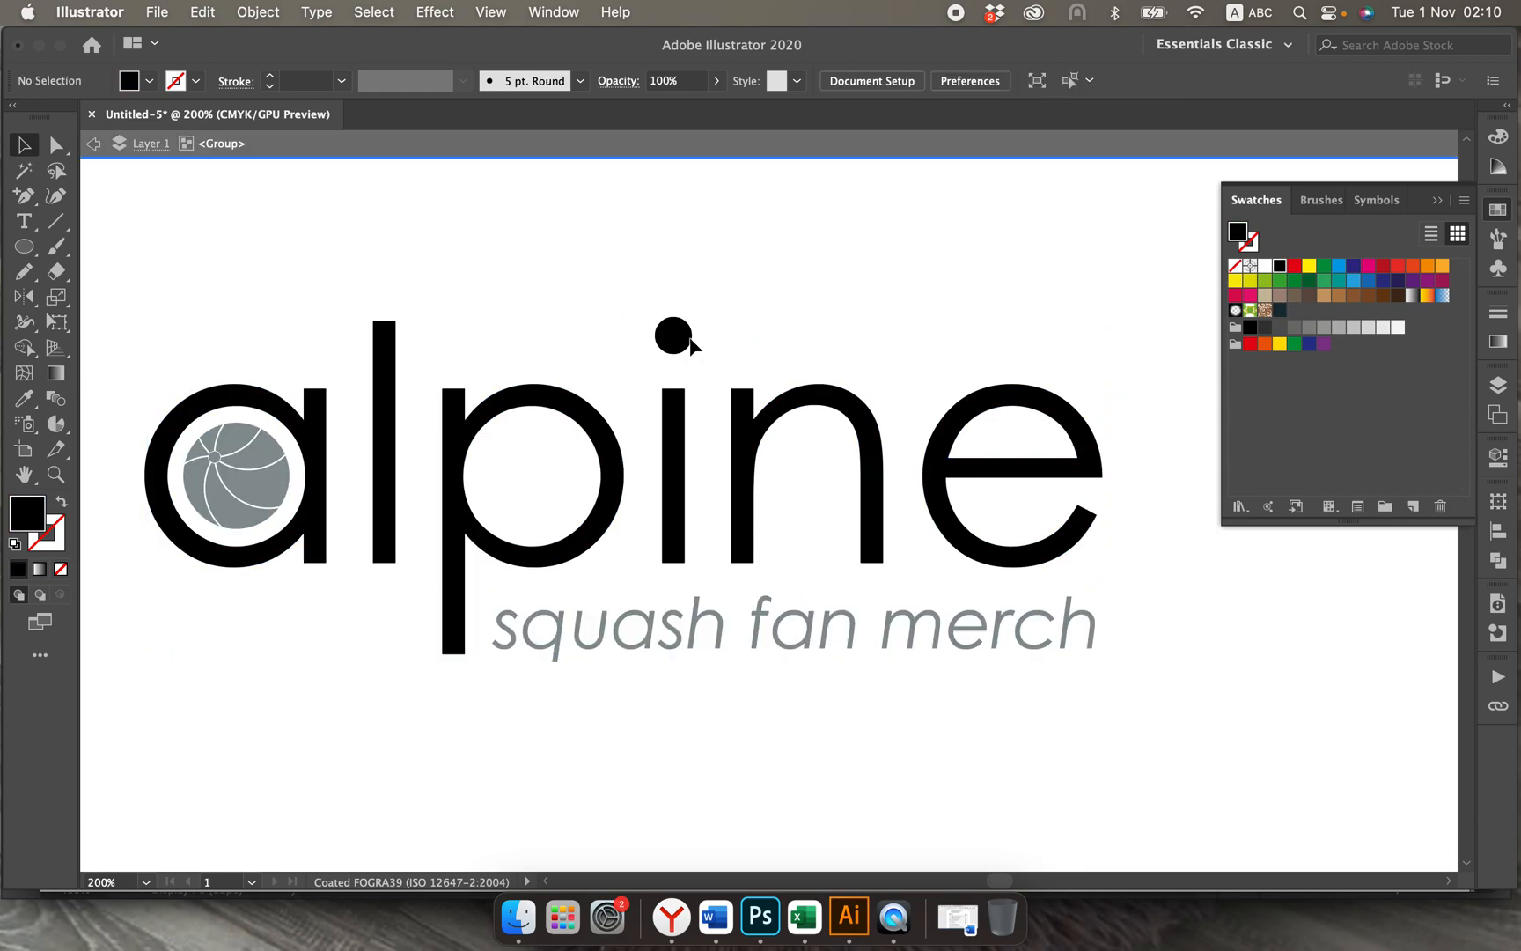
pyautogui.click(691, 338)
pyautogui.doubleClick(692, 338)
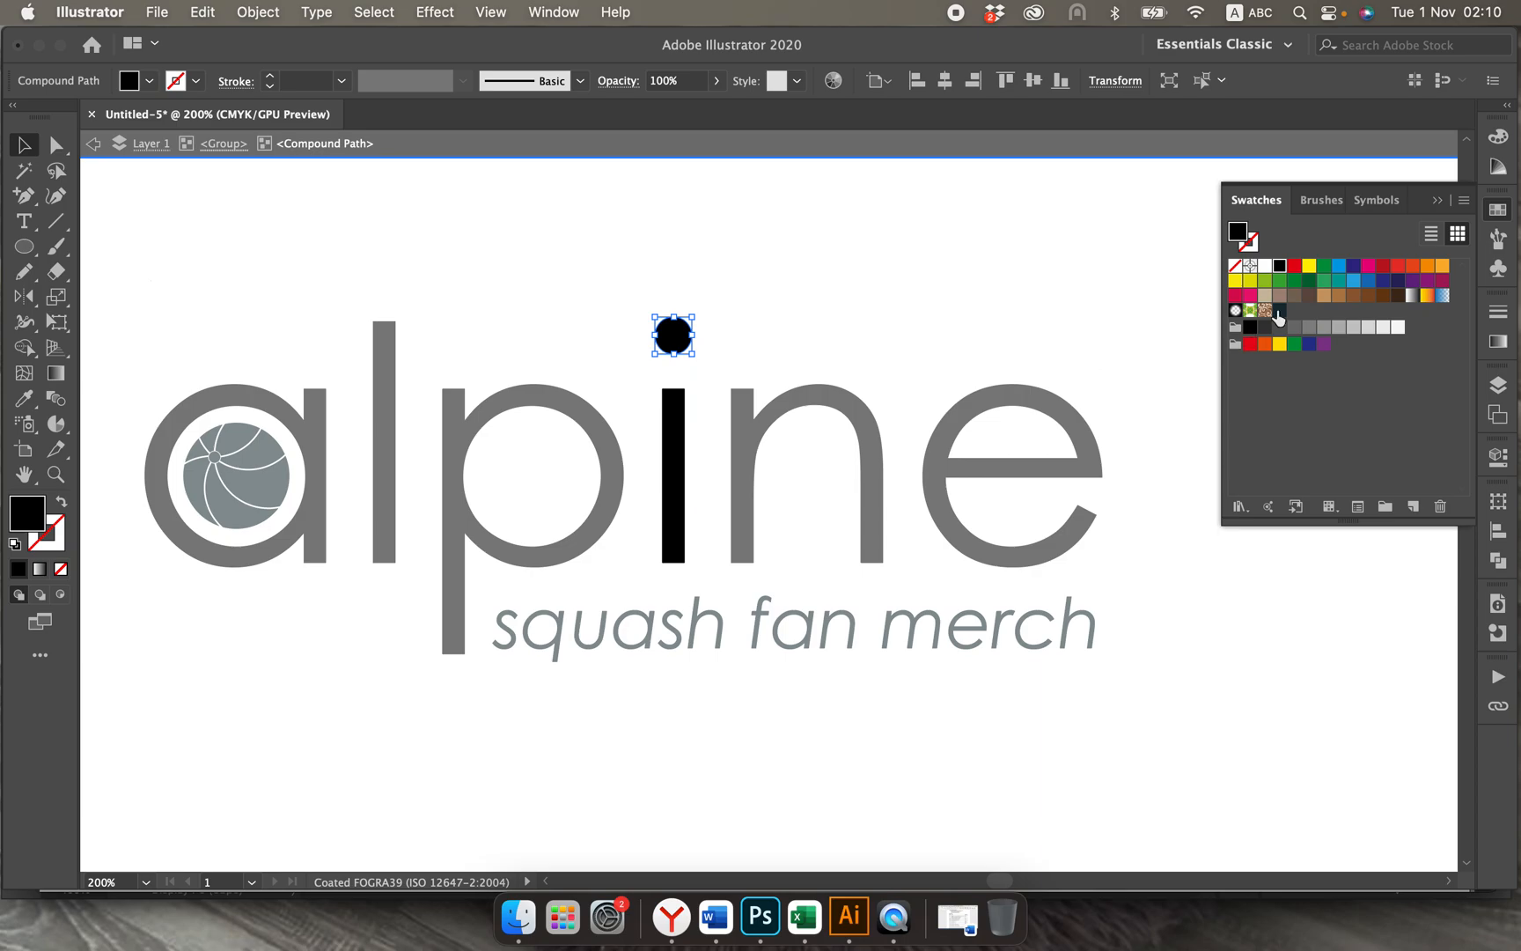
pyautogui.click(1279, 310)
pyautogui.doubleClick(912, 293)
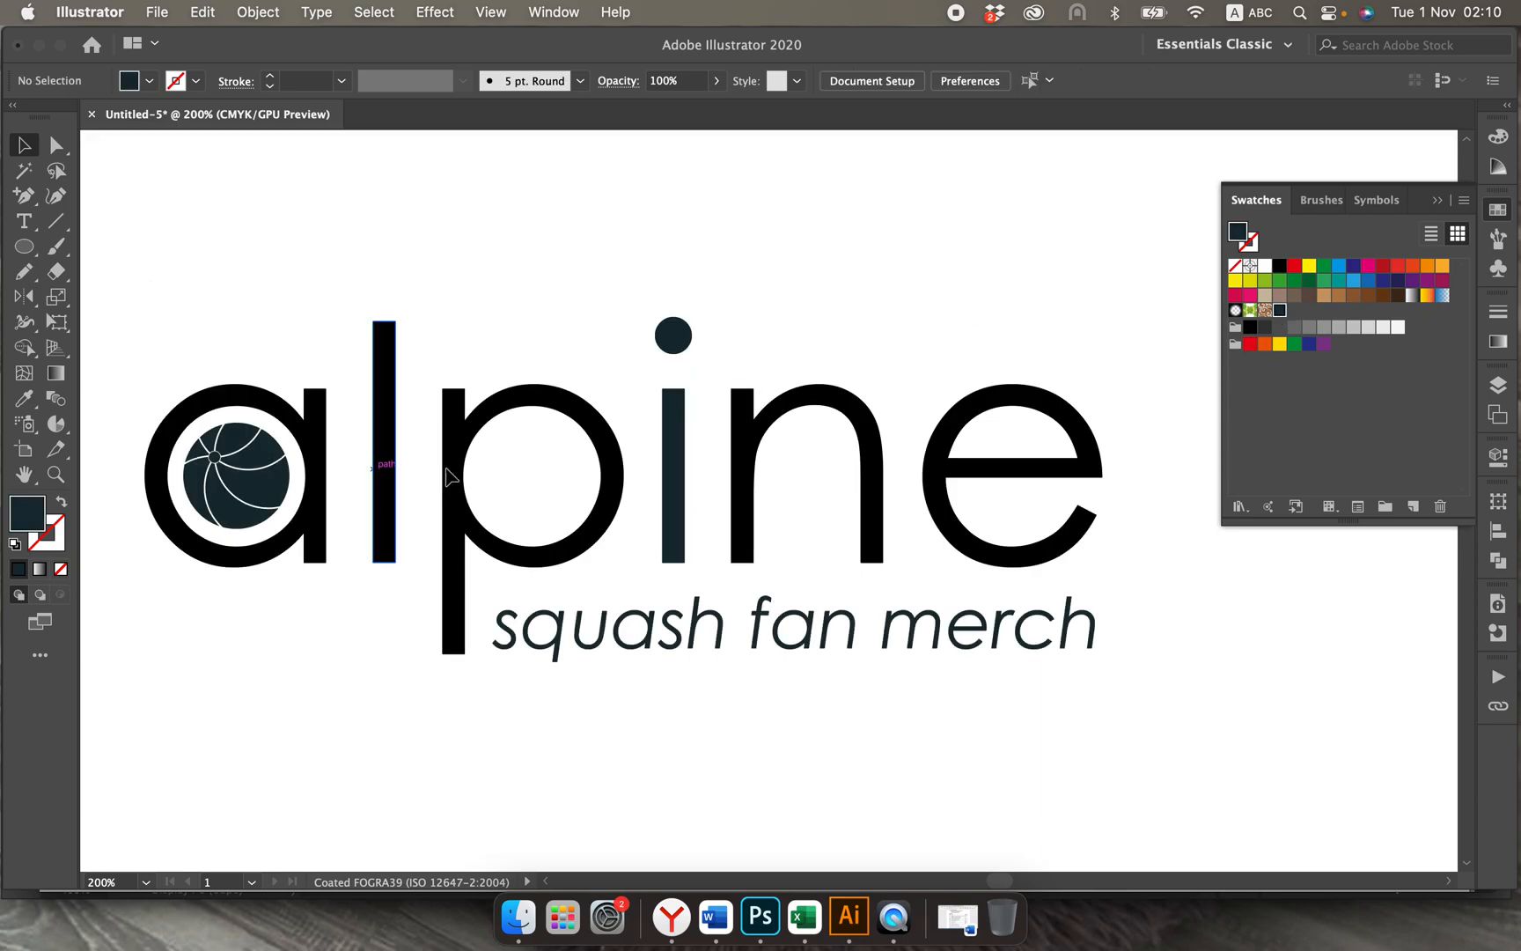
# Step: Ungroup the letters of the lowest alpine wordmark and clear the selection
pyautogui.click(321, 479)
pyautogui.press('super')
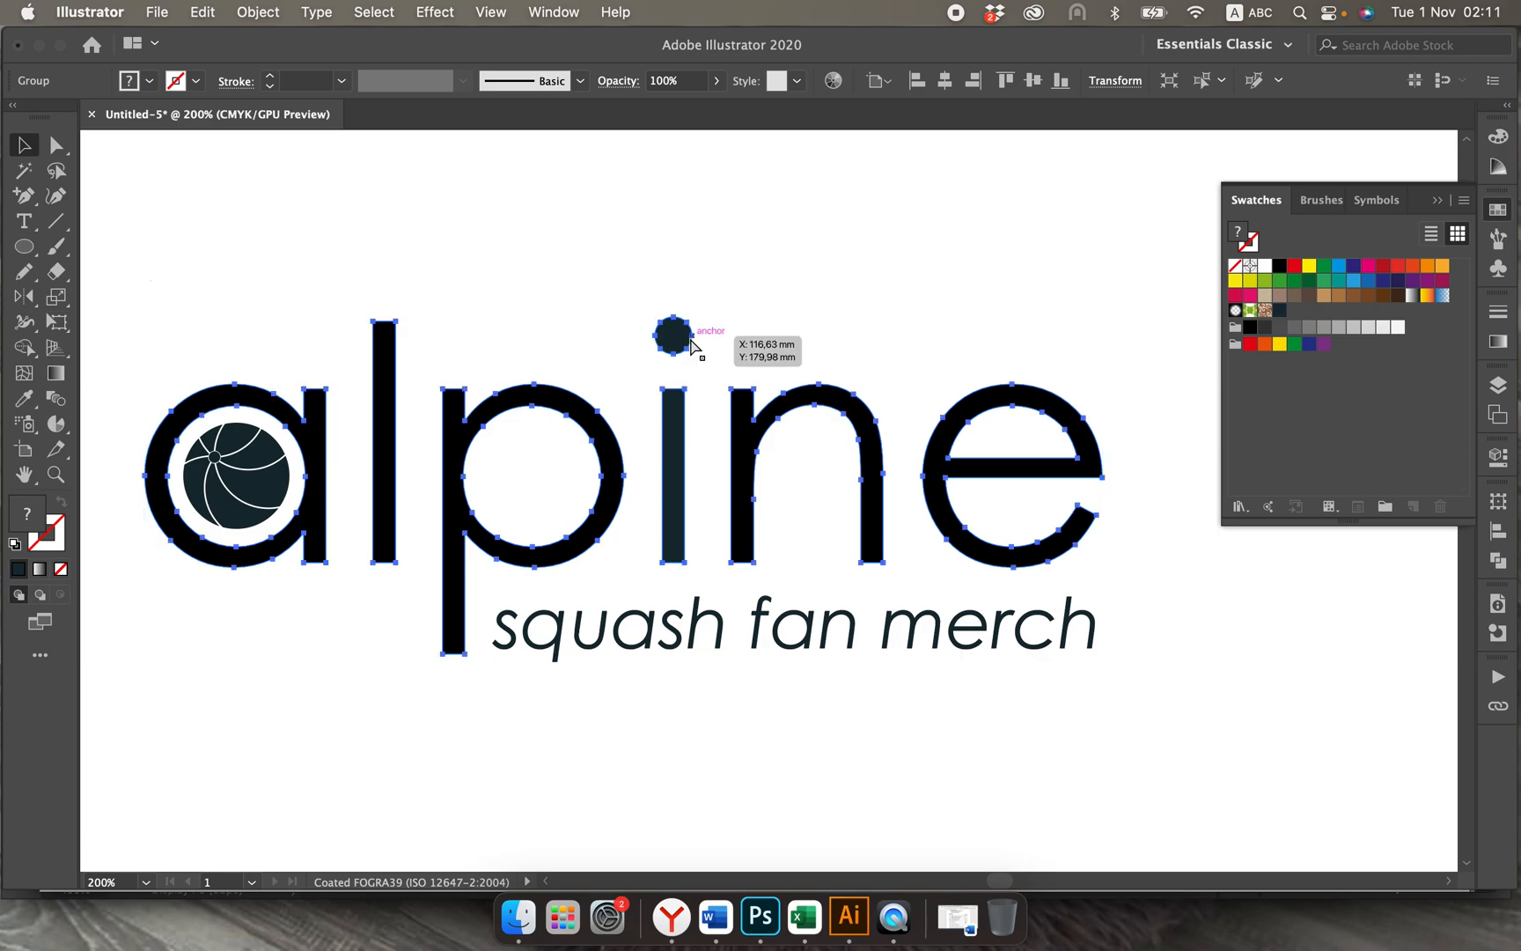
pyautogui.press('super+shift+g')
pyautogui.click(750, 283)
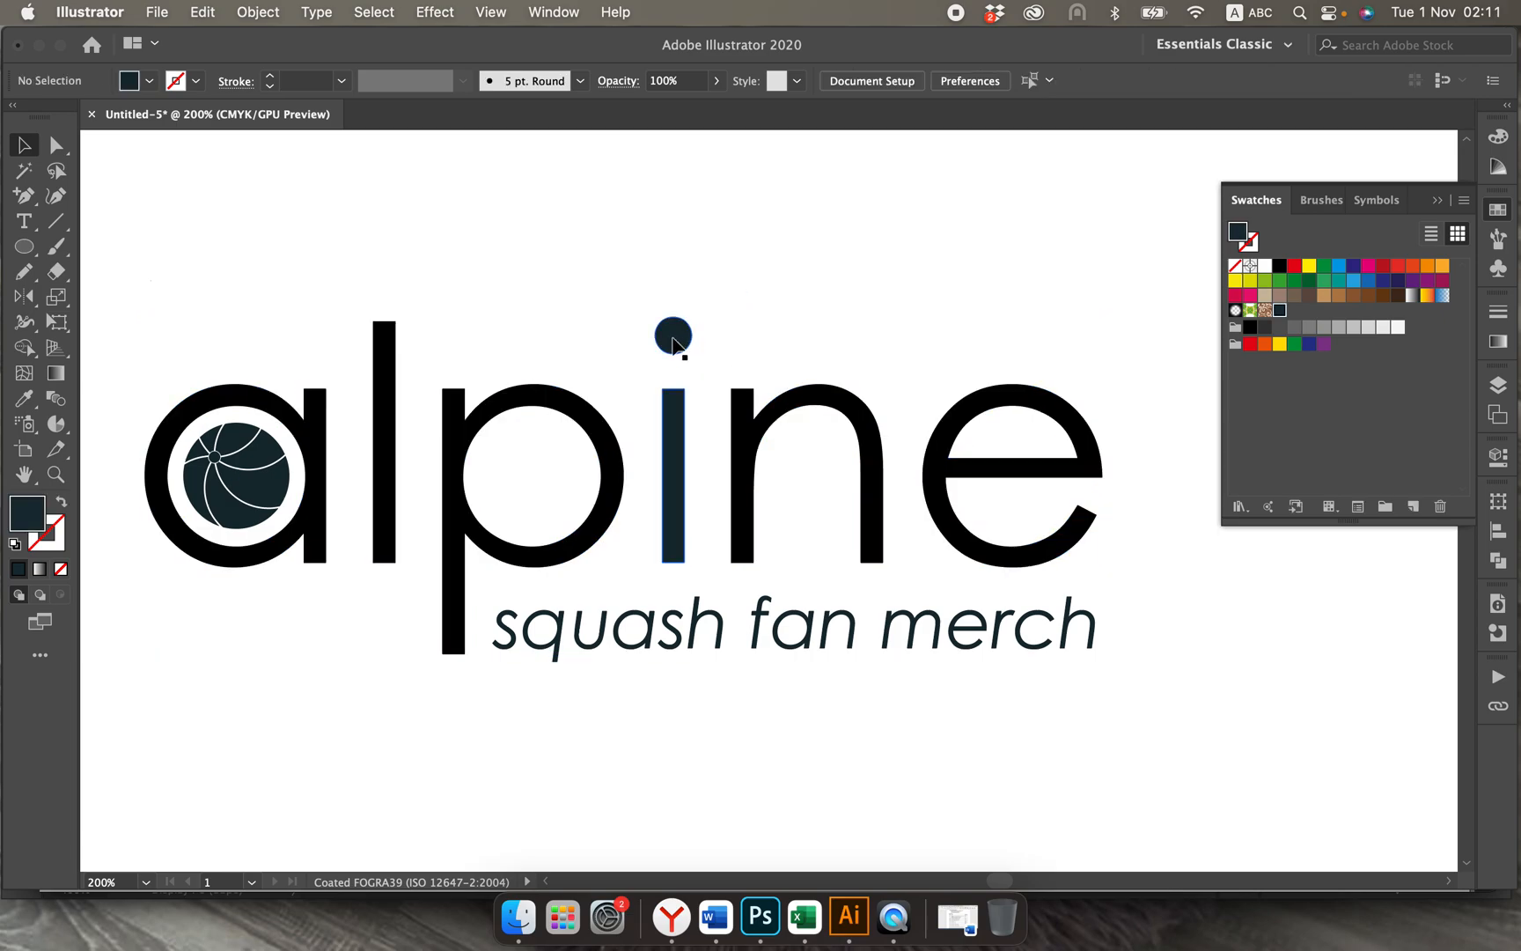
# Step: Cut the dot out of the letter i's compound path and paste it in front as a separate object in the same place
pyautogui.rightClick(672, 345)
pyautogui.click(308, 679)
pyautogui.click(671, 338)
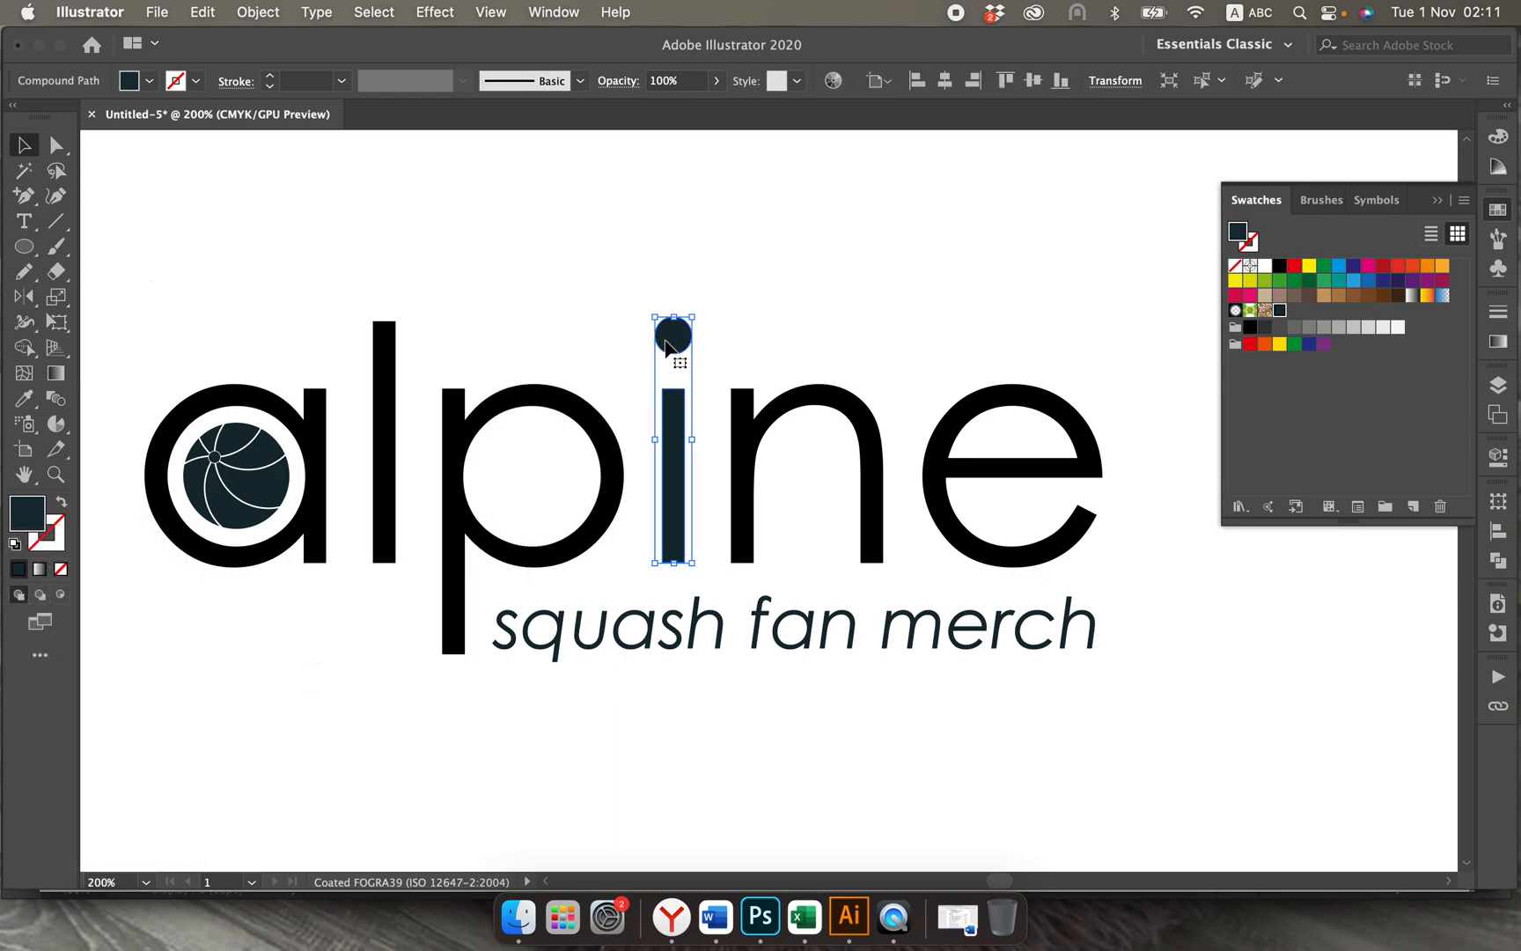
pyautogui.click(818, 285)
pyautogui.click(686, 346)
pyautogui.doubleClick(679, 338)
pyautogui.click(683, 339)
pyautogui.click(789, 338)
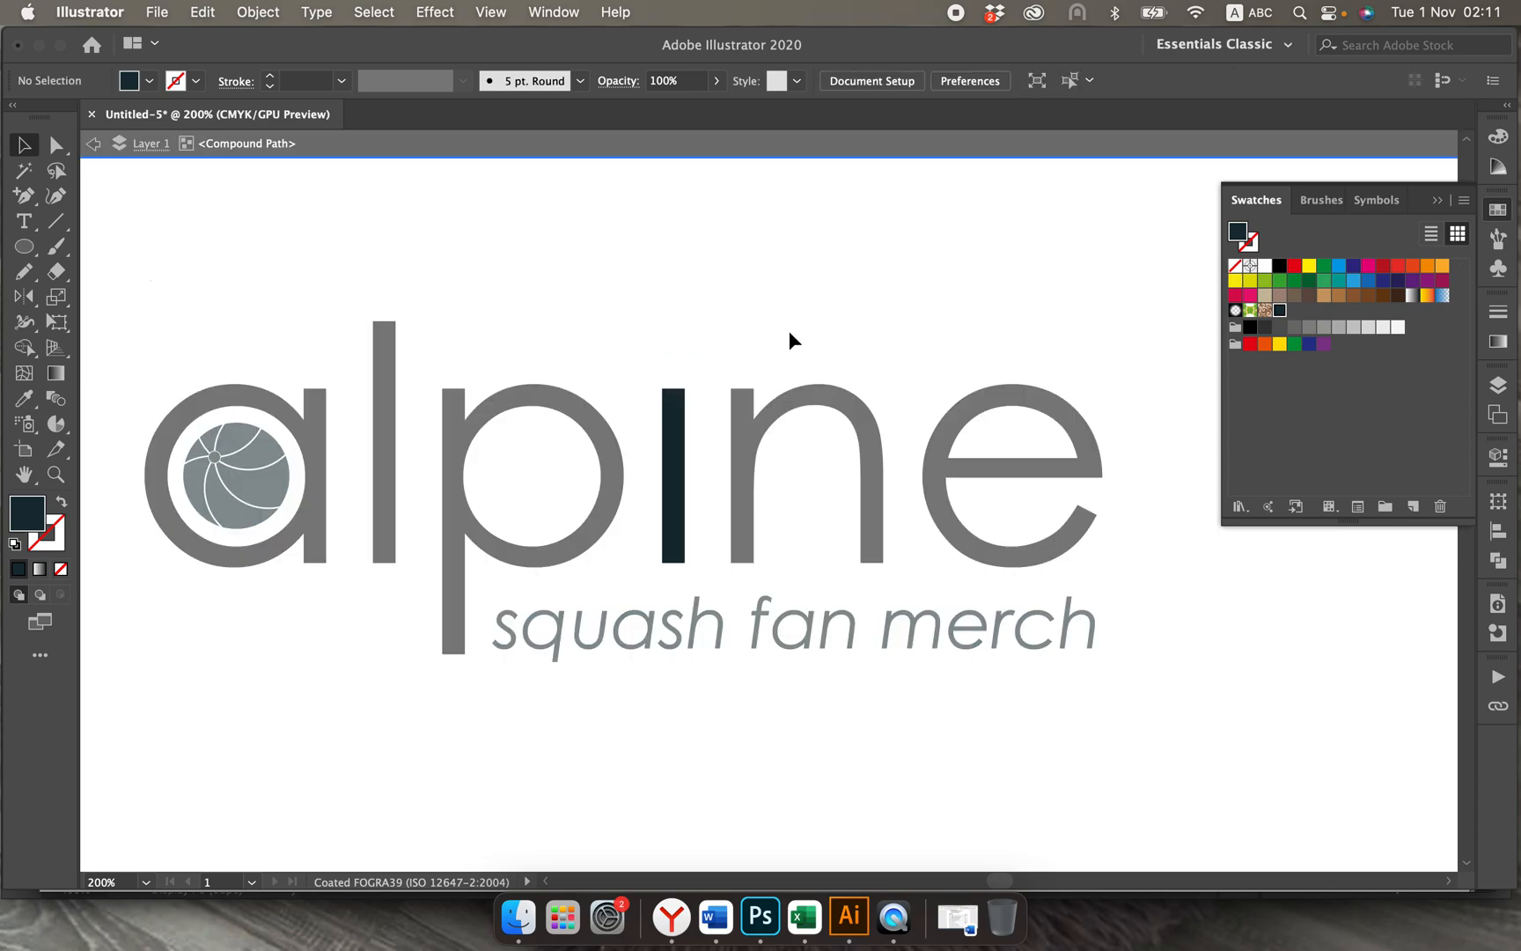
pyautogui.doubleClick(795, 333)
pyautogui.press('super+f')
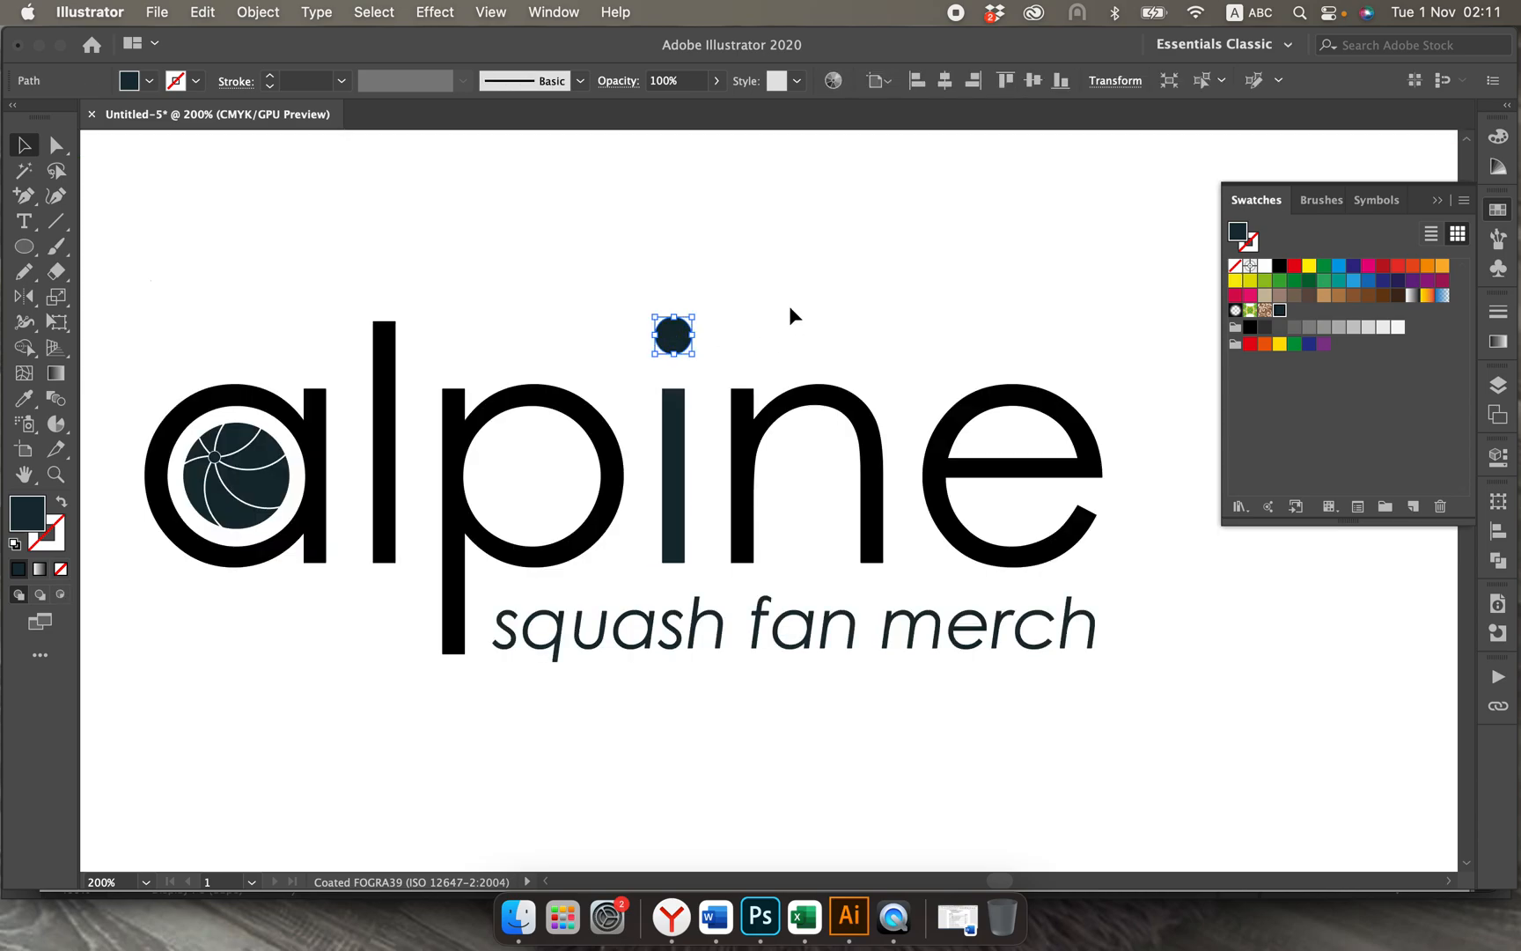
pyautogui.click(789, 306)
# Step: Fill all the alpine letters of the lowest logo except the i's dot with the red C=15 M=100 Y=90 K=10 swatch
pyautogui.click(324, 482)
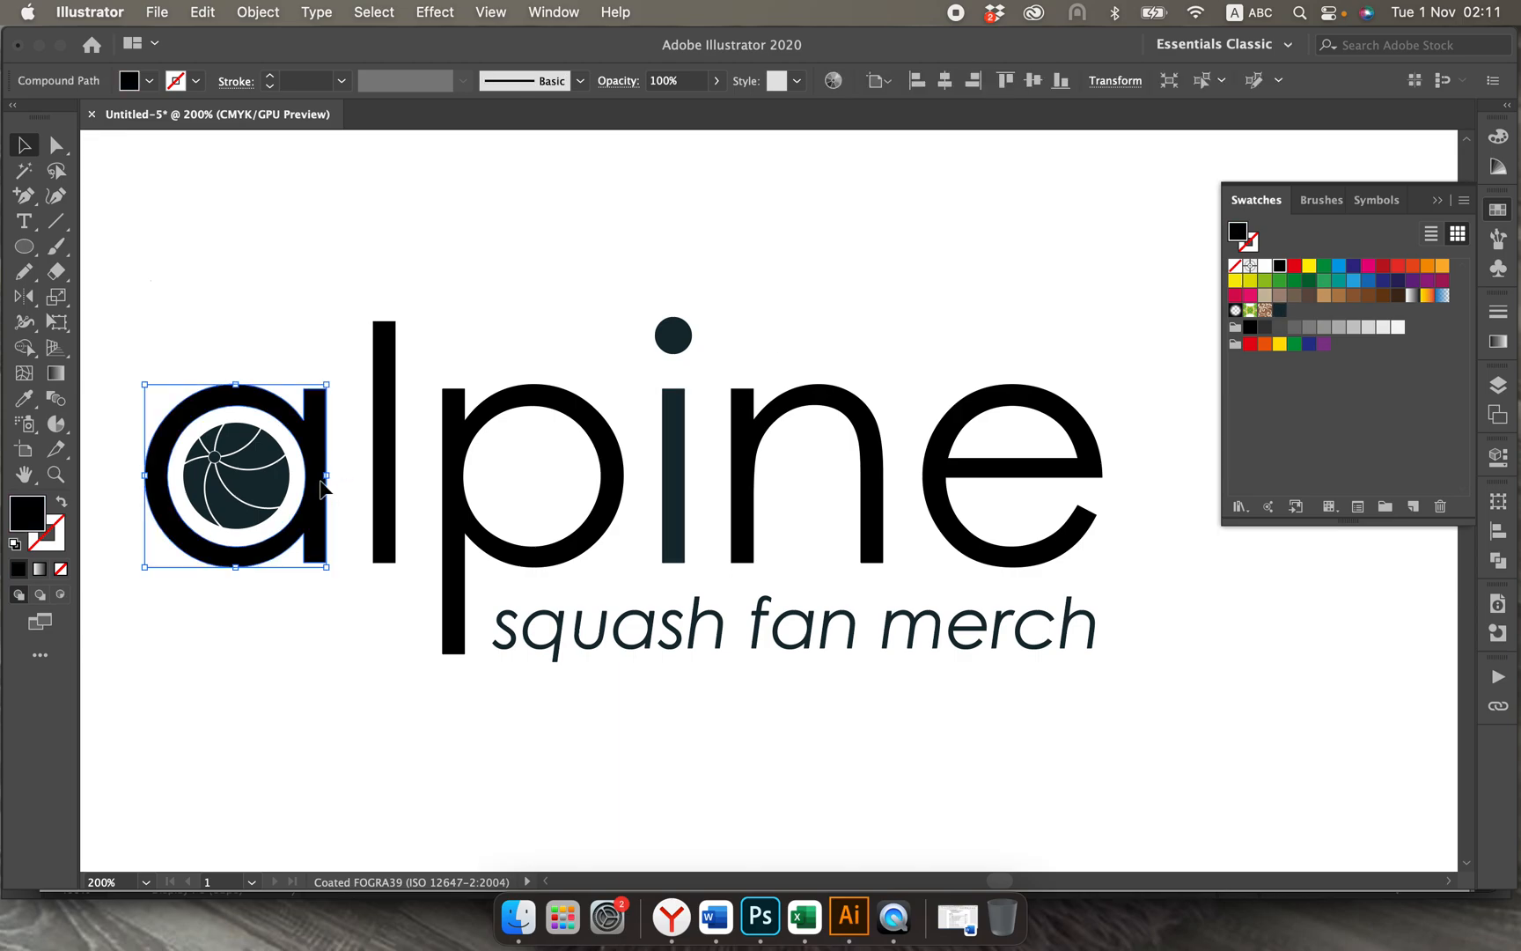
pyautogui.keyDown('shift'); pyautogui.click(387, 479); pyautogui.keyUp('shift')
pyautogui.keyDown('shift'); pyautogui.click(453, 493); pyautogui.keyUp('shift')
pyautogui.keyDown('shift'); pyautogui.click(671, 480); pyautogui.keyUp('shift')
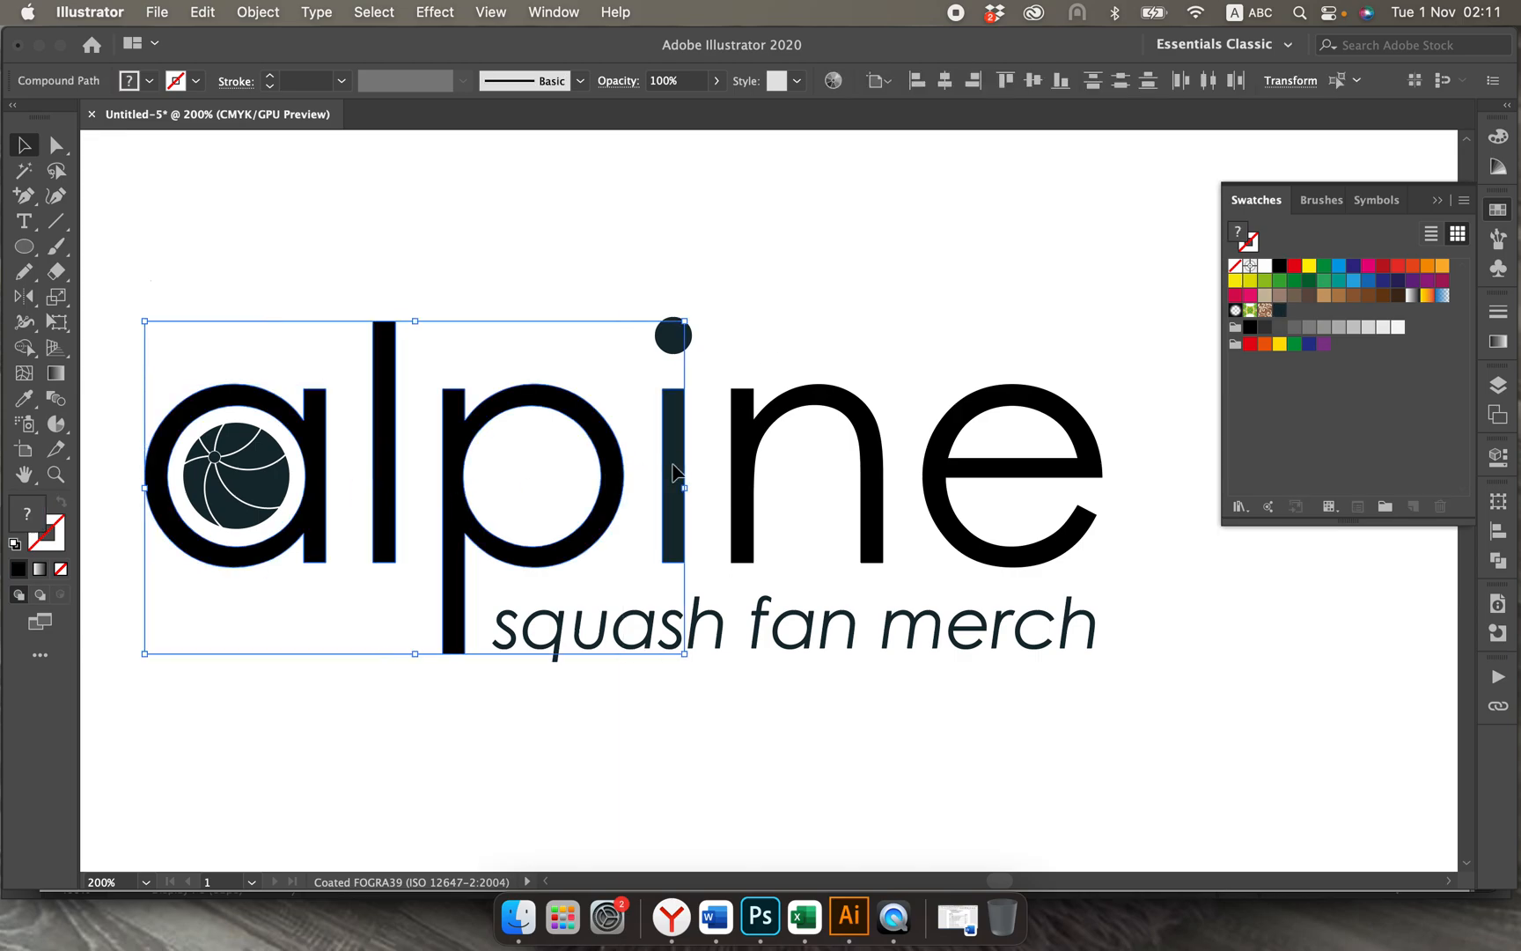
pyautogui.keyDown('shift'); pyautogui.click(755, 451); pyautogui.keyUp('shift')
pyautogui.keyDown('shift'); pyautogui.click(940, 453); pyautogui.keyUp('shift')
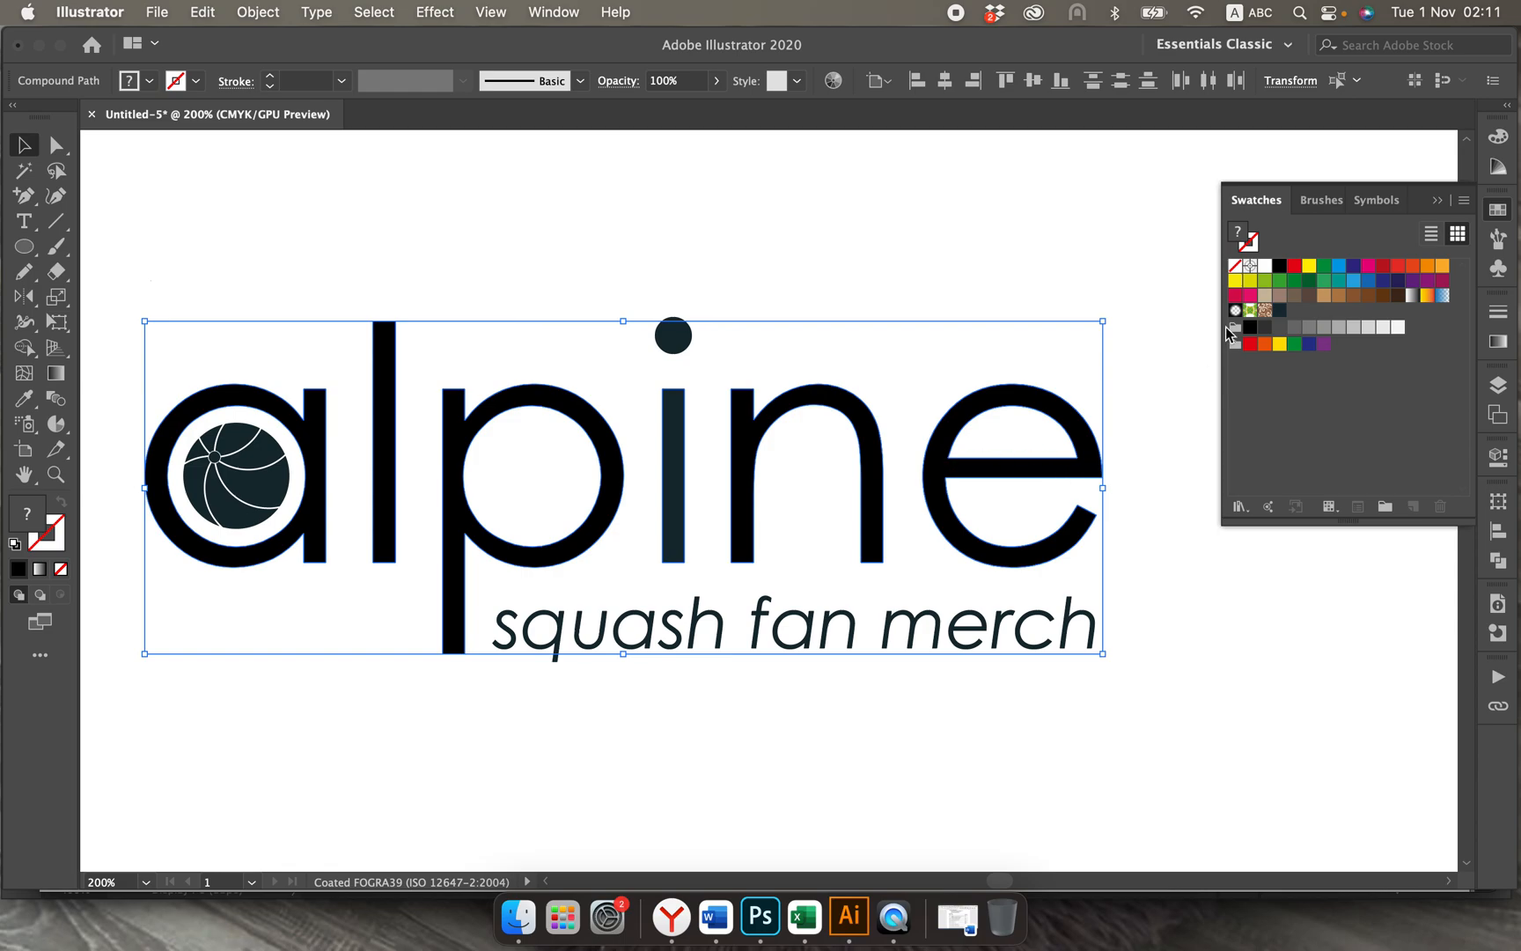
pyautogui.click(1384, 266)
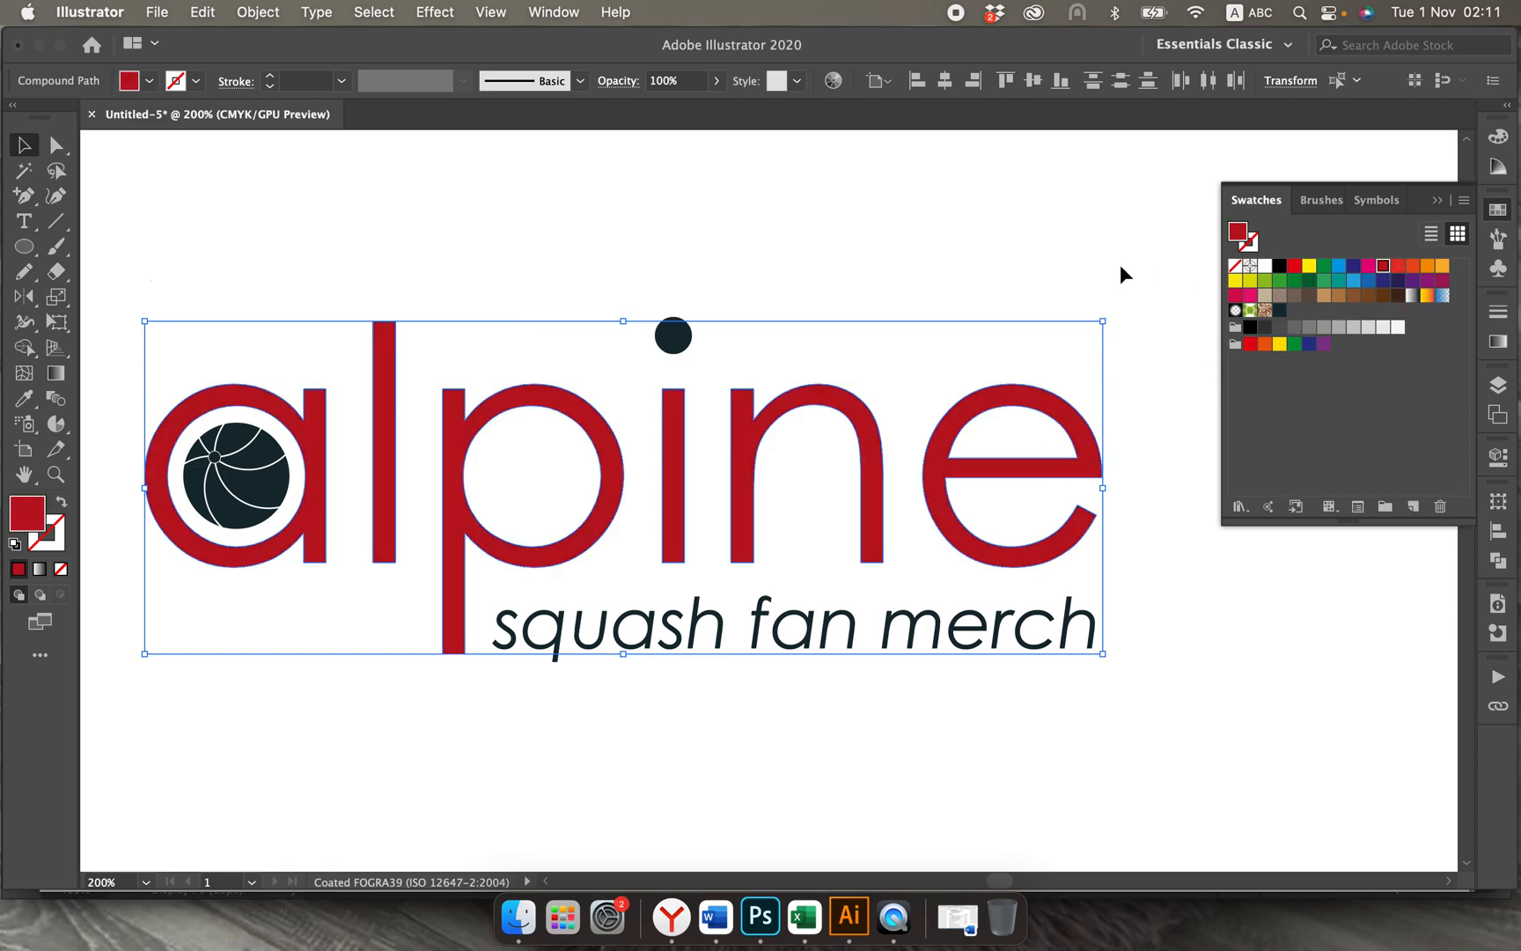
pyautogui.click(1027, 238)
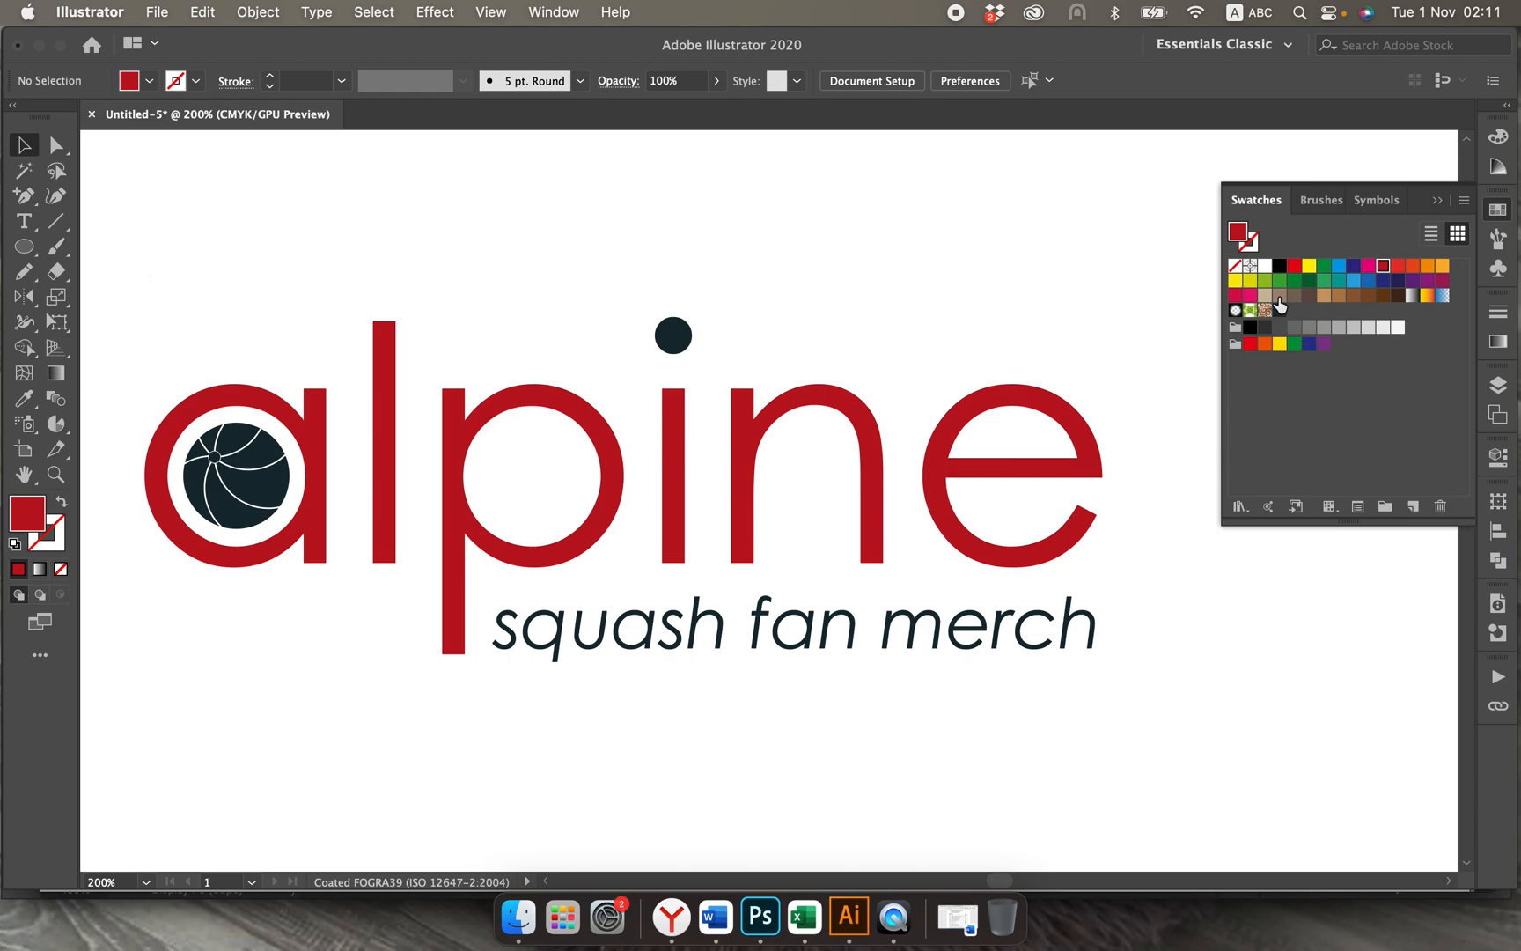
# Step: Darken the red alpine letters by raising the cyan of their fill to 30%, keeping the i's dot dark
pyautogui.click(322, 475)
pyautogui.keyDown('shift'); pyautogui.click(384, 484); pyautogui.keyUp('shift')
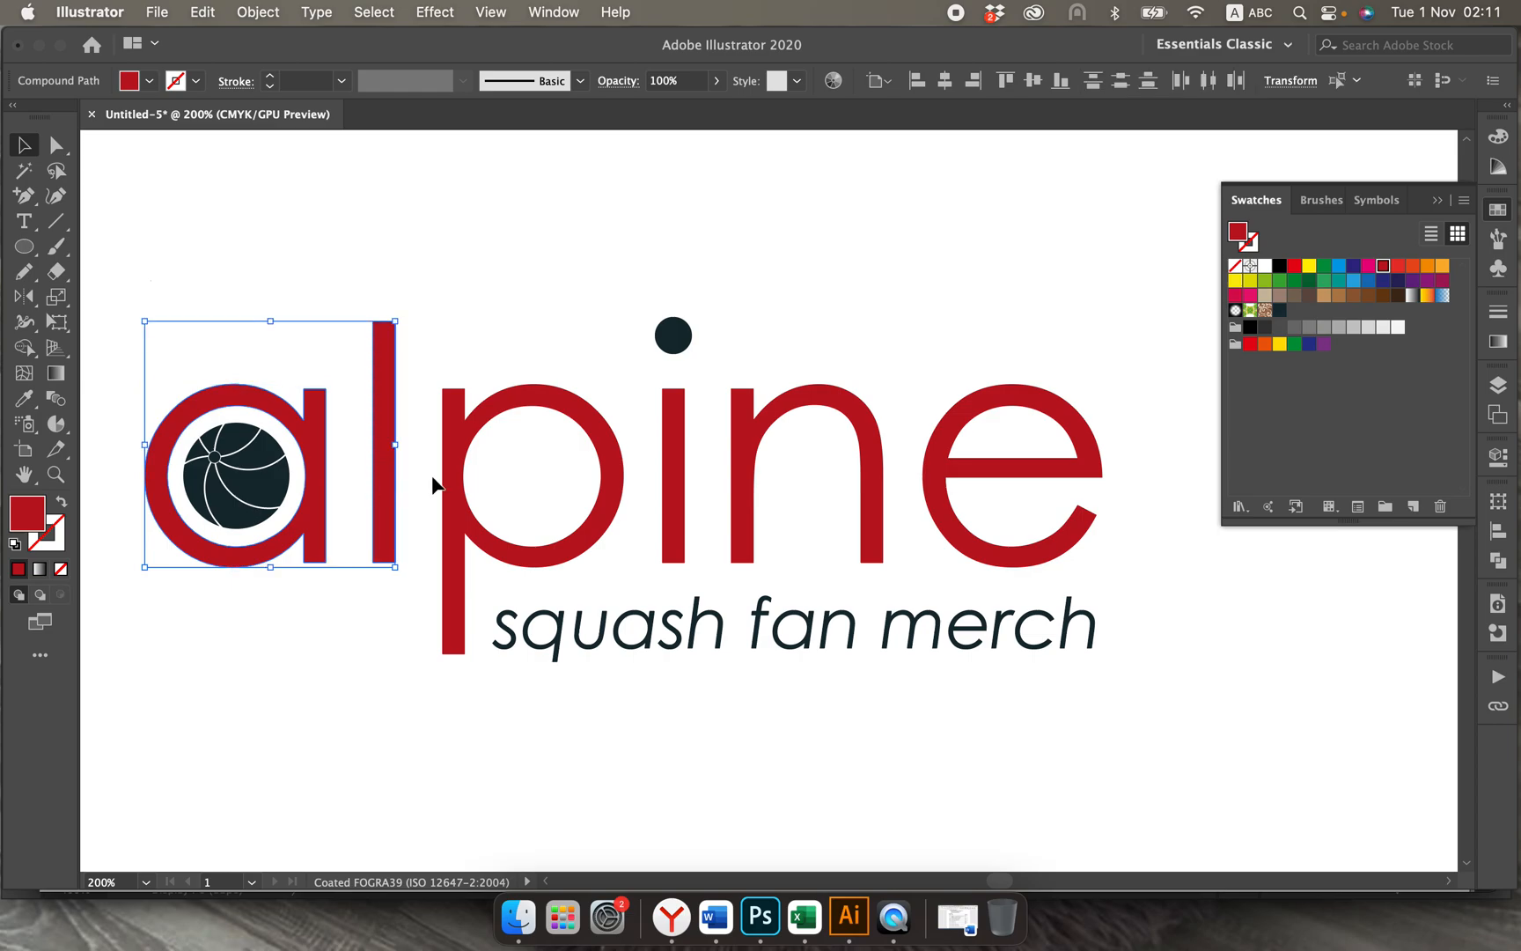
pyautogui.keyDown('shift'); pyautogui.click(456, 490); pyautogui.keyUp('shift')
pyautogui.keyDown('shift'); pyautogui.click(680, 470); pyautogui.keyUp('shift')
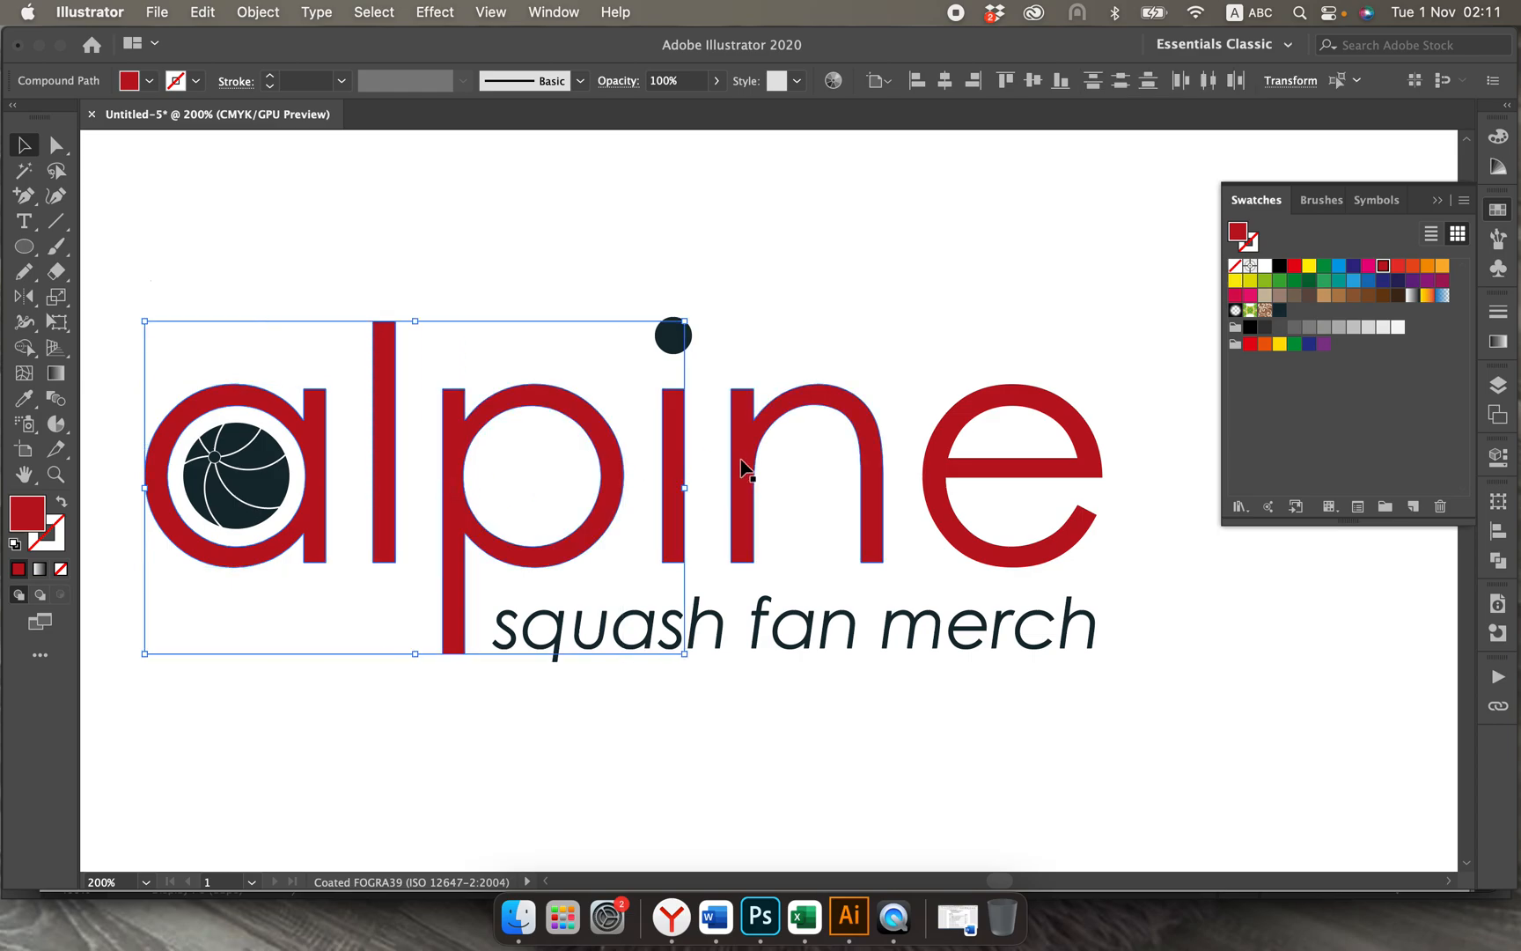
pyautogui.keyDown('shift'); pyautogui.click(743, 465); pyautogui.keyUp('shift')
pyautogui.keyDown('shift'); pyautogui.click(938, 453); pyautogui.keyUp('shift')
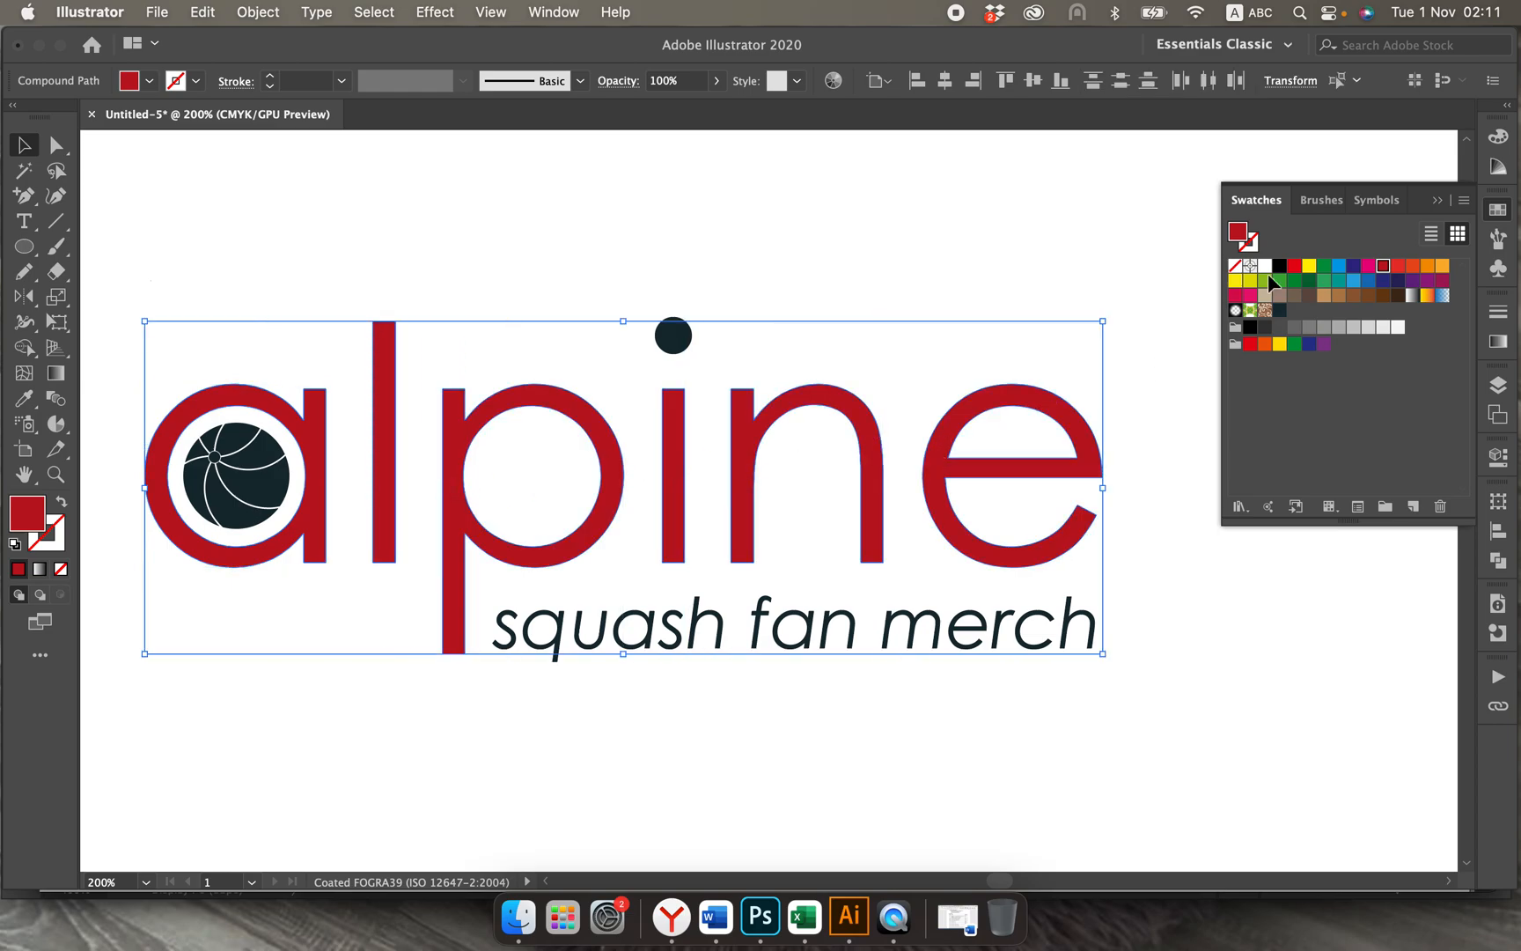
pyautogui.click(1497, 137)
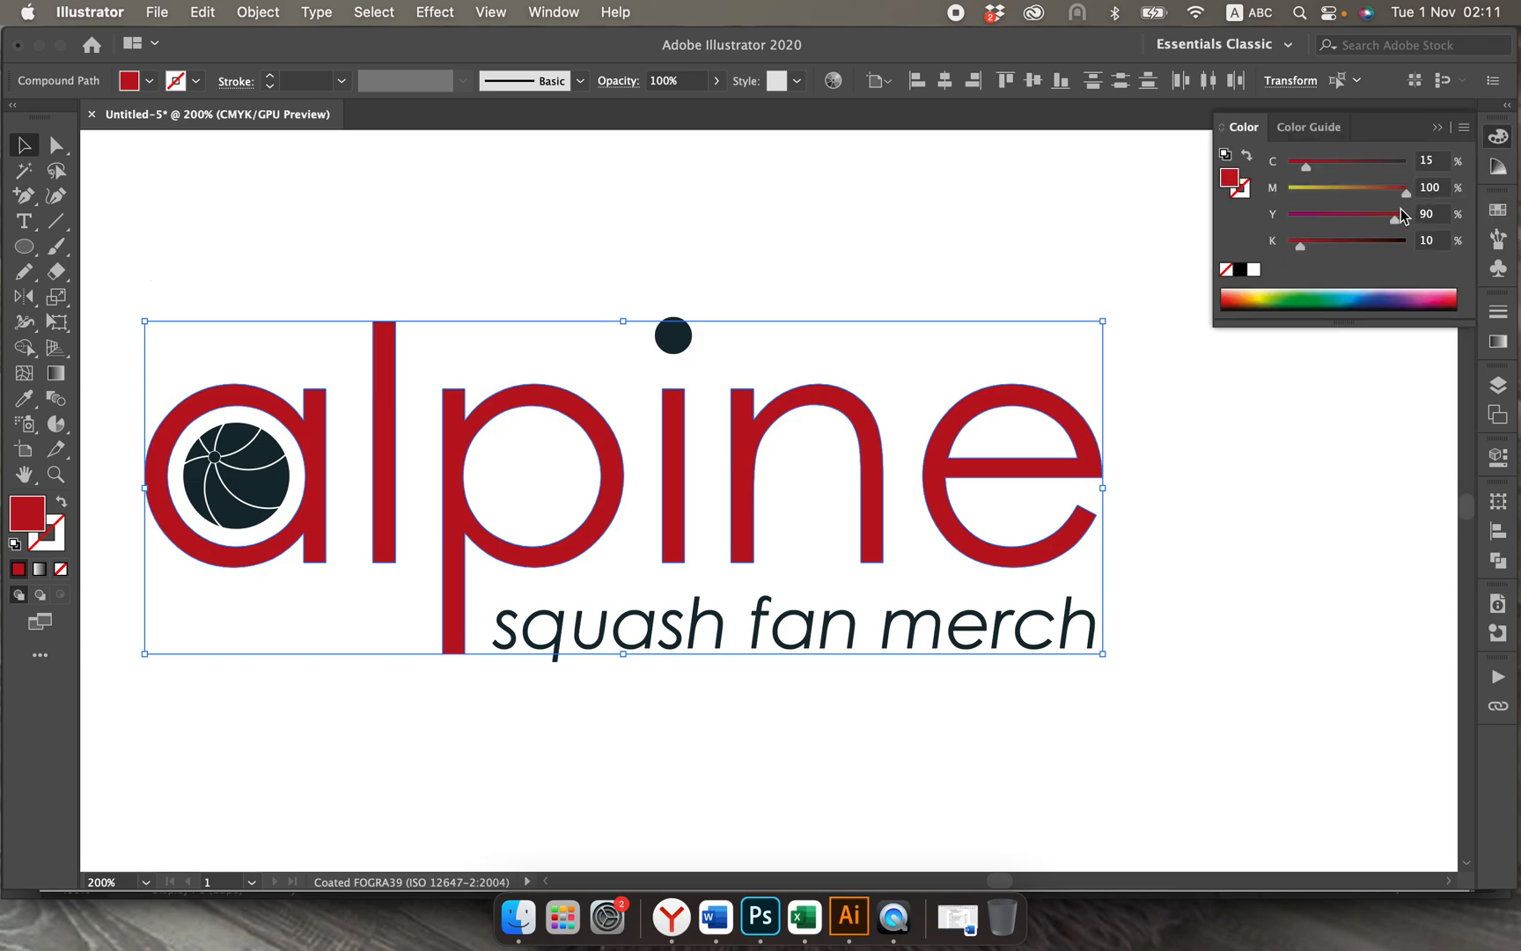
pyautogui.moveTo(1308, 171); pyautogui.dragTo(1350, 166)
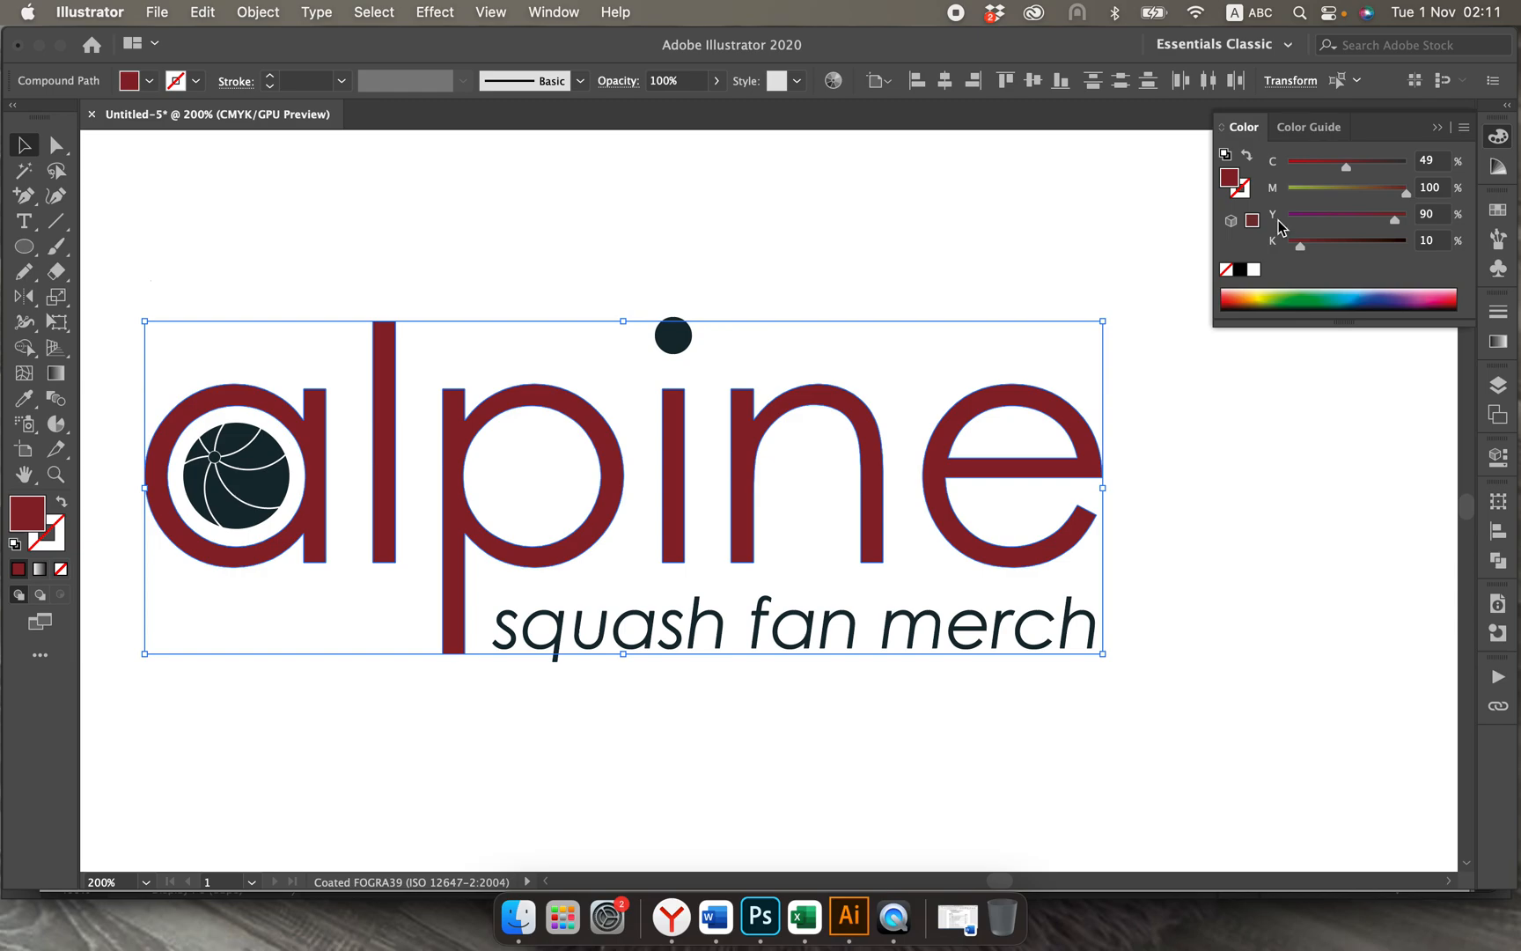
pyautogui.moveTo(1347, 172); pyautogui.dragTo(1327, 173)
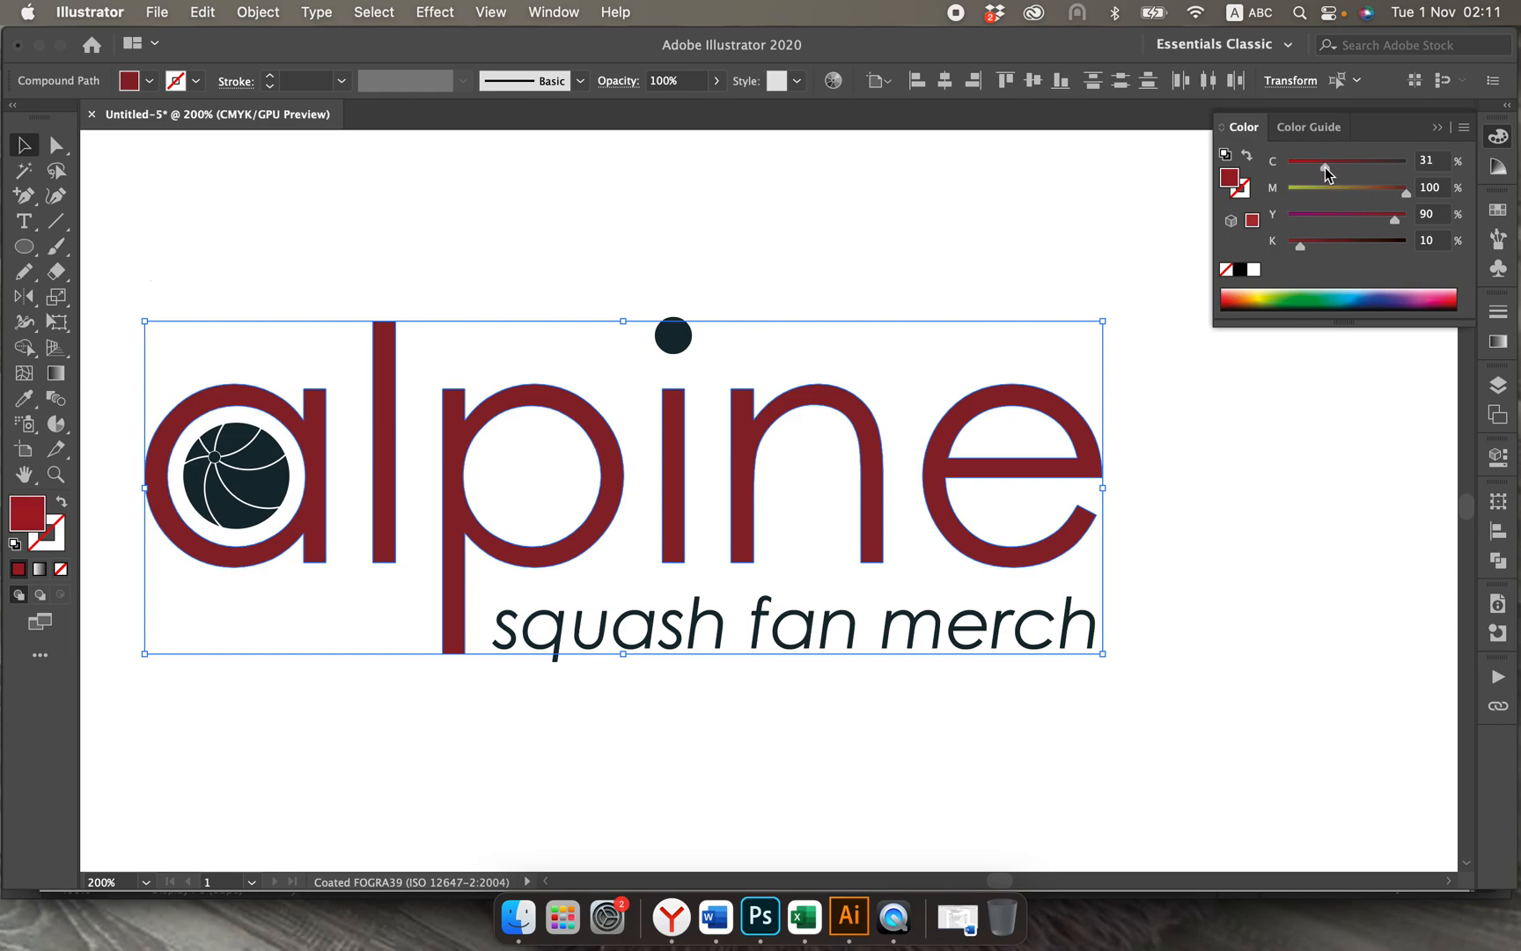
pyautogui.click(1340, 423)
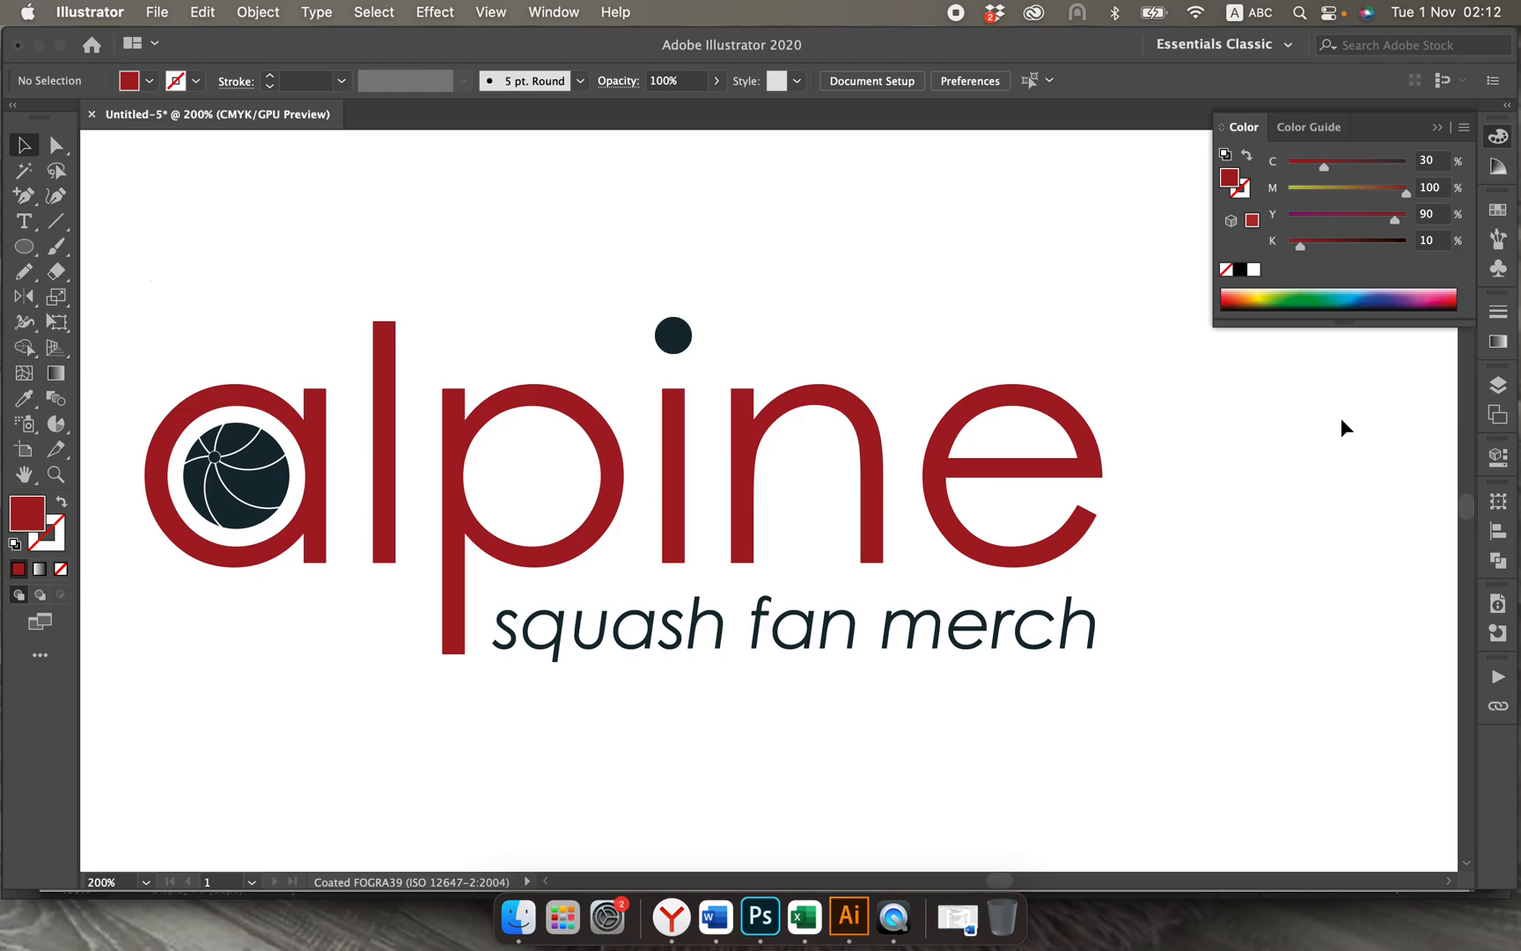
# Step: Save the darker red as a non-global process colour swatch named C=30 M=100 Y=90 K=10
pyautogui.click(1464, 127)
pyautogui.click(1394, 353)
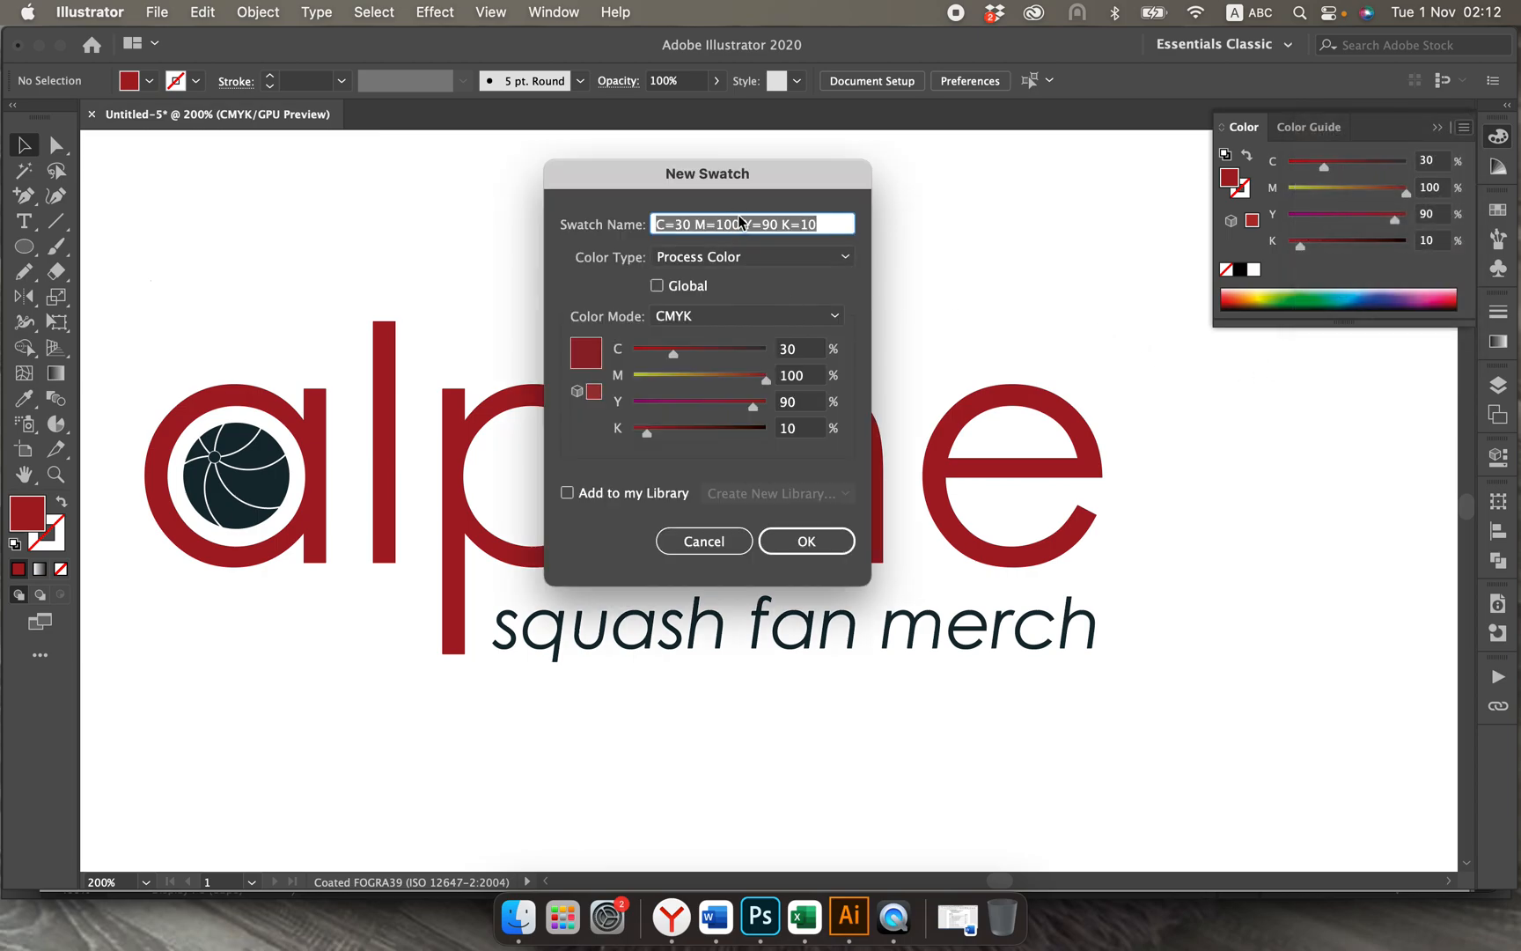
pyautogui.click(798, 539)
# Step: Move the white-on-black ellipse logo and the coloured logo down the artboard to spread the three versions apart
pyautogui.press('super+minus')
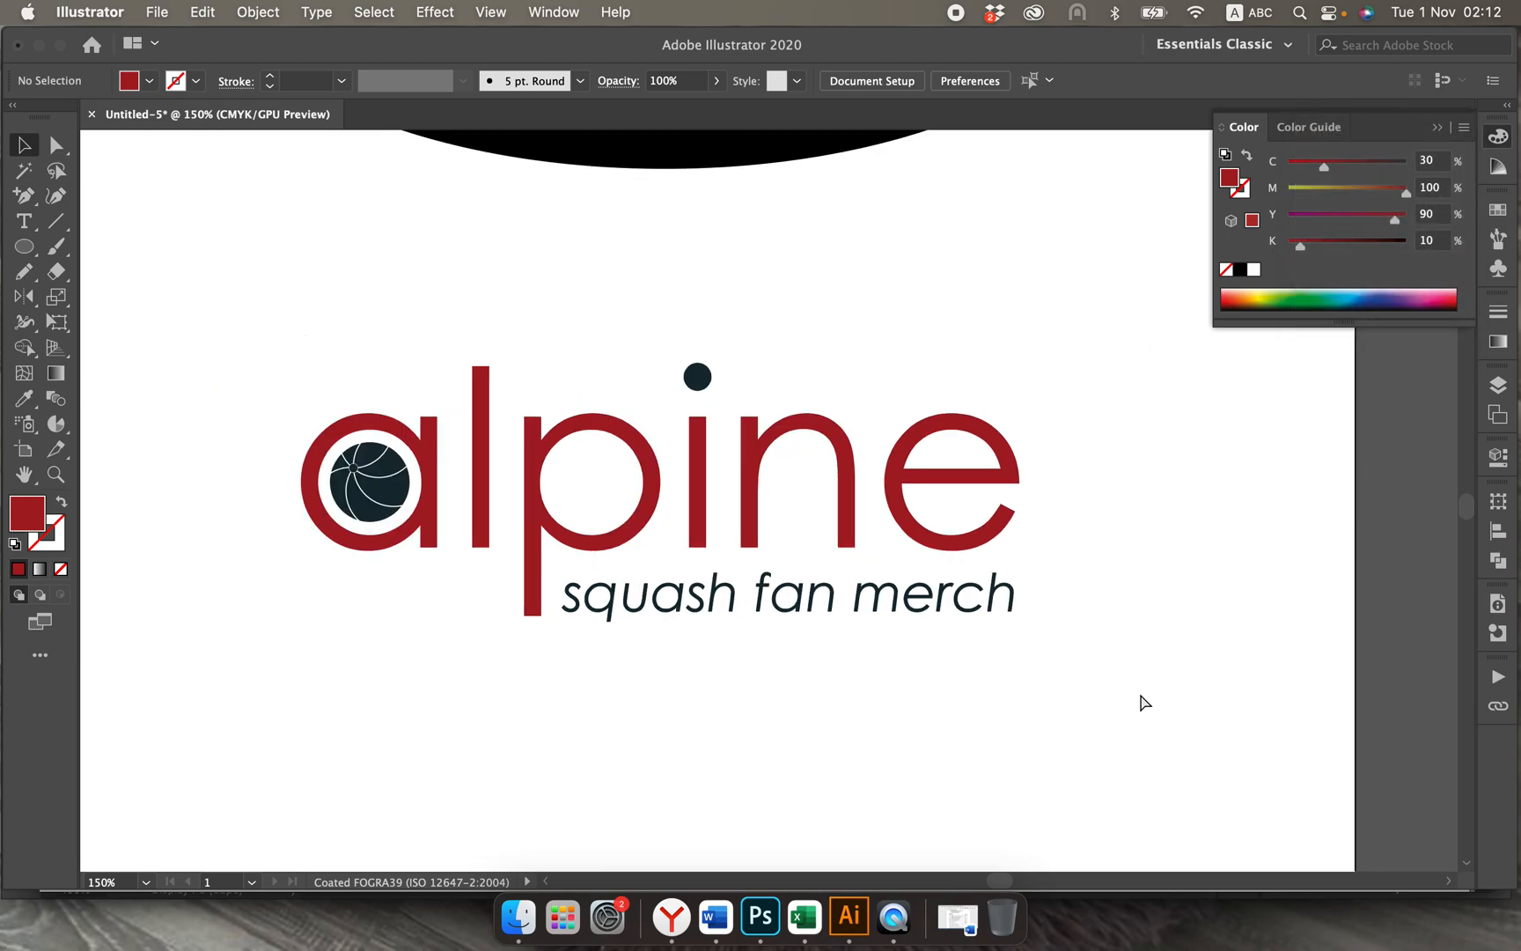
pyautogui.press('super+minus')
pyautogui.press('super+minus')
pyautogui.scroll(3, 1140, 692)
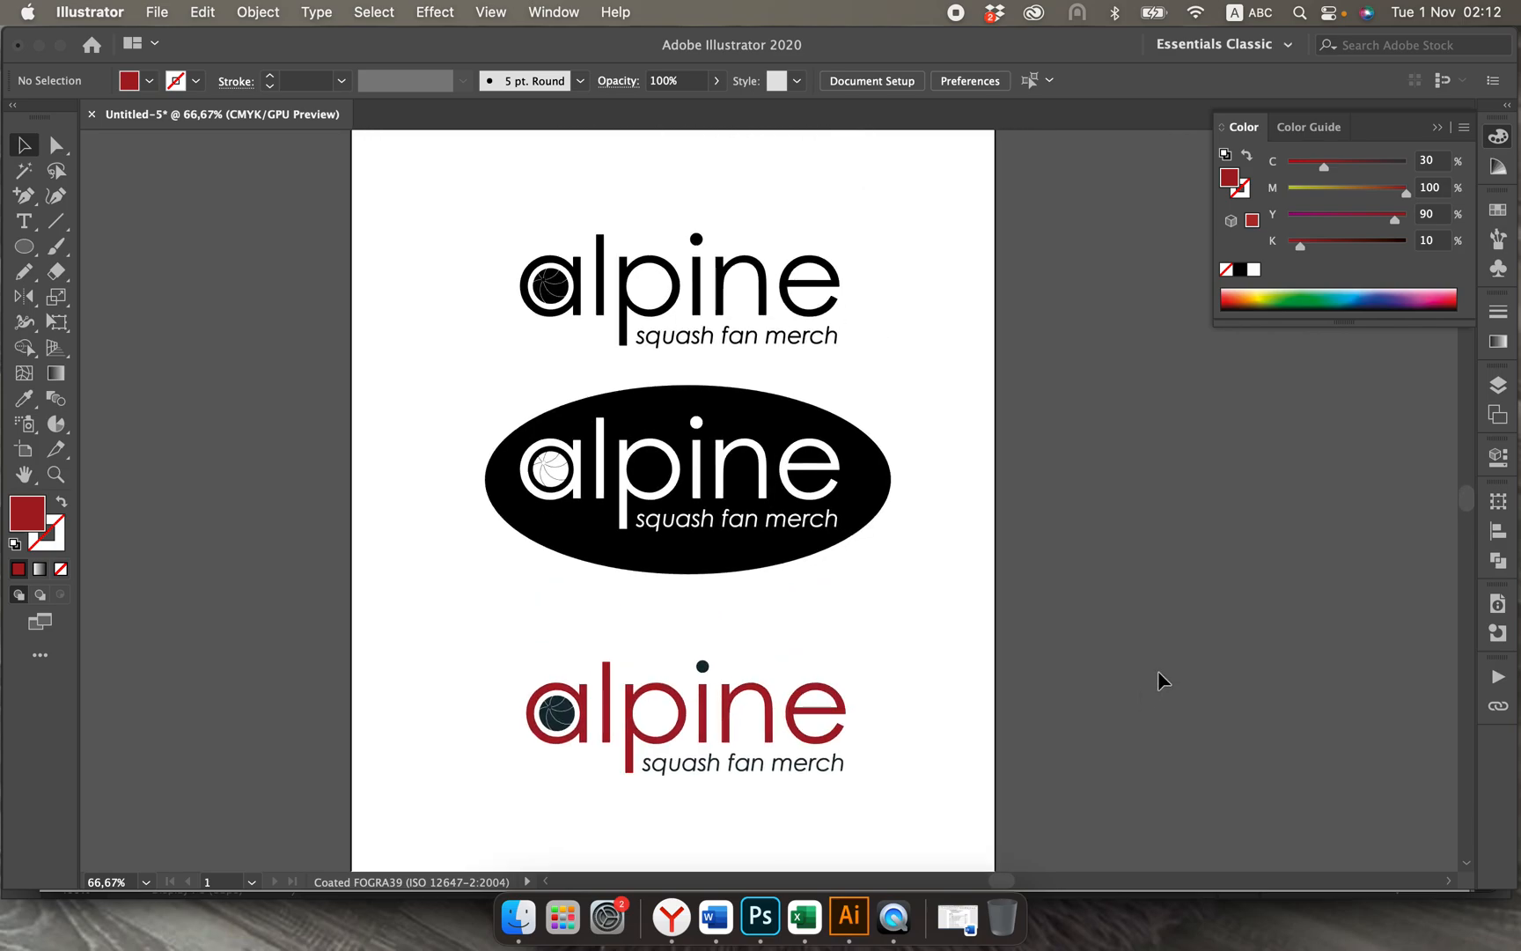
pyautogui.scroll(-3, 1157, 669)
pyautogui.press('super+minus')
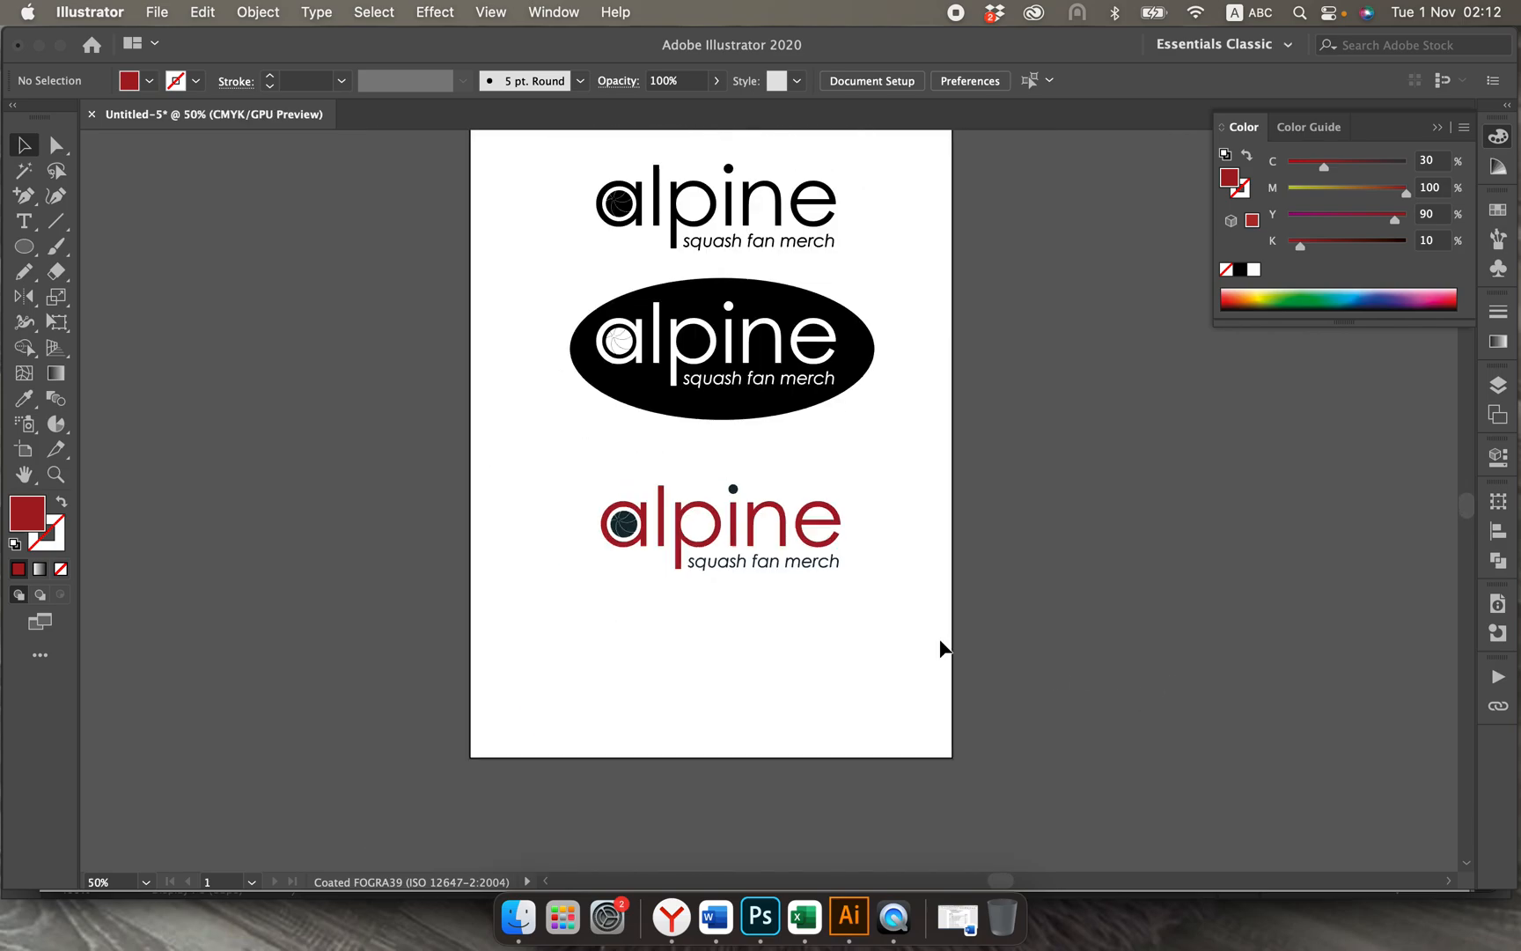
pyautogui.moveTo(552, 280); pyautogui.dragTo(897, 432)
pyautogui.moveTo(781, 407); pyautogui.dragTo(777, 438)
pyautogui.moveTo(554, 480); pyautogui.dragTo(850, 581)
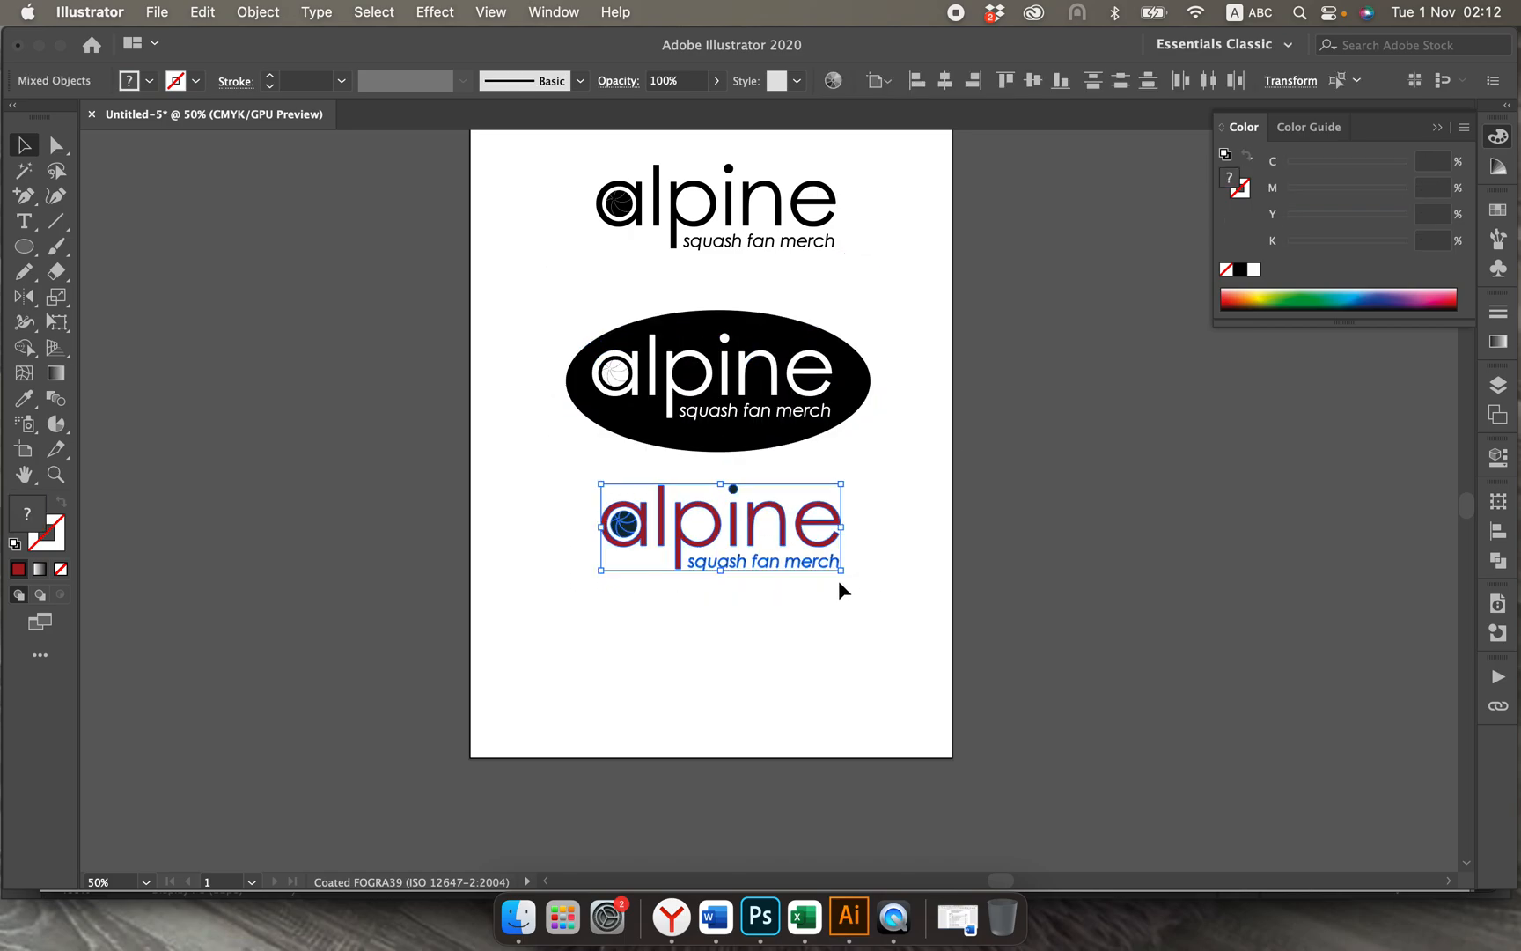
pyautogui.moveTo(787, 534); pyautogui.dragTo(783, 582)
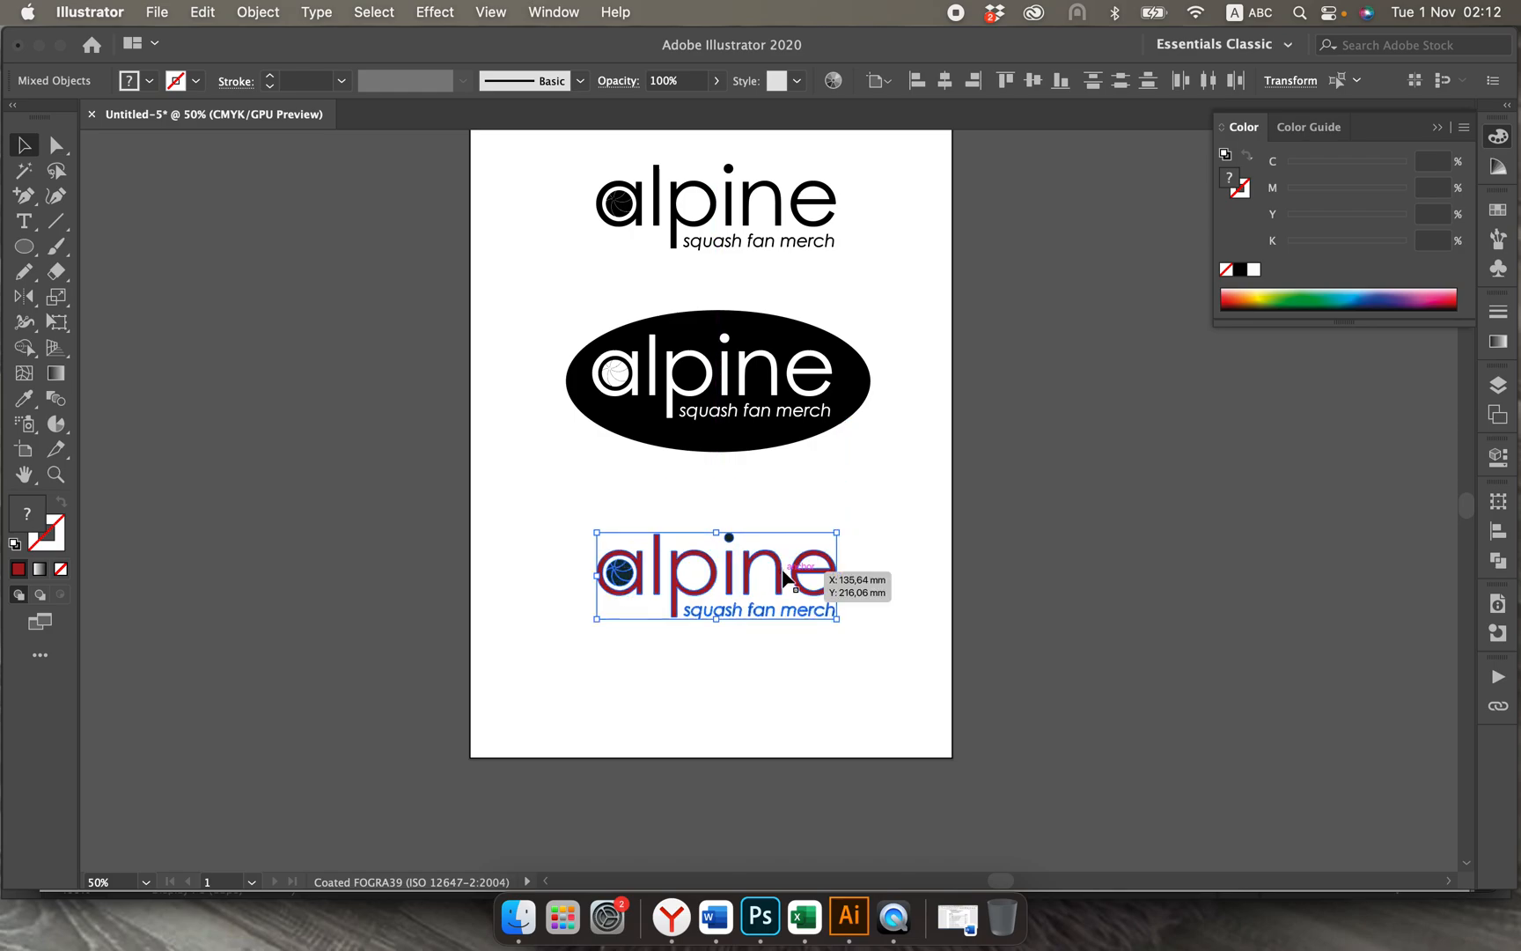
pyautogui.scroll(5, 563, 272)
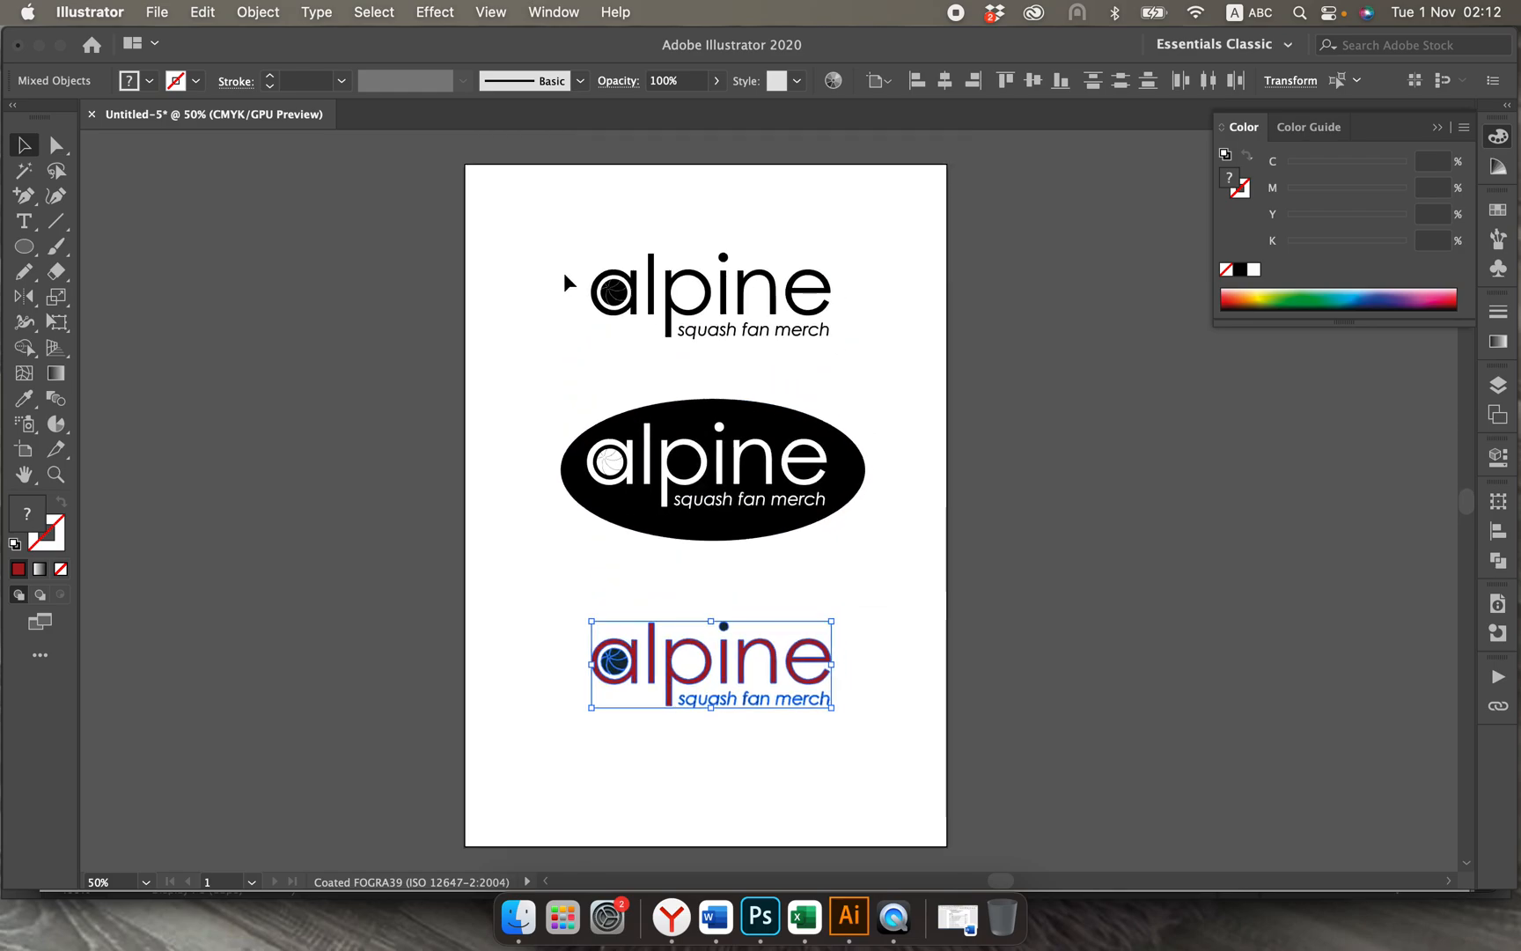
pyautogui.click(533, 339)
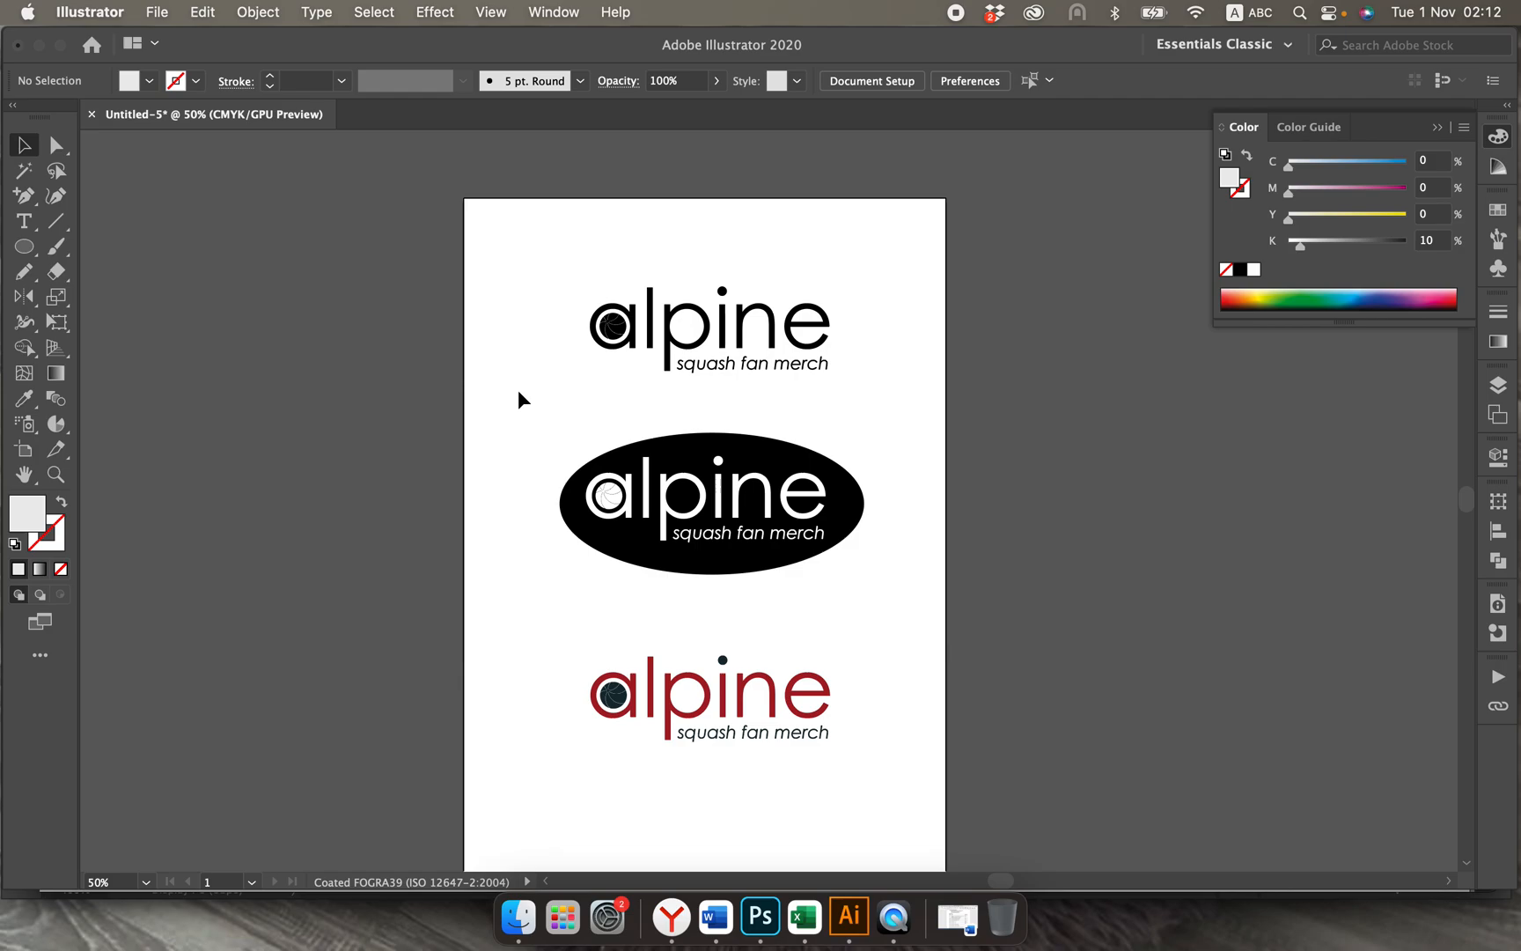
# Step: Set the width of the black logo to 100 mm with its proportions constrained
pyautogui.moveTo(540, 251); pyautogui.dragTo(855, 376)
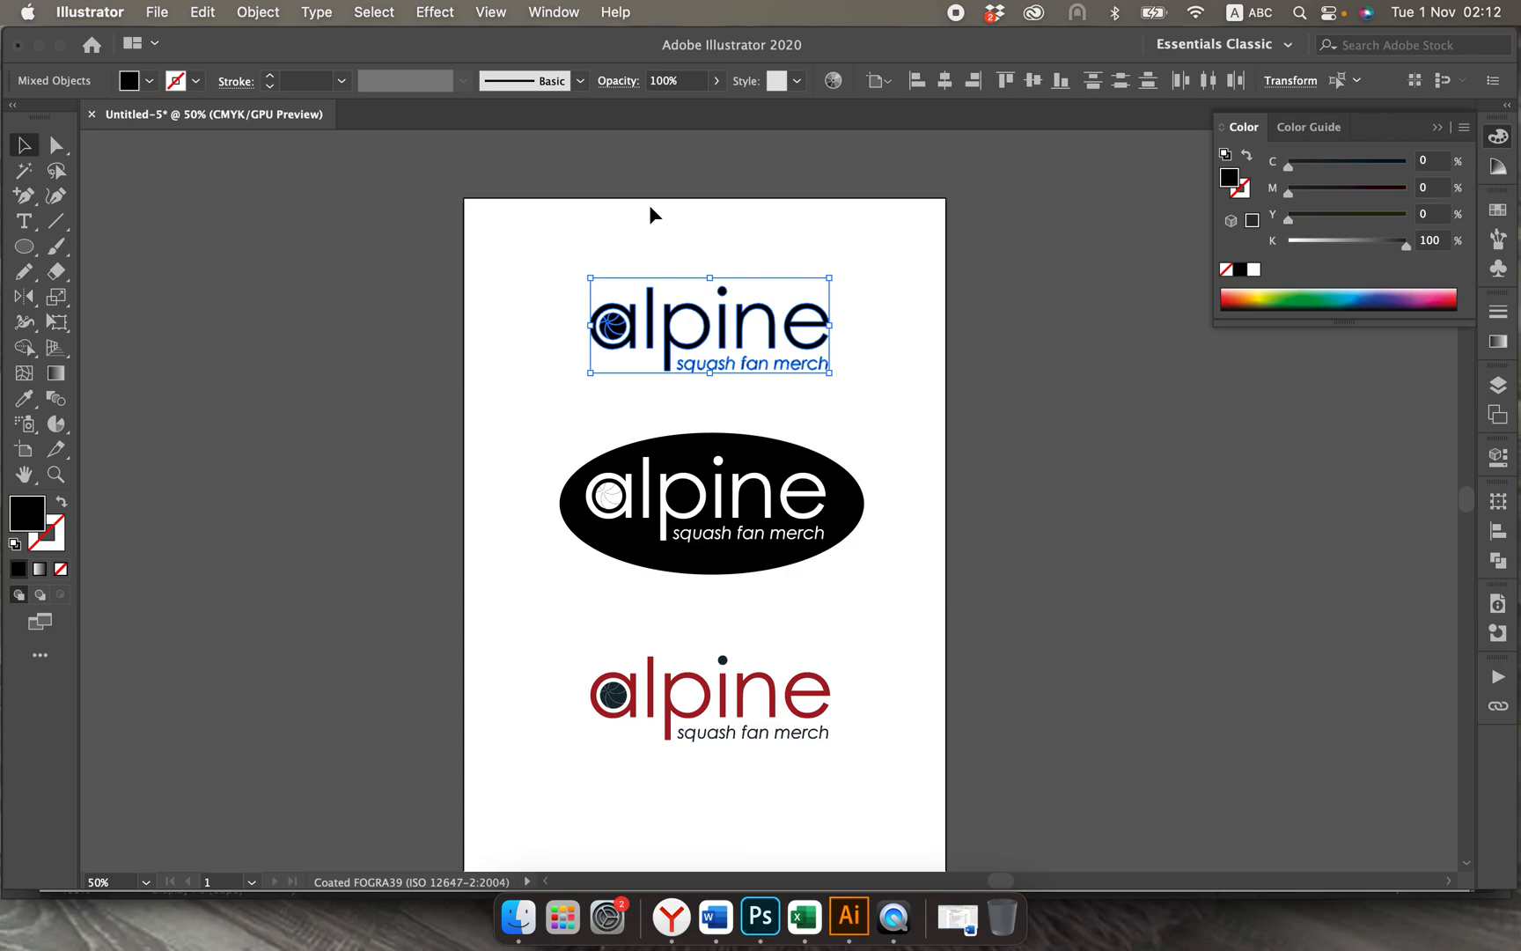
pyautogui.click(1290, 80)
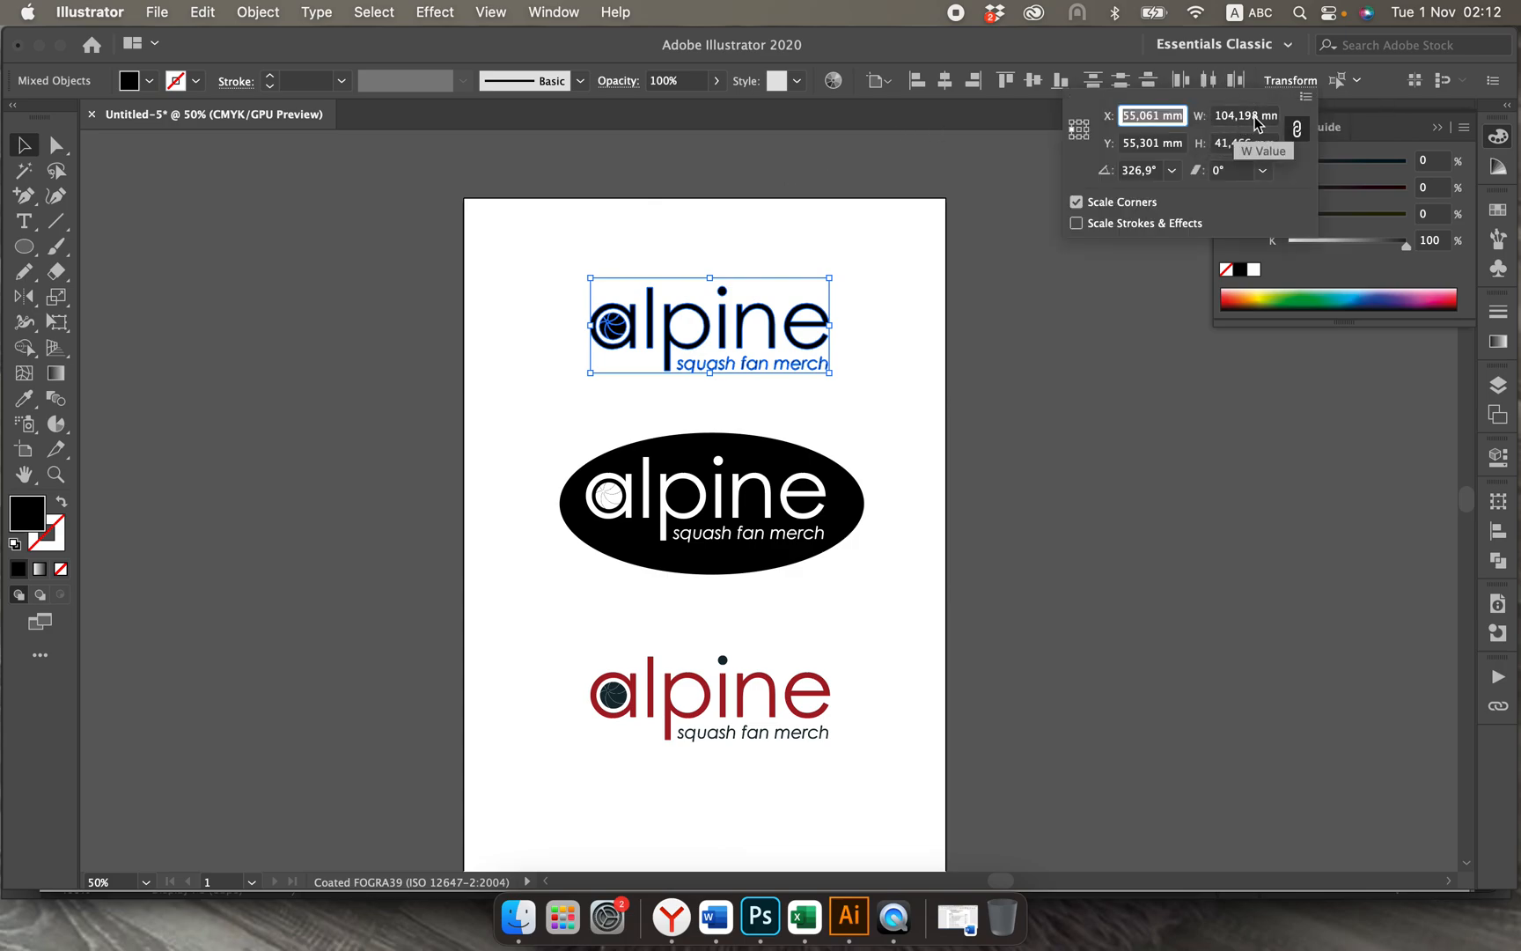
pyautogui.click(1259, 117)
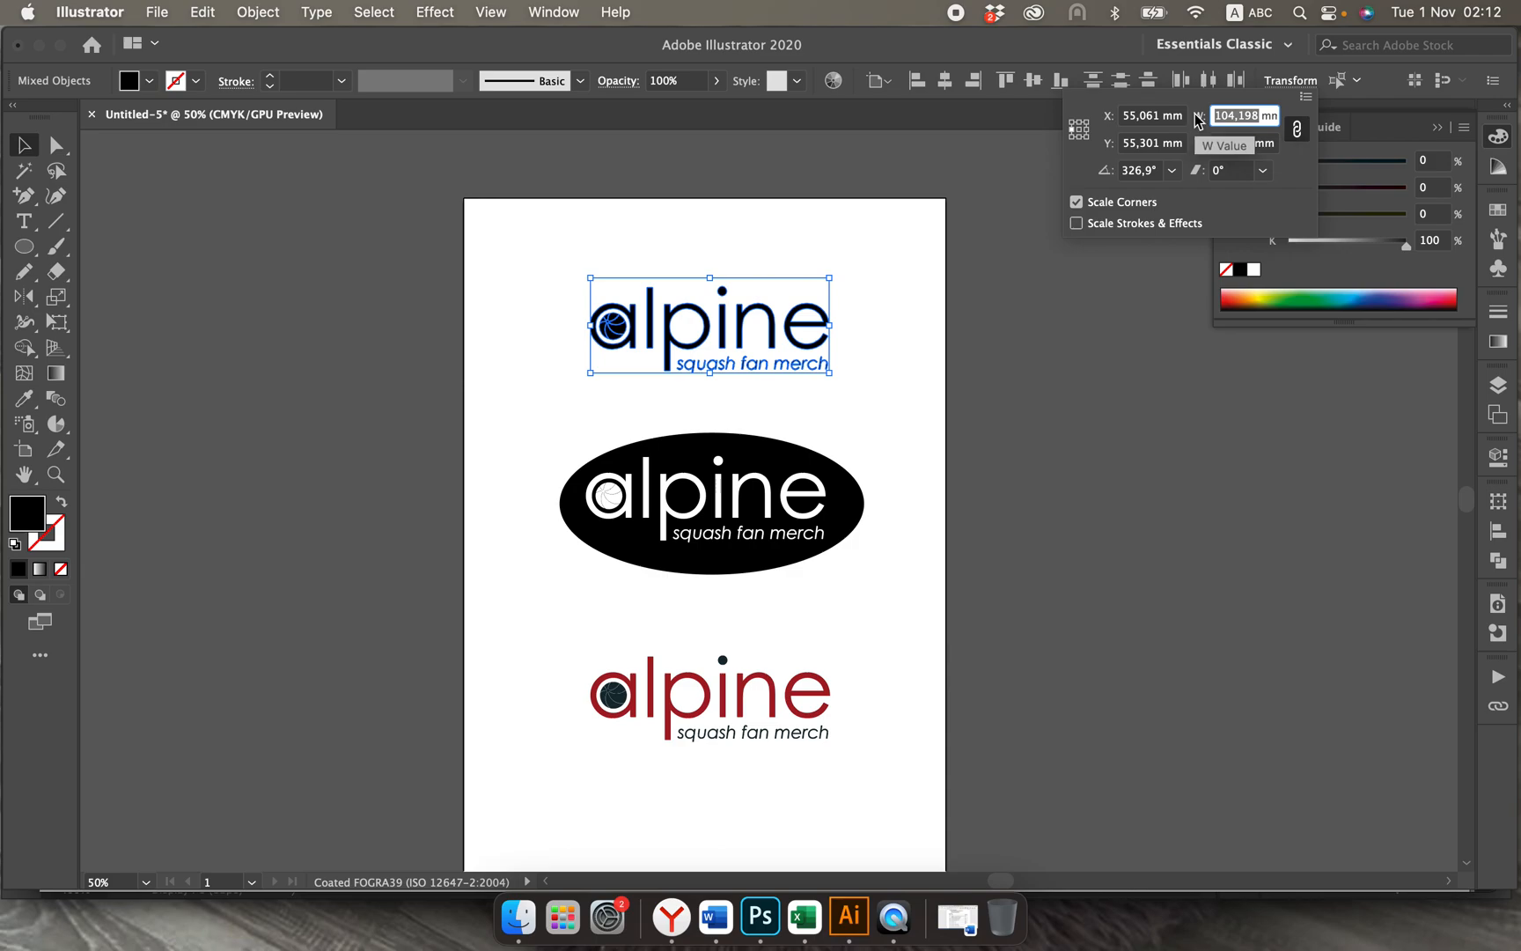
pyautogui.write('10')
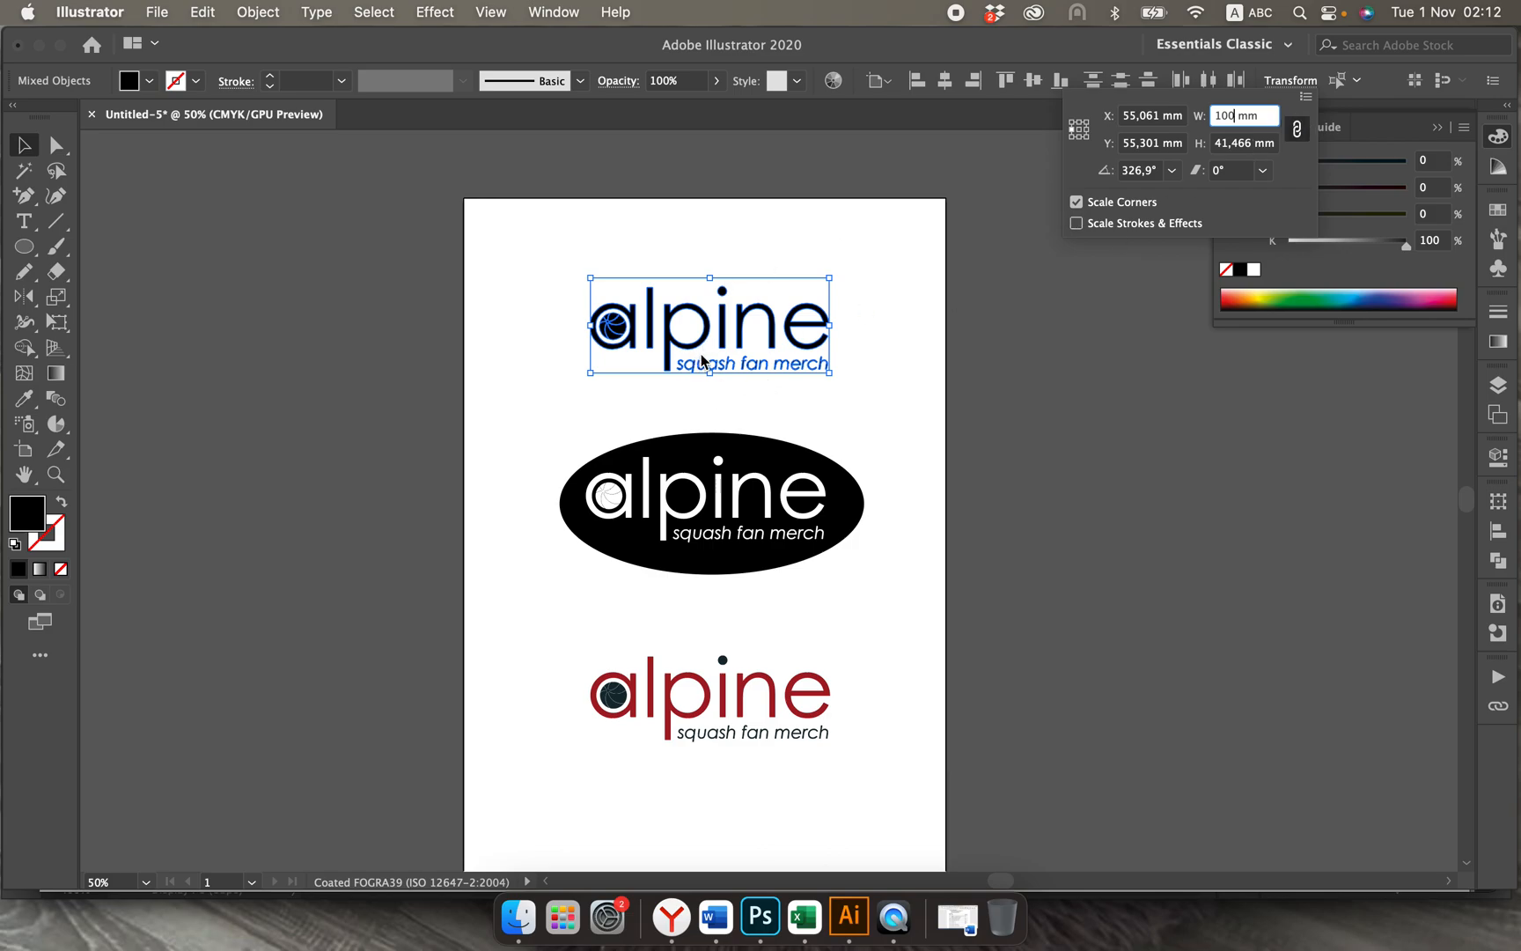
pyautogui.click(1296, 132)
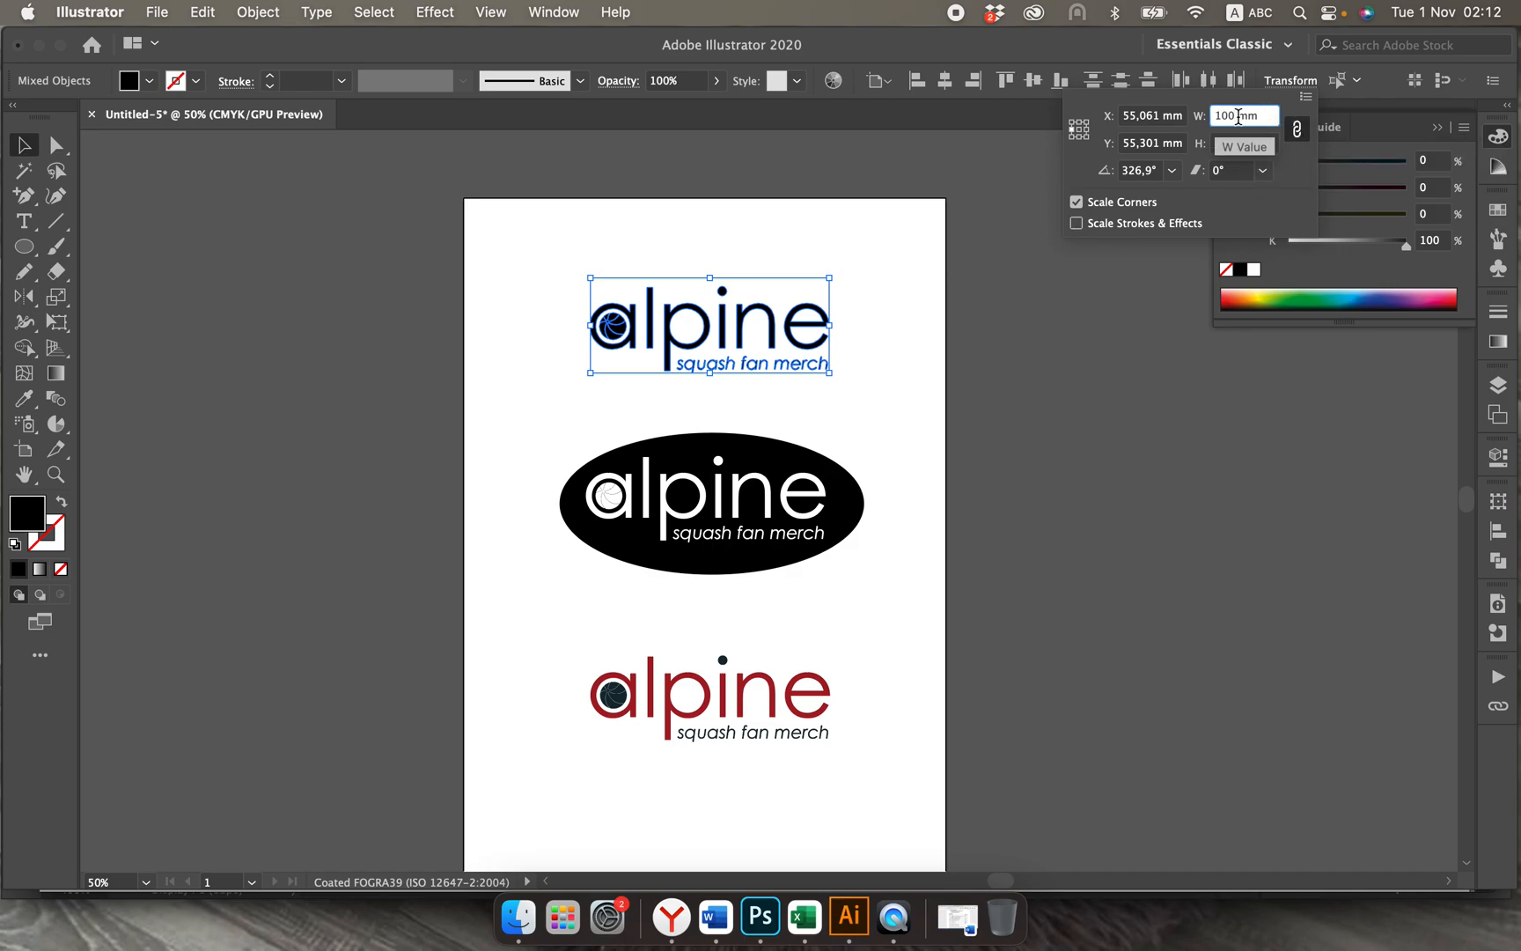
pyautogui.press('Return')
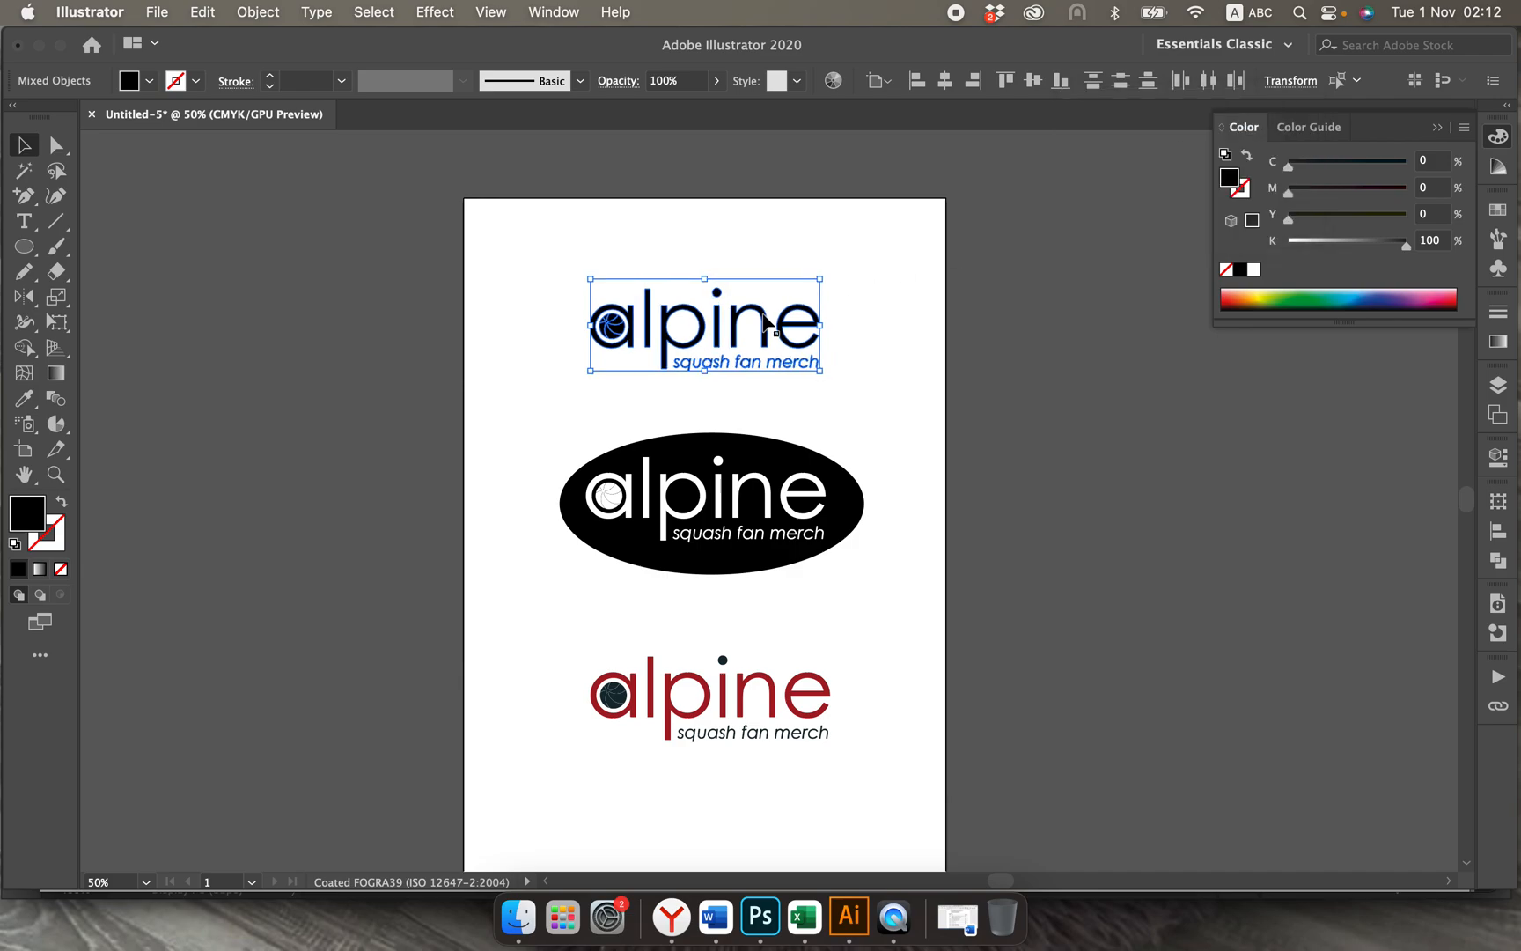
pyautogui.click(741, 401)
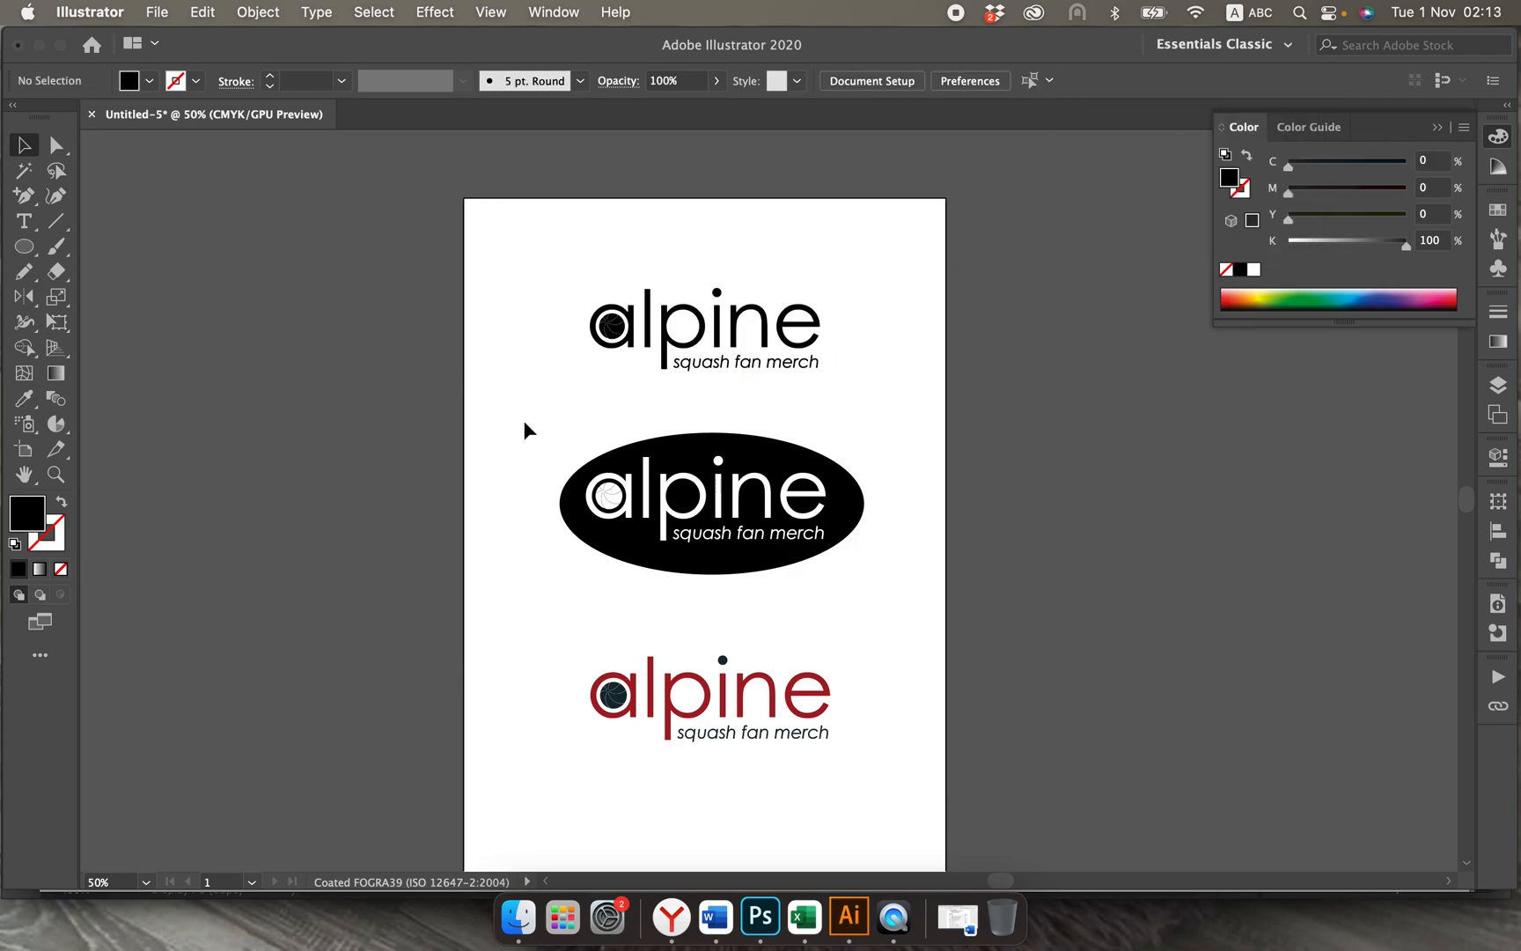
# Step: Enlarge the coloured logo proportionally by entering a greater height for it
pyautogui.moveTo(524, 424); pyautogui.dragTo(879, 578)
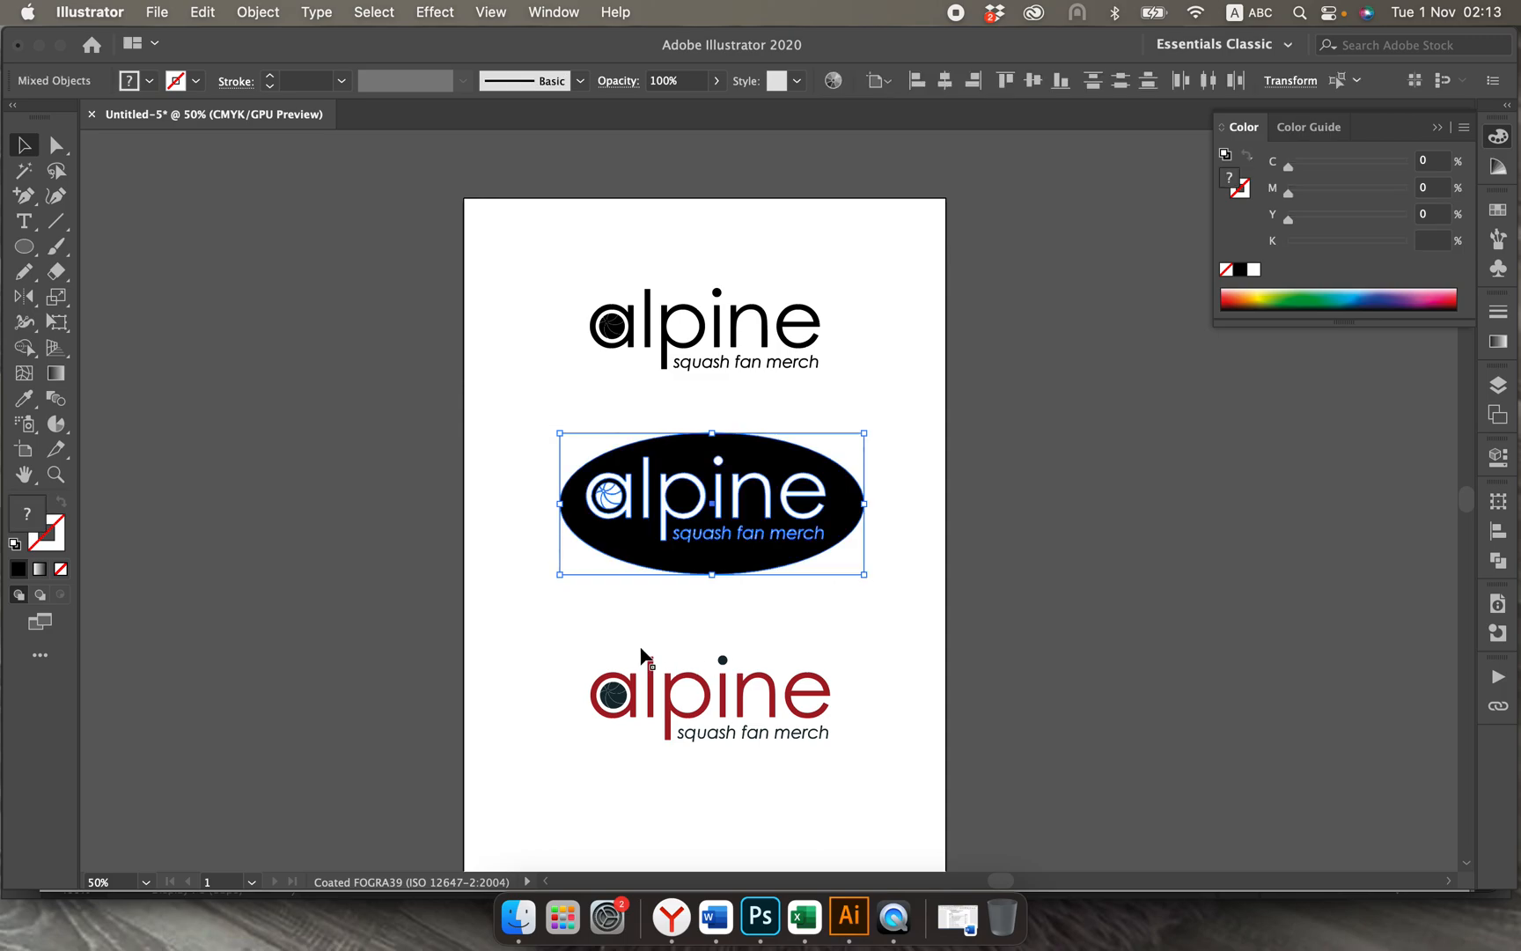
pyautogui.moveTo(560, 621); pyautogui.dragTo(871, 764)
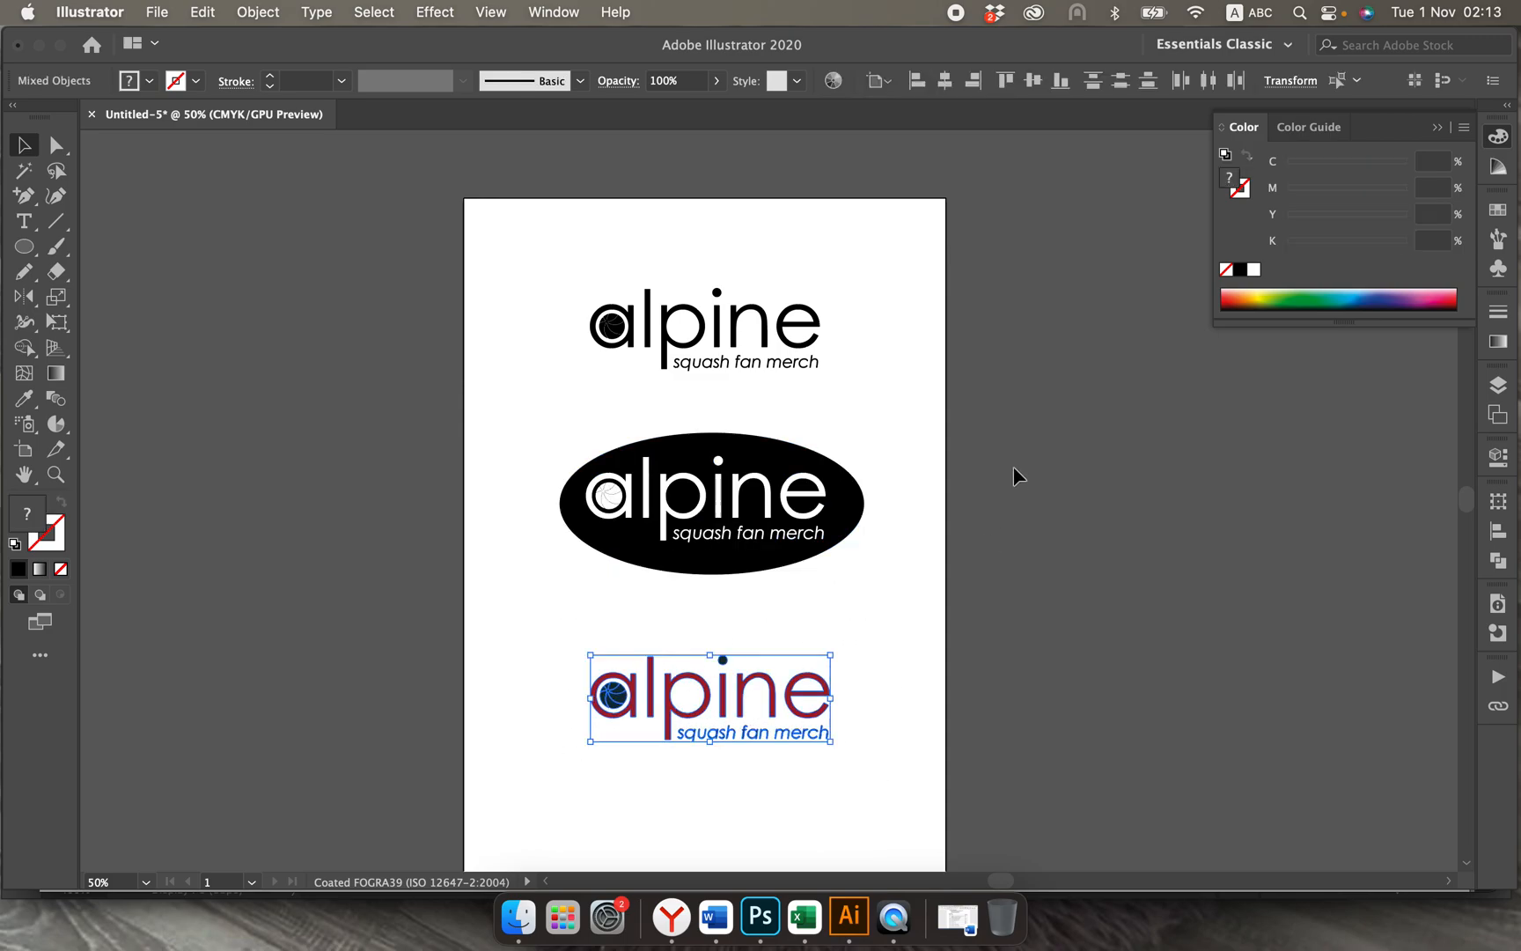
pyautogui.click(1290, 80)
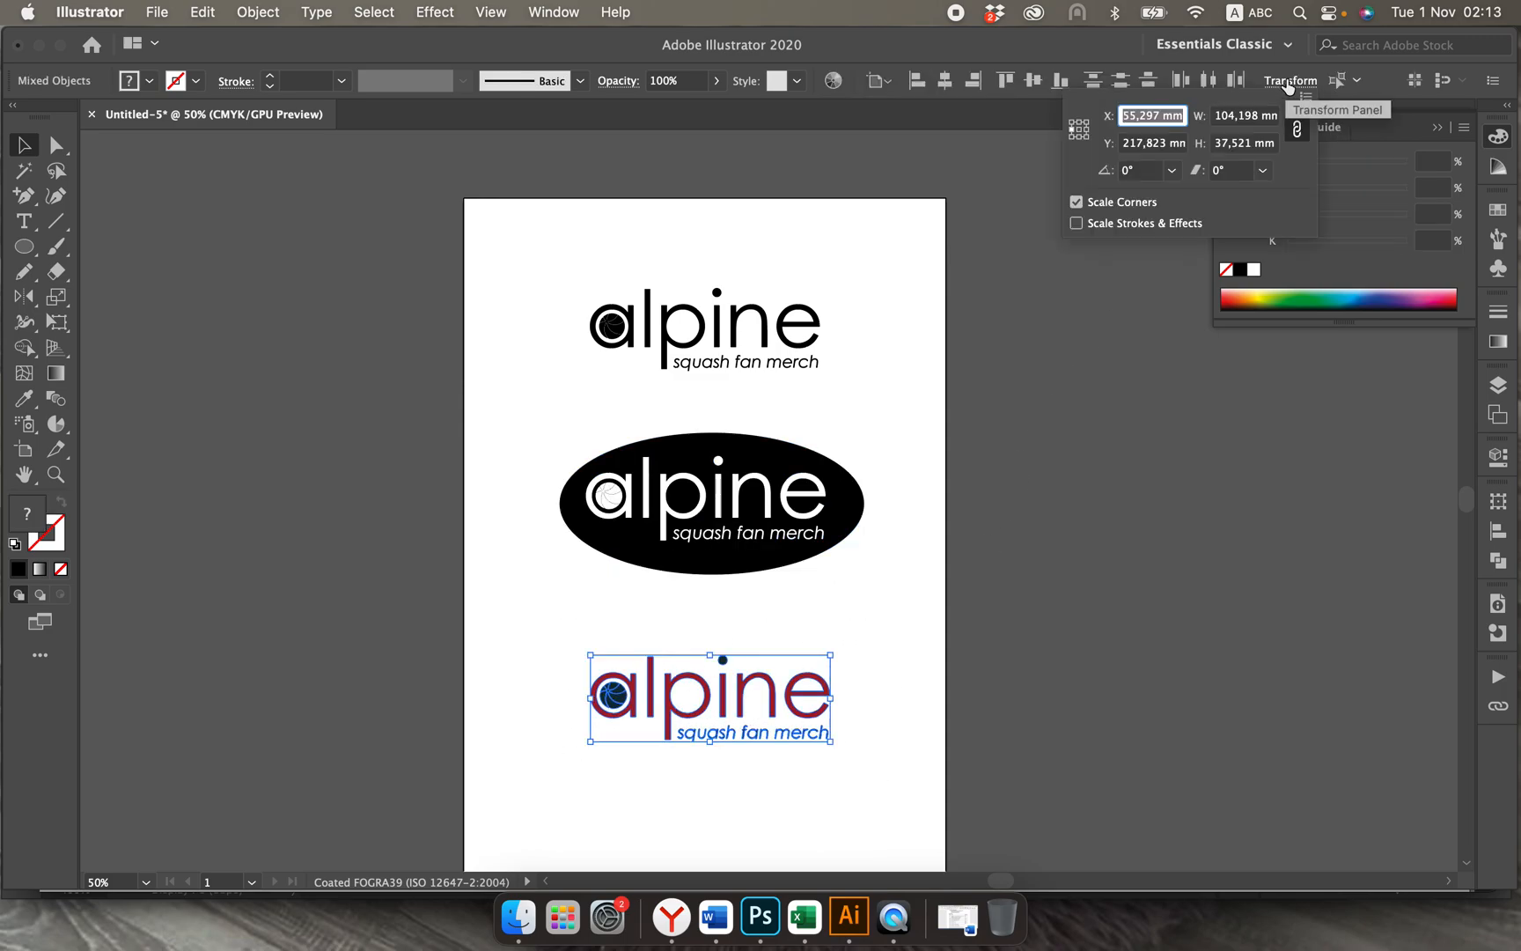
pyautogui.doubleClick(1252, 144)
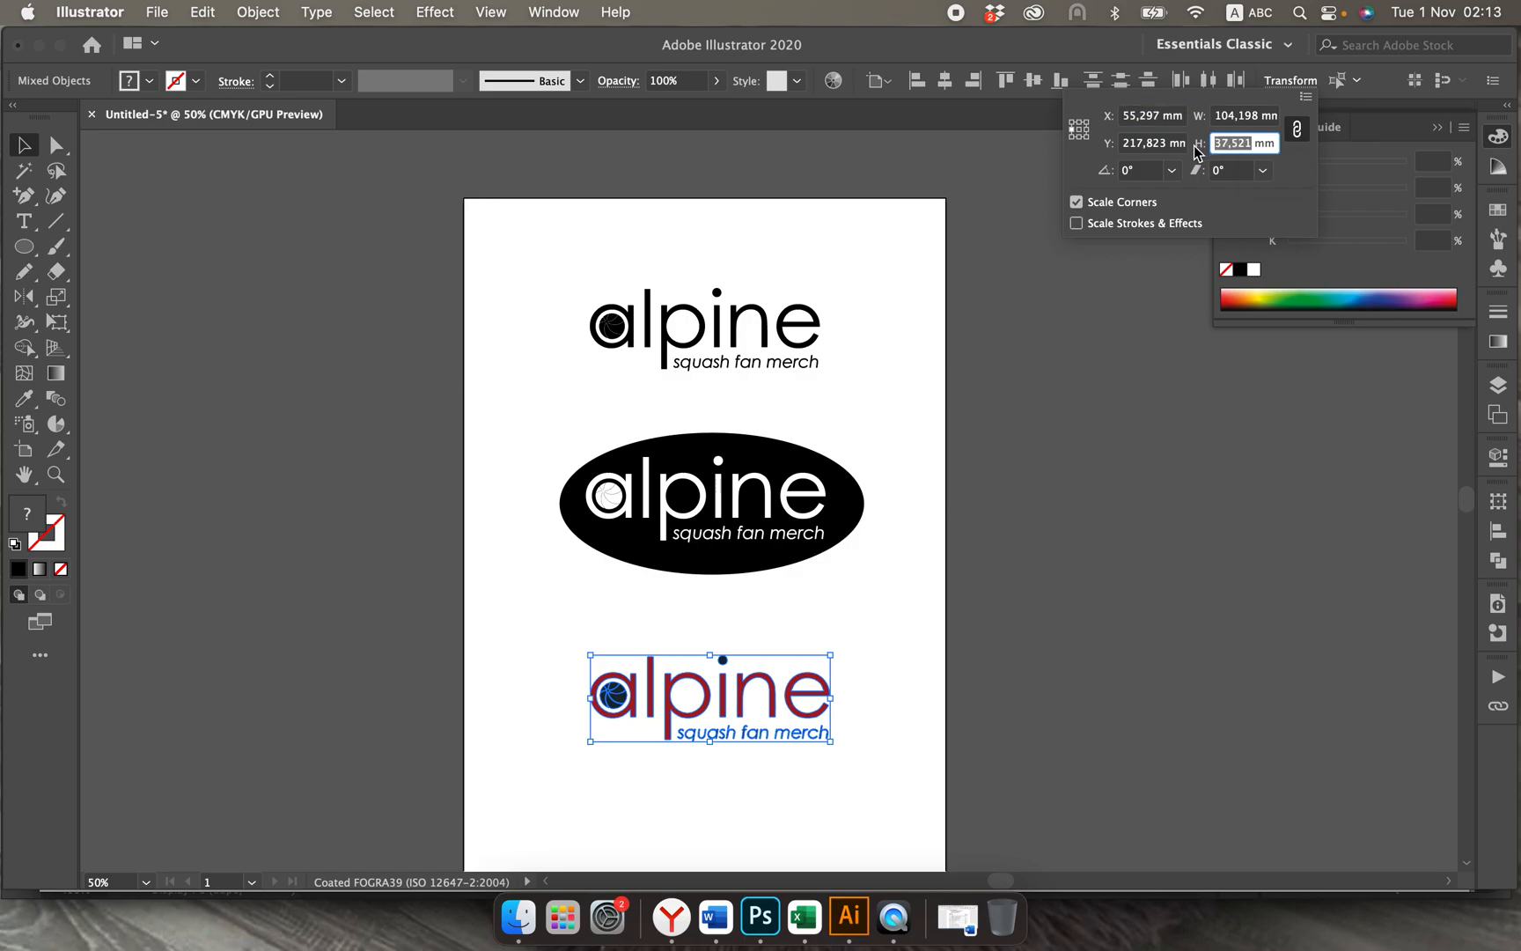
pyautogui.write('45')
pyautogui.click(1294, 134)
pyautogui.press('Return')
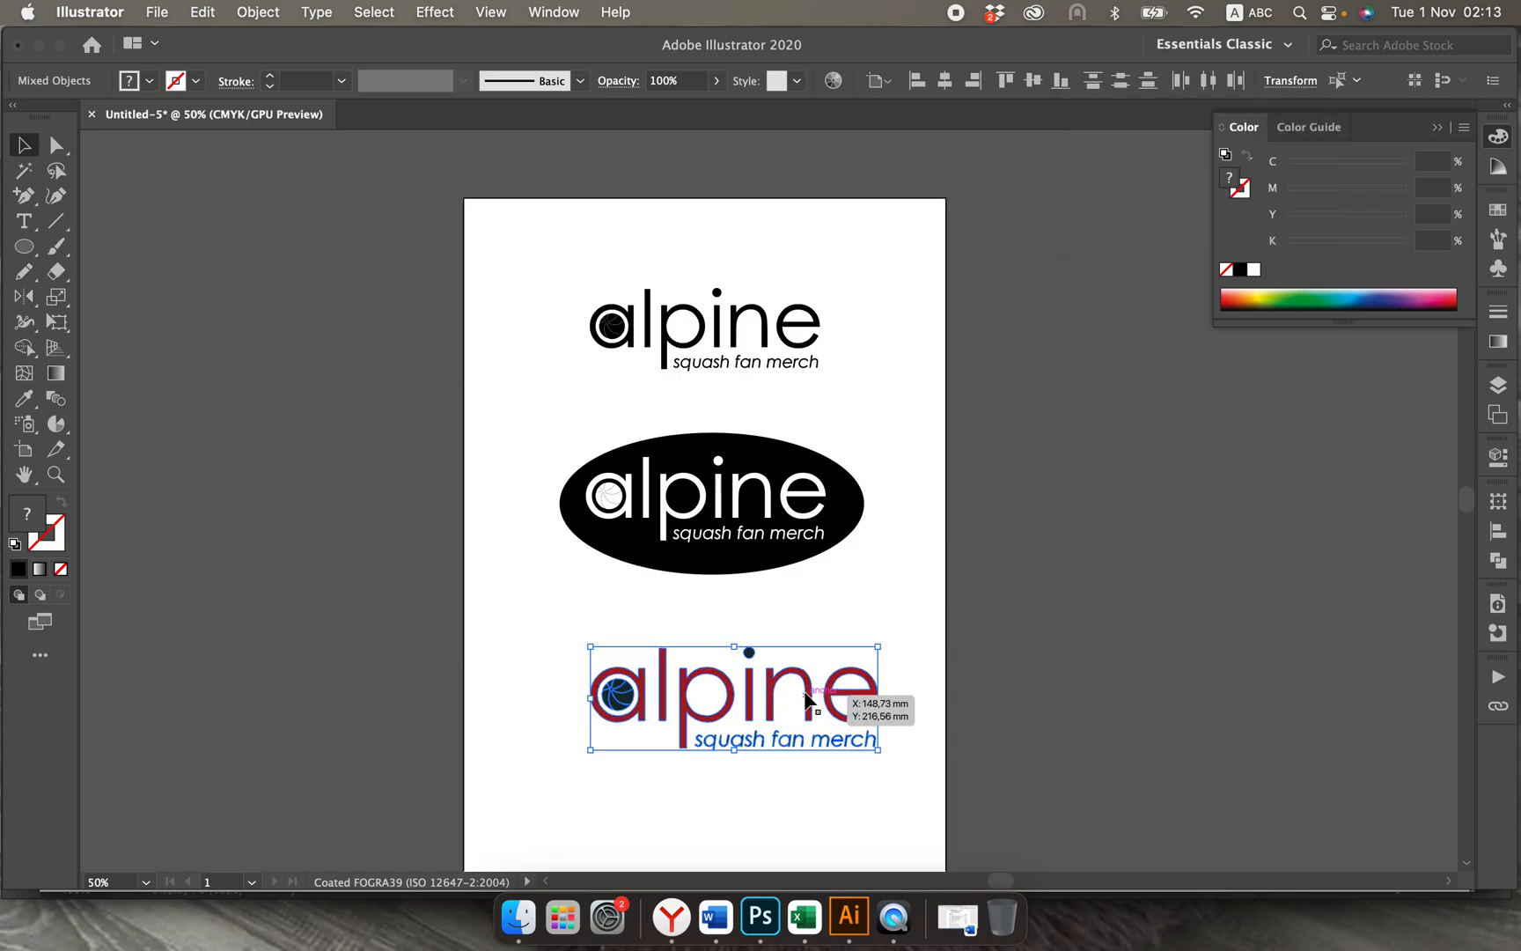
# Step: Reposition the enlarged coloured logo so it sits centred below the ellipse logo
pyautogui.moveTo(807, 701); pyautogui.dragTo(762, 729)
pyautogui.click(791, 867)
pyautogui.scroll(-5, 915, 664)
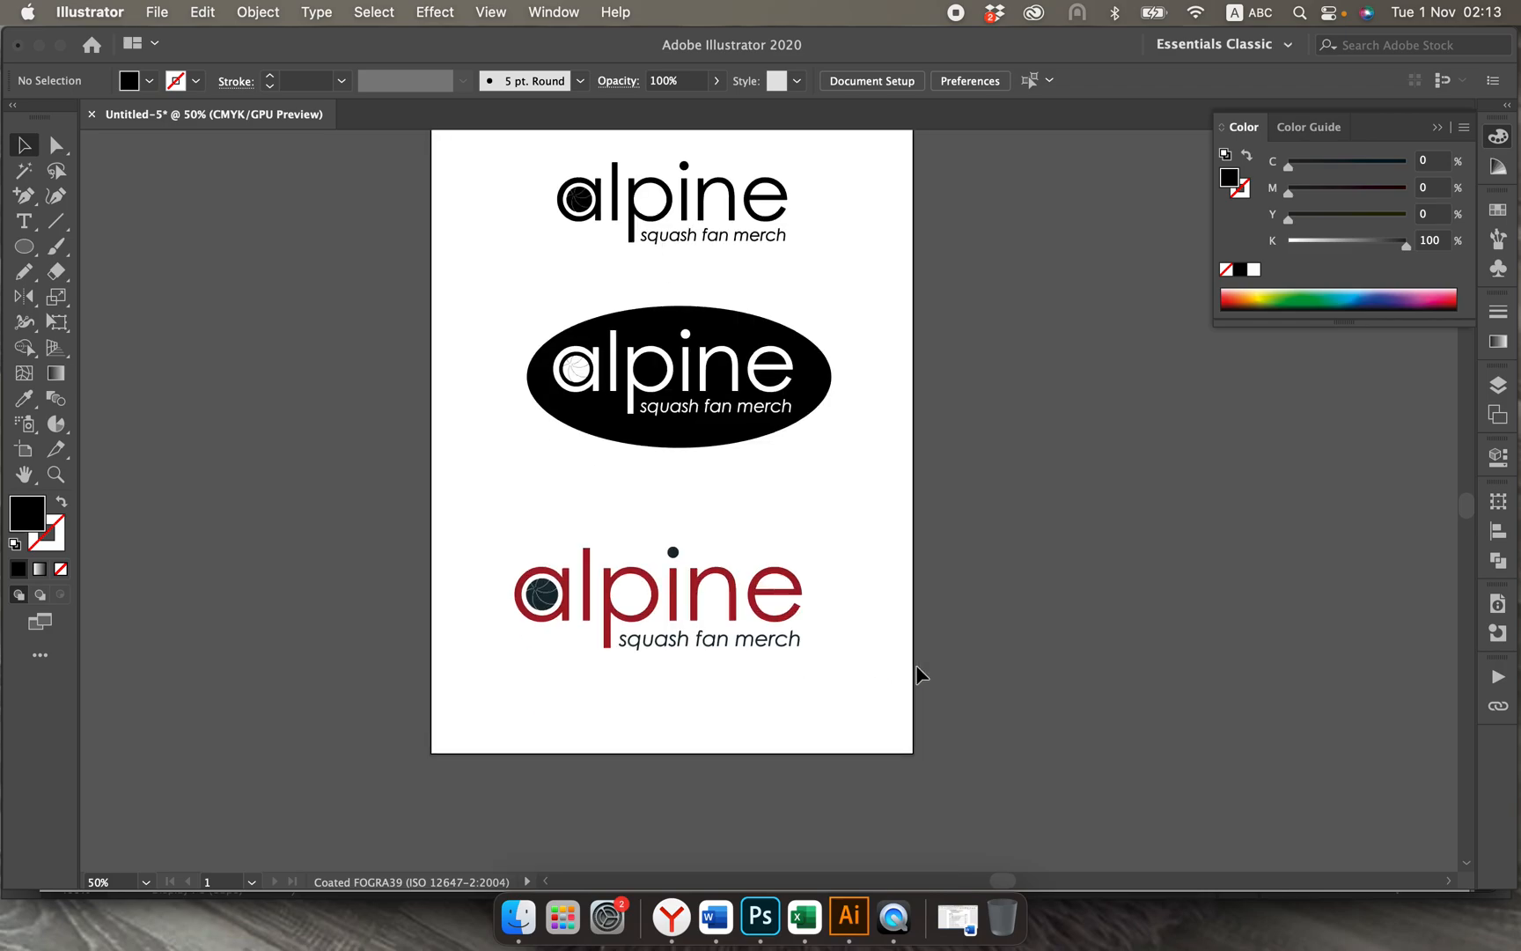
pyautogui.moveTo(500, 529); pyautogui.dragTo(840, 678)
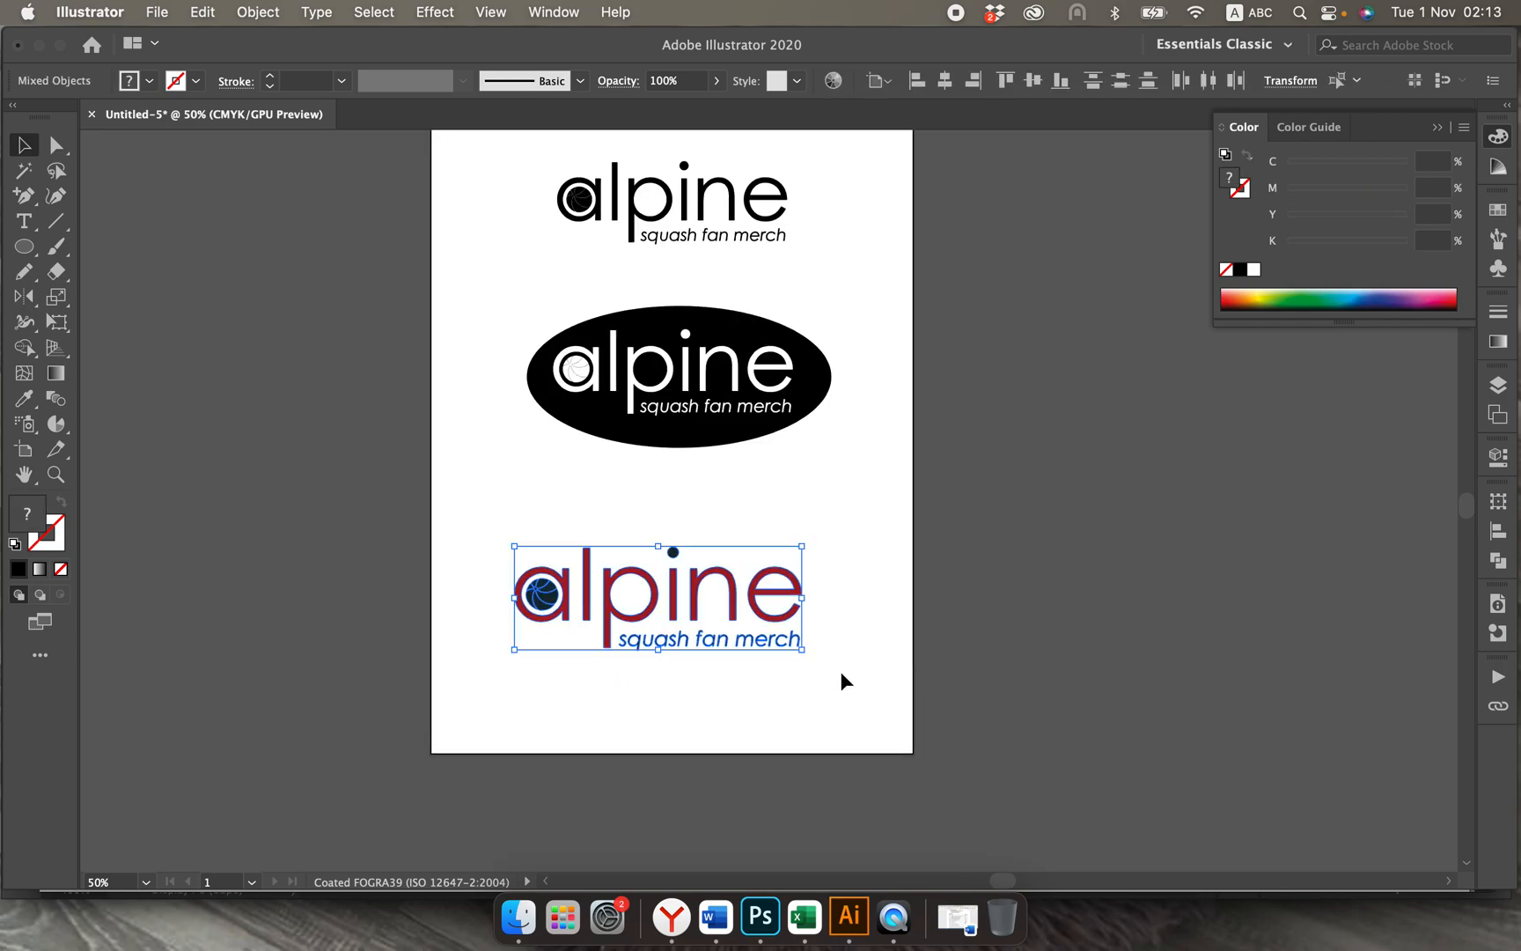
pyautogui.moveTo(776, 633); pyautogui.dragTo(758, 583)
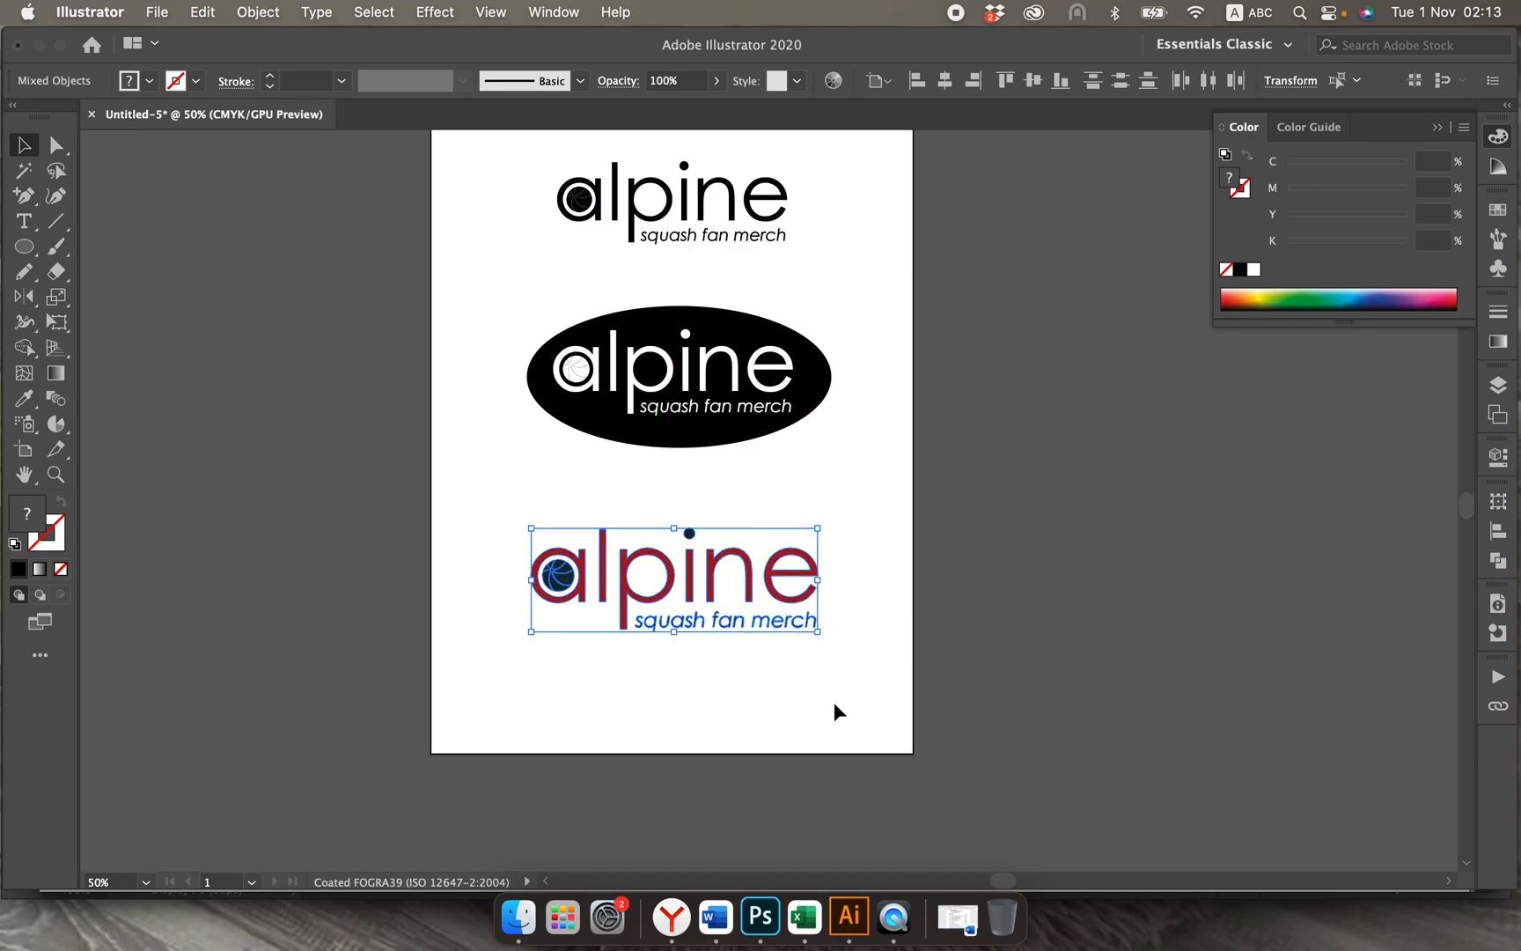
pyautogui.click(832, 725)
pyautogui.scroll(2, 832, 725)
pyautogui.scroll(2, 833, 725)
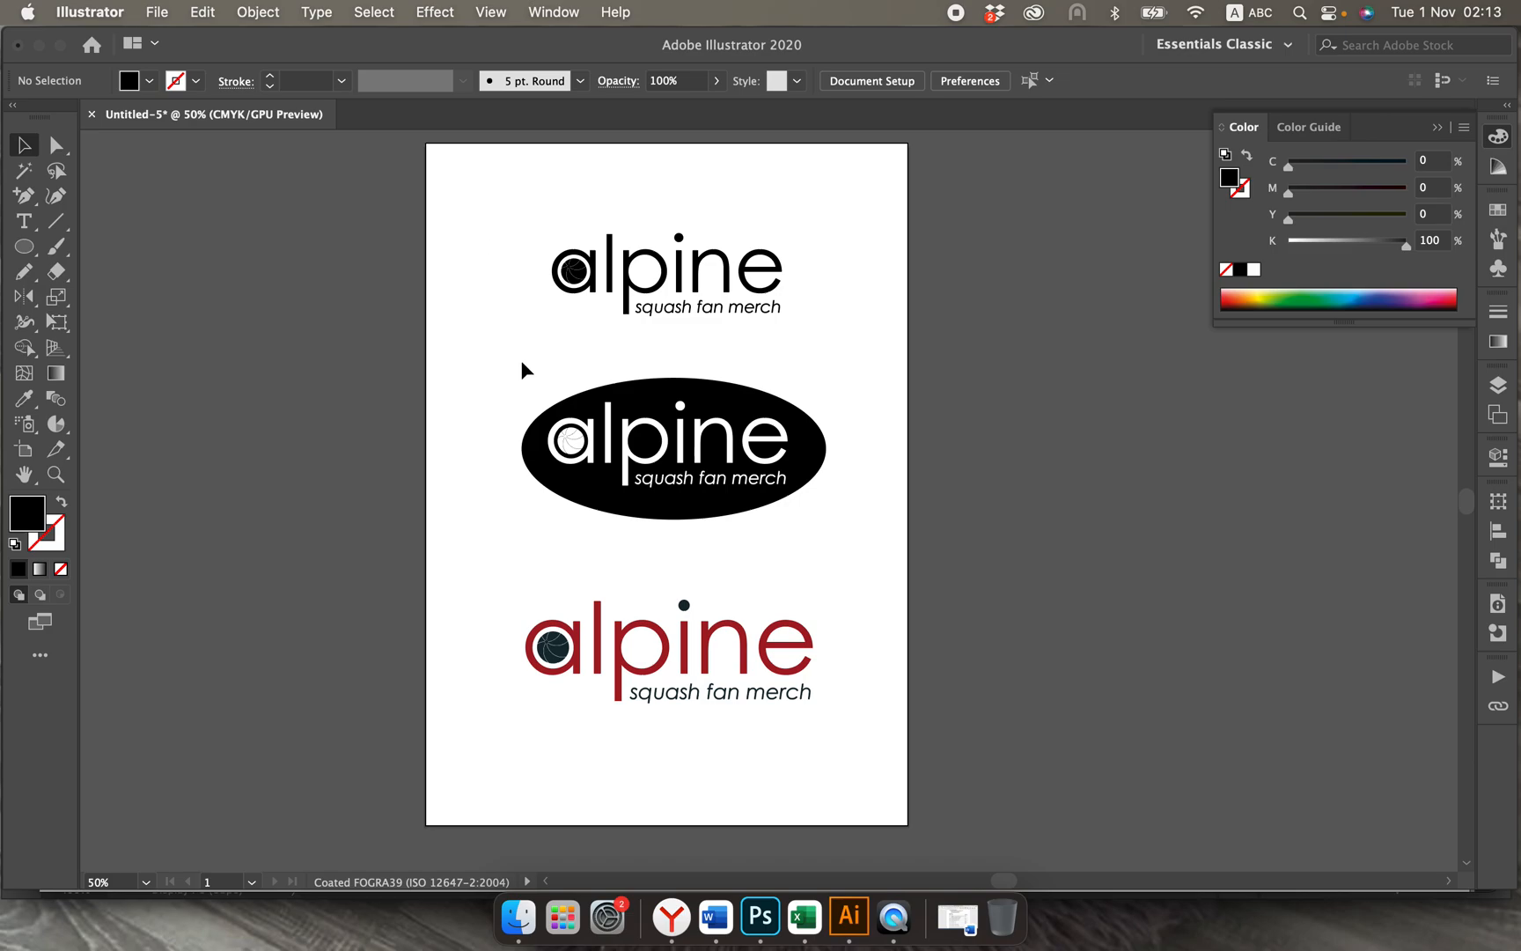
# Step: Shift the white-on-black ellipse logo slightly left and down between the other two logos
pyautogui.moveTo(509, 361); pyautogui.dragTo(851, 527)
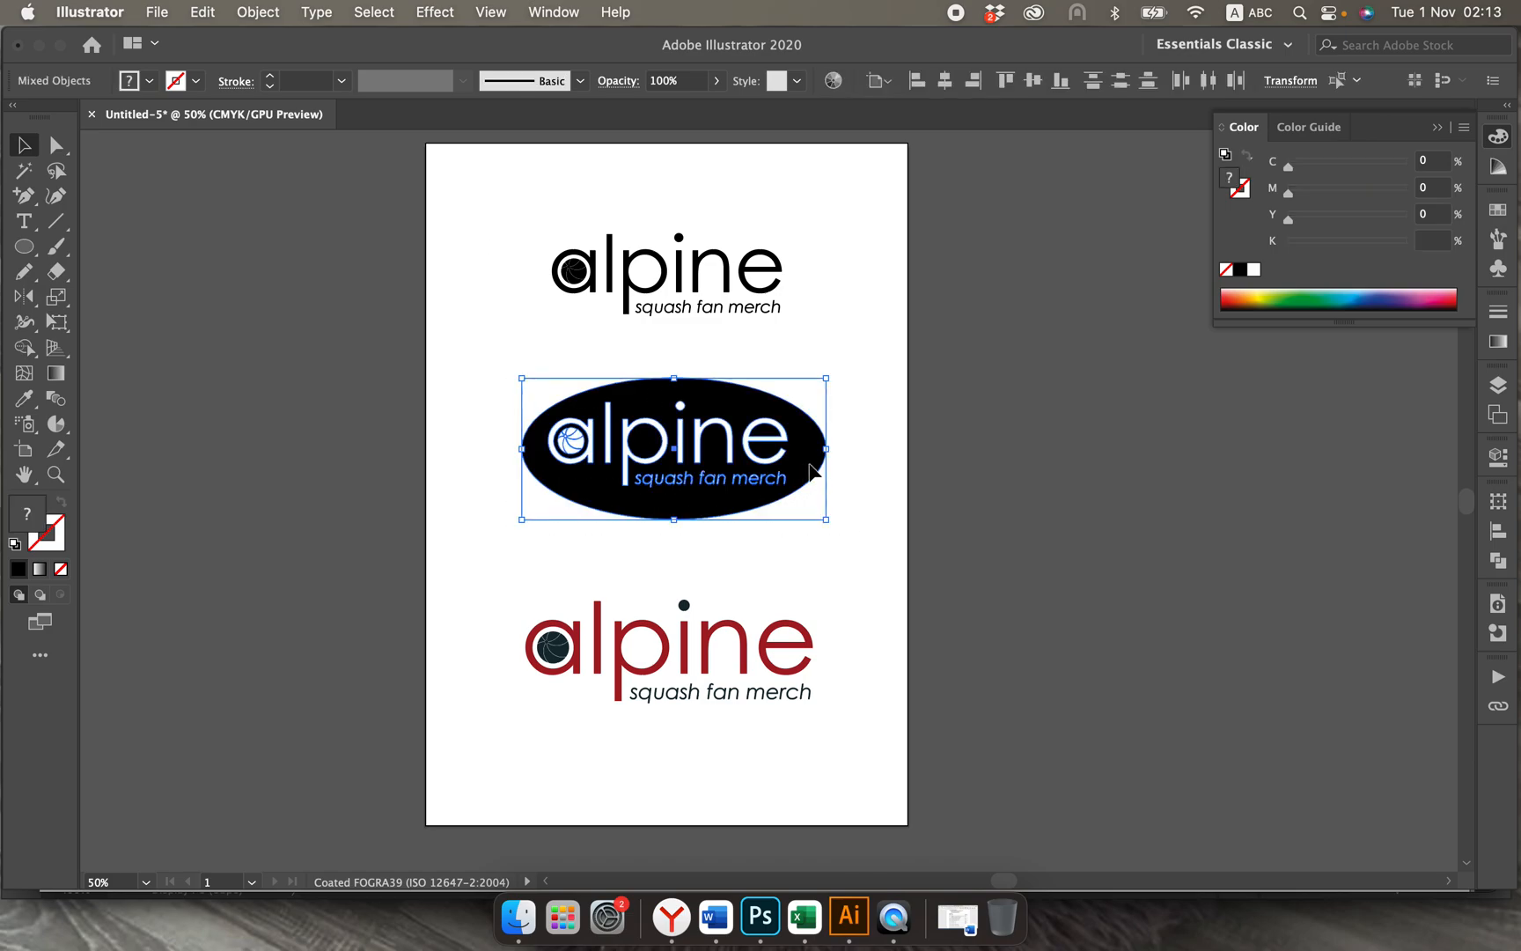
pyautogui.moveTo(811, 470); pyautogui.dragTo(801, 477)
pyautogui.click(859, 513)
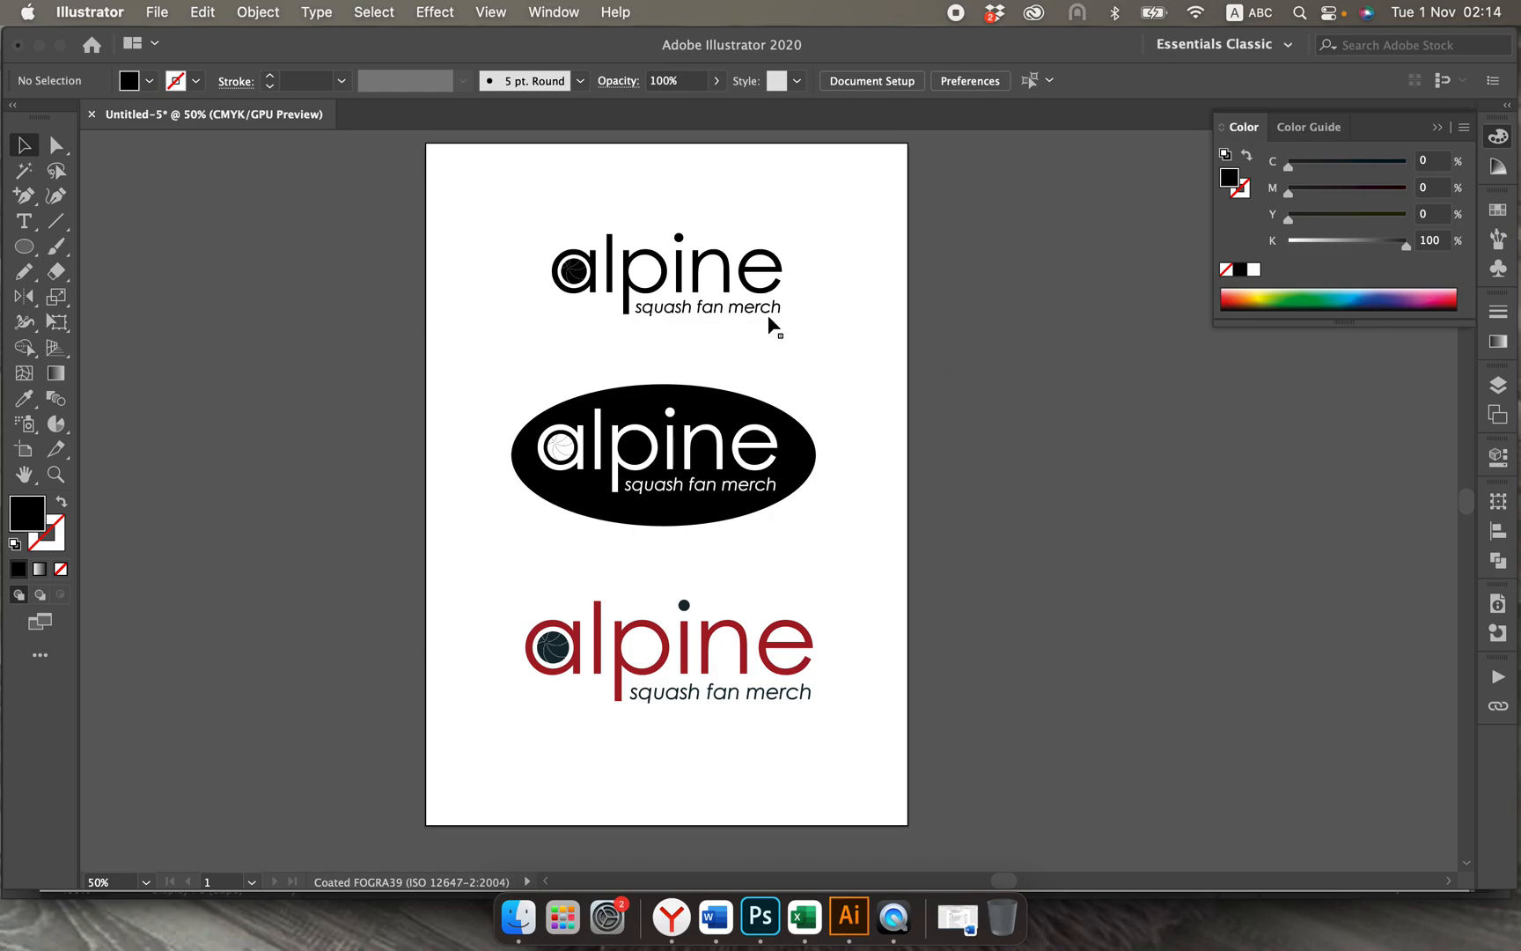
# Step: Add a text object beside the artboard containing the phrase "squash fan merch" copied from the Good Brief page in the browser
pyautogui.scroll(2, 796, 300)
pyautogui.hscroll(1, 797, 299)
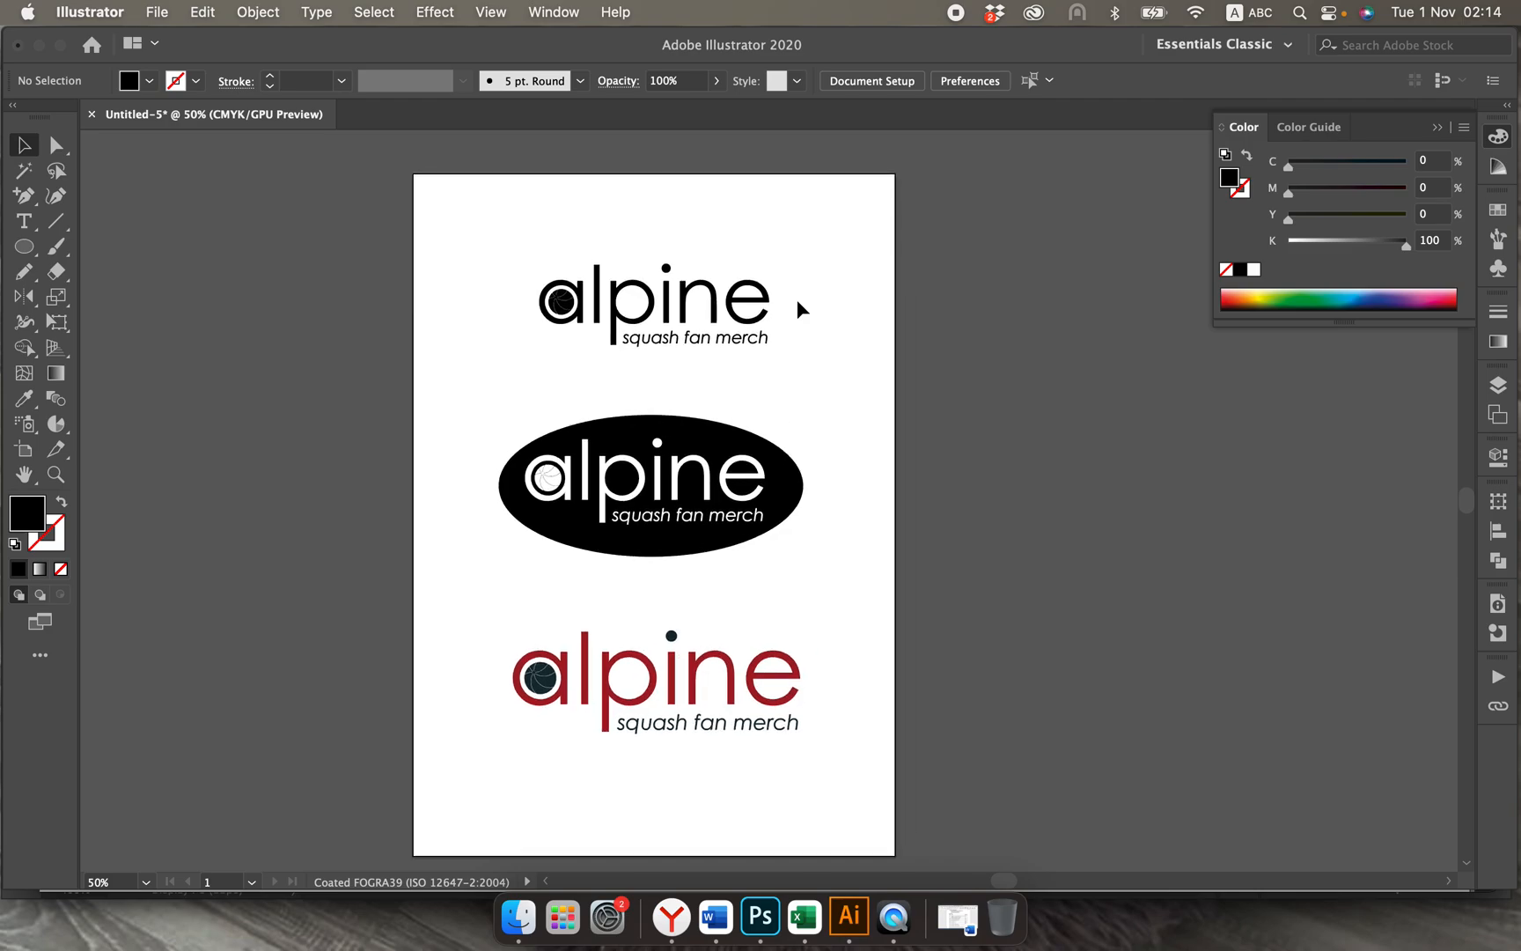
pyautogui.click(28, 220)
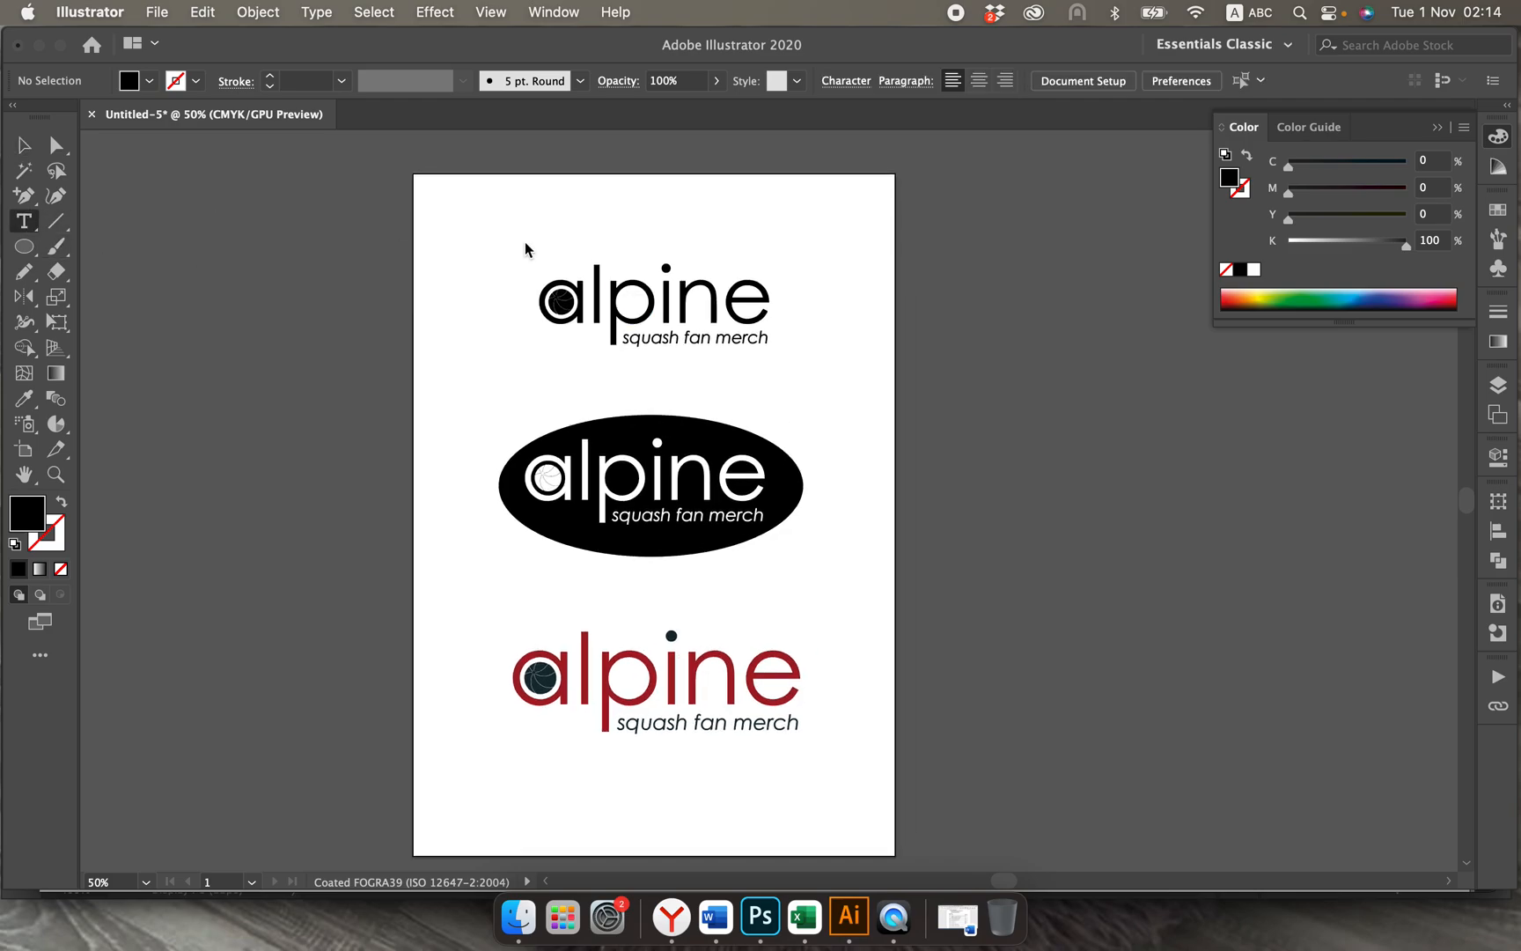
pyautogui.click(936, 336)
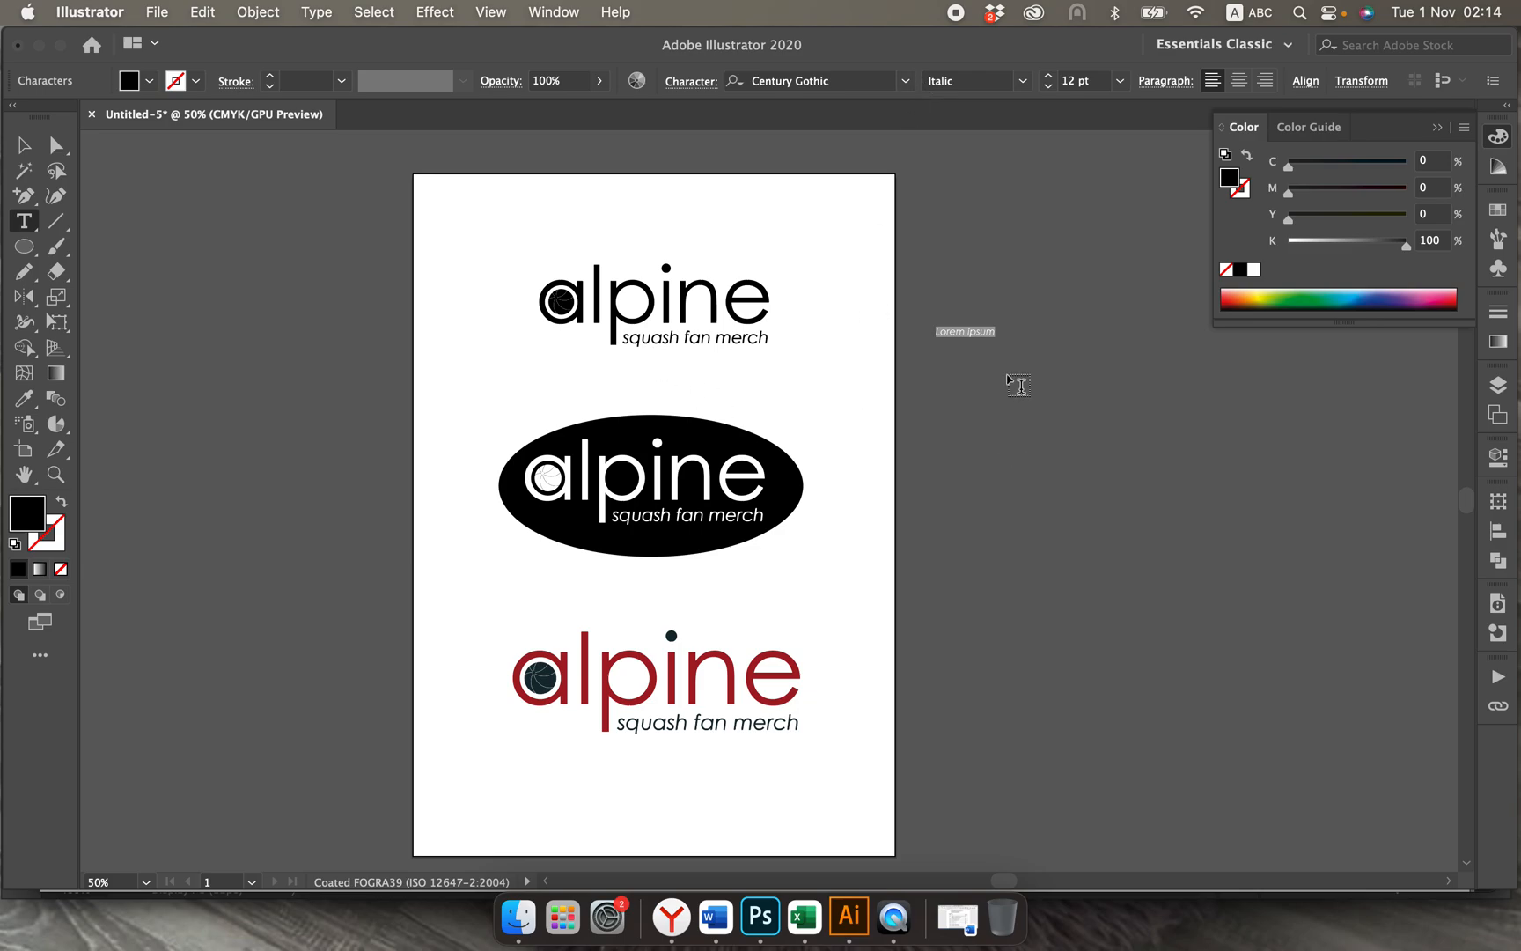
pyautogui.press('Escape')
pyautogui.moveTo(938, 332); pyautogui.dragTo(1018, 334)
pyautogui.click(680, 927)
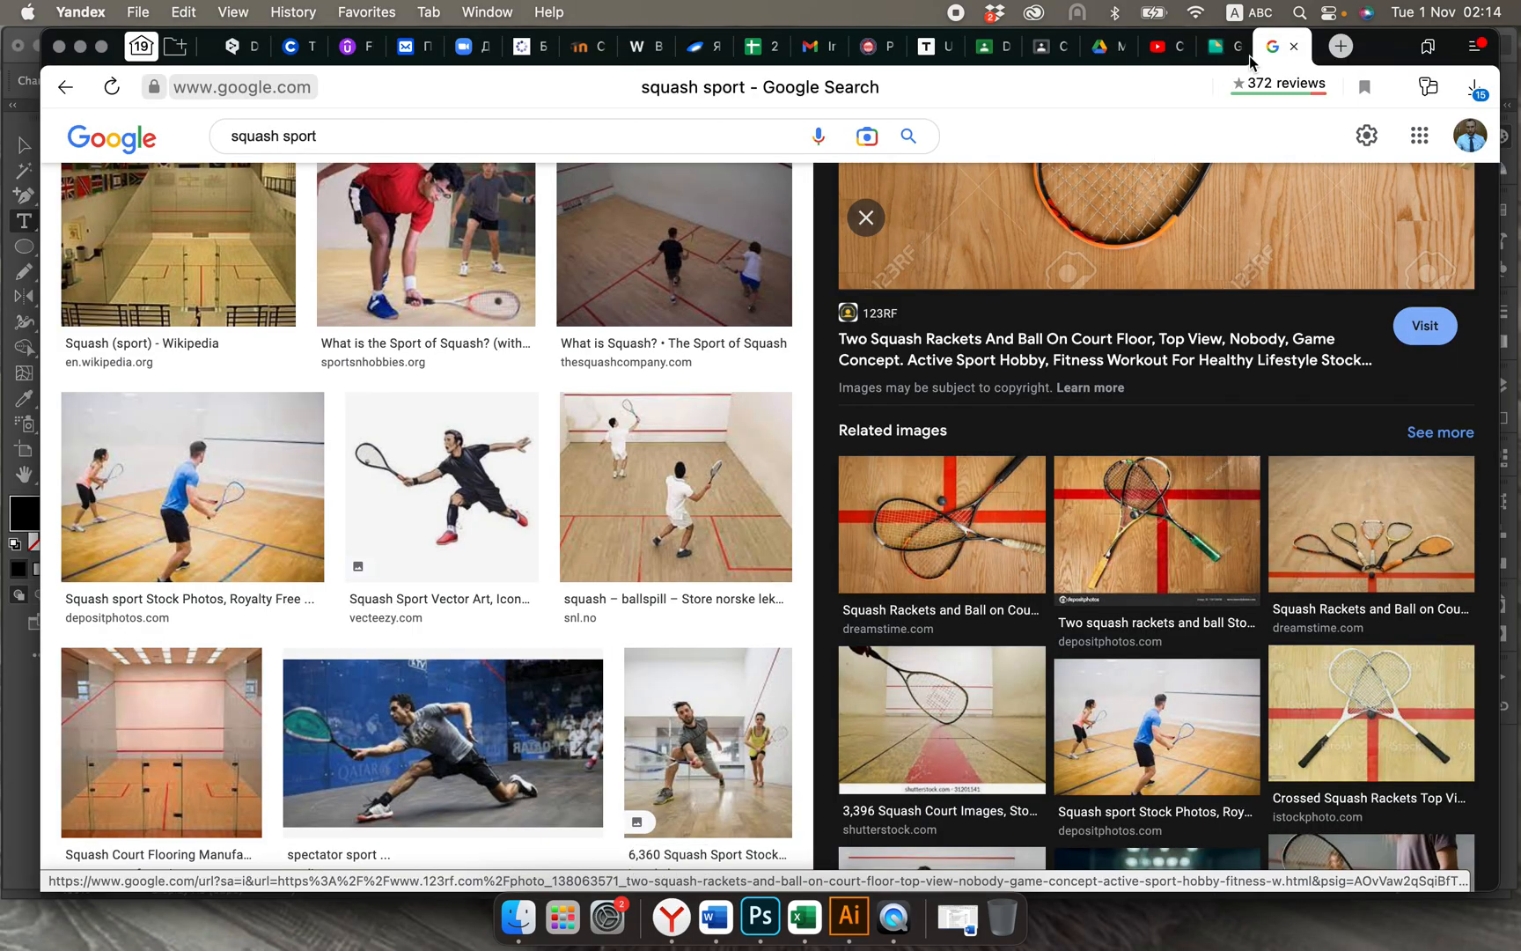
pyautogui.click(1218, 48)
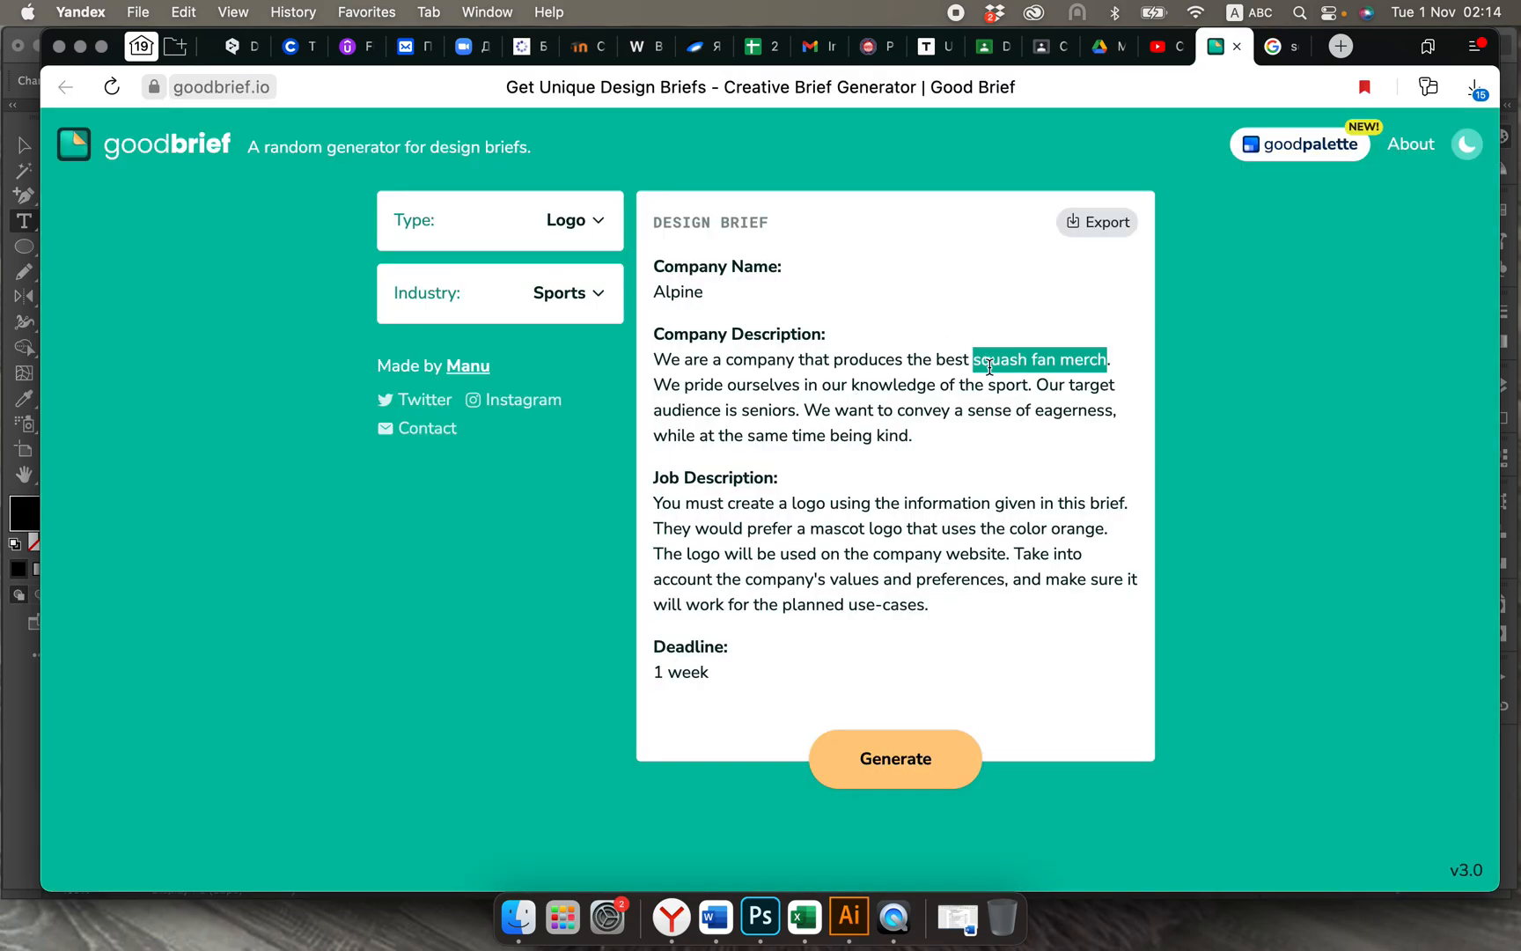
pyautogui.click(850, 916)
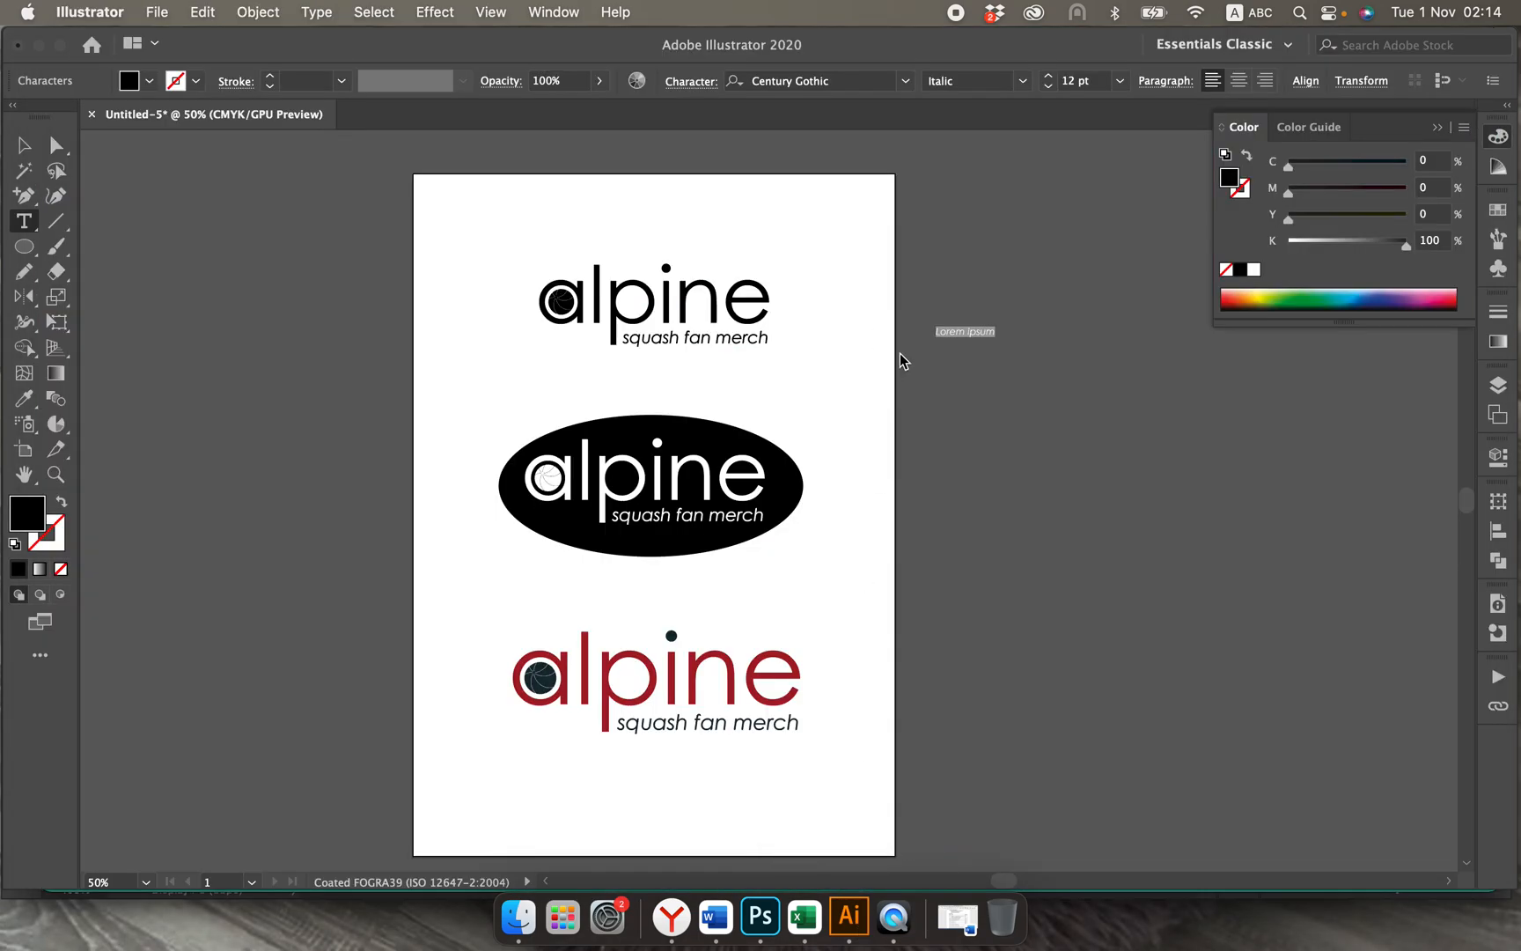
pyautogui.write('squash fan merch')
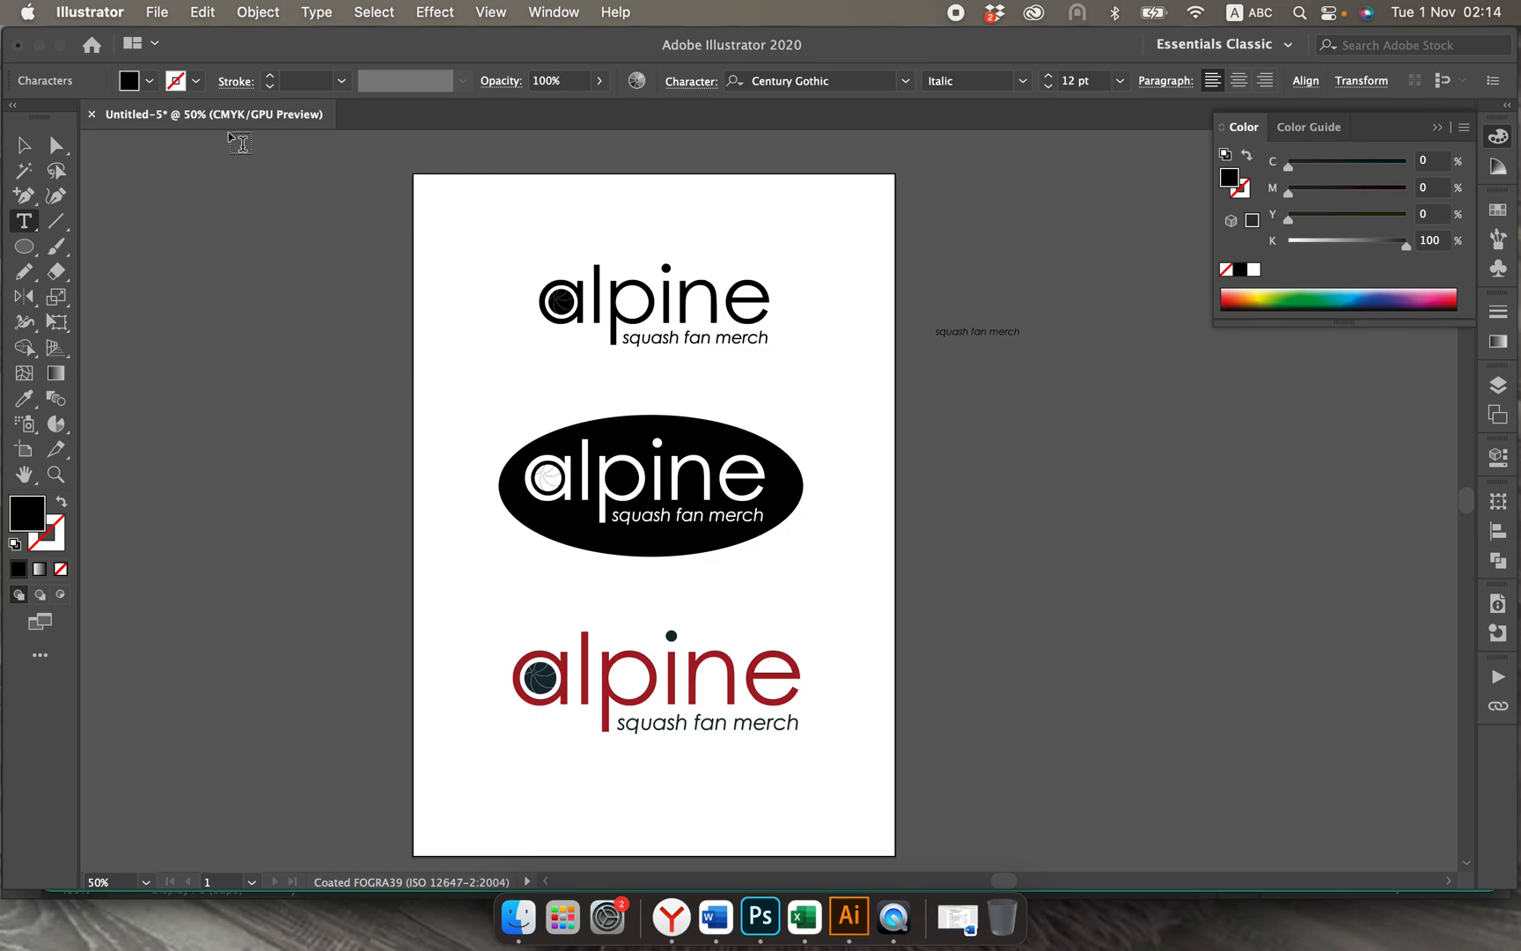
pyautogui.click(24, 145)
pyautogui.click(979, 399)
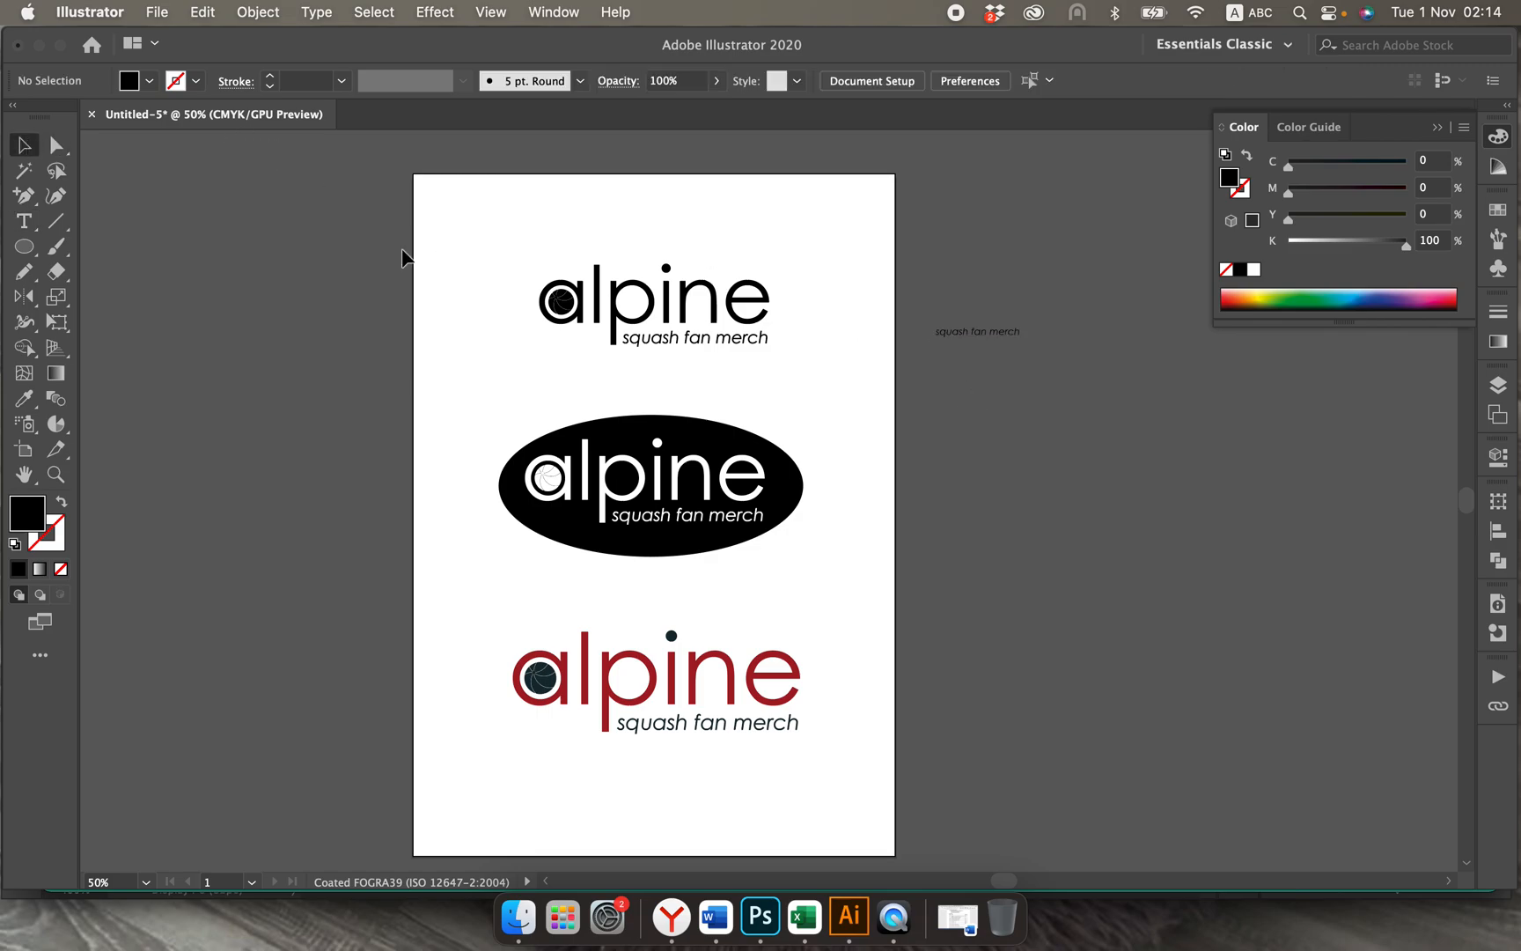
# Step: Add a second text object in Century Gothic Regular below the first, containing the company name "Alpine" copied from the design brief
pyautogui.click(24, 222)
pyautogui.click(972, 455)
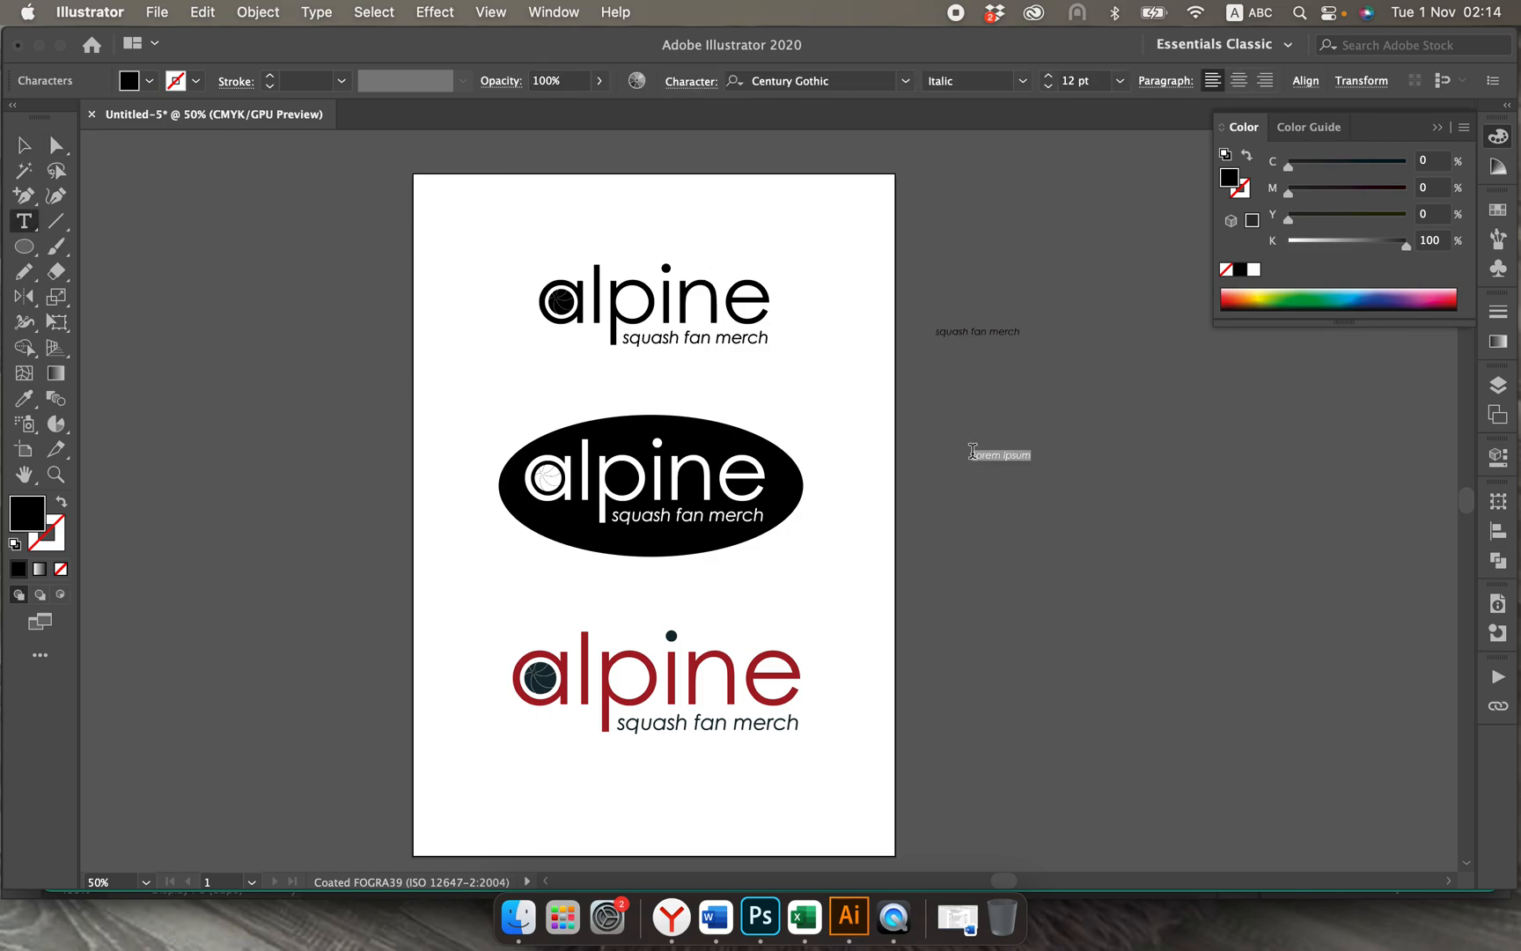
pyautogui.click(1021, 80)
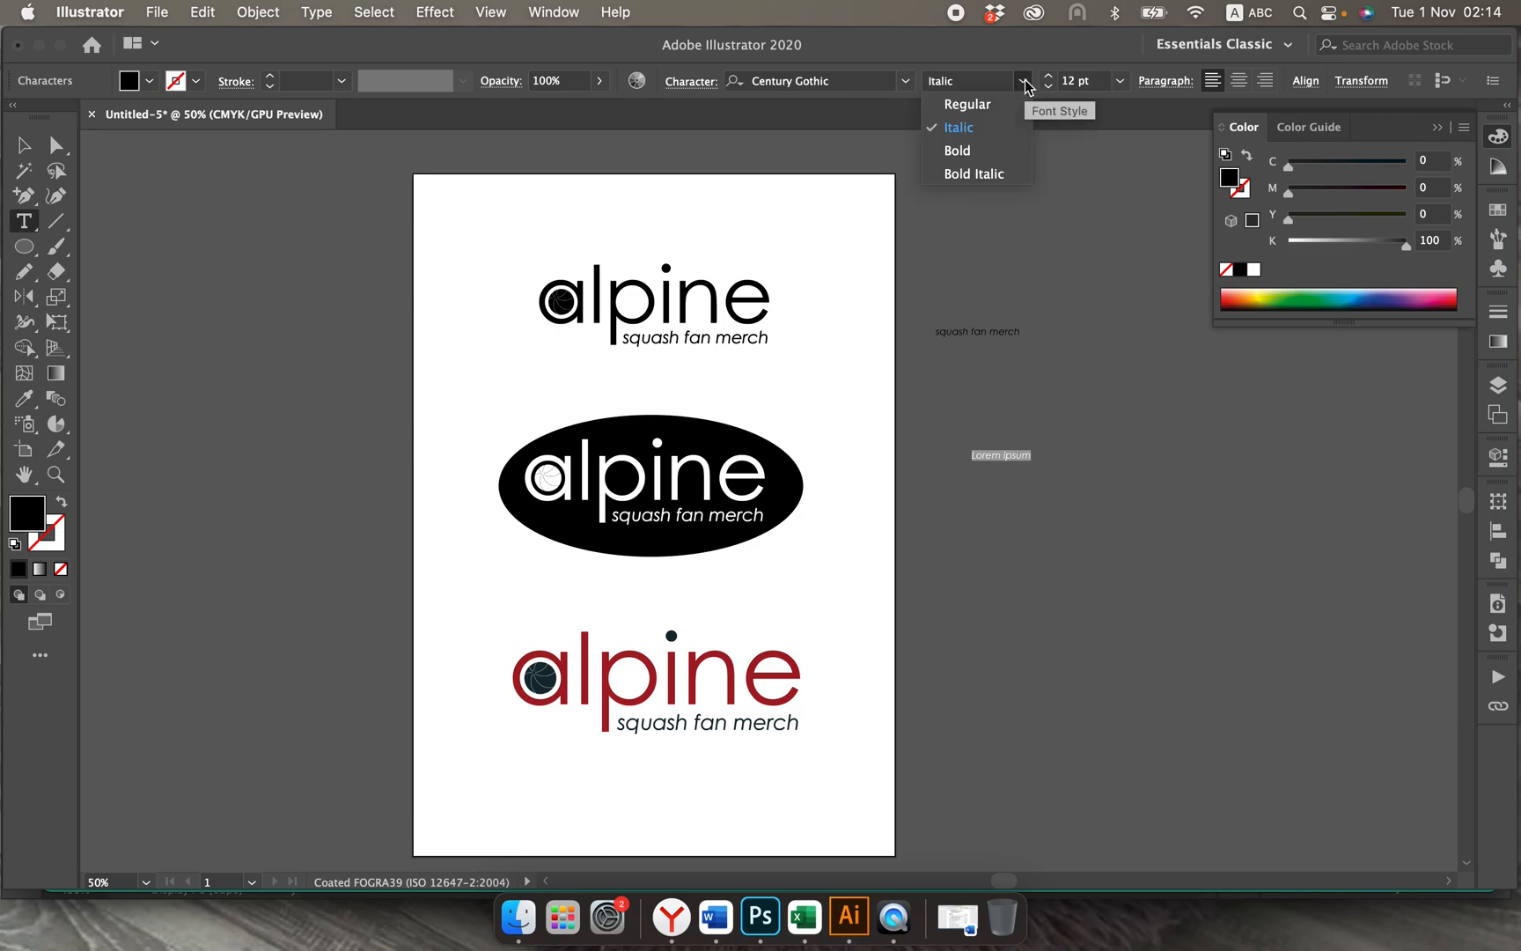
pyautogui.click(968, 105)
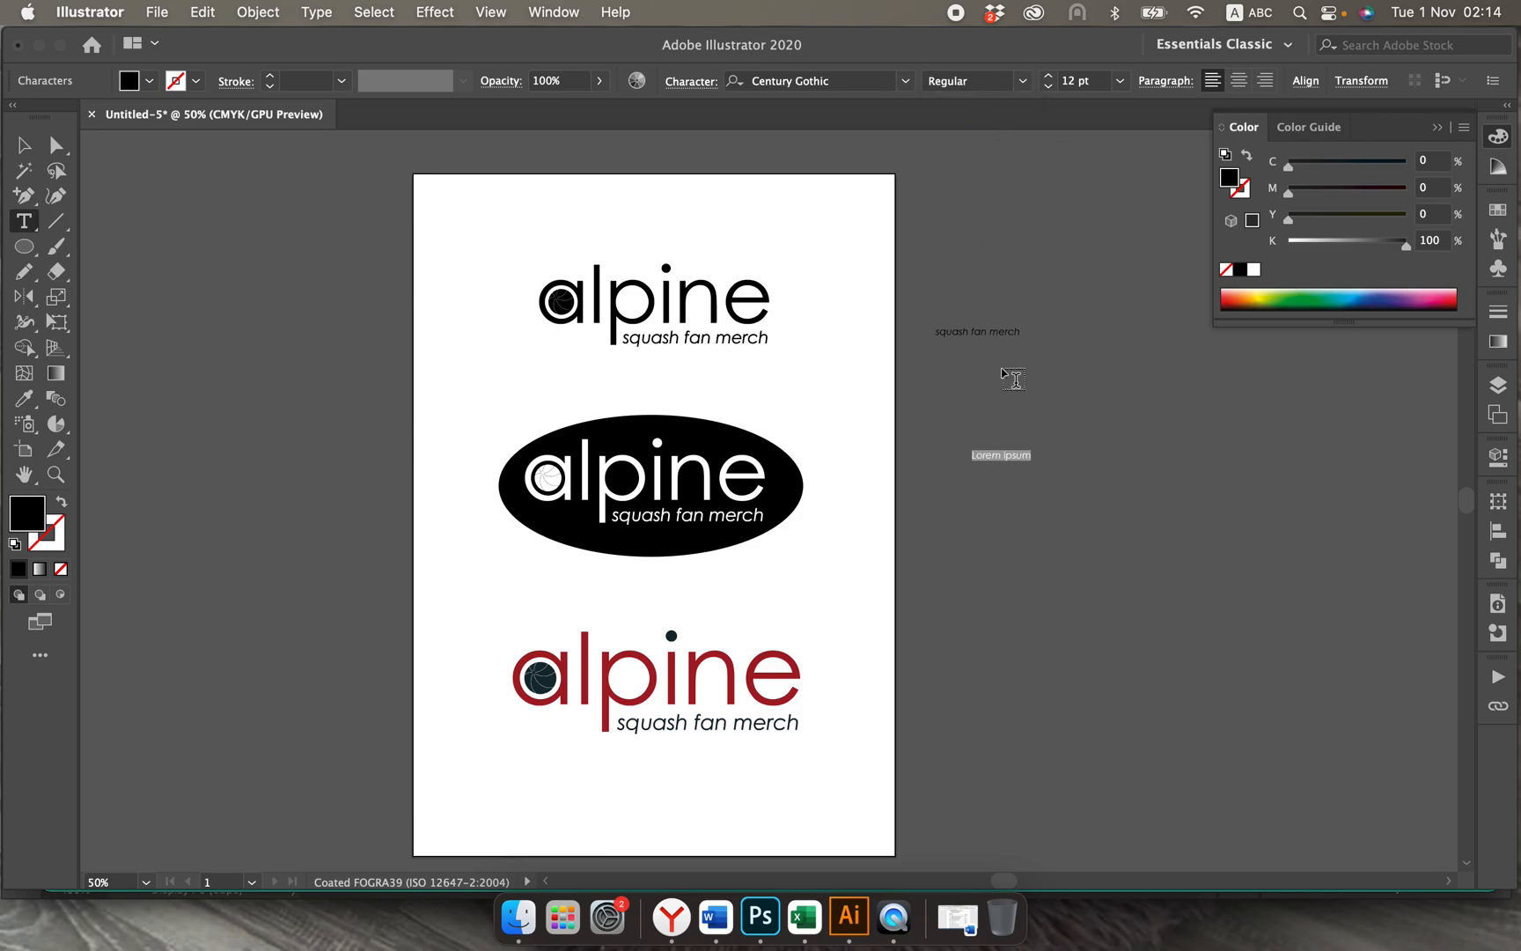
pyautogui.click(735, 894)
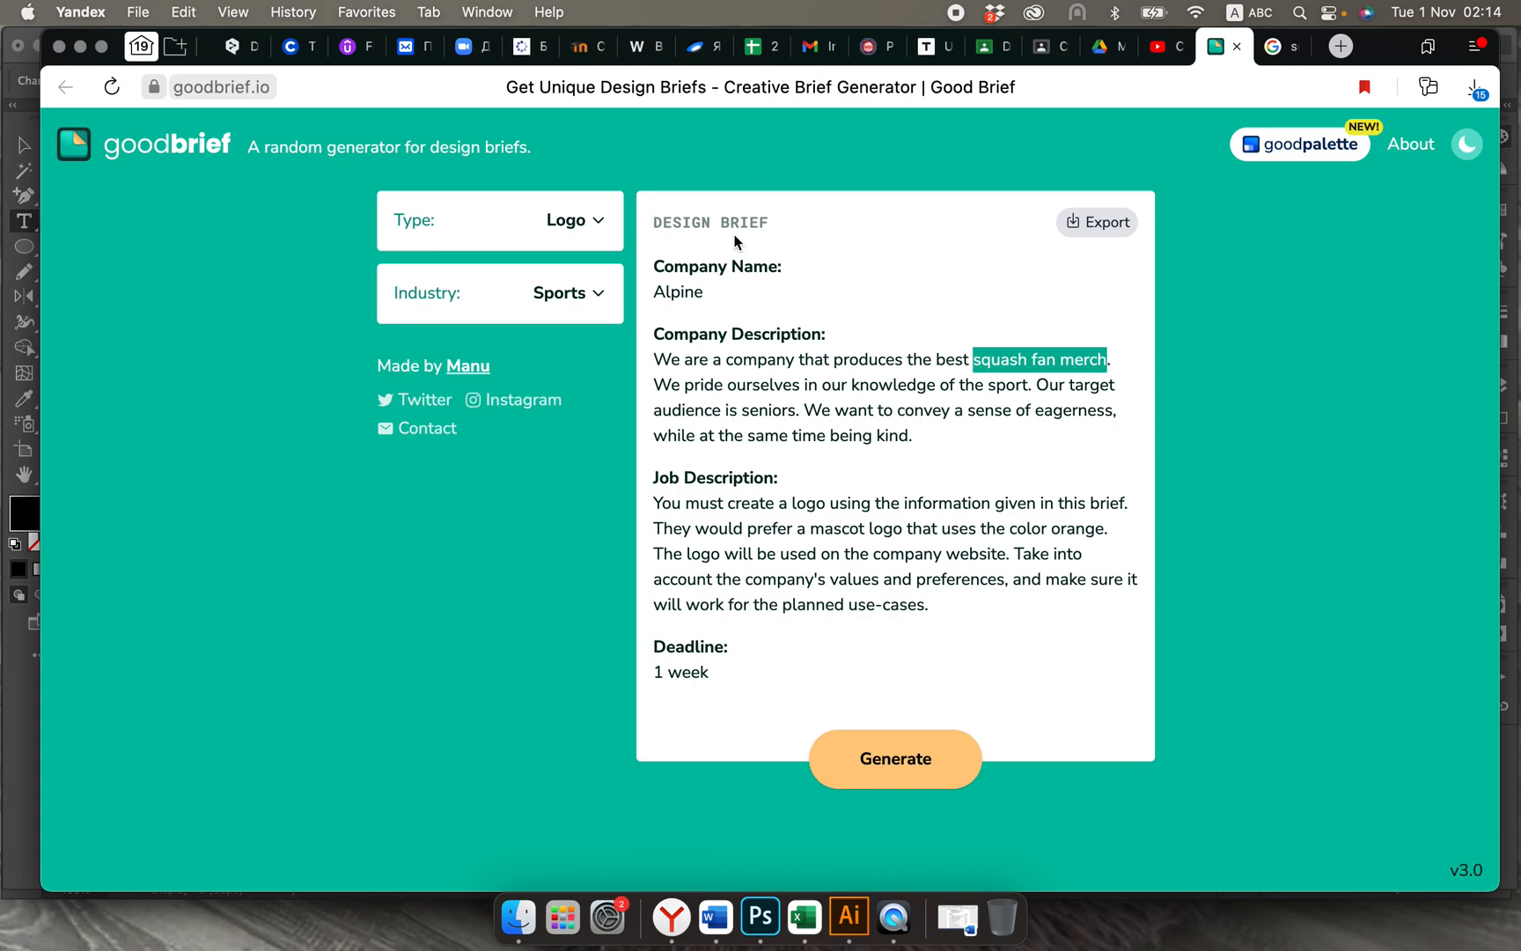
pyautogui.moveTo(703, 295); pyautogui.dragTo(649, 301)
pyautogui.press('super+c')
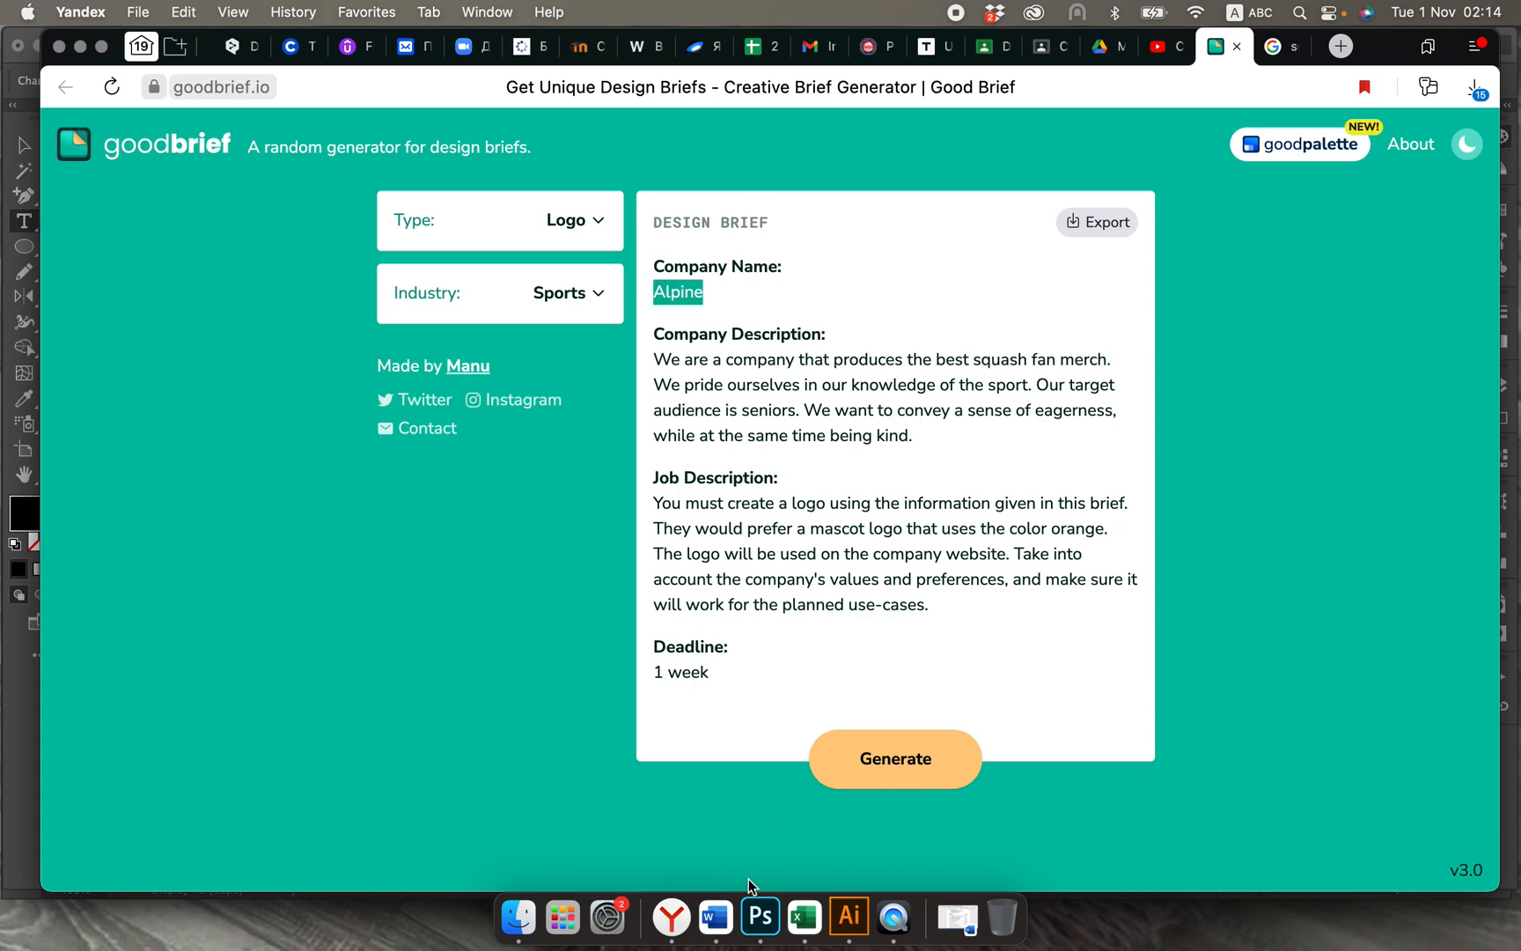
pyautogui.click(850, 916)
pyautogui.press('super+v')
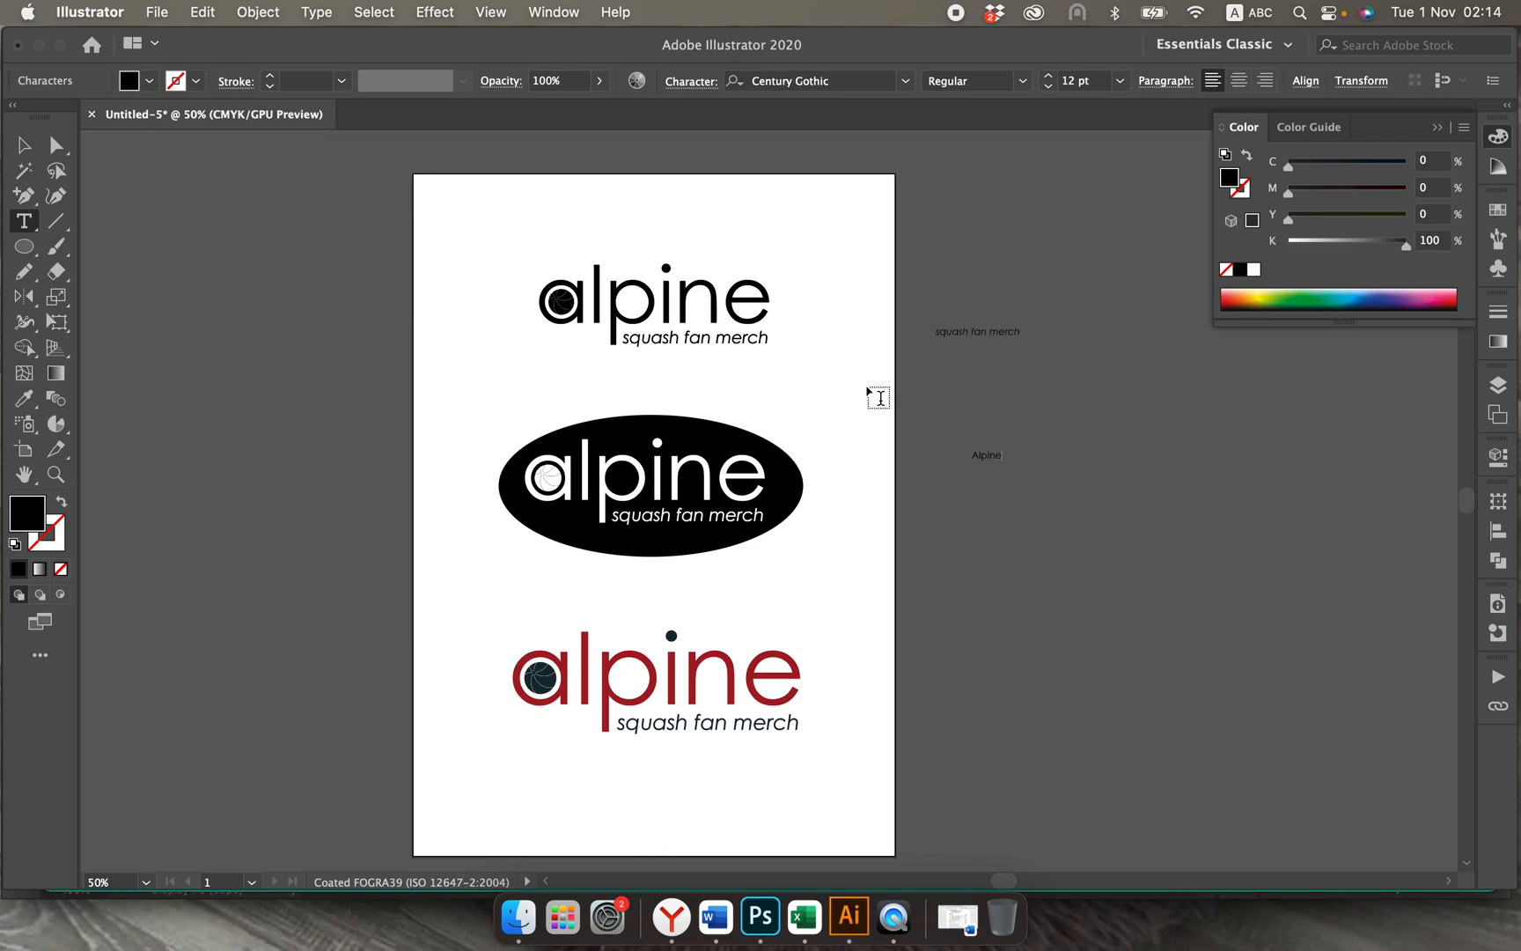
pyautogui.click(14, 148)
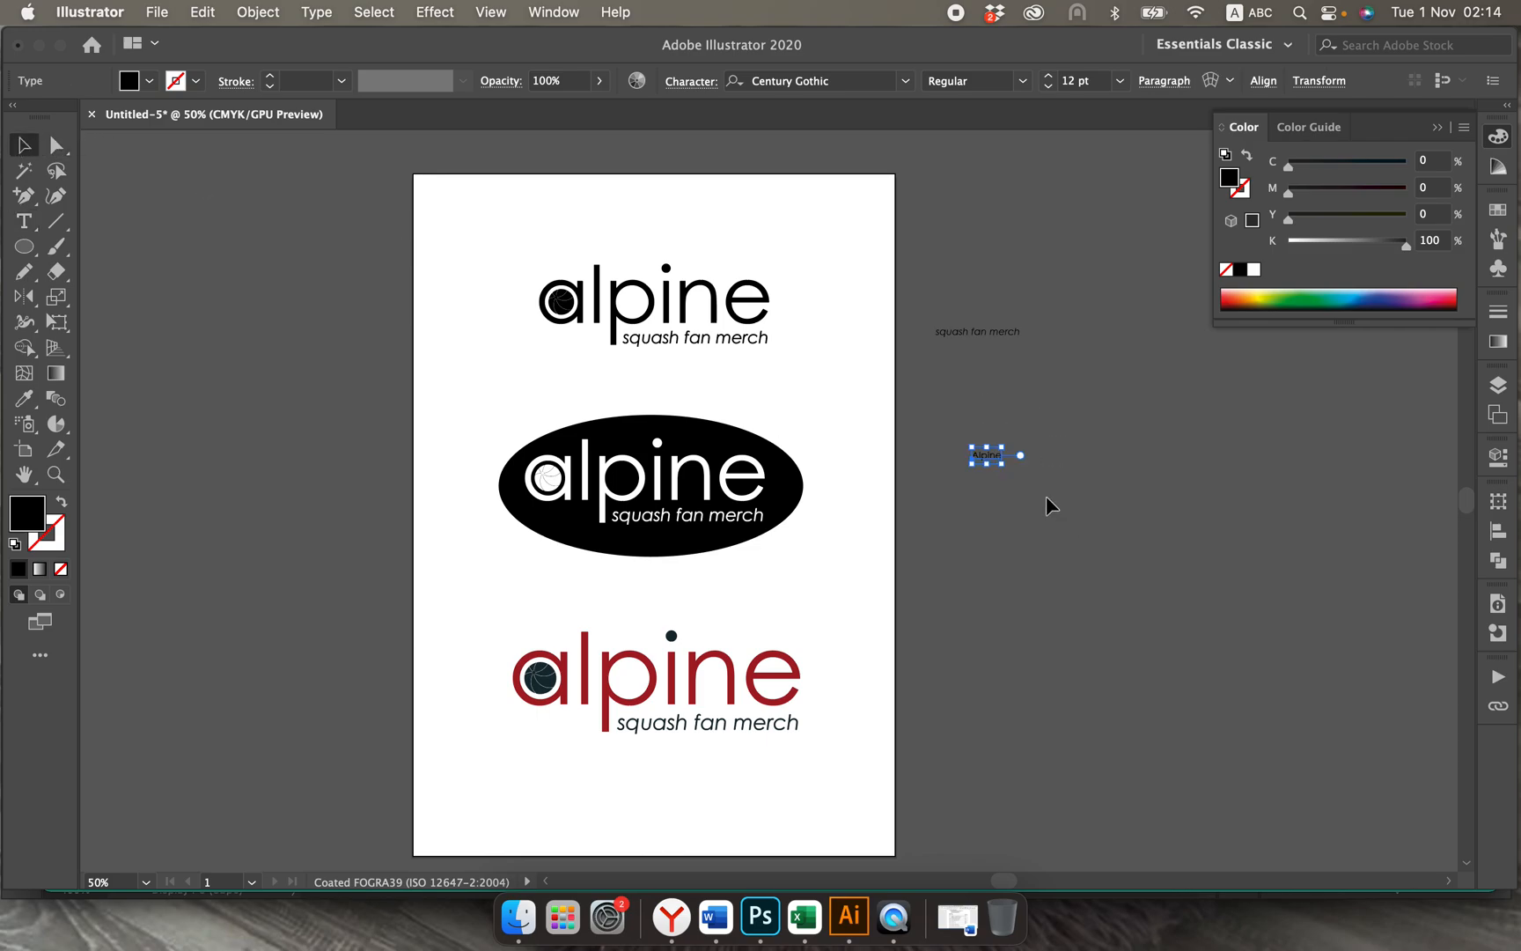
# Step: Enlarge the "Alpine" text to about 122 pt and replace its capital A with a lowercase "a"
pyautogui.moveTo(1003, 464); pyautogui.dragTo(1196, 564)
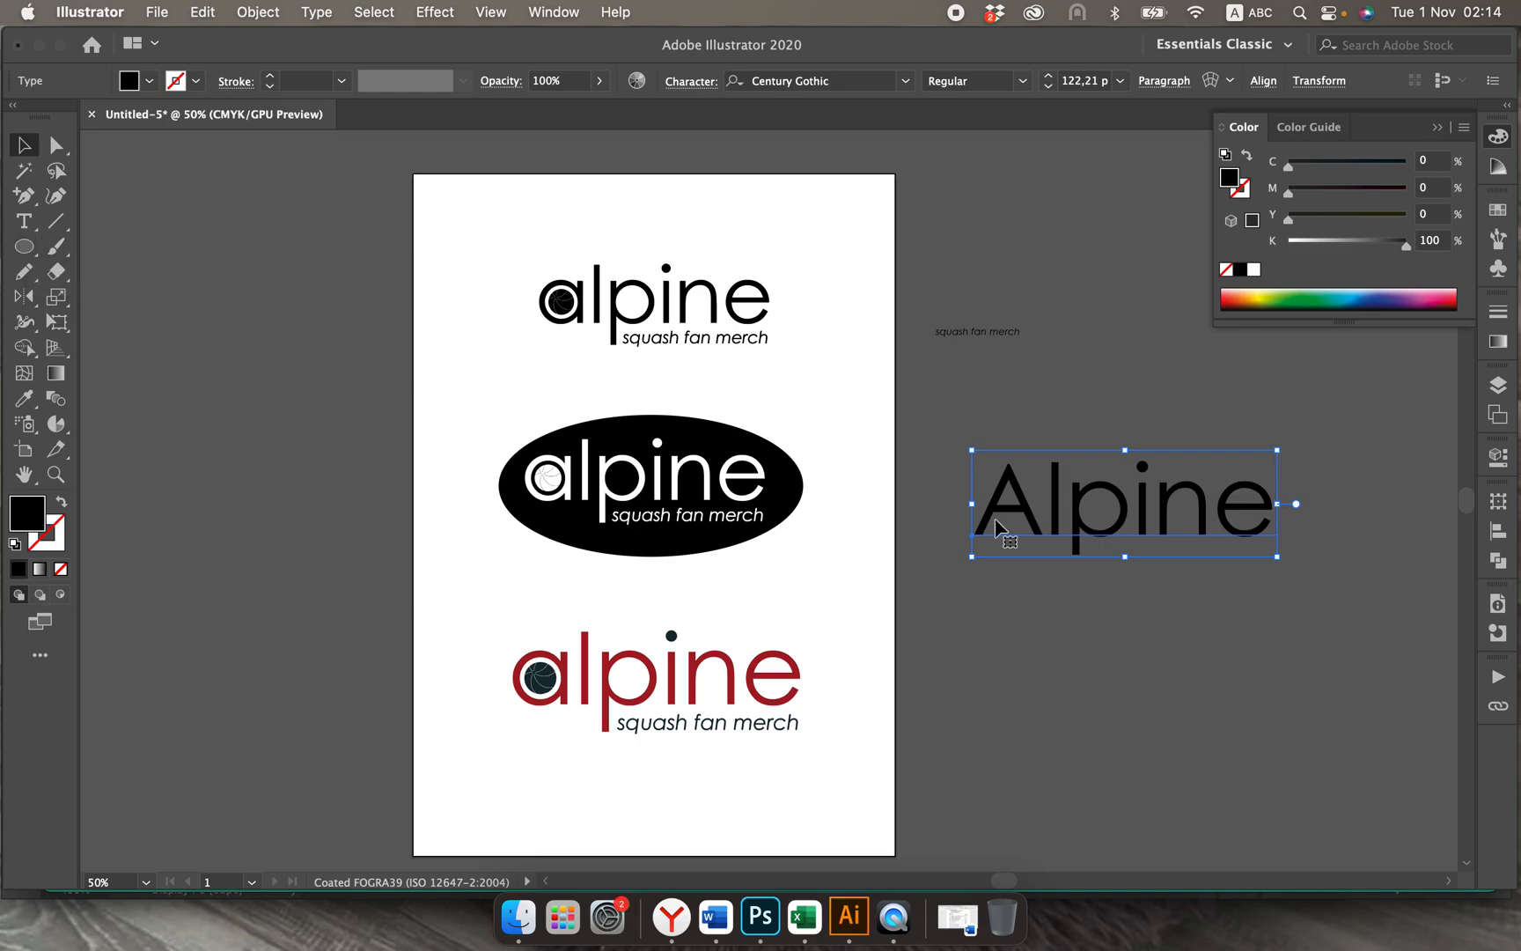
pyautogui.doubleClick(1032, 510)
pyautogui.press('BackSpace')
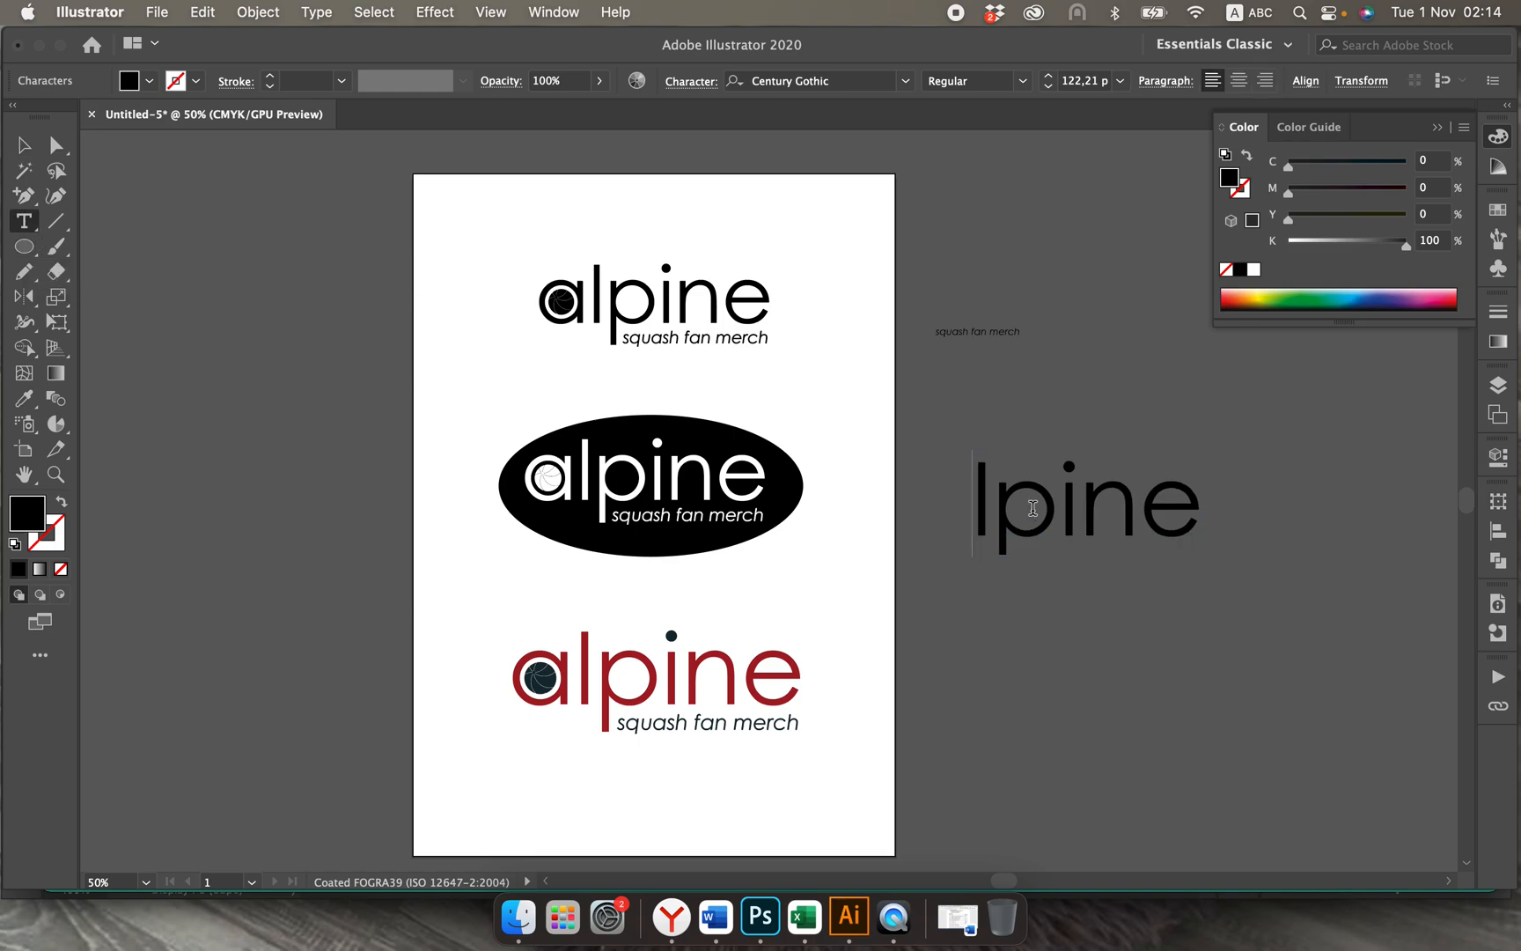
pyautogui.write('a')
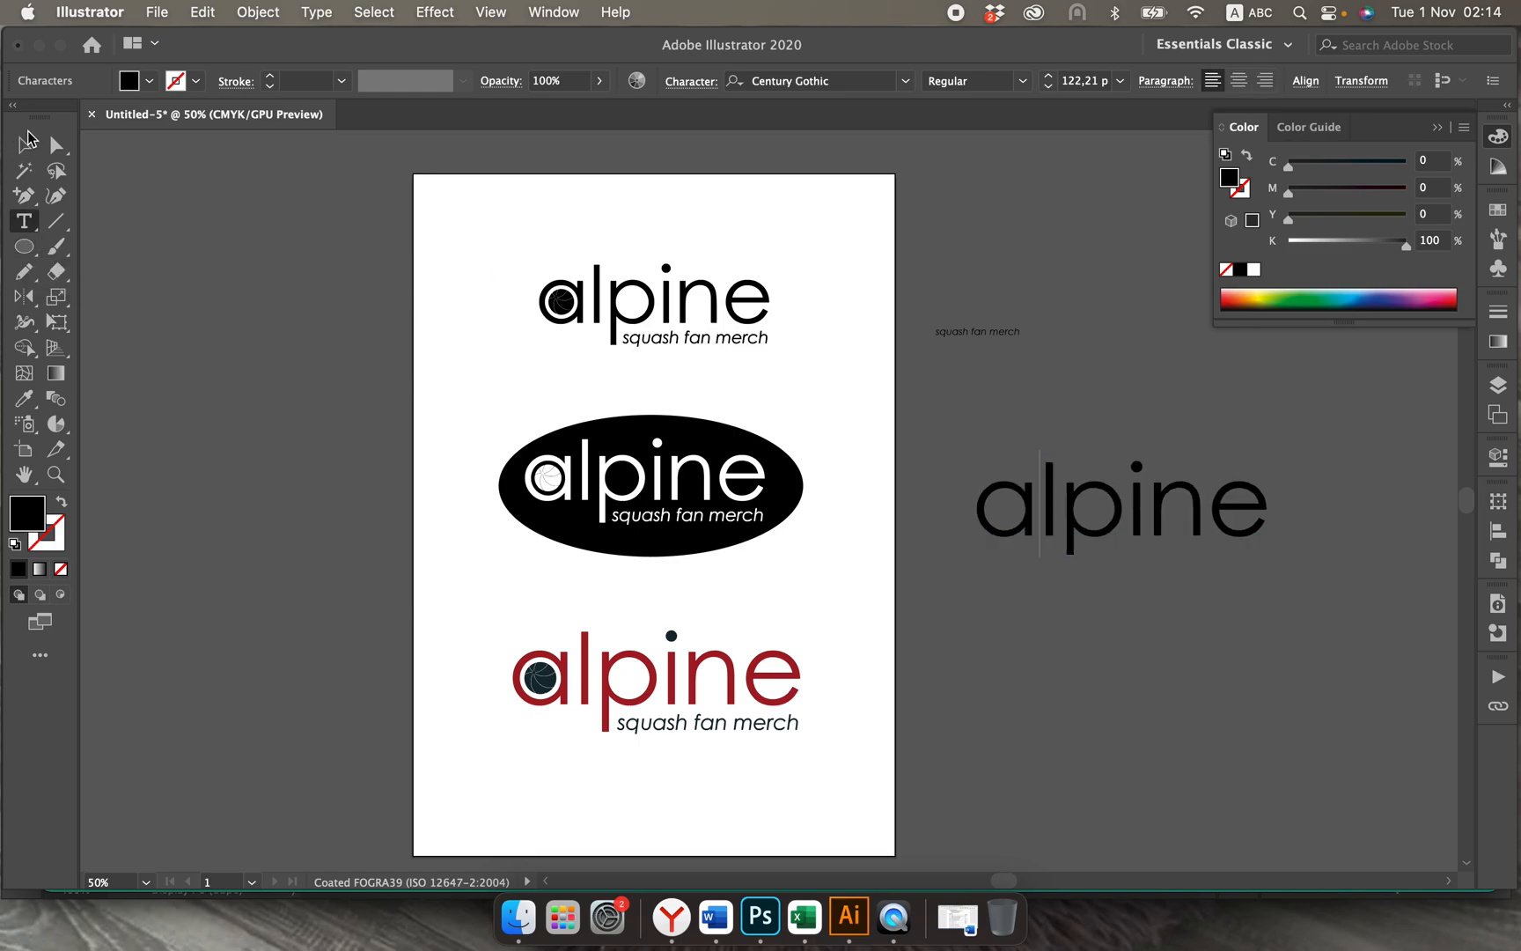
pyautogui.press('Escape')
# Step: Move the large "alpine" text to the empty area beside the artboard, just below the small "squash fan merch" text
pyautogui.moveTo(1106, 528); pyautogui.dragTo(1029, 505)
pyautogui.scroll(2, 1030, 507)
pyautogui.hscroll(2, 1030, 507)
pyautogui.scroll(2, 1030, 514)
pyautogui.hscroll(4, 1030, 514)
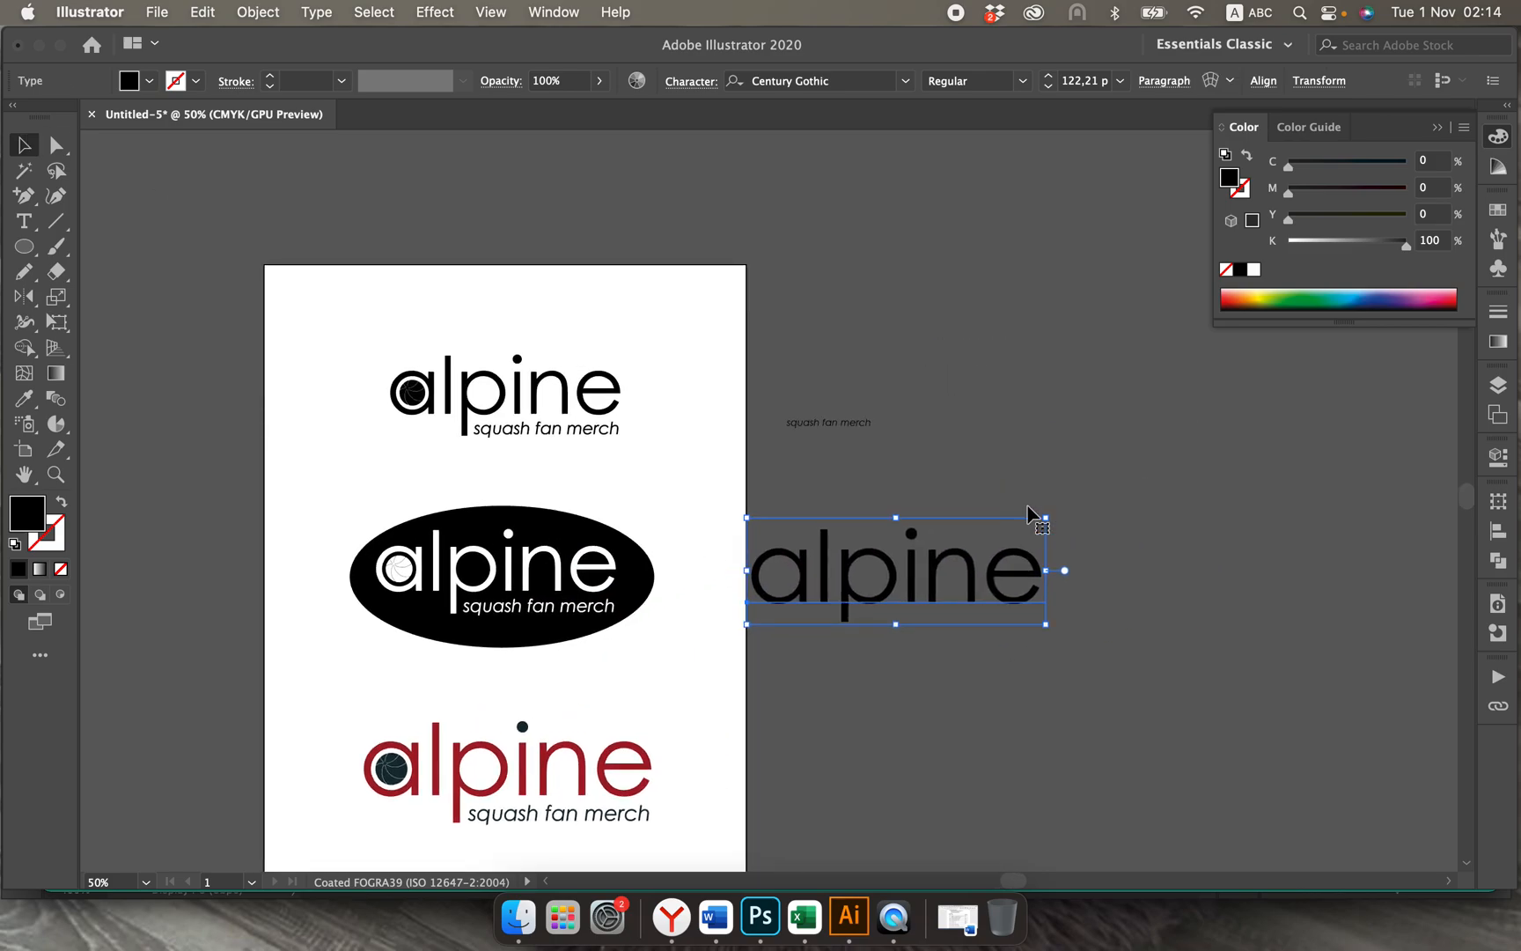
pyautogui.moveTo(836, 599); pyautogui.dragTo(920, 518)
pyautogui.click(757, 418)
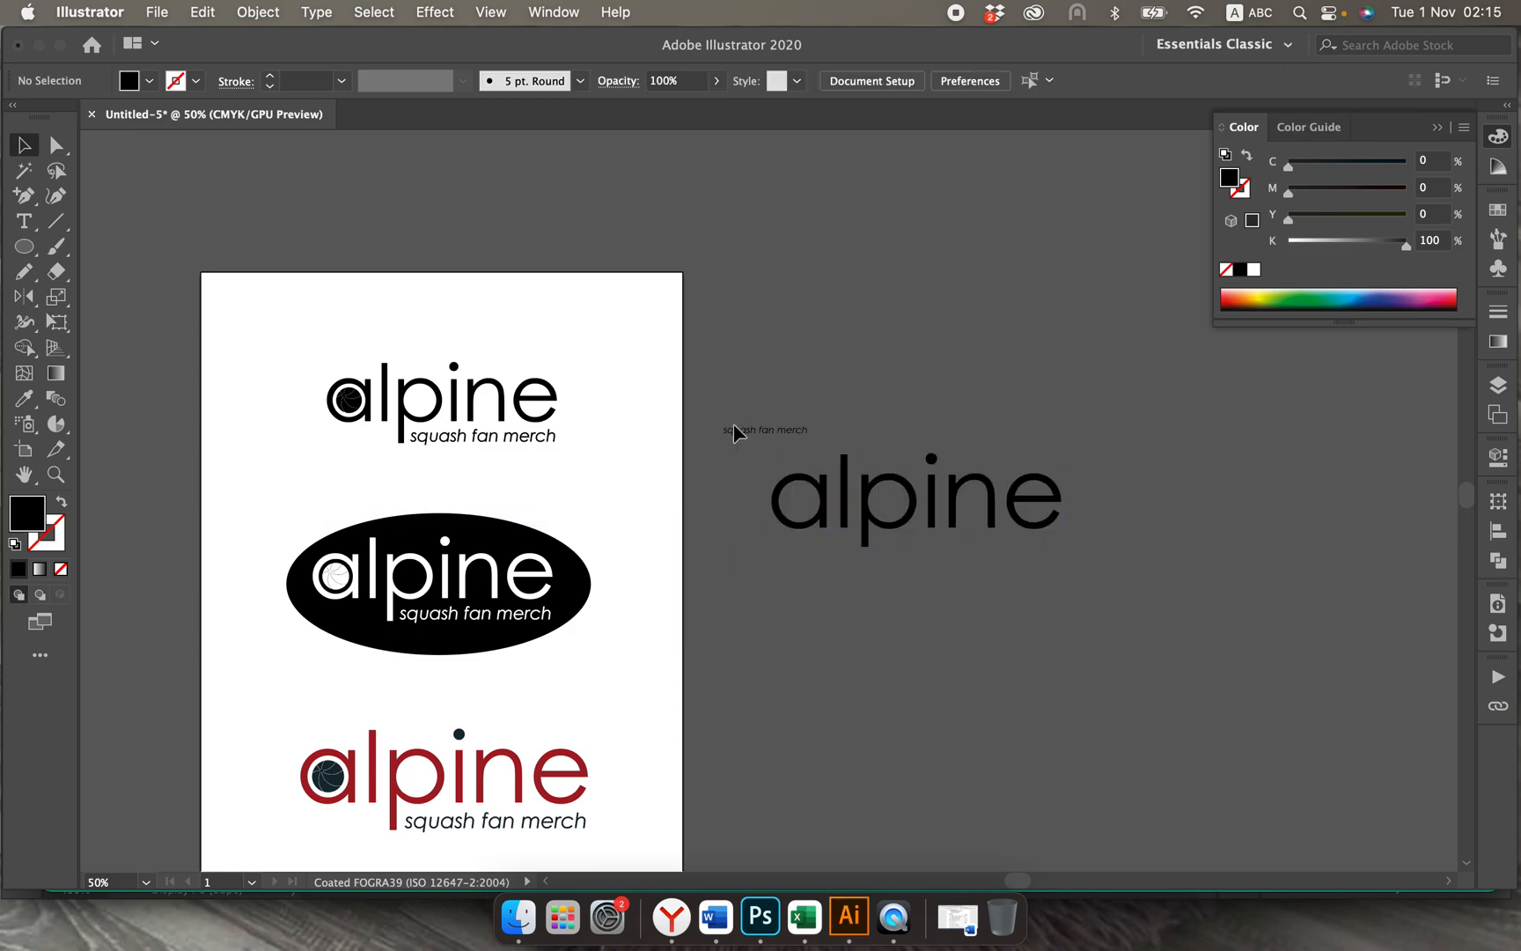
# Step: Enlarge the "squash fan merch" text to about 25 pt and place it under "alpine", beside the descender of the p
pyautogui.moveTo(735, 430); pyautogui.dragTo(1080, 572)
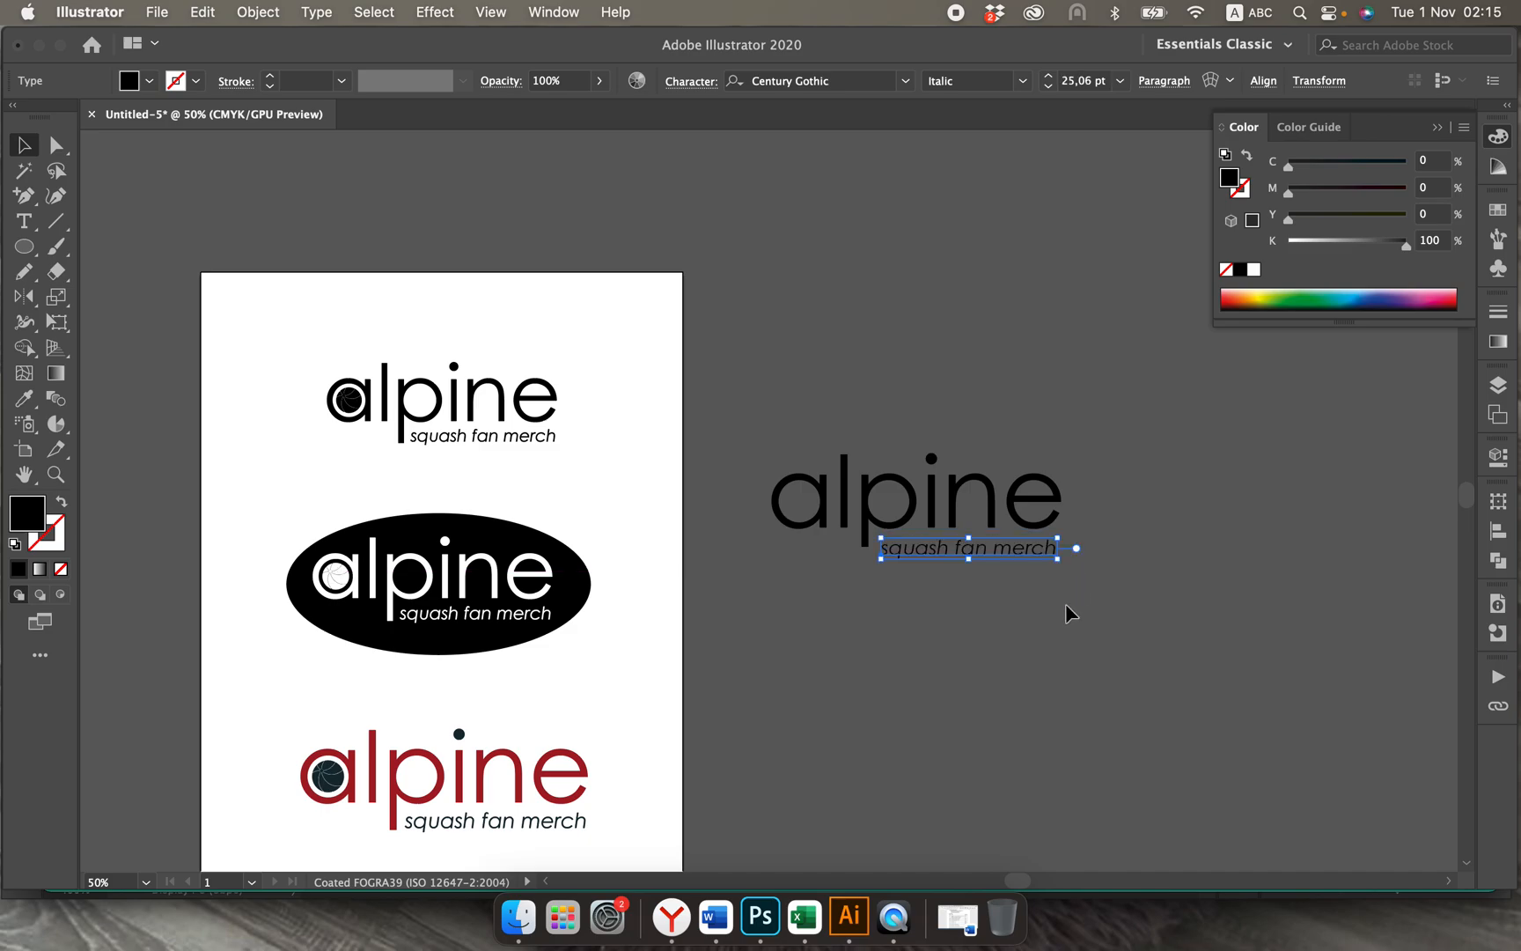
pyautogui.click(997, 611)
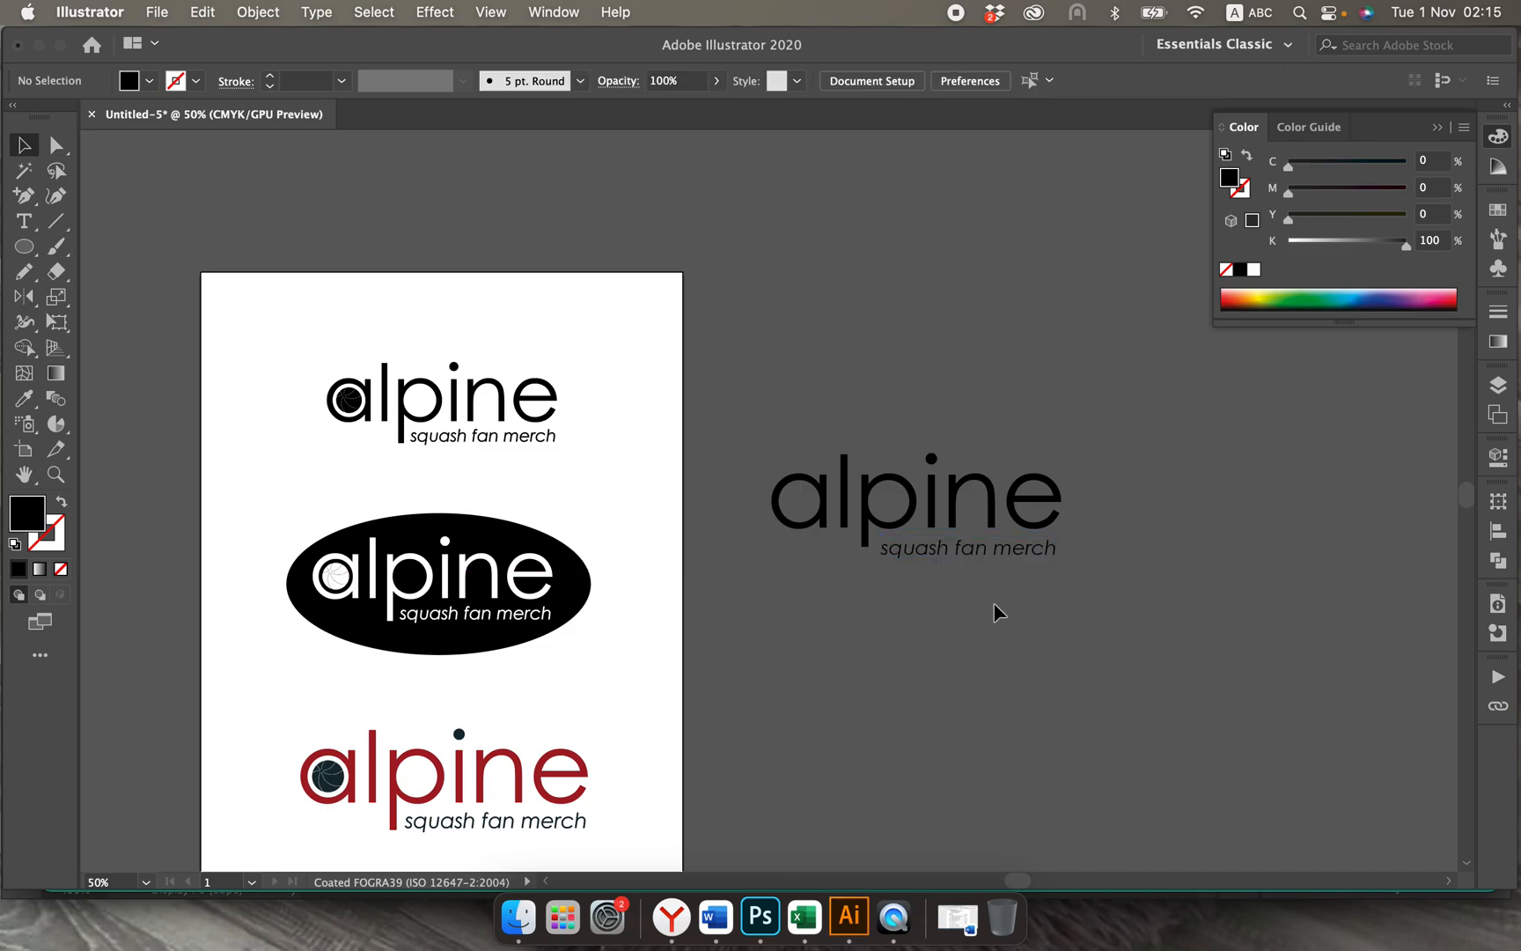
pyautogui.click(924, 551)
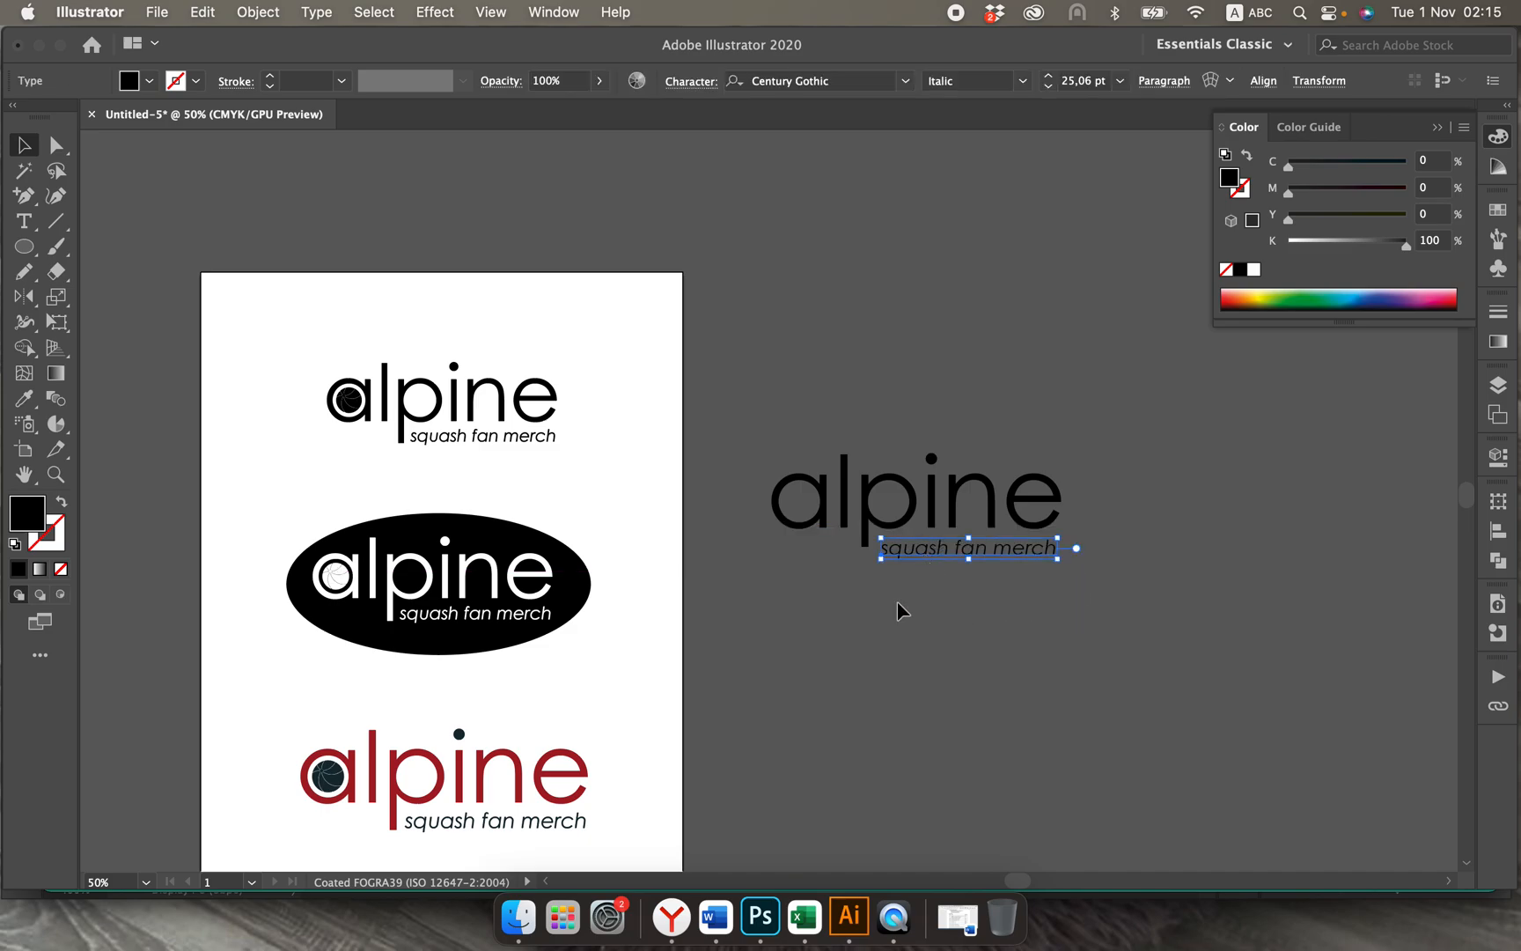
pyautogui.click(867, 541)
pyautogui.click(852, 624)
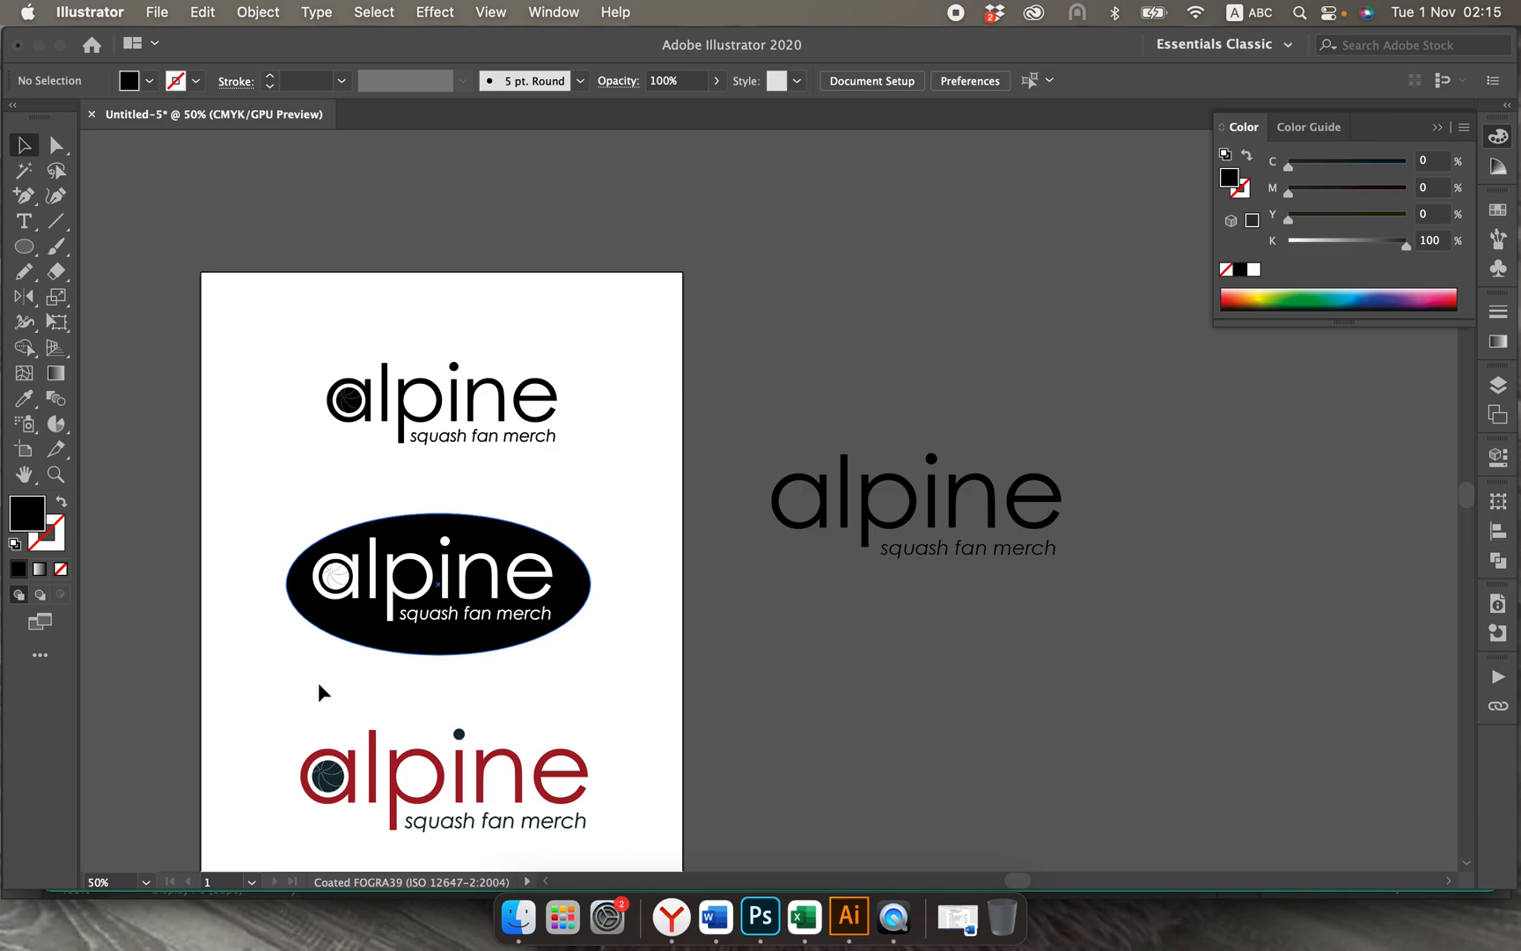
# Step: Copy the ball from the coloured logo and place the copy inside the letter a of the new "alpine" text
pyautogui.press('super+equal')
pyautogui.press('super+equal')
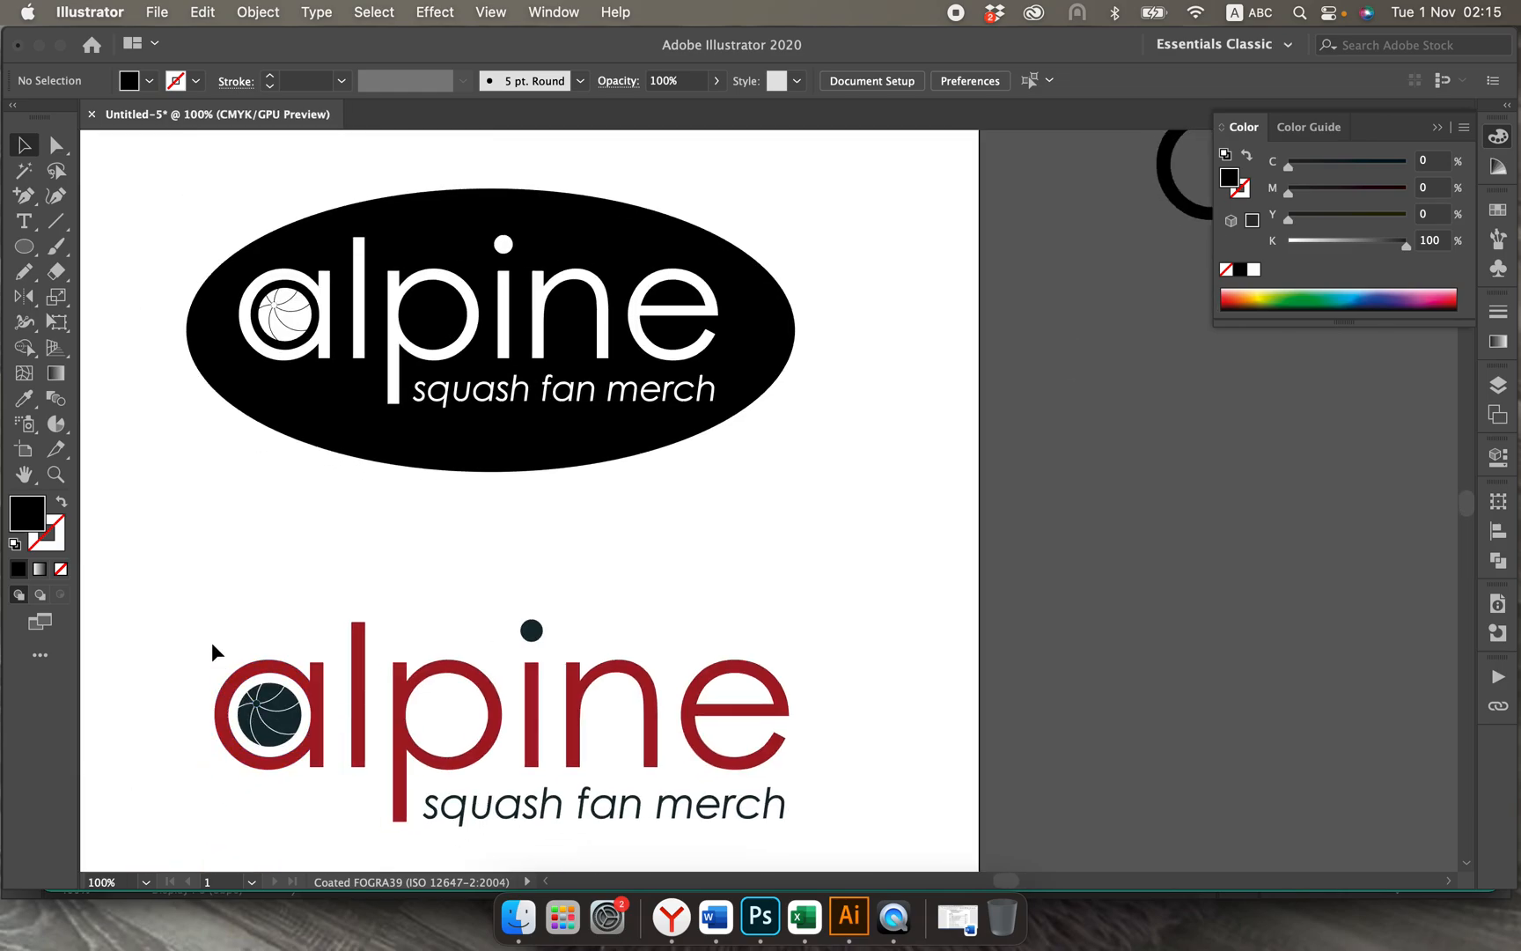
pyautogui.click(300, 746)
pyautogui.keyDown('shift'); pyautogui.click(300, 749); pyautogui.keyUp('shift')
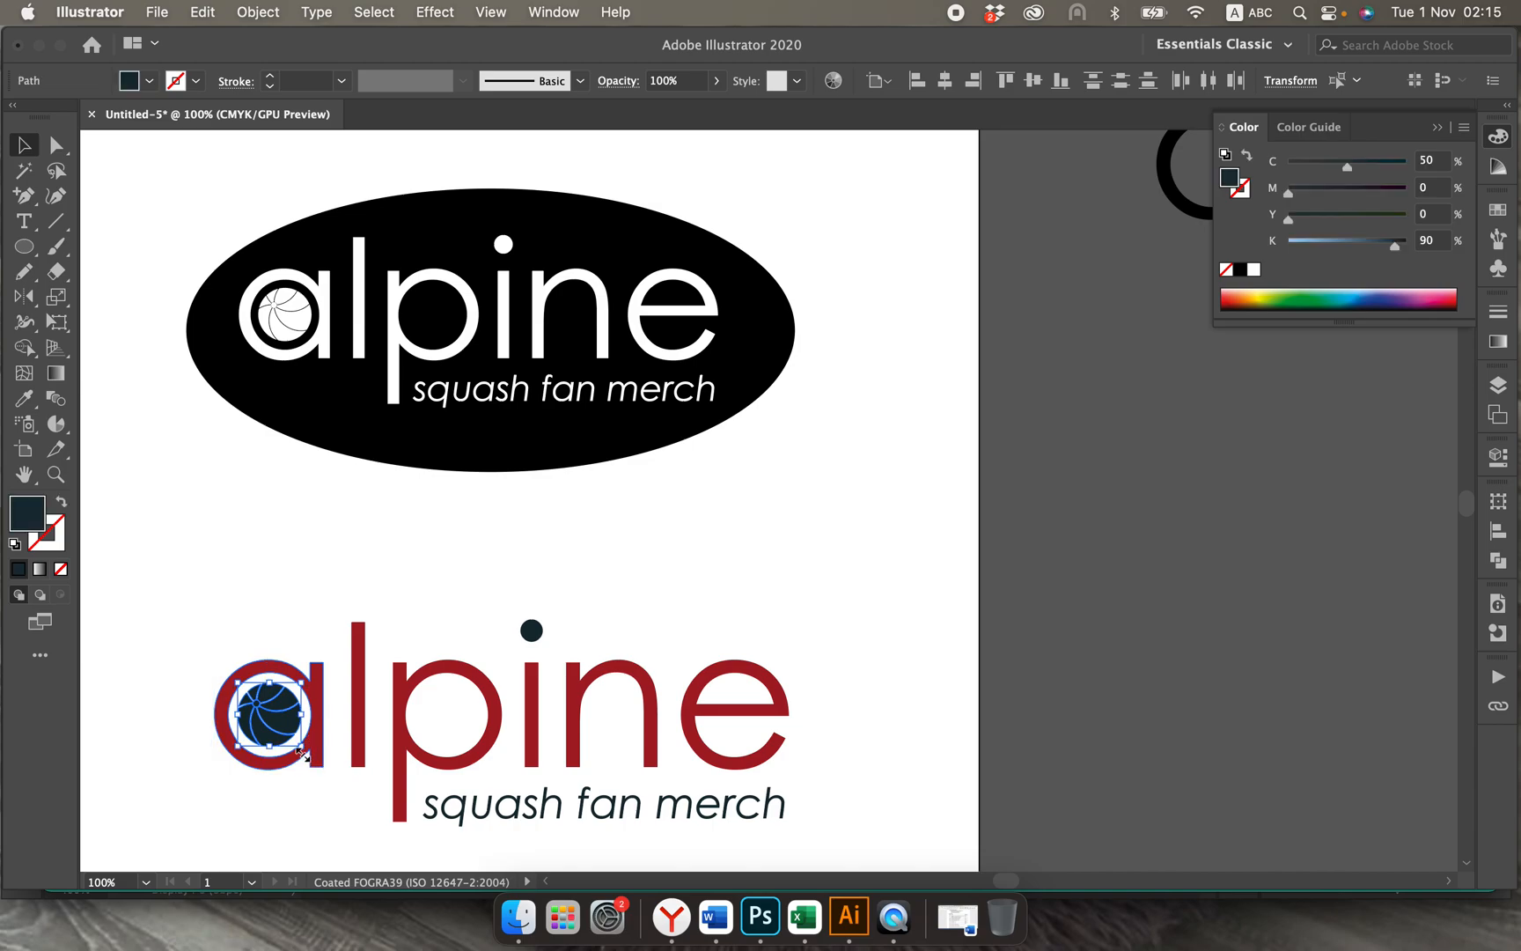
pyautogui.press('super+c')
pyautogui.hscroll(9, 1014, 662)
pyautogui.scroll(5, 1014, 662)
pyautogui.hscroll(3, 1014, 662)
pyautogui.scroll(1, 1014, 661)
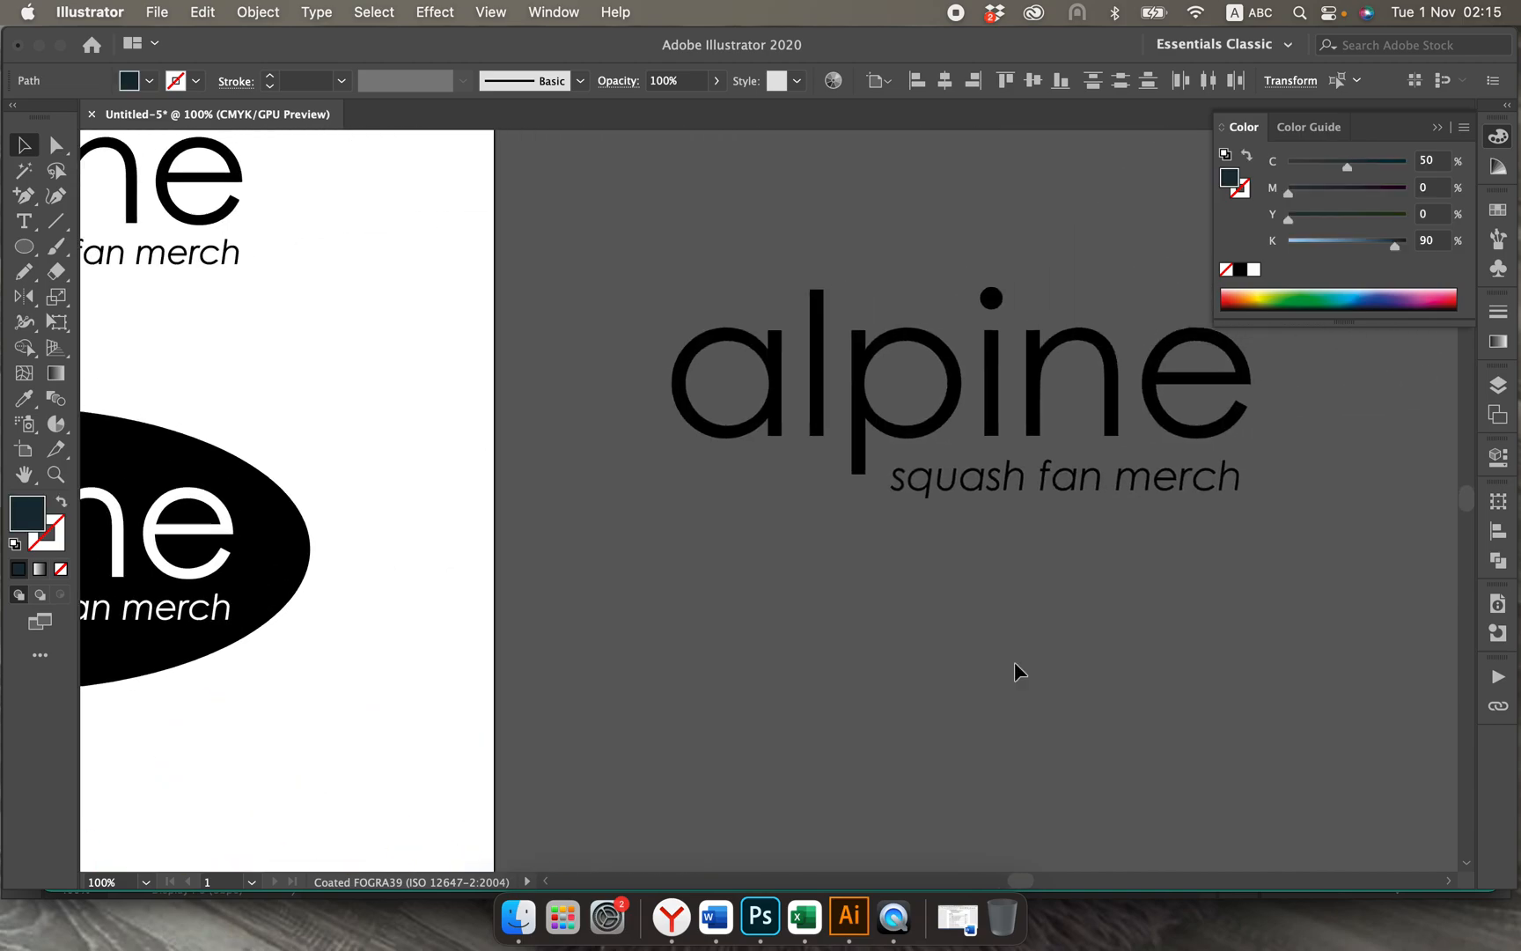
pyautogui.press('super+v')
pyautogui.moveTo(791, 520); pyautogui.dragTo(749, 407)
# Step: Change the fill of the copied ball to black
pyautogui.click(149, 82)
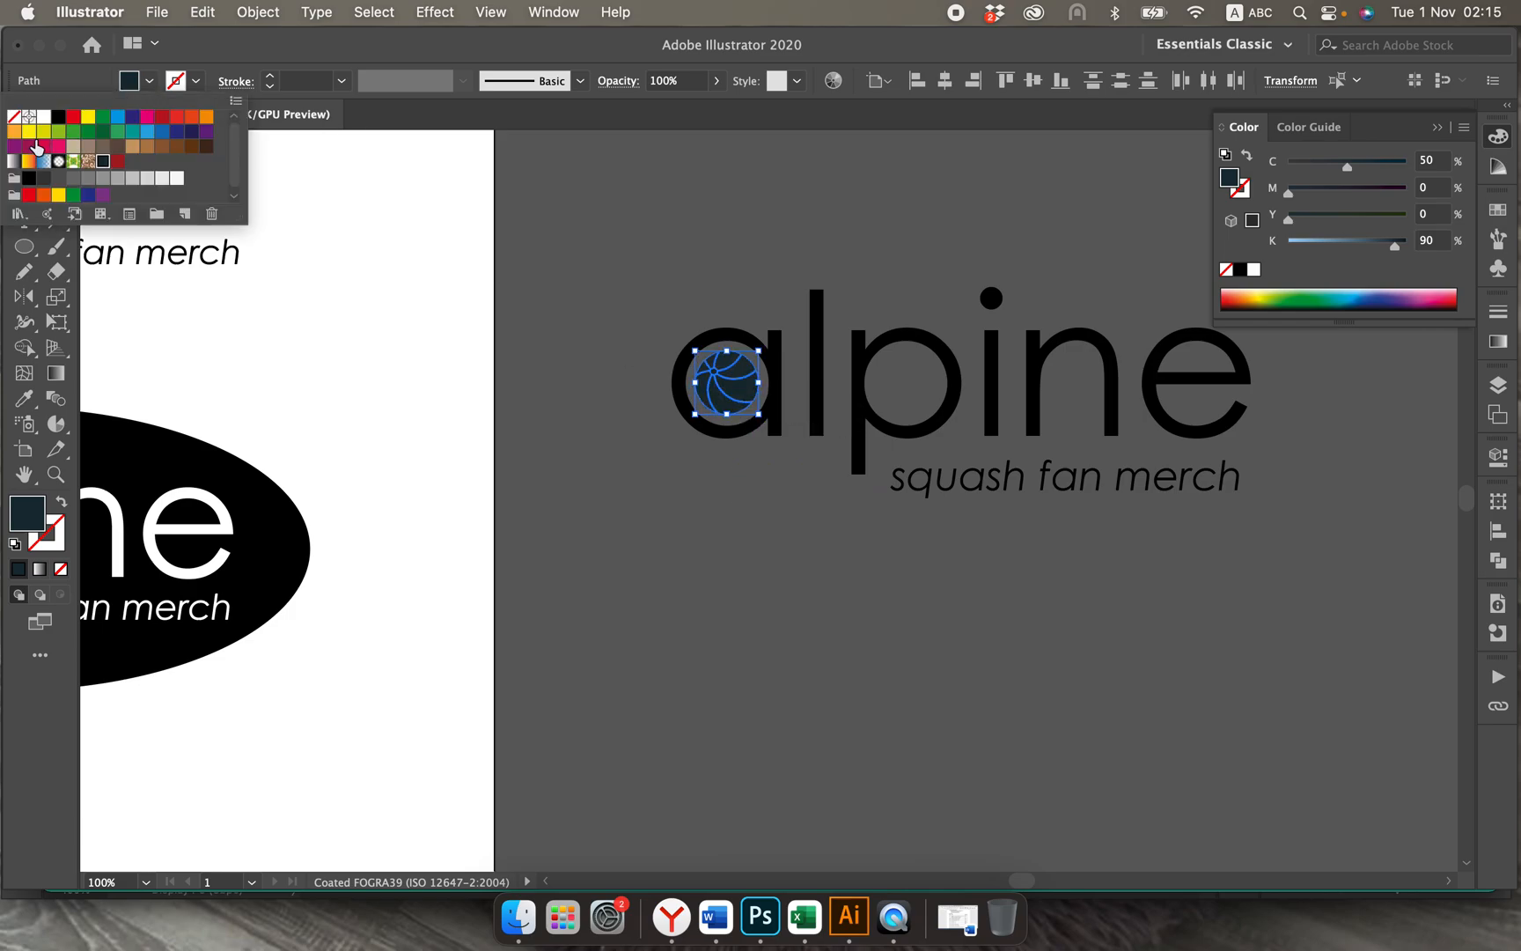
pyautogui.click(103, 160)
pyautogui.click(726, 554)
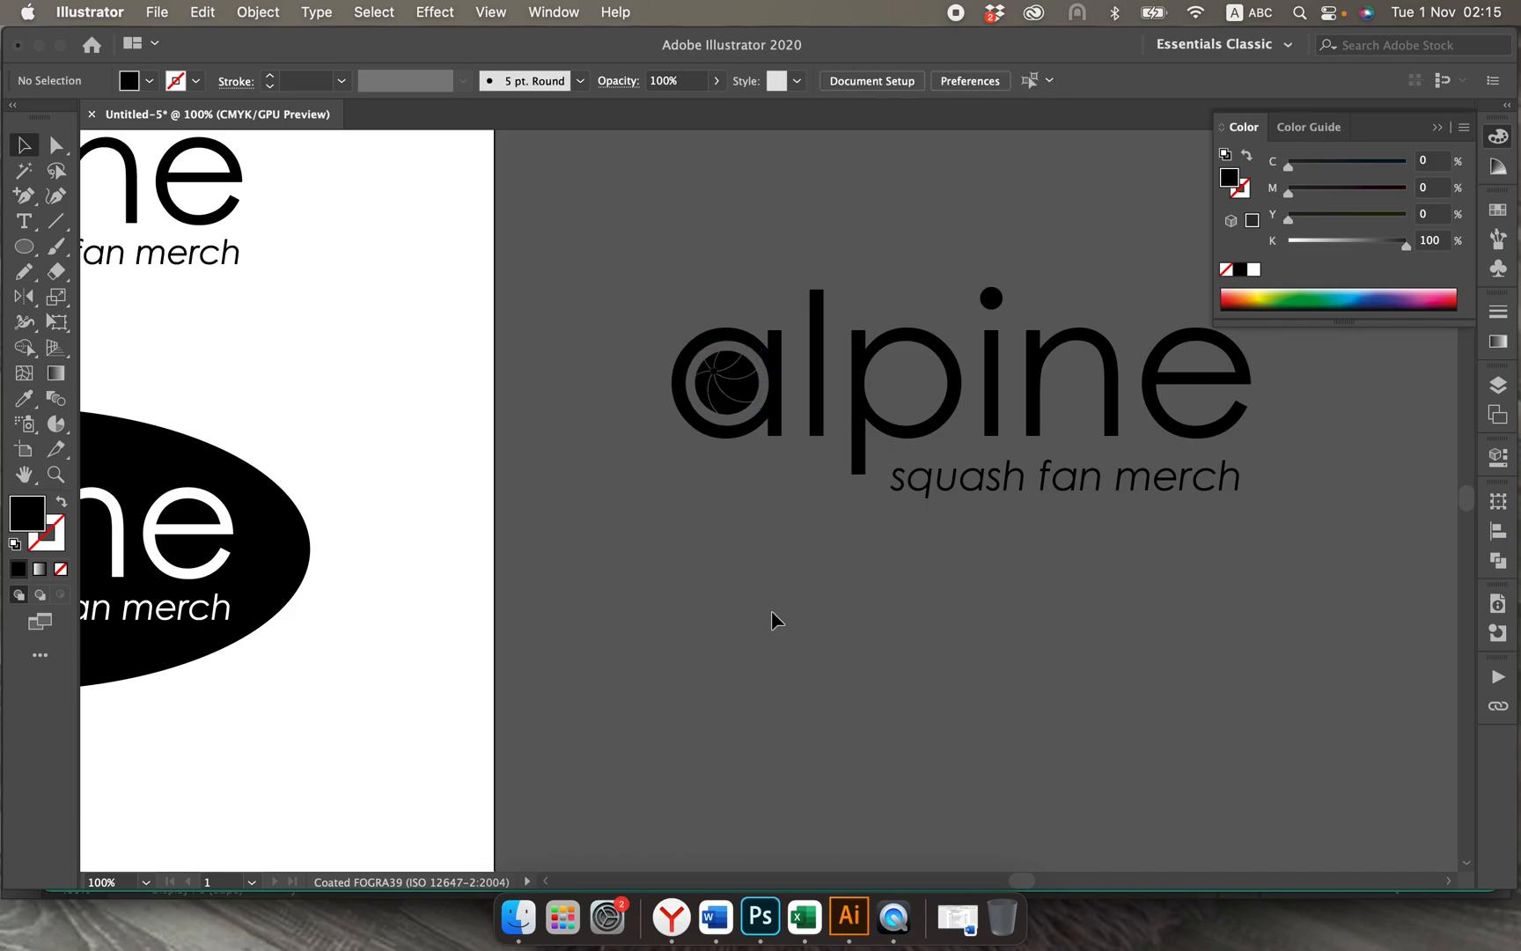
# Step: Select all segments of the dark ball inside the a of the coloured logo
pyautogui.press('super+minus')
pyautogui.press('super+minus')
pyautogui.press('super+minus')
pyautogui.hscroll(-2, 771, 610)
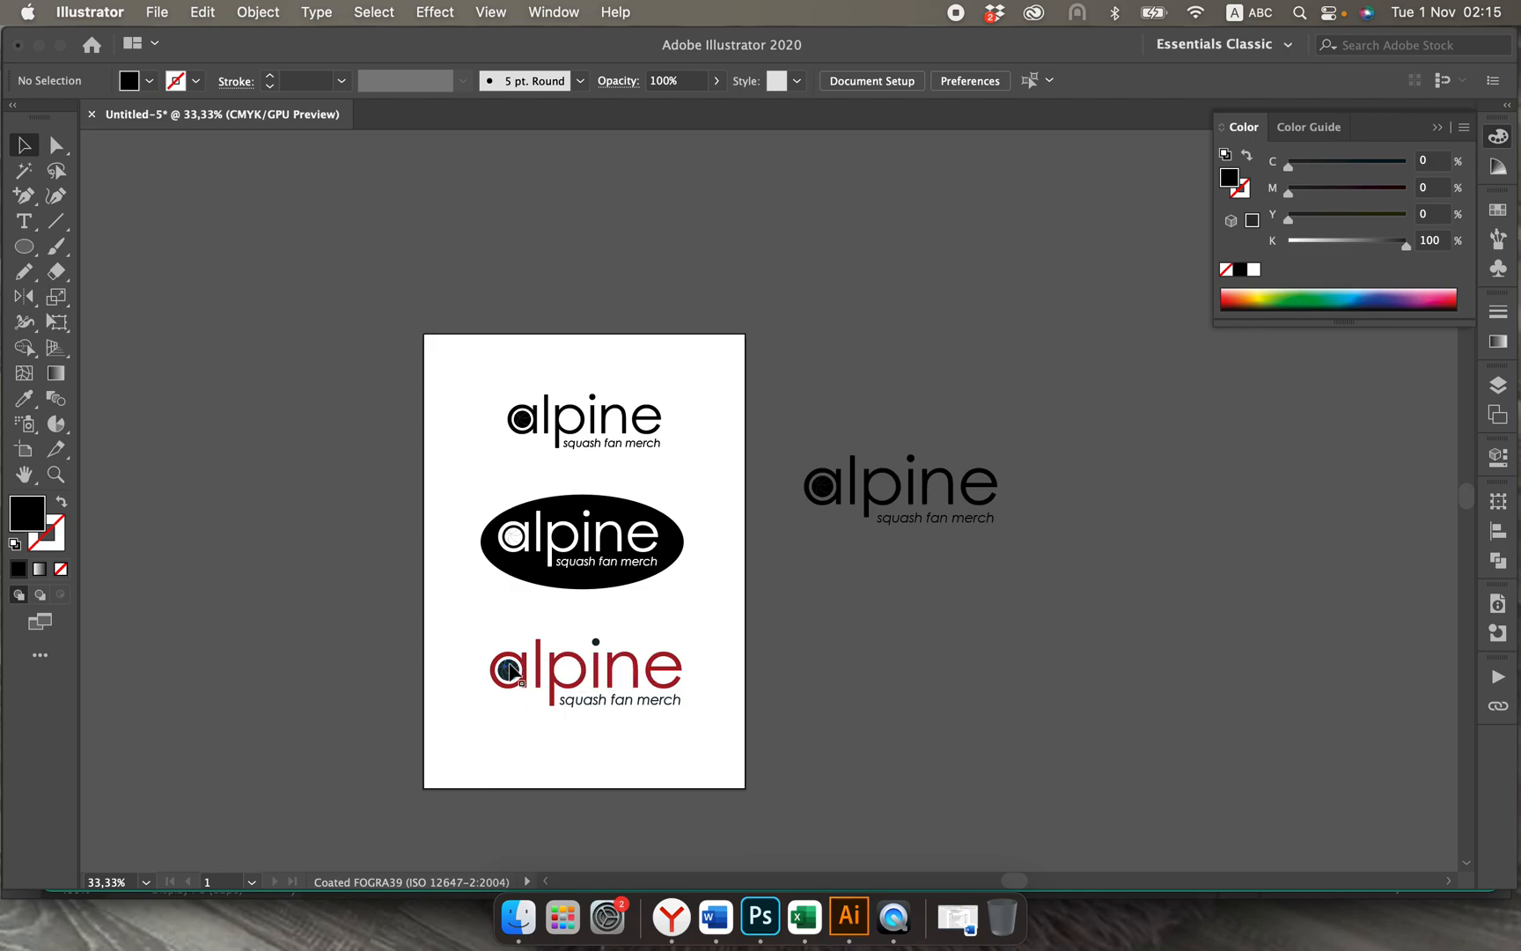
pyautogui.press('super+plus')
pyautogui.press('super+plus')
pyautogui.press('super+plus')
pyautogui.press('super+plus')
pyautogui.hscroll(-10, 515, 668)
pyautogui.scroll(-5, 515, 668)
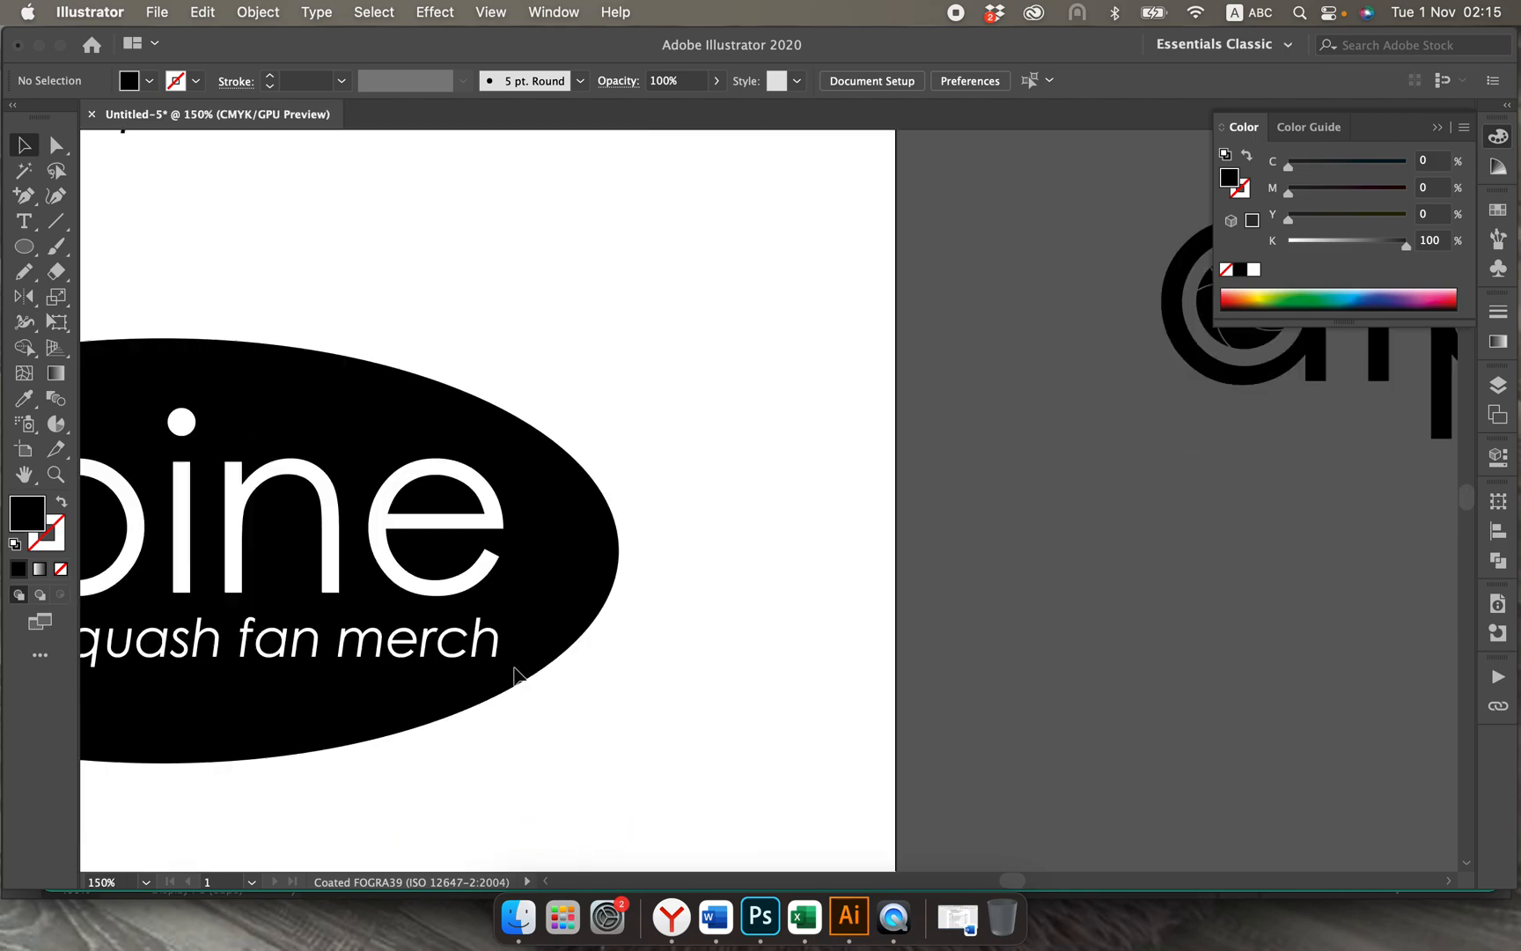
pyautogui.hscroll(-10, 513, 675)
pyautogui.scroll(-6, 513, 675)
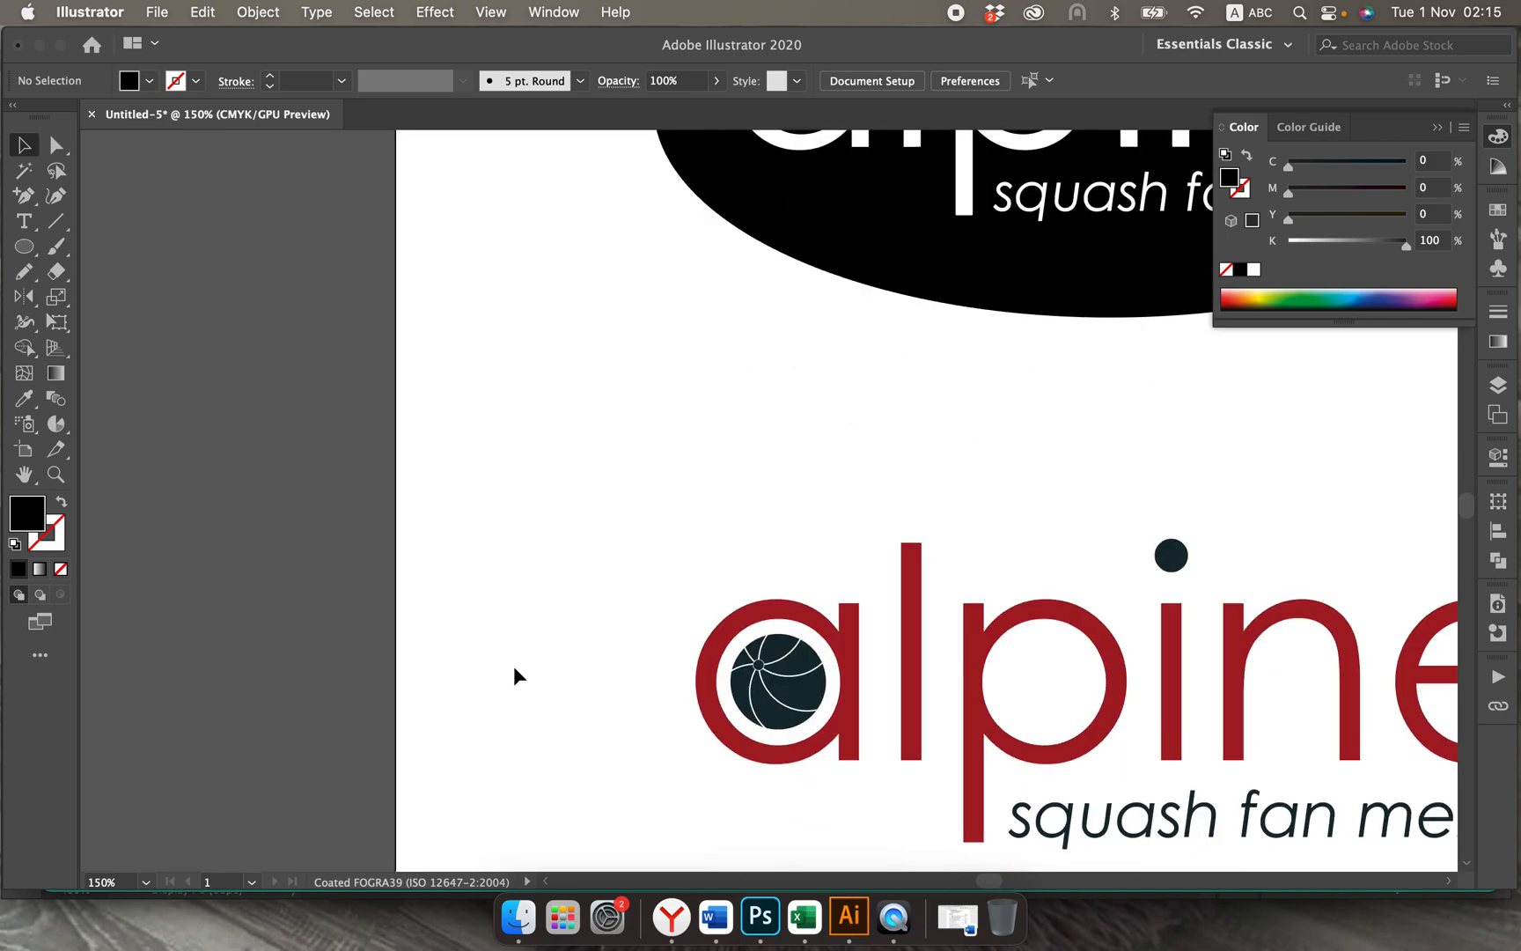
pyautogui.click(800, 671)
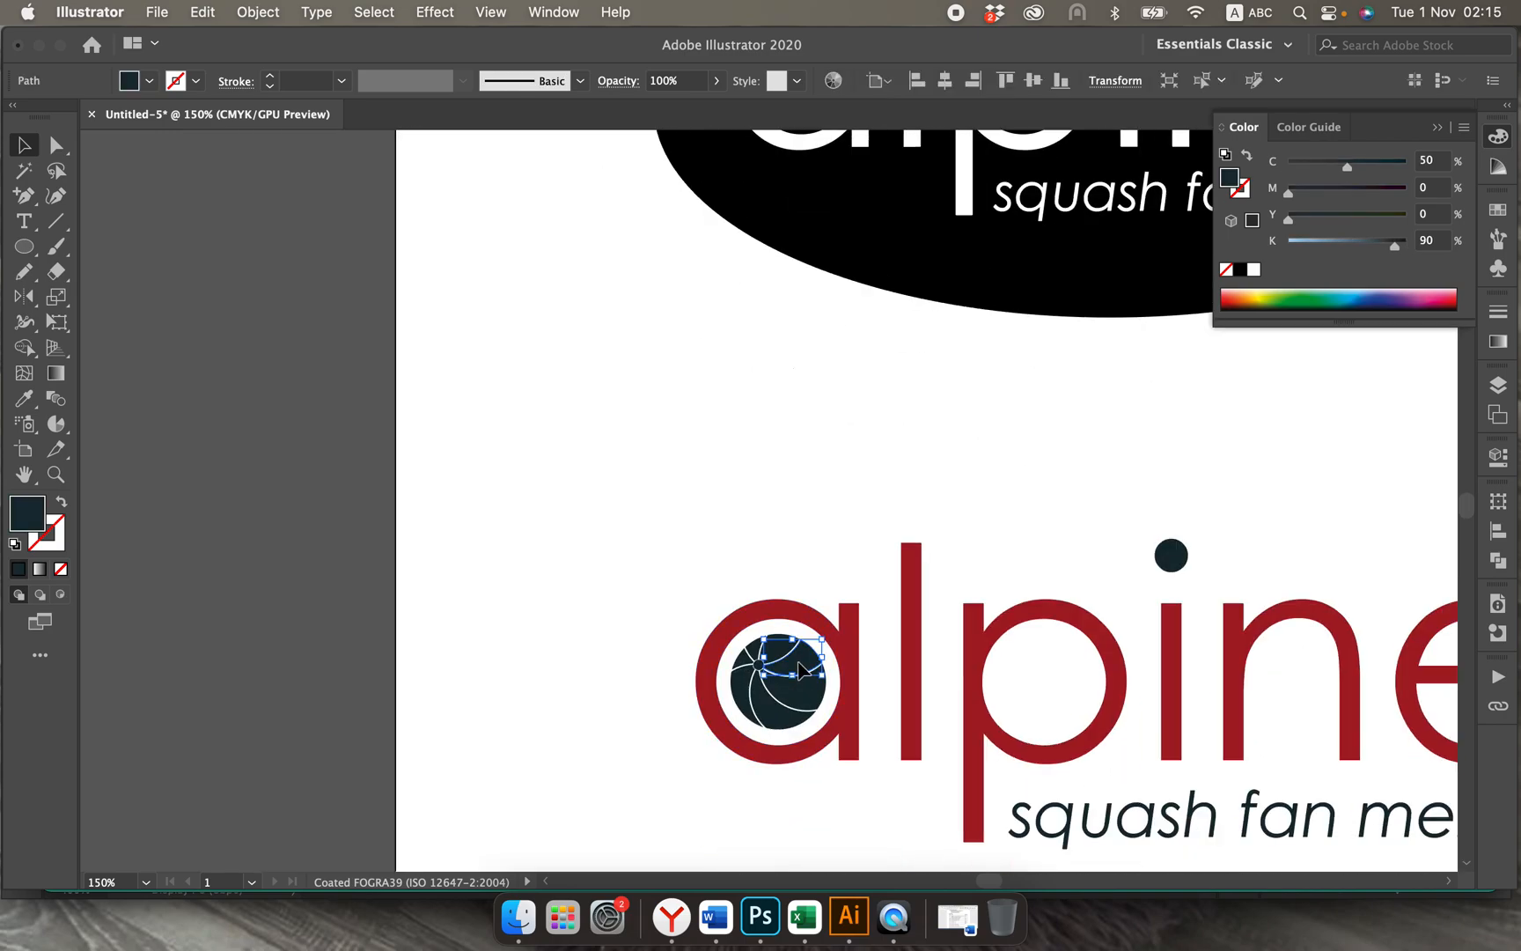
pyautogui.press('super+plus')
pyautogui.press('super+plus')
pyautogui.press('super+plus')
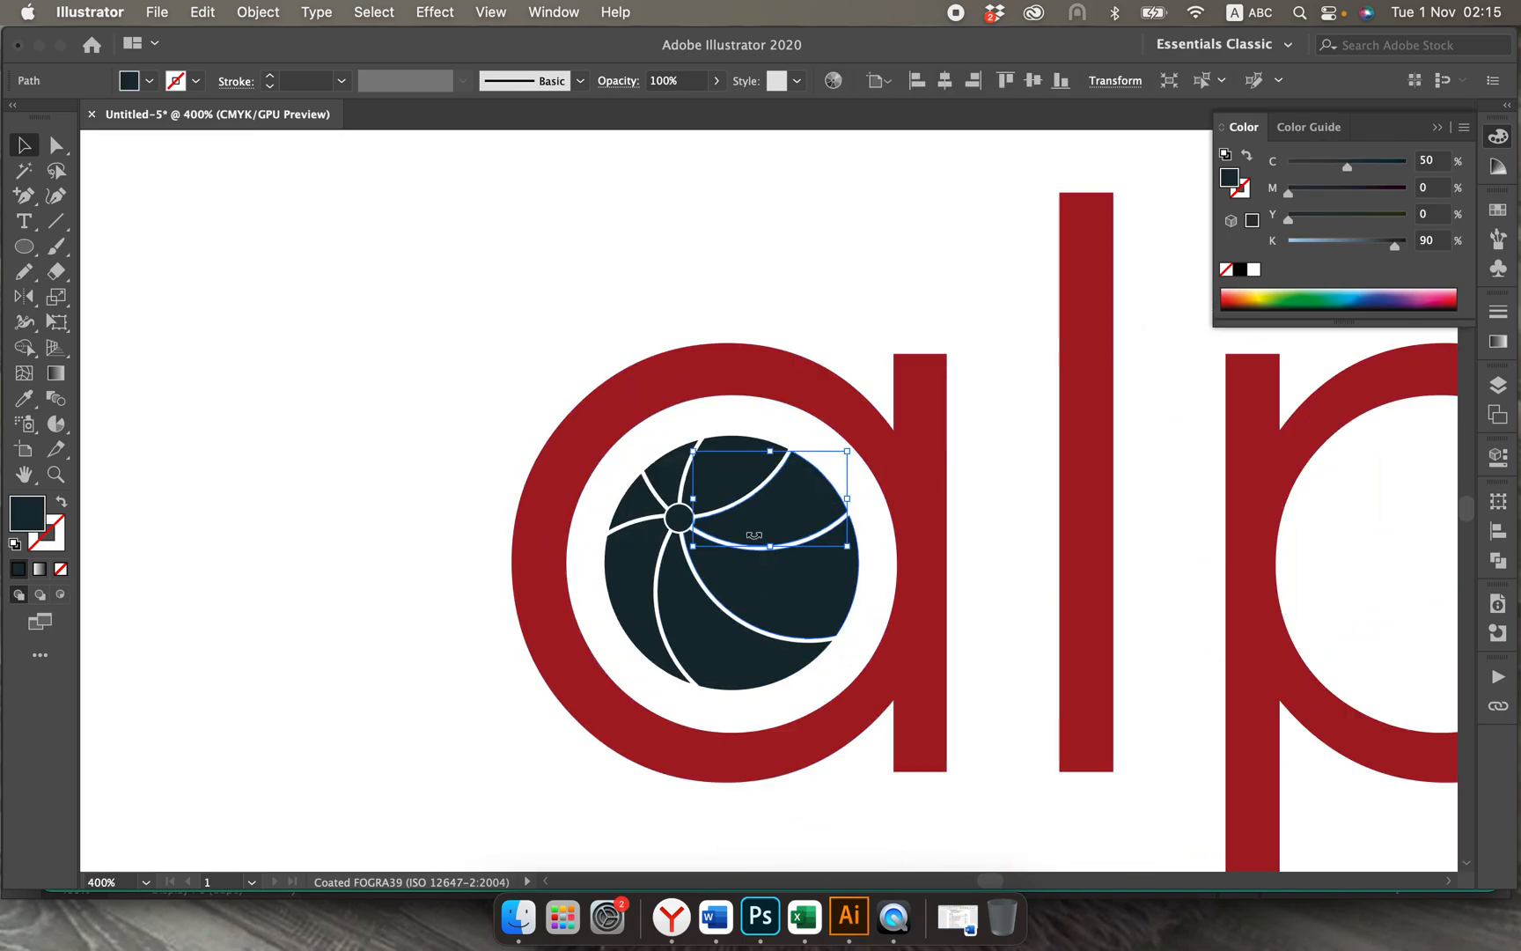
pyautogui.keyDown('shift'); pyautogui.click(657, 478); pyautogui.keyUp('shift')
pyautogui.keyDown('shift'); pyautogui.click(630, 501); pyautogui.keyUp('shift')
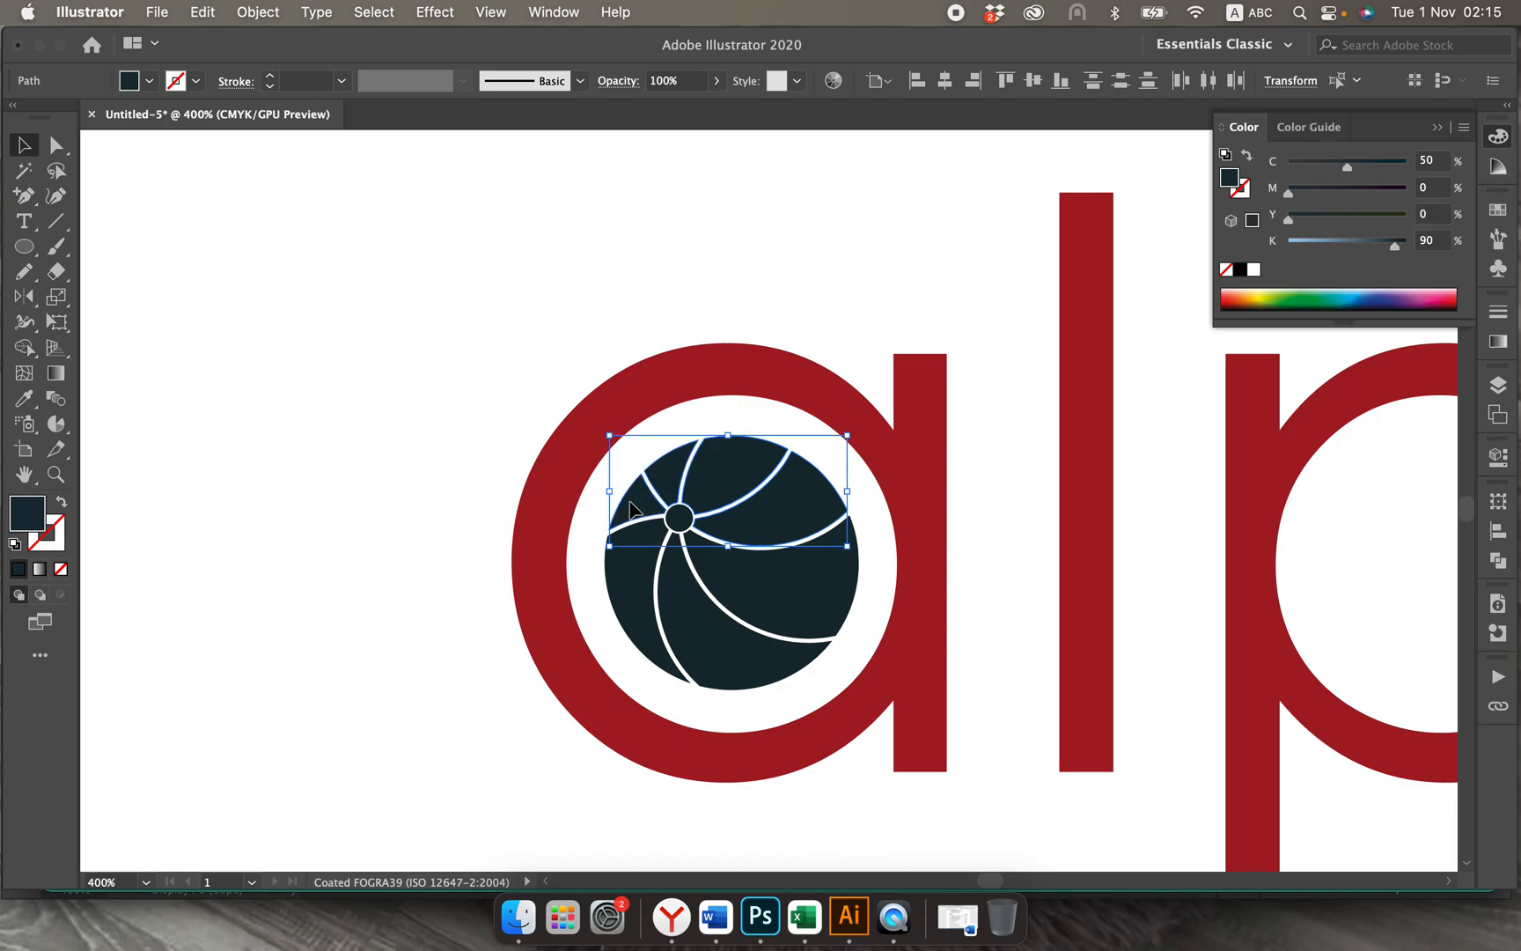
pyautogui.keyDown('shift'); pyautogui.click(632, 579); pyautogui.keyUp('shift')
pyautogui.keyDown('shift'); pyautogui.click(693, 624); pyautogui.keyUp('shift')
pyautogui.keyDown('shift'); pyautogui.click(756, 596); pyautogui.keyUp('shift')
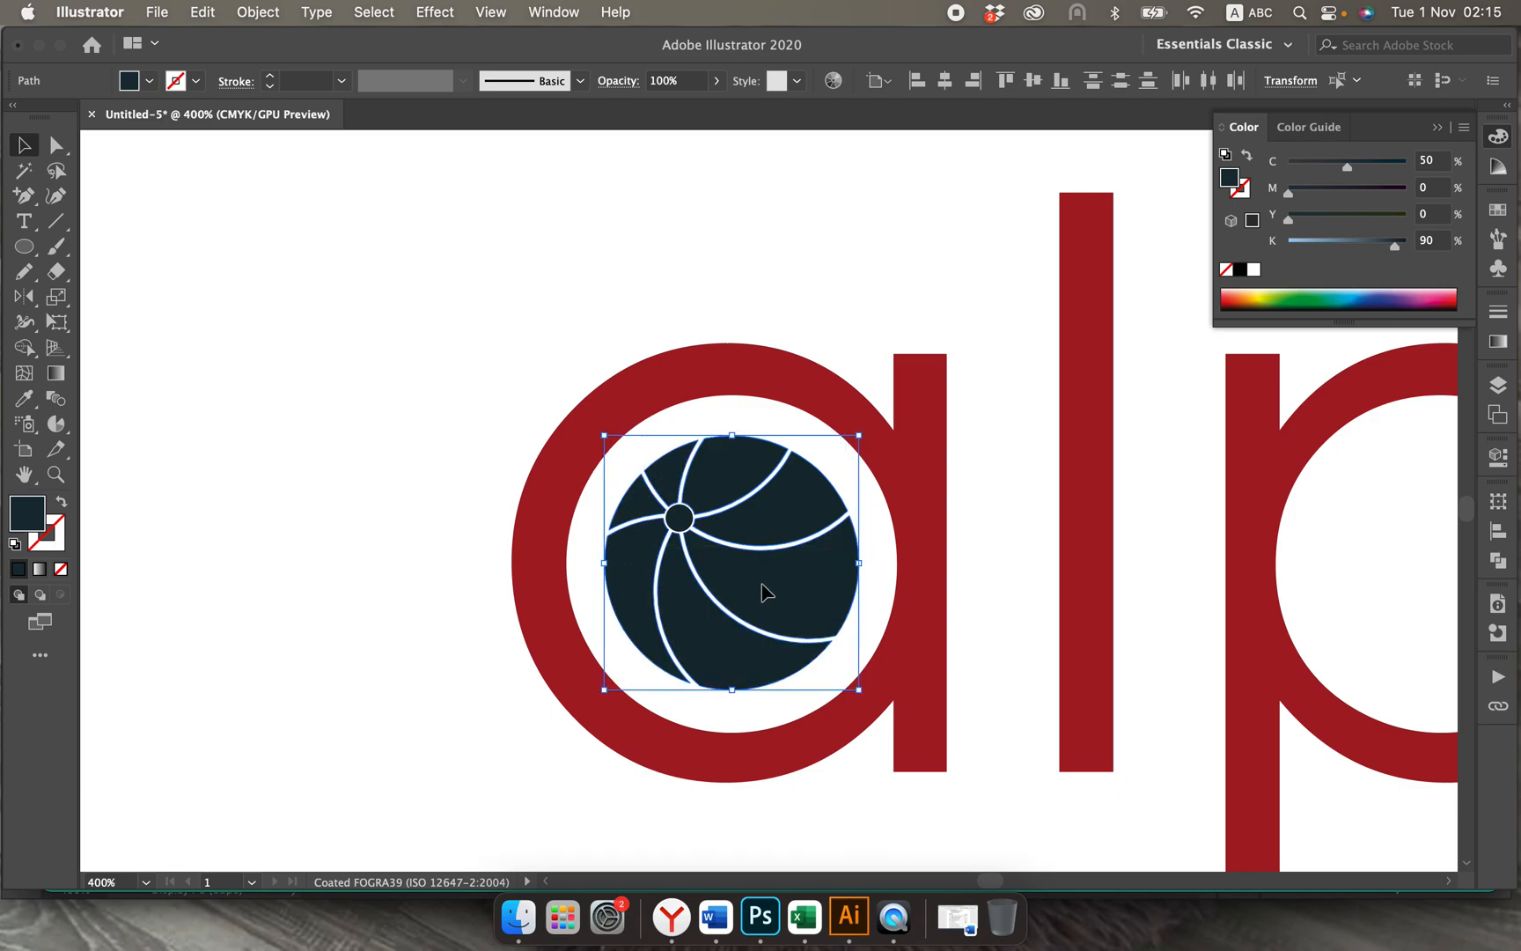
pyautogui.click(257, 11)
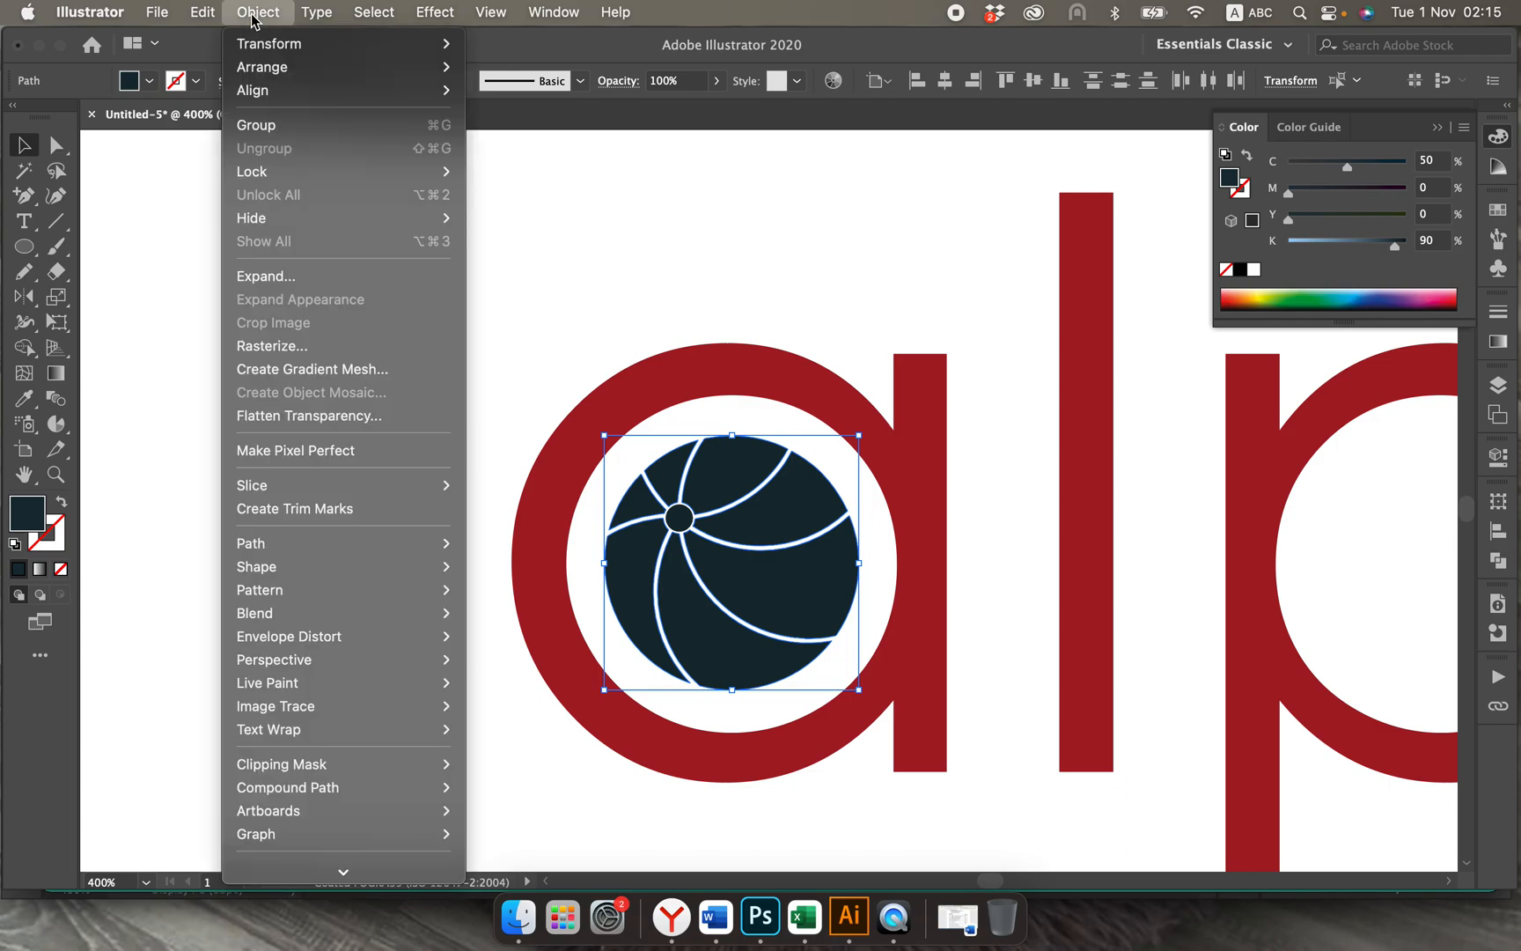
pyautogui.moveTo(299, 547)
pyautogui.click(755, 844)
pyautogui.press('super+minus')
pyautogui.press('super+minus')
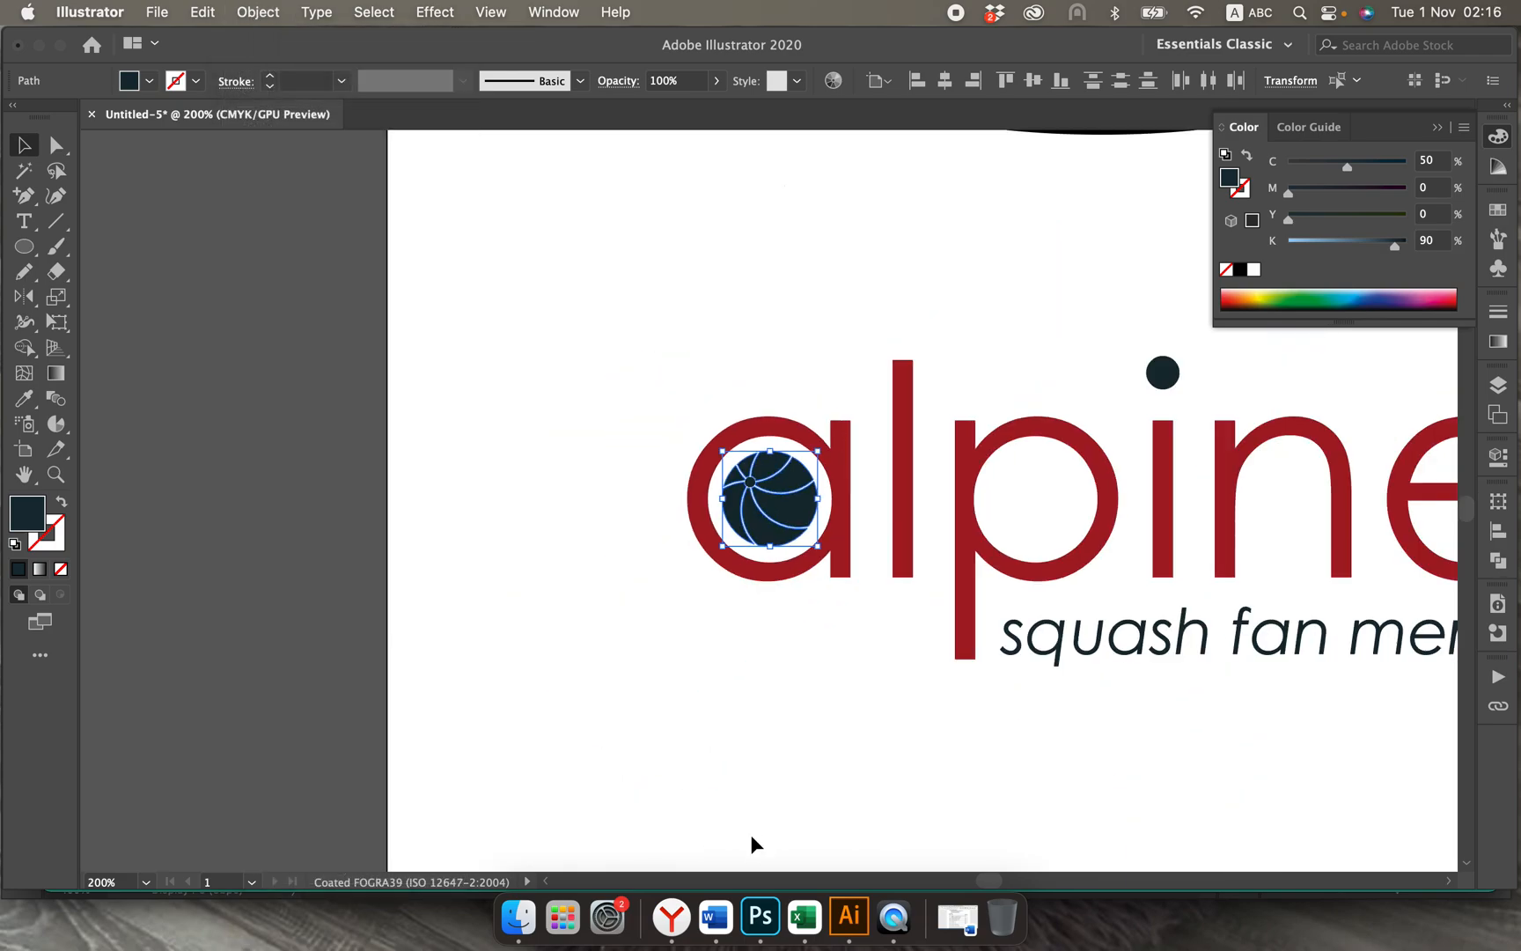
pyautogui.hscroll(8, 751, 837)
pyautogui.press('super+minus')
pyautogui.press('super+minus')
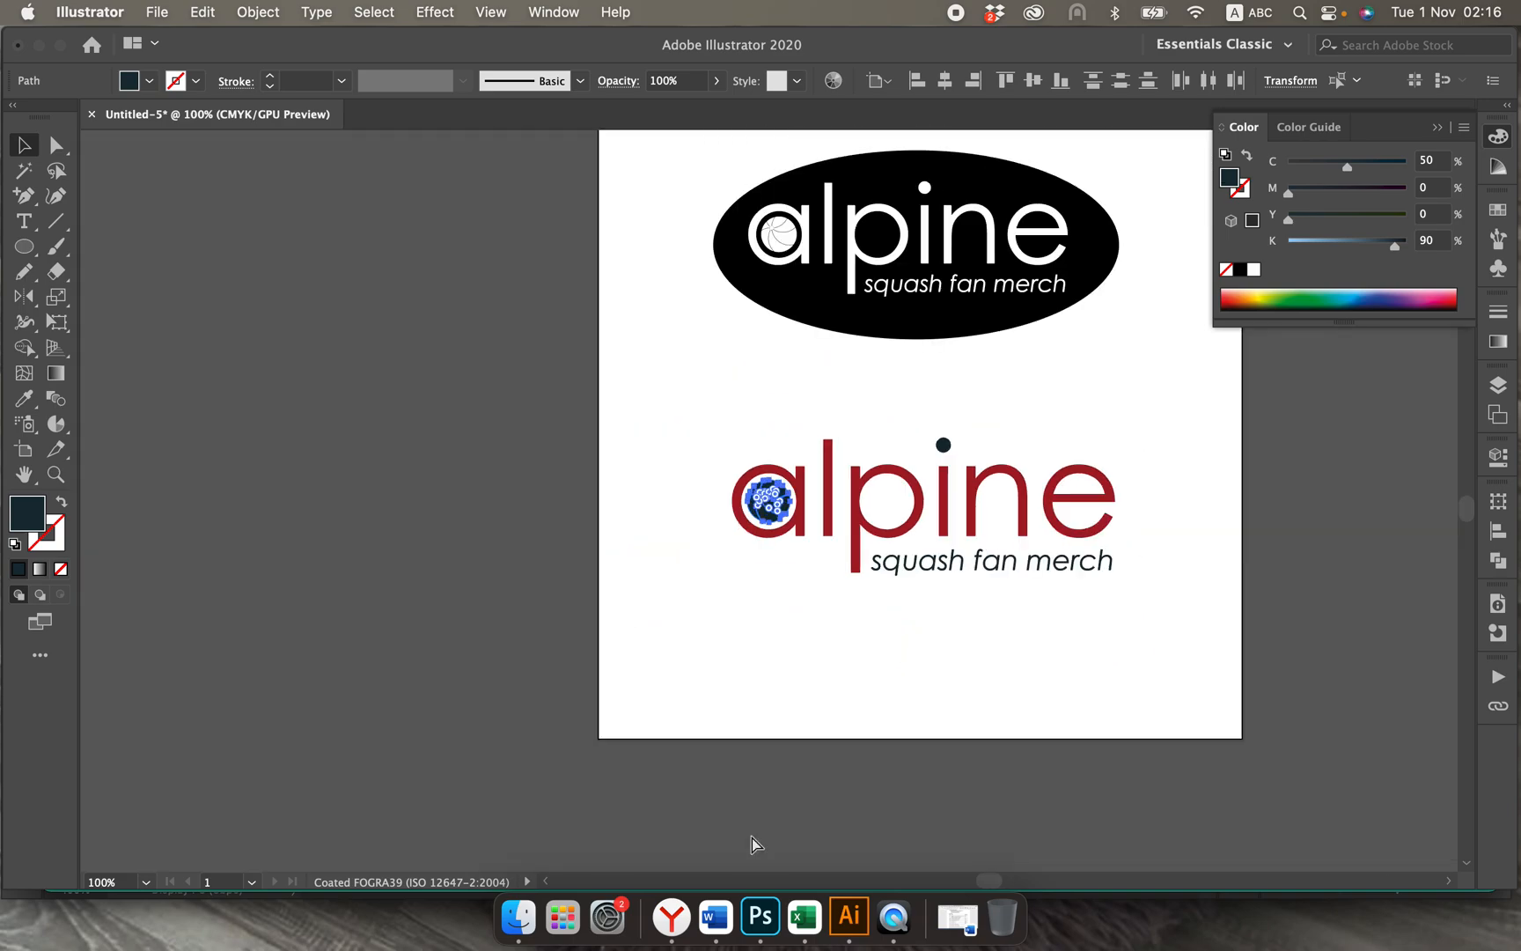
pyautogui.press('super+minus')
pyautogui.scroll(5, 751, 843)
pyautogui.hscroll(5, 751, 843)
pyautogui.hscroll(5, 751, 834)
pyautogui.scroll(1, 750, 834)
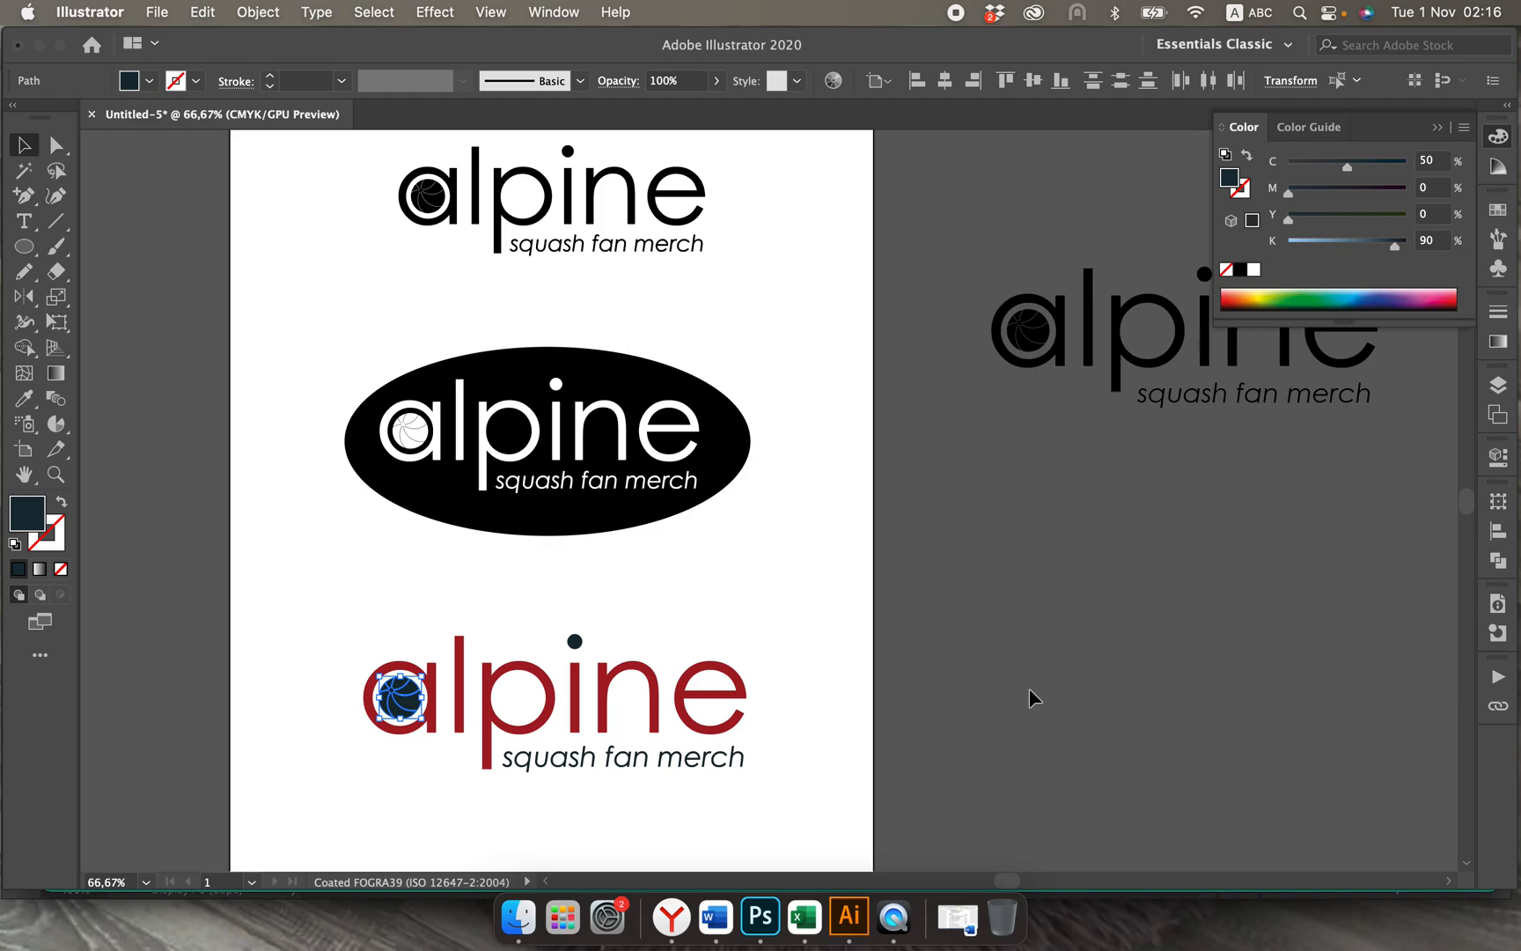
pyautogui.hscroll(10, 1031, 700)
pyautogui.click(963, 623)
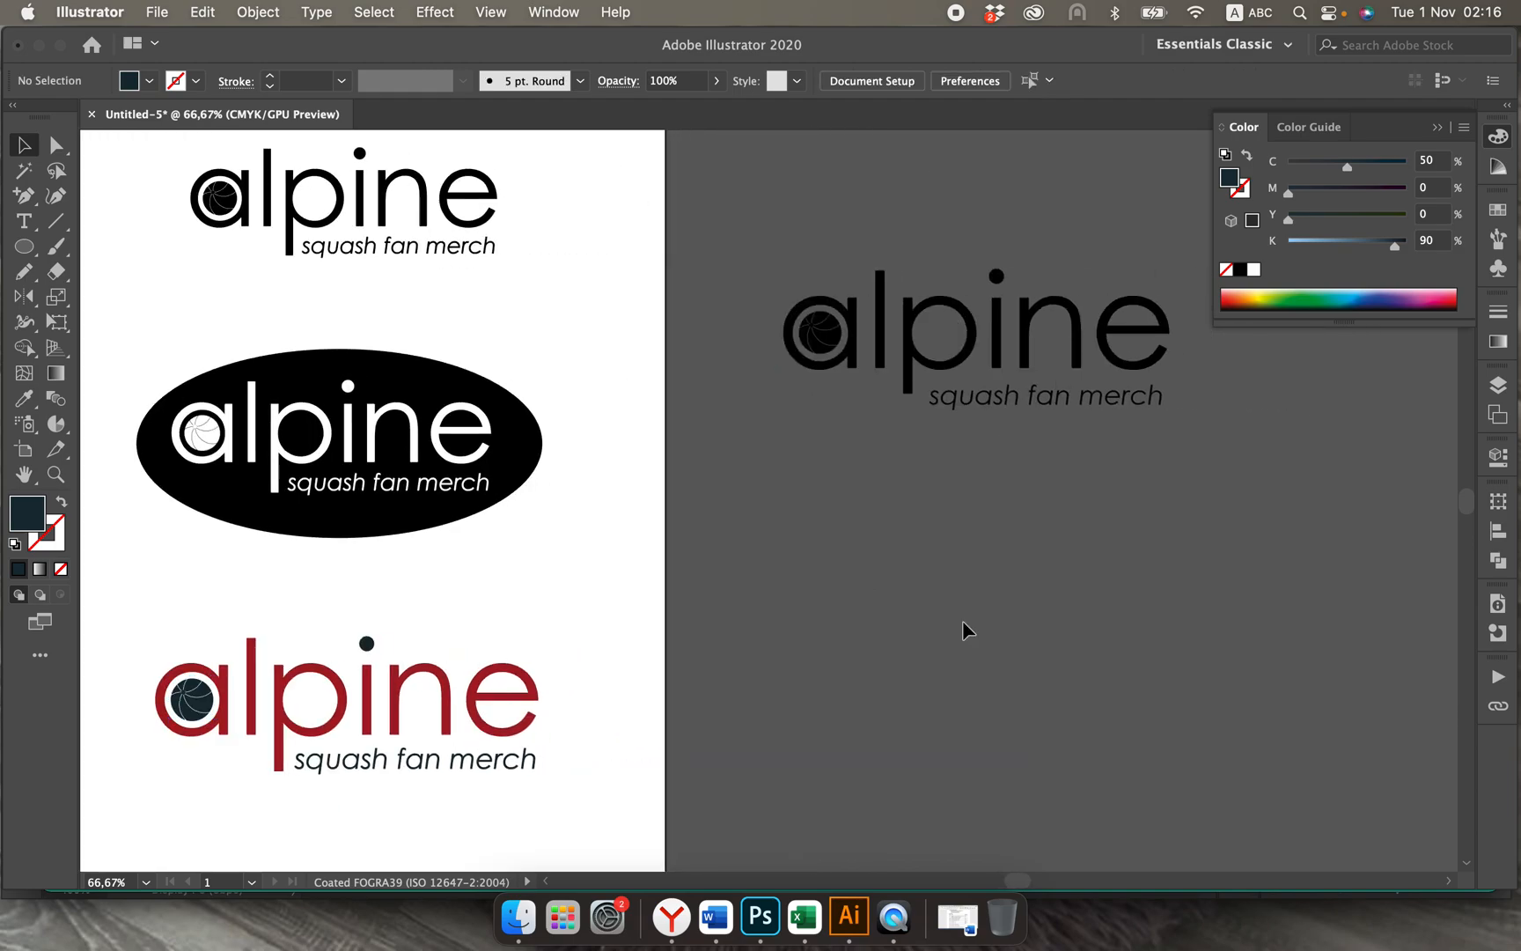
# Step: Start saving the document under a new name and create a folder called "logo design" on the Desktop for it
pyautogui.click(150, 14)
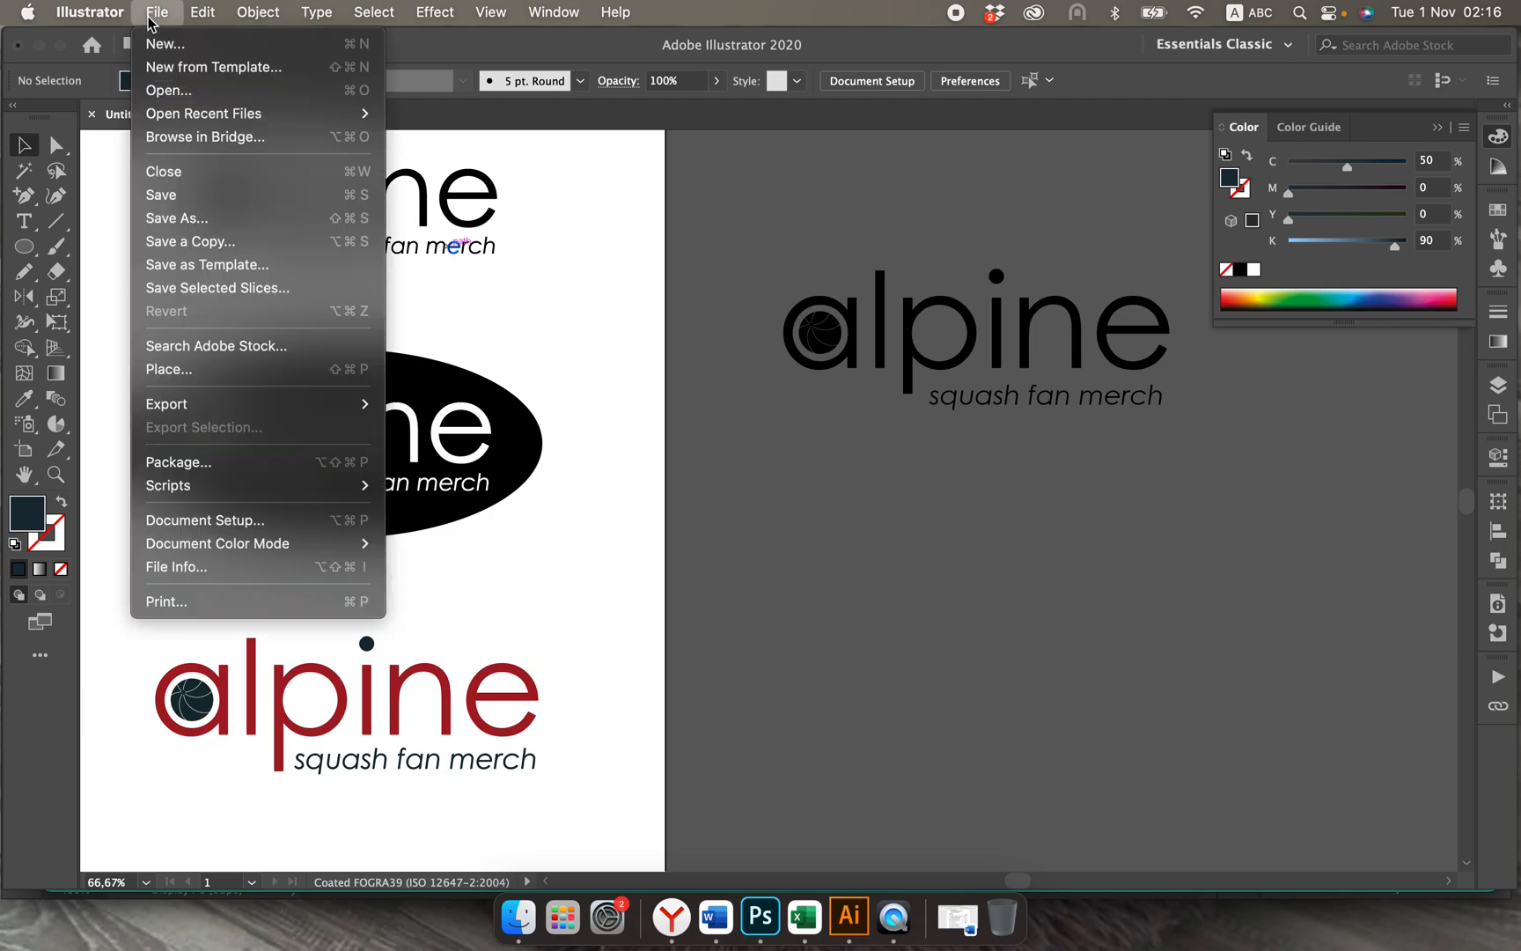
pyautogui.click(189, 221)
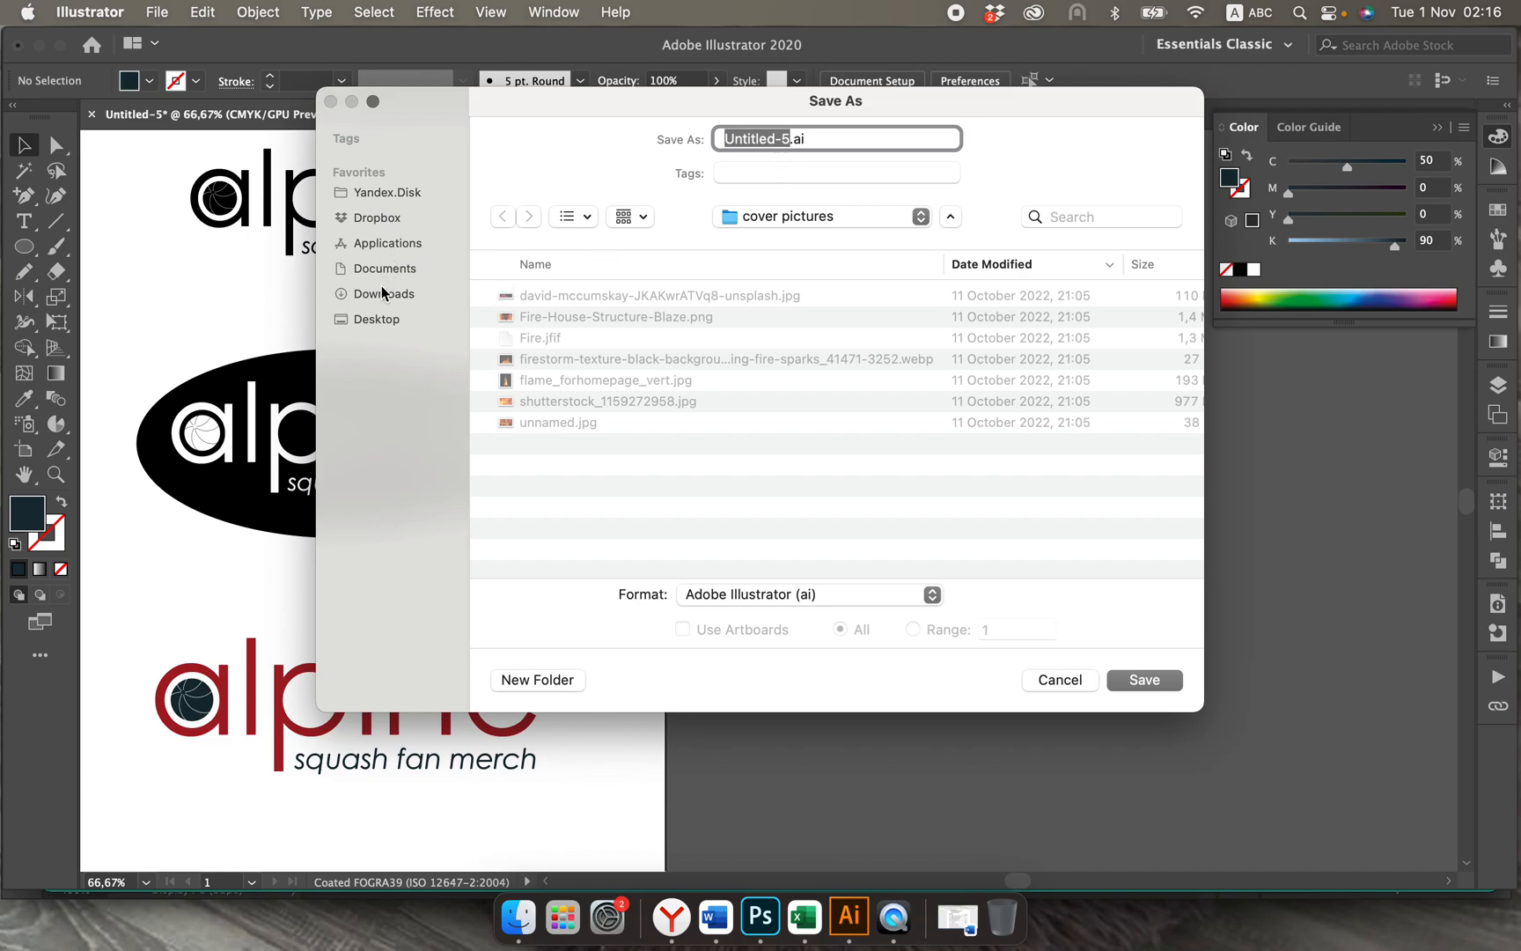
pyautogui.click(379, 321)
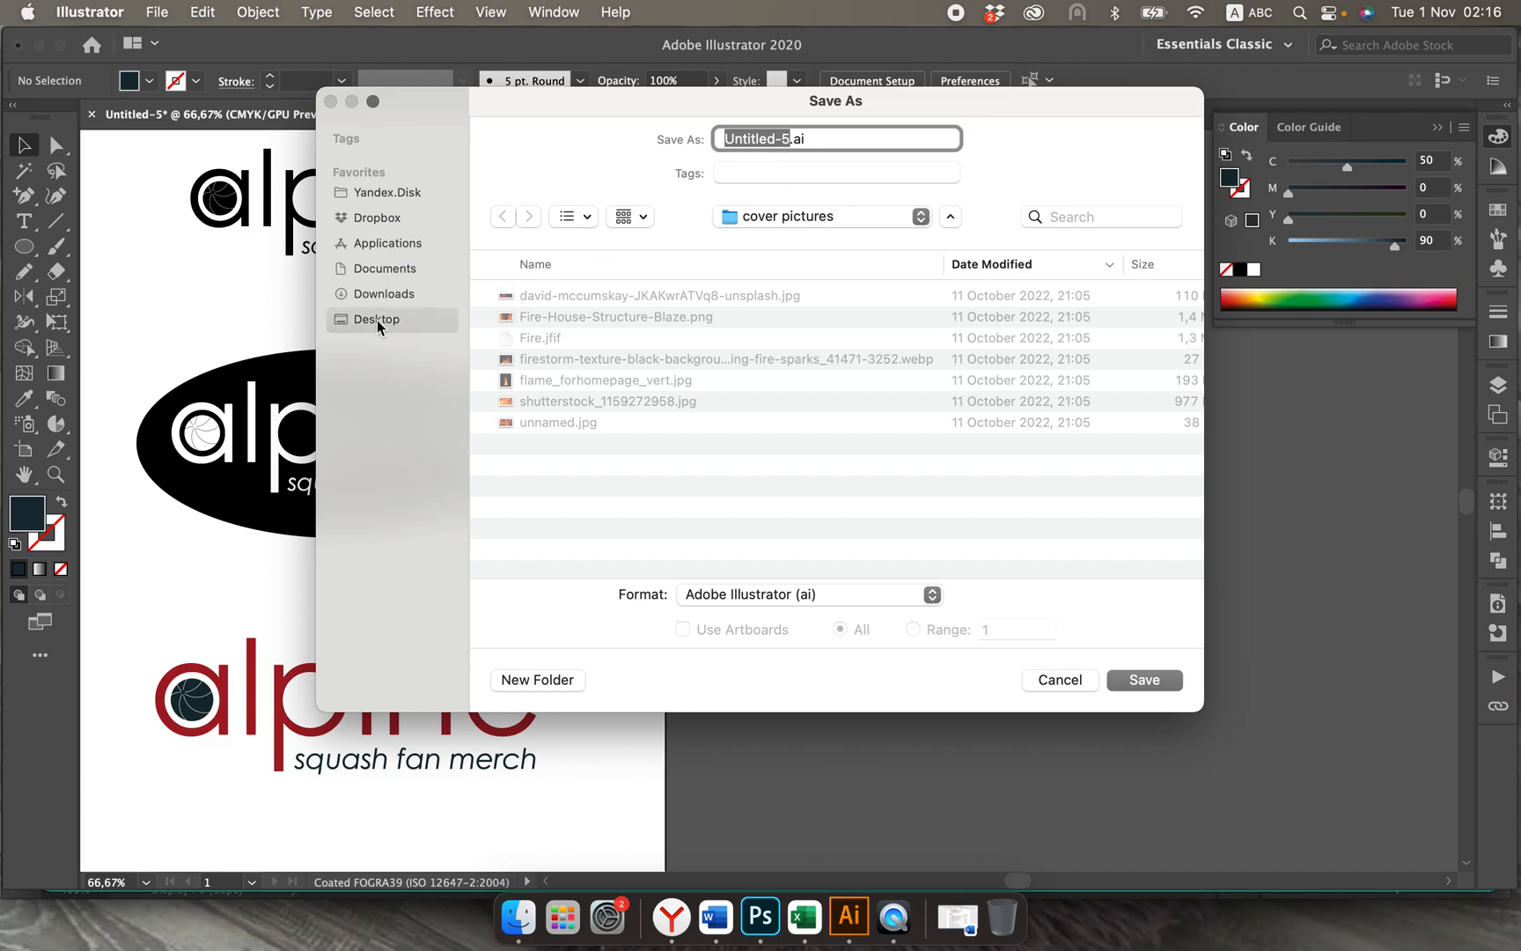
pyautogui.click(539, 679)
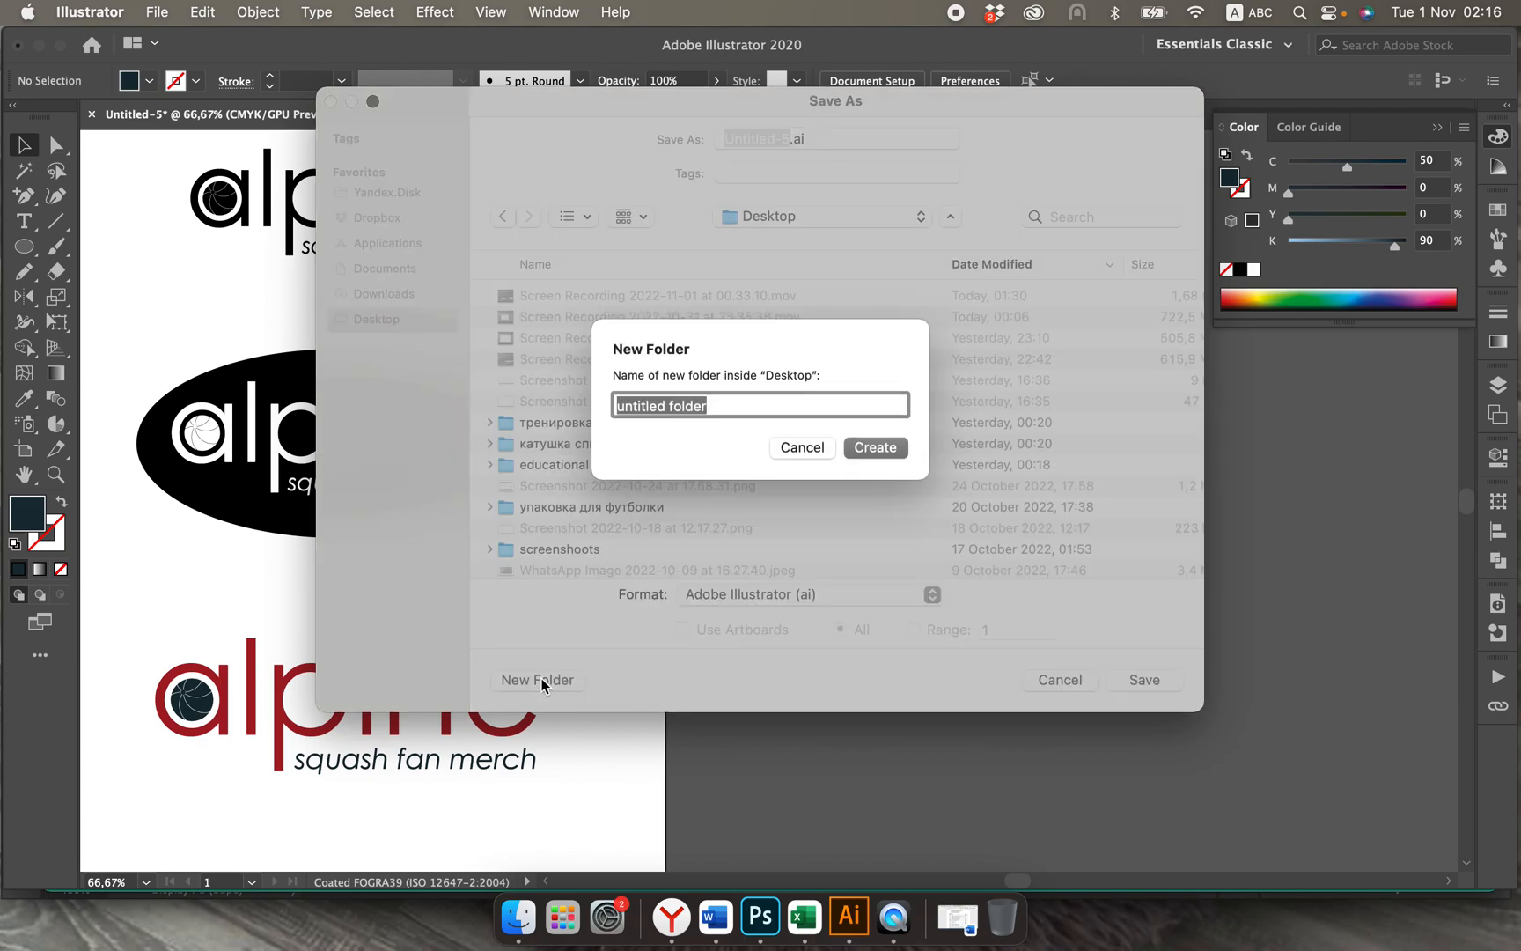
pyautogui.write('logo')
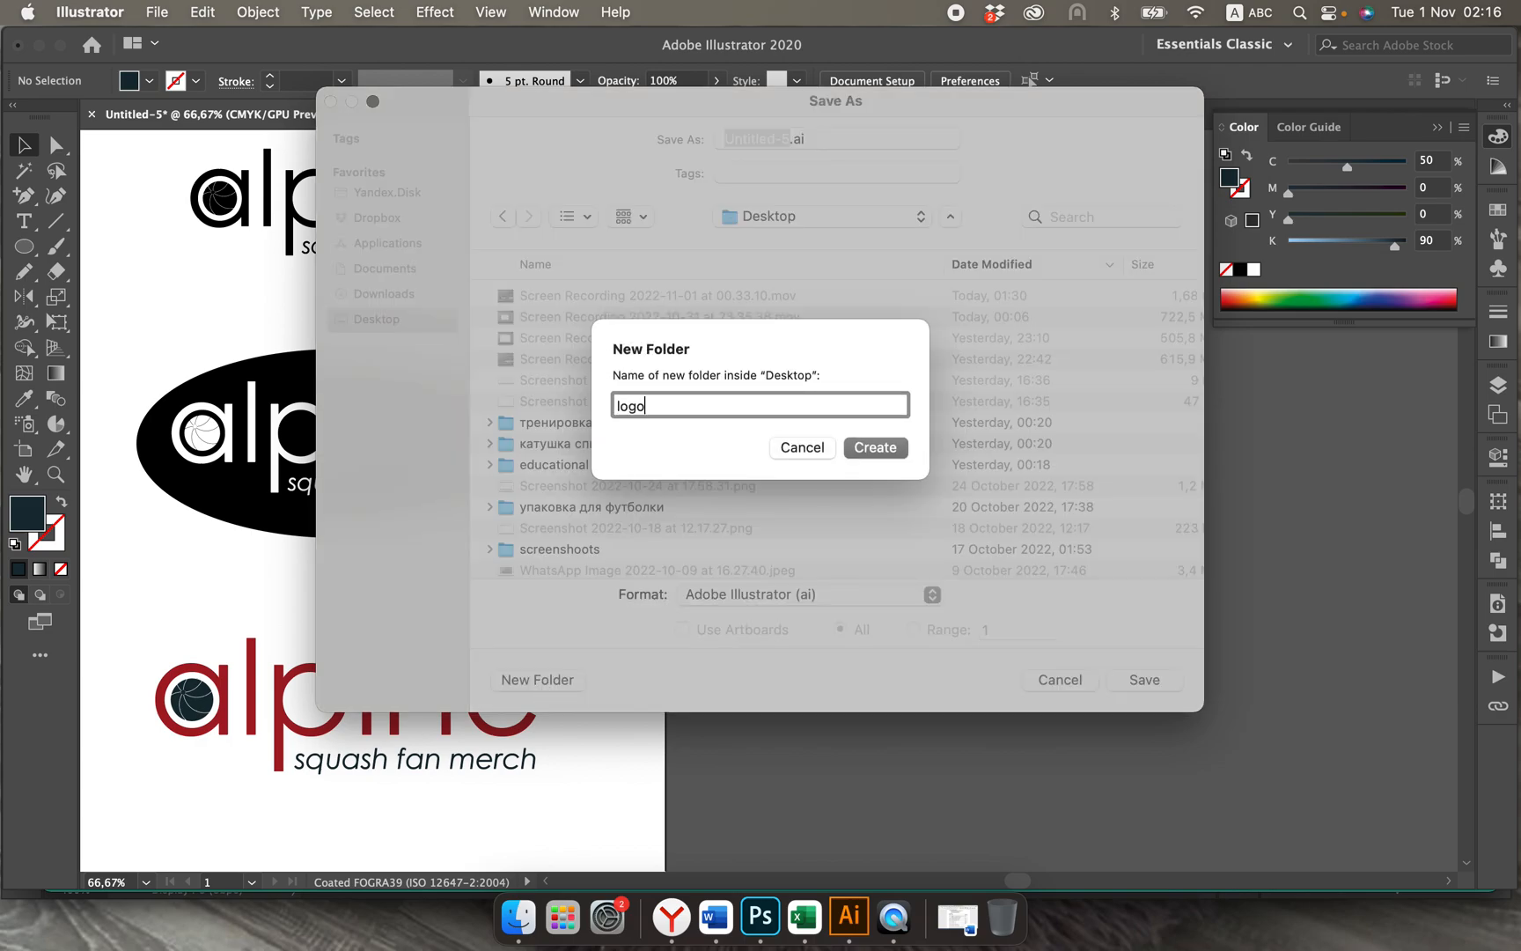
pyautogui.write(' design')
pyautogui.click(884, 451)
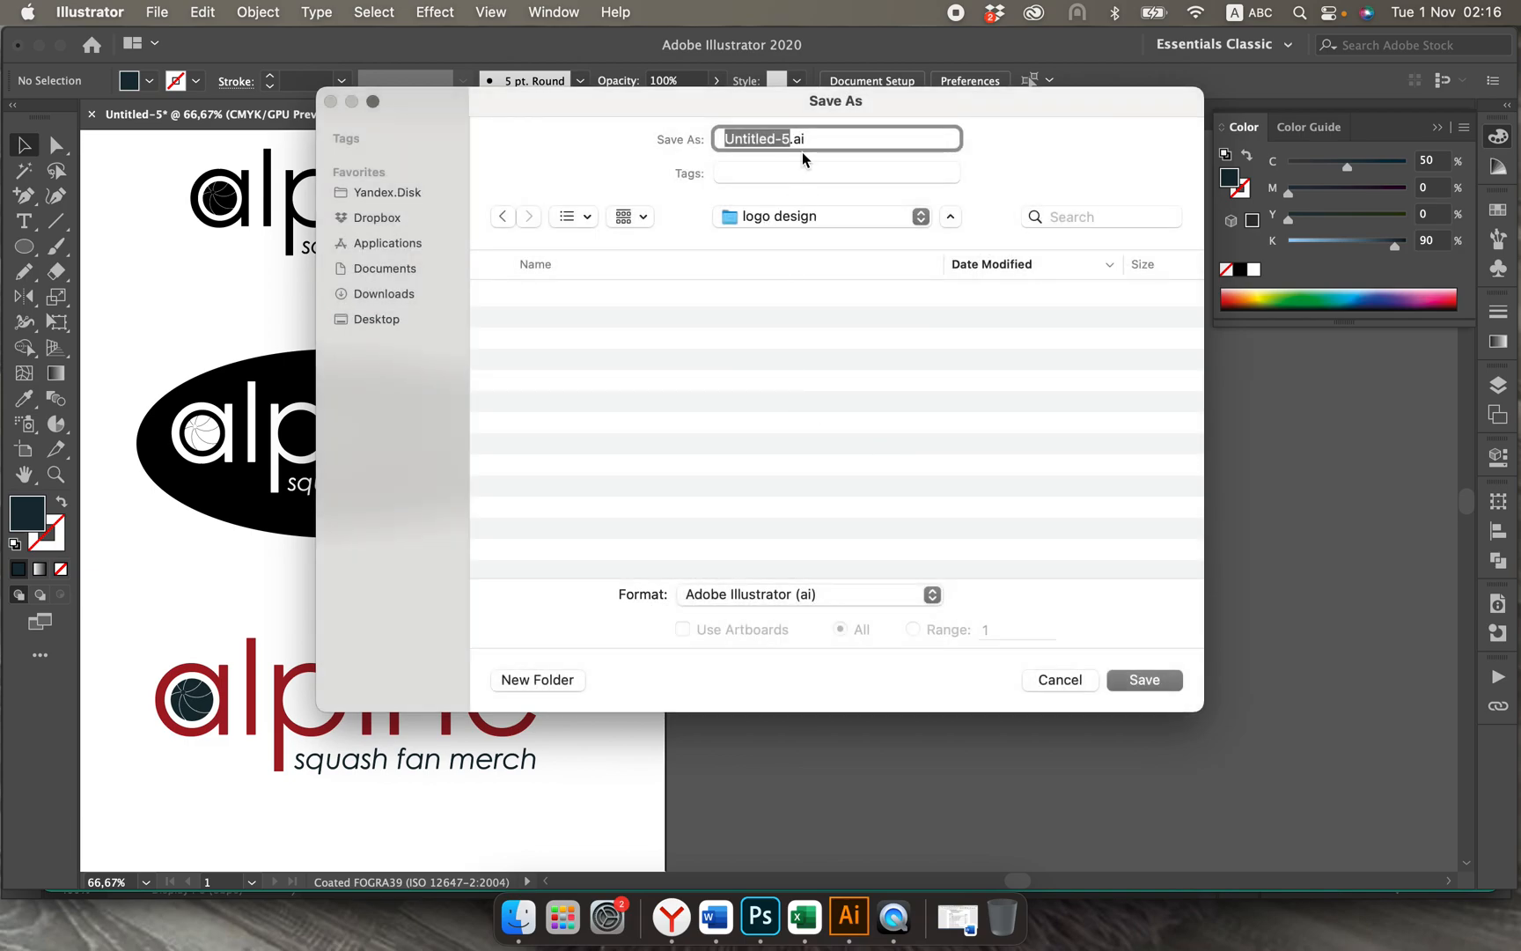
# Step: Save the document as logo.ai in Adobe Illustrator format, with the version set to Illustrator CC (Legacy)
pyautogui.write('logo')
pyautogui.press('Return')
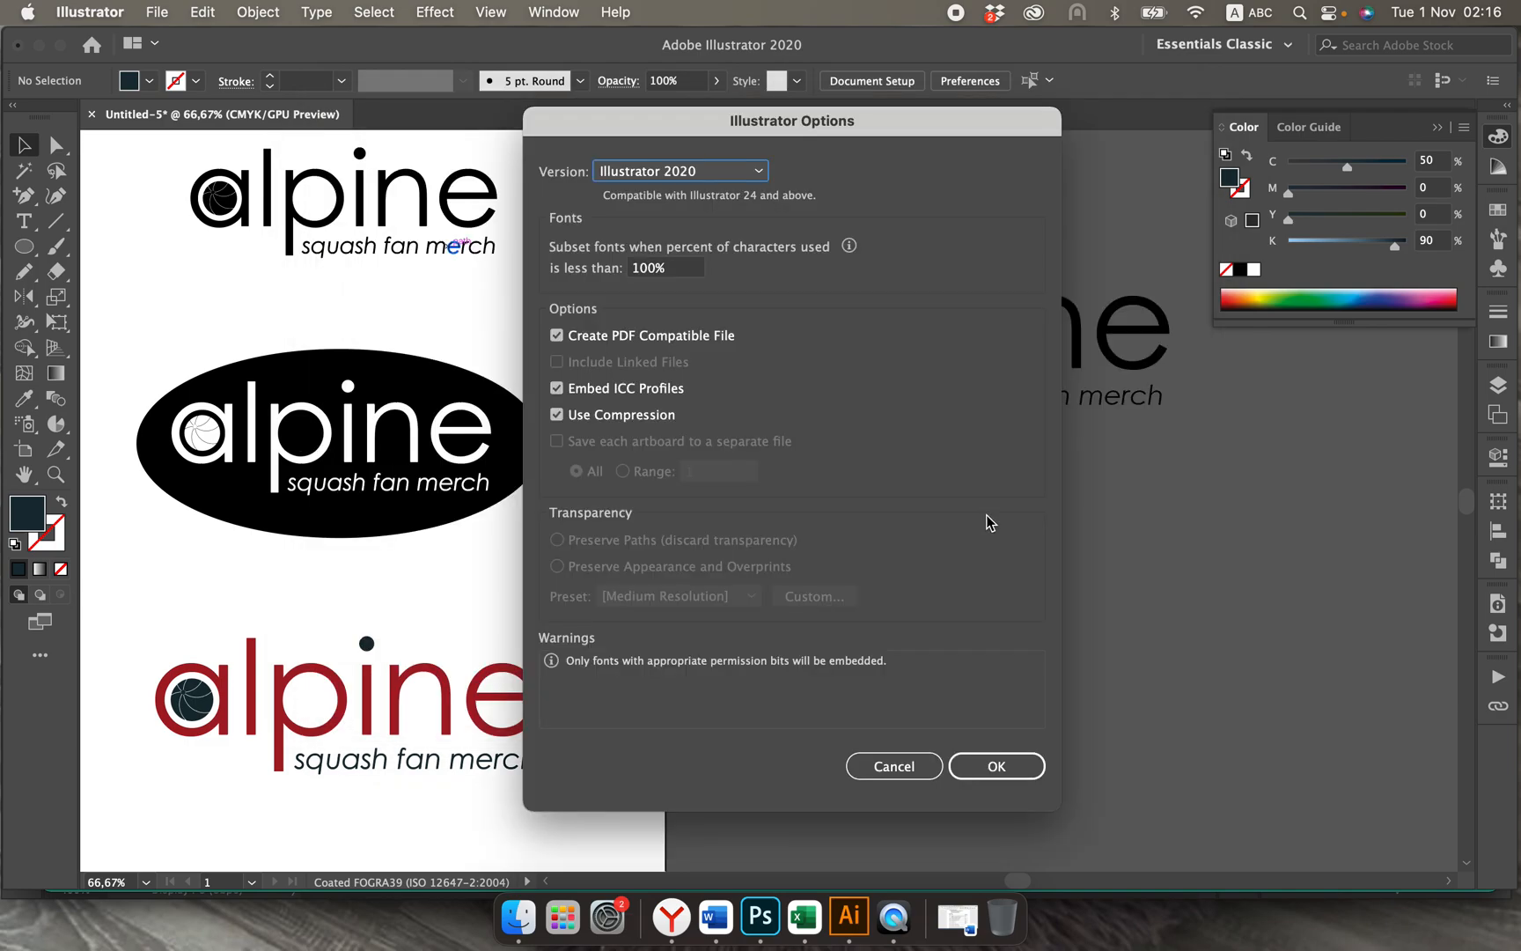
pyautogui.click(749, 173)
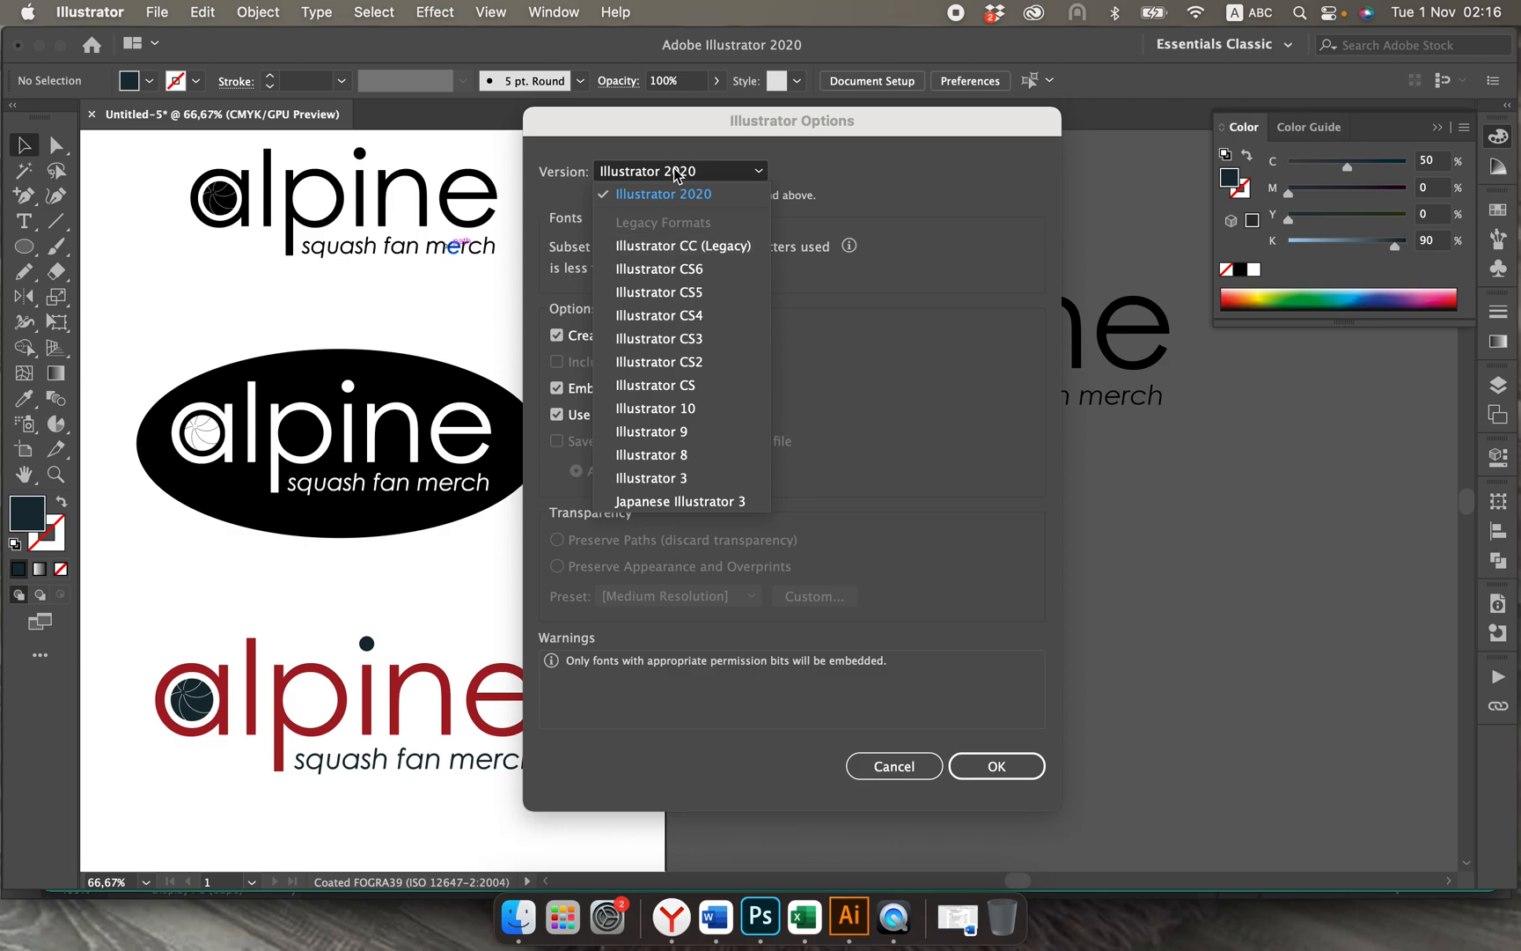
pyautogui.click(674, 246)
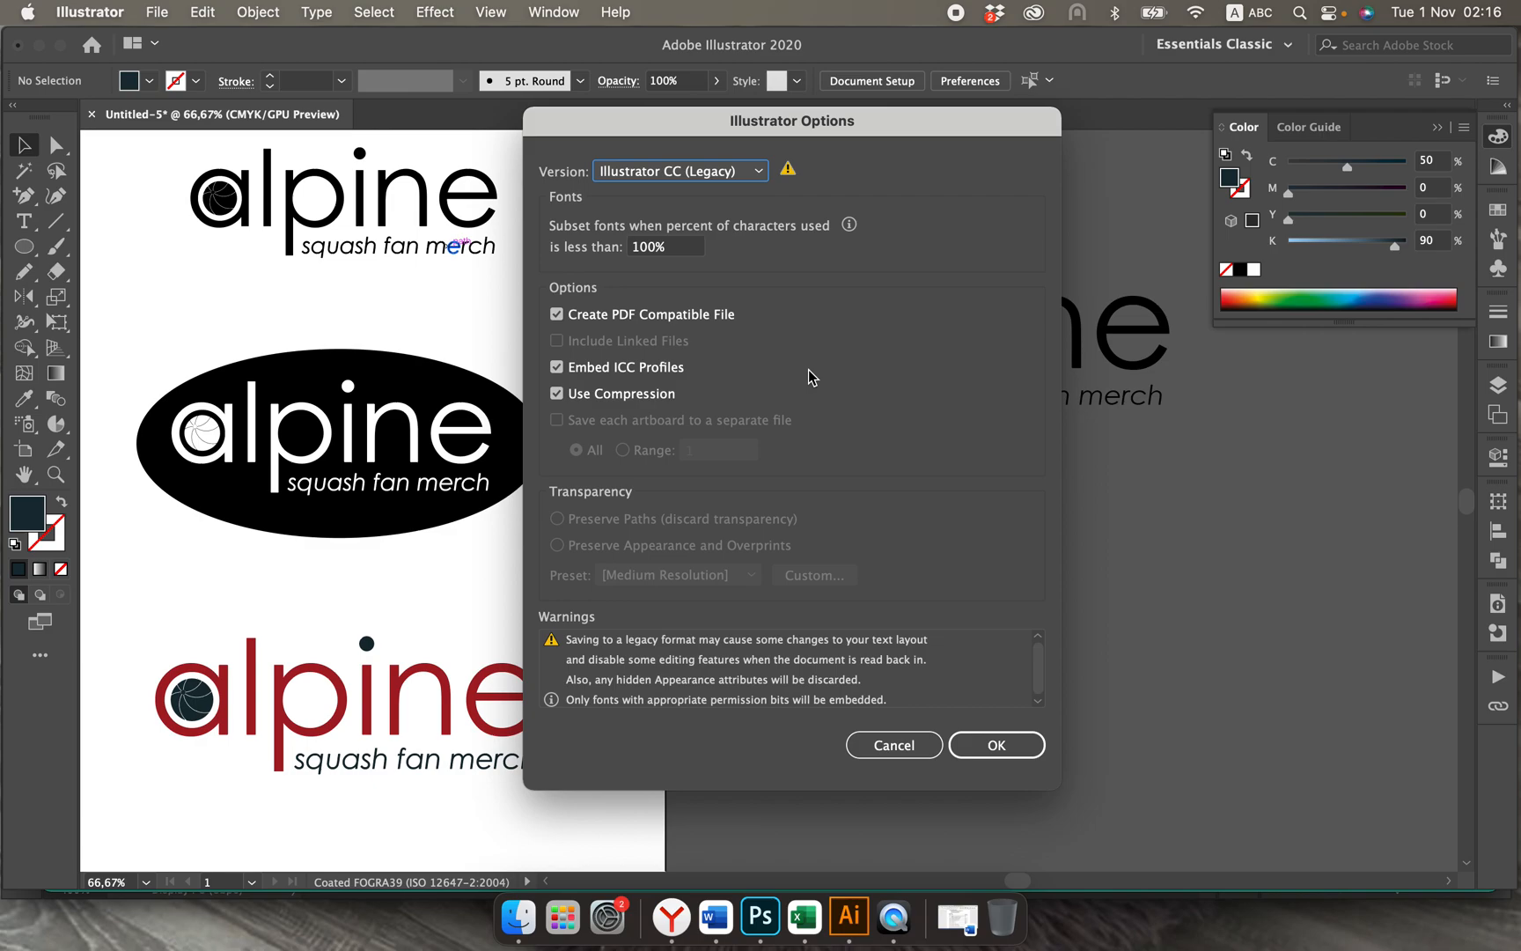
pyautogui.click(998, 745)
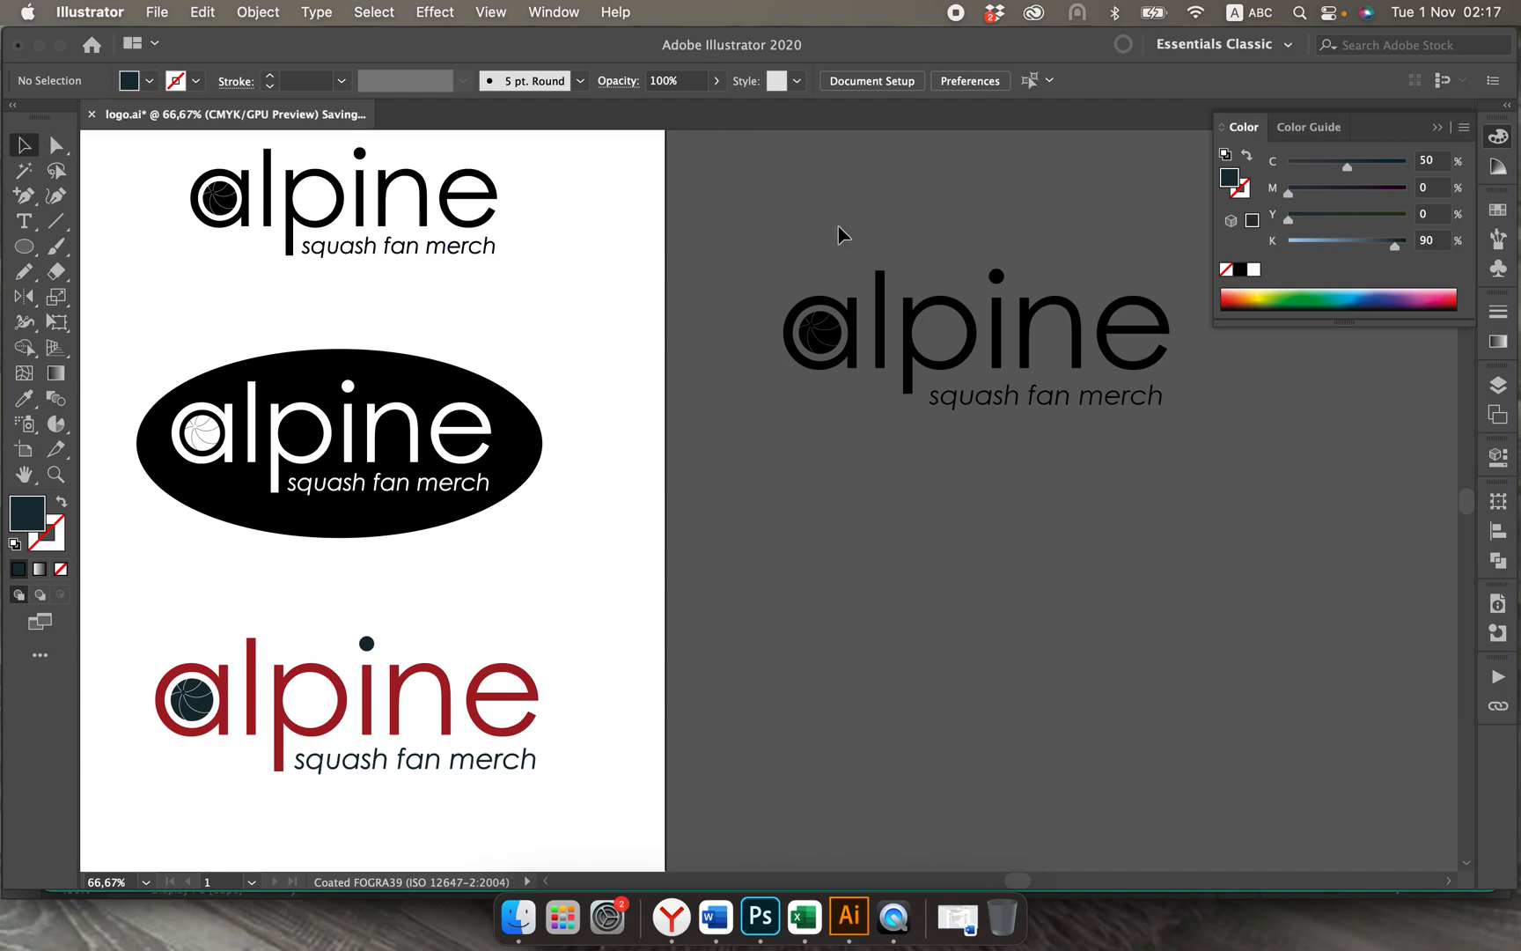
# Step: Delete the complete black "alpine squash fan merch" copy beside the artboard
pyautogui.click(1156, 408)
pyautogui.press('Delete')
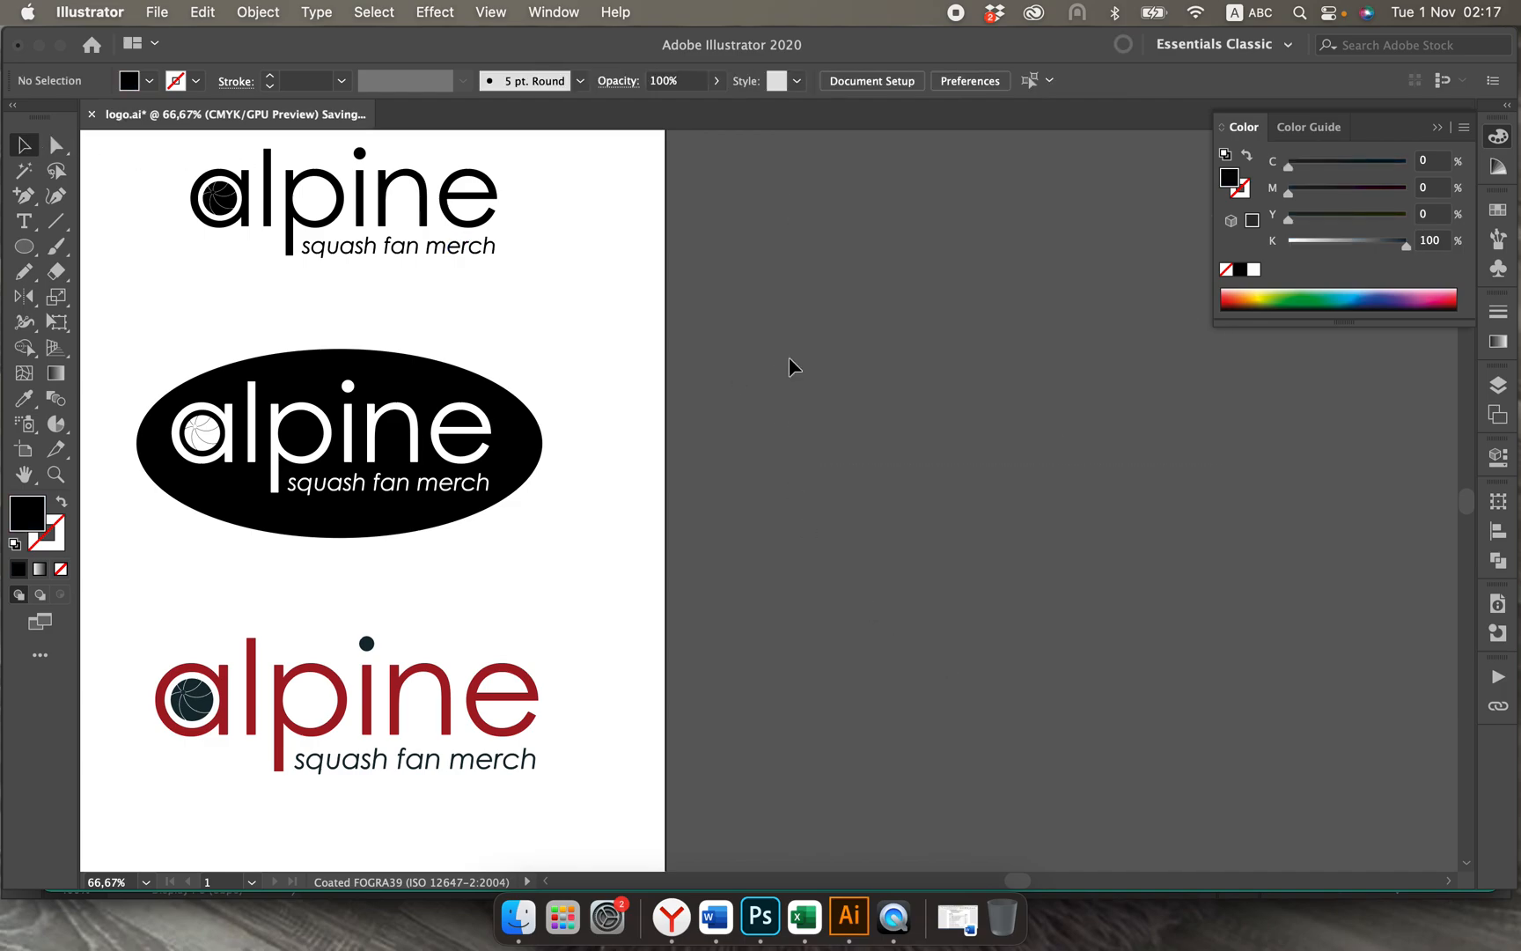
# Step: Save the document as logo.pdf in the "logo design" folder, in Adobe PDF format with the Illustrator Default preset
pyautogui.hscroll(-1, 571, 280)
pyautogui.hscroll(-5, 572, 280)
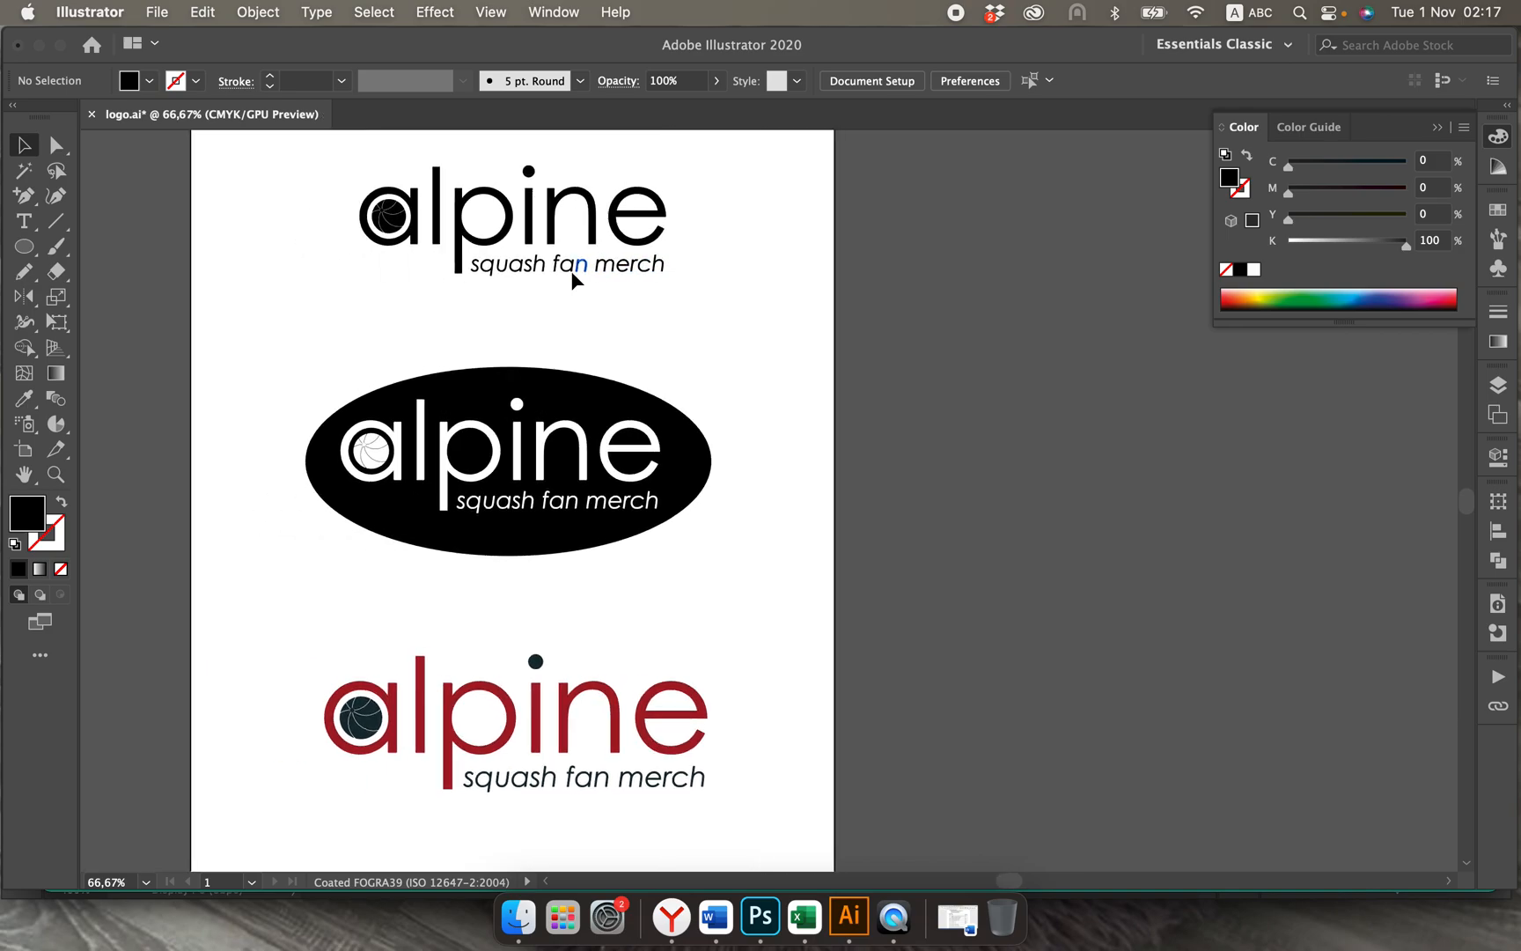
pyautogui.scroll(2, 573, 280)
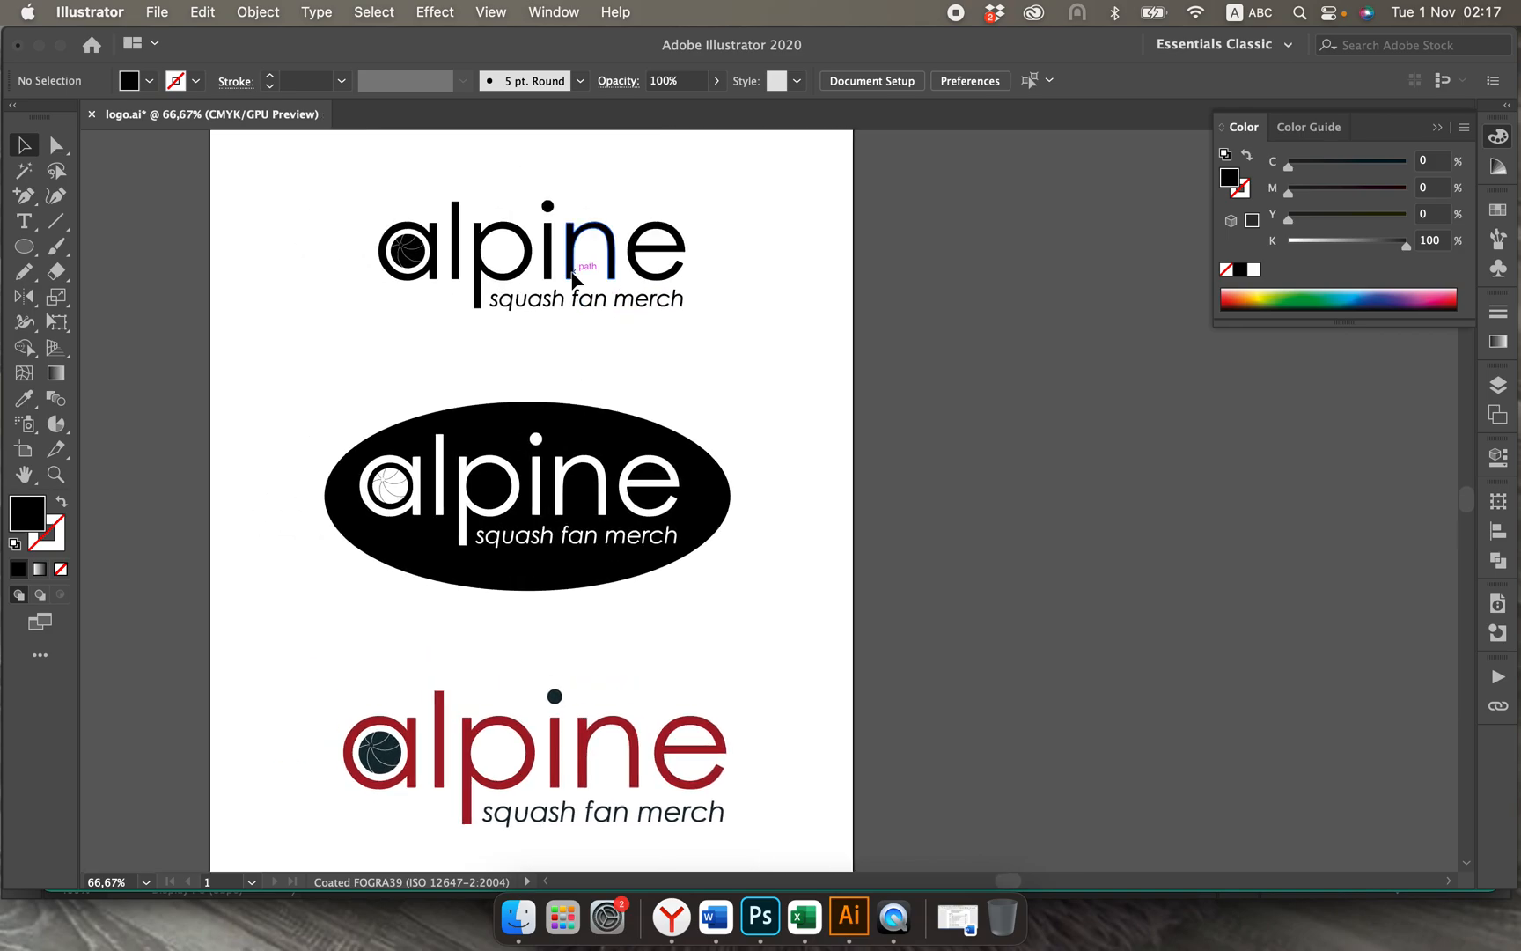
pyautogui.click(155, 15)
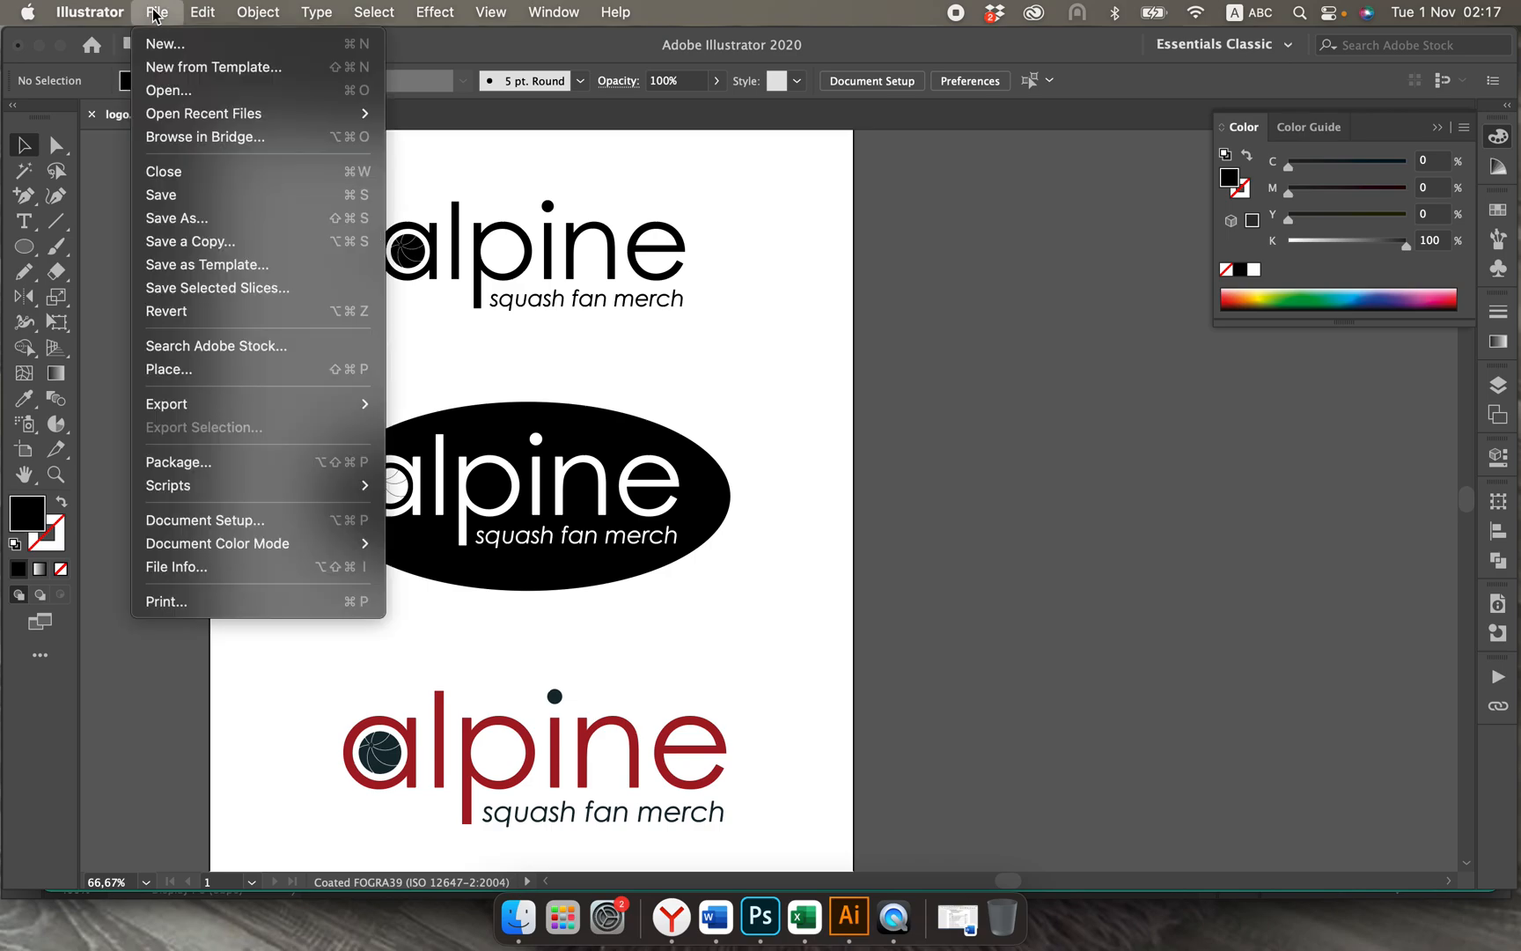
pyautogui.click(185, 218)
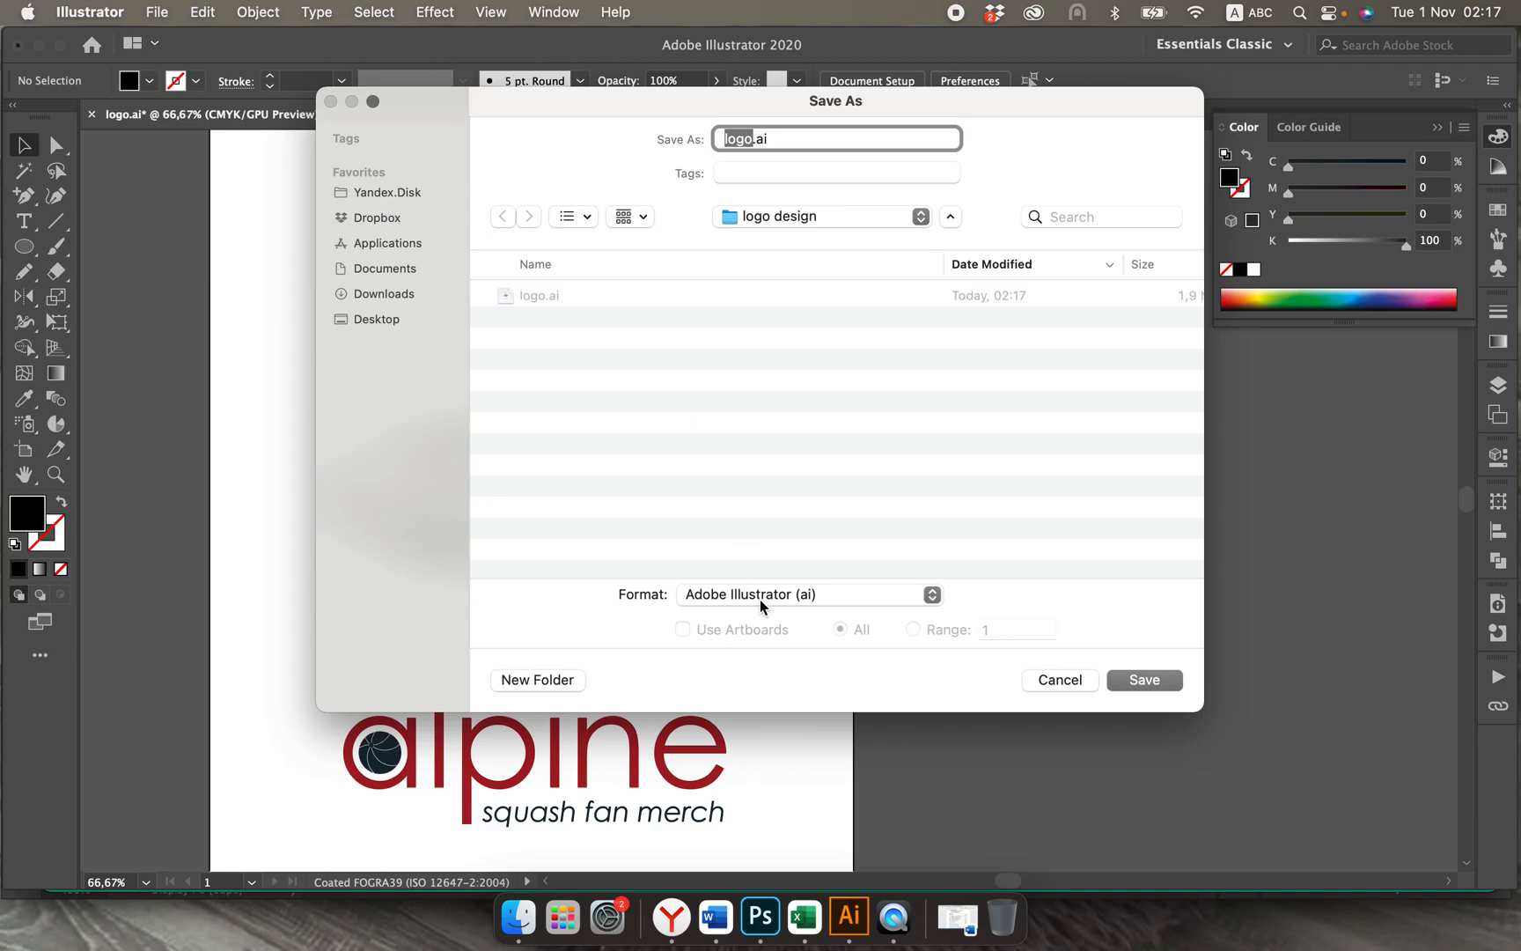
pyautogui.click(760, 598)
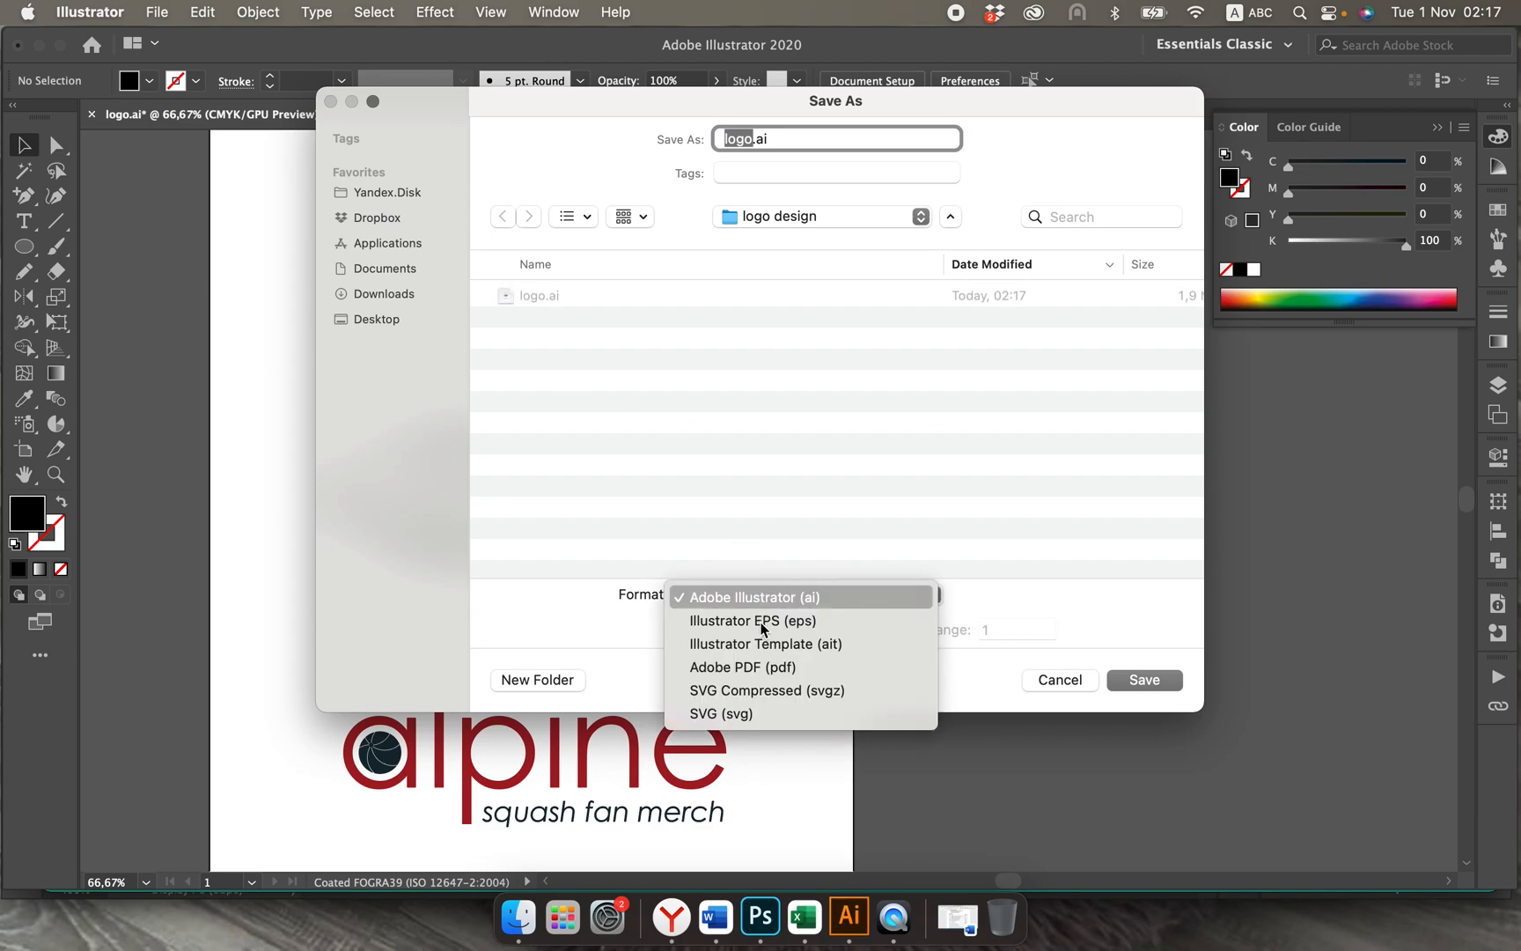
pyautogui.click(758, 668)
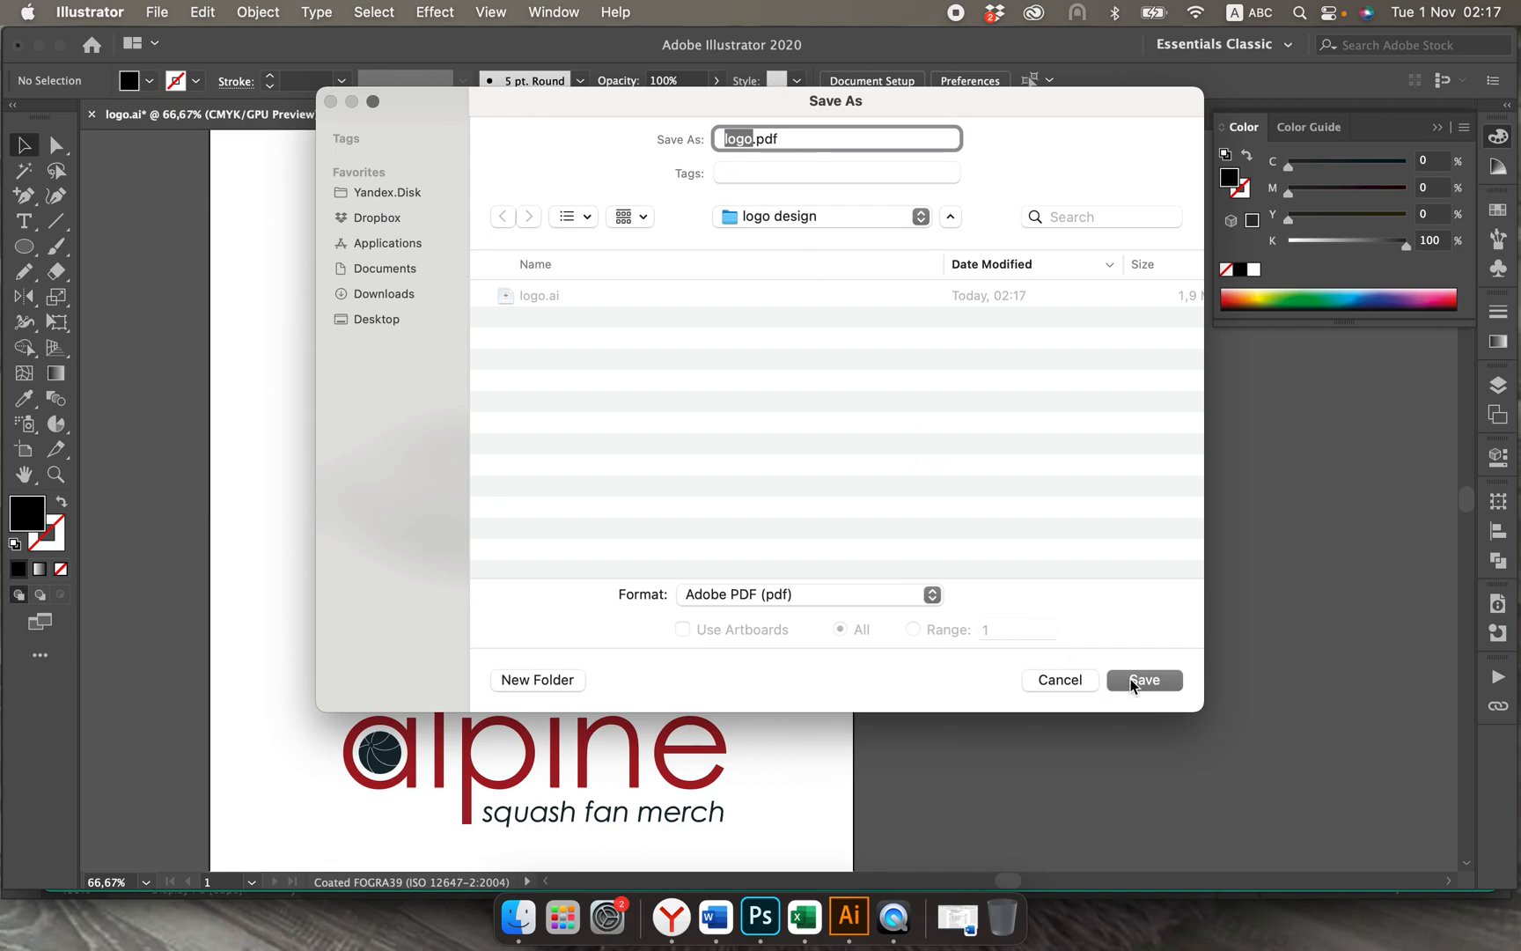
pyautogui.press('Return')
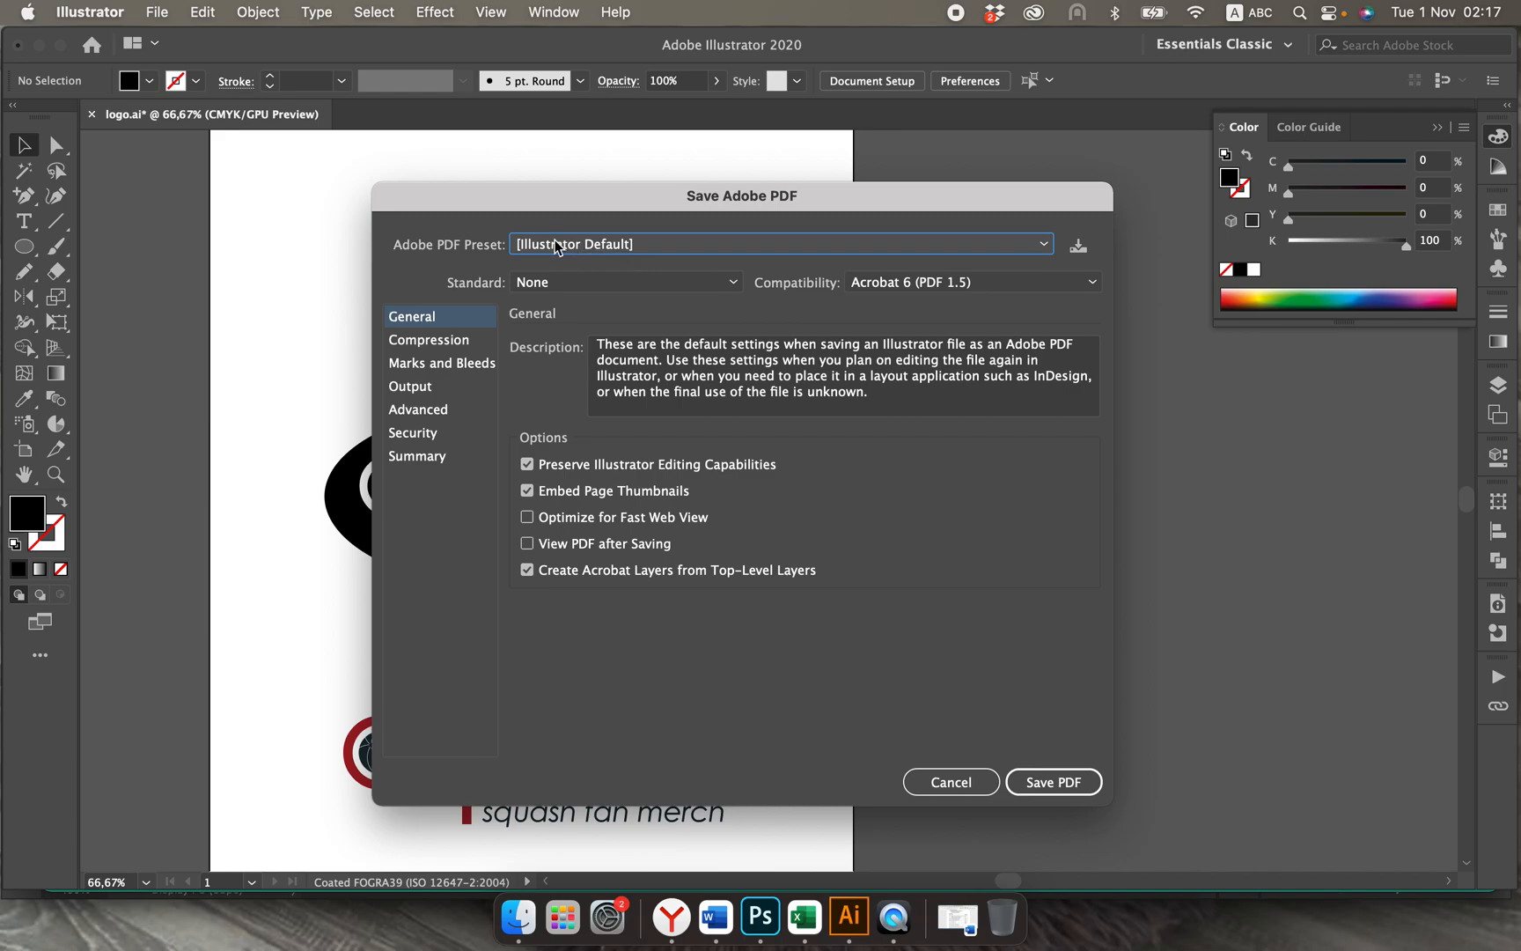
pyautogui.click(595, 245)
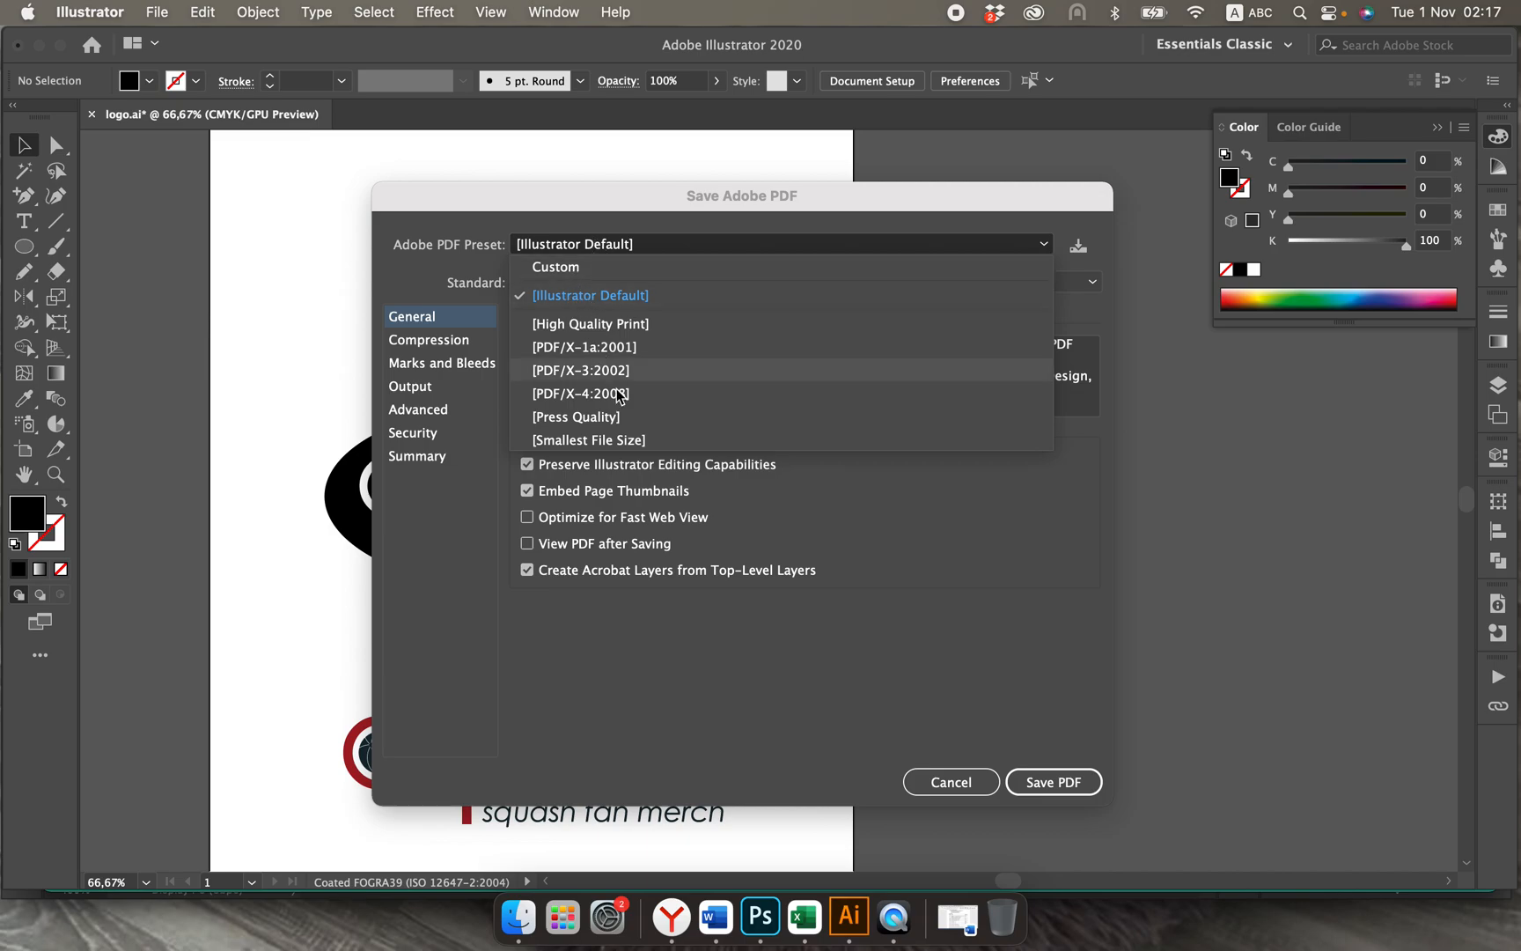
pyautogui.click(763, 535)
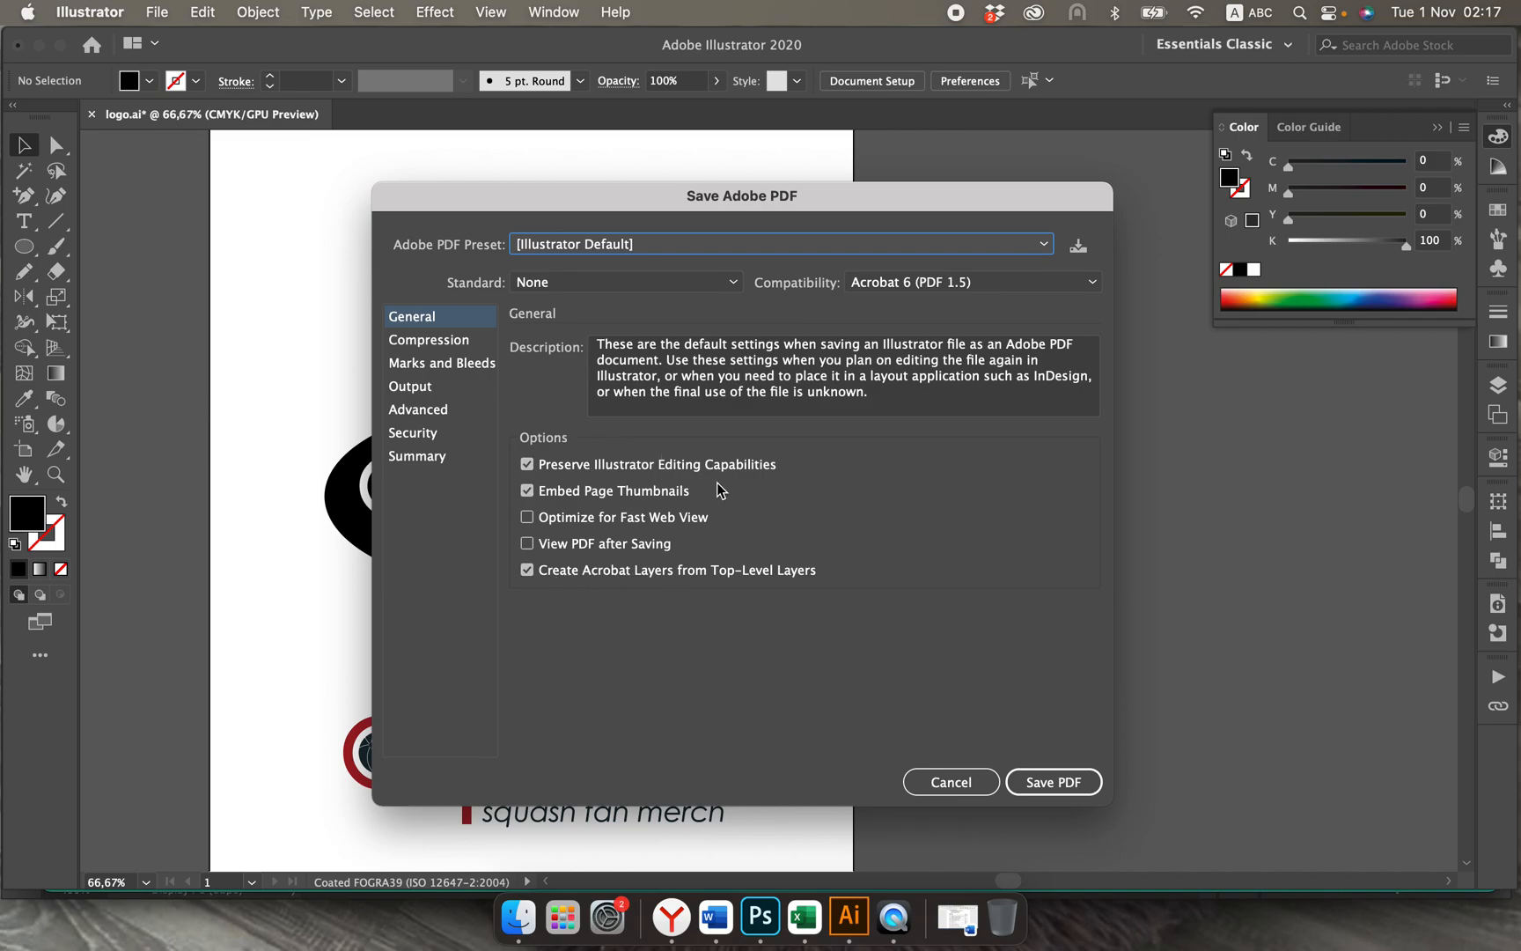
pyautogui.click(1055, 785)
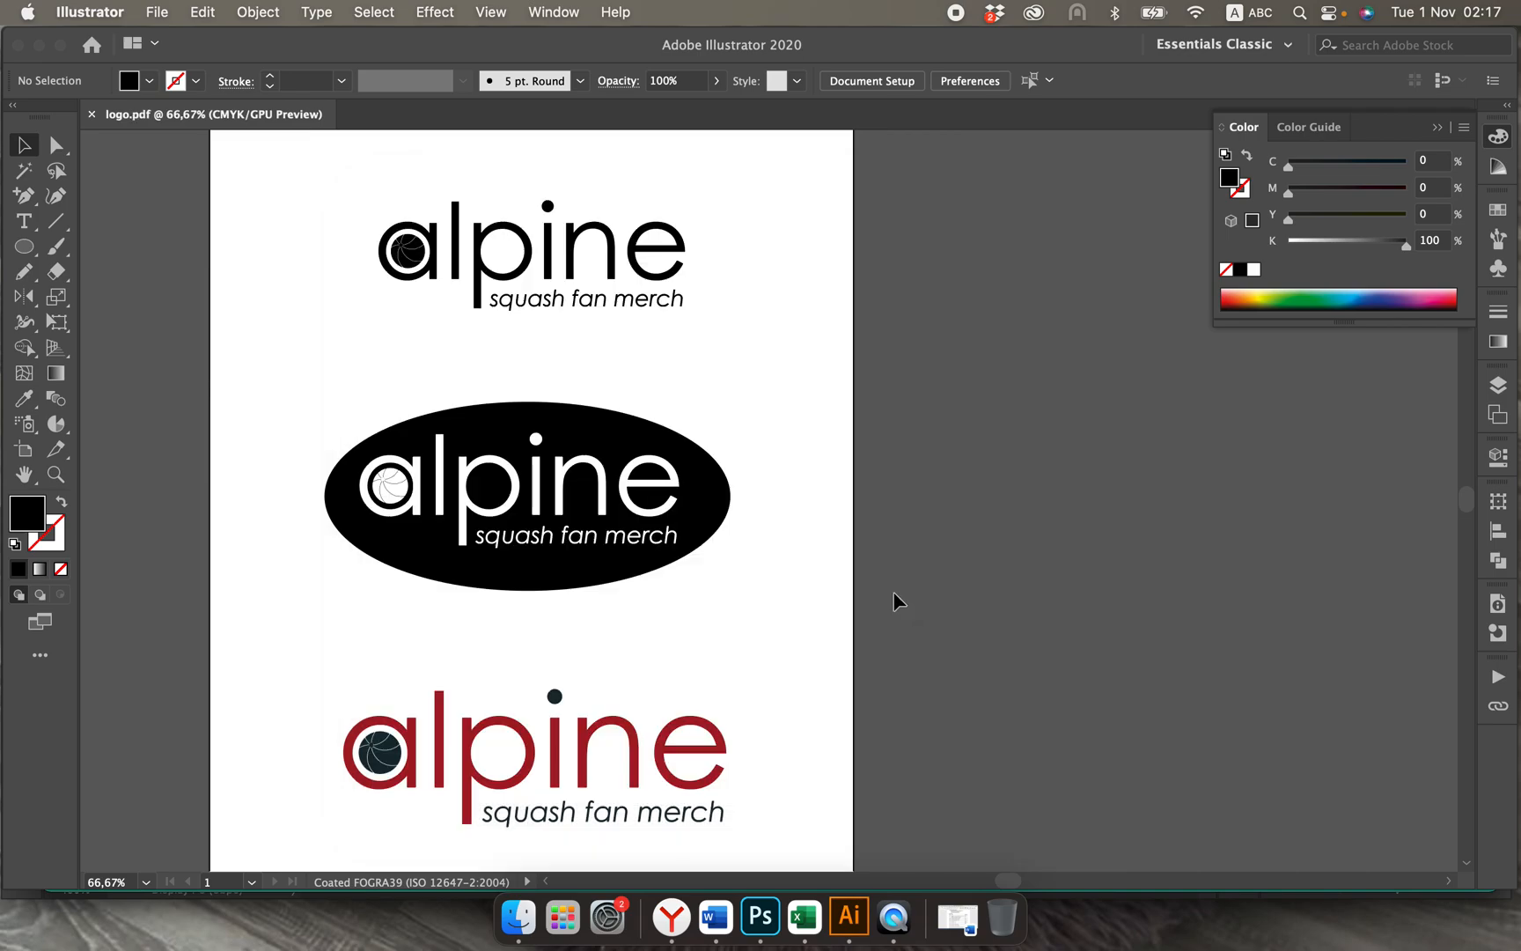
pyautogui.scroll(1, 894, 602)
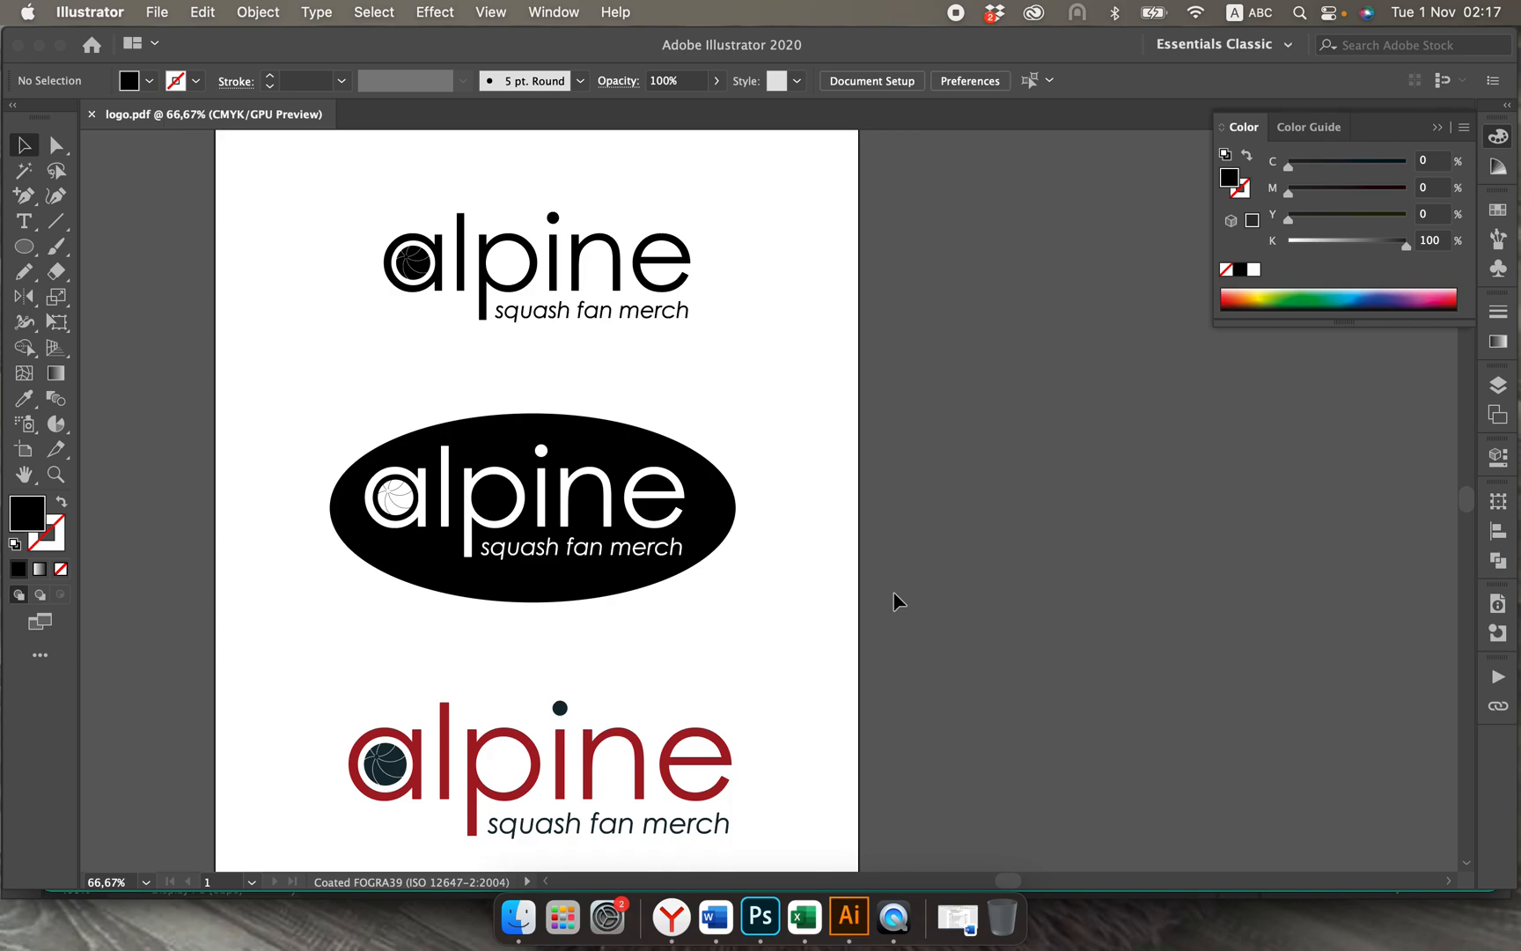
pyautogui.press('super+minus')
pyautogui.press('super+minus')
pyautogui.press('super+minus')
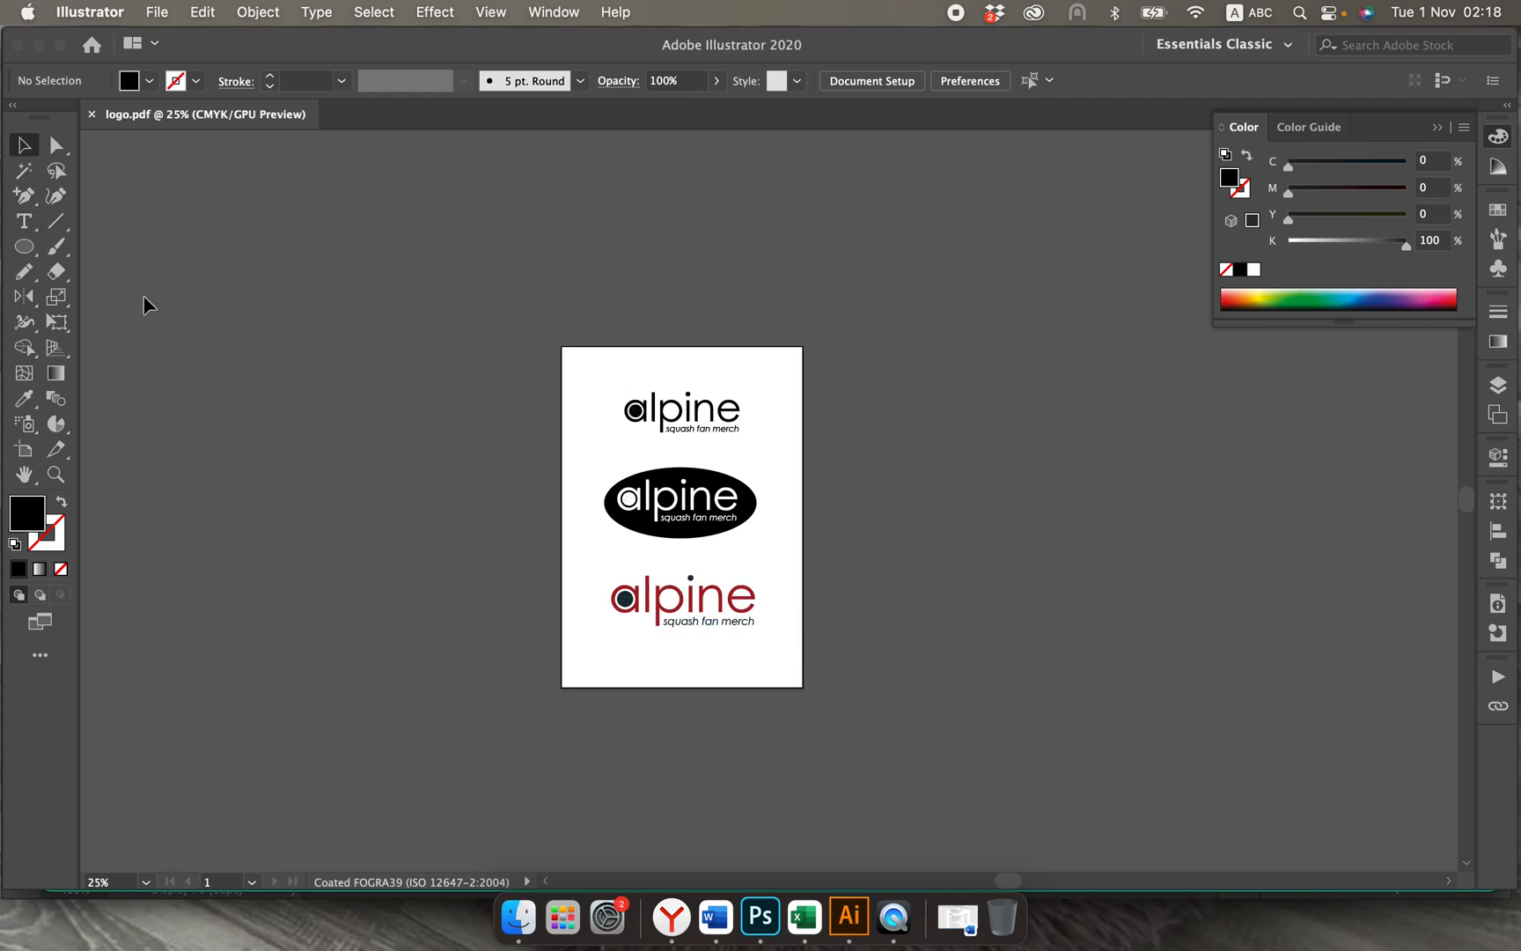
# Step: Shorten the artboard from its lower edge to about 92 mm high so it holds only the black logo
pyautogui.click(24, 451)
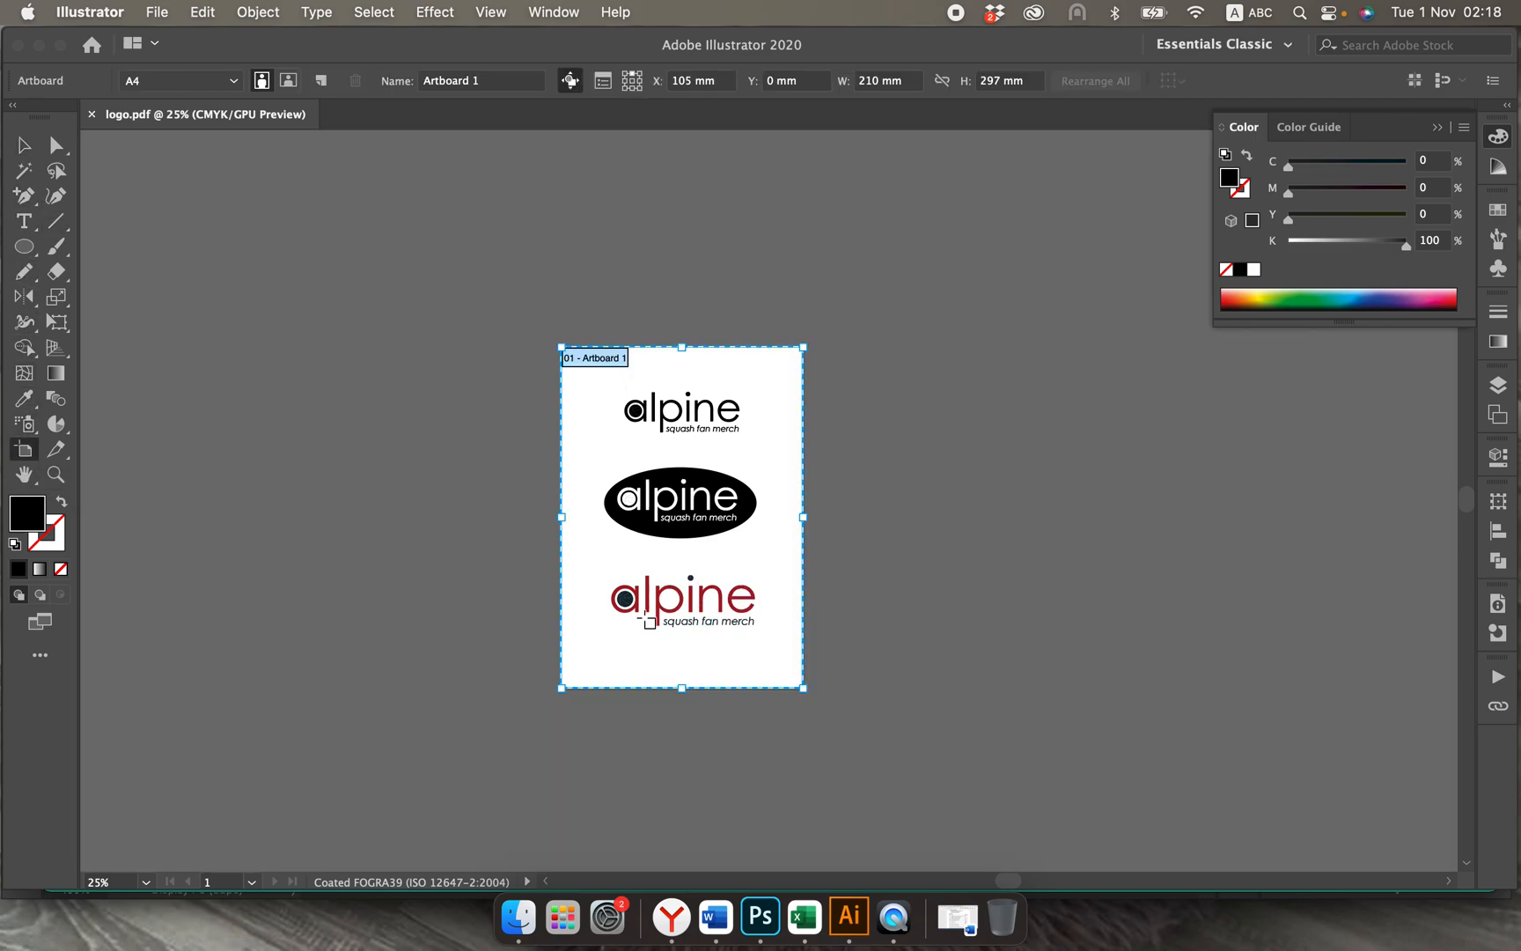
pyautogui.moveTo(683, 692); pyautogui.dragTo(692, 454)
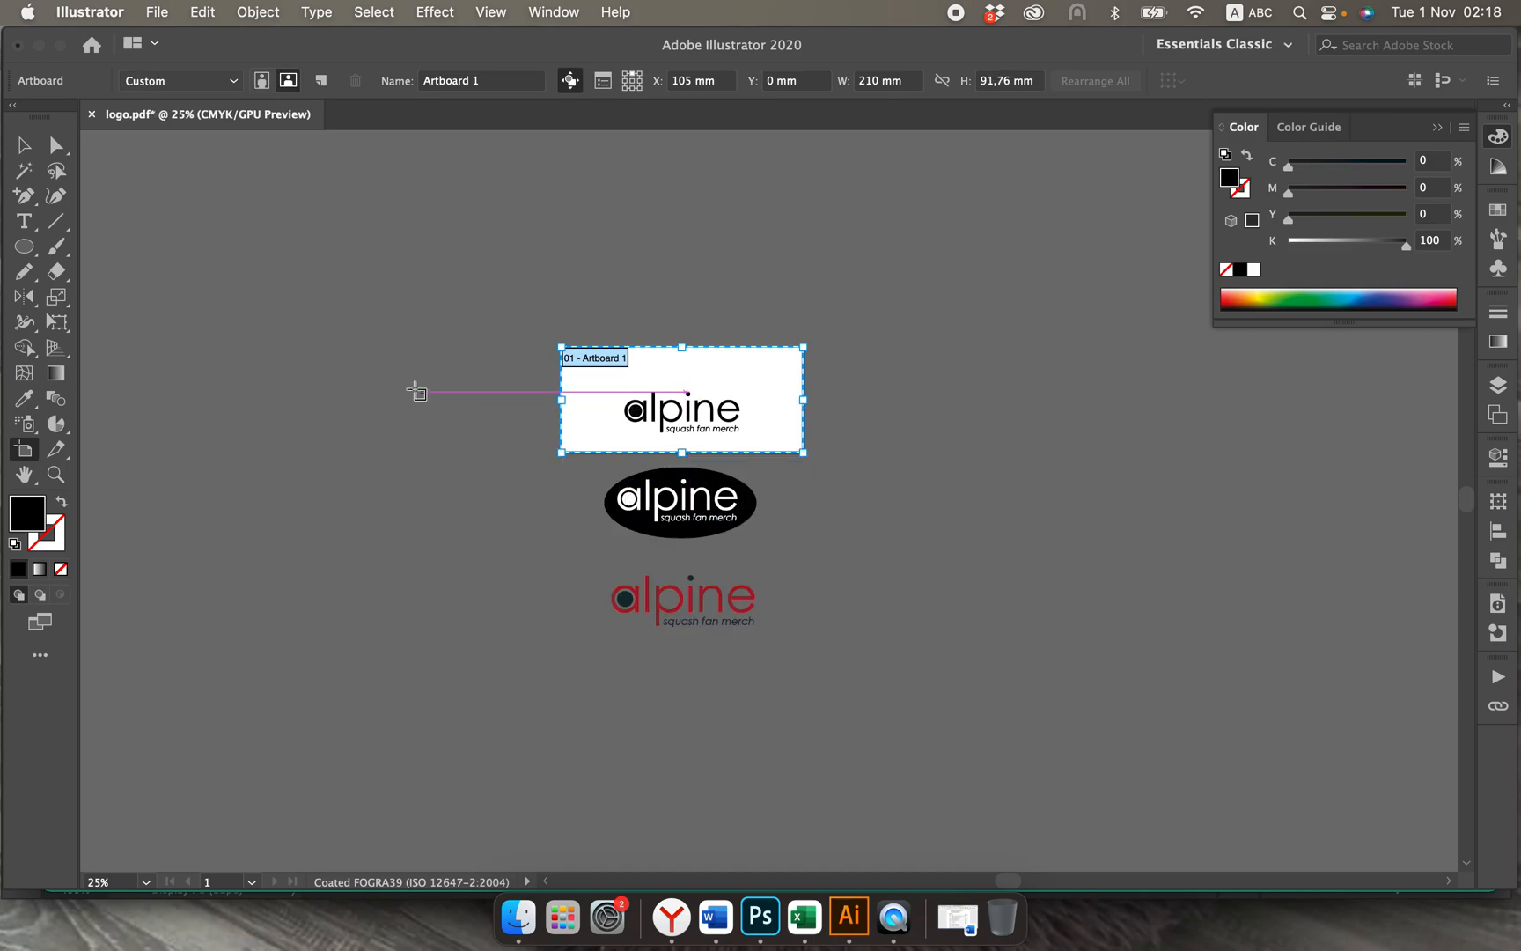
pyautogui.click(23, 144)
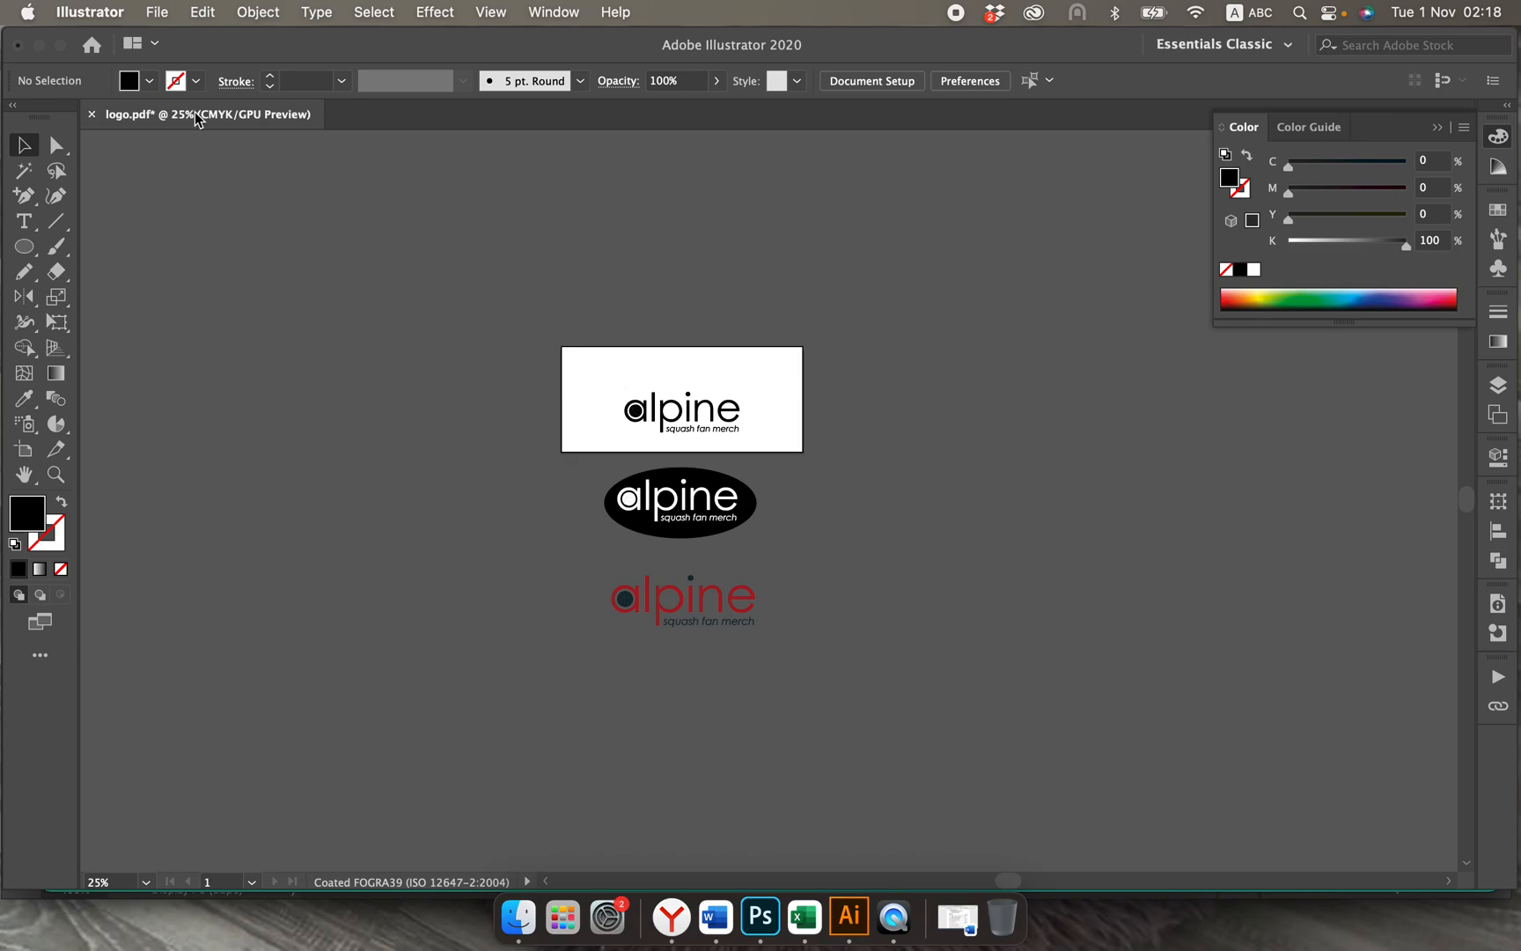
# Step: Save the document under the new name logo_black.eps in the "logo design" folder, in Illustrator EPS format without separate artboards
pyautogui.click(158, 13)
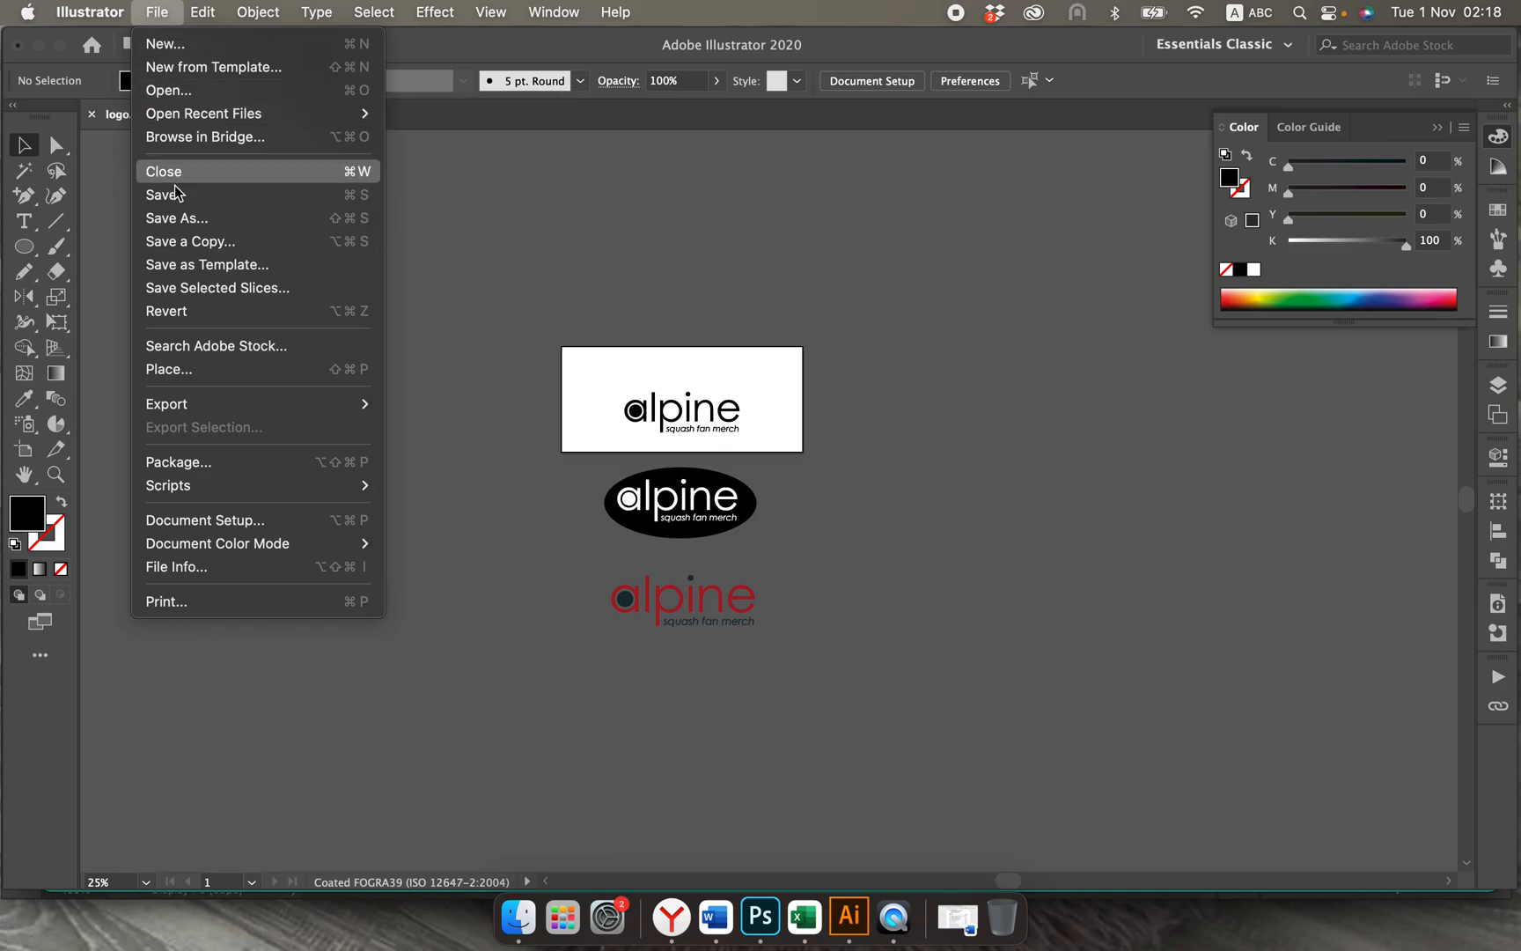
pyautogui.click(175, 217)
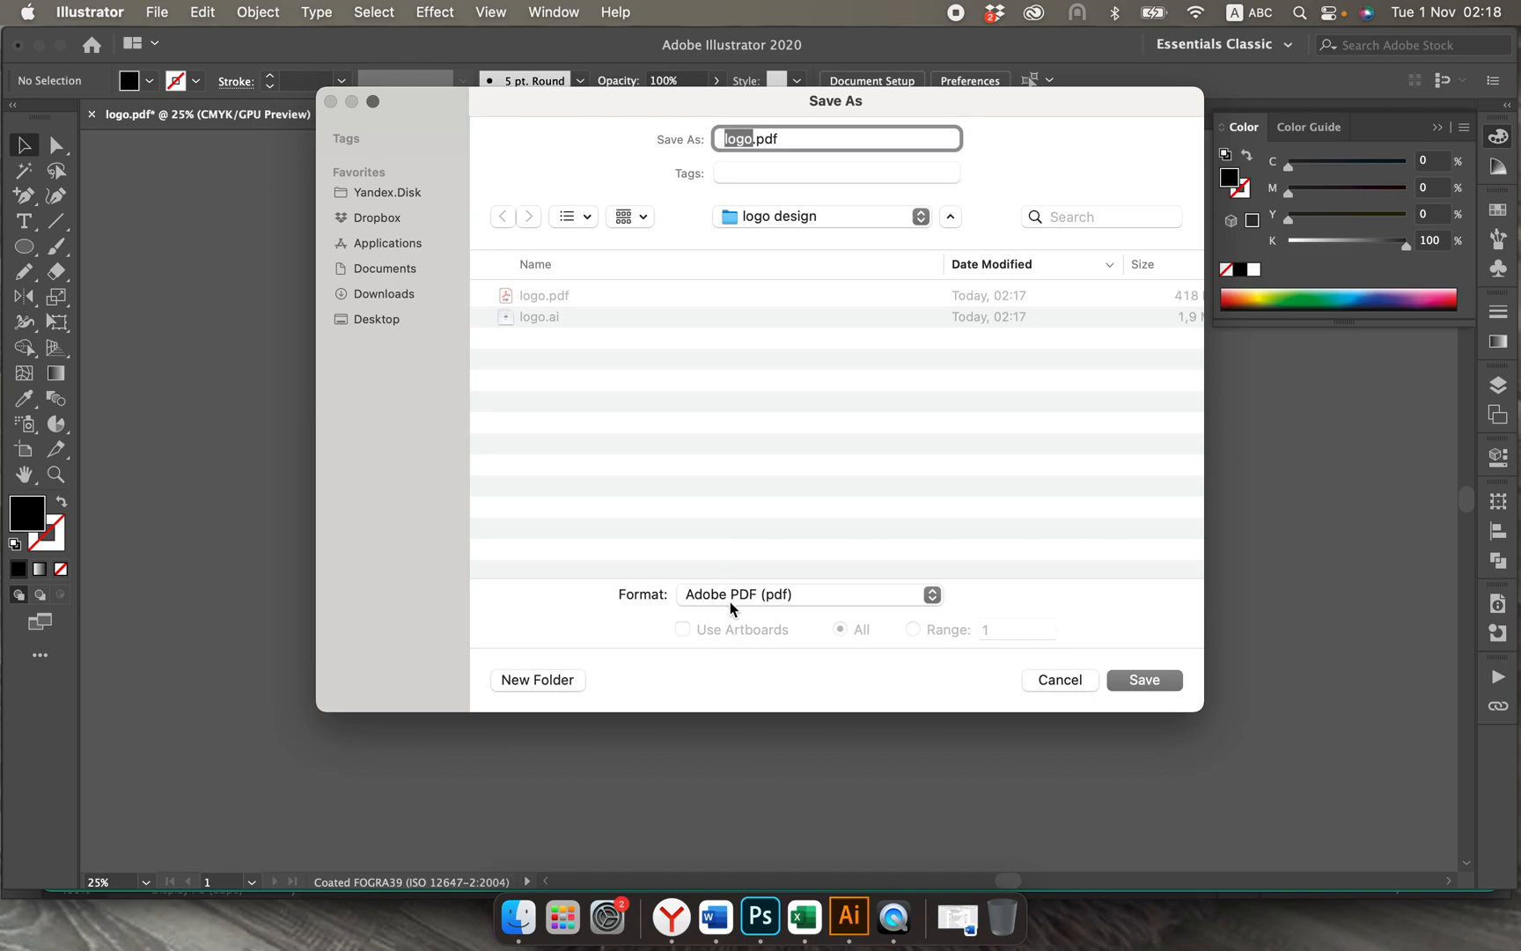
pyautogui.click(730, 601)
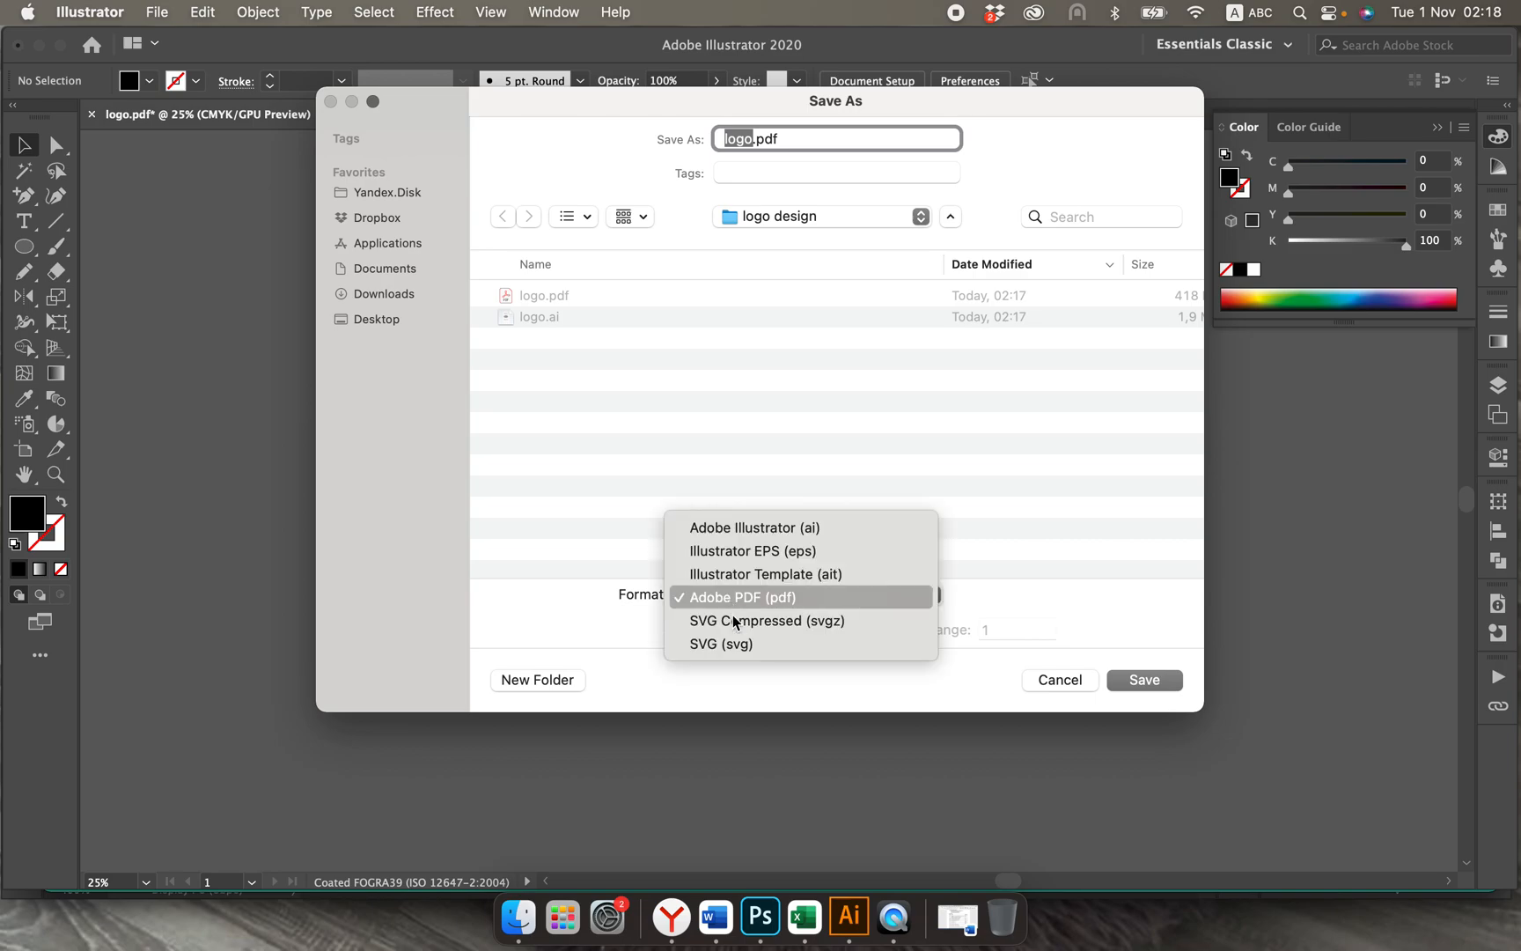
pyautogui.click(774, 552)
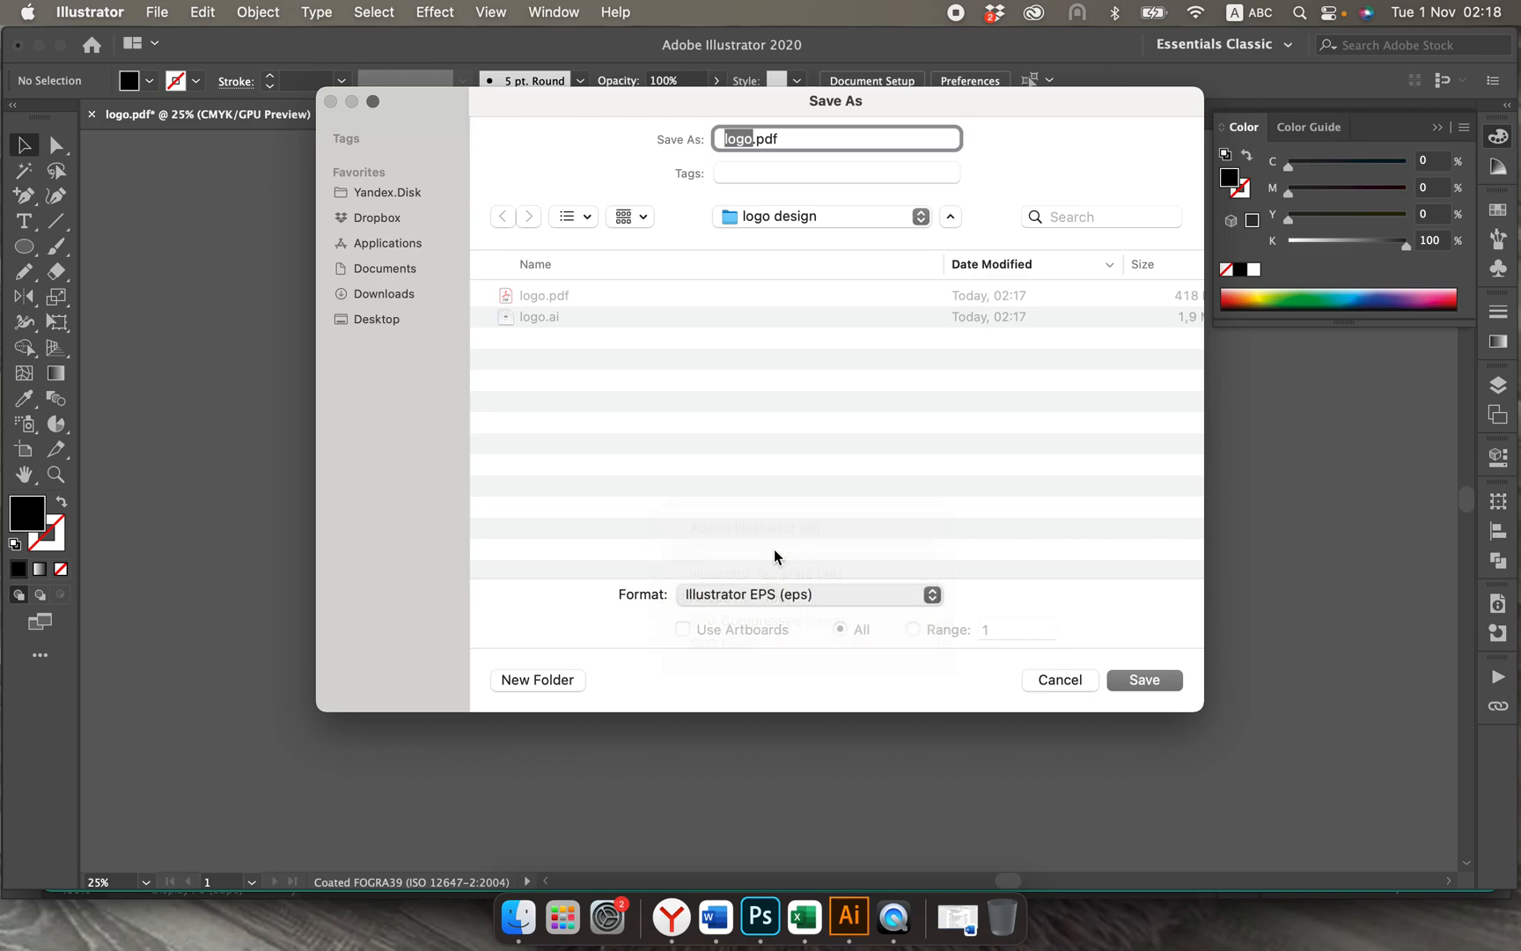
pyautogui.click(756, 146)
pyautogui.write('_black')
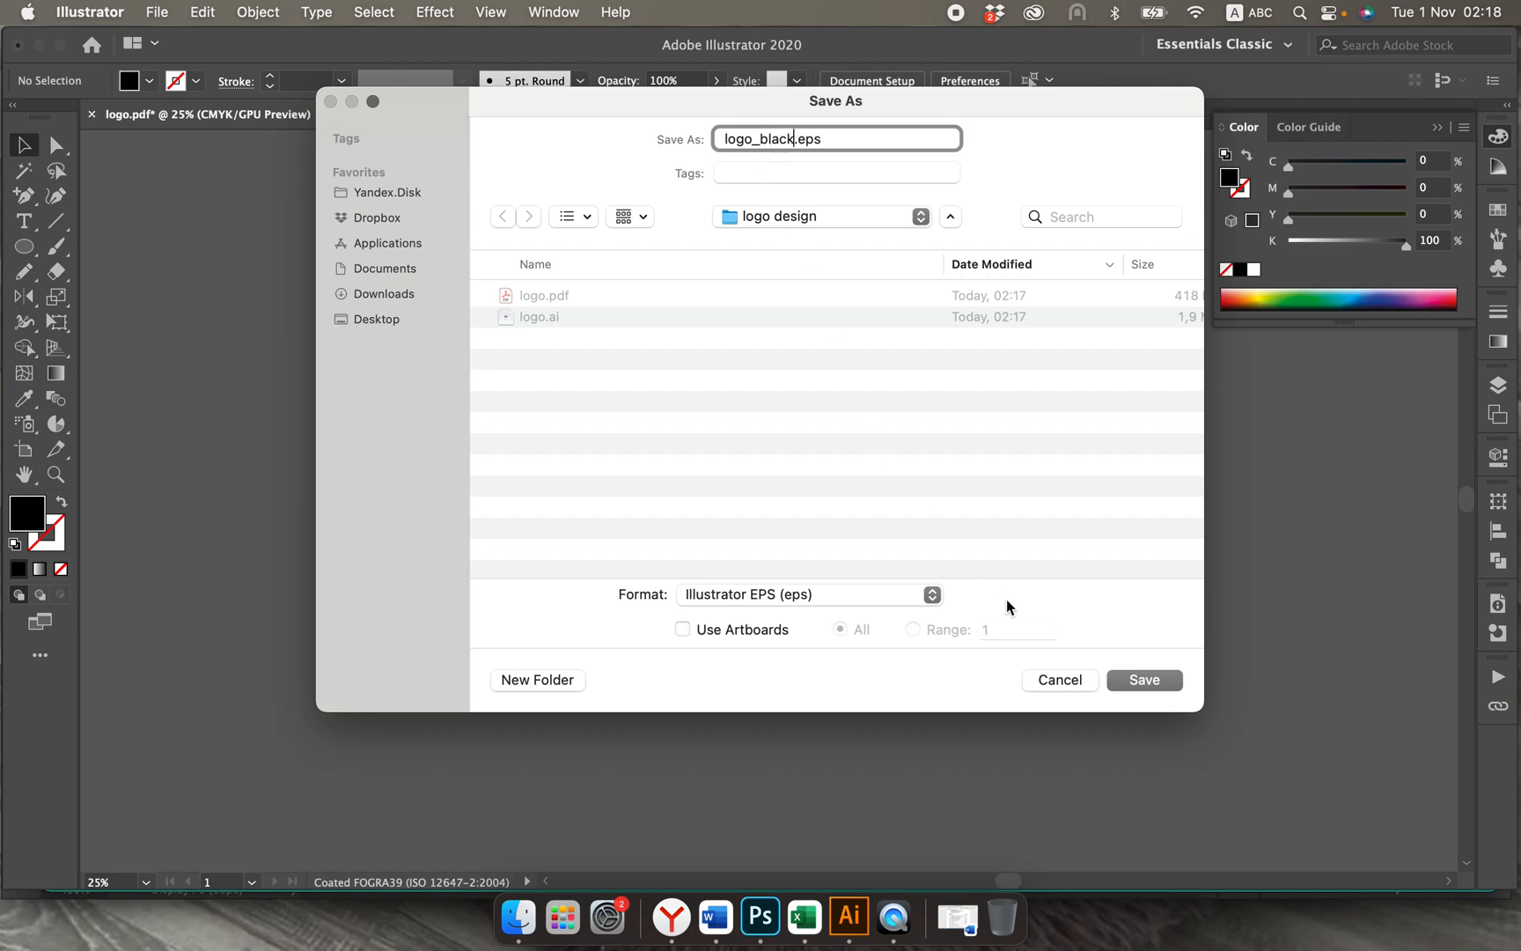
pyautogui.click(683, 628)
pyautogui.click(683, 628)
pyautogui.click(1141, 682)
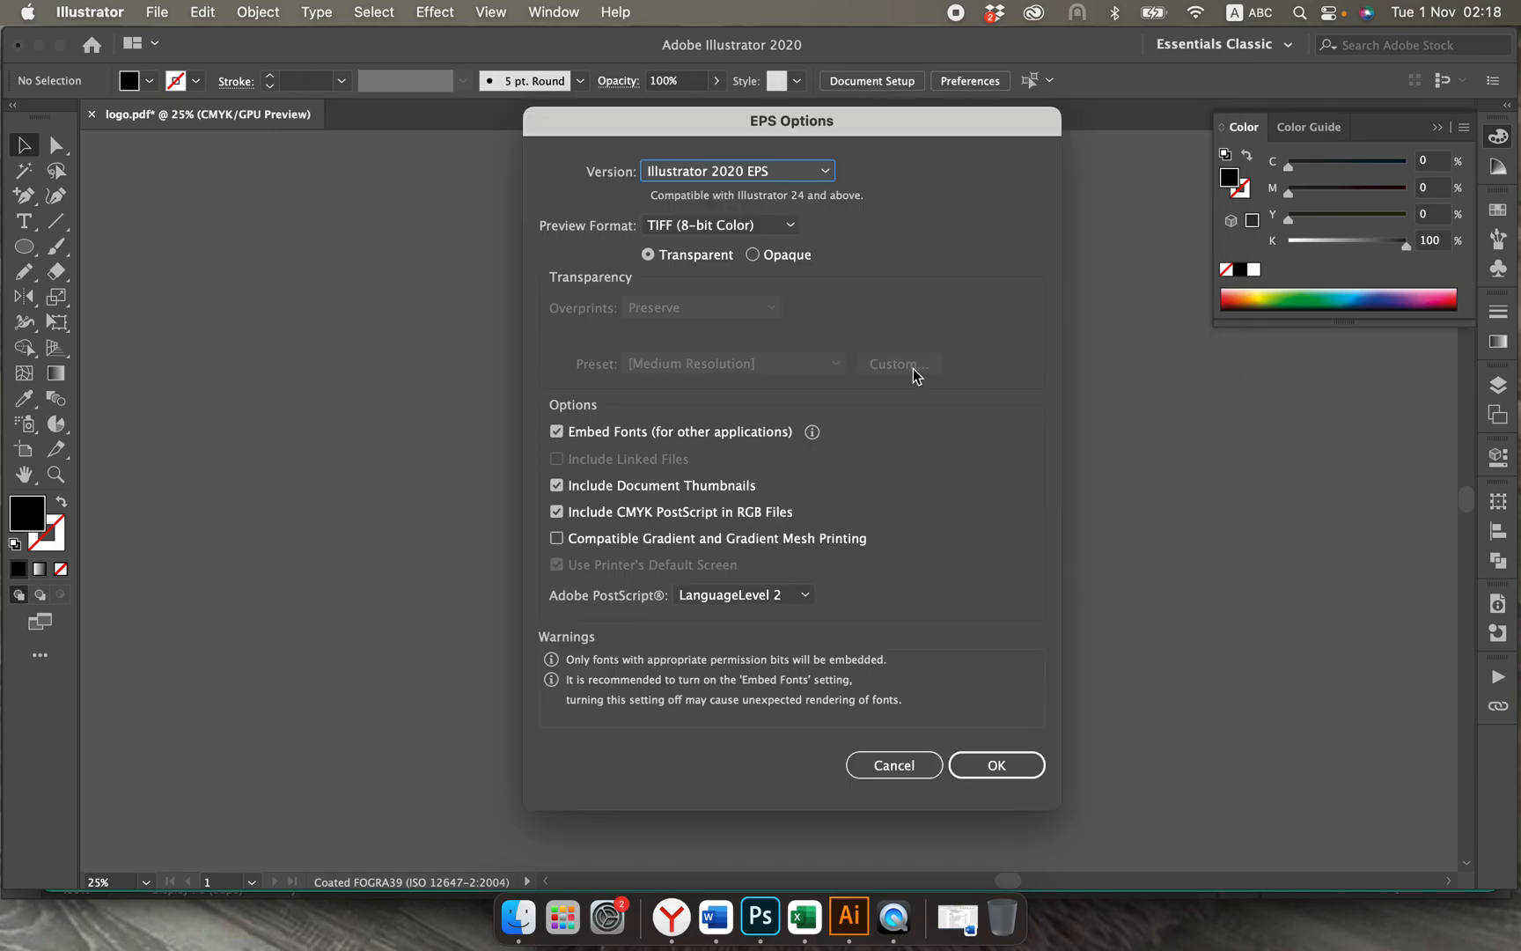
# Step: Set the EPS version to Illustrator CC EPS and finish writing the black logo file
pyautogui.click(799, 172)
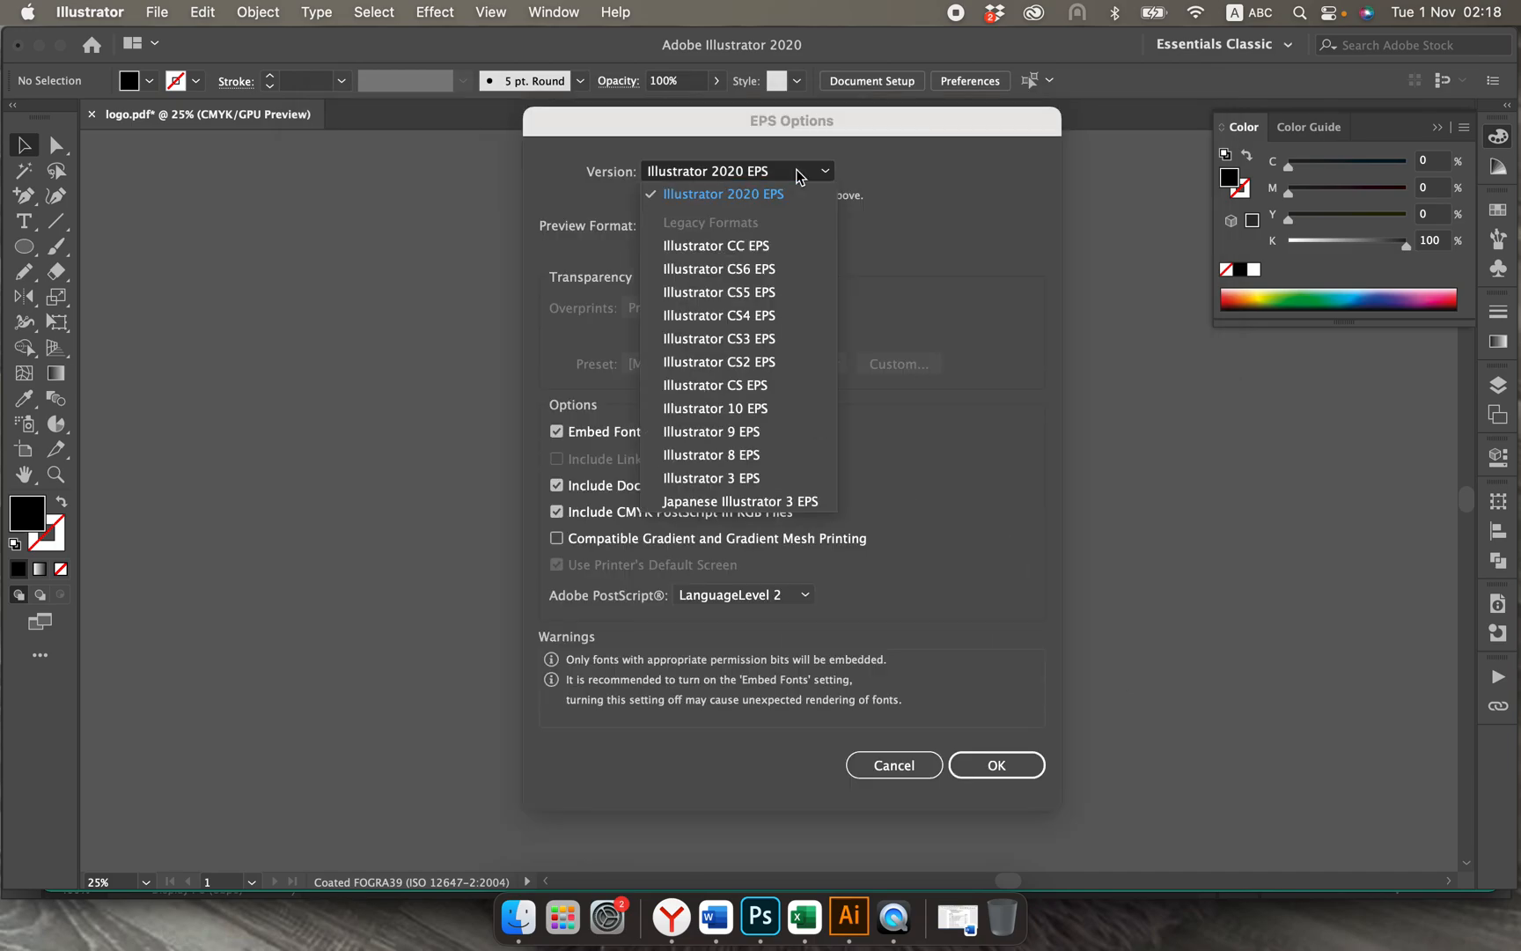
pyautogui.click(736, 247)
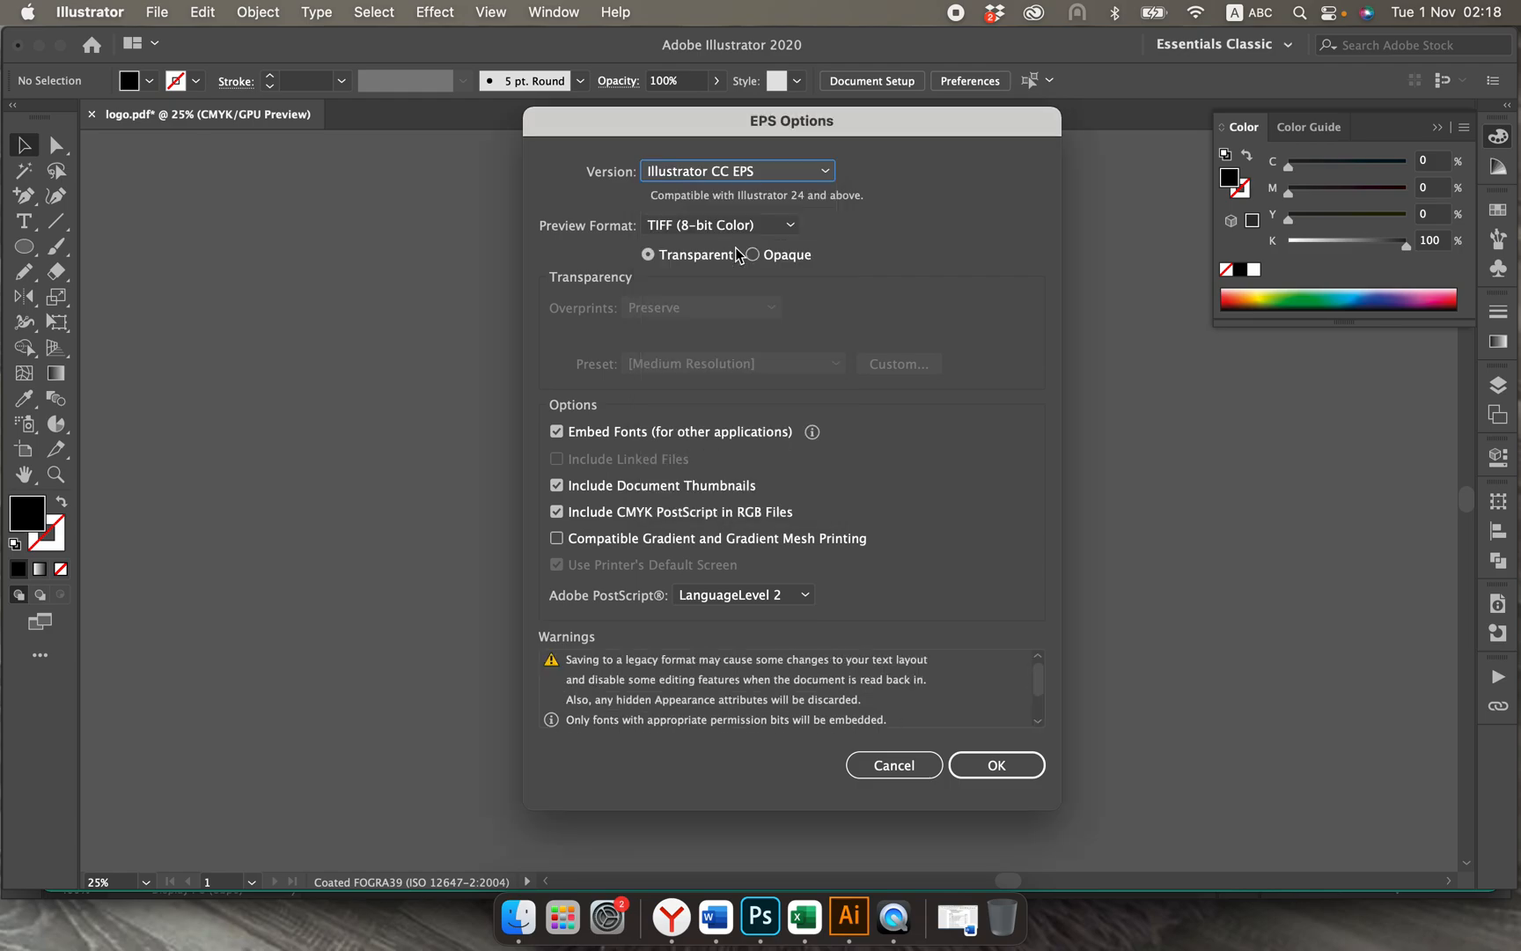
pyautogui.click(995, 745)
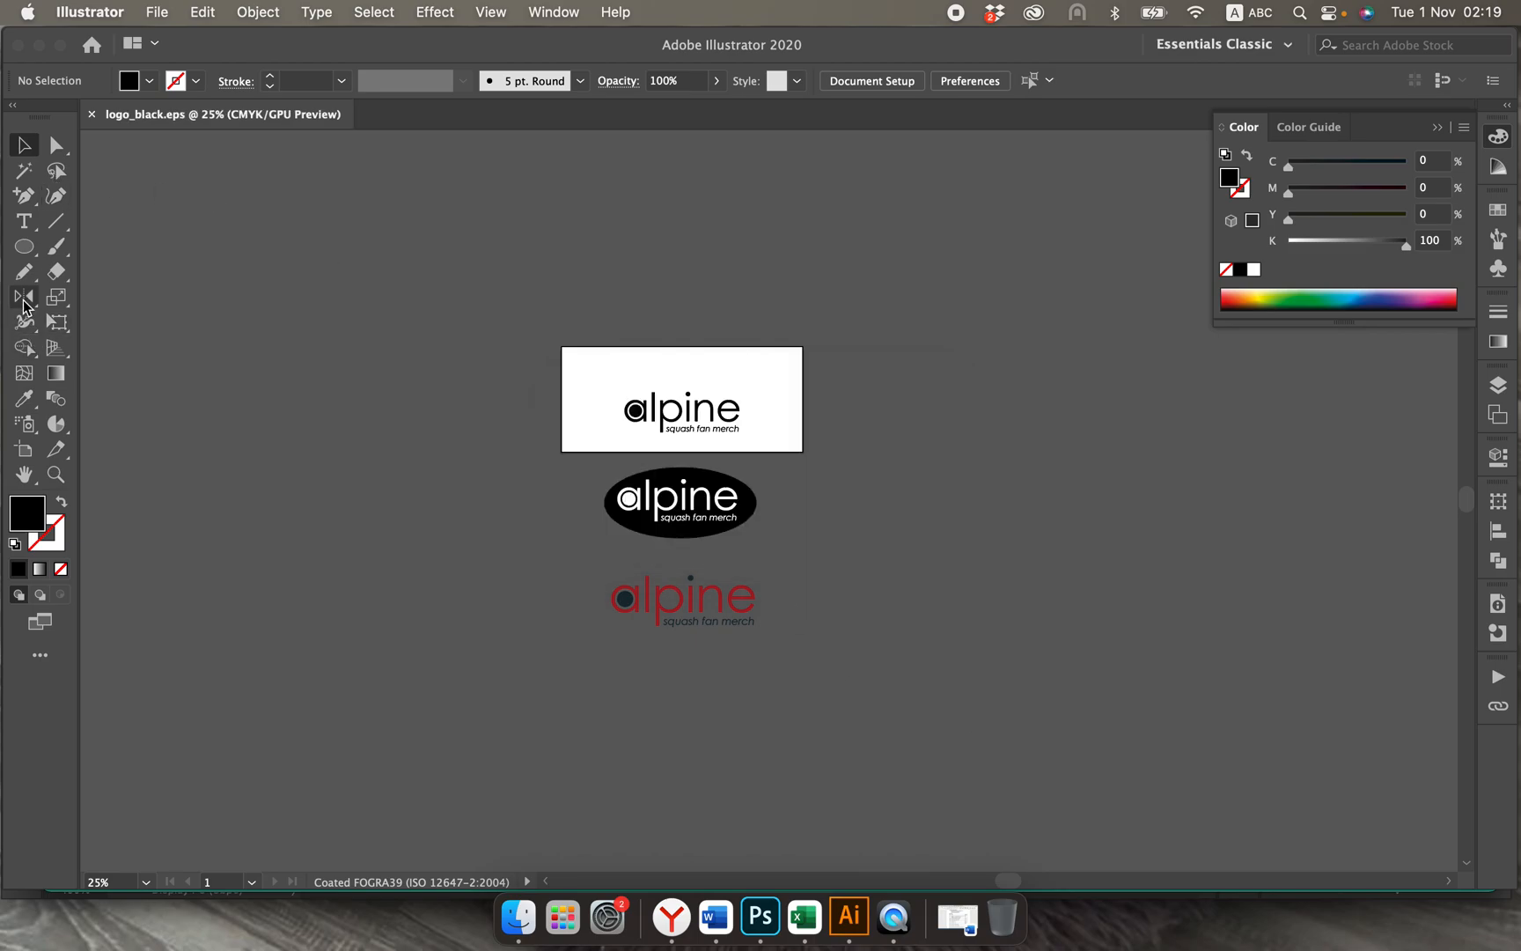
# Step: Resize the artboard to about 210 x 86 mm so it frames only the coloured logo
pyautogui.click(24, 450)
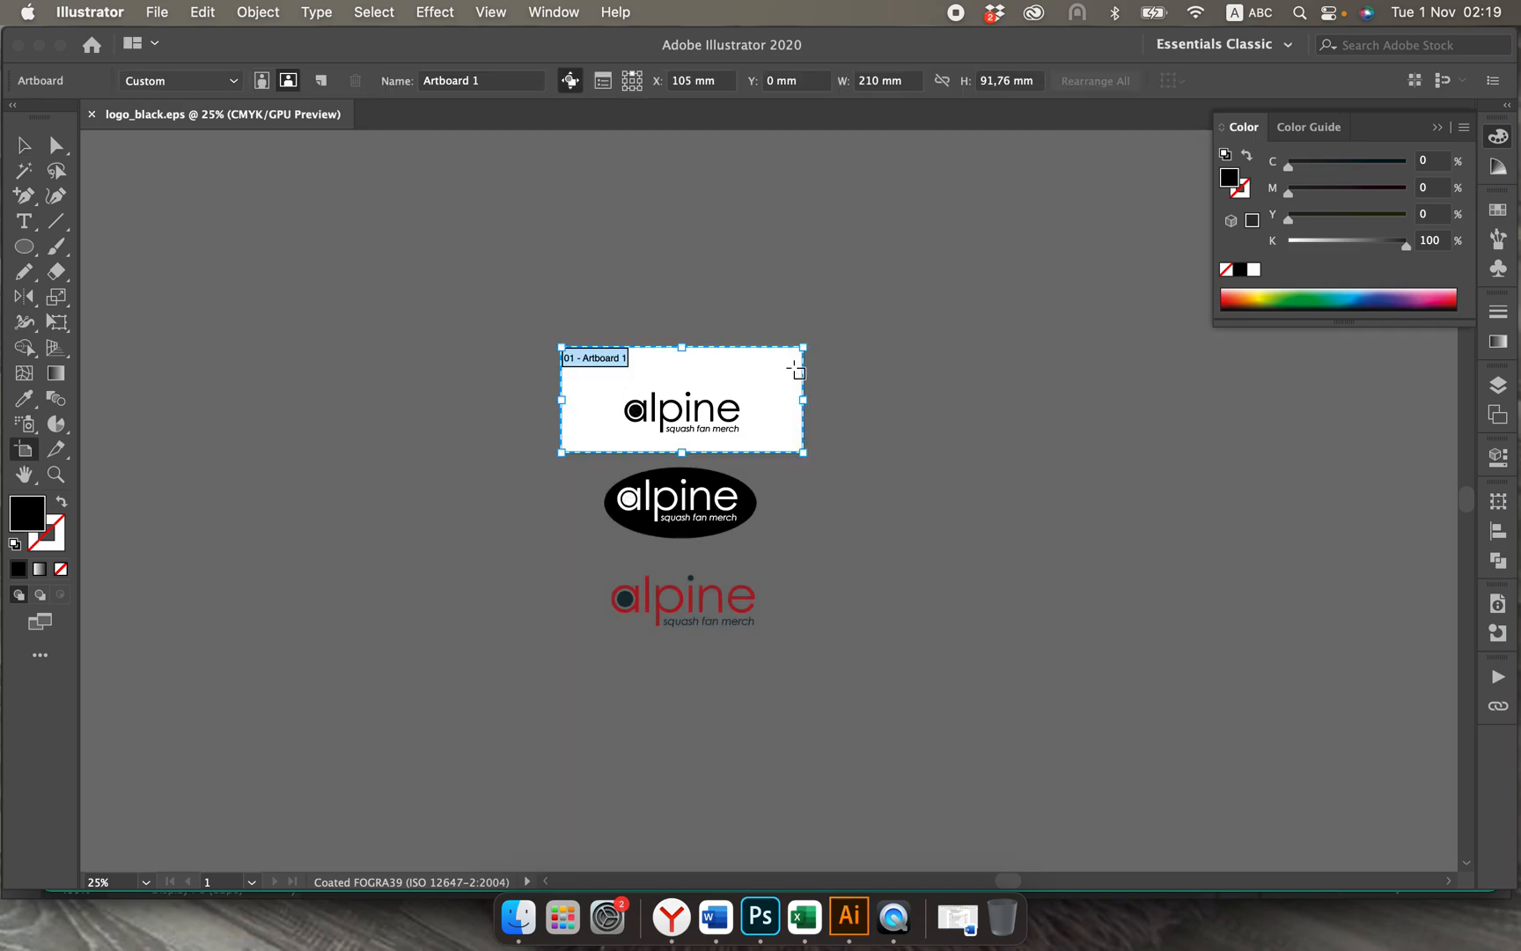
pyautogui.moveTo(770, 374); pyautogui.dragTo(775, 584)
pyautogui.press('super+z')
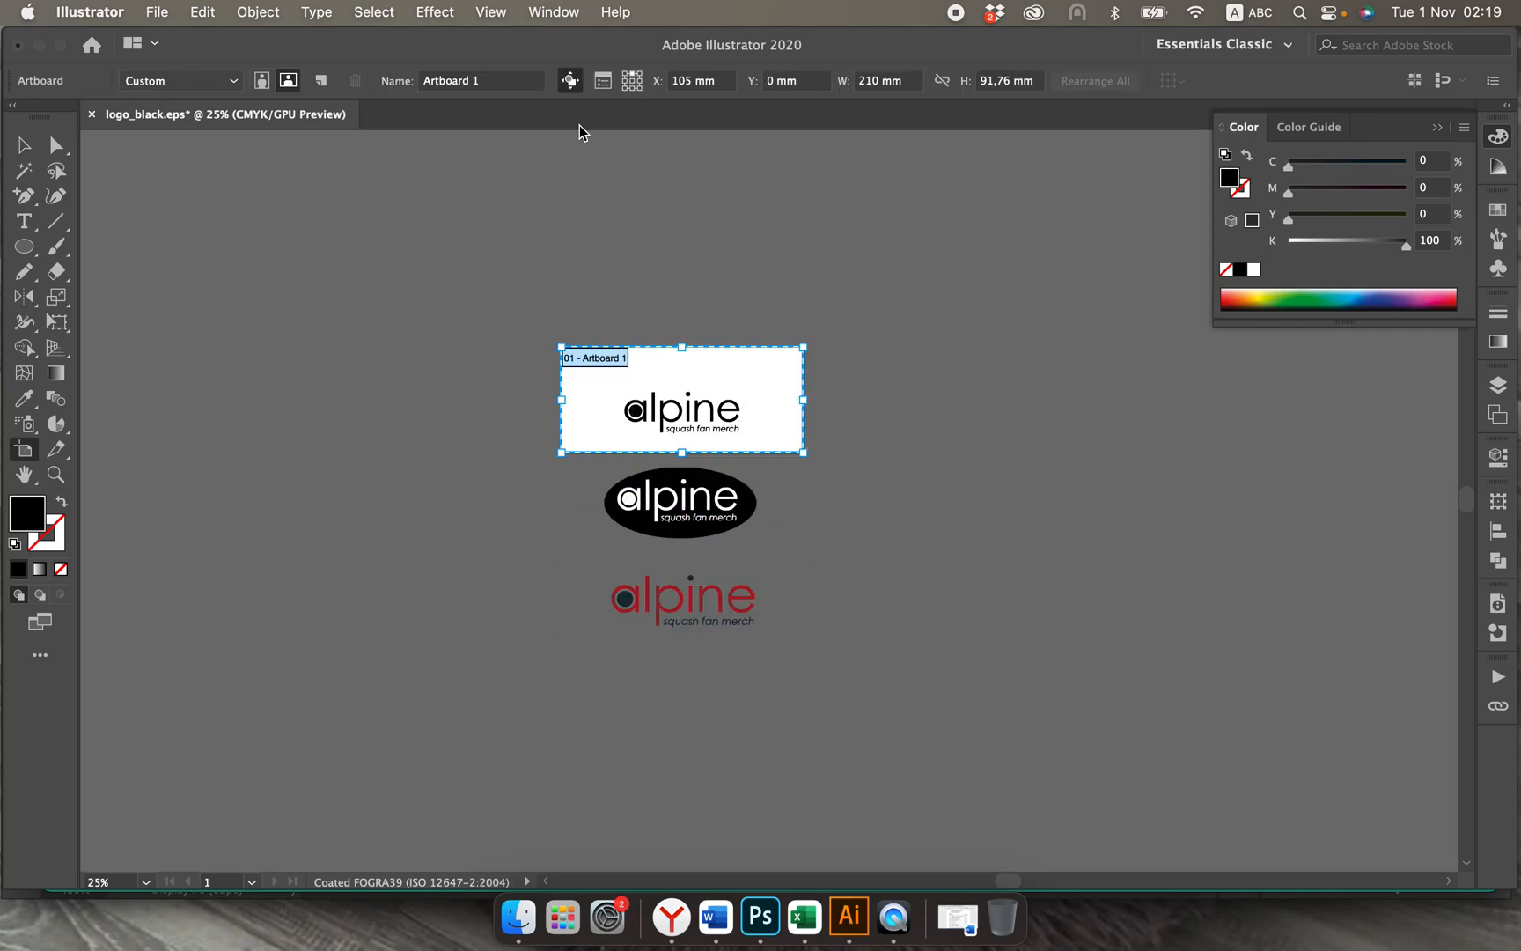
pyautogui.moveTo(681, 453); pyautogui.dragTo(678, 657)
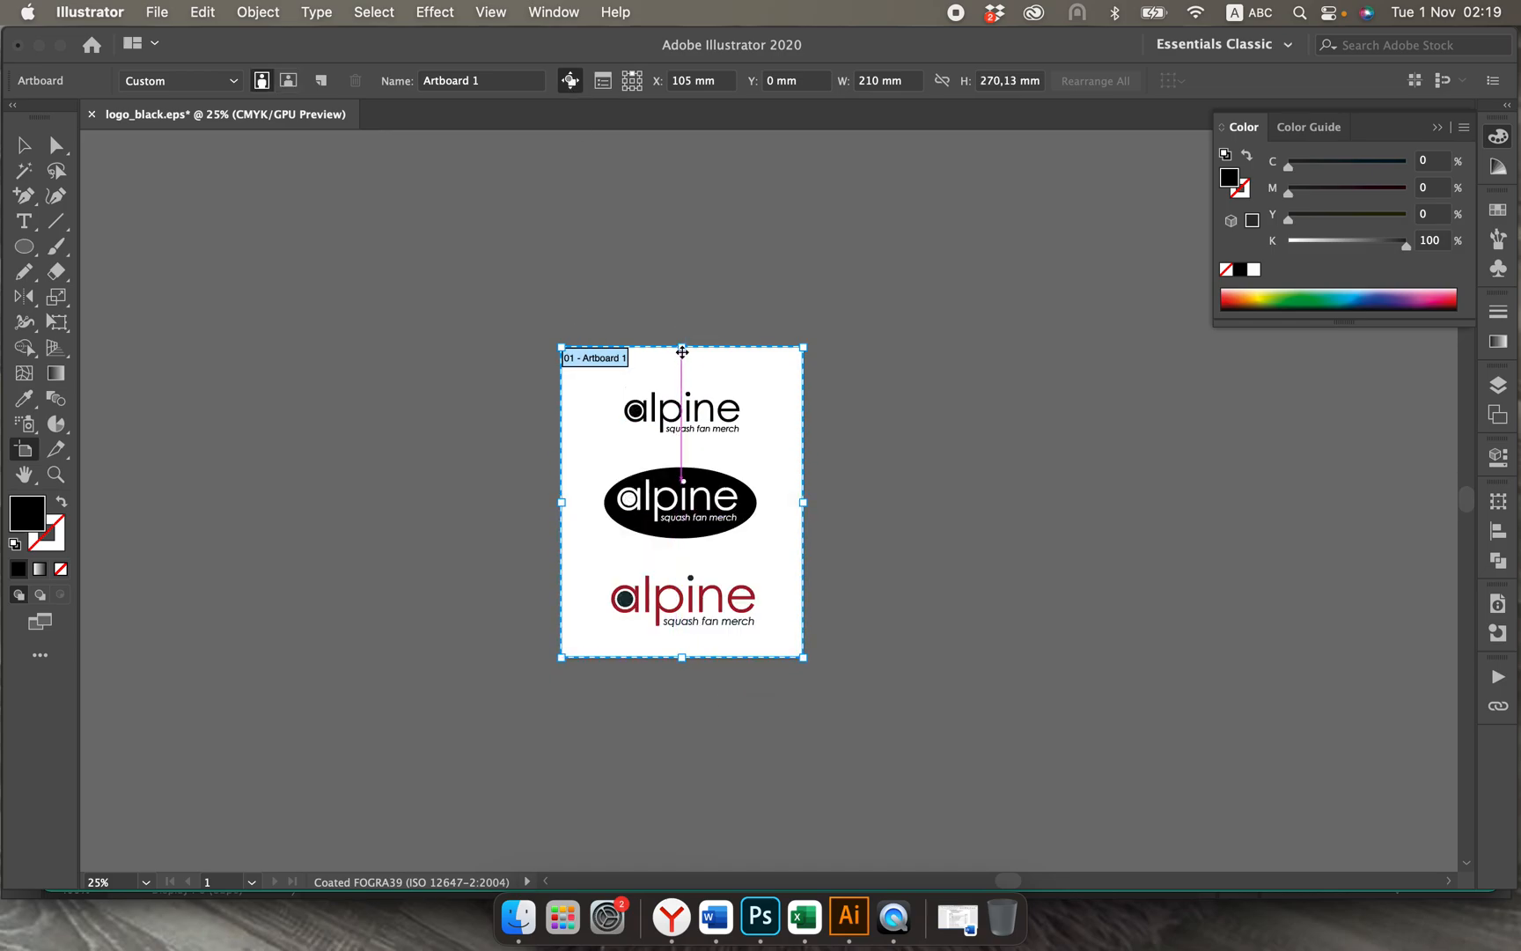
pyautogui.moveTo(683, 347); pyautogui.dragTo(682, 558)
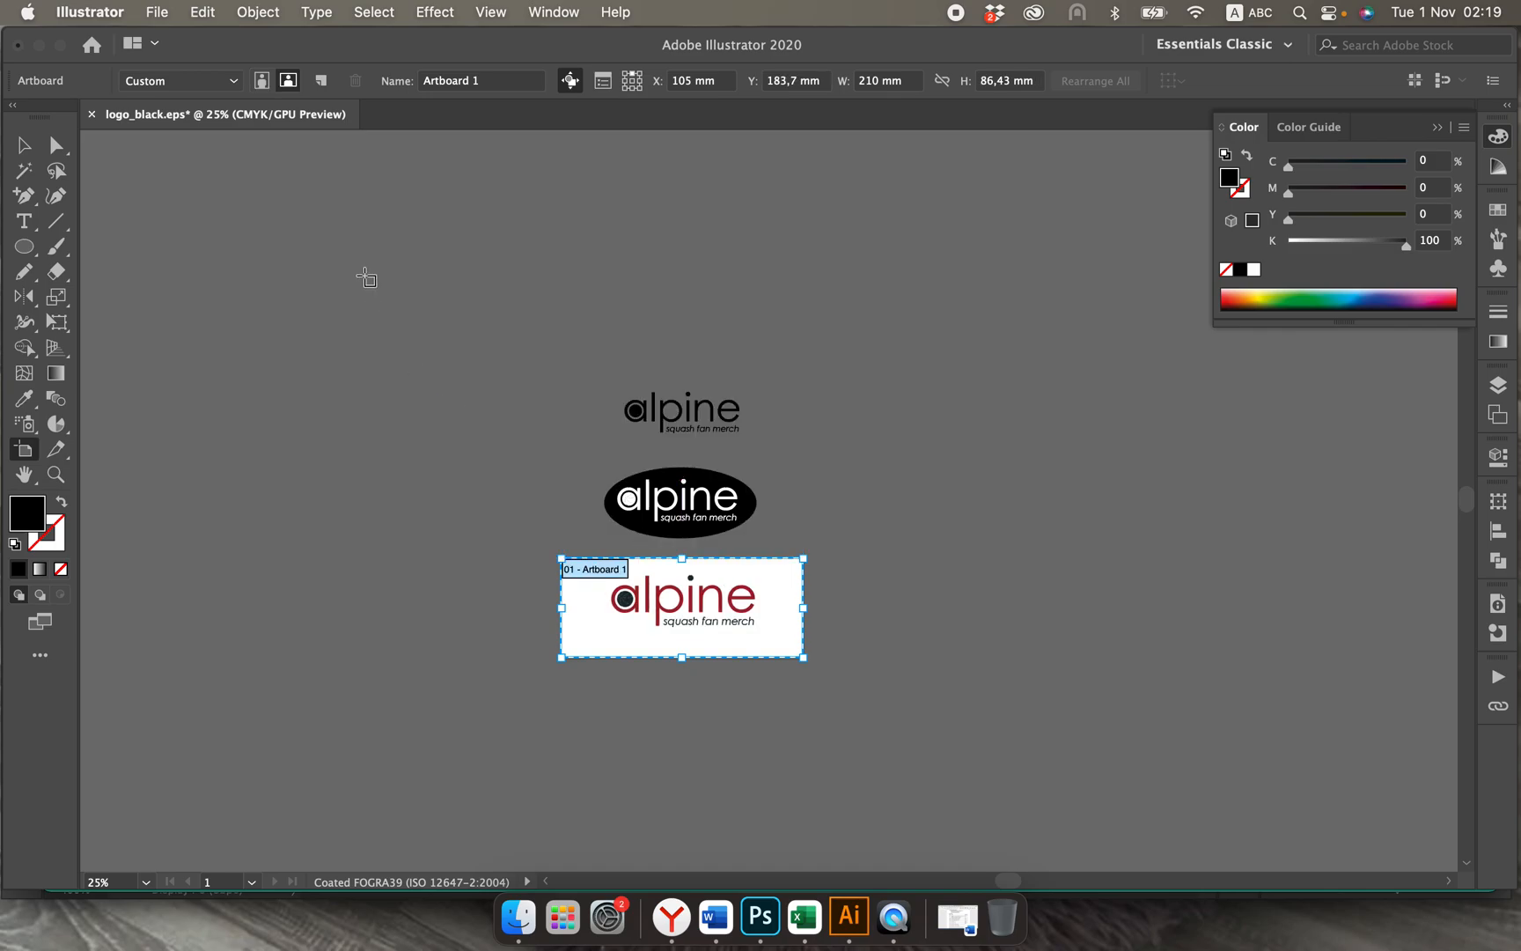
pyautogui.click(24, 143)
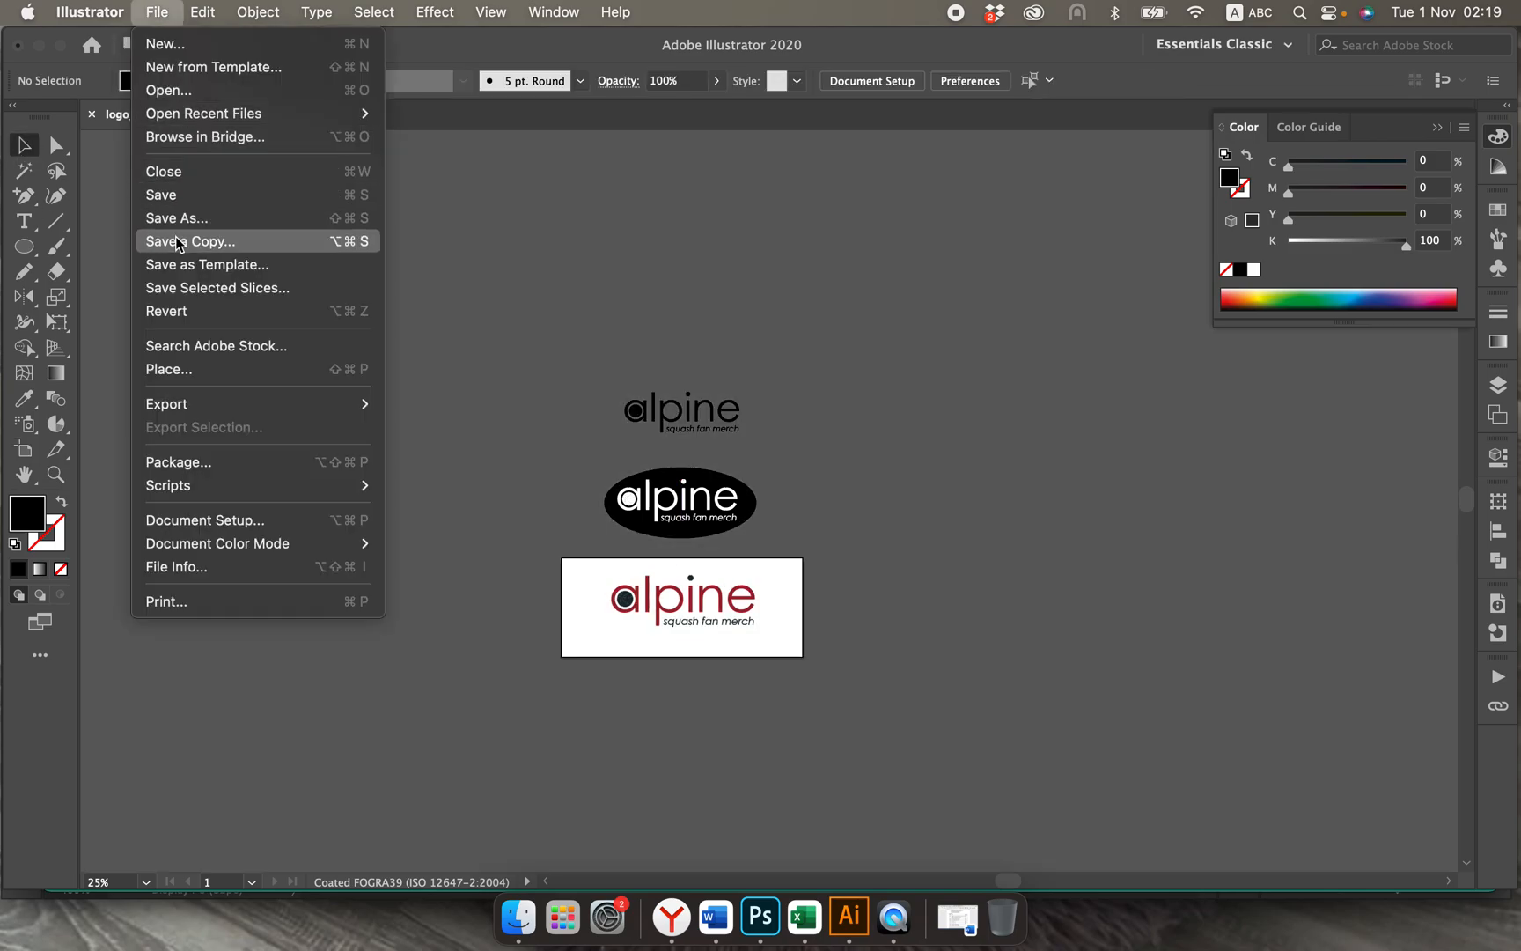
# Step: Save the document as logo_colour.eps in the "logo design" folder, keeping the Illustrator EPS format
pyautogui.click(184, 220)
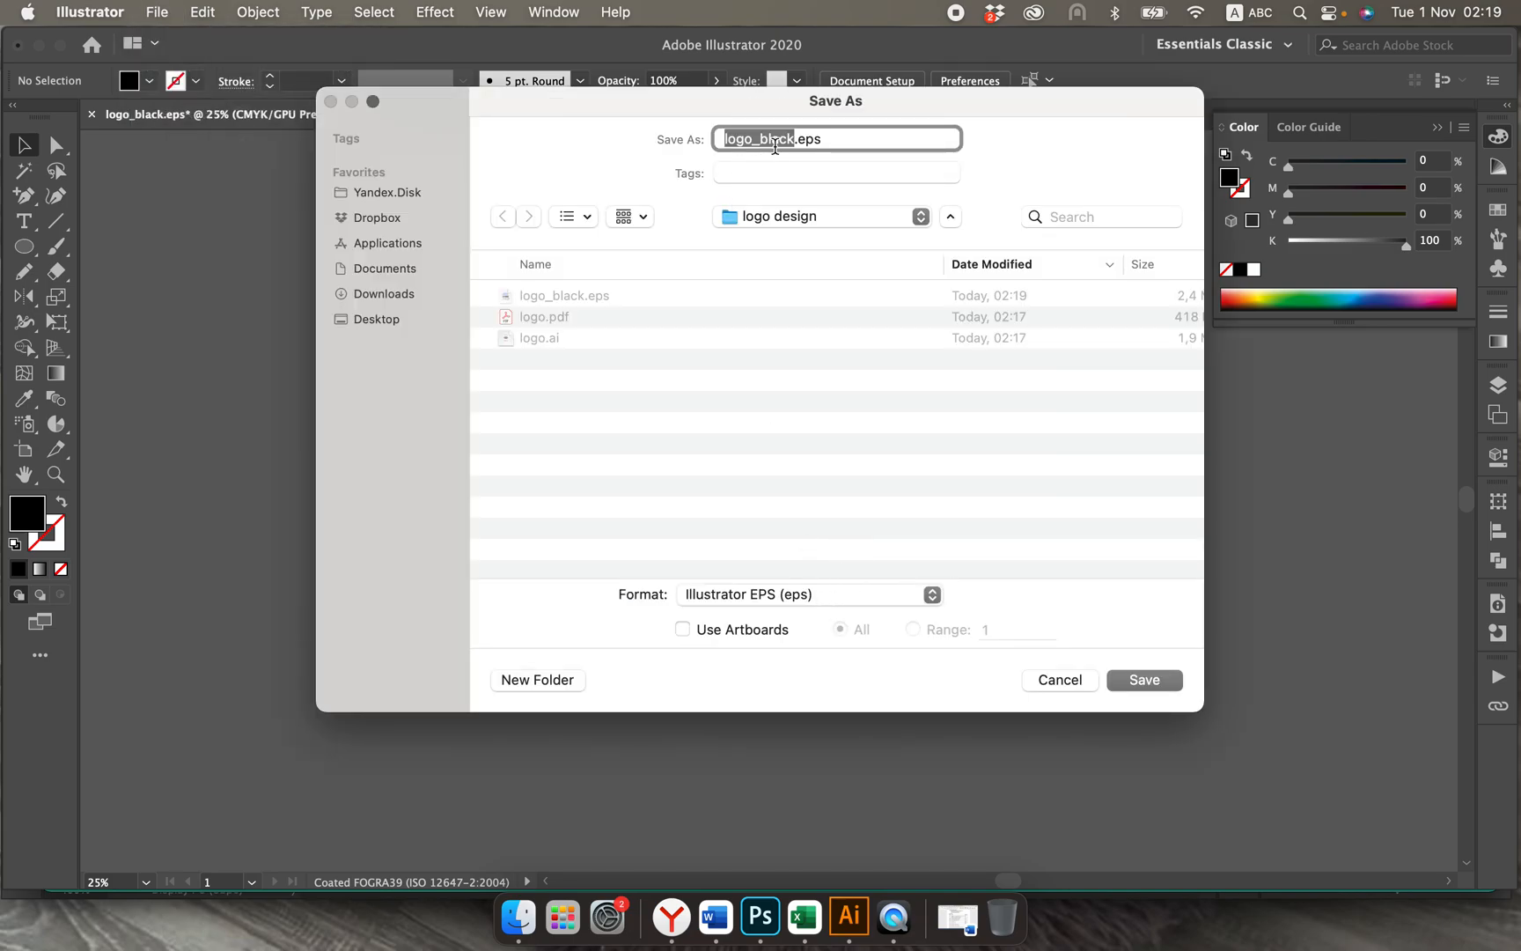
pyautogui.click(776, 143)
pyautogui.press('BackSpace')
pyautogui.press('BackSpace')
pyautogui.press('BackSpace')
pyautogui.press('BackSpace')
pyautogui.press('BackSpace')
pyautogui.write('colour')
pyautogui.click(1124, 679)
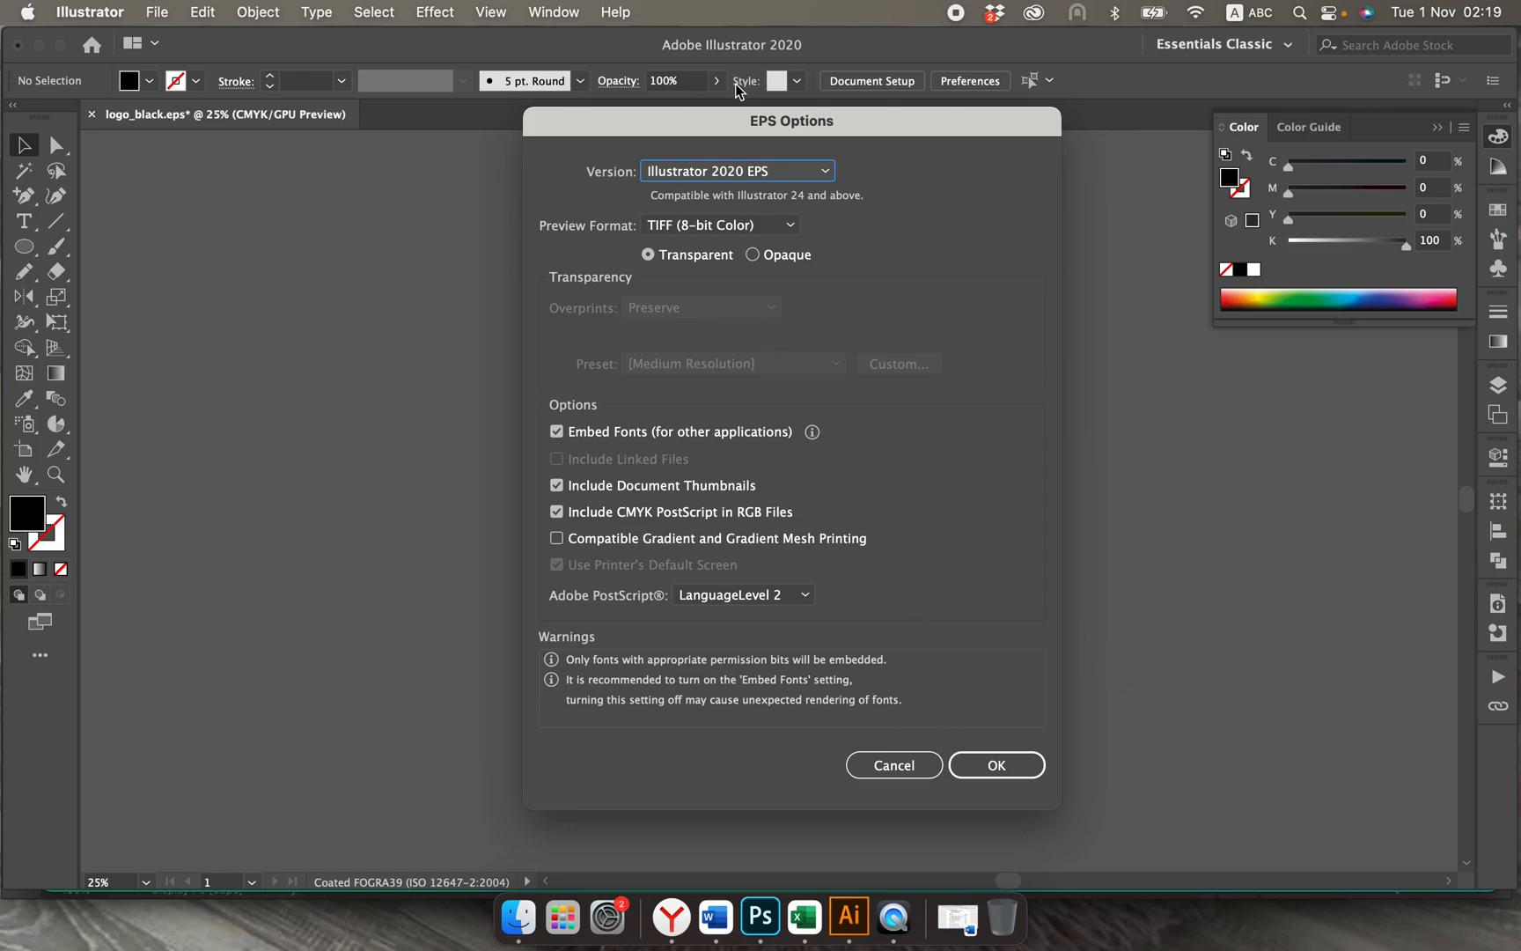
# Step: Choose Illustrator CC EPS as the version for the coloured logo file and complete the export
pyautogui.click(743, 180)
pyautogui.click(729, 249)
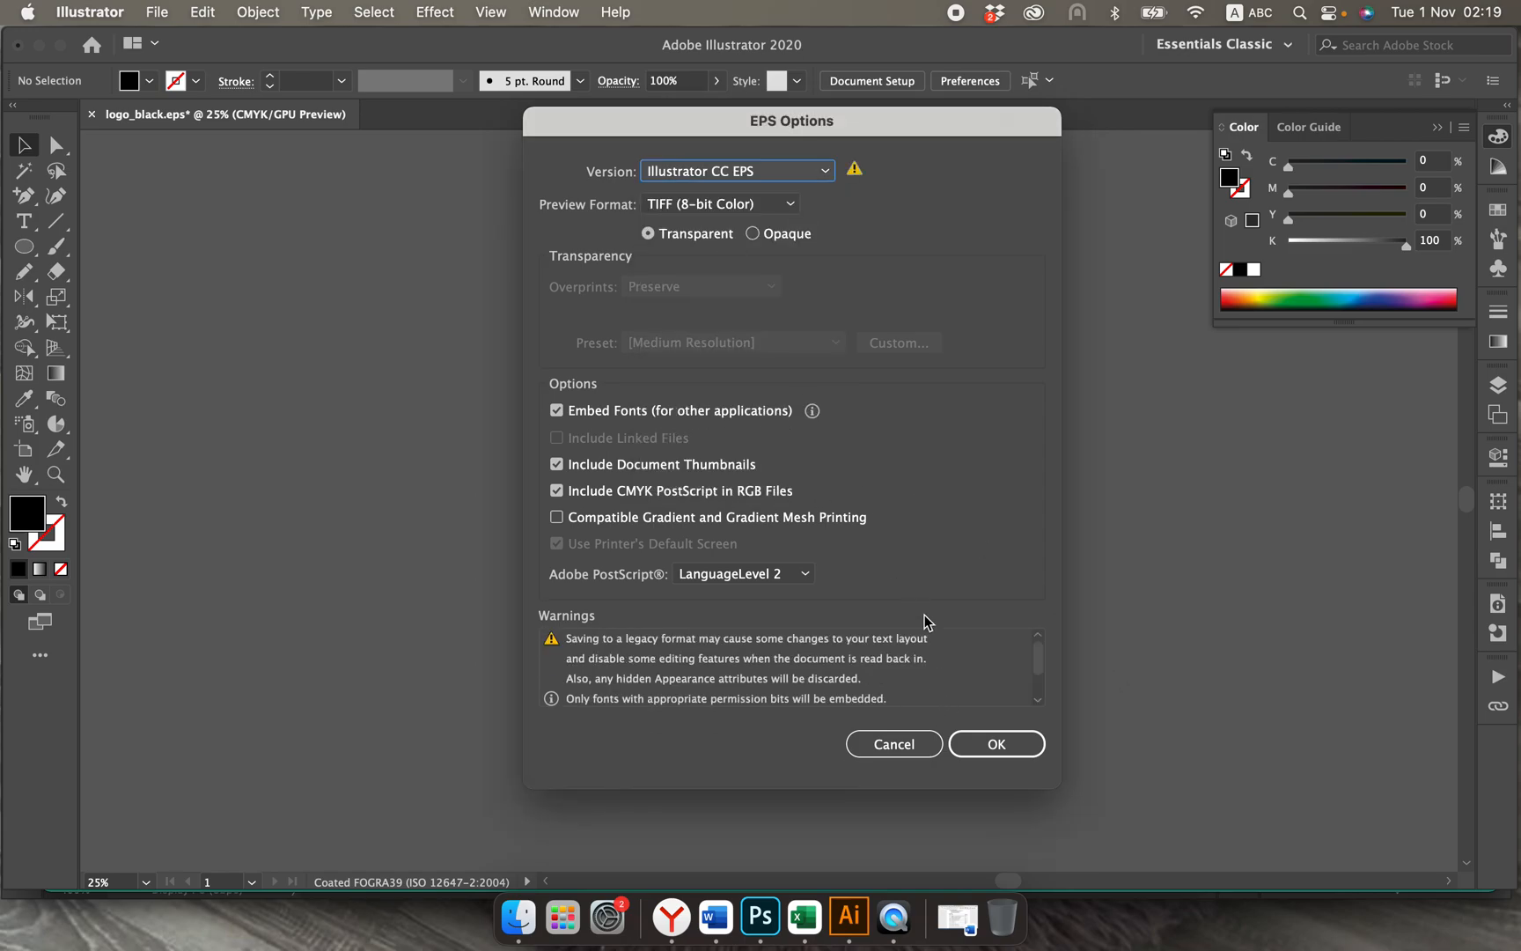
pyautogui.click(982, 742)
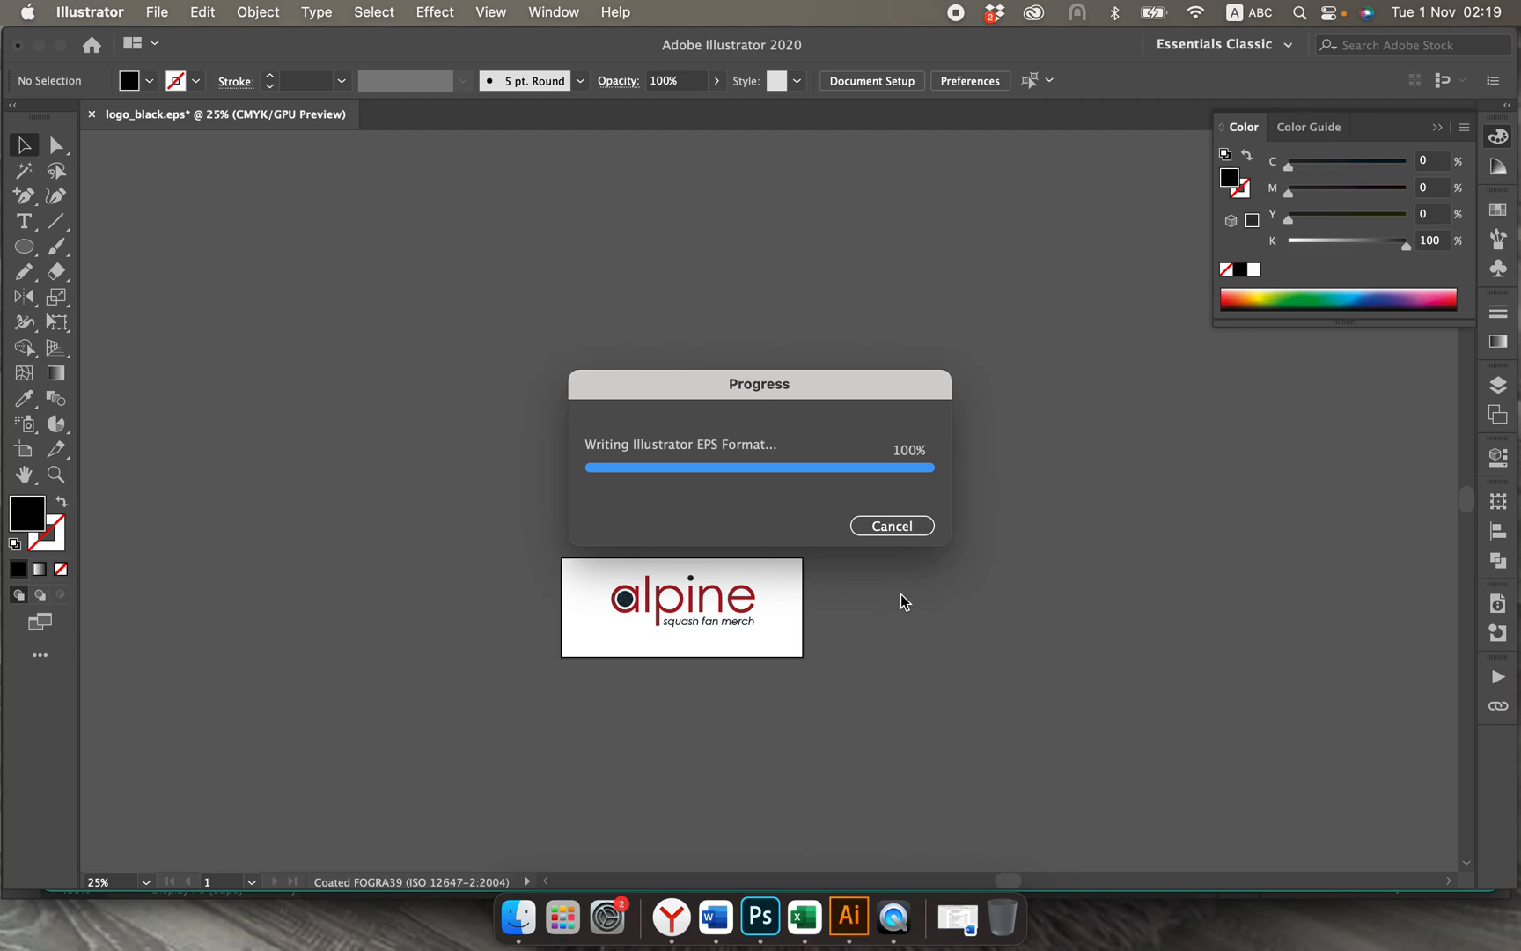
# Step: Switch to Finder and open the "logo design" folder on the Desktop
pyautogui.click(518, 917)
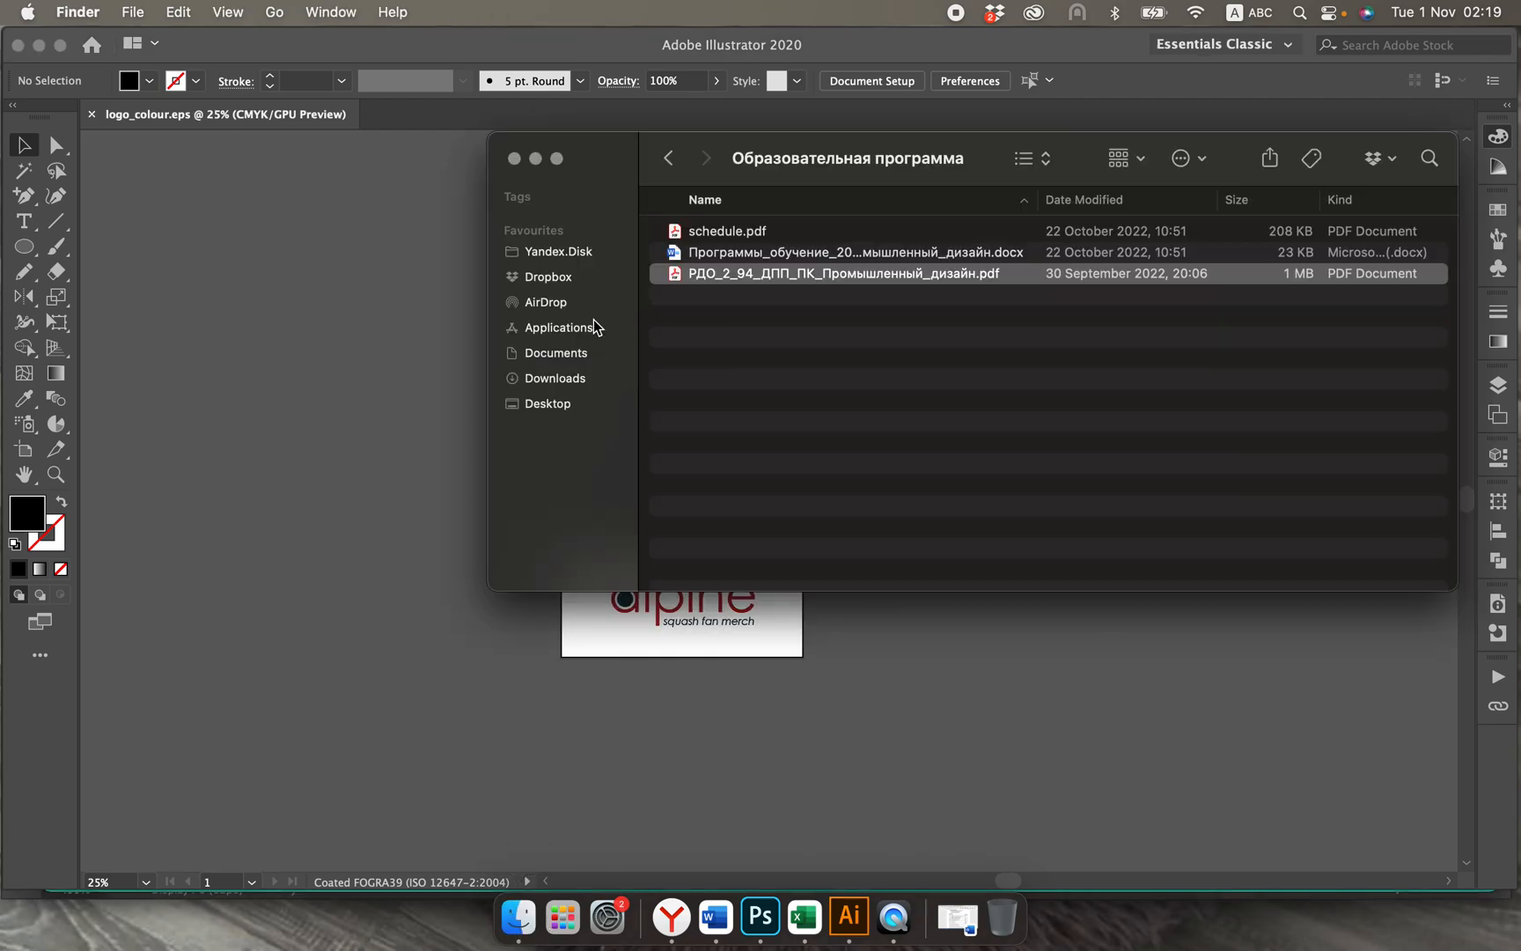
pyautogui.click(550, 398)
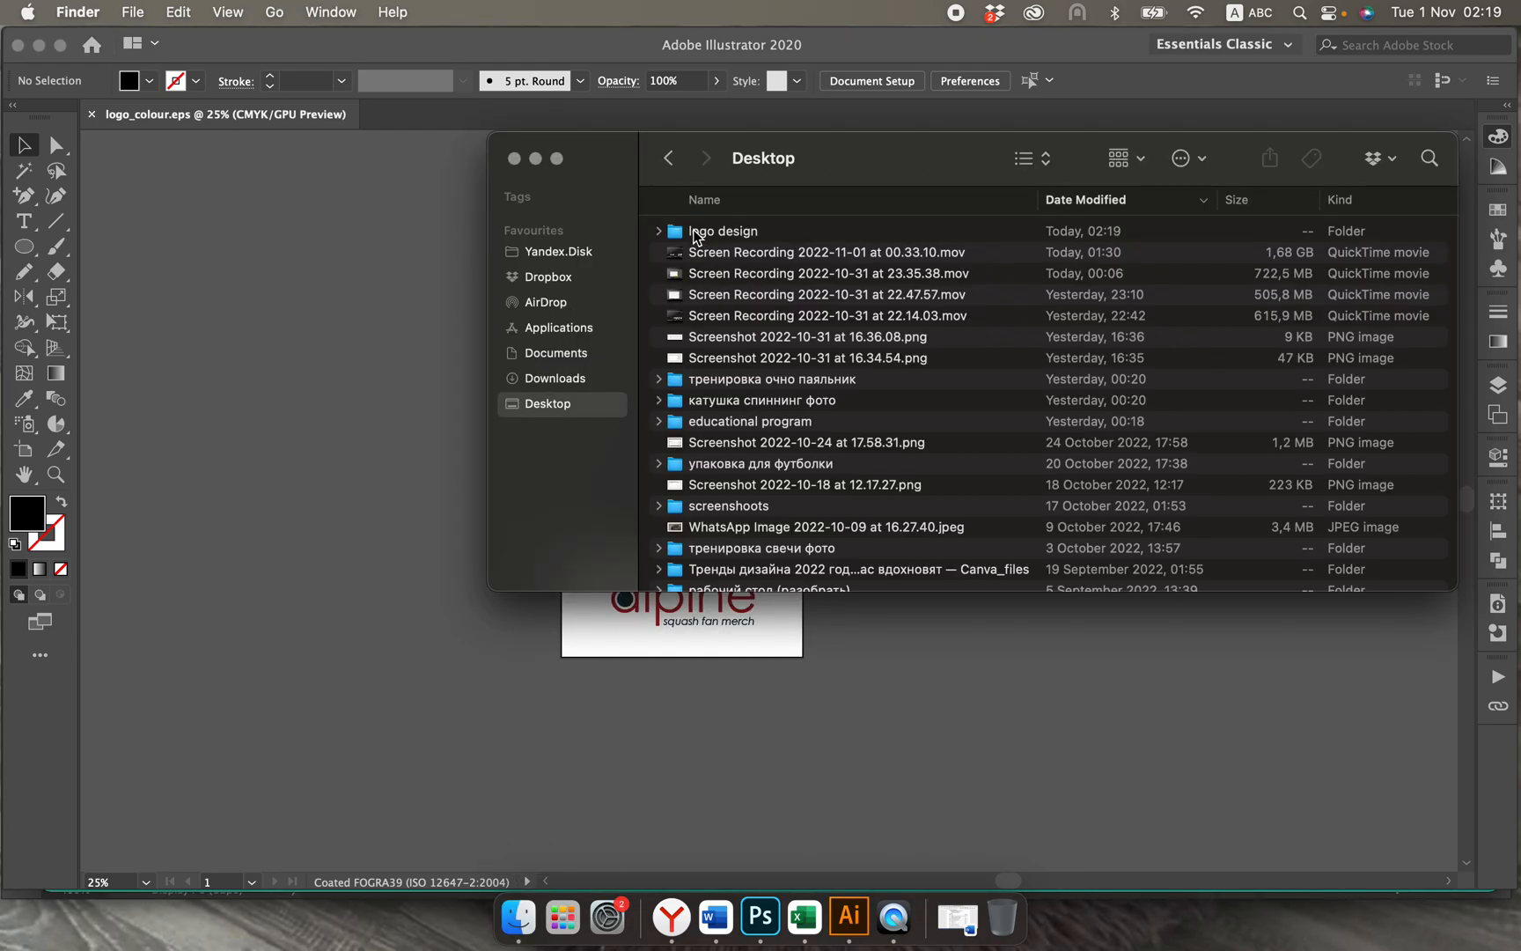
pyautogui.click(691, 233)
pyautogui.doubleClick(691, 234)
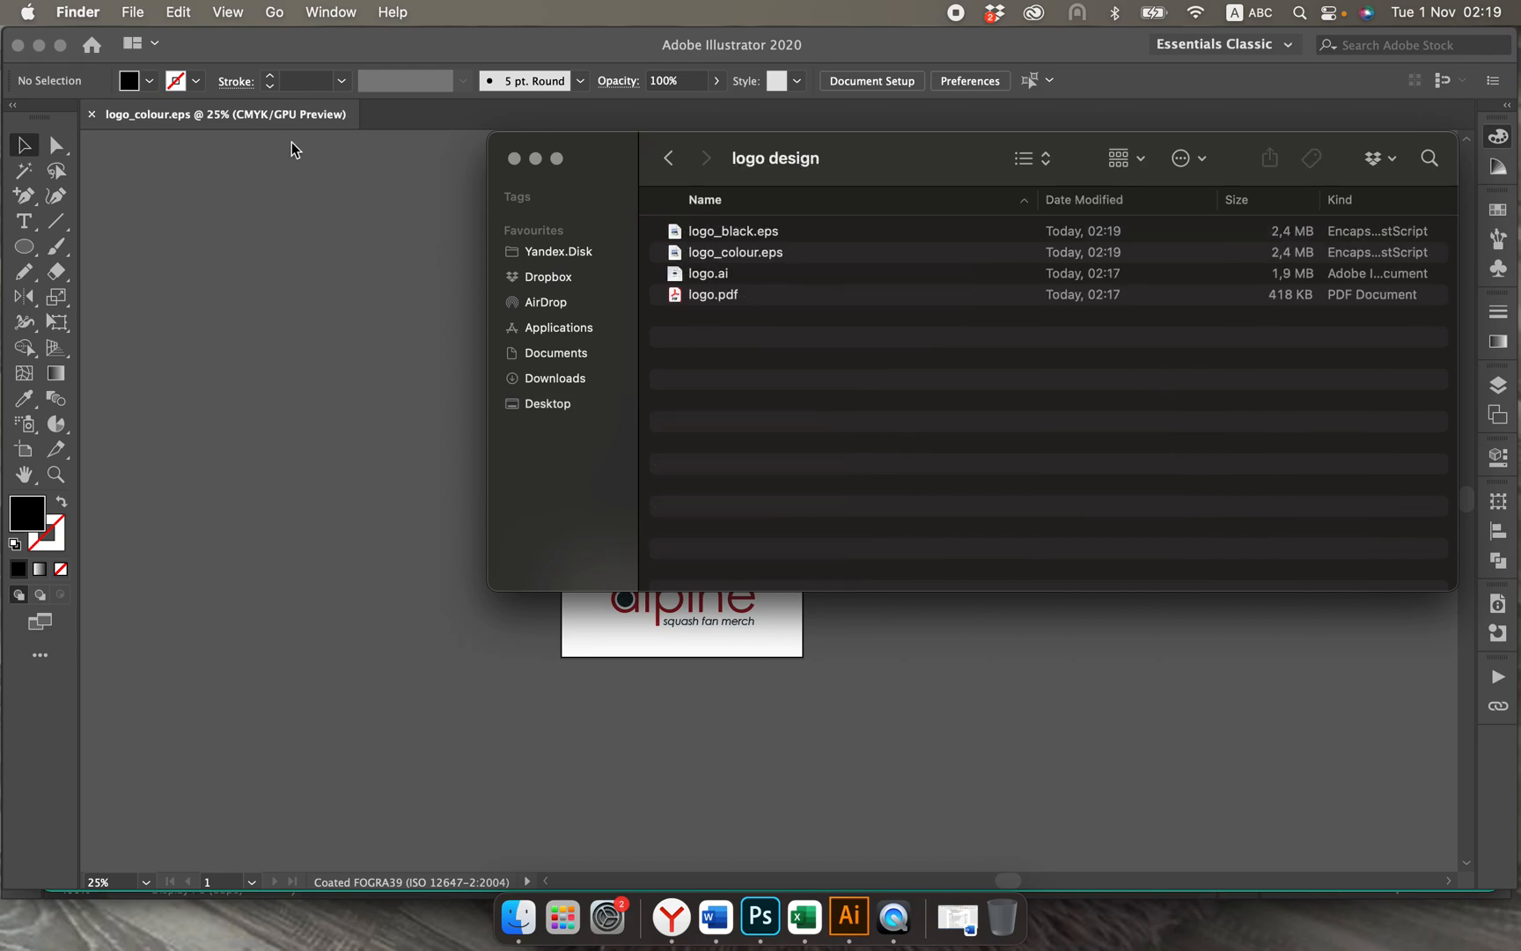
# Step: Close the current Illustrator document and open logo_black.eps and logo_colour.eps together from the "logo design" folder in Finder
pyautogui.click(89, 120)
pyautogui.click(92, 115)
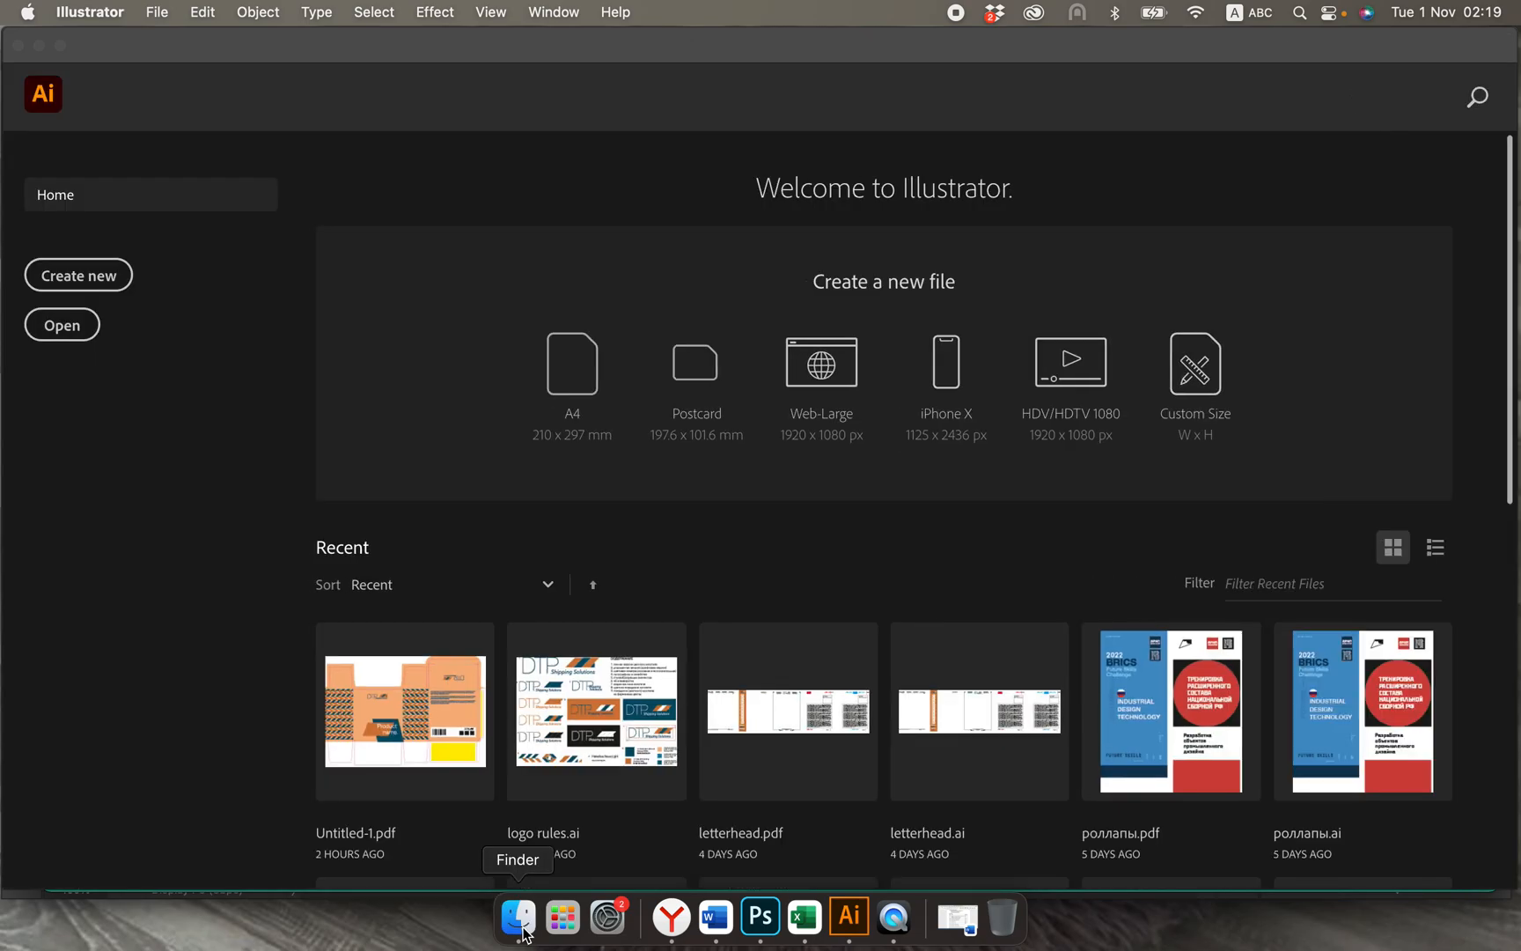
pyautogui.click(519, 916)
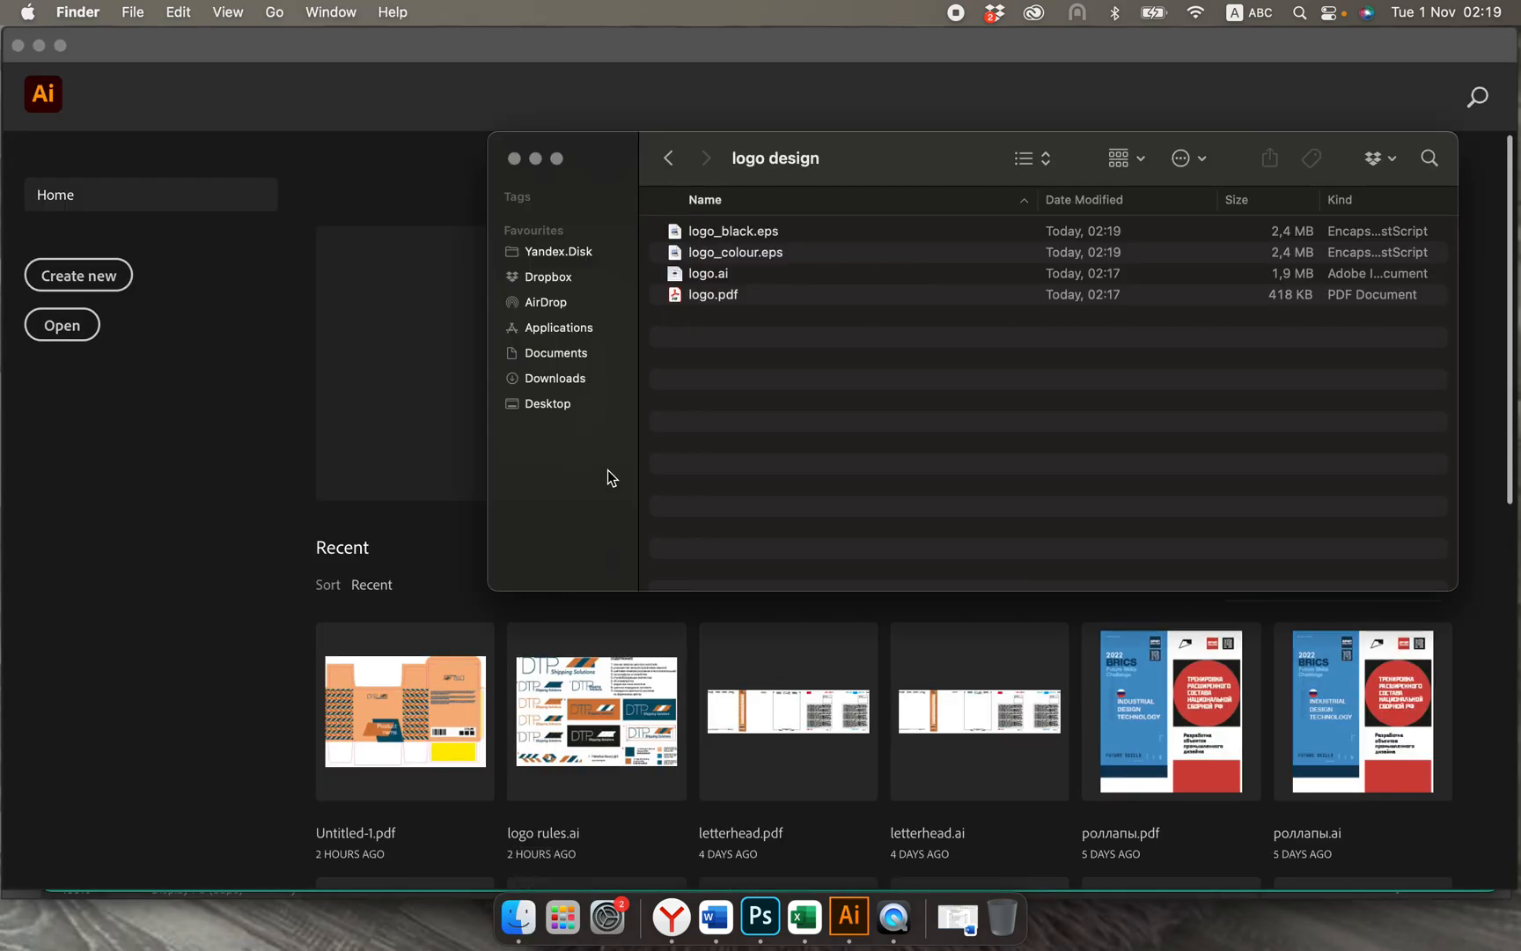
pyautogui.click(716, 237)
pyautogui.keyDown('shift'); pyautogui.click(712, 250); pyautogui.keyUp('shift')
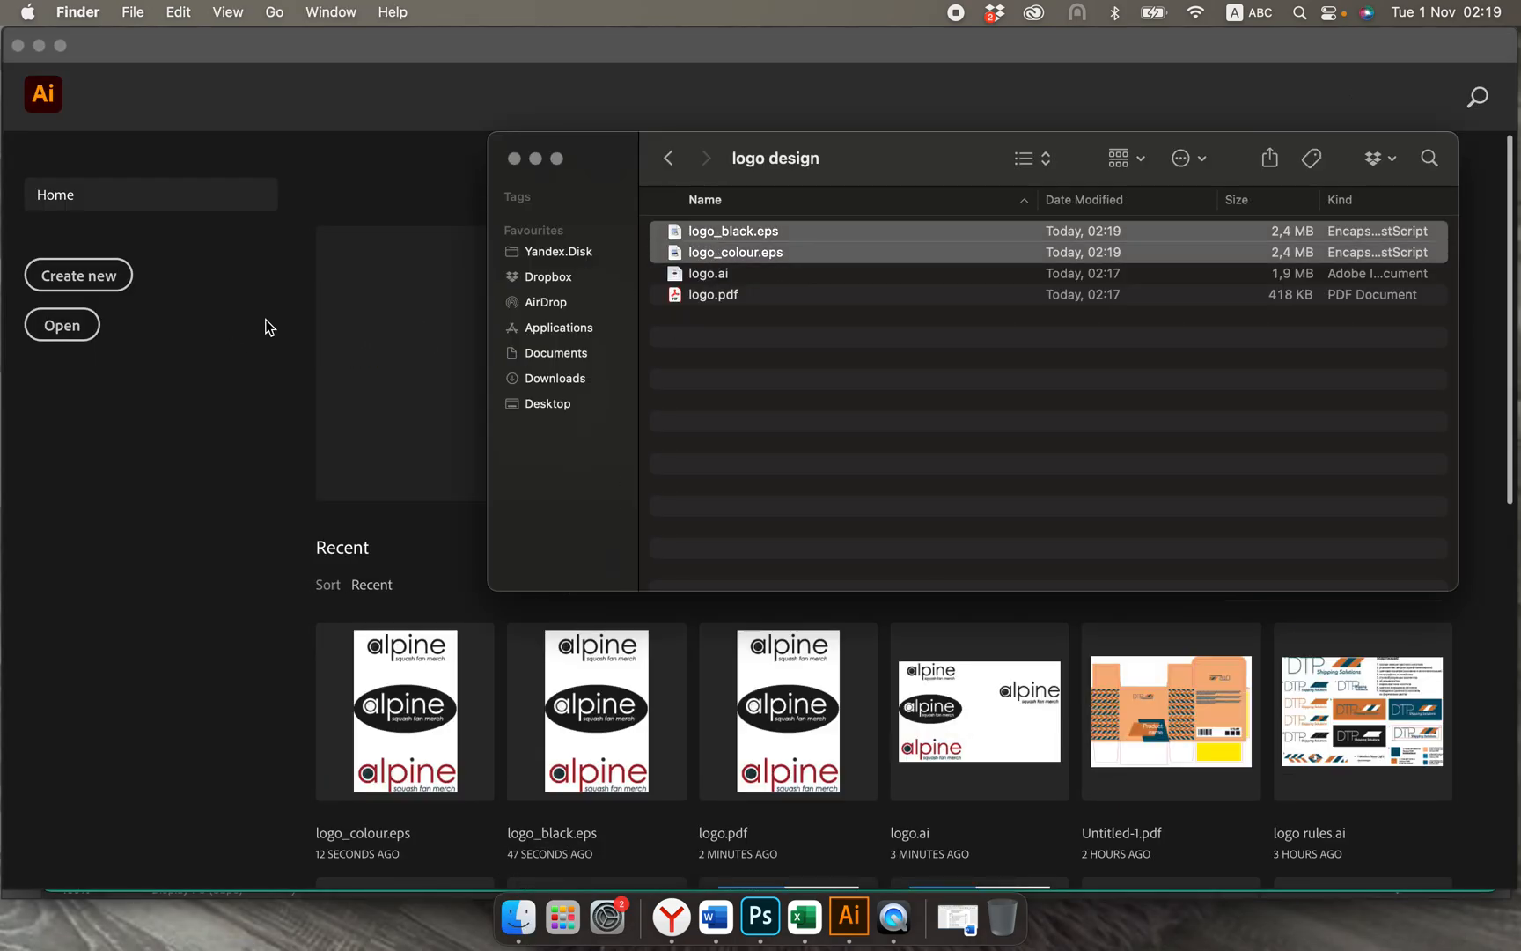
pyautogui.press('super+o')
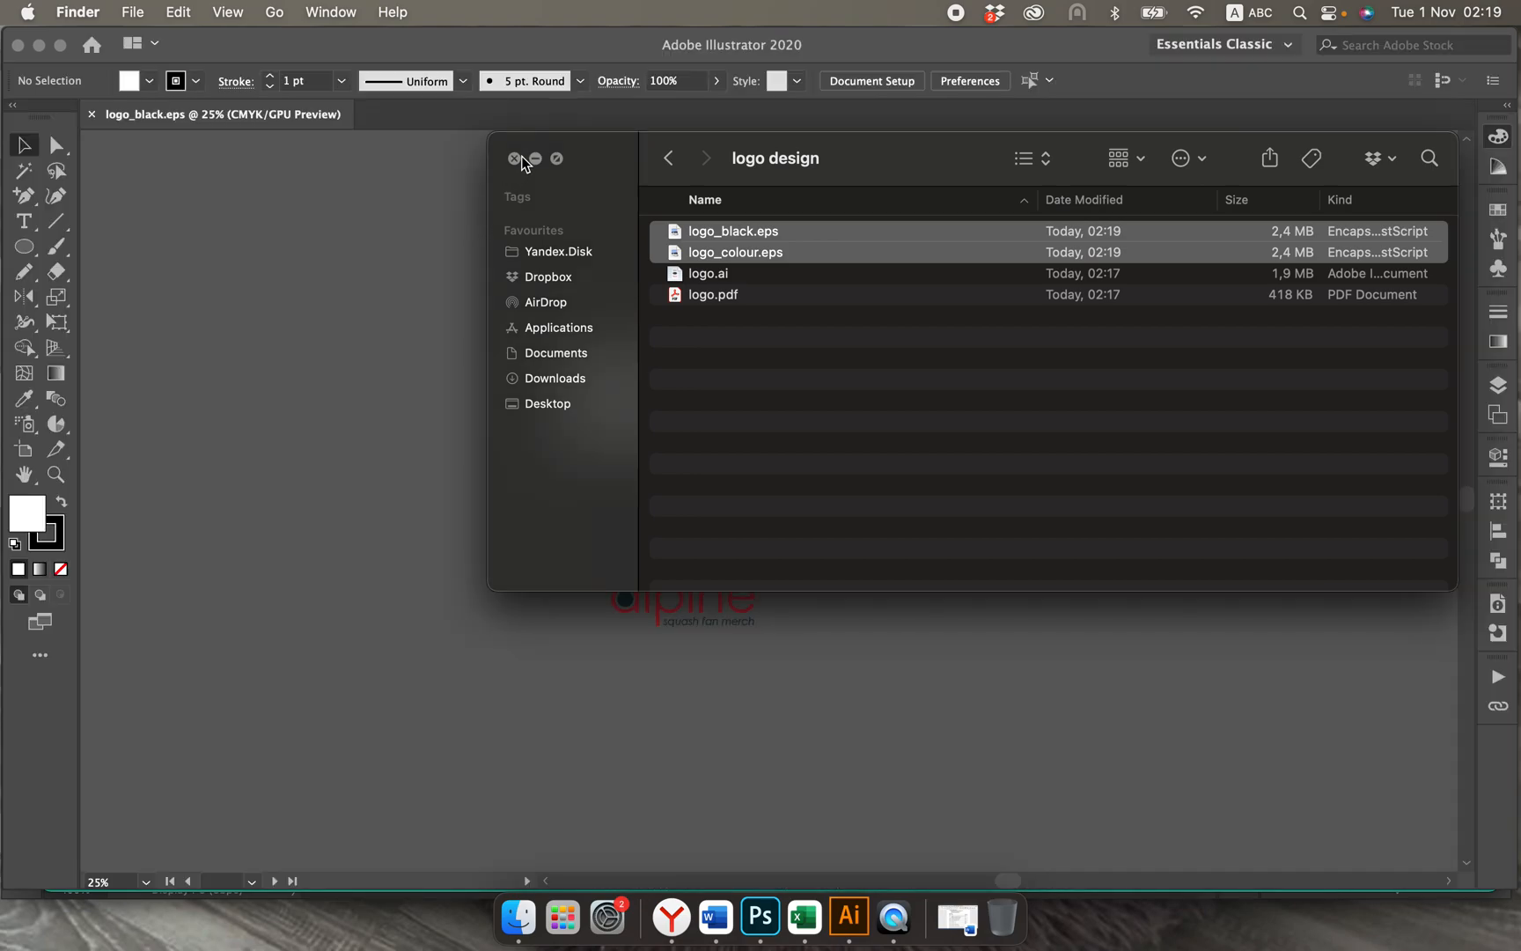
pyautogui.click(515, 158)
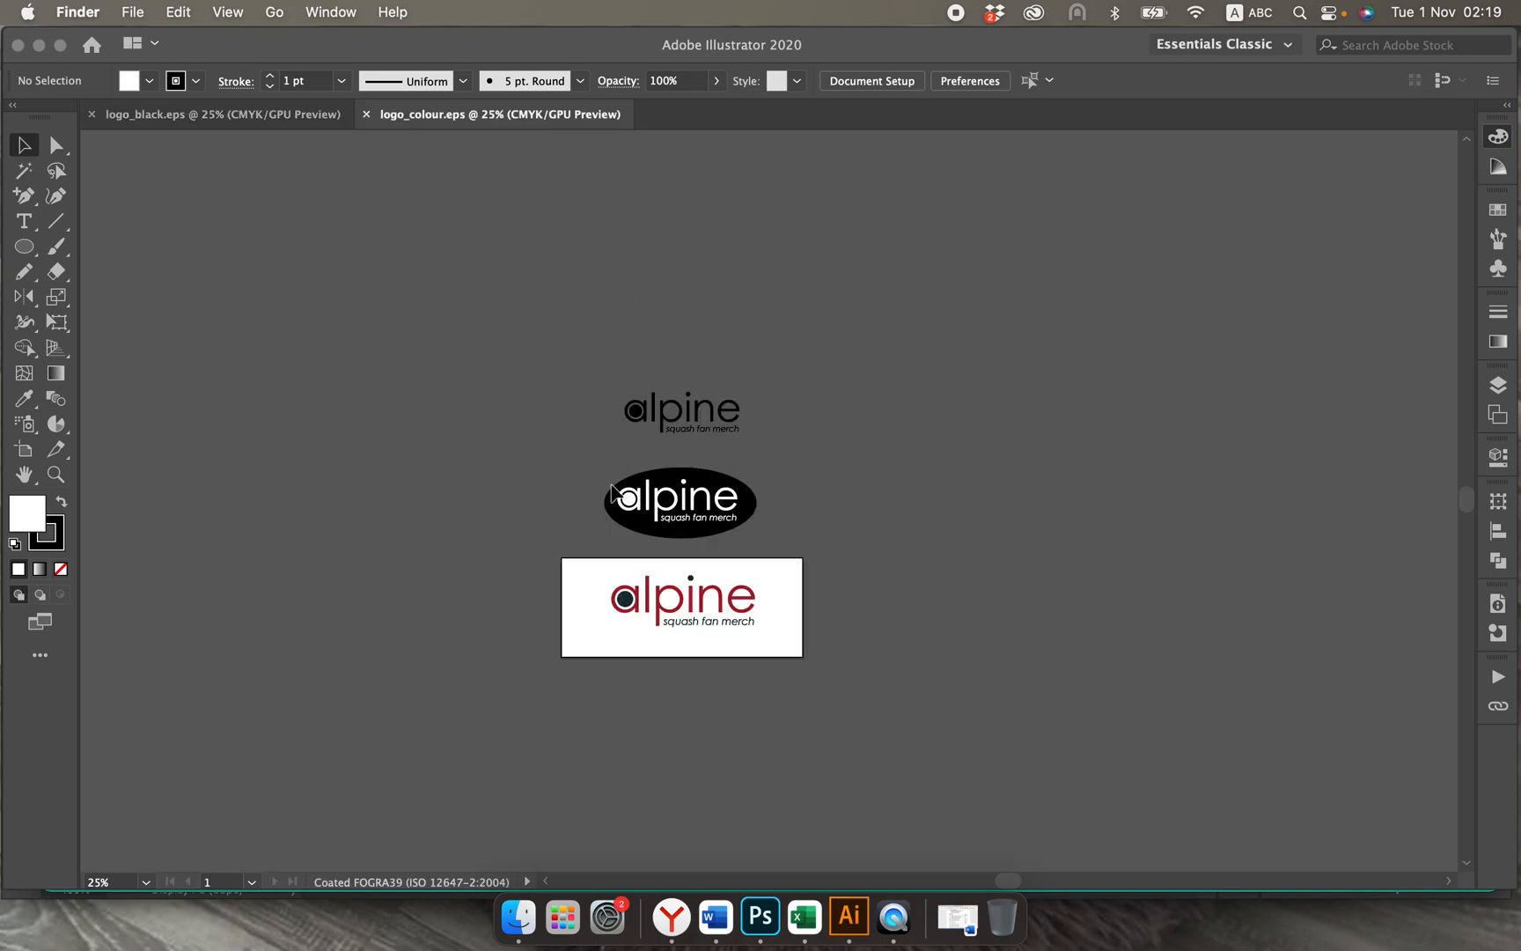
# Step: In logo_black.eps, crop the artboard on all four sides tightly around the black logo, to about 106 x 45 mm
pyautogui.click(250, 147)
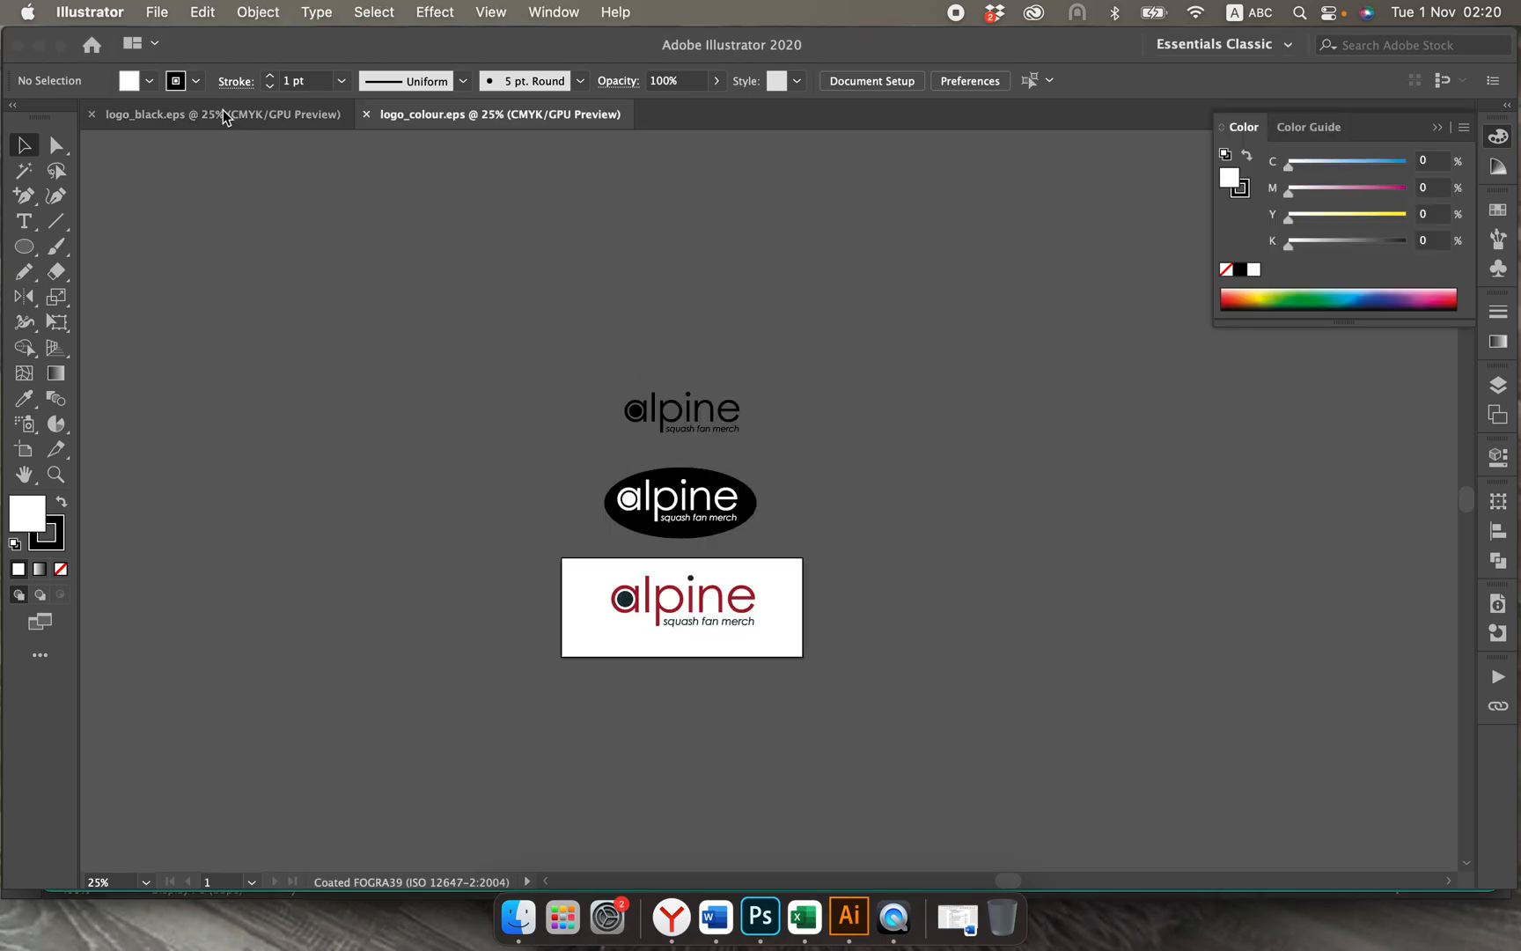
pyautogui.click(218, 113)
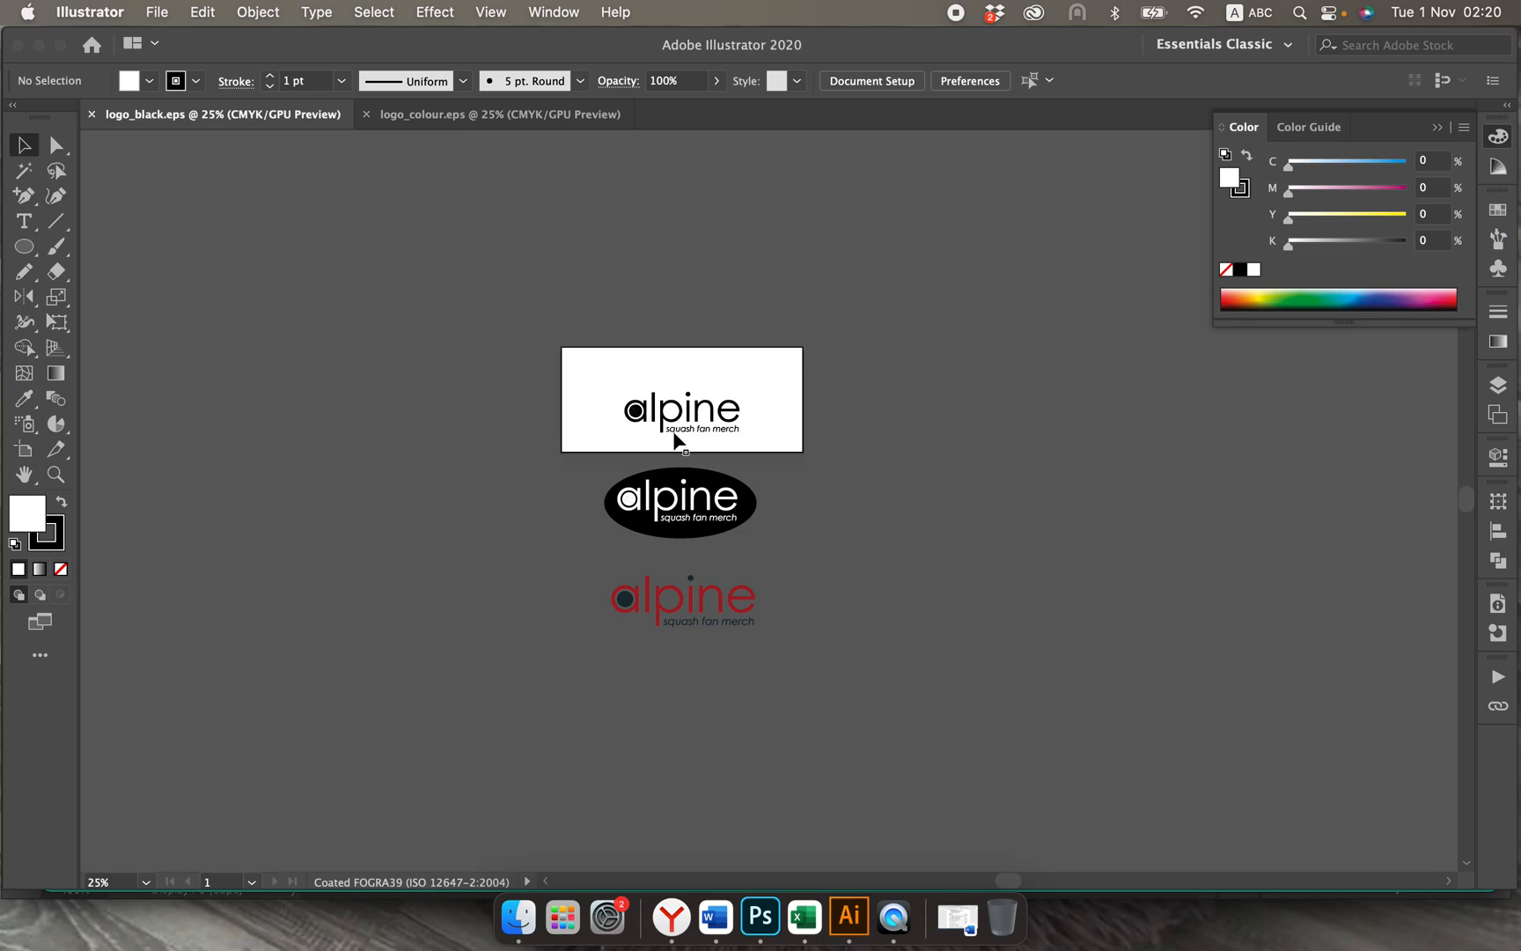
pyautogui.press('super+equal')
pyautogui.press('super+equal')
pyautogui.press('super+equal')
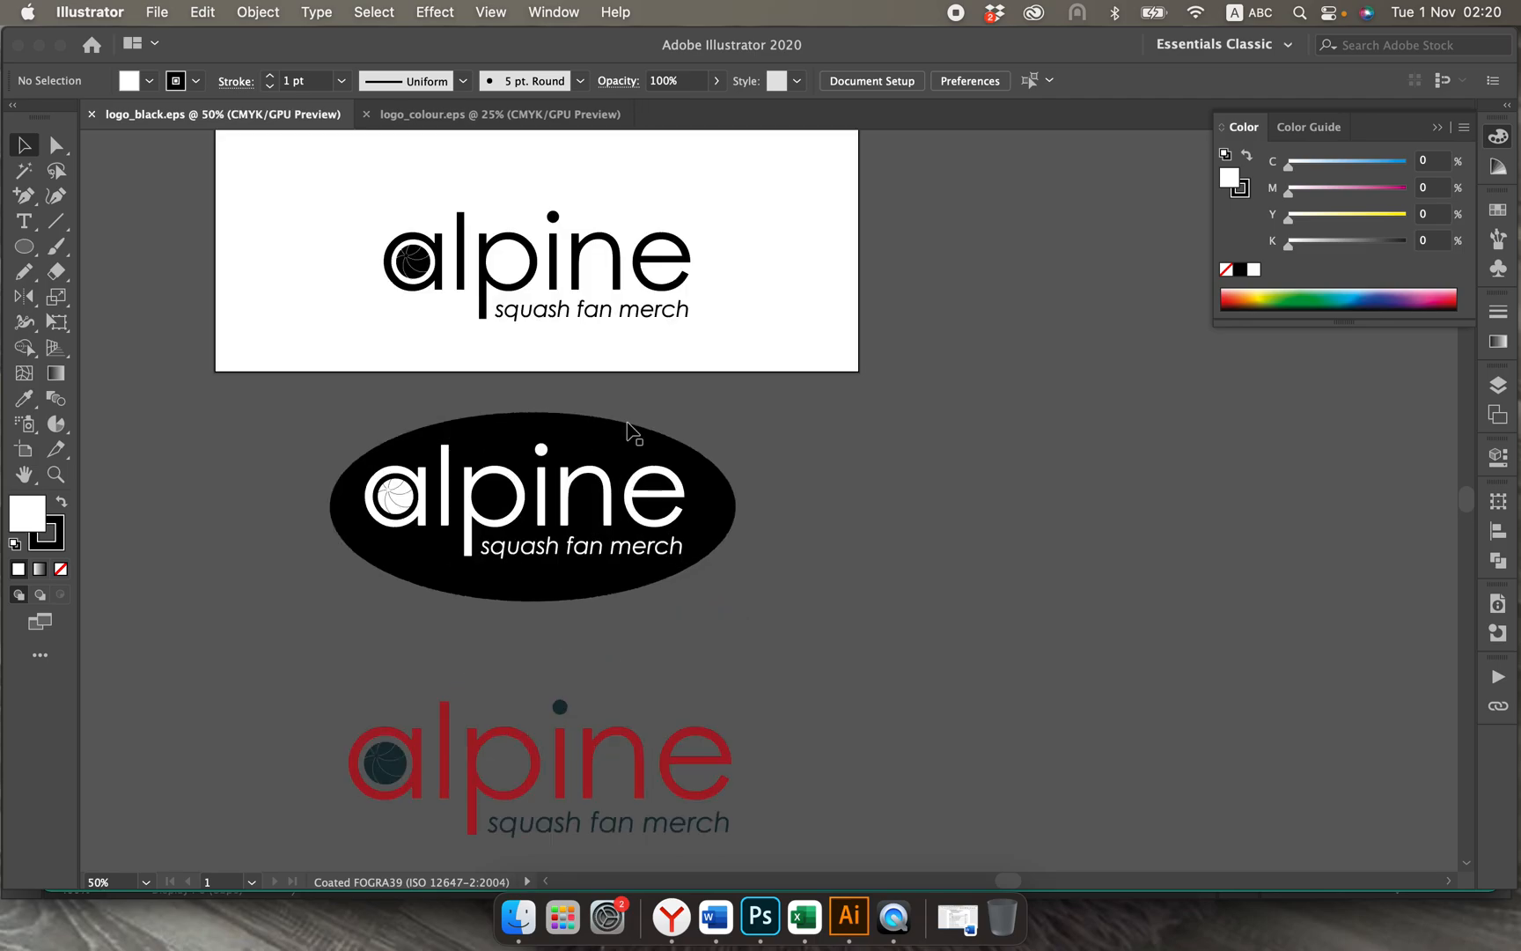
pyautogui.scroll(3, 513, 340)
pyautogui.hotkey('shift', 'o')
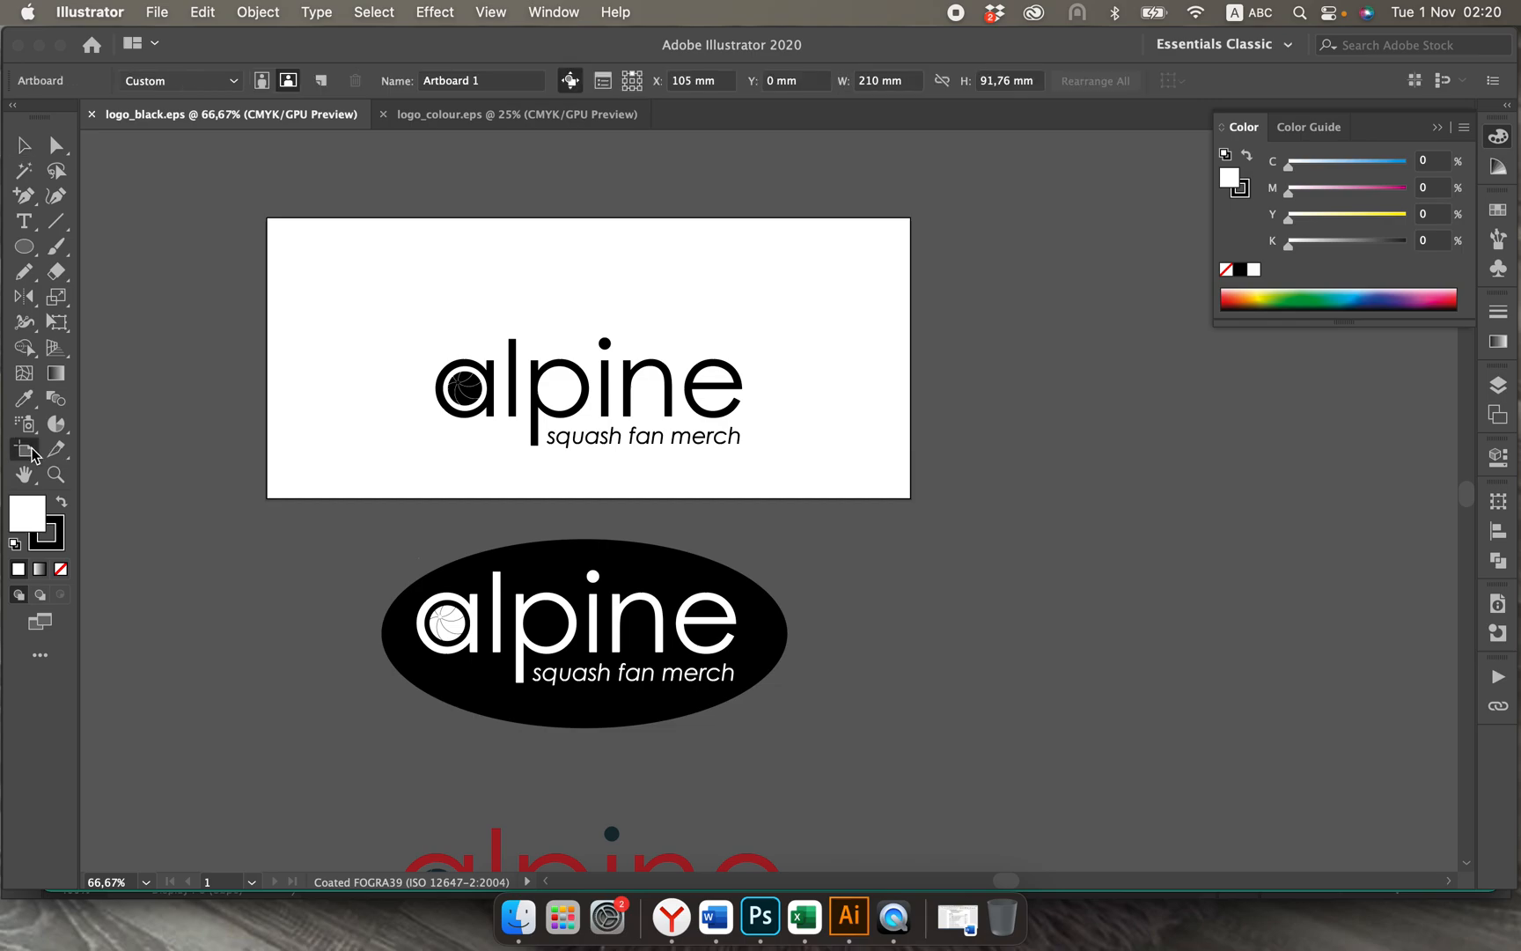
pyautogui.moveTo(268, 359); pyautogui.dragTo(429, 359)
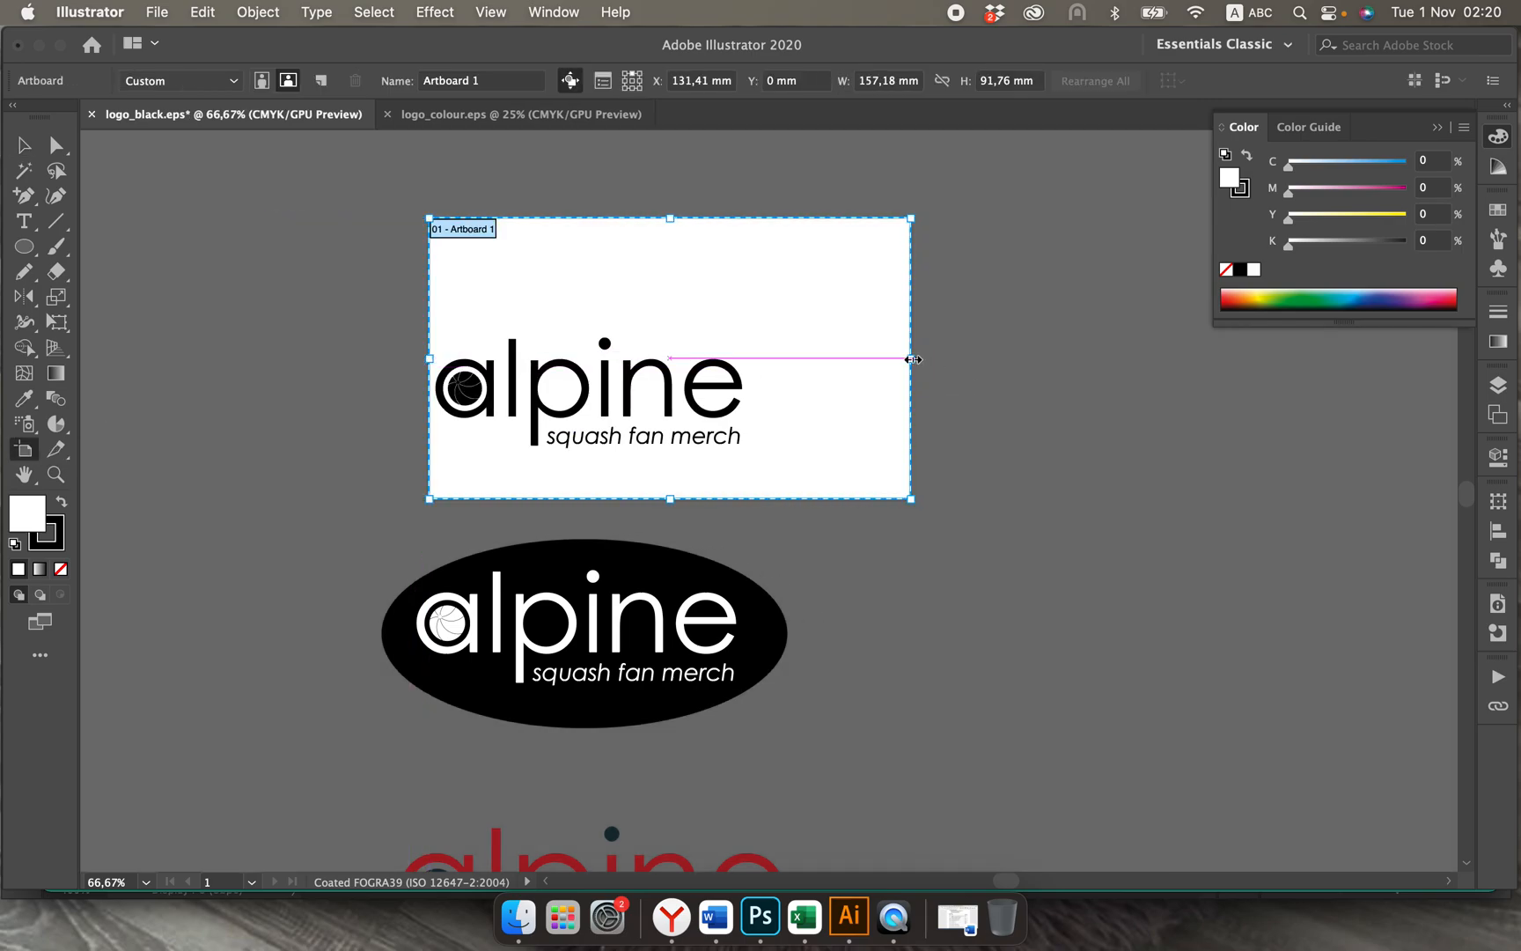
pyautogui.moveTo(910, 358); pyautogui.dragTo(755, 359)
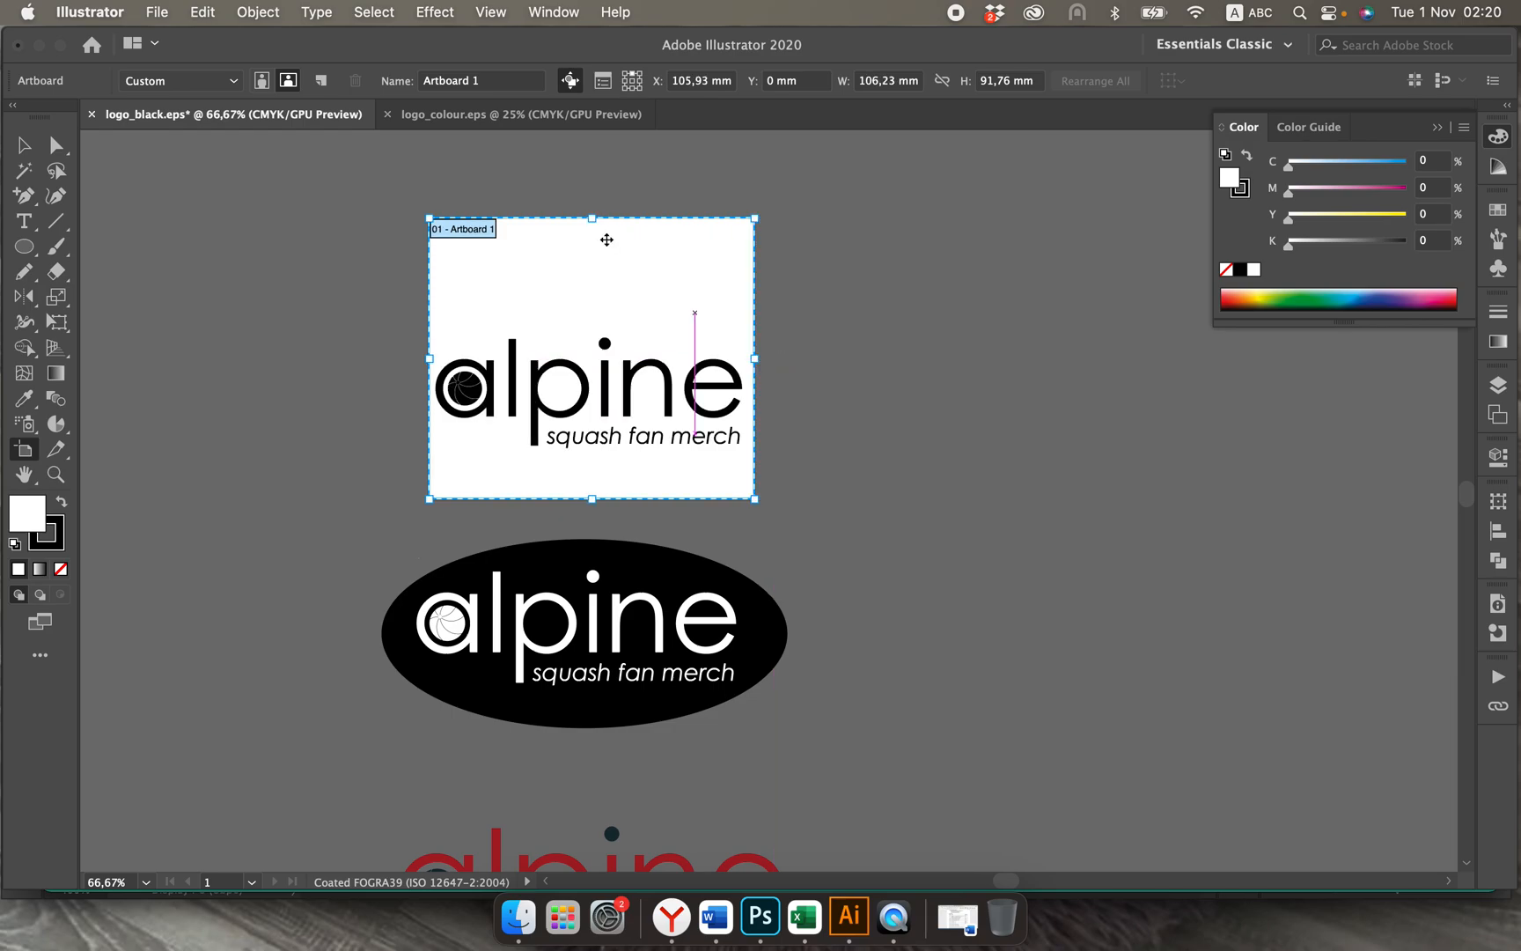
pyautogui.moveTo(592, 218); pyautogui.dragTo(592, 326)
pyautogui.moveTo(592, 498); pyautogui.dragTo(592, 464)
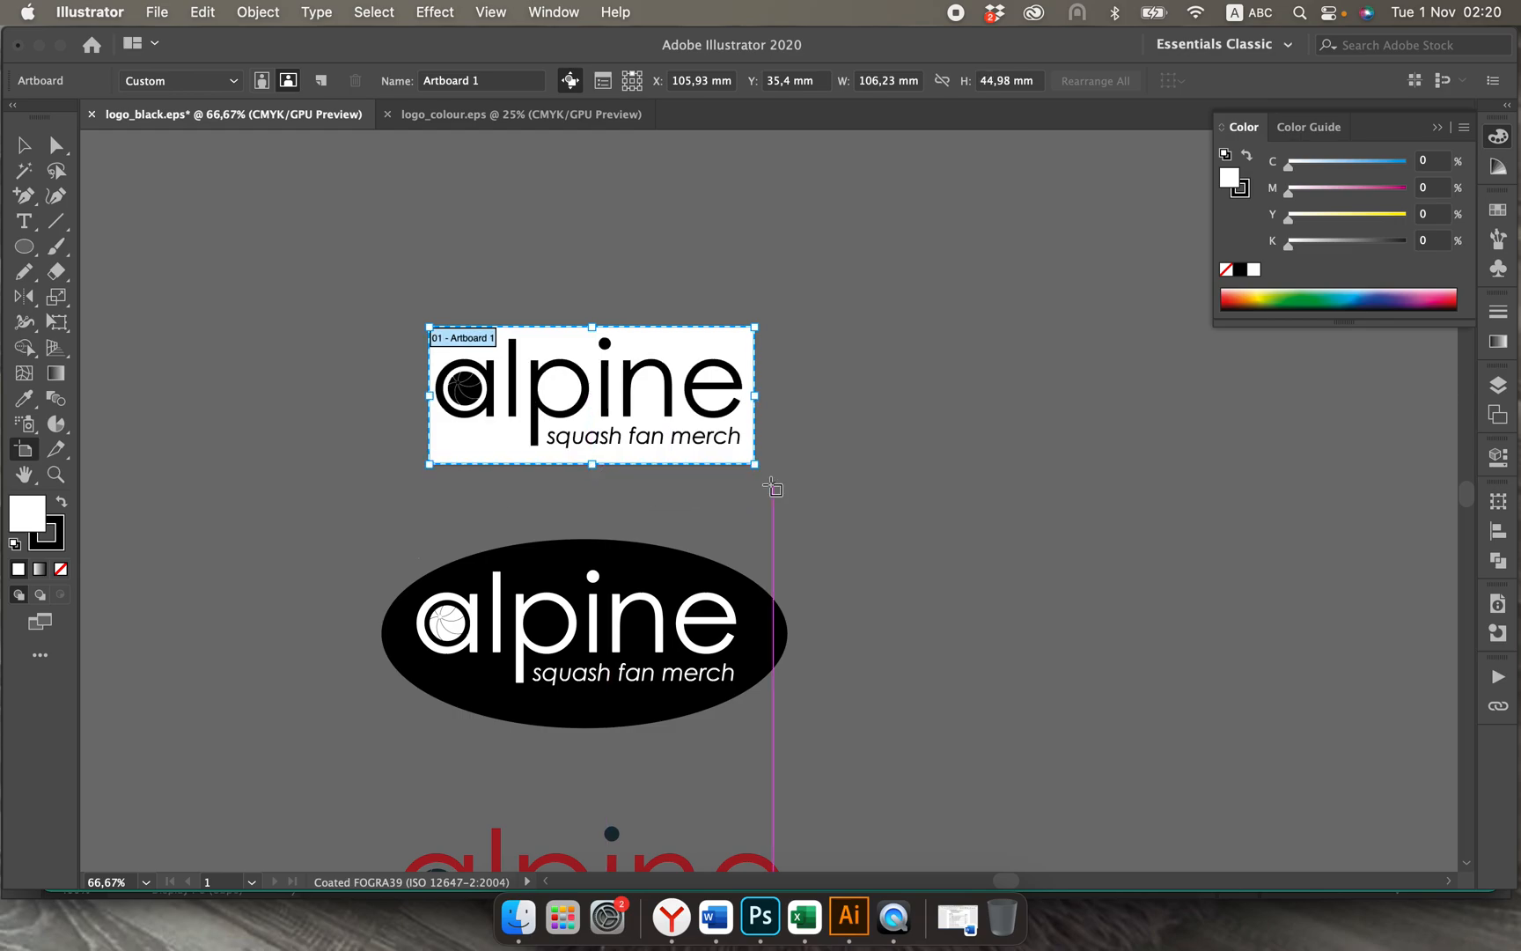
# Step: Save the black logo as logo_black.eps in Illustrator EPS format using all artboards, replacing the existing file
pyautogui.click(25, 147)
pyautogui.click(157, 12)
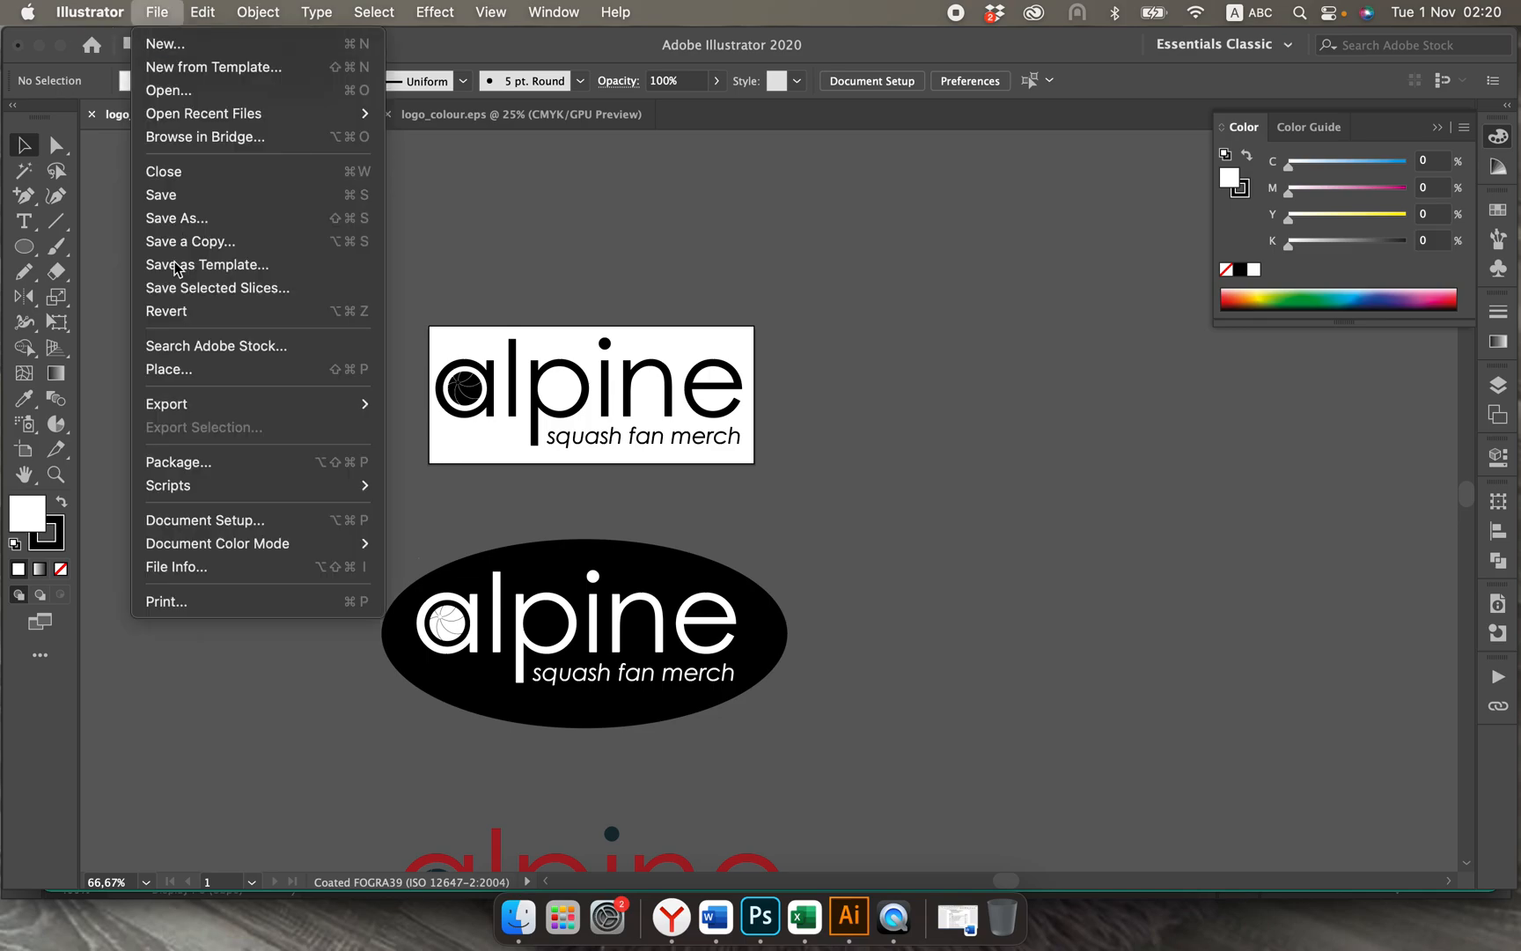
pyautogui.click(195, 223)
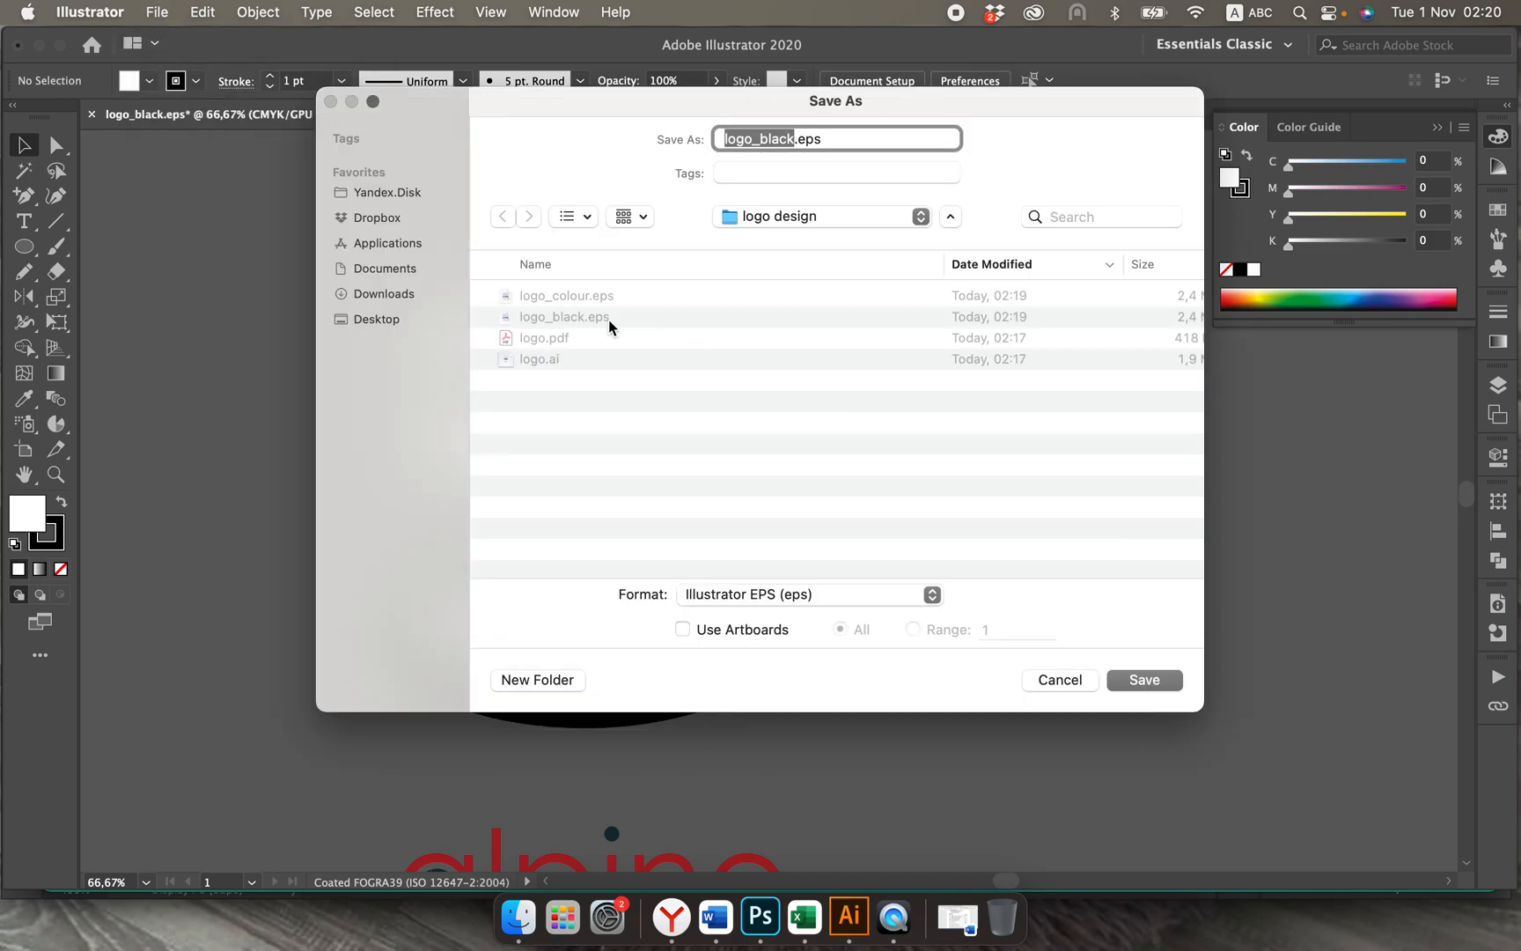
pyautogui.click(602, 320)
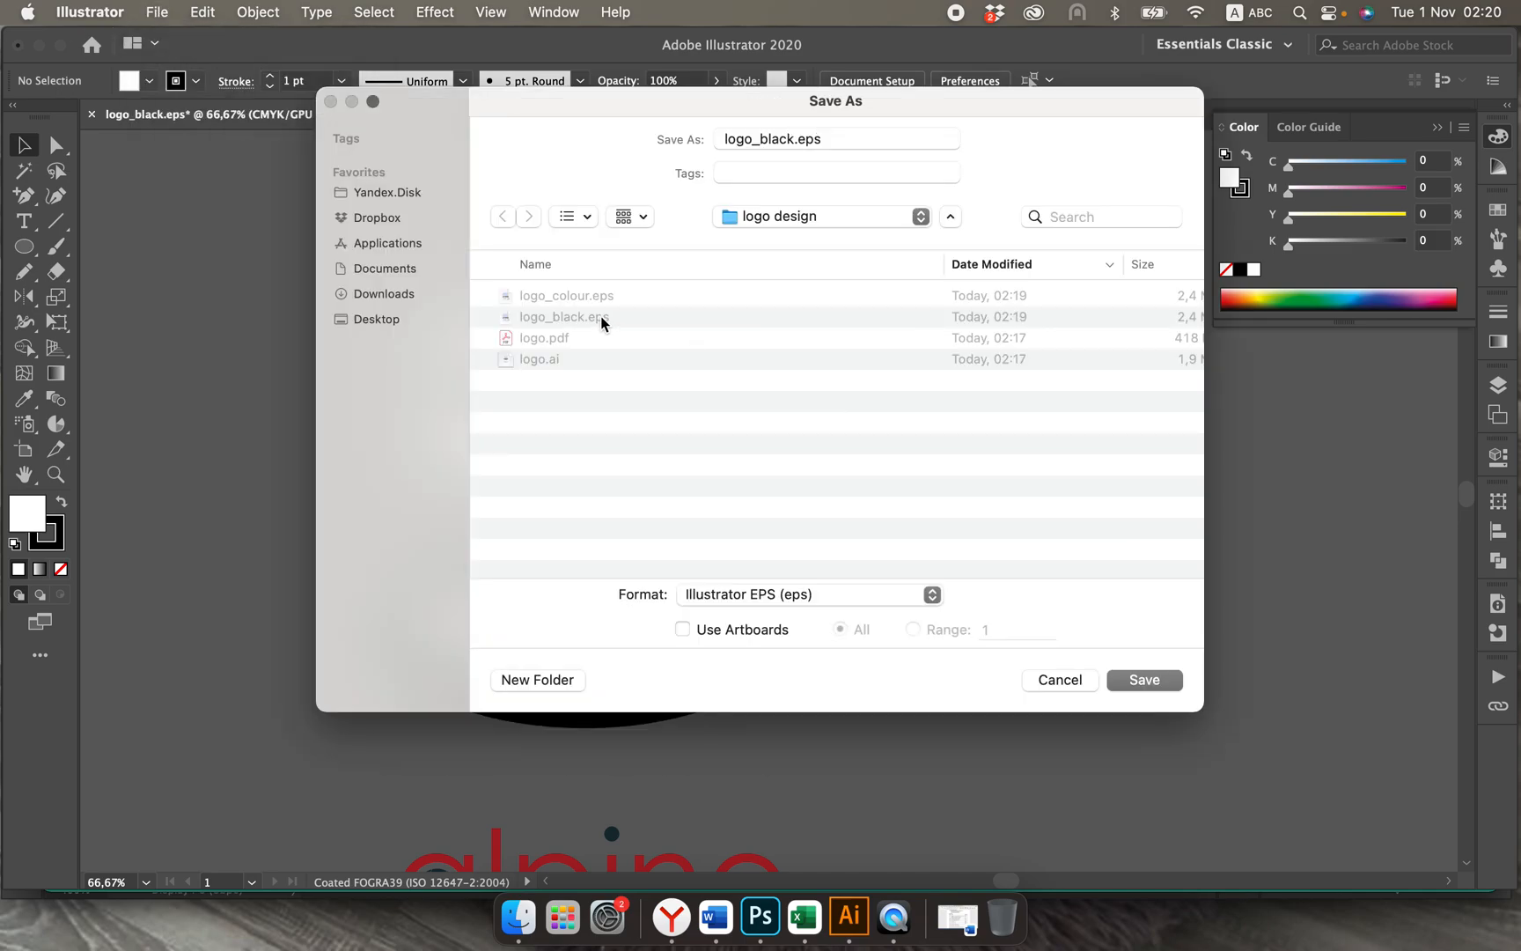
pyautogui.click(683, 629)
pyautogui.click(1116, 680)
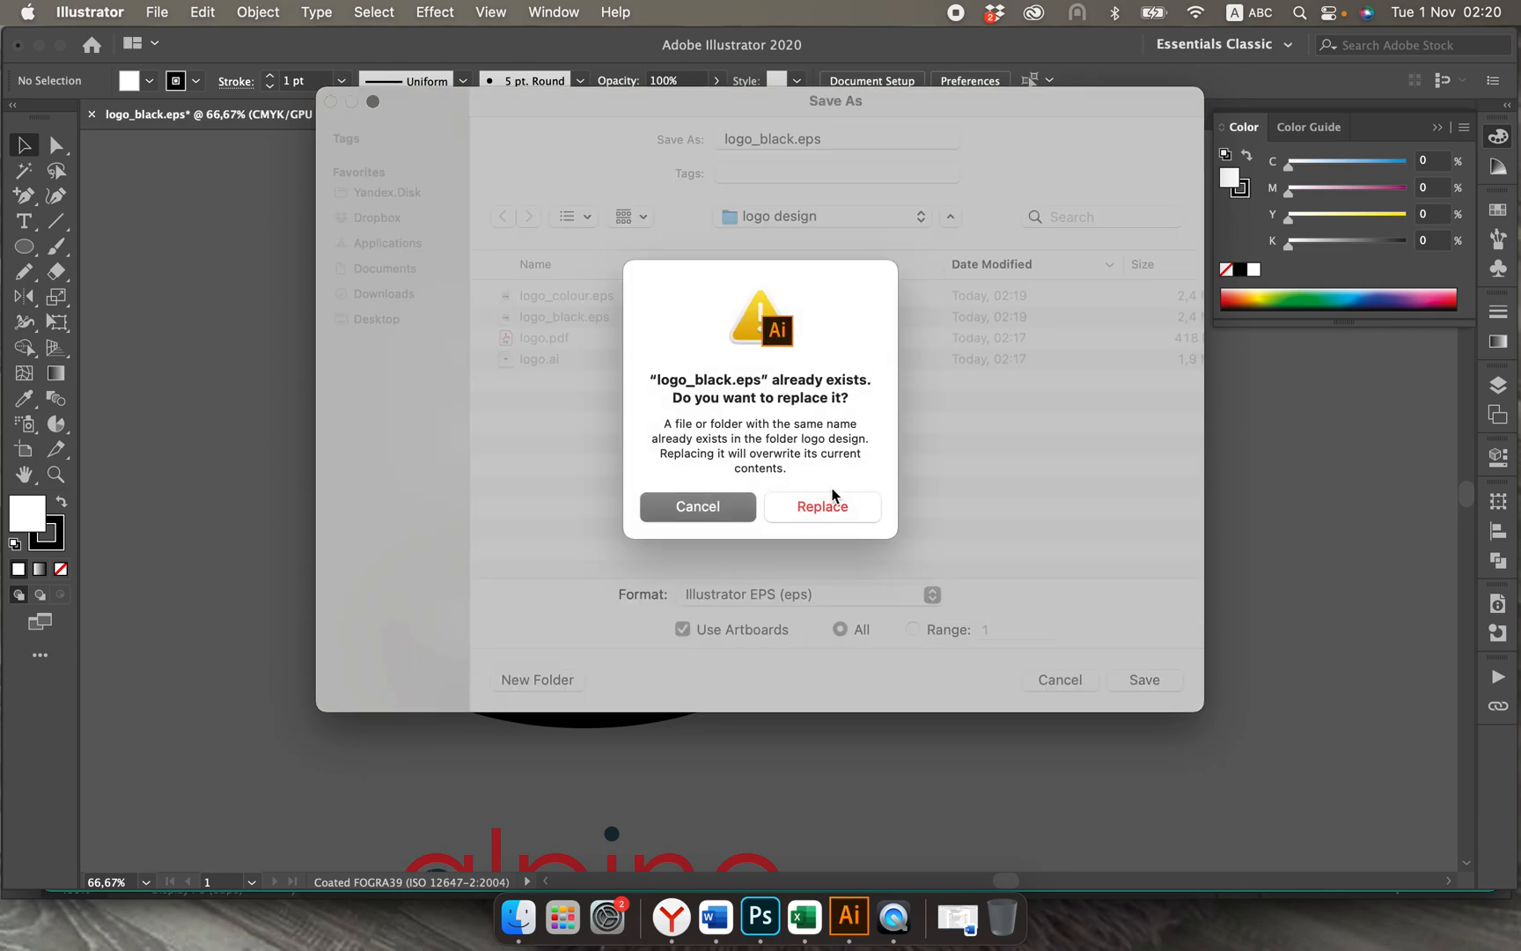
pyautogui.click(823, 493)
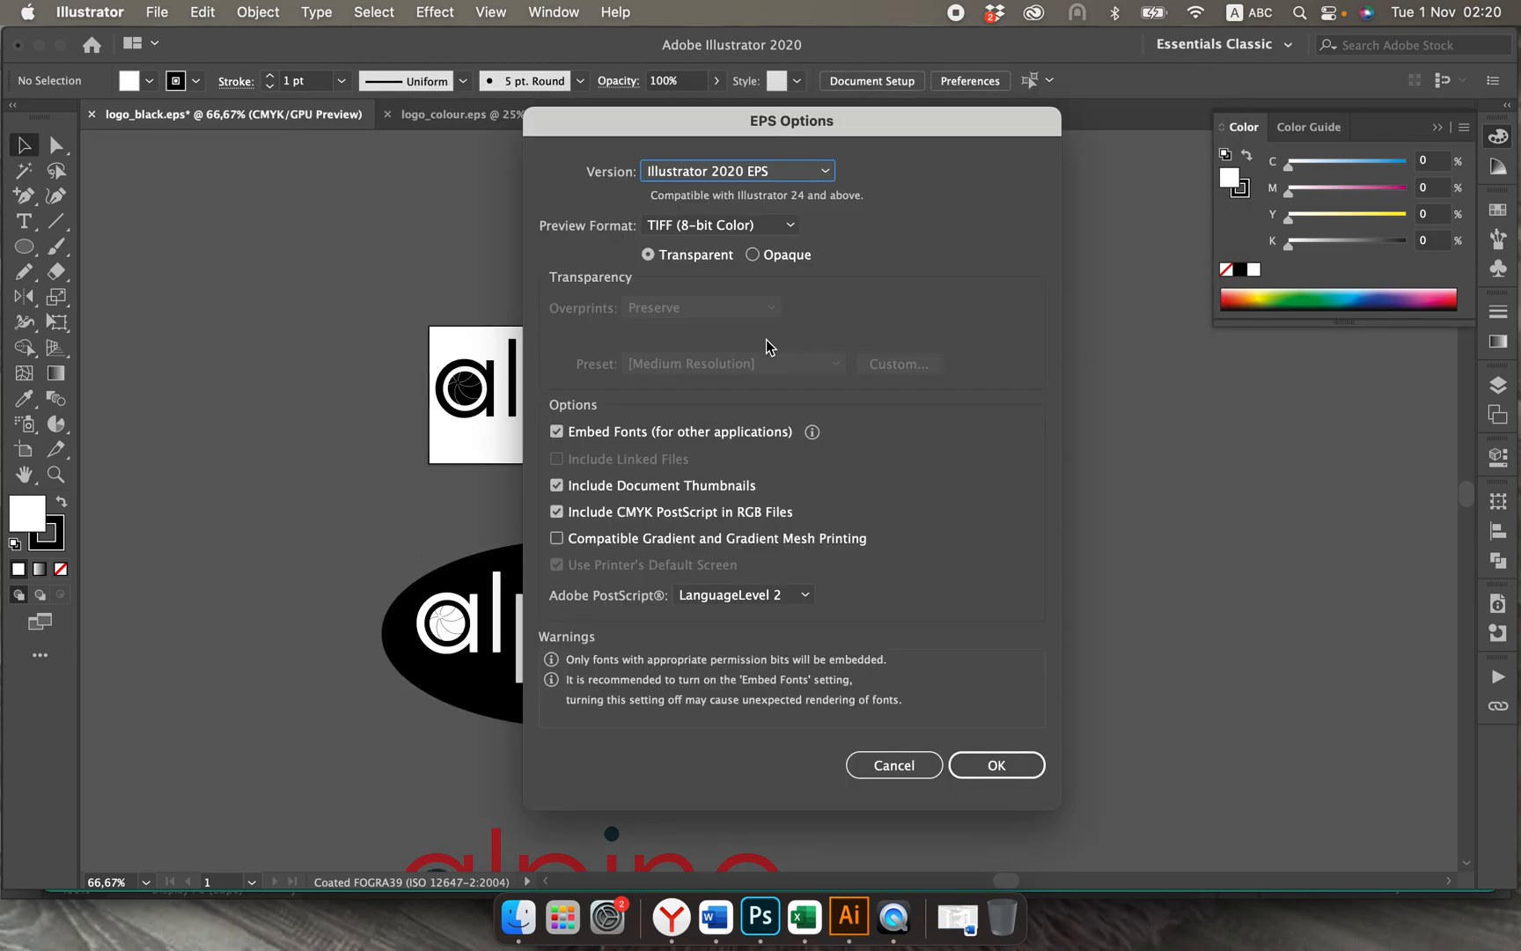
# Step: Choose Illustrator CC EPS as the version for the black logo file and complete the save, replacing existing files
pyautogui.click(767, 169)
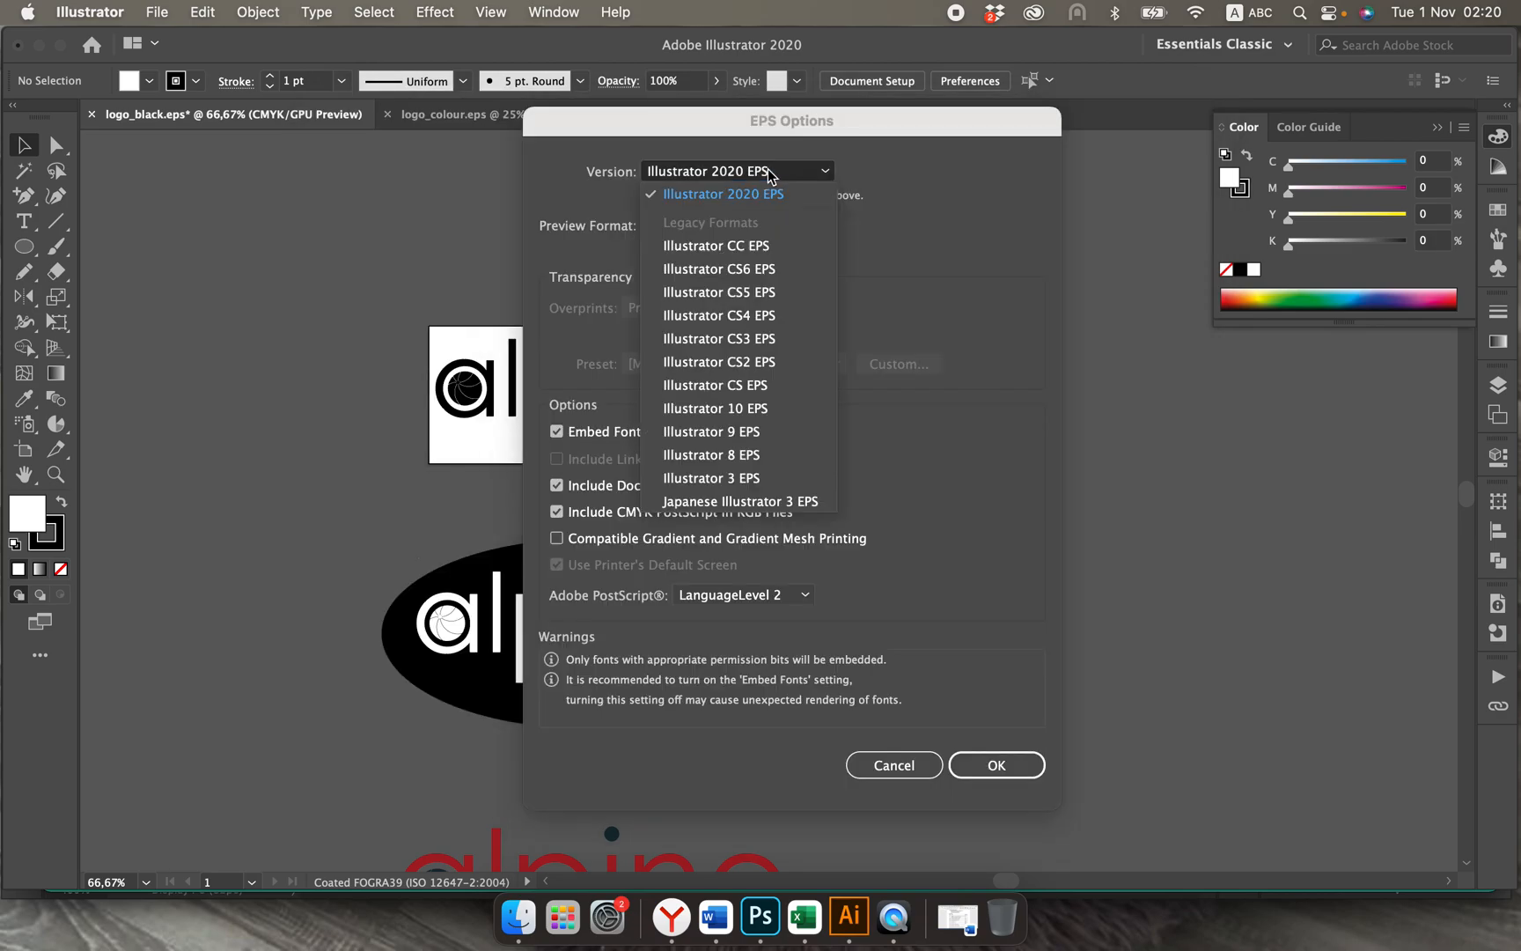
pyautogui.click(734, 249)
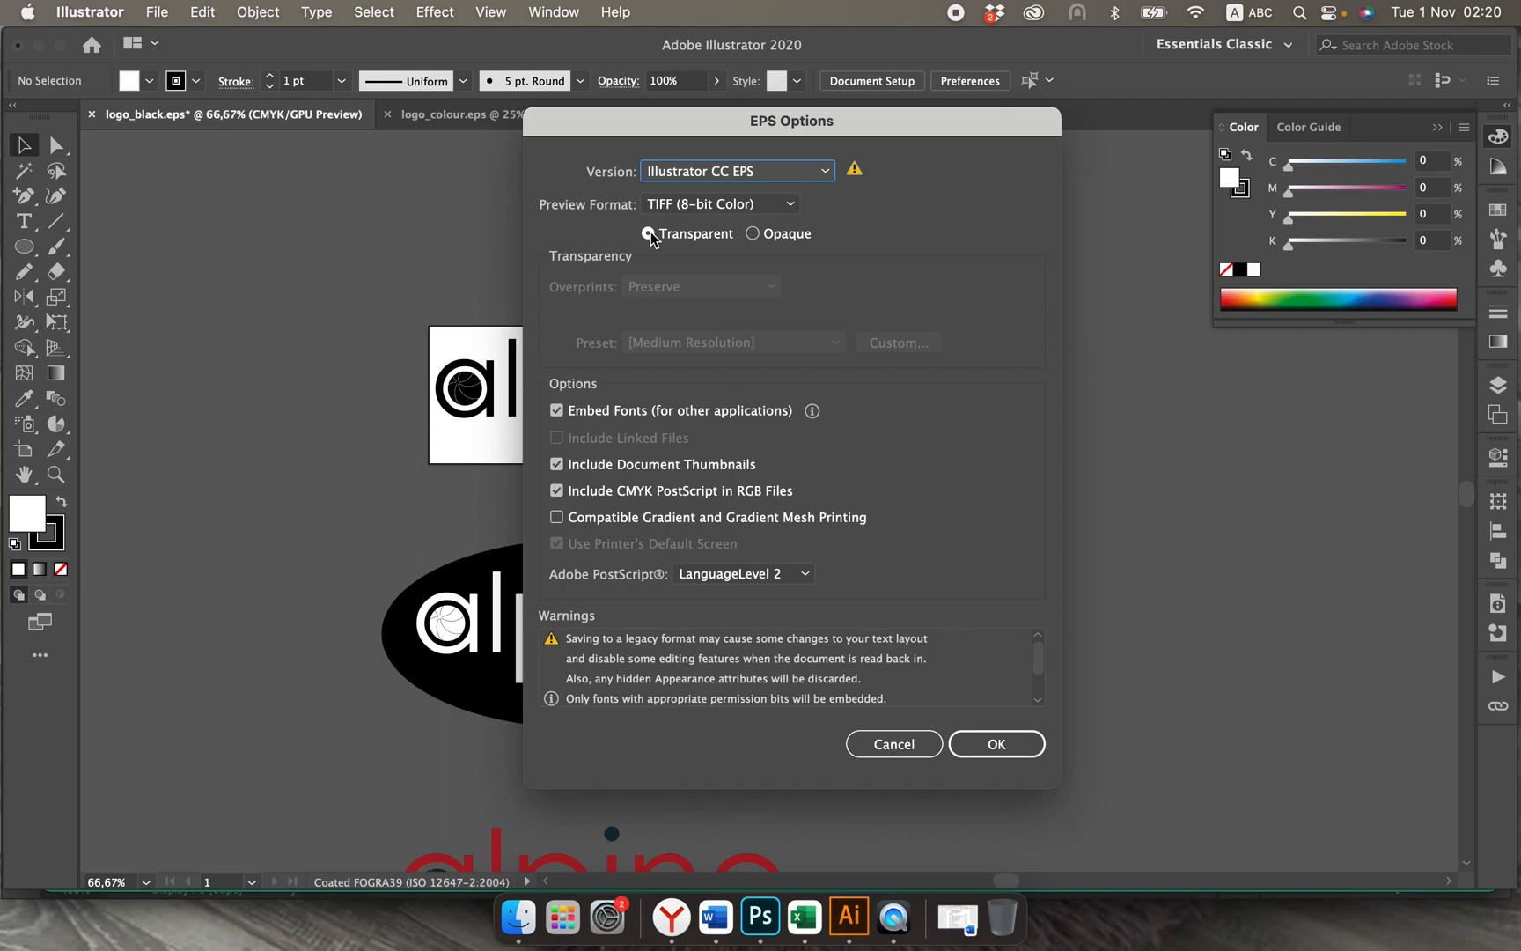
pyautogui.click(990, 748)
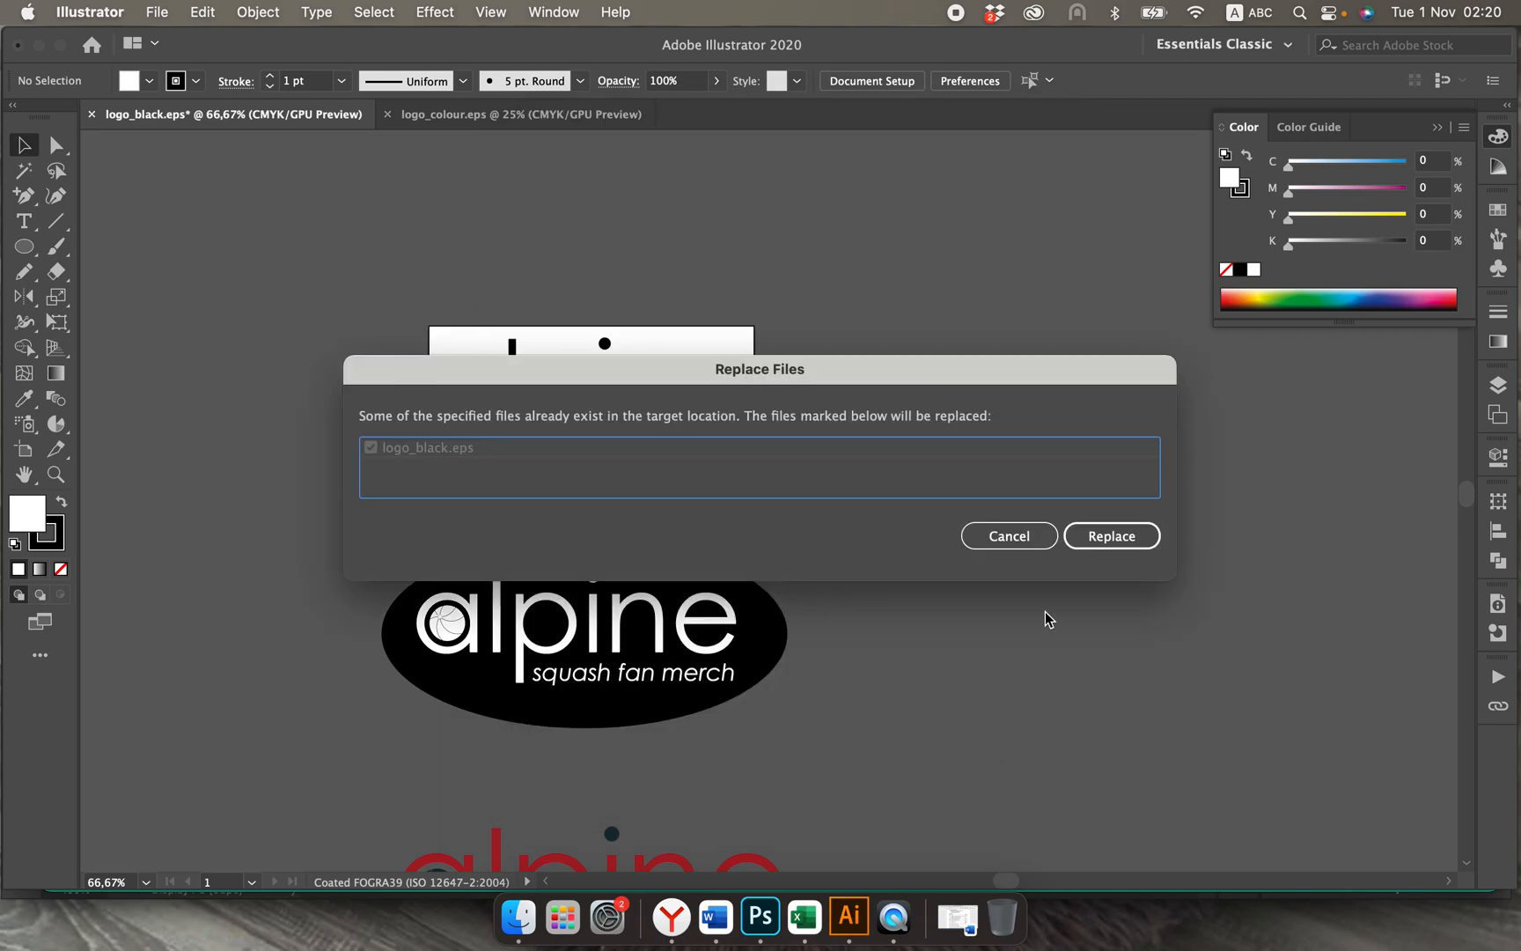
pyautogui.click(1113, 536)
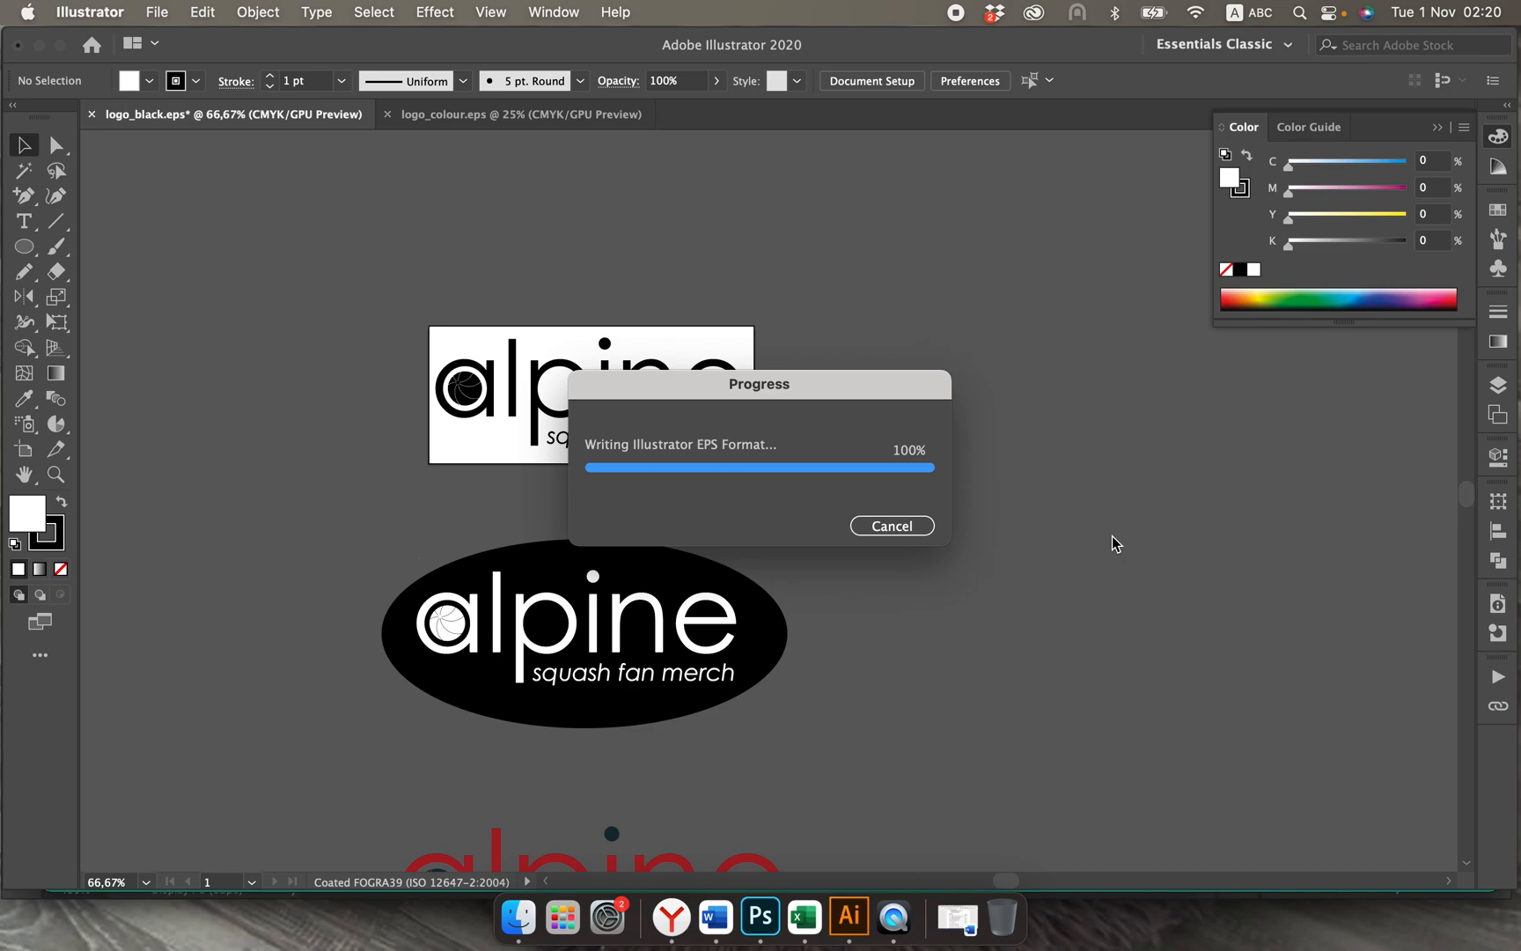
# Step: In logo_colour.eps, crop the artboard on all four sides tightly around the coloured logo, to about 135 x 57 mm
pyautogui.click(525, 120)
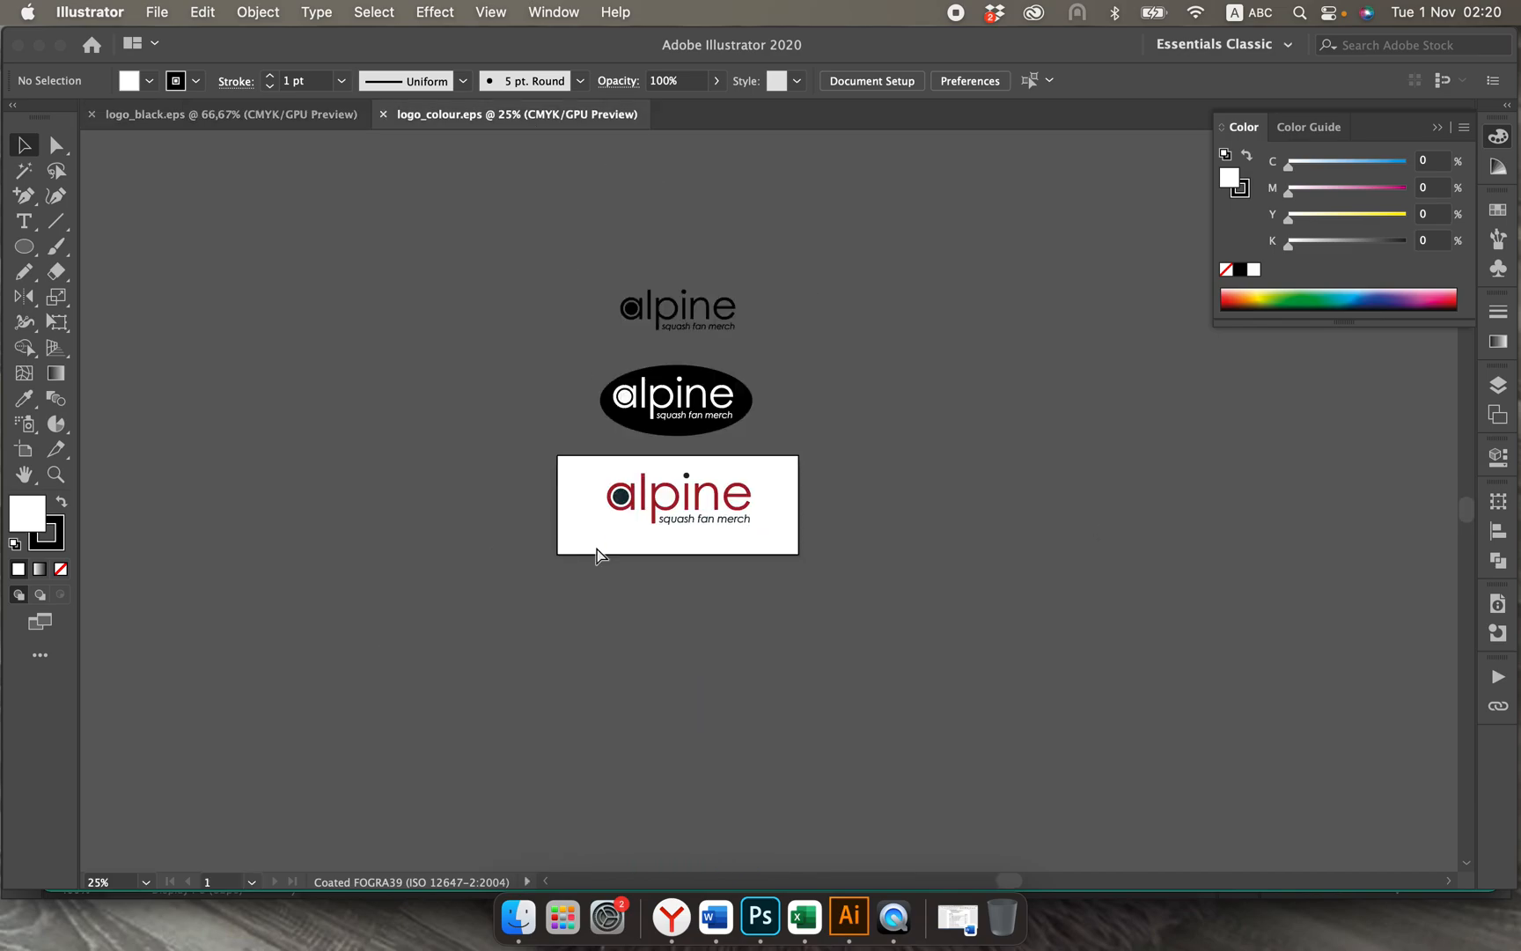
pyautogui.press('super+equal')
pyautogui.press('super+equal')
pyautogui.press('super+equal')
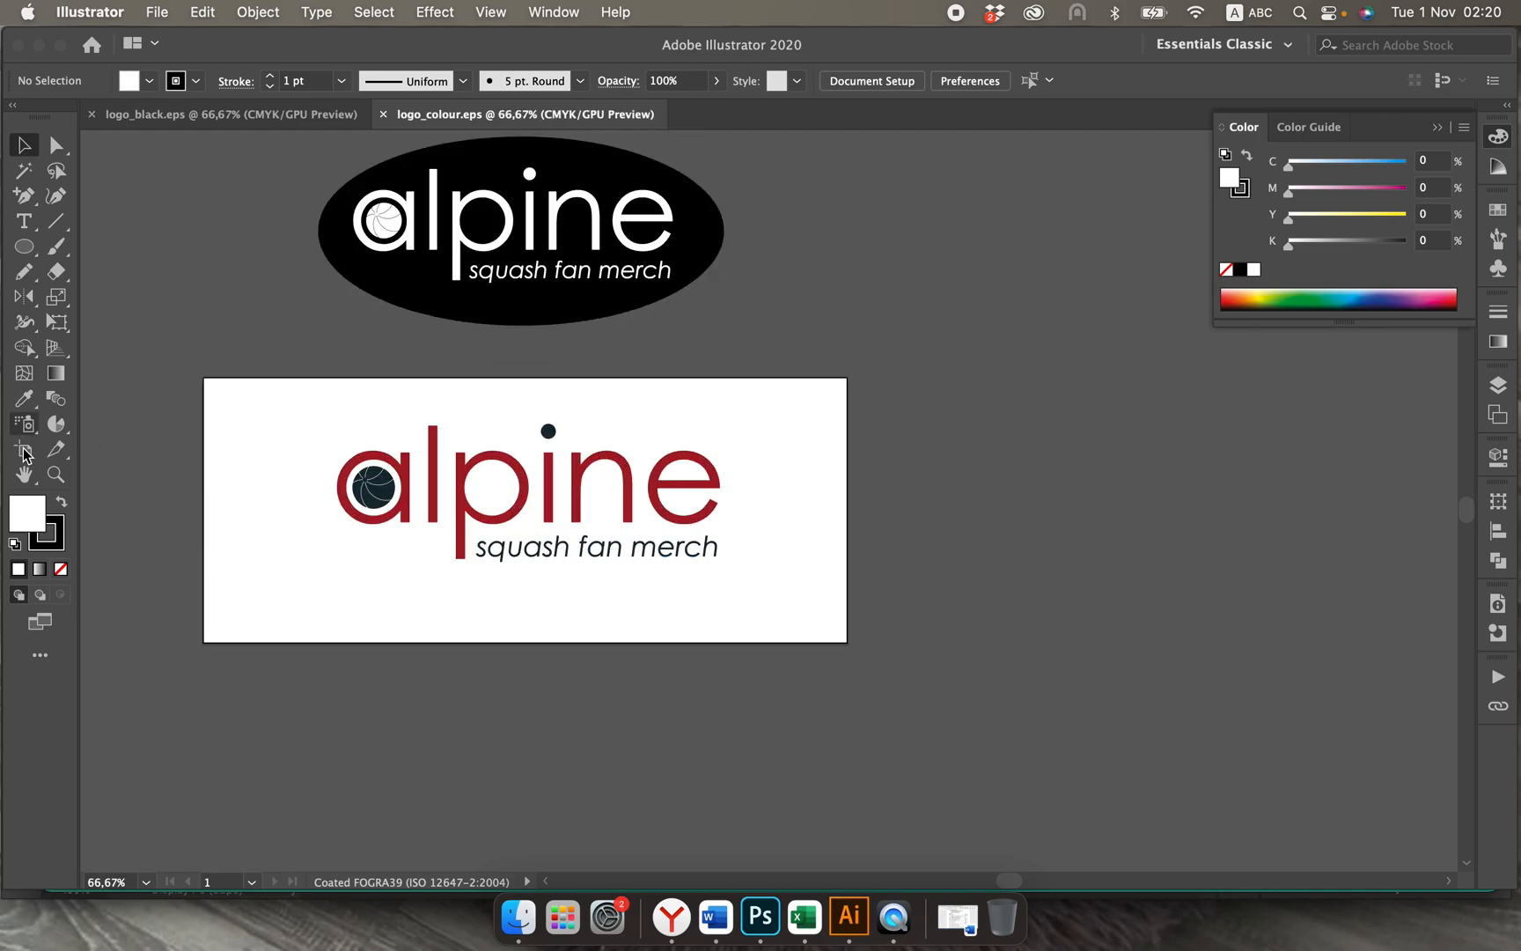
pyautogui.click(25, 472)
pyautogui.click(23, 449)
pyautogui.moveTo(204, 510); pyautogui.dragTo(326, 510)
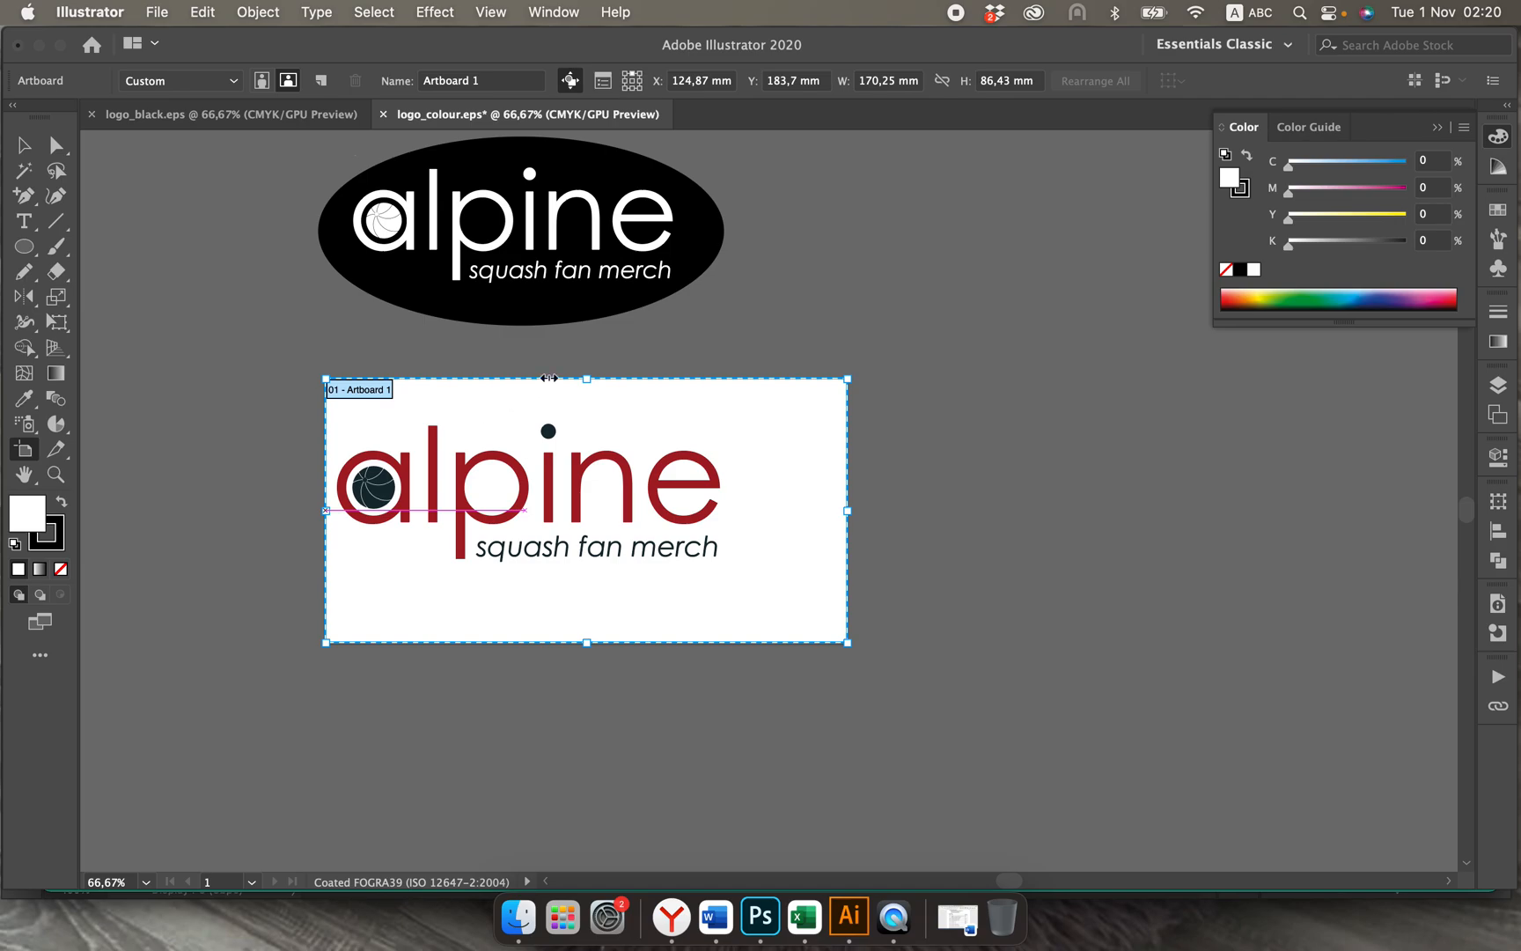
pyautogui.moveTo(591, 378); pyautogui.dragTo(591, 405)
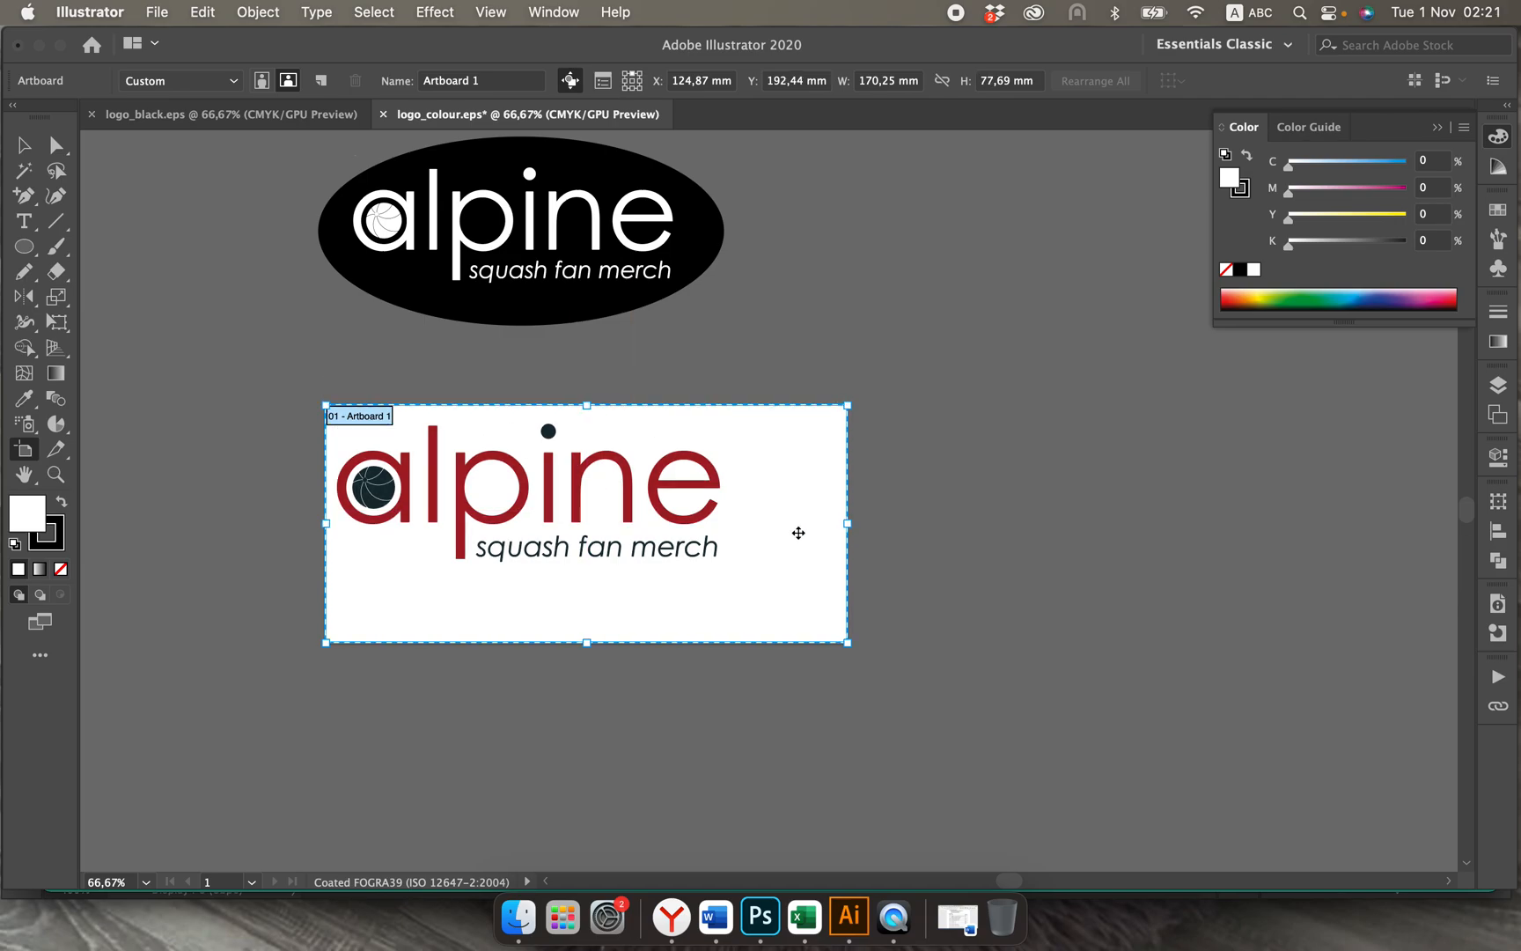
pyautogui.moveTo(851, 531); pyautogui.dragTo(738, 526)
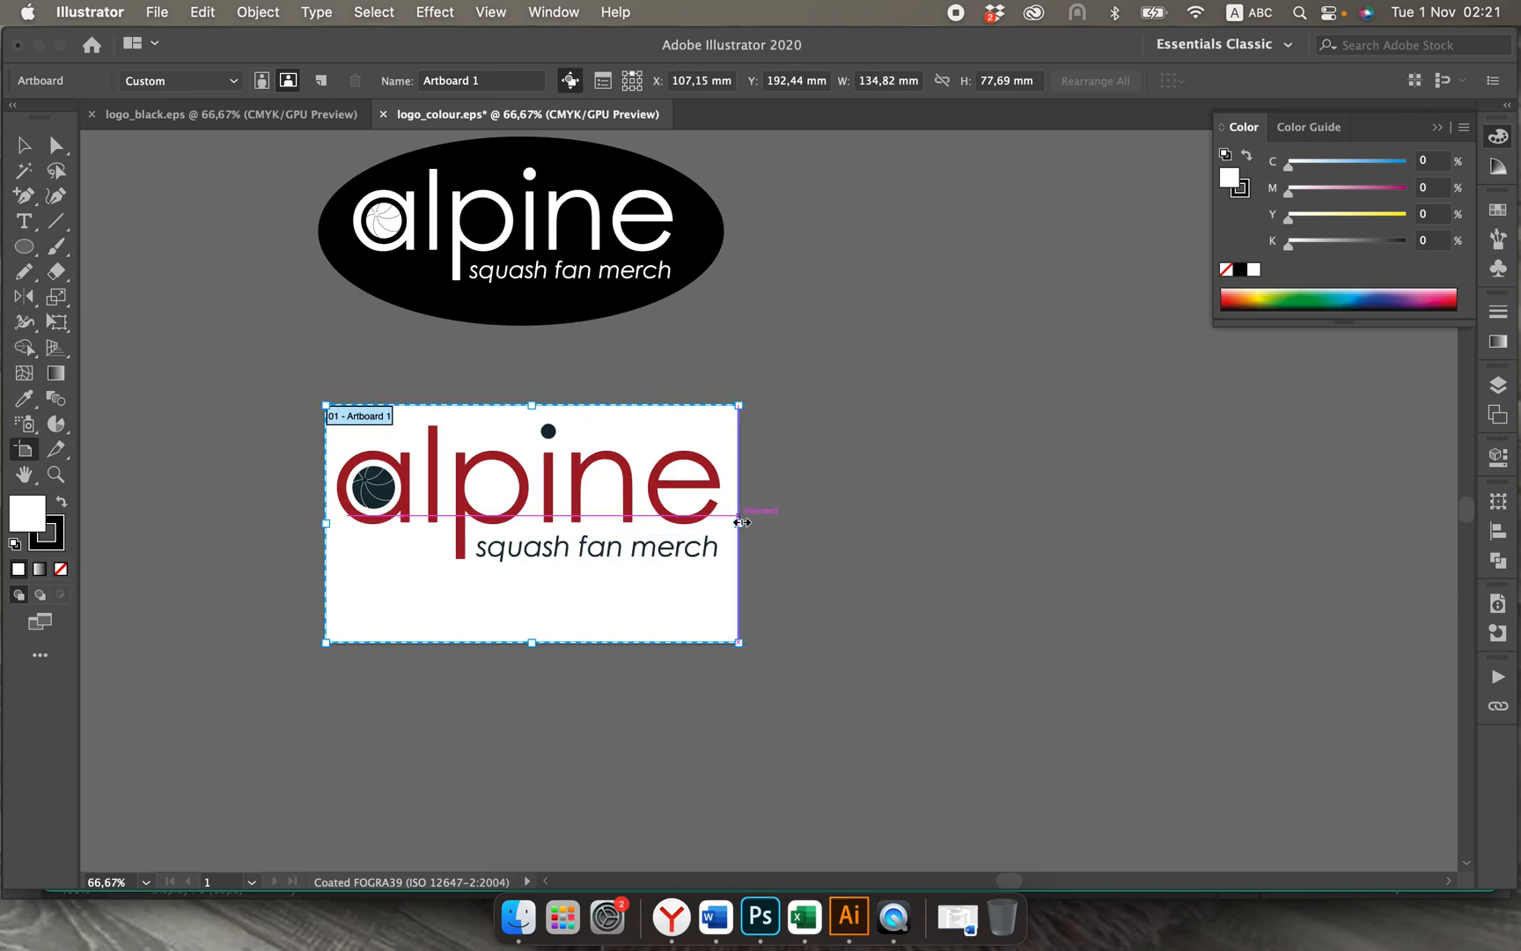
pyautogui.moveTo(536, 646); pyautogui.dragTo(532, 578)
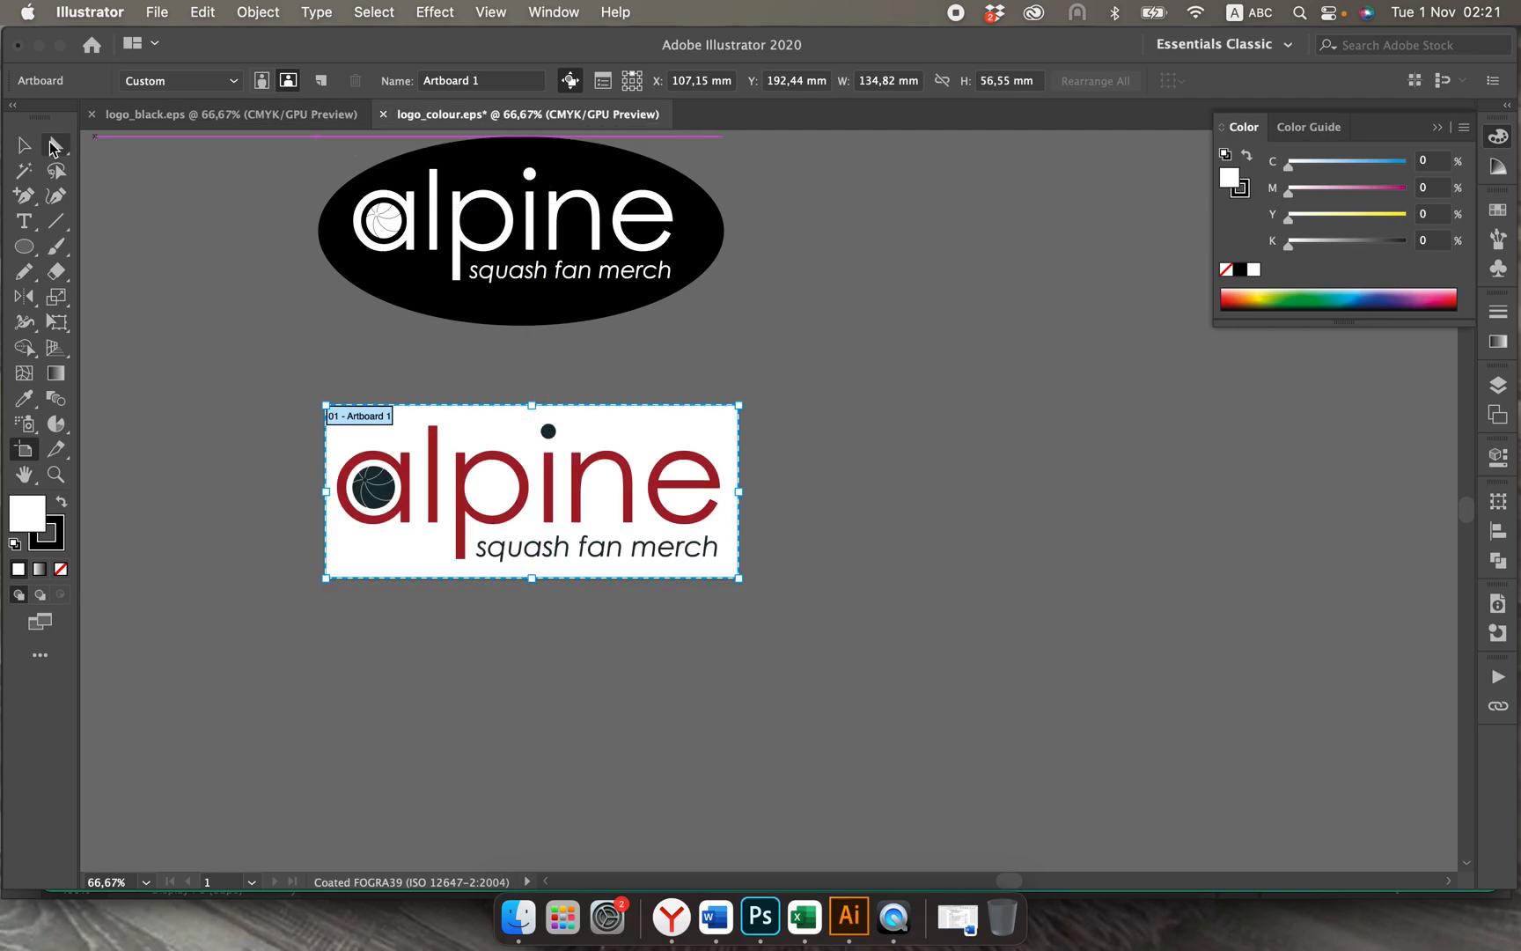
pyautogui.click(24, 146)
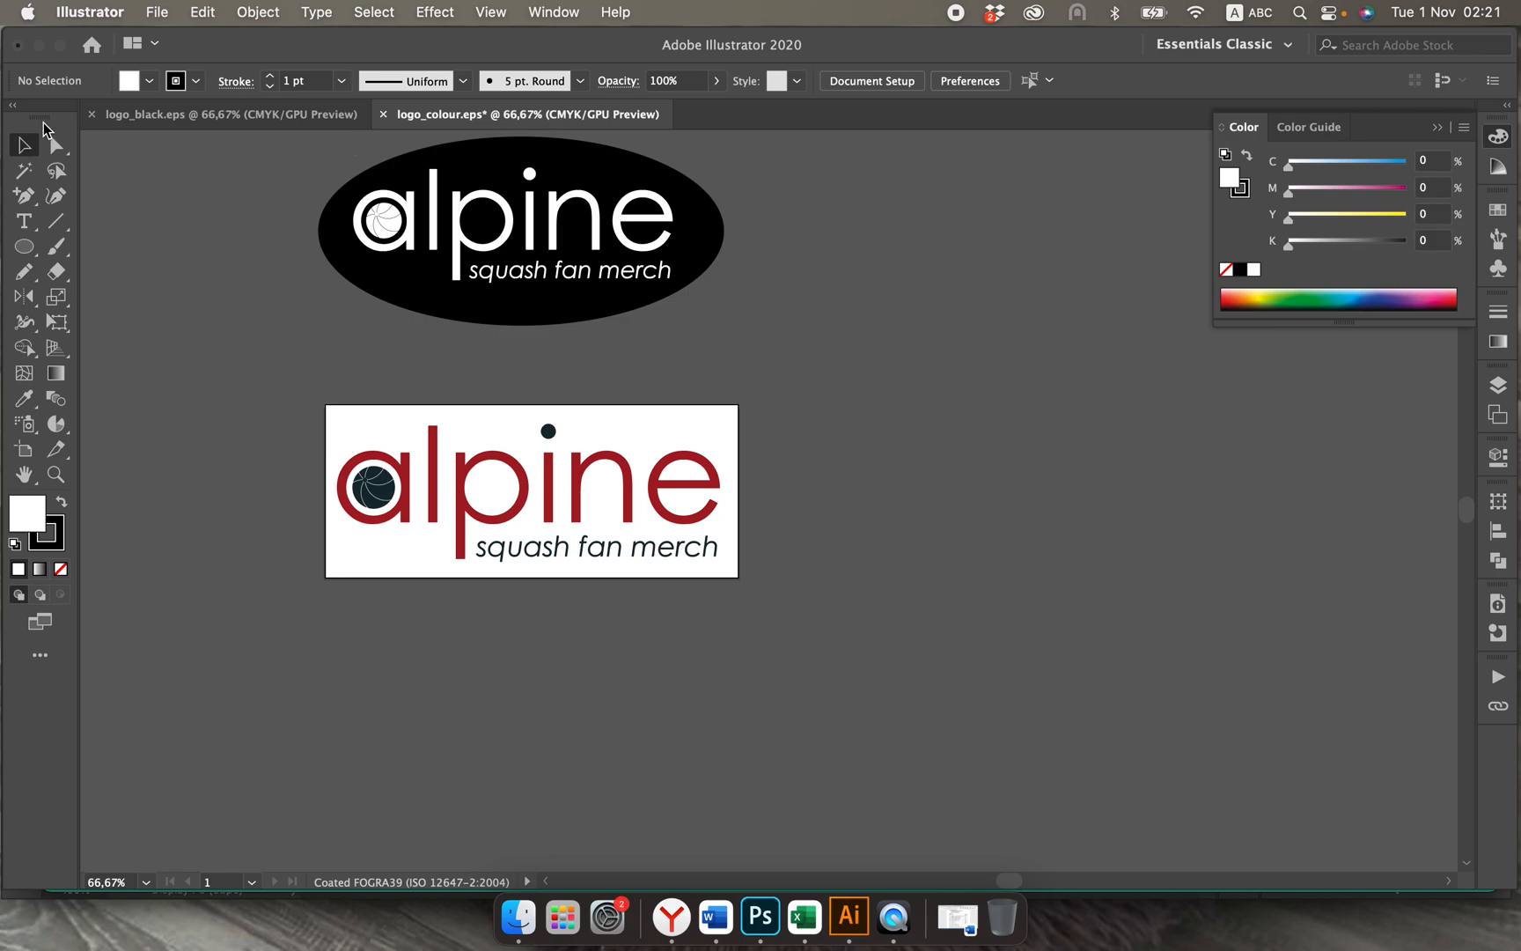
# Step: Save the coloured logo as logo_colour.eps in Illustrator EPS format using all artboards, replacing the existing file
pyautogui.click(159, 12)
pyautogui.click(169, 218)
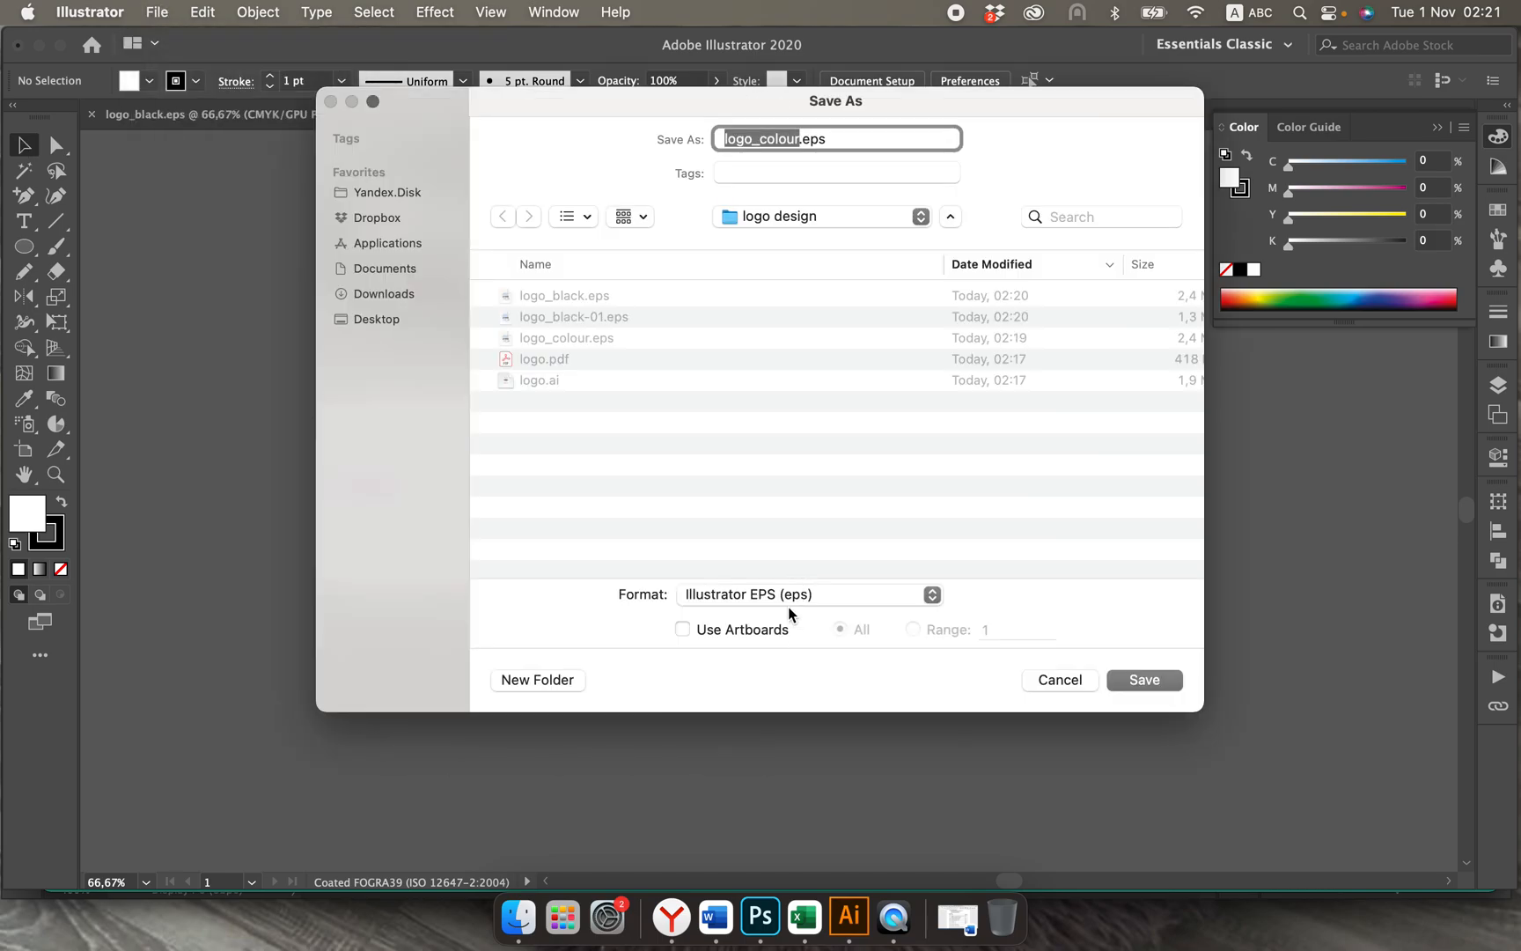
pyautogui.click(684, 629)
pyautogui.click(1137, 675)
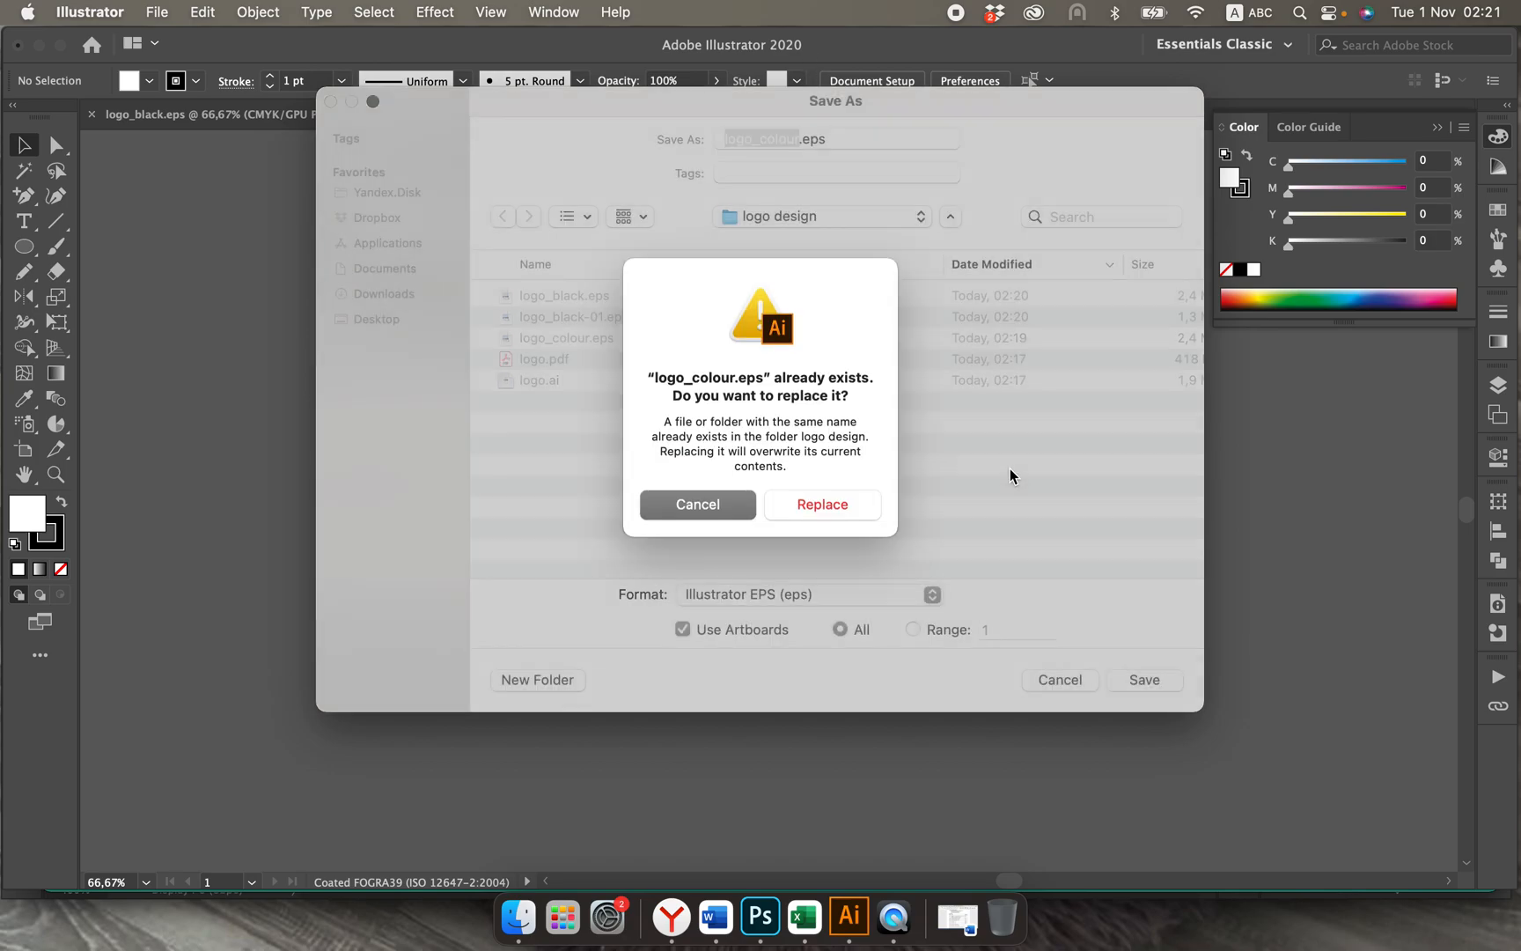
pyautogui.click(844, 507)
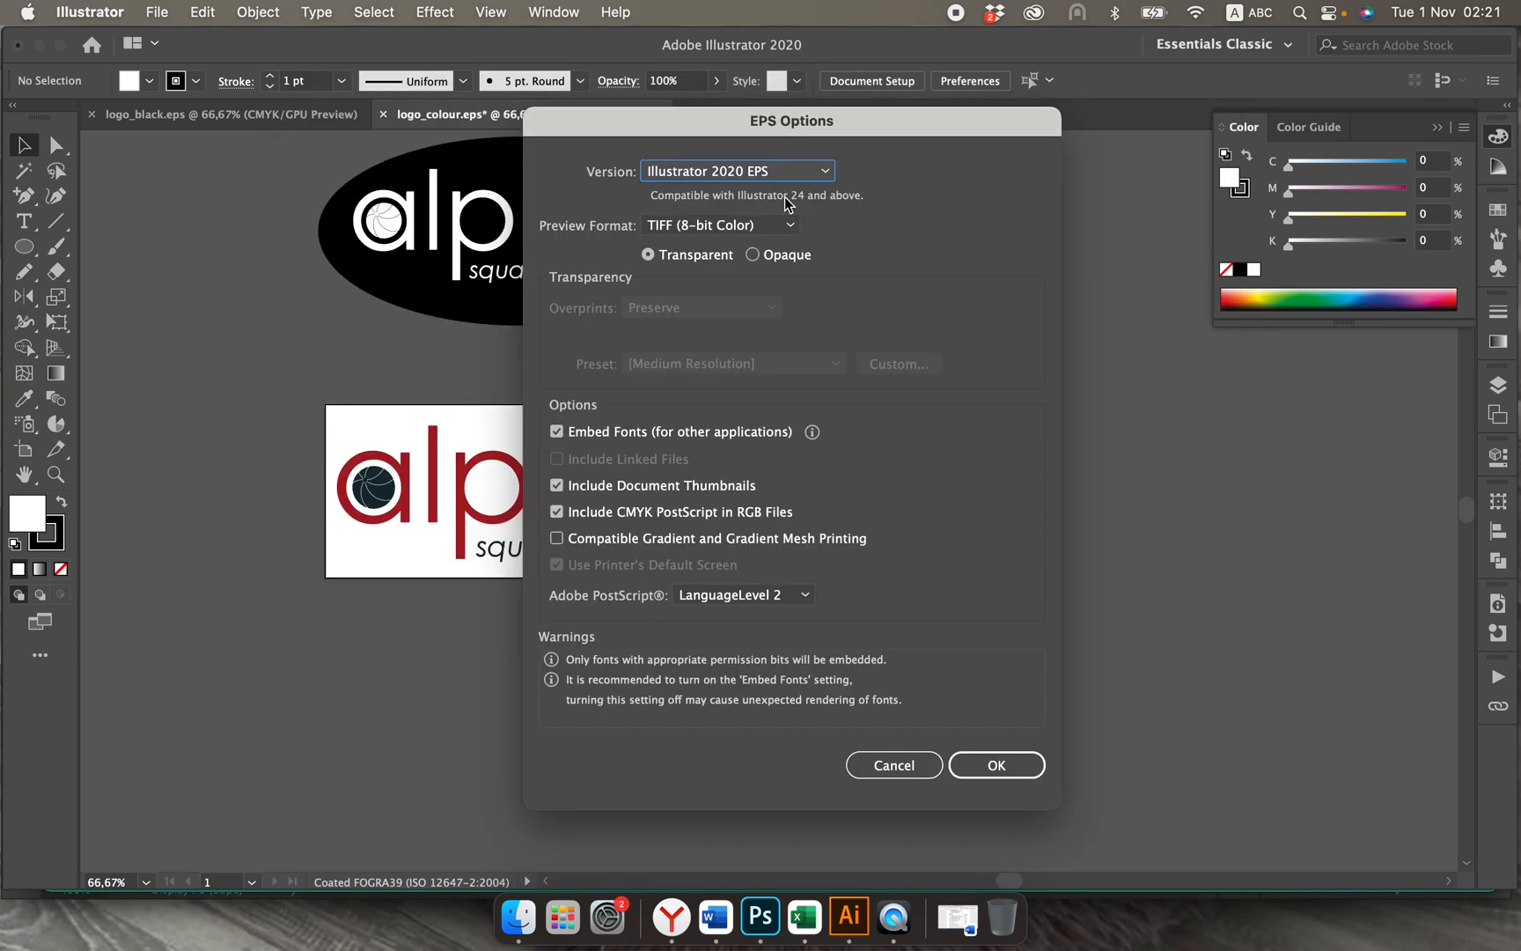
# Step: Choose Illustrator CC EPS as the version for the coloured logo file and complete the save, replacing existing files
pyautogui.click(759, 171)
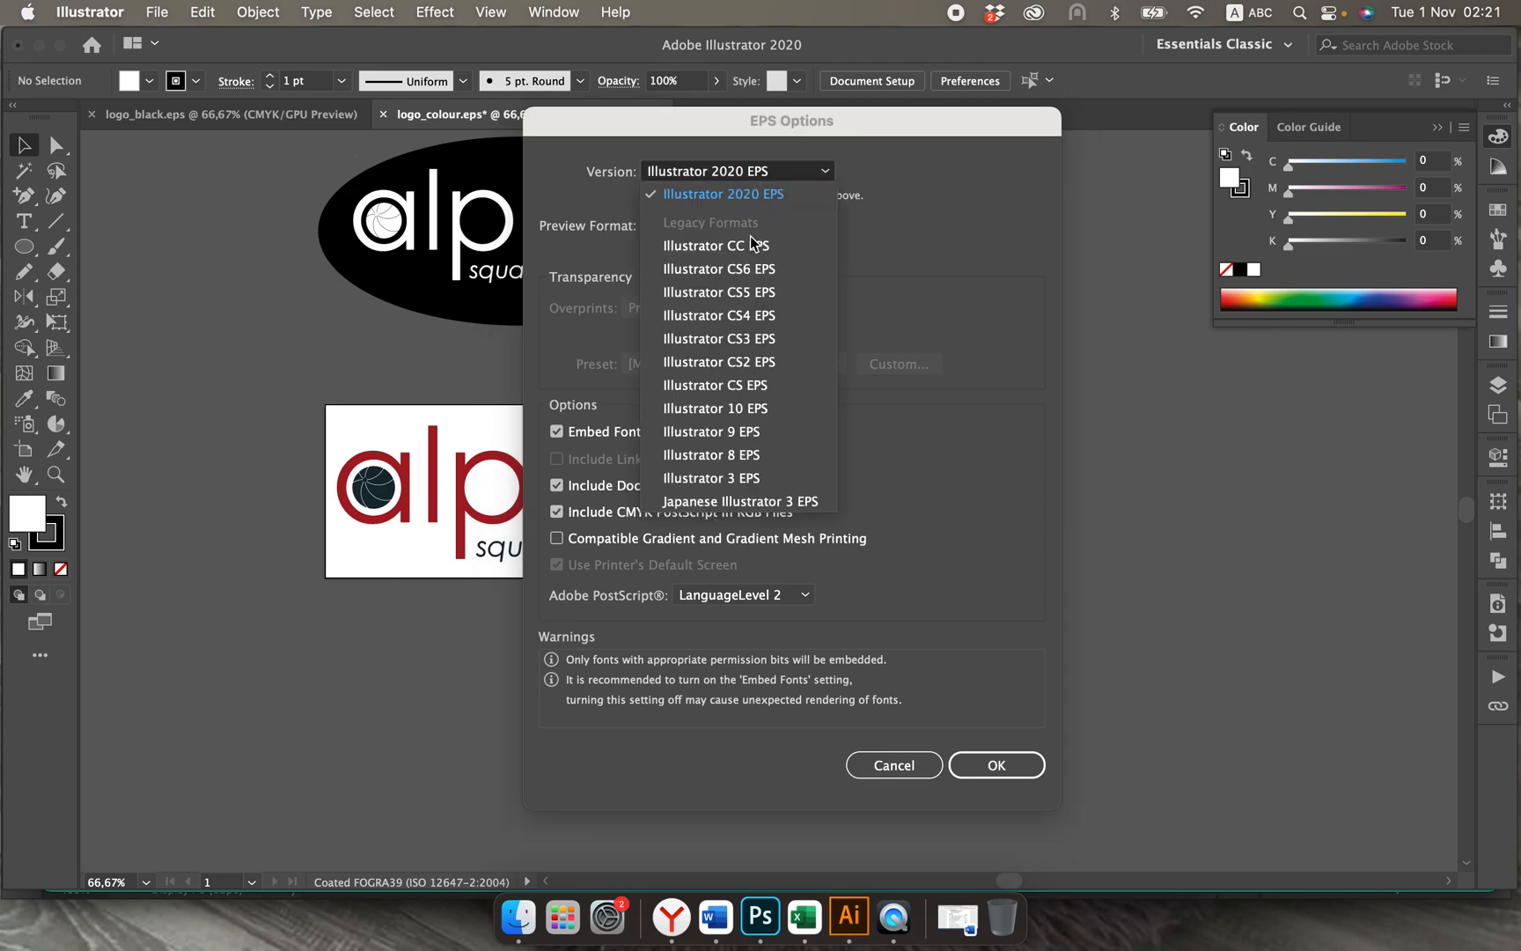
pyautogui.click(753, 245)
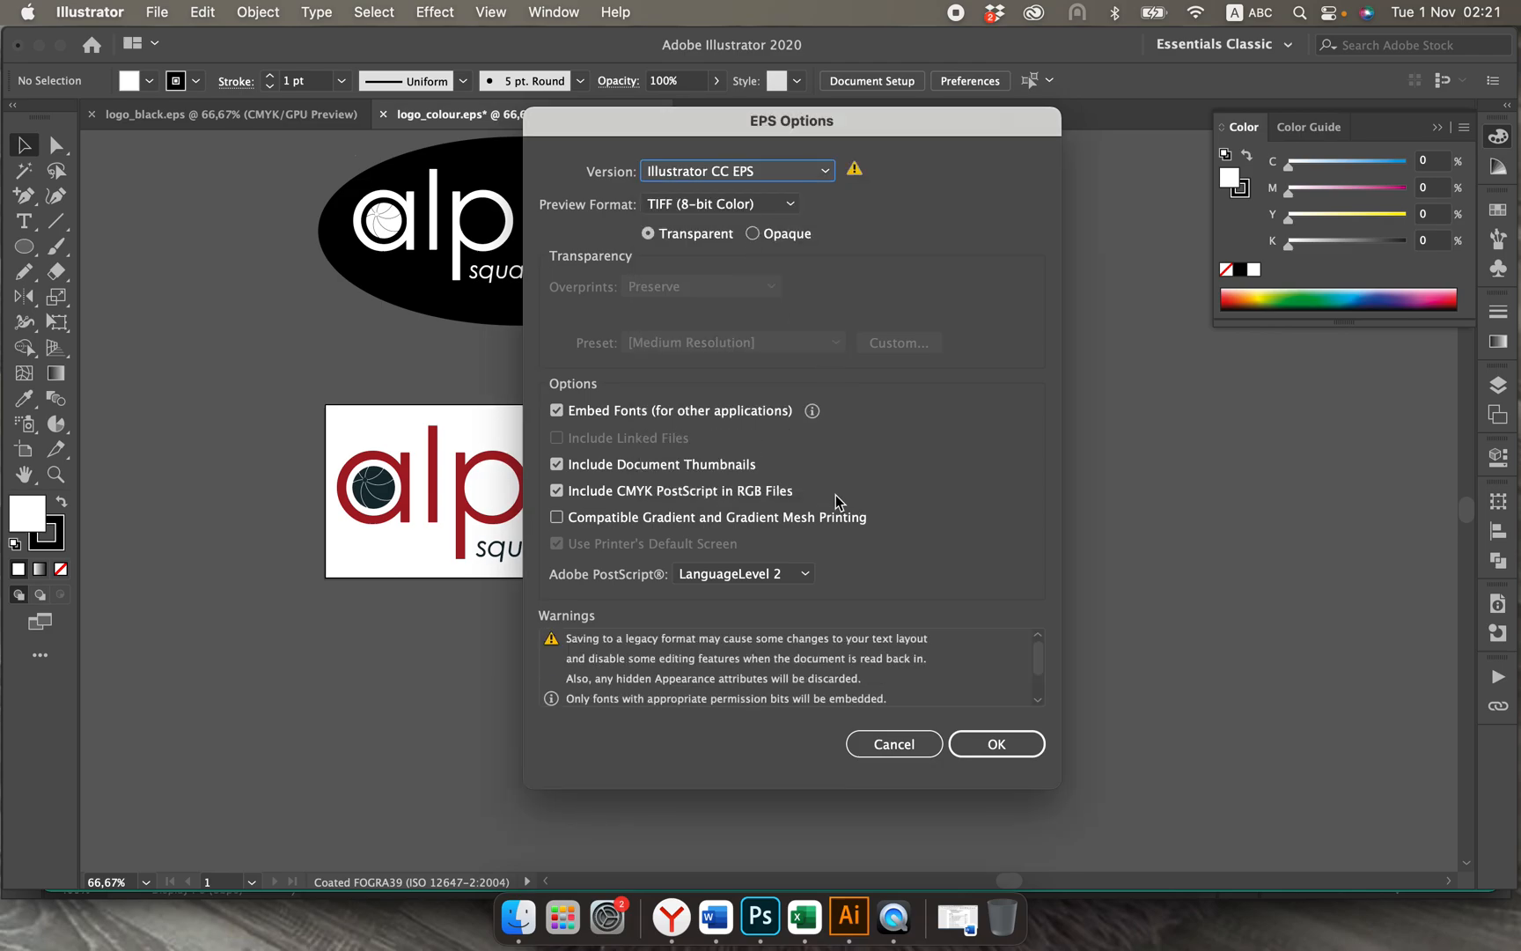
pyautogui.click(974, 743)
pyautogui.click(1110, 533)
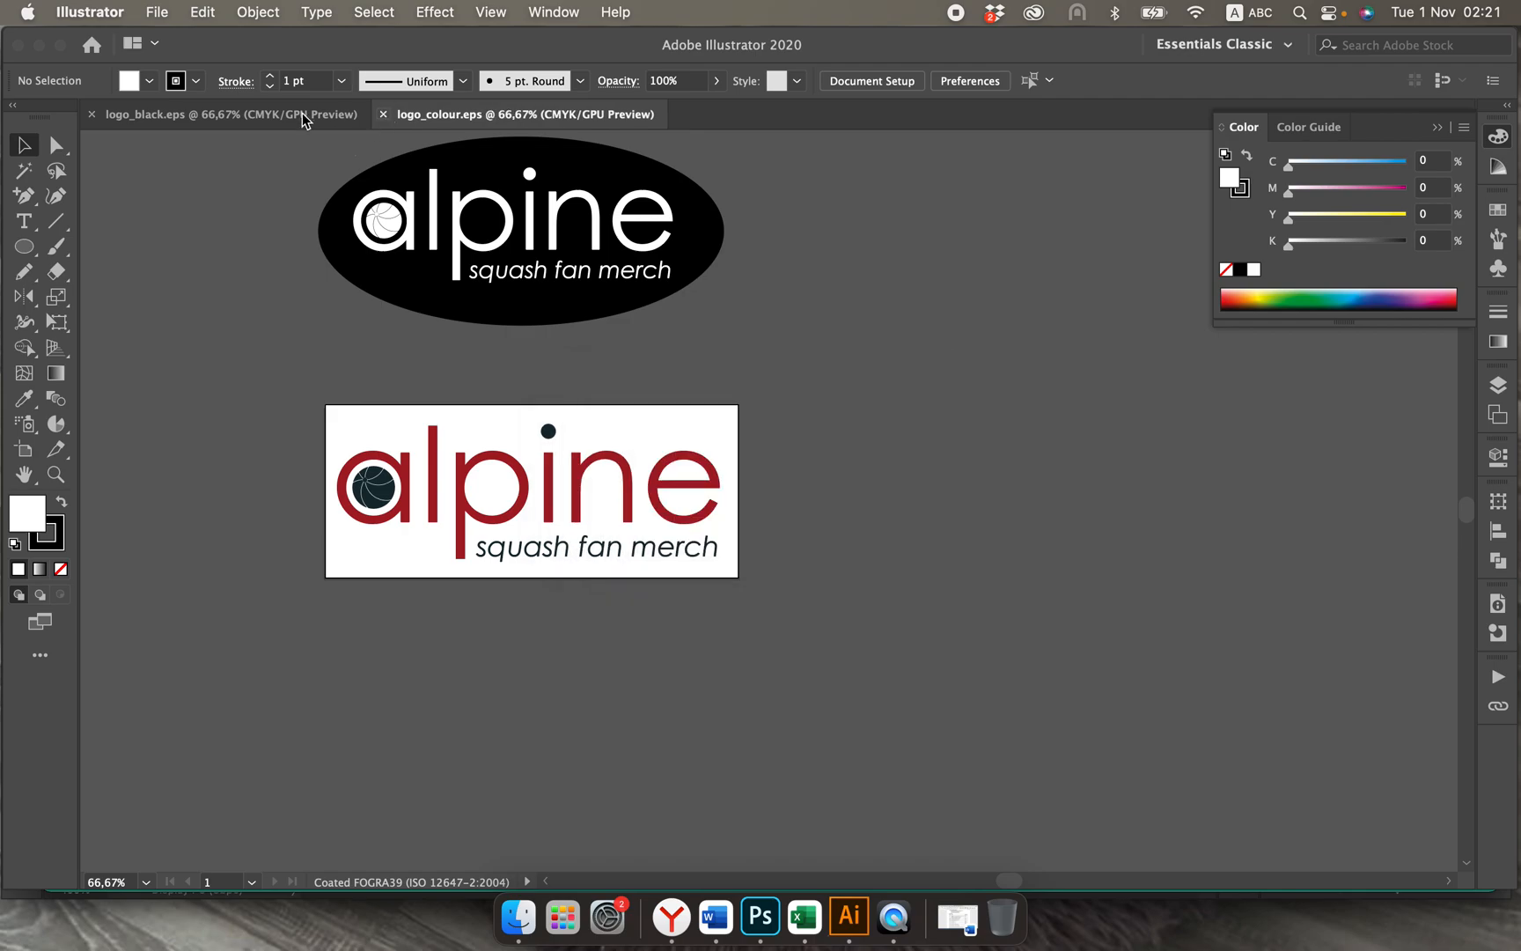
# Step: Close the logo_black.eps and logo_colour.eps documents
pyautogui.click(94, 116)
pyautogui.click(93, 116)
pyautogui.click(93, 117)
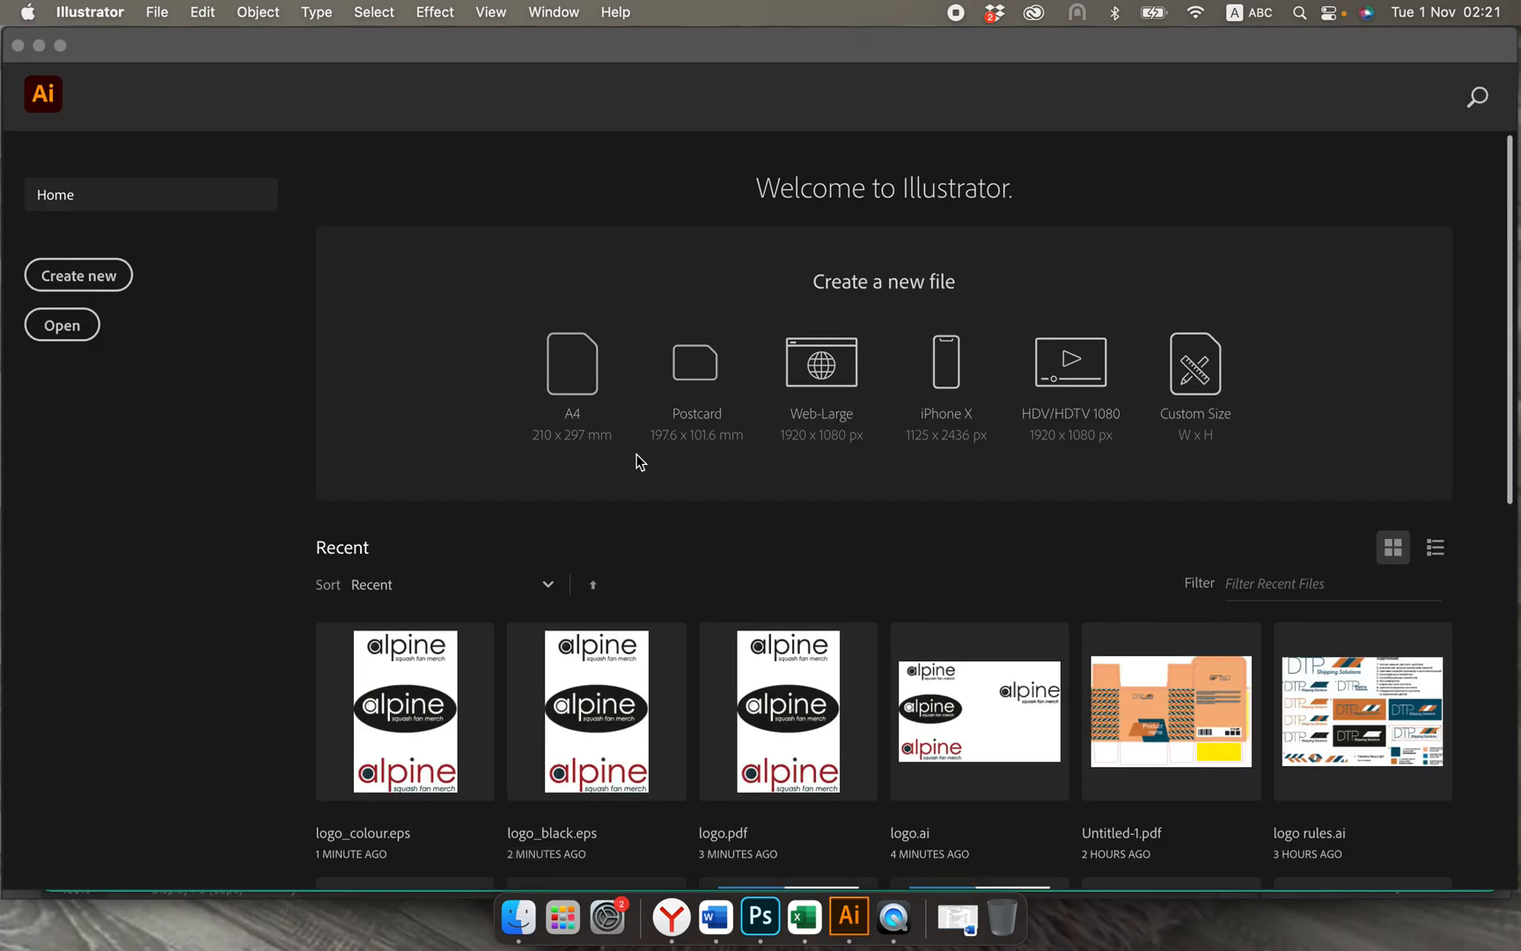
# Step: Switch to Finder and expand the "logo design" folder on the Desktop
pyautogui.click(519, 920)
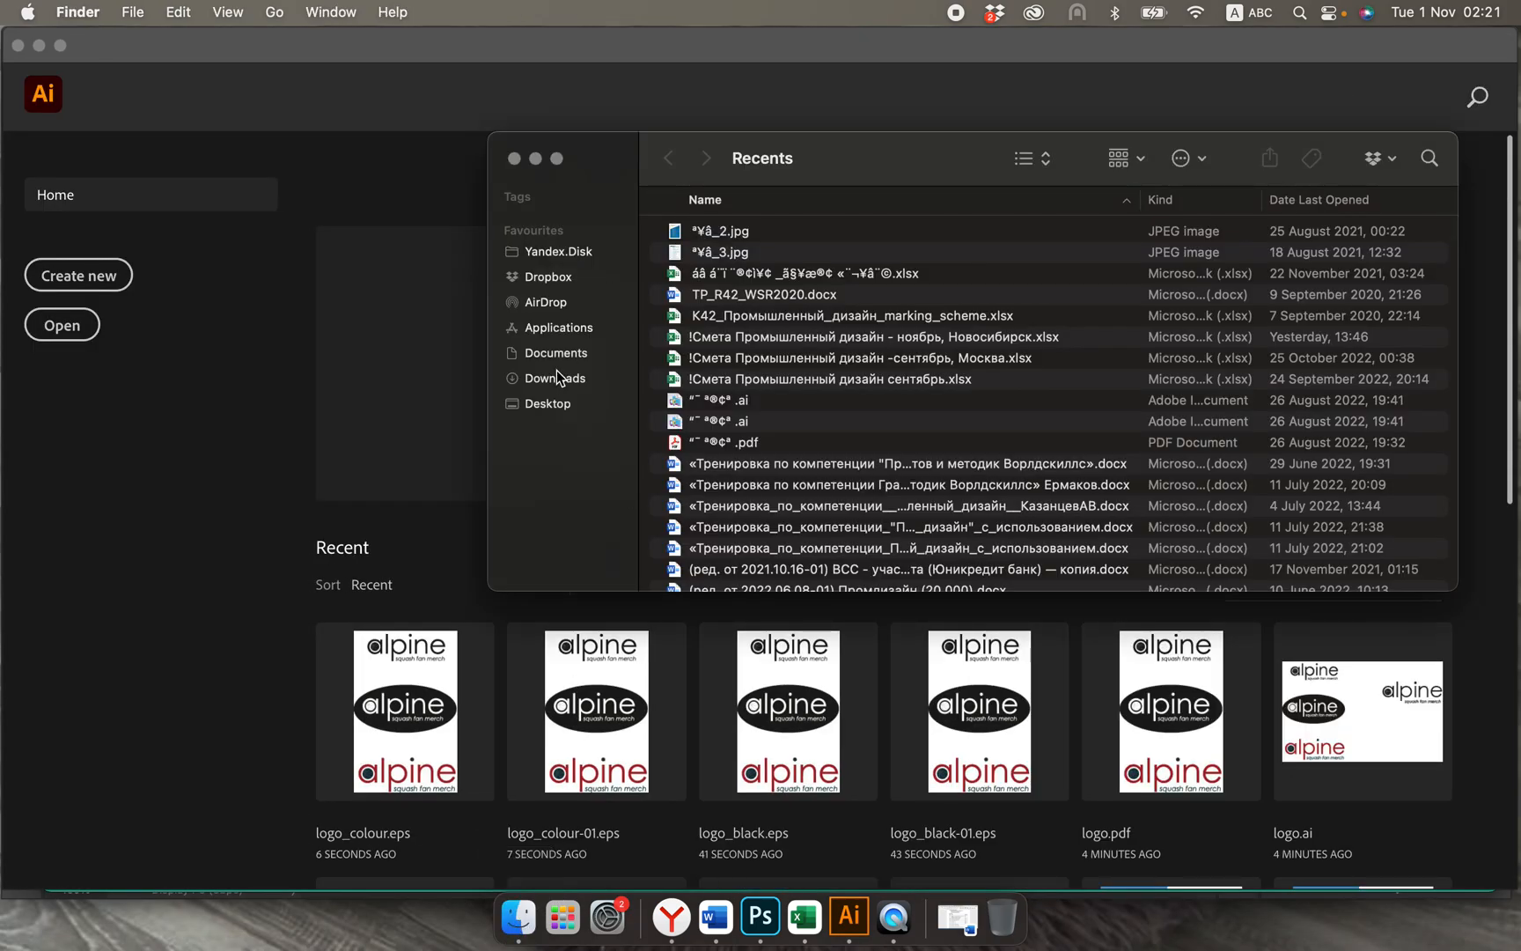
pyautogui.click(548, 405)
pyautogui.click(704, 233)
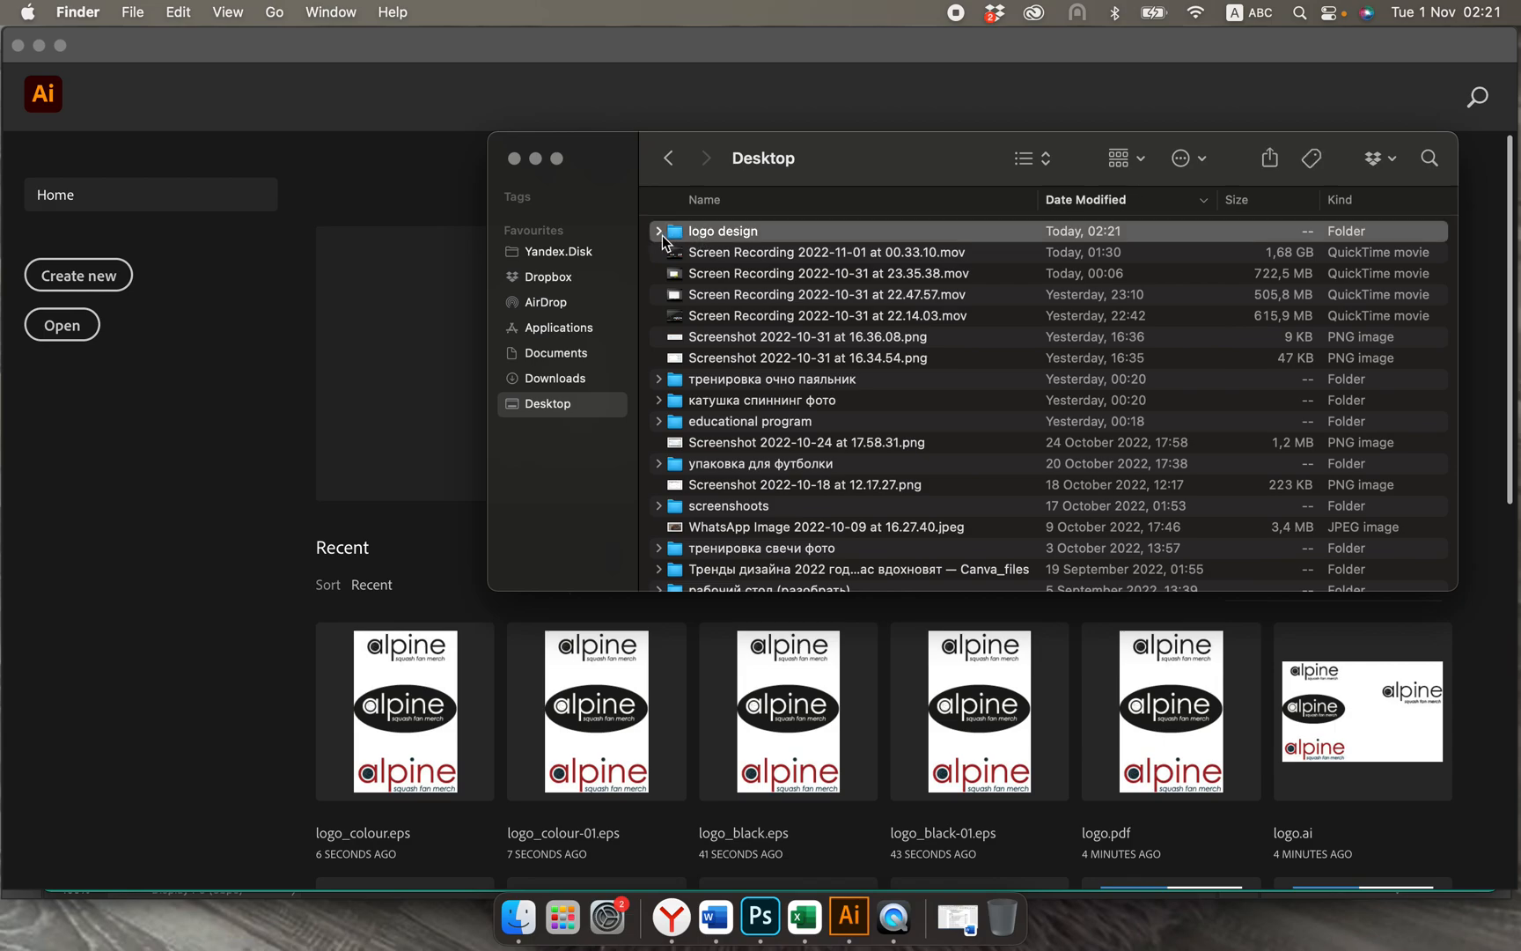
pyautogui.click(658, 232)
# Step: Move logo_colour.eps and logo_black.eps from the "logo design" folder to the Bin
pyautogui.click(698, 254)
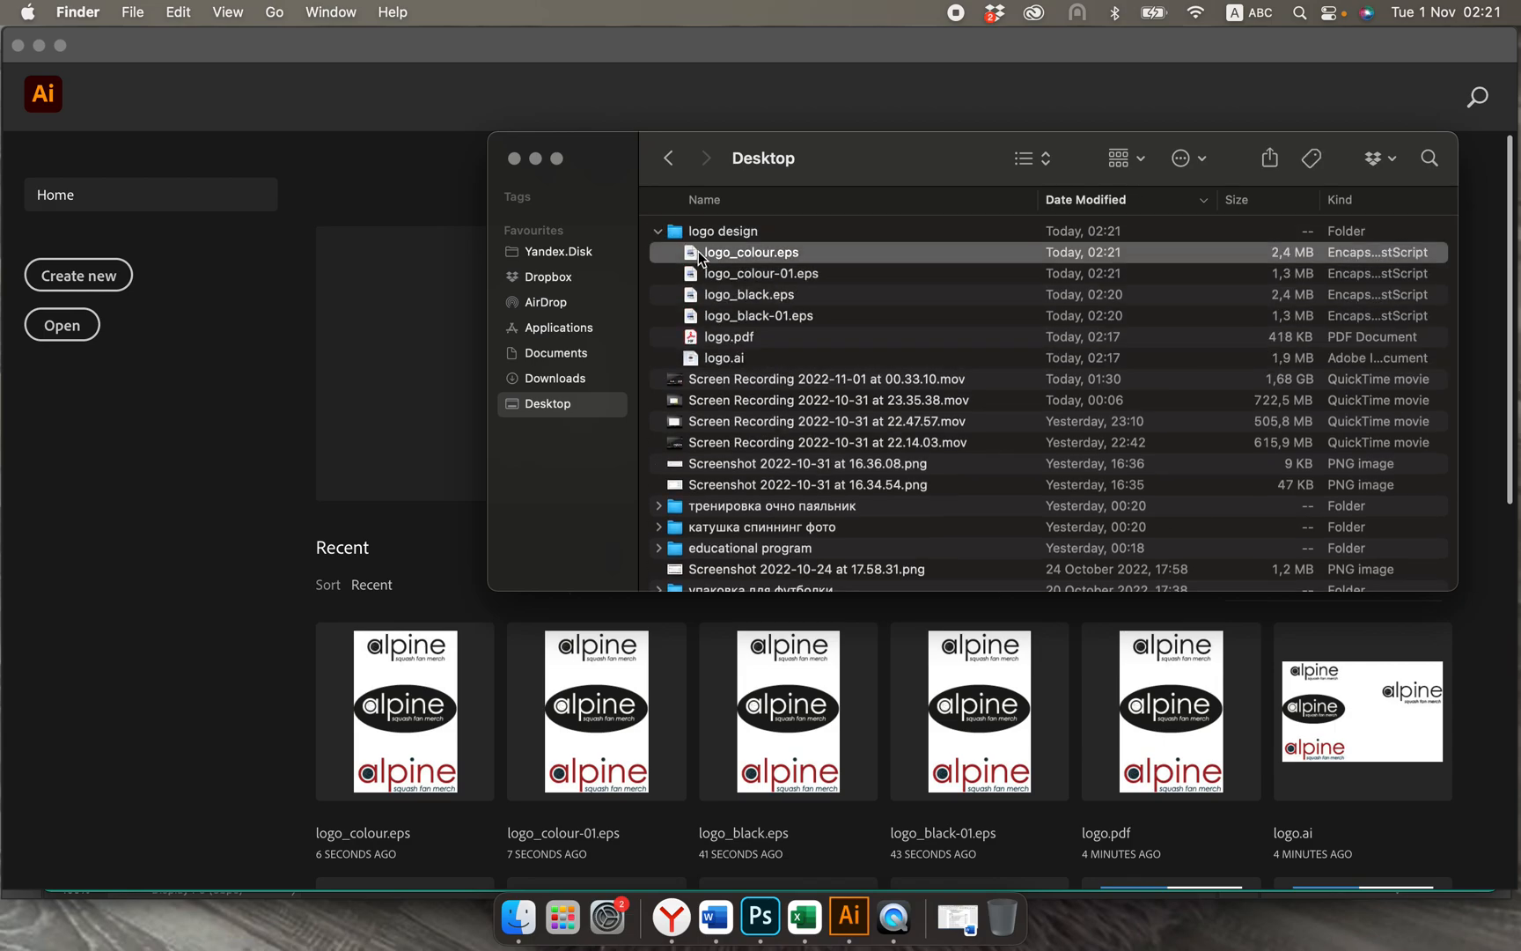
pyautogui.keyDown('super'); pyautogui.click(736, 295); pyautogui.keyUp('super')
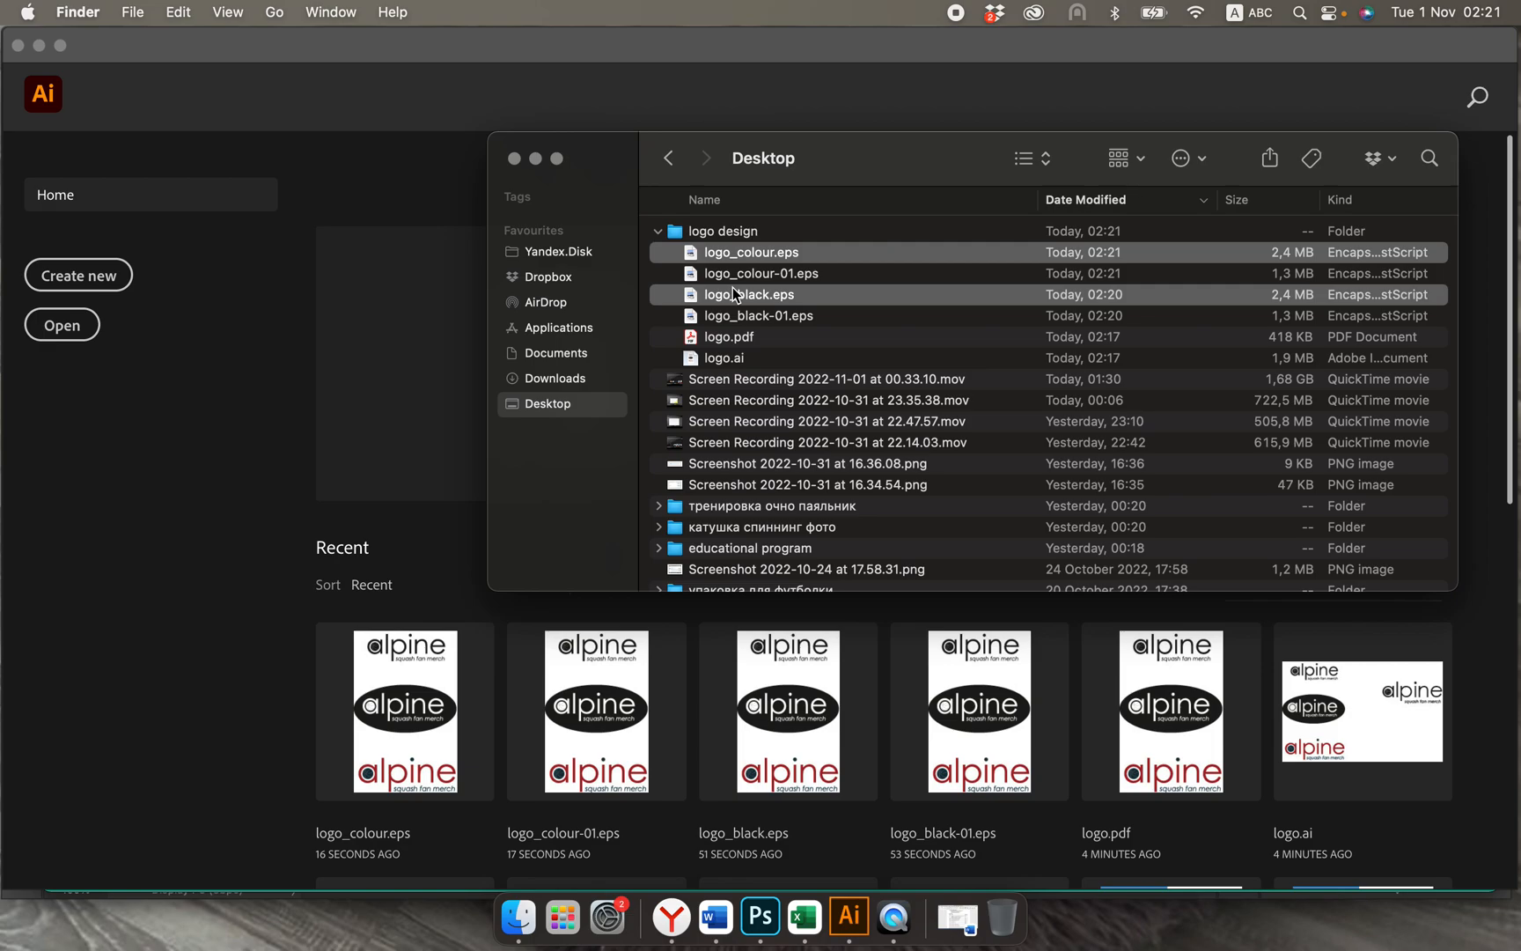
pyautogui.rightClick(733, 293)
pyautogui.click(786, 380)
pyautogui.rightClick(772, 254)
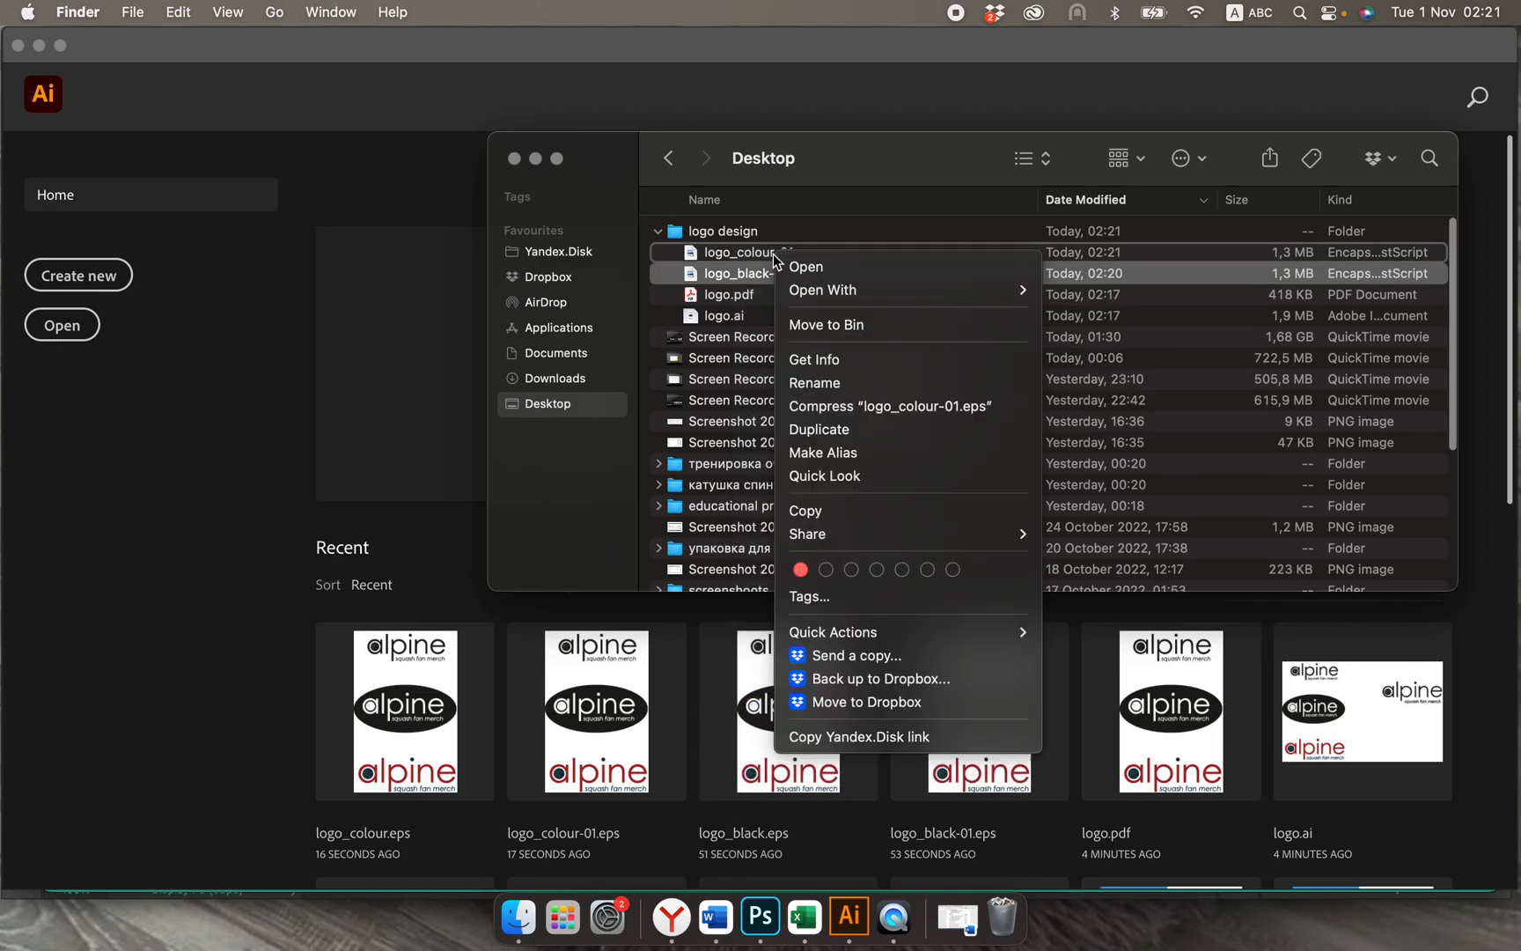
pyautogui.click(744, 292)
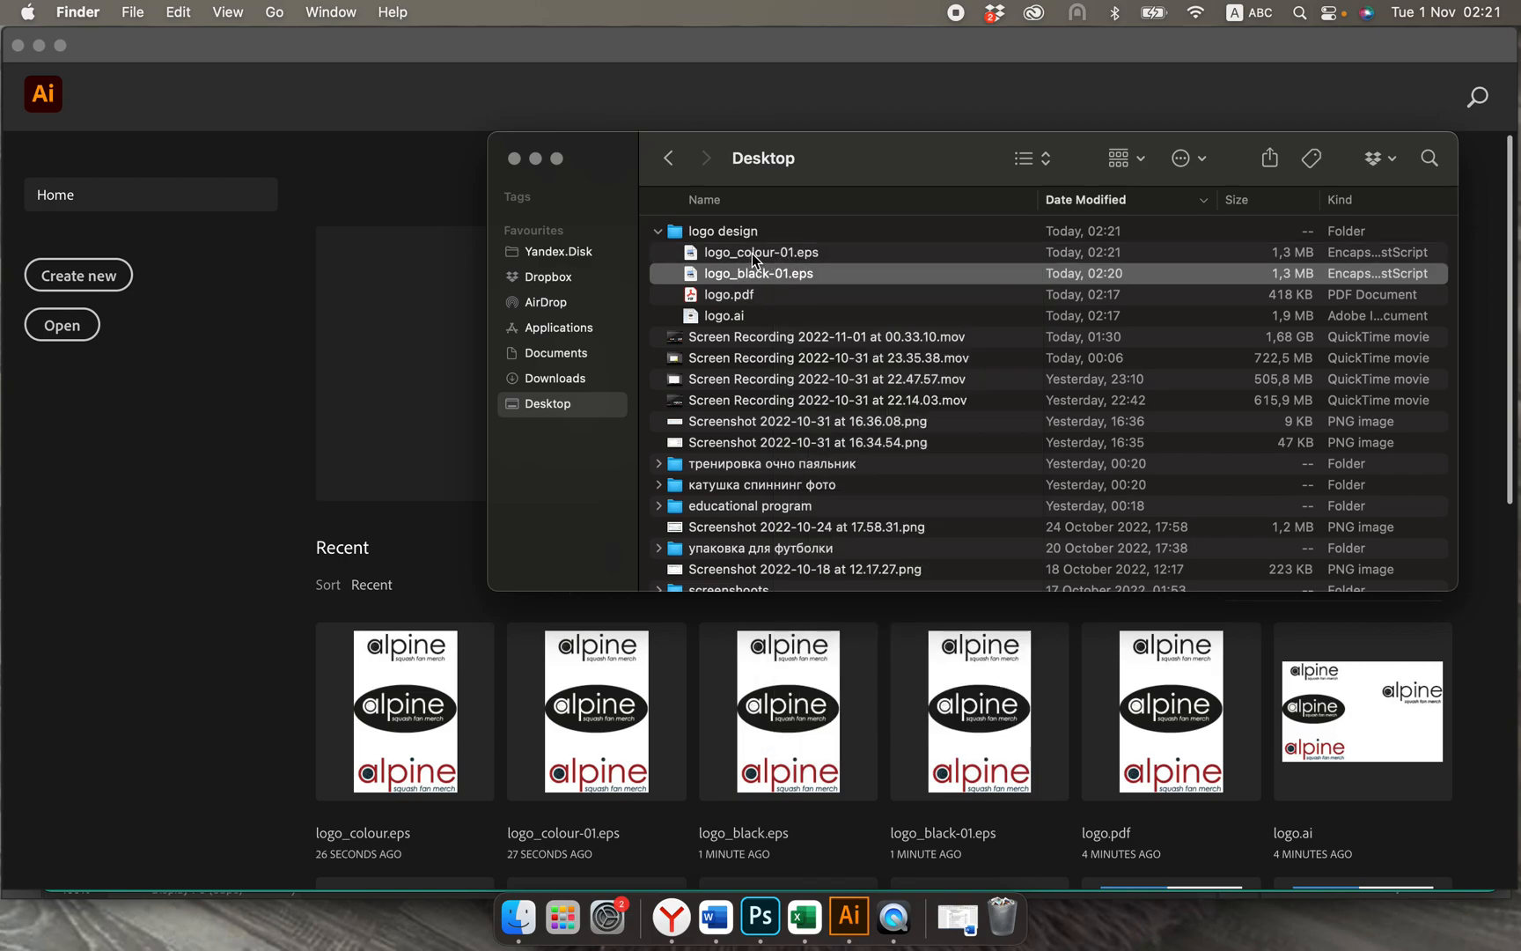
# Step: Open logo_colour-01.eps and logo_black-01.eps together in Illustrator and close the Finder window
pyautogui.keyDown('shift'); pyautogui.click(753, 257); pyautogui.keyUp('shift')
pyautogui.moveTo(753, 257); pyautogui.dragTo(346, 352)
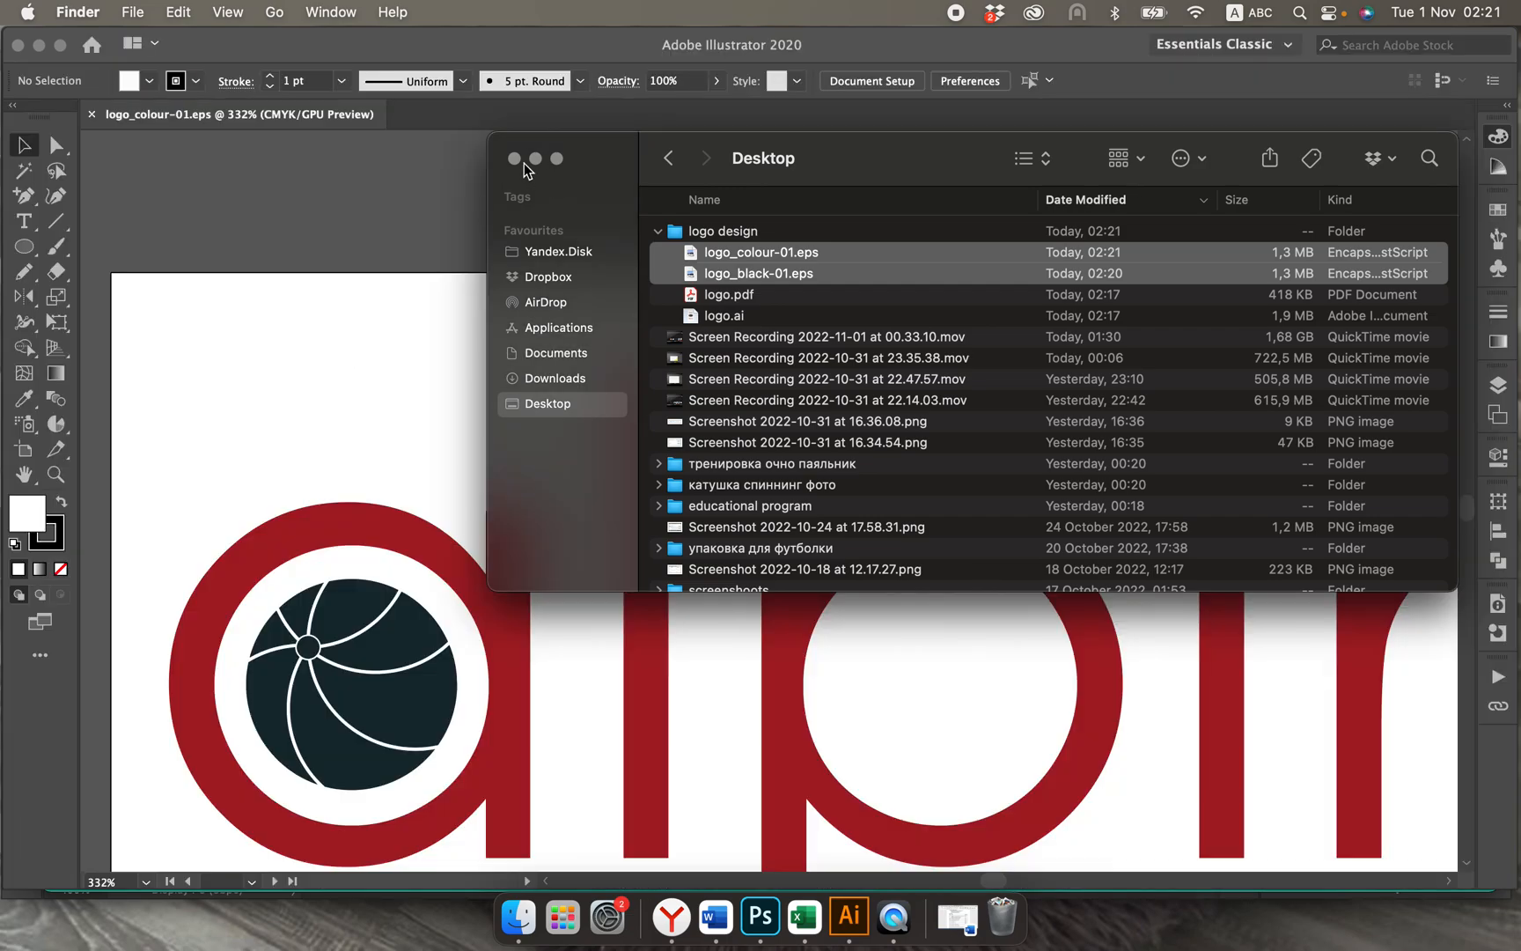
pyautogui.click(516, 159)
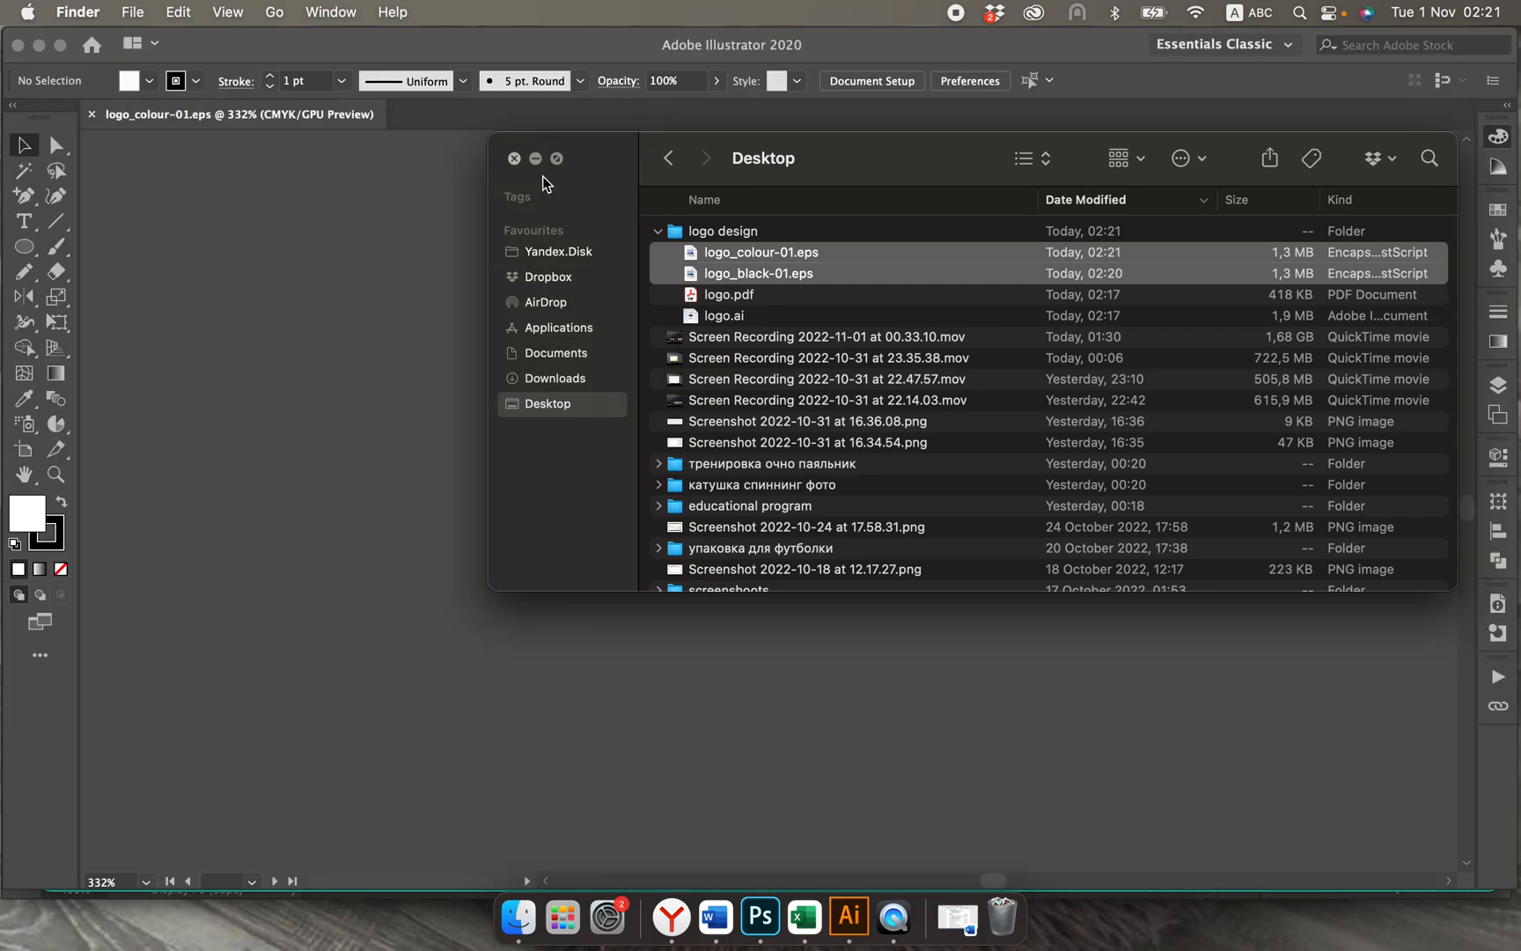
# Step: Check how the artboards are cropped around the logos in logo_black-01.eps and logo_colour-01.eps
pyautogui.press('super+minus')
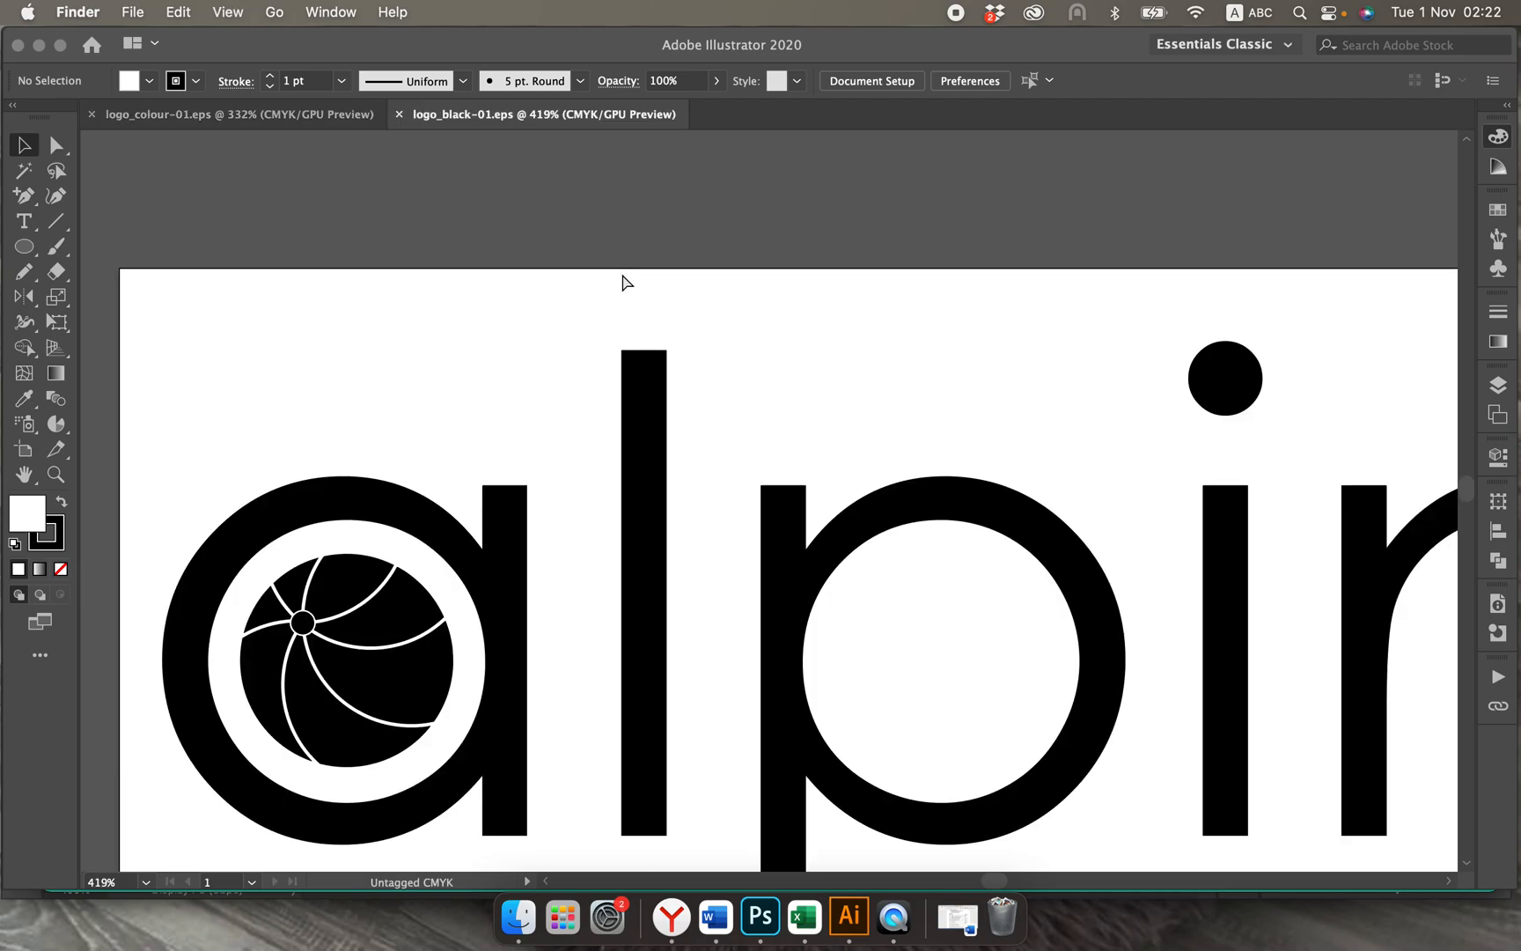
pyautogui.click(618, 276)
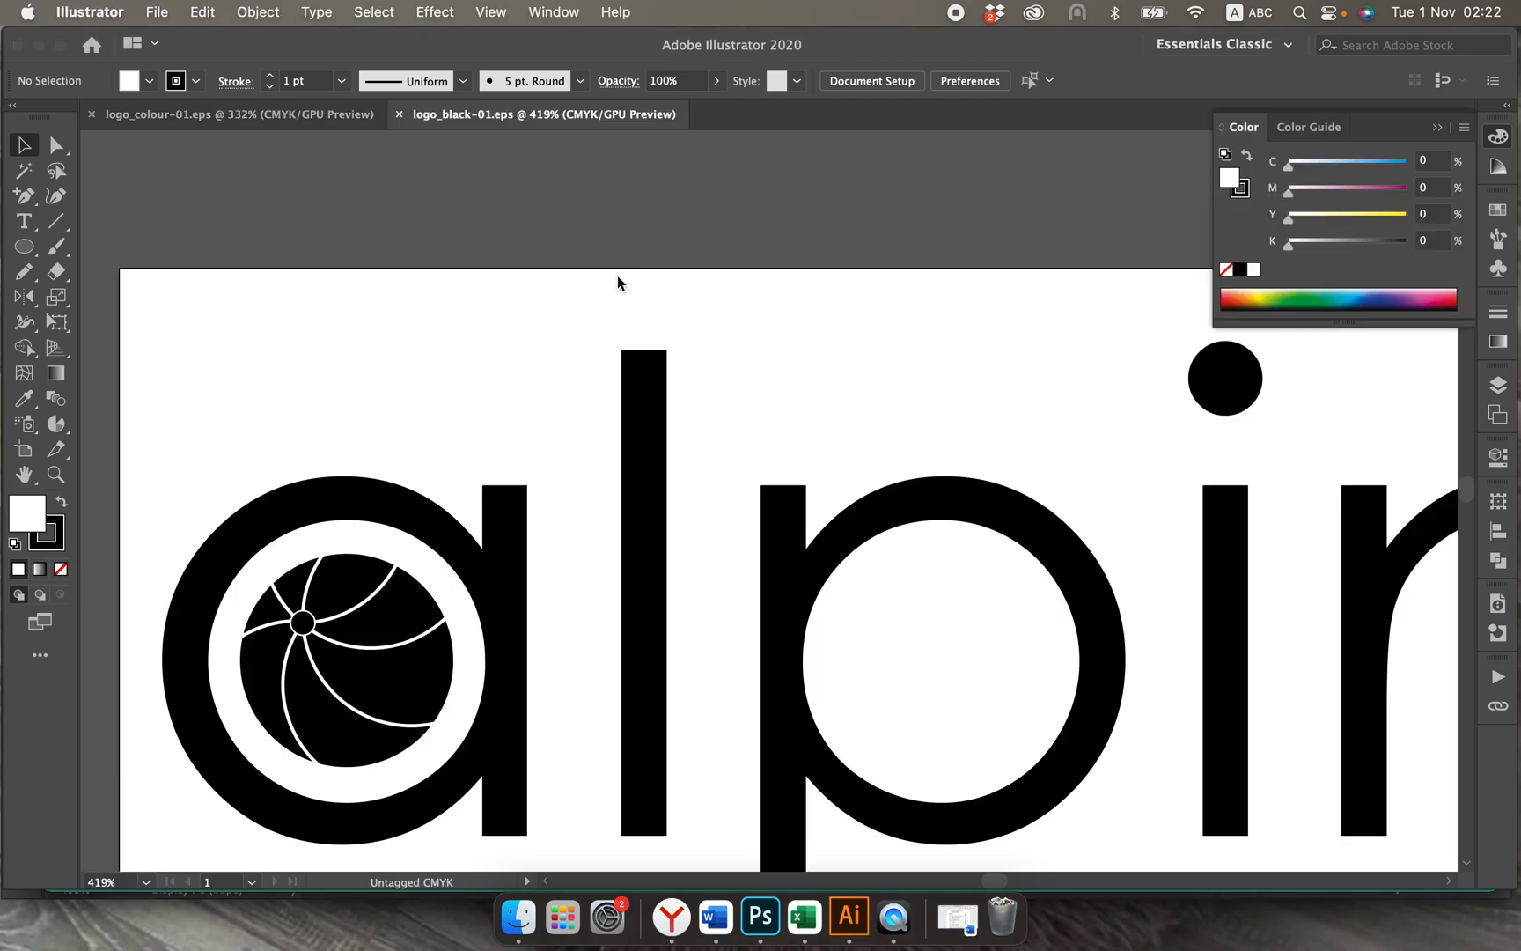
pyautogui.press('super+minus')
pyautogui.press('super+minus')
pyautogui.press('super+minus')
pyautogui.press('super+minus')
pyautogui.press('super+minus')
pyautogui.hscroll(4, 621, 284)
pyautogui.scroll(-1, 621, 285)
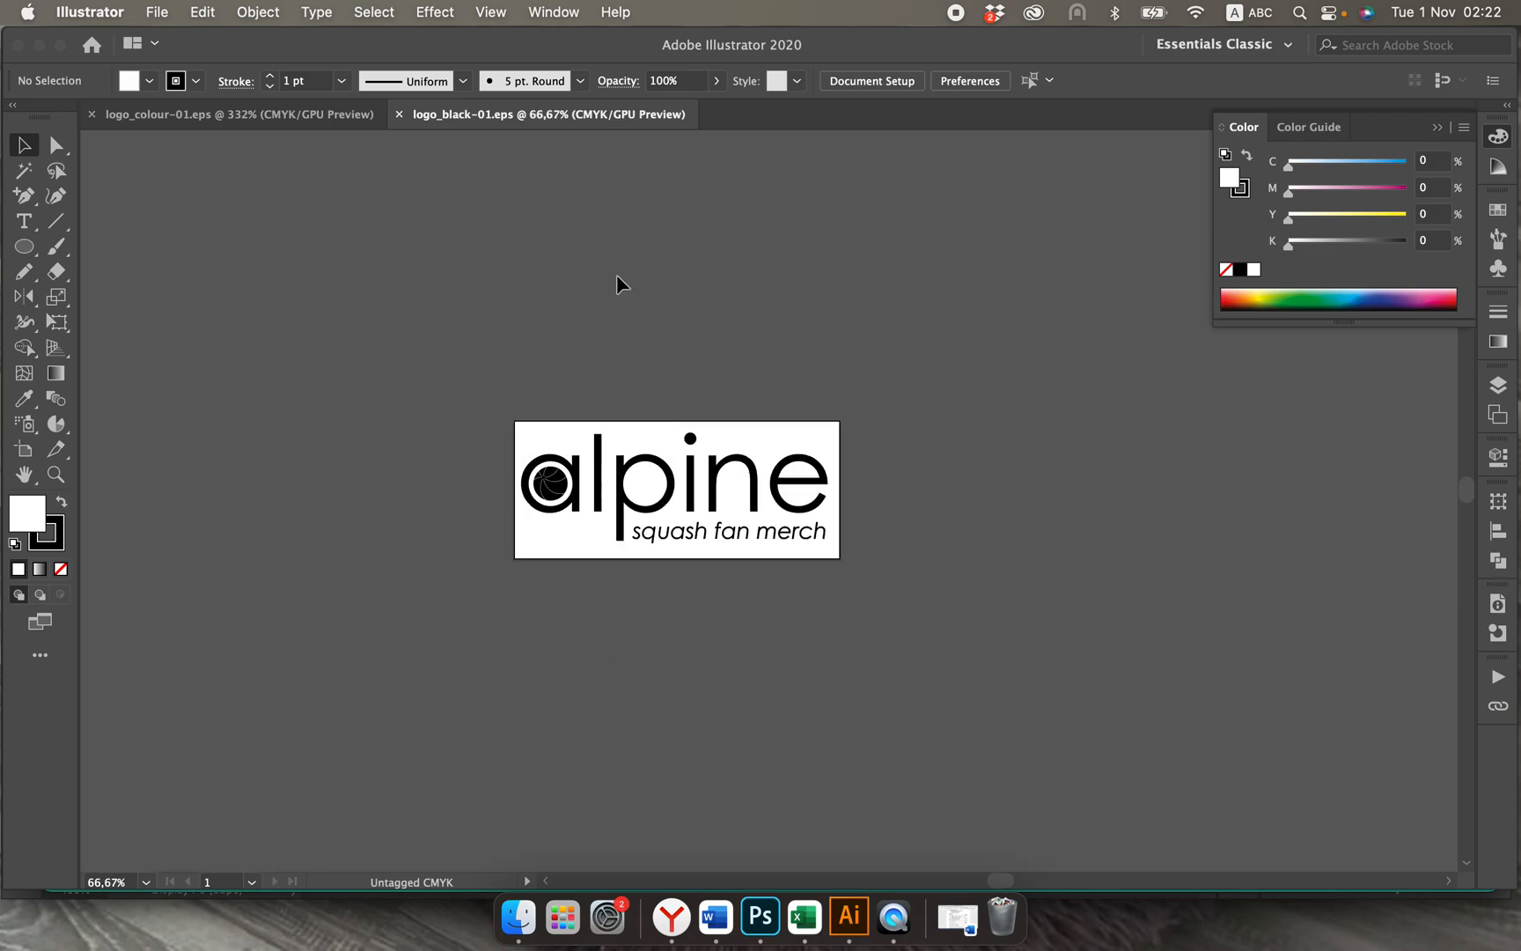
pyautogui.click(284, 113)
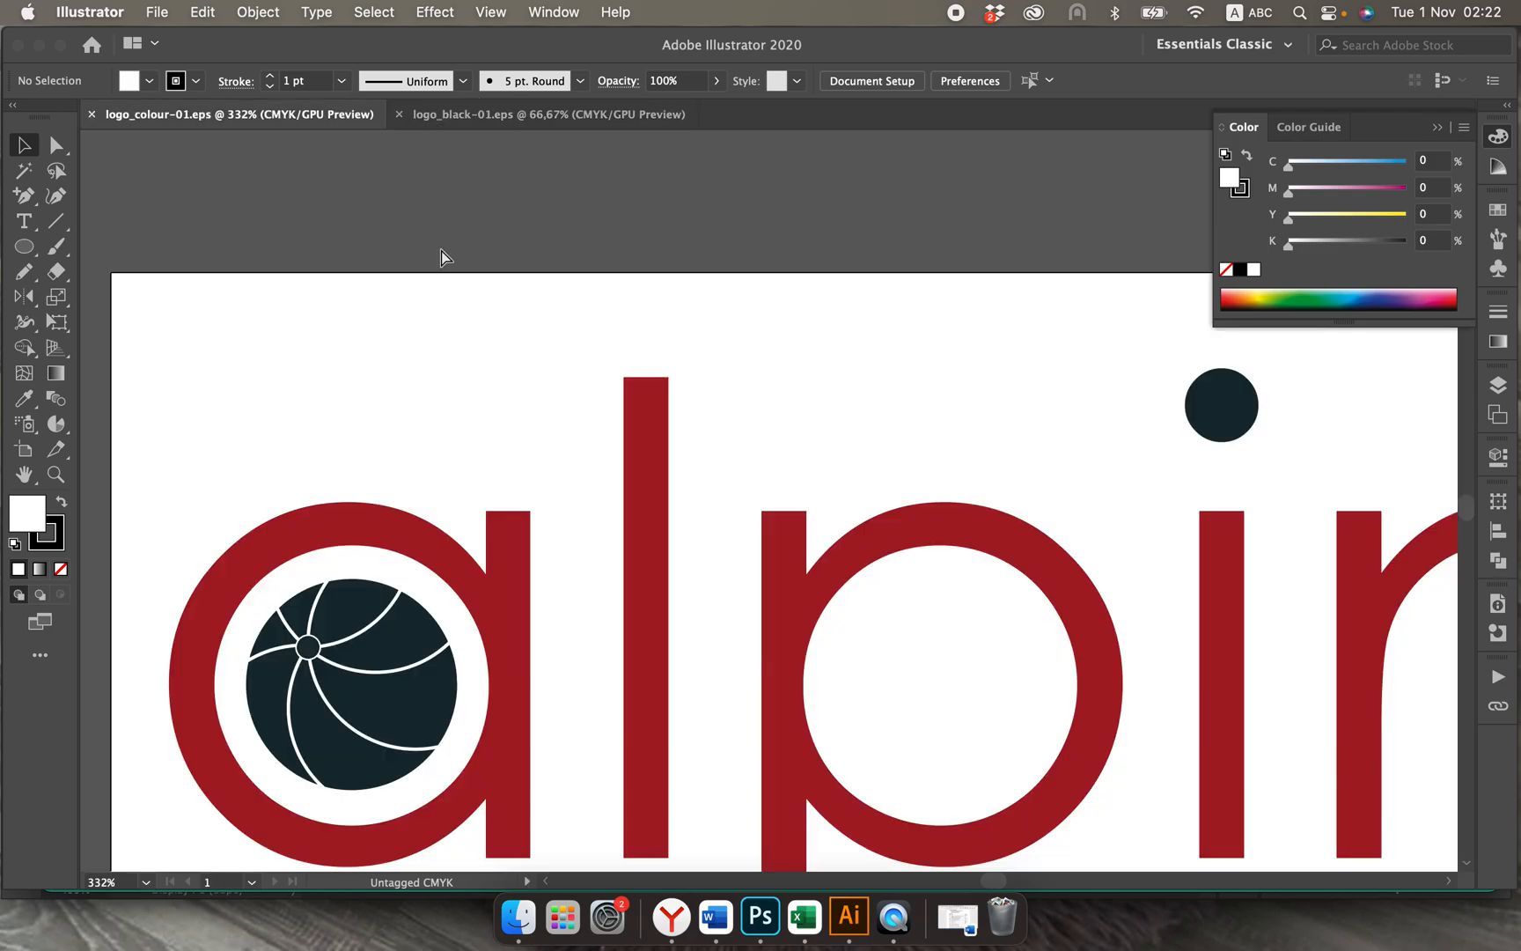
pyautogui.press('super+minus')
pyautogui.press('super+minus')
pyautogui.press('super+minus')
pyautogui.press('super+minus')
pyautogui.press('super+minus')
pyautogui.press('super+minus')
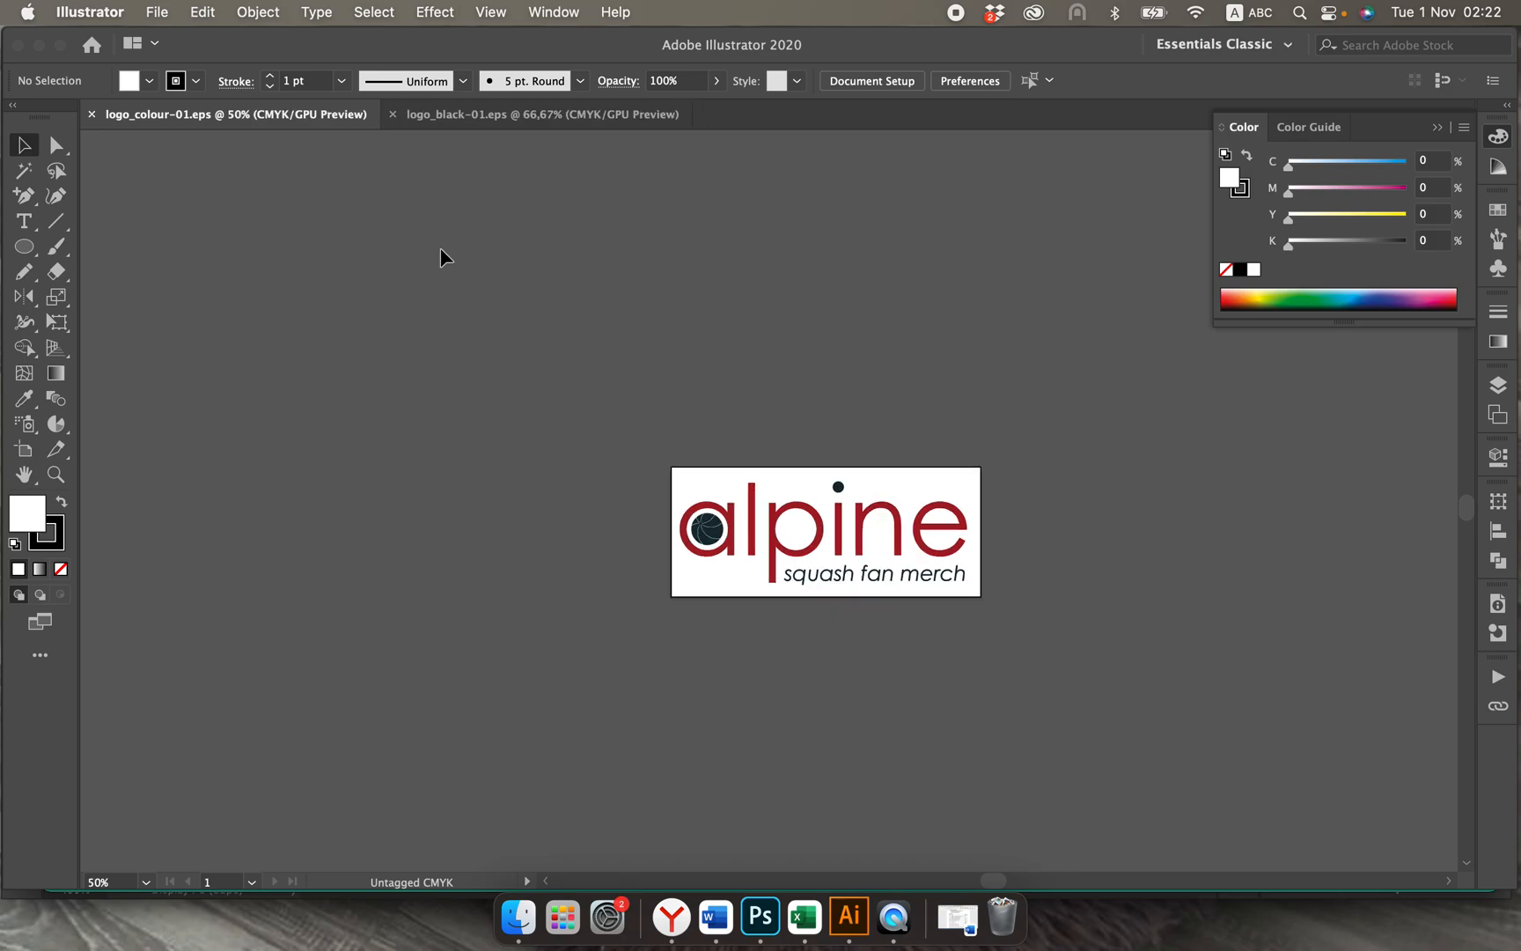